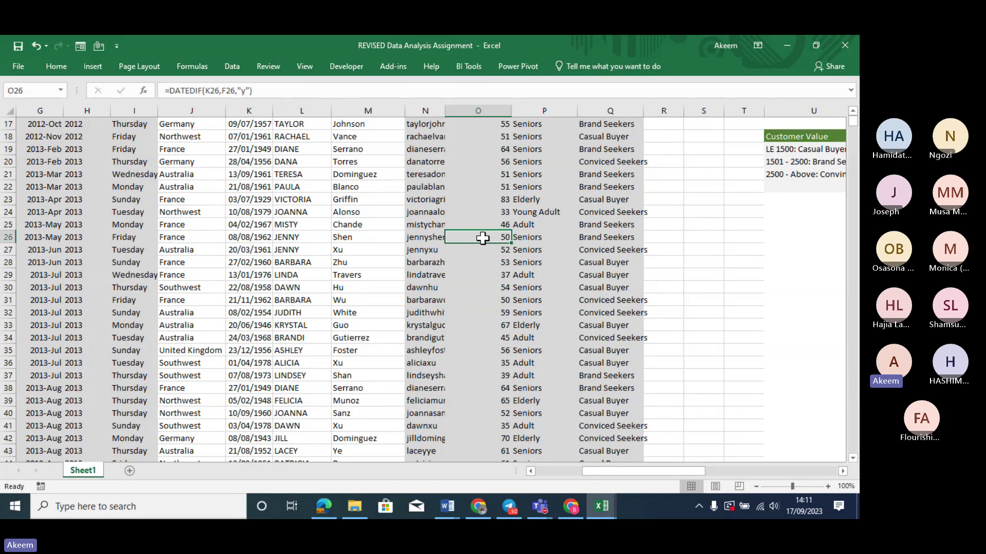
Go up the Age column to its header and return to the first cell of the sheet.
{"action": "key", "text": "Up"}
{"action": "key", "text": "Up"}
{"action": "key", "text": "Up"}
{"action": "key", "text": "Up"}
{"action": "key", "text": "Up"}
{"action": "key", "text": "Up"}
{"action": "key", "text": "Up"}
{"action": "key", "text": "Up"}
{"action": "key", "text": "Up"}
{"action": "key", "text": "Up"}
{"action": "key", "text": "Up"}
{"action": "key", "text": "Up"}
{"action": "key", "text": "Up"}
{"action": "key", "text": "Up"}
{"action": "key", "text": "Up"}
{"action": "key", "text": "Up"}
{"action": "key", "text": "Up"}
{"action": "key", "text": "Up"}
{"action": "key", "text": "Up"}
{"action": "key", "text": "Up"}
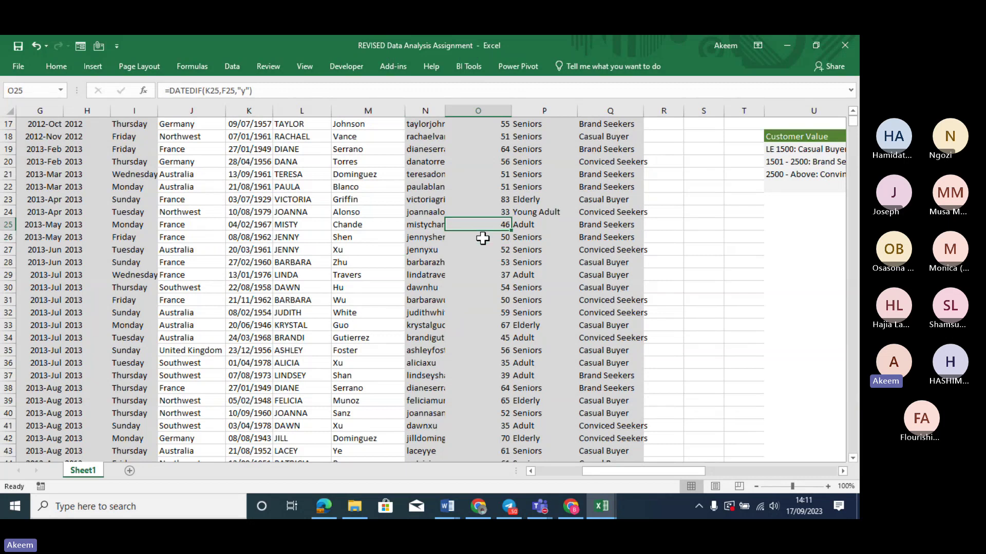
{"action": "key", "text": "Up"}
{"action": "key", "text": "Up"}
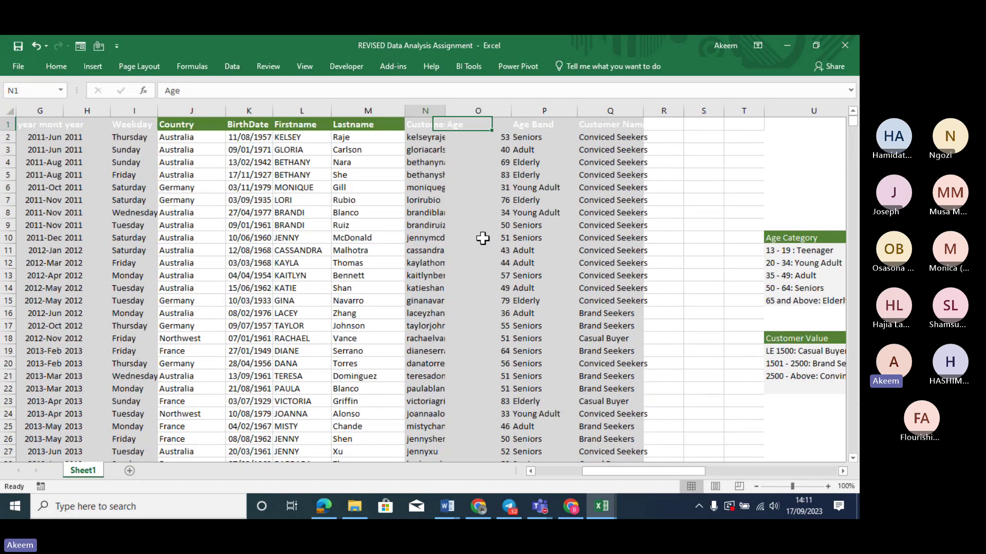
{"action": "key", "text": "Left"}
{"action": "key", "text": "Left"}
{"action": "key", "text": "Left"}
{"action": "key", "text": "ctrl+Home"}
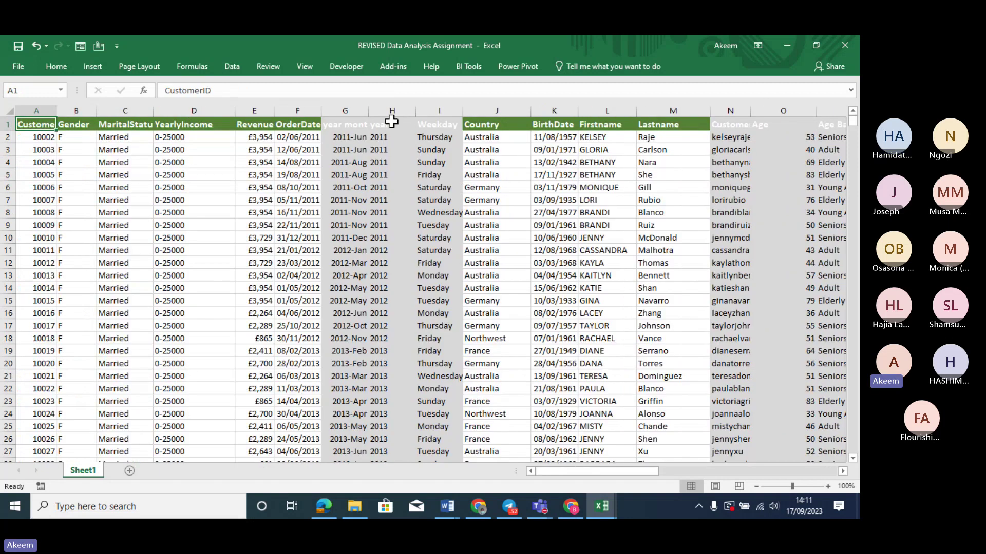
Review the record in row 4 across its columns, from the customer category back to the CustomerID.
{"action": "left_click", "coordinate": [752, 152]}
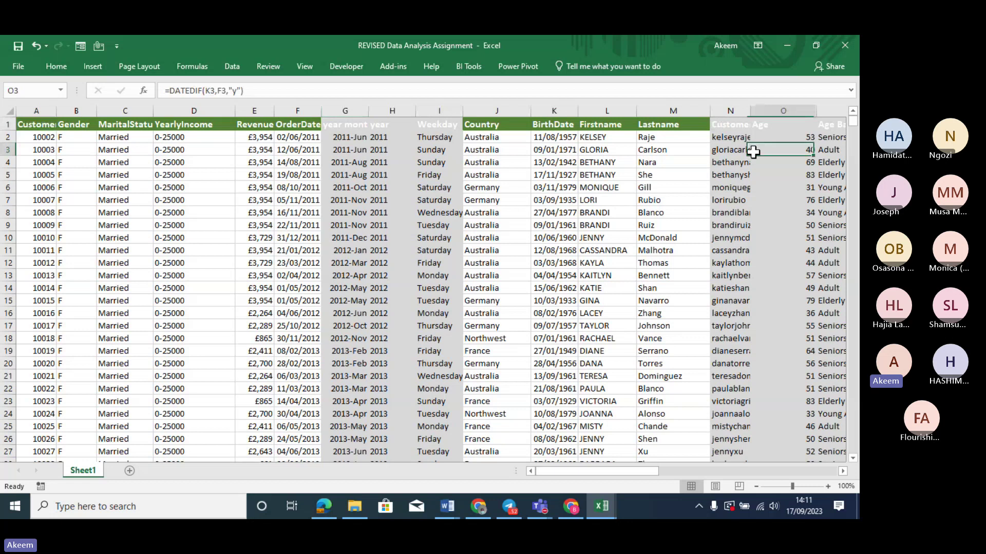
{"action": "key", "text": "Right"}
{"action": "key", "text": "Right"}
{"action": "key", "text": "Right"}
{"action": "key", "text": "Down"}
{"action": "key", "text": "Left"}
{"action": "key", "text": "Left"}
{"action": "key", "text": "Left"}
{"action": "key", "text": "Left"}
{"action": "key", "text": "Left"}
{"action": "key", "text": "Left"}
{"action": "key", "text": "Left"}
{"action": "key", "text": "Left"}
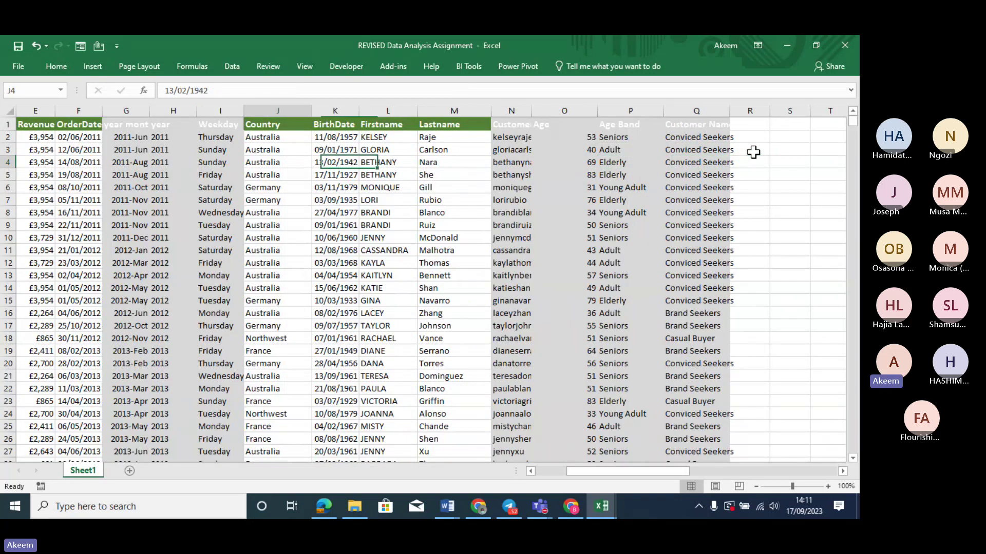
{"action": "key", "text": "Left"}
{"action": "key", "text": "Left"}
{"action": "key", "text": "Left"}
{"action": "key", "text": "Left"}
{"action": "key", "text": "Left"}
{"action": "key", "text": "Left"}
{"action": "key", "text": "Left"}
{"action": "key", "text": "Left"}
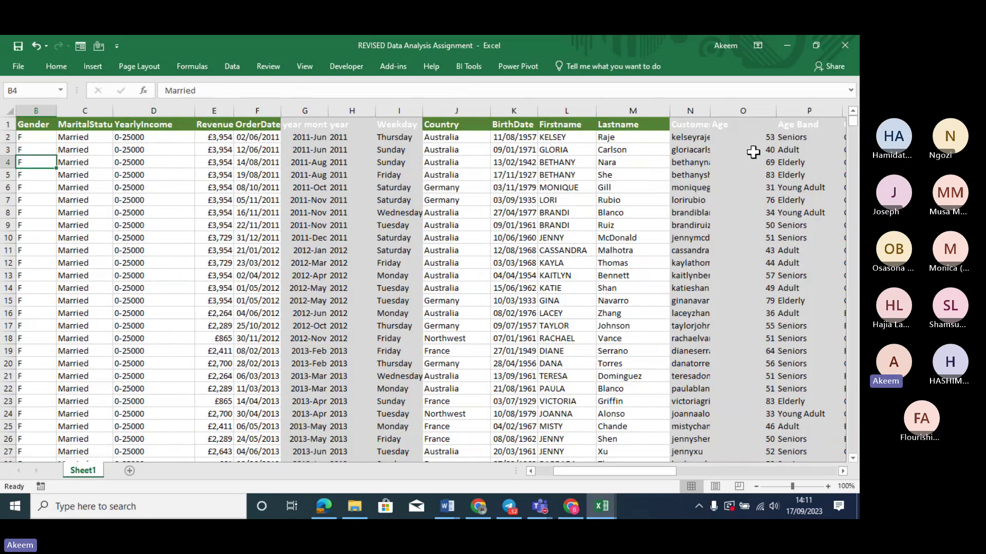
{"action": "key", "text": "Left"}
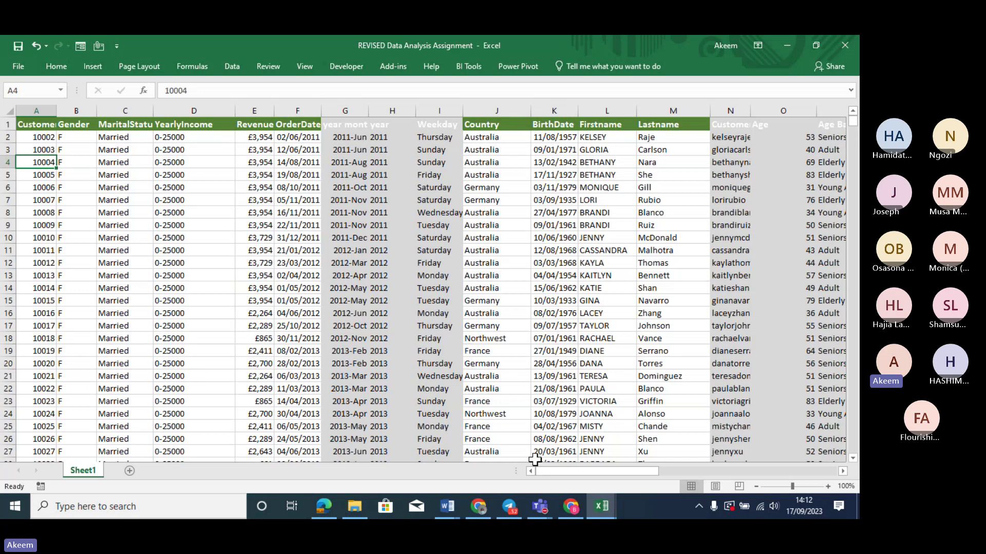
Switch to the Microsoft Teams meeting window to check the participants, and return to the Excel workbook.
{"action": "left_click", "coordinate": [539, 507]}
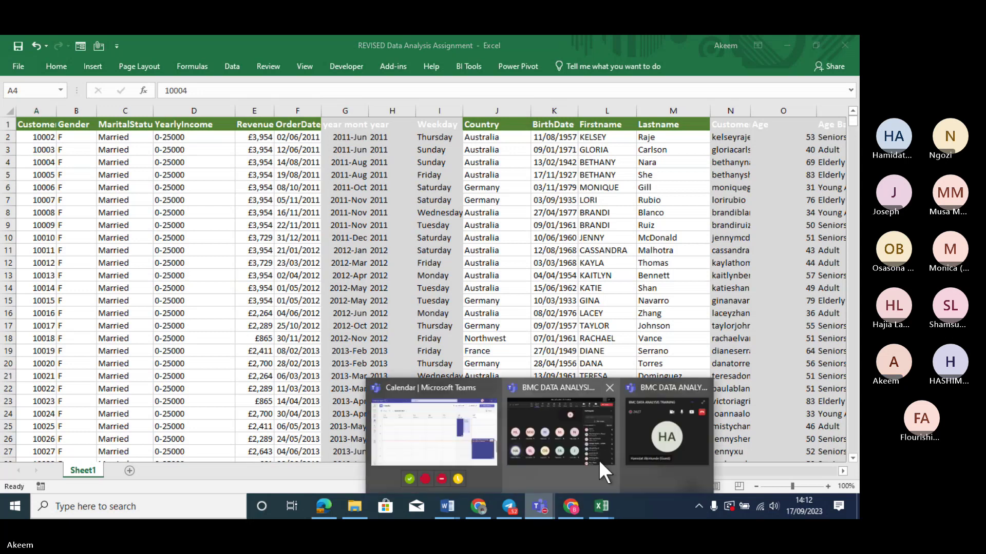
{"action": "left_click", "coordinate": [545, 445]}
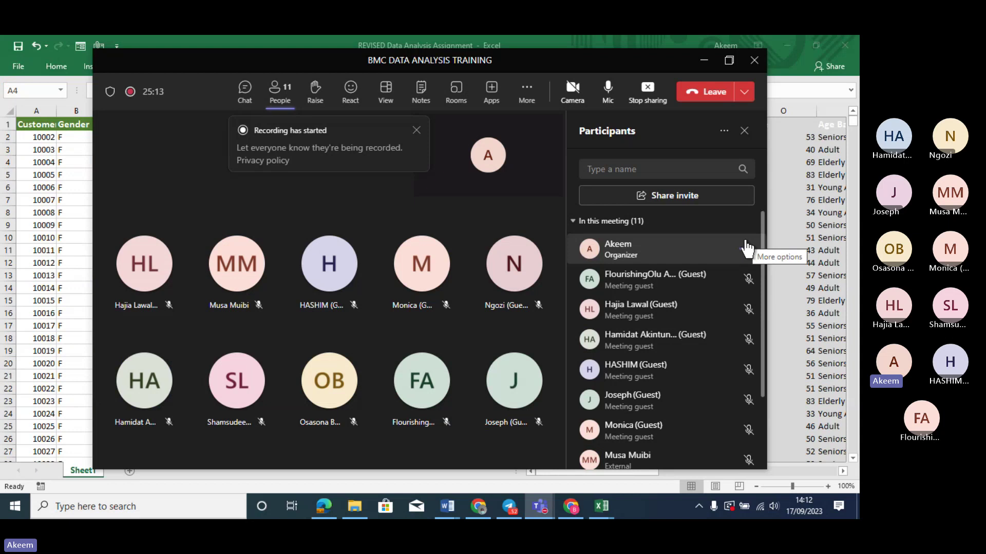
{"action": "left_click", "coordinate": [703, 63]}
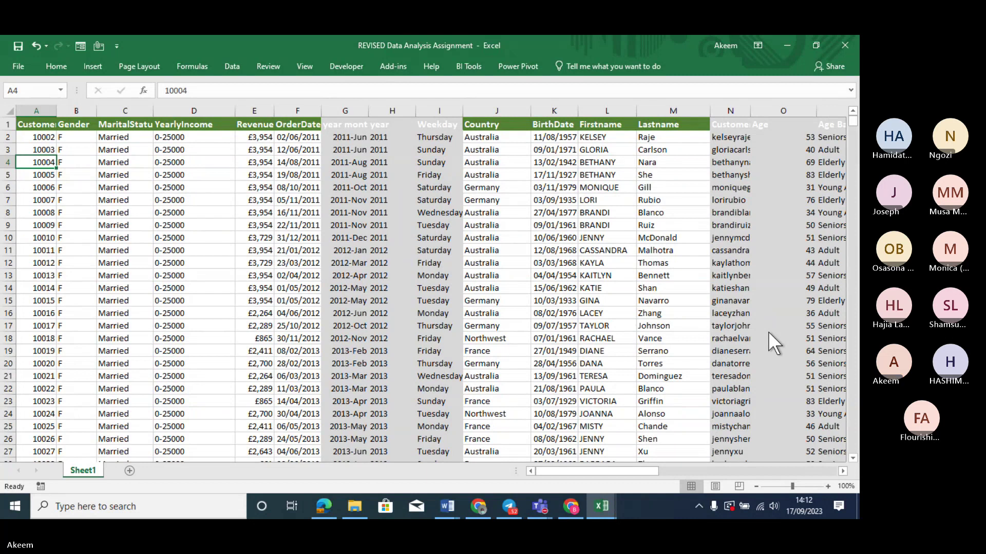
Check how far the CustomerID column extends, going to the sheet's last row and back to the header.
{"action": "left_click", "coordinate": [546, 303]}
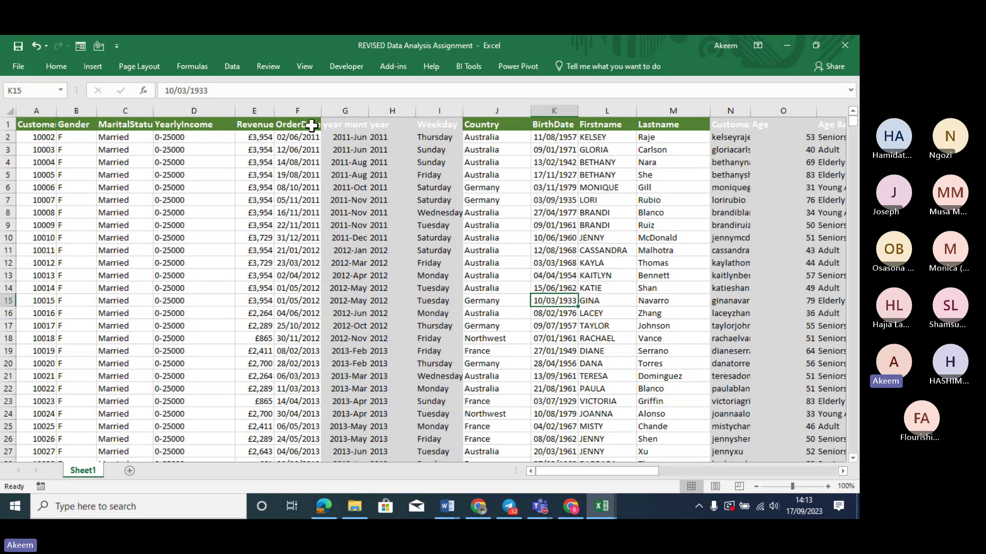
{"action": "left_click", "coordinate": [53, 167]}
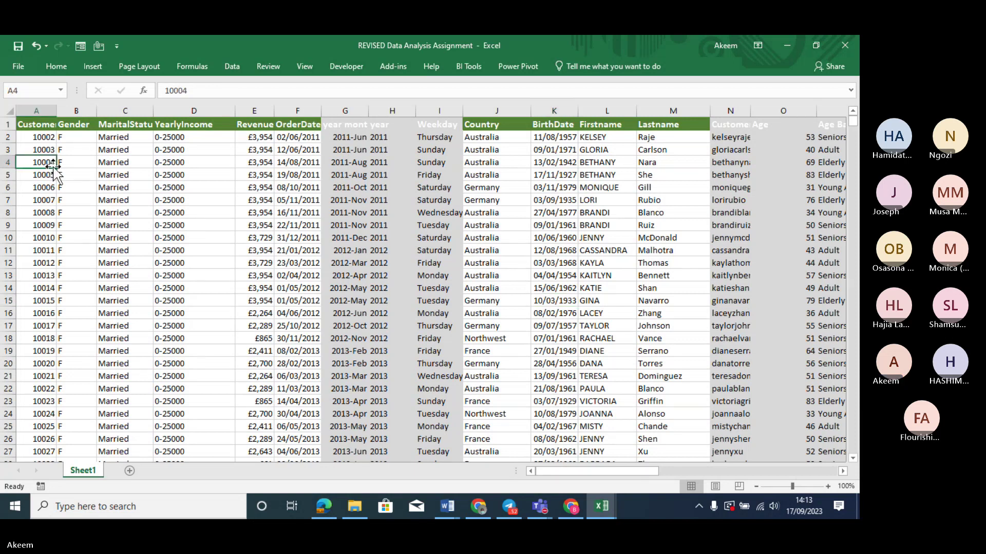
{"action": "key", "text": "ctrl+Down"}
{"action": "key", "text": "ctrl+Down"}
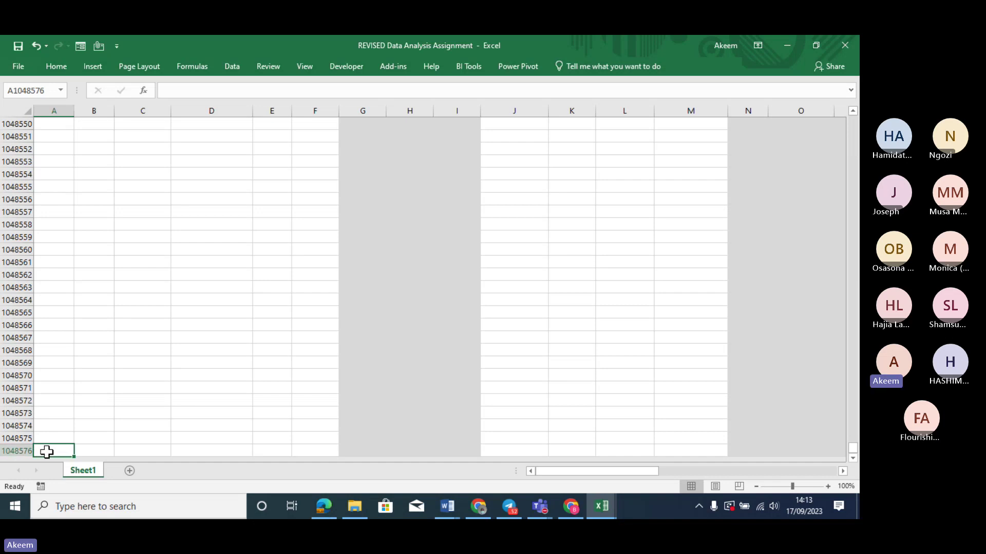
{"action": "key", "text": "ctrl+Up"}
{"action": "key", "text": "ctrl+Up"}
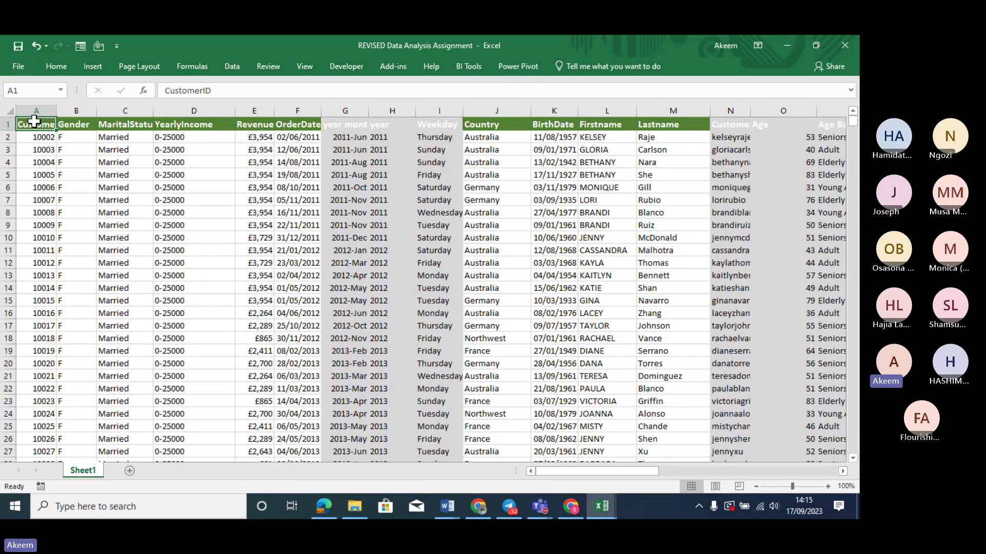
Select the whole dataset from the CustomerID header to its last column and row, and release the selection.
{"action": "key", "text": "ctrl+shift+Right"}
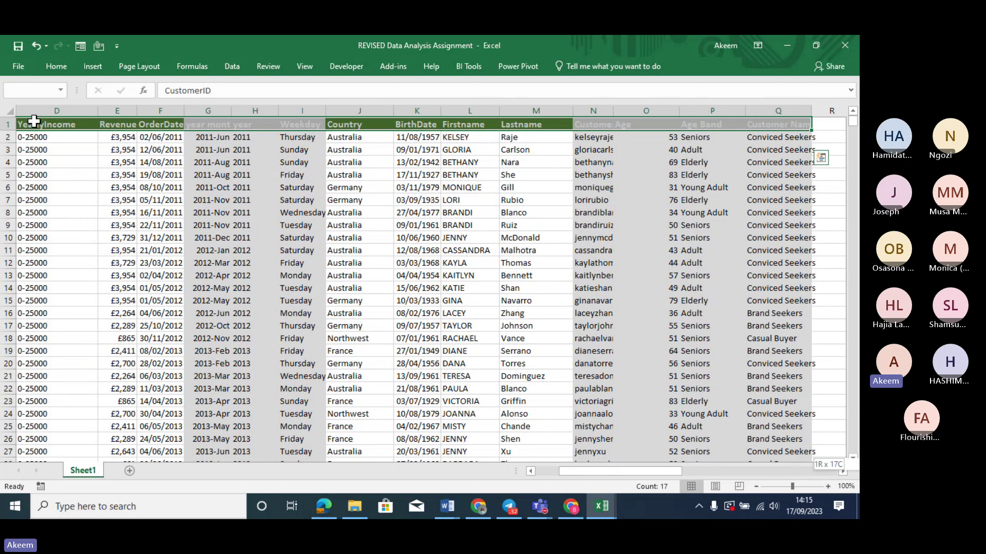
{"action": "key", "text": "ctrl+shift+Down"}
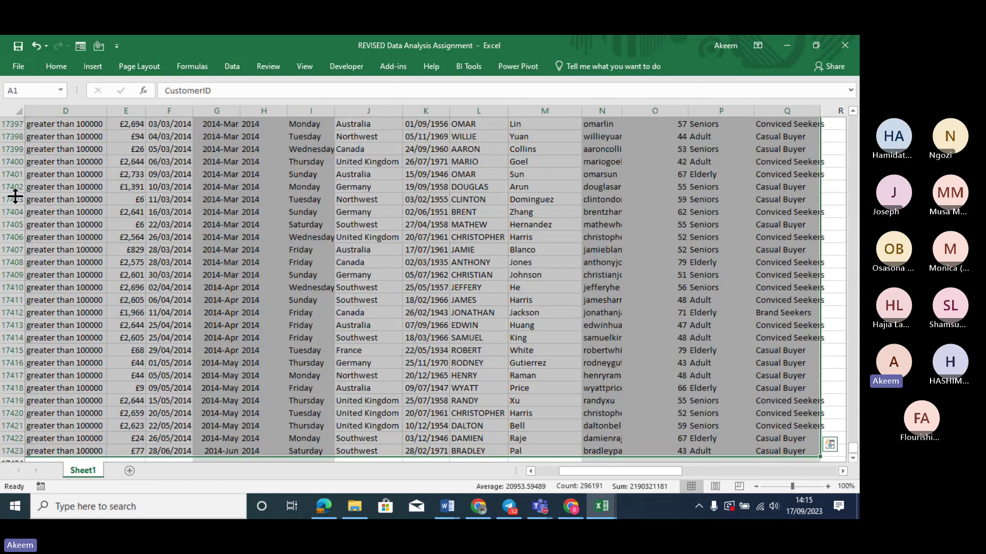
{"action": "left_click", "coordinate": [6, 223]}
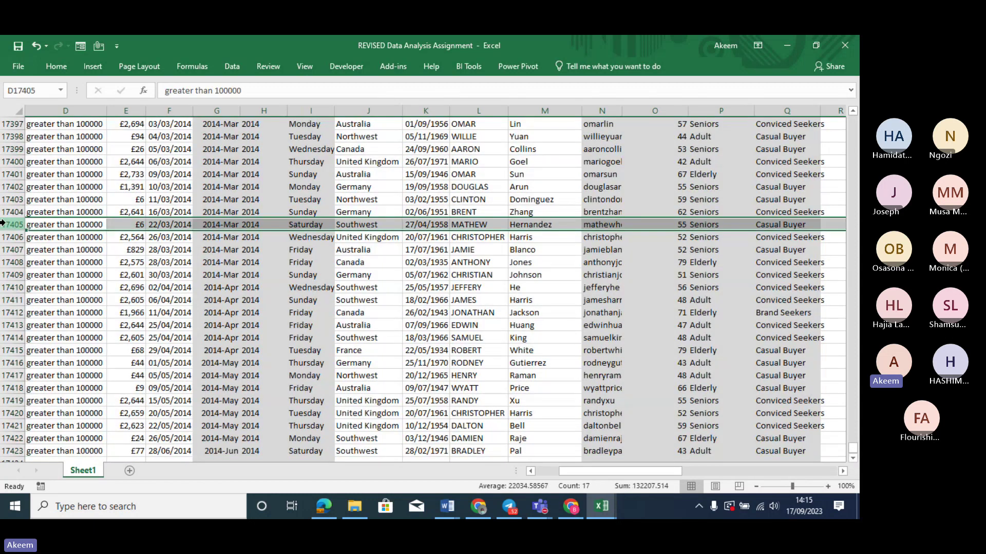
{"action": "left_click", "coordinate": [438, 325]}
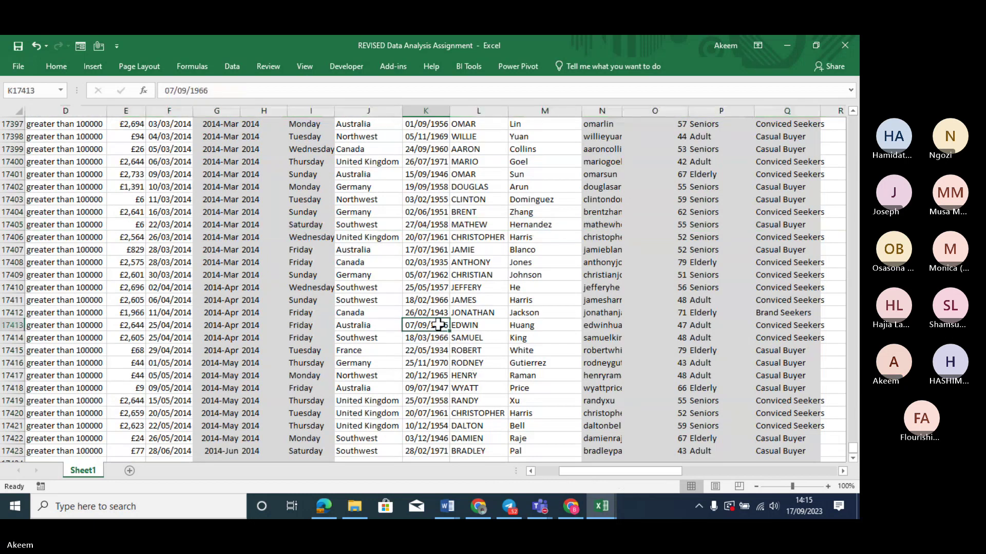
Examine the end of the dataset down to the blank rows and the formula in column Q's last record.
{"action": "key", "text": "Down"}
{"action": "key", "text": "Down"}
{"action": "key", "text": "Down"}
{"action": "key", "text": "Down"}
{"action": "key", "text": "Down"}
{"action": "key", "text": "Down"}
{"action": "key", "text": "Down"}
{"action": "key", "text": "Down"}
{"action": "key", "text": "Down"}
{"action": "key", "text": "Down"}
{"action": "key", "text": "Down"}
{"action": "key", "text": "Down"}
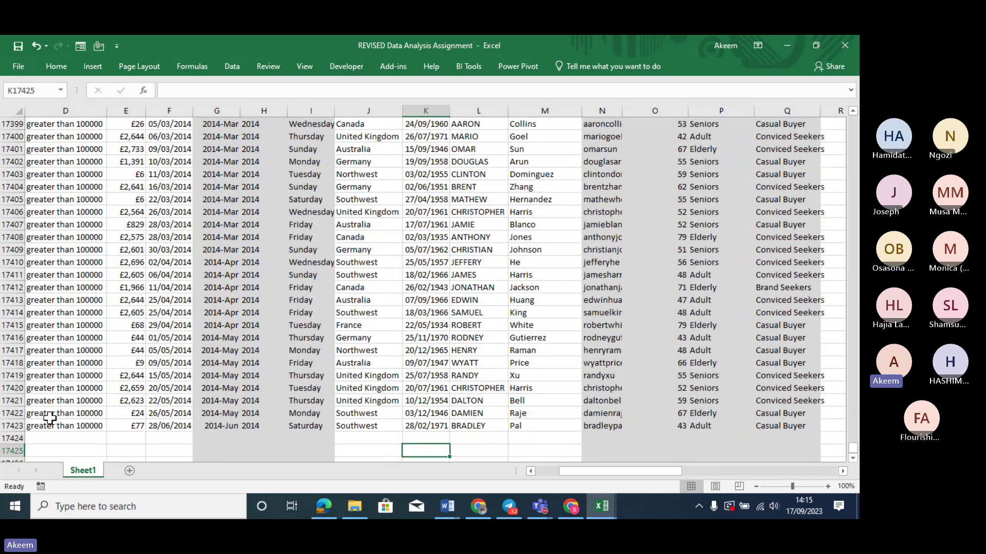
{"action": "left_click", "coordinate": [787, 425]}
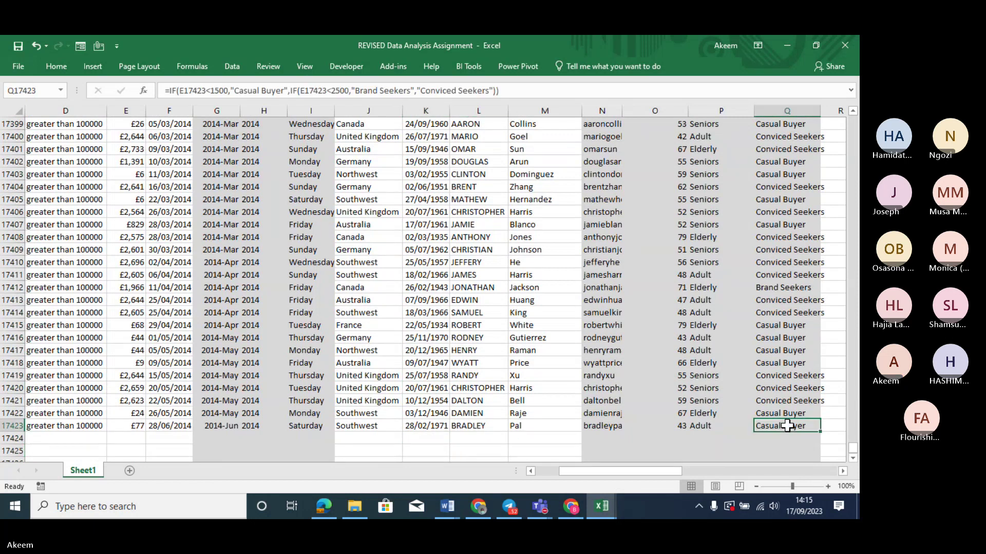
Inspect the dataset's boundaries by visiting the first and last rows of columns Q and A.
{"action": "key", "text": "ctrl+Home"}
{"action": "key", "text": "ctrl+Right"}
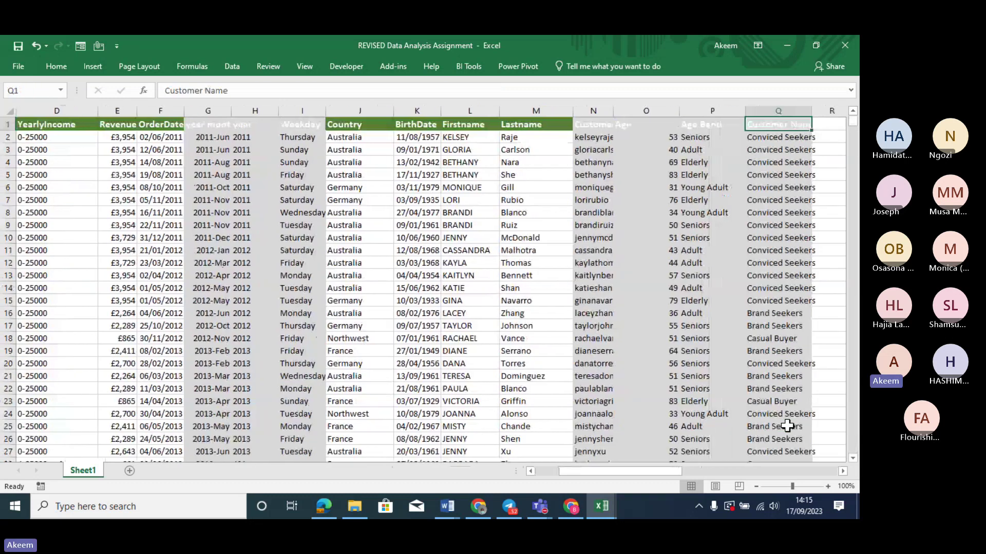
{"action": "key", "text": "ctrl+Down"}
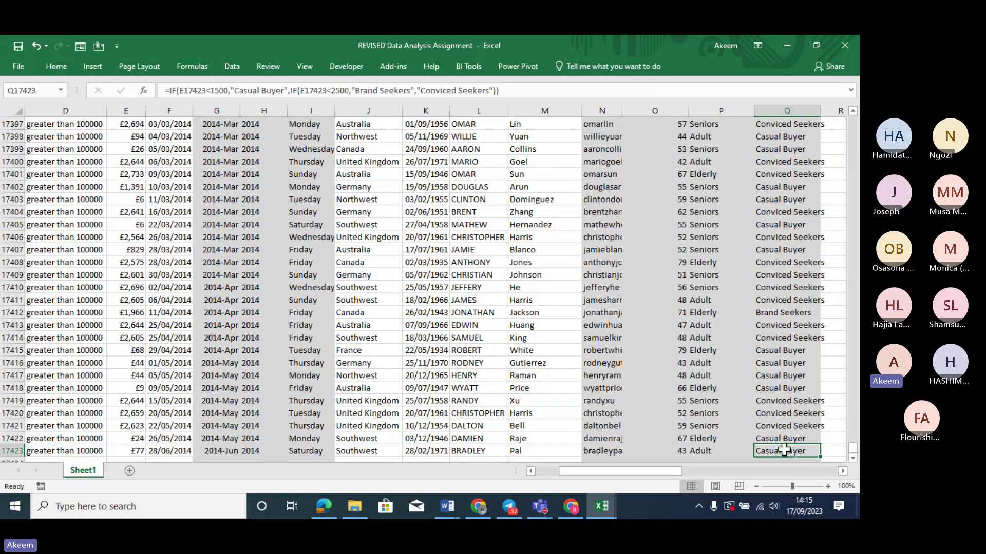
{"action": "key", "text": "ctrl+Up"}
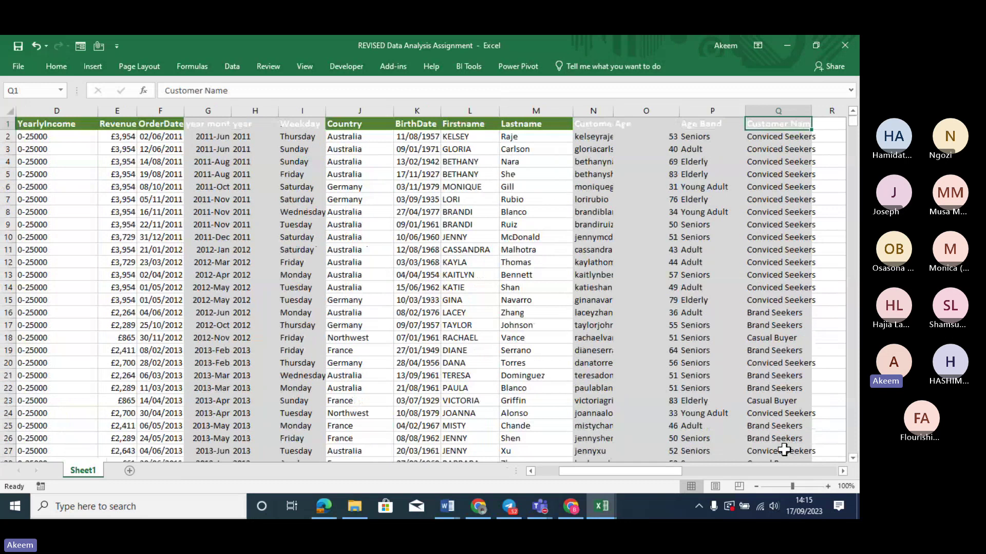
{"action": "key", "text": "ctrl+Left"}
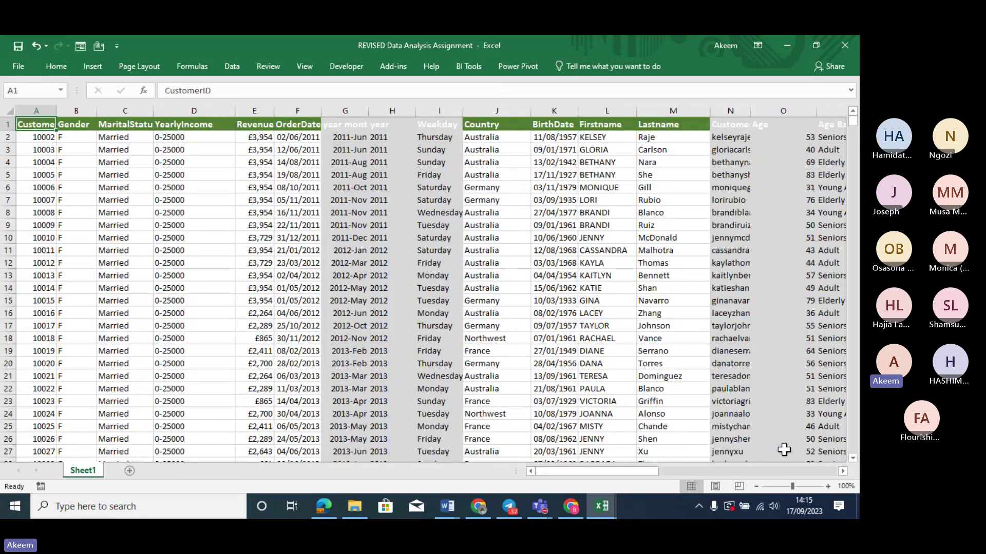
{"action": "key", "text": "ctrl+Down"}
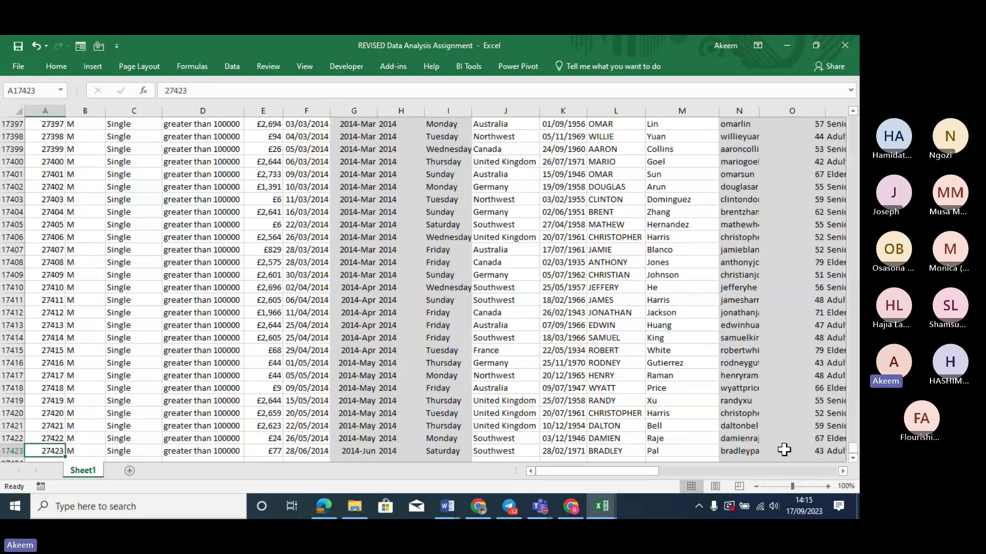
{"action": "key", "text": "ctrl+Up"}
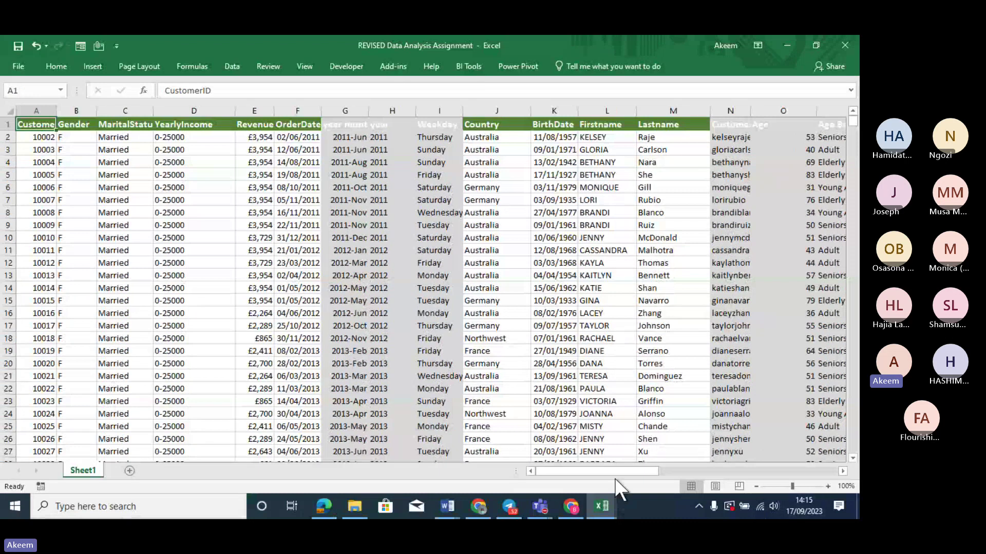
Start a PivotTable from the Sheet1 data, using the range A1:Q17423 as its source.
{"action": "left_click", "coordinate": [292, 301]}
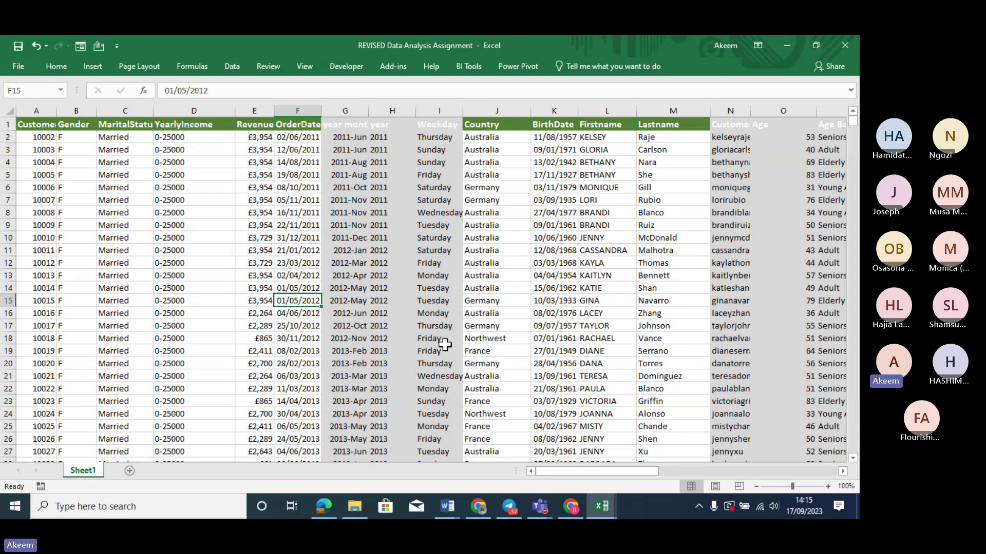
{"action": "left_click", "coordinate": [433, 324]}
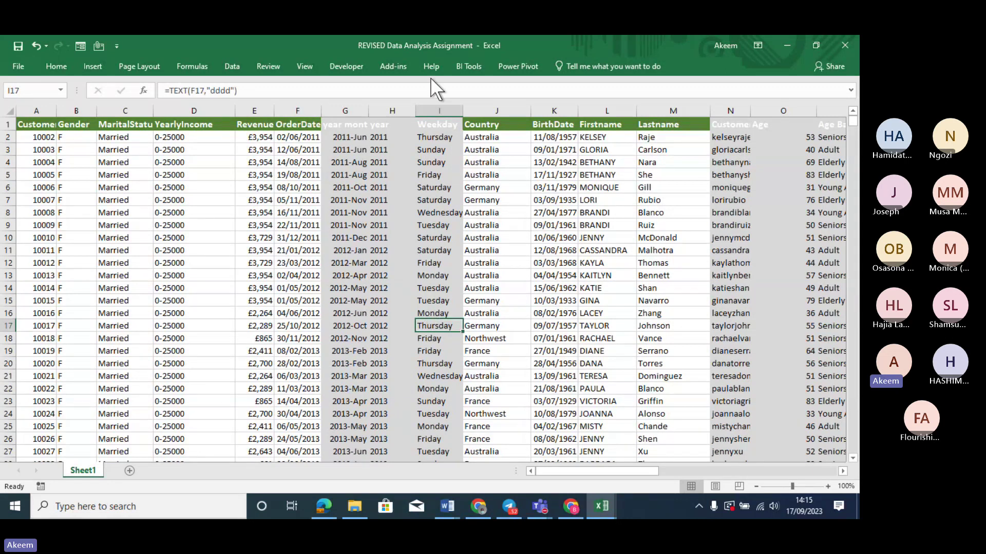
{"action": "left_click", "coordinate": [93, 66]}
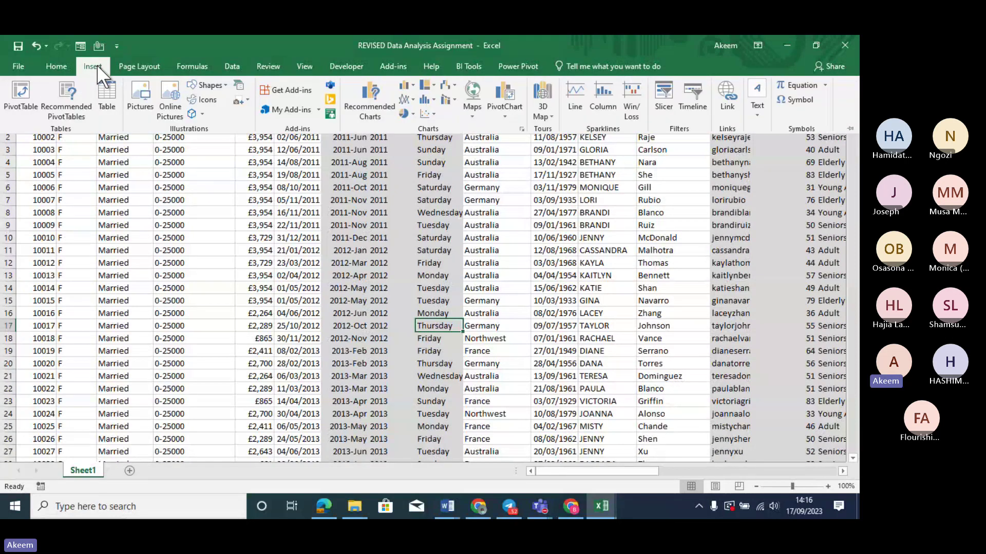
{"action": "left_click", "coordinate": [17, 89]}
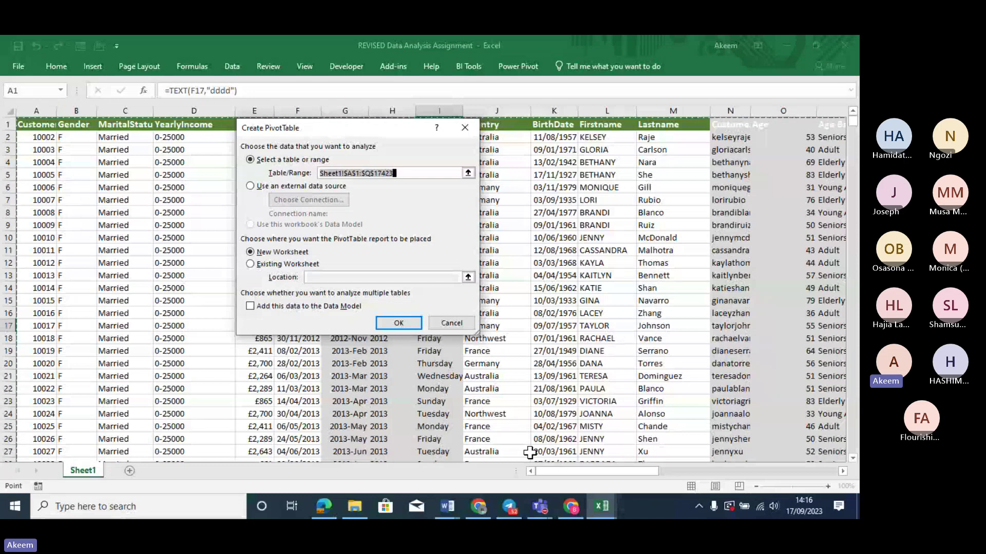
{"action": "left_click_drag", "start_coordinate": [557, 470], "coordinate": [579, 469]}
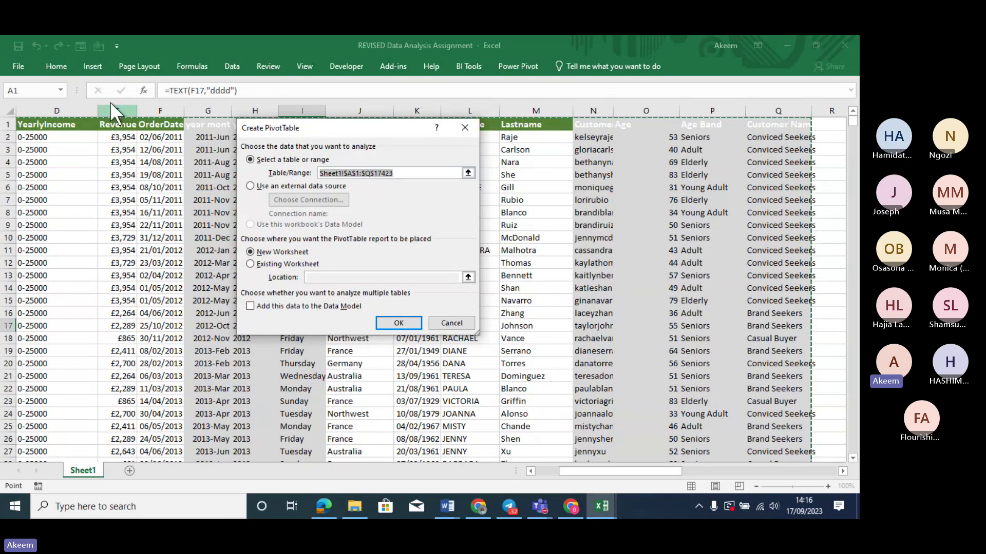
Check the PivotTable's source range, Sheet1 cells A1:Q17423.
{"action": "left_click", "coordinate": [91, 65]}
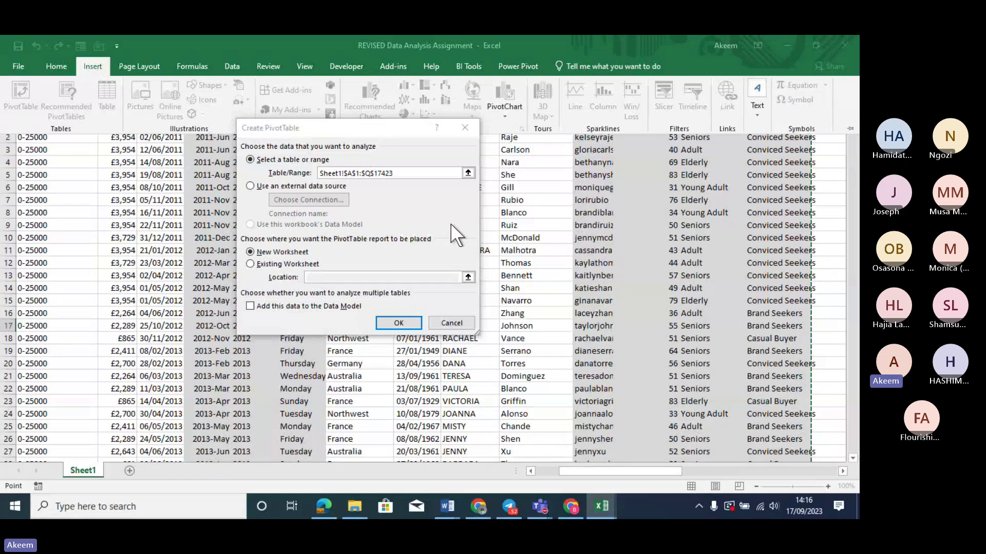
{"action": "left_click", "coordinate": [386, 131]}
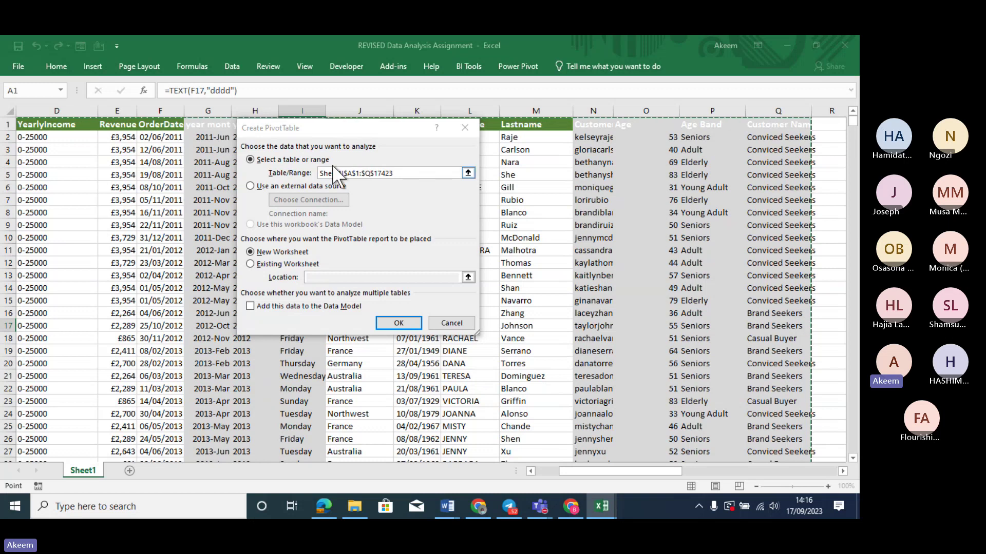
{"action": "left_click", "coordinate": [385, 173]}
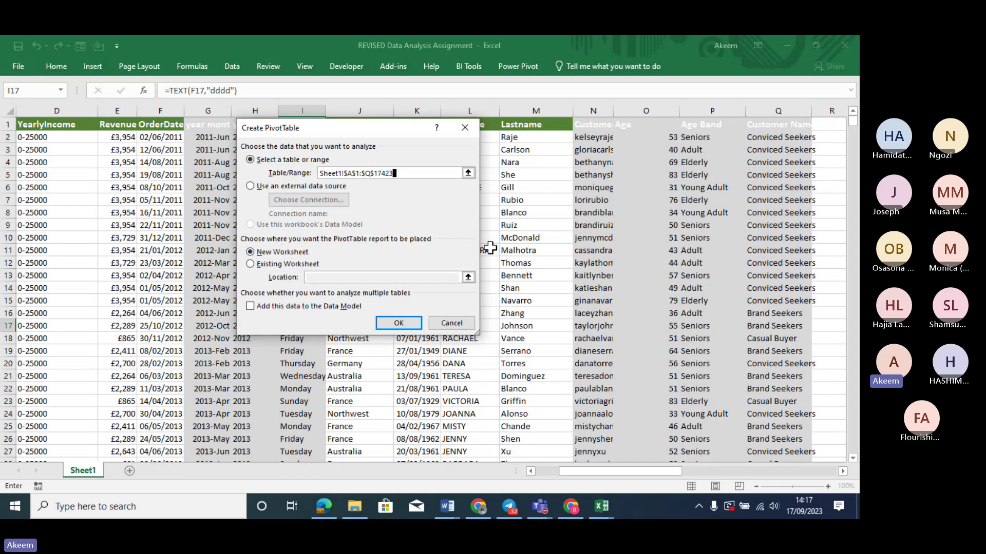
Try the existing worksheet as the PivotTable's destination, with Sheet1 cell V55 as its location.
{"action": "left_click", "coordinate": [283, 263]}
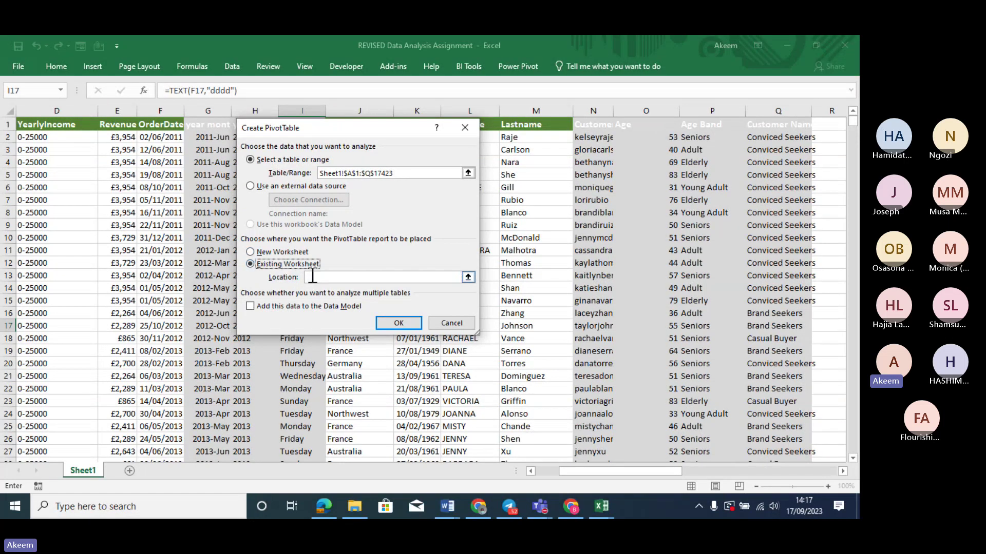
{"action": "left_click_drag", "start_coordinate": [621, 472], "coordinate": [714, 456]}
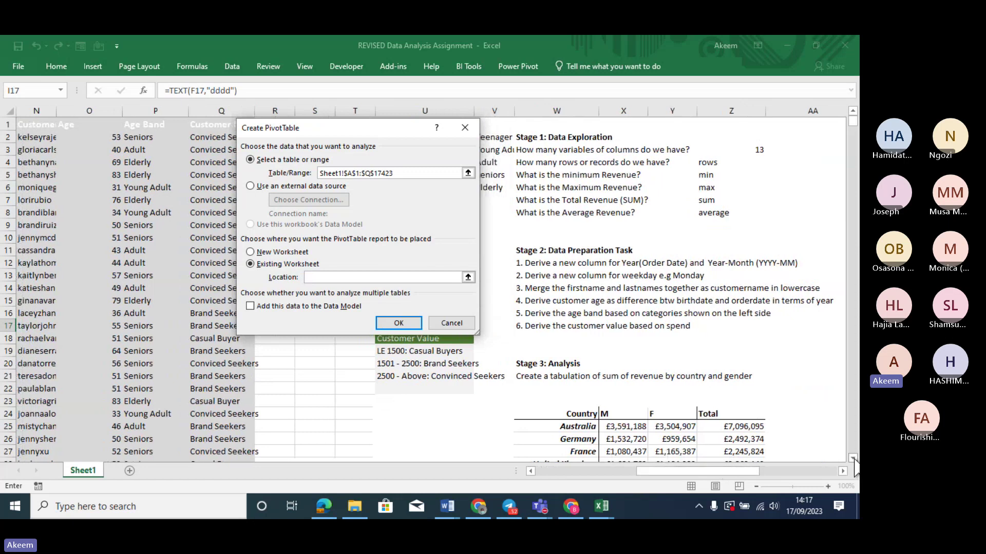
{"action": "left_click_drag", "start_coordinate": [854, 458], "coordinate": [853, 458]}
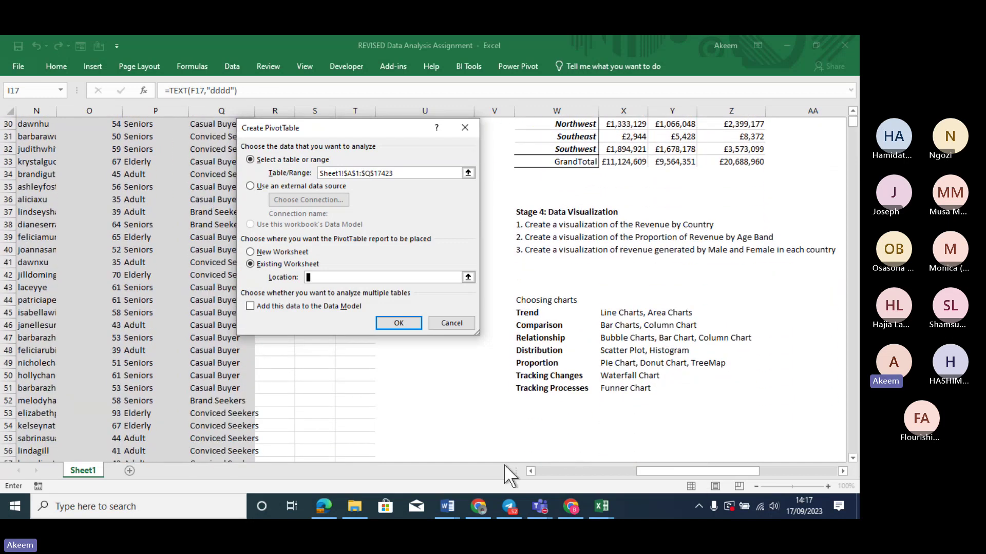
{"action": "left_click", "coordinate": [491, 435]}
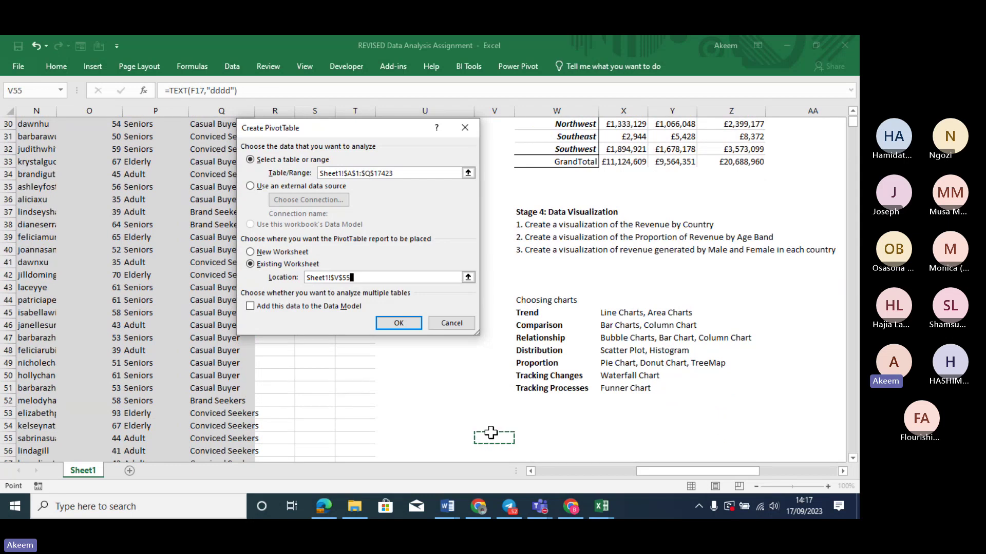
Choose a new worksheet as the destination and create the PivotTable.
{"action": "left_click", "coordinate": [251, 252]}
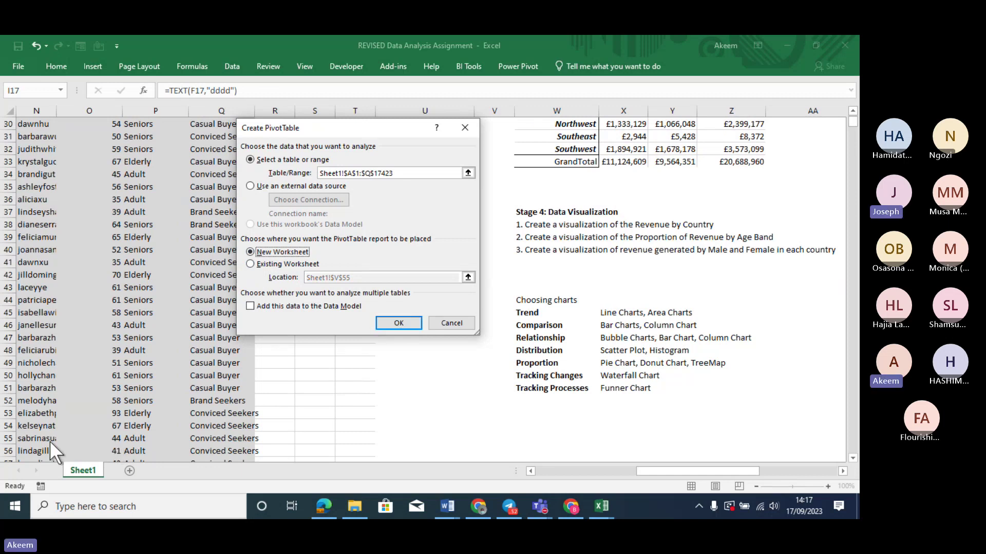
{"action": "left_click", "coordinate": [396, 323]}
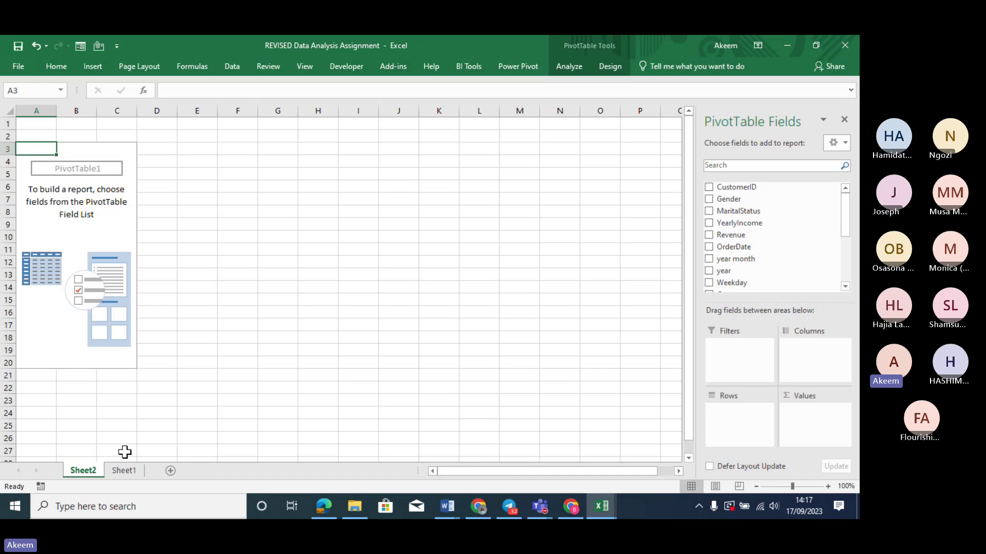
{"action": "left_click", "coordinate": [131, 468]}
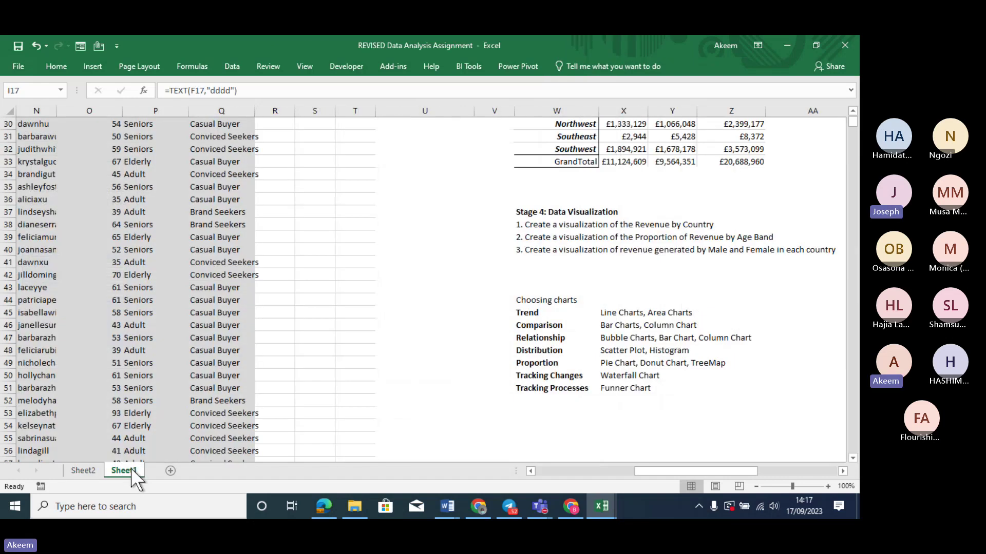
{"action": "left_click", "coordinate": [132, 325]}
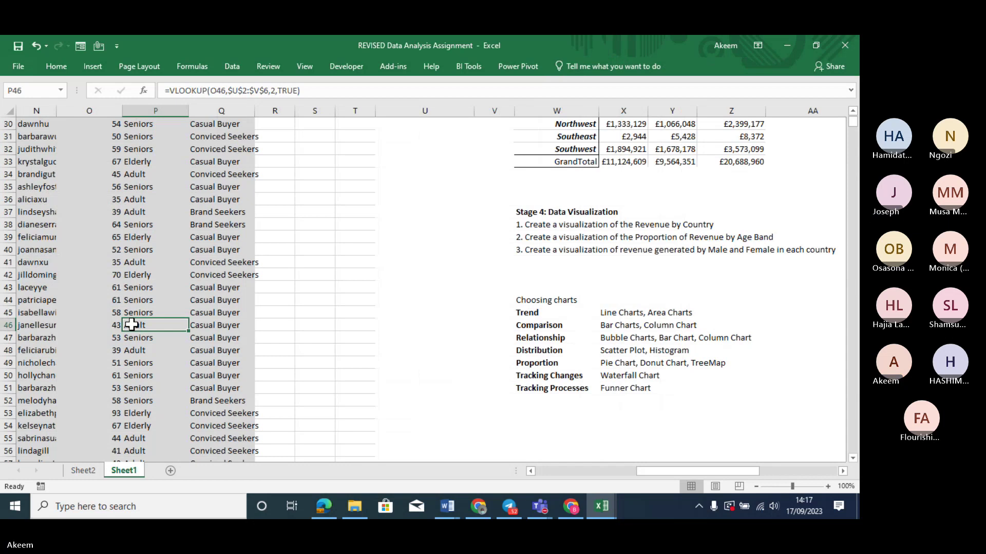
{"action": "left_click", "coordinate": [89, 66]}
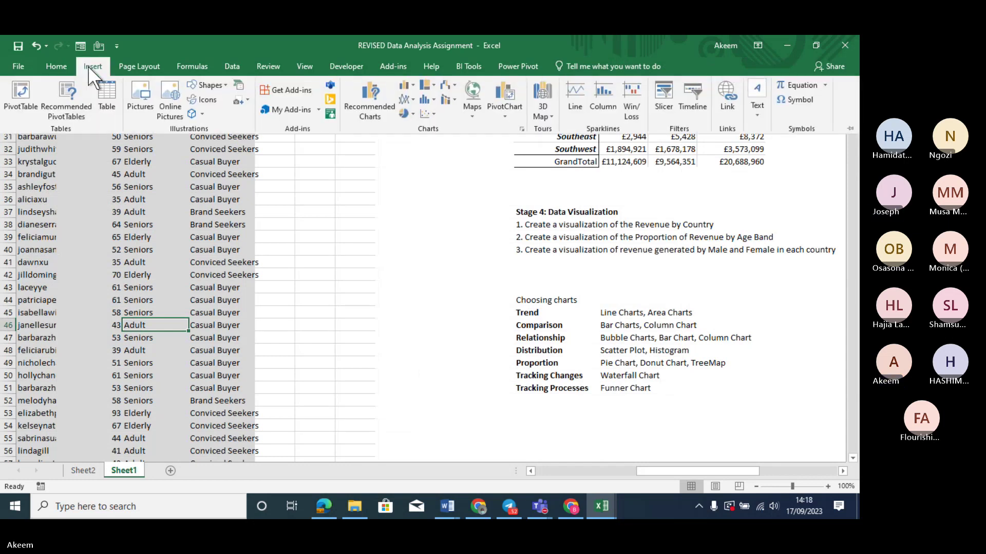
{"action": "left_click", "coordinate": [20, 90]}
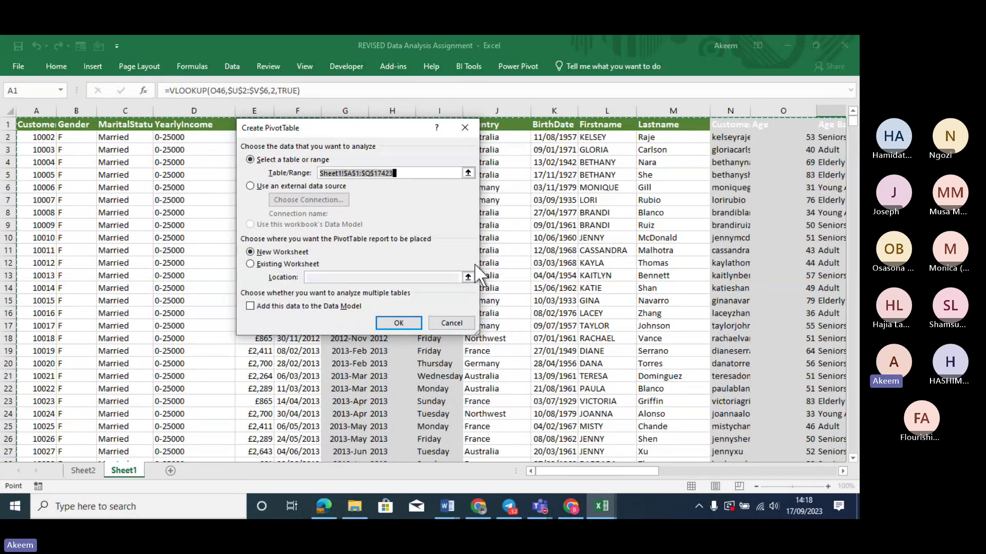
{"action": "left_click", "coordinate": [463, 322]}
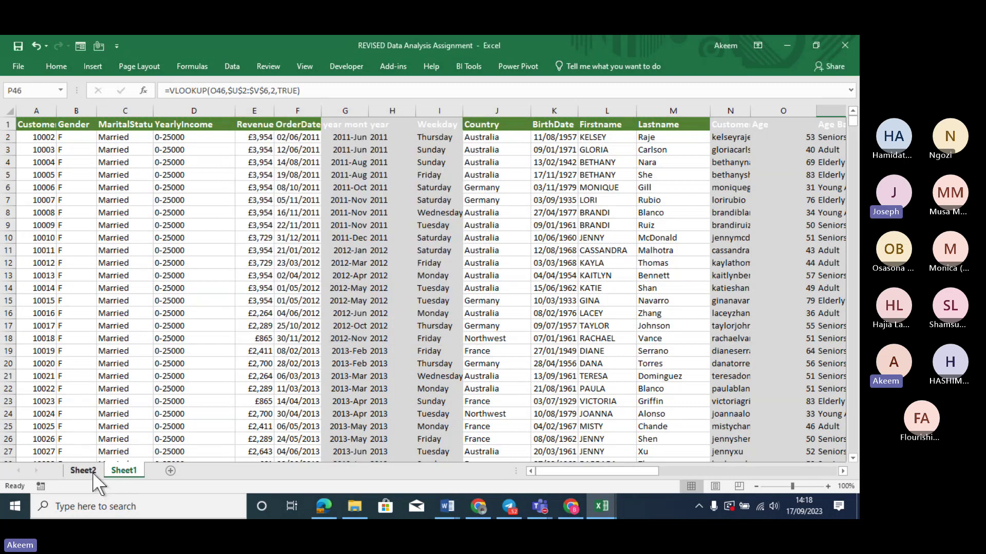
{"action": "left_click", "coordinate": [83, 471]}
{"action": "left_click", "coordinate": [59, 303]}
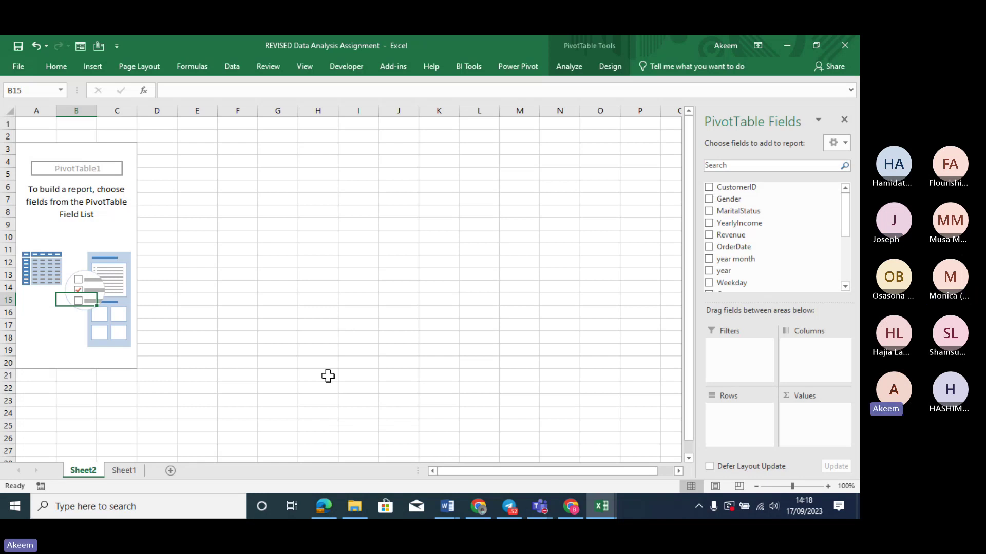
{"action": "left_click", "coordinate": [124, 469]}
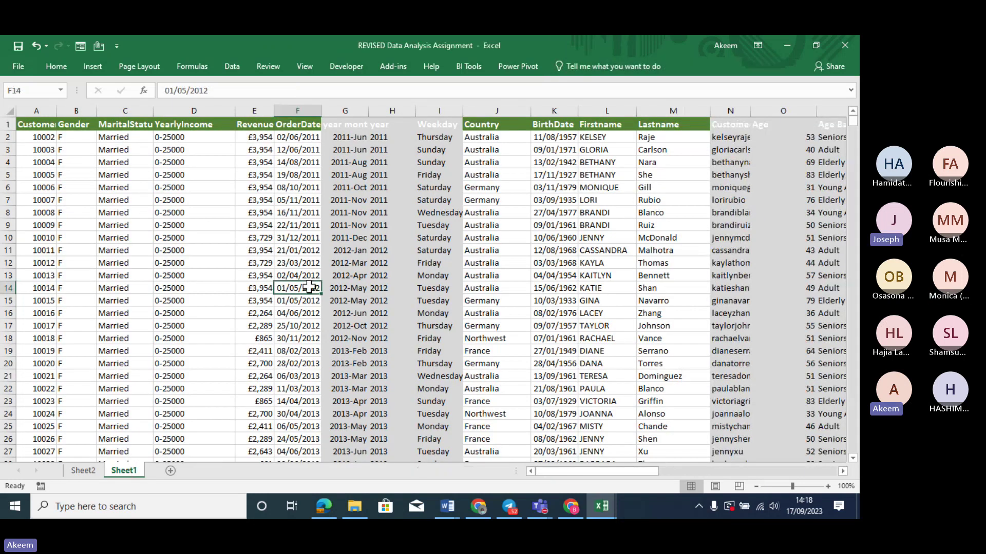
{"action": "double_click", "coordinate": [311, 286]}
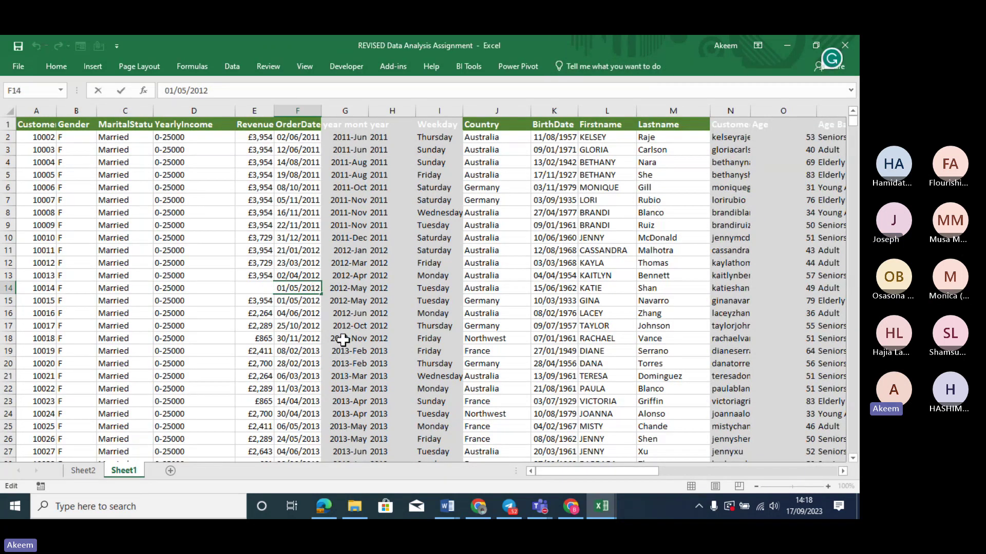
{"action": "key", "text": "Return"}
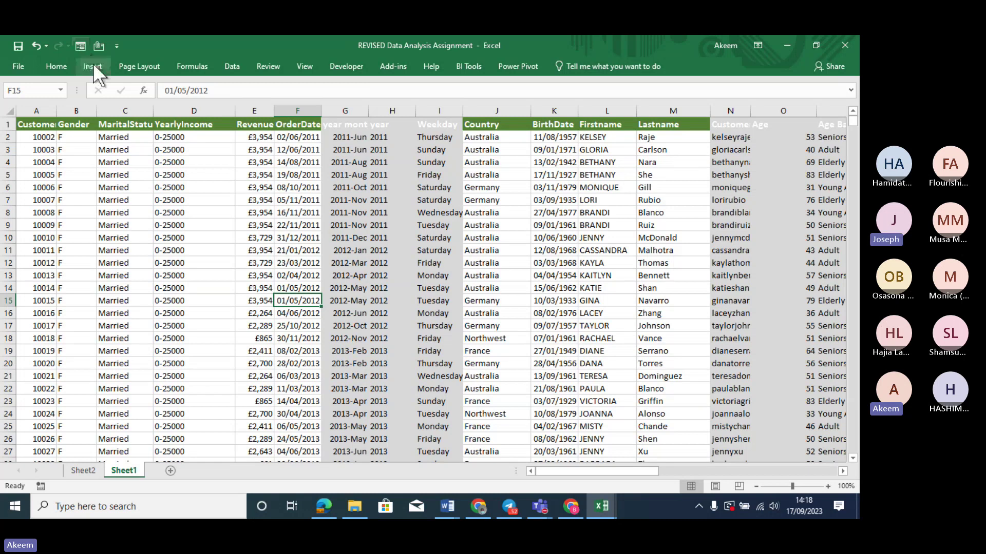
{"action": "left_click", "coordinate": [359, 276]}
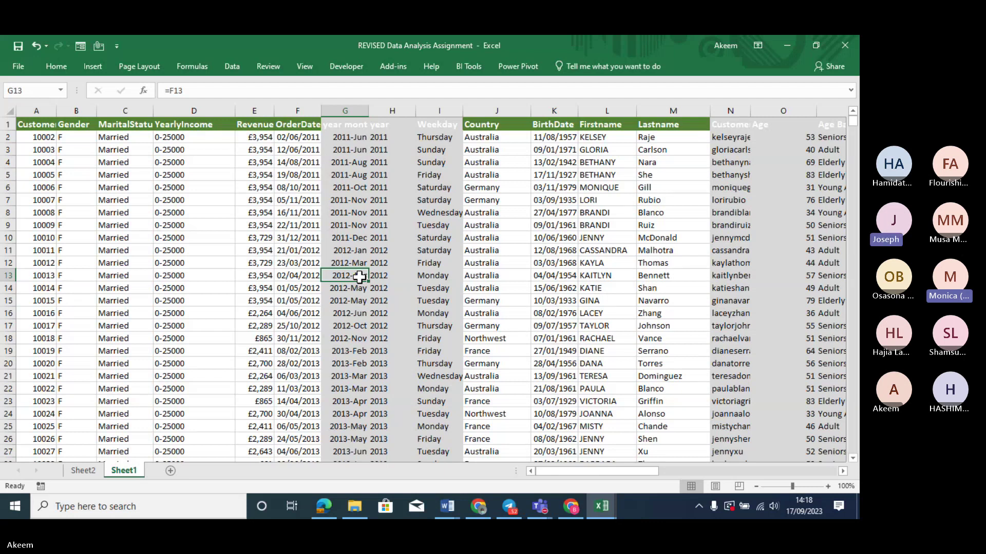
{"action": "left_click", "coordinate": [350, 240]}
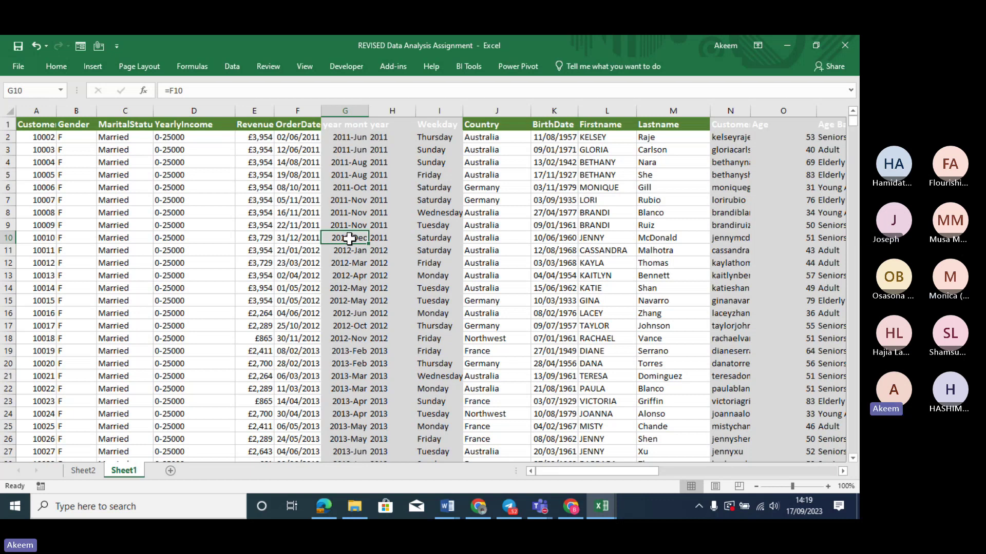
{"action": "left_click", "coordinate": [359, 277]}
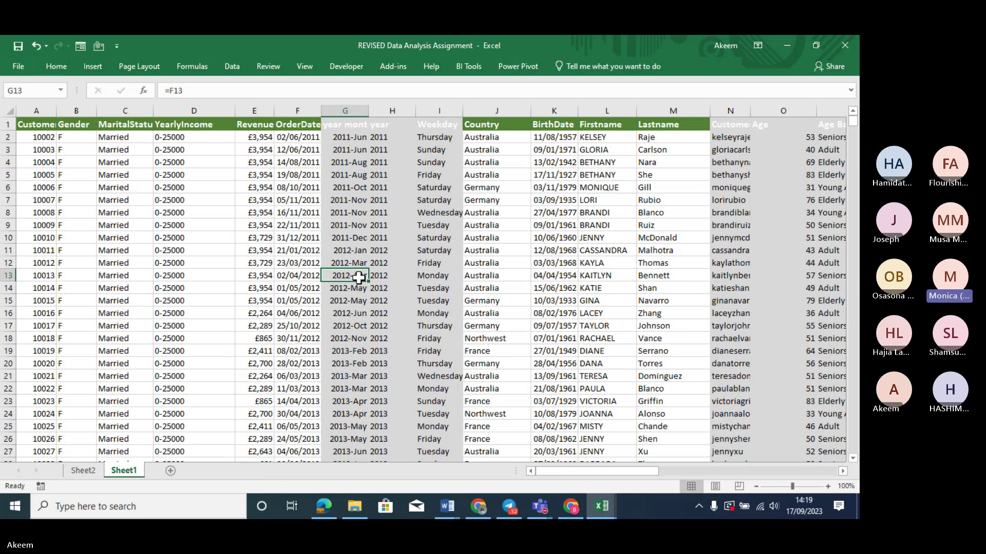
{"action": "left_click", "coordinate": [93, 67]}
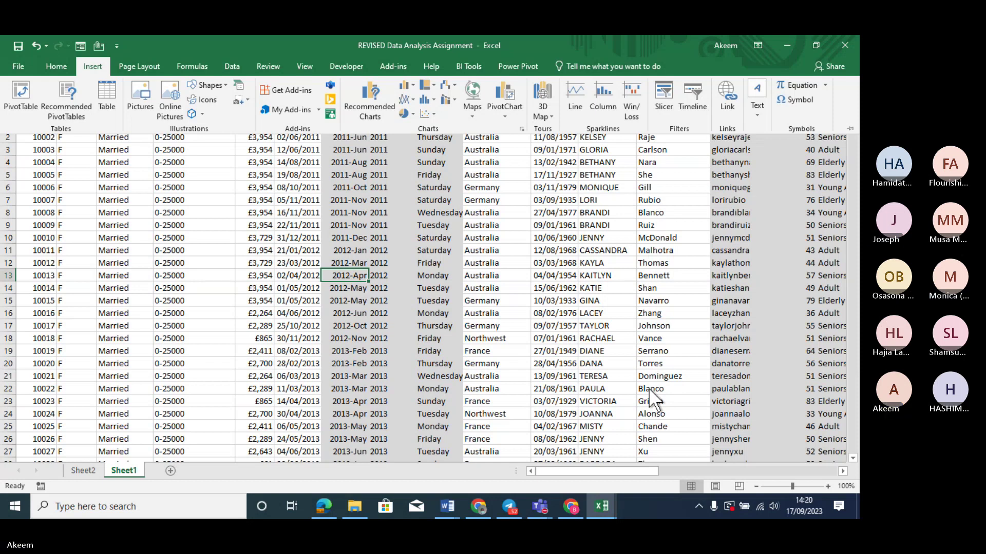
Switch to the BMC DATA ANALYSIS TRAINING meeting in Microsoft Teams and stop sharing the screen.
{"action": "left_click", "coordinate": [538, 511]}
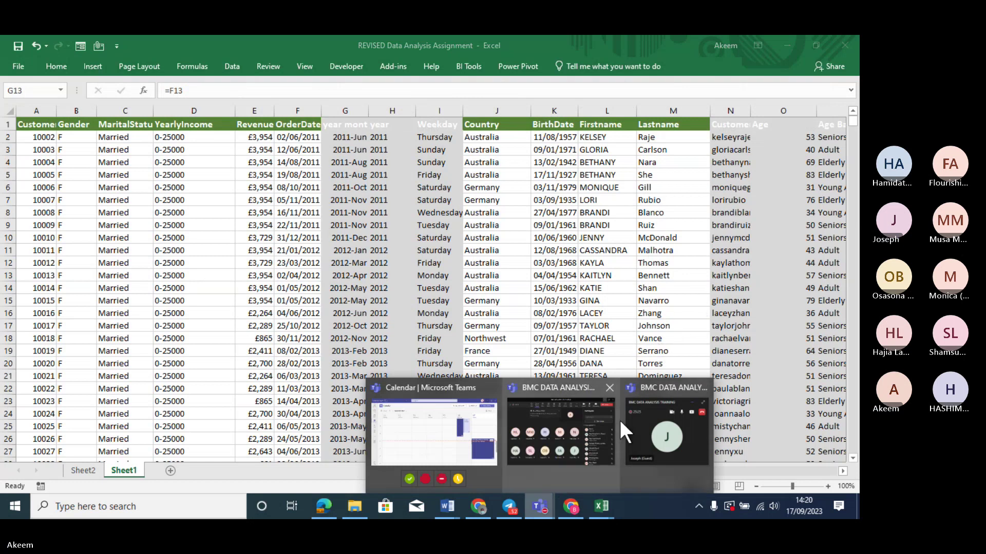
{"action": "left_click", "coordinate": [564, 426]}
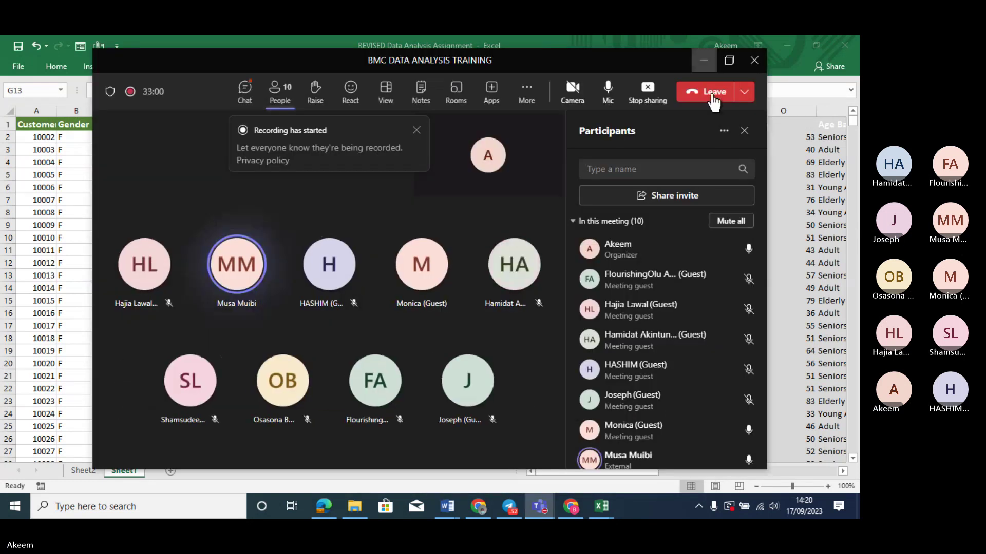
{"action": "left_click", "coordinate": [647, 92]}
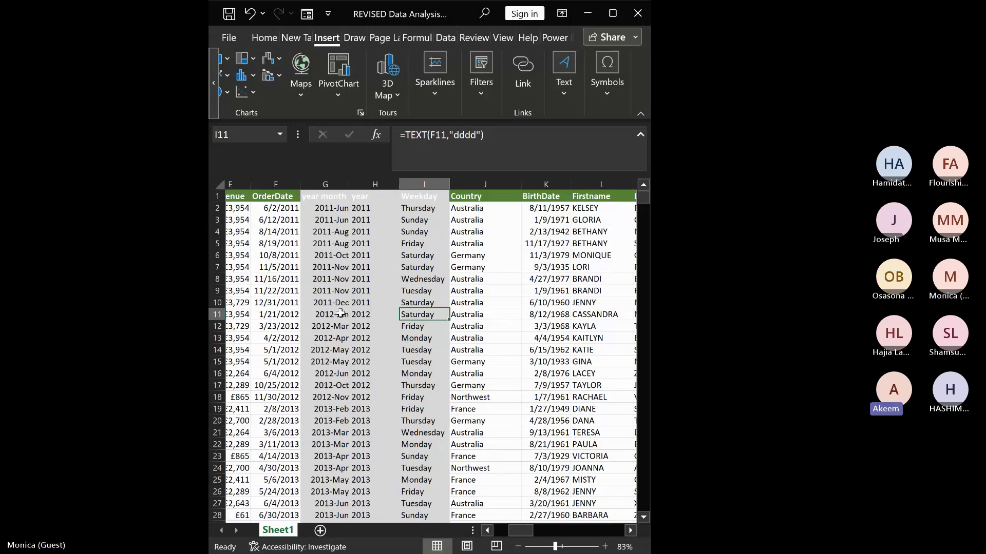
Maximize the shared workbook's window and examine cells in the year month, Country and Lastname columns.
{"action": "left_click", "coordinate": [322, 352]}
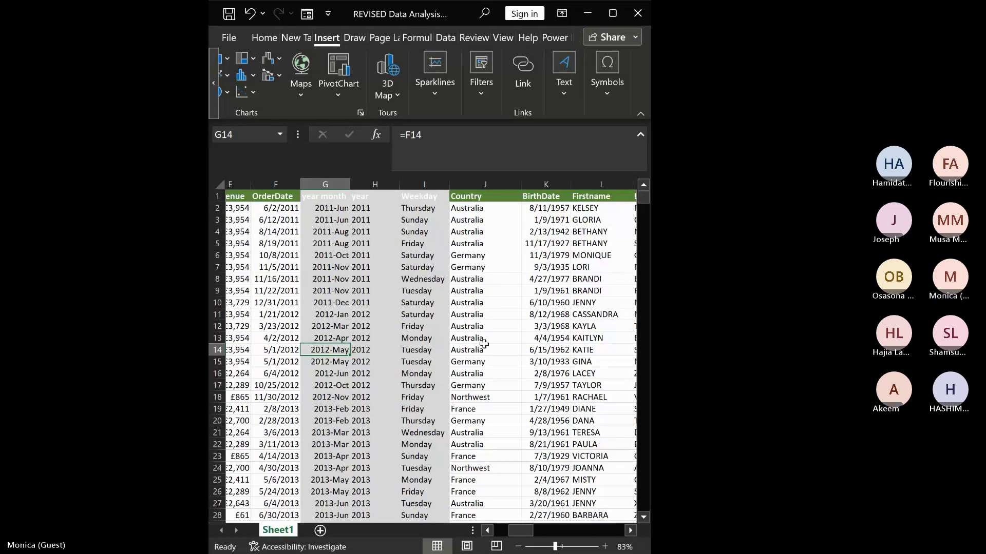
{"action": "left_click", "coordinate": [471, 316]}
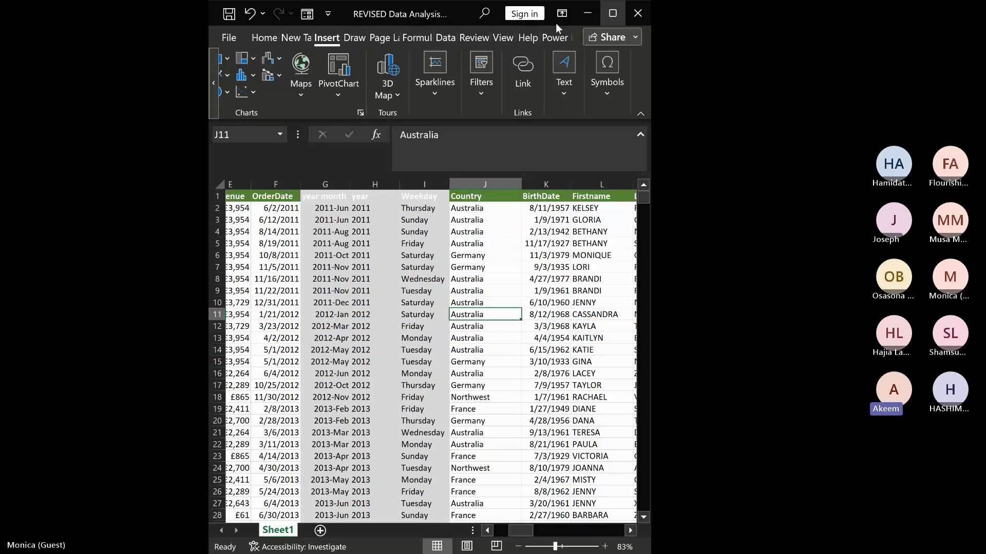
{"action": "left_click", "coordinate": [612, 14]}
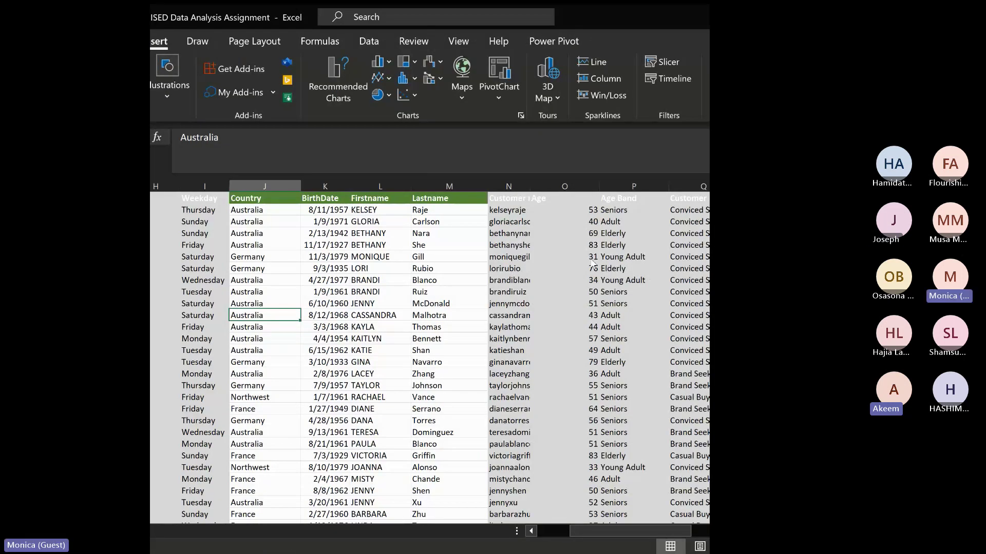
{"action": "left_click", "coordinate": [427, 339]}
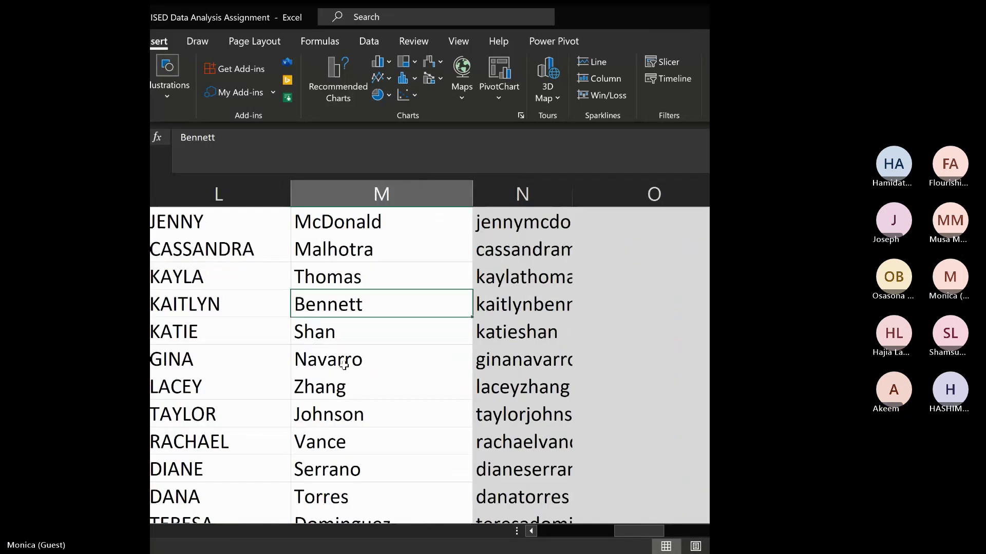
{"action": "left_click", "coordinate": [343, 365]}
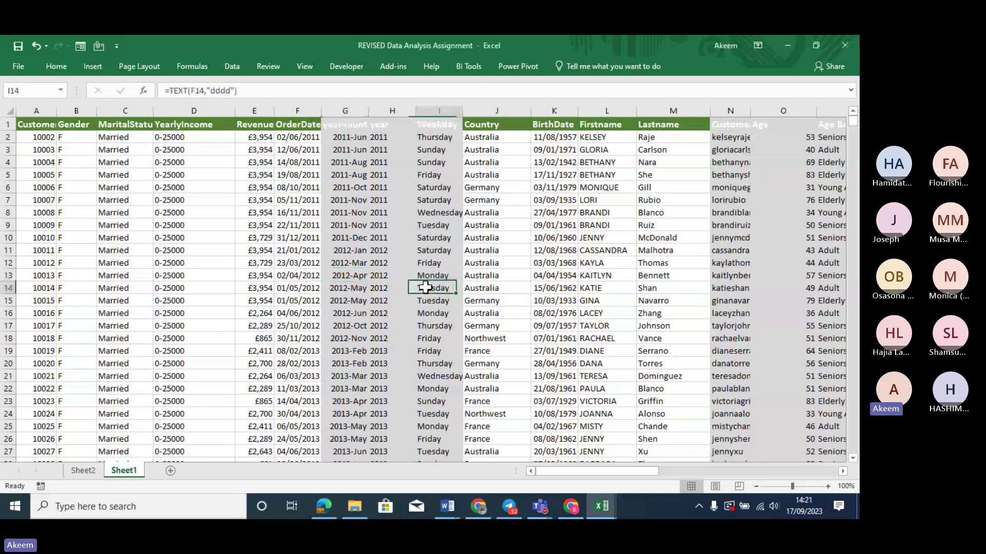
Look over the empty PivotTable and its field list on Sheet2.
{"action": "left_click", "coordinate": [393, 264]}
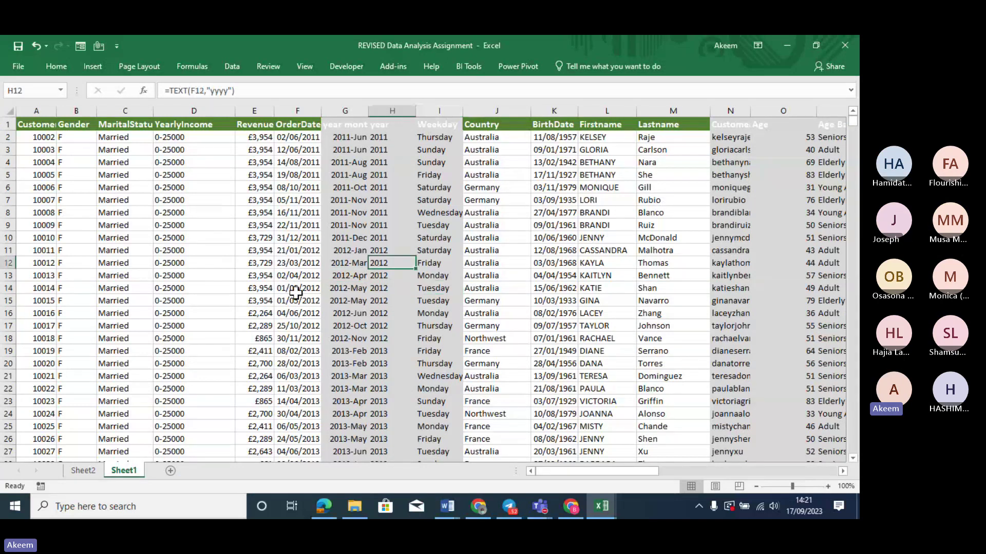
{"action": "left_click", "coordinate": [88, 474]}
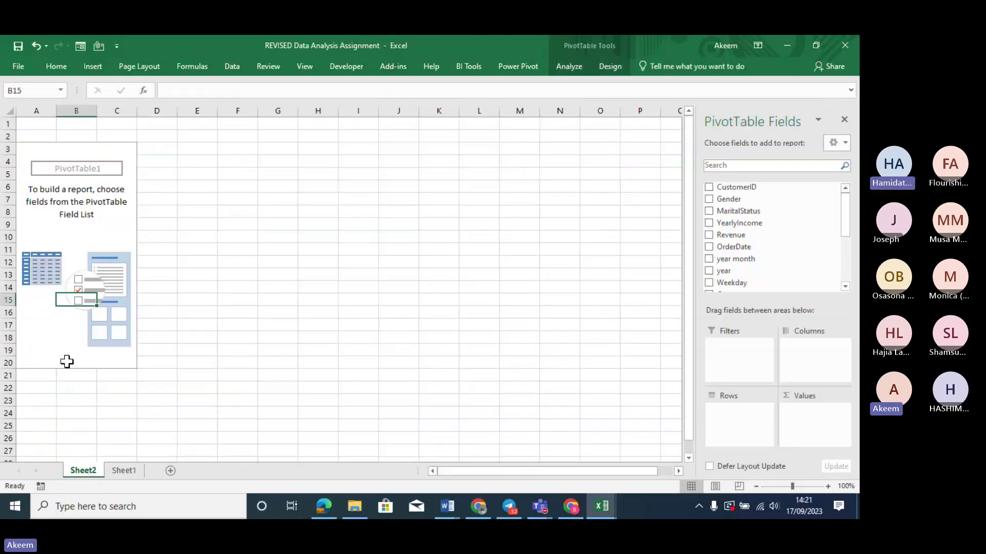
{"action": "left_click", "coordinate": [54, 324]}
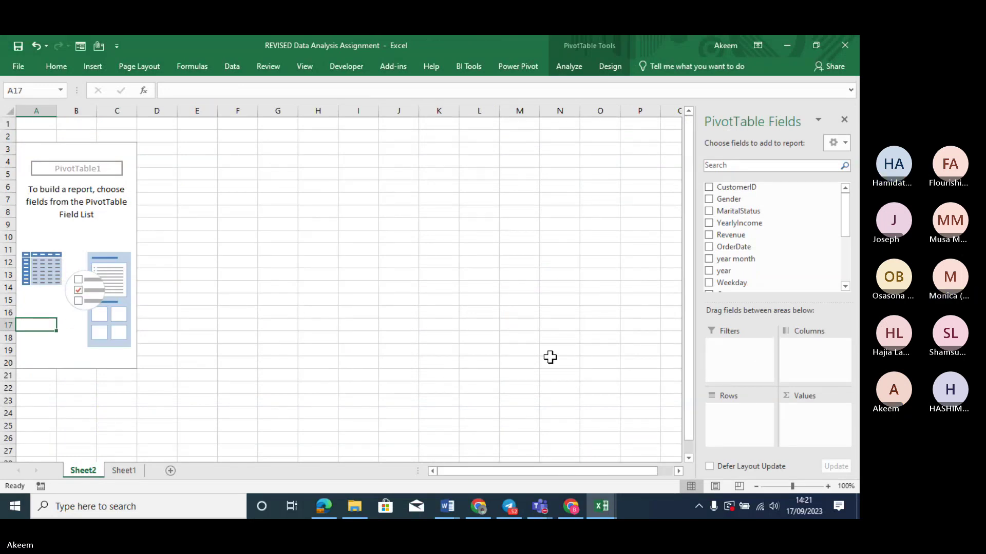
Review the customer sales data on Sheet1 and the insert commands available for building a PivotTable from it.
{"action": "left_click", "coordinate": [120, 473]}
{"action": "left_click", "coordinate": [298, 338]}
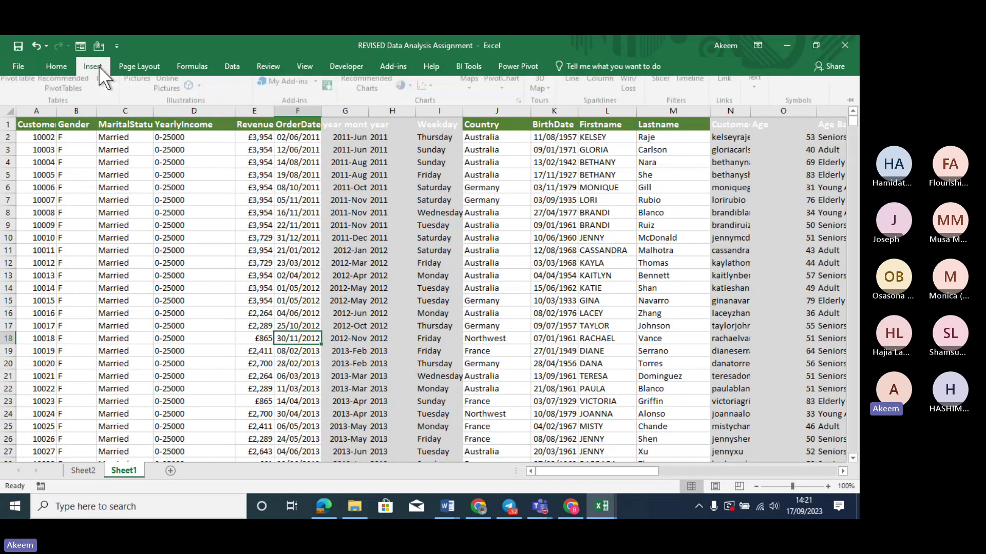
{"action": "left_click", "coordinate": [99, 66]}
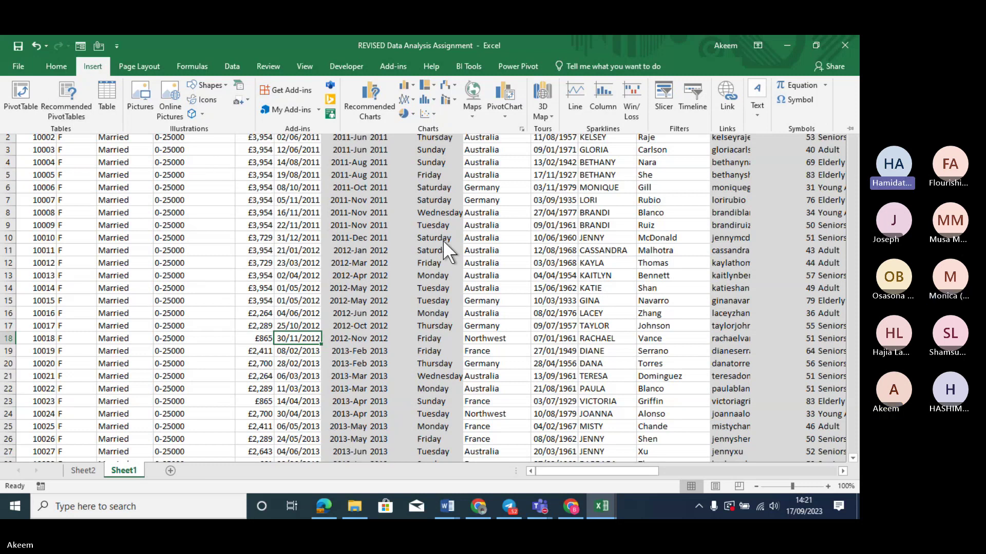
{"action": "left_click", "coordinate": [317, 233]}
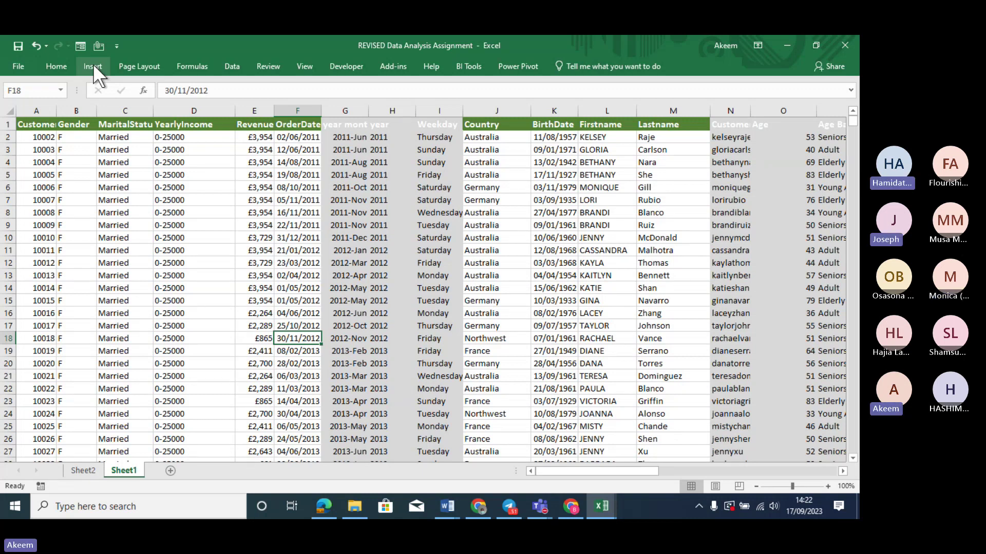
{"action": "left_click", "coordinate": [131, 212]}
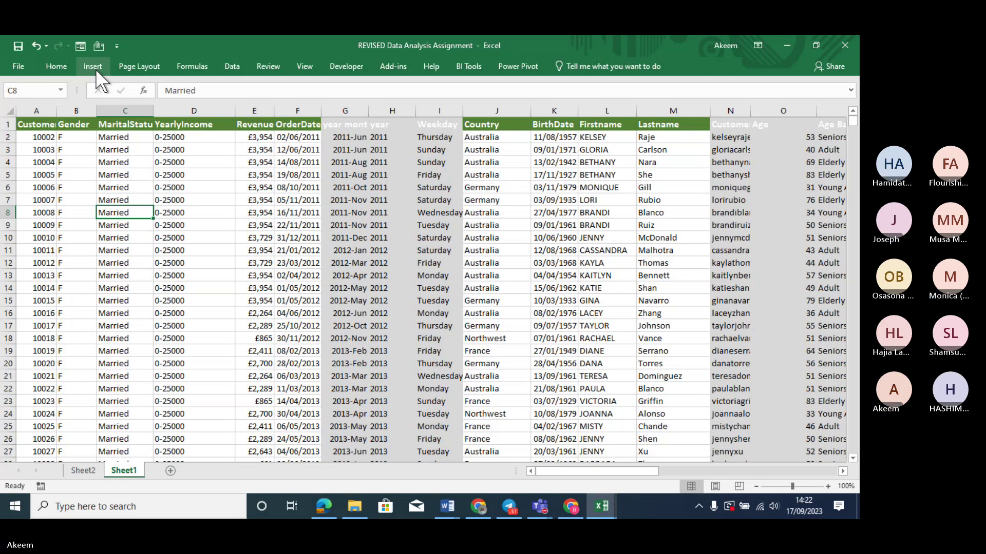
Return to Sheet2 and look over the empty PivotTable and the fields available for its report.
{"action": "left_click", "coordinate": [82, 470]}
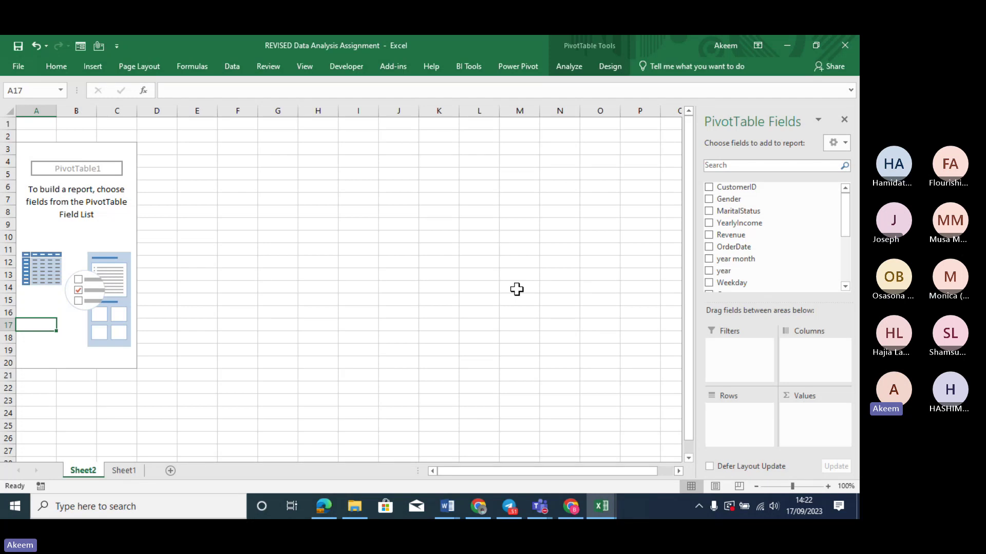
{"action": "left_click", "coordinate": [99, 234]}
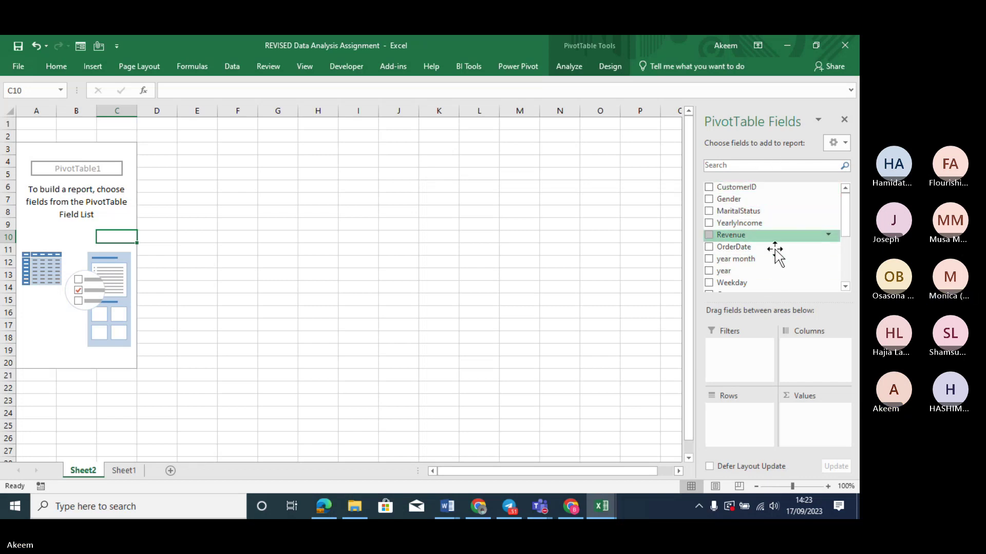
{"action": "left_click", "coordinate": [77, 235]}
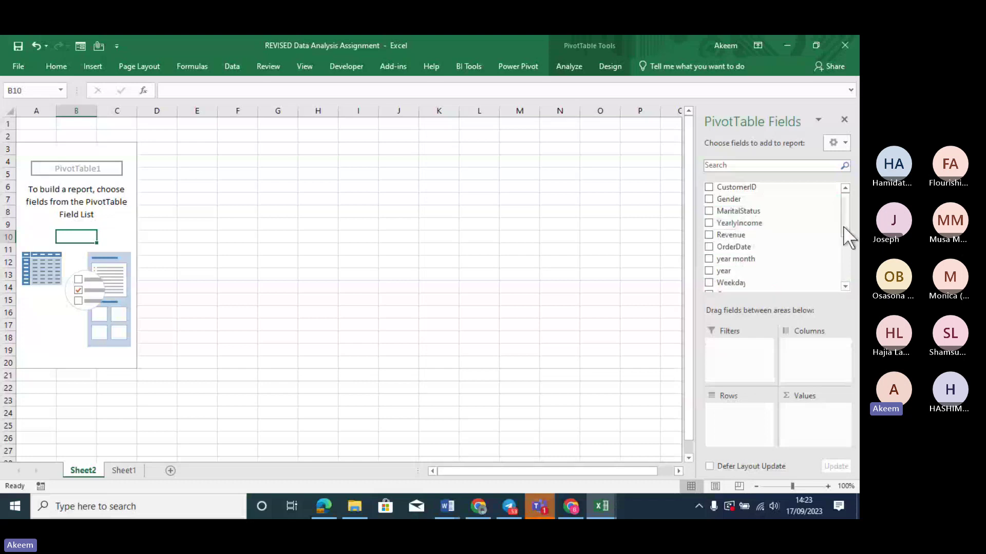
{"action": "left_click_drag", "start_coordinate": [847, 230], "coordinate": [843, 208]}
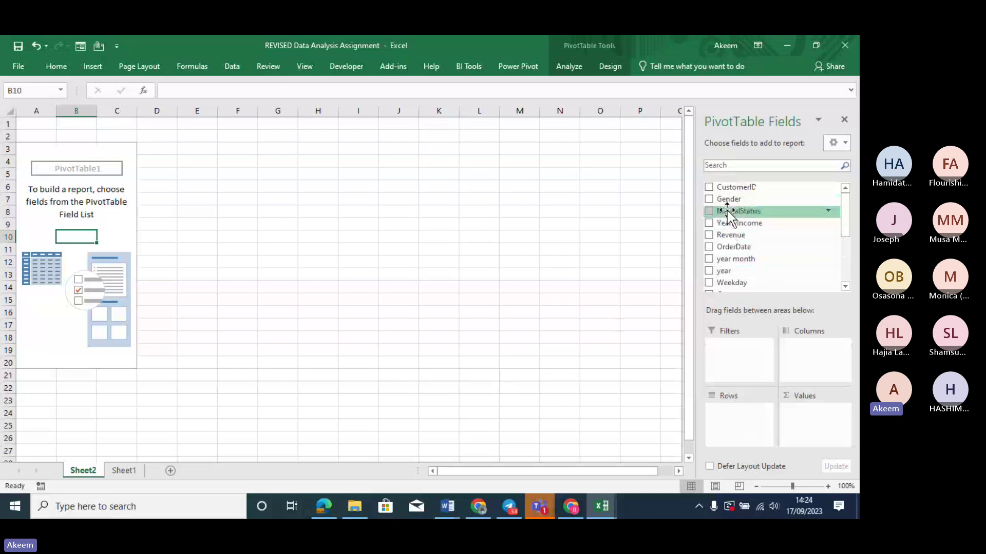
Add MaritalStatus to the PivotTable's rows and Revenue to its values as a sum.
{"action": "left_click_drag", "start_coordinate": [726, 211], "coordinate": [734, 420]}
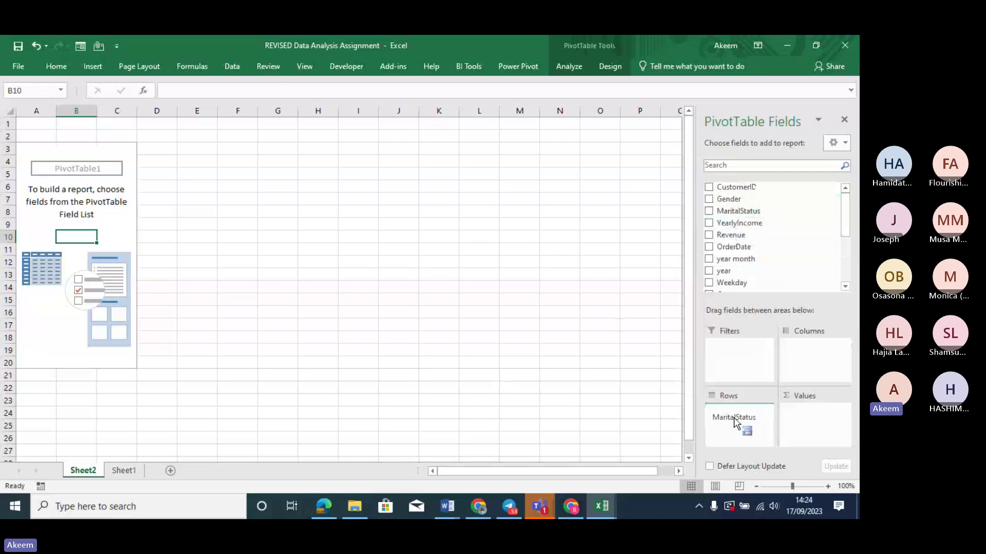
{"action": "left_click_drag", "start_coordinate": [735, 417], "coordinate": [735, 418]}
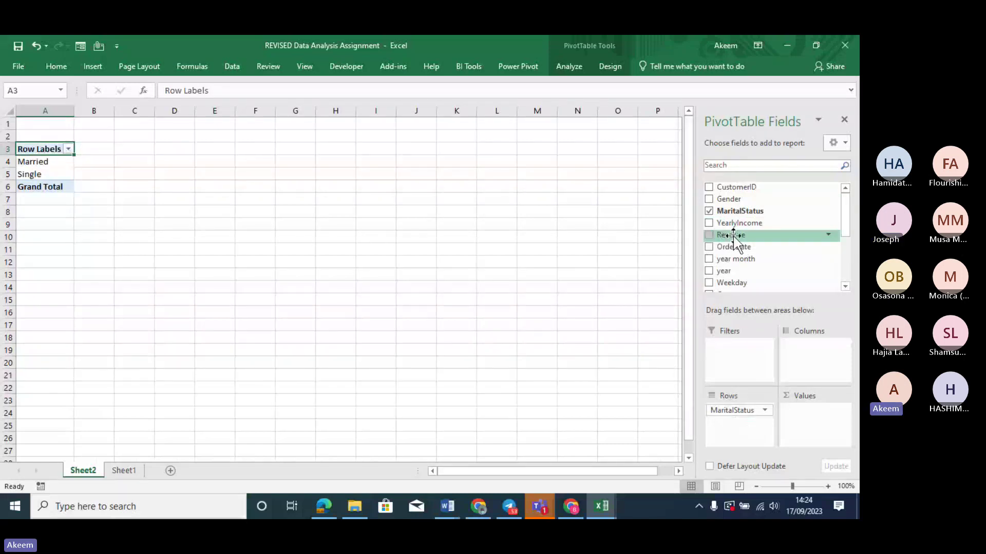
{"action": "left_click_drag", "start_coordinate": [800, 355], "coordinate": [812, 418]}
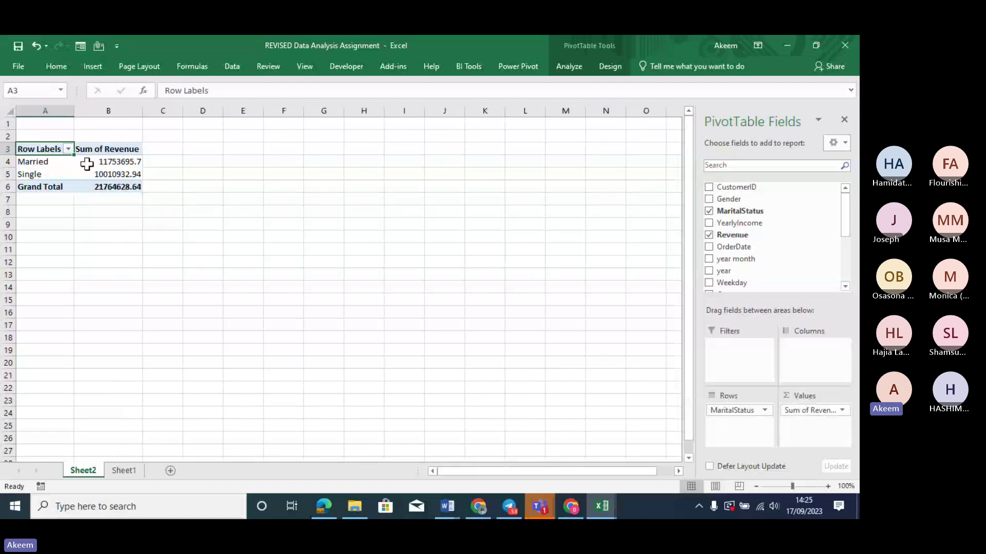
{"action": "mouse_move", "coordinate": [132, 186]}
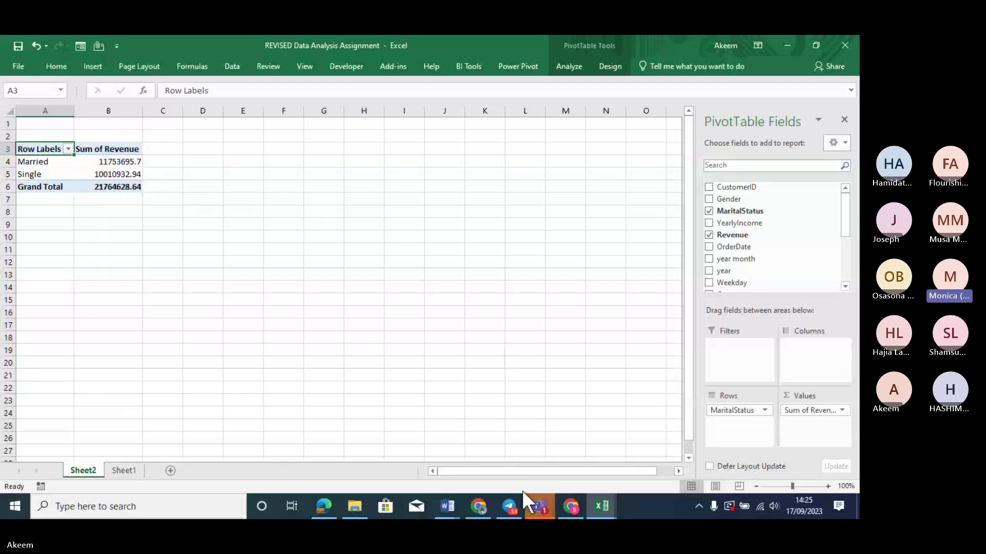
Switch to the Microsoft Teams meeting, admit the waiting participant, and return to the Excel workbook.
{"action": "left_click", "coordinate": [539, 507]}
{"action": "left_click", "coordinate": [568, 447]}
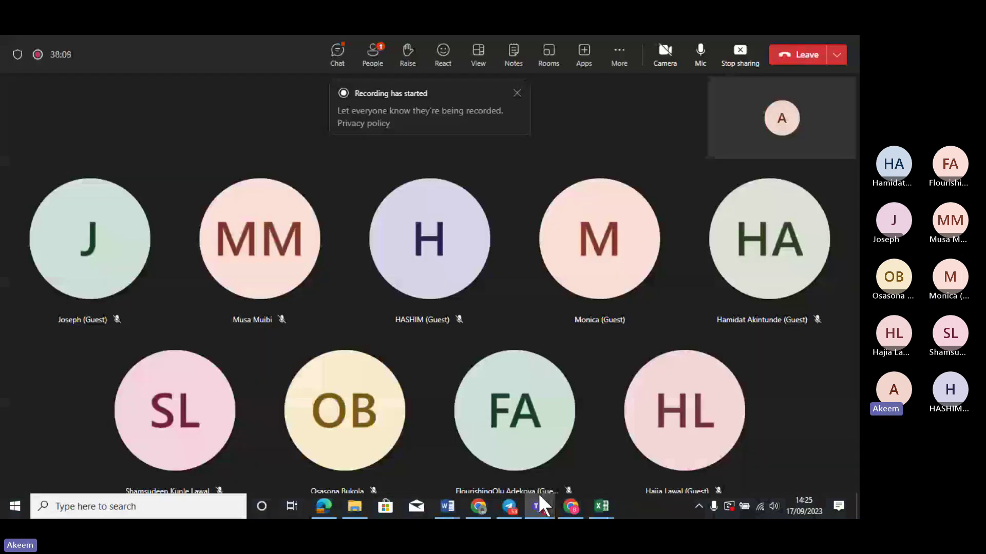
{"action": "left_click", "coordinate": [377, 56]}
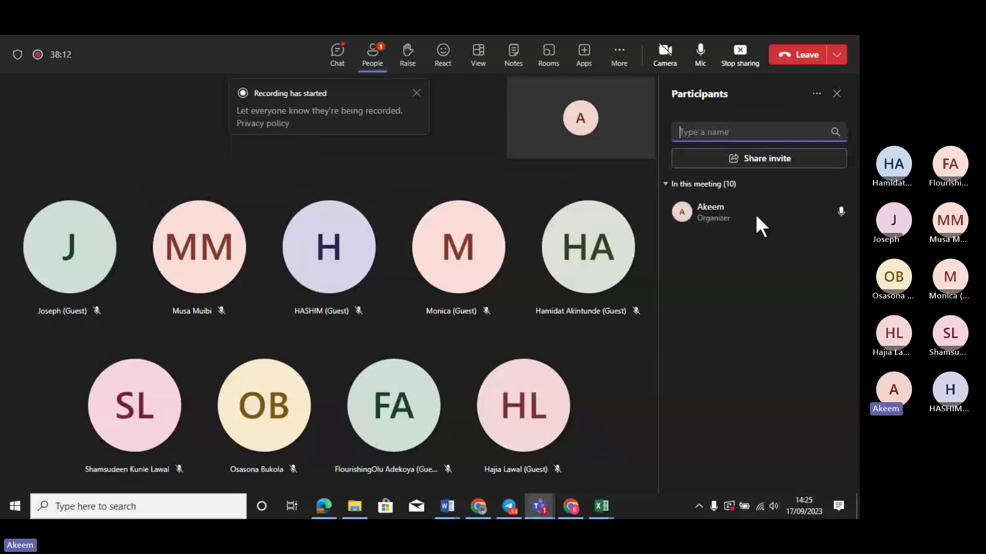
{"action": "left_click", "coordinate": [818, 211]}
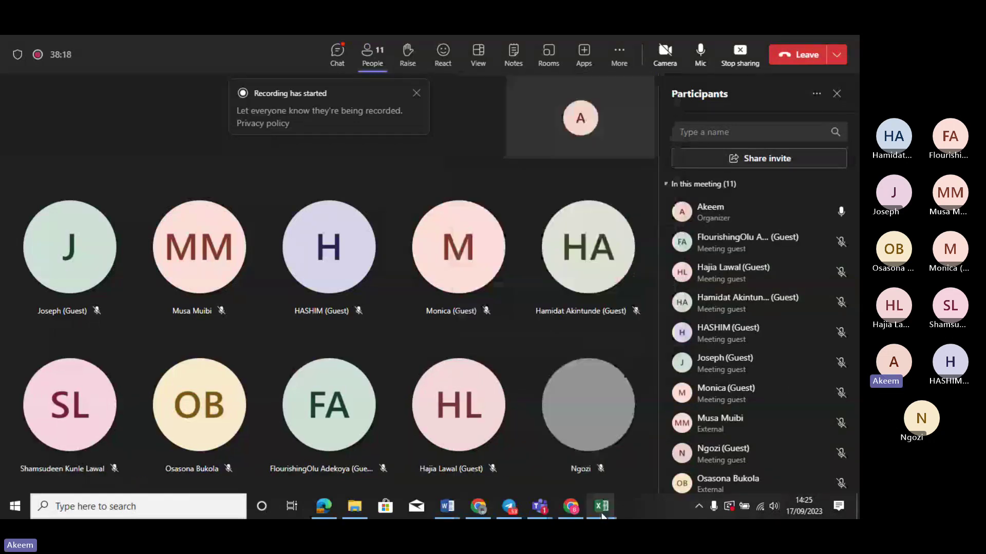
{"action": "mouse_move", "coordinate": [602, 518]}
{"action": "left_click", "coordinate": [546, 456]}
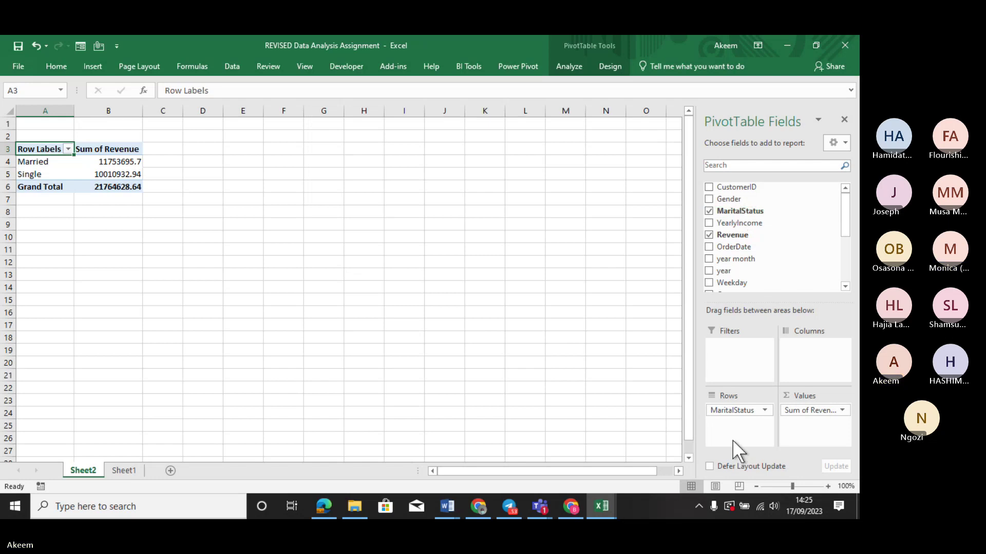
Examine the Married and Single revenue results on Sheet2 against the remaining fields and the source data on Sheet1.
{"action": "left_click", "coordinate": [5, 161]}
{"action": "left_click", "coordinate": [5, 174]}
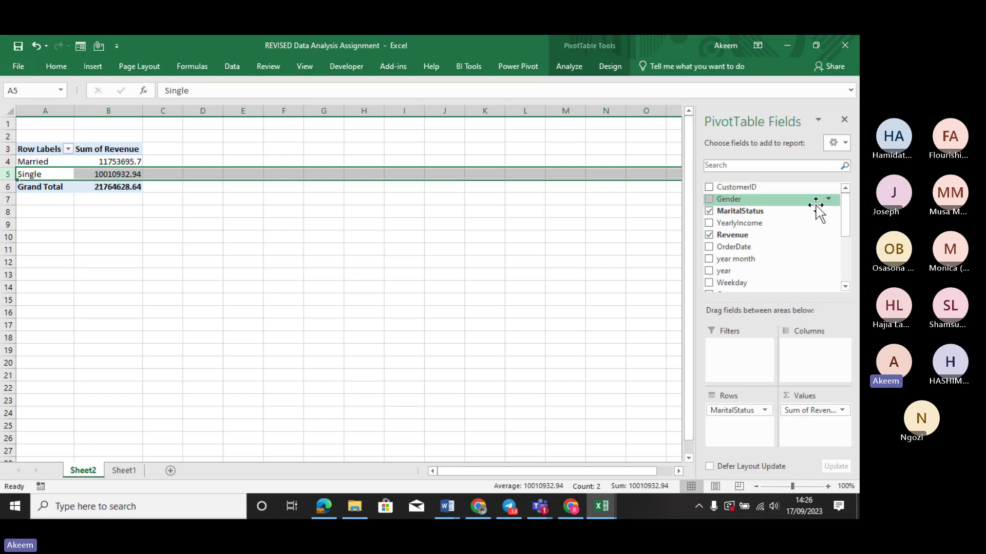
{"action": "left_click_drag", "start_coordinate": [847, 229], "coordinate": [847, 254]}
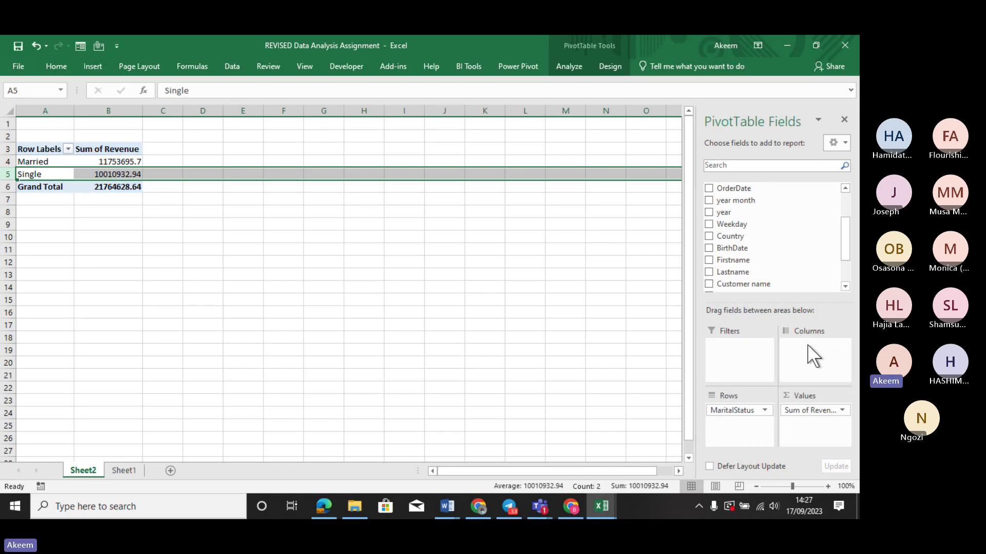
{"action": "left_click", "coordinate": [123, 469]}
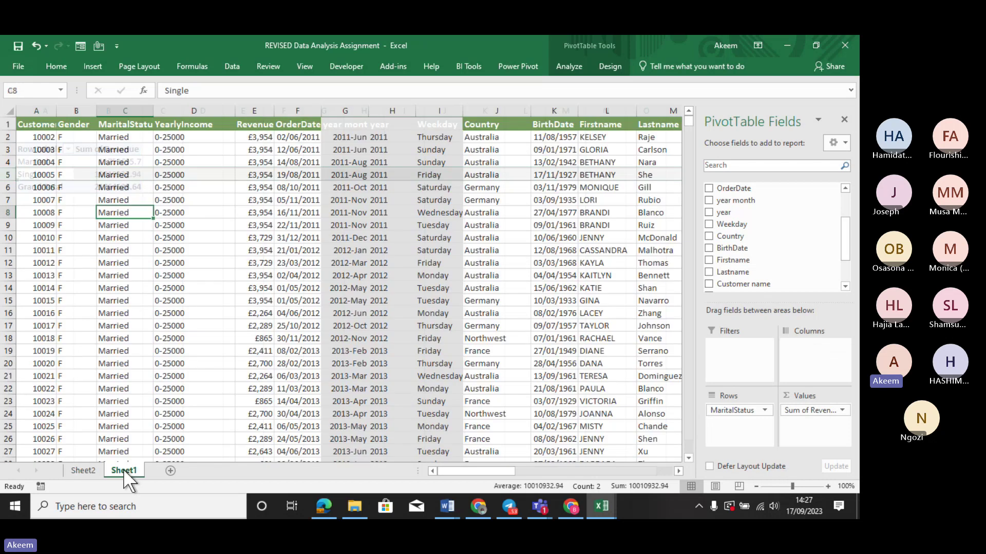
{"action": "left_click", "coordinate": [83, 471]}
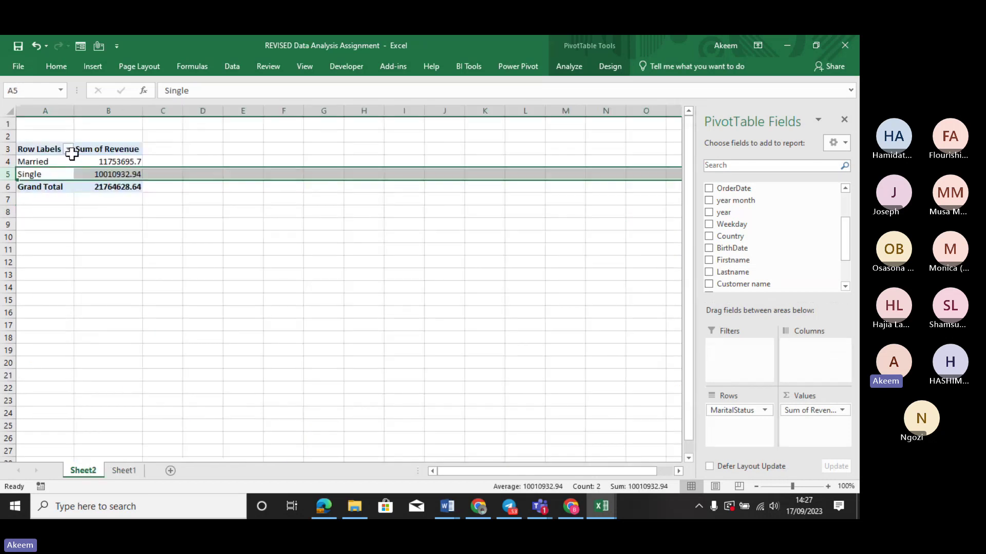
{"action": "left_click", "coordinate": [109, 162]}
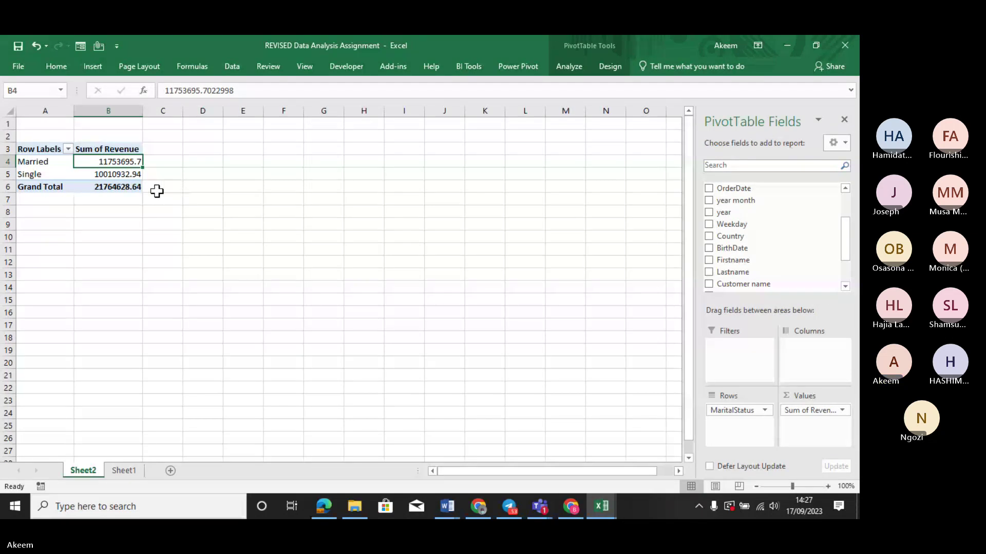
{"action": "left_click", "coordinate": [221, 199]}
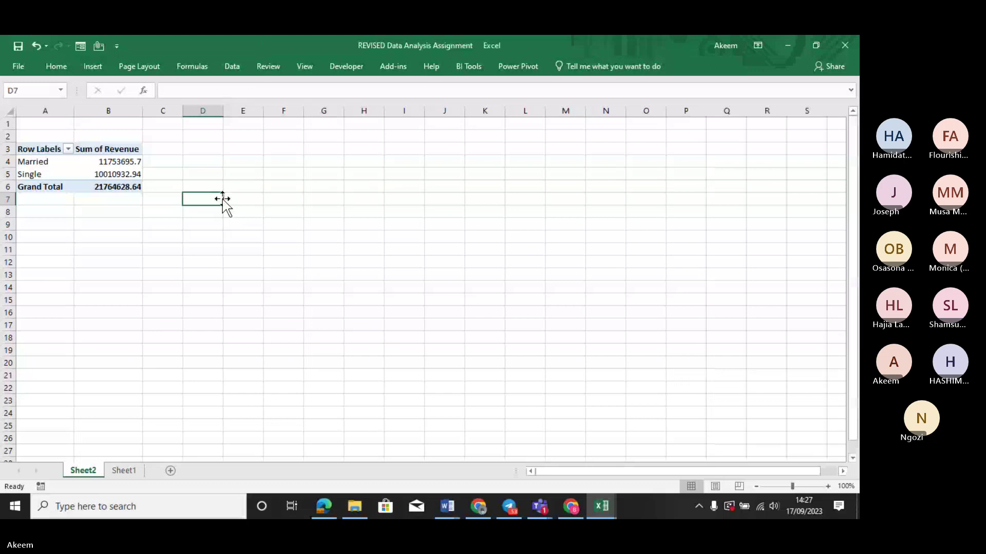
{"action": "left_click", "coordinate": [91, 174]}
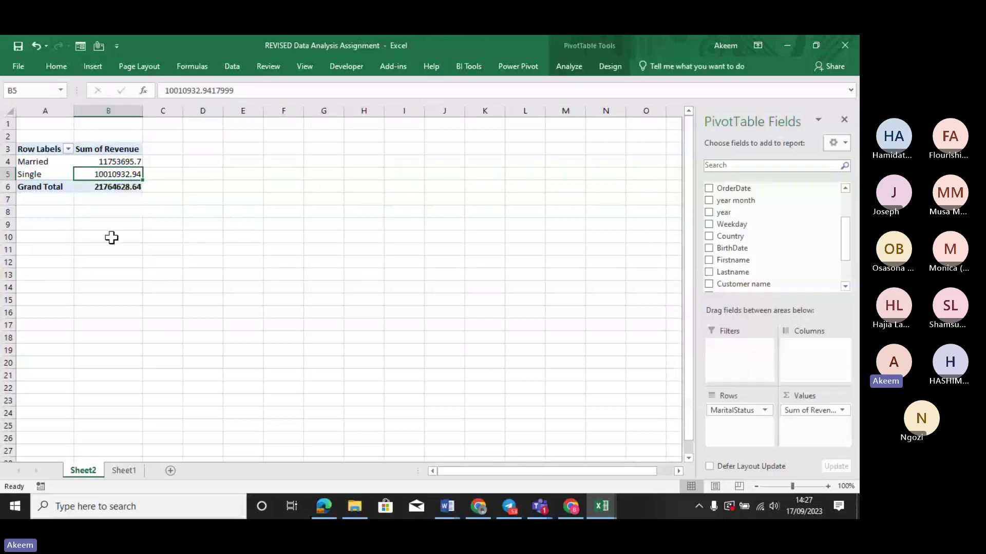
{"action": "left_click", "coordinate": [61, 237]}
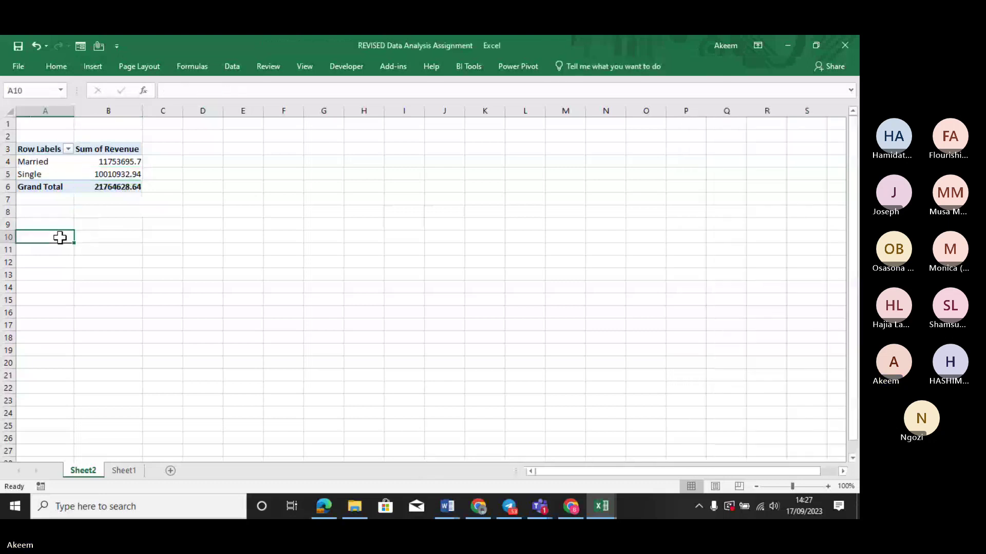
Create a second PivotTable on a new worksheet from the Sheet1 data range A1:Q17423.
{"action": "left_click", "coordinate": [119, 471]}
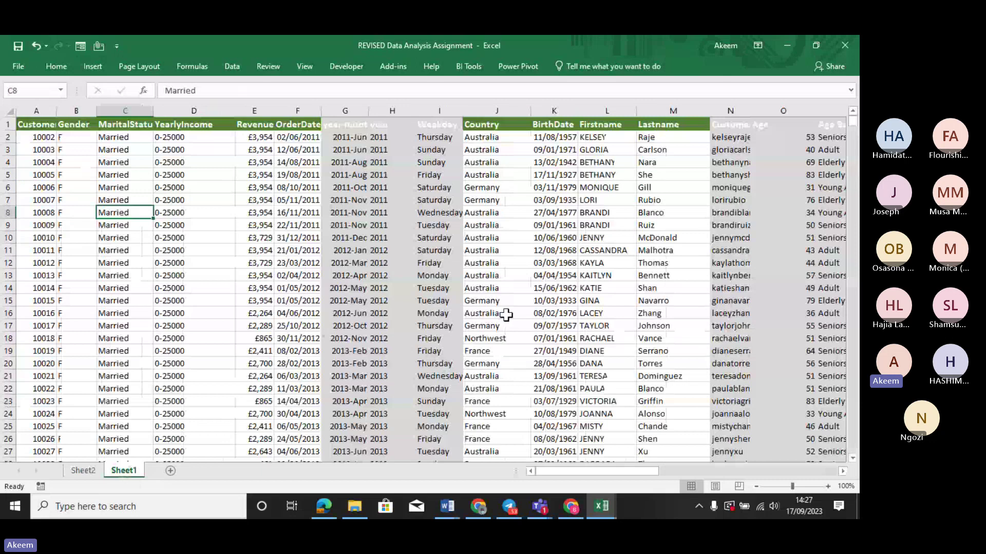
{"action": "left_click", "coordinate": [430, 289]}
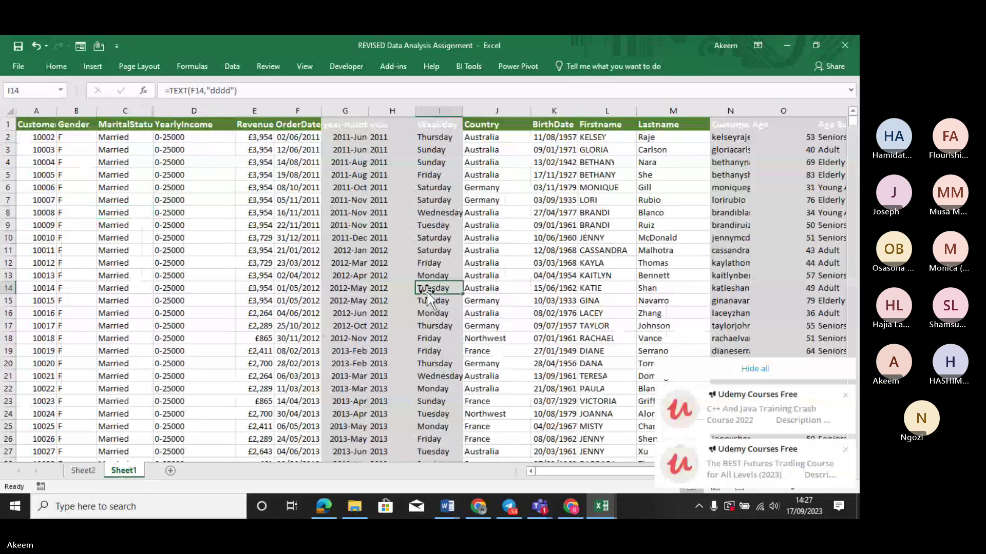
{"action": "left_click", "coordinate": [803, 374]}
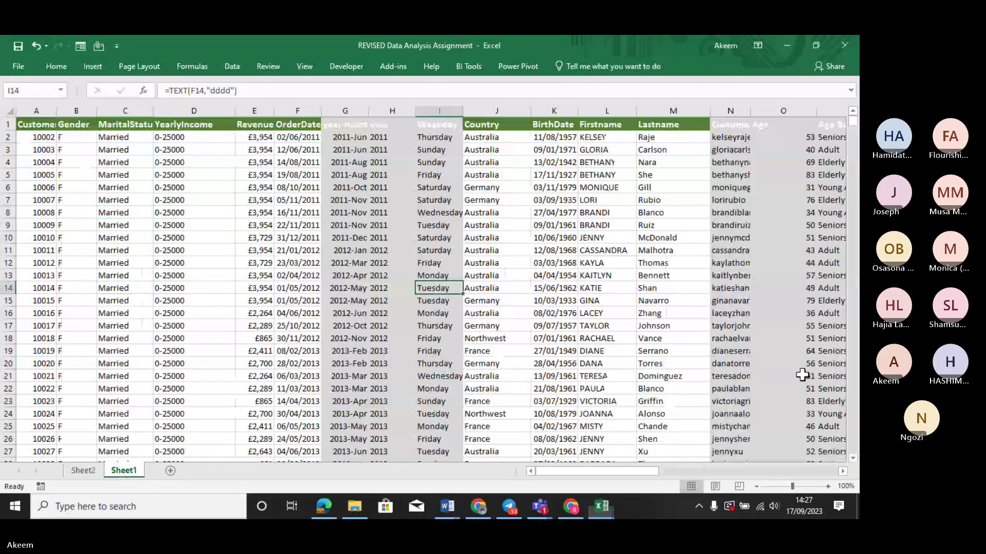
{"action": "left_click", "coordinate": [95, 66]}
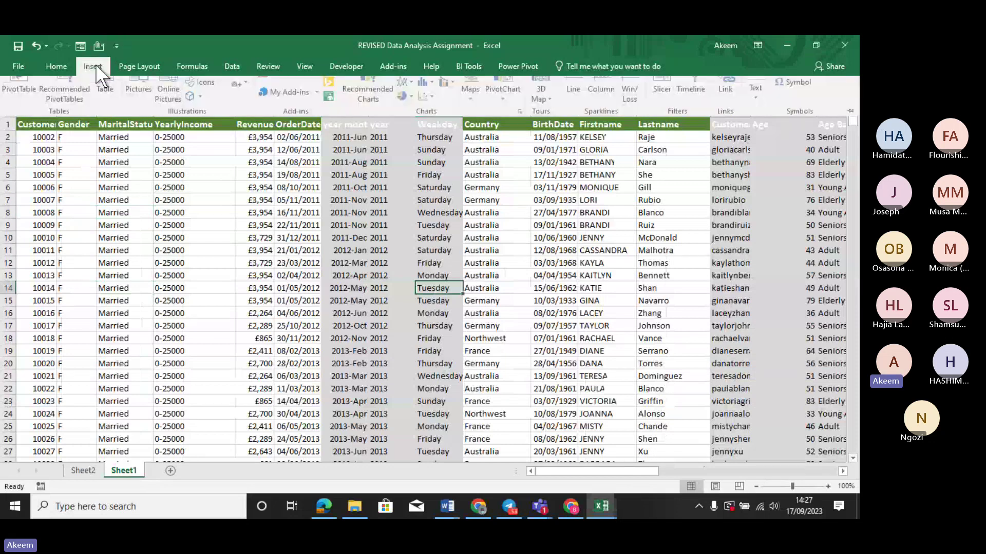
{"action": "left_click", "coordinate": [18, 90]}
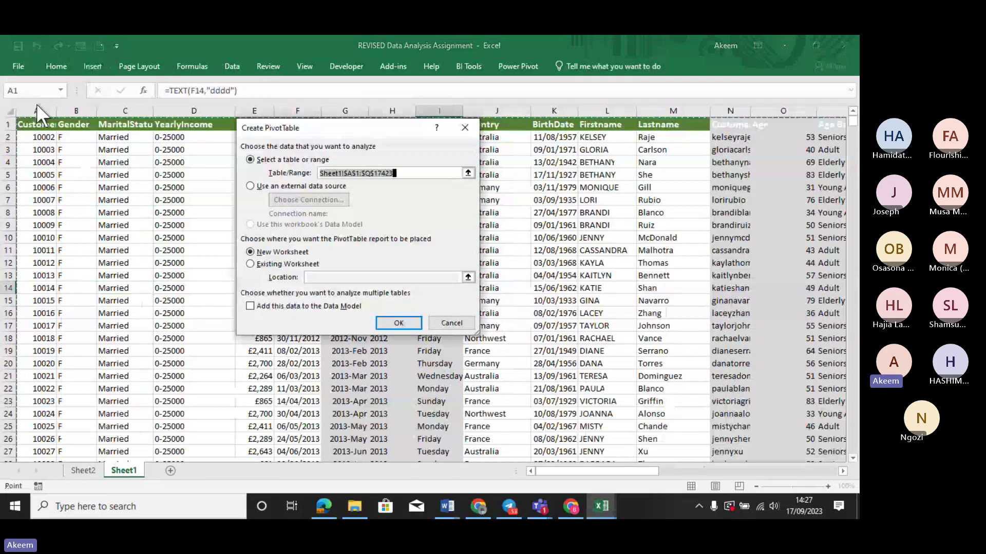
{"action": "left_click", "coordinate": [398, 323]}
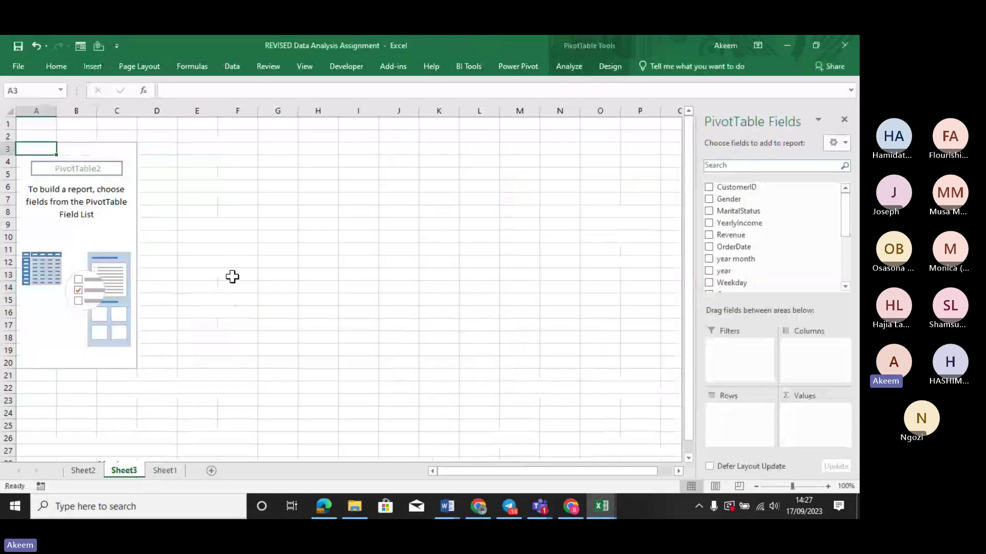
Add Revenue to the new PivotTable's values as a sum and inspect the resulting total on Sheet3.
{"action": "left_click", "coordinate": [118, 238]}
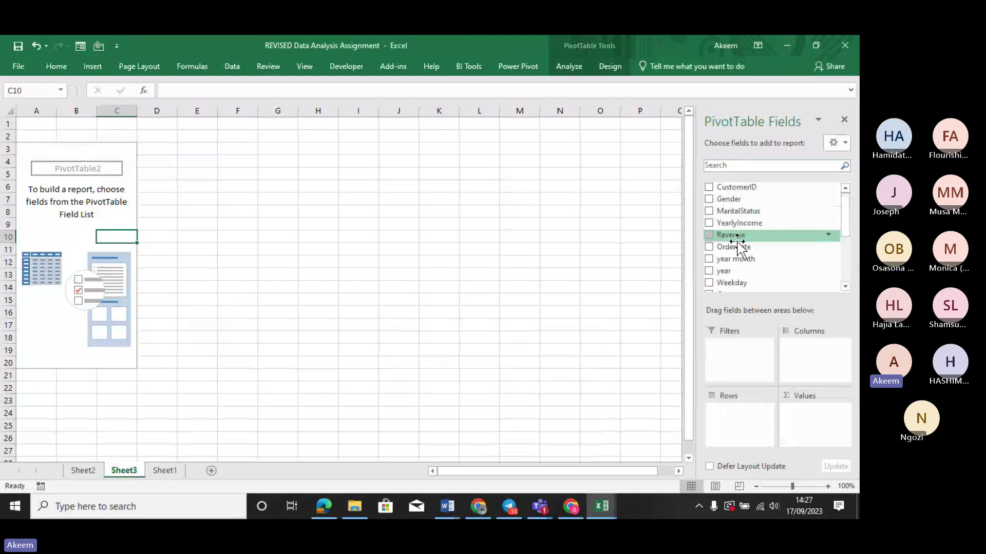
{"action": "left_click_drag", "start_coordinate": [737, 237], "coordinate": [809, 413]}
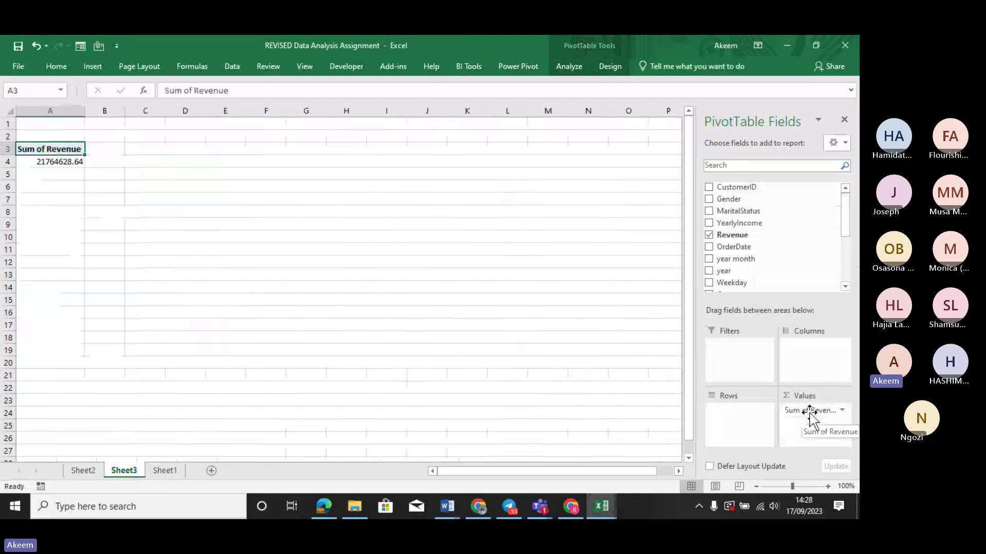
{"action": "left_click", "coordinate": [66, 162]}
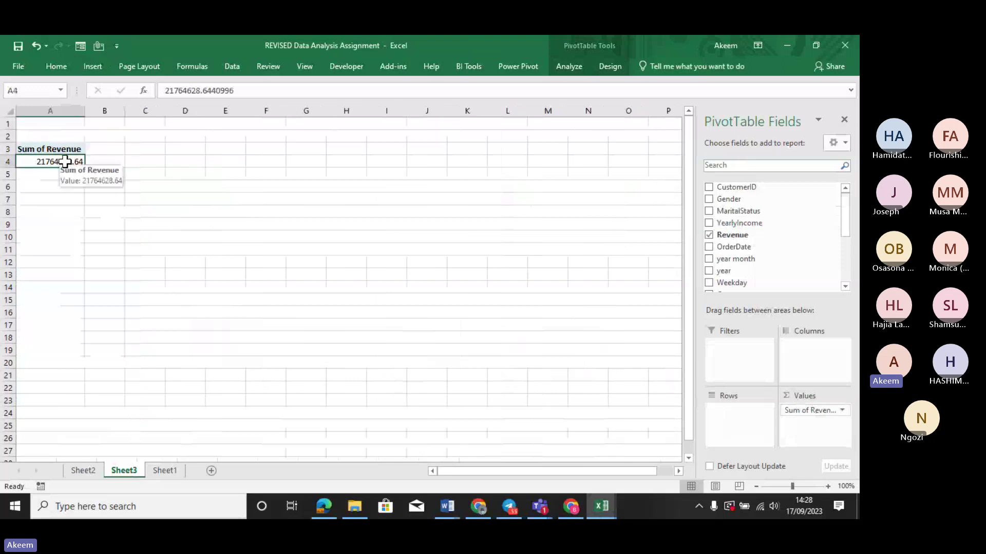
{"action": "left_click_drag", "start_coordinate": [75, 149], "coordinate": [77, 162]}
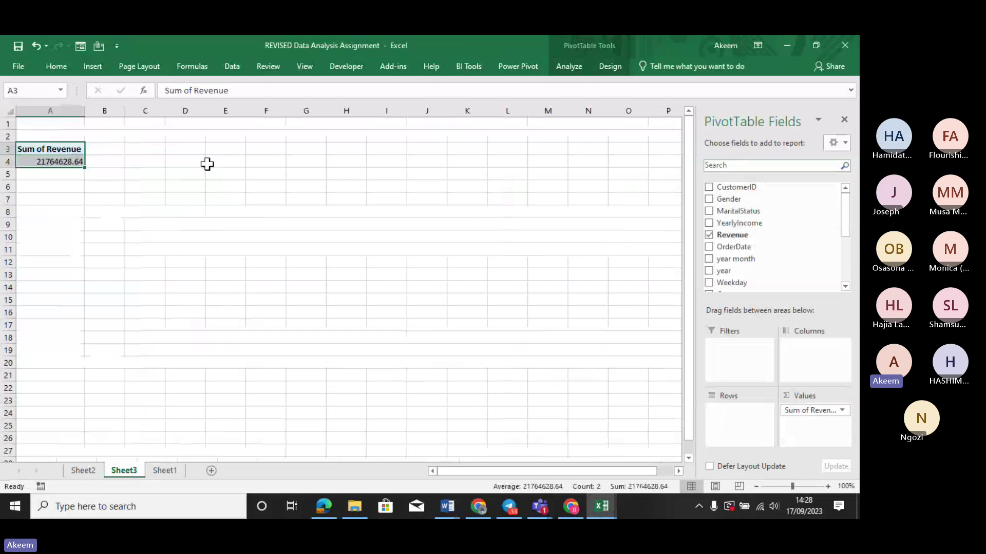
{"action": "left_click", "coordinate": [186, 165]}
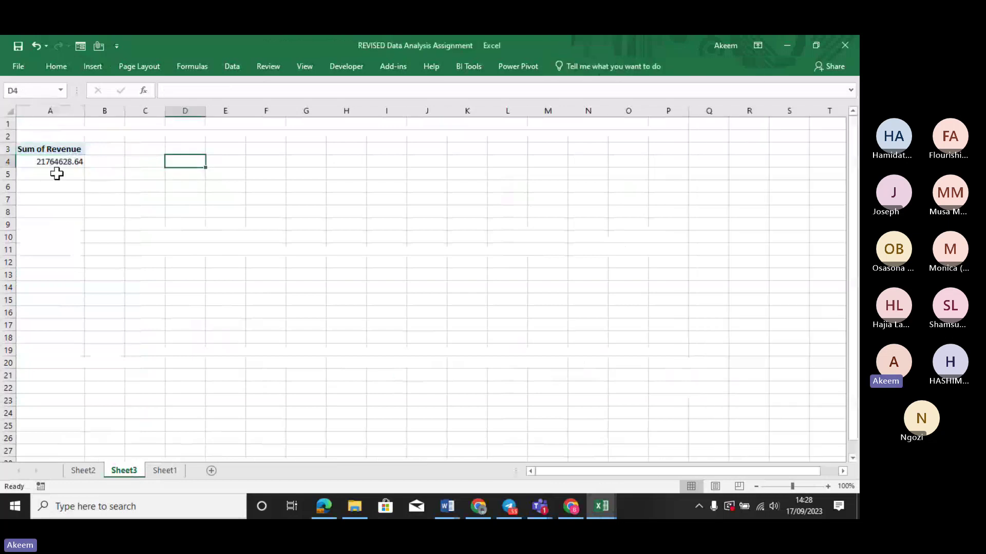
Switch to the Microsoft Teams meeting, admit the guest waiting in the lobby, and return to the REVISED Data Analysis Assignment workbook in Excel.
{"action": "left_click", "coordinate": [51, 165]}
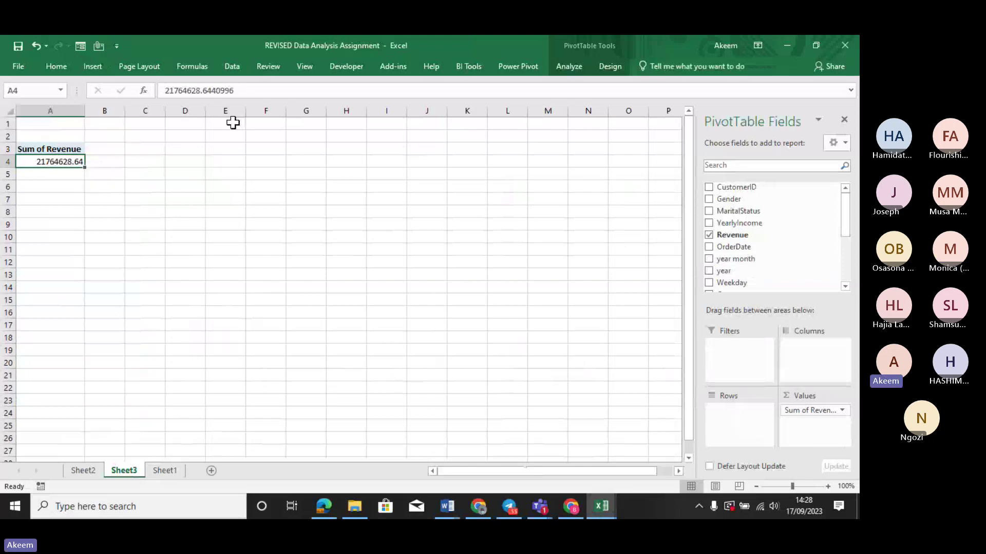
{"action": "mouse_move", "coordinate": [55, 161]}
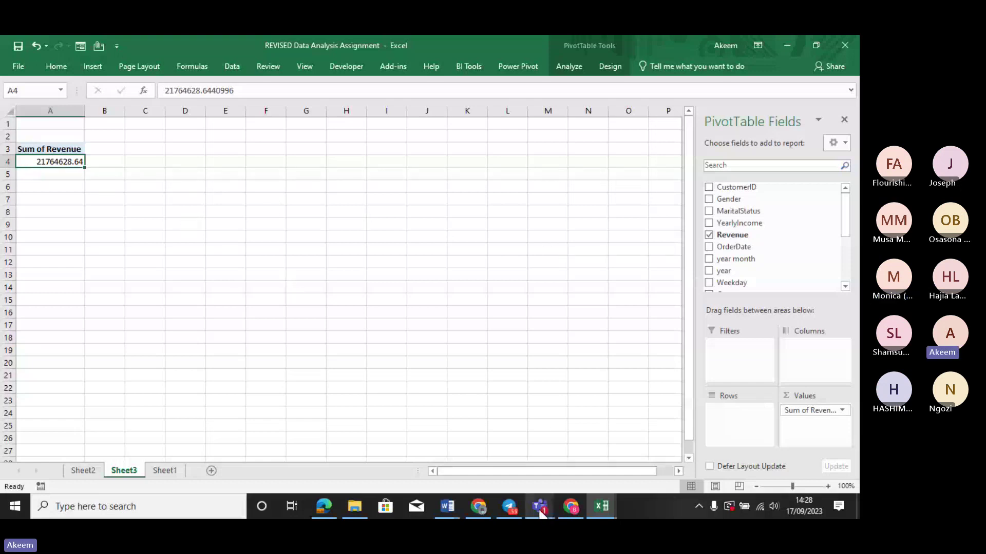
{"action": "mouse_move", "coordinate": [540, 514]}
{"action": "left_click", "coordinate": [603, 460]}
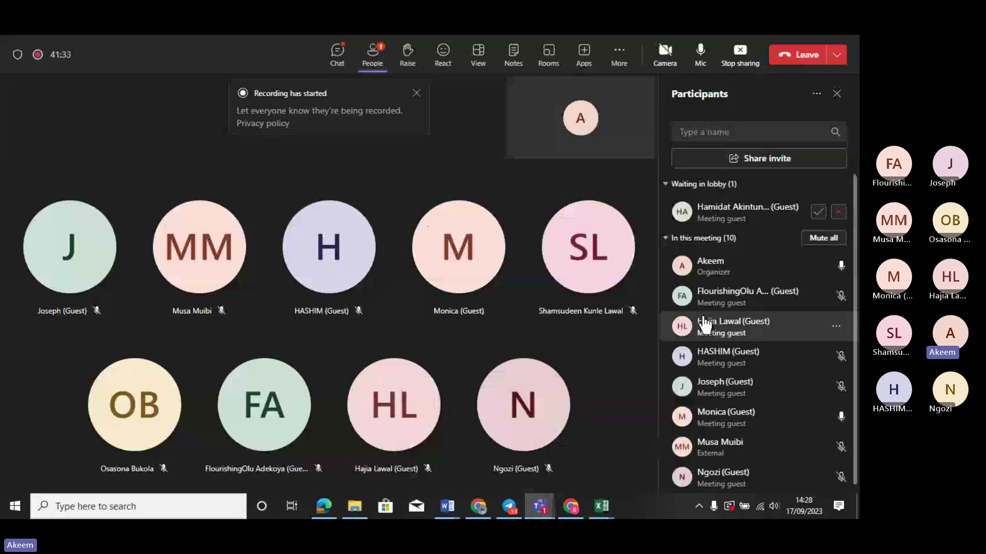
{"action": "left_click", "coordinate": [819, 212]}
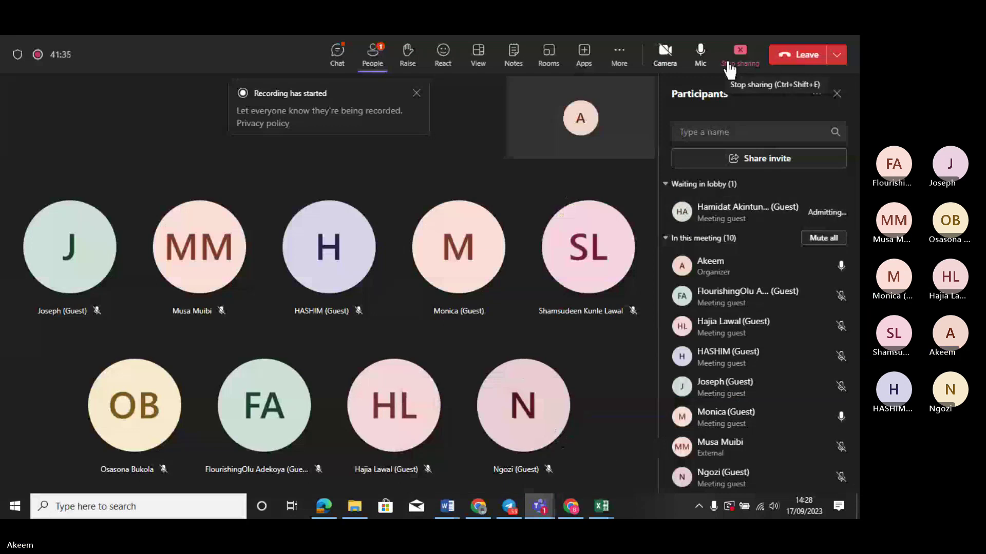
{"action": "mouse_move", "coordinate": [603, 502]}
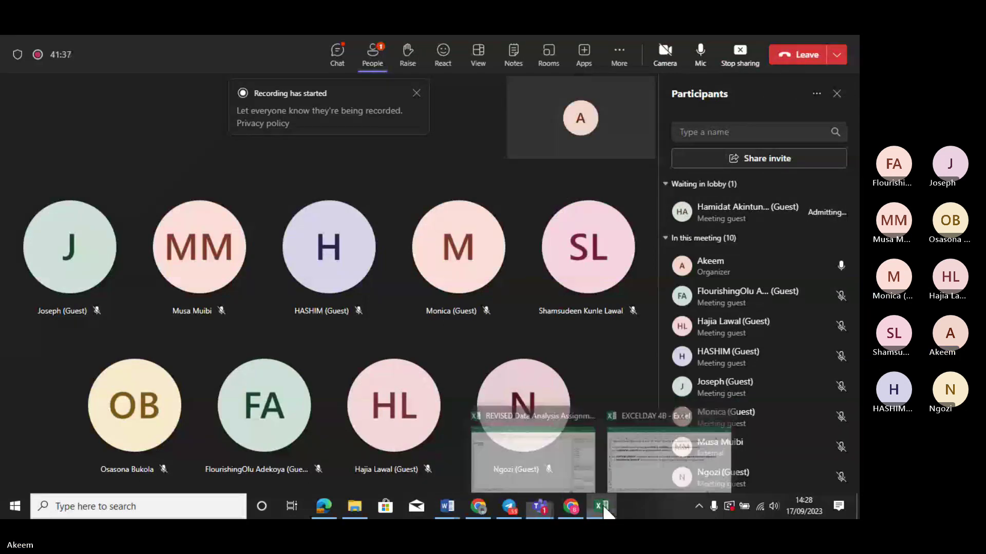
{"action": "left_click", "coordinate": [562, 473]}
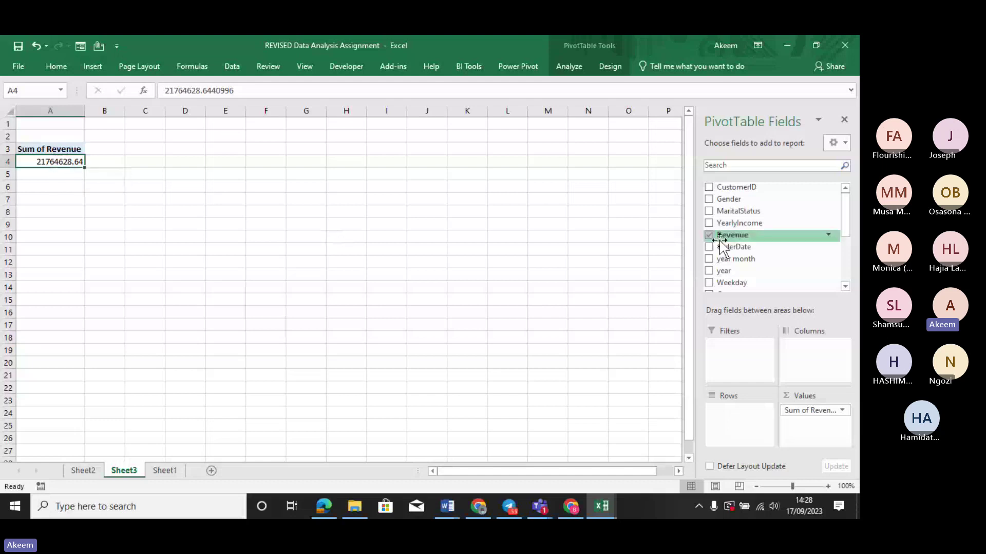
Format the Sum of Revenue value on Sheet3 as Number with two decimal places and a 1000 separator.
{"action": "left_click_drag", "start_coordinate": [721, 241], "coordinate": [823, 437]}
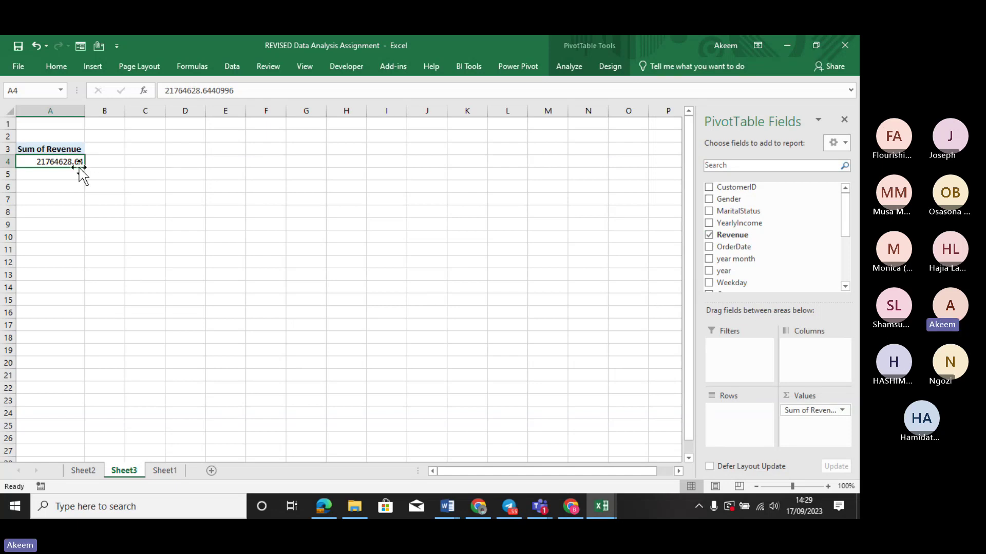
{"action": "mouse_move", "coordinate": [41, 162]}
{"action": "right_click", "coordinate": [58, 162]}
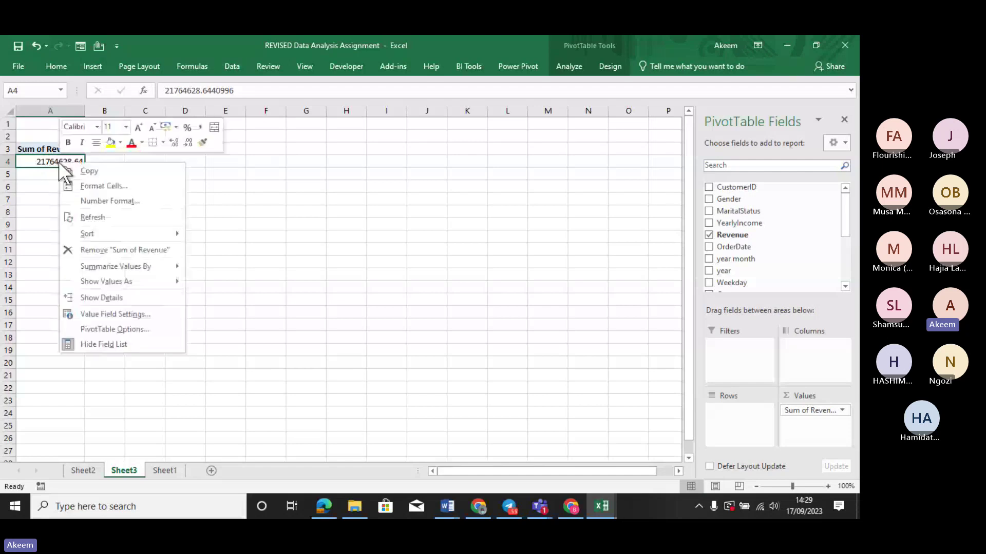
{"action": "left_click", "coordinate": [115, 201]}
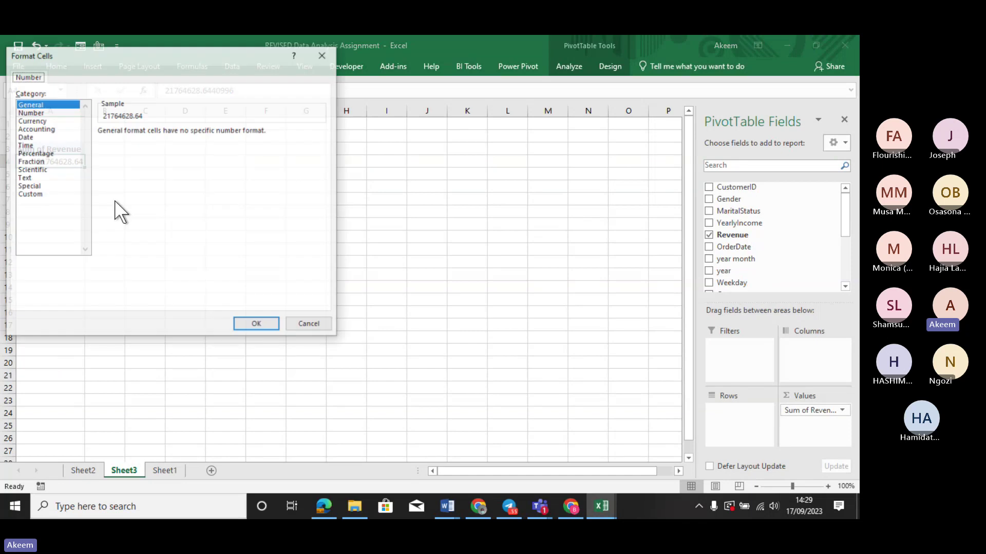
{"action": "left_click", "coordinate": [35, 112]}
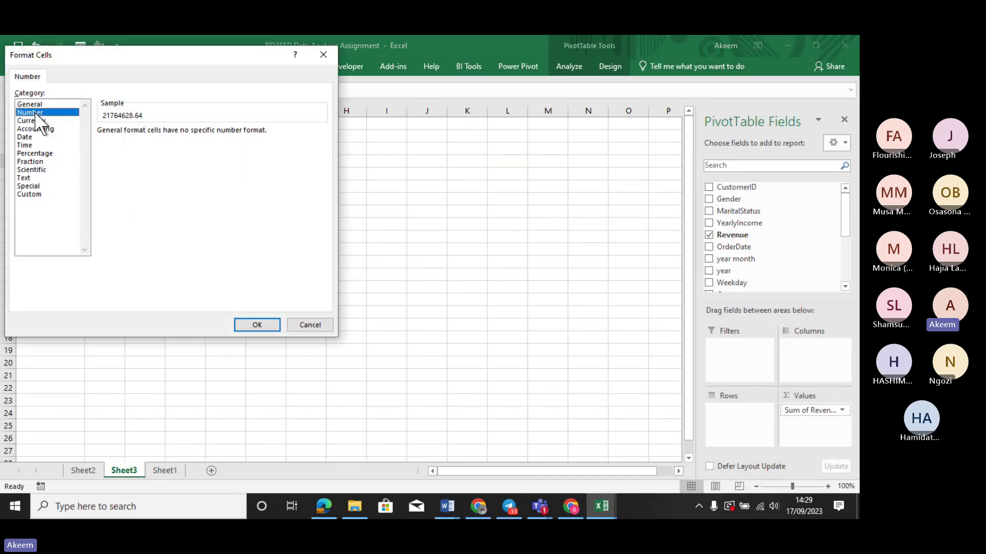
{"action": "left_click", "coordinate": [100, 145]}
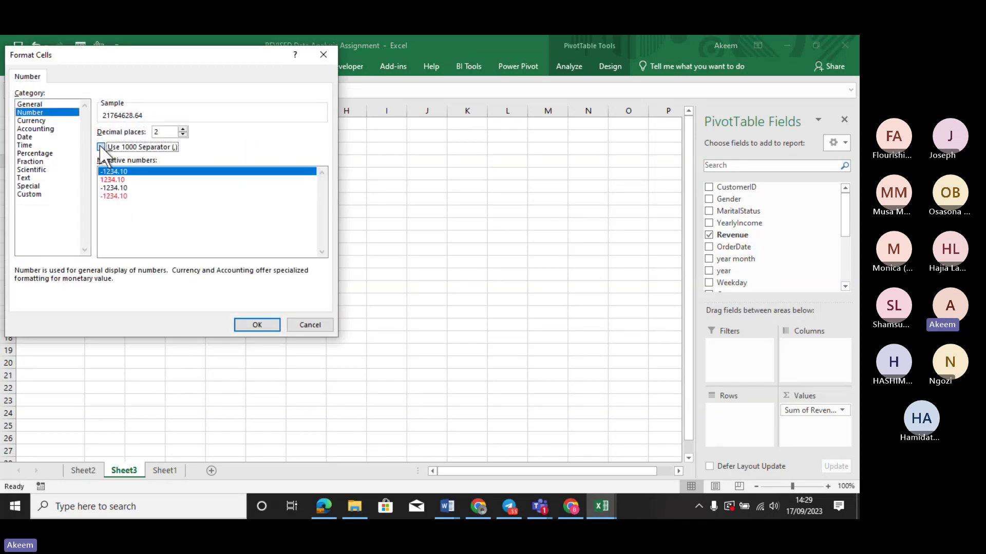
{"action": "left_click", "coordinate": [256, 323]}
{"action": "left_click", "coordinate": [175, 263]}
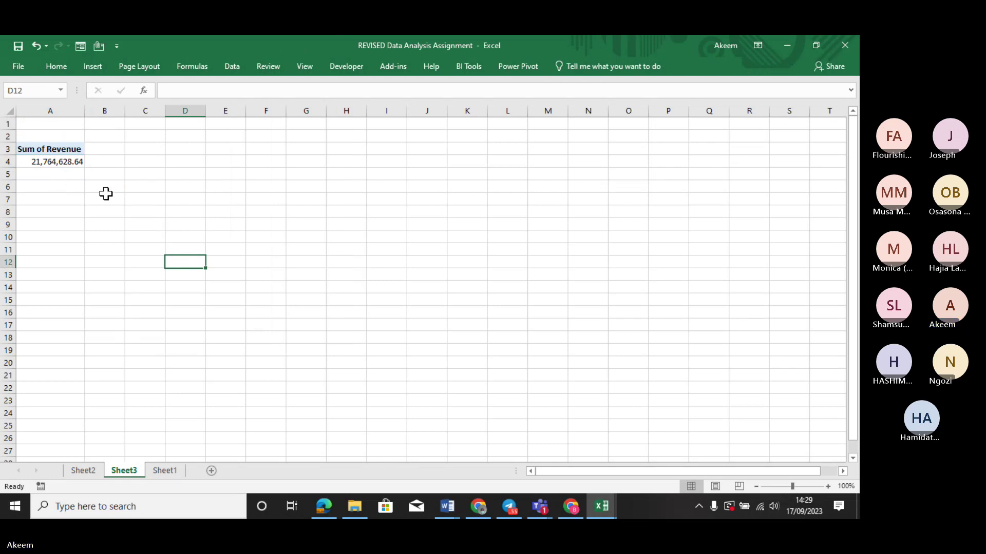
Examine the formatted revenue total on Sheet3 and its PivotTable fields, comparing it with the source data on Sheet1.
{"action": "left_click", "coordinate": [64, 161]}
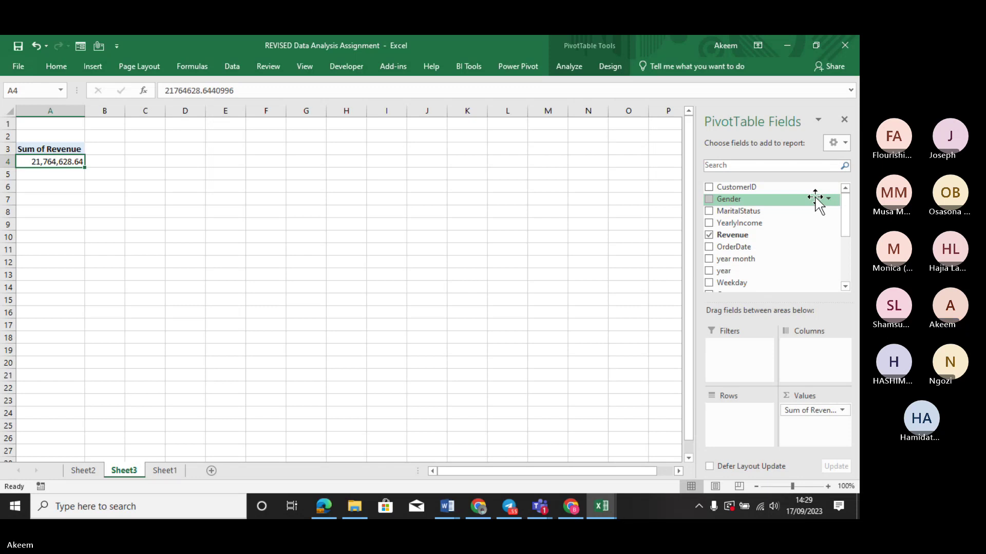
{"action": "left_click", "coordinate": [154, 161]}
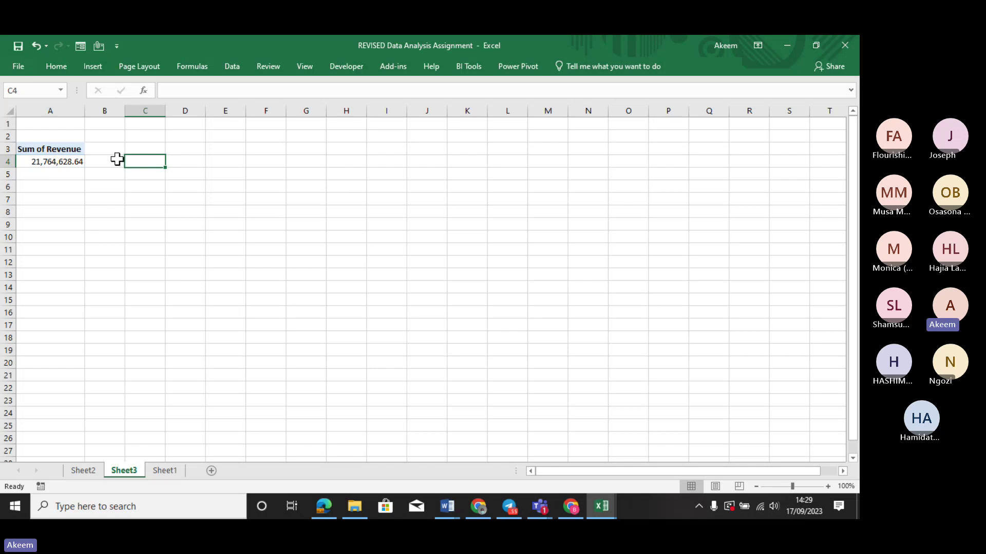
{"action": "left_click", "coordinate": [75, 163]}
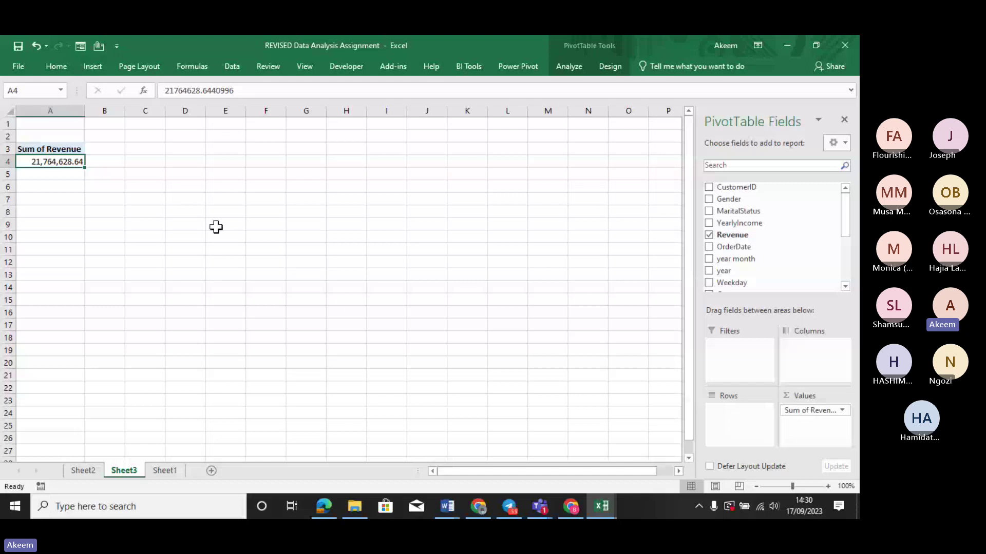
{"action": "left_click", "coordinate": [172, 173]}
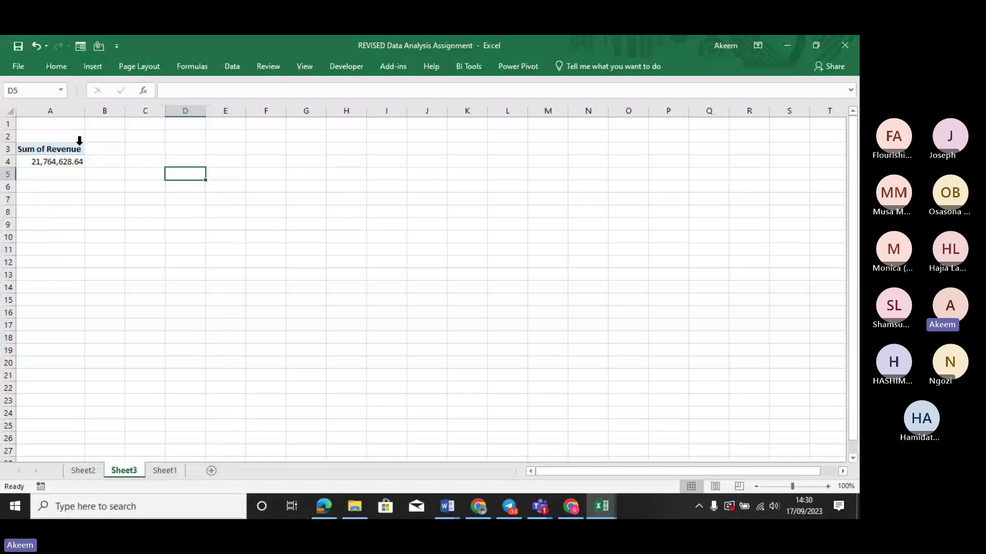
{"action": "left_click", "coordinate": [228, 149]}
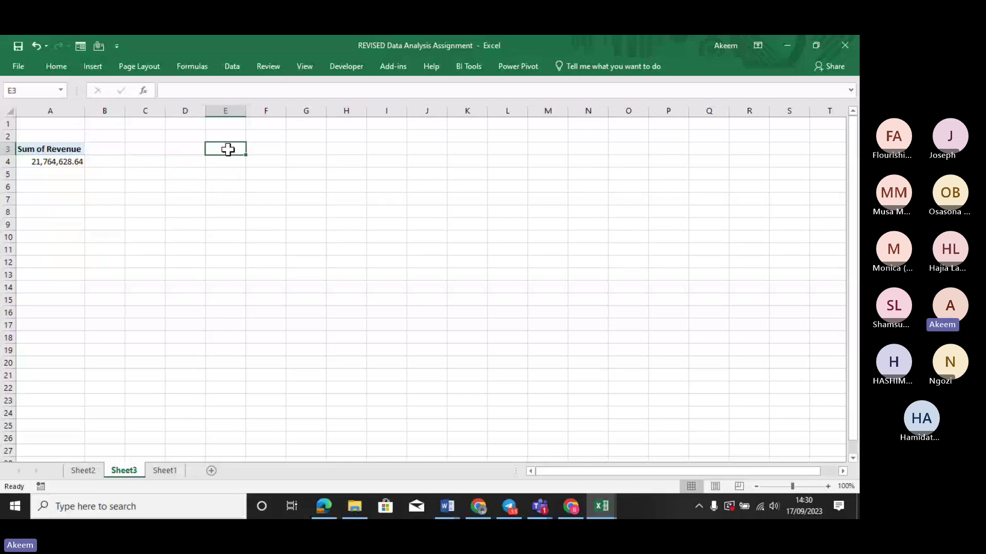
{"action": "left_click", "coordinate": [69, 150]}
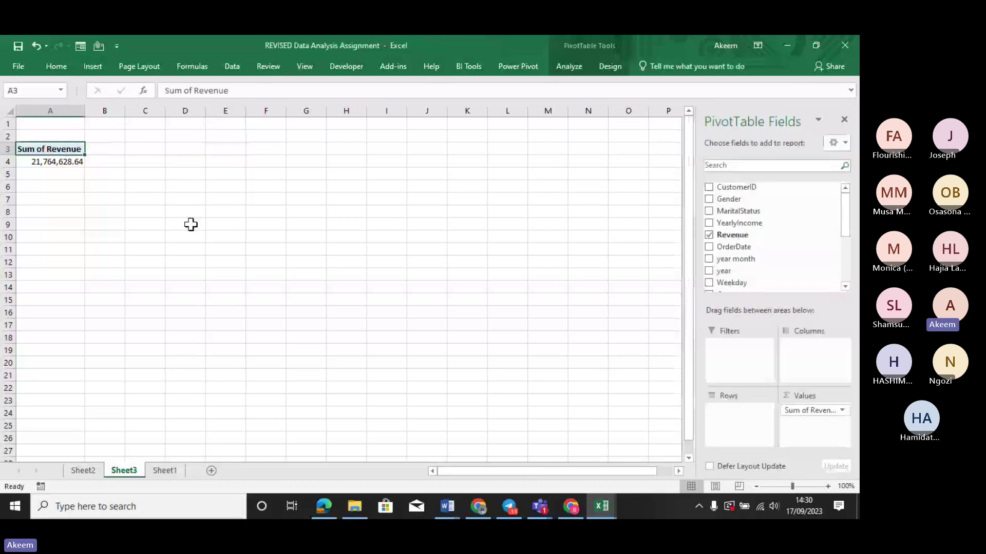
{"action": "left_click", "coordinate": [169, 469]}
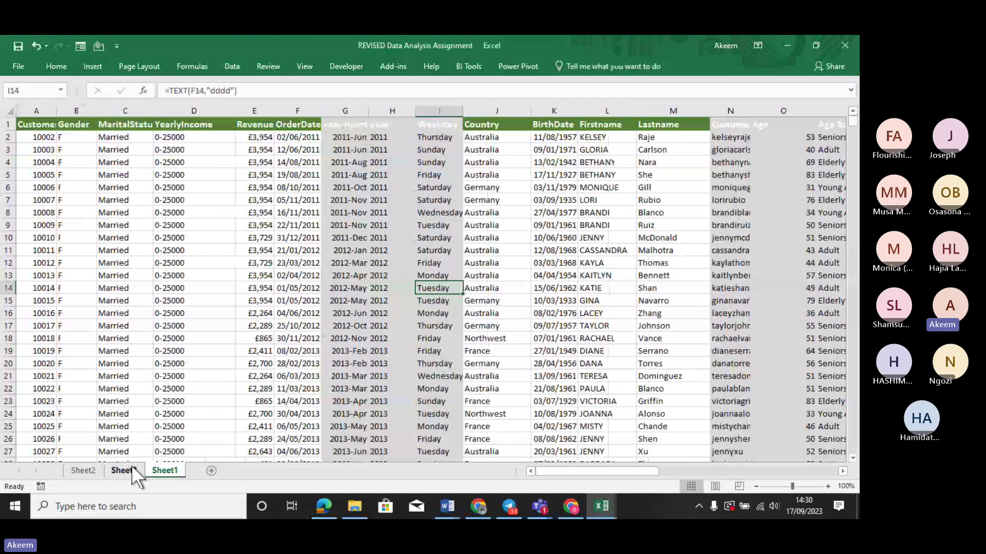
{"action": "left_click", "coordinate": [132, 468]}
{"action": "left_click", "coordinate": [185, 304]}
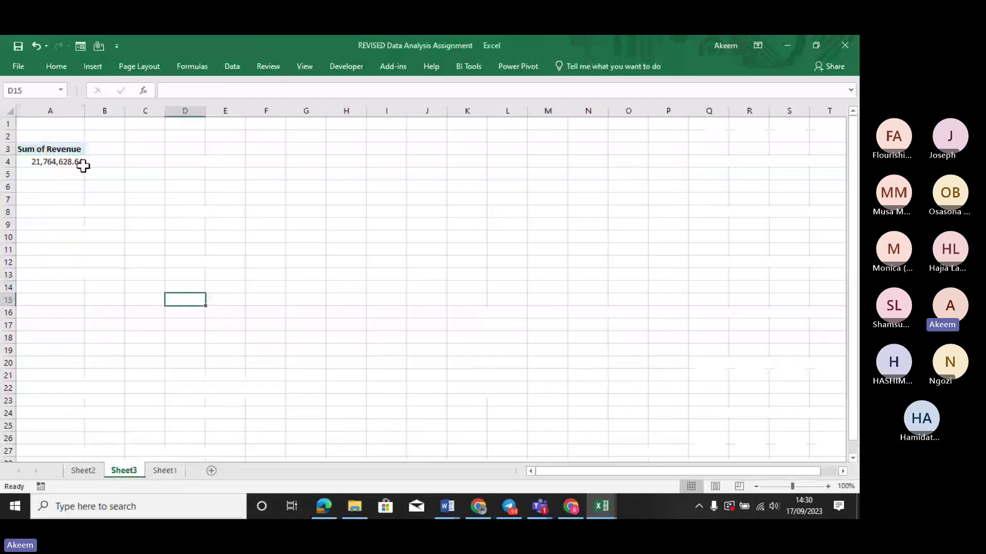
Copy the Sum of Revenue PivotTable from A3:A4 to D3 on Sheet3 and widen column D to fit its contents.
{"action": "left_click_drag", "start_coordinate": [50, 148], "coordinate": [65, 167]}
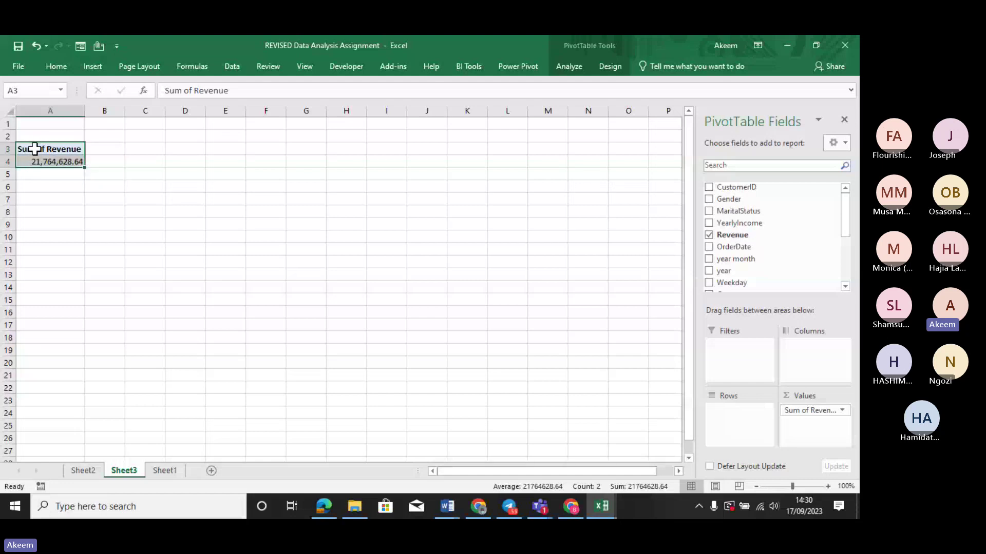
{"action": "key", "text": "ctrl+c"}
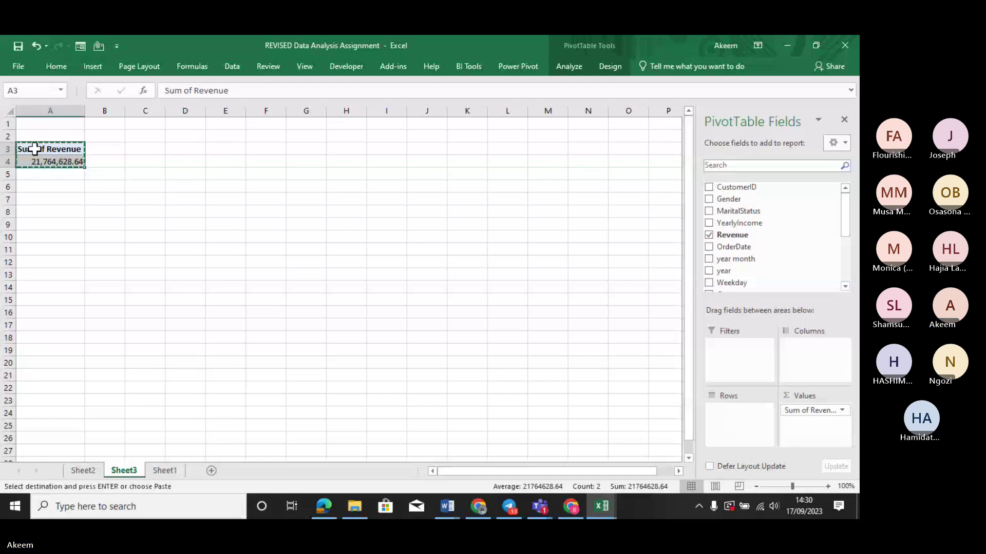
{"action": "left_click", "coordinate": [184, 150]}
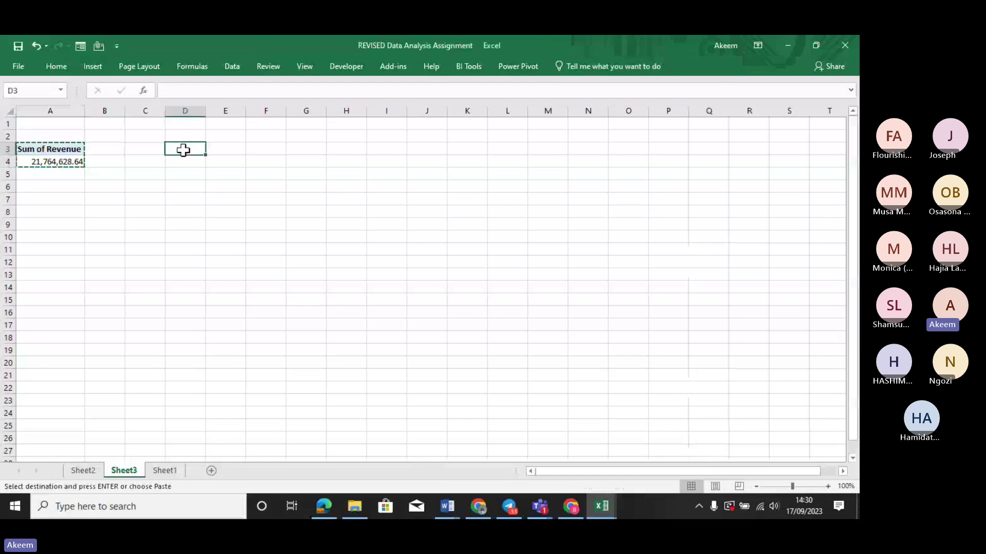
{"action": "key", "text": "ctrl+v"}
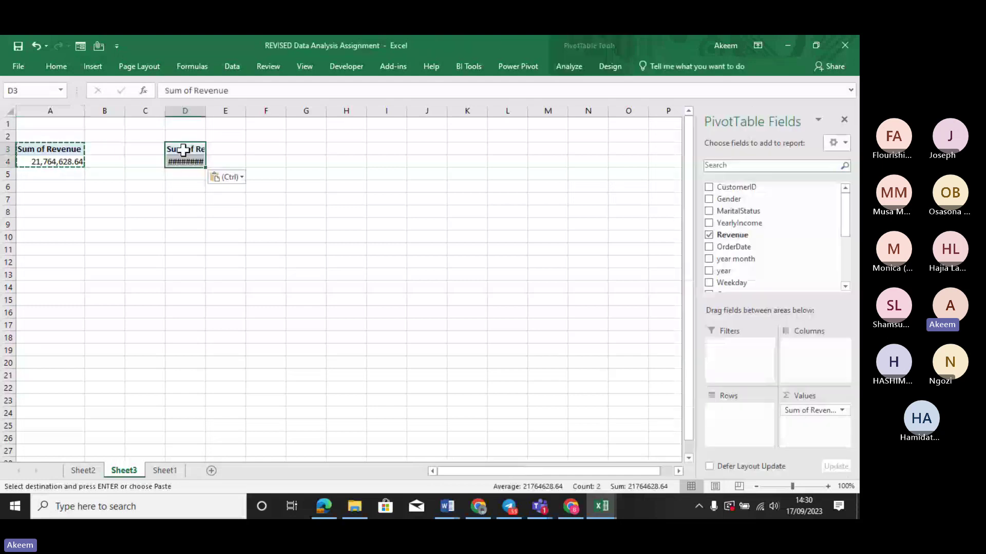
{"action": "left_click_drag", "start_coordinate": [207, 111], "coordinate": [249, 117]}
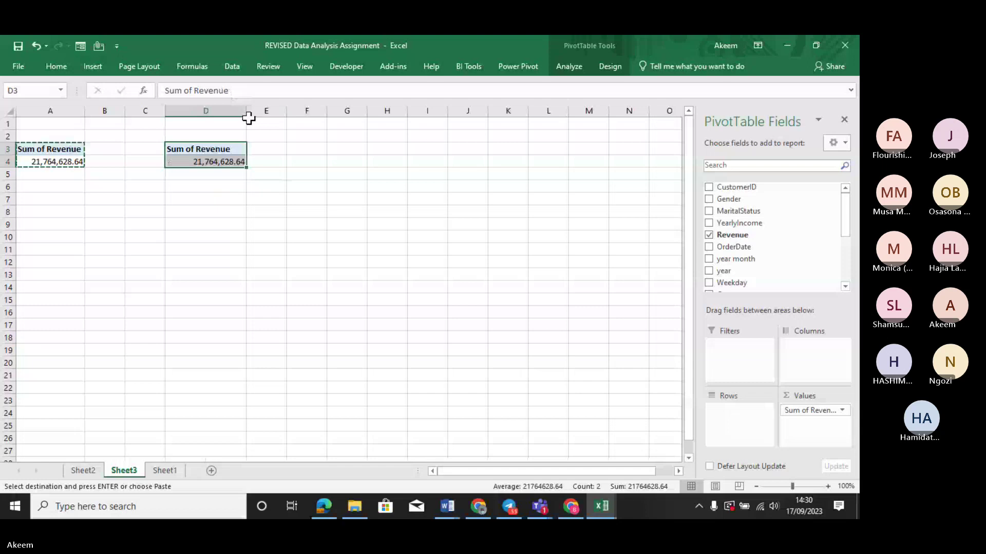
{"action": "left_click", "coordinate": [217, 161]}
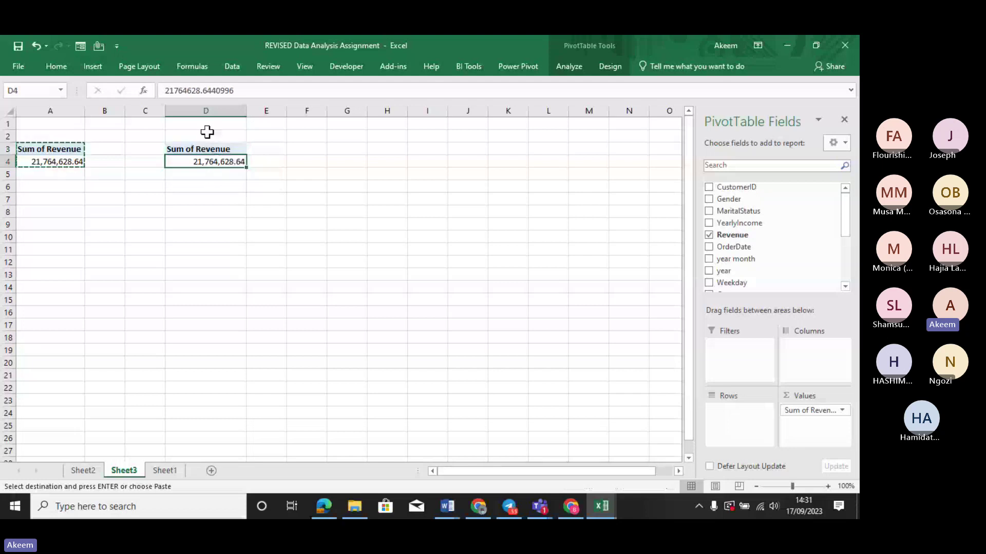
Label the two PivotTables on Sheet3 with TOTAL REVENUE in A1 and NO OF SALES in D1.
{"action": "left_click", "coordinate": [77, 123]}
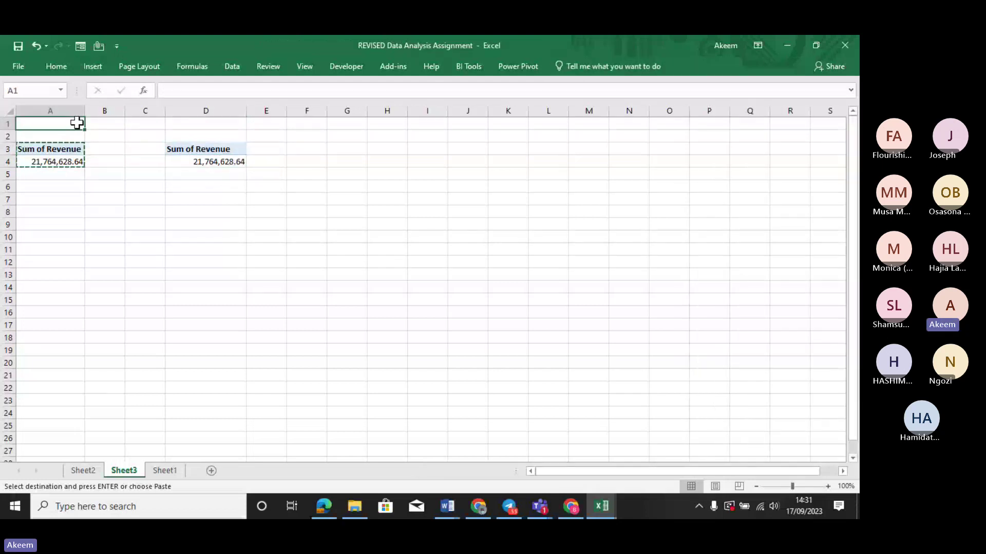
{"action": "type", "text": "TOTAL"}
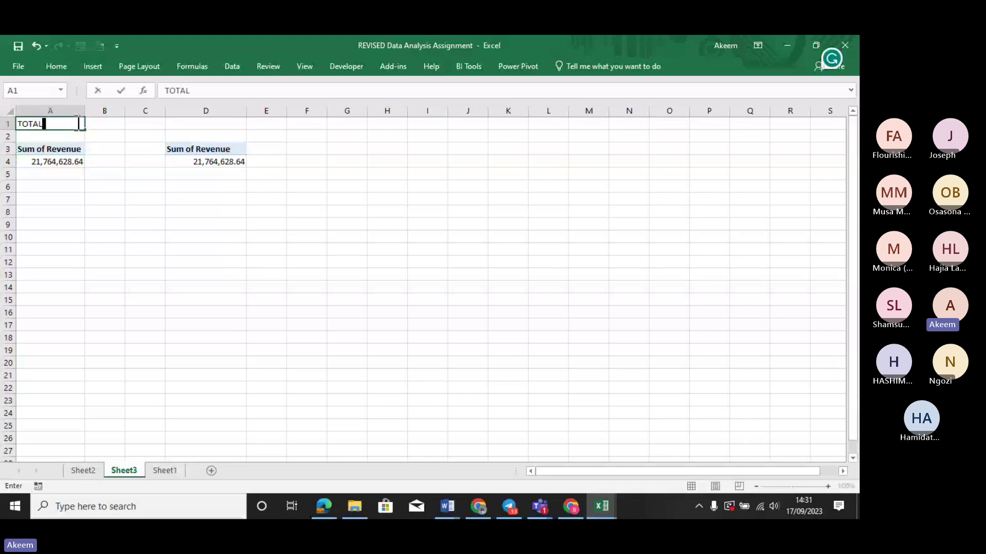
{"action": "type", "text": " REVENUE"}
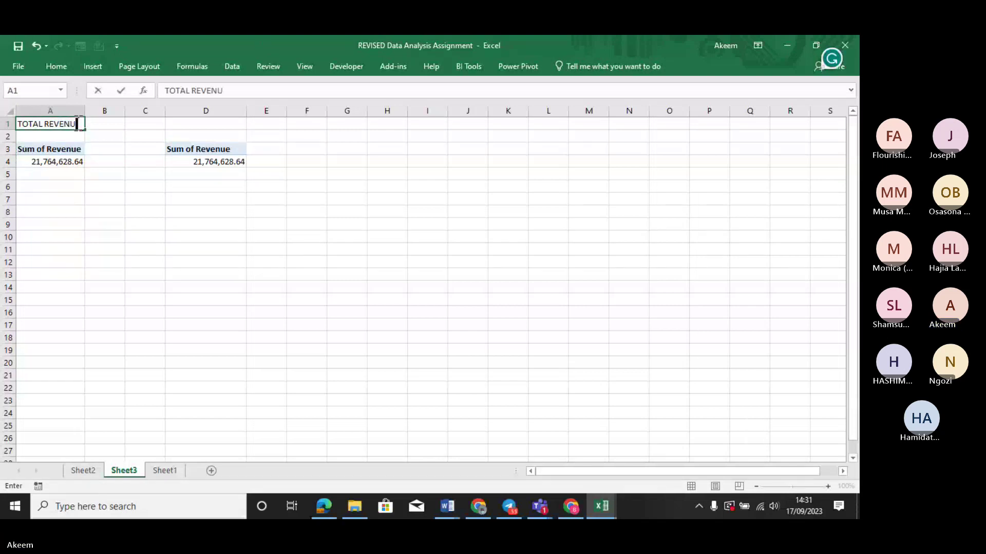
{"action": "left_click", "coordinate": [231, 120]}
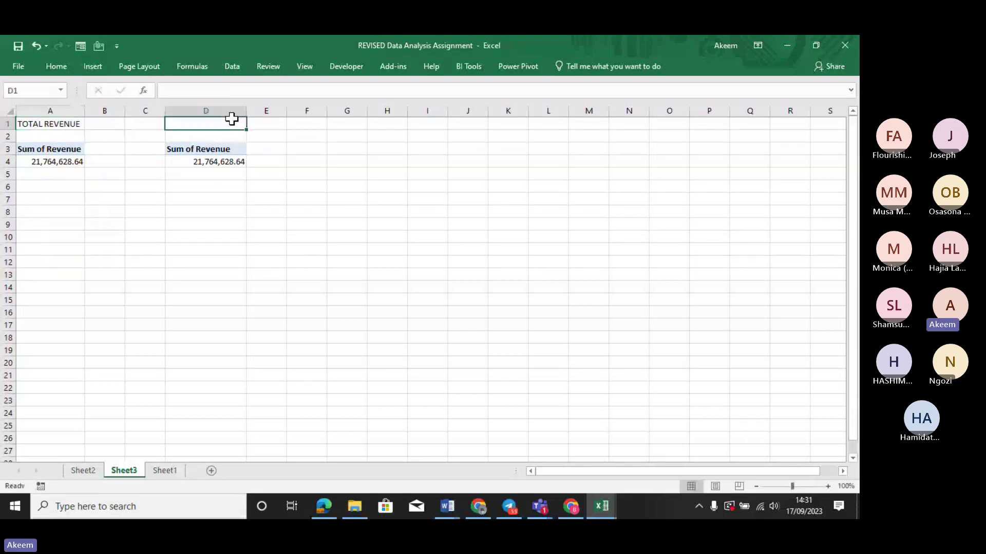
{"action": "type", "text": "NO O"}
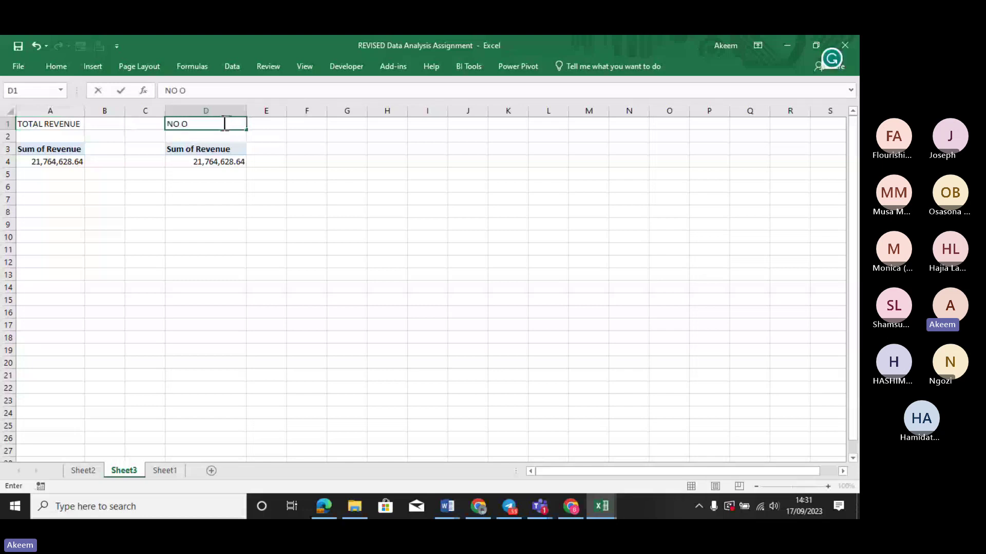
{"action": "type", "text": "F SALES"}
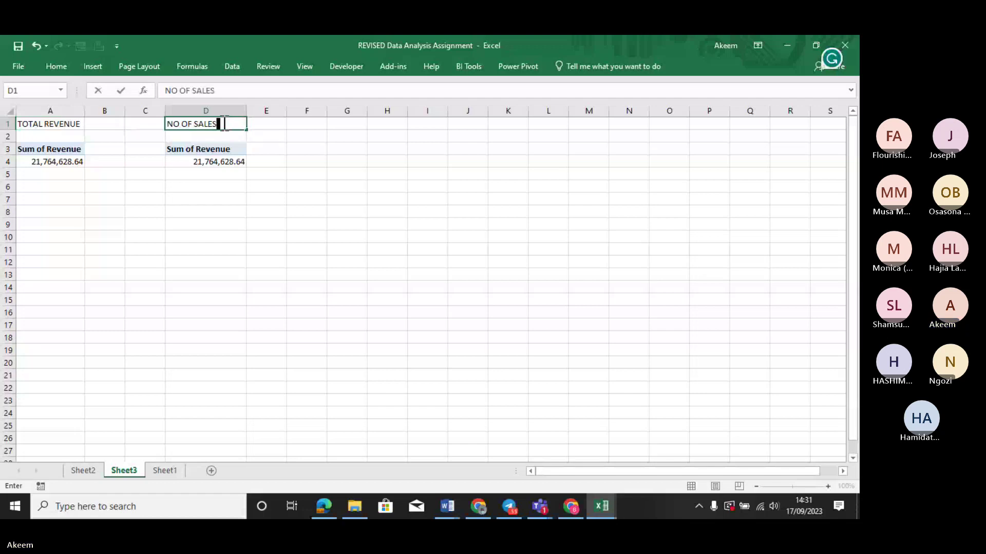
{"action": "left_click", "coordinate": [294, 199]}
Examine the source data on Sheet1, going across a customer's record from CustomerID to Revenue.
{"action": "left_click", "coordinate": [209, 161]}
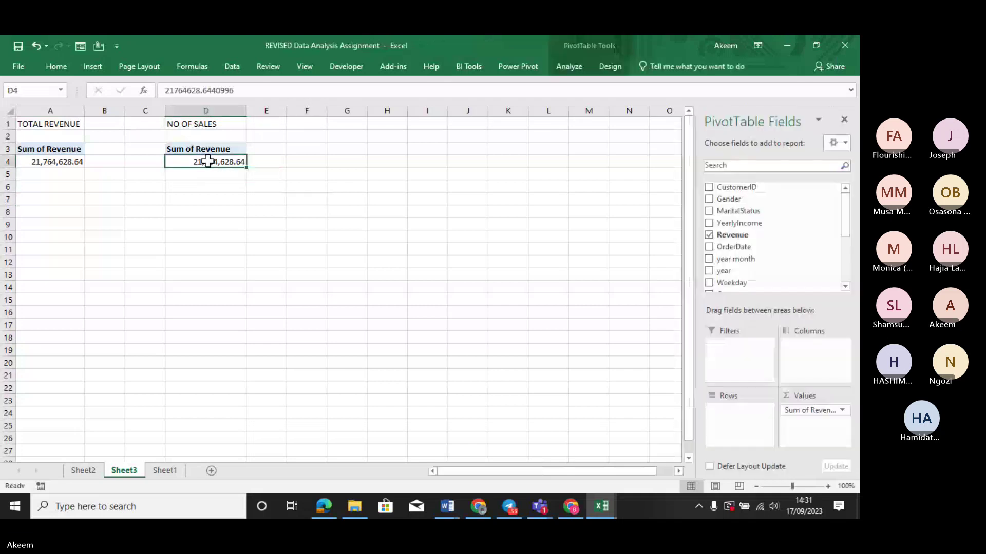
{"action": "left_click", "coordinate": [164, 469]}
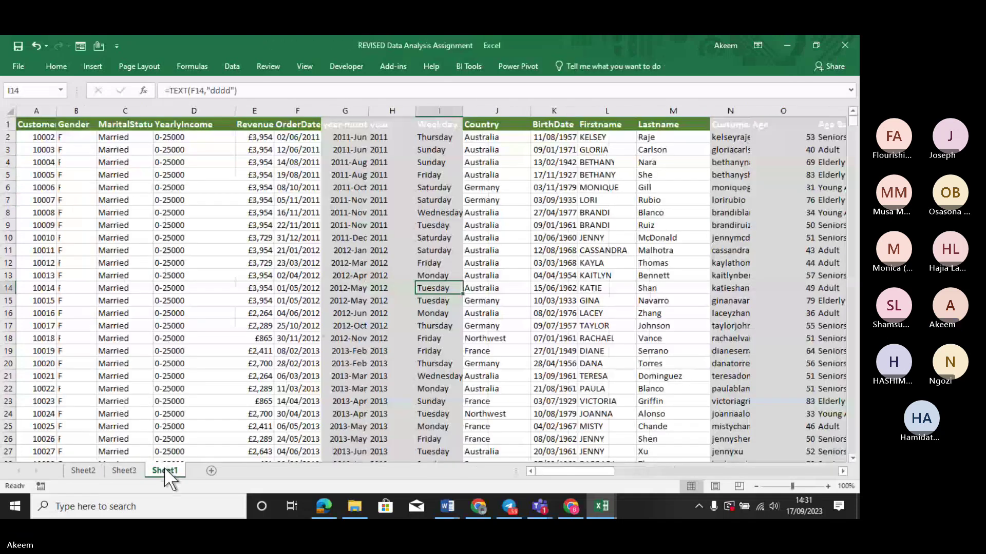
{"action": "left_click", "coordinate": [36, 149]}
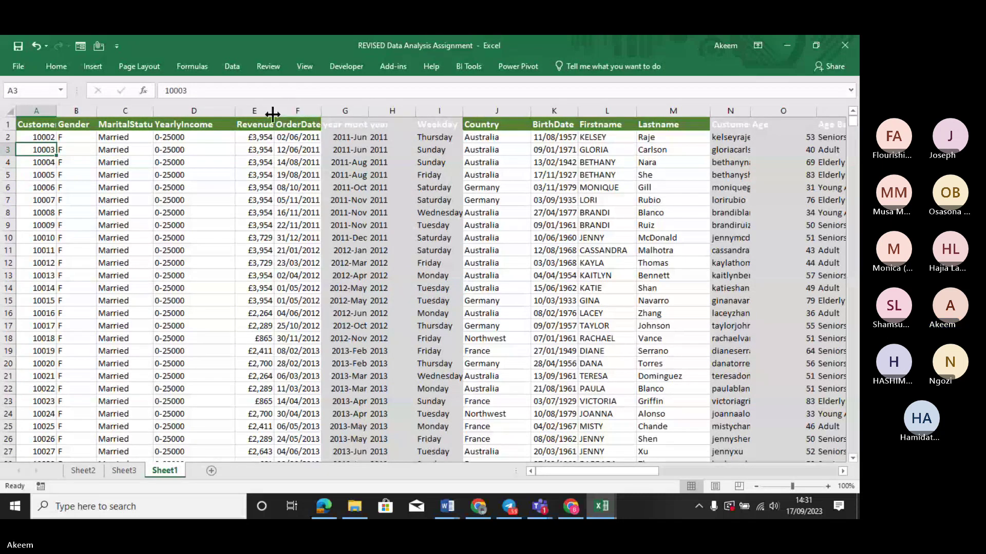
{"action": "left_click", "coordinate": [292, 109]}
{"action": "left_click", "coordinate": [171, 175]}
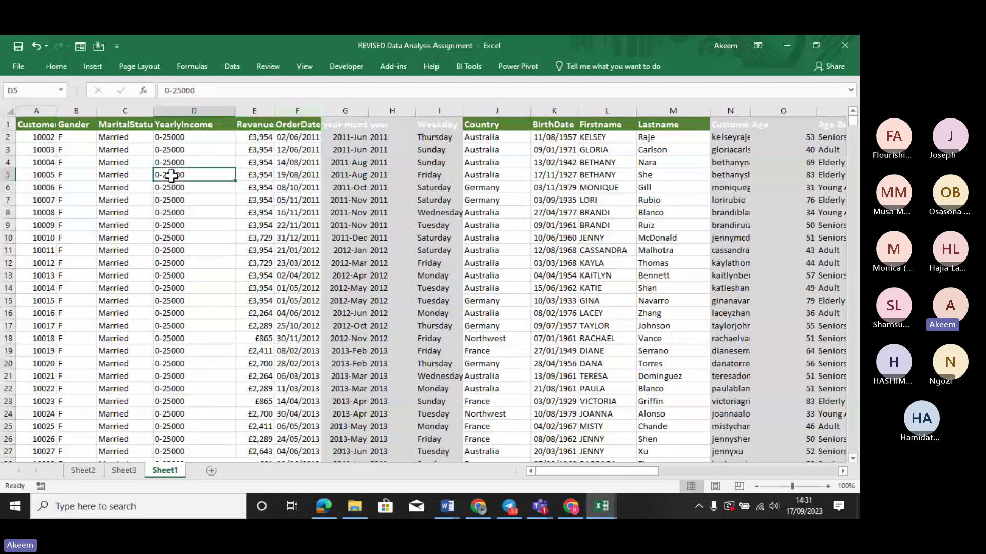
{"action": "key", "text": "Left"}
{"action": "key", "text": "Left"}
{"action": "key", "text": "Left"}
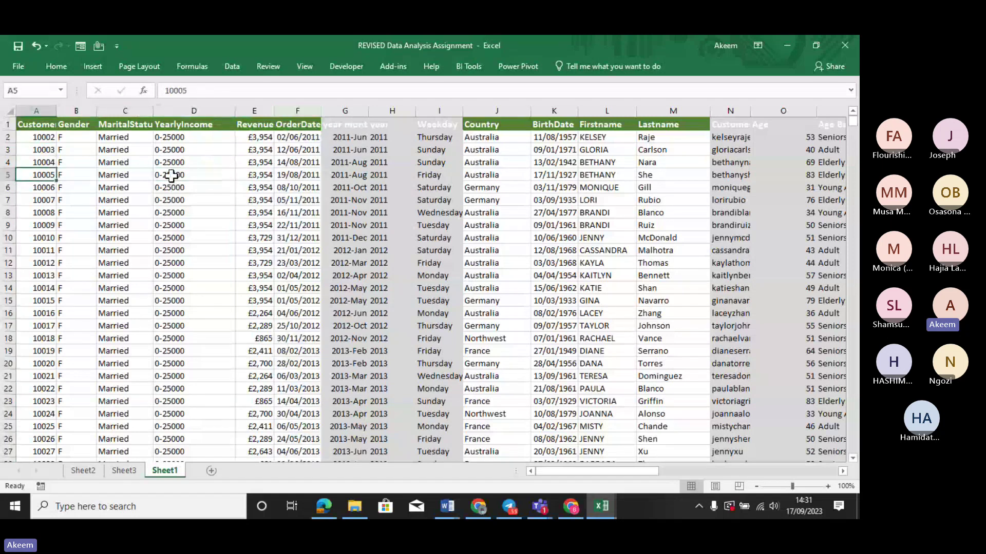
{"action": "key", "text": "Right"}
{"action": "key", "text": "Right"}
{"action": "key", "text": "Right"}
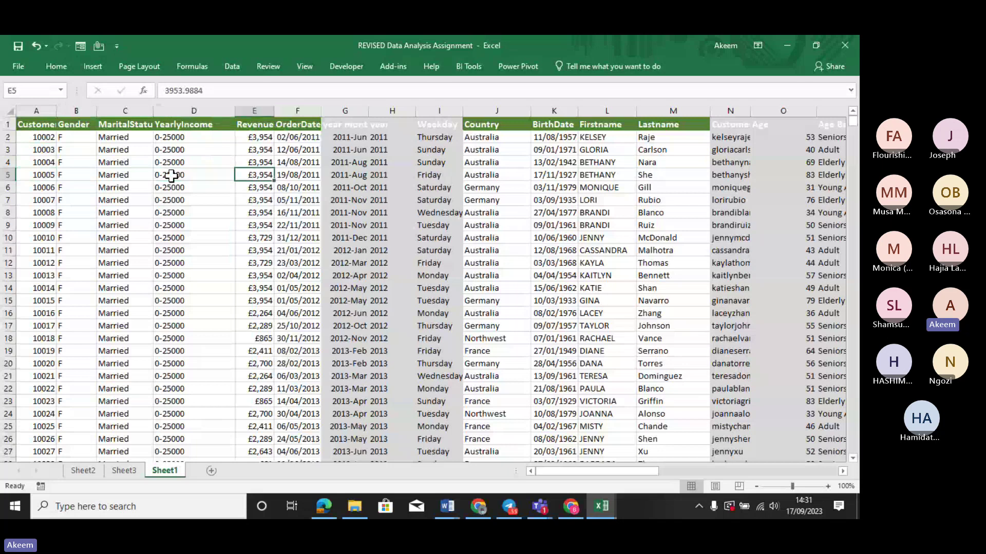
Examine the individual customer rows 2 to 4 on Sheet1 and the CustomerID heading in A1.
{"action": "left_click", "coordinate": [212, 110]}
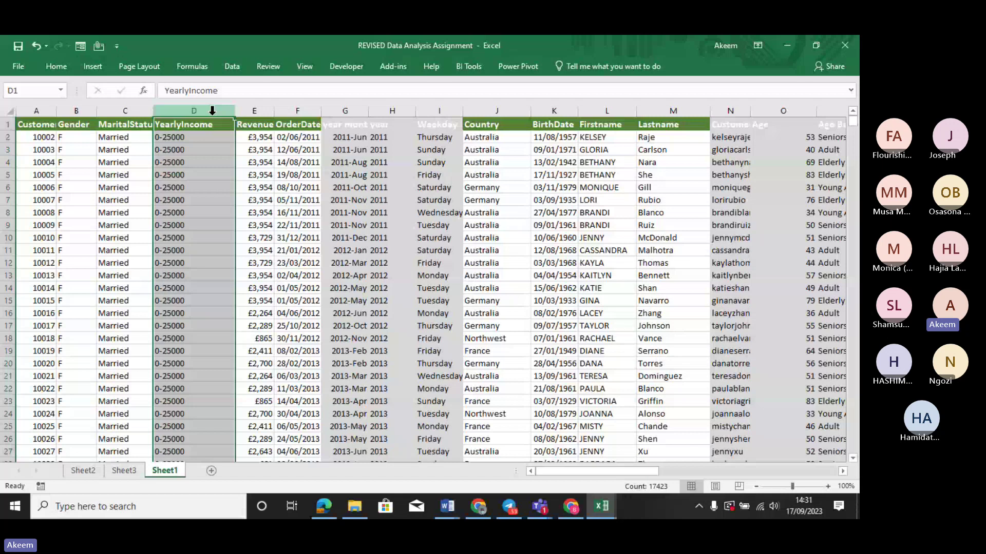
{"action": "left_click", "coordinate": [8, 137]}
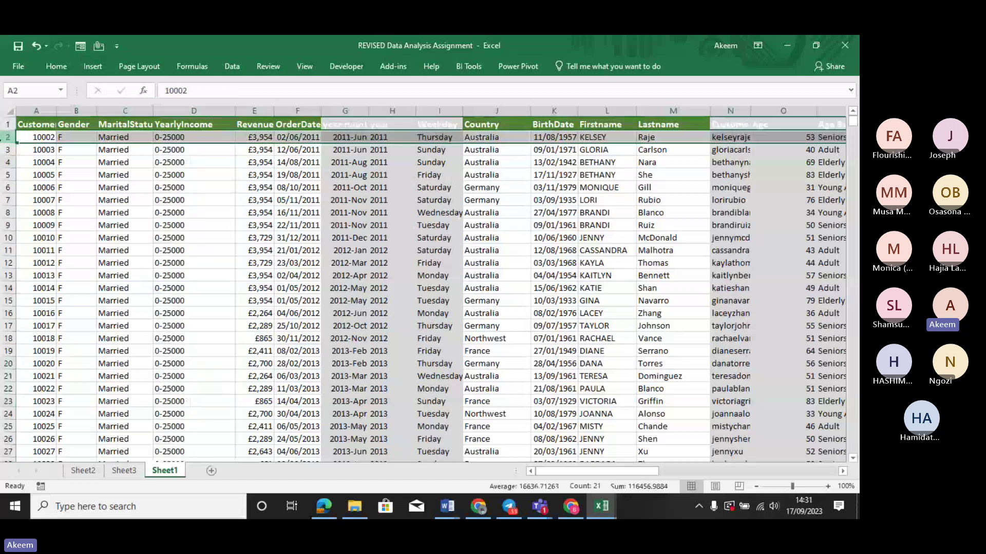
{"action": "left_click", "coordinate": [5, 149]}
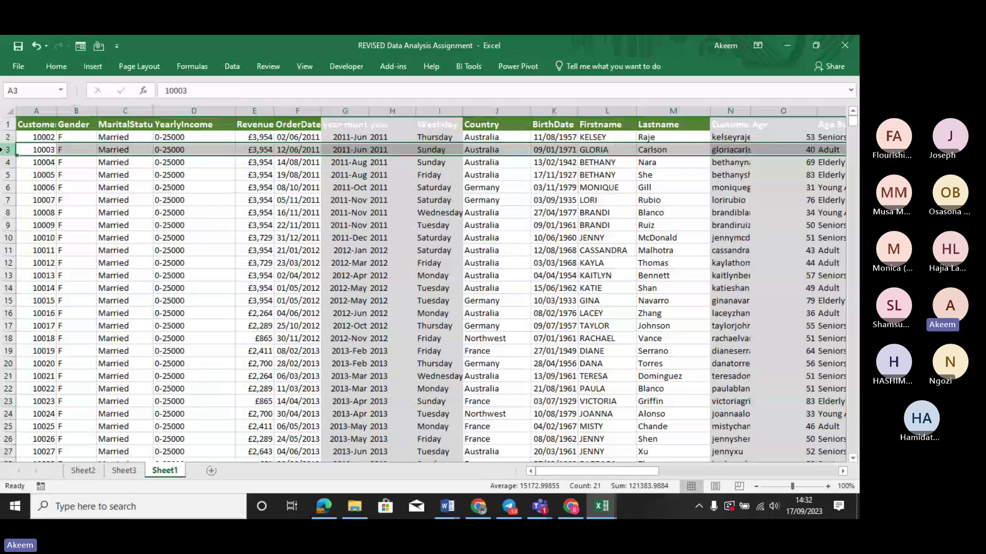
{"action": "left_click", "coordinate": [8, 163]}
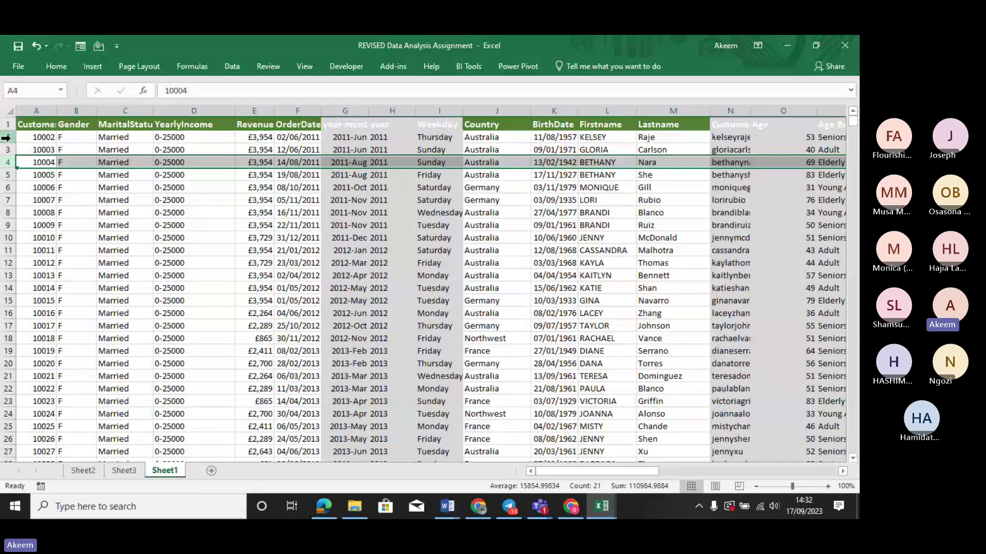
{"action": "left_click", "coordinate": [6, 137]}
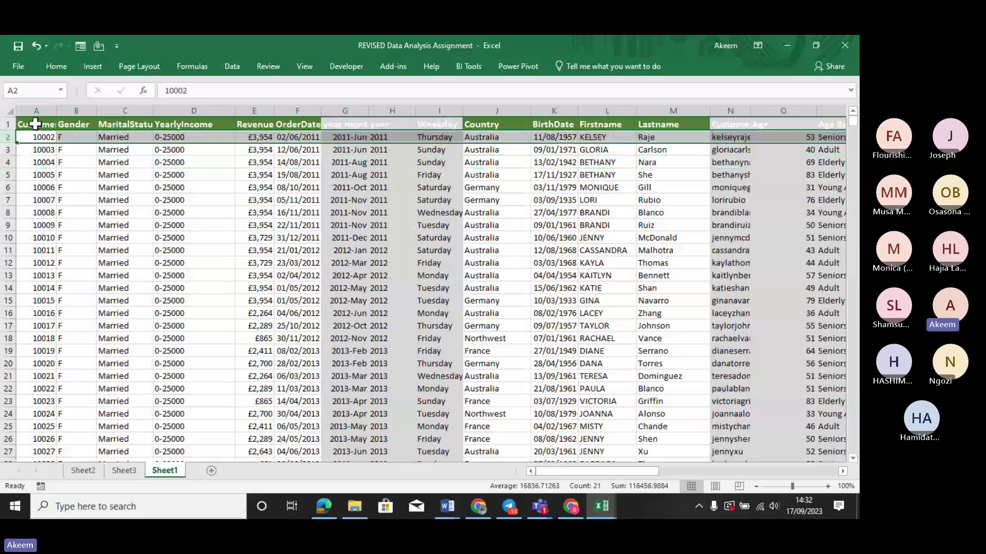
{"action": "left_click", "coordinate": [35, 124]}
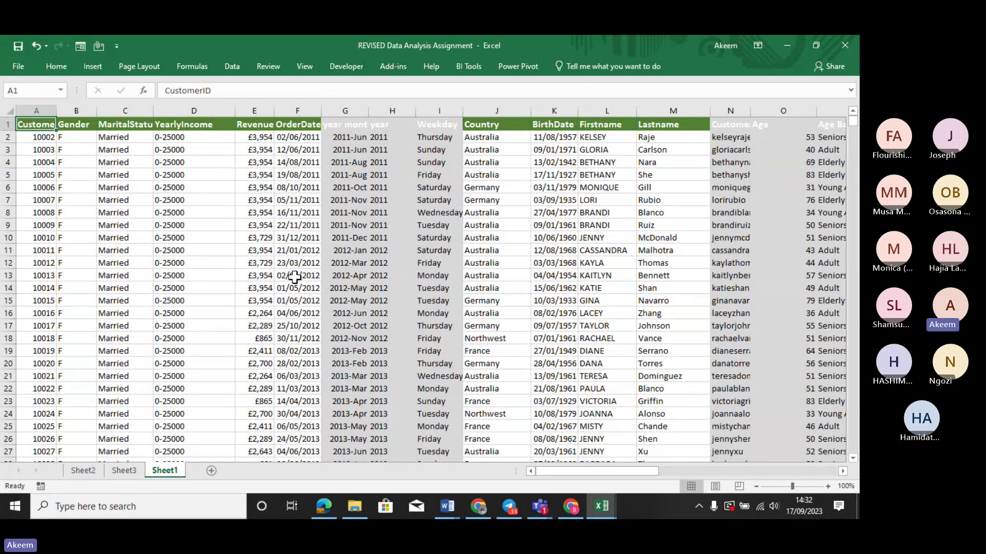
Change the label in D1 on Sheet3 to NO OF CUSTOMER.
{"action": "left_click", "coordinate": [124, 470]}
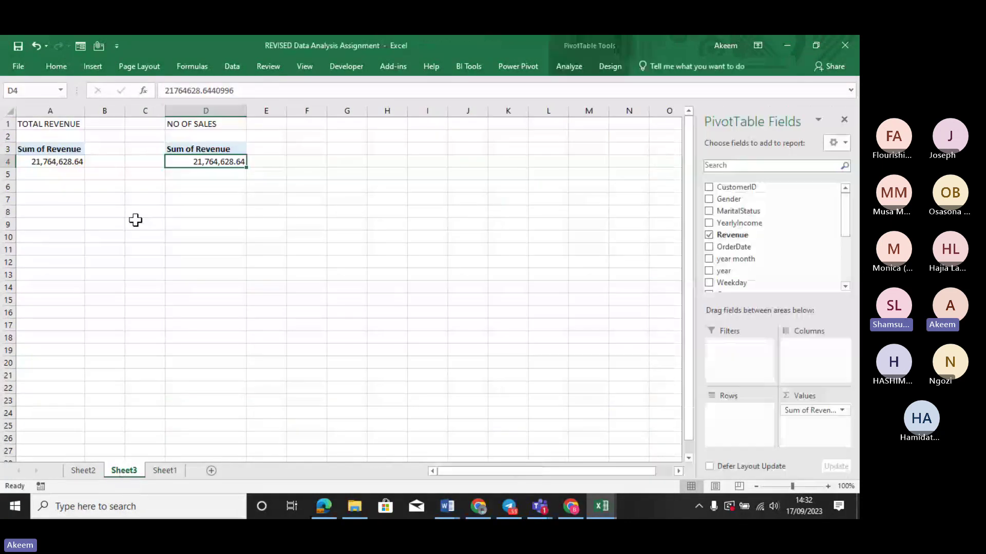
{"action": "left_click", "coordinate": [202, 123]}
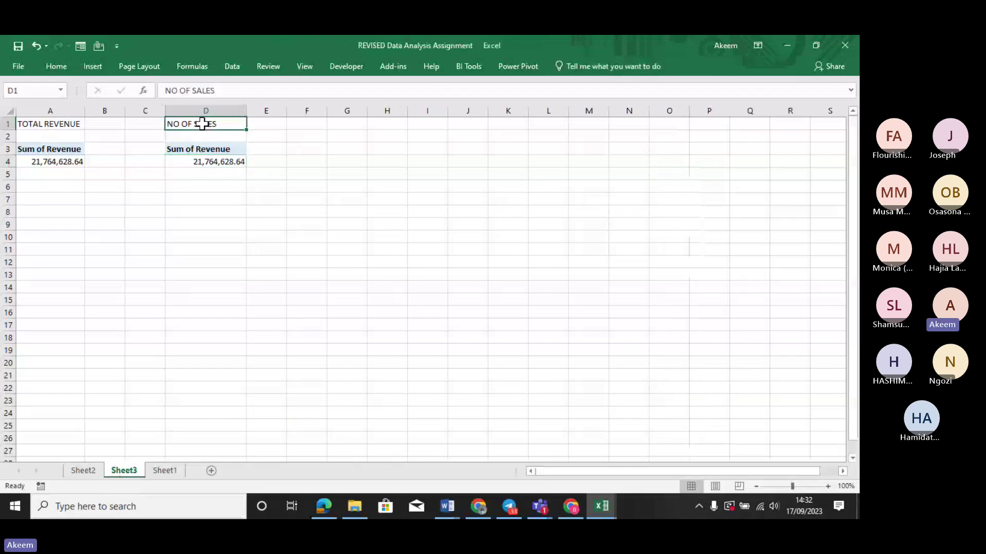
{"action": "left_click_drag", "start_coordinate": [218, 91], "coordinate": [194, 90]}
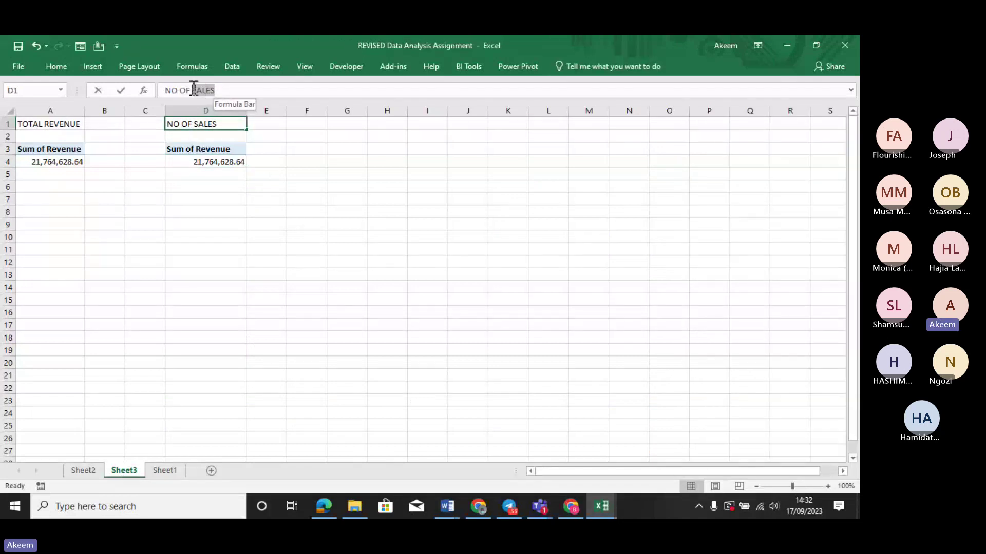
{"action": "type", "text": "CUST"}
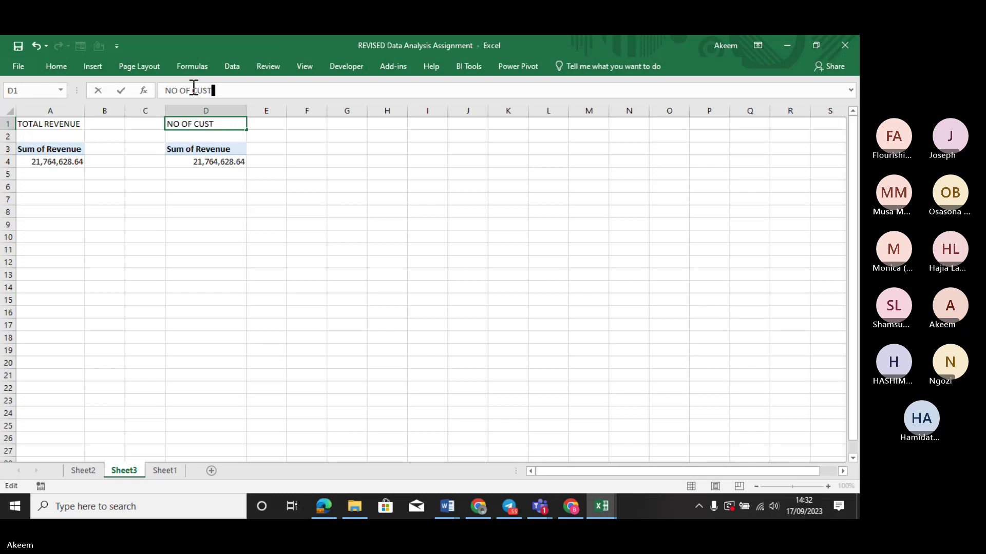
{"action": "type", "text": "ME"}
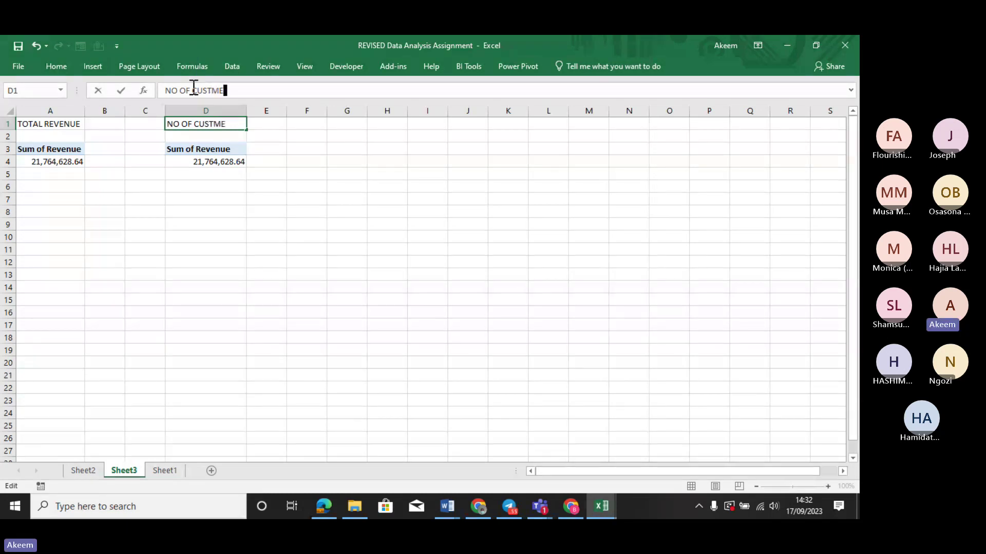
{"action": "type", "text": "R"}
{"action": "key", "text": "Return"}
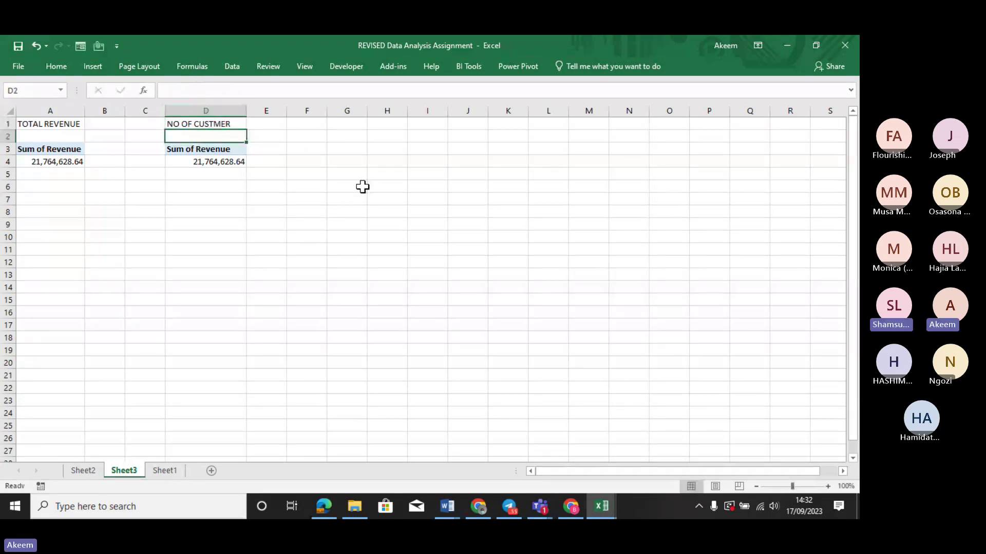
{"action": "left_click", "coordinate": [209, 123]}
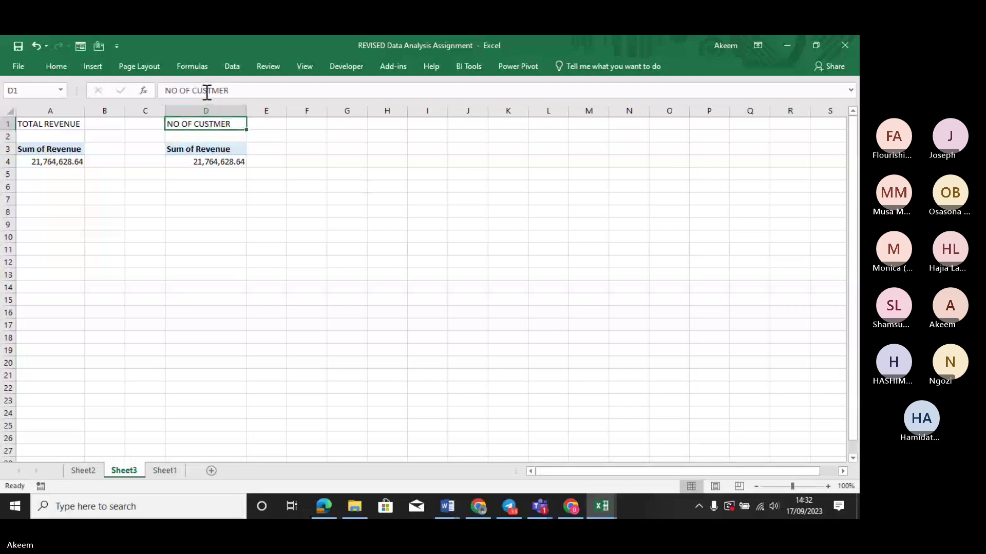
{"action": "left_click", "coordinate": [213, 91]}
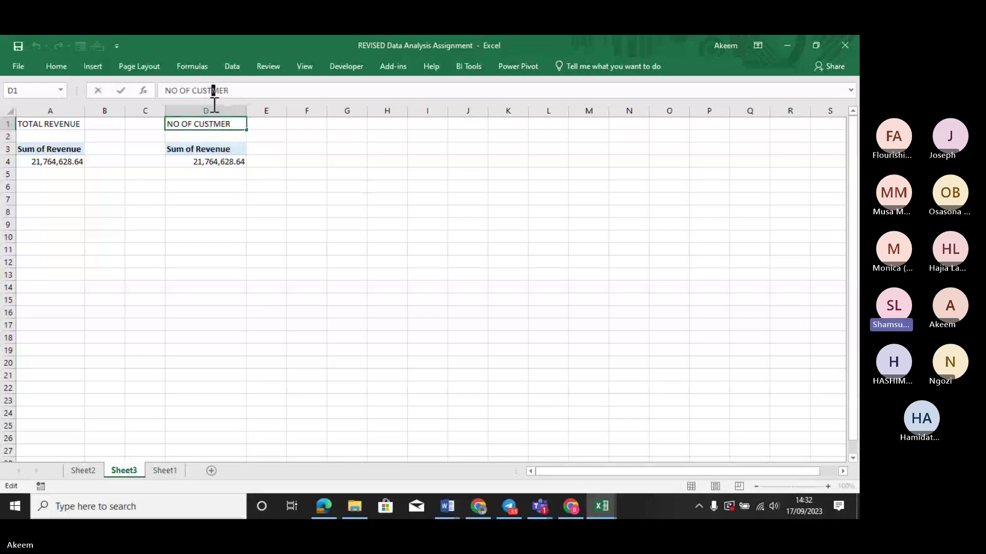
{"action": "type", "text": "O"}
{"action": "left_click", "coordinate": [224, 135]}
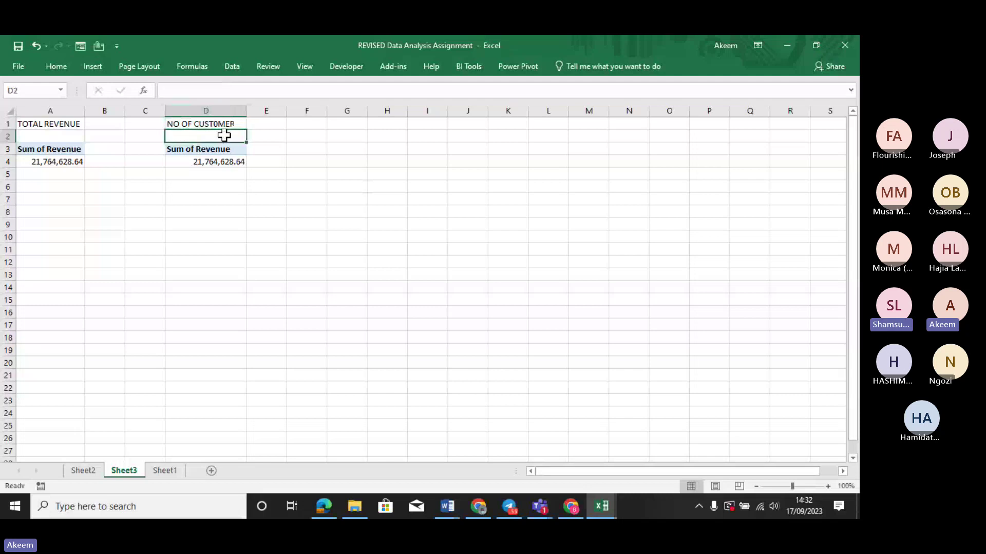
Replace Revenue with CustomerID as the value field of the PivotTable at D3 on Sheet3.
{"action": "left_click", "coordinate": [163, 471]}
{"action": "left_click", "coordinate": [7, 137]}
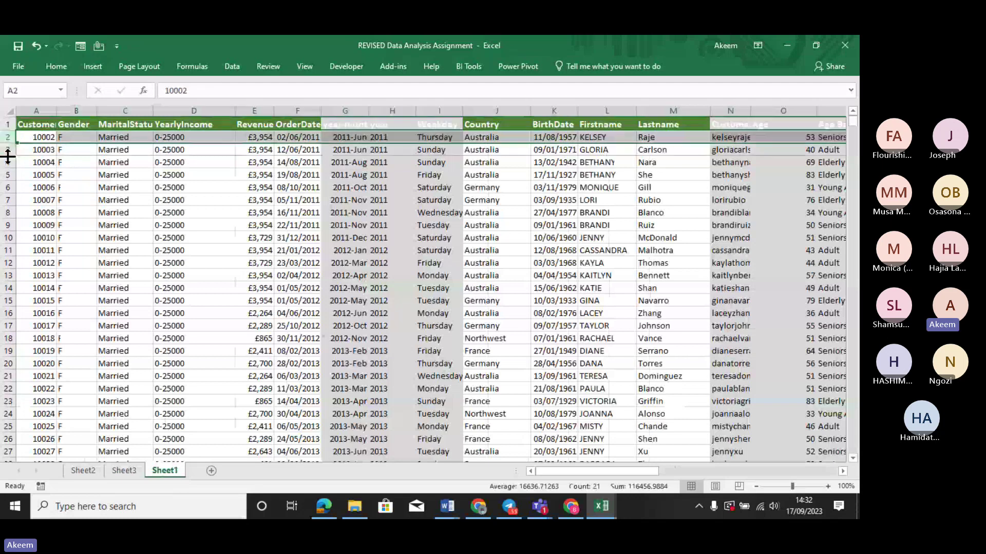
{"action": "left_click", "coordinate": [7, 174]}
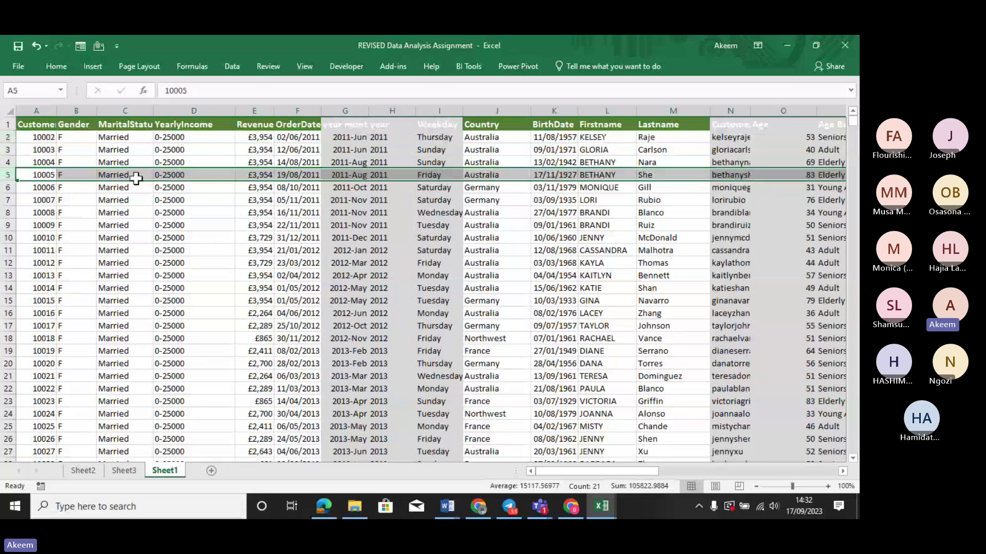
{"action": "left_click", "coordinate": [132, 473]}
{"action": "left_click", "coordinate": [205, 162]}
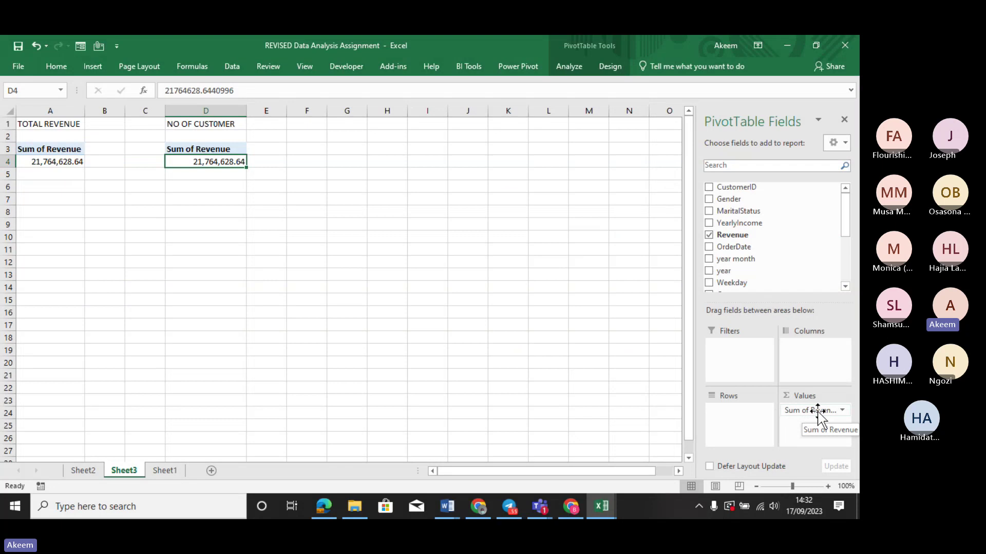
{"action": "left_click_drag", "start_coordinate": [818, 411], "coordinate": [547, 412]}
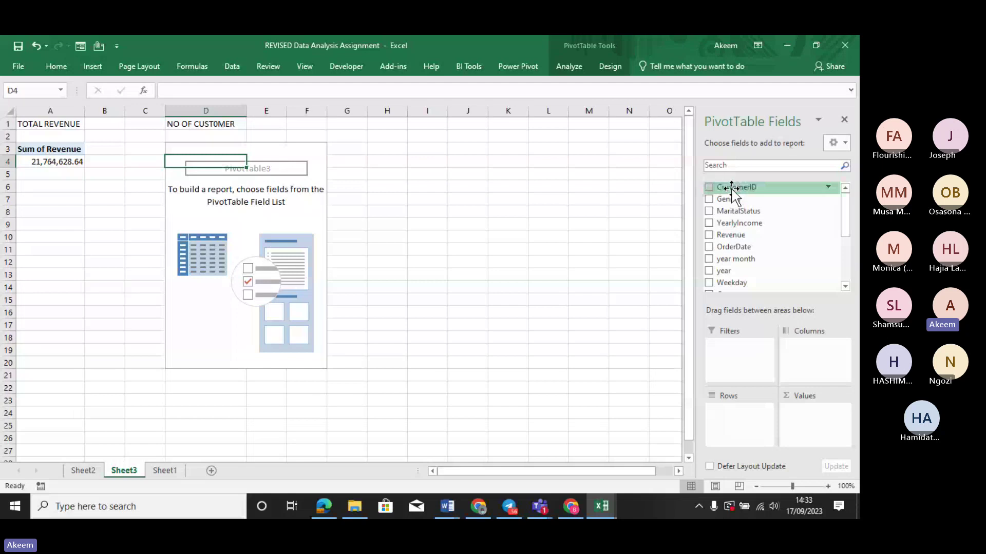
{"action": "left_click_drag", "start_coordinate": [732, 188], "coordinate": [817, 431]}
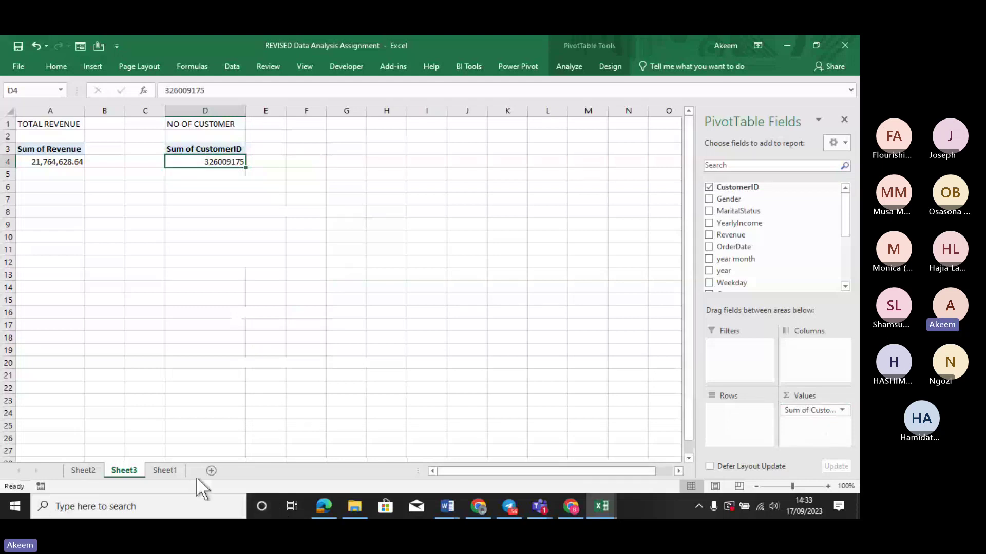
Compare the Sum of CustomerID value on Sheet3 with the whole CustomerID column on Sheet1.
{"action": "left_click", "coordinate": [165, 471]}
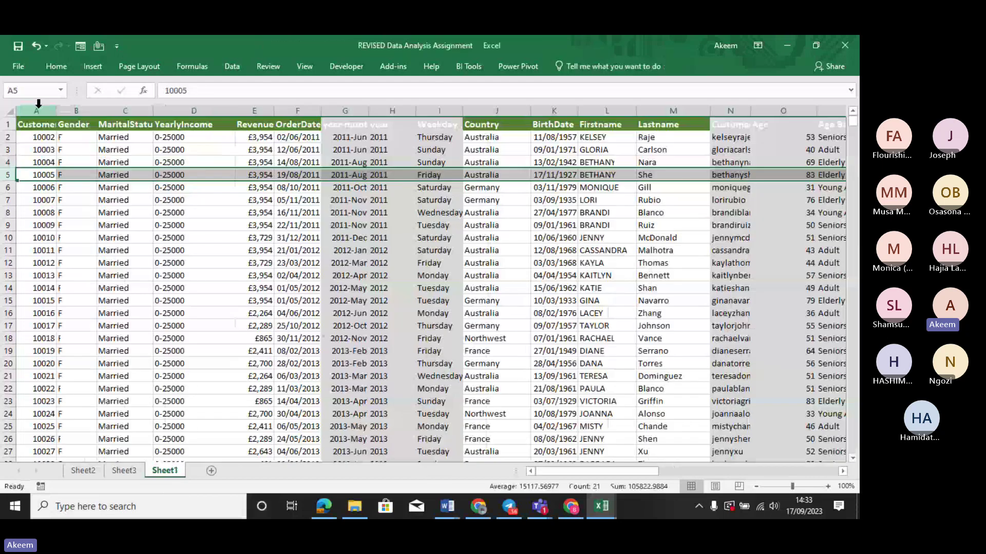
{"action": "left_click", "coordinate": [37, 110]}
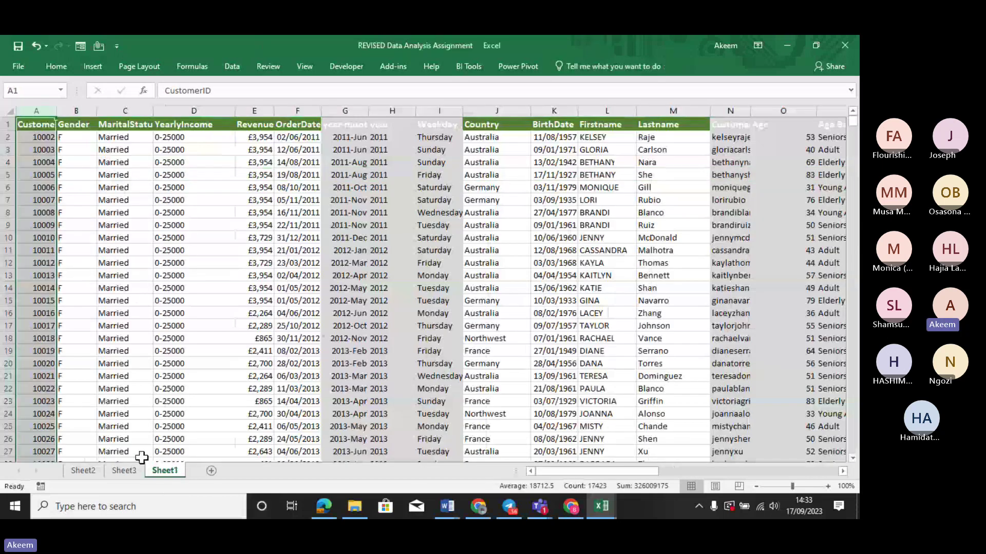
{"action": "left_click", "coordinate": [129, 471]}
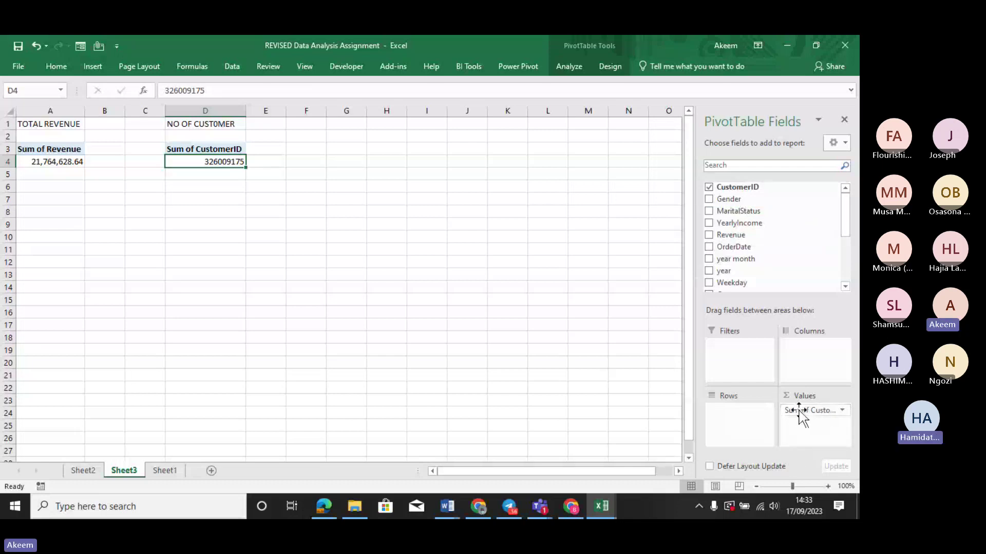
{"action": "left_click", "coordinate": [163, 470]}
{"action": "left_click", "coordinate": [124, 471]}
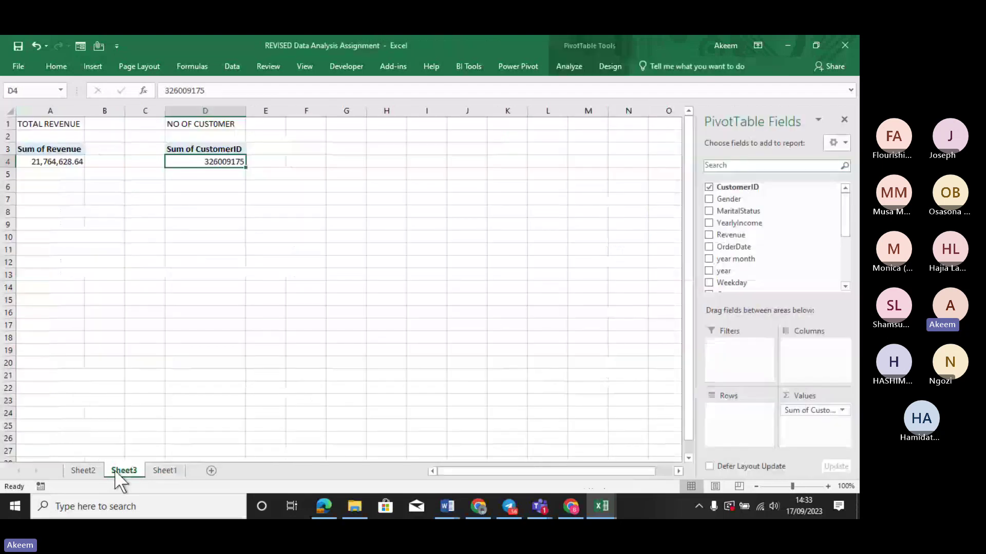
{"action": "left_click", "coordinate": [154, 470]}
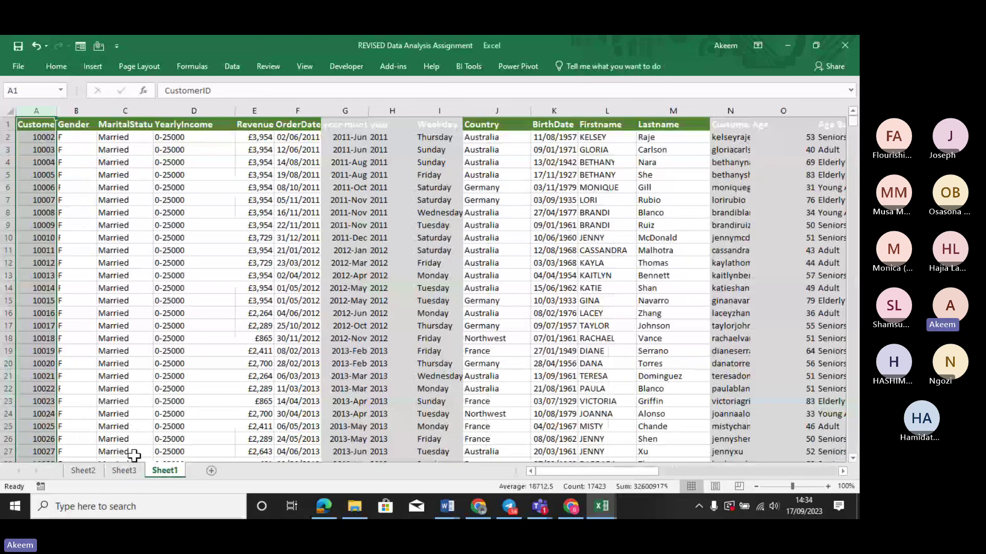
{"action": "left_click", "coordinate": [125, 472]}
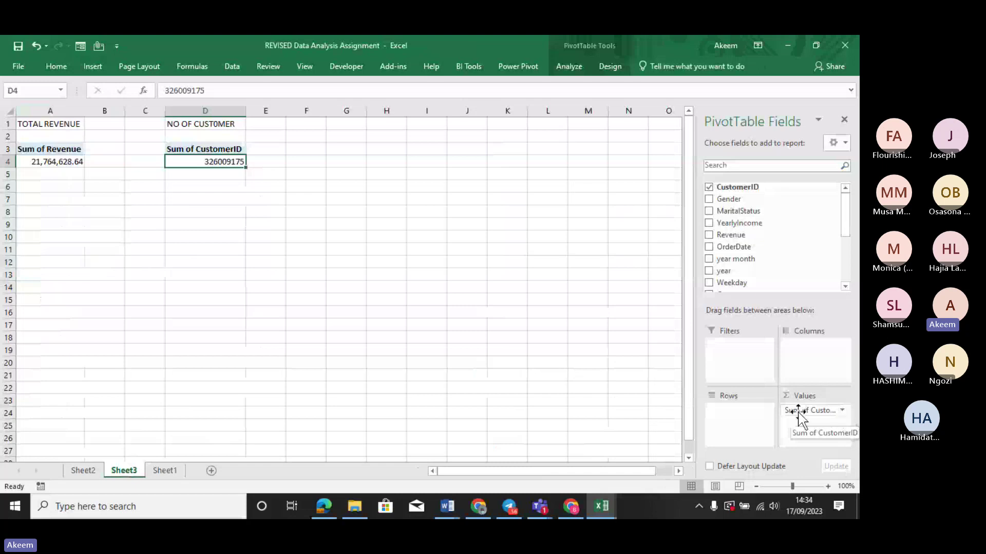
Change the CustomerID value field of the PivotTable at D3 to be summarised by Count.
{"action": "left_click", "coordinate": [841, 410]}
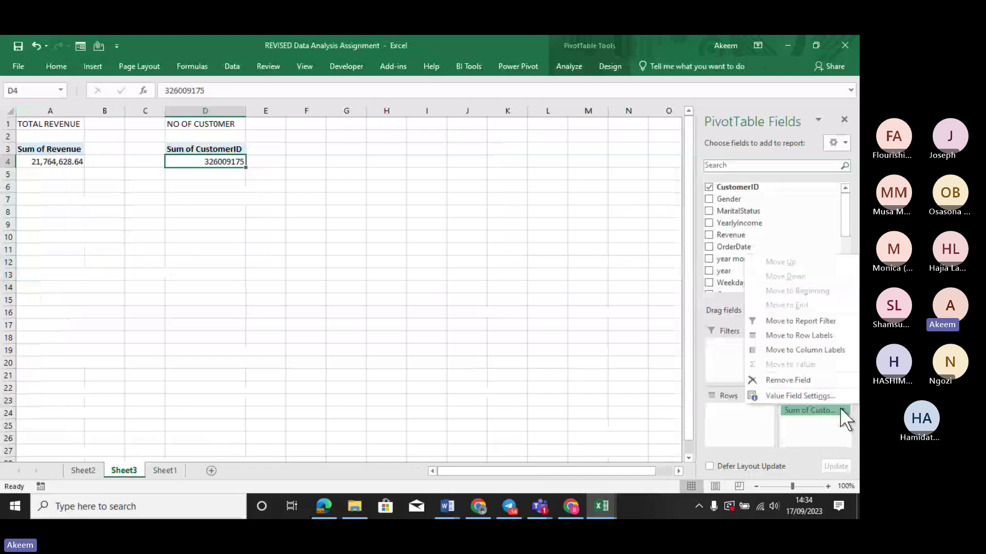
{"action": "left_click", "coordinate": [802, 397]}
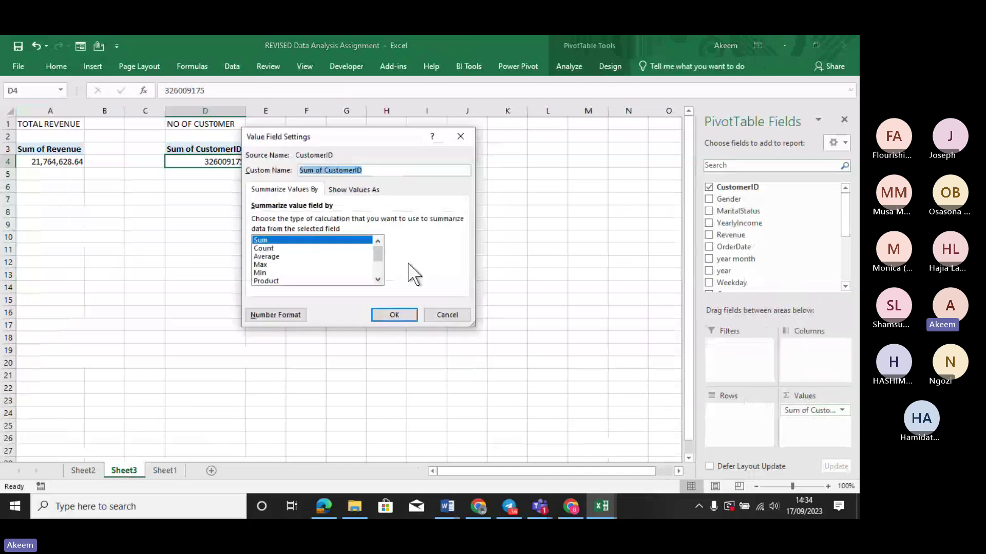
{"action": "left_click_drag", "start_coordinate": [357, 146], "coordinate": [395, 188]}
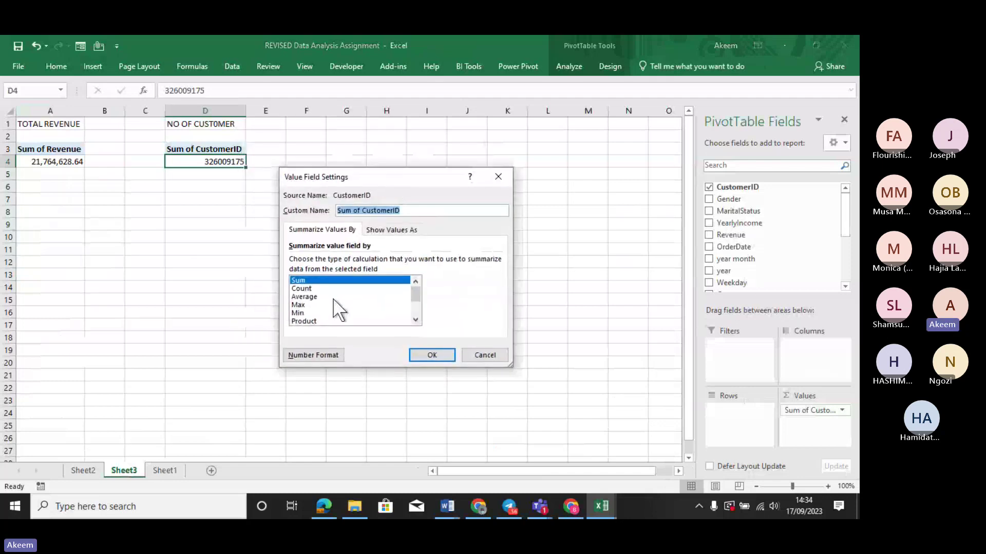
{"action": "left_click", "coordinate": [302, 289]}
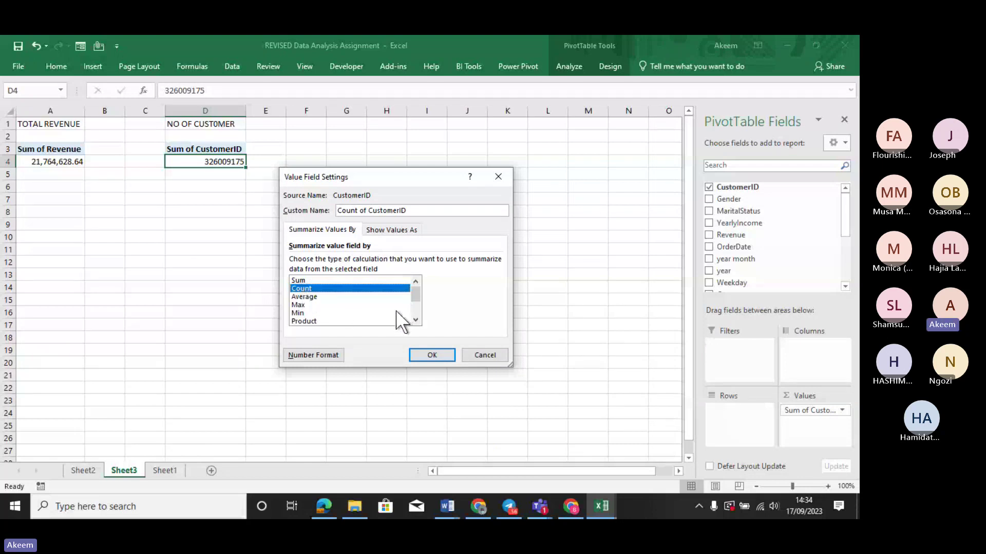
{"action": "left_click", "coordinate": [433, 355]}
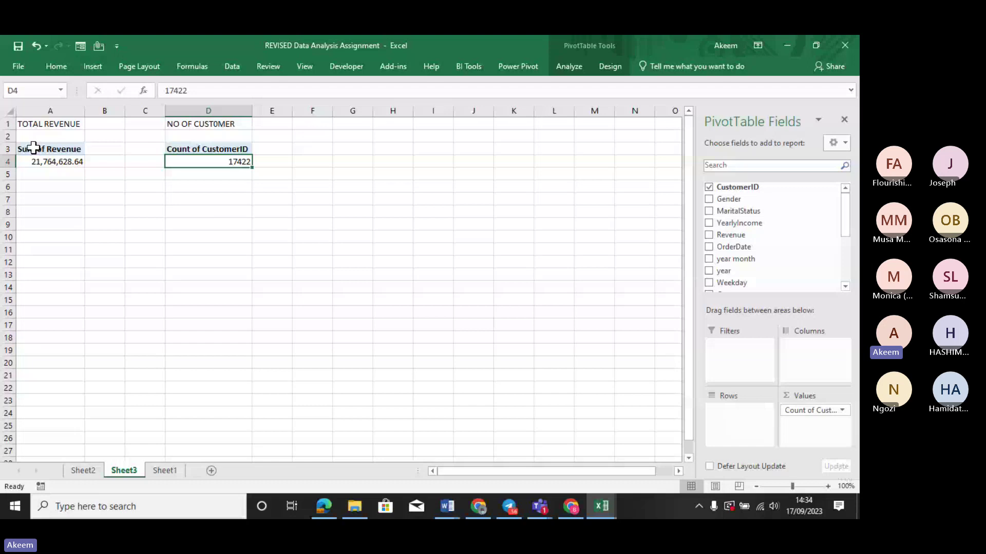
Switch to the Teams meeting, admit the guest waiting in the lobby, and return to the REVISED Data Analysis Assignment workbook in Excel.
{"action": "left_click", "coordinate": [540, 507]}
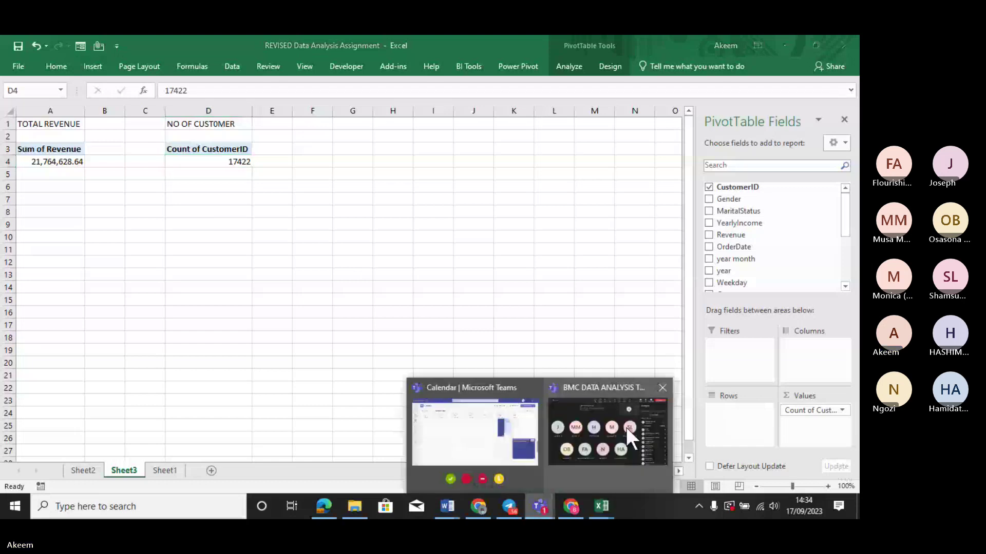
{"action": "left_click", "coordinate": [614, 434]}
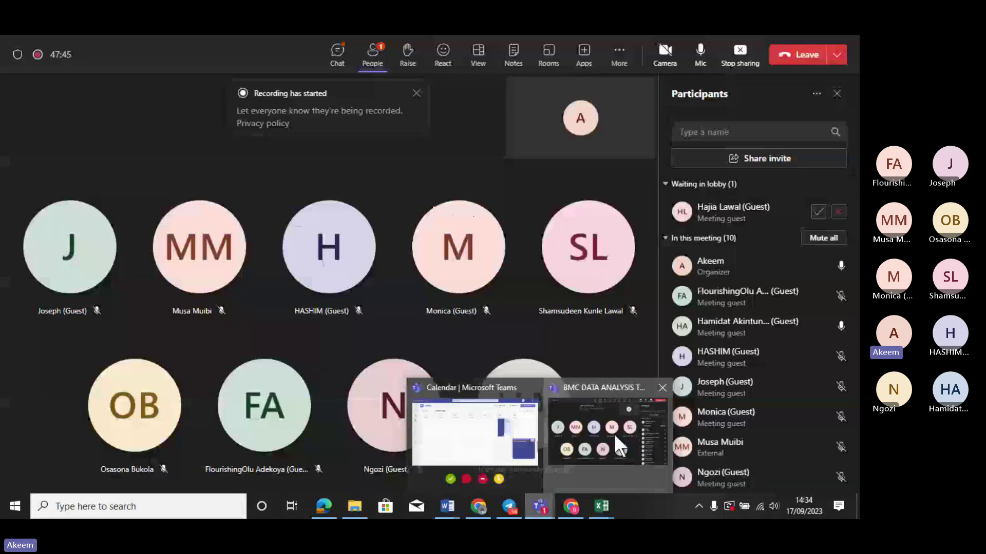
{"action": "left_click", "coordinate": [817, 214]}
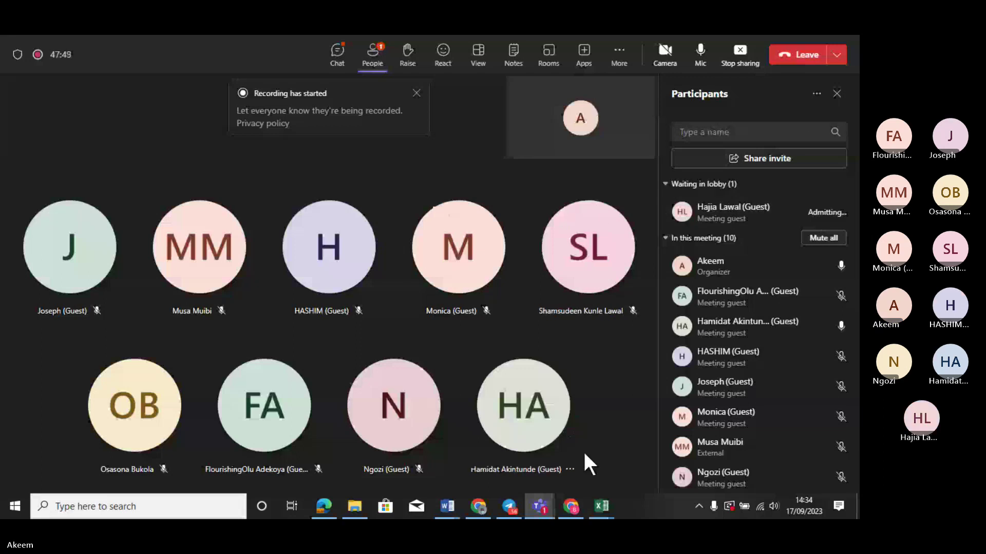
{"action": "left_click", "coordinate": [602, 507]}
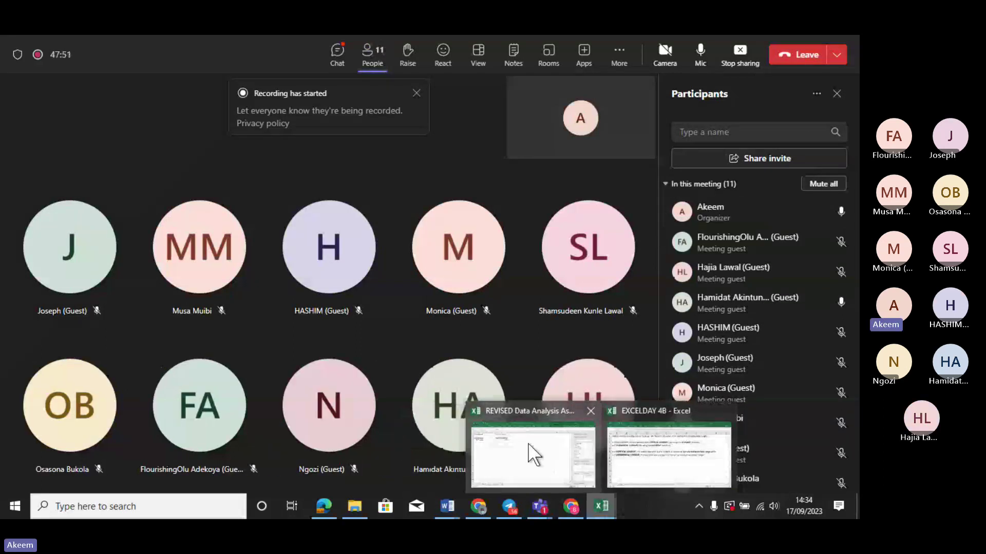
{"action": "left_click", "coordinate": [534, 454]}
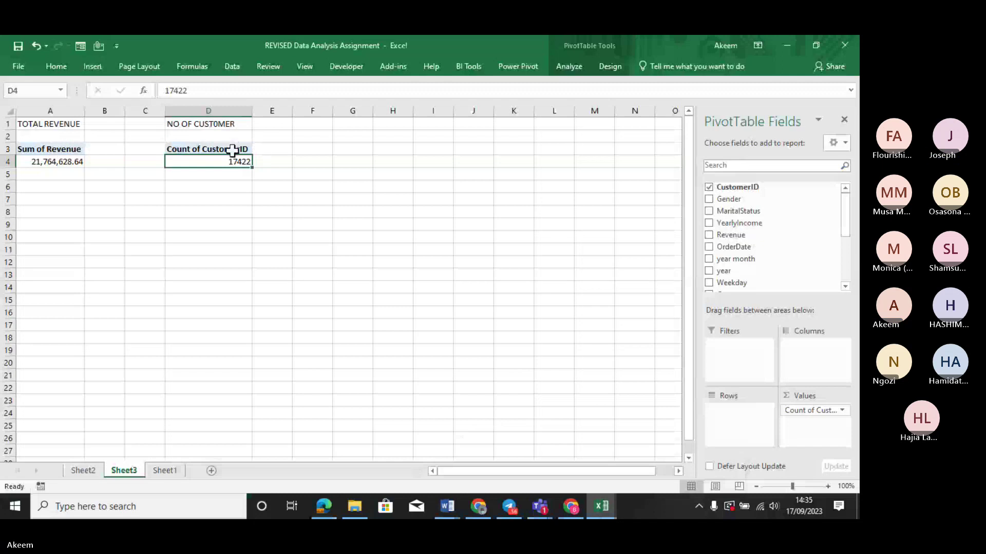
Delete the PivotTable at D3:D4 and put a copy of the Sum of Revenue PivotTable from A3:A4 in its place.
{"action": "left_click_drag", "start_coordinate": [231, 149], "coordinate": [235, 161]}
{"action": "key", "text": "Delete"}
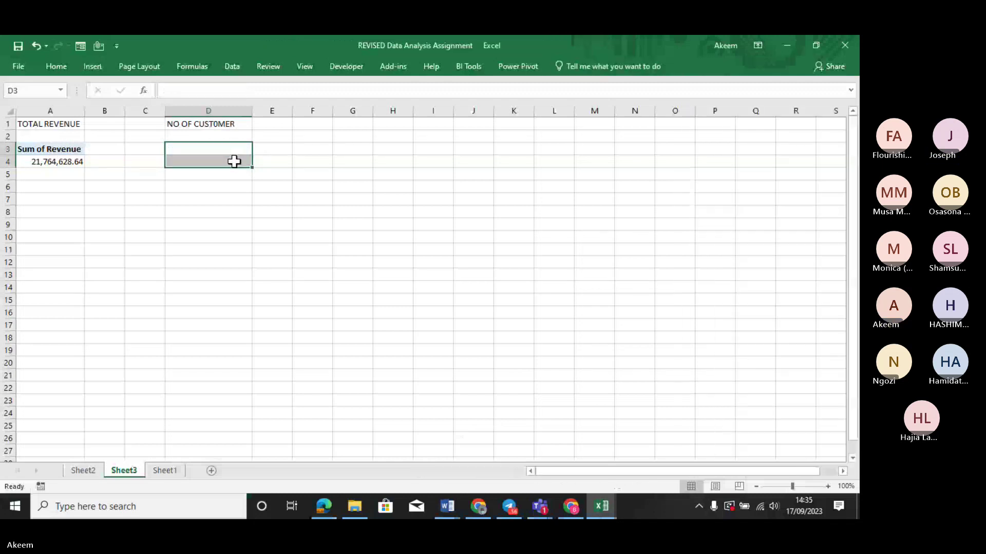
{"action": "left_click", "coordinate": [57, 149]}
{"action": "left_click_drag", "start_coordinate": [57, 150], "coordinate": [59, 162]}
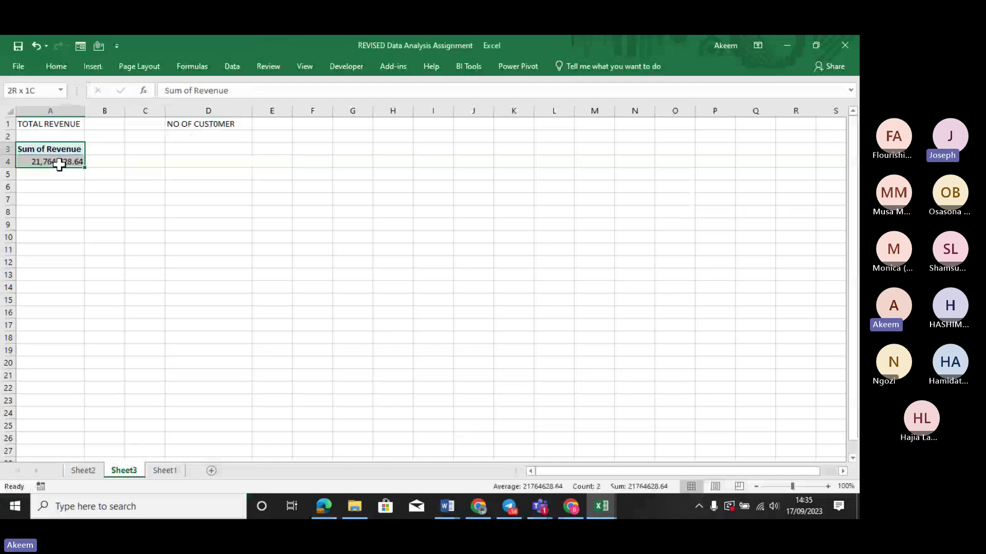
{"action": "key", "text": "ctrl+c"}
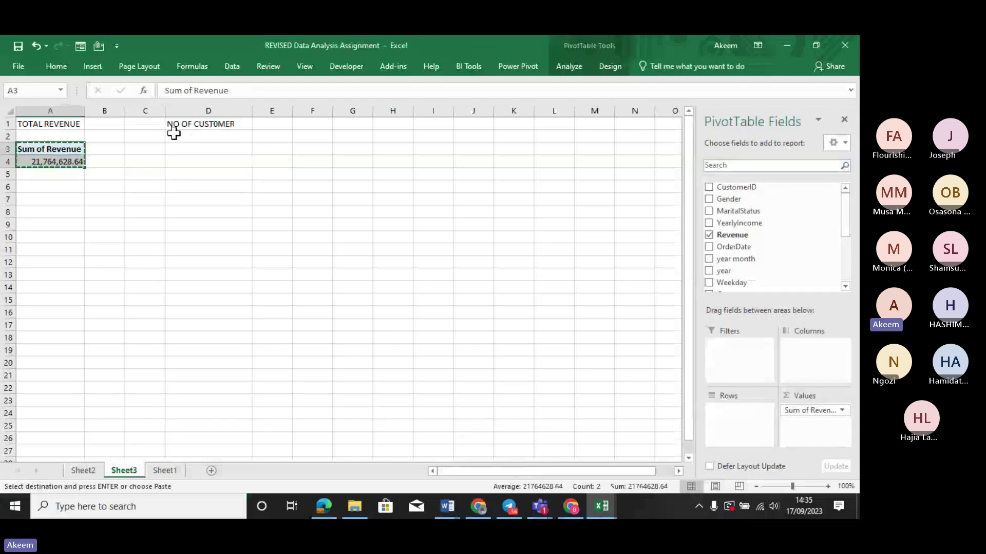
{"action": "left_click", "coordinate": [204, 149]}
{"action": "key", "text": "ctrl+v"}
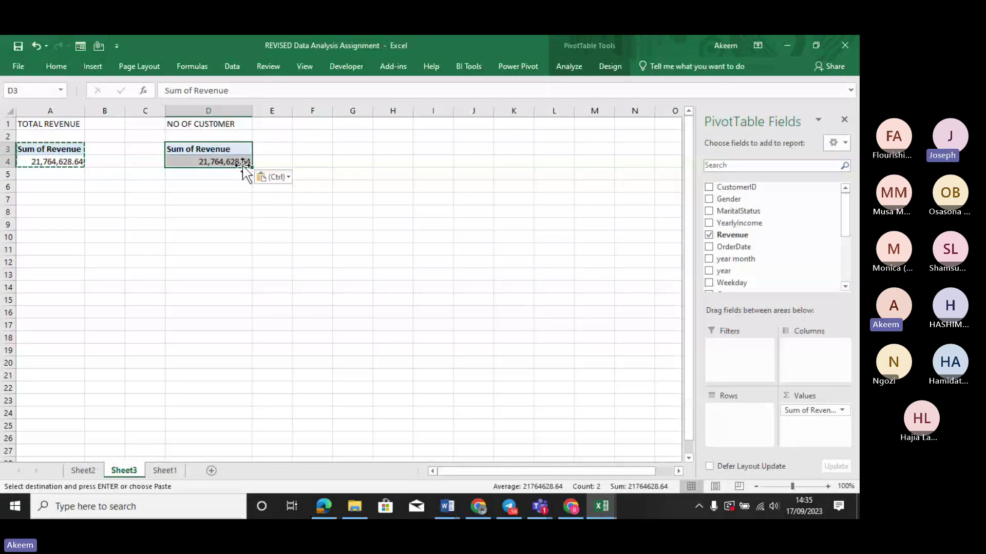
Try to take Revenue out of the copied PivotTable at D3 and add CustomerID as a report filter, and undo the removal.
{"action": "left_click", "coordinate": [214, 161]}
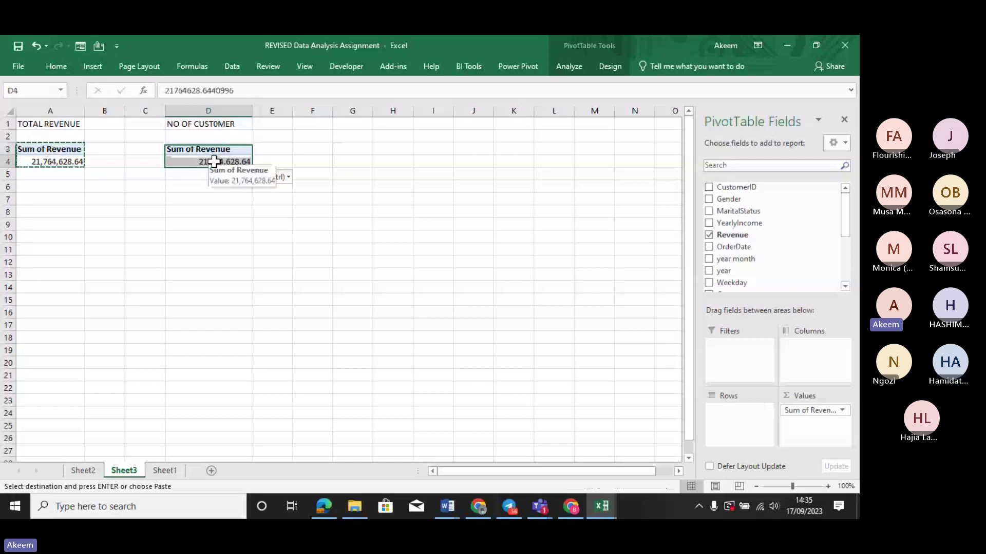
{"action": "left_click_drag", "start_coordinate": [810, 410], "coordinate": [524, 396]}
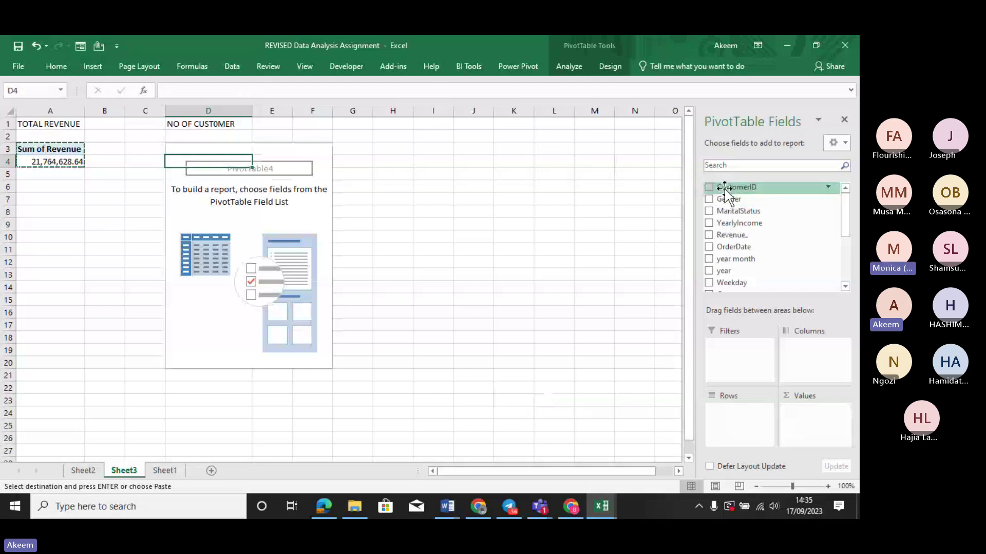
{"action": "left_click_drag", "start_coordinate": [724, 191], "coordinate": [739, 352]}
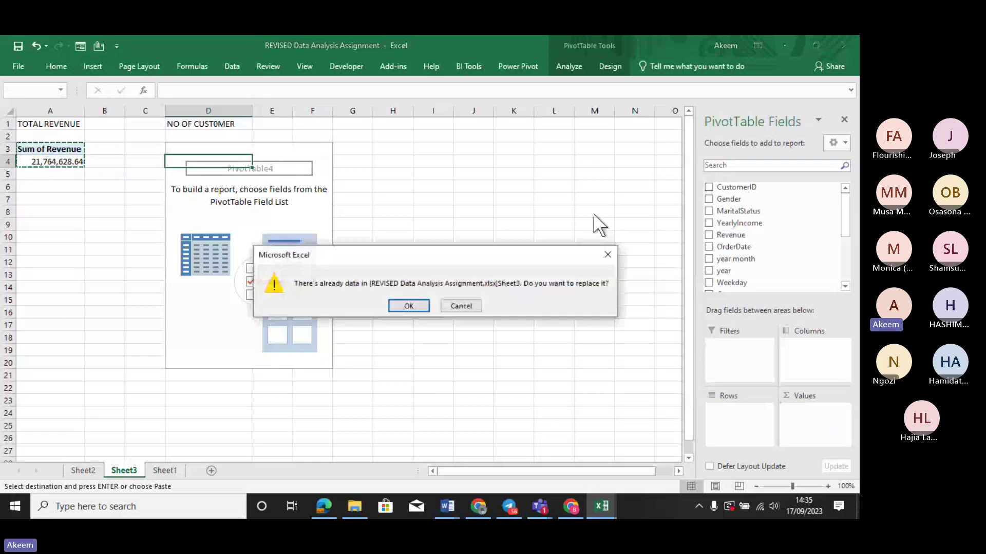
{"action": "left_click", "coordinate": [454, 307]}
{"action": "key", "text": "ctrl+z"}
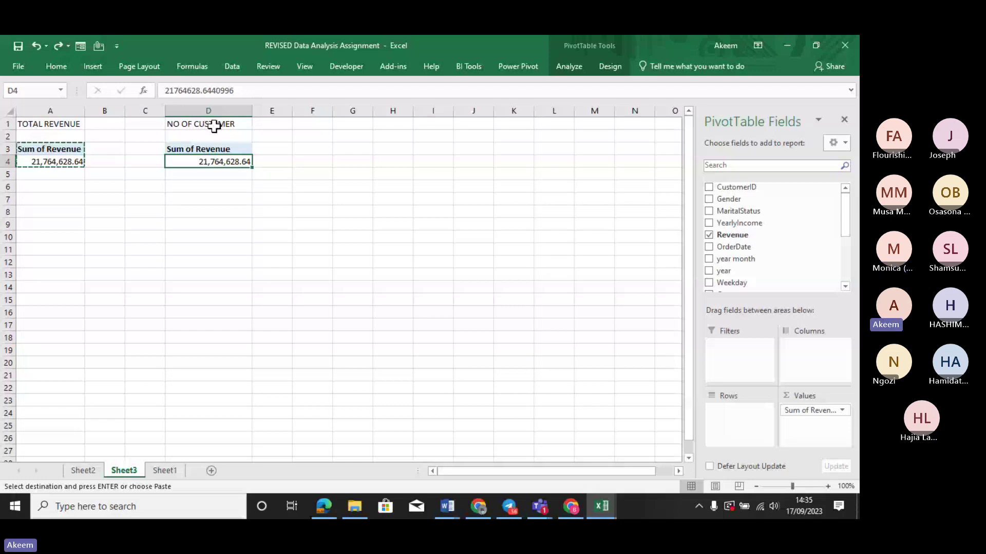
Remove the Sum of Revenue value from the PivotTable under the NO OF CUSTOMER label and undo that removal.
{"action": "left_click", "coordinate": [208, 124]}
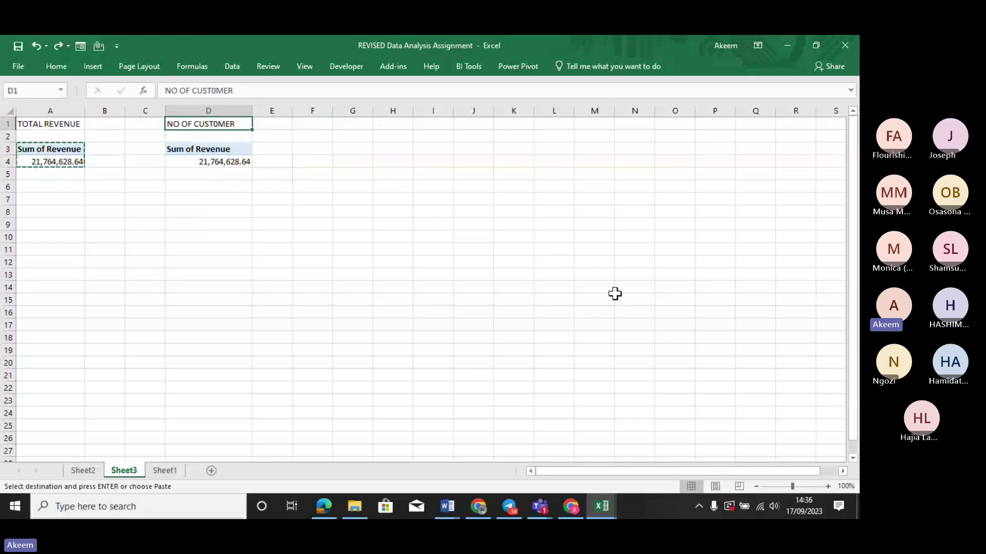
{"action": "left_click", "coordinate": [205, 161]}
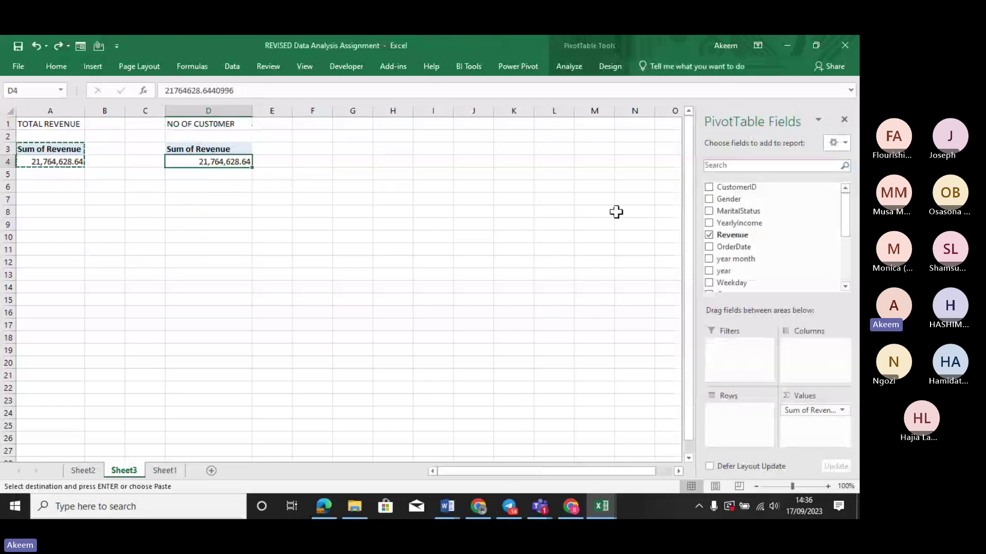
{"action": "left_click_drag", "start_coordinate": [830, 411], "coordinate": [454, 409]}
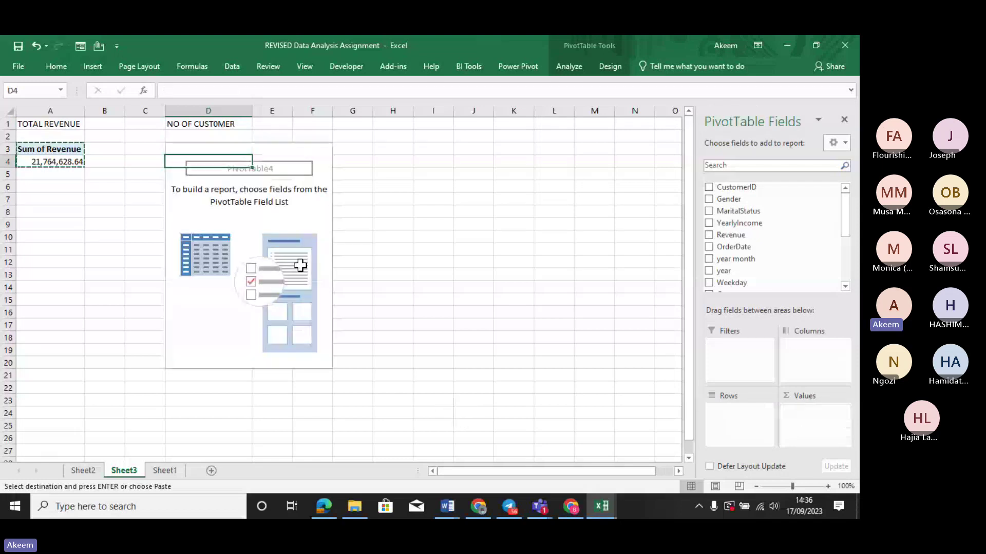
{"action": "key", "text": "ctrl+z"}
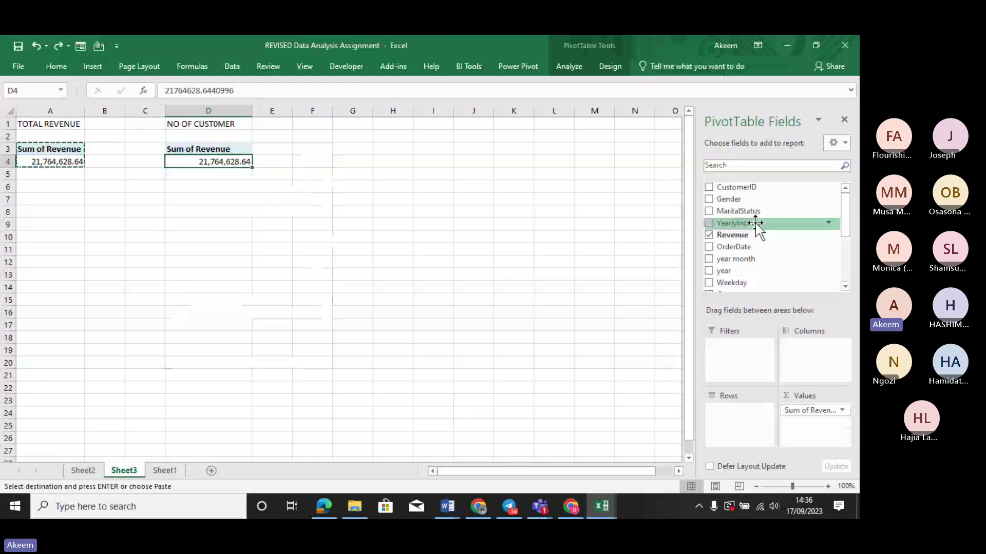
Replace Revenue with CustomerID in the PivotTable at D3 and summarise the CustomerID values by Count.
{"action": "left_click", "coordinate": [709, 236]}
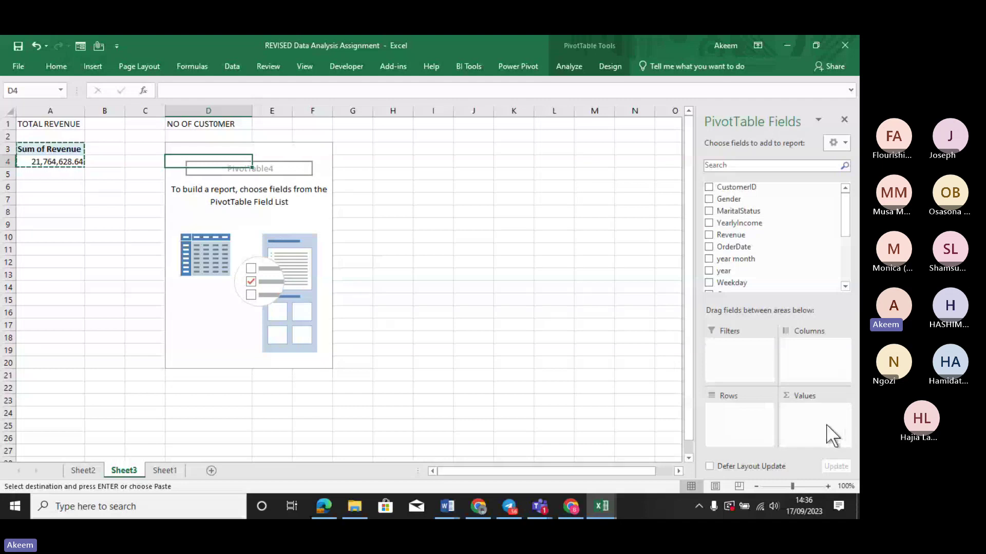
{"action": "left_click", "coordinate": [708, 187]}
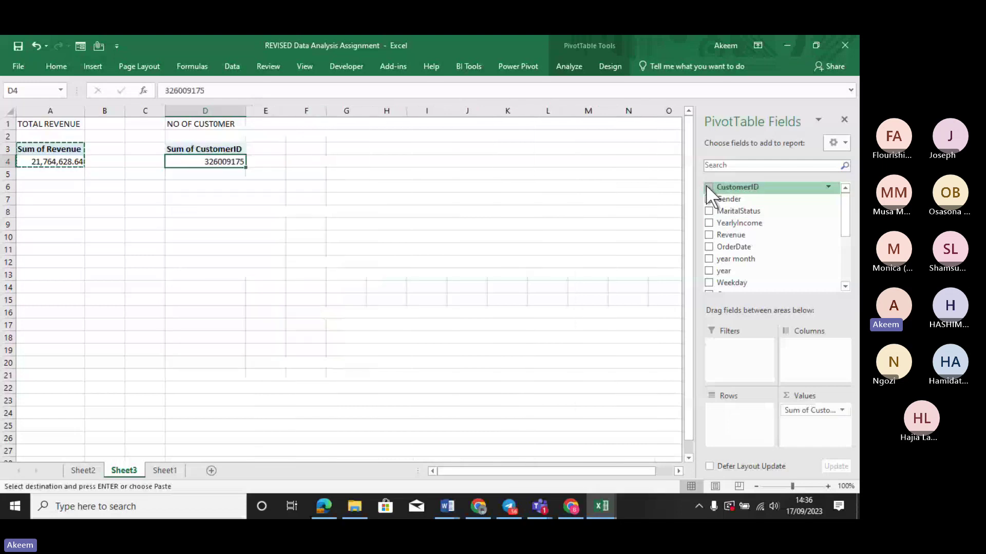
{"action": "left_click", "coordinate": [843, 410]}
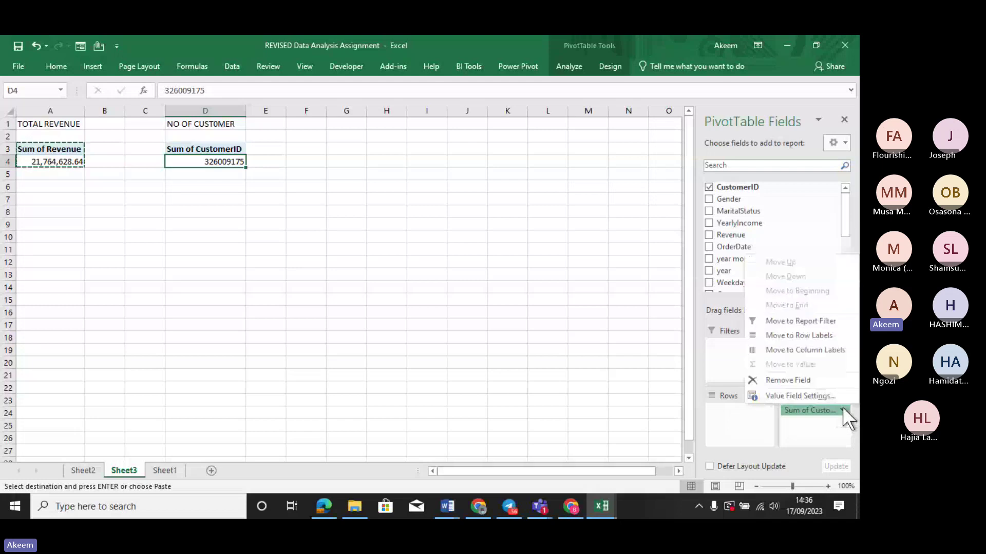
{"action": "left_click", "coordinate": [815, 396]}
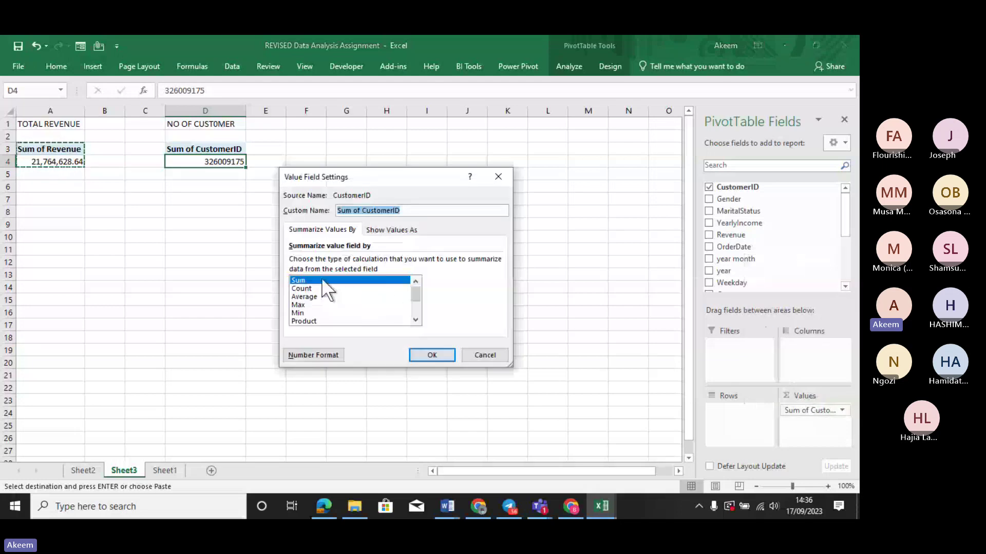
{"action": "left_click", "coordinate": [313, 288]}
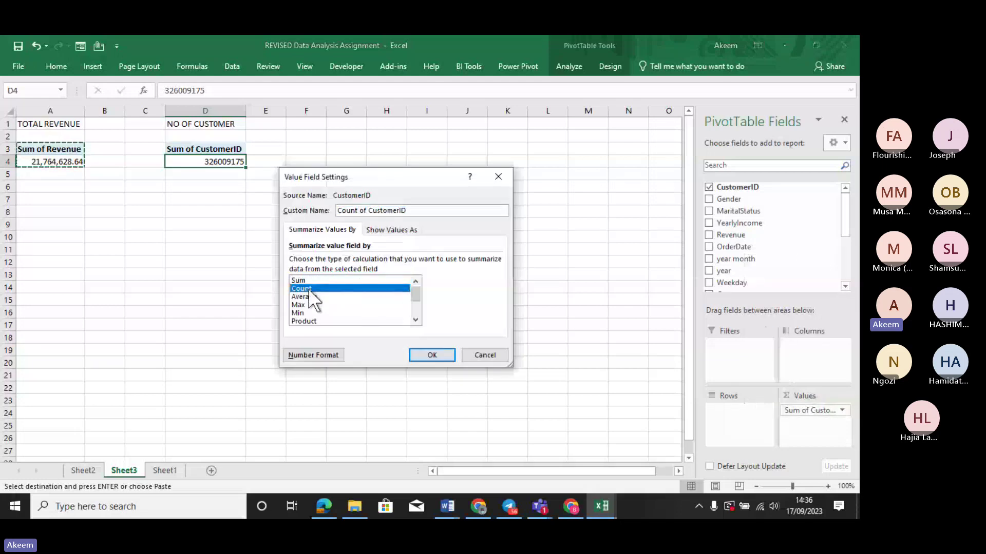
{"action": "left_click", "coordinate": [440, 355]}
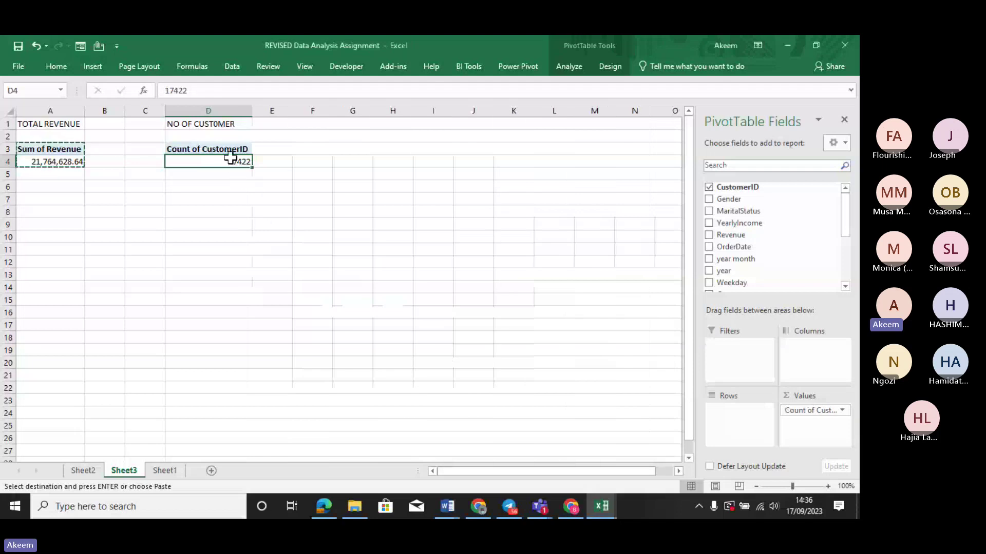
{"action": "left_click", "coordinate": [194, 149]}
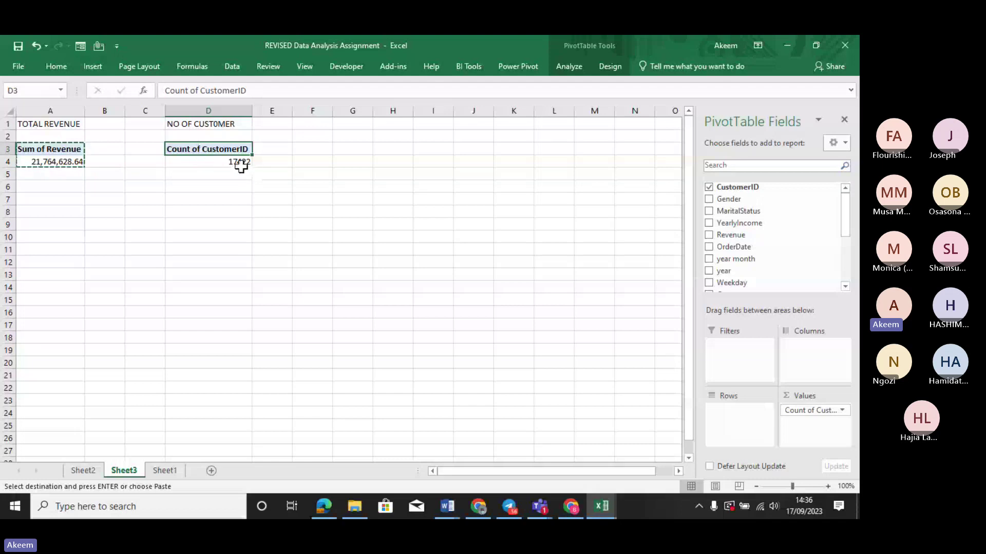
{"action": "mouse_move", "coordinate": [238, 163]}
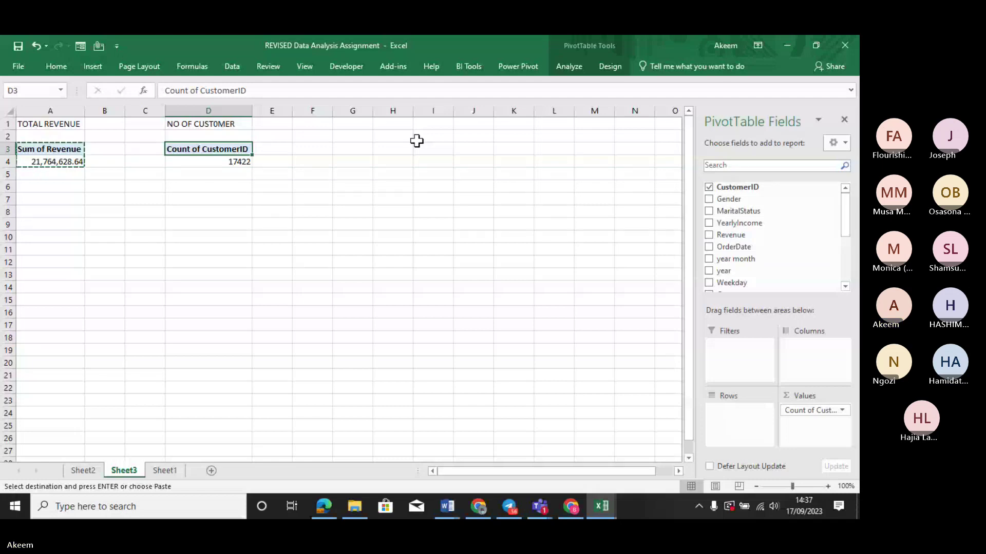
Enter the label AVERAGE REVENUE in cell G1 on Sheet3.
{"action": "left_click", "coordinate": [43, 155]}
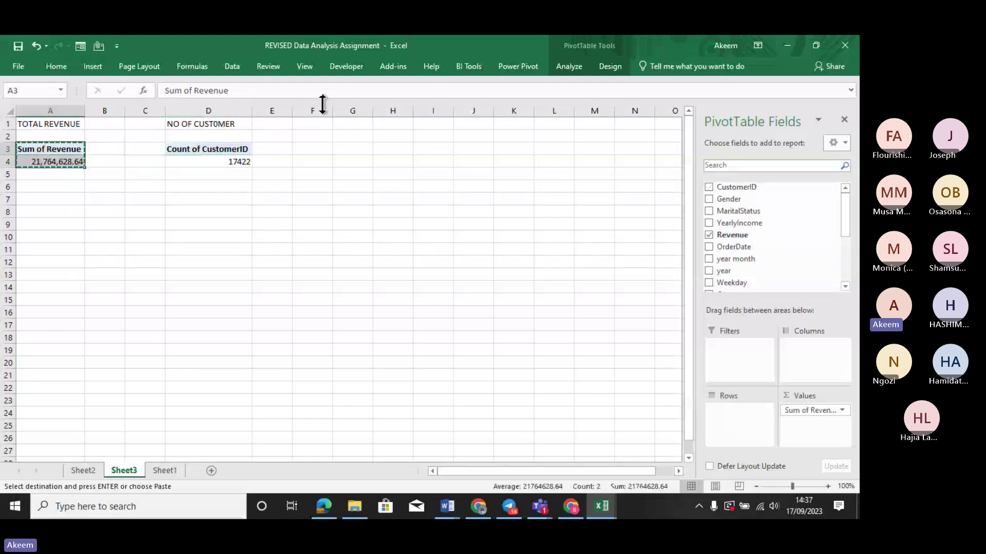
{"action": "left_click", "coordinate": [359, 124]}
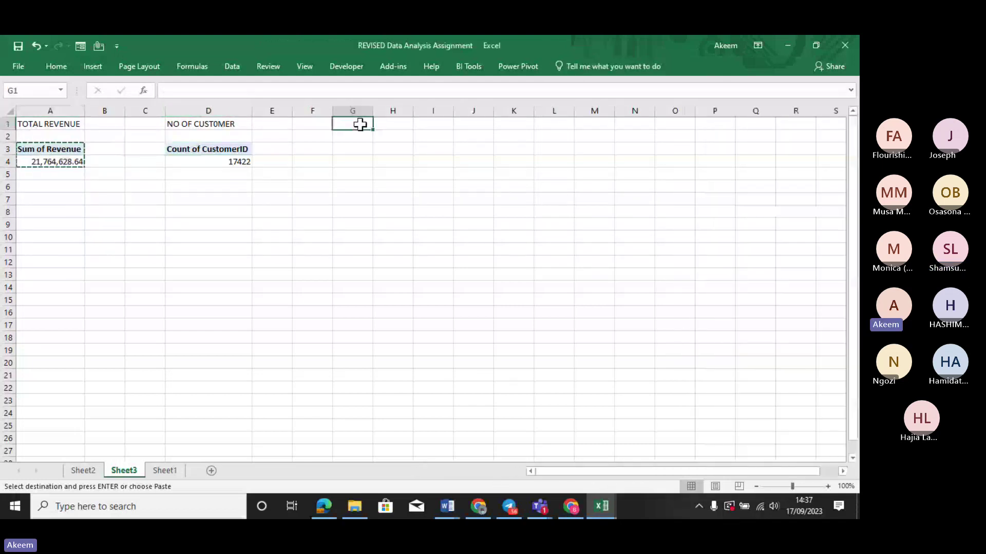
{"action": "type", "text": "AVERA"}
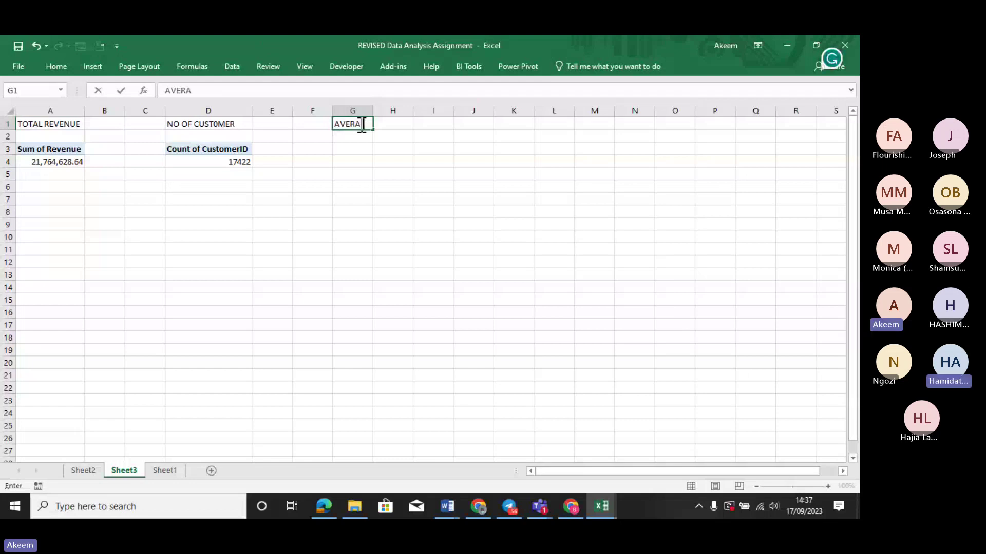
{"action": "type", "text": "GE RE"}
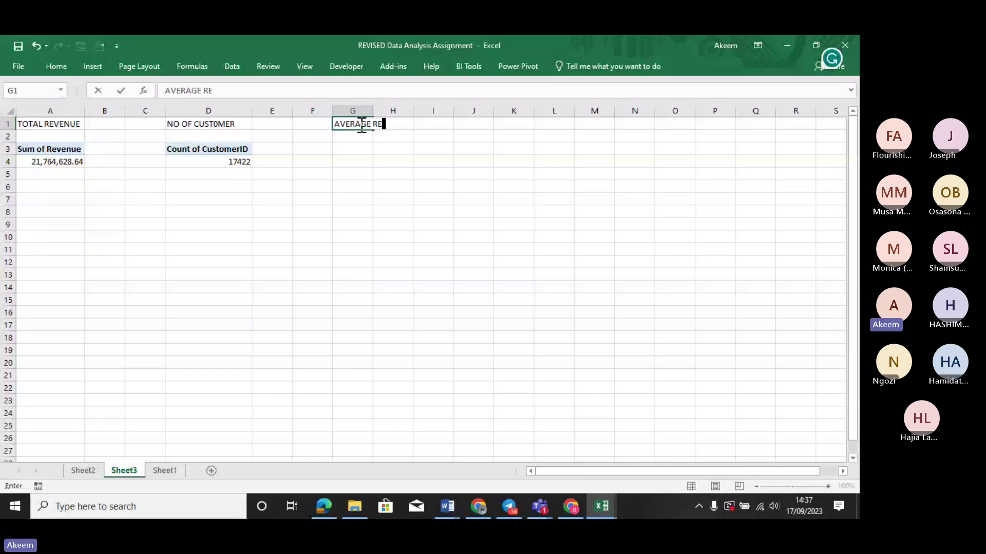
{"action": "type", "text": "VENUE"}
{"action": "key", "text": "Return"}
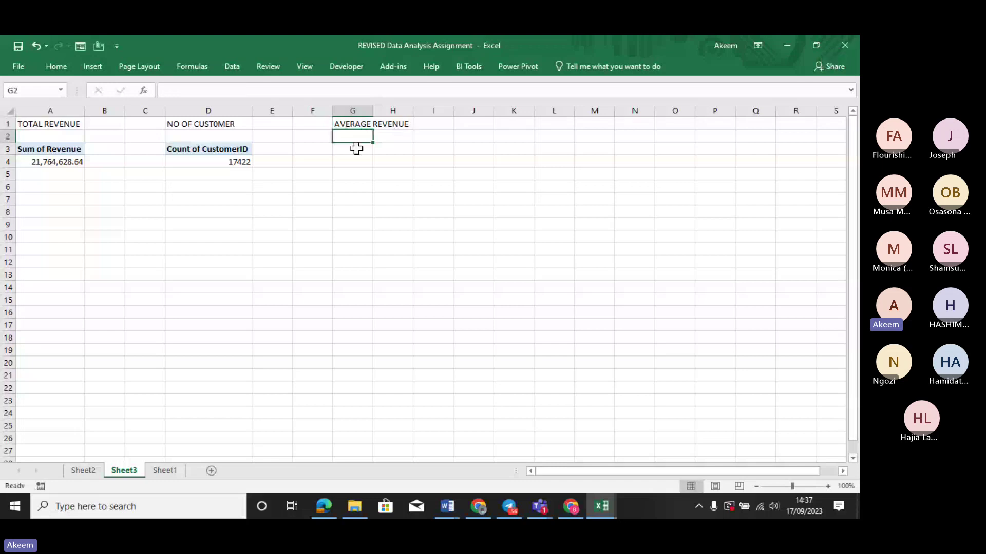
Copy the Sum of Revenue PivotTable at A3 to G3 under the AVERAGE REVENUE label and widen column G to fit it.
{"action": "left_click", "coordinate": [355, 147]}
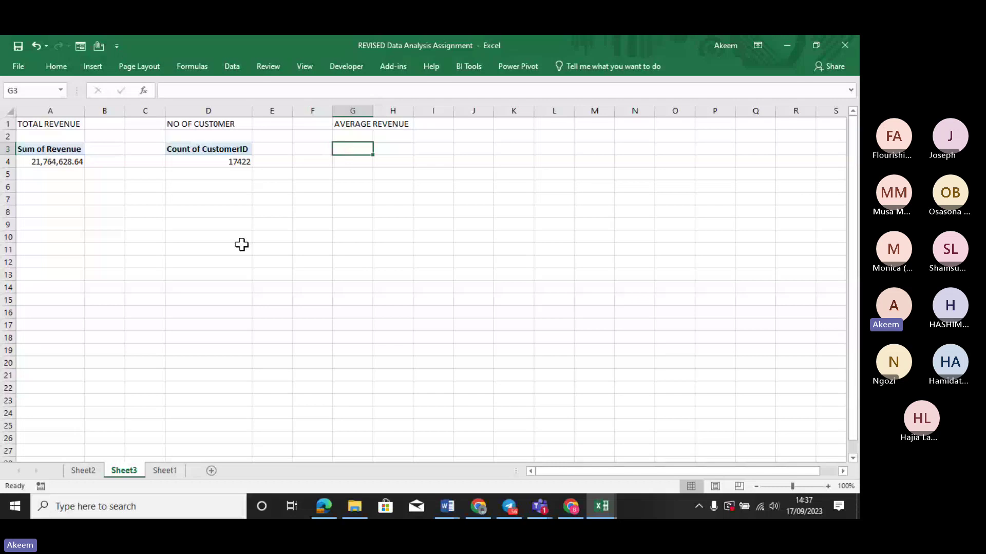
{"action": "left_click", "coordinate": [169, 469]}
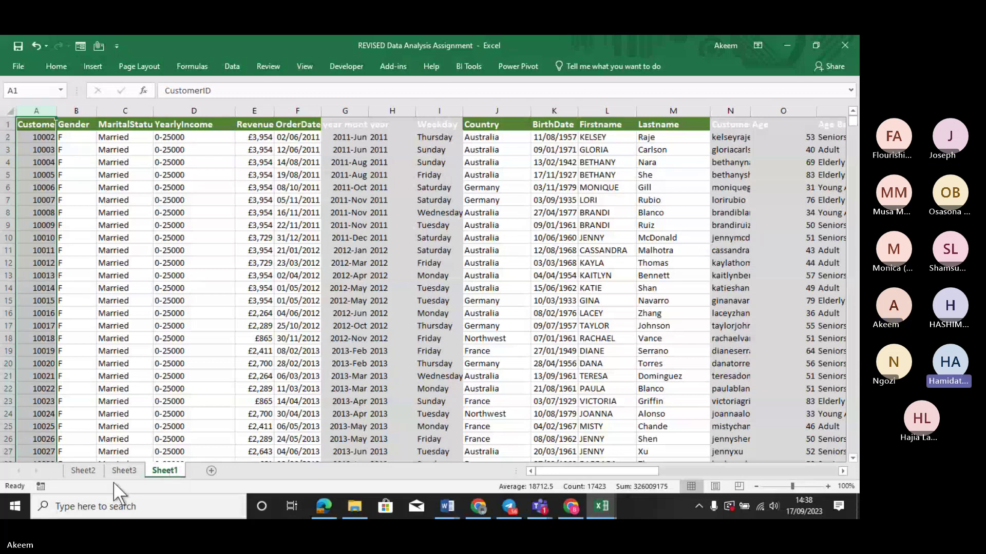
{"action": "left_click", "coordinate": [123, 471]}
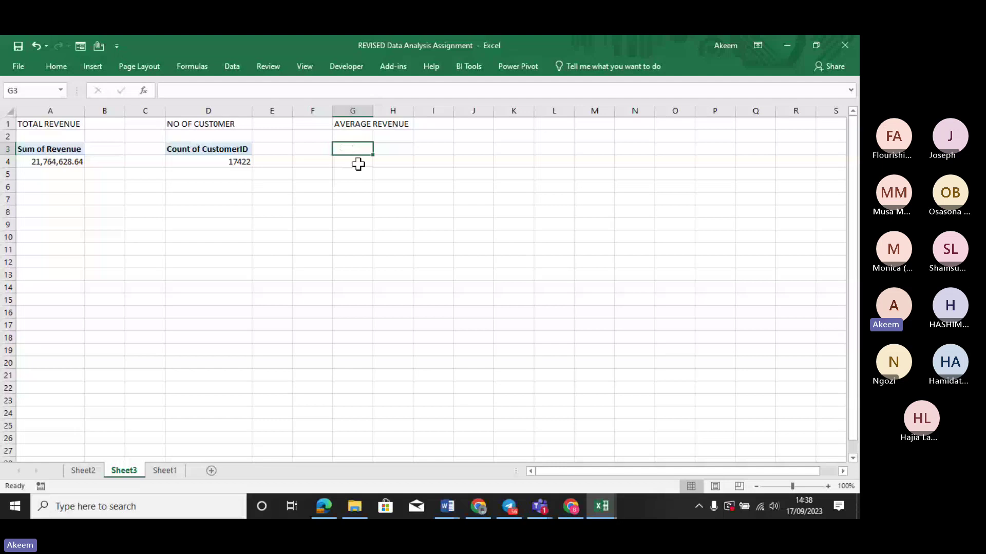
{"action": "left_click", "coordinate": [359, 163]}
{"action": "left_click", "coordinate": [352, 149]}
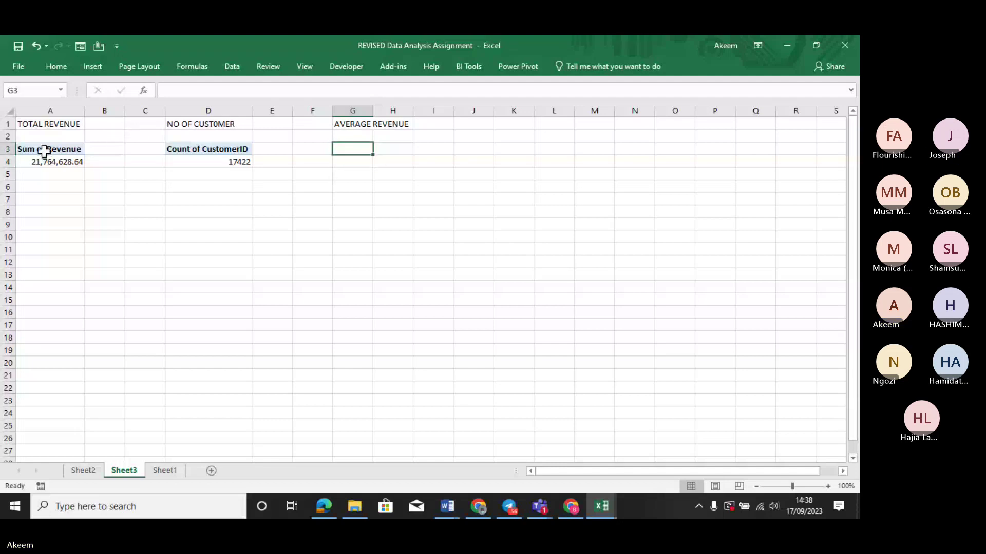
{"action": "left_click_drag", "start_coordinate": [44, 152], "coordinate": [70, 163]}
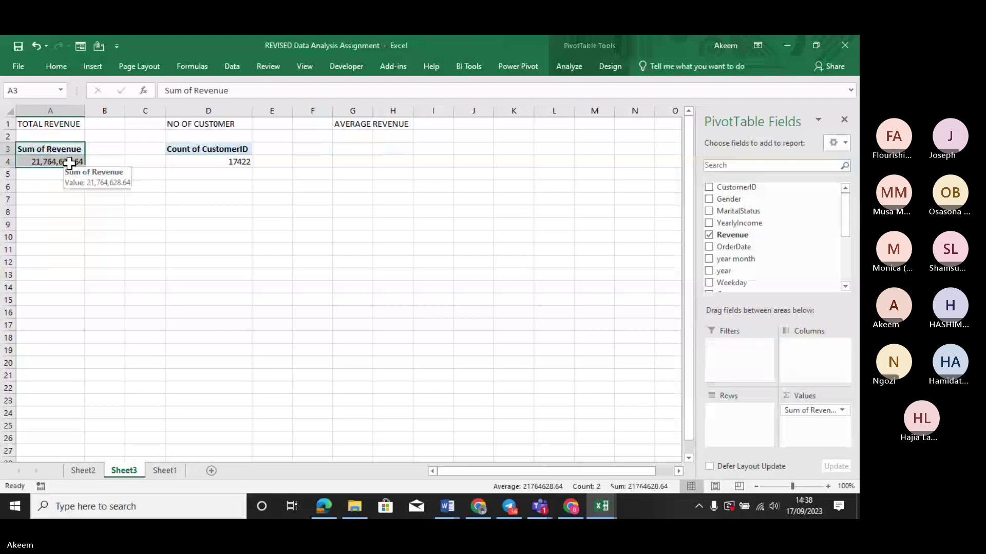
{"action": "key", "text": "ctrl+c"}
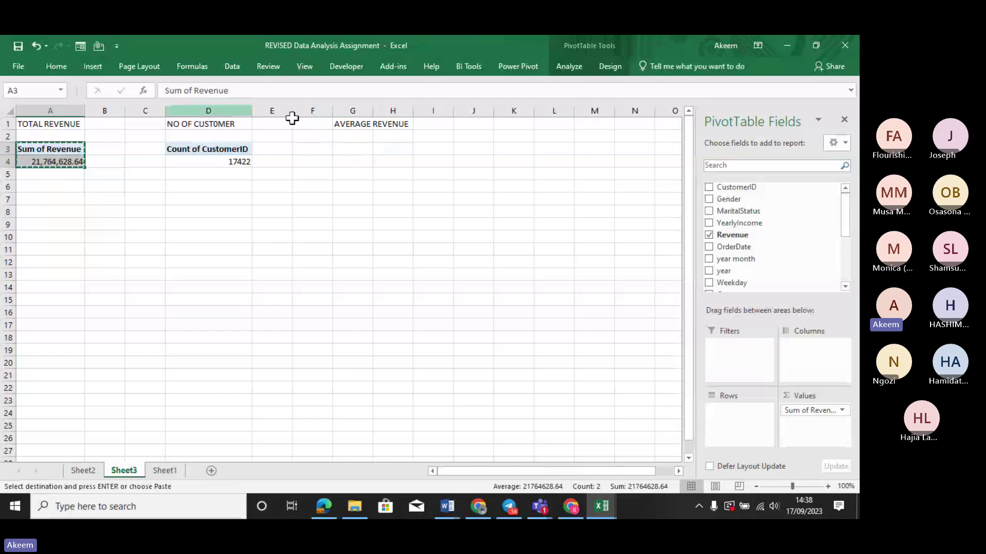
{"action": "left_click", "coordinate": [358, 148]}
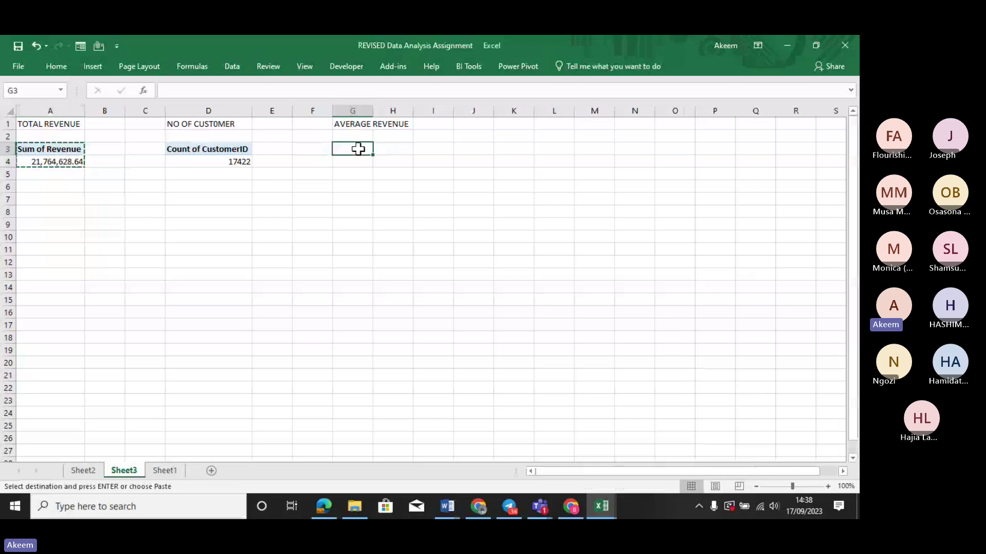
{"action": "key", "text": "ctrl+v"}
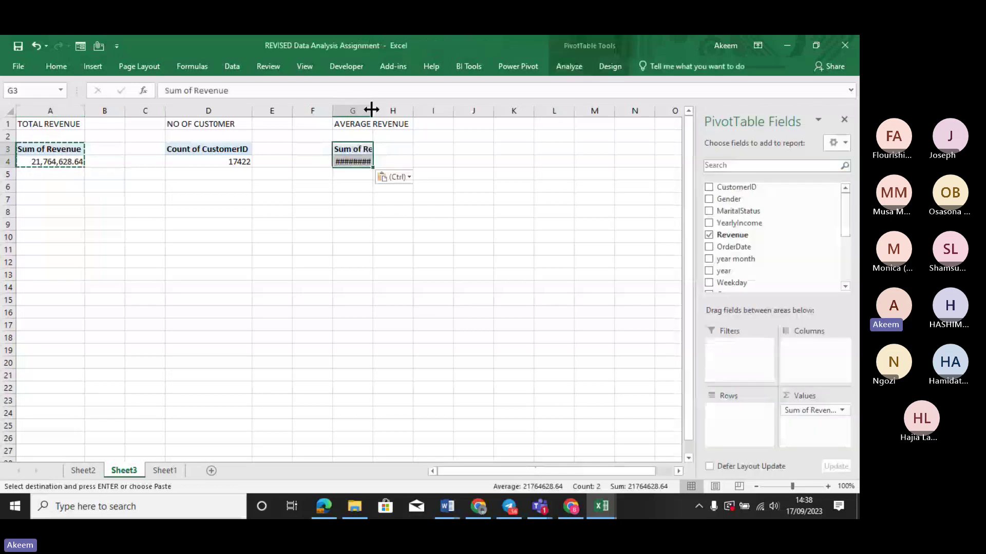
{"action": "left_click_drag", "start_coordinate": [374, 110], "coordinate": [397, 109]}
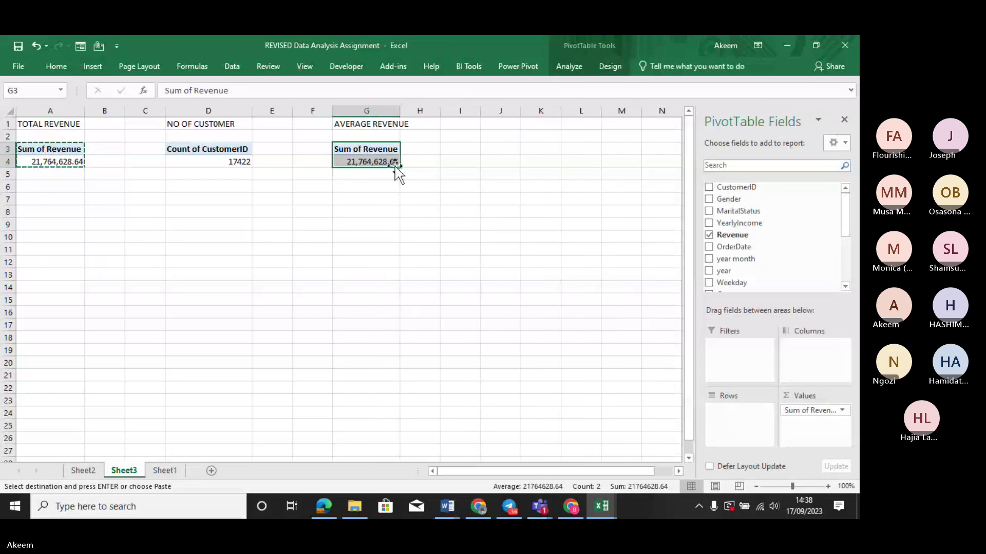
Summarise the Revenue values in the PivotTable at G3 by Average.
{"action": "left_click", "coordinate": [840, 410]}
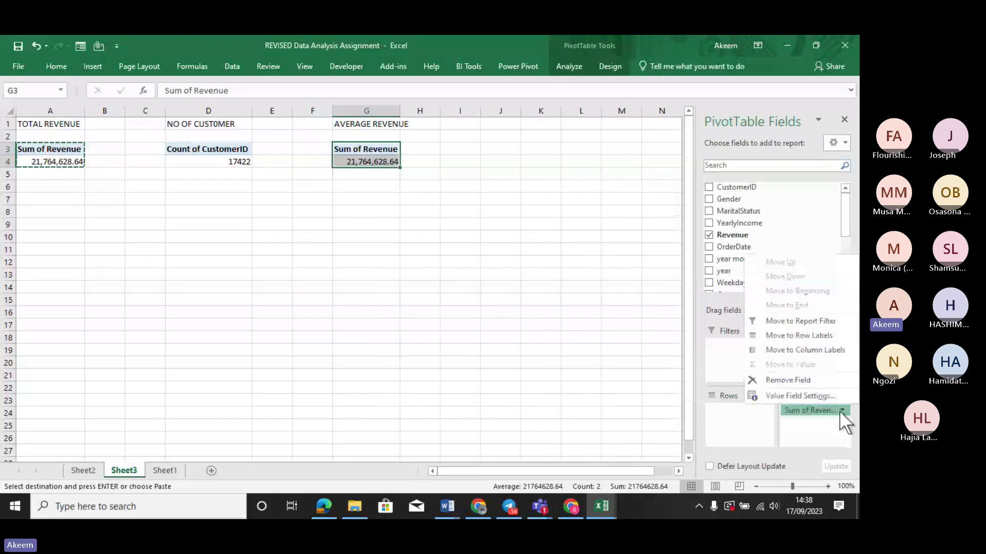
{"action": "left_click", "coordinate": [802, 396]}
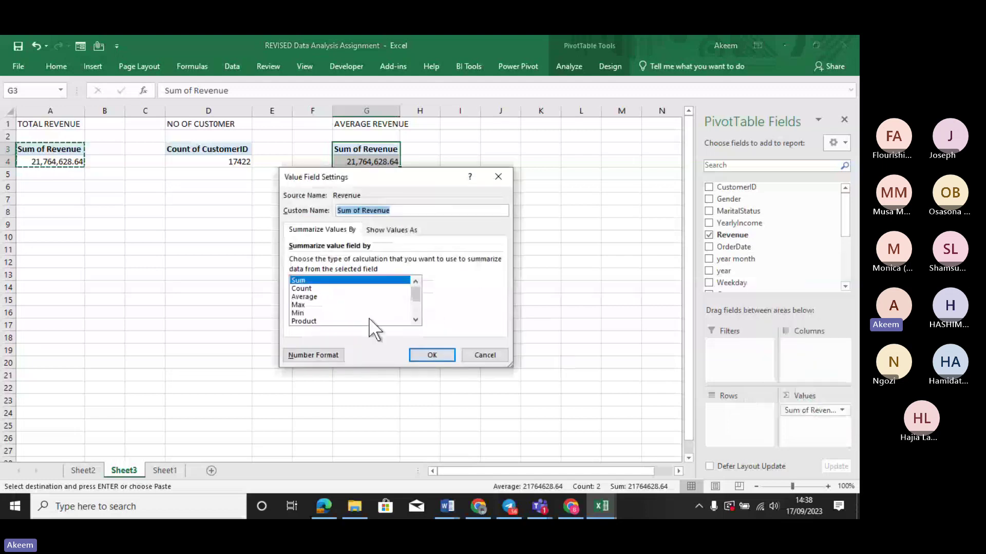
{"action": "left_click", "coordinate": [314, 297]}
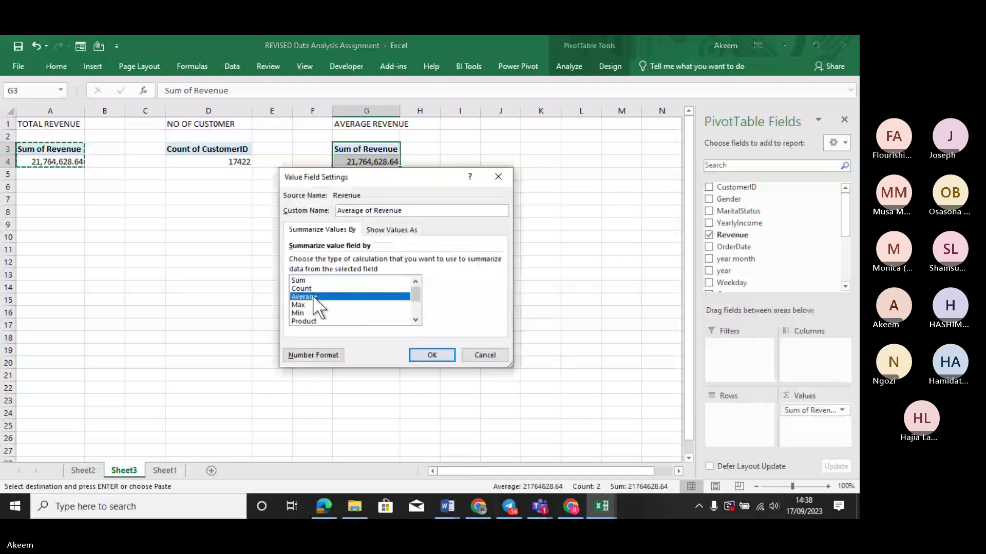
{"action": "left_click", "coordinate": [435, 355]}
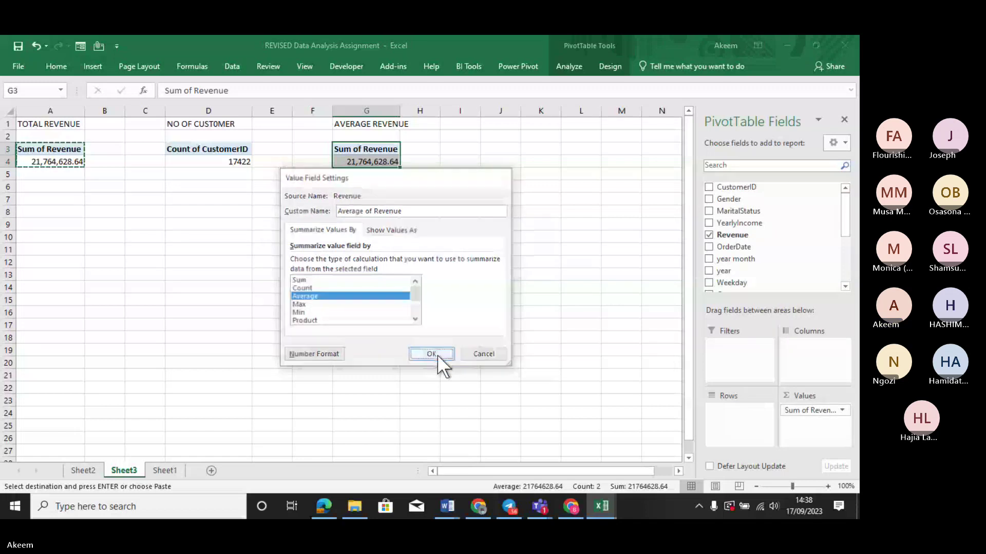
{"action": "left_click_drag", "start_coordinate": [423, 222], "coordinate": [418, 209]}
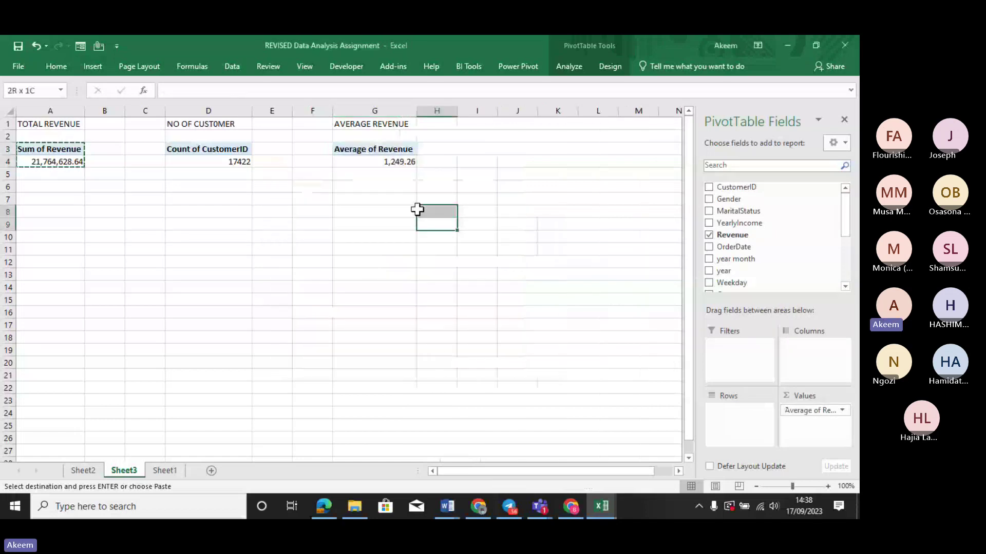
{"action": "left_click", "coordinate": [400, 168]}
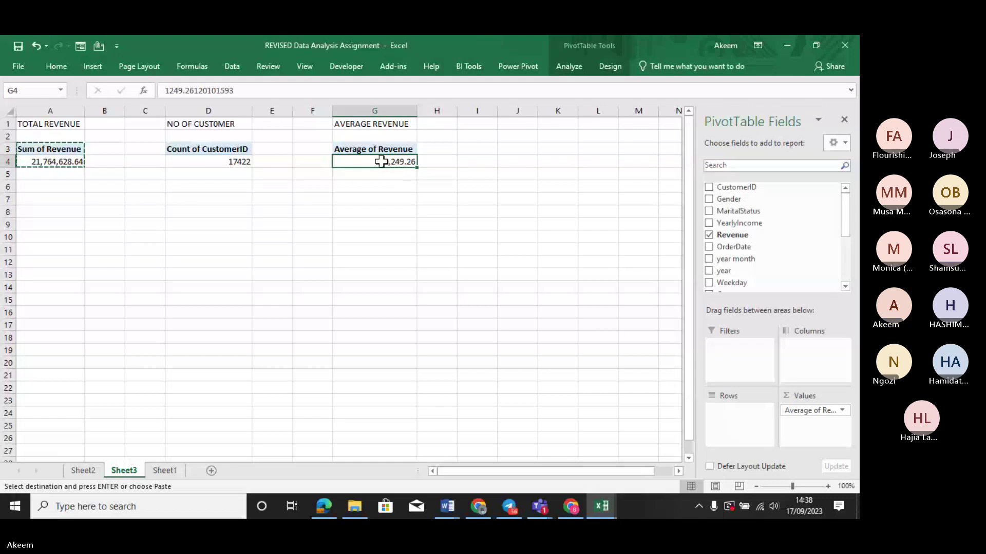
Rename Sheet3 as KPI.
{"action": "mouse_move", "coordinate": [381, 162]}
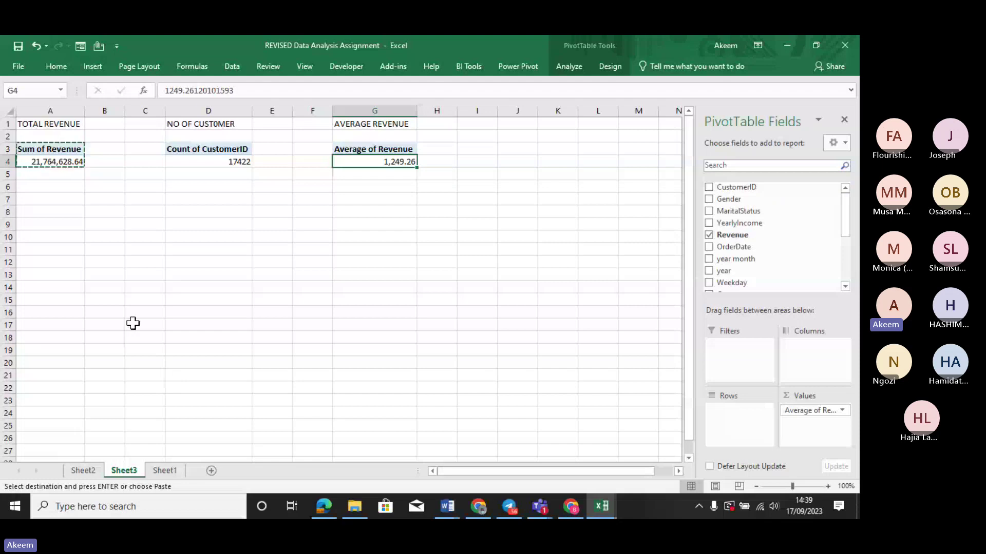
{"action": "right_click", "coordinate": [125, 470]}
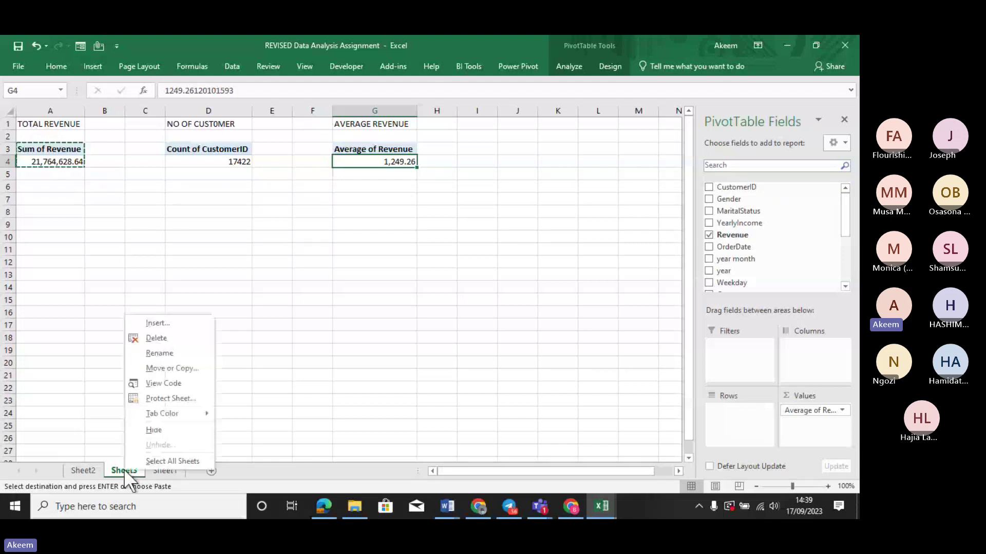
{"action": "left_click", "coordinate": [169, 355]}
{"action": "type", "text": "KPI"}
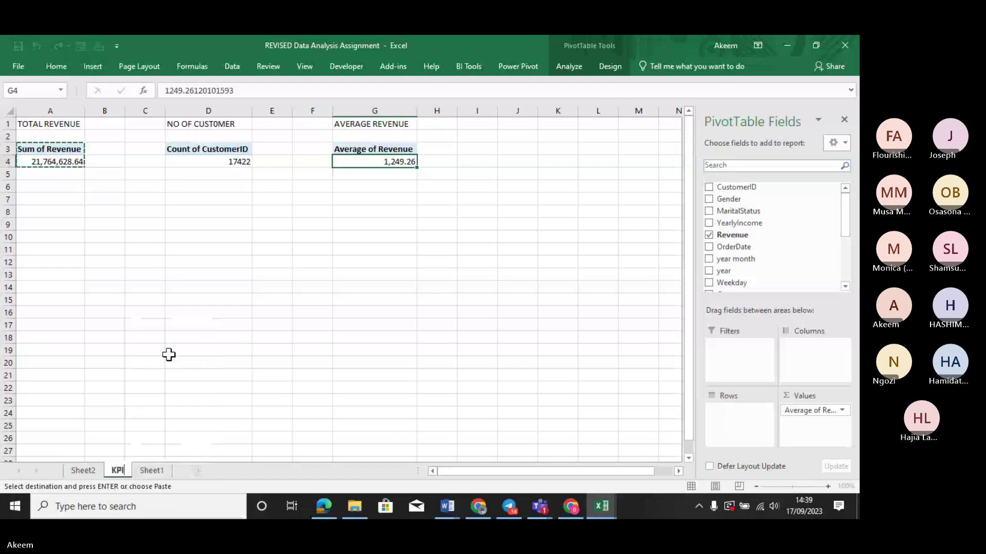
{"action": "key", "text": "Return"}
{"action": "left_click", "coordinate": [169, 355]}
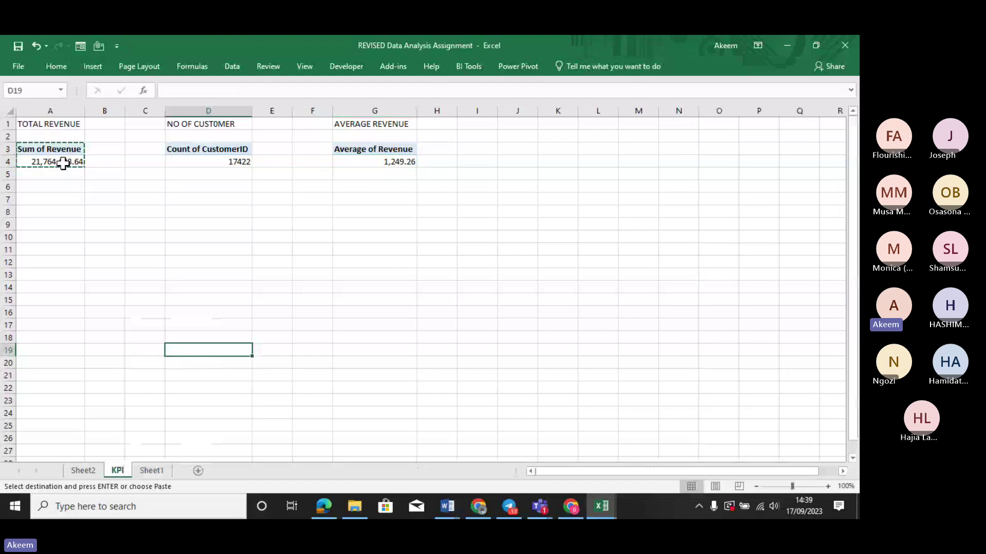
Review the total revenue, customer count and average revenue PivotTables on the KPI sheet.
{"action": "left_click", "coordinate": [294, 179]}
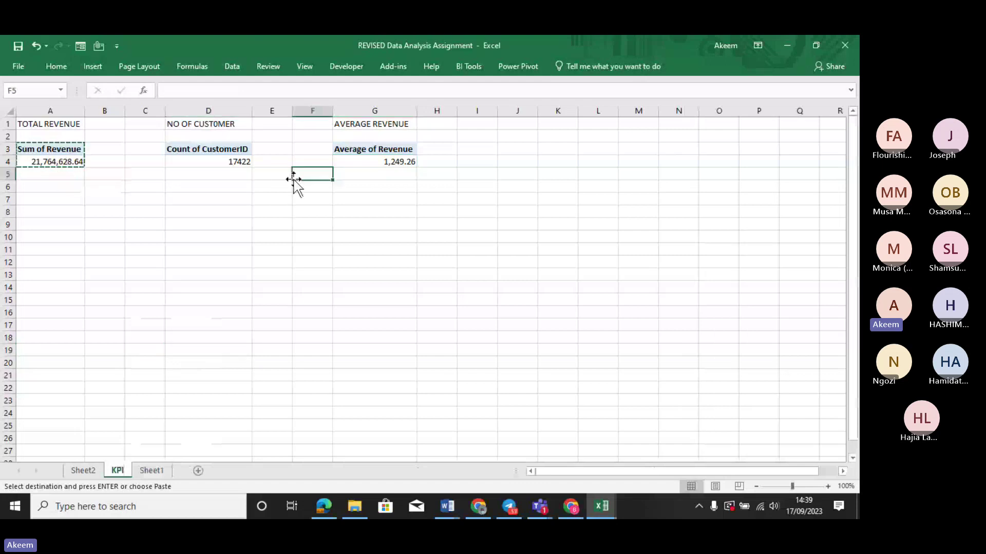
{"action": "left_click", "coordinate": [215, 165]}
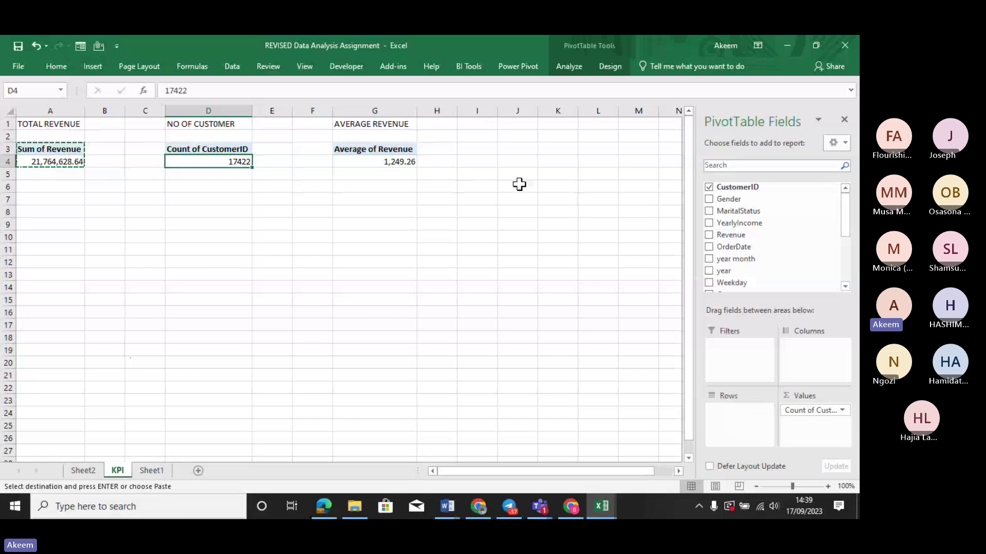
{"action": "left_click", "coordinate": [381, 152]}
{"action": "left_click", "coordinate": [234, 153]}
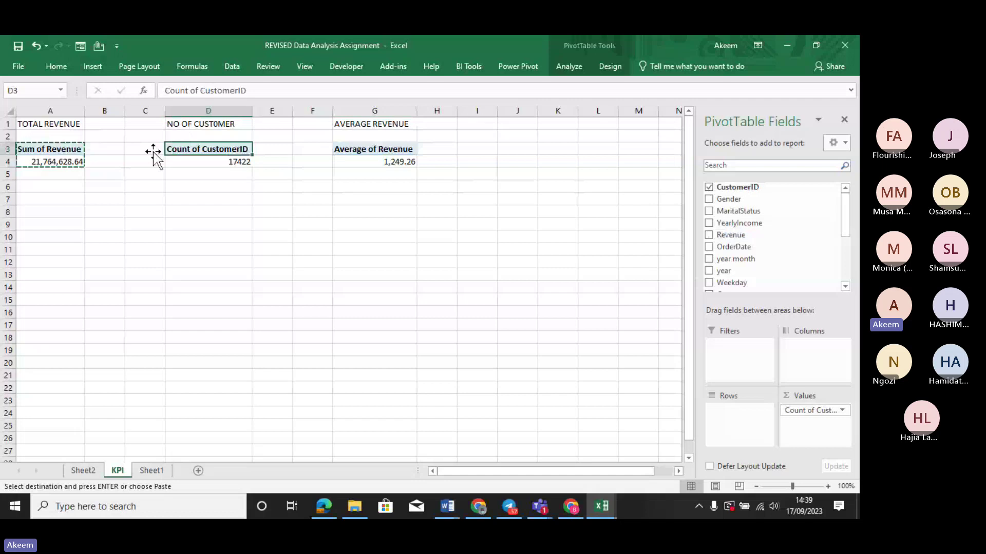
{"action": "left_click", "coordinate": [70, 149]}
{"action": "left_click", "coordinate": [230, 160]}
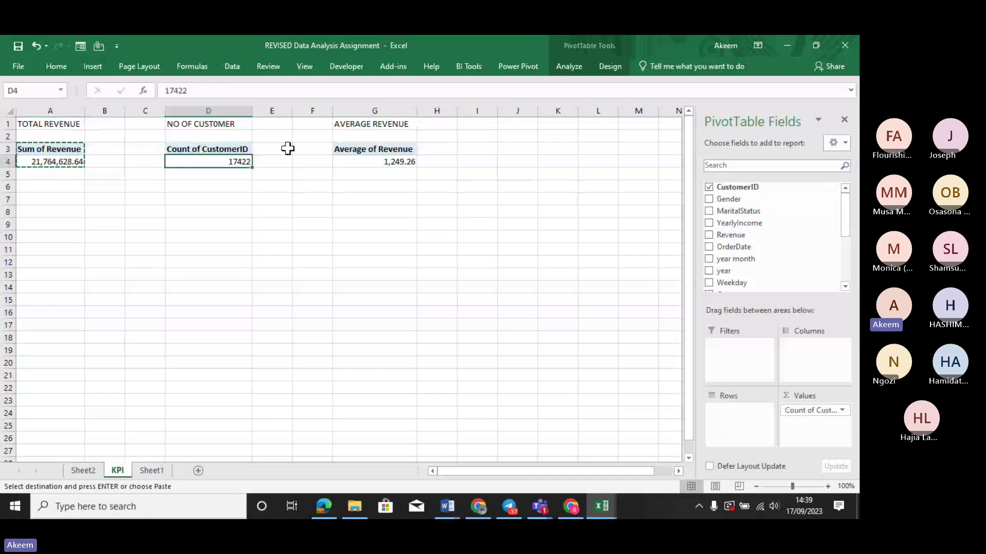
{"action": "left_click", "coordinate": [397, 160]}
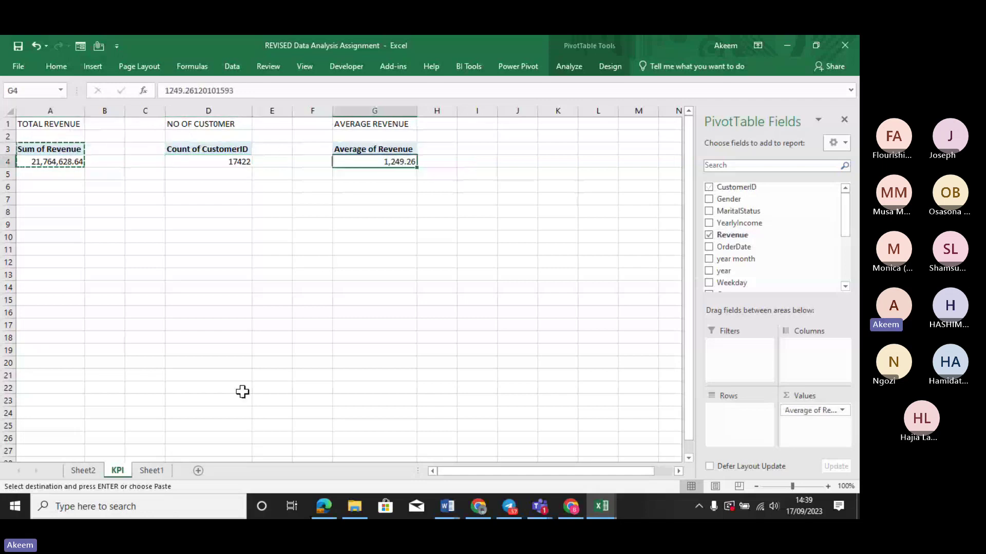
Examine the Stage 3 analysis and Stage 4 data visualization tasks on Sheet1 and return to the KPI sheet.
{"action": "left_click", "coordinate": [154, 470]}
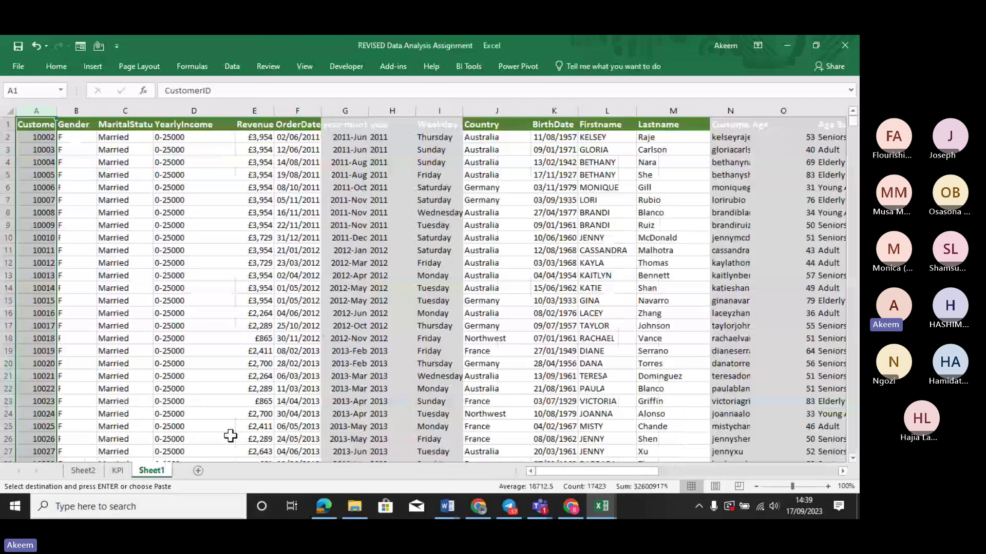
{"action": "left_click", "coordinate": [718, 302]}
{"action": "key", "text": "Right"}
{"action": "key", "text": "Right"}
{"action": "key", "text": "Right"}
{"action": "key", "text": "Right"}
{"action": "key", "text": "Right"}
{"action": "key", "text": "Right"}
{"action": "key", "text": "Right"}
{"action": "key", "text": "Right"}
{"action": "key", "text": "Right"}
{"action": "key", "text": "Right"}
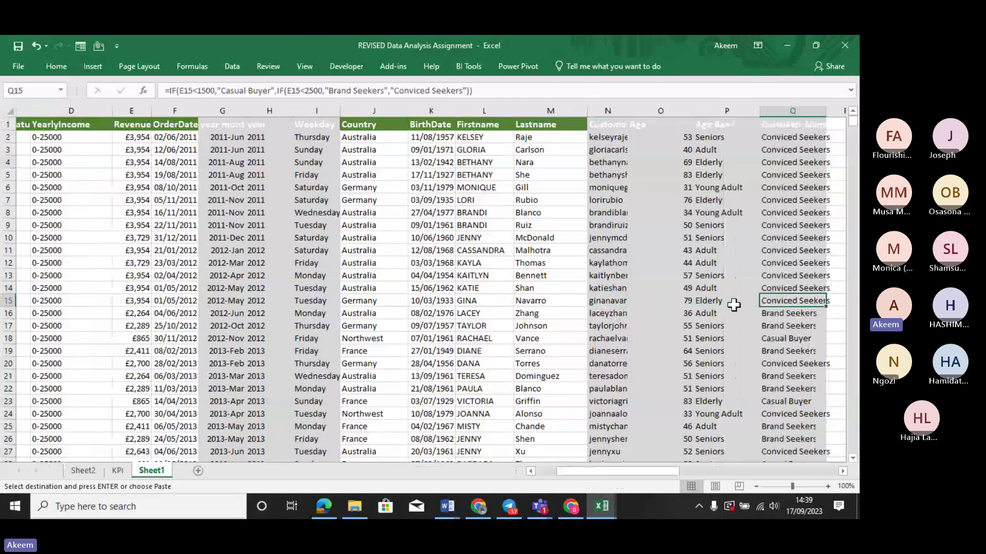
{"action": "key", "text": "Right"}
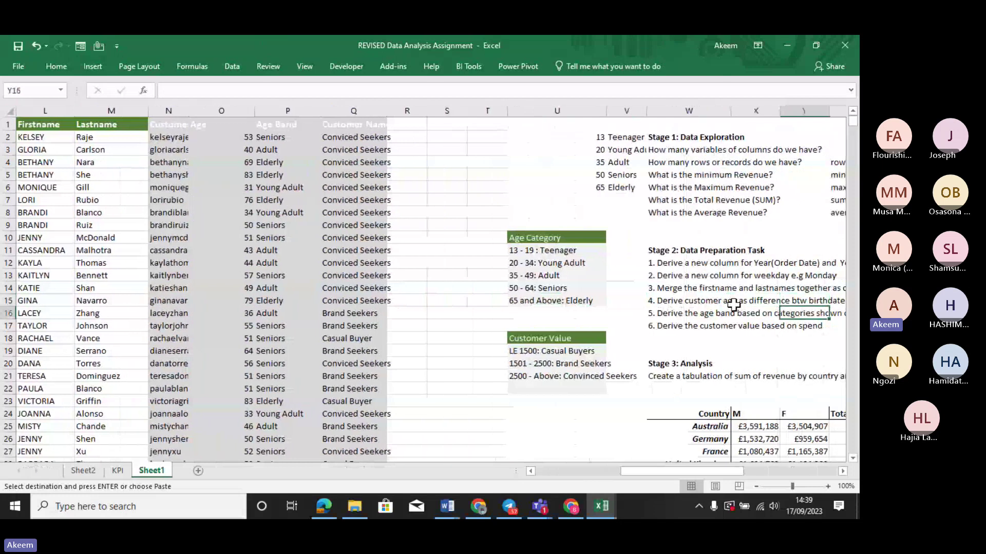
{"action": "key", "text": "Down"}
{"action": "key", "text": "Down"}
{"action": "key", "text": "Down"}
{"action": "key", "text": "Down"}
{"action": "key", "text": "Down"}
{"action": "key", "text": "Down"}
{"action": "key", "text": "Down"}
{"action": "key", "text": "Down"}
{"action": "key", "text": "Down"}
{"action": "key", "text": "Down"}
{"action": "key", "text": "Down"}
{"action": "key", "text": "Down"}
{"action": "key", "text": "Down"}
{"action": "key", "text": "Down"}
{"action": "key", "text": "Down"}
{"action": "key", "text": "Down"}
{"action": "key", "text": "Down"}
{"action": "key", "text": "Down"}
{"action": "key", "text": "Down"}
{"action": "key", "text": "Down"}
{"action": "key", "text": "Down"}
{"action": "key", "text": "Down"}
{"action": "key", "text": "Down"}
{"action": "key", "text": "Down"}
{"action": "key", "text": "Down"}
{"action": "key", "text": "Down"}
{"action": "key", "text": "Down"}
{"action": "key", "text": "Down"}
{"action": "key", "text": "Down"}
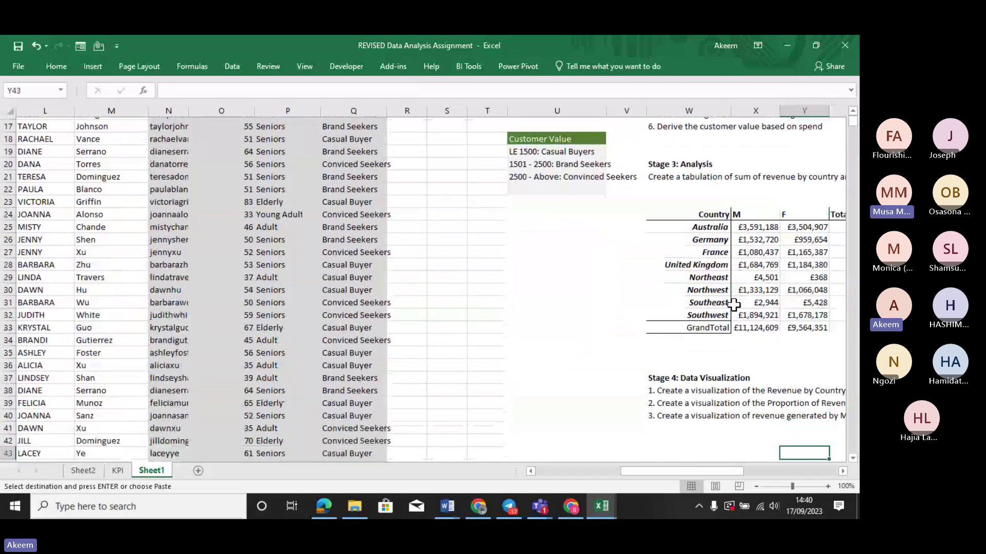
{"action": "key", "text": "Right"}
{"action": "key", "text": "Right"}
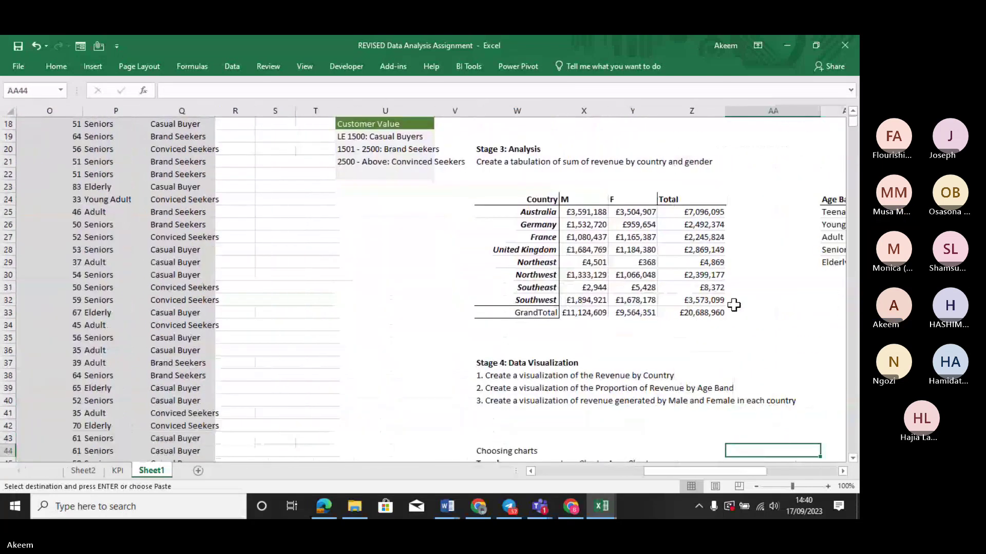
{"action": "key", "text": "Down"}
{"action": "key", "text": "Down"}
{"action": "key", "text": "Down"}
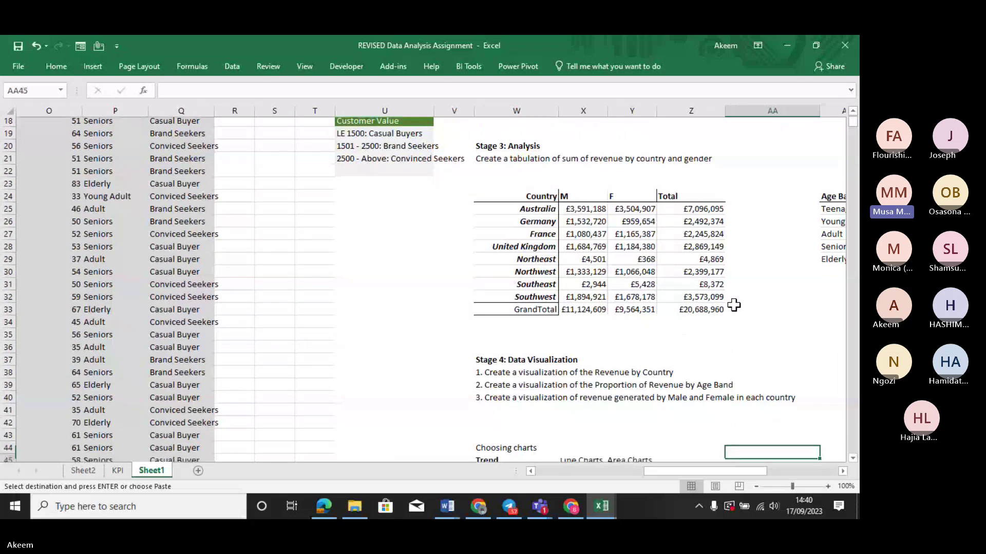
{"action": "key", "text": "Down"}
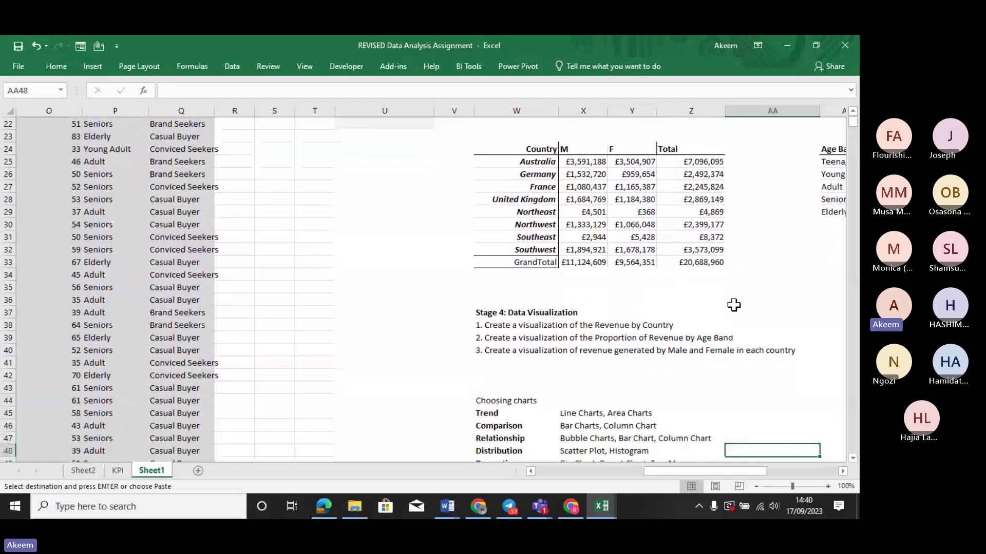
{"action": "left_click", "coordinate": [117, 470]}
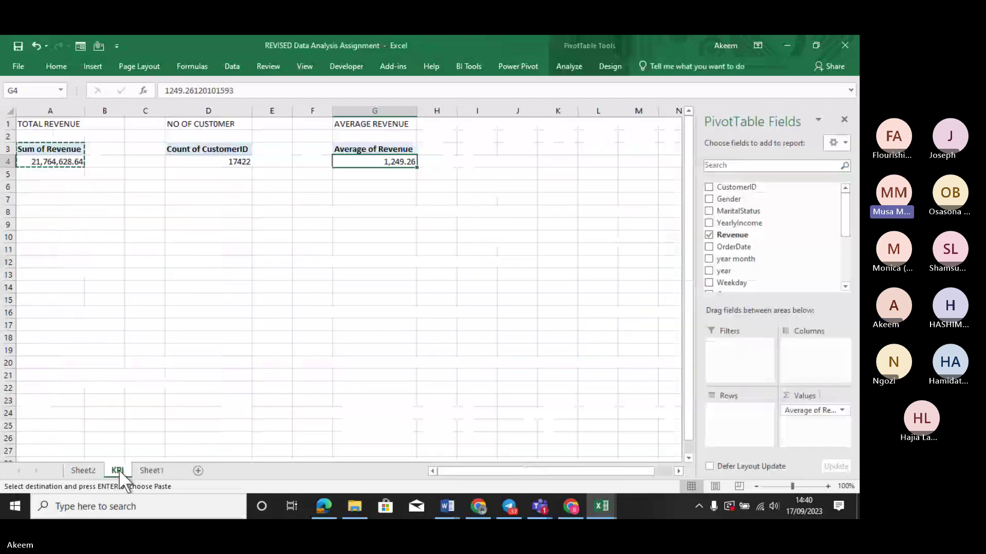
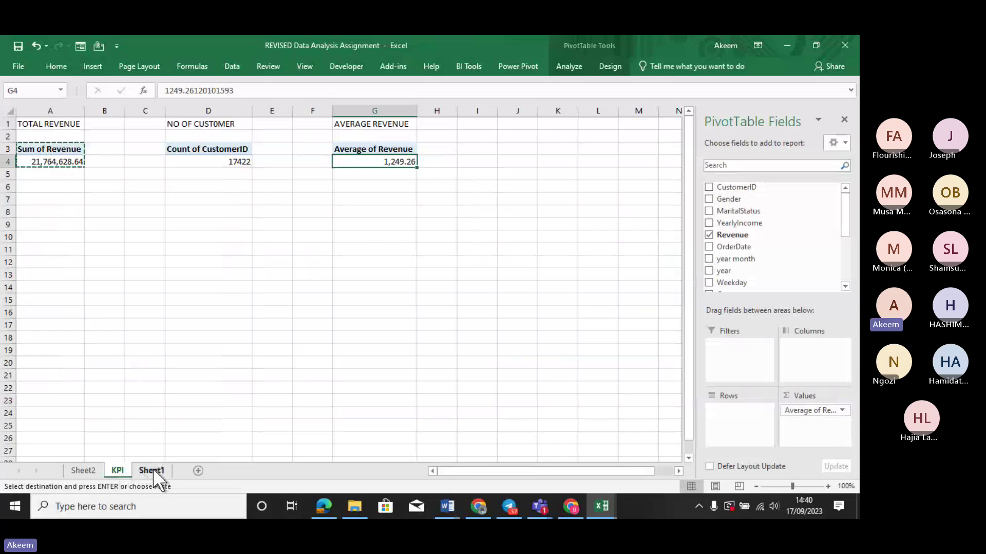
{"action": "left_click", "coordinate": [153, 469]}
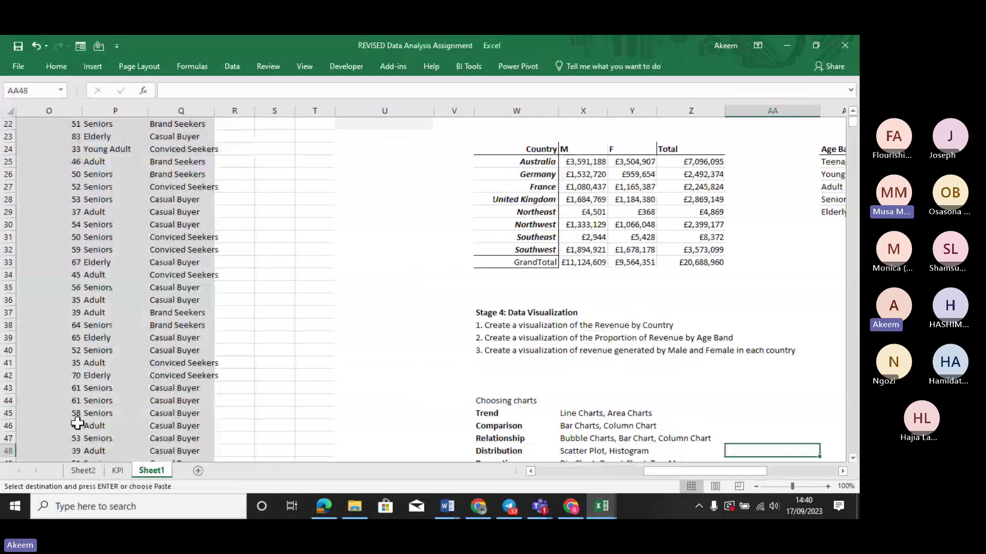
{"action": "left_click", "coordinate": [112, 469]}
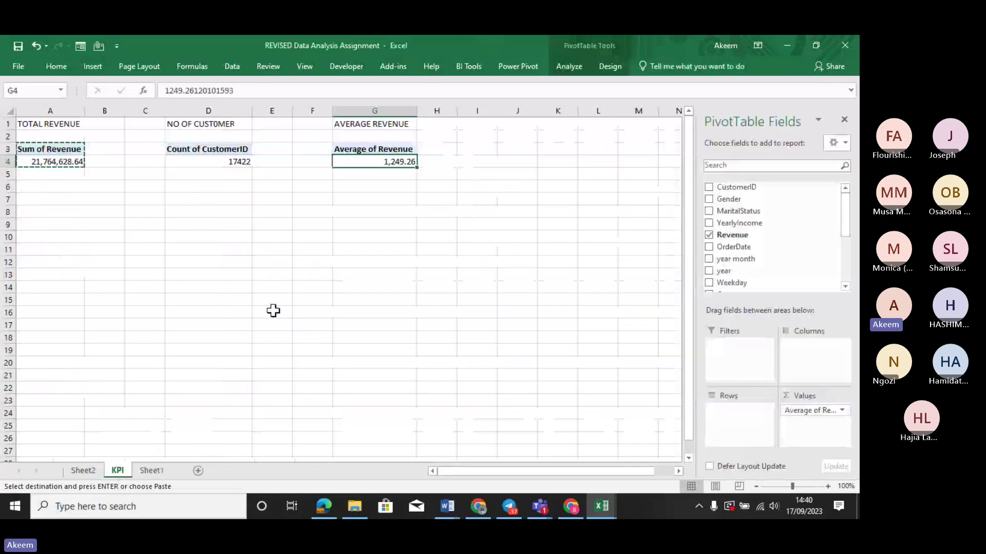
Drill into the Married revenue total in Sheet2's PivotTable to extract its underlying records onto a new sheet.
{"action": "left_click", "coordinate": [88, 472]}
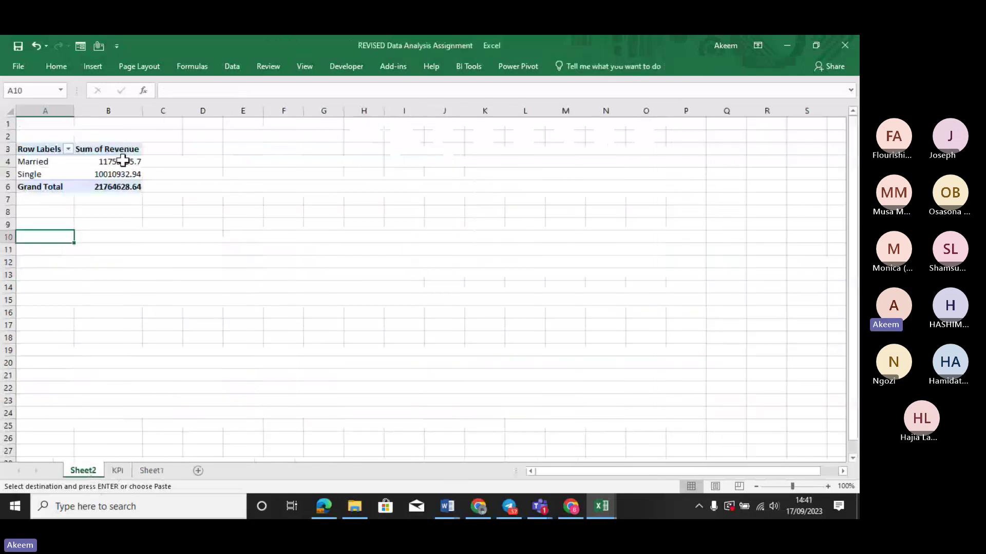
{"action": "mouse_move", "coordinate": [123, 161]}
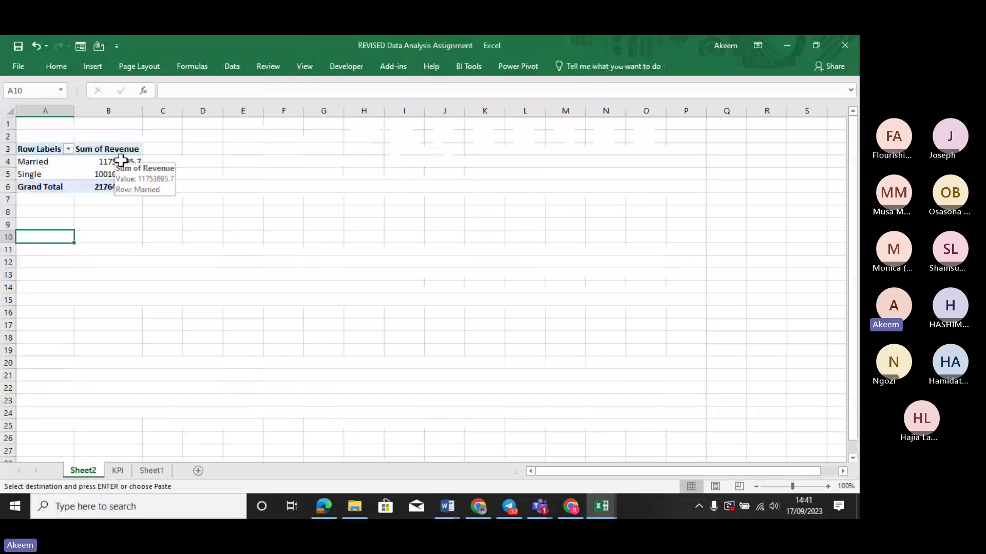
{"action": "left_click", "coordinate": [122, 162]}
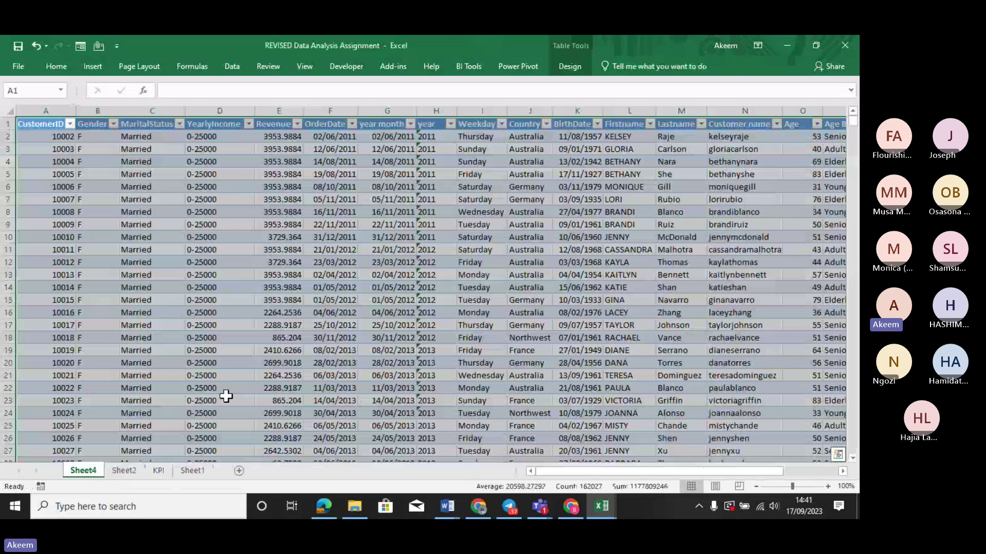
Examine the MaritalStatus column down the extracted customer records on Sheet4.
{"action": "left_click", "coordinate": [150, 176]}
{"action": "key", "text": "Down"}
{"action": "key", "text": "Down"}
{"action": "key", "text": "Down"}
{"action": "key", "text": "Down"}
{"action": "key", "text": "Down"}
{"action": "key", "text": "Down"}
{"action": "key", "text": "Down"}
{"action": "key", "text": "Down"}
{"action": "key", "text": "Down"}
{"action": "key", "text": "Down"}
{"action": "key", "text": "Down"}
{"action": "key", "text": "Down"}
{"action": "key", "text": "Down"}
{"action": "key", "text": "Down"}
{"action": "key", "text": "Down"}
{"action": "key", "text": "Down"}
{"action": "key", "text": "Down"}
{"action": "key", "text": "Down"}
{"action": "key", "text": "Down"}
{"action": "key", "text": "Down"}
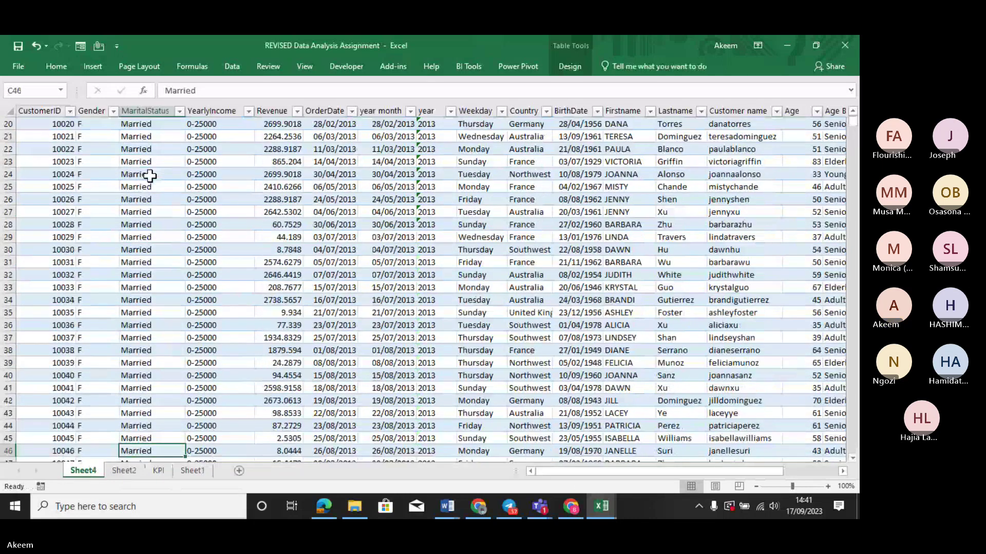
{"action": "key", "text": "Down"}
{"action": "key", "text": "Down"}
{"action": "key", "text": "Down"}
{"action": "key", "text": "Down"}
{"action": "key", "text": "Down"}
{"action": "key", "text": "Down"}
{"action": "key", "text": "Down"}
{"action": "key", "text": "Down"}
{"action": "key", "text": "Down"}
{"action": "key", "text": "Down"}
{"action": "key", "text": "Down"}
{"action": "key", "text": "Down"}
{"action": "key", "text": "Down"}
{"action": "key", "text": "Down"}
{"action": "key", "text": "Down"}
{"action": "key", "text": "Down"}
{"action": "key", "text": "Down"}
{"action": "key", "text": "Down"}
{"action": "key", "text": "Down"}
{"action": "key", "text": "Down"}
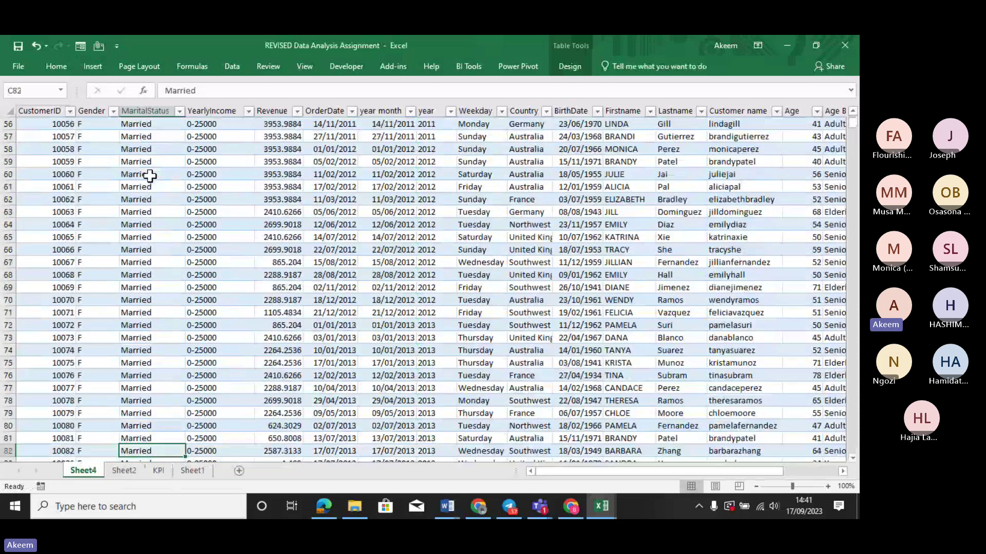
{"action": "key", "text": "Down"}
{"action": "key", "text": "Down"}
{"action": "key", "text": "Down"}
{"action": "key", "text": "Down"}
{"action": "key", "text": "Down"}
{"action": "key", "text": "Down"}
{"action": "key", "text": "Down"}
{"action": "key", "text": "Down"}
{"action": "key", "text": "Down"}
{"action": "key", "text": "Down"}
{"action": "key", "text": "Down"}
{"action": "key", "text": "Down"}
{"action": "key", "text": "Down"}
{"action": "key", "text": "Down"}
{"action": "key", "text": "Down"}
{"action": "key", "text": "Down"}
{"action": "key", "text": "Down"}
{"action": "key", "text": "Down"}
{"action": "key", "text": "Down"}
{"action": "key", "text": "Down"}
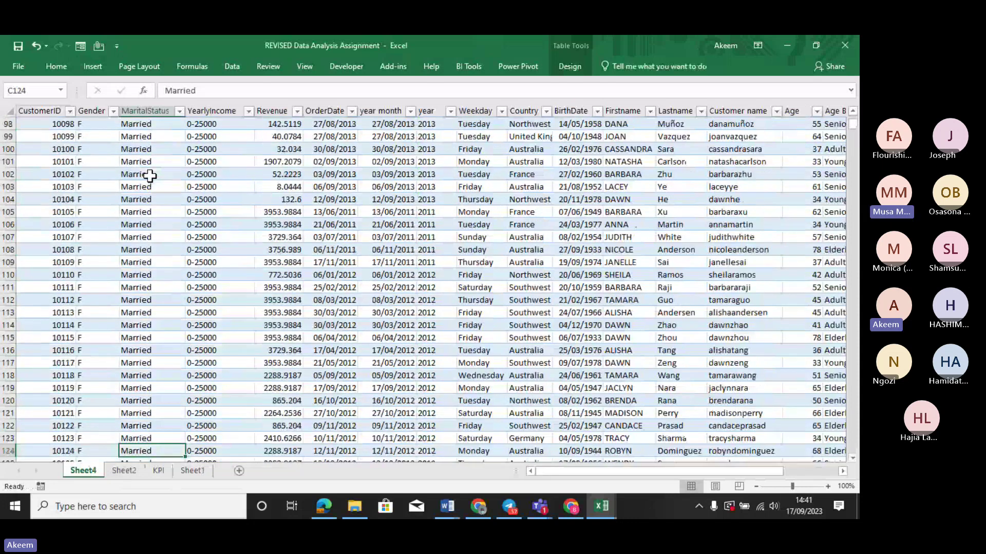
{"action": "key", "text": "Down"}
{"action": "key", "text": "Down"}
{"action": "key", "text": "Down"}
{"action": "key", "text": "Down"}
{"action": "key", "text": "Down"}
{"action": "key", "text": "Down"}
{"action": "key", "text": "Down"}
{"action": "key", "text": "Down"}
{"action": "key", "text": "Down"}
{"action": "key", "text": "Down"}
{"action": "key", "text": "Down"}
{"action": "key", "text": "Down"}
{"action": "key", "text": "Down"}
{"action": "key", "text": "Down"}
{"action": "key", "text": "Down"}
{"action": "key", "text": "Down"}
{"action": "key", "text": "Down"}
{"action": "key", "text": "Down"}
{"action": "key", "text": "Down"}
{"action": "key", "text": "Down"}
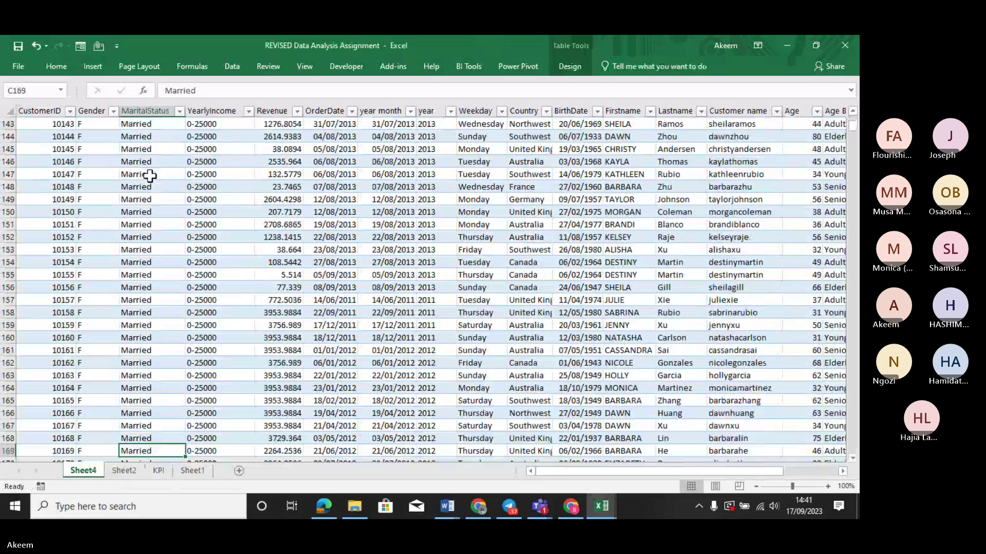
{"action": "key", "text": "Down"}
{"action": "key", "text": "Down"}
{"action": "key", "text": "Down"}
{"action": "key", "text": "Down"}
{"action": "key", "text": "Down"}
{"action": "key", "text": "Down"}
{"action": "key", "text": "Down"}
{"action": "key", "text": "Down"}
{"action": "key", "text": "Down"}
{"action": "key", "text": "Down"}
{"action": "key", "text": "Down"}
{"action": "key", "text": "Down"}
{"action": "key", "text": "Down"}
{"action": "key", "text": "Down"}
{"action": "key", "text": "Down"}
{"action": "key", "text": "Down"}
{"action": "key", "text": "Down"}
{"action": "key", "text": "Down"}
{"action": "key", "text": "Down"}
{"action": "key", "text": "Down"}
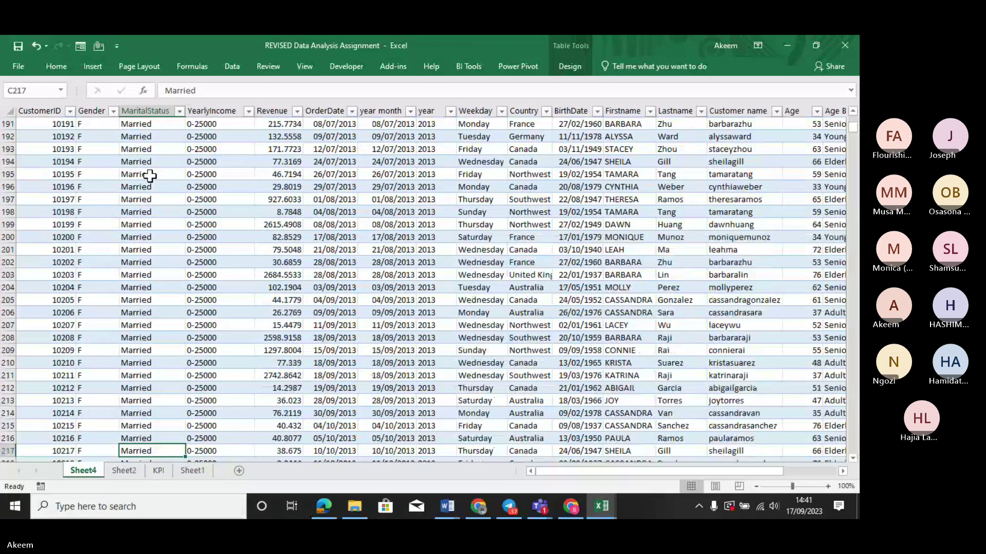
{"action": "key", "text": "Down"}
{"action": "key", "text": "Down"}
{"action": "key", "text": "Down"}
{"action": "key", "text": "Down"}
{"action": "key", "text": "Down"}
{"action": "key", "text": "Down"}
{"action": "key", "text": "Down"}
{"action": "key", "text": "Down"}
{"action": "key", "text": "Down"}
{"action": "key", "text": "Down"}
{"action": "key", "text": "Down"}
{"action": "key", "text": "Down"}
{"action": "key", "text": "Down"}
{"action": "key", "text": "Down"}
{"action": "key", "text": "Down"}
{"action": "key", "text": "Down"}
{"action": "key", "text": "Down"}
{"action": "key", "text": "Down"}
{"action": "key", "text": "Down"}
{"action": "key", "text": "Down"}
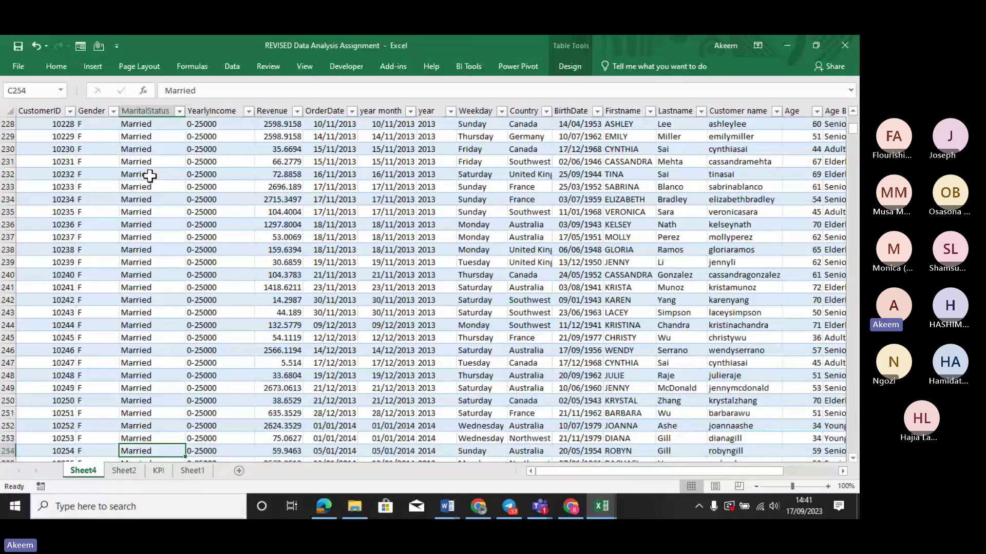
{"action": "key", "text": "Down"}
{"action": "key", "text": "Down"}
{"action": "key", "text": "Down"}
{"action": "key", "text": "Down"}
{"action": "key", "text": "Down"}
{"action": "key", "text": "Down"}
{"action": "key", "text": "Down"}
{"action": "key", "text": "Down"}
{"action": "key", "text": "Down"}
{"action": "key", "text": "Down"}
{"action": "key", "text": "Down"}
{"action": "key", "text": "Down"}
{"action": "key", "text": "Down"}
{"action": "key", "text": "Down"}
{"action": "key", "text": "Down"}
{"action": "key", "text": "Down"}
{"action": "key", "text": "Down"}
{"action": "key", "text": "Down"}
{"action": "key", "text": "Down"}
{"action": "key", "text": "Down"}
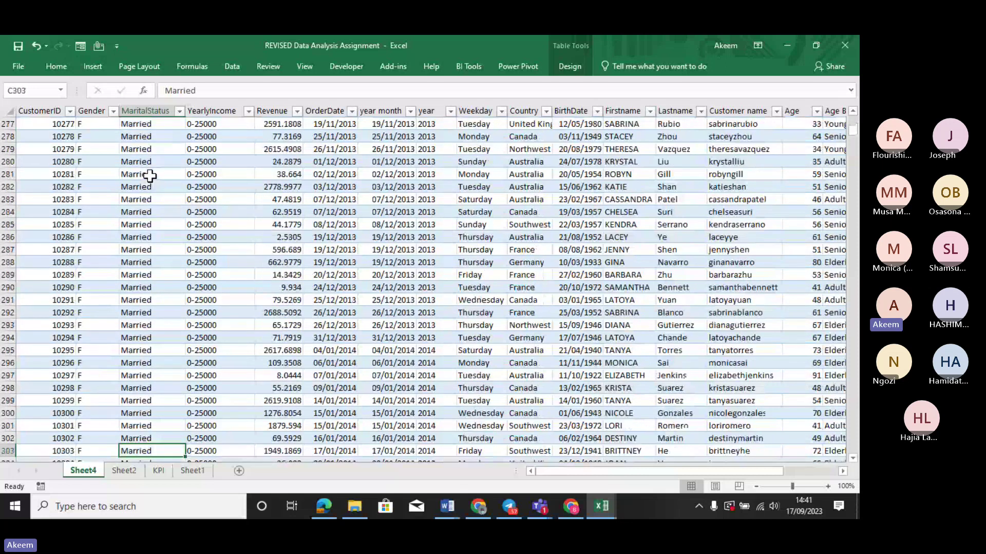
Continue checking the MaritalStatus values further down the extracted Married customer records on Sheet4.
{"action": "key", "text": "Down"}
{"action": "key", "text": "Down"}
{"action": "key", "text": "Down"}
{"action": "key", "text": "Down"}
{"action": "key", "text": "Down"}
{"action": "key", "text": "Down"}
{"action": "key", "text": "Down"}
{"action": "key", "text": "Down"}
{"action": "key", "text": "Down"}
{"action": "key", "text": "Down"}
{"action": "key", "text": "Down"}
{"action": "key", "text": "Down"}
{"action": "key", "text": "Down"}
{"action": "key", "text": "Down"}
{"action": "key", "text": "Down"}
{"action": "key", "text": "Down"}
{"action": "key", "text": "Down"}
{"action": "key", "text": "Down"}
{"action": "key", "text": "Down"}
{"action": "key", "text": "Down"}
{"action": "key", "text": "Down"}
{"action": "key", "text": "Down"}
{"action": "key", "text": "Down"}
{"action": "key", "text": "Down"}
{"action": "key", "text": "Down"}
{"action": "key", "text": "Down"}
{"action": "key", "text": "Down"}
{"action": "key", "text": "Down"}
{"action": "key", "text": "Down"}
{"action": "key", "text": "Down"}
{"action": "key", "text": "Down"}
{"action": "key", "text": "Down"}
{"action": "key", "text": "Down"}
{"action": "key", "text": "Down"}
{"action": "key", "text": "Down"}
{"action": "key", "text": "Down"}
{"action": "key", "text": "Down"}
{"action": "key", "text": "Down"}
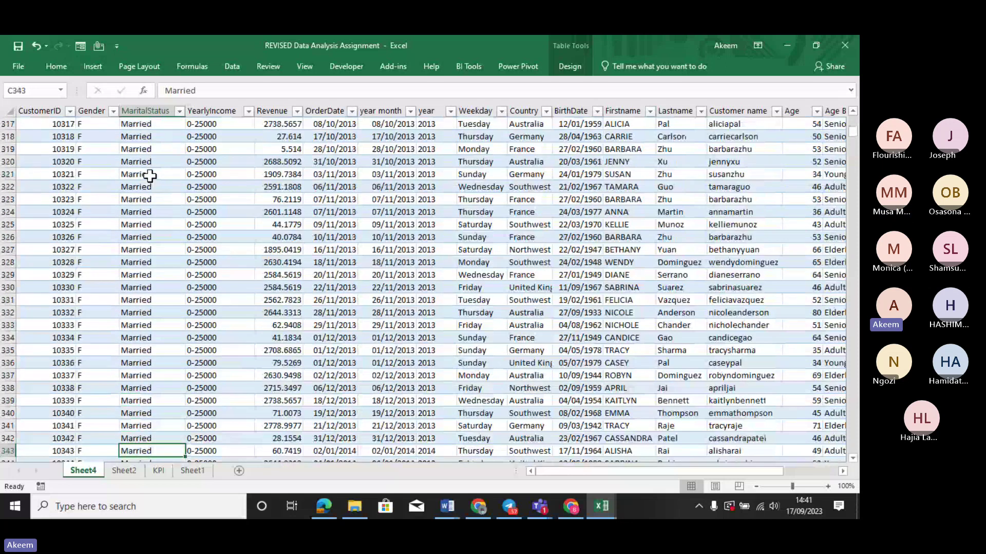
{"action": "key", "text": "Down"}
{"action": "key", "text": "Down"}
{"action": "key", "text": "Down"}
{"action": "key", "text": "Down"}
{"action": "key", "text": "Down"}
{"action": "key", "text": "Down"}
{"action": "key", "text": "Down"}
{"action": "key", "text": "Down"}
{"action": "key", "text": "Down"}
{"action": "key", "text": "Down"}
{"action": "key", "text": "Down"}
{"action": "key", "text": "Down"}
{"action": "key", "text": "Down"}
{"action": "key", "text": "Down"}
{"action": "key", "text": "Down"}
{"action": "key", "text": "Down"}
{"action": "key", "text": "Down"}
{"action": "key", "text": "Down"}
{"action": "key", "text": "Down"}
{"action": "key", "text": "Down"}
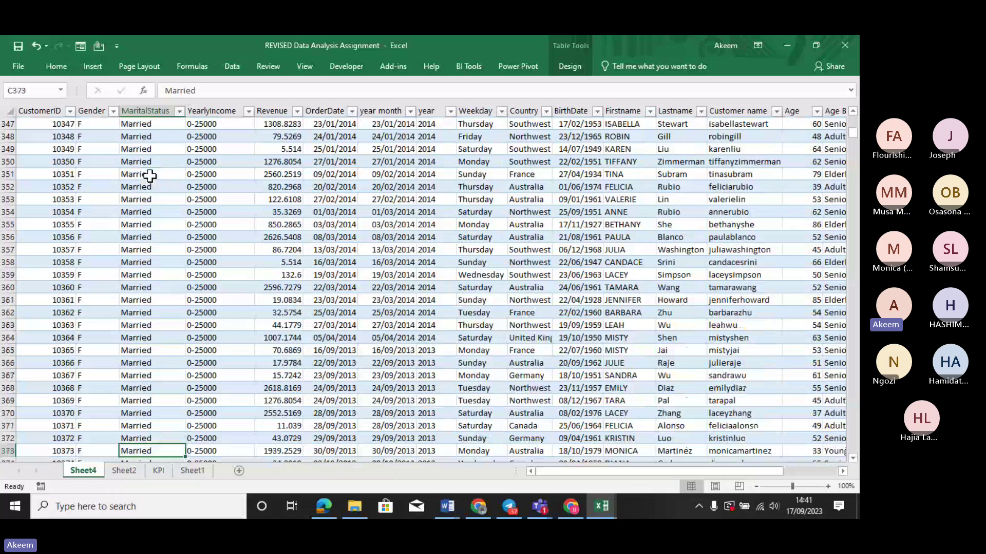
{"action": "key", "text": "Down"}
{"action": "key", "text": "Down"}
{"action": "key", "text": "Down"}
{"action": "key", "text": "Down"}
{"action": "key", "text": "Down"}
{"action": "key", "text": "Down"}
{"action": "key", "text": "Down"}
{"action": "key", "text": "Down"}
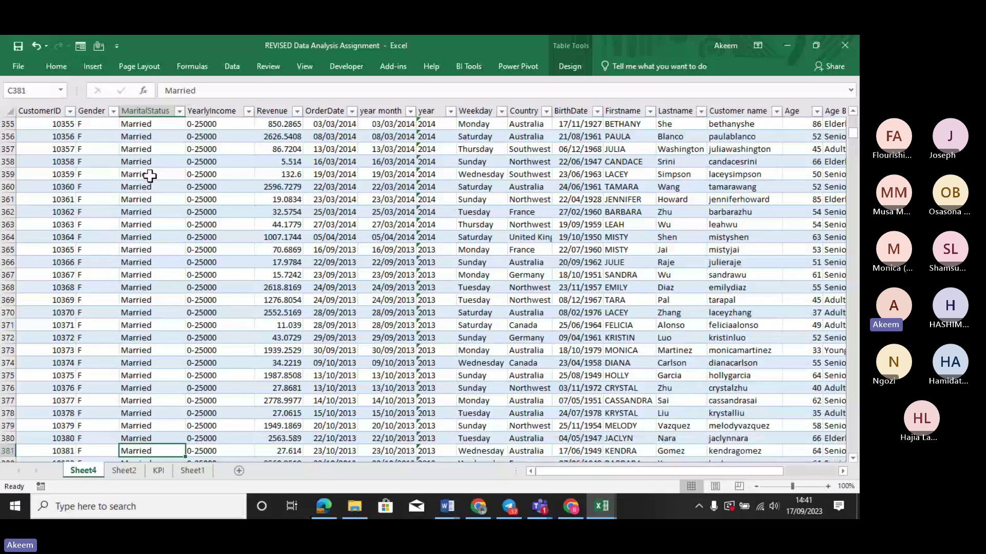
{"action": "key", "text": "Down"}
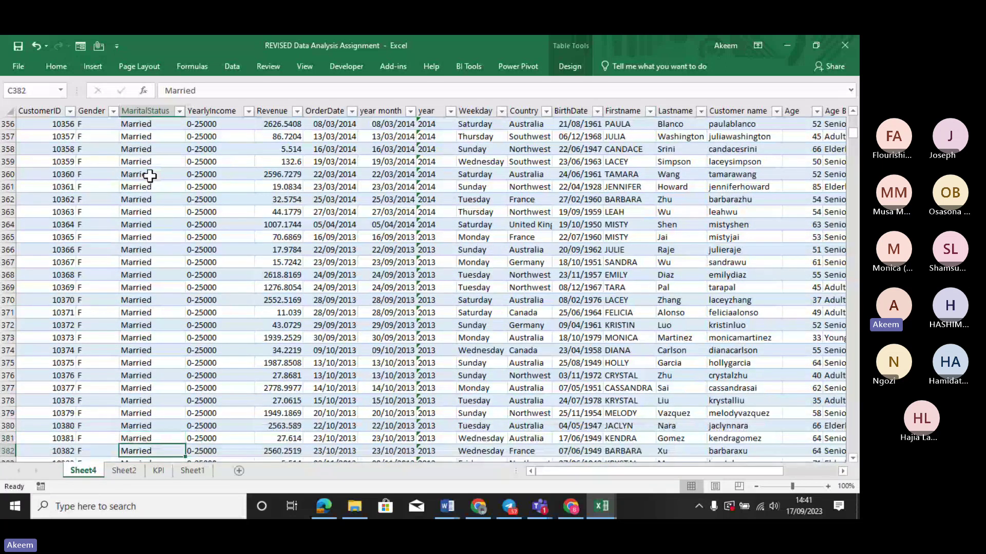
{"action": "key", "text": "Down"}
{"action": "key", "text": "Down"}
{"action": "key", "text": "Down"}
{"action": "key", "text": "Down"}
{"action": "key", "text": "Down"}
{"action": "key", "text": "Down"}
{"action": "key", "text": "Down"}
{"action": "key", "text": "Down"}
{"action": "key", "text": "Down"}
{"action": "key", "text": "Down"}
{"action": "key", "text": "Down"}
{"action": "key", "text": "Down"}
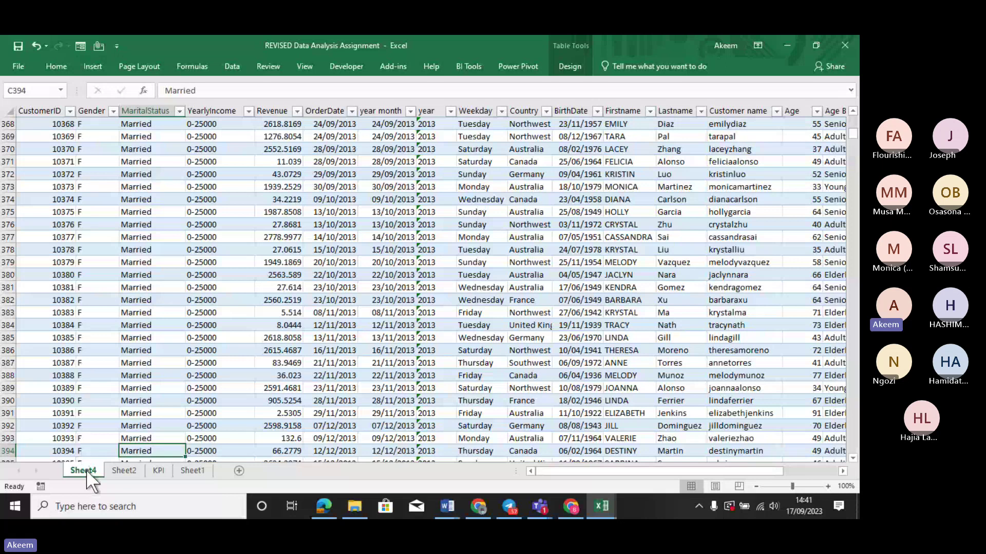
Drill into the Single revenue total in Sheet2's PivotTable to extract its underlying records onto a new sheet.
{"action": "left_click", "coordinate": [126, 467]}
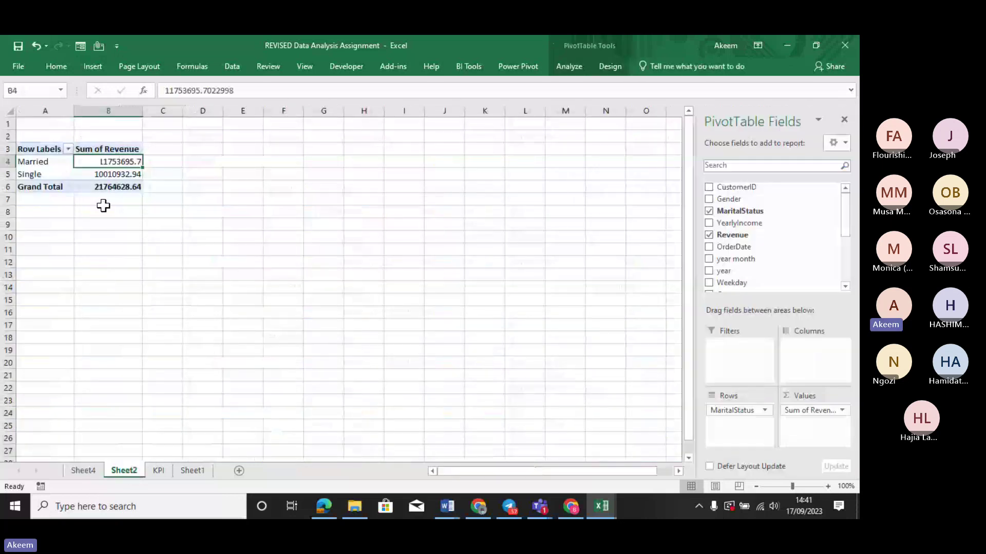
{"action": "double_click", "coordinate": [111, 175]}
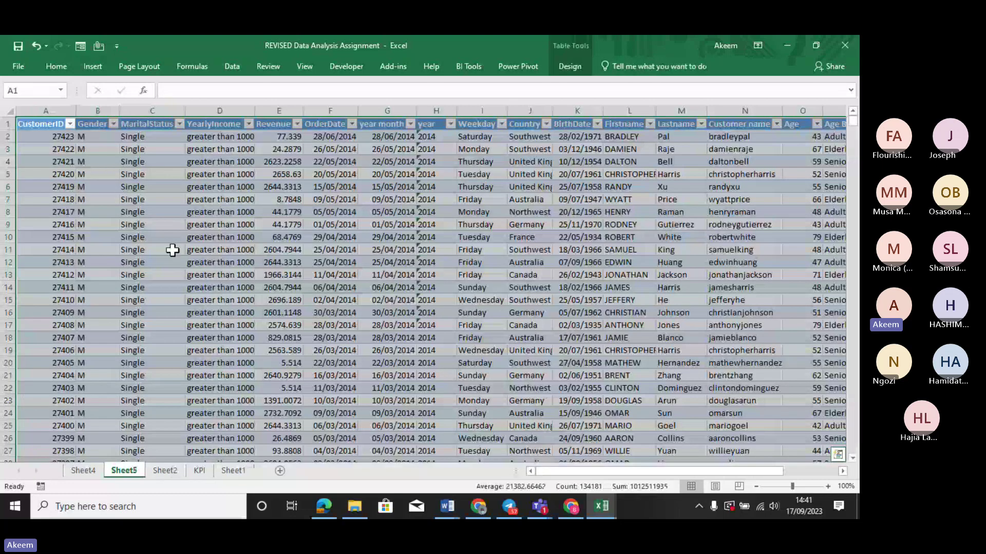
Examine the MaritalStatus column down the extracted Single customer records on Sheet5.
{"action": "left_click", "coordinate": [173, 250]}
{"action": "key", "text": "Down"}
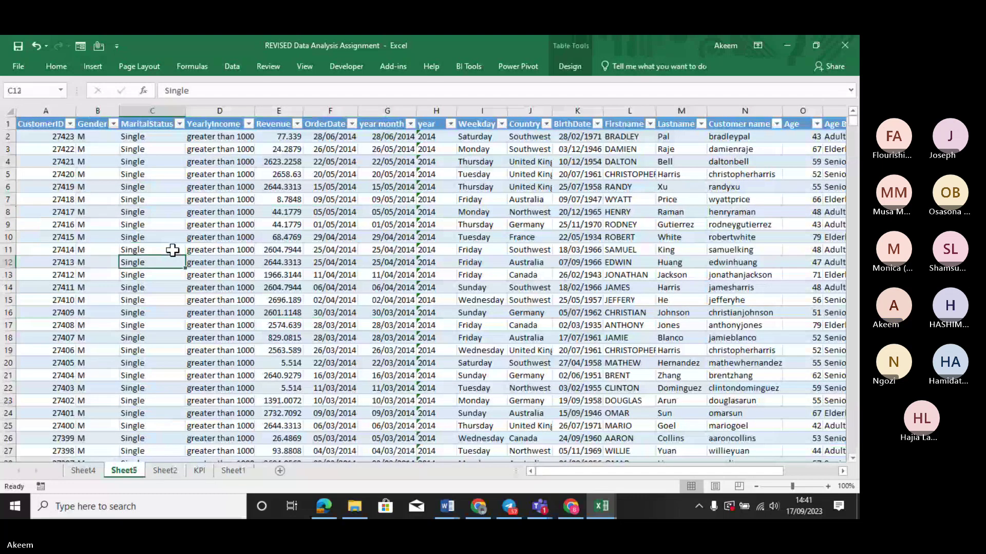
{"action": "key", "text": "Down"}
{"action": "key", "text": "Down"}
{"action": "key", "text": "Down"}
{"action": "key", "text": "Down"}
{"action": "key", "text": "Down"}
{"action": "key", "text": "Down"}
{"action": "key", "text": "Down"}
{"action": "key", "text": "Down"}
{"action": "key", "text": "Down"}
{"action": "key", "text": "Down"}
{"action": "key", "text": "Down"}
{"action": "key", "text": "Down"}
{"action": "key", "text": "Down"}
{"action": "key", "text": "Down"}
{"action": "key", "text": "Down"}
{"action": "key", "text": "Down"}
{"action": "key", "text": "Down"}
{"action": "key", "text": "Down"}
{"action": "key", "text": "Down"}
{"action": "key", "text": "Down"}
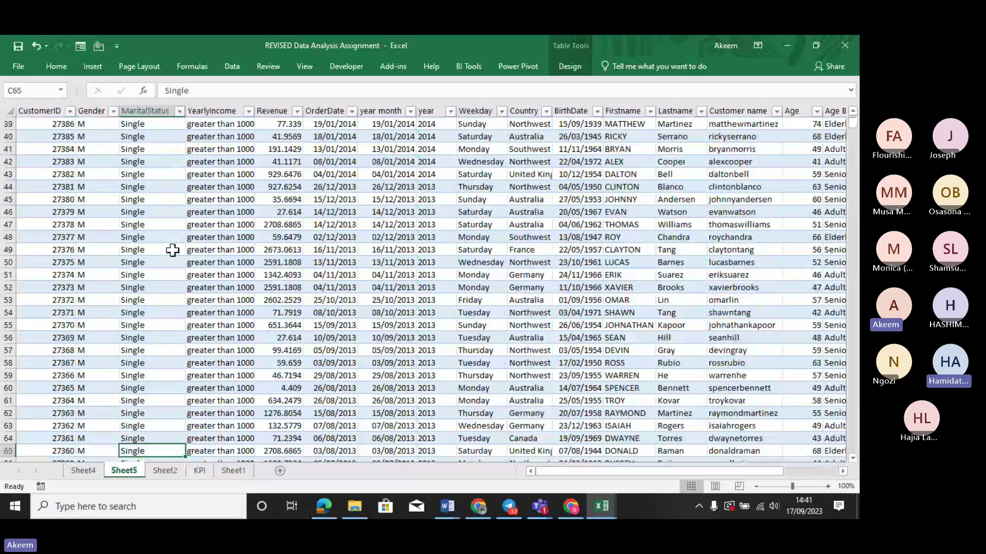
{"action": "key", "text": "Down"}
{"action": "key", "text": "Down"}
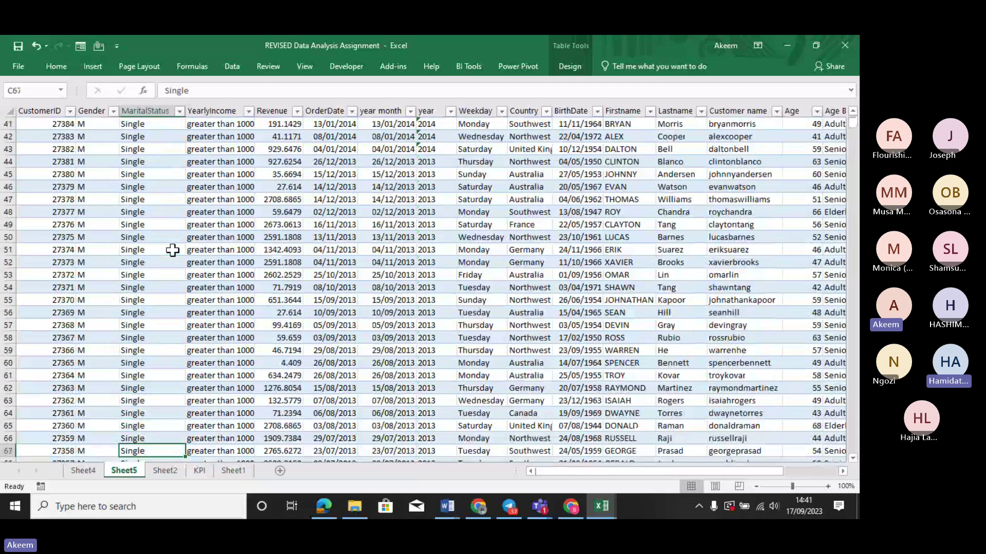
Recheck the Married and Single revenue totals on Sheet2, and permanently delete the extracted record sheets Sheet5 and Sheet4.
{"action": "left_click", "coordinate": [155, 470]}
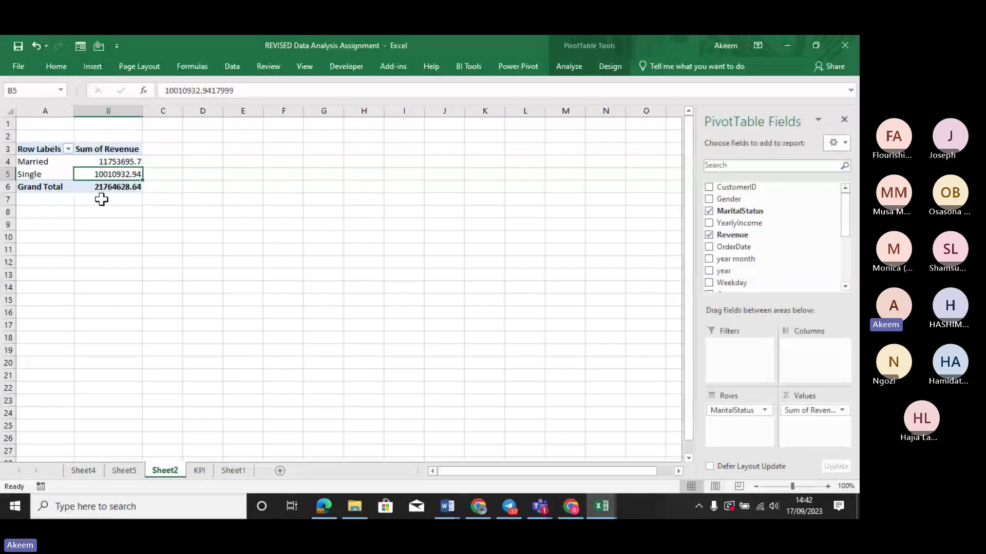
{"action": "left_click", "coordinate": [102, 163]}
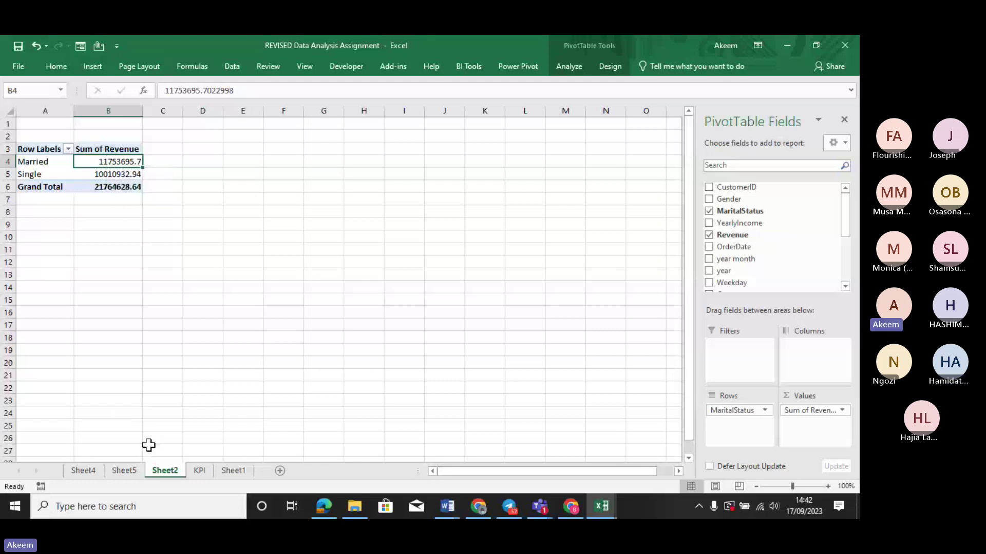
{"action": "left_click", "coordinate": [123, 471]}
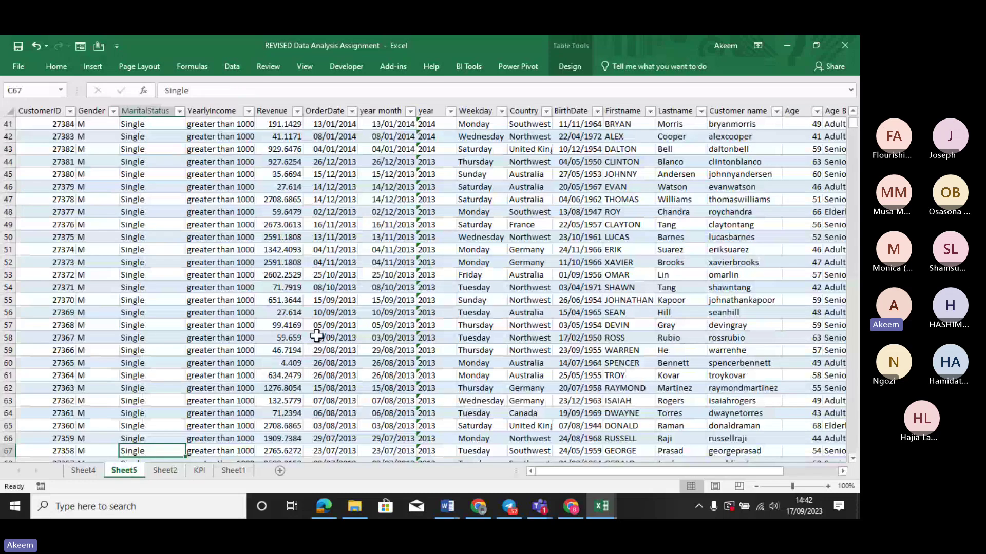
{"action": "left_click", "coordinate": [160, 471]}
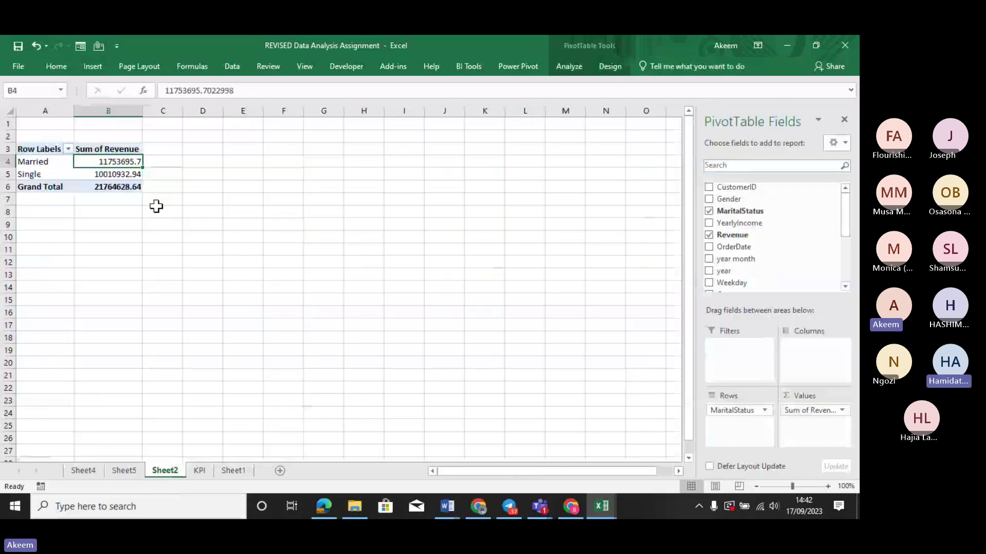
{"action": "right_click", "coordinate": [120, 468]}
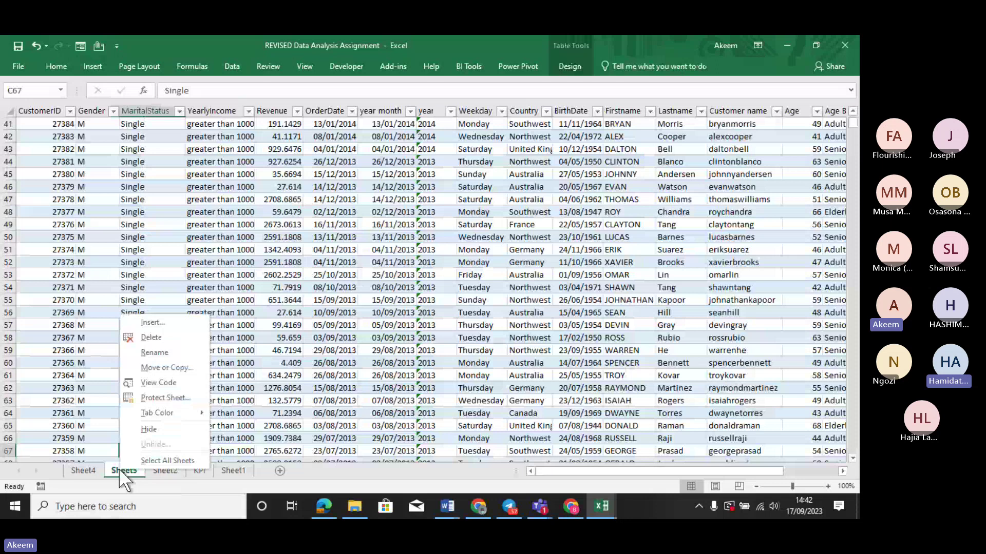
{"action": "left_click", "coordinate": [152, 336]}
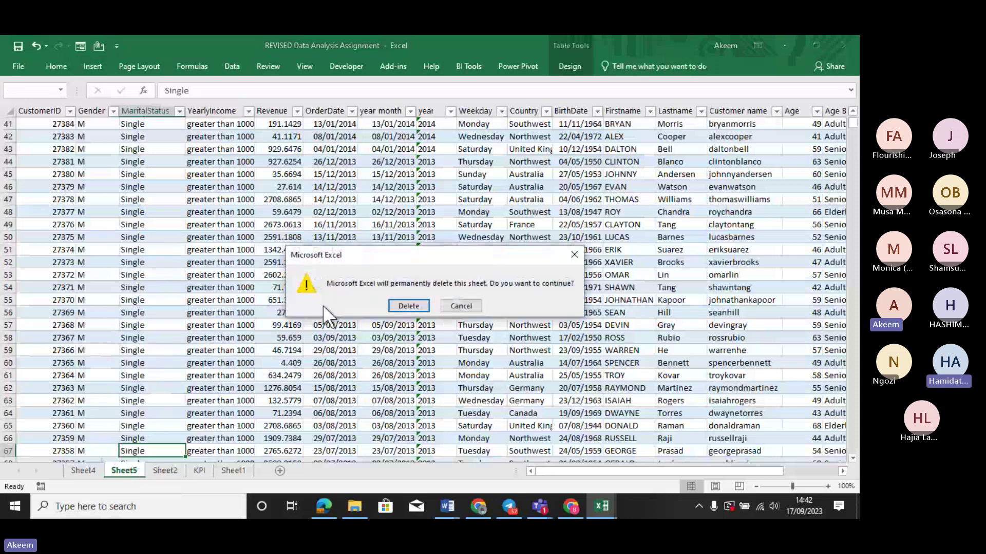
{"action": "left_click", "coordinate": [413, 305]}
{"action": "right_click", "coordinate": [78, 467]}
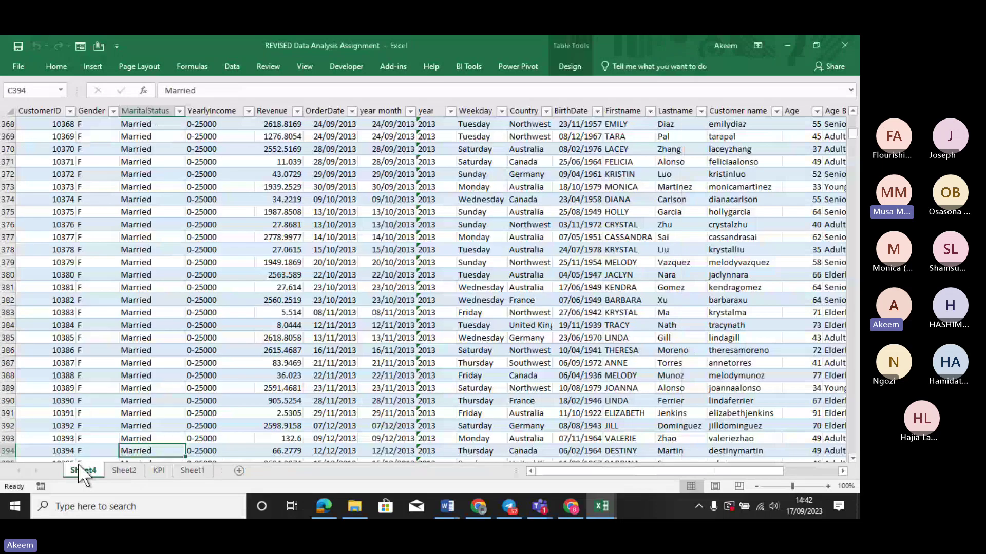
{"action": "left_click", "coordinate": [115, 334]}
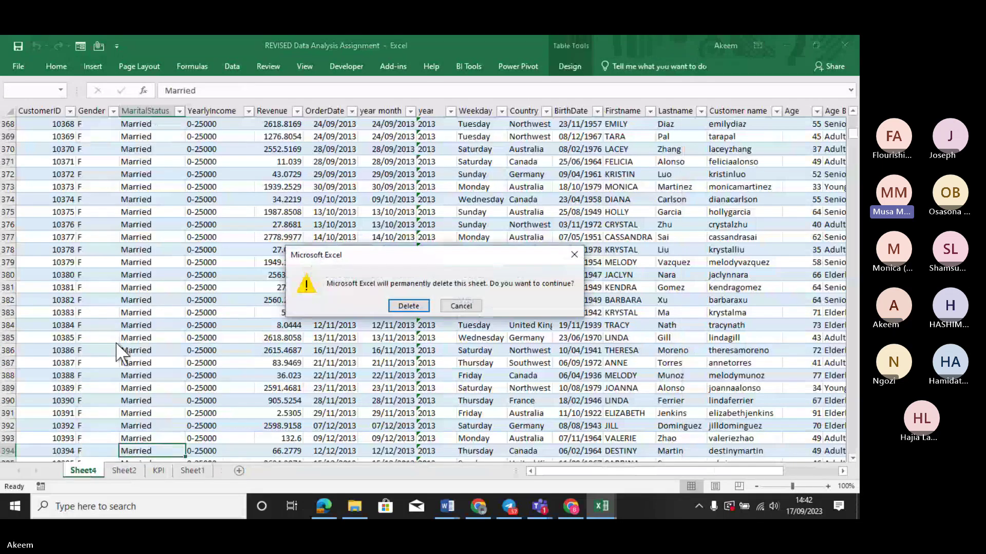
{"action": "left_click", "coordinate": [413, 304]}
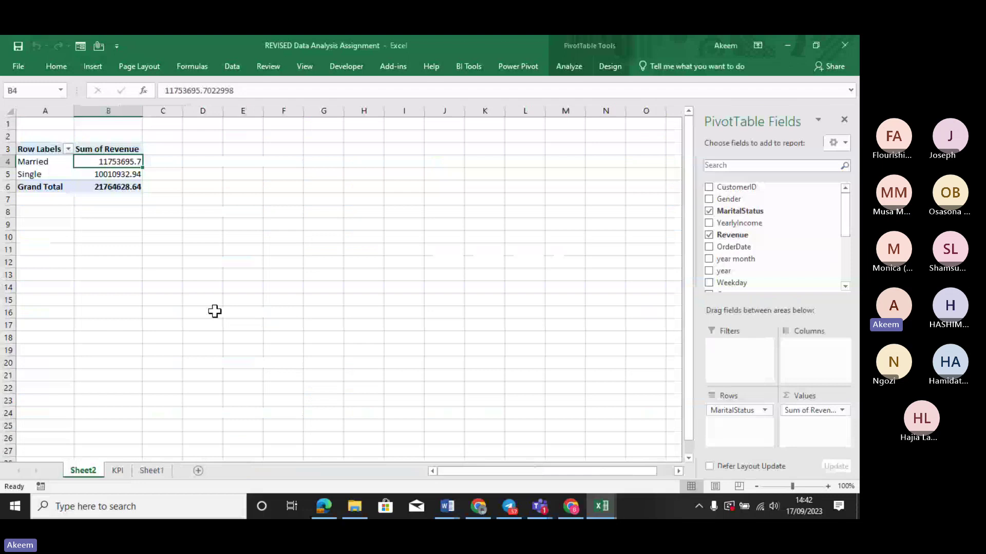
Drill into the average revenue value on the KPI sheet to extract its records, and delete the resulting Sheet6.
{"action": "left_click", "coordinate": [117, 471]}
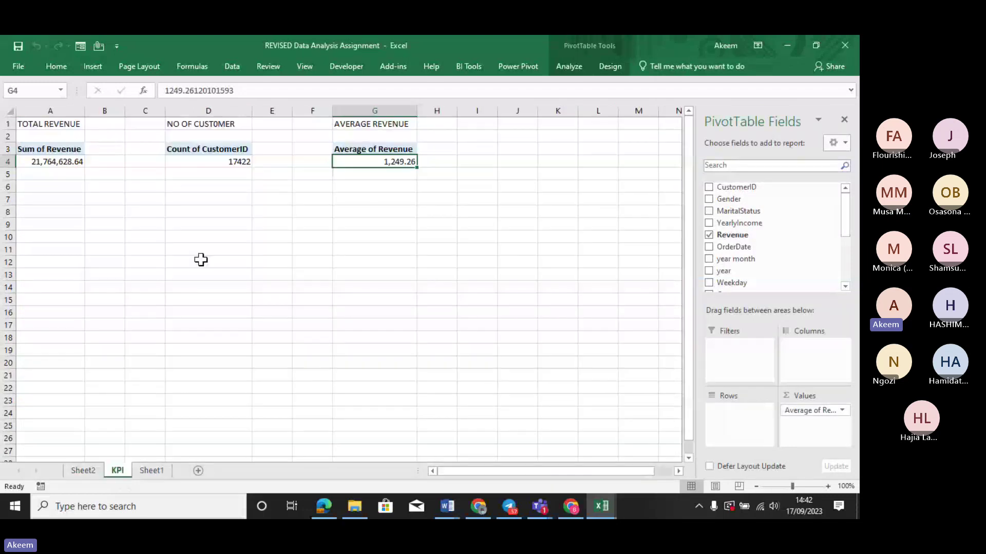
{"action": "double_click", "coordinate": [358, 161]}
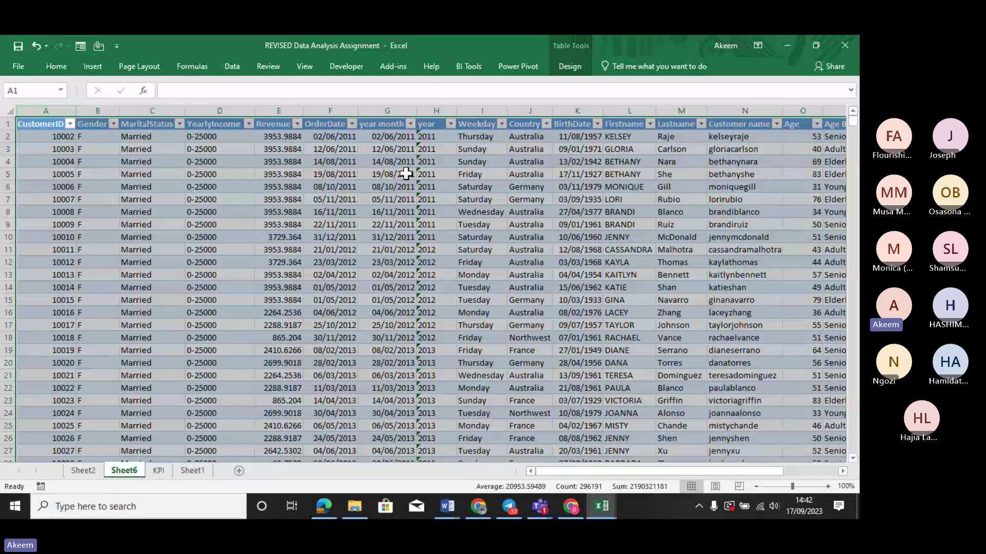
{"action": "right_click", "coordinate": [130, 467]}
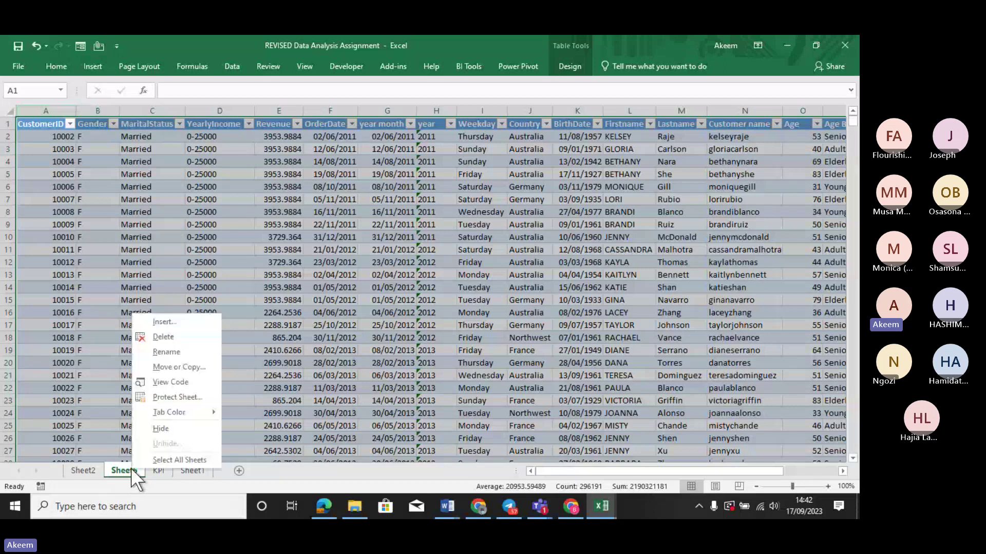
{"action": "left_click", "coordinate": [168, 338]}
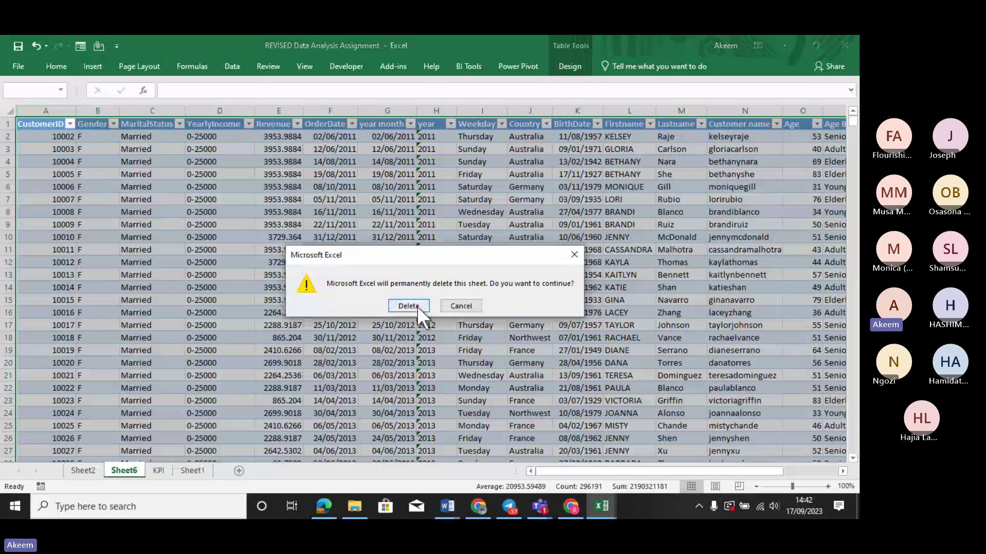
{"action": "left_click", "coordinate": [417, 306]}
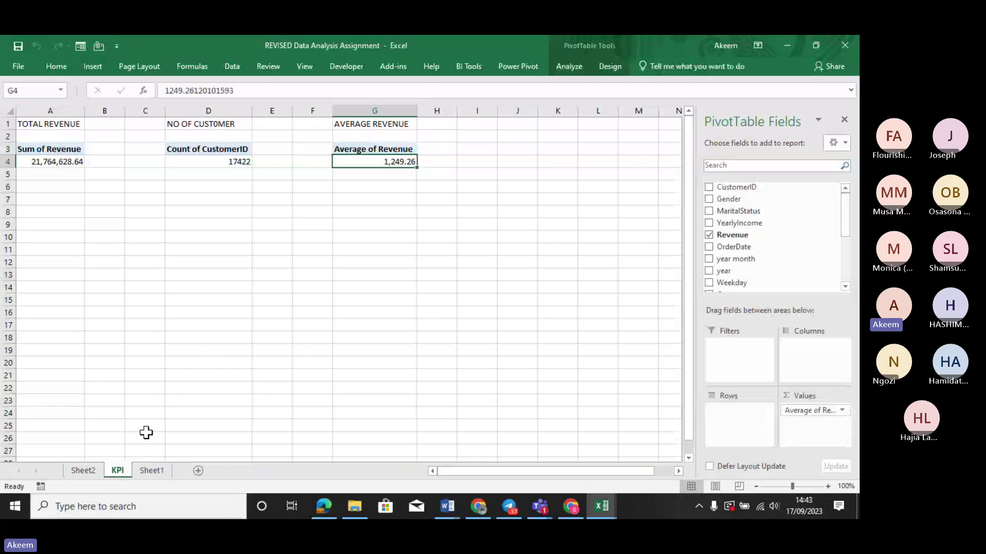
Examine the Stage 4 data visualization tasks and the country revenue table's grand total on Sheet1, rechecking the KPI sheet in between.
{"action": "left_click", "coordinate": [149, 470]}
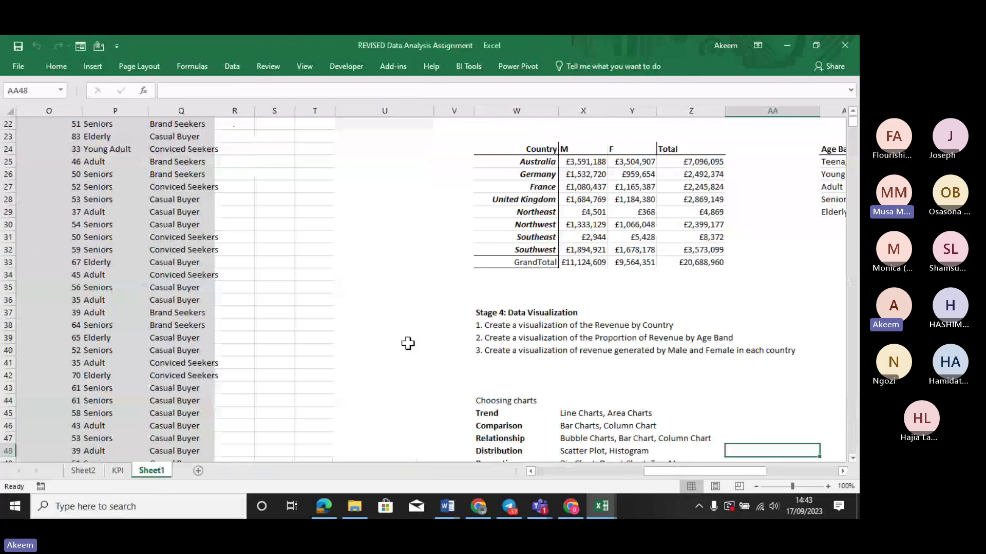
{"action": "left_click", "coordinate": [497, 323]}
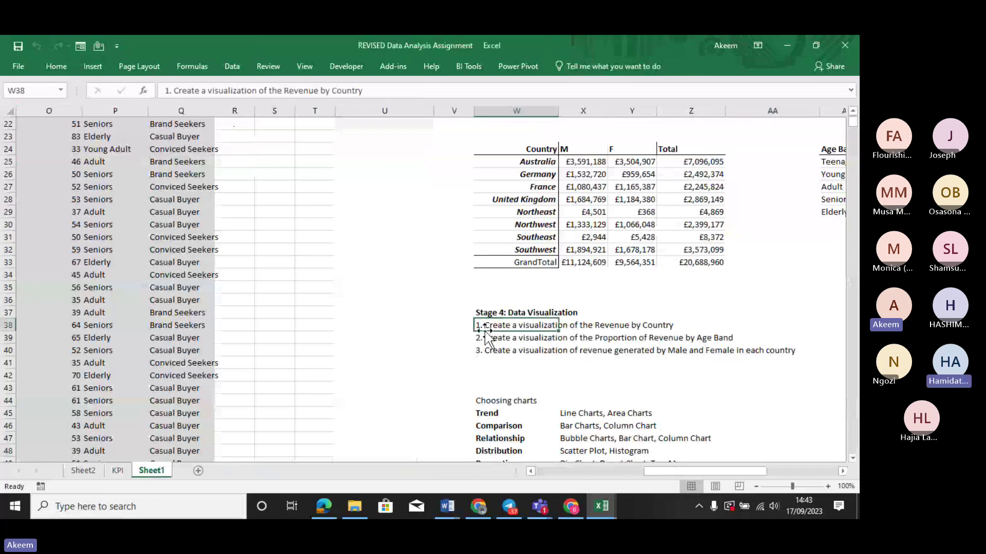
{"action": "left_click", "coordinate": [513, 312]}
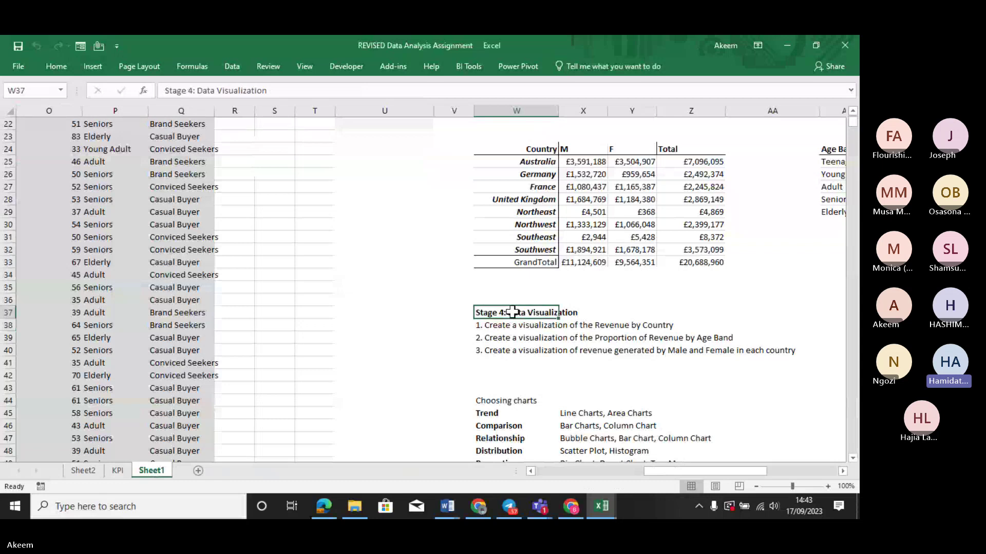
{"action": "key", "text": "Right"}
{"action": "key", "text": "Right"}
{"action": "key", "text": "Right"}
{"action": "key", "text": "Down"}
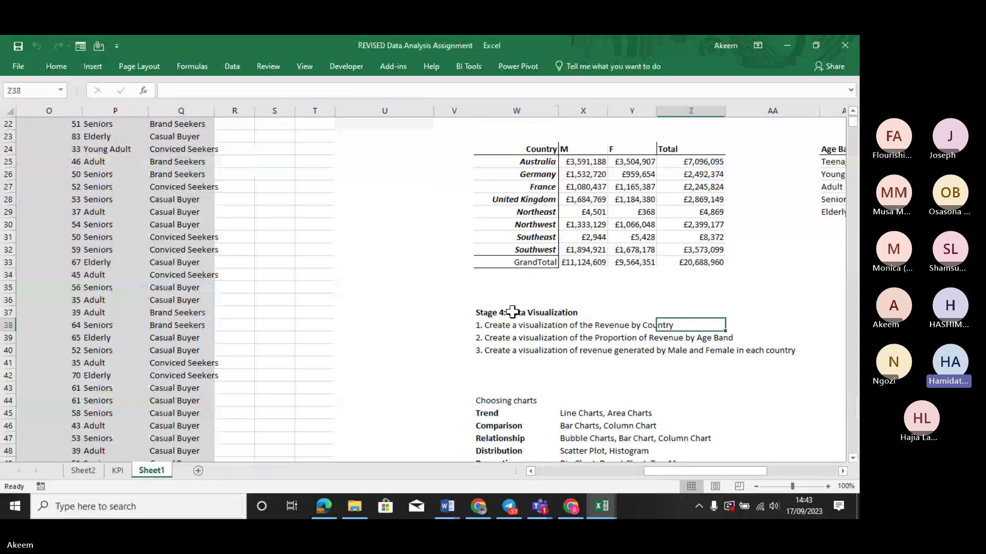
{"action": "key", "text": "Down"}
{"action": "key", "text": "Down"}
{"action": "left_click_drag", "start_coordinate": [512, 311], "coordinate": [515, 349]}
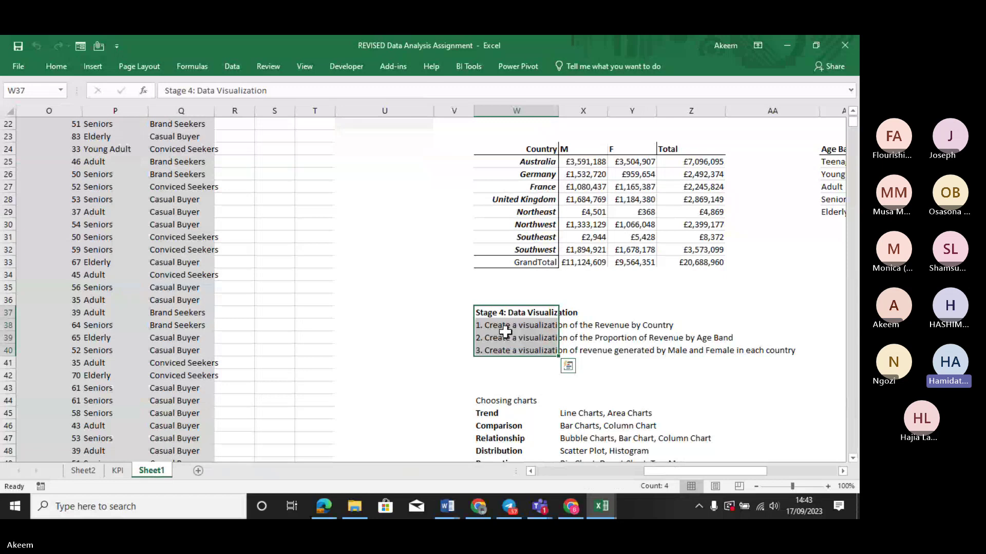
{"action": "left_click", "coordinate": [505, 330]}
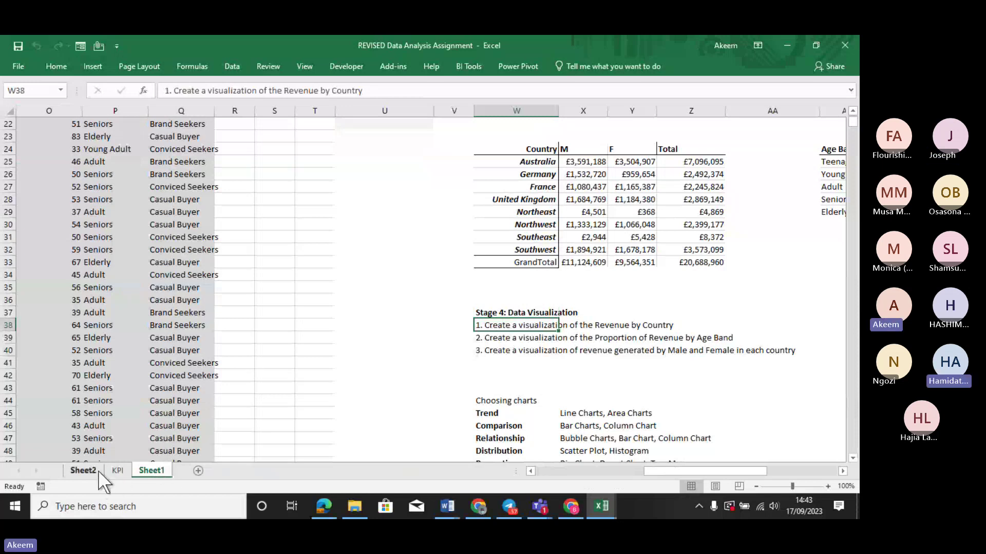
{"action": "left_click", "coordinate": [117, 470]}
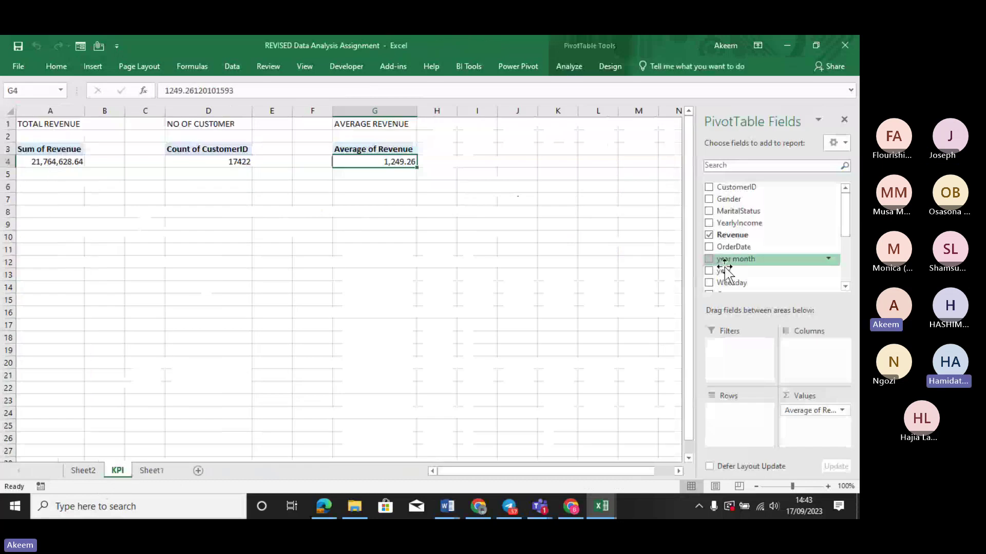
{"action": "left_click", "coordinate": [151, 470]}
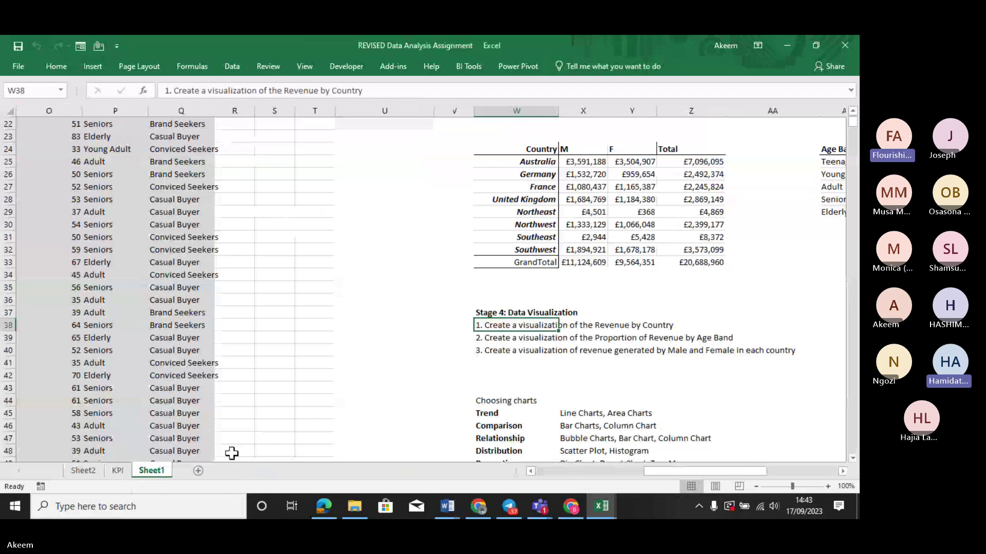
{"action": "left_click", "coordinate": [704, 260]}
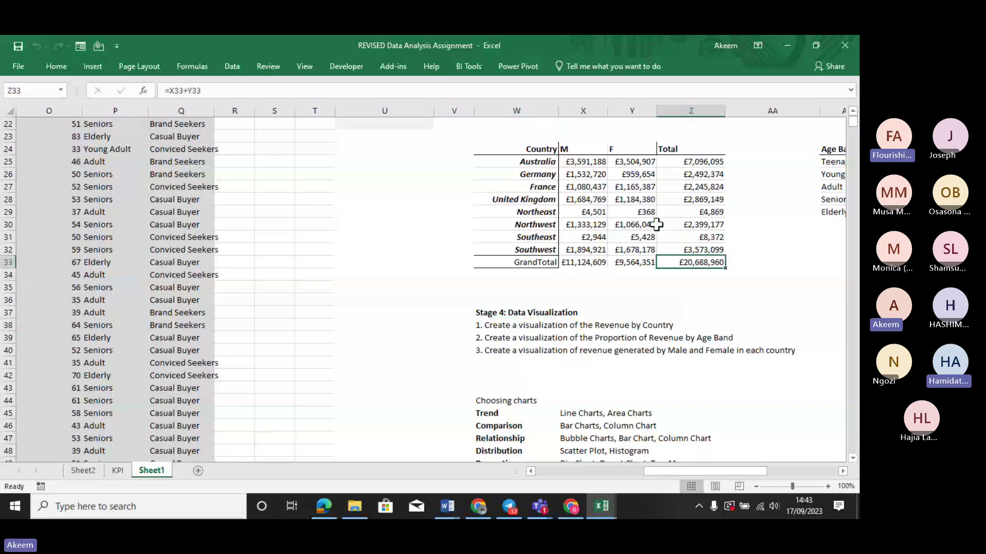
{"action": "left_click", "coordinate": [41, 253]}
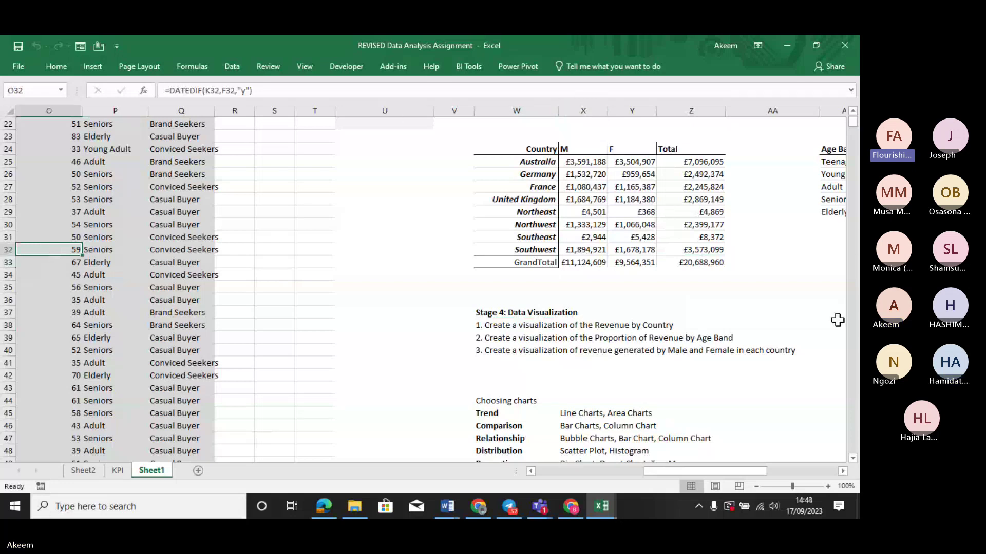
{"action": "left_click", "coordinate": [49, 273]}
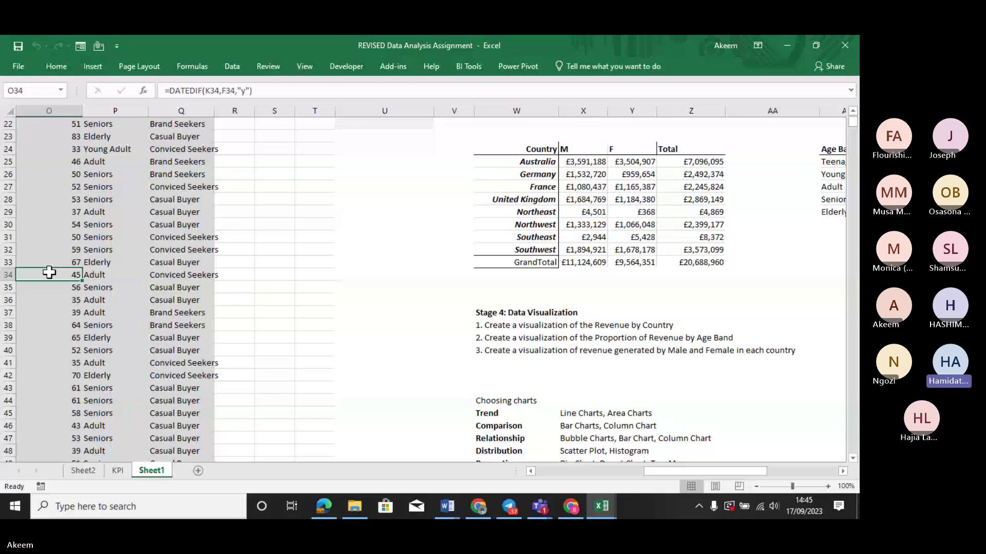
{"action": "left_click", "coordinate": [506, 324]}
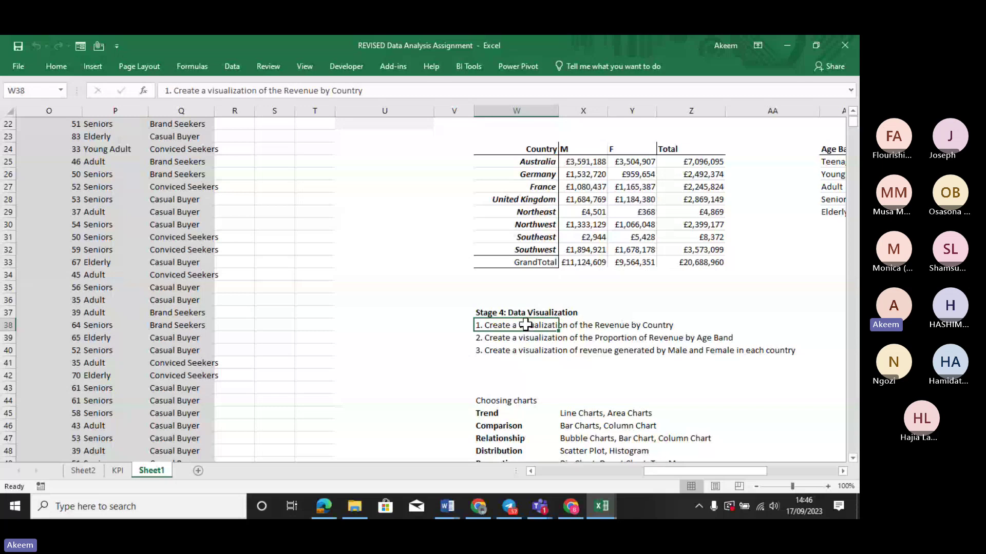
{"action": "left_click", "coordinate": [54, 300]}
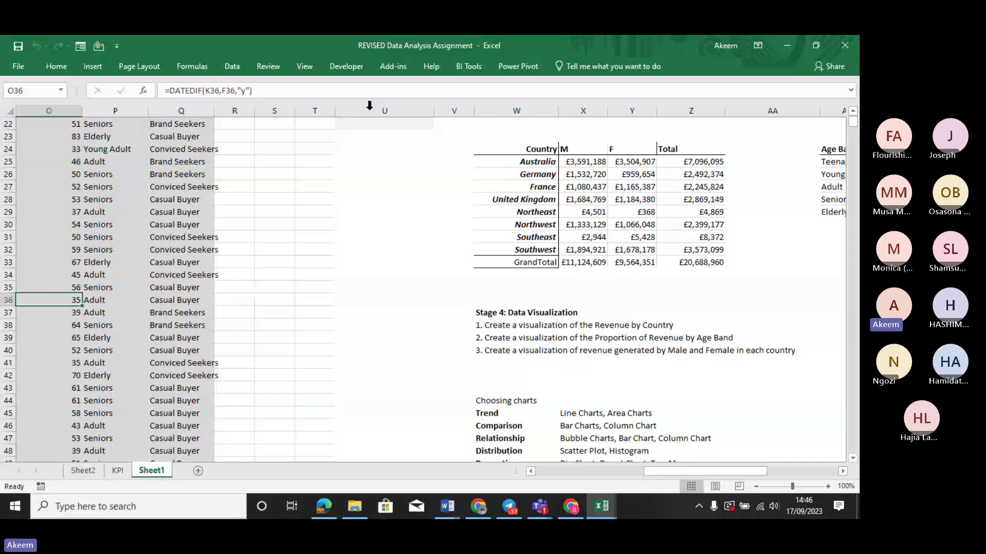
{"action": "left_click", "coordinate": [101, 66]}
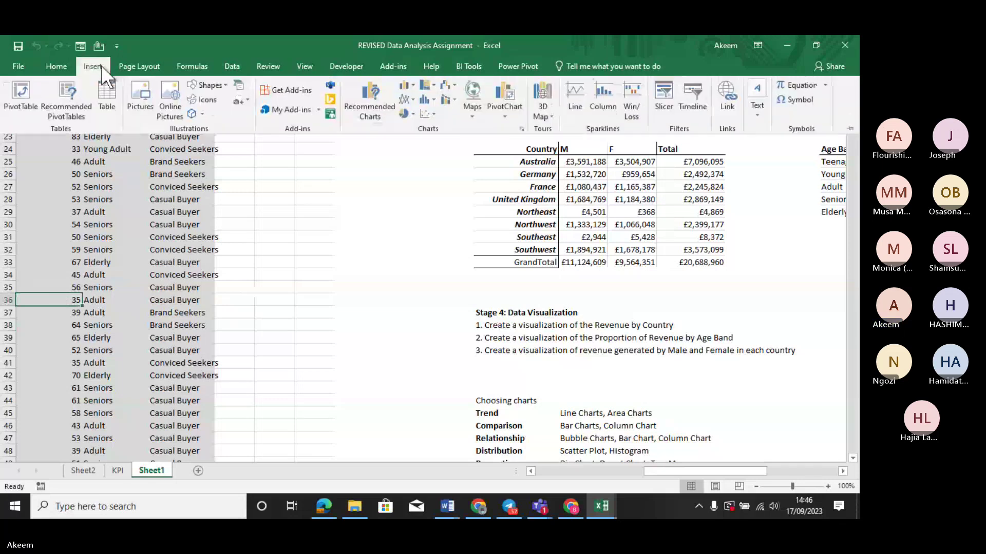
{"action": "left_click", "coordinate": [101, 67]}
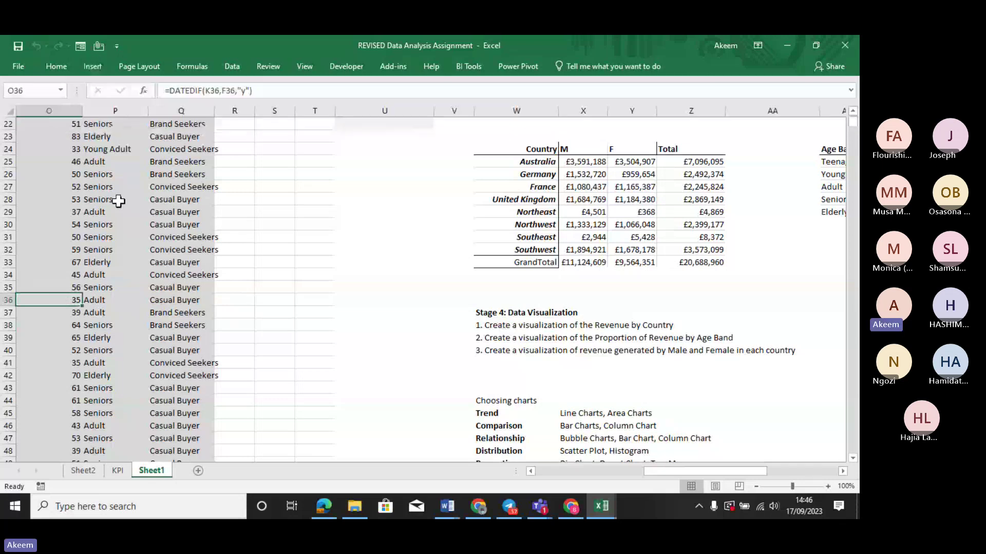
{"action": "key", "text": "alt"}
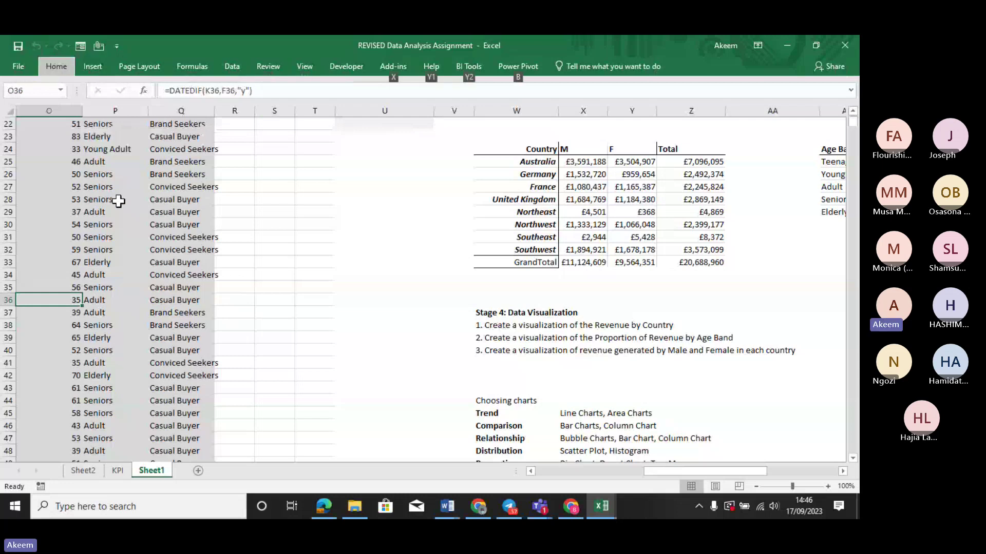
{"action": "key", "text": "h"}
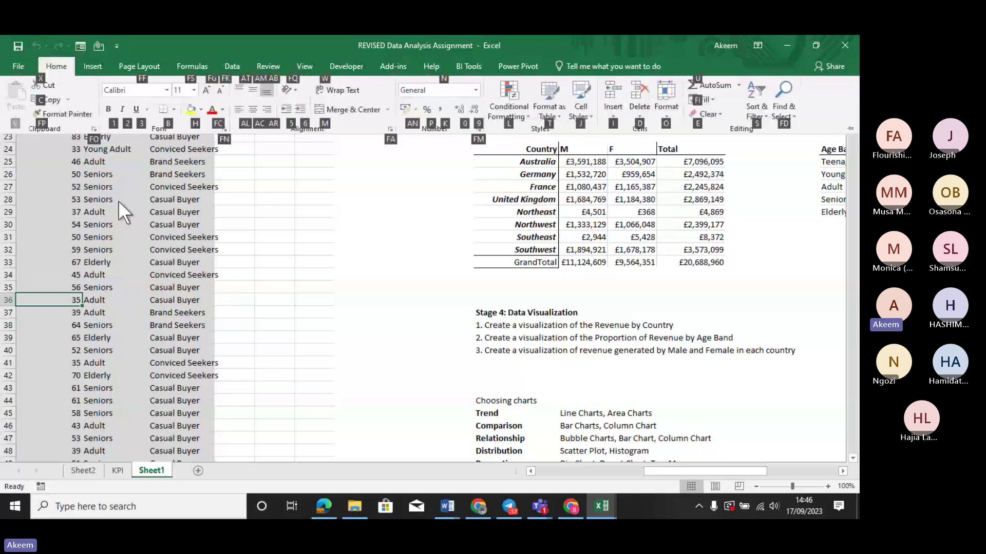
{"action": "left_click", "coordinate": [119, 201]}
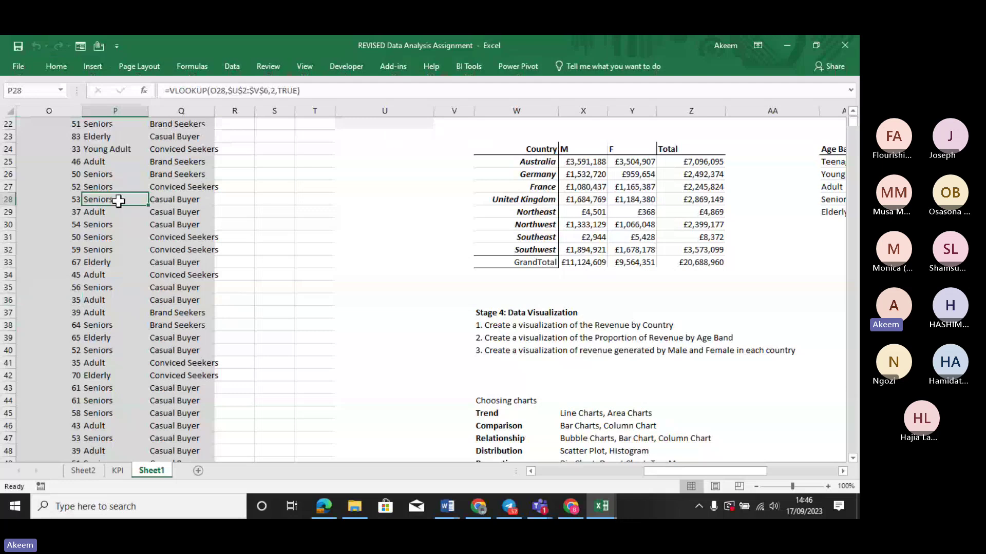
Insert a PivotTable from the Sheet1 customer sales data on a new worksheet.
{"action": "key", "text": "alt"}
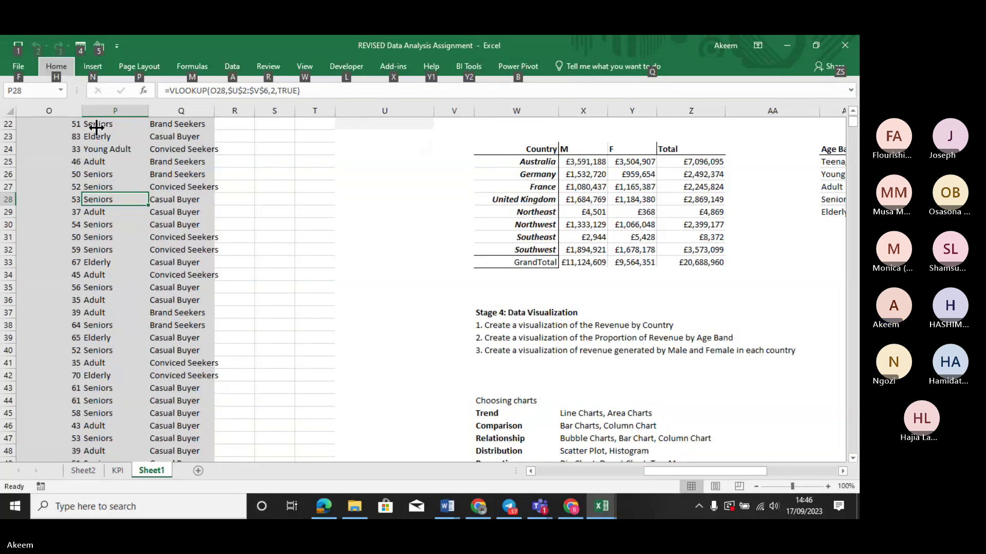
{"action": "left_click", "coordinate": [93, 67]}
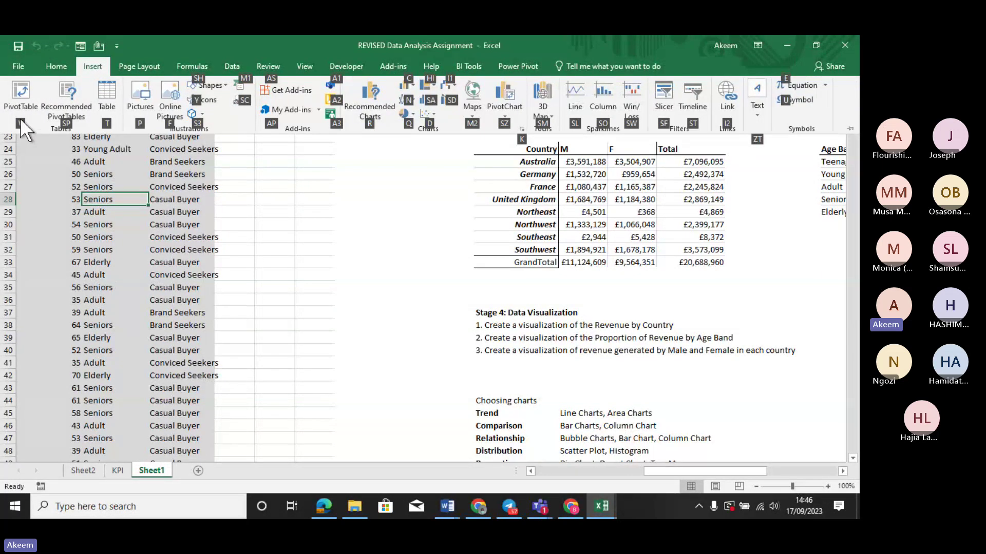
{"action": "key", "text": "Escape"}
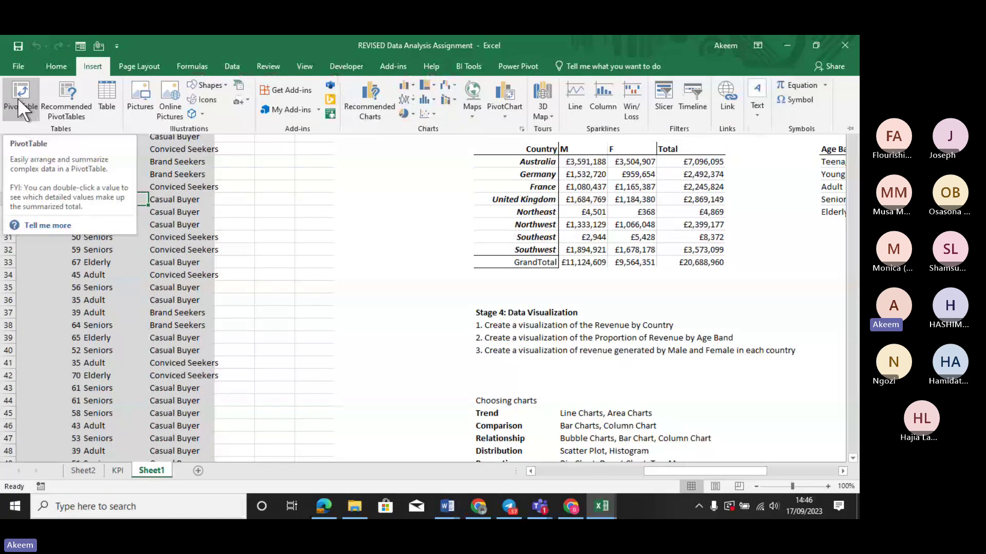
{"action": "left_click", "coordinate": [18, 97]}
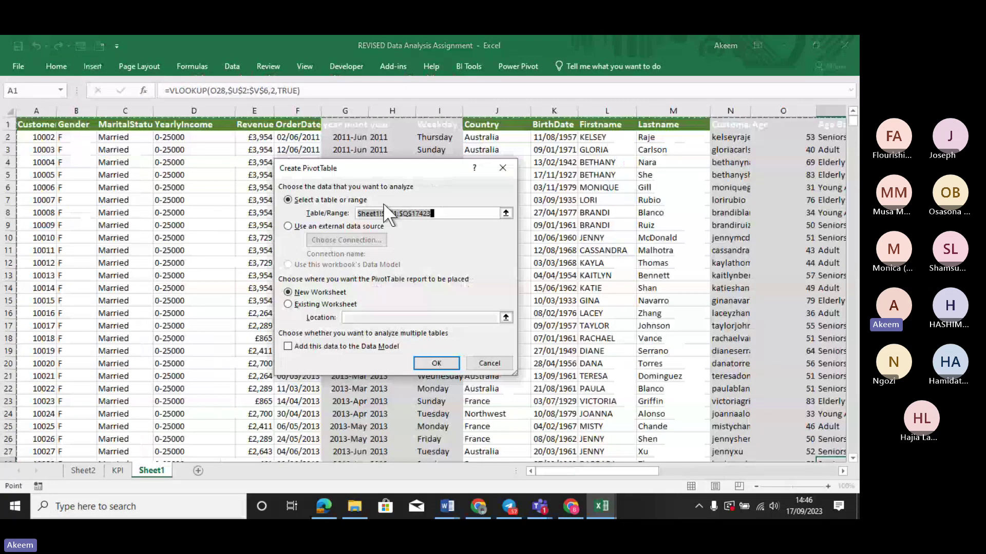
{"action": "left_click", "coordinate": [434, 363]}
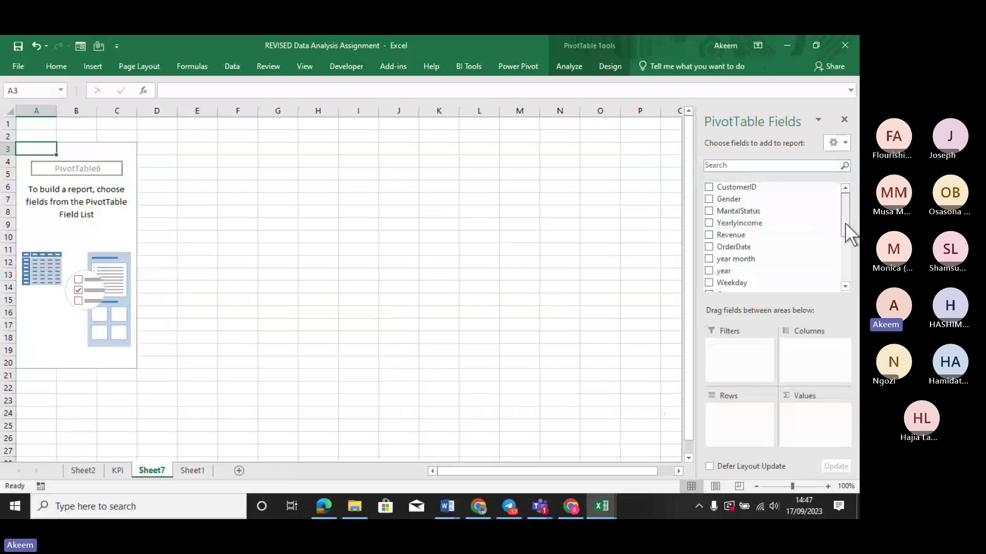
Add Country as the PivotTable's rows and Revenue as its summed values, and look over the regions from Northeast to Southwest.
{"action": "left_click_drag", "start_coordinate": [845, 222], "coordinate": [849, 245]}
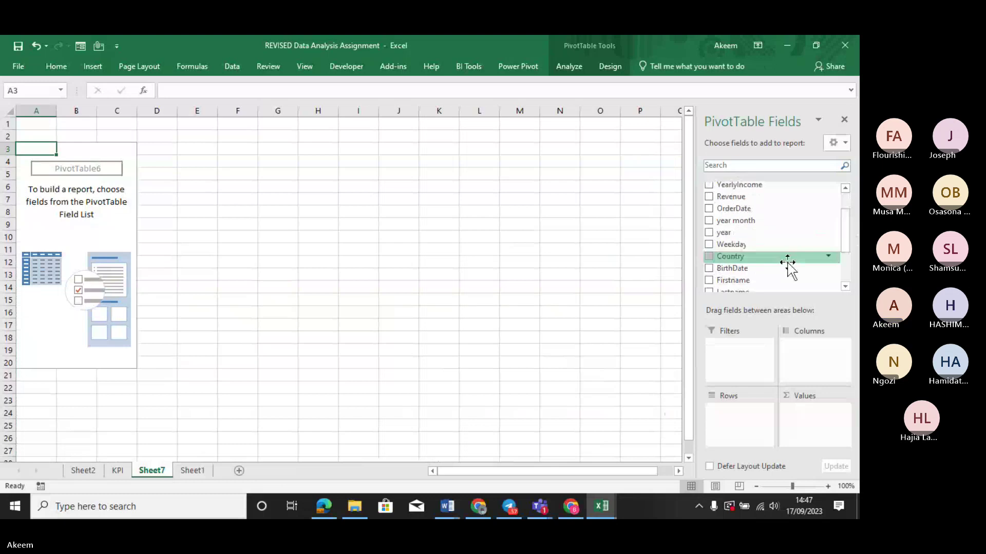
{"action": "left_click_drag", "start_coordinate": [742, 260], "coordinate": [740, 416]}
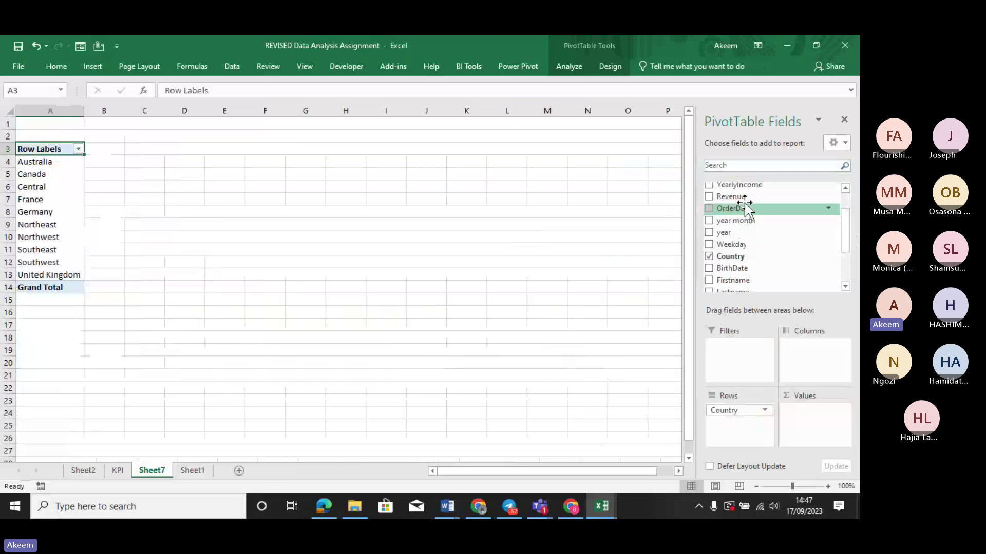
{"action": "left_click_drag", "start_coordinate": [738, 198], "coordinate": [809, 423]}
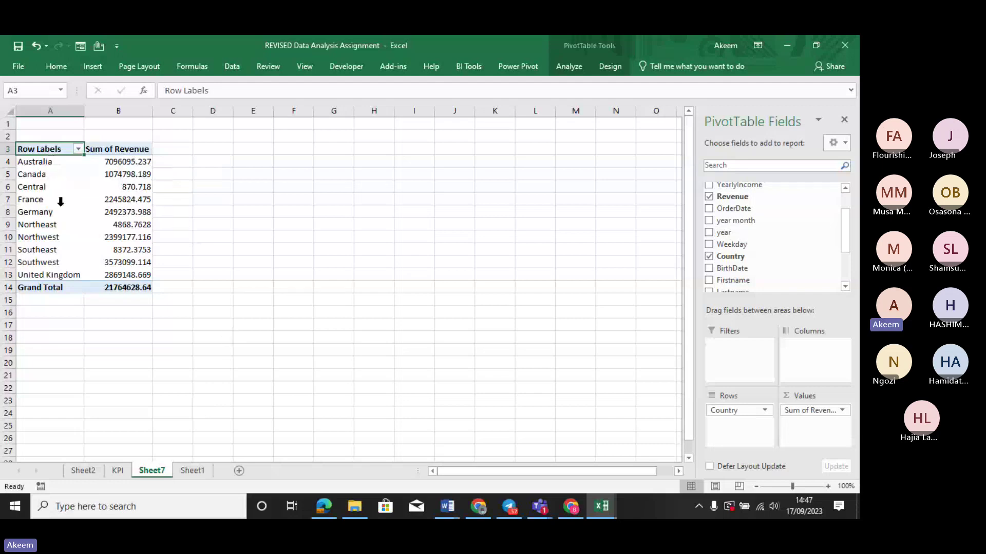
{"action": "left_click_drag", "start_coordinate": [56, 226], "coordinate": [55, 255]}
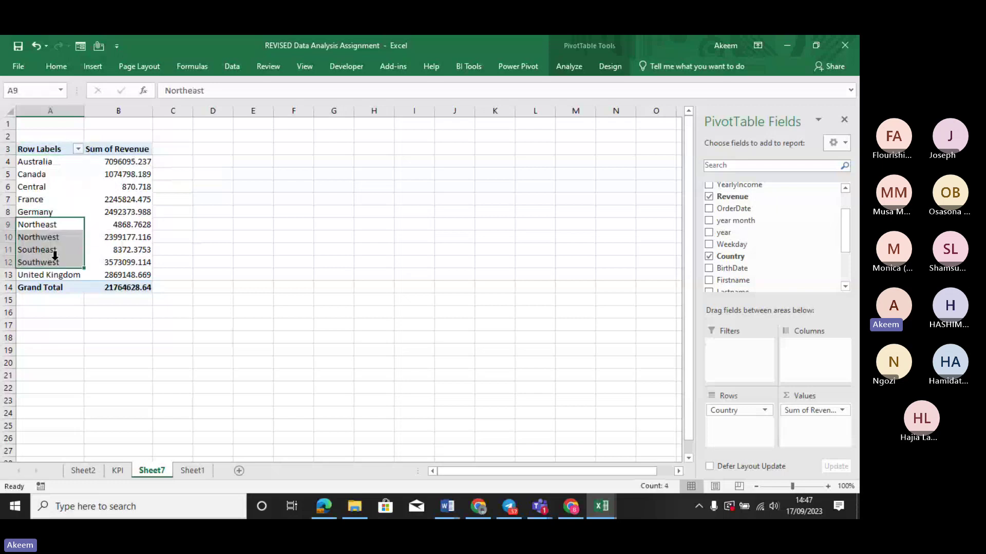
Format the PivotTable's Sum of Revenue values as Number with two decimal places and the 1000 separator.
{"action": "left_click", "coordinate": [132, 163]}
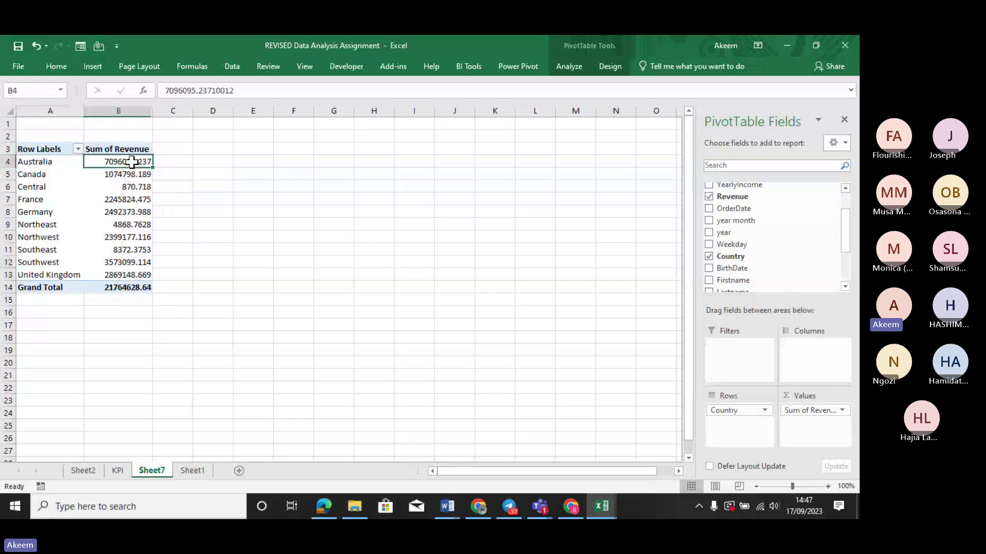
{"action": "right_click", "coordinate": [132, 163]}
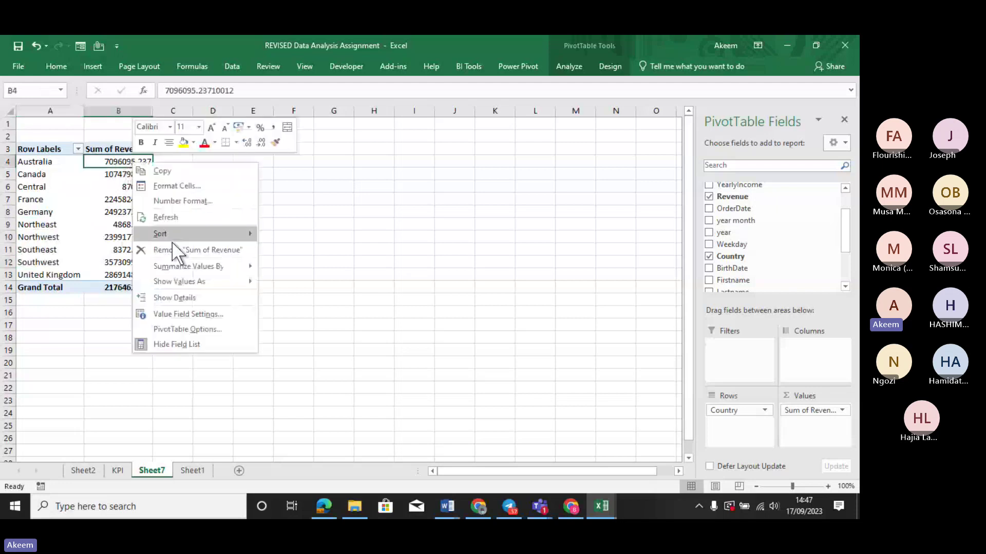
{"action": "left_click", "coordinate": [202, 202]}
{"action": "left_click", "coordinate": [76, 114]}
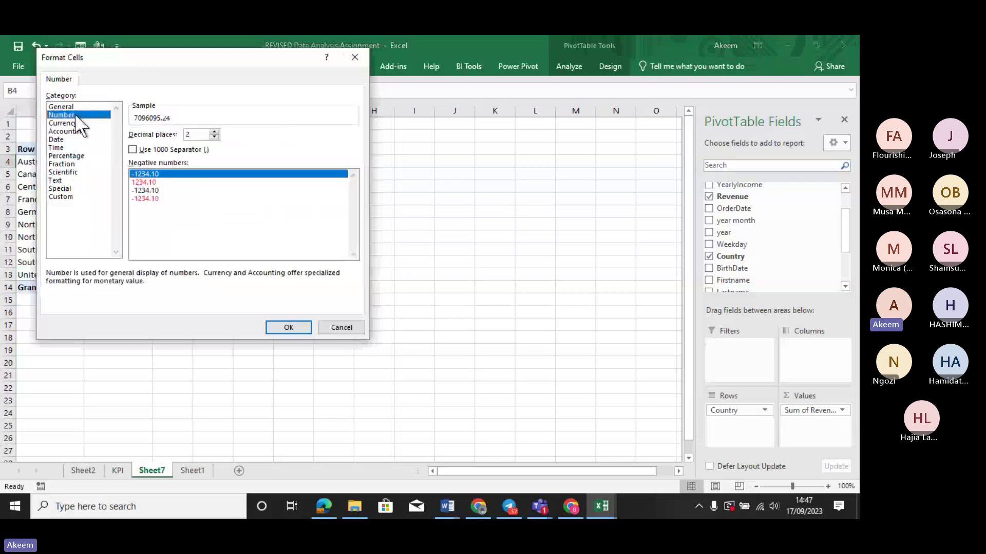
{"action": "left_click", "coordinate": [132, 150]}
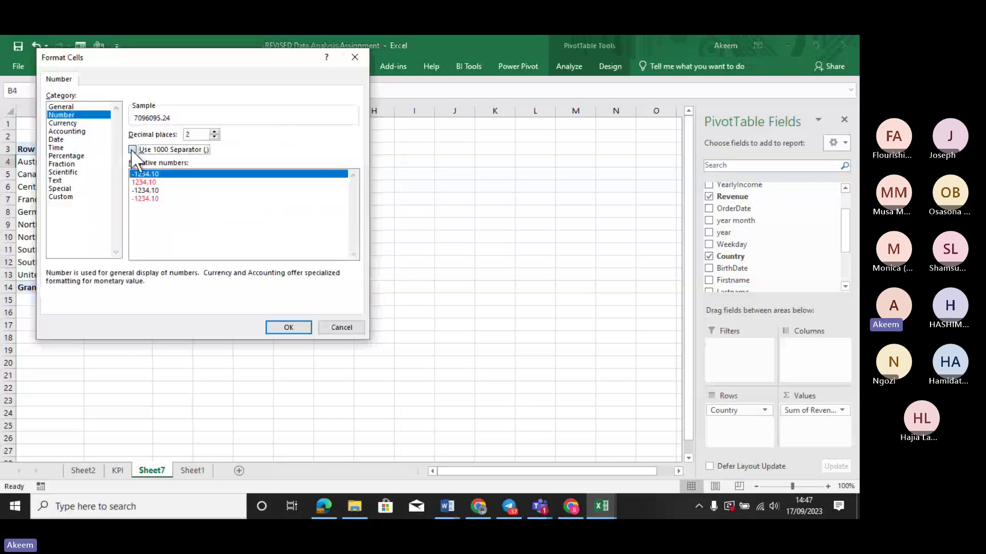
{"action": "left_click", "coordinate": [295, 325]}
{"action": "left_click", "coordinate": [398, 290]}
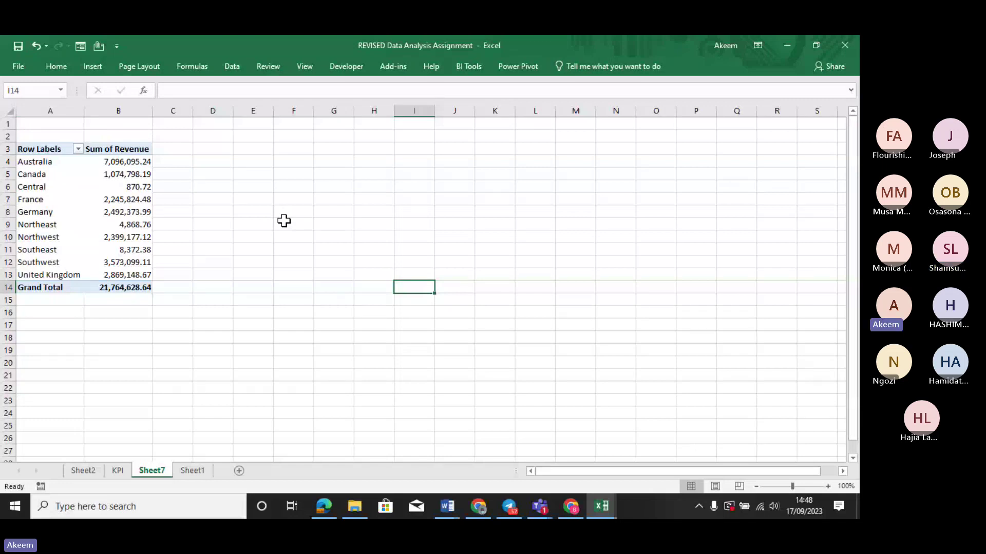
Glance at the Sheet1 source data, and clear the Country and Sum of Revenue fields from the Sheet7 PivotTable.
{"action": "left_click", "coordinate": [195, 472]}
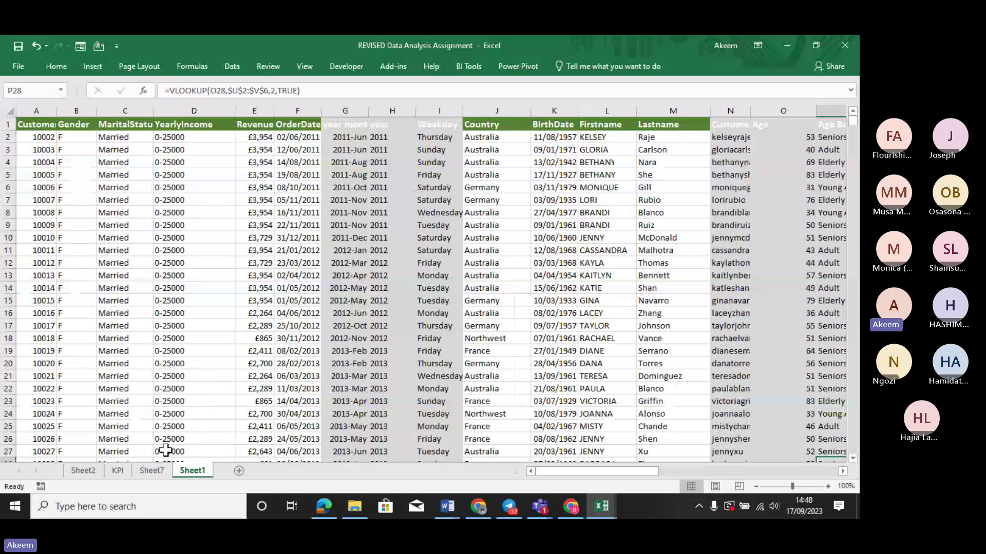
{"action": "left_click", "coordinate": [156, 471]}
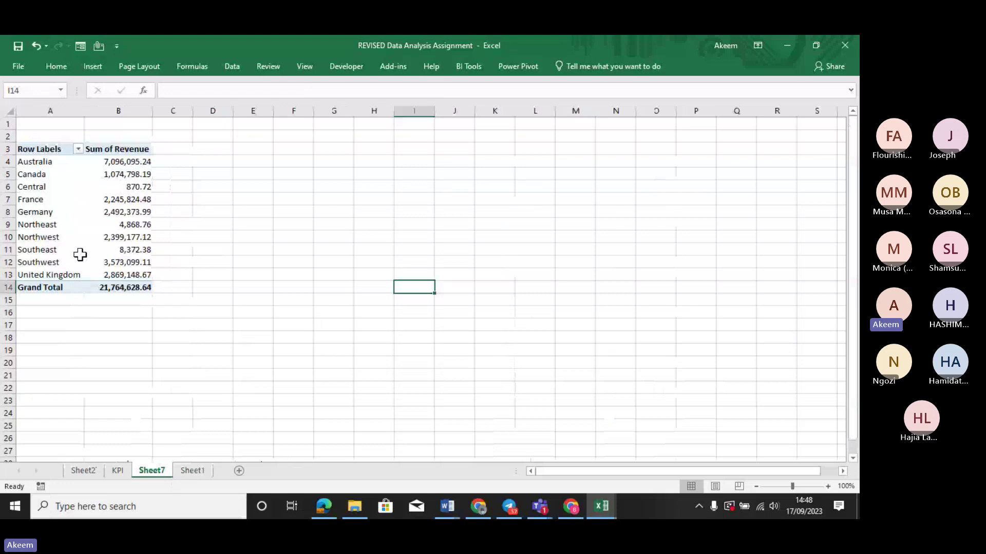
{"action": "left_click", "coordinate": [77, 251]}
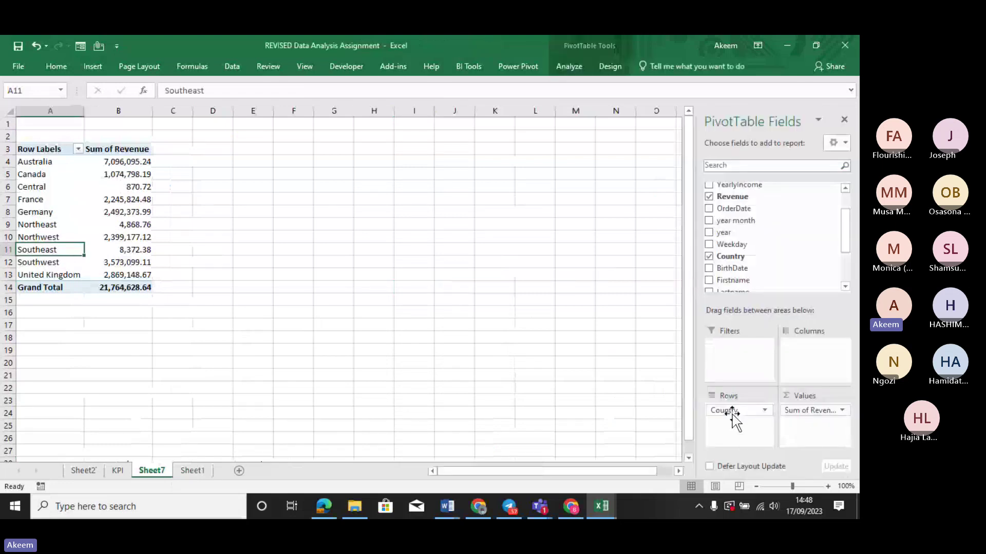
{"action": "left_click_drag", "start_coordinate": [731, 413], "coordinate": [546, 400]}
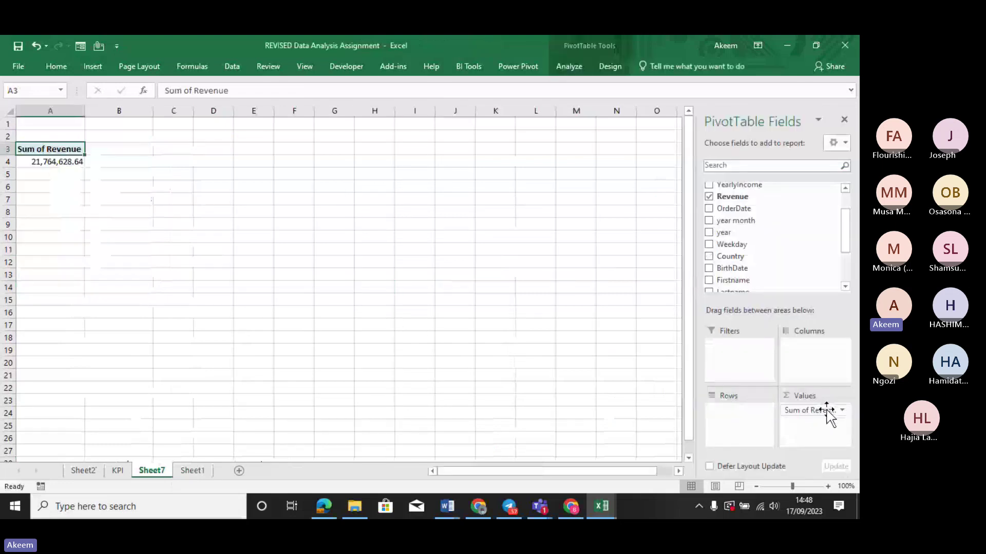
{"action": "left_click_drag", "start_coordinate": [824, 410], "coordinate": [586, 385]}
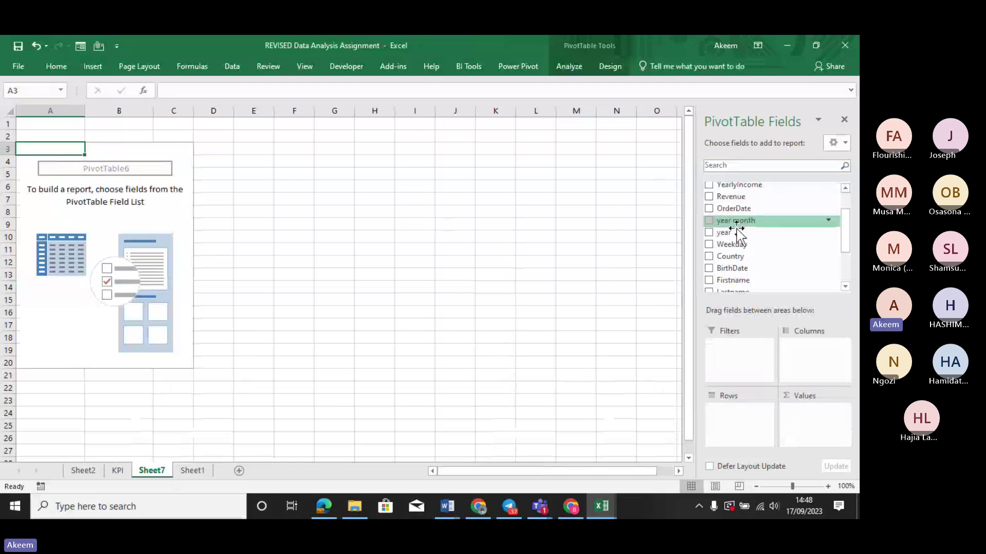
Rebuild the Sheet7 PivotTable as summed Revenue by Country, formatting the values as Number with two decimal places and the 1000 separator.
{"action": "left_click_drag", "start_coordinate": [741, 257], "coordinate": [743, 419]}
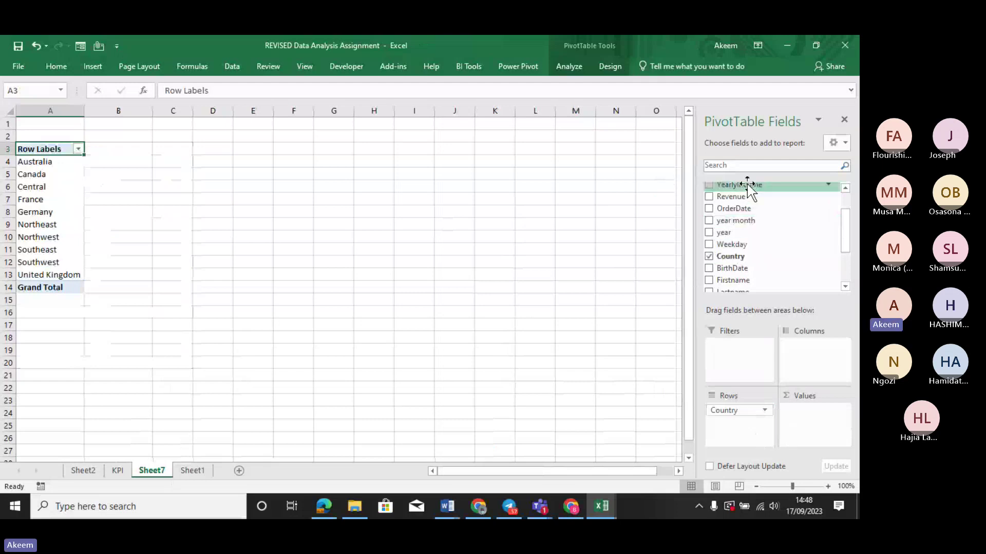
{"action": "left_click_drag", "start_coordinate": [737, 202], "coordinate": [828, 426]}
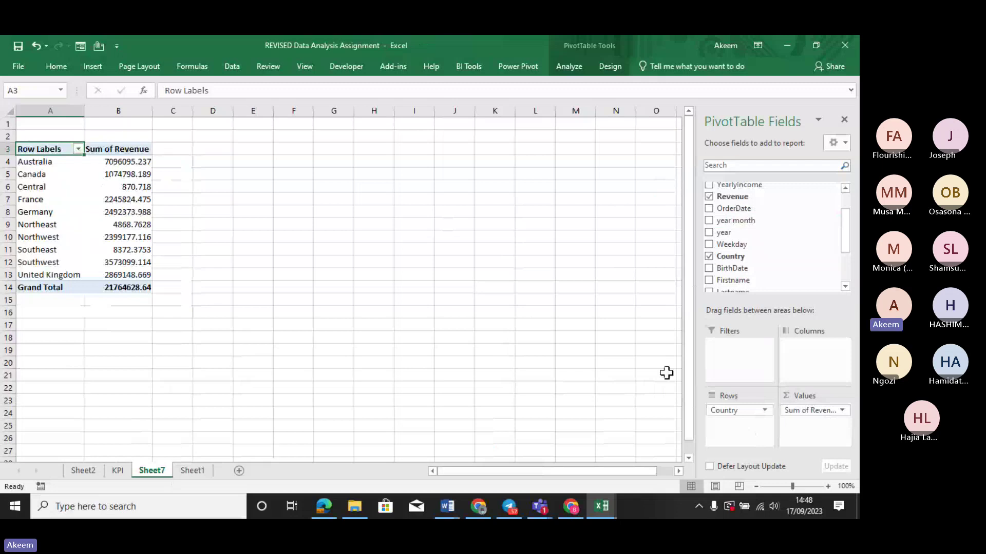
{"action": "right_click", "coordinate": [131, 174]}
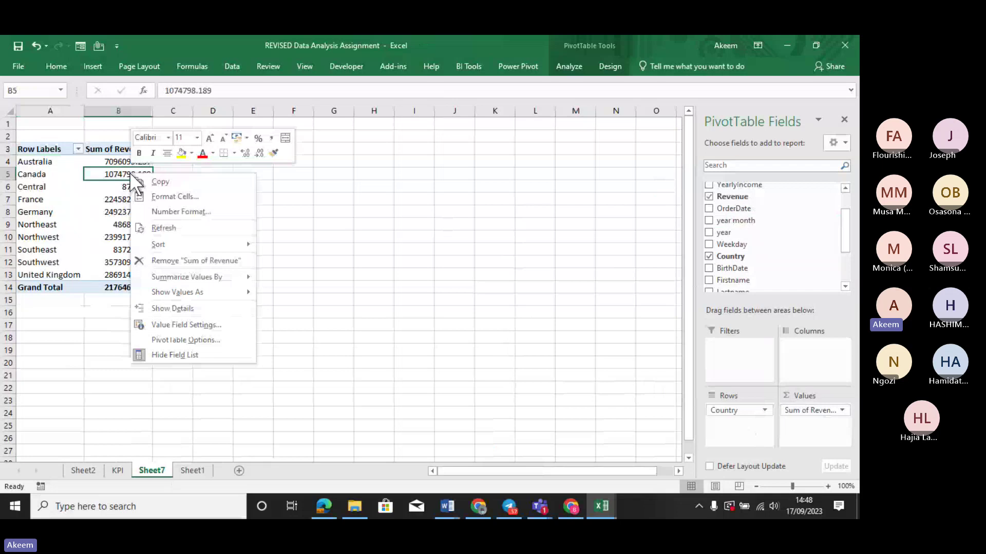
{"action": "left_click", "coordinate": [199, 211]}
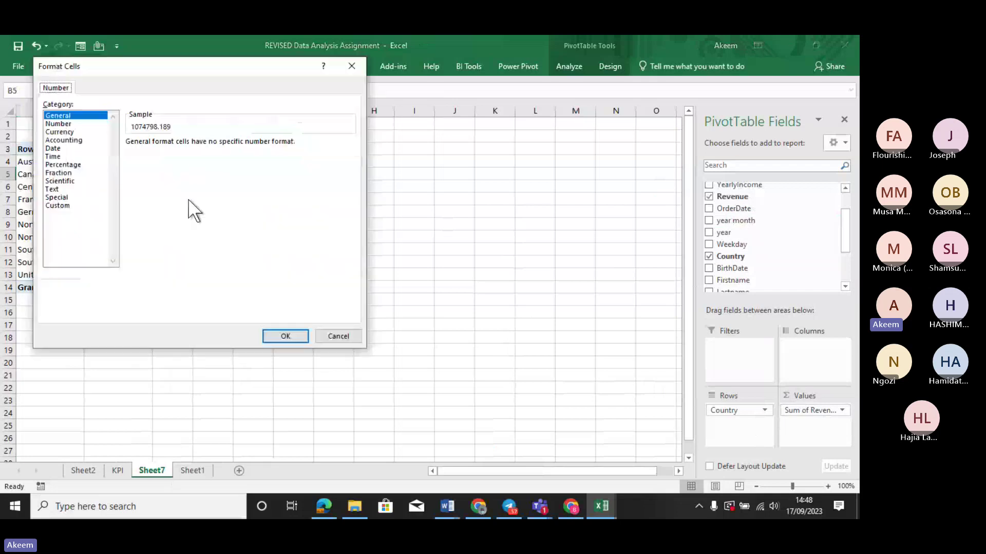
{"action": "left_click", "coordinate": [70, 124]}
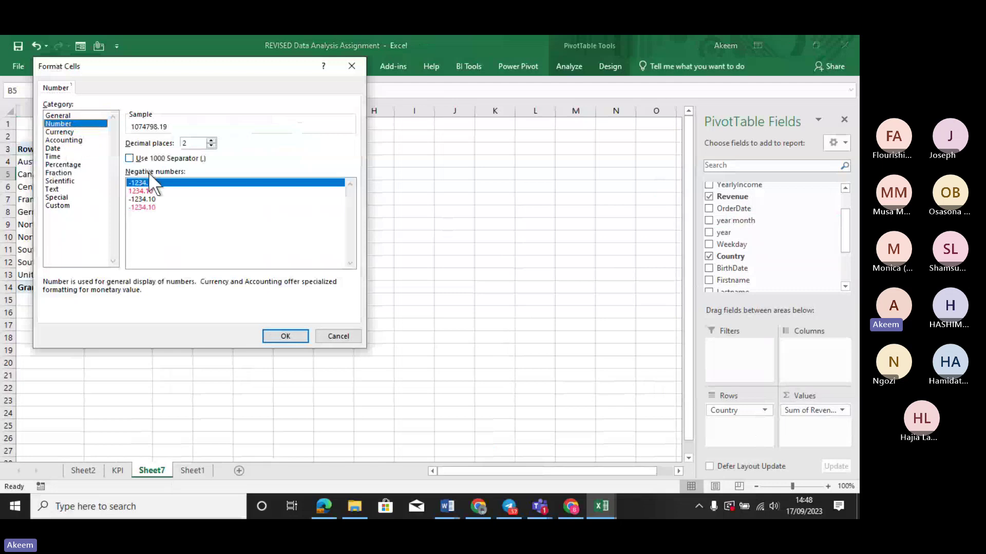
{"action": "left_click", "coordinate": [146, 159]}
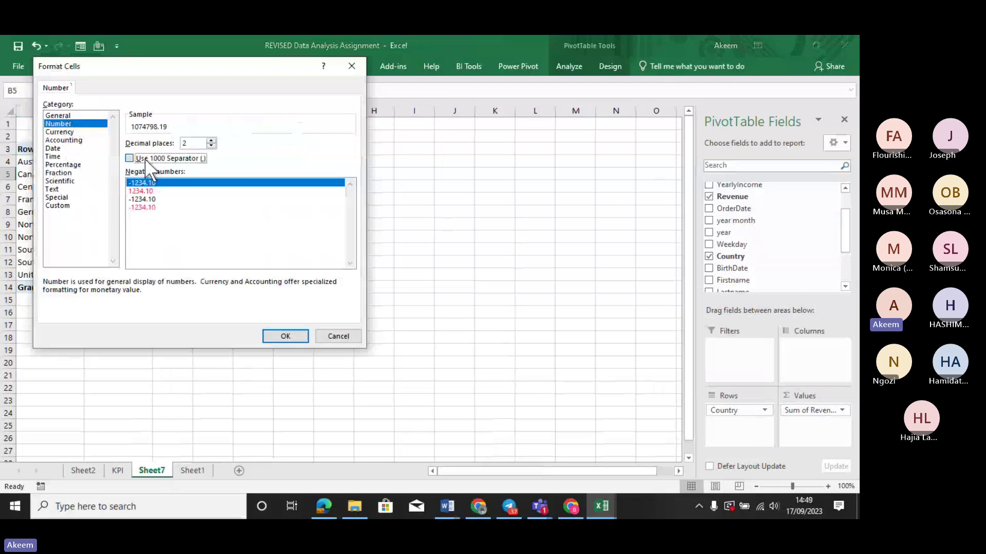
{"action": "left_click", "coordinate": [286, 334]}
{"action": "left_click", "coordinate": [147, 237]}
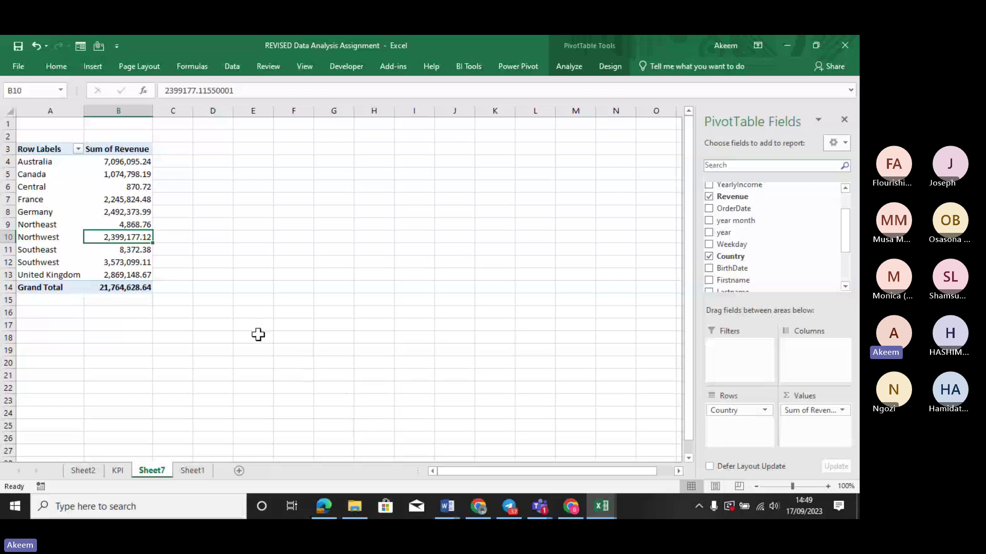
Drill down into the records behind Central's revenue in the Sheet7 PivotTable, and delete the resulting detail sheet.
{"action": "double_click", "coordinate": [130, 187]}
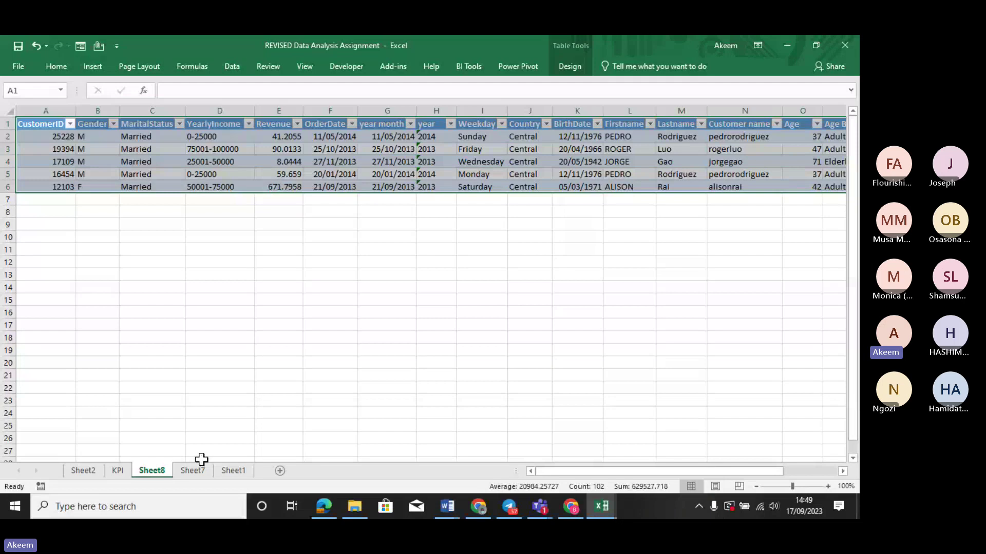
{"action": "right_click", "coordinate": [148, 470]}
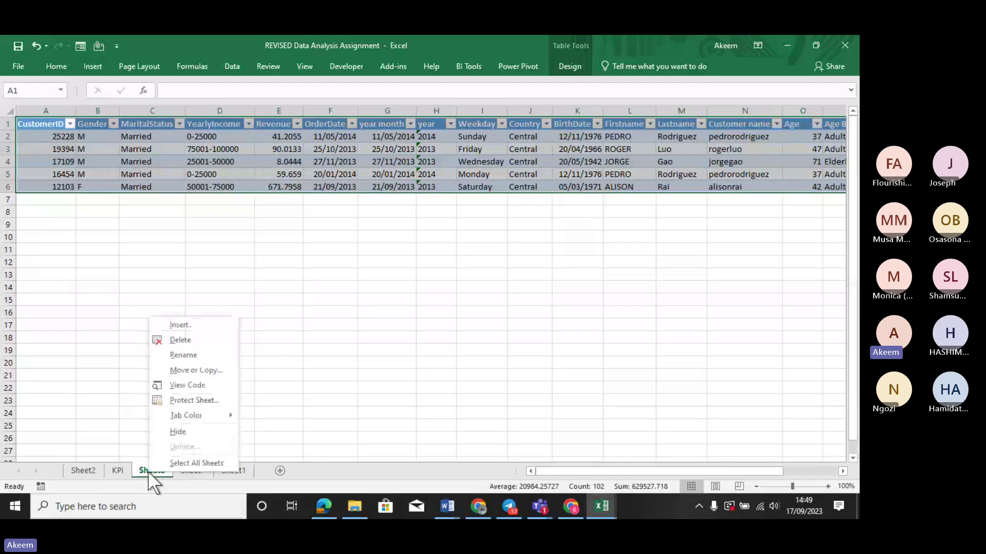
{"action": "left_click", "coordinate": [199, 338]}
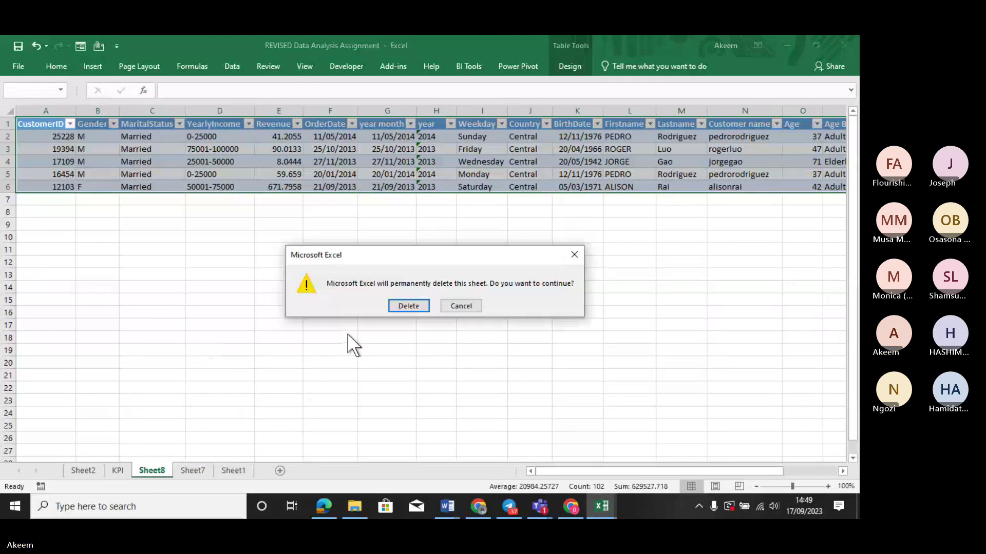
{"action": "left_click", "coordinate": [414, 305]}
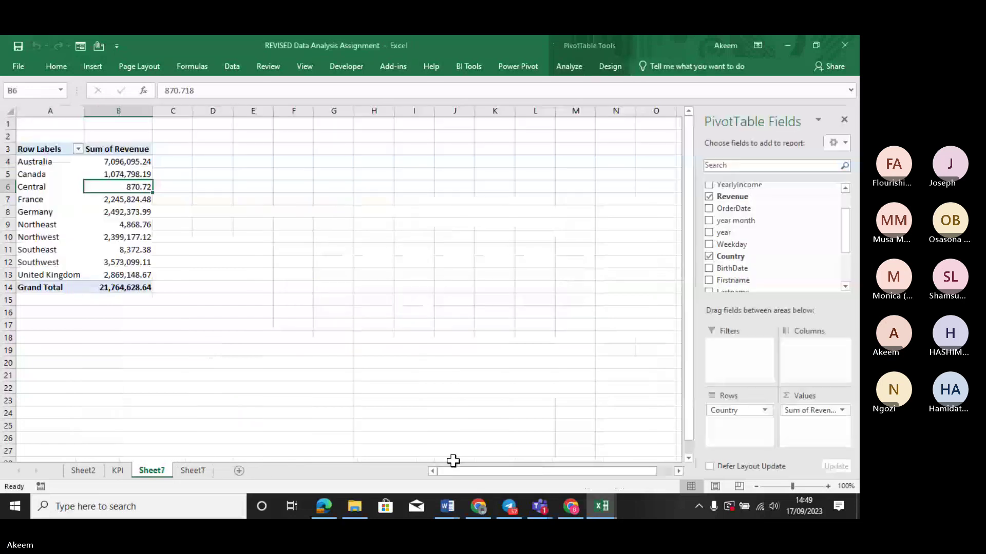
Switch to the Microsoft Teams meeting, admit the guest waiting in the lobby, and return to the REVISED Data Analysis Assignment workbook.
{"action": "mouse_move", "coordinate": [540, 508]}
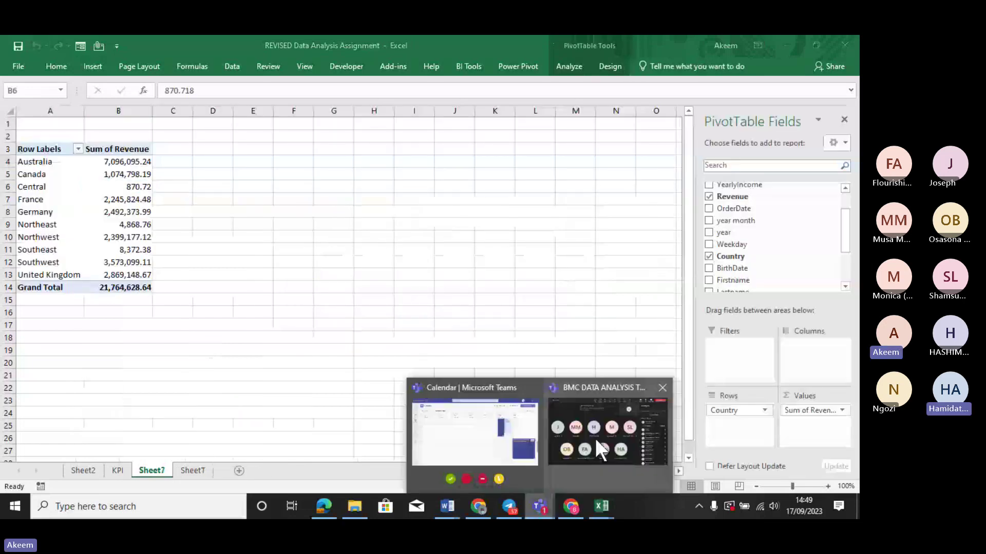
{"action": "left_click", "coordinate": [621, 432]}
{"action": "left_click", "coordinate": [818, 212]}
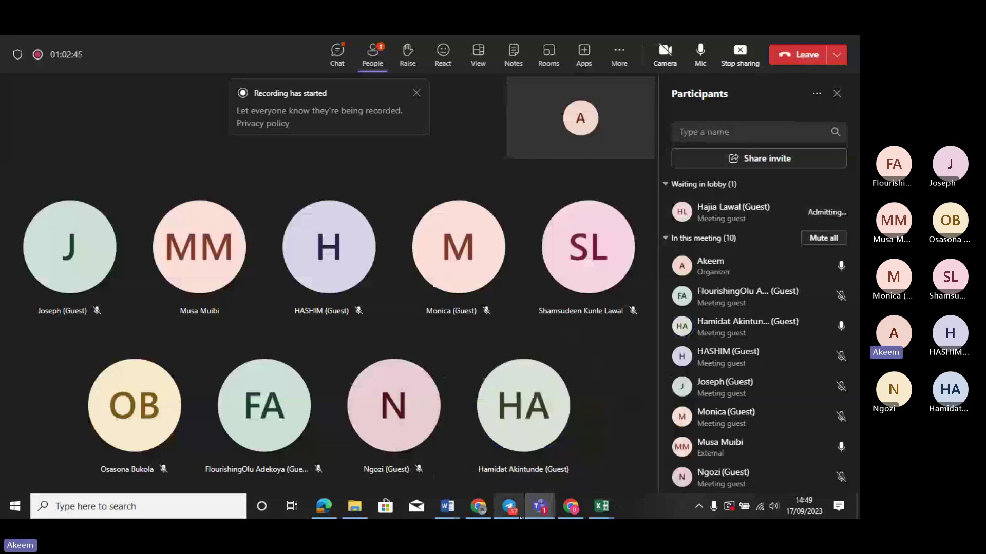
{"action": "mouse_move", "coordinate": [603, 514]}
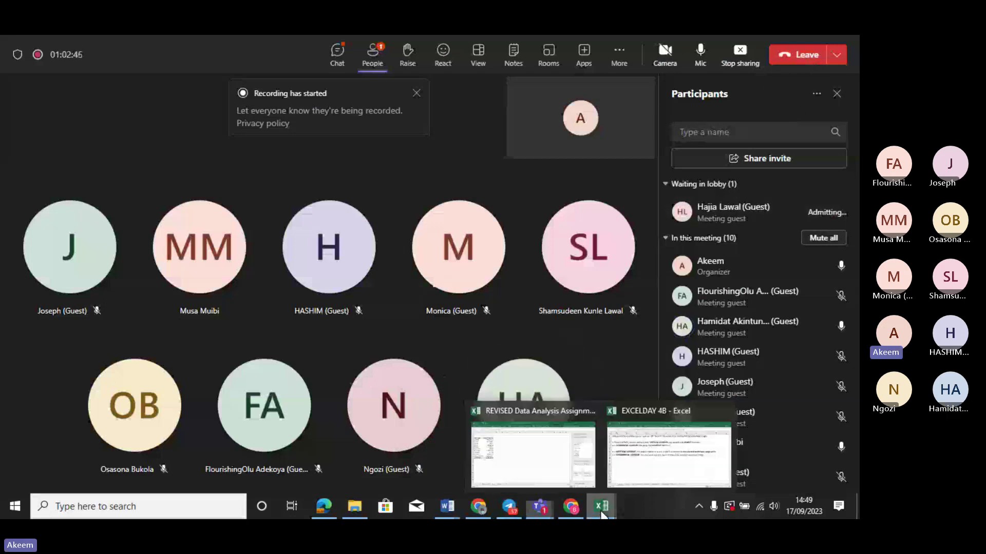
{"action": "left_click", "coordinate": [548, 470]}
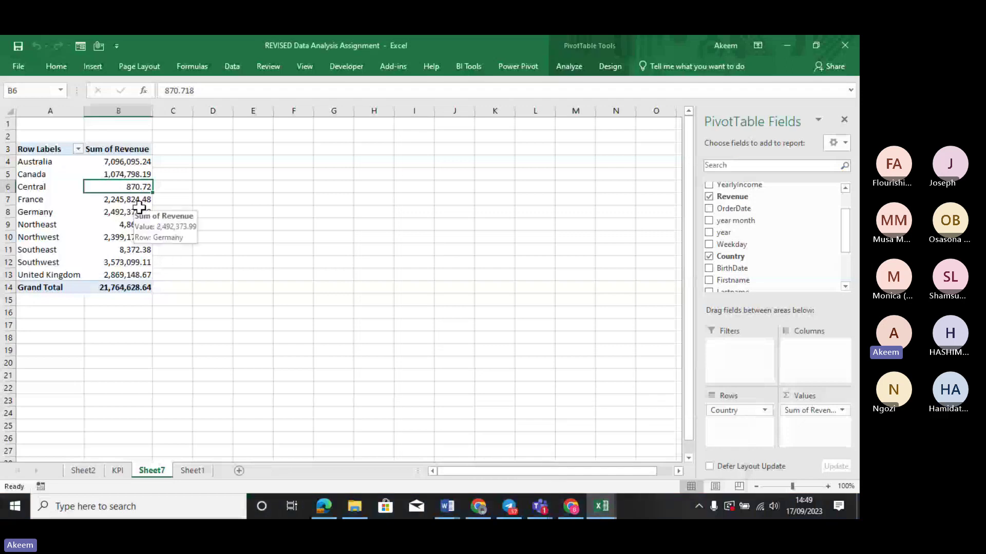
Look over the Stage 1 to Stage 3 assignment tasks on Sheet1, and return to the Sheet7 PivotTable.
{"action": "left_click", "coordinate": [112, 215]}
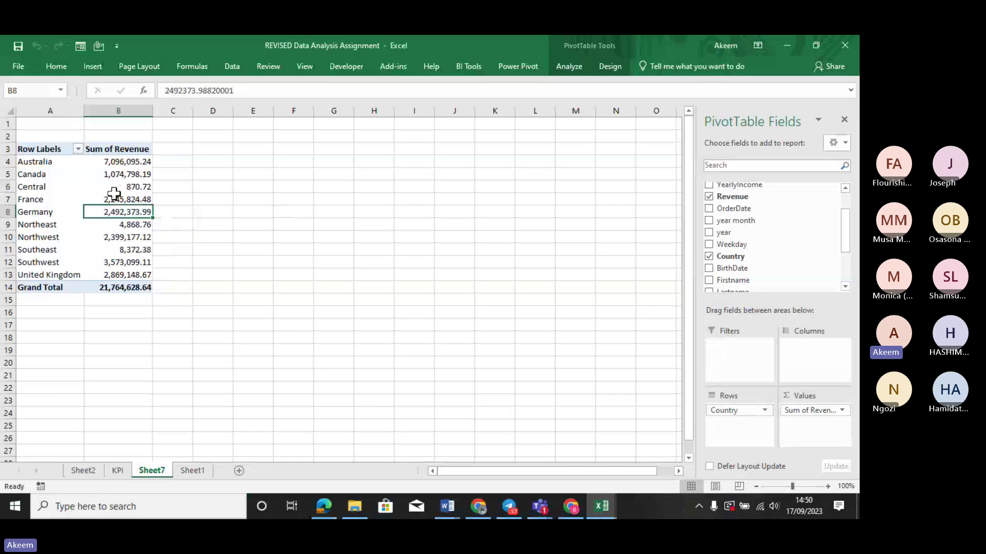
{"action": "left_click", "coordinate": [192, 471]}
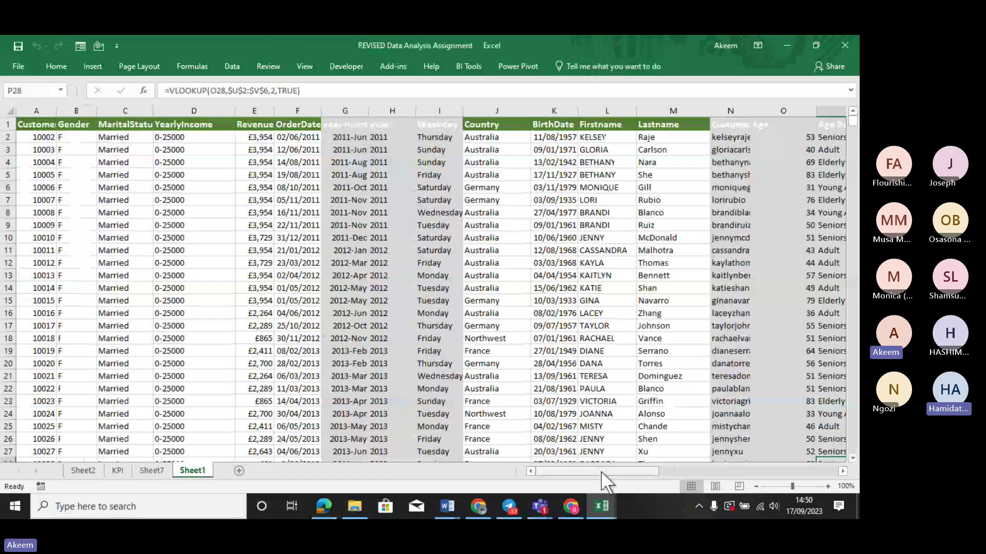
{"action": "left_click_drag", "start_coordinate": [600, 471], "coordinate": [736, 464]}
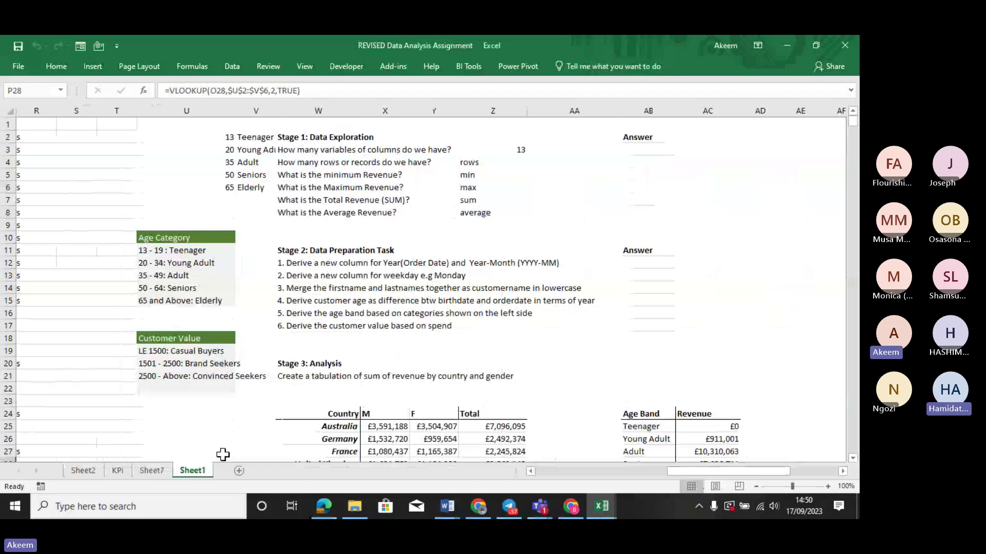
{"action": "left_click", "coordinate": [152, 471]}
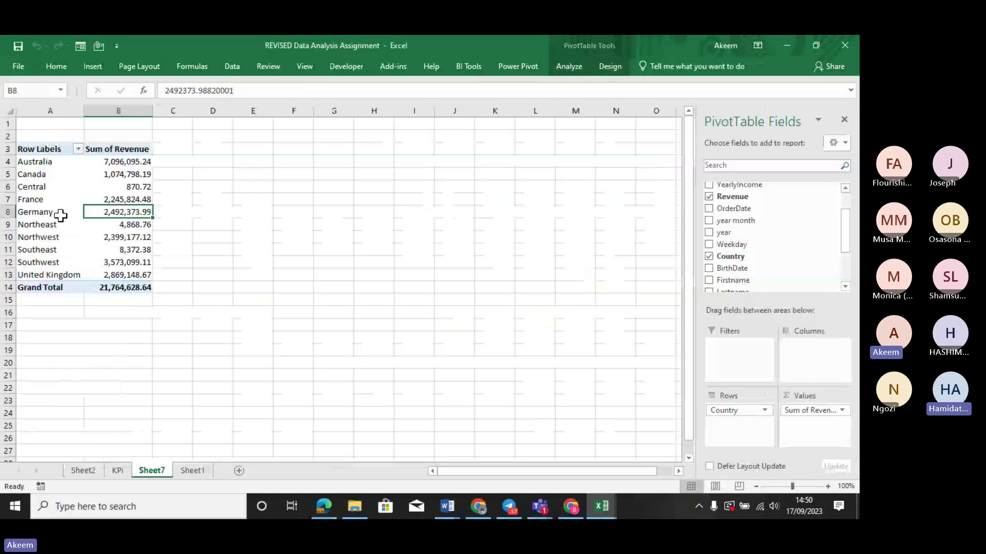
{"action": "left_click", "coordinate": [59, 162]}
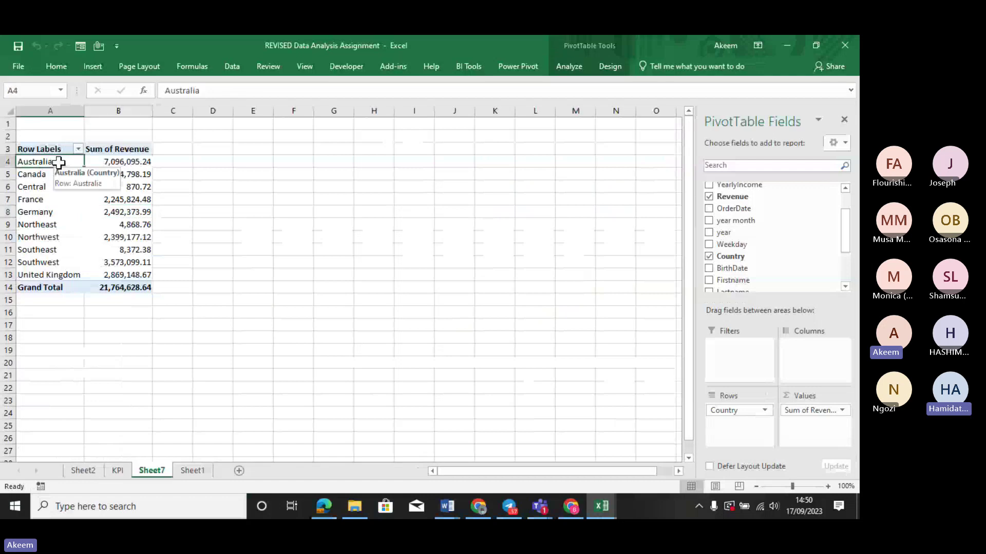
{"action": "right_click", "coordinate": [58, 162]}
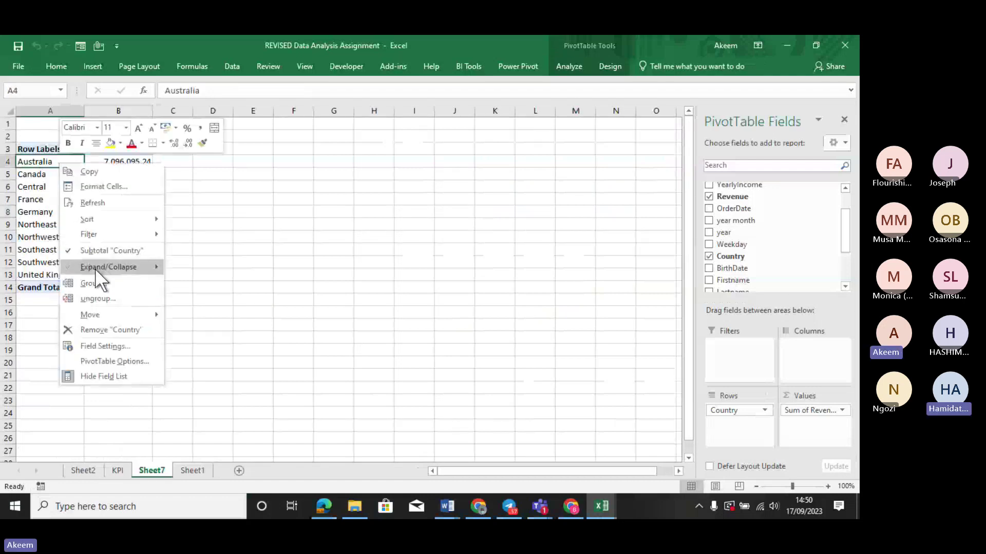
{"action": "mouse_move", "coordinate": [97, 220]}
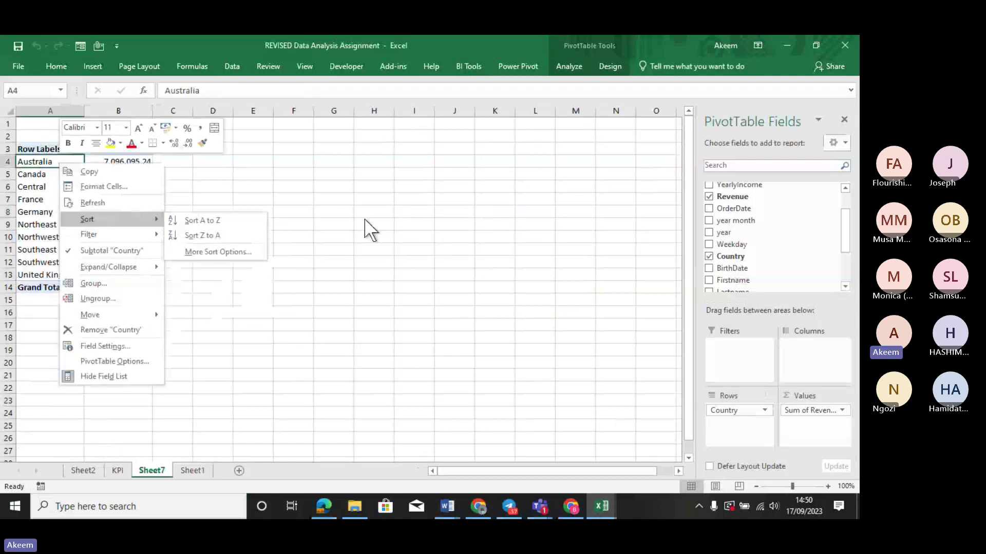
{"action": "key", "text": "Escape"}
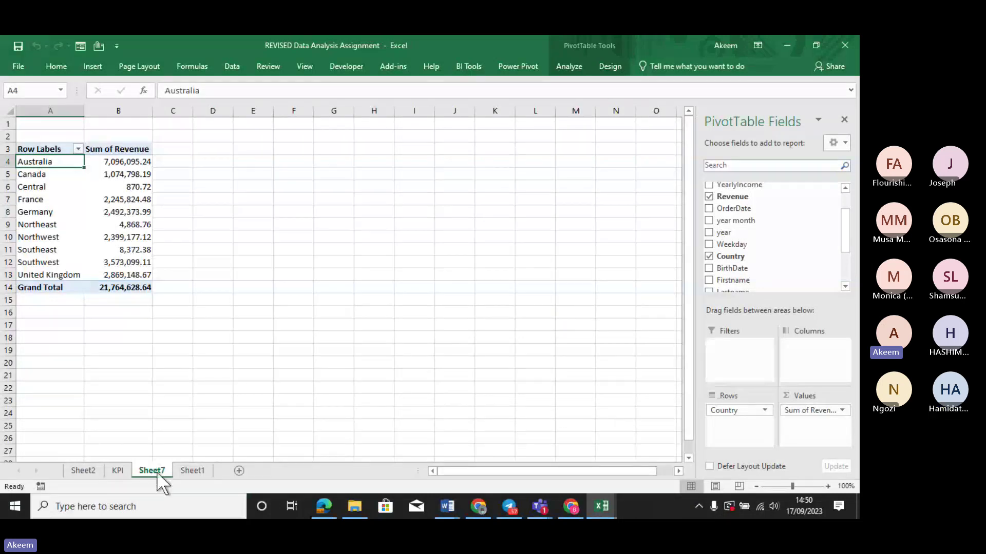
Review the Stage 3 revenue tabulation by country and gender and the Stage 4 Data Visualization tasks on Sheet1.
{"action": "left_click", "coordinate": [190, 471]}
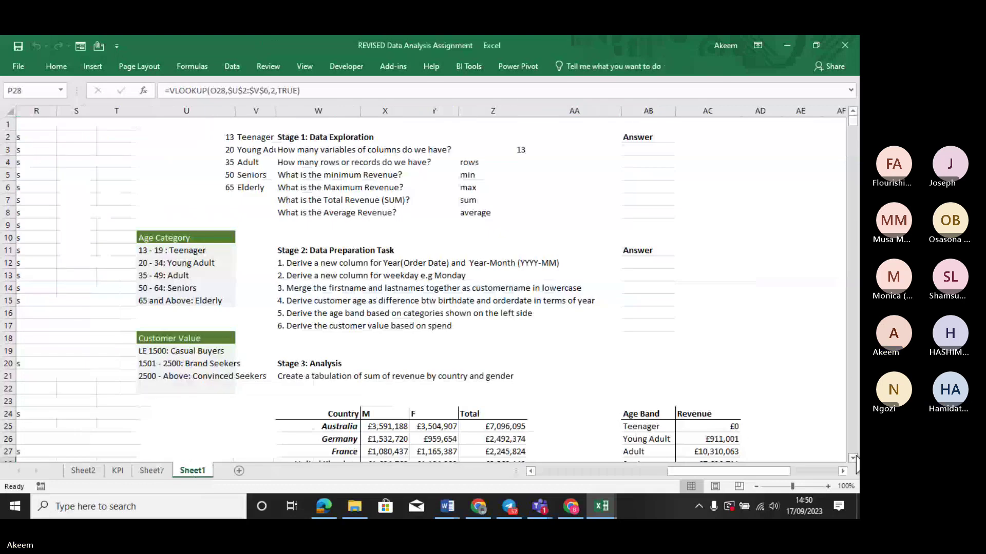
{"action": "scroll", "coordinate": [855, 459], "scroll_direction": "down", "scroll_amount": 3}
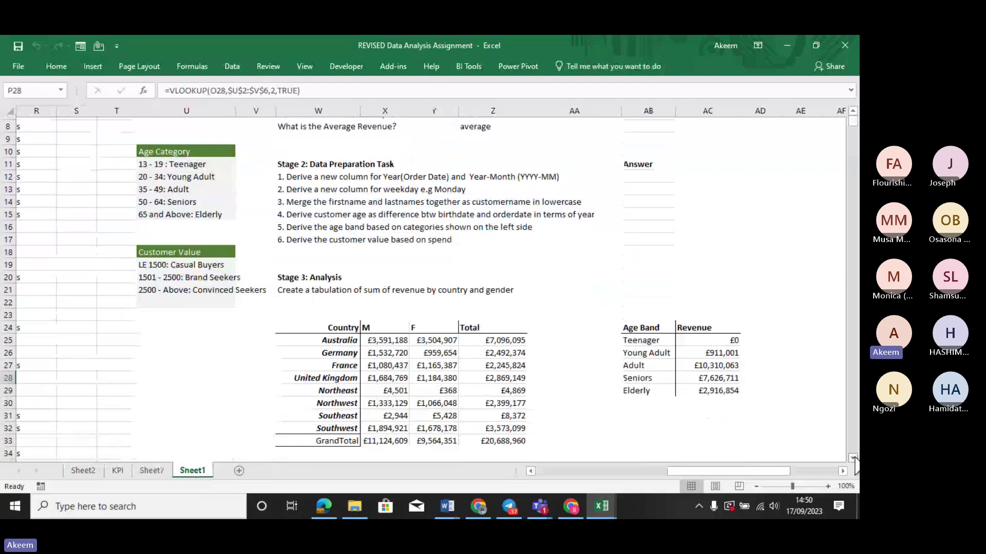
{"action": "scroll", "coordinate": [855, 462], "scroll_direction": "down", "scroll_amount": 3}
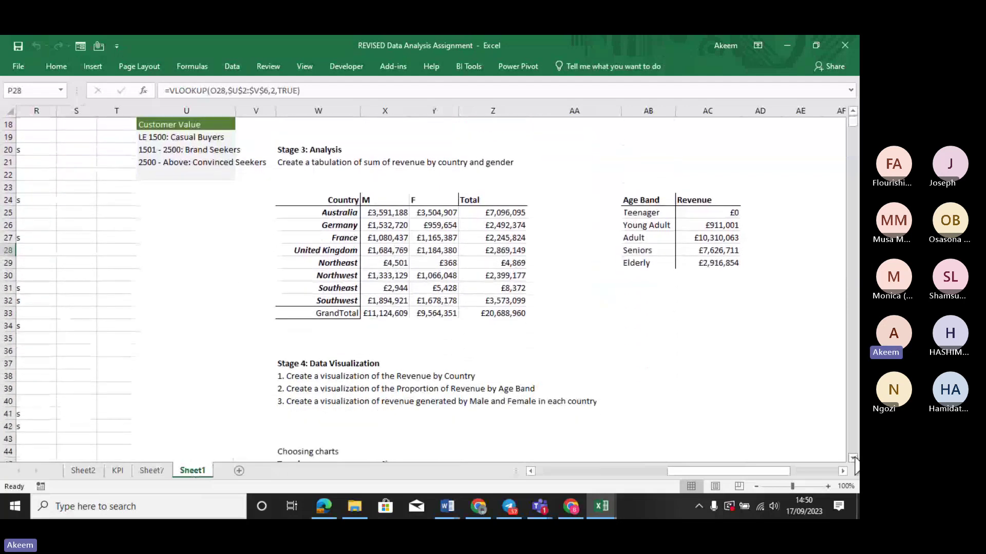
{"action": "left_click", "coordinate": [853, 458]}
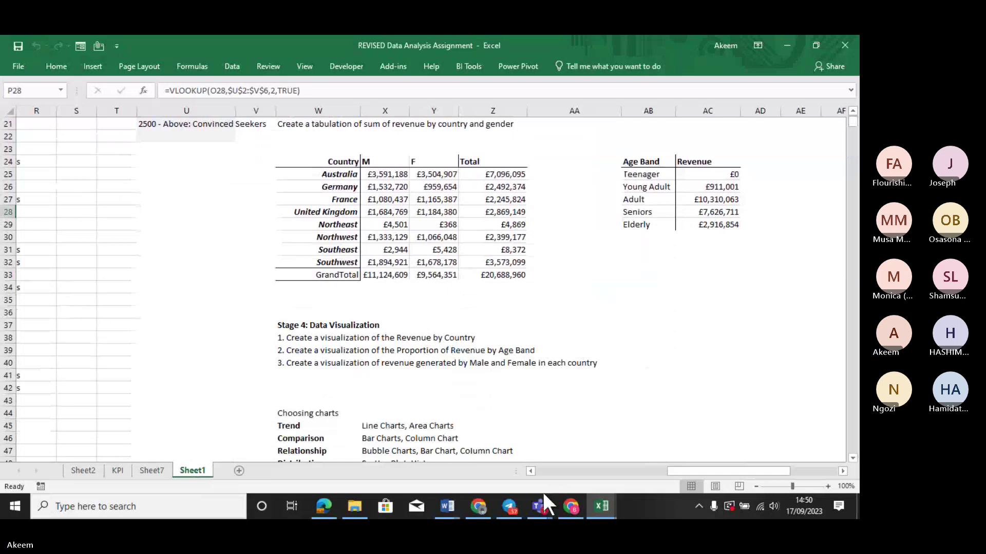
Admit the guest waiting in the Microsoft Teams meeting lobby, and go back to the assignment workbook in Excel.
{"action": "mouse_move", "coordinate": [540, 501]}
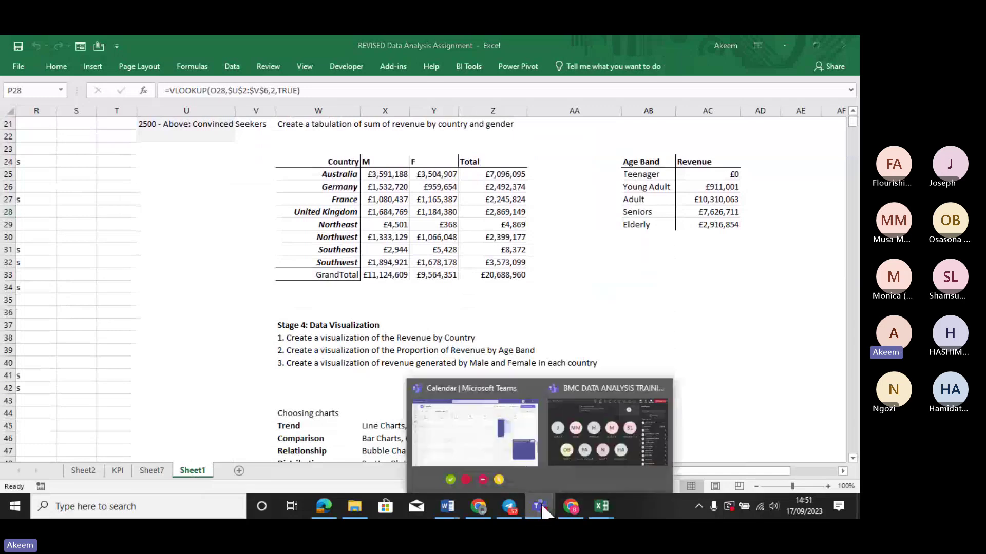
{"action": "left_click", "coordinate": [605, 437]}
{"action": "left_click", "coordinate": [818, 214]}
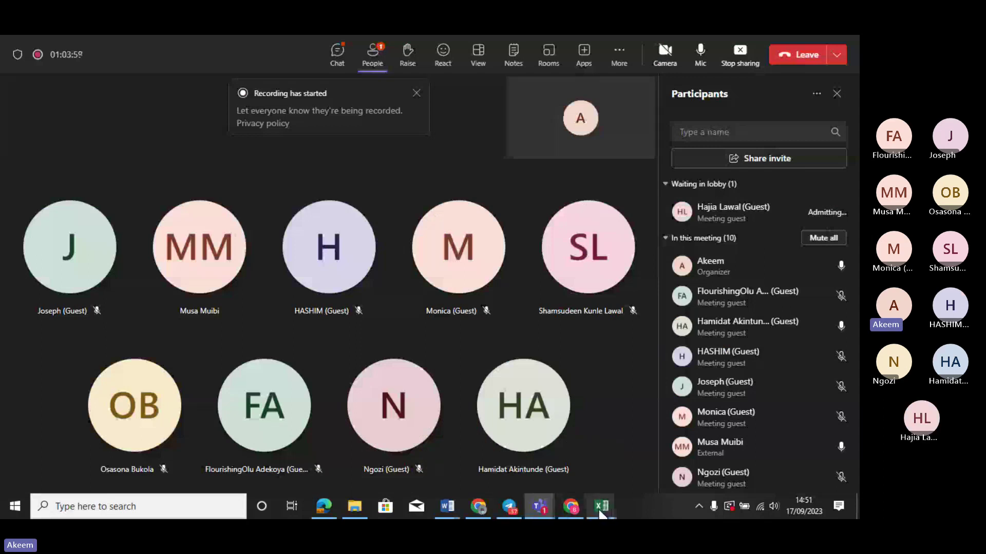
{"action": "mouse_move", "coordinate": [596, 506]}
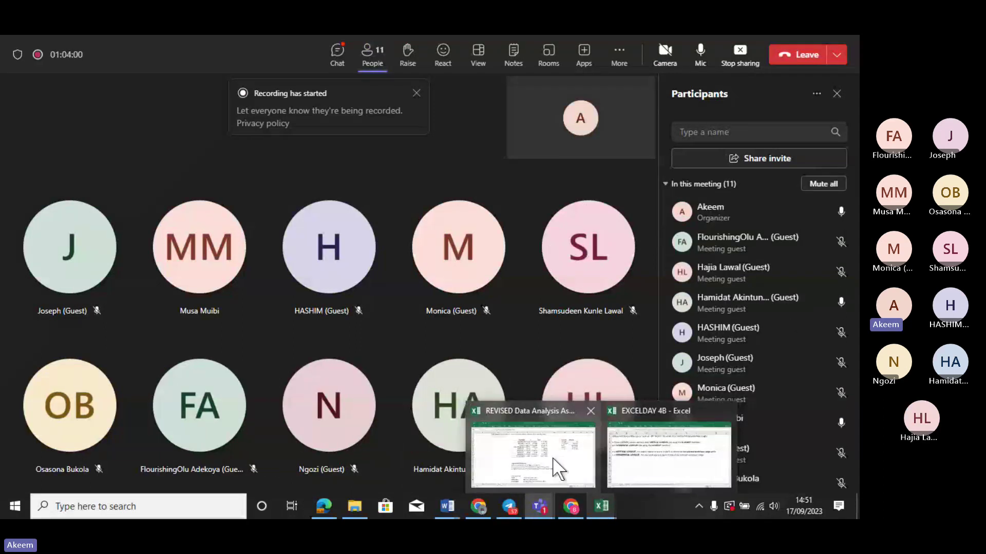
{"action": "left_click", "coordinate": [556, 469]}
Look across row 36 of Sheet1 from the blank columns back to Firstname, and check the Sheet7 PivotTable.
{"action": "left_click", "coordinate": [121, 312]}
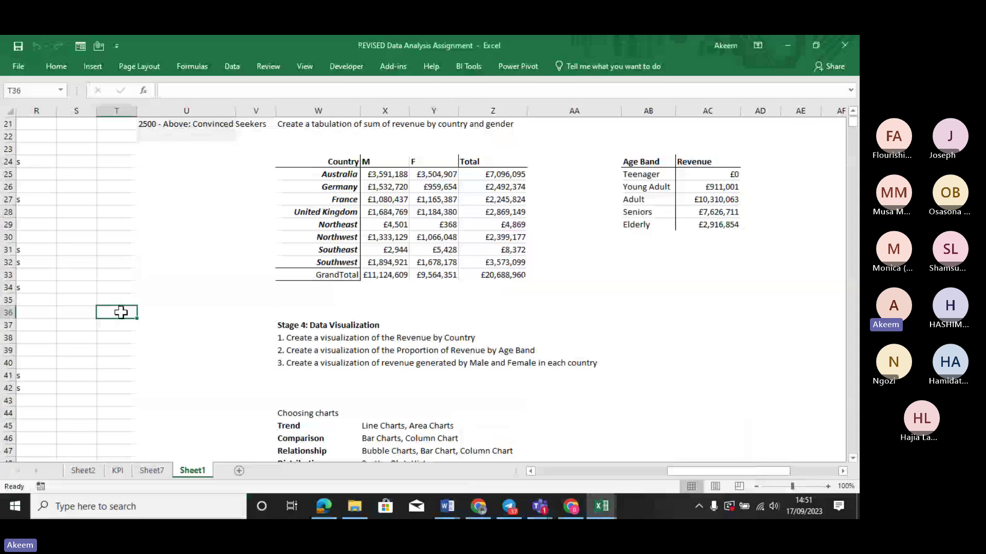
{"action": "key", "text": "Left"}
{"action": "key", "text": "Left"}
{"action": "key", "text": "Left"}
{"action": "key", "text": "Left"}
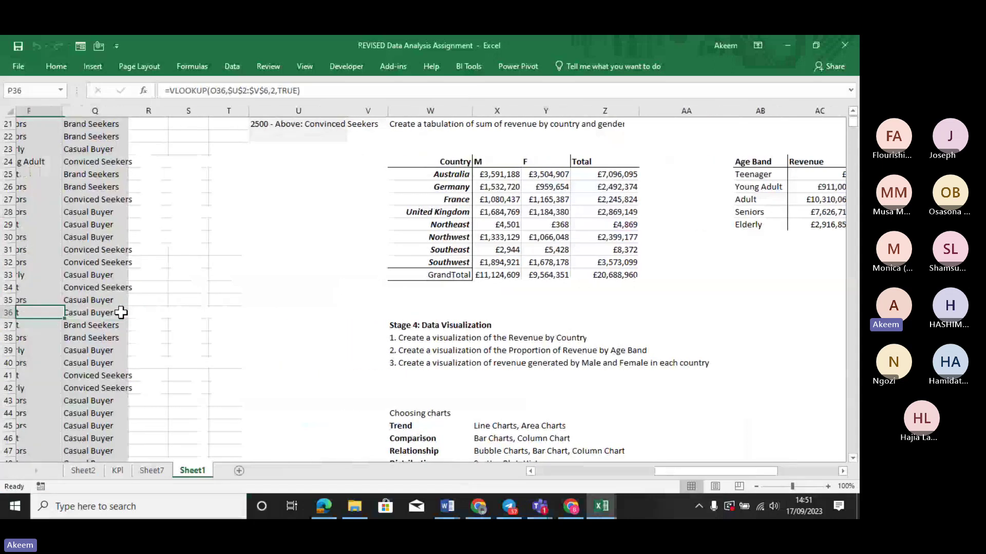
{"action": "key", "text": "Left"}
{"action": "key", "text": "Left"}
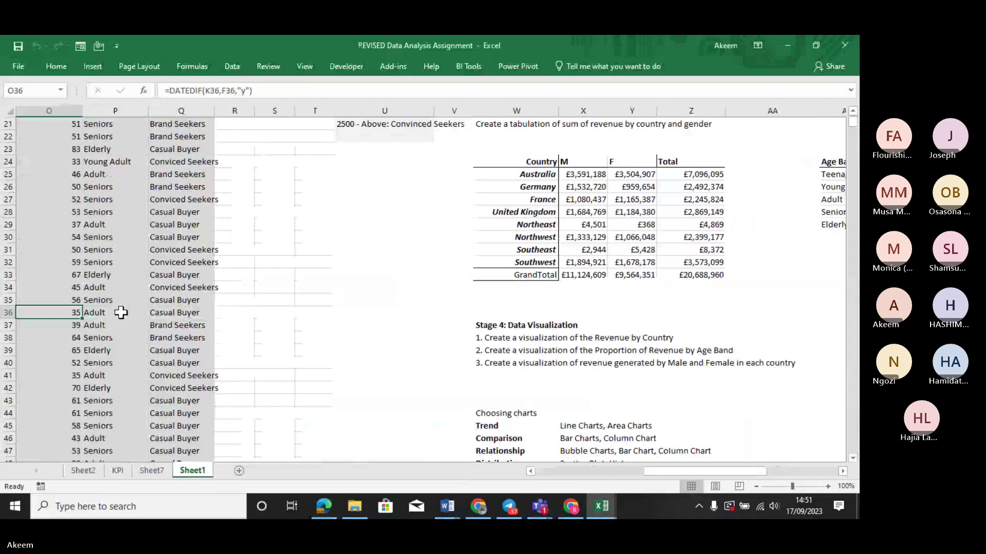
{"action": "key", "text": "Left"}
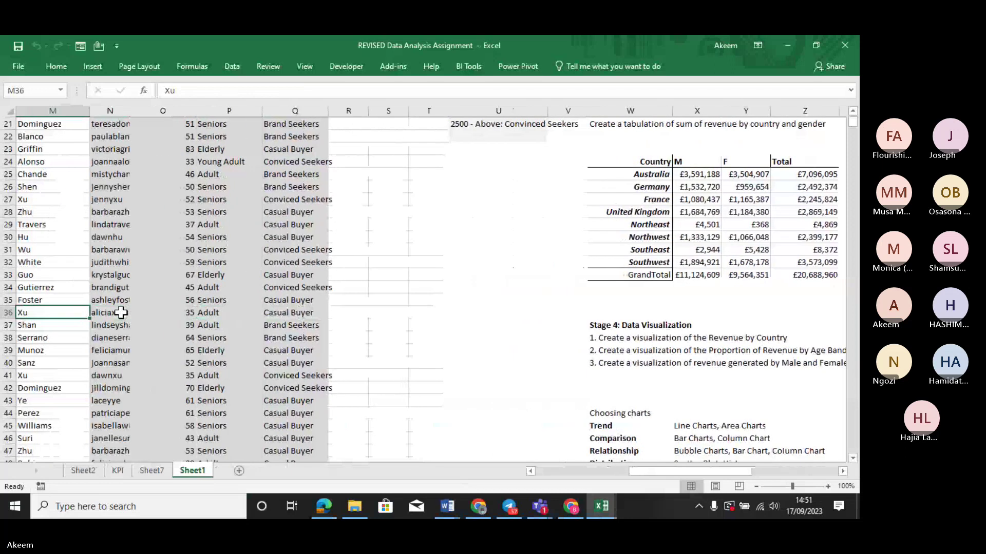
{"action": "key", "text": "Left"}
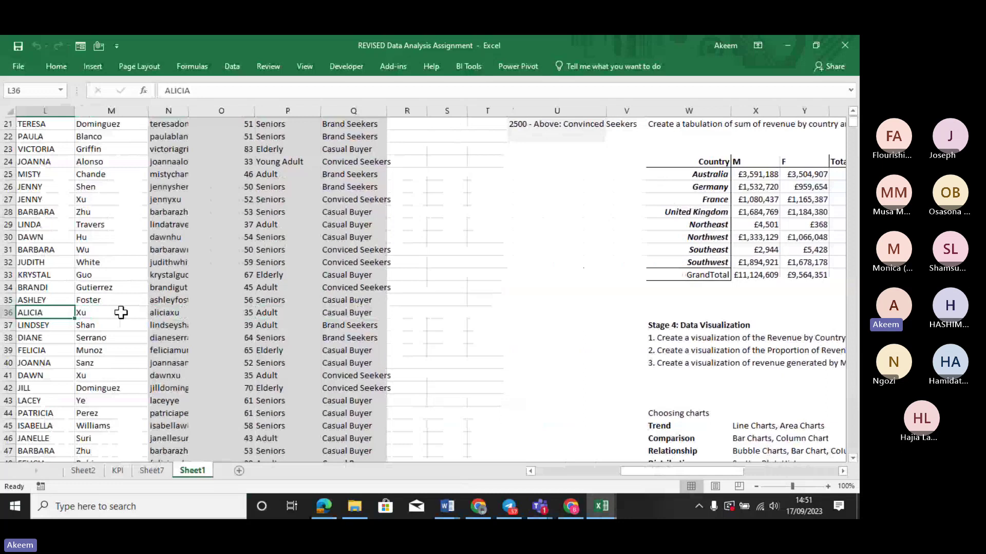
{"action": "left_click", "coordinate": [163, 472]}
{"action": "left_click", "coordinate": [105, 236]}
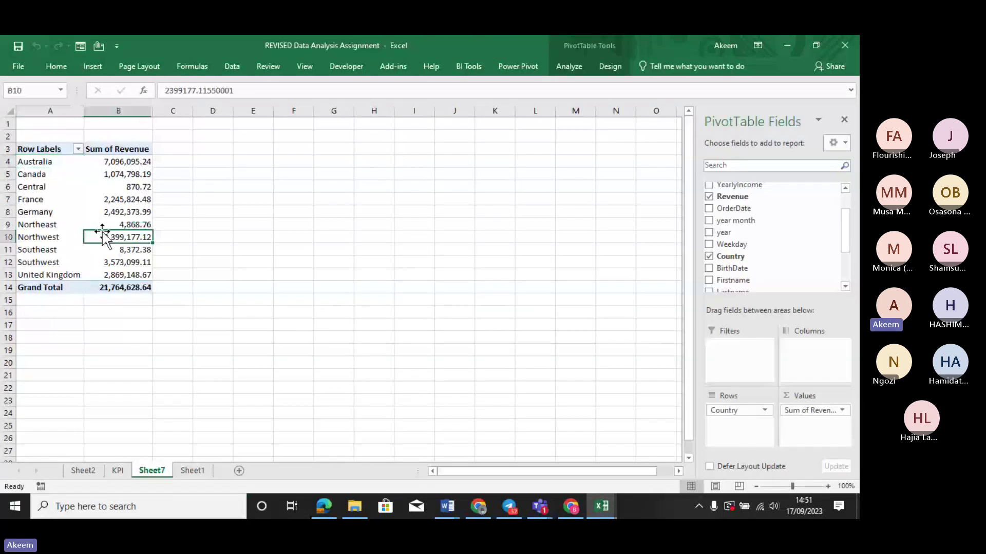
Examine the Age Band column on Sheet1 from row 29 up to its header.
{"action": "left_click", "coordinate": [197, 471]}
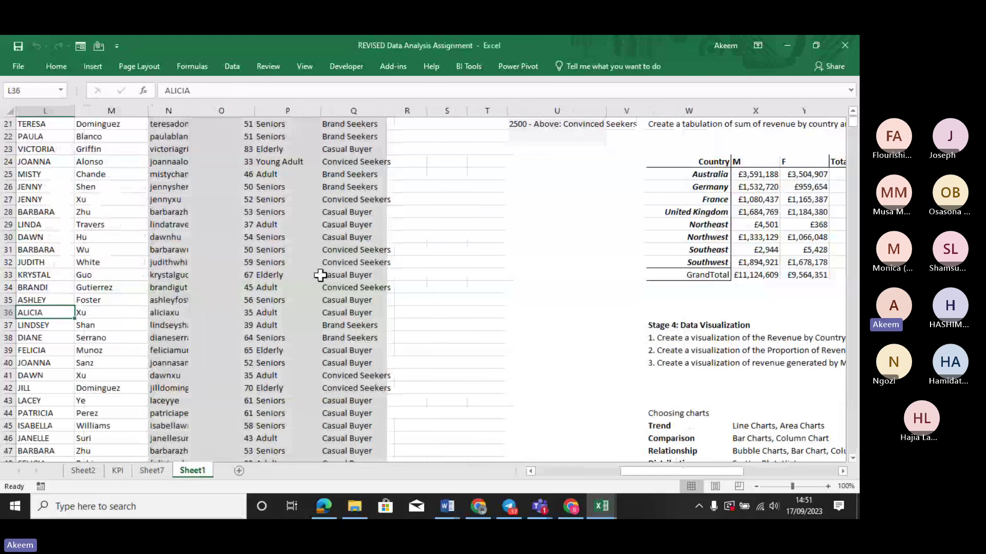
{"action": "left_click", "coordinate": [272, 211]}
{"action": "left_click", "coordinate": [272, 226]}
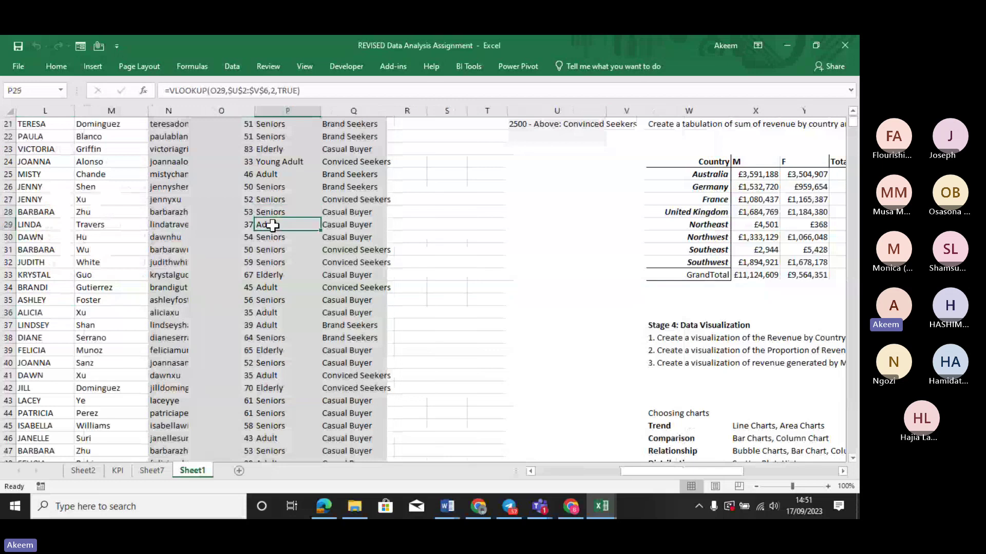
{"action": "key", "text": "Up"}
{"action": "key", "text": "Up"}
{"action": "key", "text": "Up"}
{"action": "key", "text": "Up"}
{"action": "key", "text": "Up"}
{"action": "key", "text": "Up"}
{"action": "key", "text": "Up"}
{"action": "key", "text": "Up"}
{"action": "key", "text": "Up"}
{"action": "key", "text": "Up"}
{"action": "key", "text": "Up"}
{"action": "key", "text": "Up"}
{"action": "key", "text": "Up"}
{"action": "key", "text": "Up"}
{"action": "key", "text": "Up"}
{"action": "key", "text": "Up"}
{"action": "key", "text": "Up"}
{"action": "key", "text": "Up"}
{"action": "key", "text": "Up"}
{"action": "key", "text": "Up"}
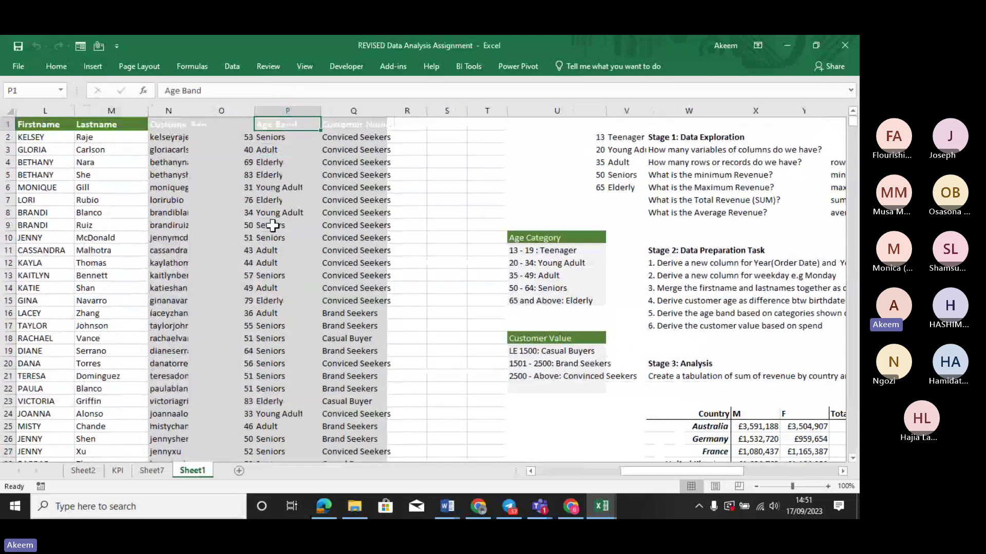
Inspect the age and customer name formulas in row 17 of Sheet1, and look over the dataset's first columns.
{"action": "left_click", "coordinate": [270, 323]}
{"action": "key", "text": "Left"}
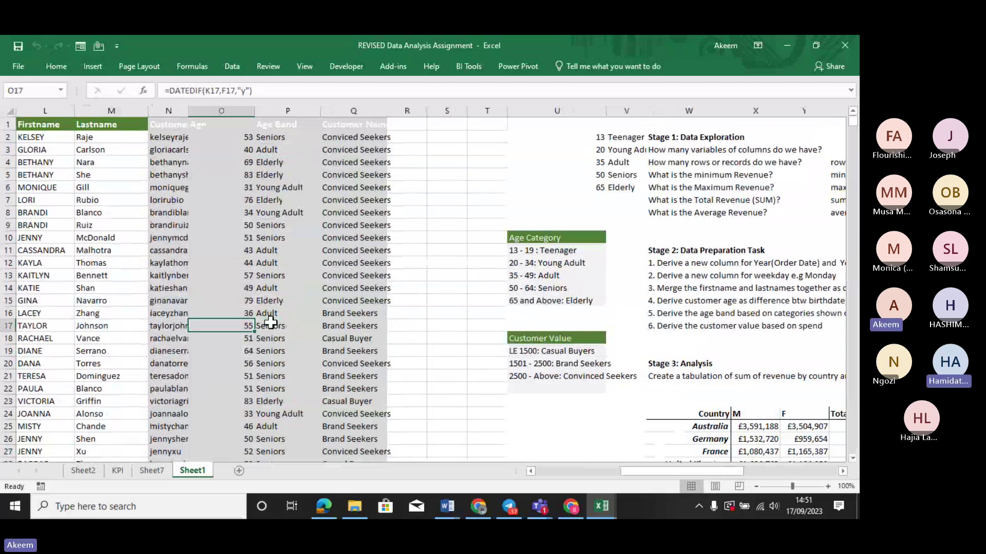
{"action": "key", "text": "Left"}
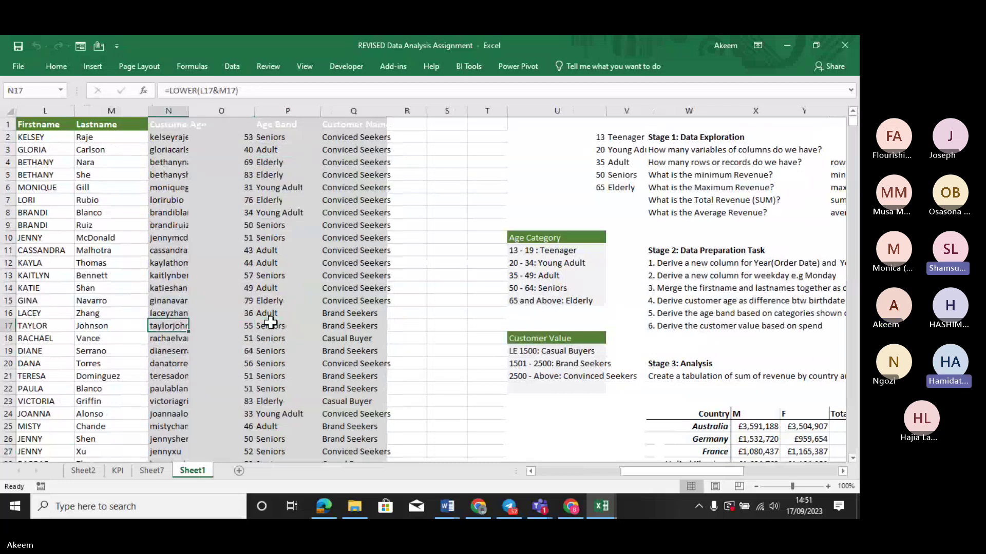
{"action": "key", "text": "ctrl+Left"}
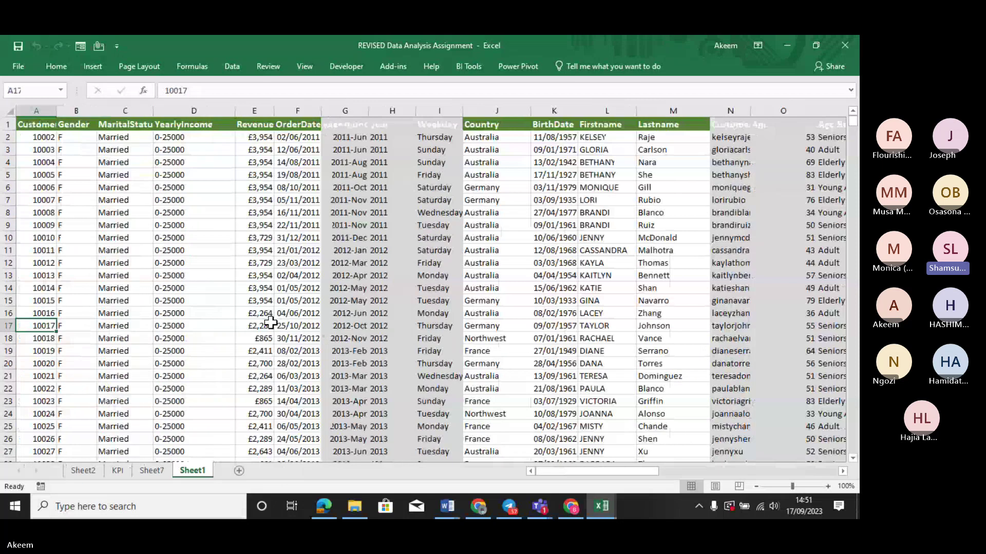
{"action": "key", "text": "Up"}
{"action": "key", "text": "Up"}
{"action": "key", "text": "Up"}
{"action": "key", "text": "Up"}
{"action": "key", "text": "Up"}
{"action": "key", "text": "Up"}
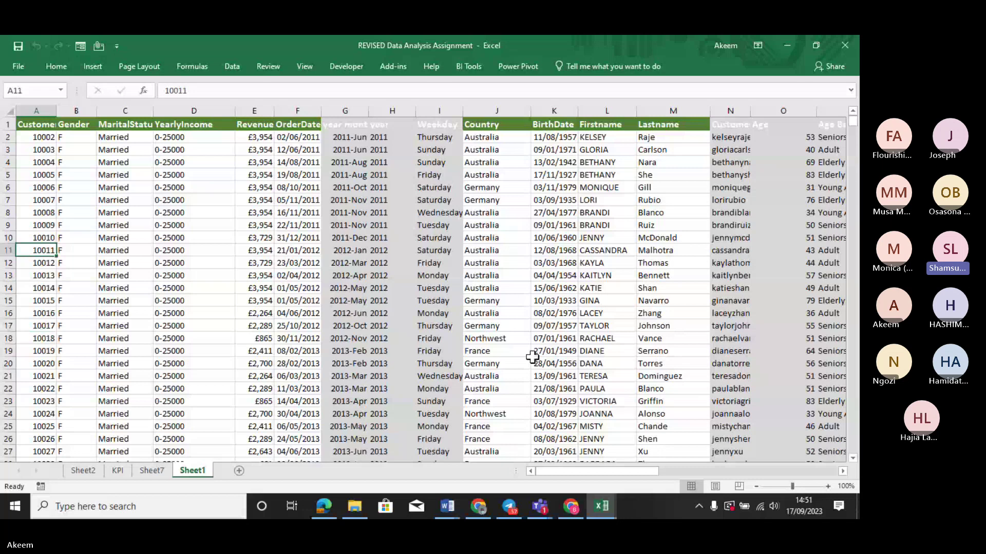
Examine the Age Band column and the lookup formulas behind several of its cells in Sheet1.
{"action": "left_click", "coordinate": [472, 338]}
{"action": "key", "text": "Right"}
{"action": "key", "text": "Right"}
{"action": "key", "text": "Right"}
{"action": "key", "text": "Right"}
{"action": "key", "text": "Right"}
{"action": "key", "text": "Right"}
{"action": "key", "text": "Right"}
{"action": "key", "text": "Right"}
{"action": "key", "text": "Right"}
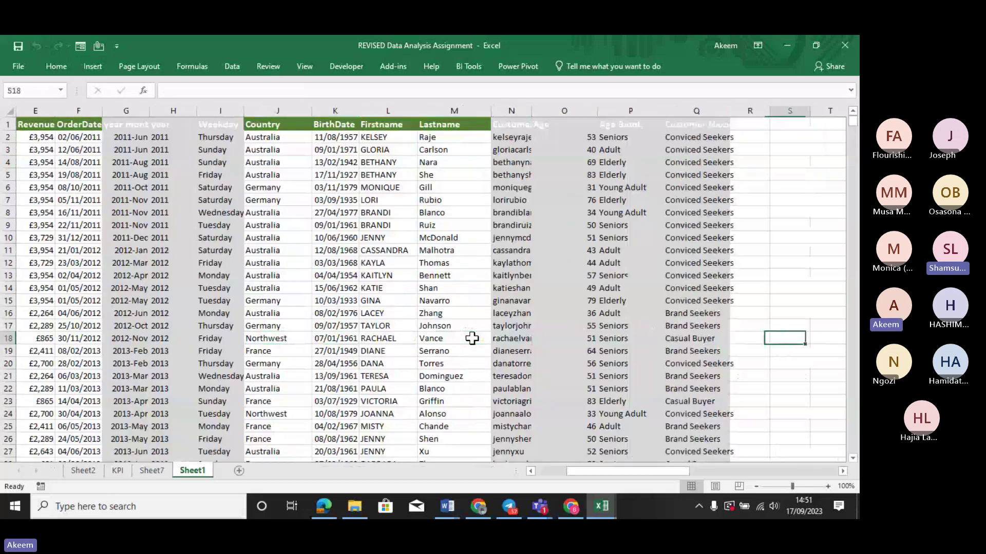
{"action": "key", "text": "Right"}
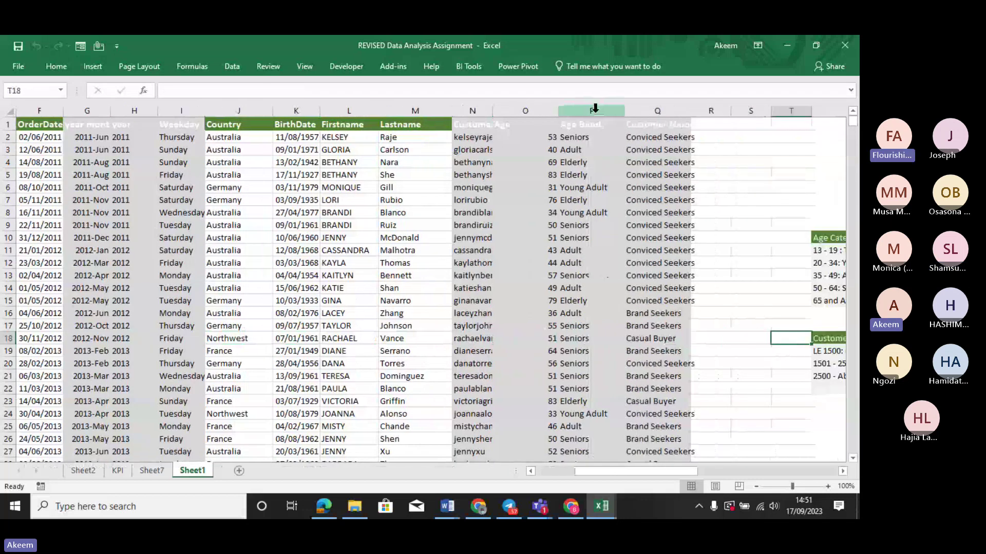
{"action": "left_click", "coordinate": [595, 108]}
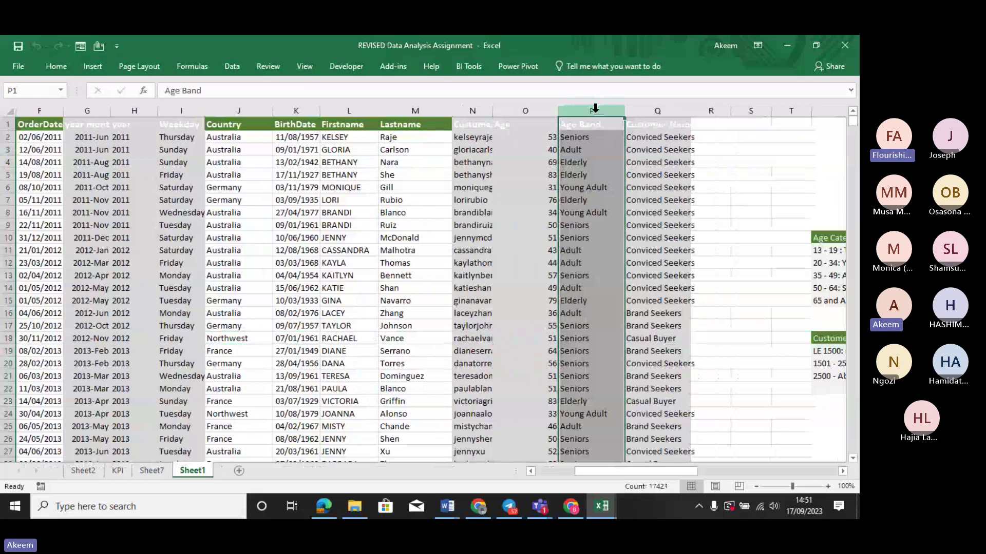
{"action": "left_click", "coordinate": [326, 315]}
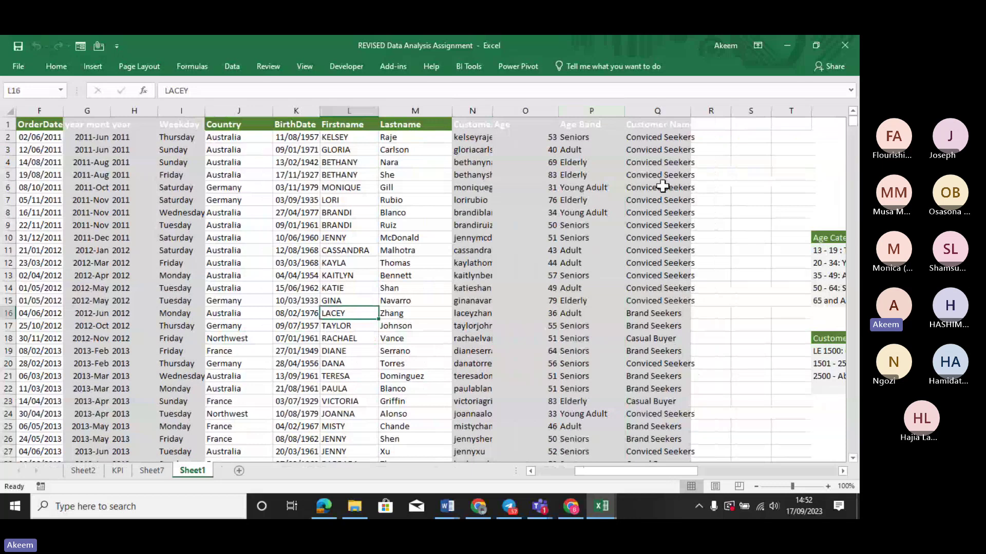
{"action": "left_click", "coordinate": [574, 138]}
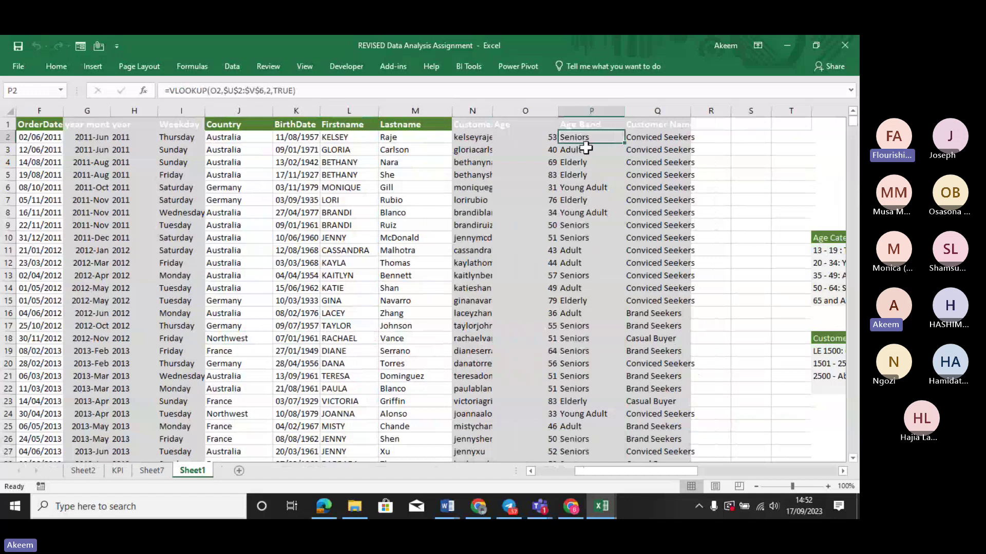
{"action": "left_click", "coordinate": [587, 150]}
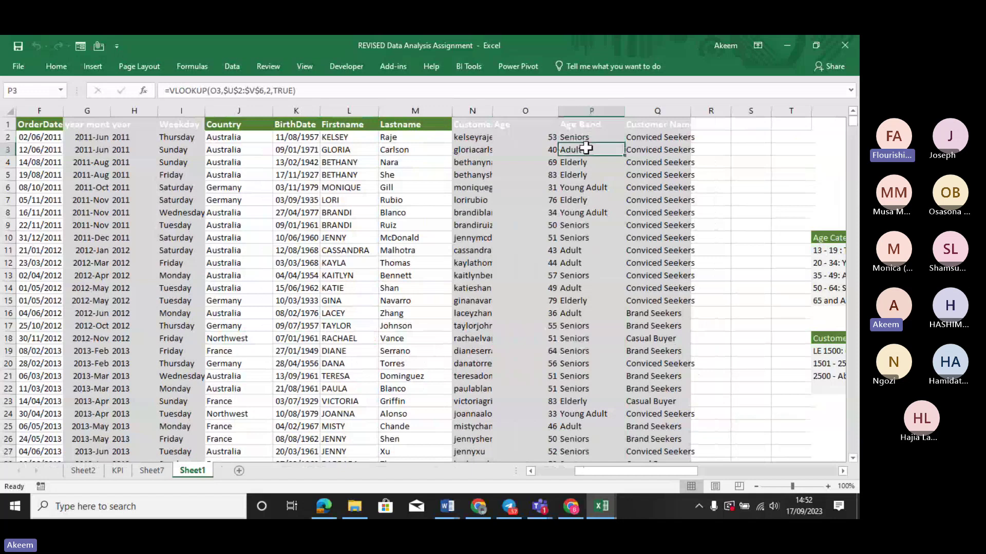
{"action": "left_click", "coordinate": [592, 189]}
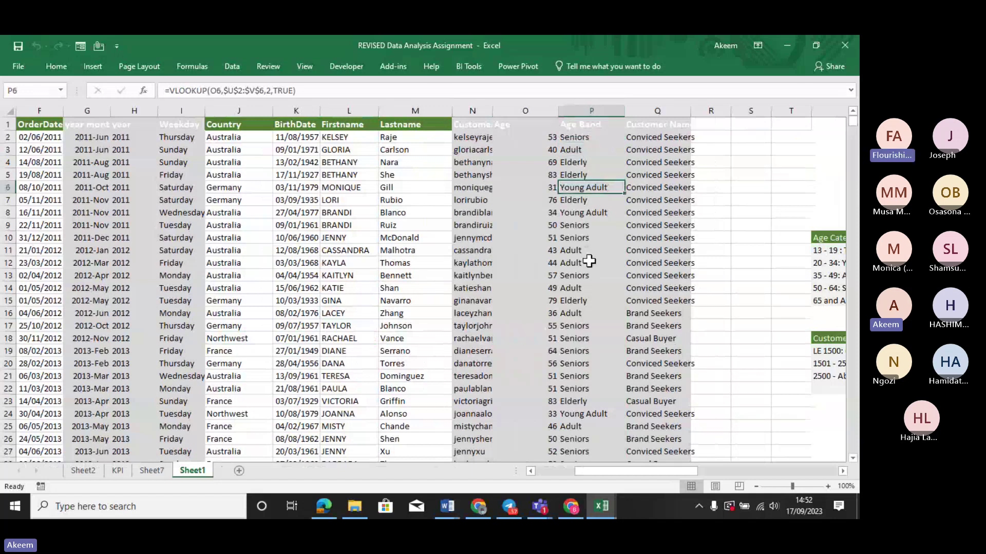
{"action": "left_click", "coordinate": [313, 235]}
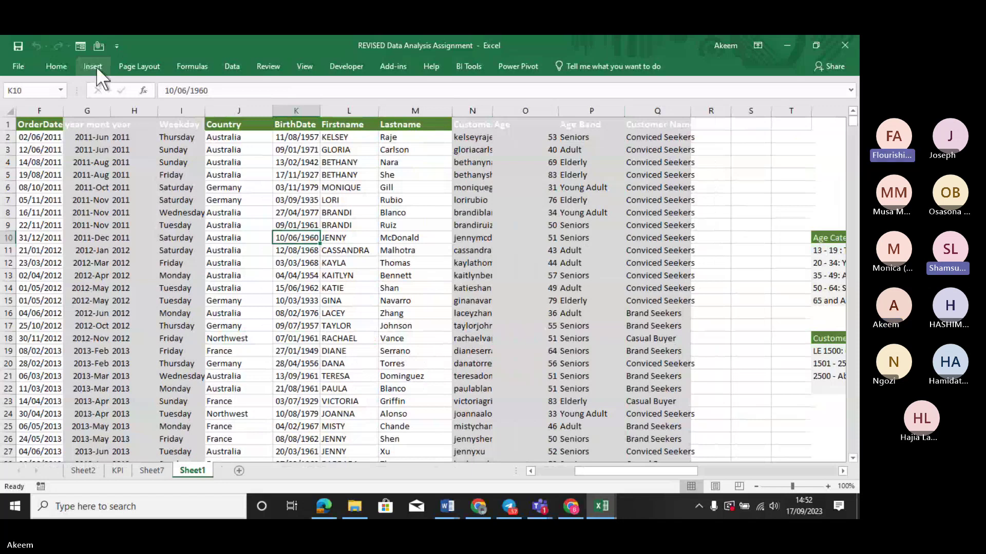
{"action": "key", "text": "alt"}
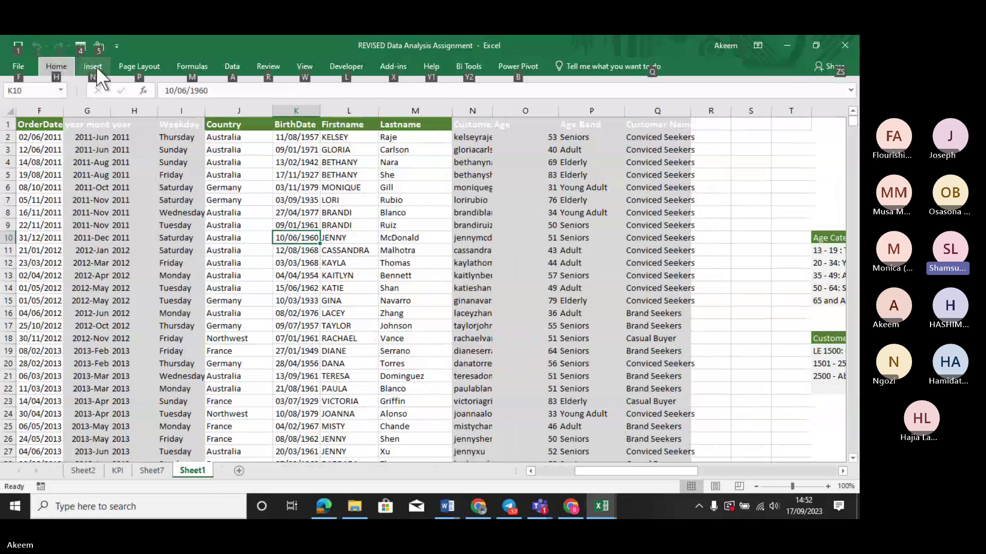
{"action": "key", "text": "n"}
{"action": "key", "text": "v"}
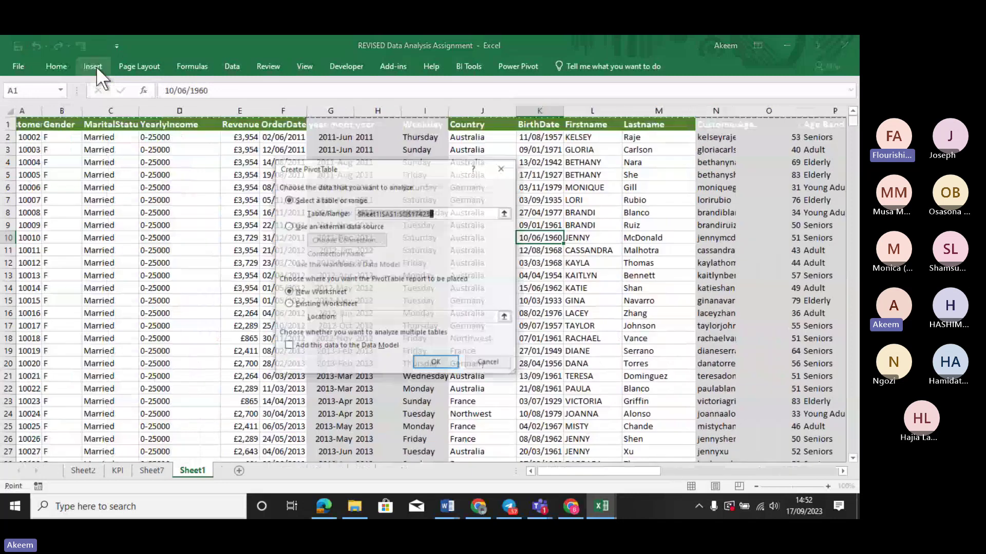
{"action": "type", "text": "T"}
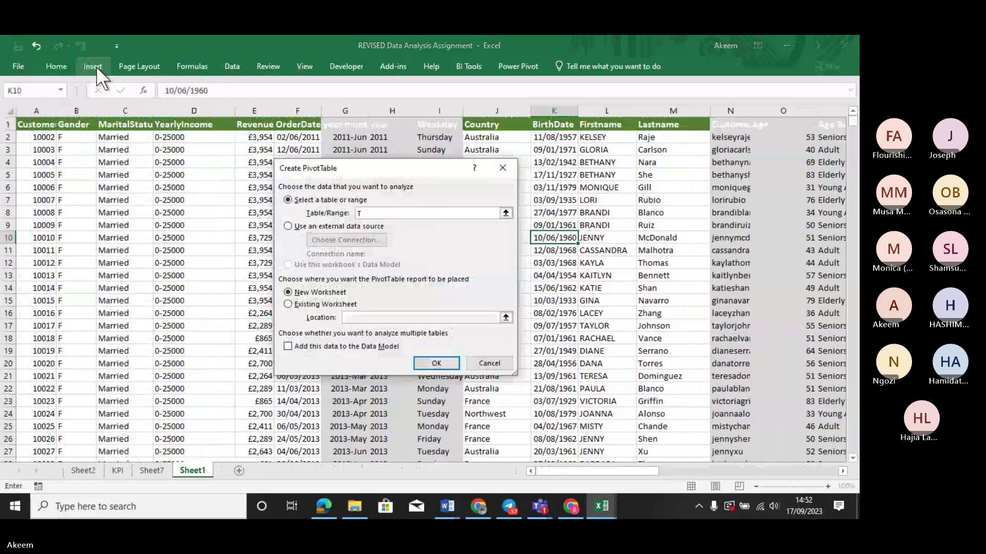
{"action": "key", "text": "BackSpace"}
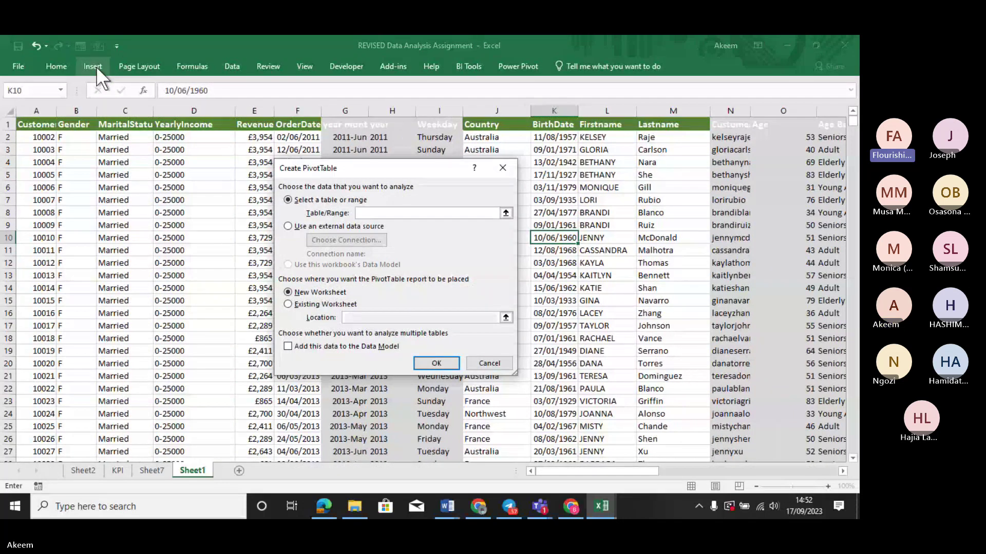
{"action": "left_click", "coordinate": [496, 362]}
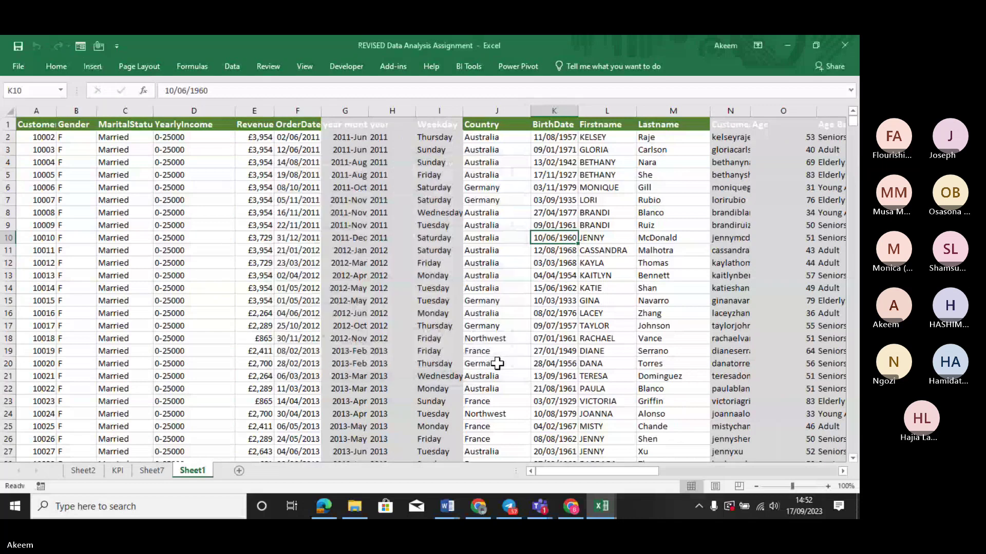
Create a PivotTable from the Sheet1 customer data on a new worksheet.
{"action": "key", "text": "alt"}
{"action": "key", "text": "n"}
{"action": "key", "text": "v"}
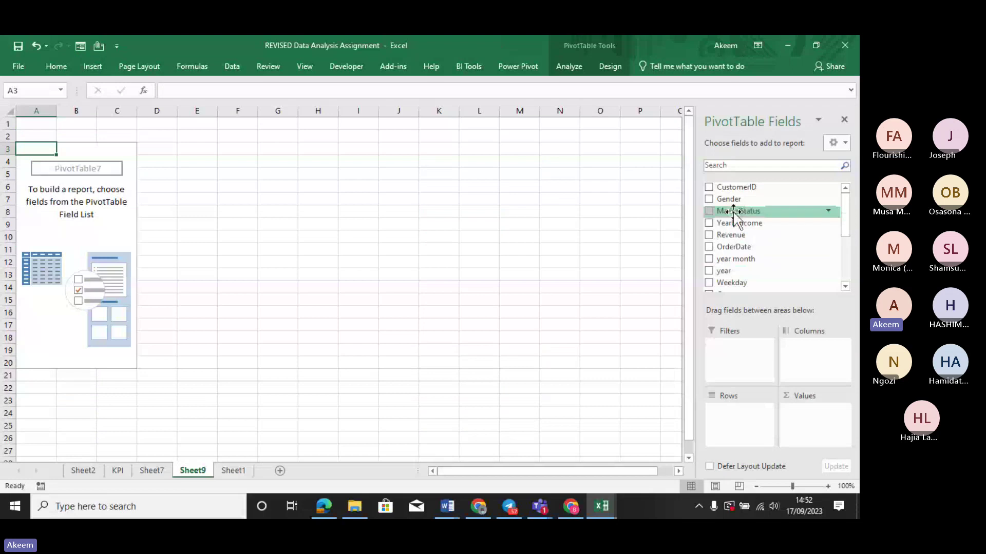
Add Age Band to the PivotTable's rows and the sum of Revenue to its values.
{"action": "left_click_drag", "start_coordinate": [848, 221], "coordinate": [849, 259]}
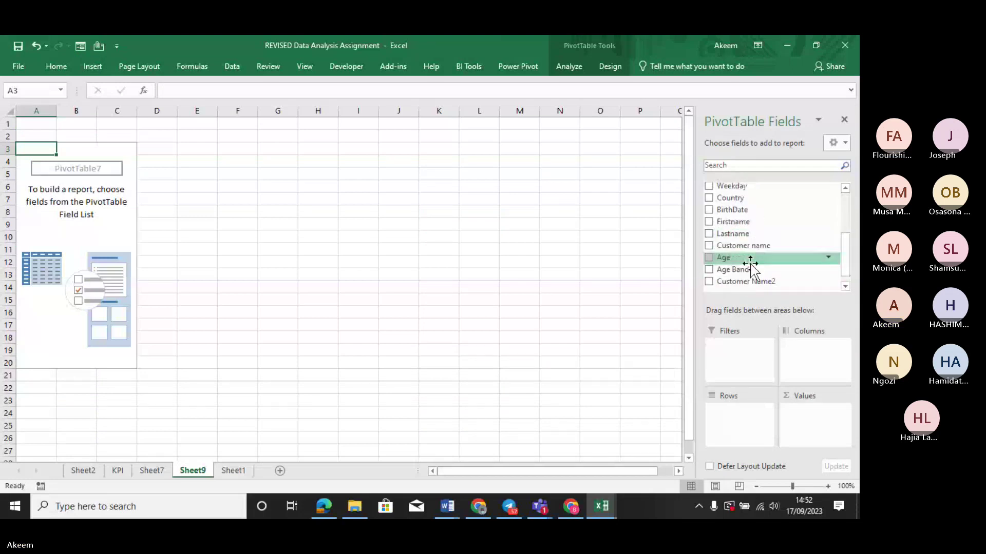
{"action": "left_click_drag", "start_coordinate": [751, 271], "coordinate": [746, 440]}
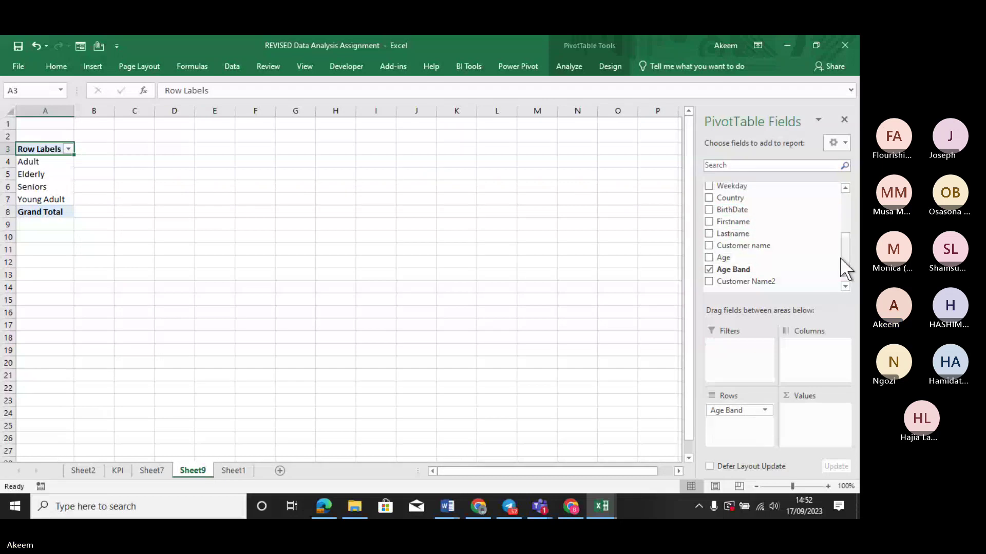
{"action": "left_click_drag", "start_coordinate": [841, 256], "coordinate": [837, 219]}
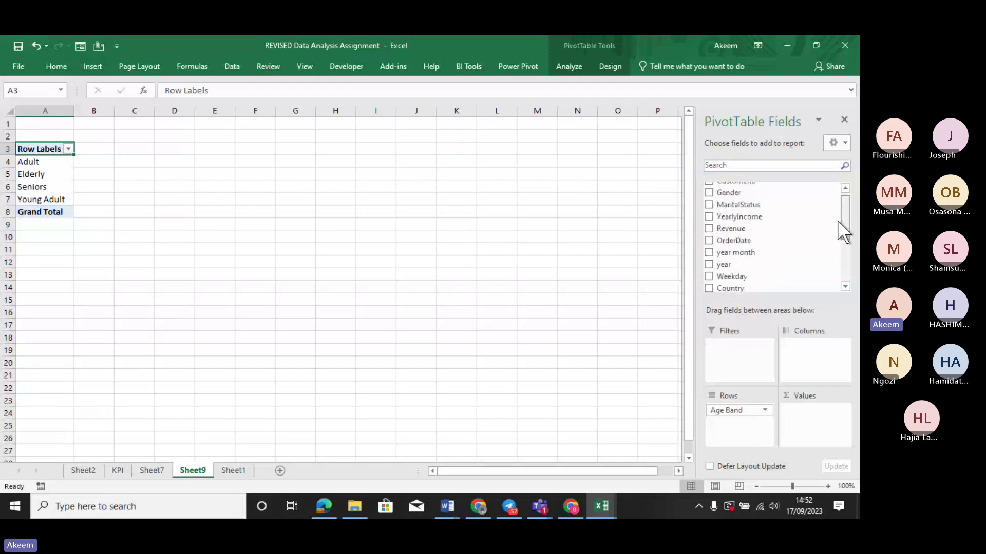
{"action": "left_click_drag", "start_coordinate": [739, 232], "coordinate": [822, 419]}
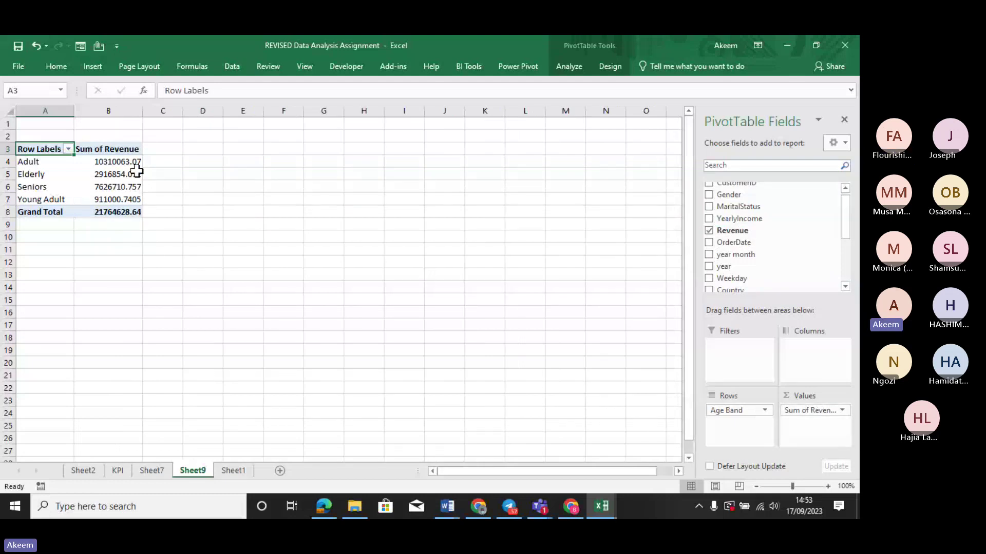
Format the PivotTable's revenue values as Number with two decimal places.
{"action": "left_click", "coordinate": [118, 162]}
{"action": "right_click", "coordinate": [118, 162]}
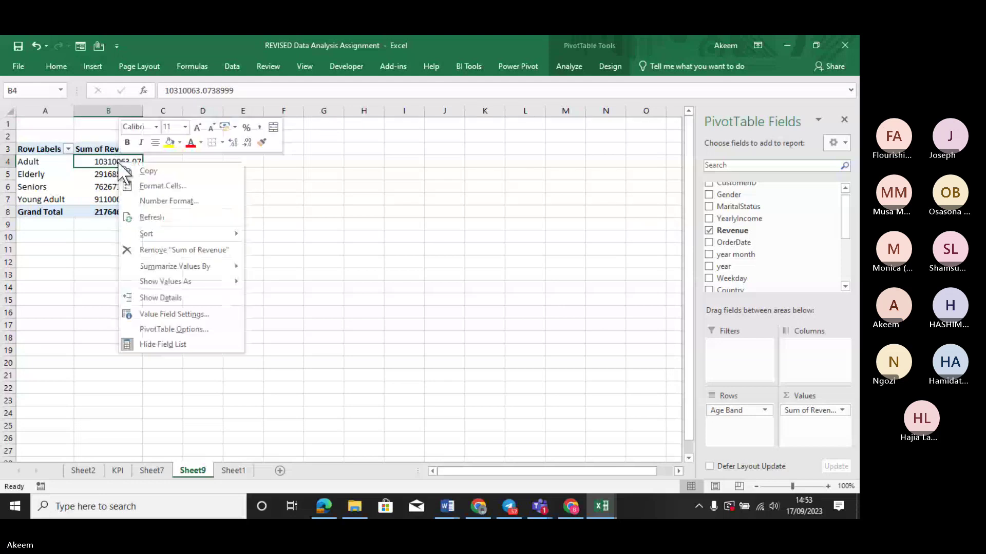
{"action": "left_click", "coordinate": [158, 201]}
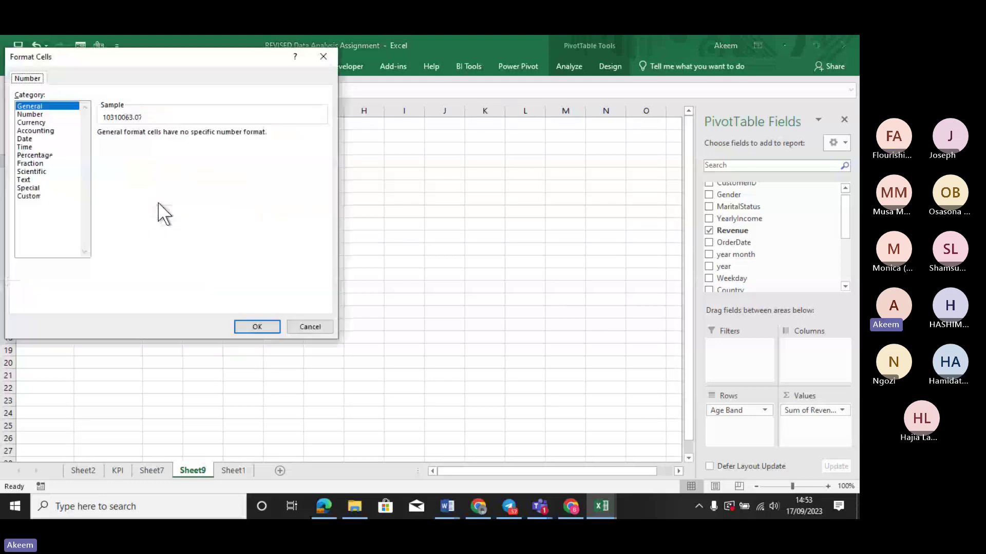
{"action": "left_click", "coordinate": [31, 114]}
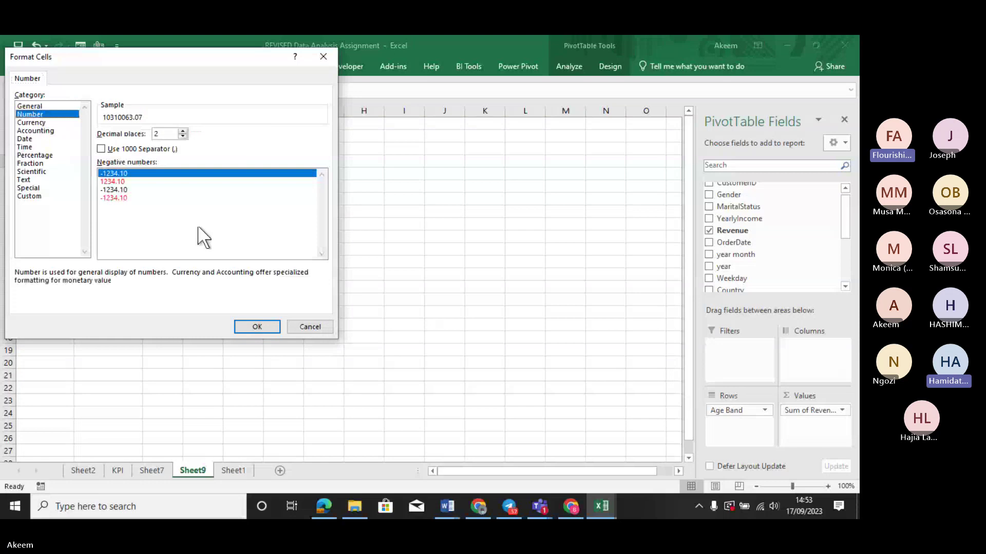
{"action": "left_click", "coordinate": [256, 326]}
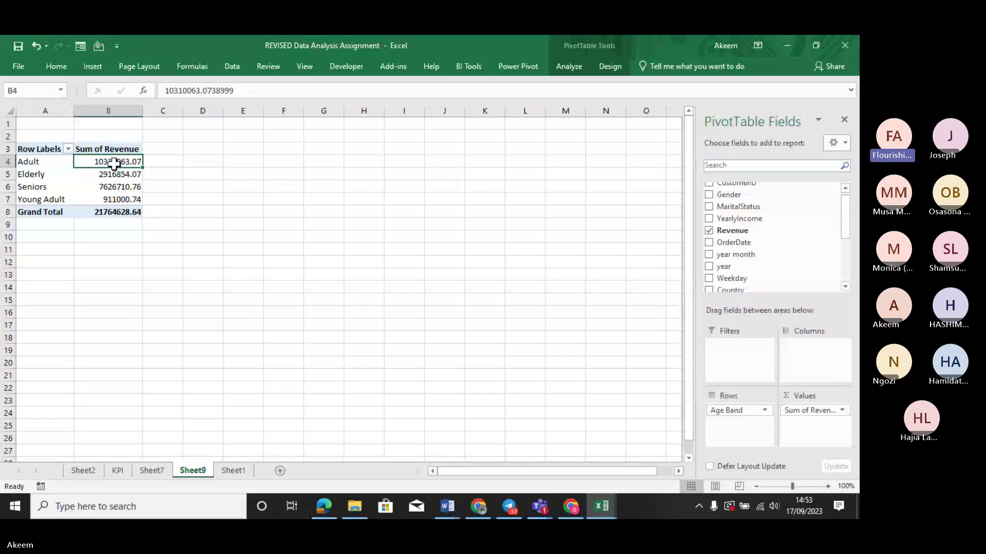
Undo the number format and the field placements to return to an empty PivotTable.
{"action": "mouse_move", "coordinate": [114, 162]}
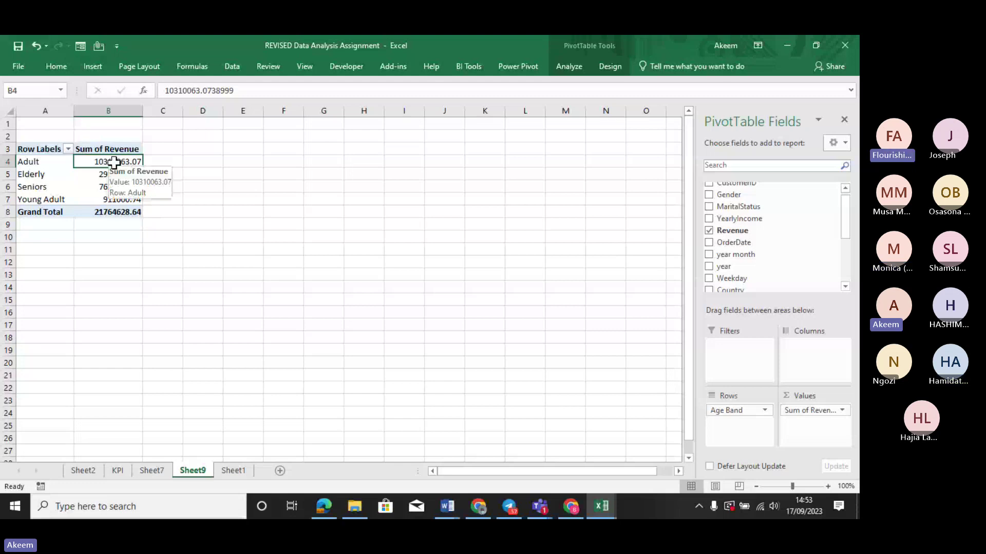
{"action": "key", "text": "ctrl+z"}
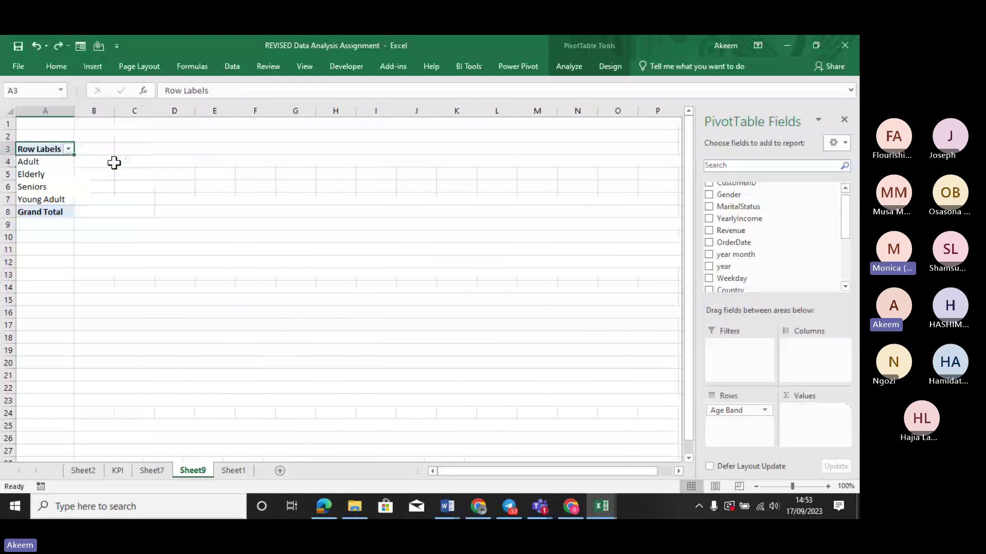
{"action": "key", "text": "ctrl+z"}
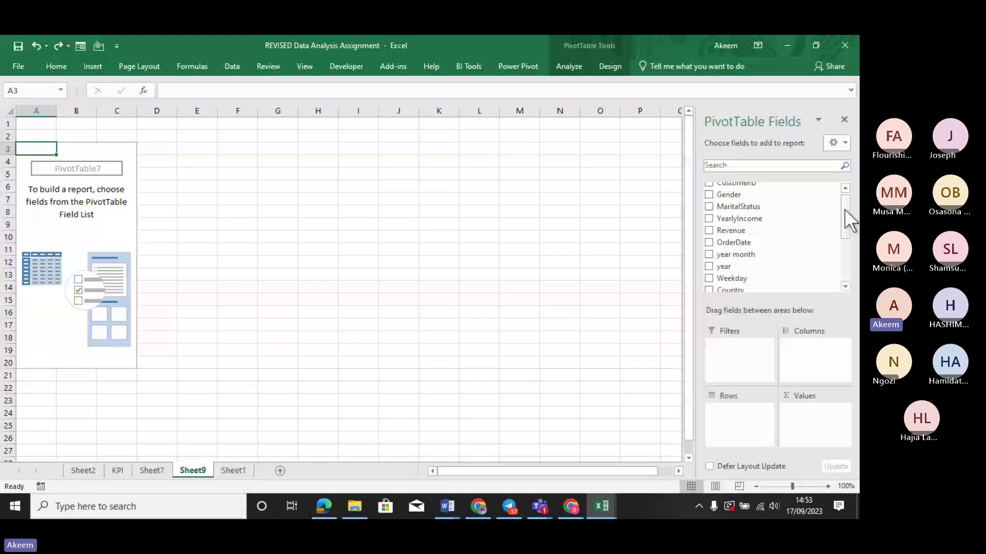
Place the Age Band field in the rows of the empty PivotTable.
{"action": "left_click_drag", "start_coordinate": [844, 206], "coordinate": [851, 261]}
{"action": "left_click_drag", "start_coordinate": [742, 259], "coordinate": [737, 415]}
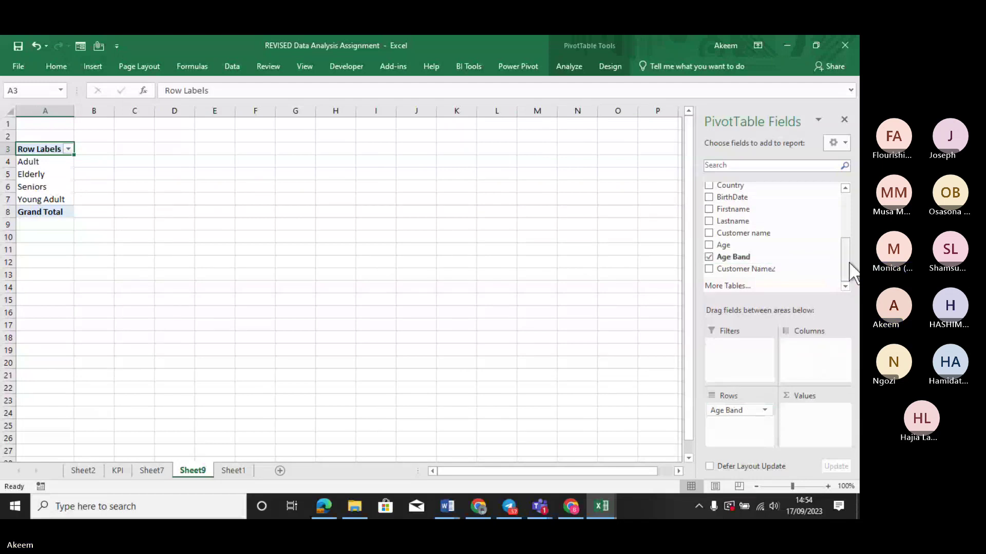
{"action": "left_click_drag", "start_coordinate": [849, 271], "coordinate": [847, 238]}
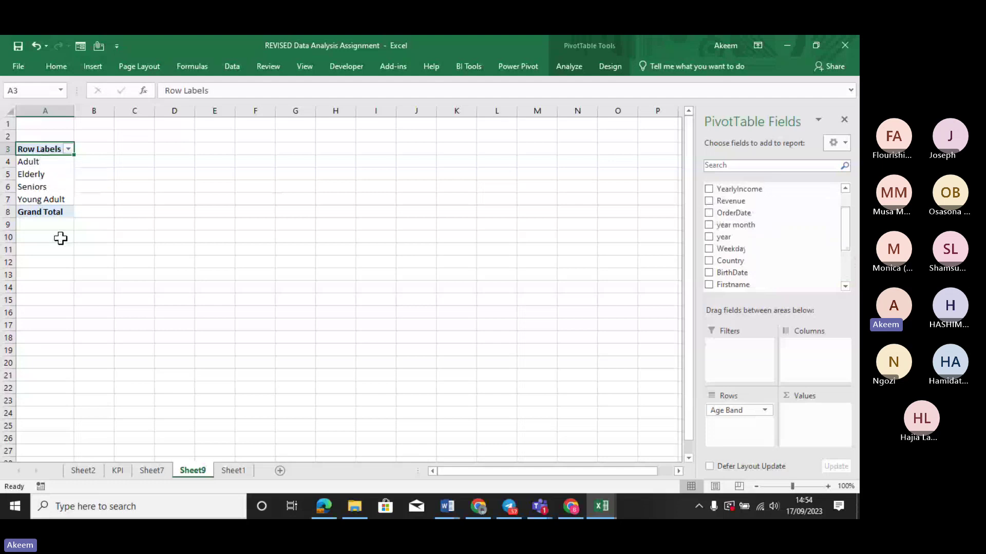
Check the age band revenue table on Sheet1, and add the sum of Revenue to the Sheet9 PivotTable's values.
{"action": "left_click", "coordinate": [229, 465]}
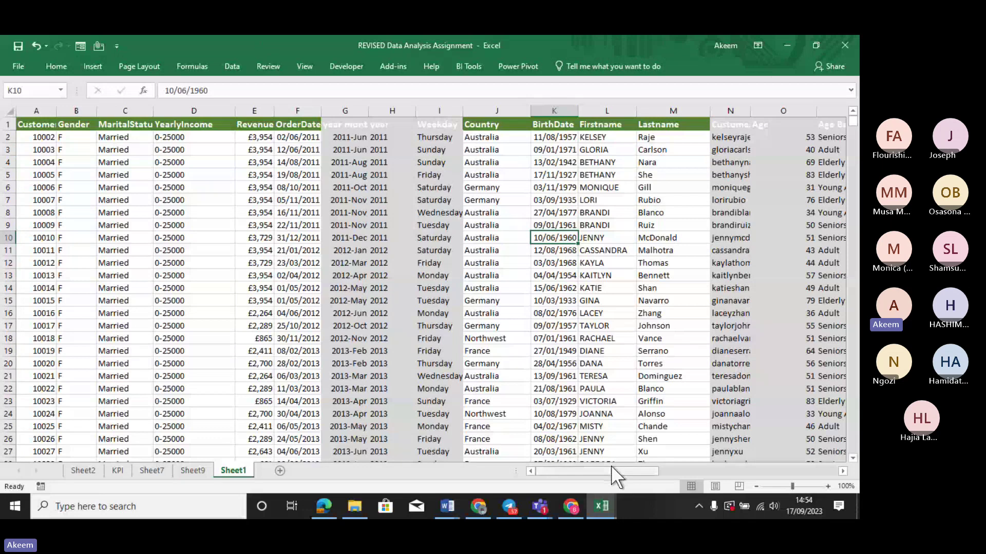
{"action": "left_click_drag", "start_coordinate": [613, 468], "coordinate": [762, 463]}
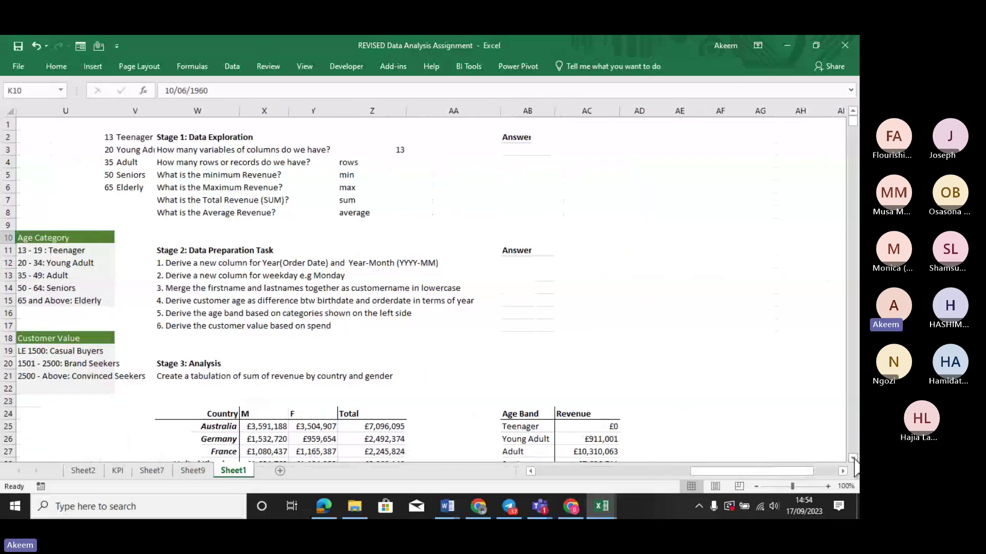
{"action": "left_click", "coordinate": [853, 457]}
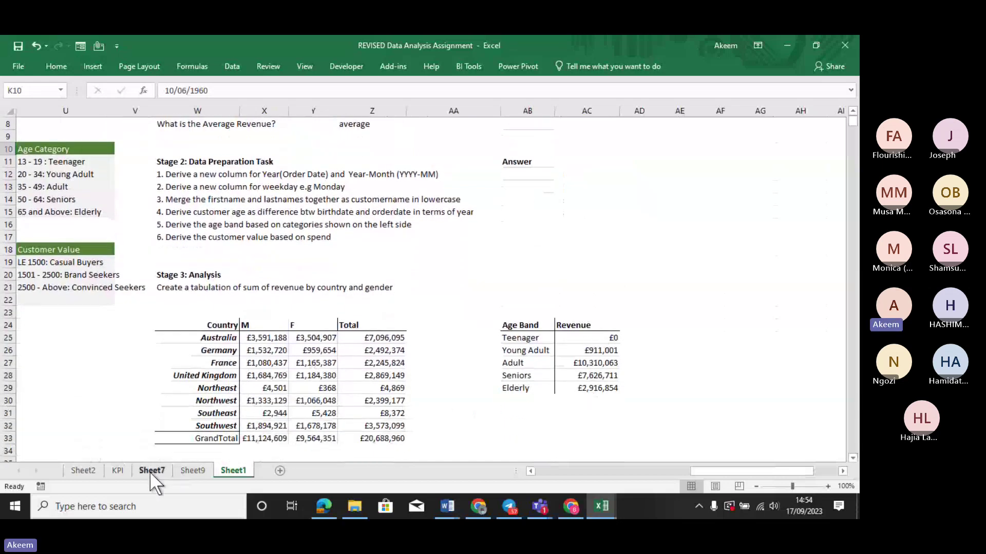
{"action": "left_click", "coordinate": [193, 471]}
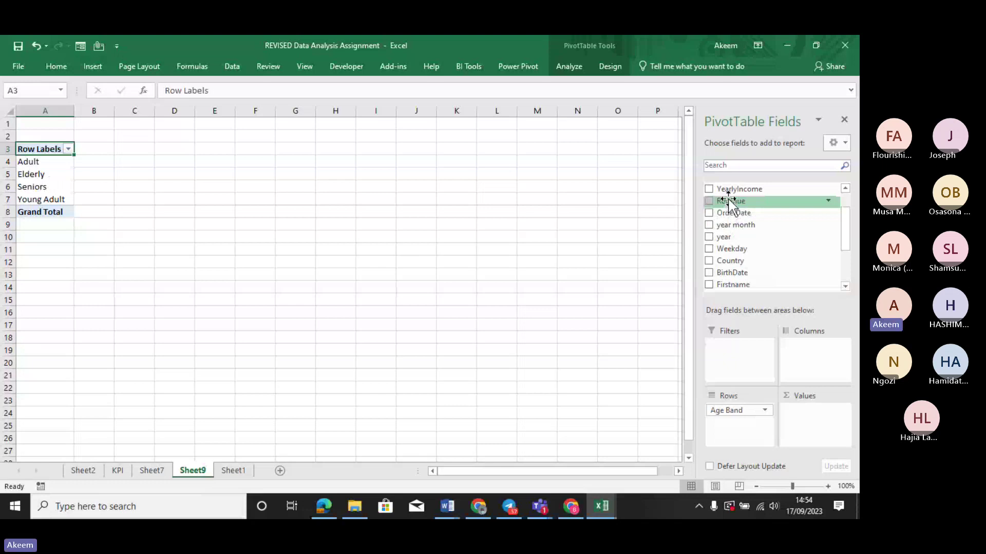
{"action": "left_click_drag", "start_coordinate": [727, 199], "coordinate": [808, 422]}
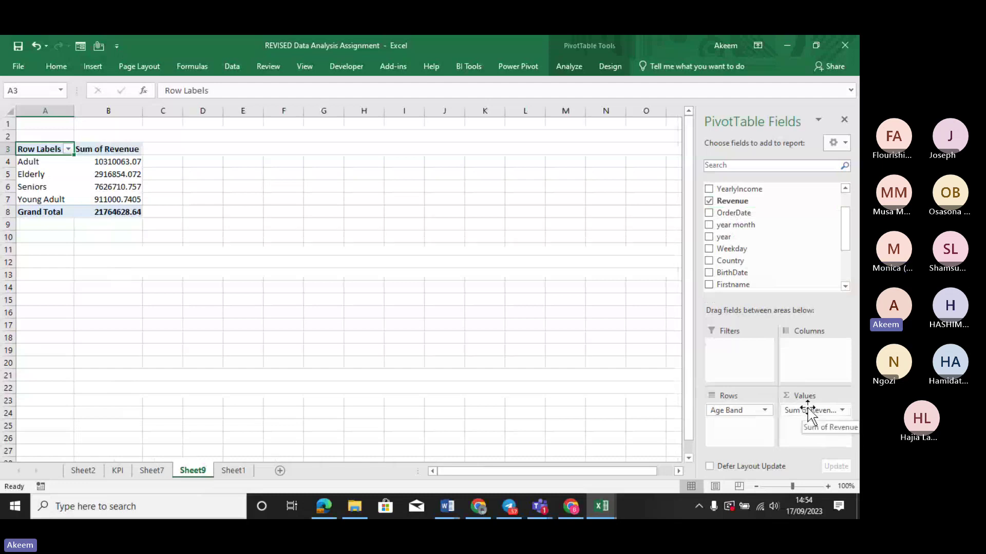
Format the PivotTable's Sum of Revenue values as Number with two decimal places and the 1000 separator.
{"action": "left_click", "coordinate": [126, 161]}
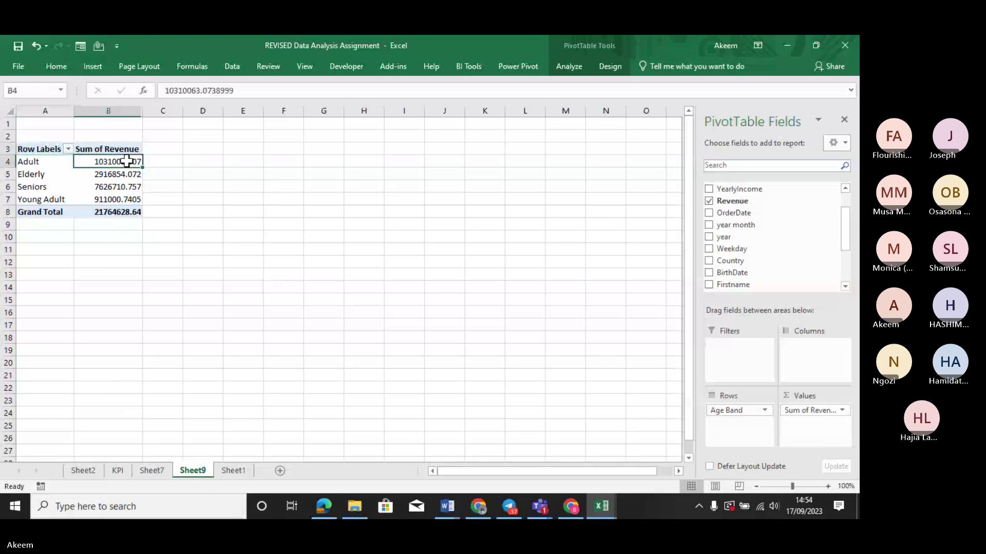
{"action": "right_click", "coordinate": [127, 162]}
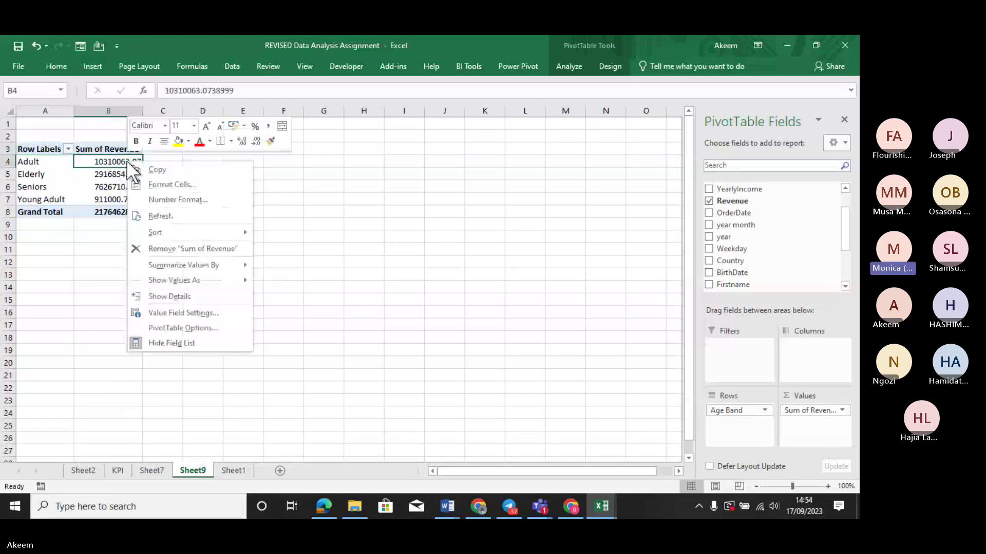
{"action": "left_click", "coordinate": [171, 200]}
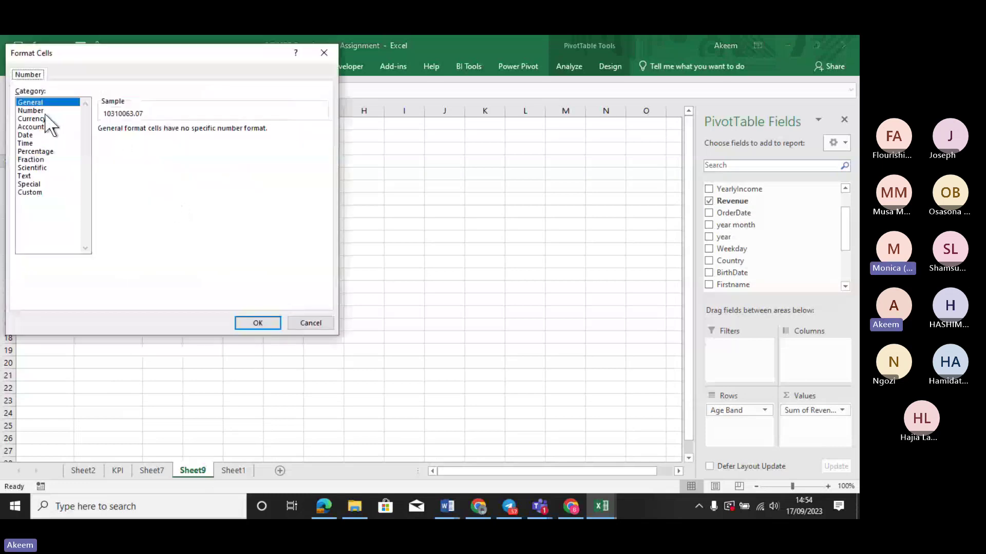
{"action": "left_click", "coordinate": [32, 110]}
{"action": "left_click", "coordinate": [102, 145]}
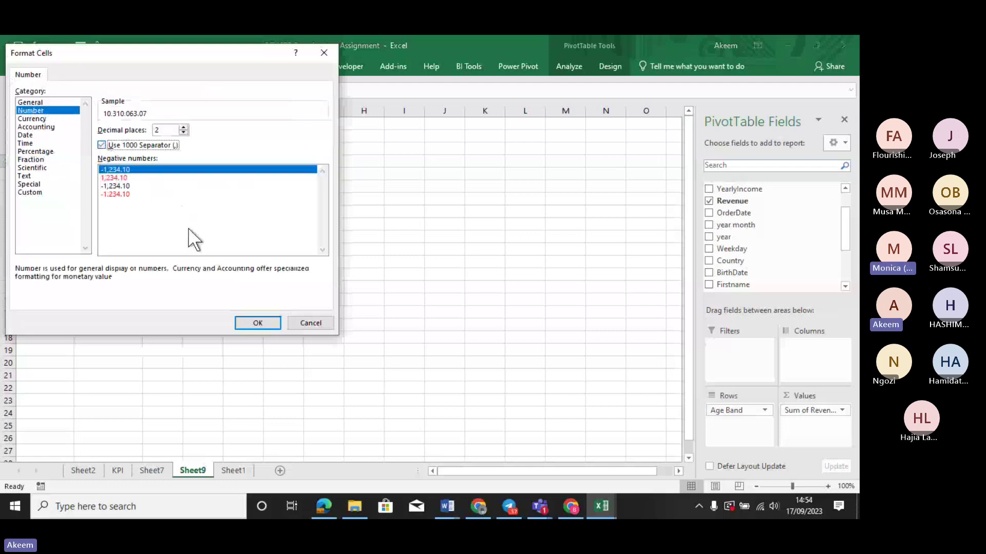
{"action": "left_click", "coordinate": [255, 322]}
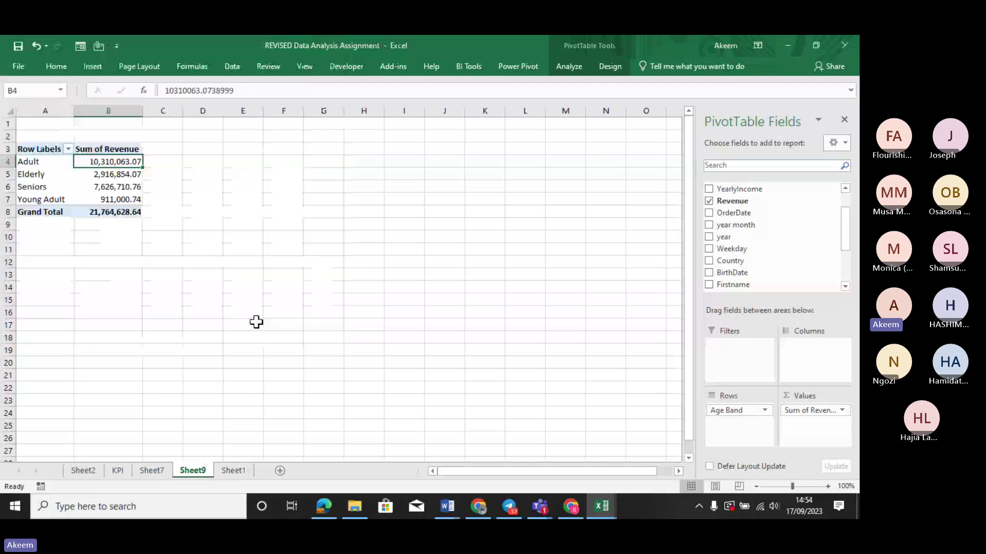
{"action": "left_click", "coordinate": [264, 317]}
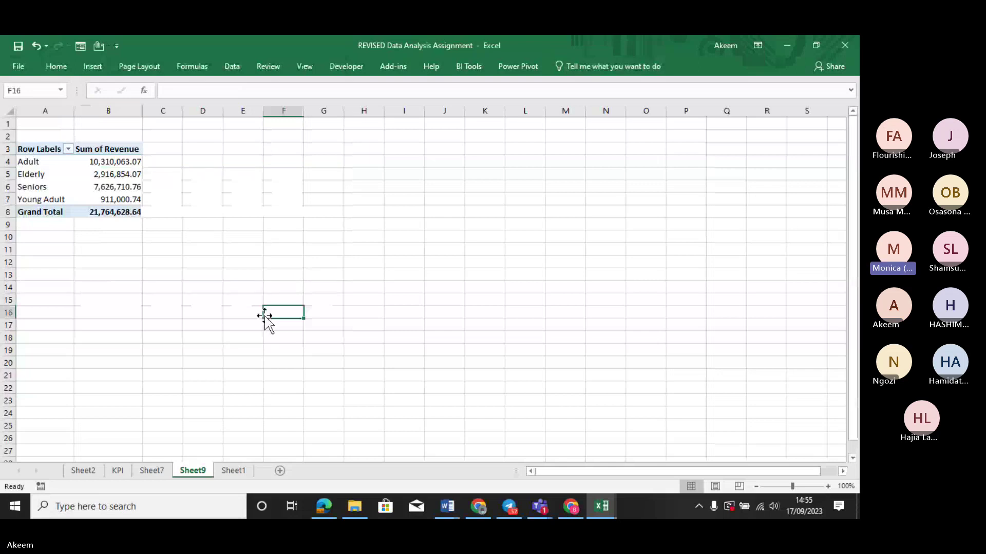
Add the CustomerID field to the PivotTable's values and summarize it by Count.
{"action": "left_click", "coordinate": [99, 175]}
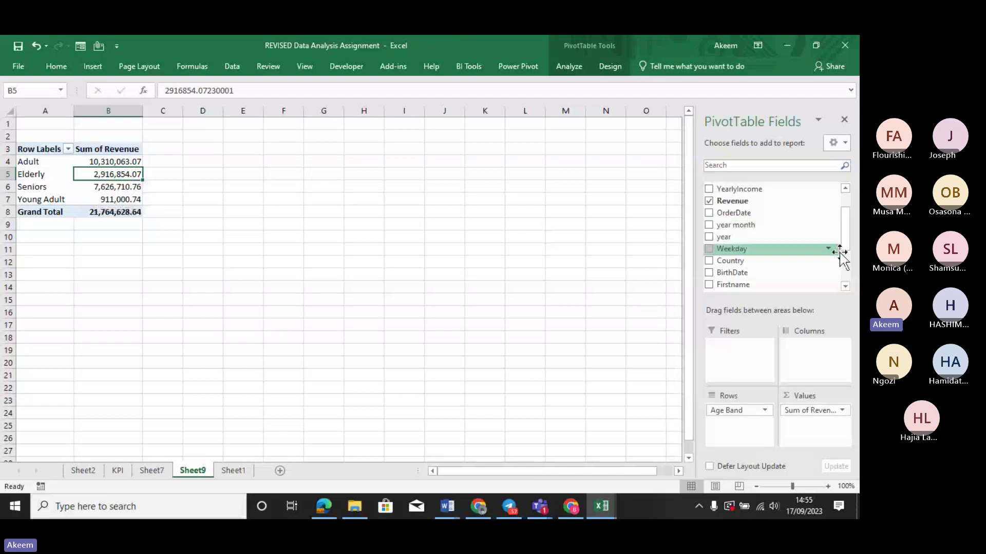
{"action": "left_click_drag", "start_coordinate": [843, 241], "coordinate": [843, 219]}
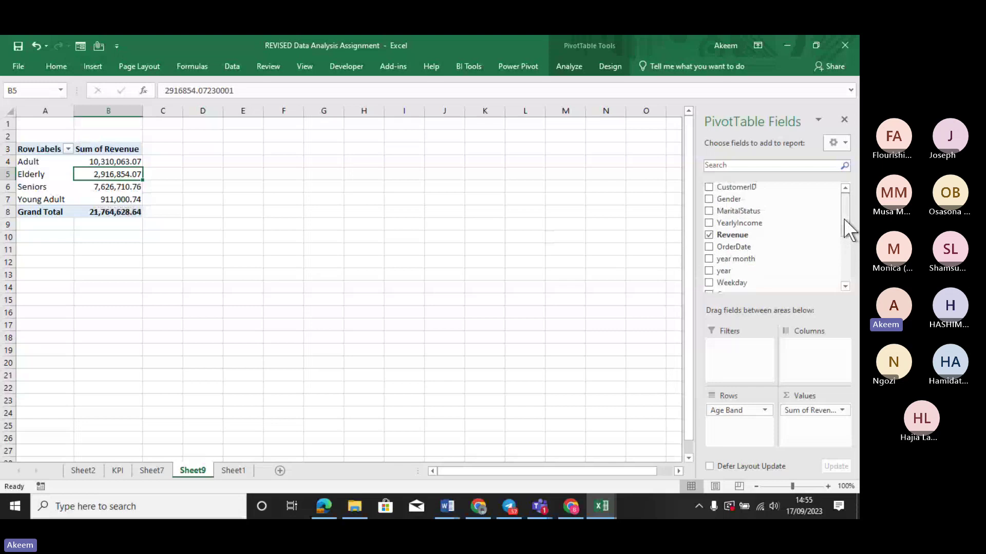
{"action": "left_click_drag", "start_coordinate": [765, 189], "coordinate": [805, 429]}
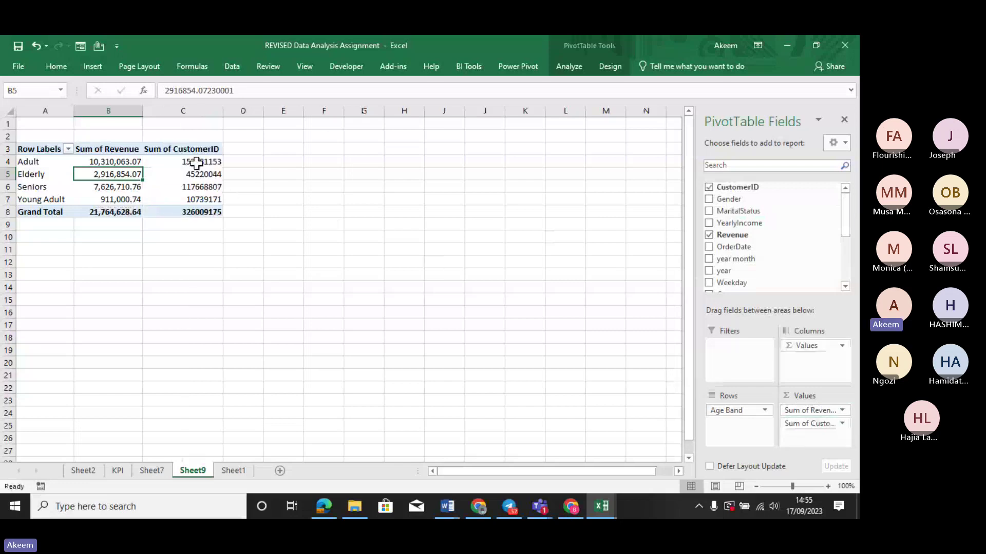
{"action": "mouse_move", "coordinate": [192, 164]}
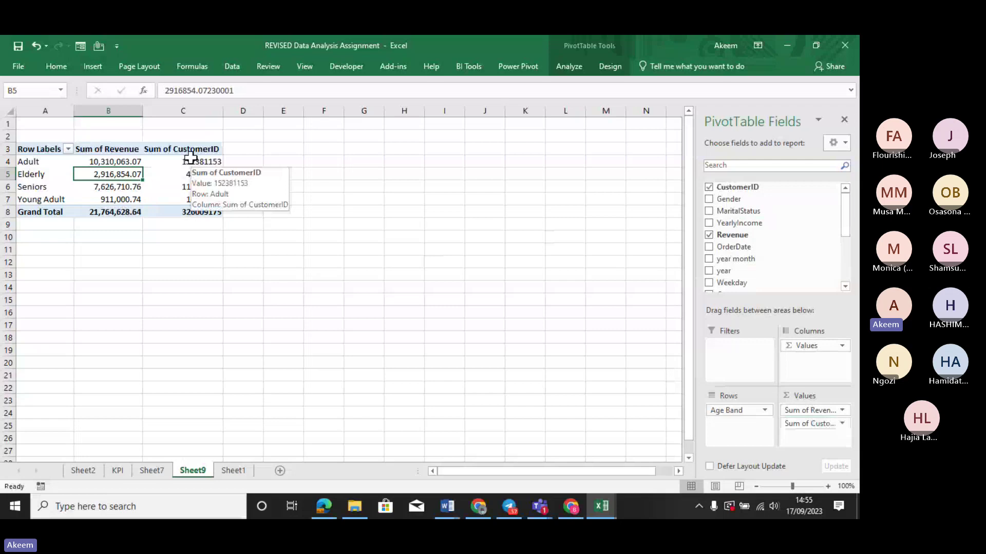
{"action": "right_click", "coordinate": [197, 160]}
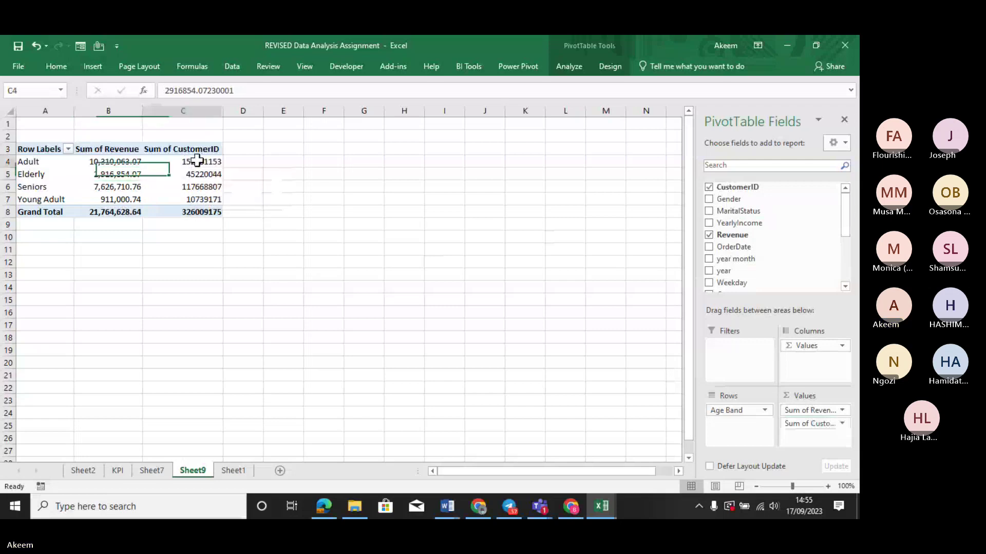
{"action": "mouse_move", "coordinate": [284, 258]}
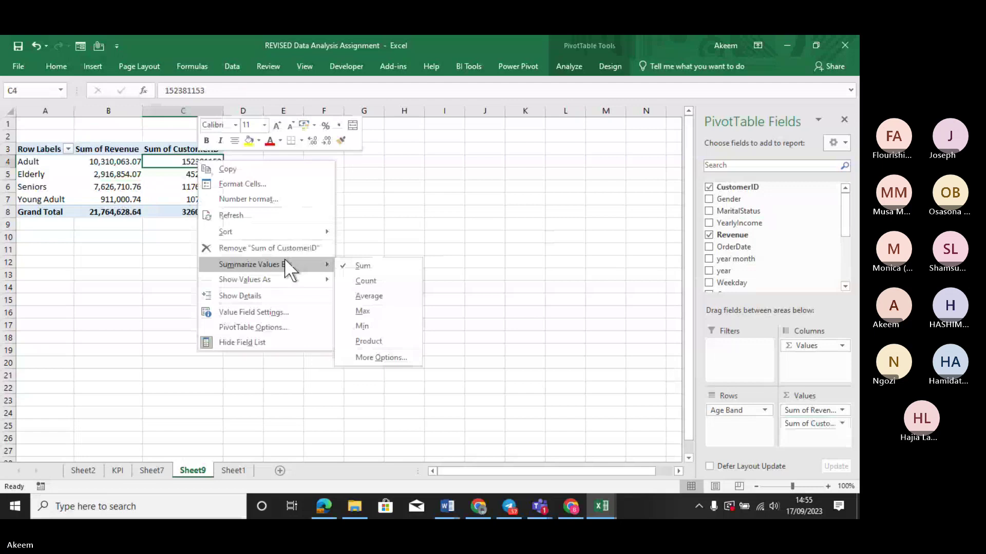
{"action": "left_click", "coordinate": [259, 311]}
{"action": "left_click", "coordinate": [187, 325]}
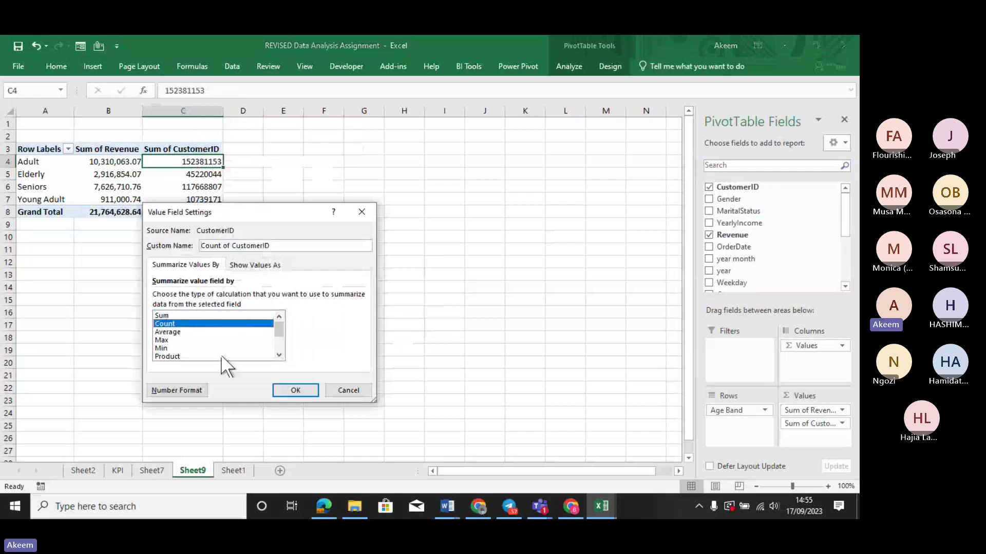
{"action": "left_click", "coordinate": [290, 389]}
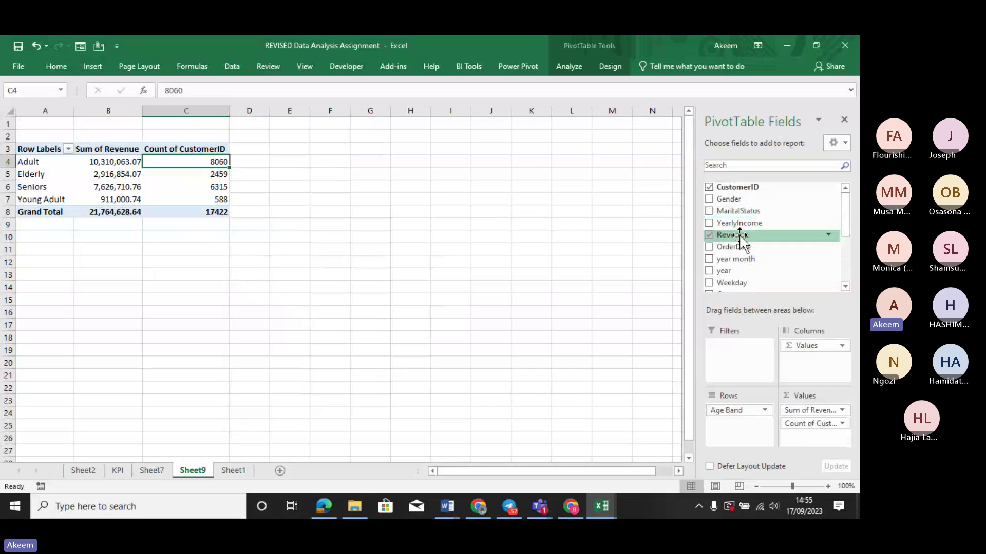
Add Revenue to the values a second time, before the CustomerID count, and show it as % of Grand Total.
{"action": "left_click_drag", "start_coordinate": [739, 236], "coordinate": [804, 422]}
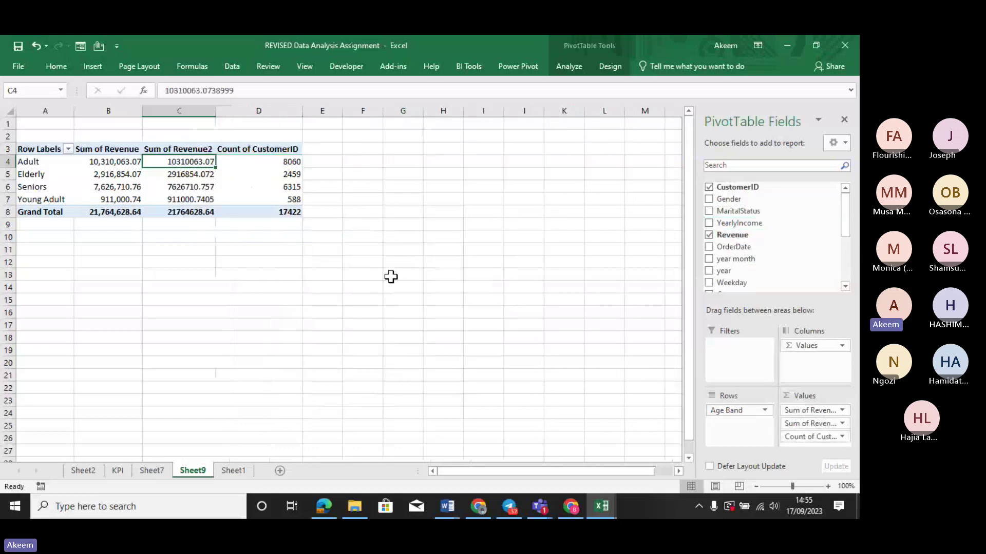
{"action": "right_click", "coordinate": [194, 157]}
{"action": "mouse_move", "coordinate": [274, 281]}
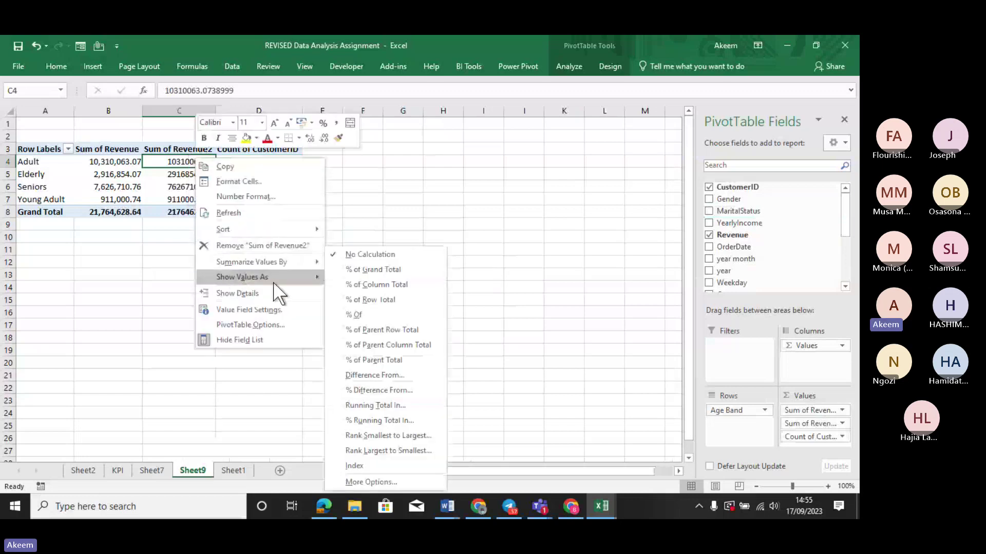
{"action": "left_click", "coordinate": [390, 269]}
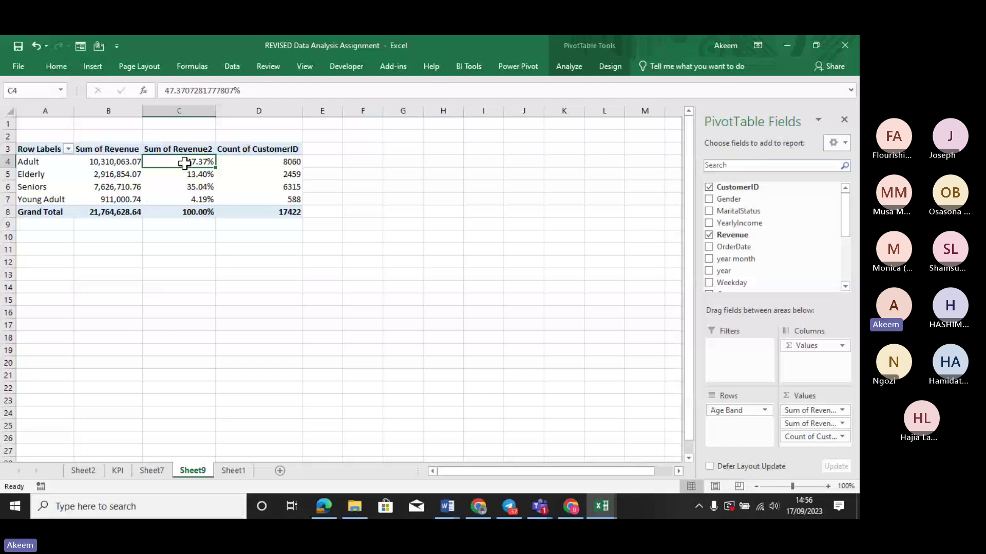
Examine the second Revenue column's percentages and its available Show Values As calculations.
{"action": "mouse_move", "coordinate": [184, 162]}
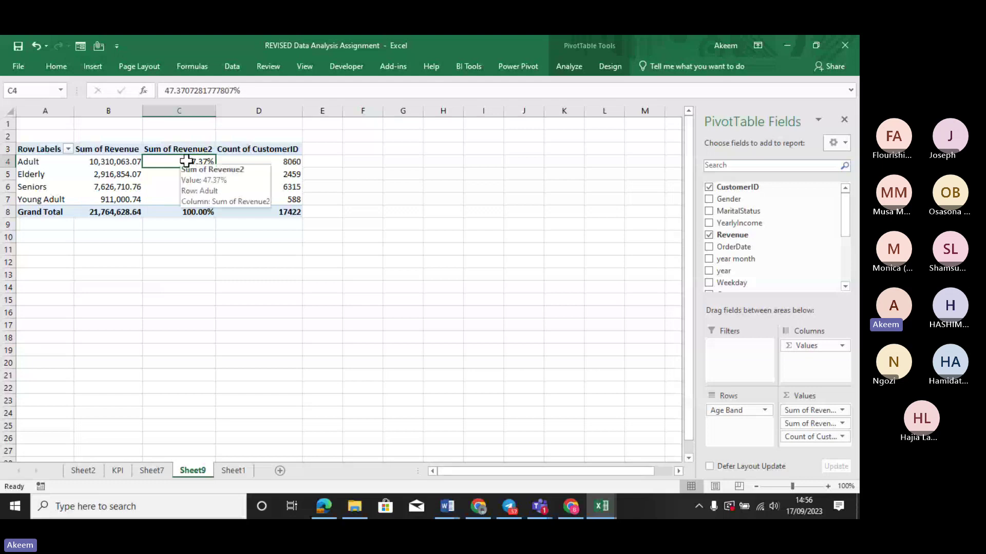
{"action": "right_click", "coordinate": [185, 160]}
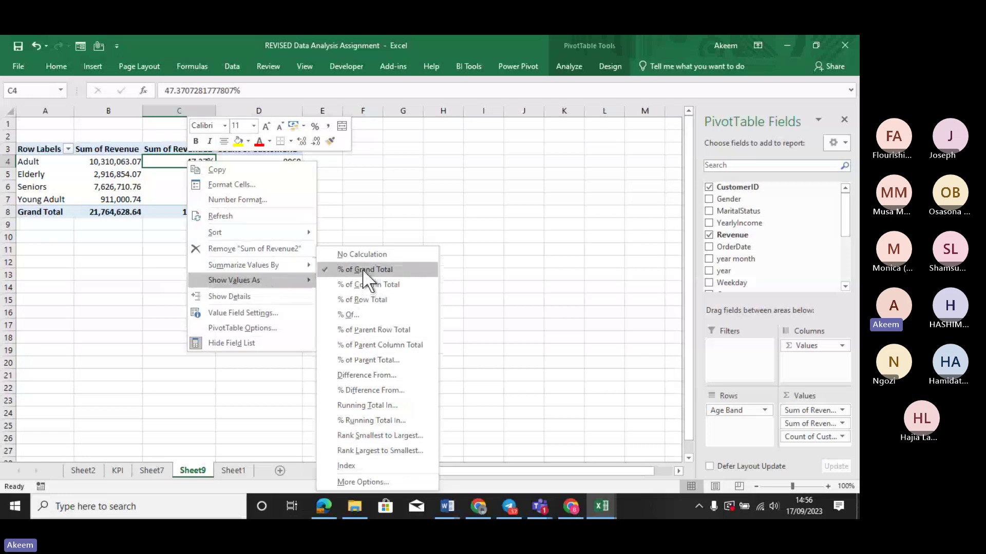
{"action": "left_click", "coordinate": [97, 321]}
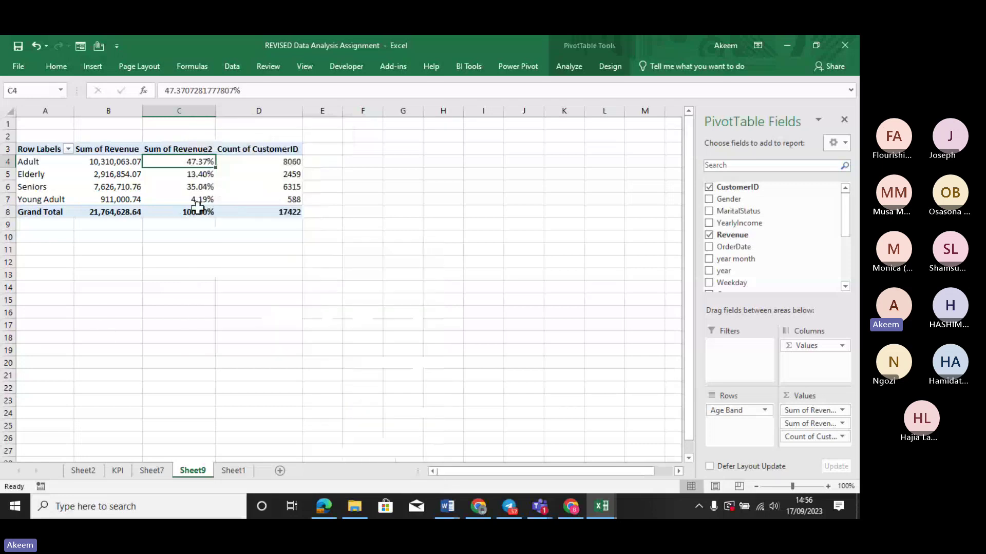
{"action": "left_click", "coordinate": [198, 210]}
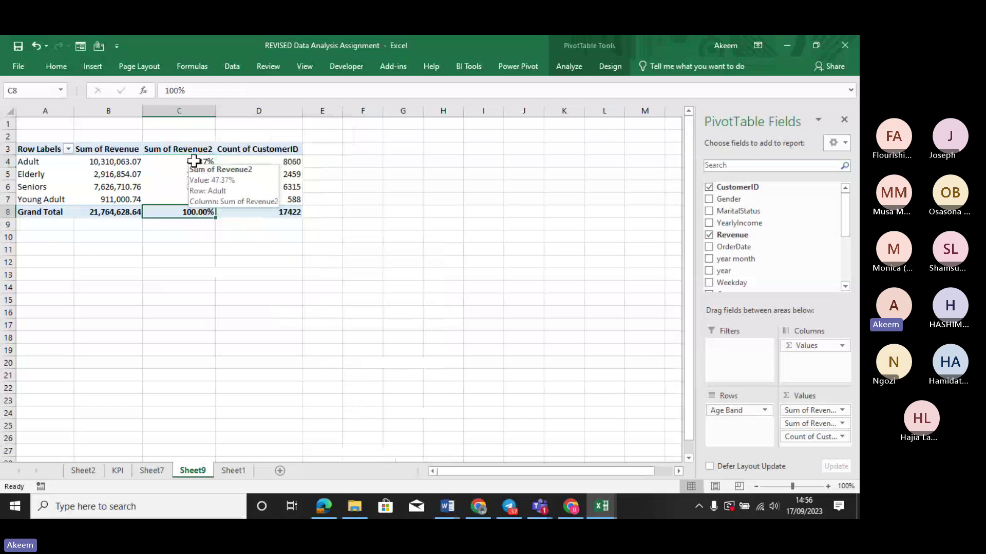
{"action": "left_click", "coordinate": [193, 161]}
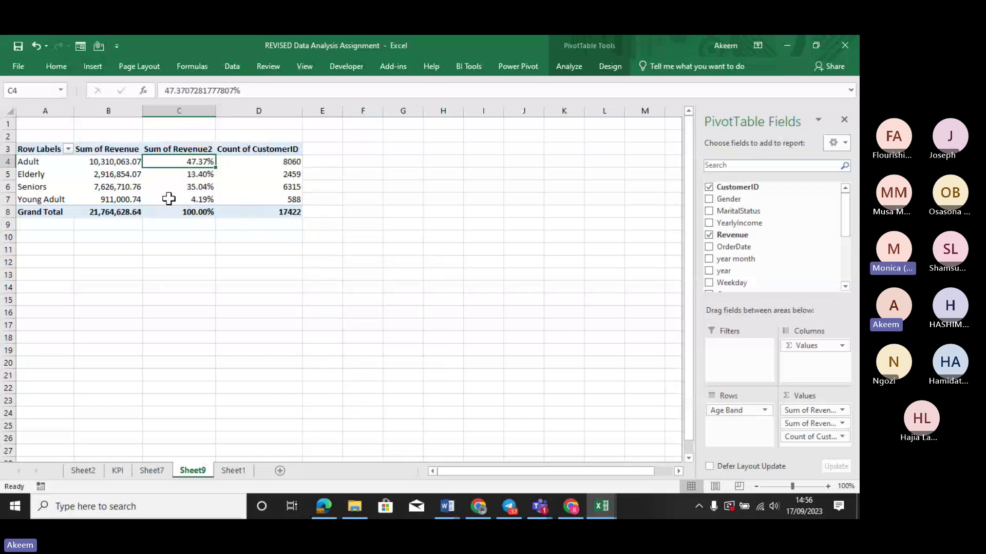
{"action": "right_click", "coordinate": [193, 172]}
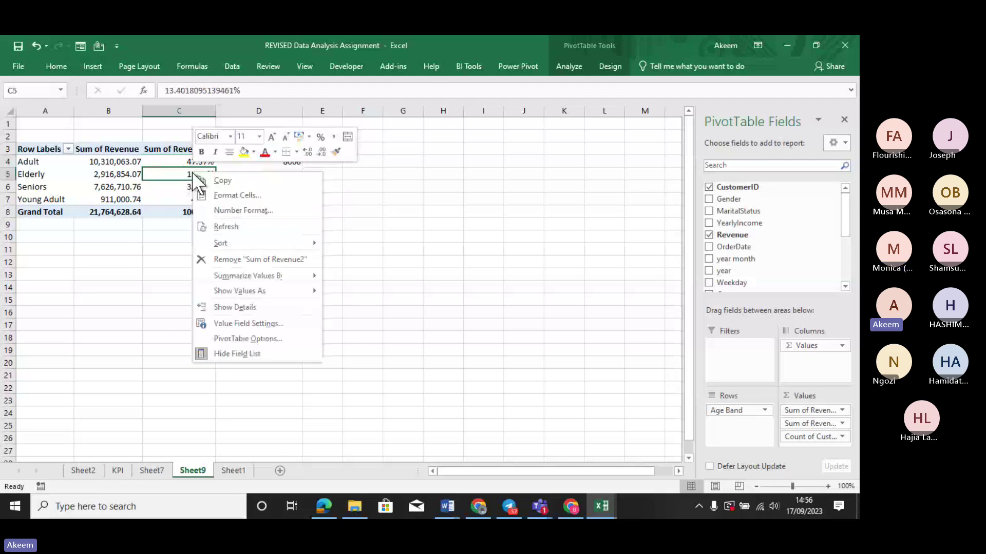
{"action": "mouse_move", "coordinate": [230, 278]}
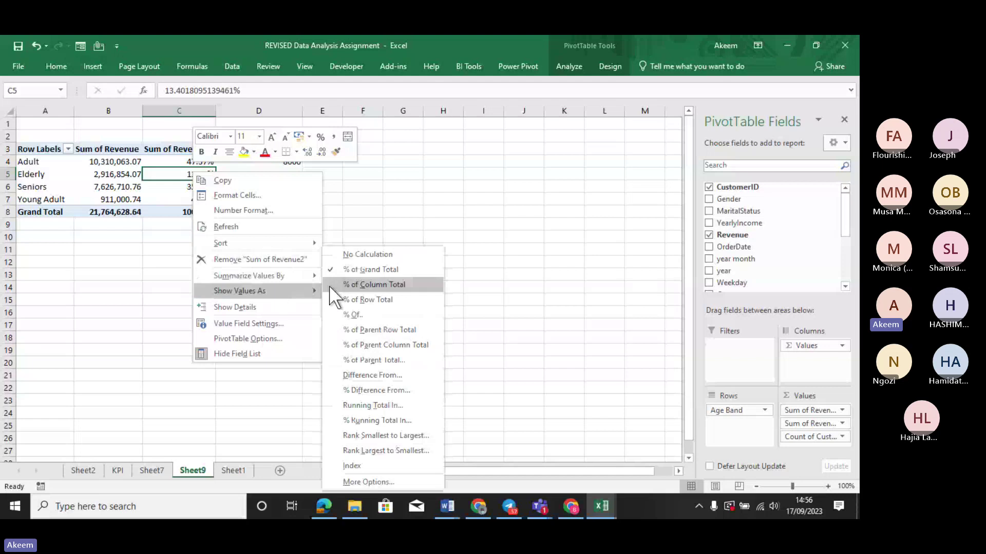
{"action": "left_click", "coordinate": [493, 214]}
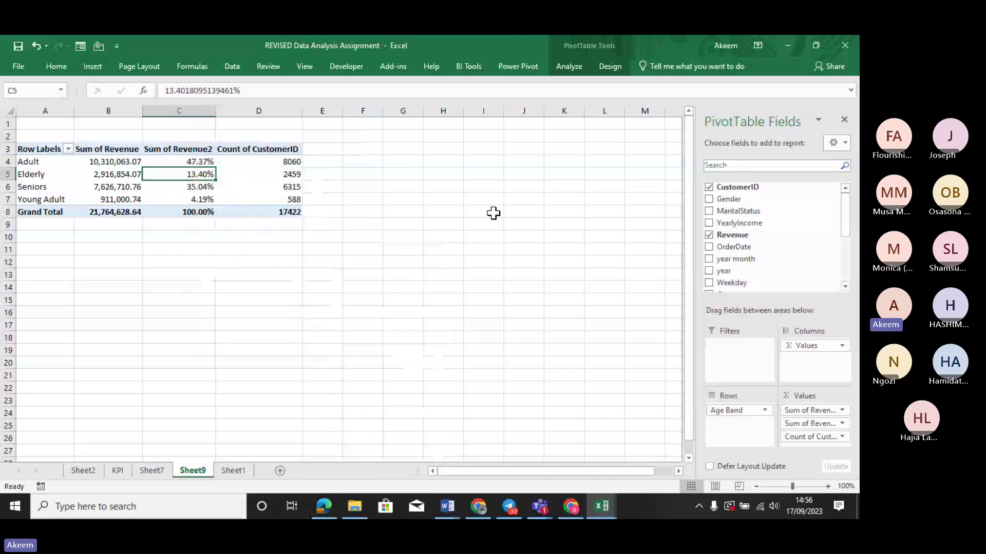
Undo the second Revenue column's percentage display and show its values as % of Grand Total again.
{"action": "key", "text": "ctrl+z"}
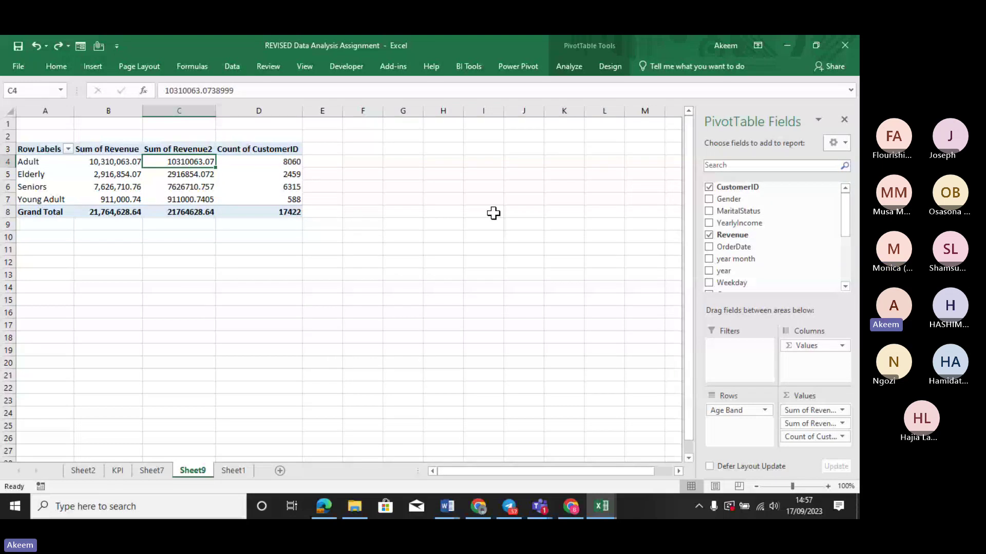
{"action": "right_click", "coordinate": [171, 163]}
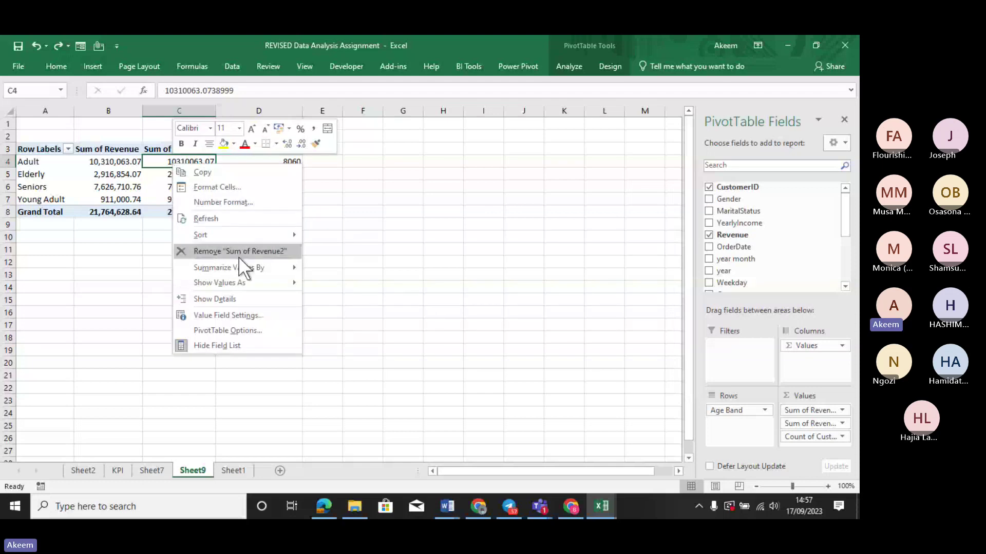
{"action": "mouse_move", "coordinate": [237, 282]}
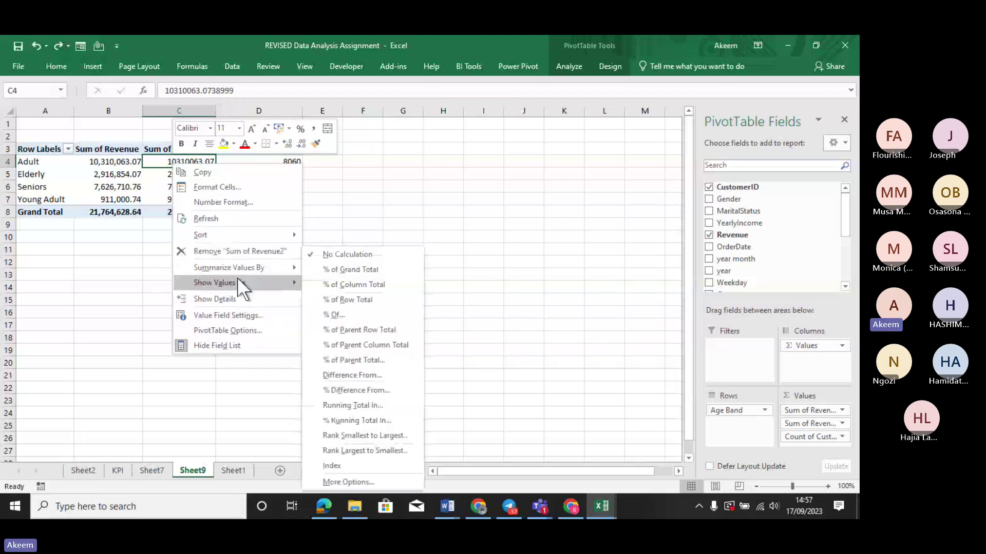
{"action": "left_click", "coordinate": [357, 269]}
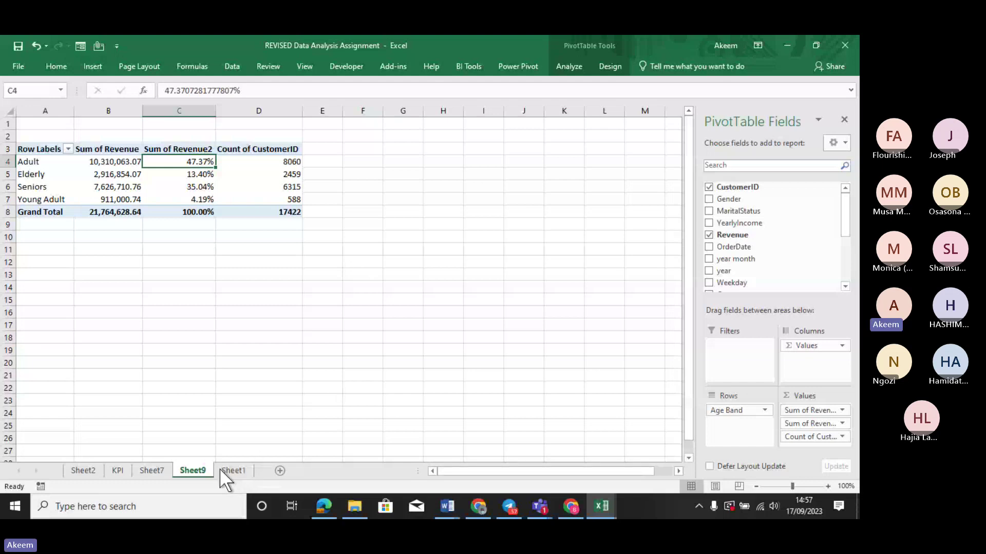
Review the analysis and data visualization tasks on Sheet1 down to the chart selection list, and return to Sheet9.
{"action": "left_click", "coordinate": [236, 470]}
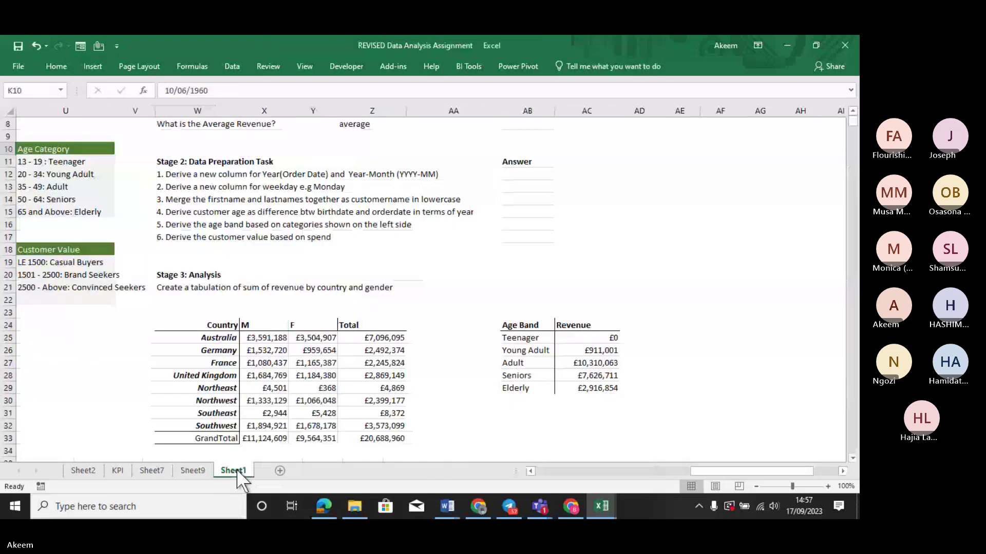
{"action": "key", "text": "Down"}
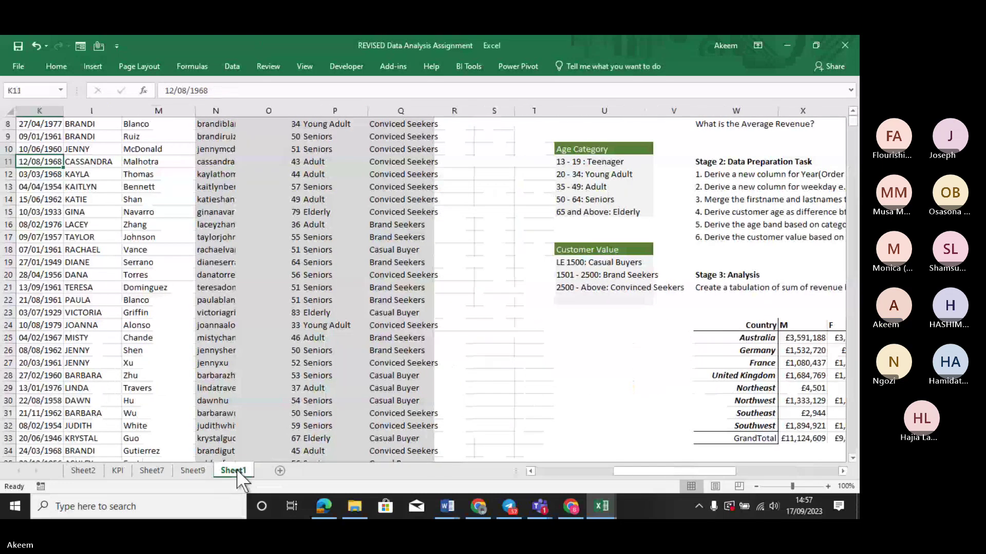
{"action": "key", "text": "Right"}
{"action": "key", "text": "Right"}
{"action": "key", "text": "Right"}
{"action": "key", "text": "Right"}
{"action": "key", "text": "Right"}
{"action": "key", "text": "Right"}
{"action": "key", "text": "Right"}
{"action": "key", "text": "Right"}
{"action": "key", "text": "Right"}
{"action": "key", "text": "Down"}
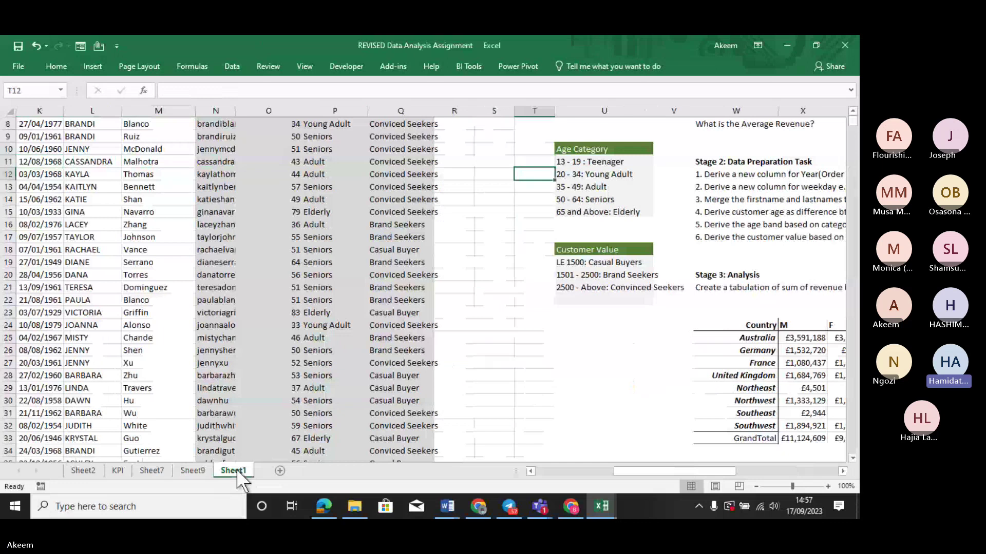
{"action": "key", "text": "Down"}
{"action": "key", "text": "Down"}
{"action": "key", "text": "Down"}
{"action": "key", "text": "Down"}
{"action": "key", "text": "Down"}
{"action": "key", "text": "Down"}
{"action": "key", "text": "Down"}
{"action": "key", "text": "Down"}
{"action": "key", "text": "Down"}
{"action": "key", "text": "Down"}
{"action": "key", "text": "Down"}
{"action": "key", "text": "Down"}
{"action": "key", "text": "Down"}
{"action": "key", "text": "Down"}
{"action": "key", "text": "Down"}
{"action": "key", "text": "Down"}
{"action": "key", "text": "Down"}
{"action": "key", "text": "Down"}
{"action": "key", "text": "Down"}
{"action": "key", "text": "Down"}
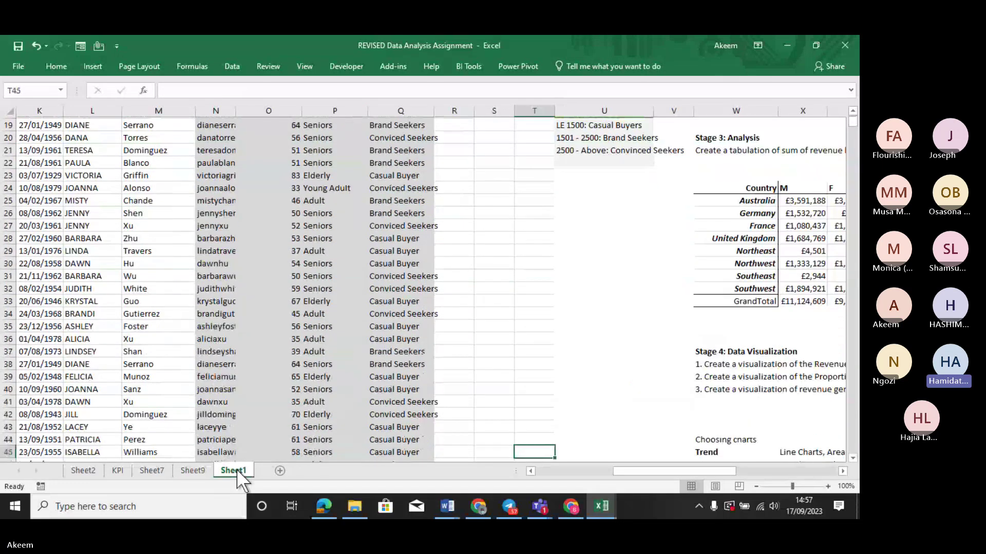
{"action": "key", "text": "Down"}
{"action": "key", "text": "Down"}
{"action": "key", "text": "Down"}
{"action": "key", "text": "Down"}
{"action": "key", "text": "Down"}
{"action": "key", "text": "Down"}
{"action": "key", "text": "Down"}
{"action": "key", "text": "Down"}
{"action": "key", "text": "Down"}
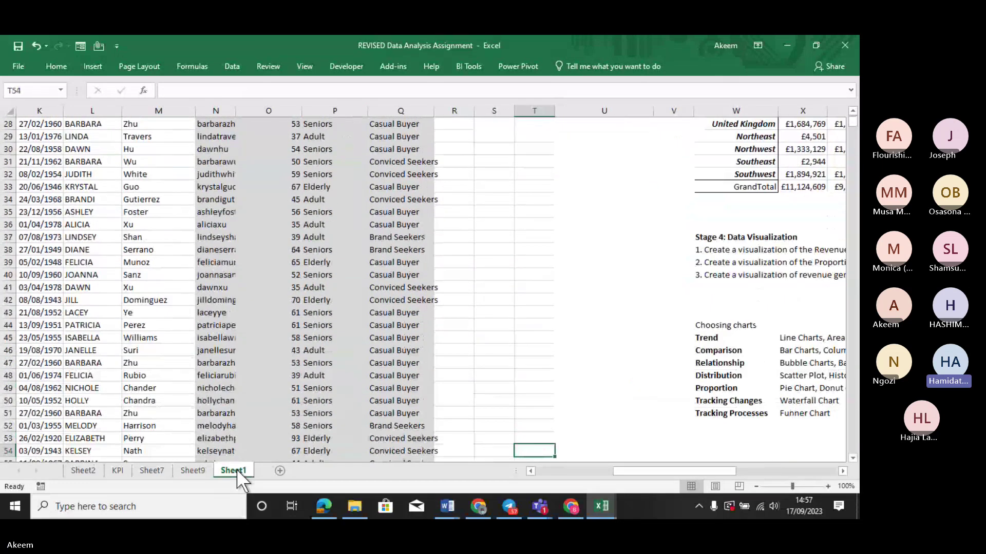
{"action": "left_click", "coordinate": [195, 472]}
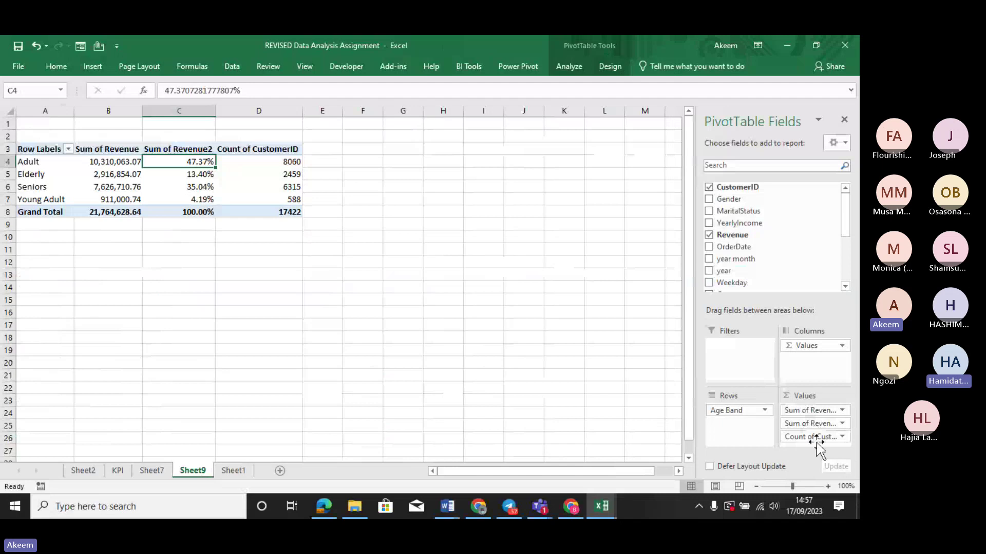
Rename the PivotTable's Sum of Revenue2 column header to "% Of Revenue".
{"action": "left_click", "coordinate": [184, 149]}
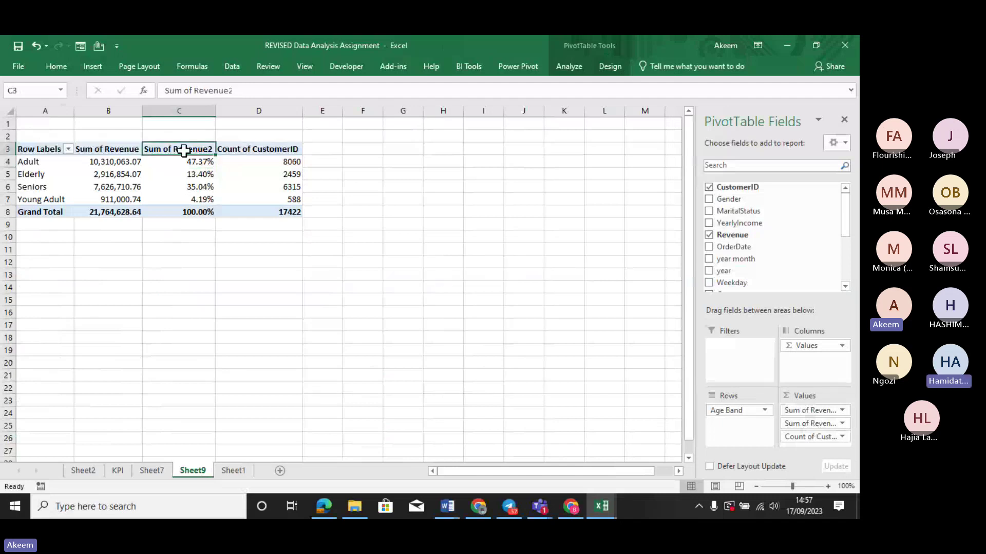
{"action": "left_click_drag", "start_coordinate": [247, 90], "coordinate": [129, 85]}
{"action": "type", "text": "% "}
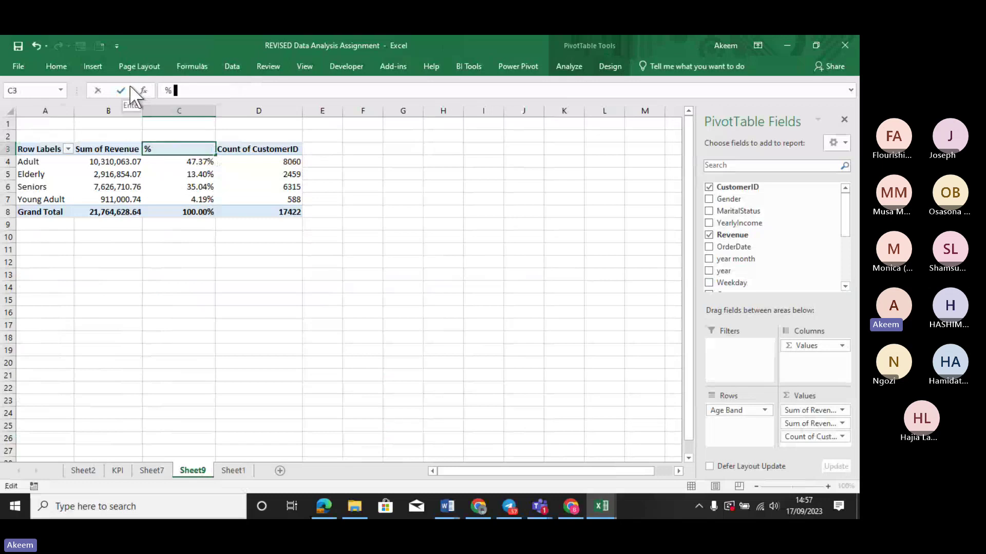
{"action": "type", "text": "OF rE"}
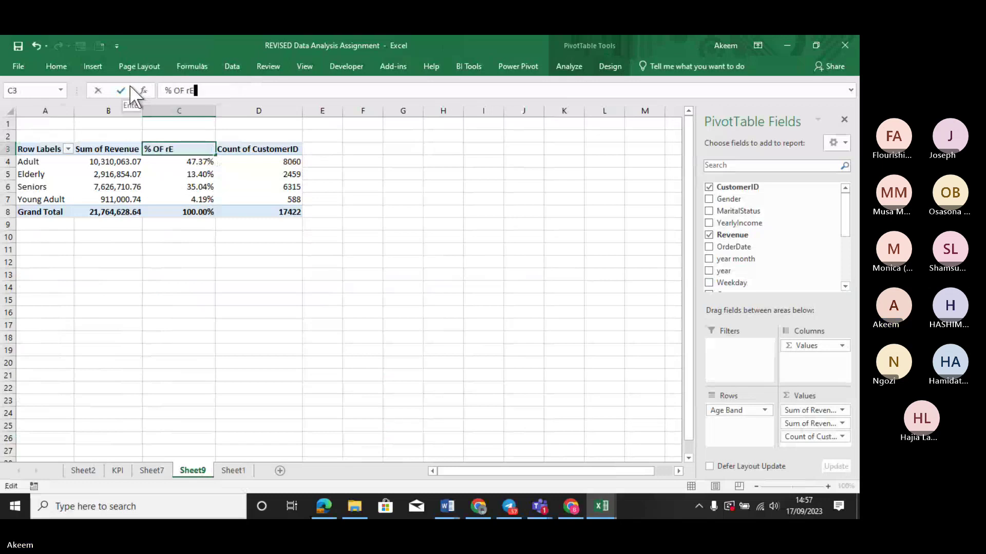
{"action": "type", "text": "VENU"}
{"action": "key", "text": "BackSpace"}
{"action": "key", "text": "BackSpace"}
{"action": "key", "text": "BackSpace"}
{"action": "key", "text": "BackSpace"}
{"action": "key", "text": "BackSpace"}
{"action": "key", "text": "BackSpace"}
{"action": "key", "text": "BackSpace"}
{"action": "key", "text": "BackSpace"}
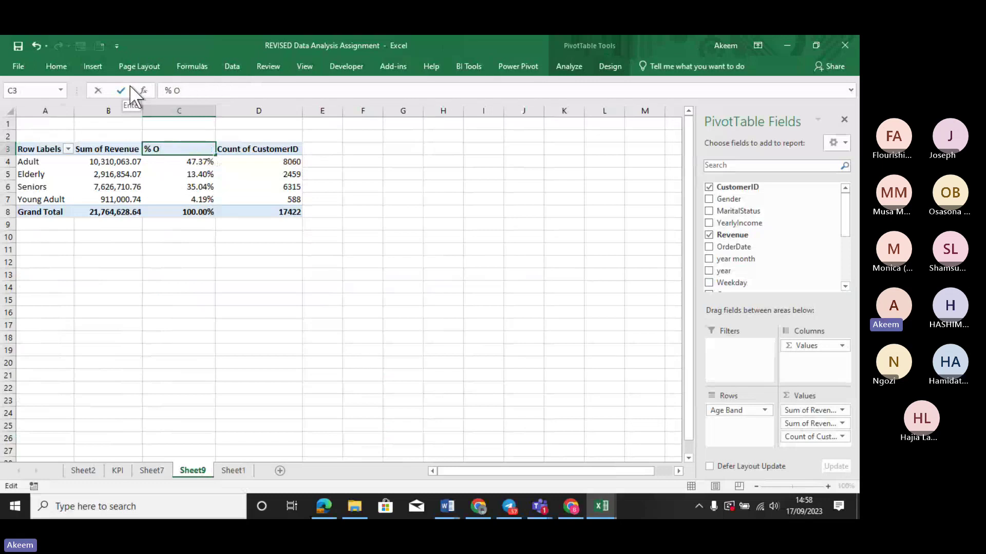
{"action": "type", "text": "f Revenue"}
{"action": "key", "text": "Return"}
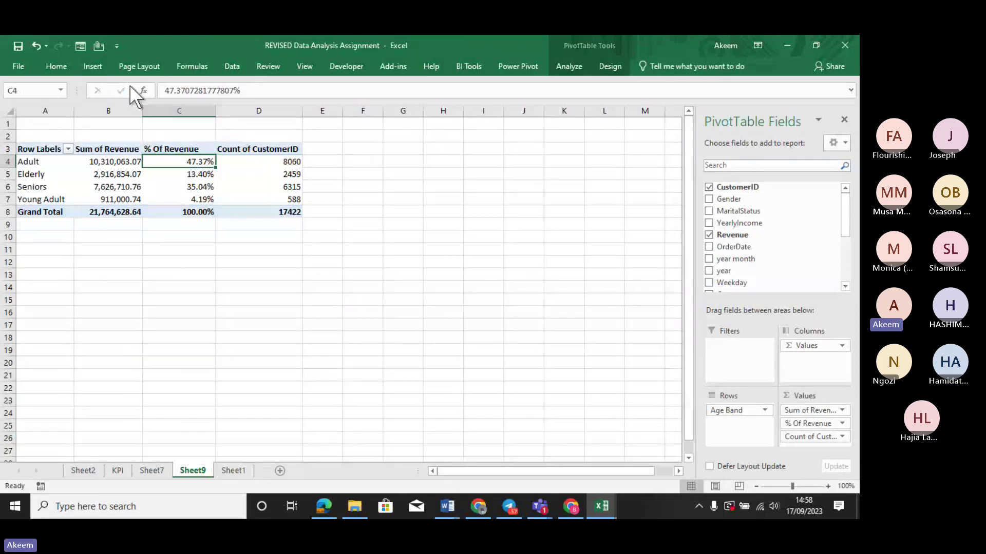
Rename the Count of CustomerID column header to "Total Numbers of Customers".
{"action": "left_click", "coordinate": [176, 148]}
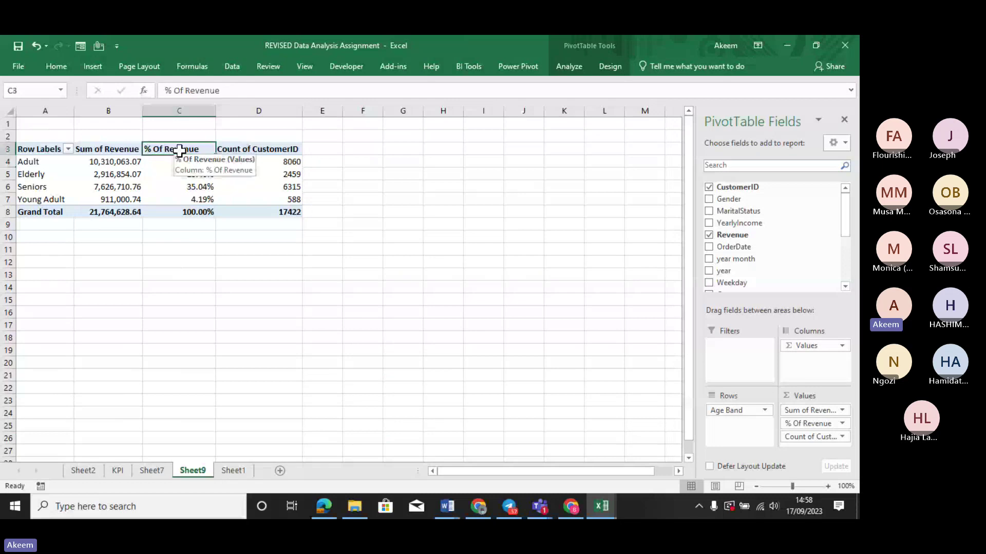
{"action": "left_click", "coordinate": [250, 151]}
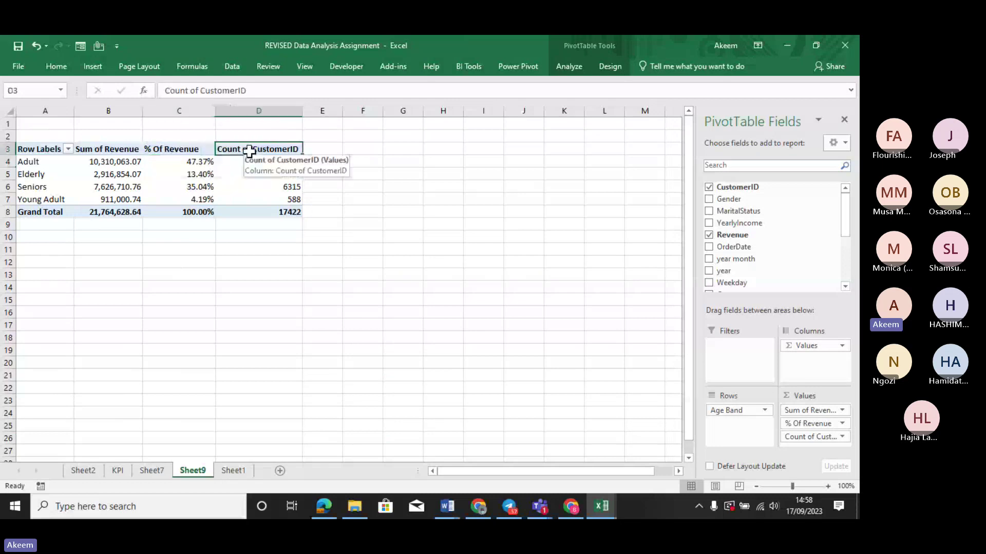
{"action": "type", "text": "To"}
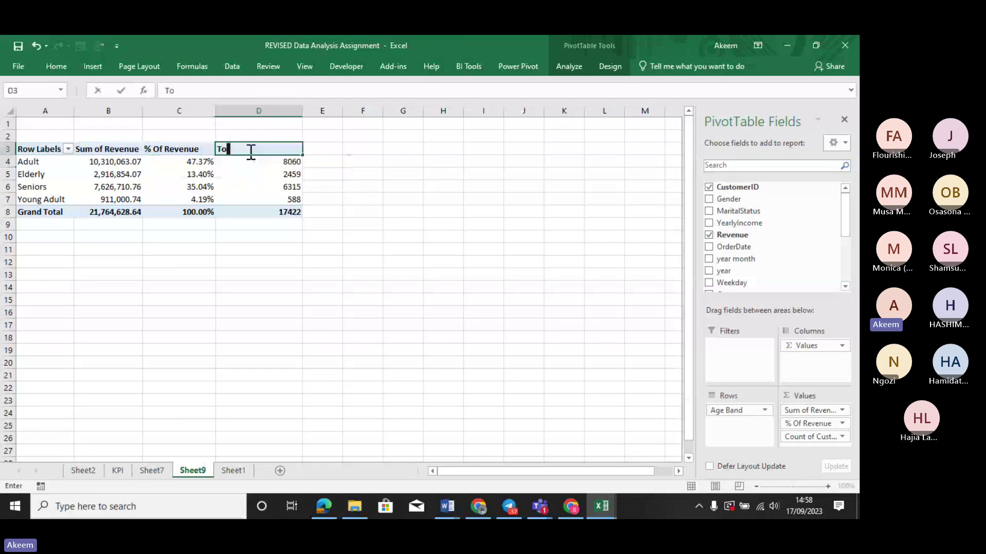
{"action": "type", "text": "tal Numb"}
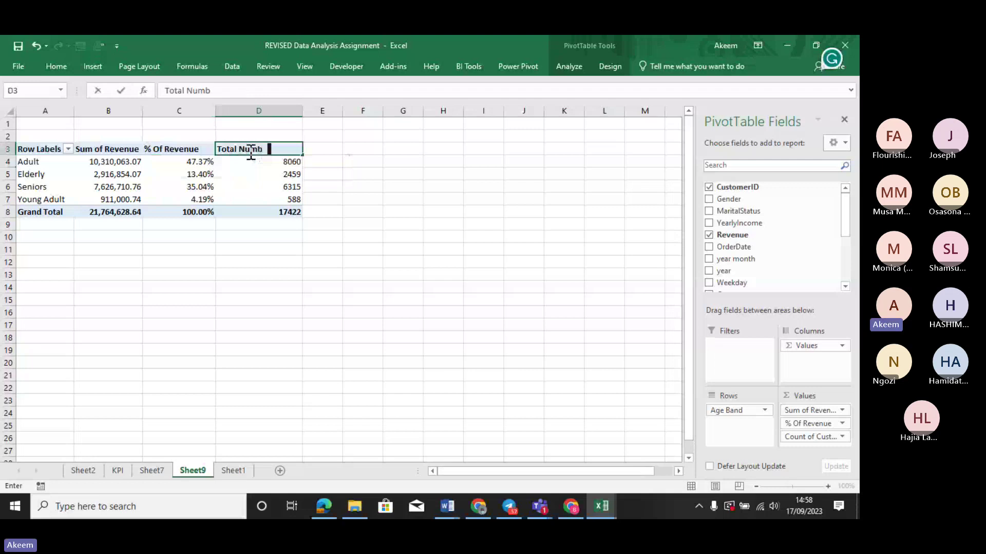
{"action": "type", "text": "ers of"}
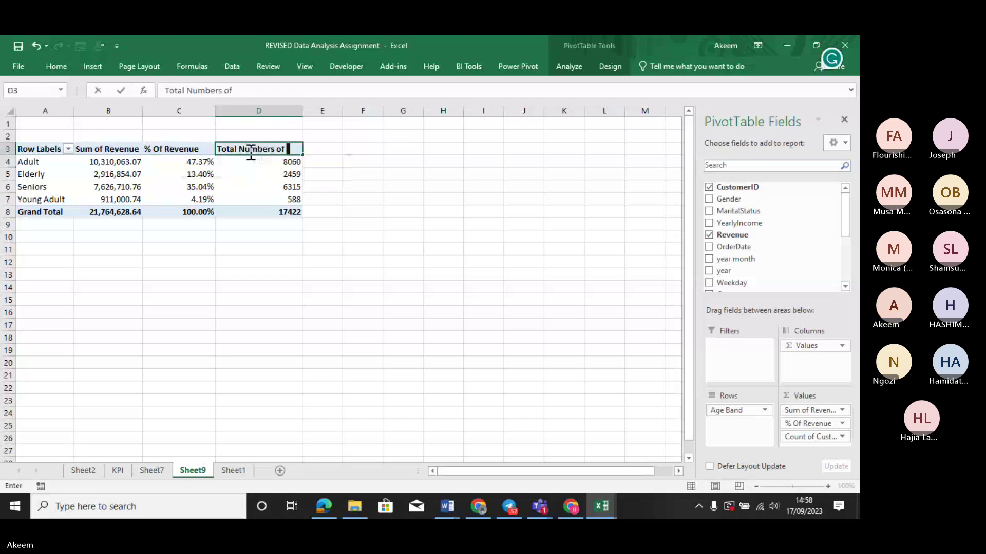
{"action": "type", "text": "ustomers"}
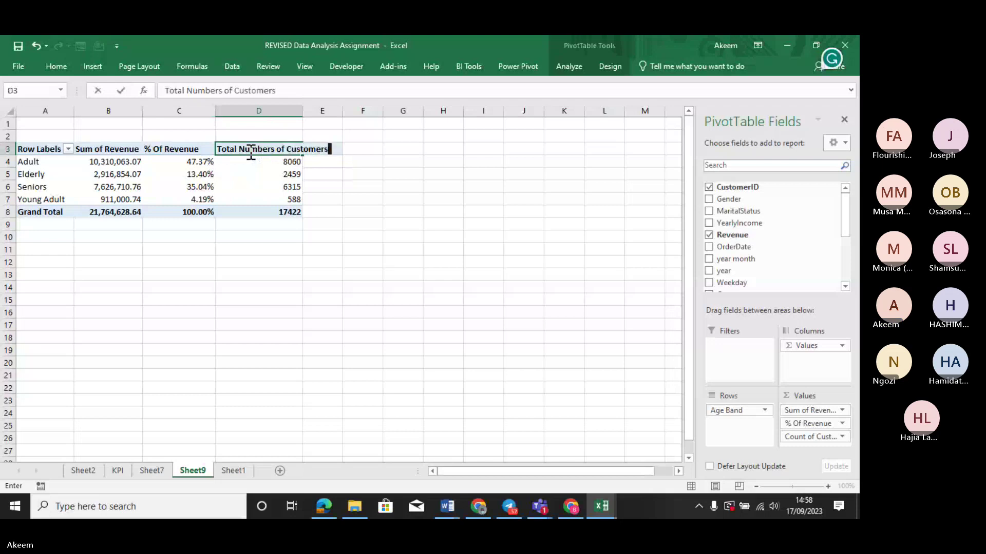
{"action": "key", "text": "Return"}
{"action": "left_click", "coordinate": [292, 201]}
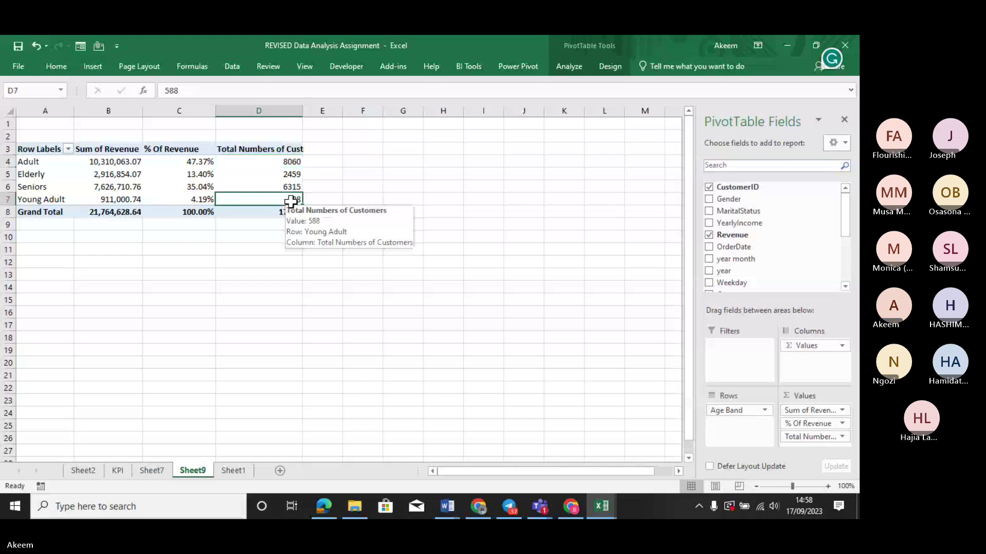
Read the full Stage 4 data visualization tasks on Sheet1.
{"action": "left_click", "coordinate": [235, 469]}
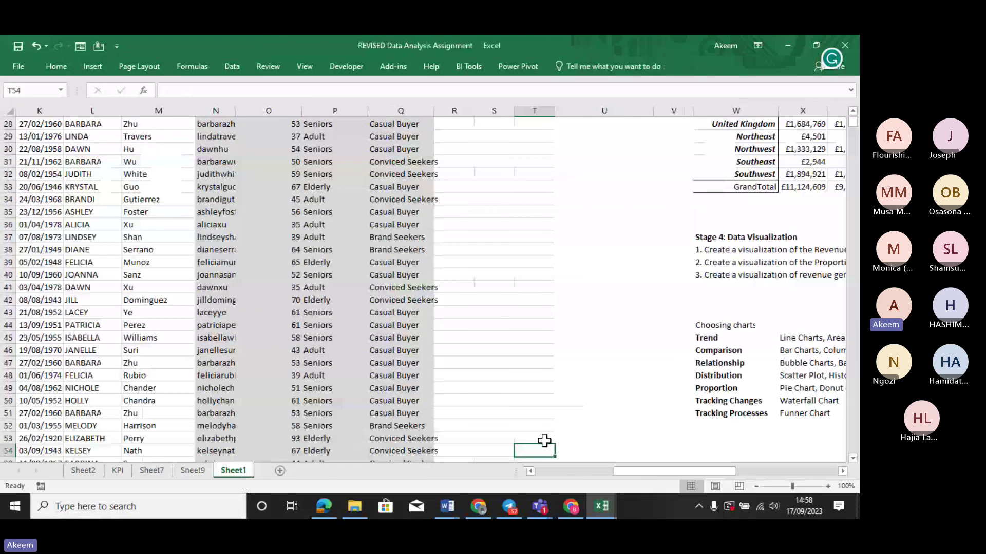
{"action": "left_click", "coordinate": [731, 438]}
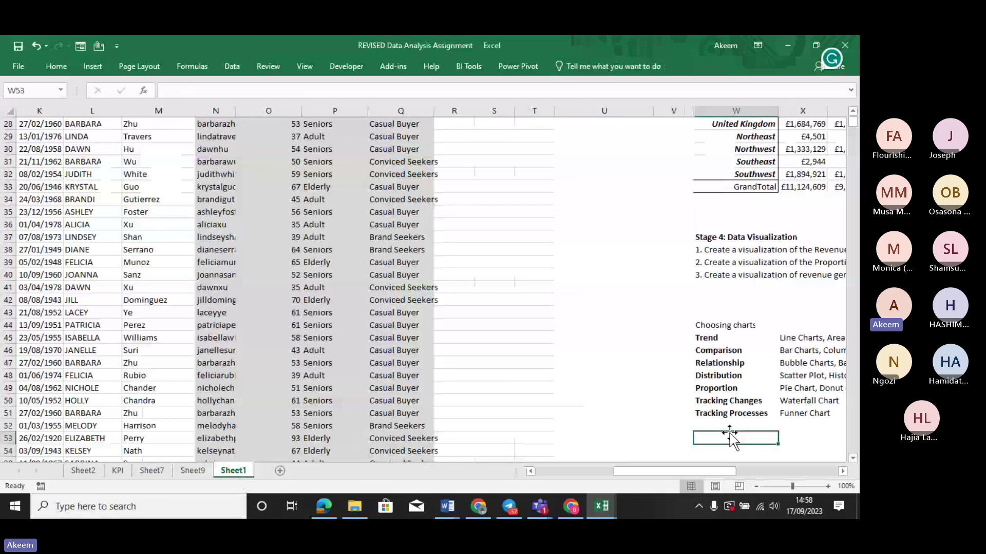
{"action": "left_click", "coordinate": [714, 277]}
{"action": "key", "text": "Right"}
{"action": "key", "text": "Right"}
{"action": "key", "text": "Right"}
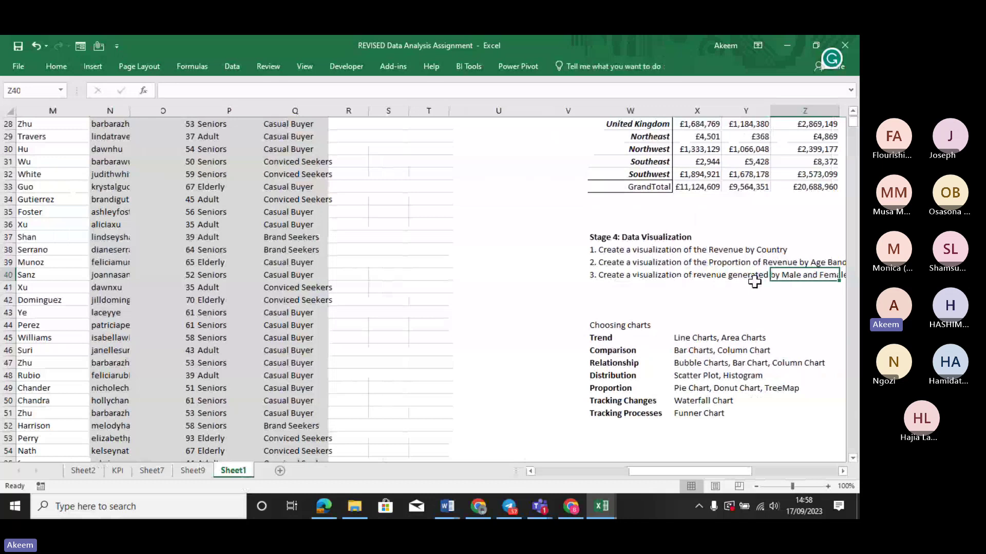
{"action": "key", "text": "Right"}
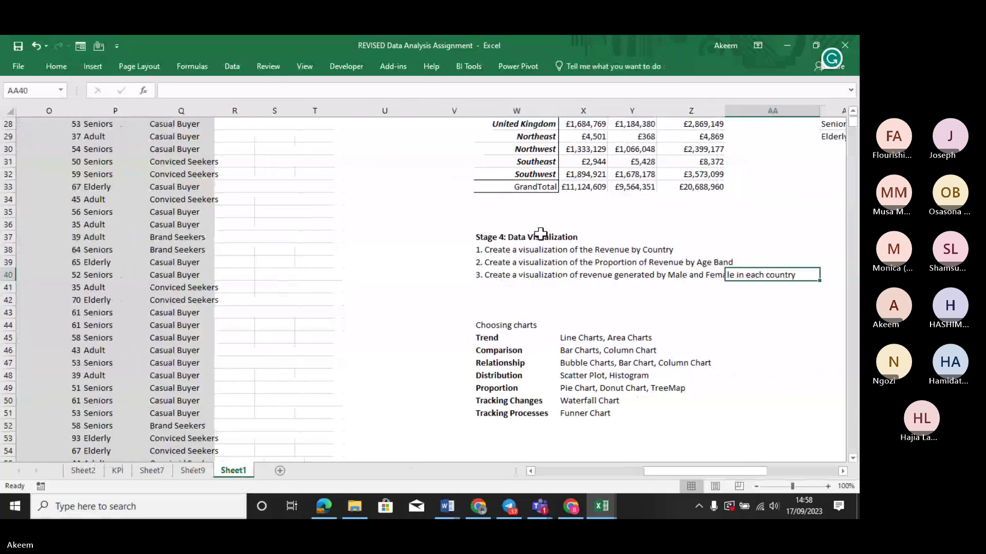
Examine the revenue table by country and gender above the visualization tasks on Sheet1.
{"action": "left_click", "coordinate": [597, 202]}
{"action": "key", "text": "Up"}
{"action": "key", "text": "Up"}
{"action": "key", "text": "Up"}
{"action": "key", "text": "Up"}
{"action": "key", "text": "Up"}
{"action": "key", "text": "Up"}
{"action": "key", "text": "Up"}
{"action": "key", "text": "Up"}
{"action": "key", "text": "Up"}
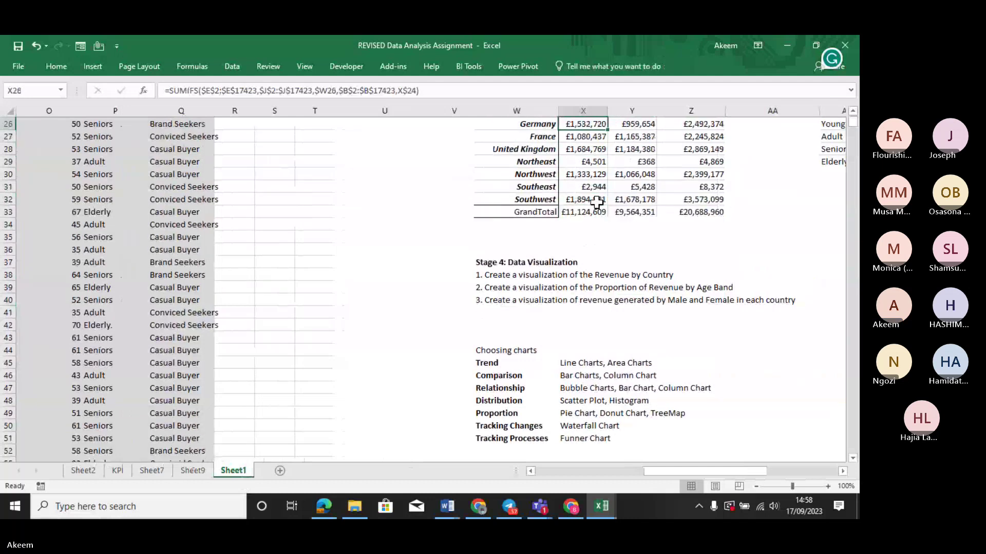
{"action": "key", "text": "Down"}
{"action": "key", "text": "Down"}
{"action": "key", "text": "Down"}
{"action": "key", "text": "Down"}
{"action": "key", "text": "Down"}
{"action": "key", "text": "Down"}
{"action": "key", "text": "Down"}
{"action": "key", "text": "Down"}
{"action": "key", "text": "Down"}
{"action": "key", "text": "Down"}
{"action": "key", "text": "Down"}
{"action": "key", "text": "Down"}
{"action": "key", "text": "Down"}
{"action": "key", "text": "Down"}
{"action": "key", "text": "Down"}
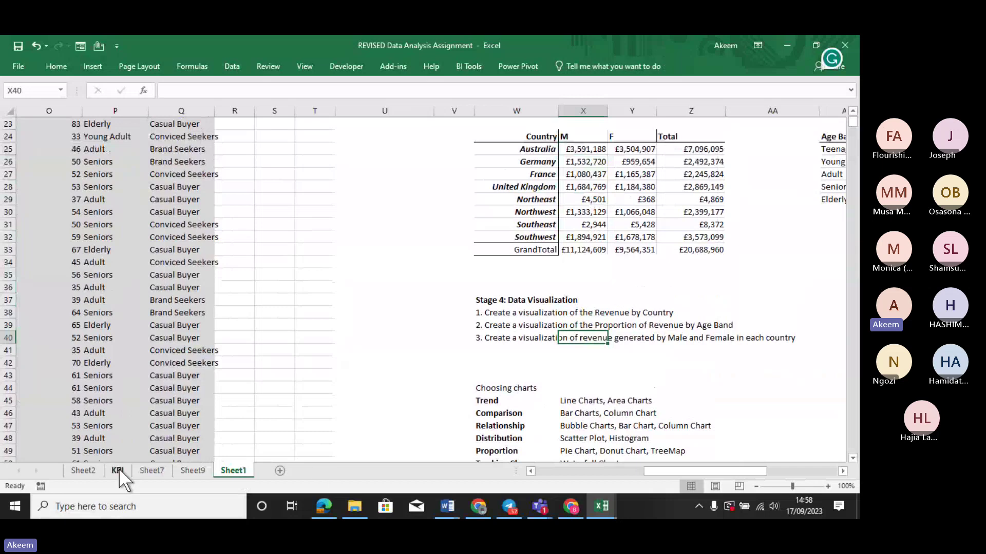
Add Gender to the rows of Sheet7's country revenue PivotTable below Country, and move it to the columns.
{"action": "left_click", "coordinate": [152, 472]}
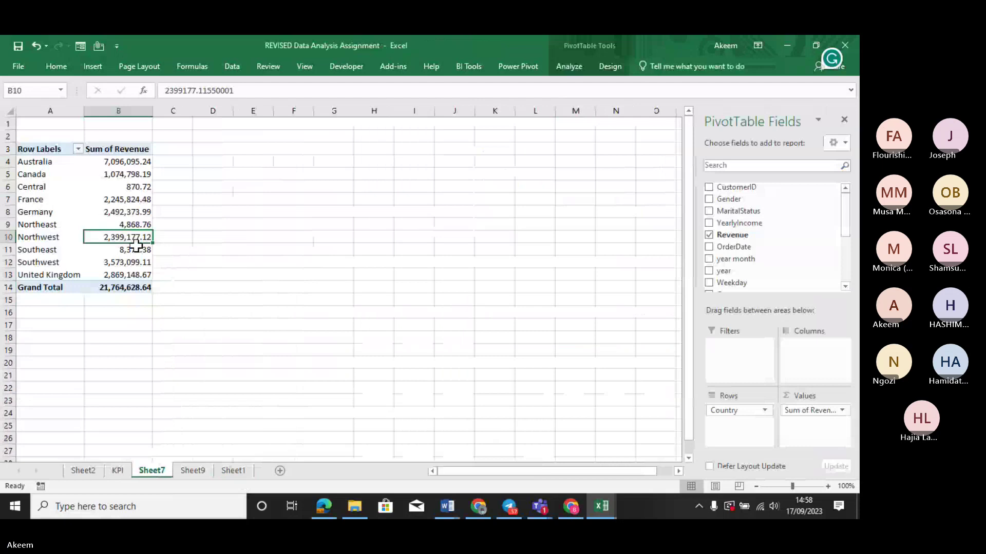
{"action": "left_click", "coordinate": [97, 183]}
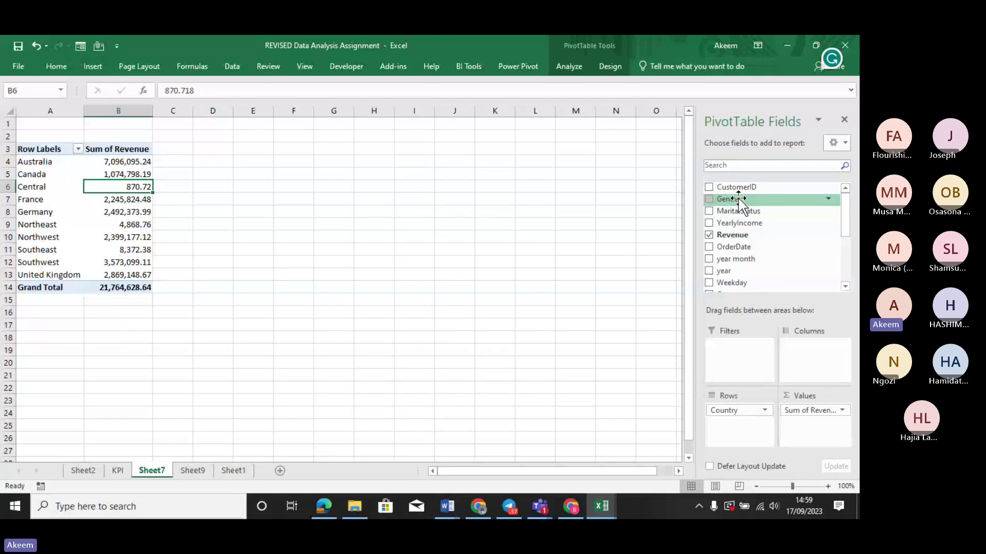
{"action": "left_click_drag", "start_coordinate": [738, 201], "coordinate": [729, 425]}
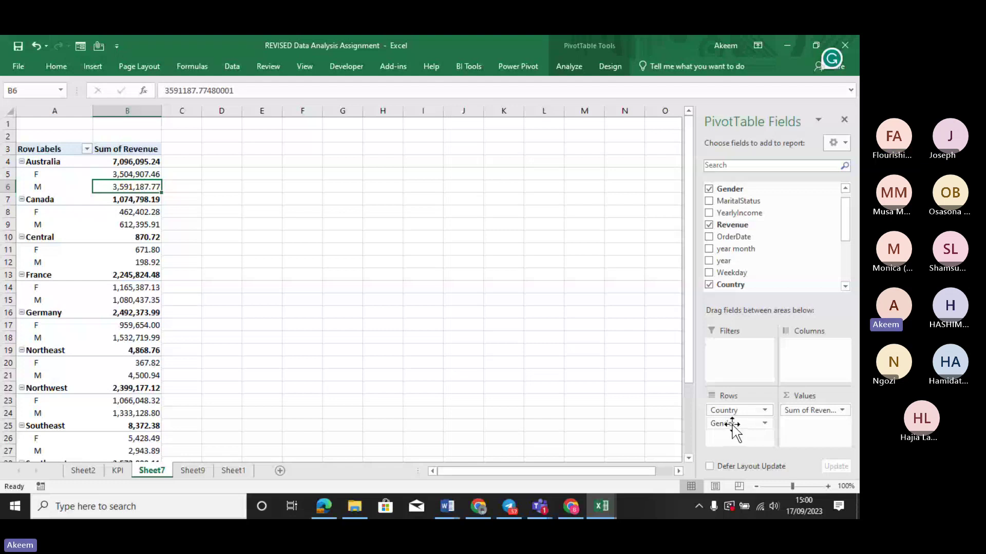
{"action": "left_click_drag", "start_coordinate": [734, 429], "coordinate": [811, 349]}
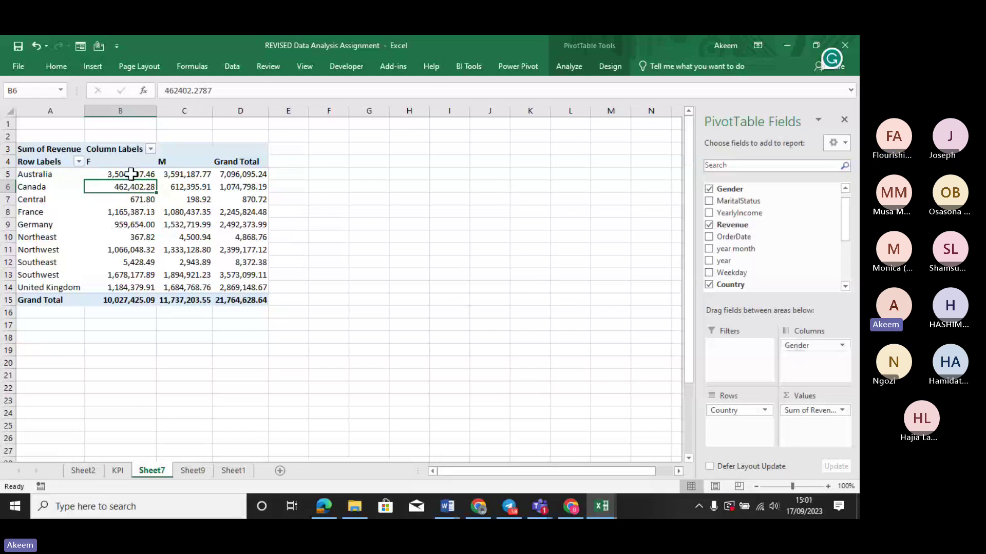
Turn off the grand totals for both rows and columns in the country-by-gender PivotTable.
{"action": "left_click_drag", "start_coordinate": [132, 174], "coordinate": [172, 282]}
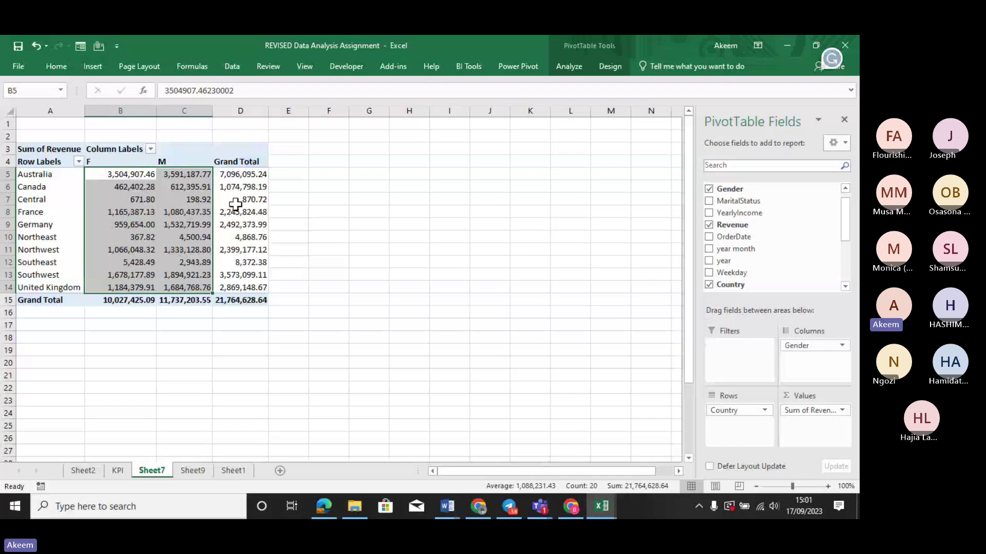
{"action": "left_click", "coordinate": [574, 63]}
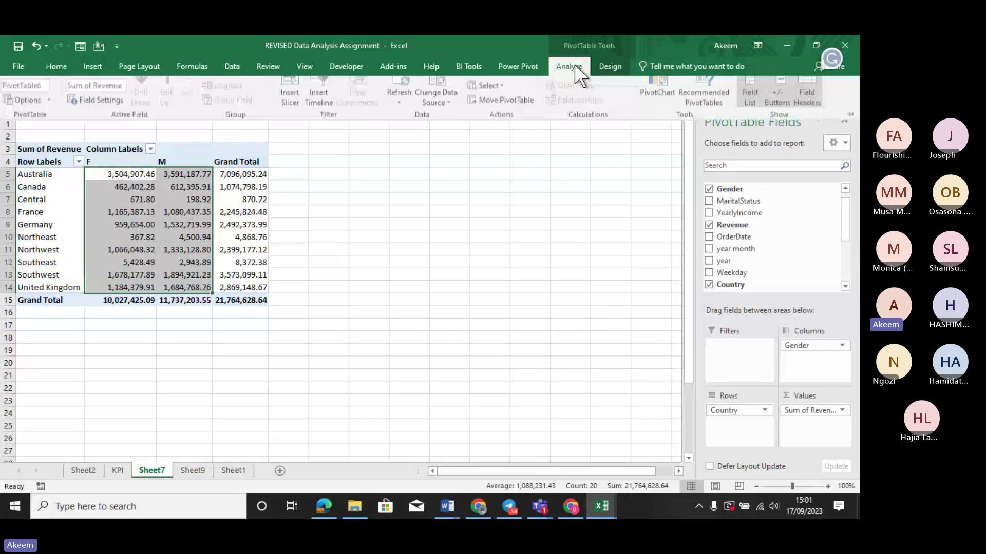
{"action": "left_click", "coordinate": [606, 68]}
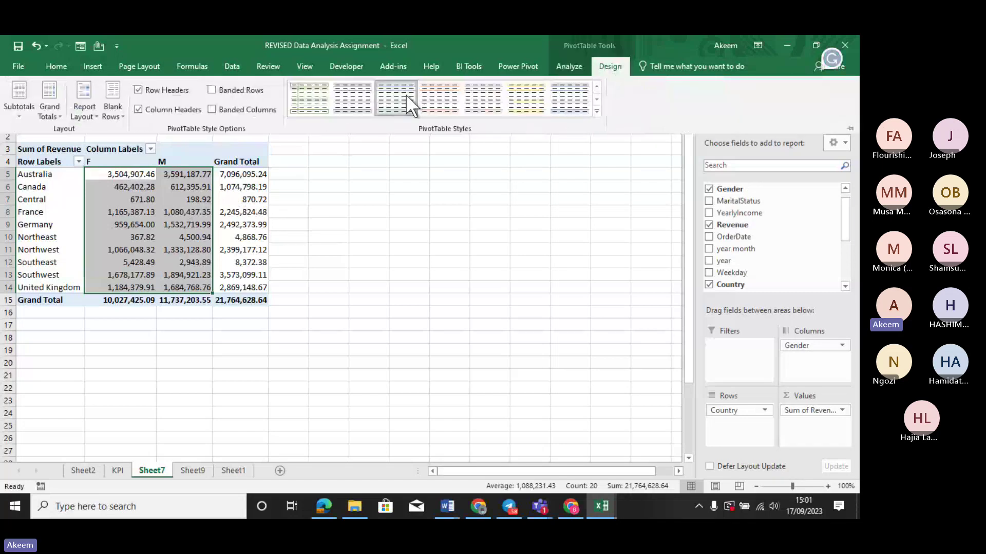
{"action": "left_click", "coordinate": [57, 113]}
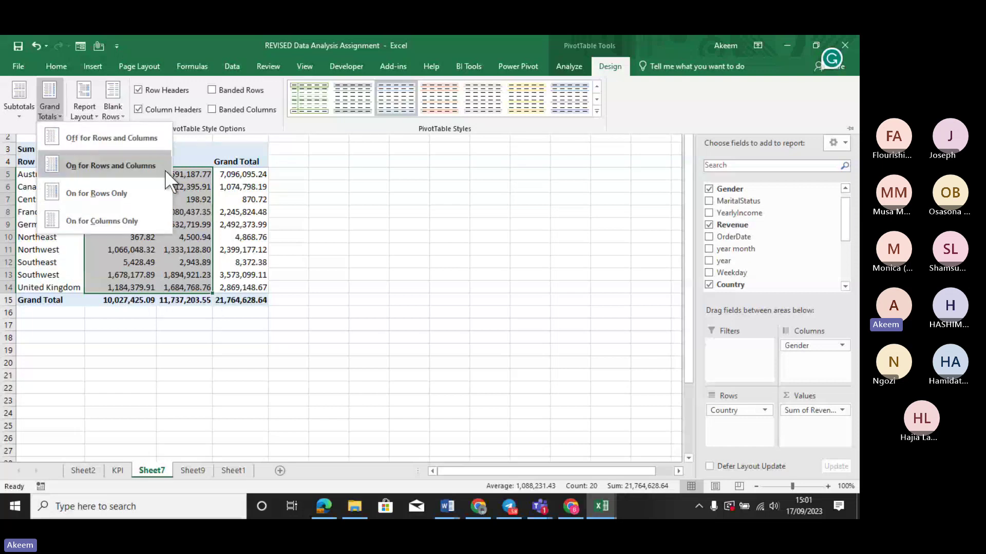
{"action": "left_click", "coordinate": [100, 137]}
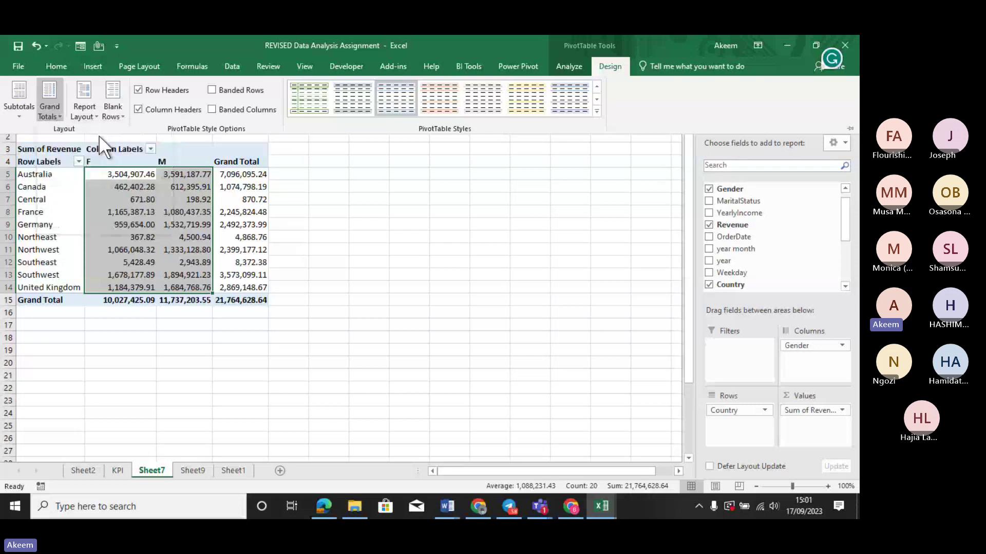
{"action": "left_click", "coordinate": [238, 225]}
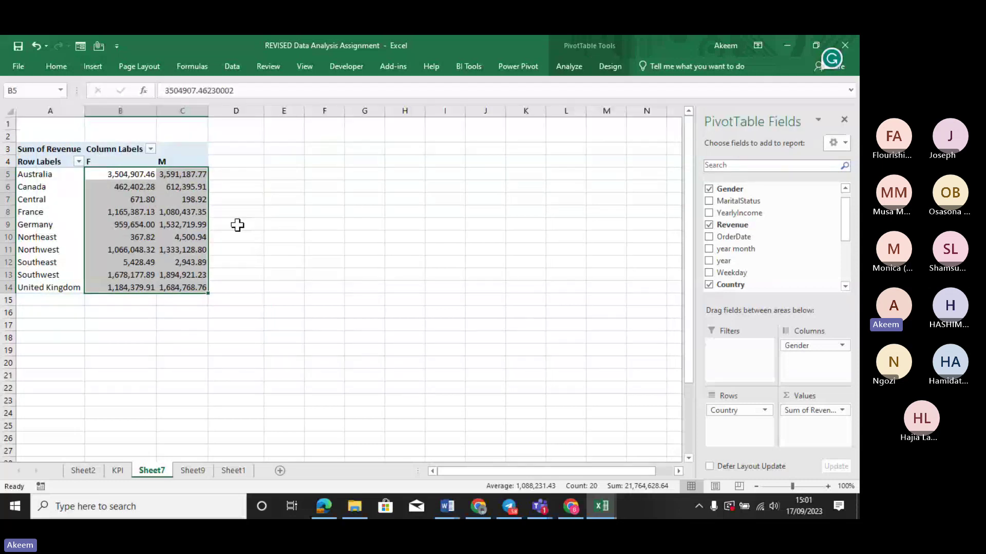
Turn the grand totals back on for rows and columns in the country-by-gender PivotTable.
{"action": "left_click", "coordinate": [193, 223]}
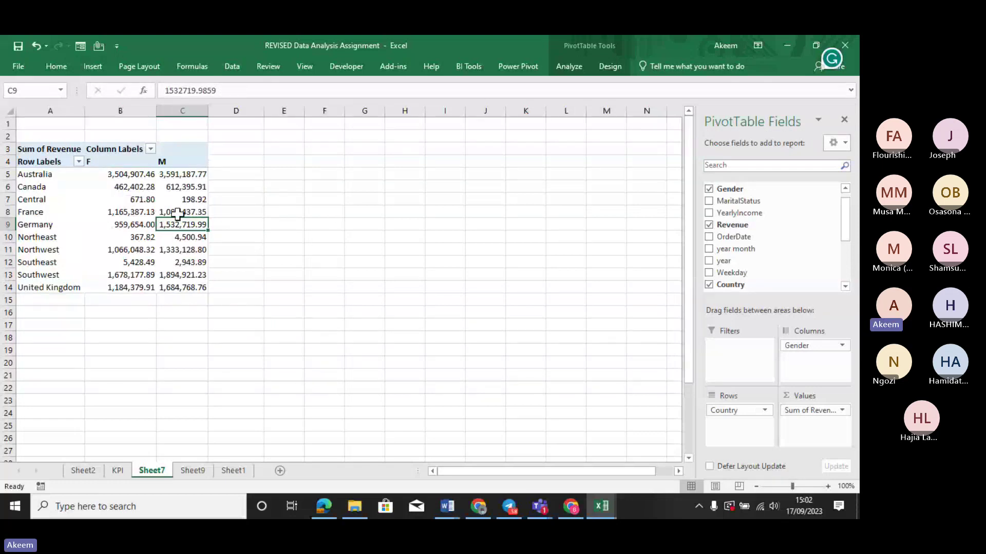
{"action": "left_click", "coordinate": [607, 67]}
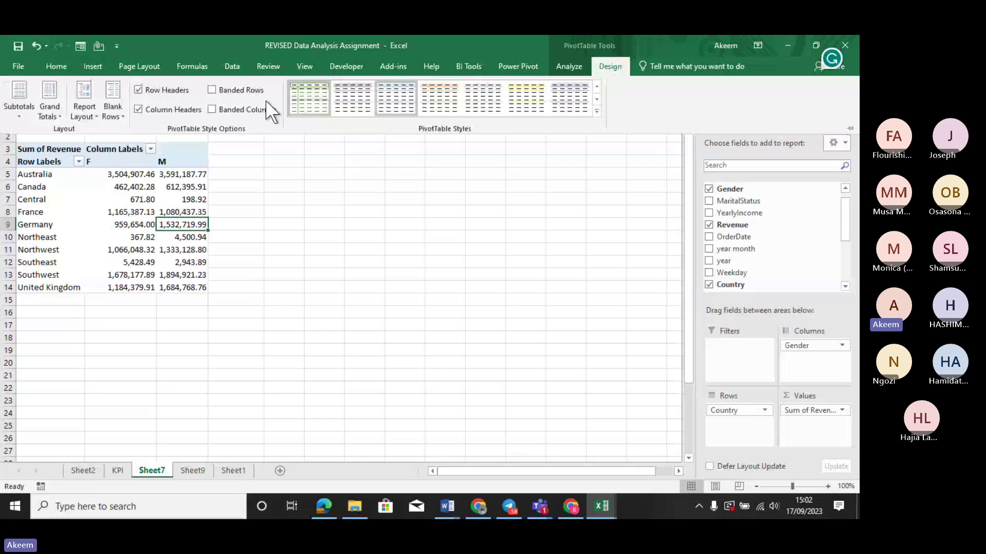
{"action": "left_click", "coordinate": [94, 115]}
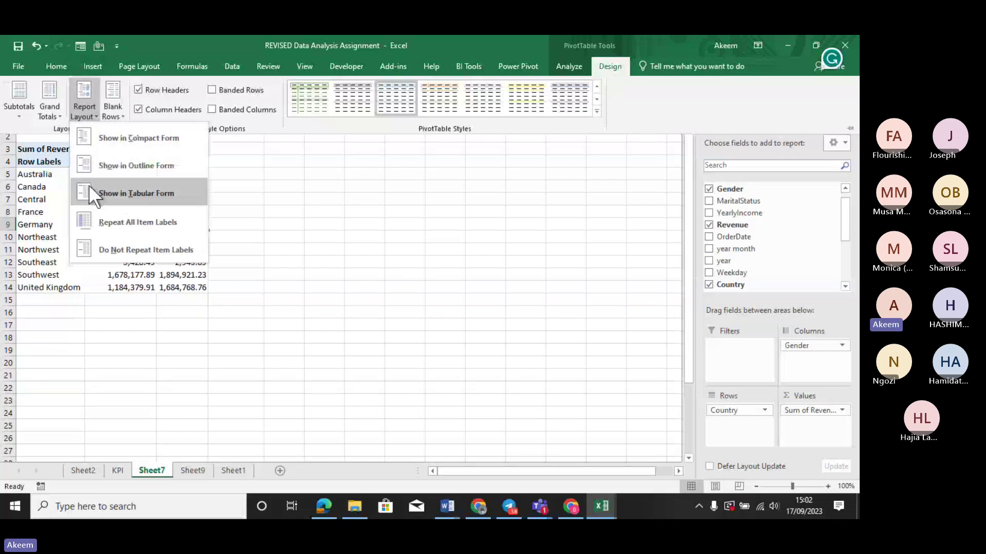
{"action": "left_click", "coordinate": [56, 113]}
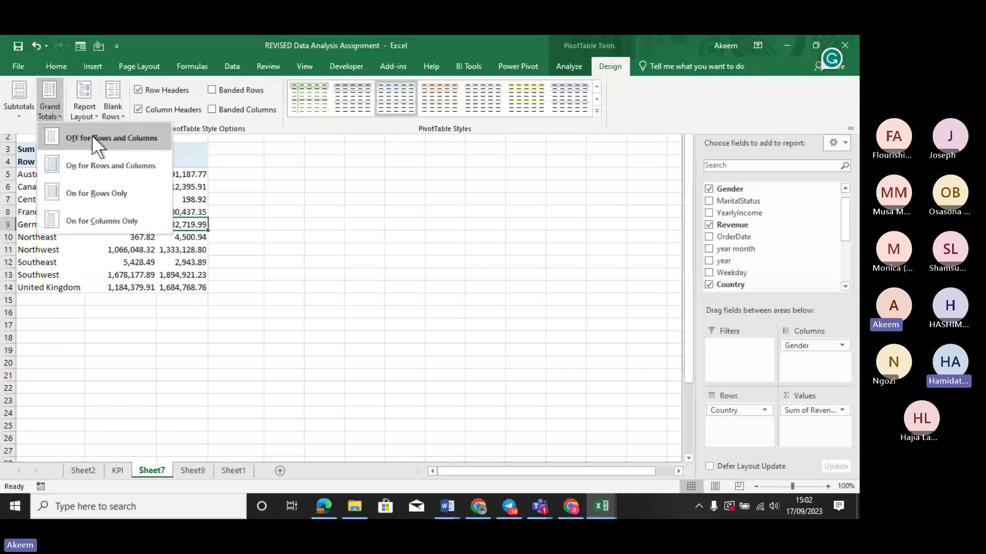
{"action": "left_click", "coordinate": [98, 162]}
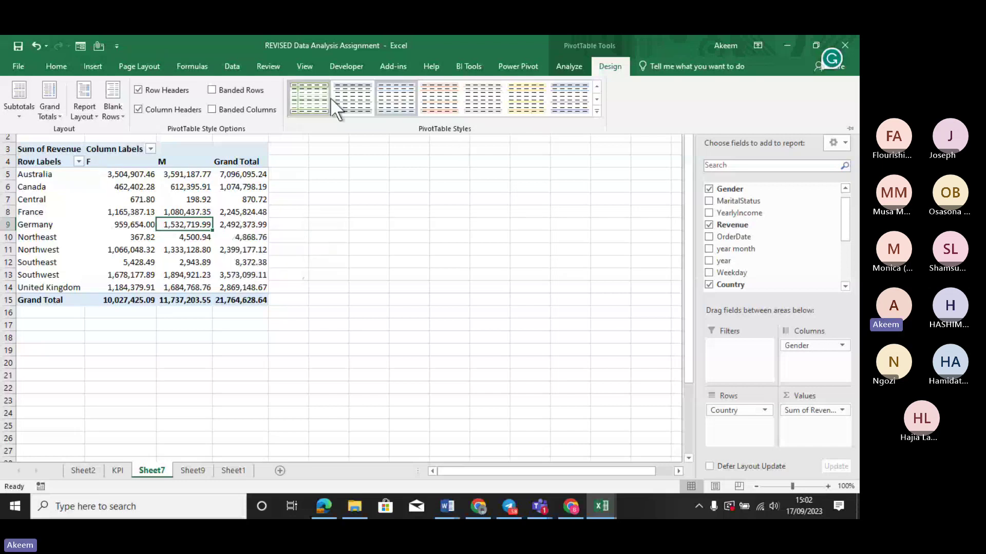
{"action": "left_click", "coordinate": [59, 116]}
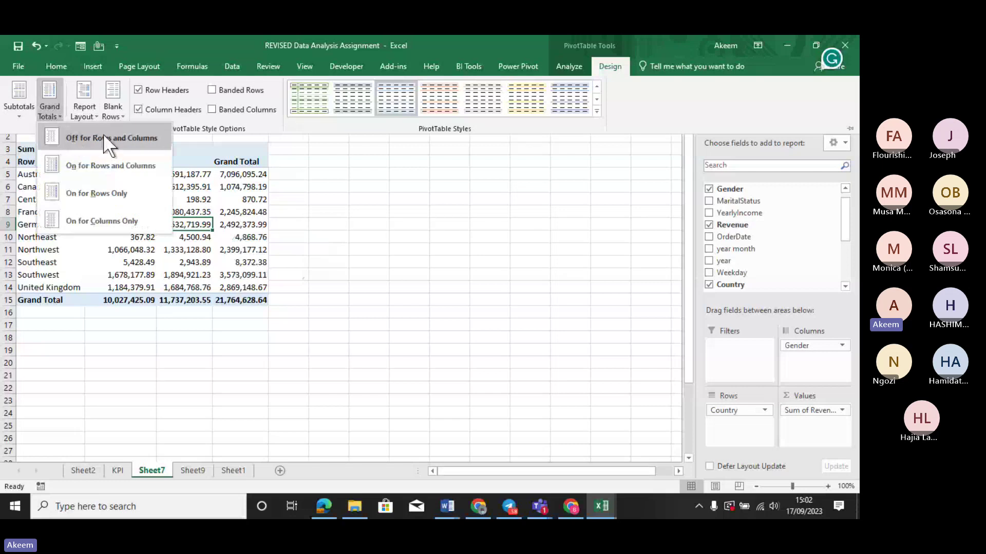
{"action": "left_click", "coordinate": [337, 223]}
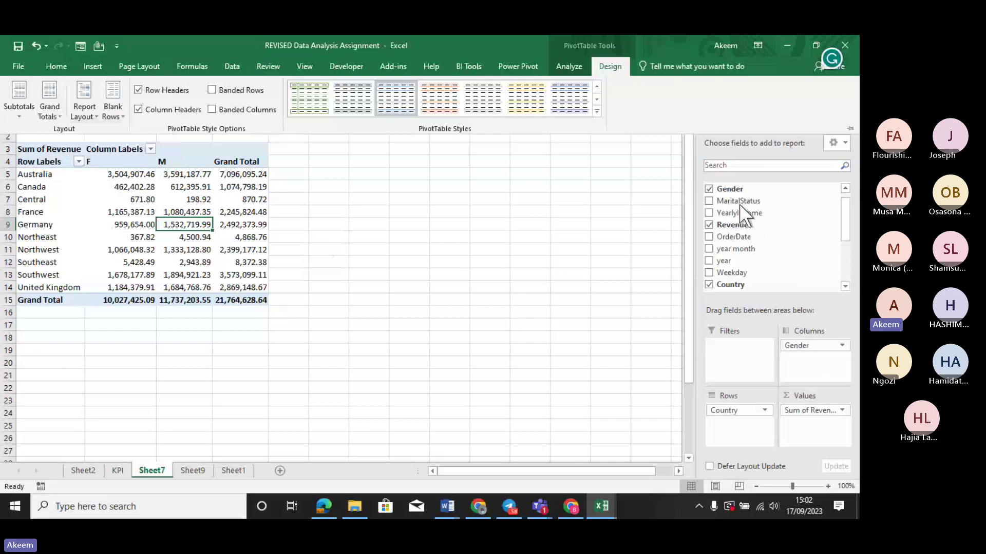
Add MaritalStatus to the rows of Sheet7's PivotTable below Country and inspect the married and single revenue values.
{"action": "left_click_drag", "start_coordinate": [734, 201], "coordinate": [732, 425]}
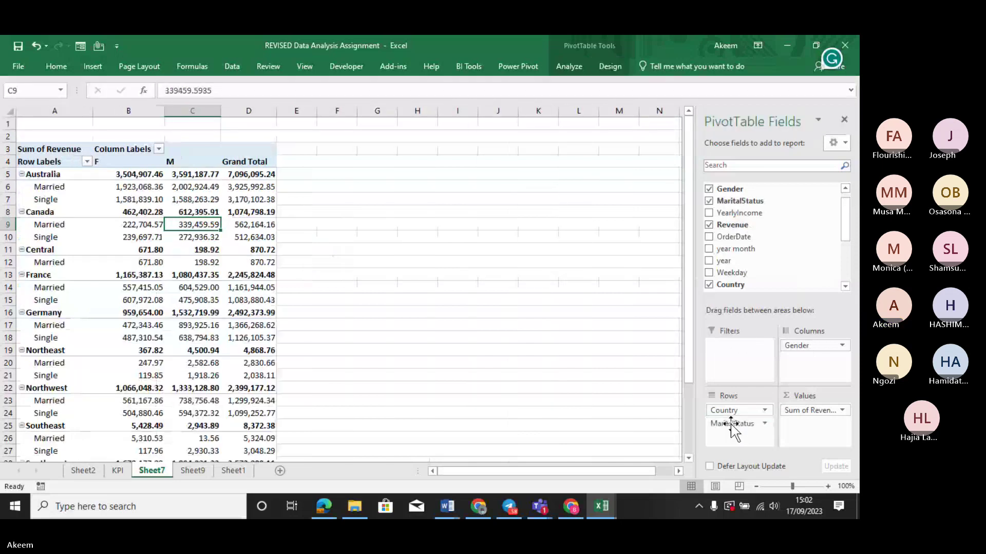
{"action": "left_click", "coordinate": [146, 211]}
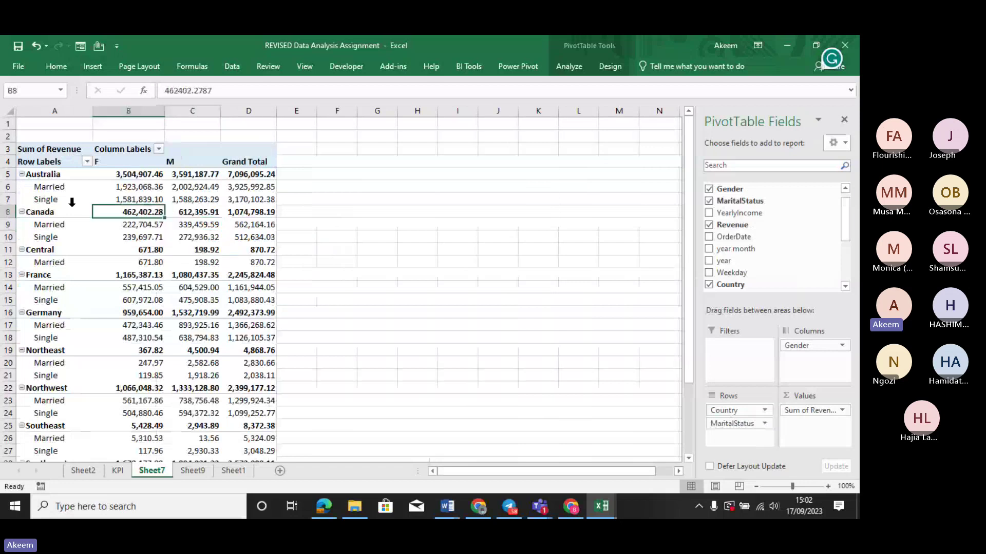
{"action": "left_click", "coordinate": [135, 181]}
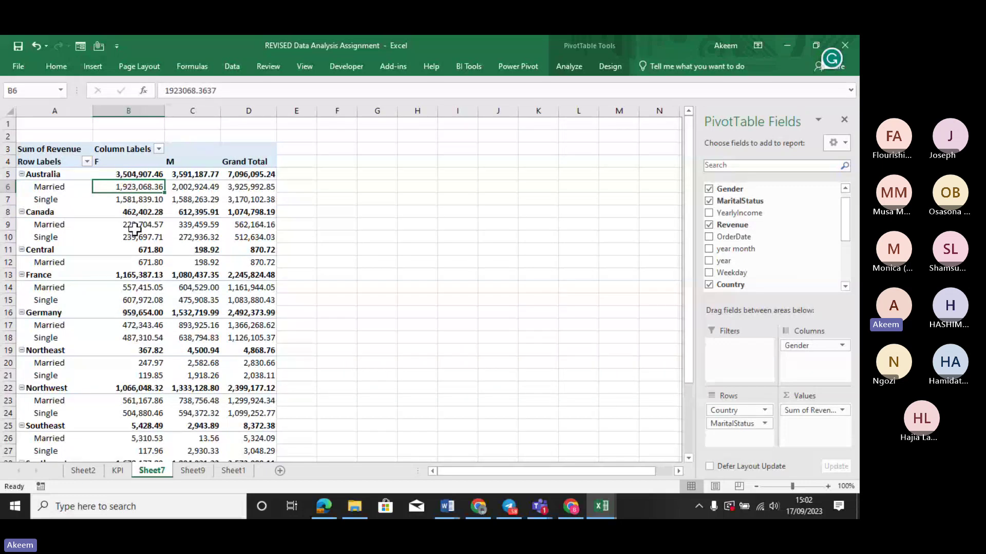
{"action": "left_click_drag", "start_coordinate": [136, 224], "coordinate": [136, 248]}
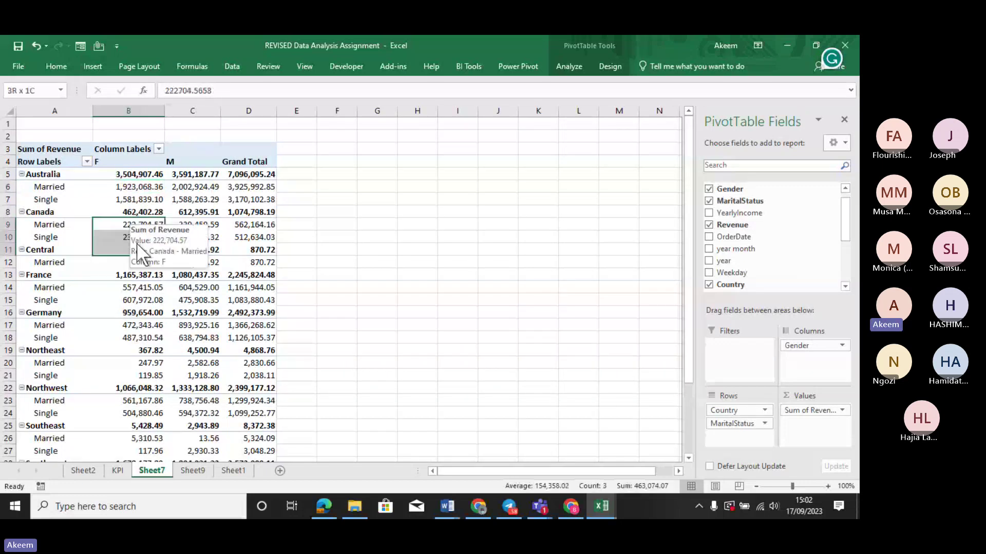
Turn off the subtotals in the PivotTable of revenue by country, marital status and gender.
{"action": "left_click", "coordinate": [609, 68]}
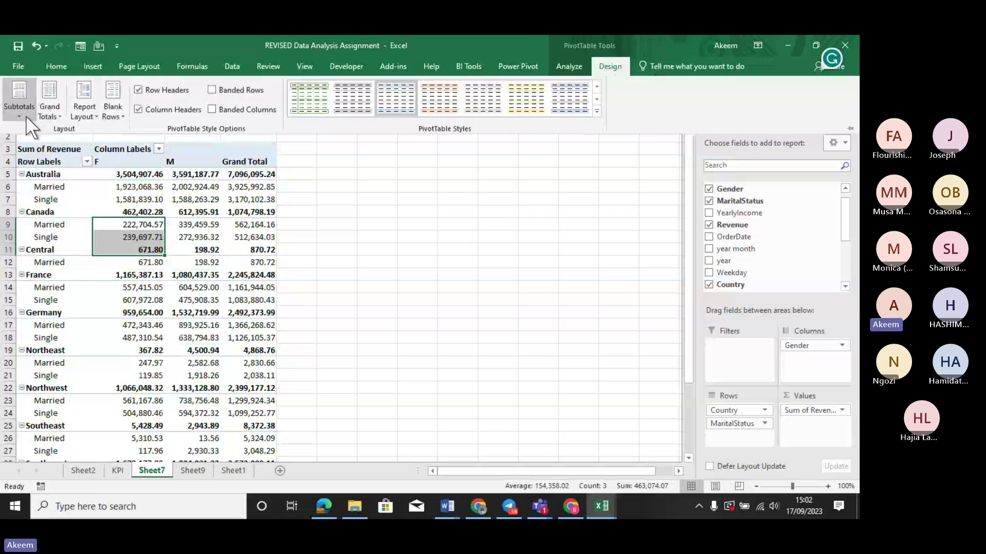
{"action": "left_click", "coordinate": [26, 115]}
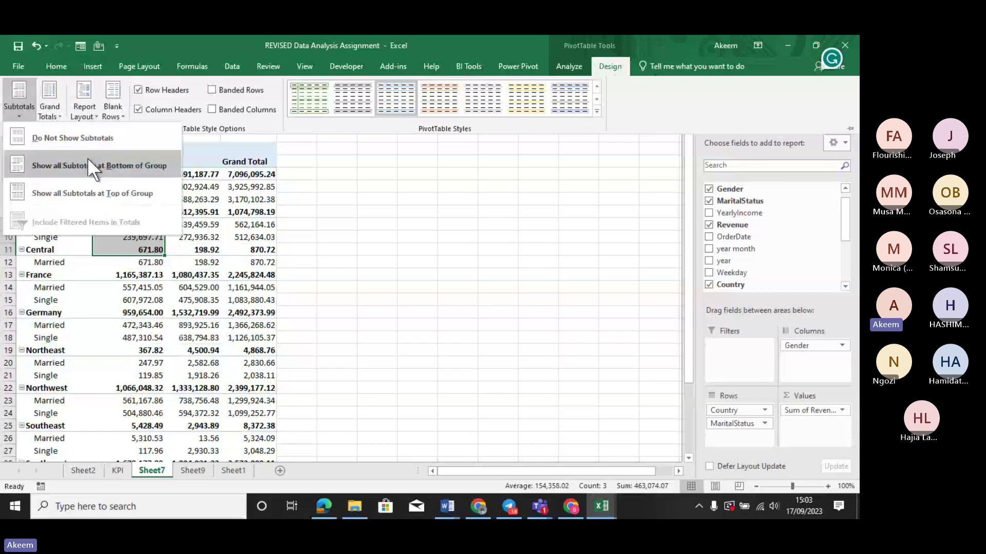
{"action": "left_click", "coordinate": [76, 137]}
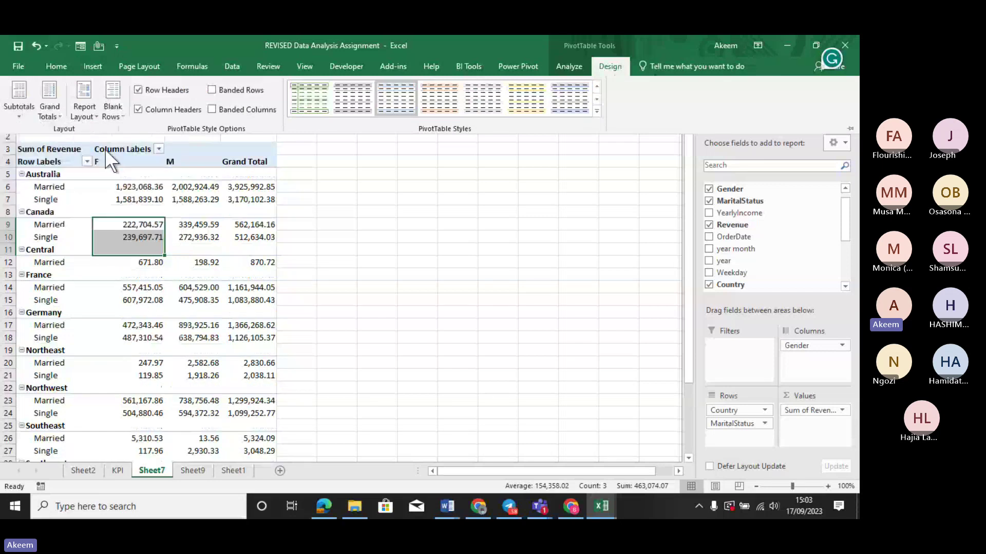
{"action": "left_click", "coordinate": [502, 206]}
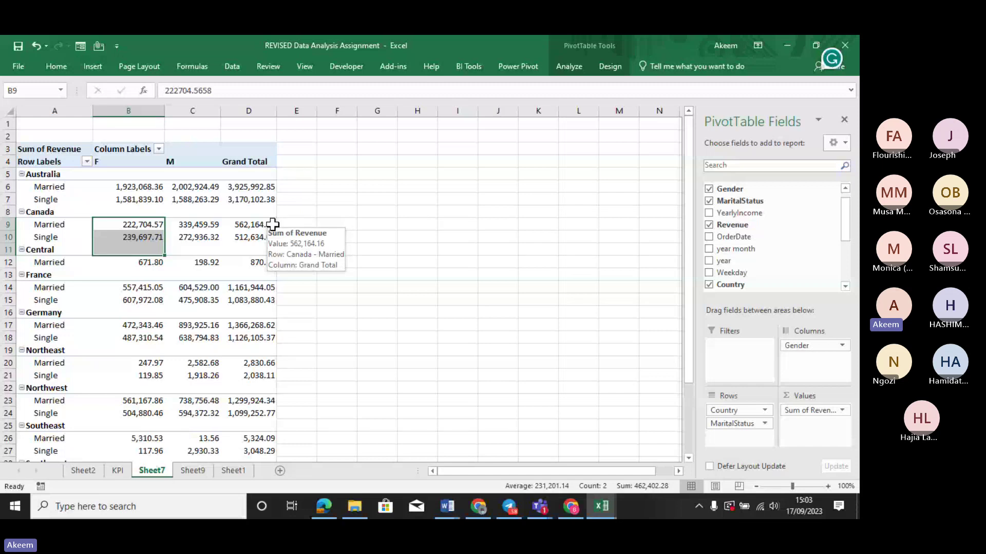
{"action": "left_click", "coordinate": [138, 187]}
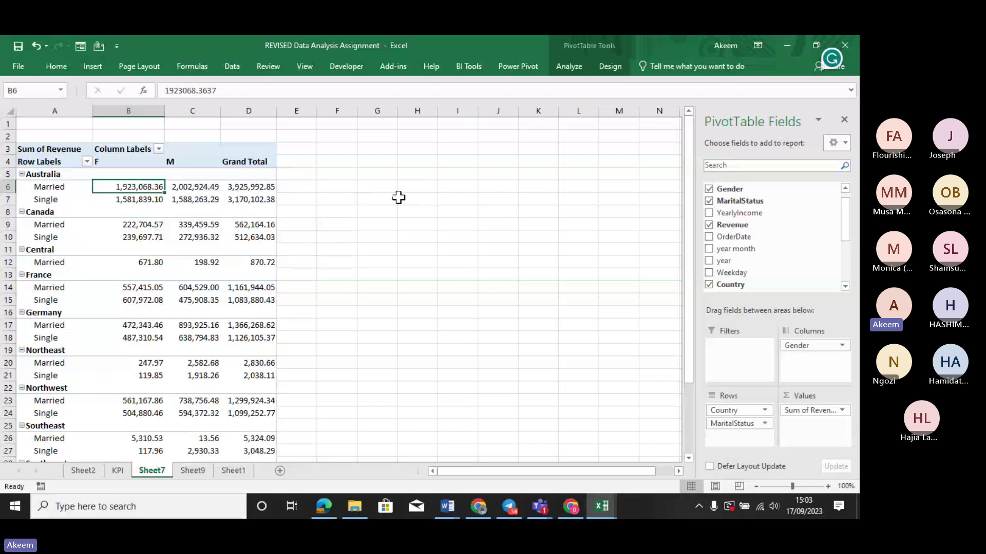
{"action": "left_click", "coordinate": [418, 163]}
{"action": "left_click", "coordinate": [699, 149]}
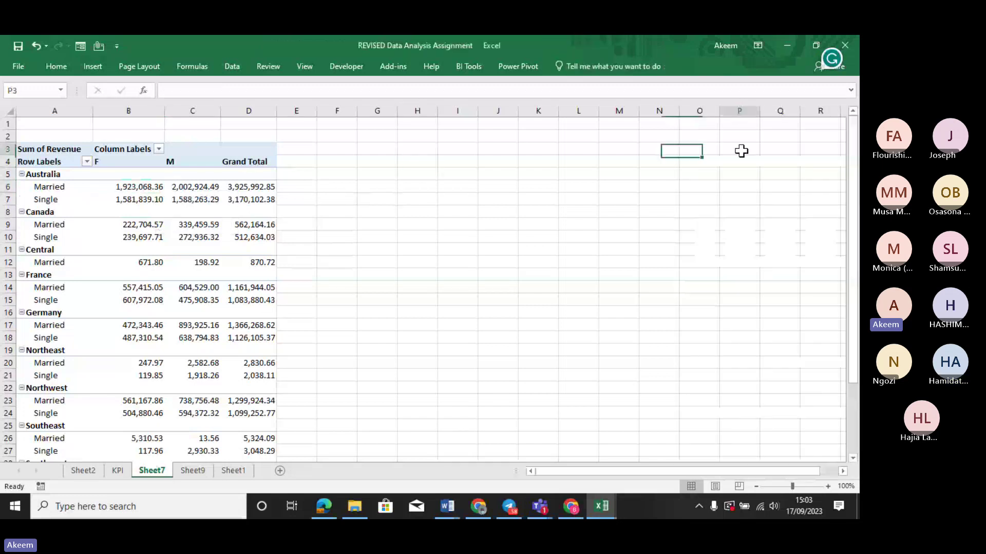
{"action": "left_click", "coordinate": [739, 149]}
Apply the compact form report layout to Sheet7's PivotTable.
{"action": "left_click", "coordinate": [149, 200]}
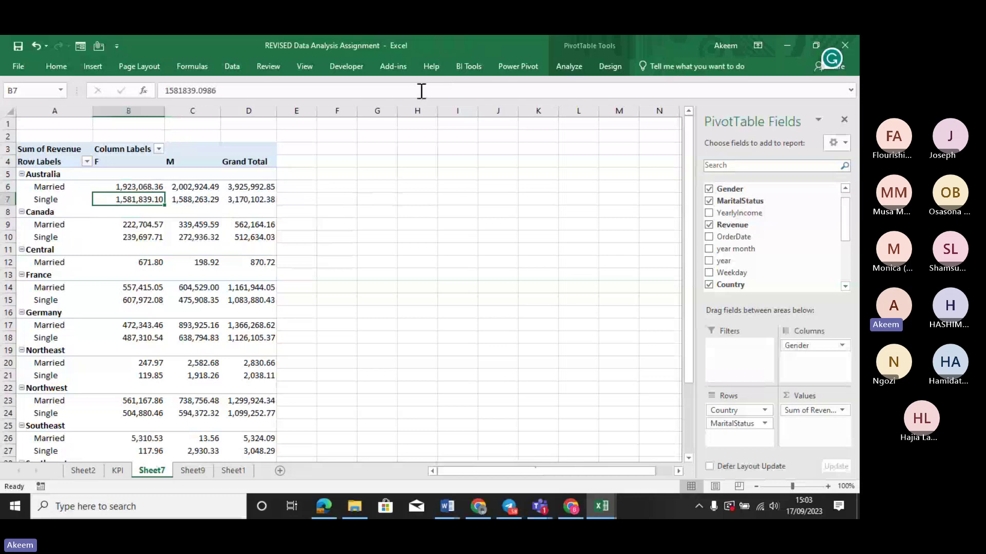
{"action": "left_click", "coordinate": [611, 66]}
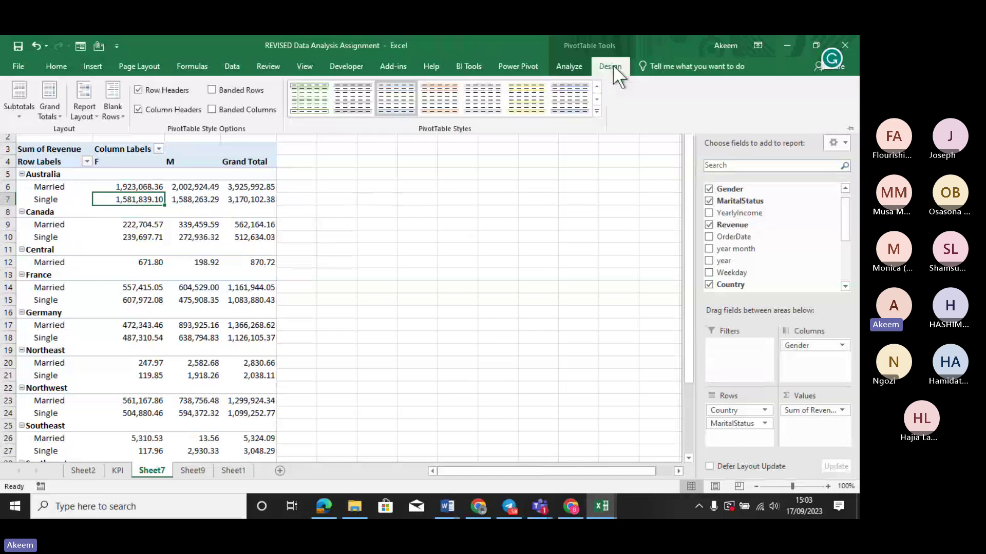
{"action": "left_click", "coordinate": [88, 117]}
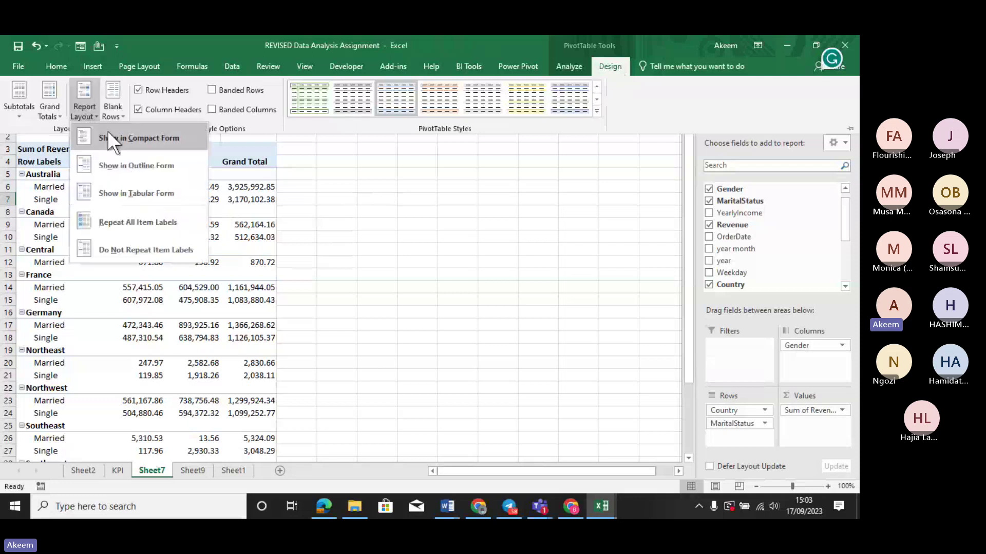
{"action": "left_click", "coordinate": [139, 137]}
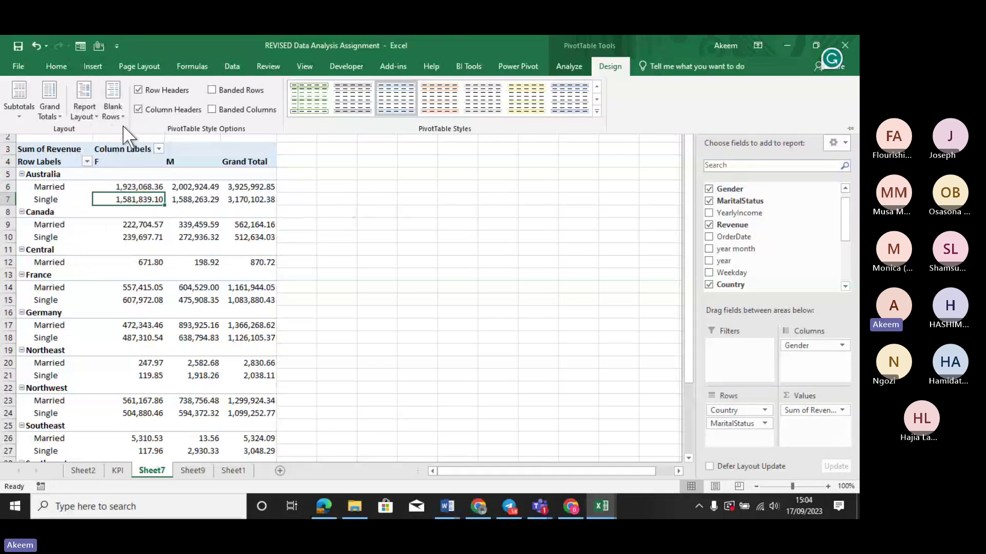
Try the outline form on Sheet7's PivotTable, undo it, and reapply the compact form.
{"action": "left_click", "coordinate": [91, 113]}
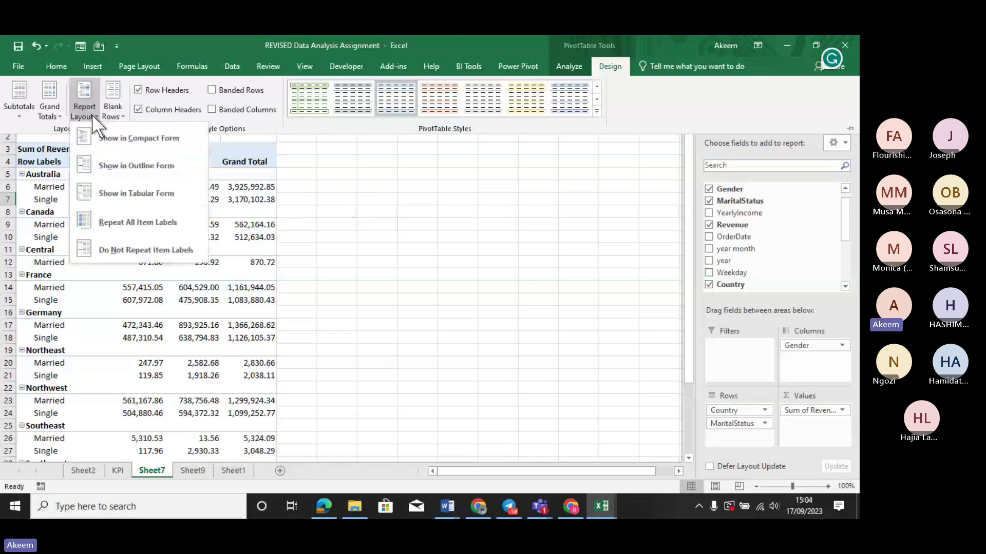
{"action": "left_click", "coordinate": [132, 164]}
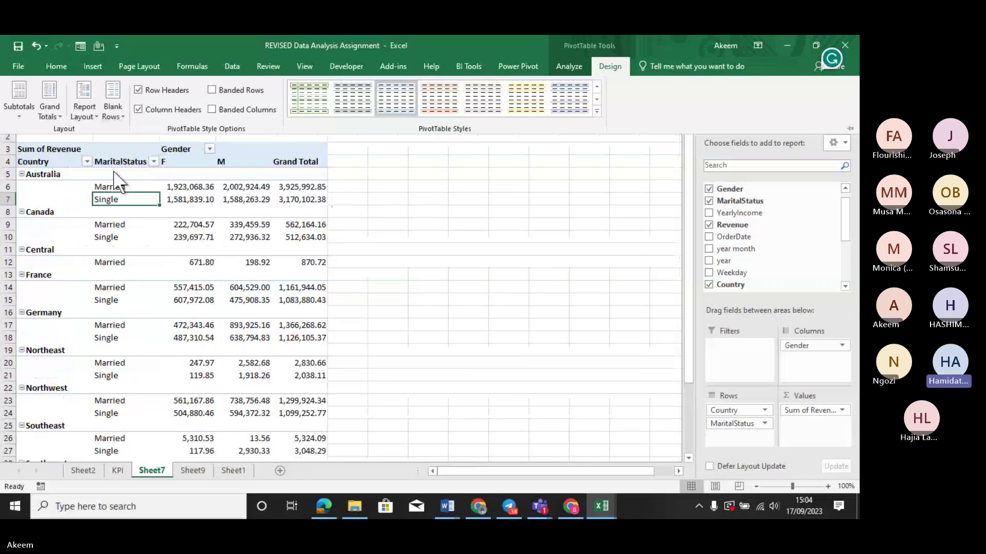
{"action": "key", "text": "ctrl+z"}
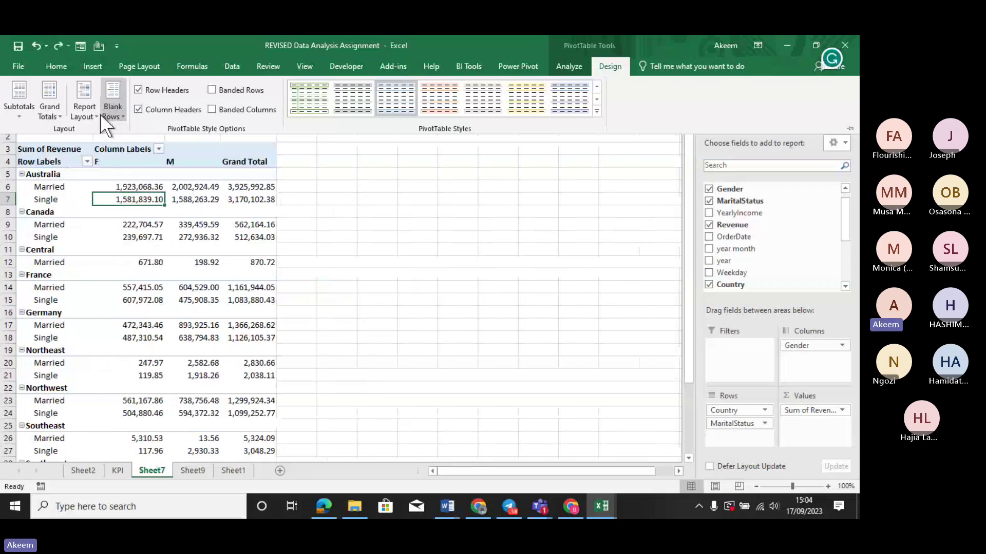
{"action": "left_click", "coordinate": [87, 114]}
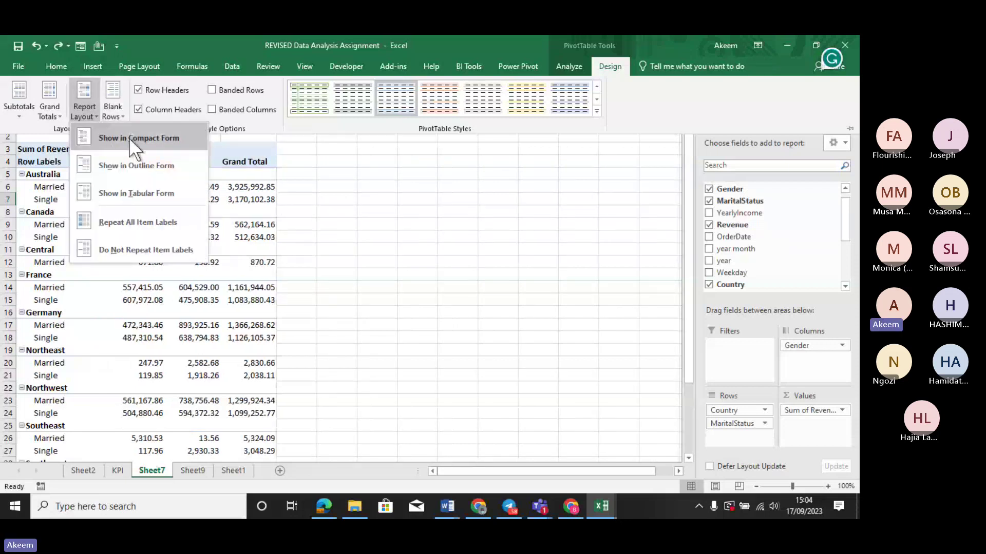
{"action": "left_click", "coordinate": [129, 138]}
{"action": "mouse_move", "coordinate": [140, 261]}
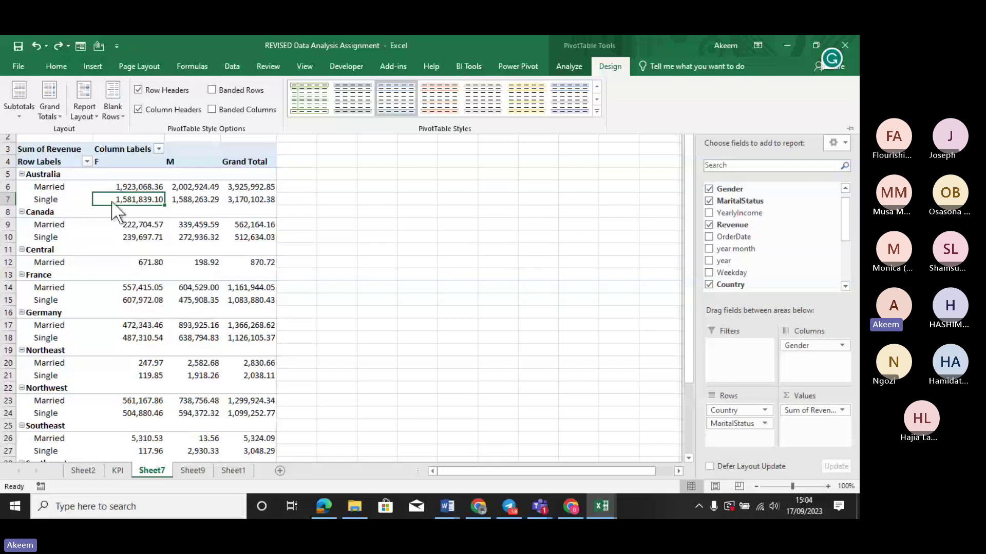
Show Sheet7's PivotTable in outline form, with Country and MaritalStatus in separate columns.
{"action": "left_click", "coordinate": [89, 116]}
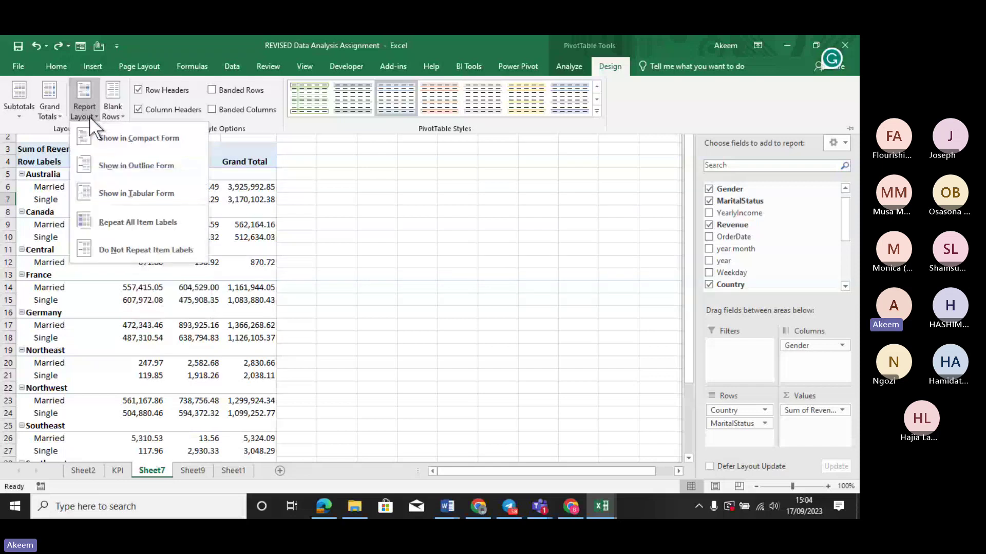
{"action": "left_click", "coordinate": [135, 168]}
{"action": "mouse_move", "coordinate": [230, 280]}
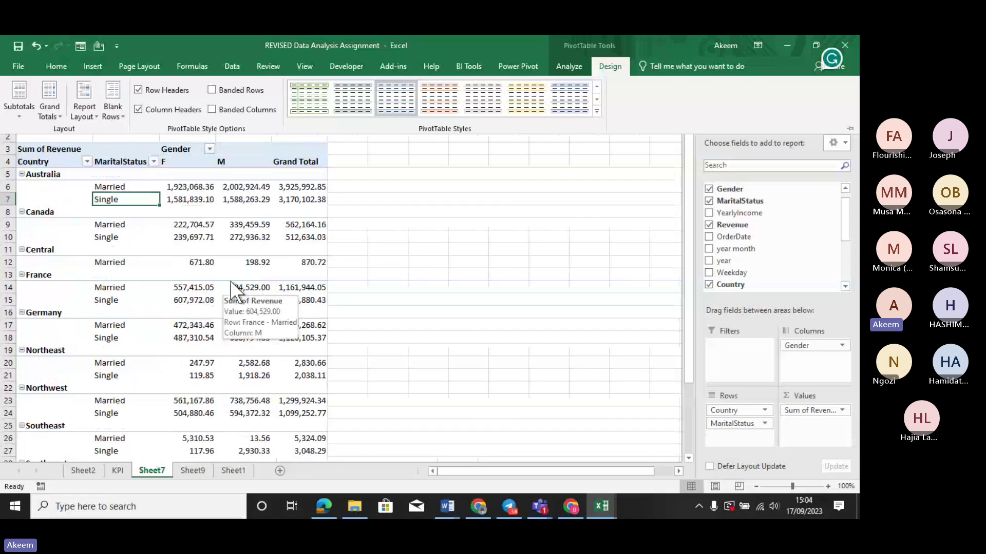
Change the report layout of Sheet7's PivotTable to tabular form.
{"action": "left_click", "coordinate": [93, 116]}
{"action": "left_click", "coordinate": [136, 193]}
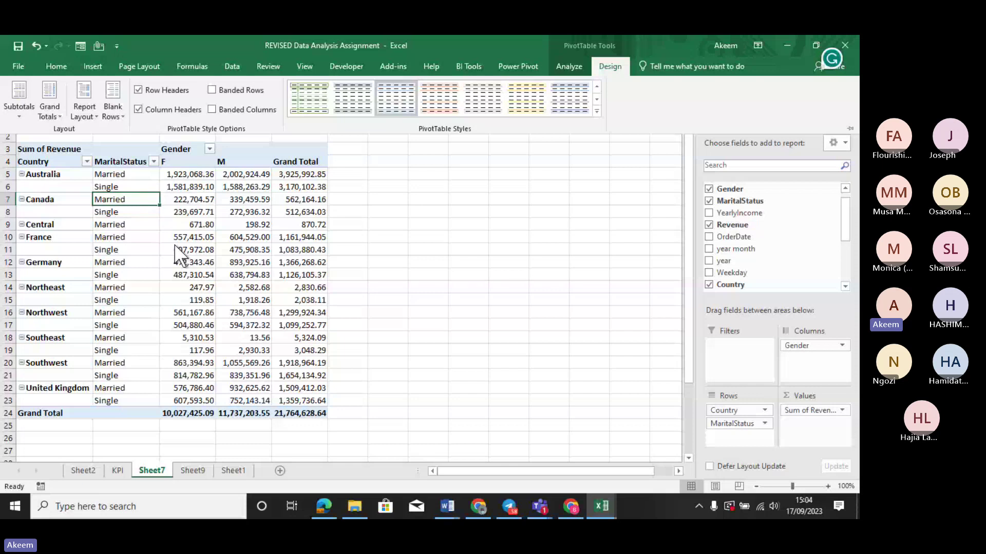
{"action": "mouse_move", "coordinate": [174, 244]}
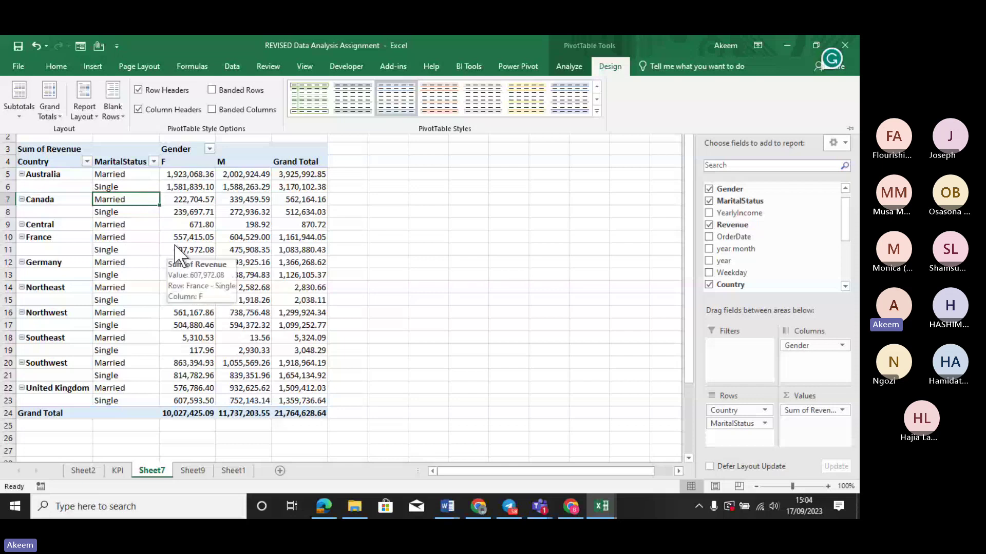
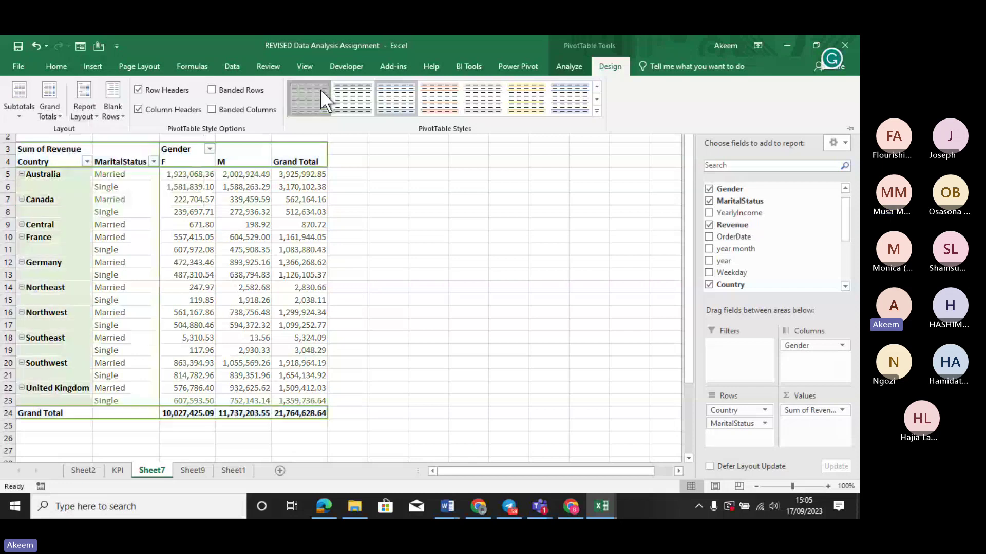
Try the grey and orange styles on the PivotTable, and apply the light style with lavender-blue header and total rows.
{"action": "left_click", "coordinate": [350, 96]}
{"action": "left_click", "coordinate": [448, 100]}
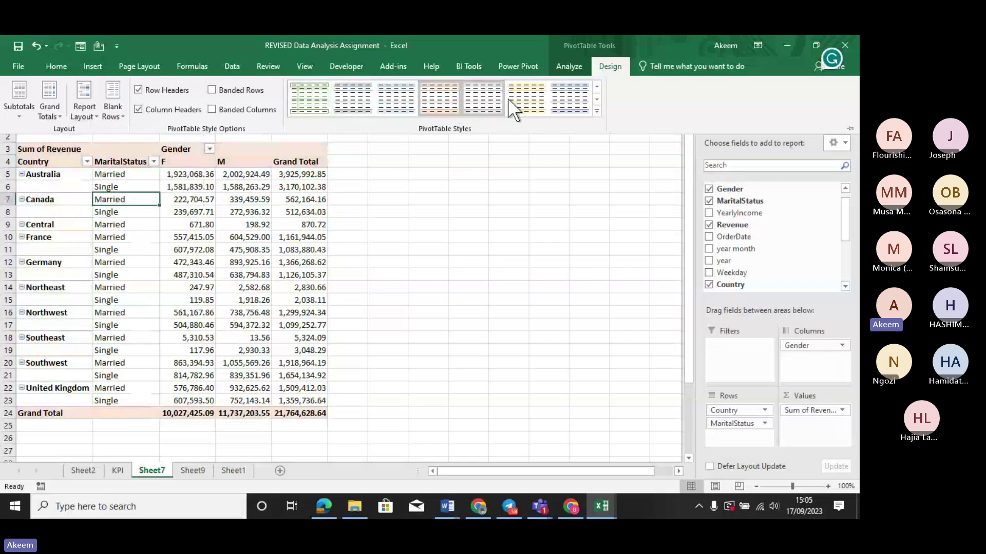
{"action": "left_click", "coordinate": [572, 97]}
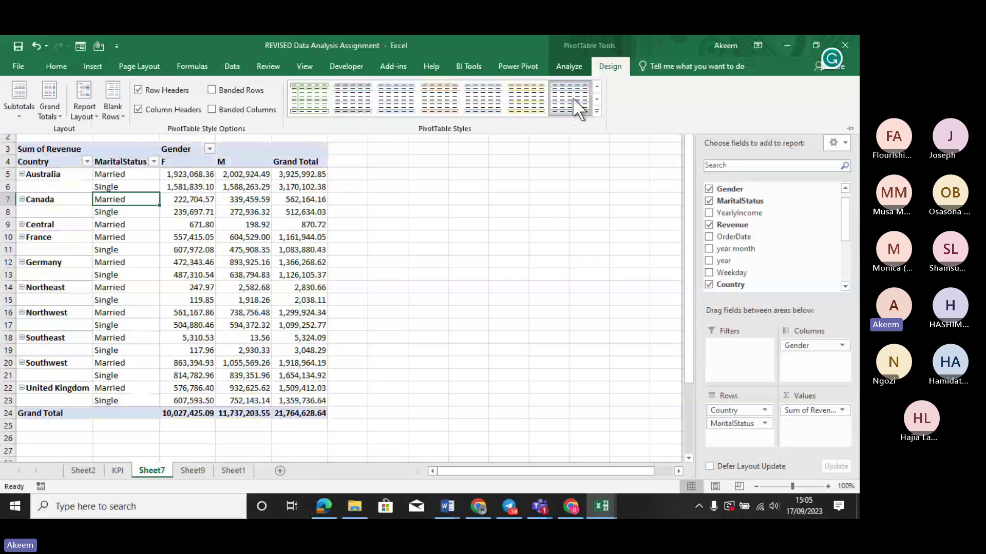
Enable the classic PivotTable layout in the display options of Sheet7's PivotTable and compare it with and without the table selected.
{"action": "right_click", "coordinate": [174, 236]}
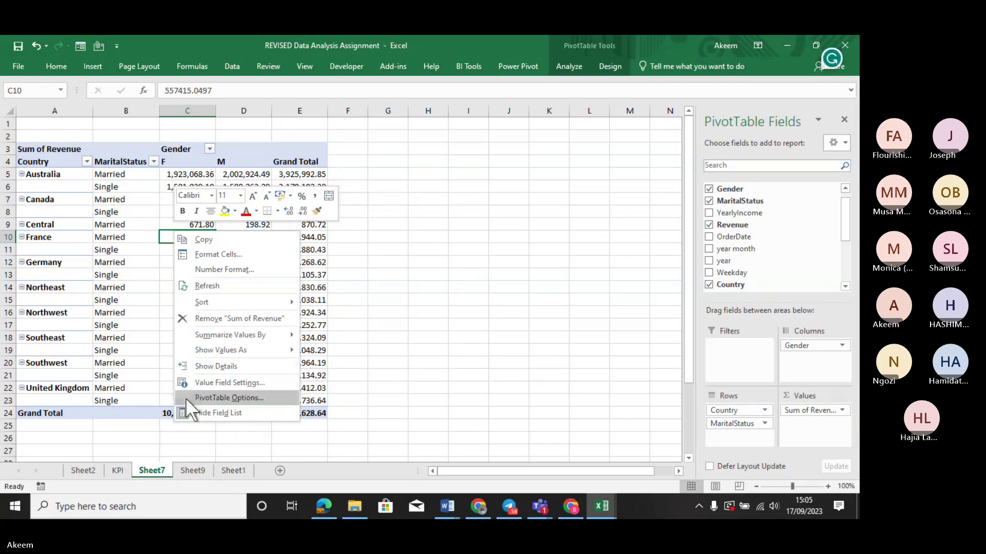
{"action": "left_click", "coordinate": [217, 399]}
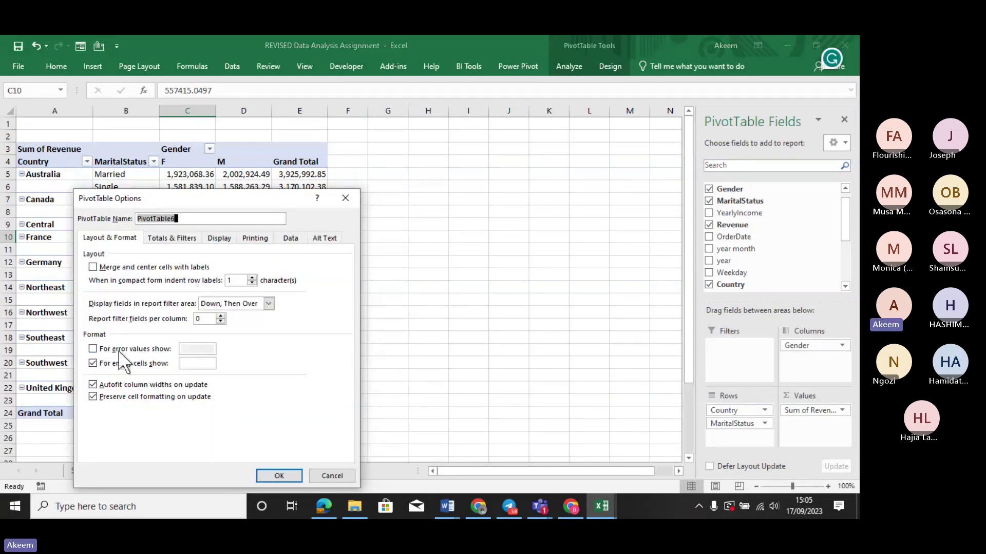
{"action": "left_click", "coordinate": [181, 363]}
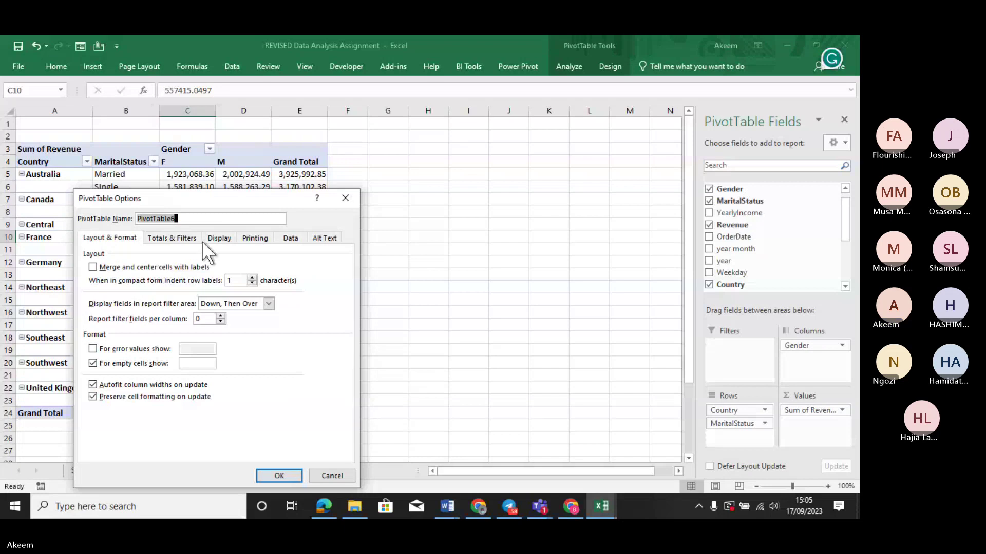
{"action": "left_click", "coordinate": [221, 239]}
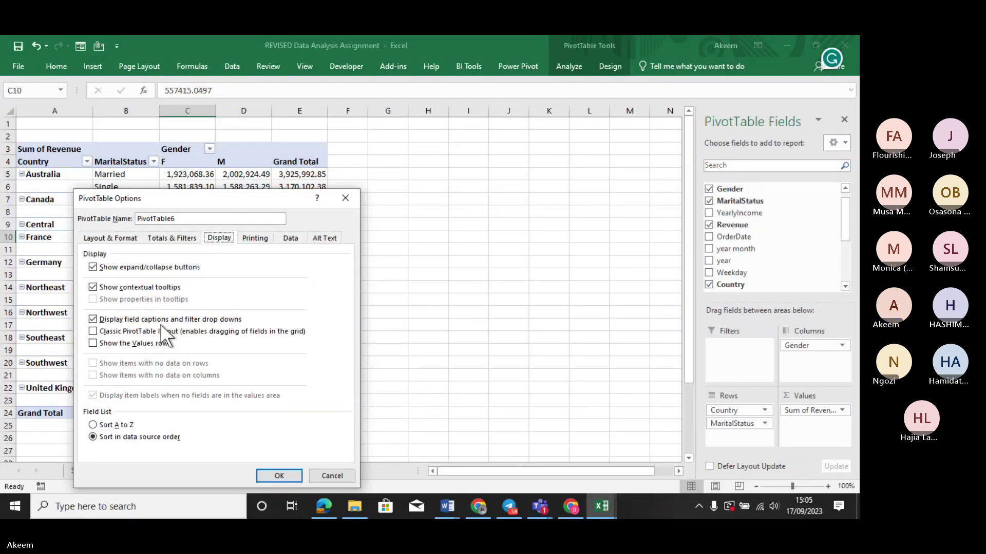
{"action": "left_click", "coordinate": [116, 332]}
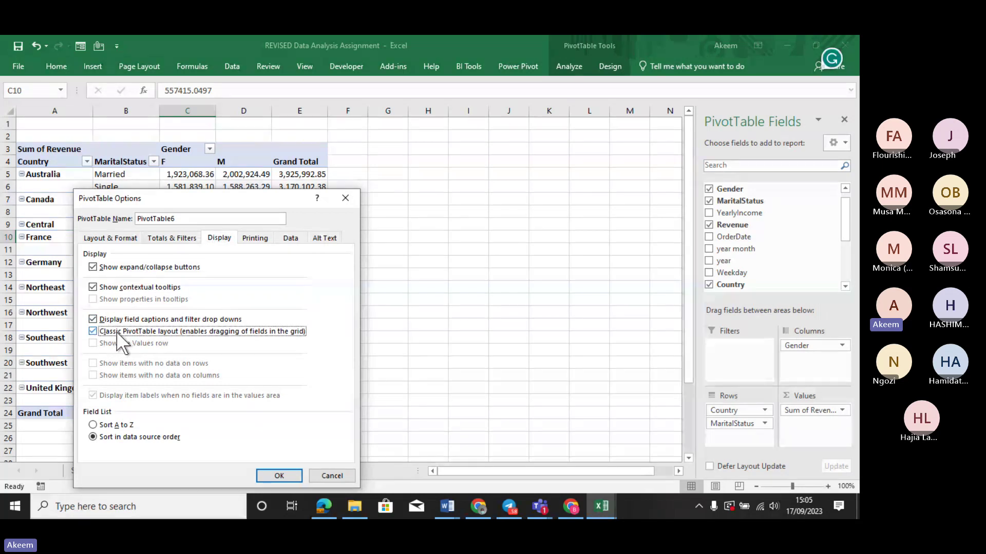
{"action": "left_click", "coordinate": [290, 478]}
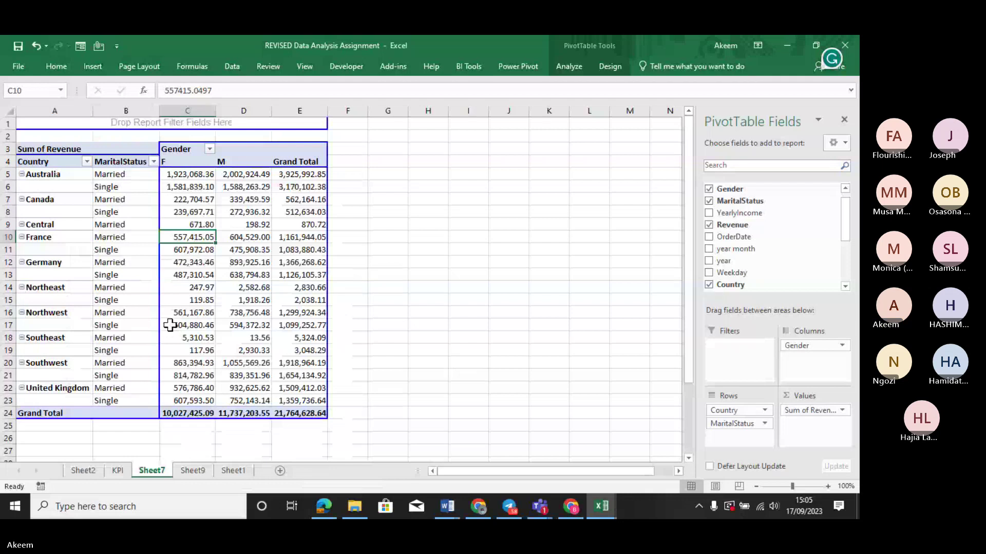
{"action": "left_click", "coordinate": [364, 286]}
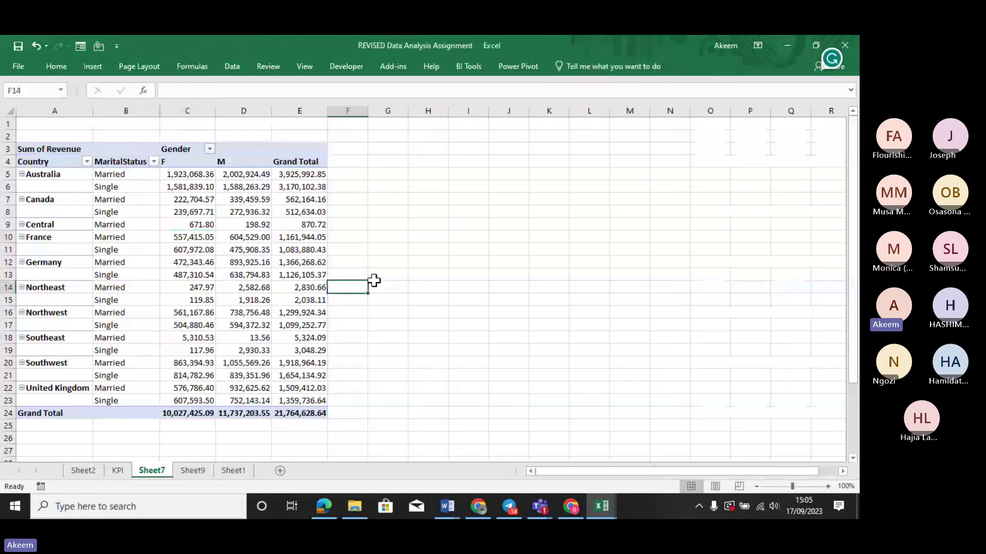
{"action": "left_click", "coordinate": [264, 274]}
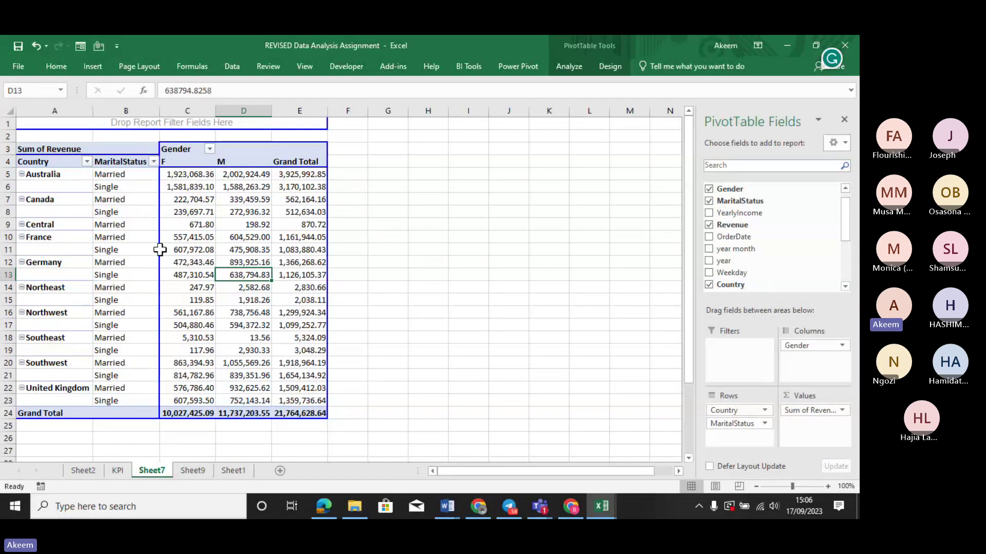
Open the options of Sheet7's PivotTable, review the layout and format settings, and close them without changes.
{"action": "right_click", "coordinate": [191, 230]}
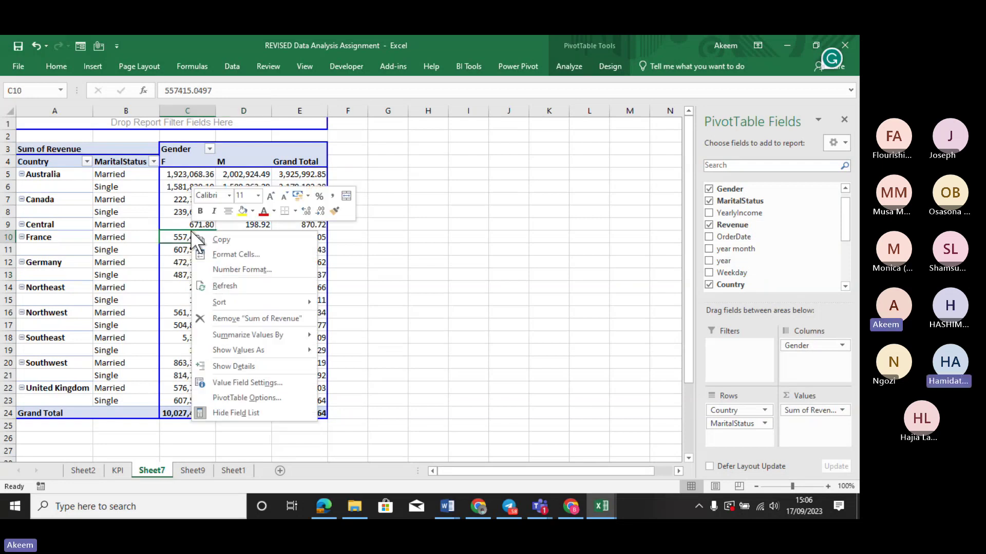
{"action": "left_click", "coordinate": [256, 395]}
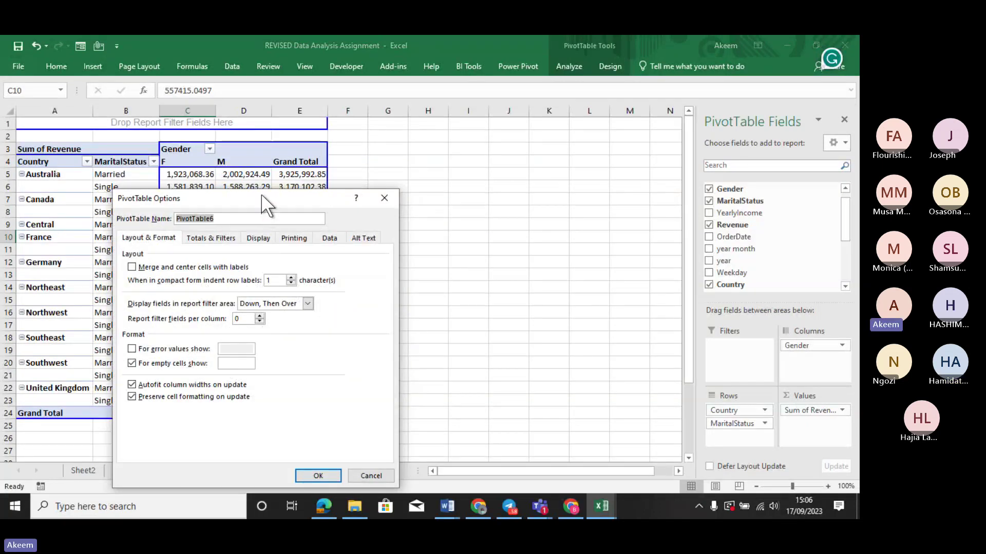
{"action": "left_click_drag", "start_coordinate": [262, 195], "coordinate": [347, 134]}
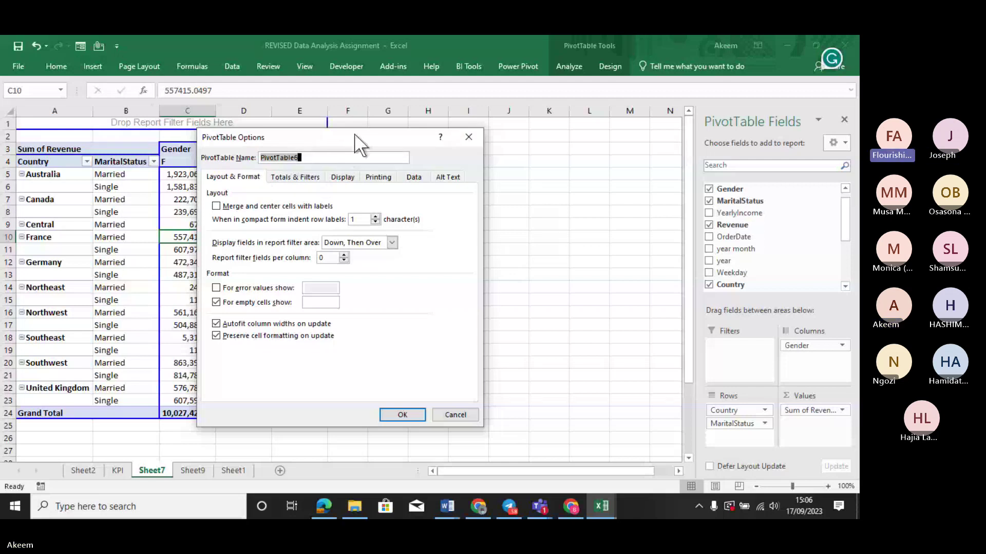
{"action": "left_click", "coordinate": [475, 137]}
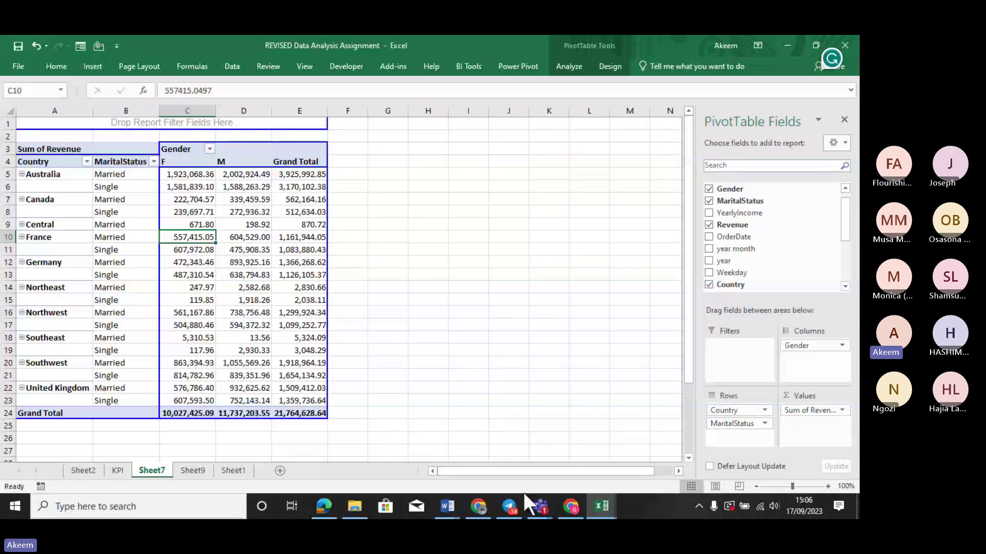
Switch to the Microsoft Teams meeting, admit the guest waiting in the lobby, and return to the REVISED Data Analysis Assignment workbook in Excel.
{"action": "left_click", "coordinate": [539, 506]}
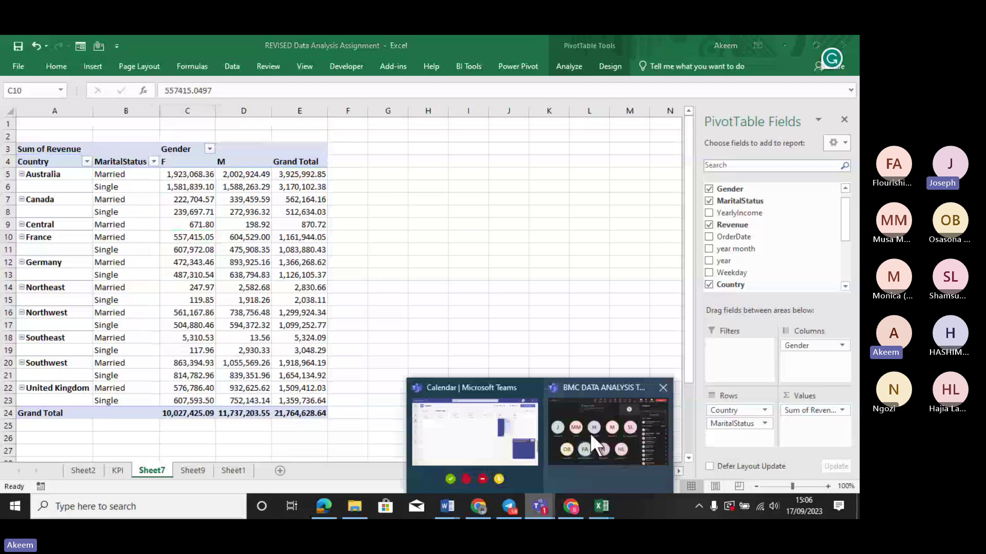
{"action": "left_click", "coordinate": [590, 433]}
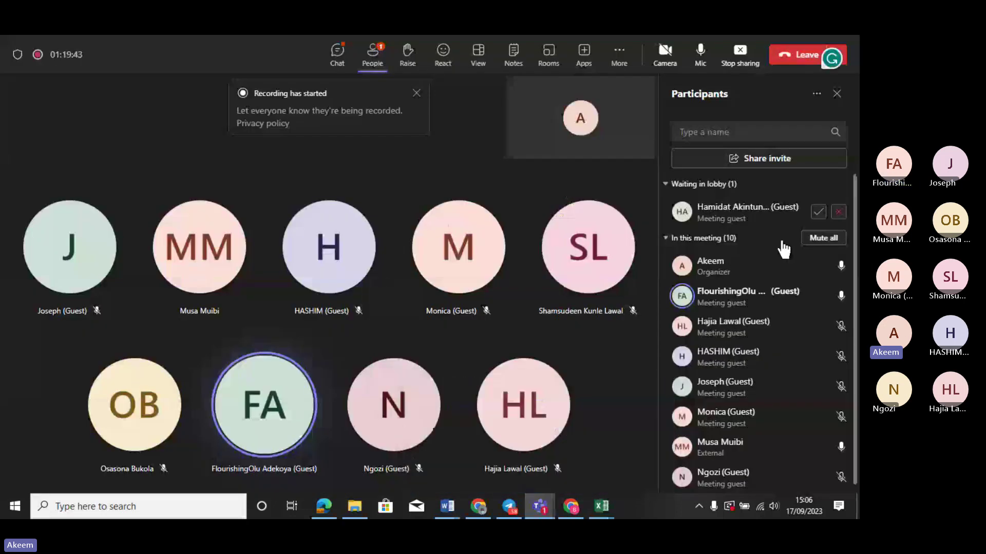
{"action": "left_click", "coordinate": [818, 213]}
{"action": "mouse_move", "coordinate": [602, 496]}
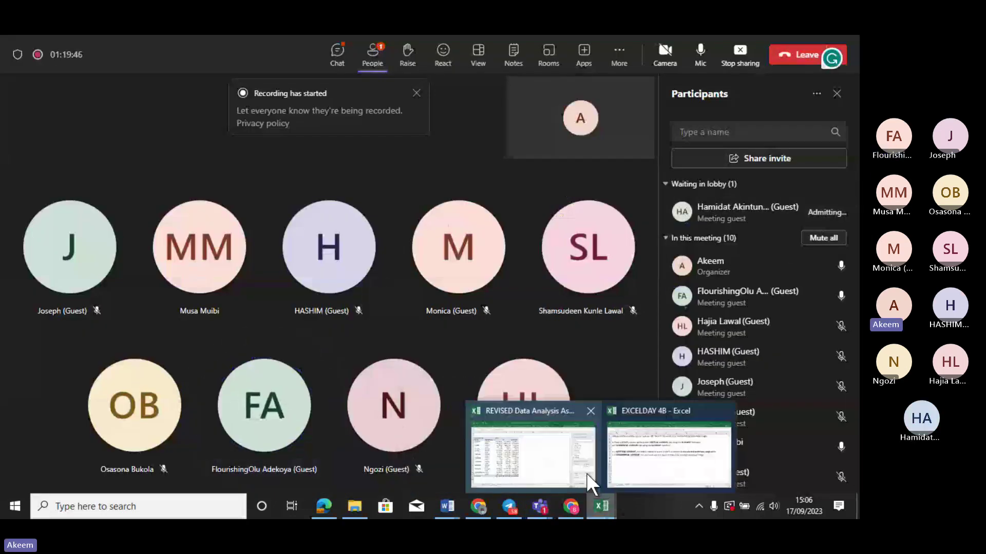
{"action": "left_click", "coordinate": [546, 464]}
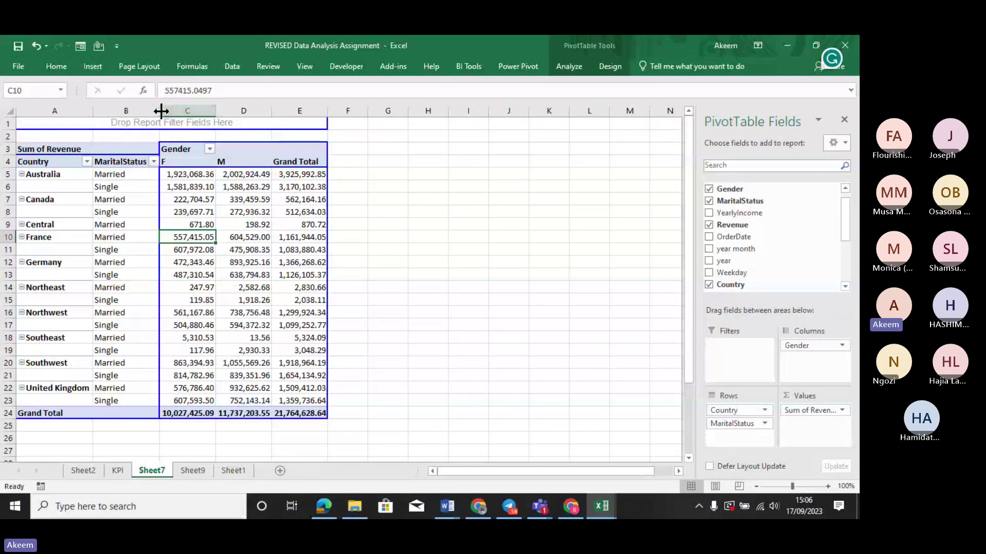
Widen column B slightly and turn off autofitting of column widths on update in the PivotTable options.
{"action": "mouse_move", "coordinate": [161, 111]}
{"action": "left_mouse_down"}
{"action": "mouse_move", "coordinate": [275, 122]}
{"action": "mouse_move", "coordinate": [162, 123]}
{"action": "left_mouse_up"}
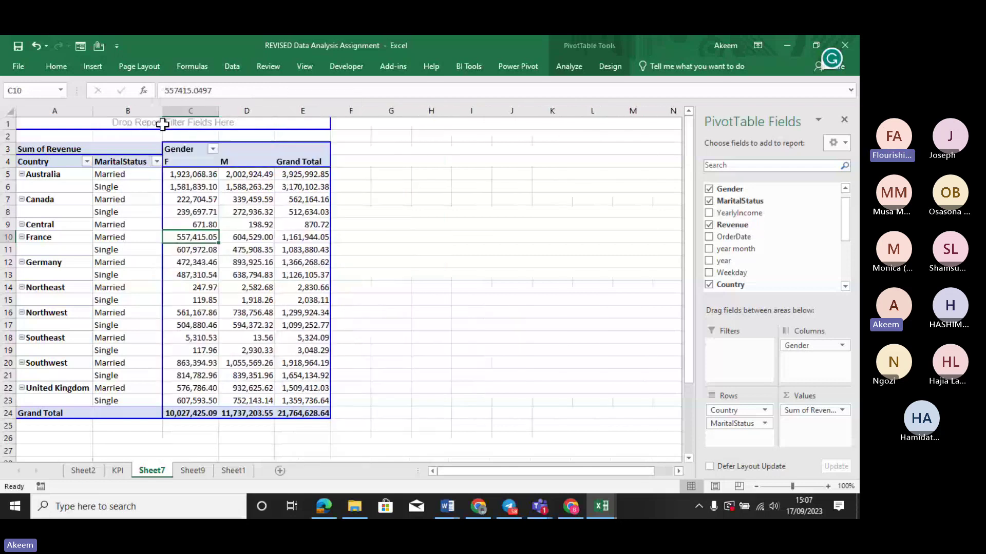
{"action": "left_click", "coordinate": [134, 178]}
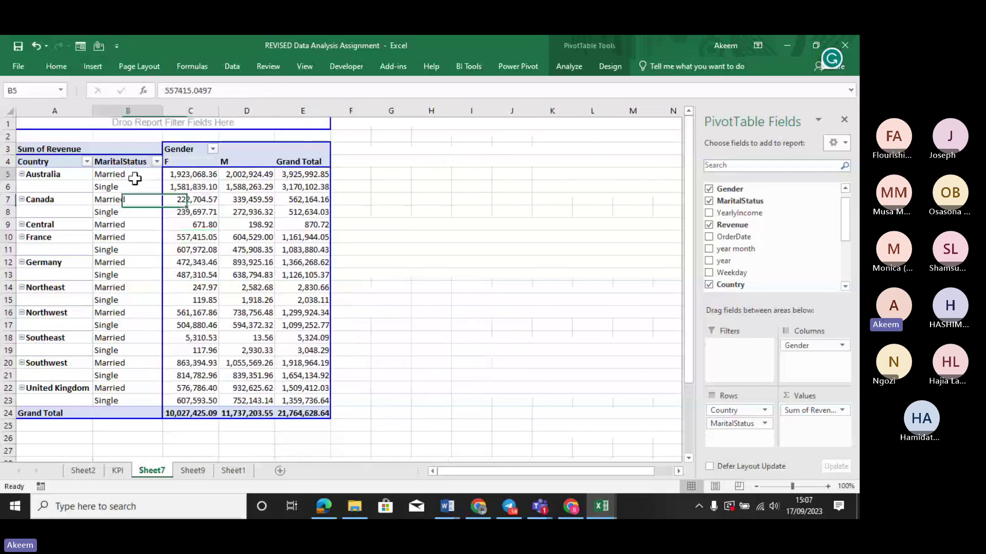
{"action": "right_click", "coordinate": [134, 178]}
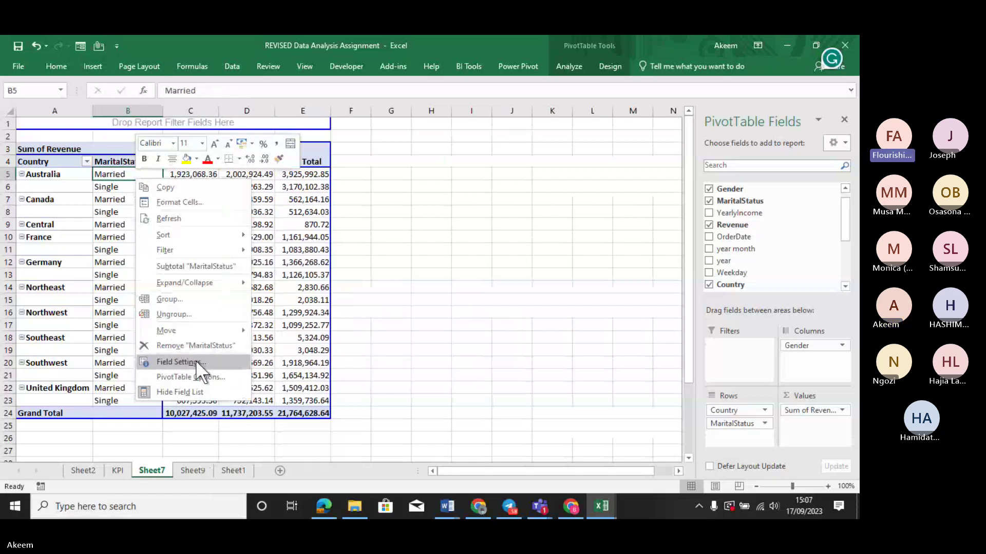
{"action": "left_click", "coordinate": [190, 372]}
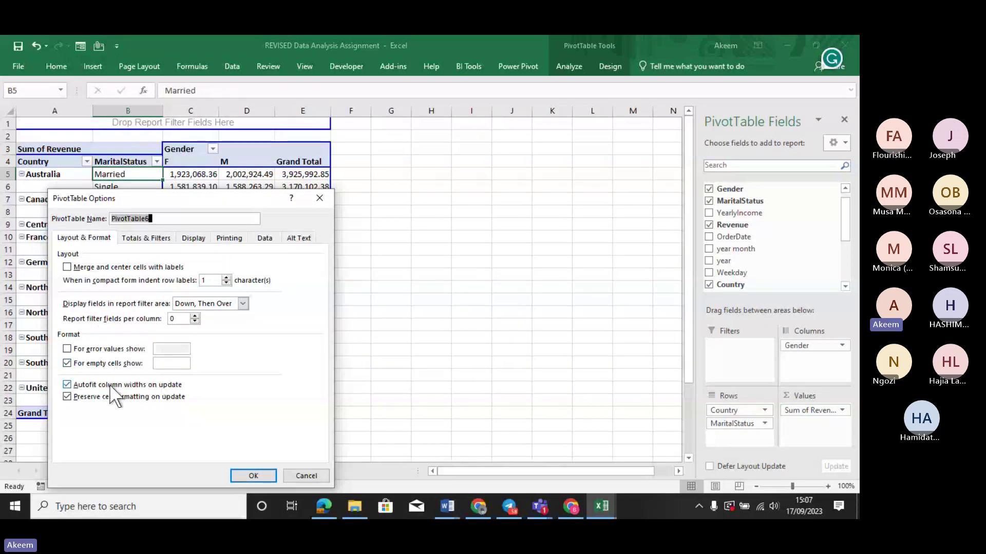
{"action": "left_click", "coordinate": [68, 385]}
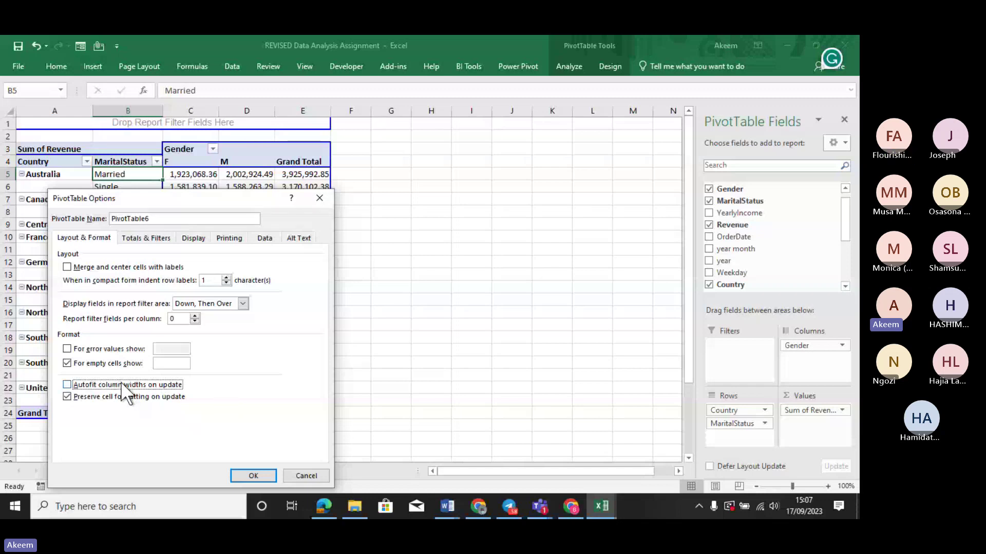
{"action": "left_click", "coordinate": [89, 386]}
{"action": "left_click", "coordinate": [102, 385]}
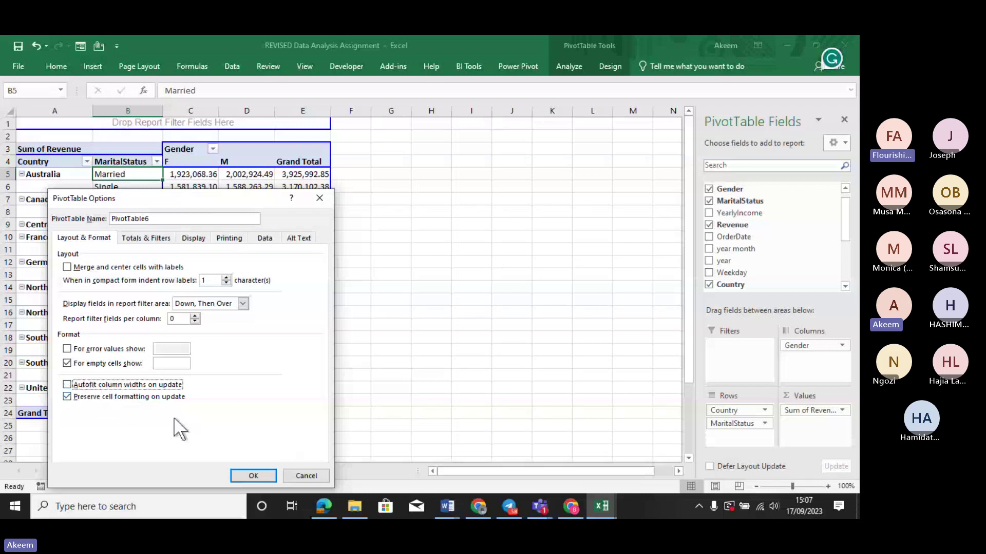
{"action": "left_click", "coordinate": [254, 476]}
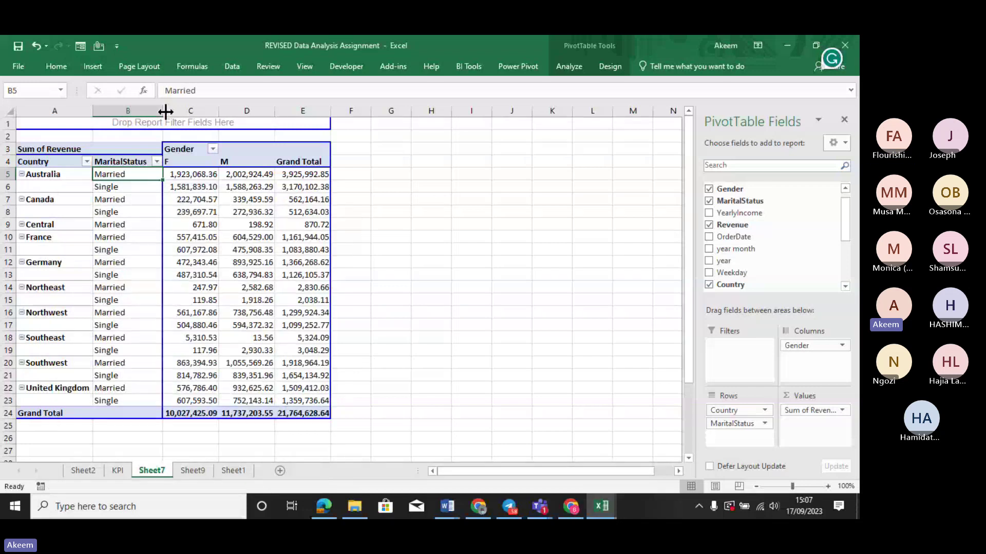
Widen column C slightly and turn autofitting of column widths on update back on in the PivotTable options.
{"action": "left_click_drag", "start_coordinate": [220, 109], "coordinate": [227, 109]}
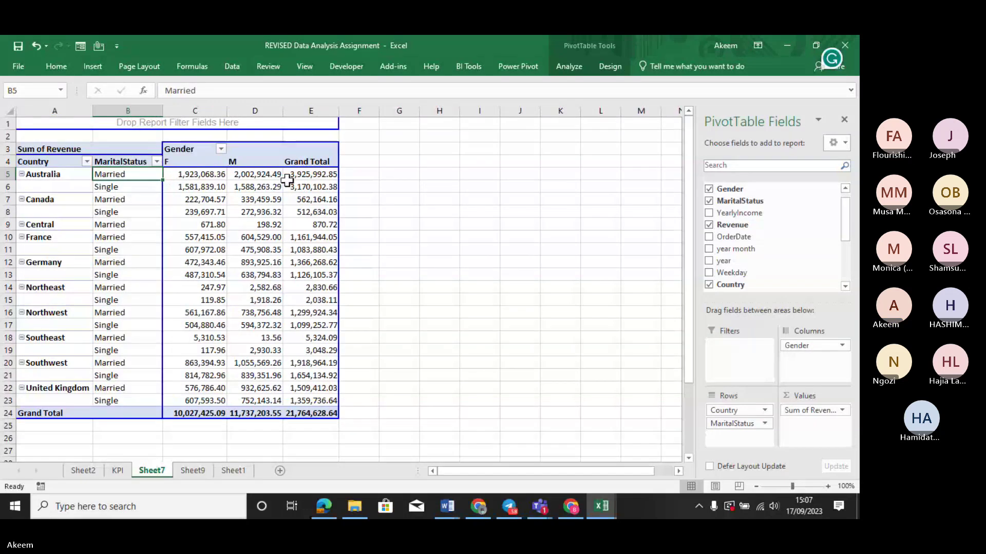
{"action": "left_click", "coordinate": [331, 186]}
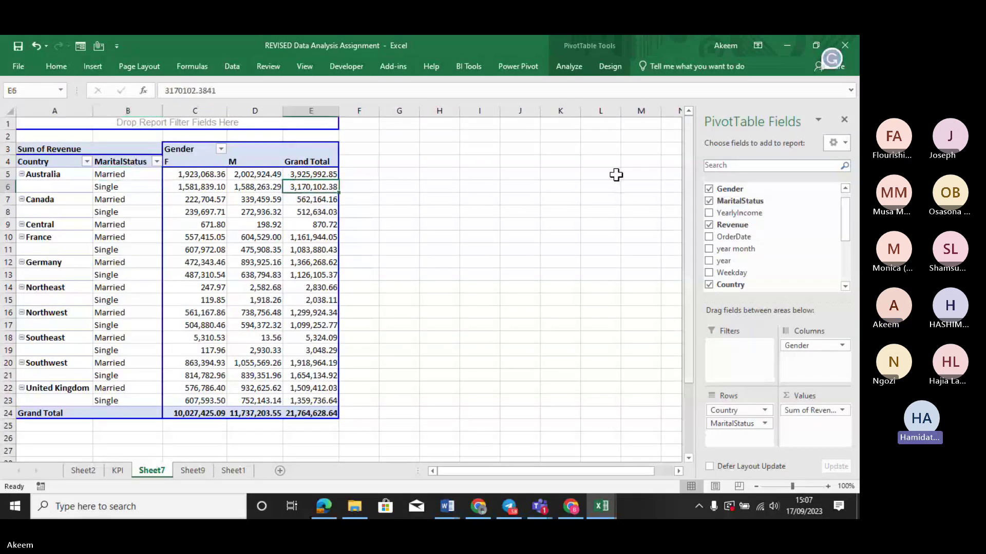
{"action": "right_click", "coordinate": [198, 237]}
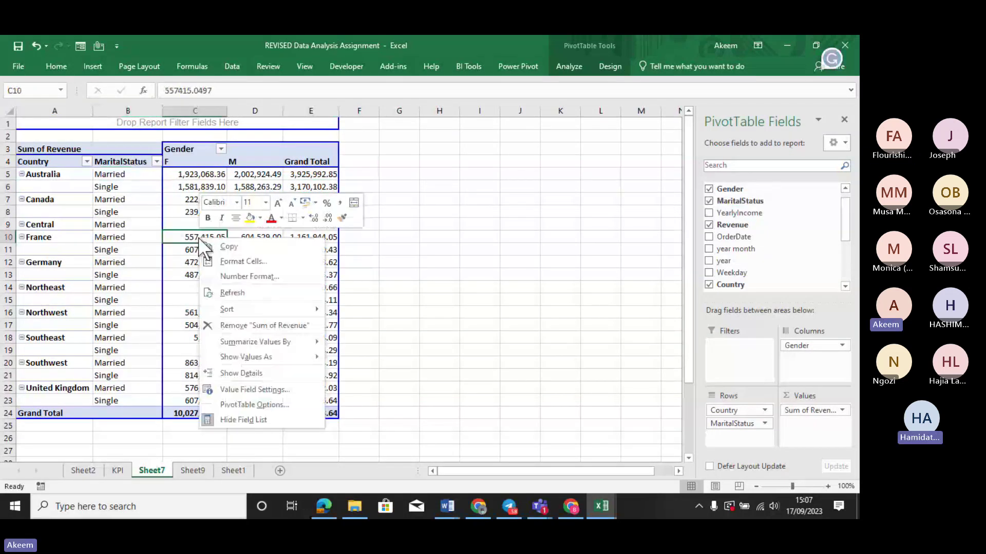
{"action": "left_click", "coordinate": [269, 405]}
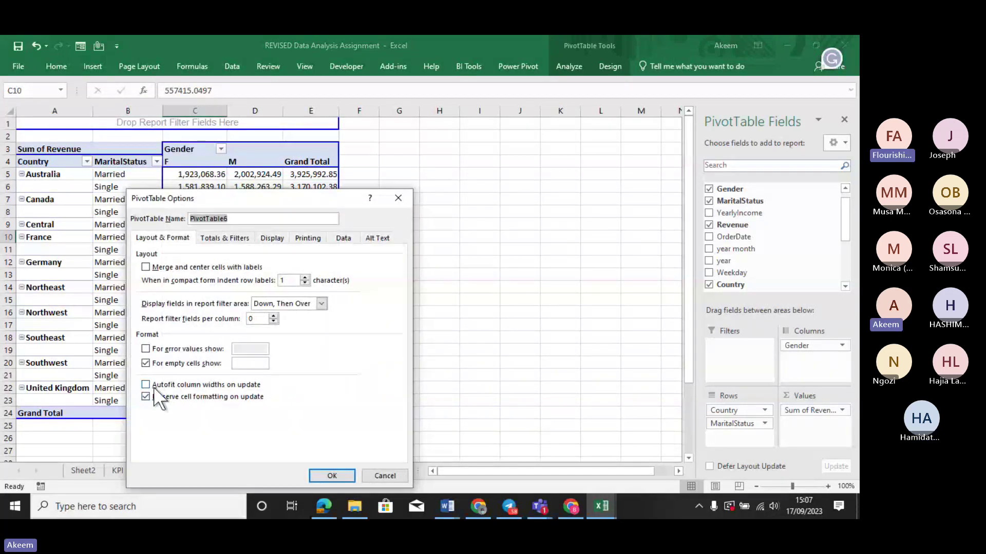
{"action": "left_click", "coordinate": [153, 386]}
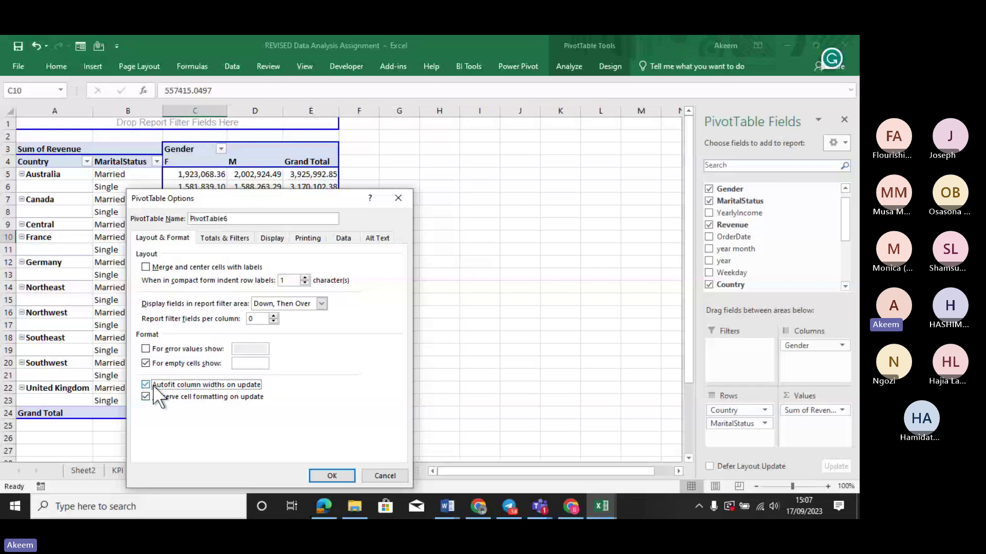
{"action": "left_click", "coordinate": [325, 475]}
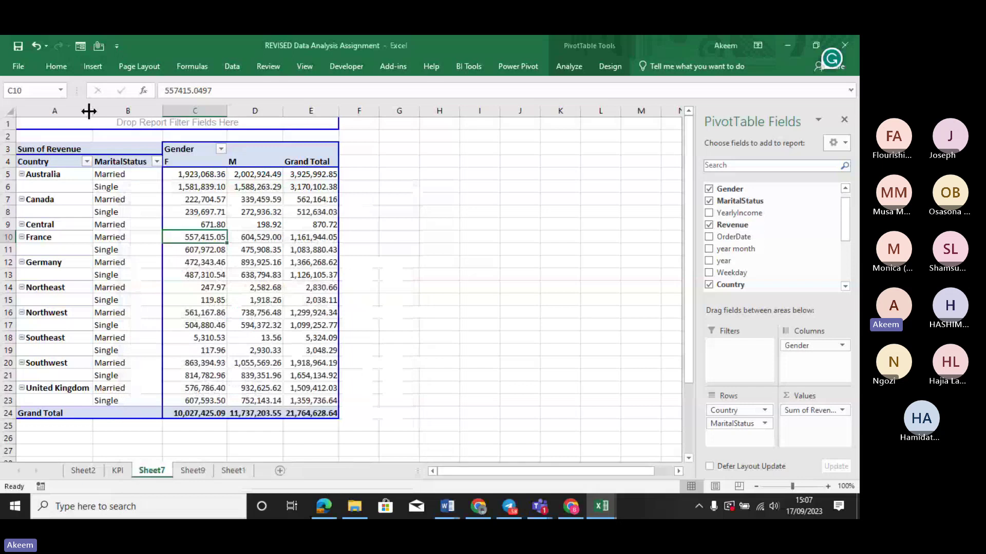
Narrow the MaritalStatus column of Sheet7's PivotTable slightly.
{"action": "mouse_move", "coordinate": [161, 110]}
{"action": "left_mouse_down"}
{"action": "mouse_move", "coordinate": [294, 125]}
{"action": "mouse_move", "coordinate": [158, 118]}
{"action": "left_mouse_up"}
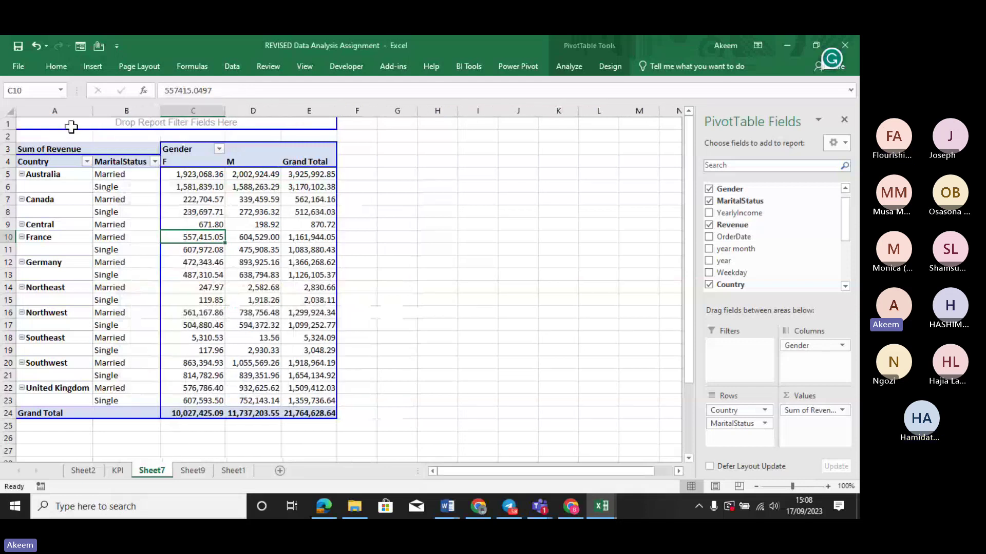
{"action": "left_click", "coordinate": [133, 104]}
{"action": "left_click", "coordinate": [283, 215]}
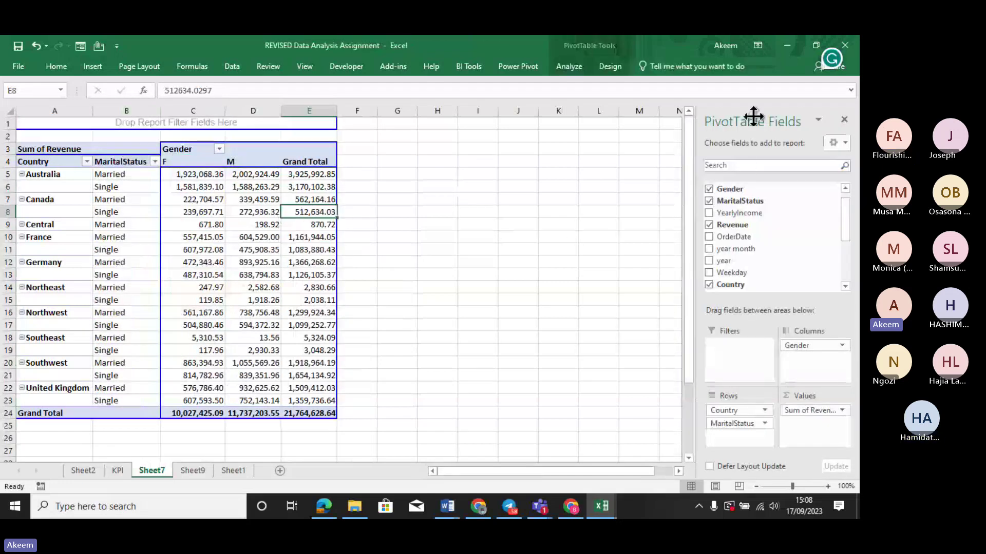
Close the PivotTable field list and bring it back with a cell of the PivotTable selected.
{"action": "left_click", "coordinate": [845, 118]}
{"action": "left_click", "coordinate": [210, 235]}
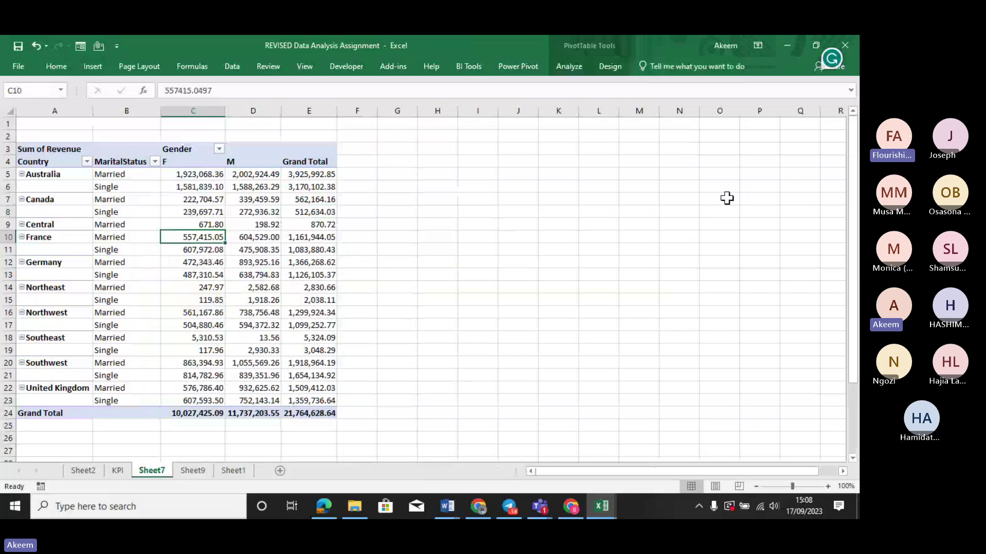
{"action": "left_click", "coordinate": [236, 300]}
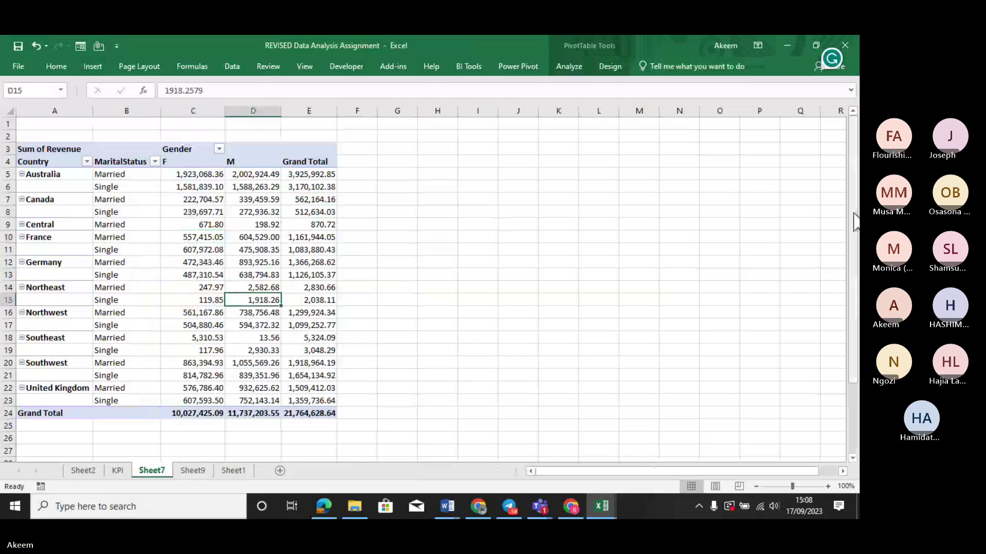
{"action": "left_click", "coordinate": [615, 66]}
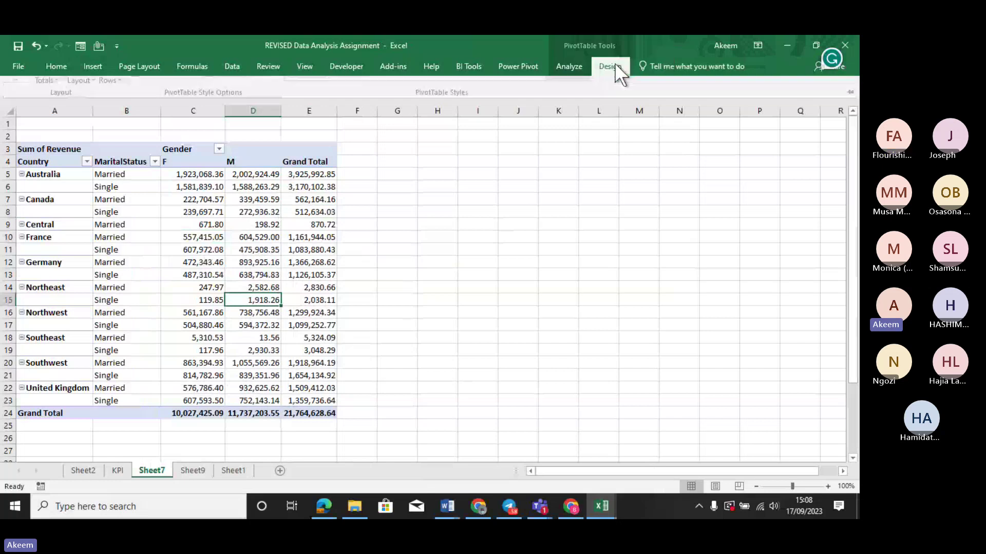
{"action": "left_click", "coordinate": [562, 64]}
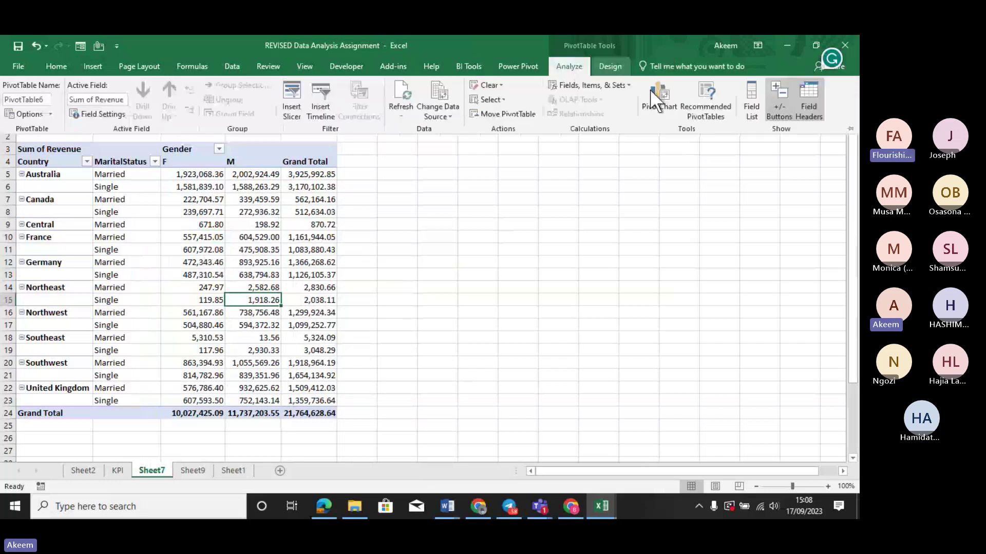
{"action": "left_click", "coordinate": [751, 100]}
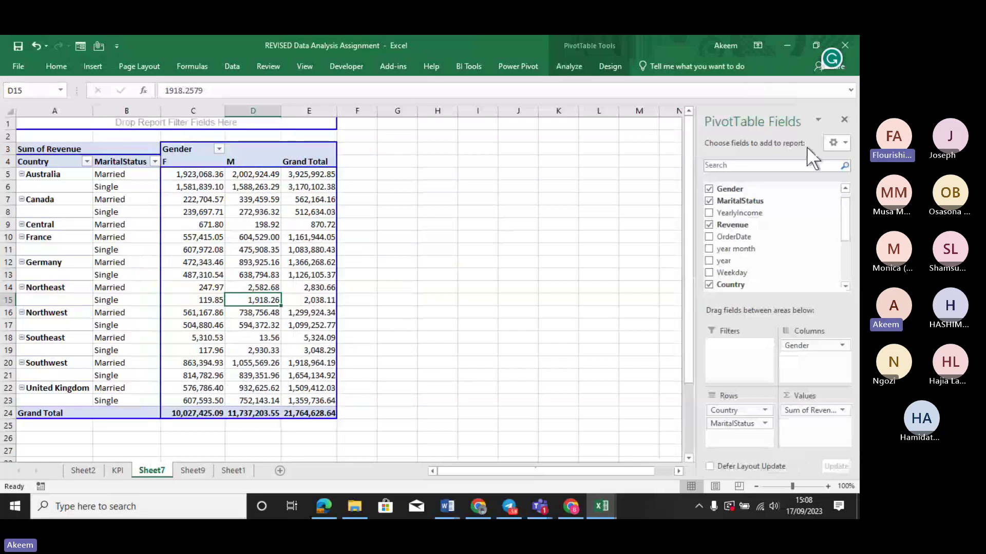
Hide the field list of Sheet7's PivotTable and select value cells in the table.
{"action": "left_click", "coordinate": [574, 66]}
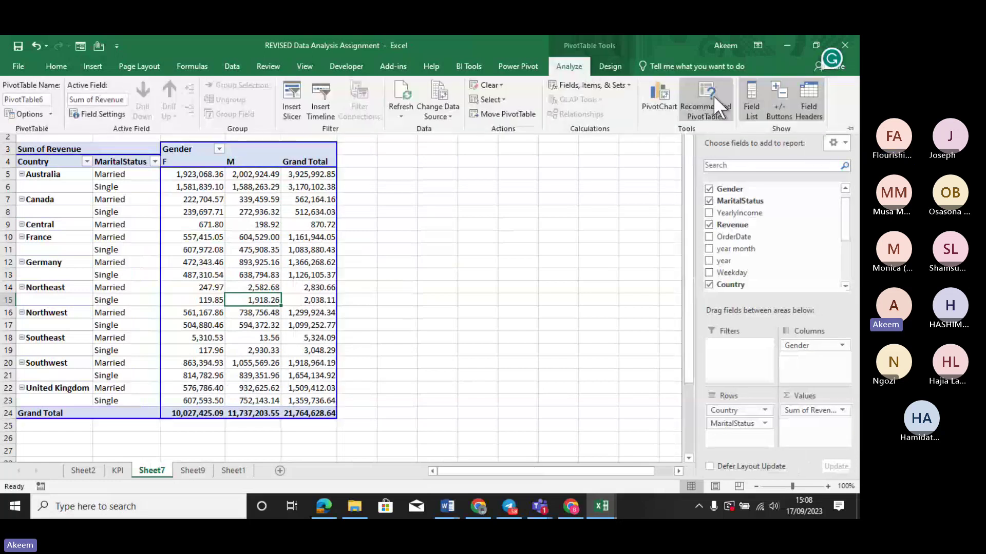
{"action": "left_click", "coordinate": [750, 105]}
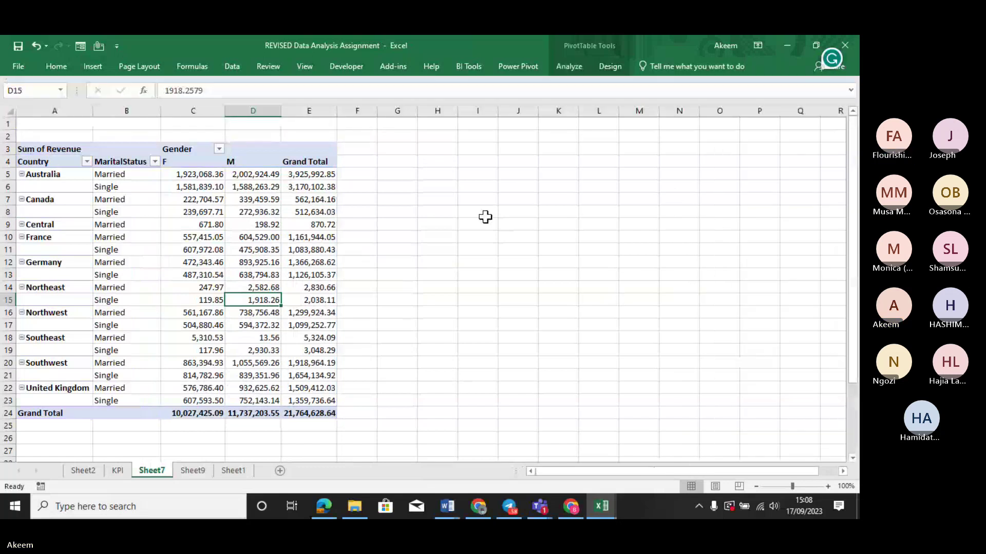
{"action": "left_click", "coordinate": [244, 216]}
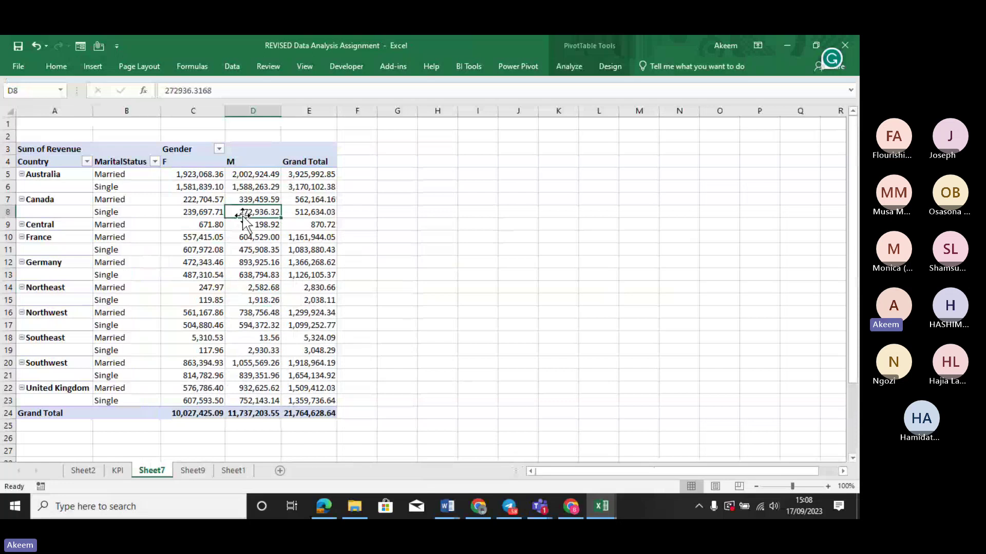
{"action": "left_click", "coordinate": [200, 258]}
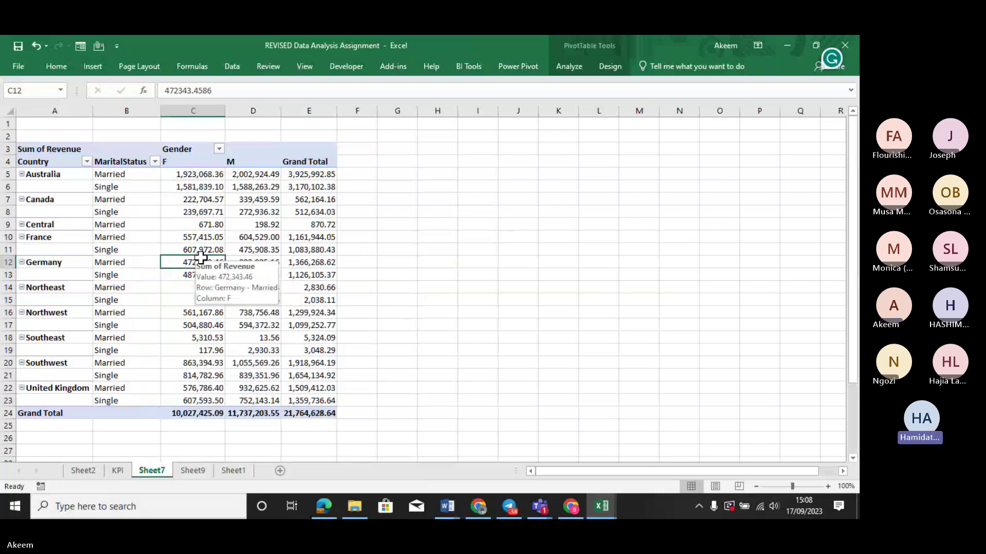
Go to the source data on Sheet1 and look across row 39 back to the customer ID column.
{"action": "left_click", "coordinate": [201, 470]}
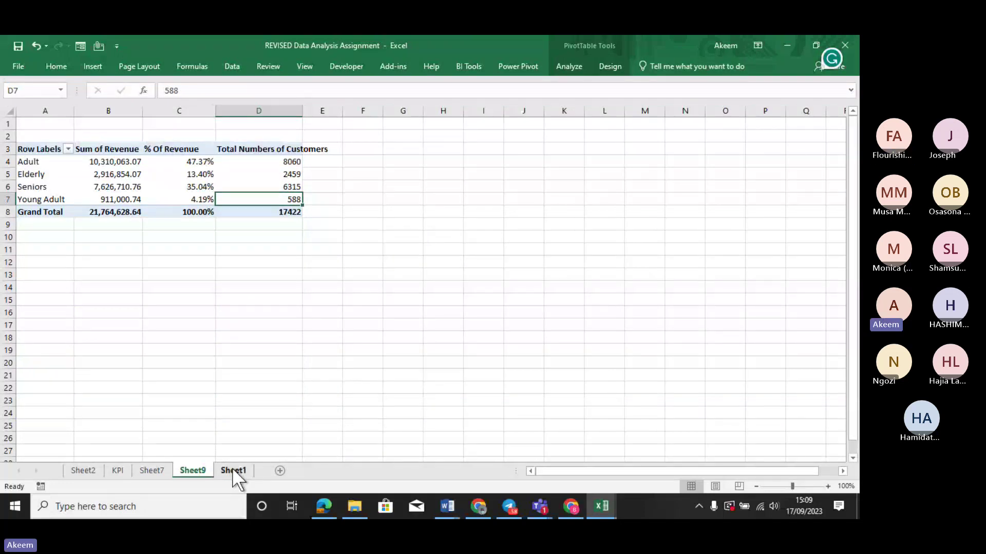
{"action": "left_click", "coordinate": [232, 470]}
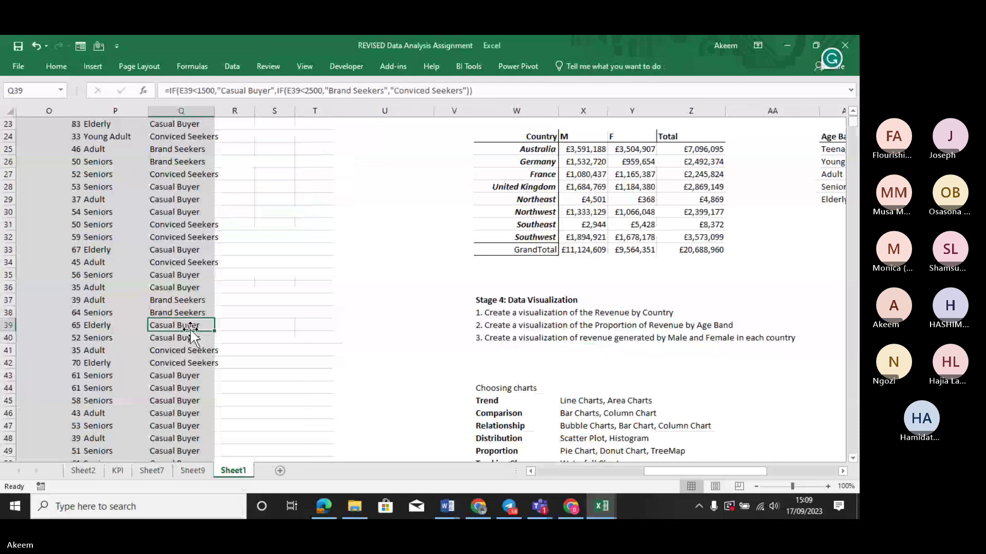
{"action": "key", "text": "Left"}
{"action": "key", "text": "Left"}
{"action": "key", "text": "Left"}
{"action": "key", "text": "Left"}
{"action": "key", "text": "Left"}
{"action": "key", "text": "Left"}
{"action": "key", "text": "Left"}
{"action": "key", "text": "Left"}
{"action": "key", "text": "Left"}
{"action": "key", "text": "Left"}
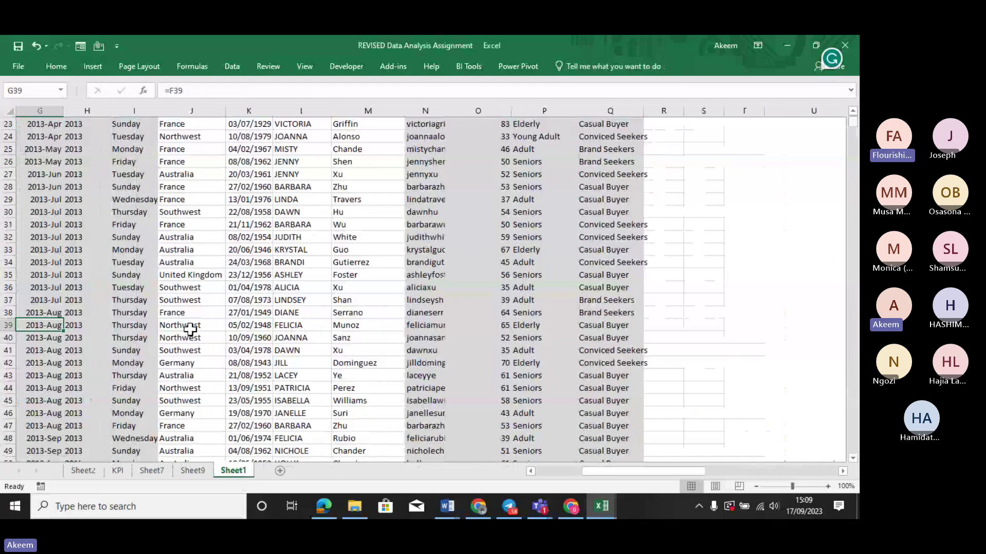
{"action": "key", "text": "Left"}
{"action": "key", "text": "Left"}
{"action": "key", "text": "Left"}
{"action": "key", "text": "Left"}
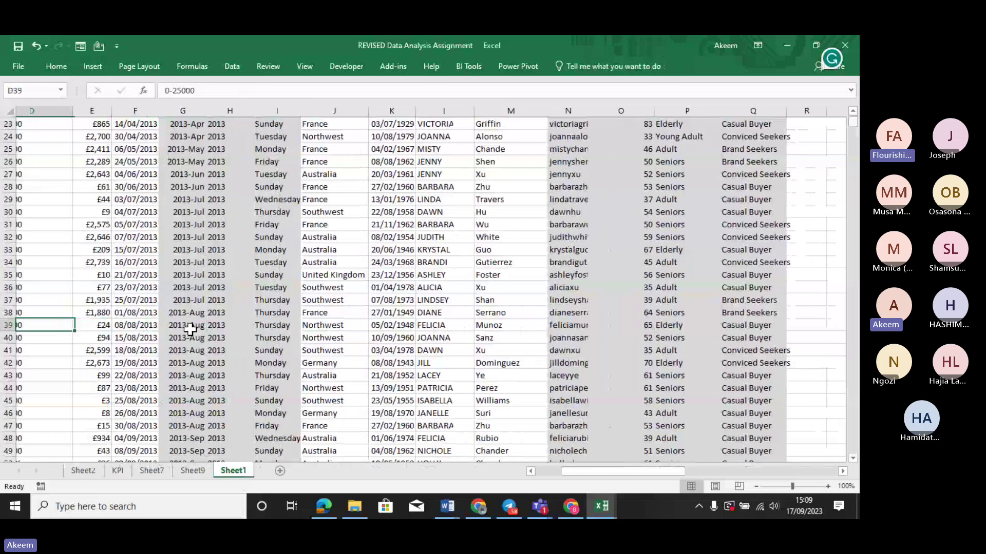
{"action": "key", "text": "Left"}
{"action": "key", "text": "Left"}
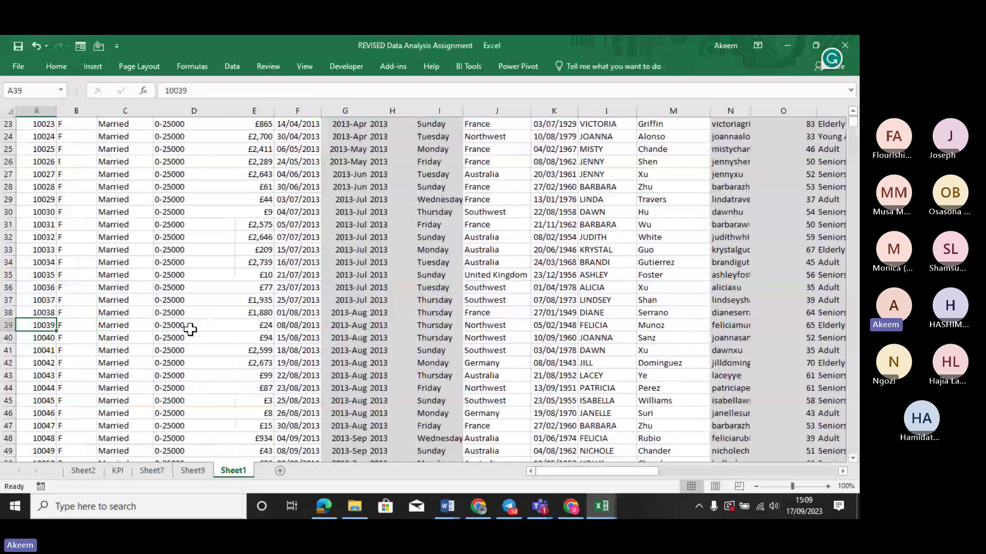
Create a PivotTable from Sheet1's data on a new worksheet, with OrderDate in the rows and the sum of Revenue as values.
{"action": "left_click", "coordinate": [295, 300]}
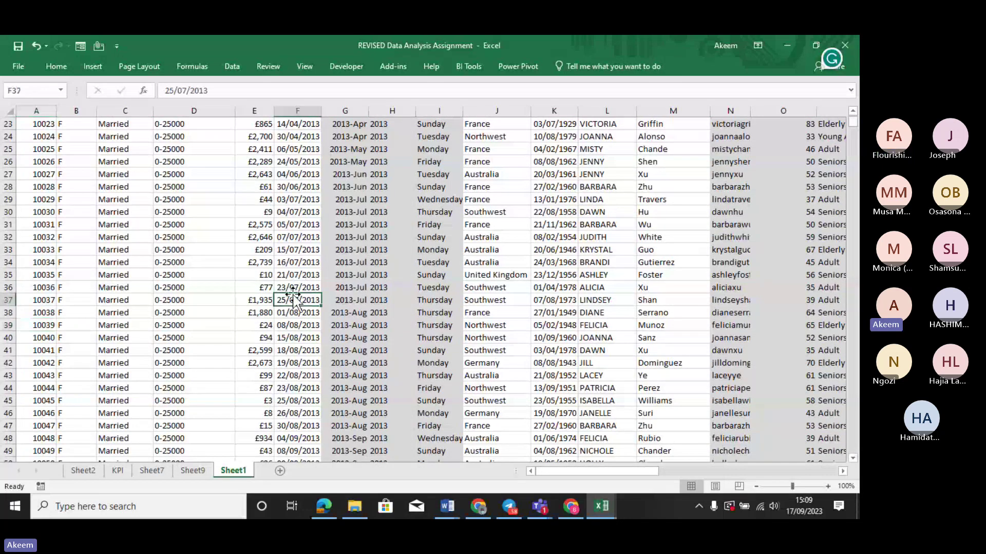
{"action": "key", "text": "alt"}
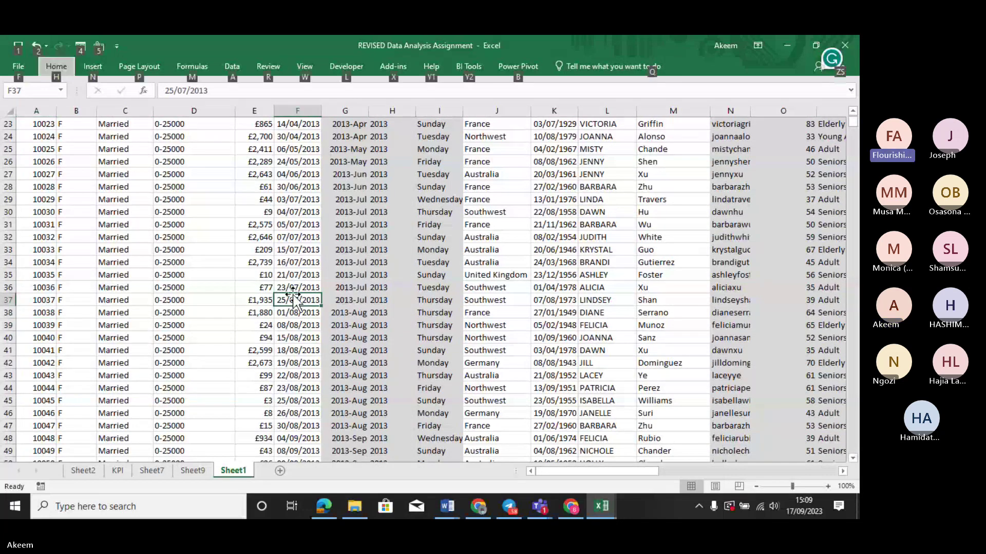
{"action": "key", "text": "n"}
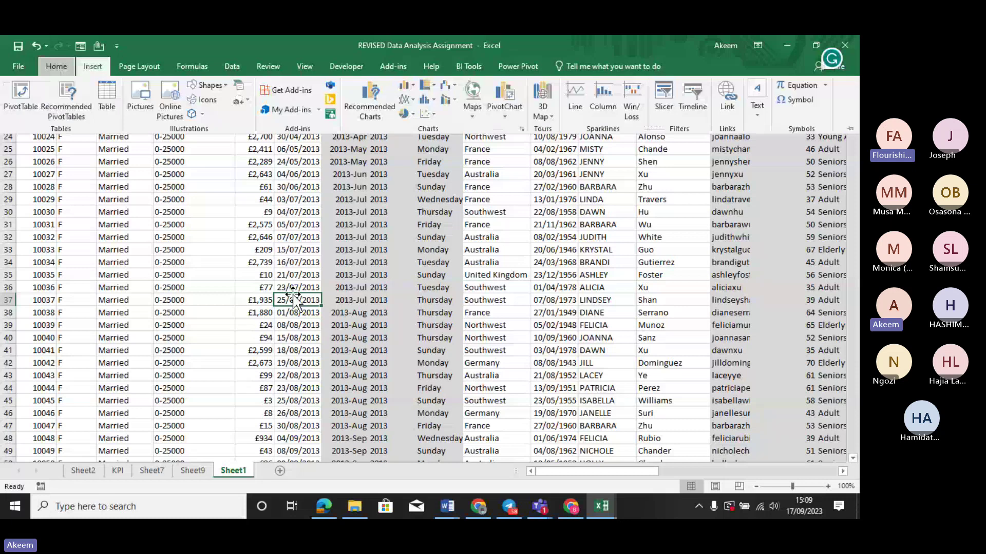
{"action": "key", "text": "v"}
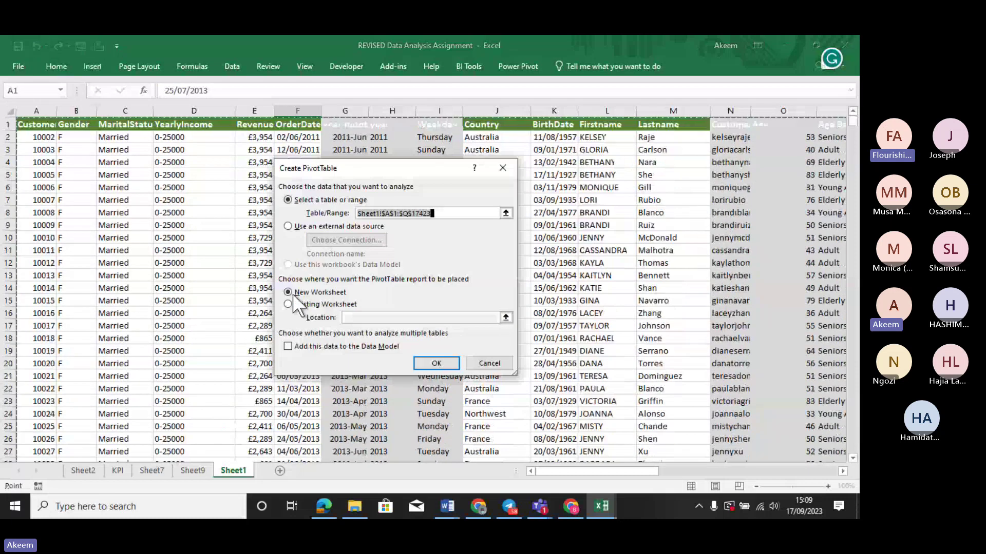
{"action": "left_click", "coordinate": [445, 363]}
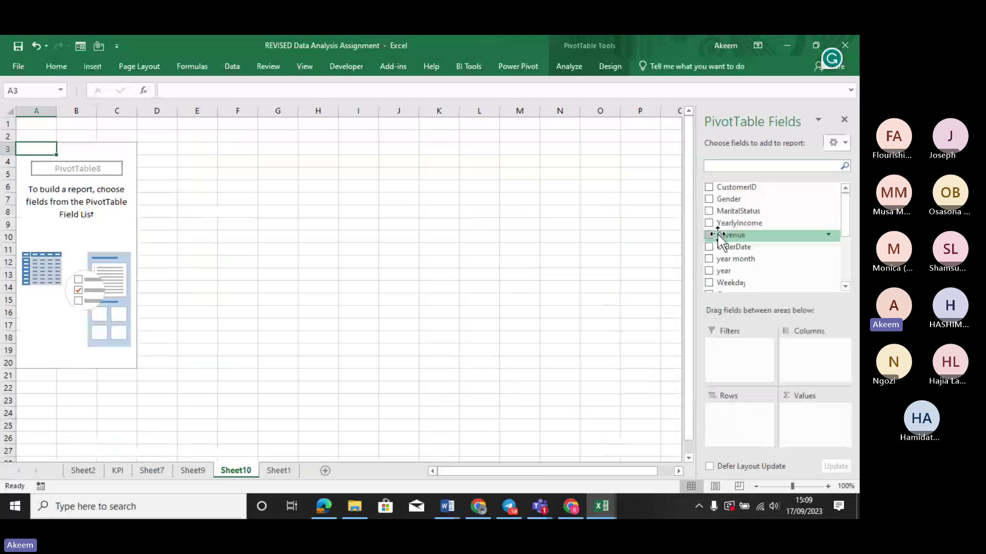
{"action": "left_click_drag", "start_coordinate": [718, 235], "coordinate": [737, 425]}
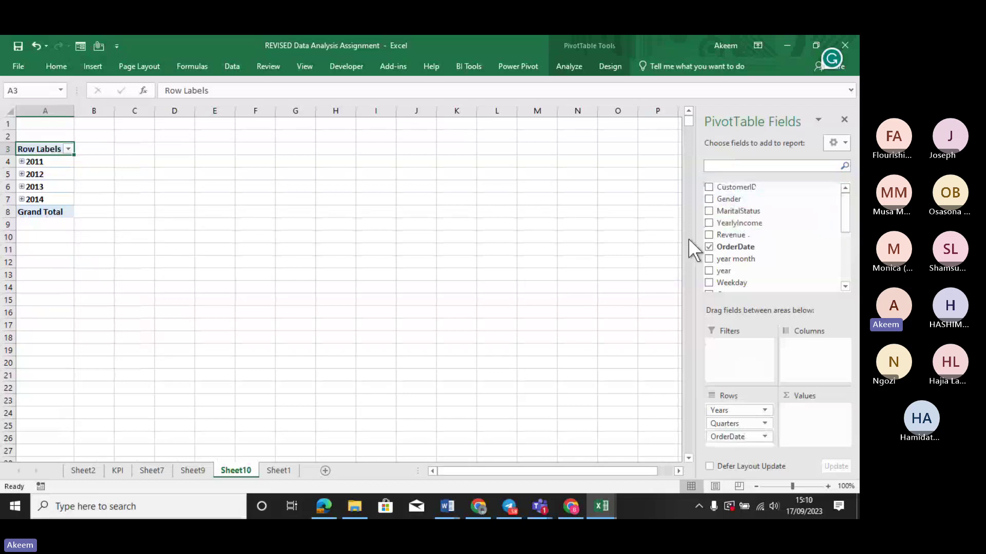
{"action": "left_click_drag", "start_coordinate": [718, 240], "coordinate": [819, 432]}
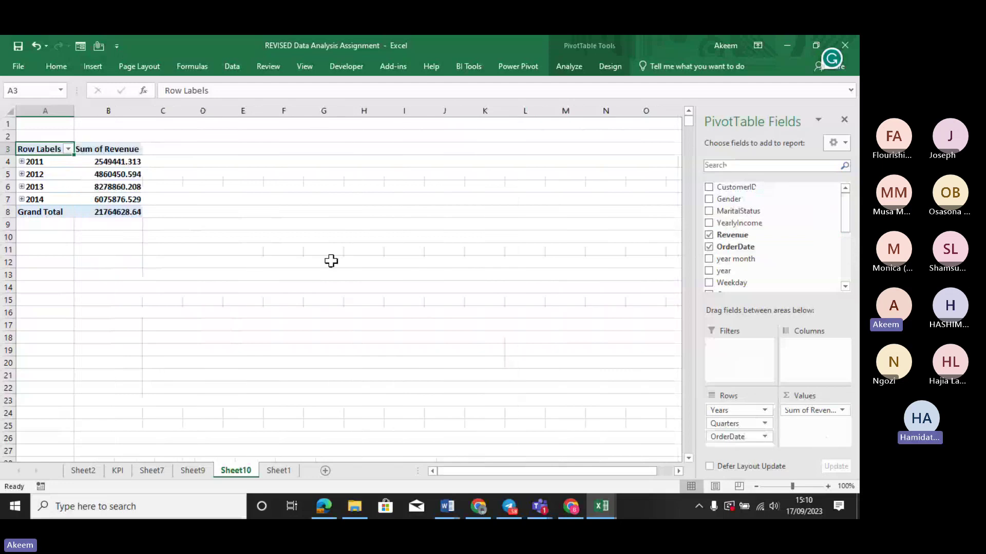
Format the Sum of Revenue values as numbers with two decimal places and a thousands separator.
{"action": "left_click", "coordinate": [120, 161]}
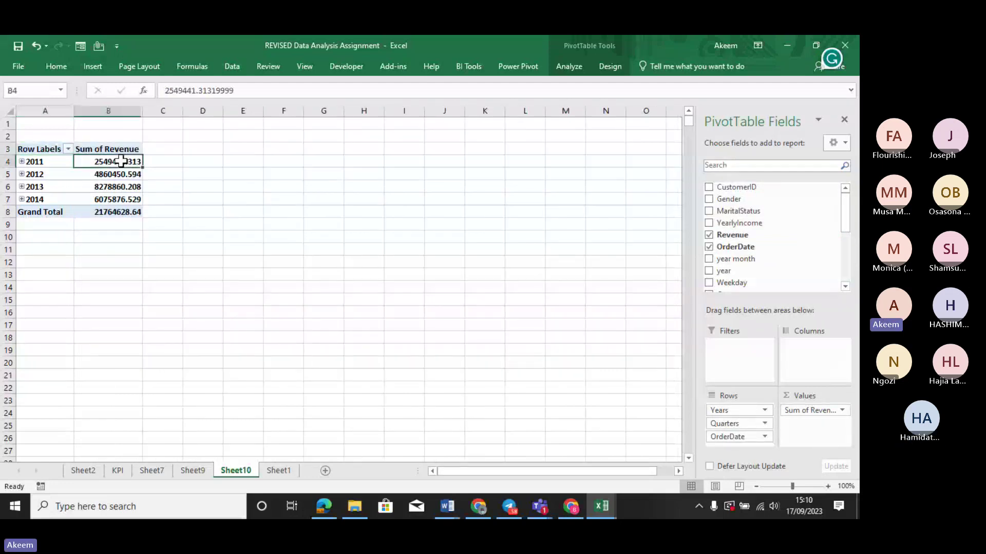
{"action": "right_click", "coordinate": [121, 160]}
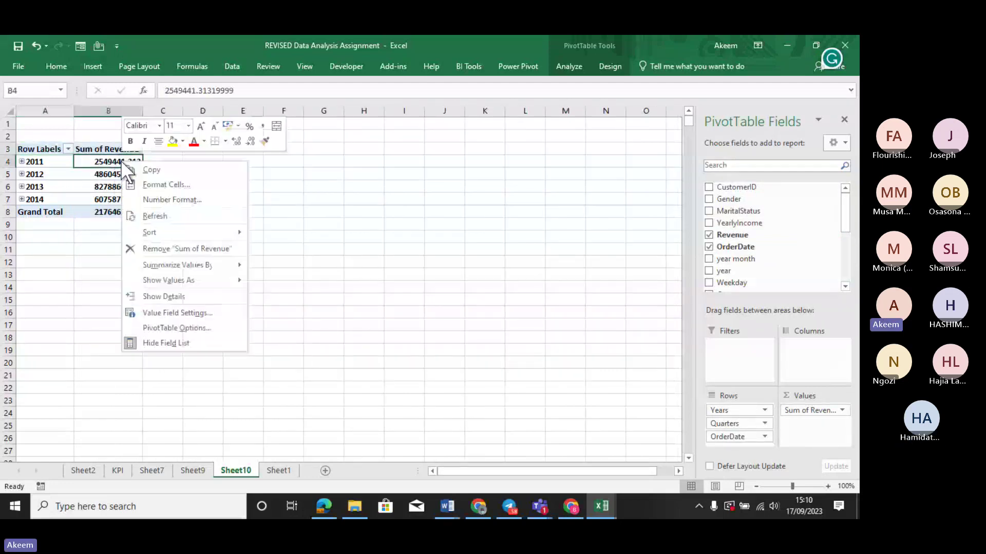
{"action": "left_click", "coordinate": [189, 196]}
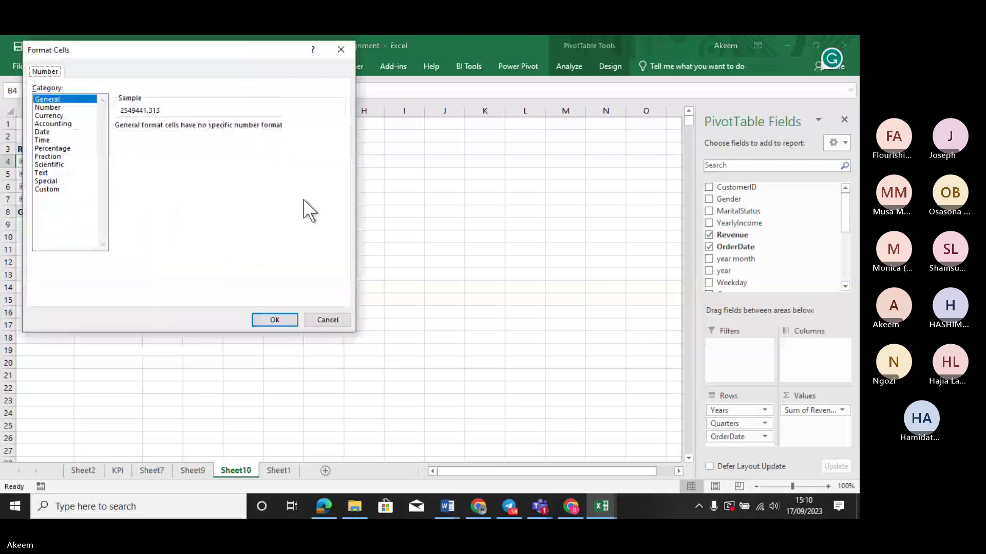
{"action": "left_click", "coordinate": [55, 108]}
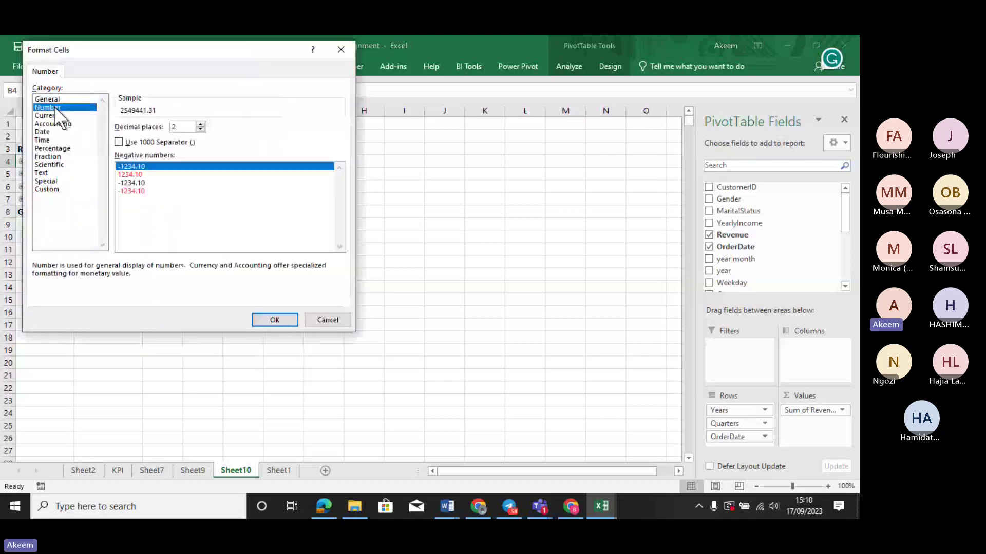
{"action": "left_click", "coordinate": [141, 140]}
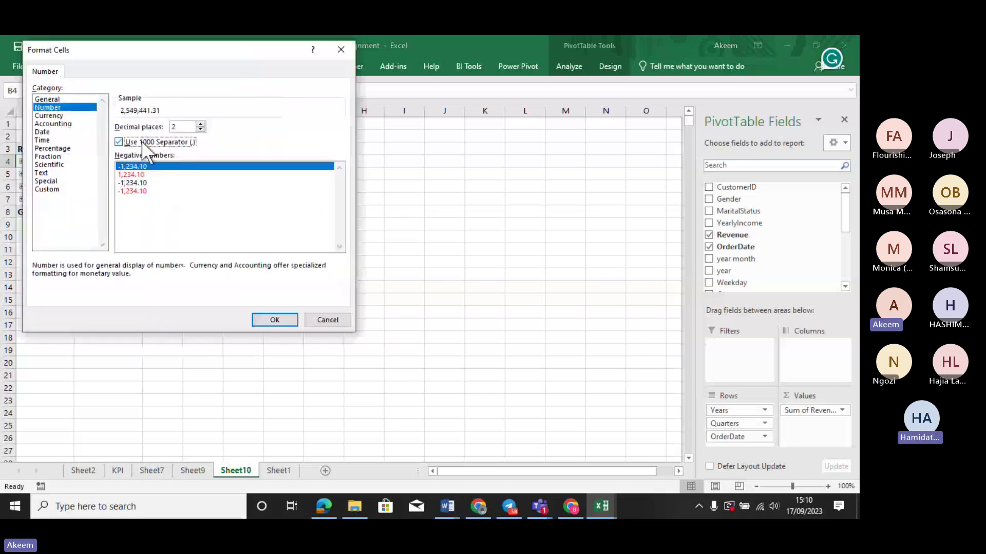
{"action": "left_click", "coordinate": [270, 316]}
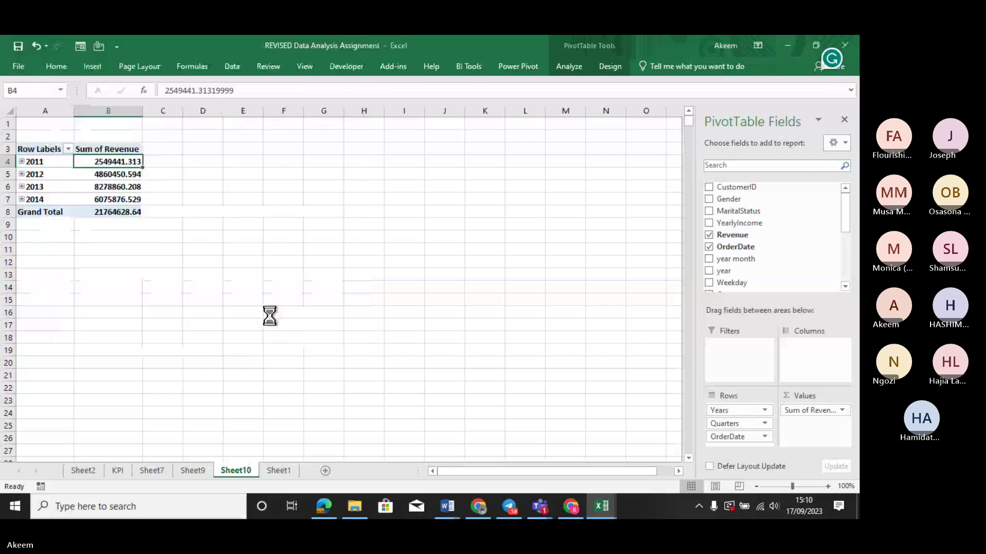
{"action": "left_click", "coordinate": [314, 310]}
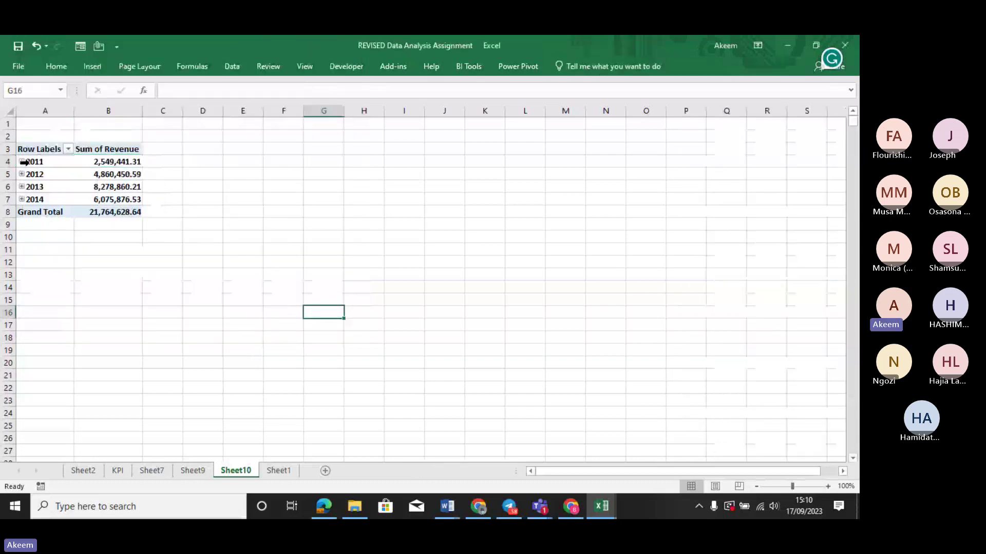
Expand 2011 and 2012 to their quarters and the first quarter of 2012 to its months.
{"action": "left_click", "coordinate": [125, 179]}
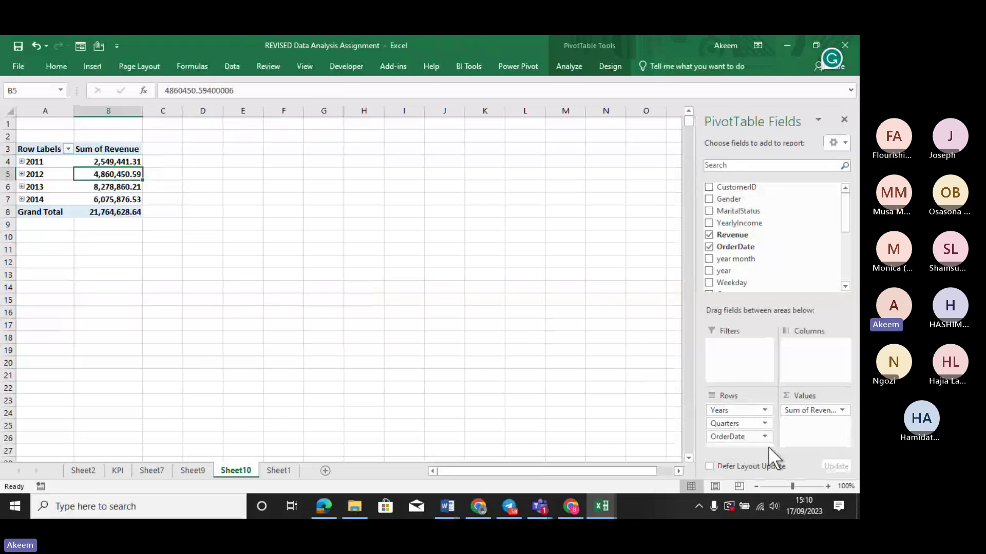
{"action": "left_click", "coordinate": [21, 161]}
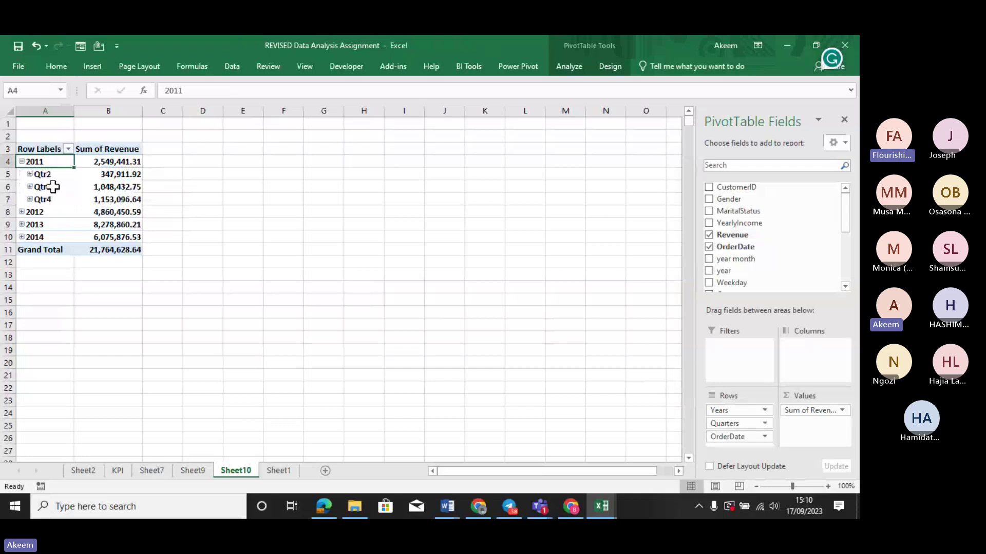
{"action": "left_click", "coordinate": [22, 212]}
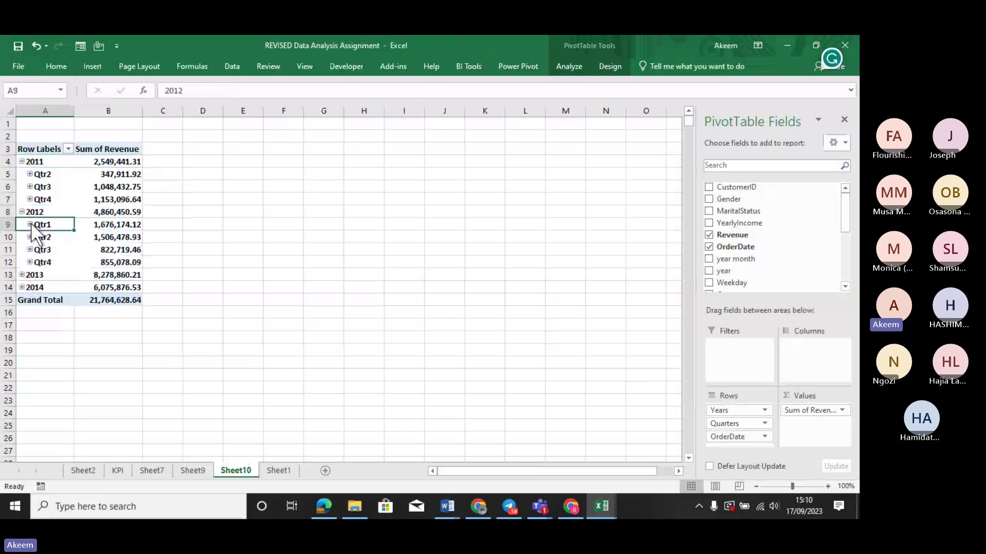
{"action": "left_click", "coordinate": [29, 225]}
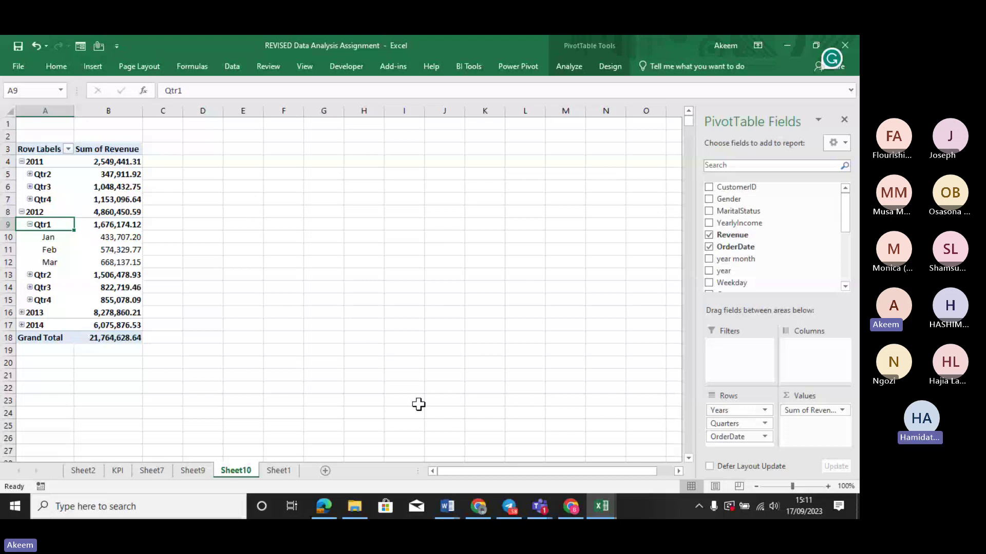
Remove the Quarters and Years fields from the PivotTable's rows, keeping only OrderDate.
{"action": "left_click_drag", "start_coordinate": [740, 423], "coordinate": [608, 417]}
{"action": "left_click_drag", "start_coordinate": [728, 411], "coordinate": [625, 394]}
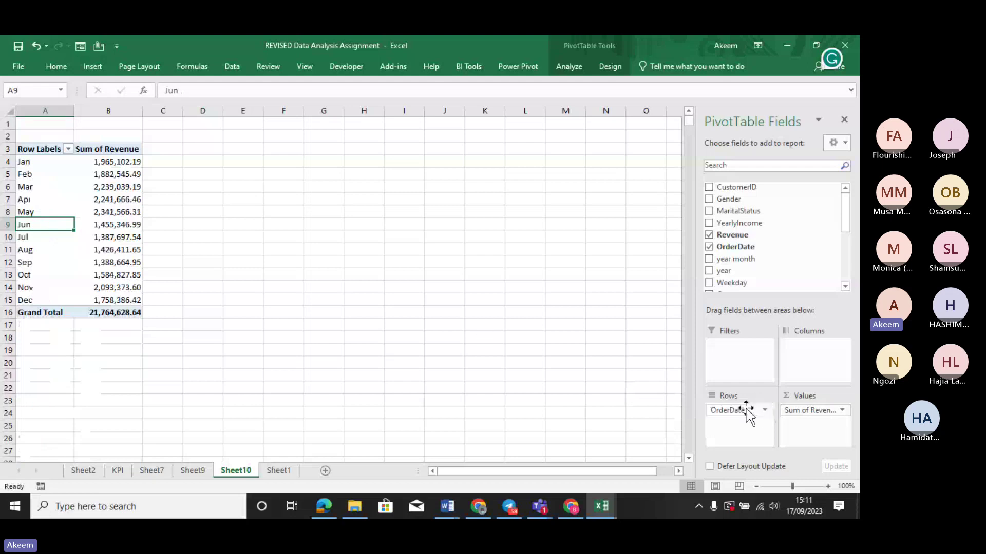
{"action": "right_click", "coordinate": [38, 219]}
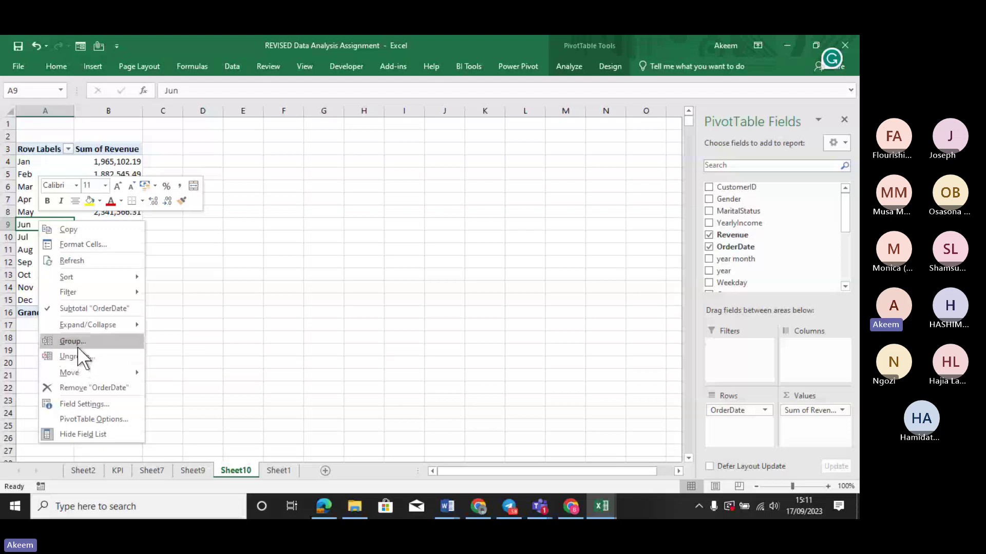
{"action": "left_click", "coordinate": [21, 200]}
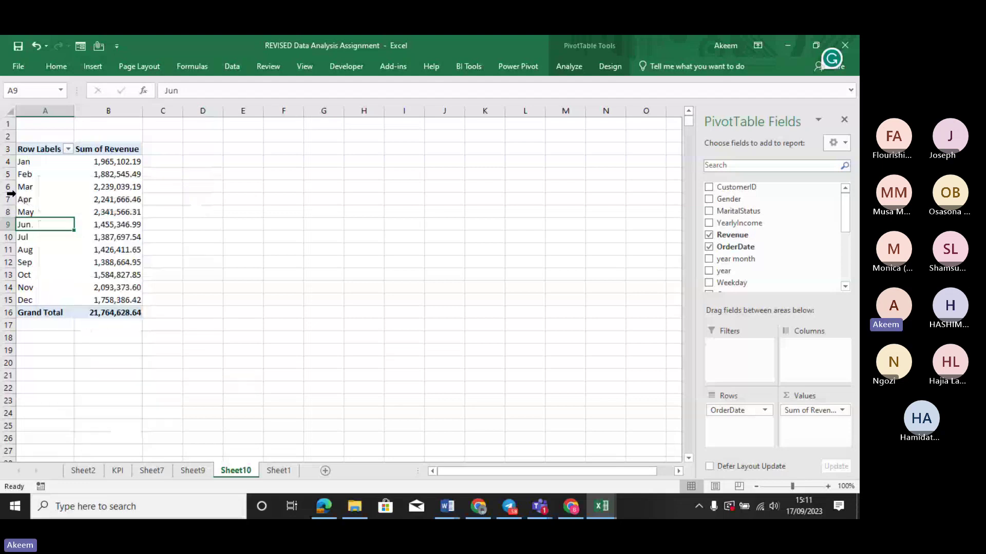
{"action": "left_click", "coordinate": [28, 200]}
{"action": "right_click", "coordinate": [28, 200]}
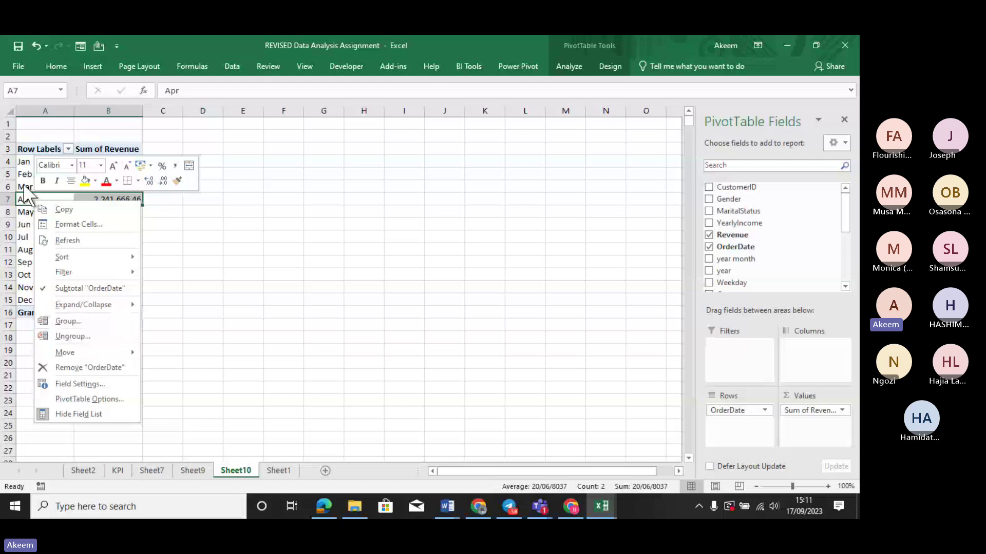
{"action": "left_click", "coordinate": [18, 204]}
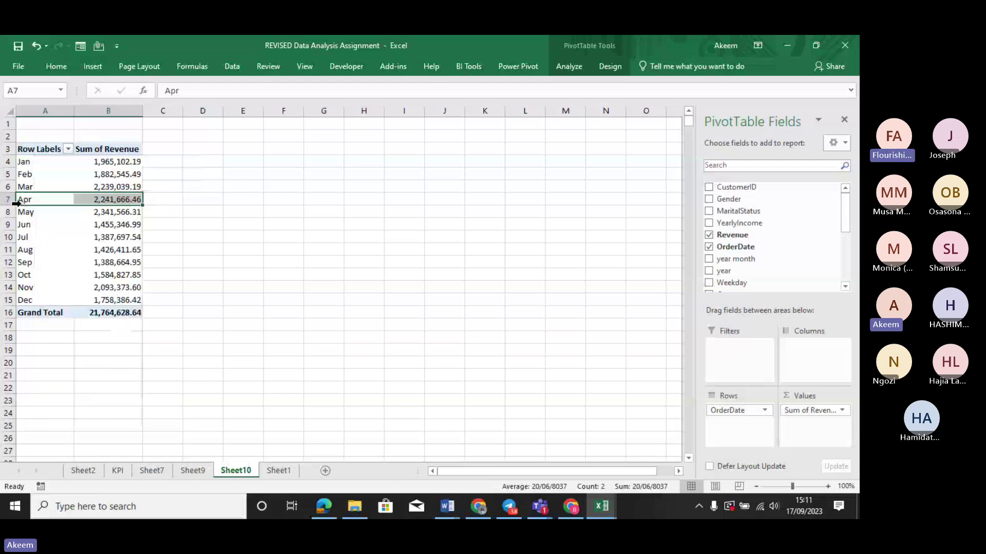
Group the OrderDate row labels by months only, leaving out quarters and years.
{"action": "right_click", "coordinate": [38, 199]}
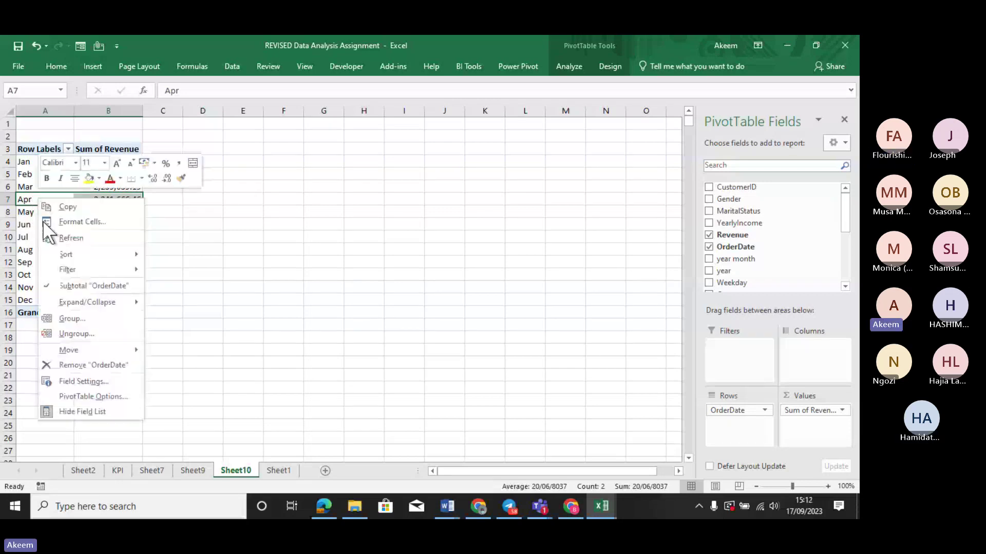
{"action": "left_click", "coordinate": [78, 319]}
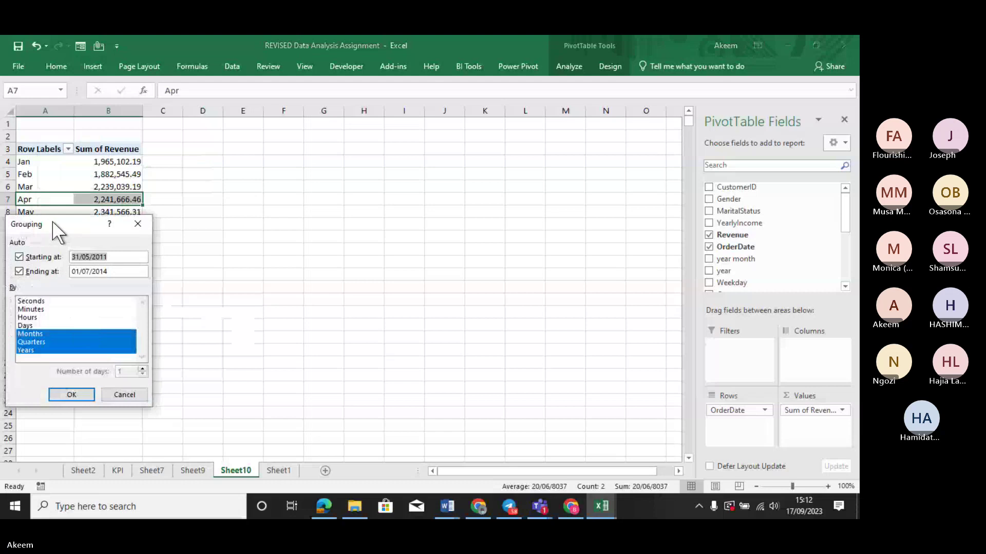
{"action": "left_click_drag", "start_coordinate": [58, 232], "coordinate": [343, 166]}
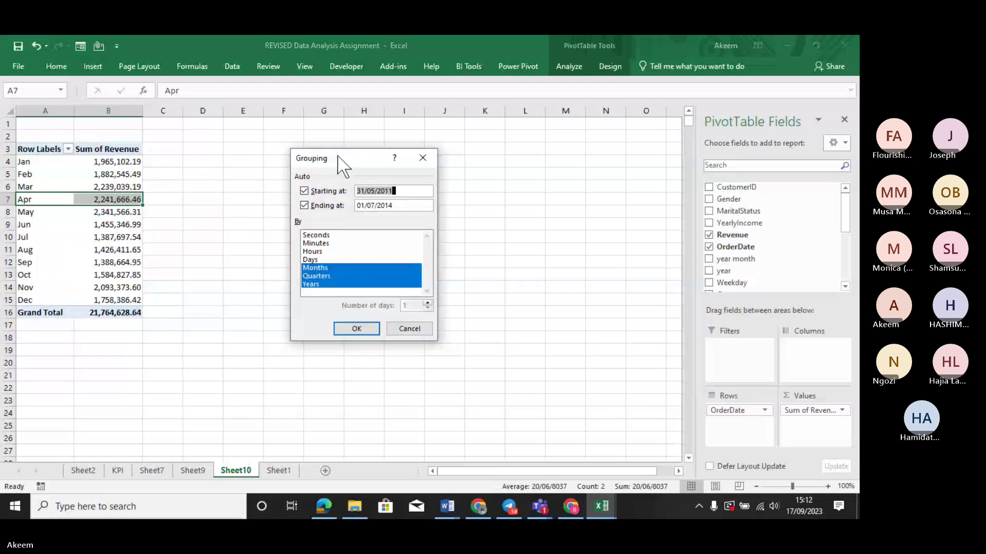
{"action": "left_click", "coordinate": [404, 190]}
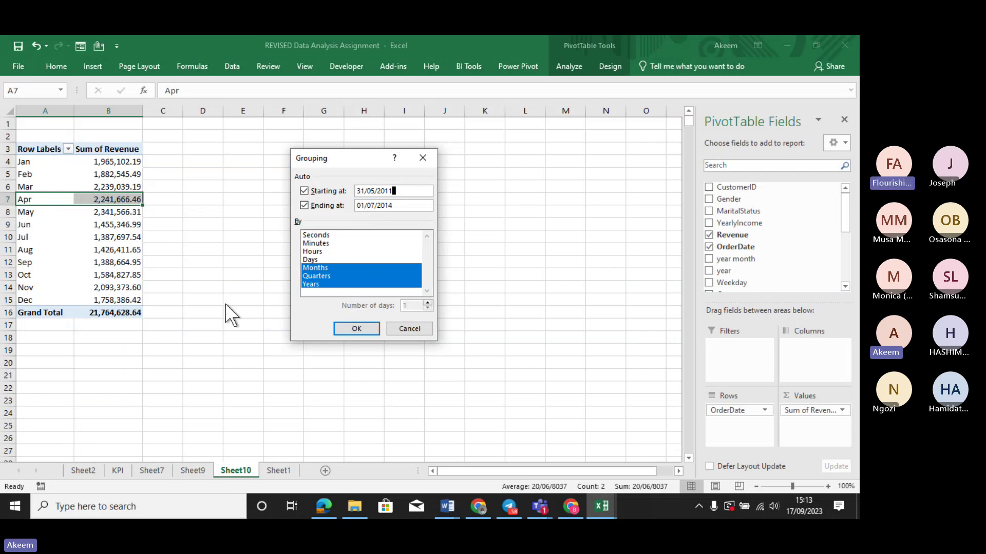
{"action": "left_click", "coordinate": [321, 276]}
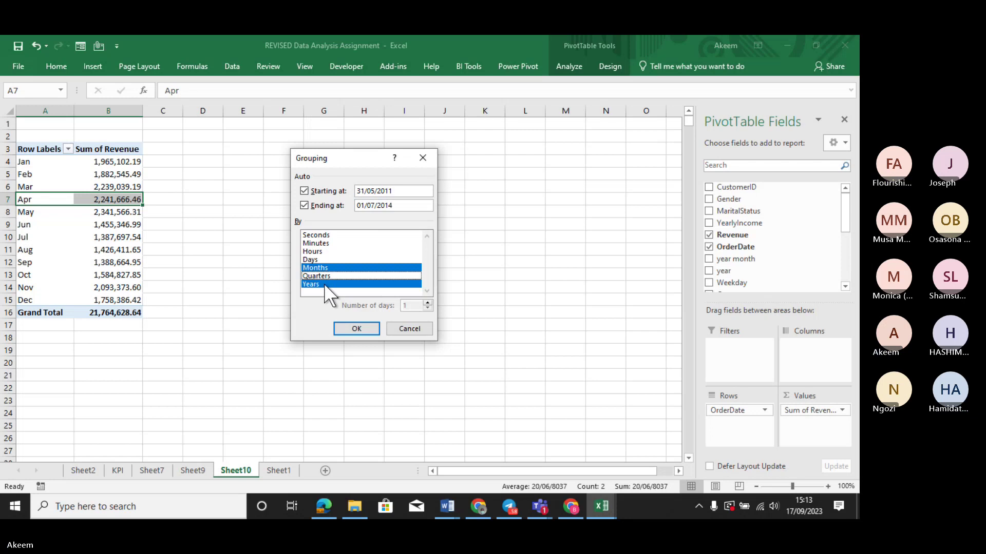
{"action": "left_click", "coordinate": [324, 284]}
{"action": "left_click", "coordinate": [325, 256]}
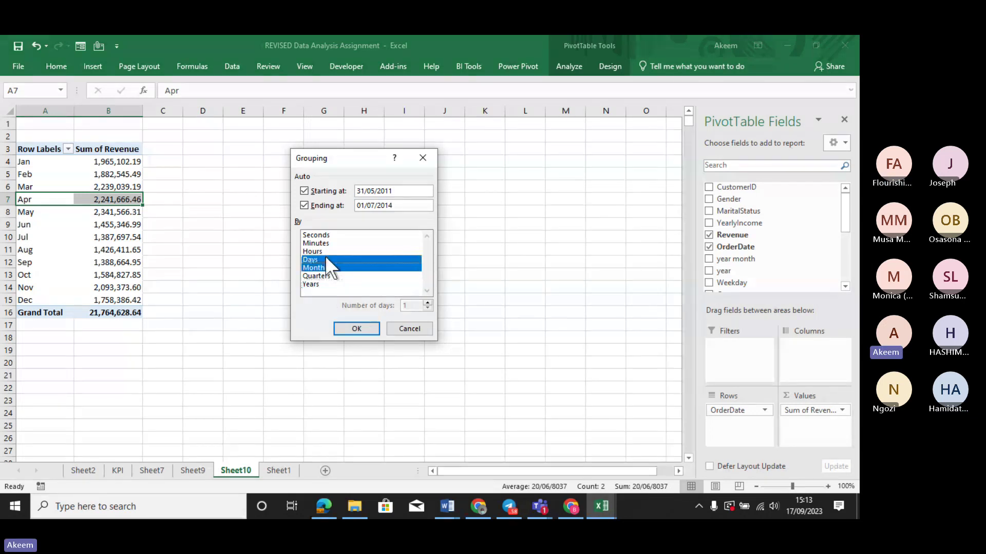
{"action": "left_click", "coordinate": [325, 255]}
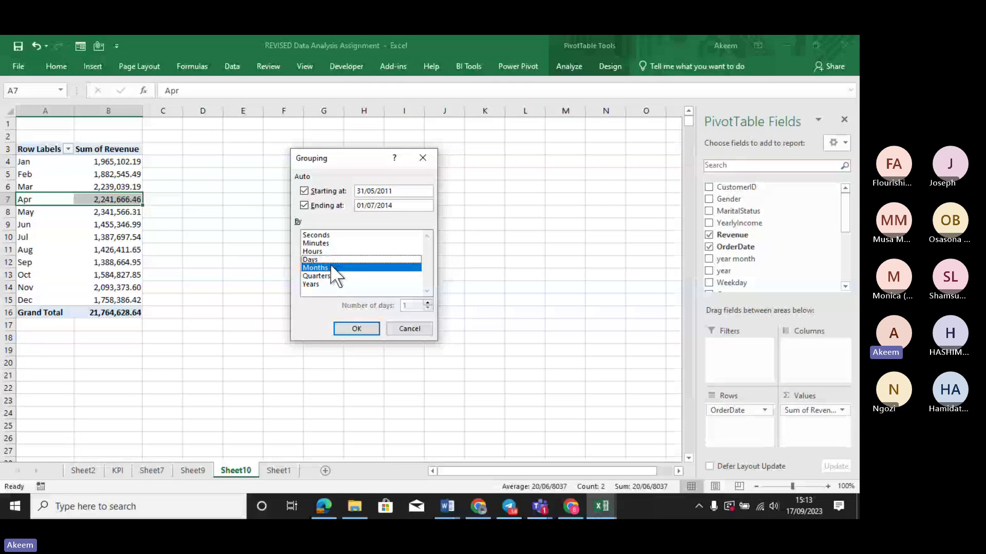
{"action": "left_click", "coordinate": [351, 329]}
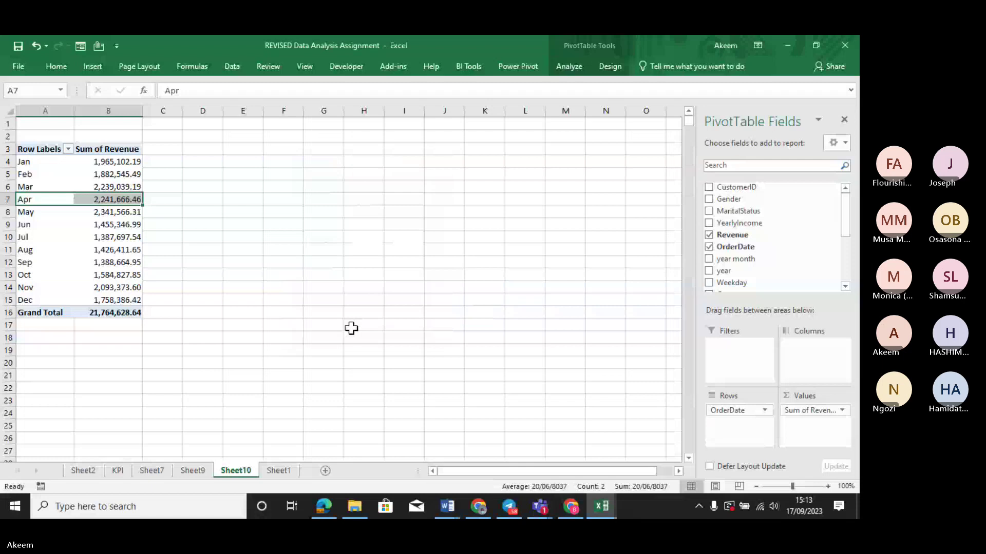
Group the OrderDate row labels by both months and quarters.
{"action": "left_click", "coordinate": [31, 228]}
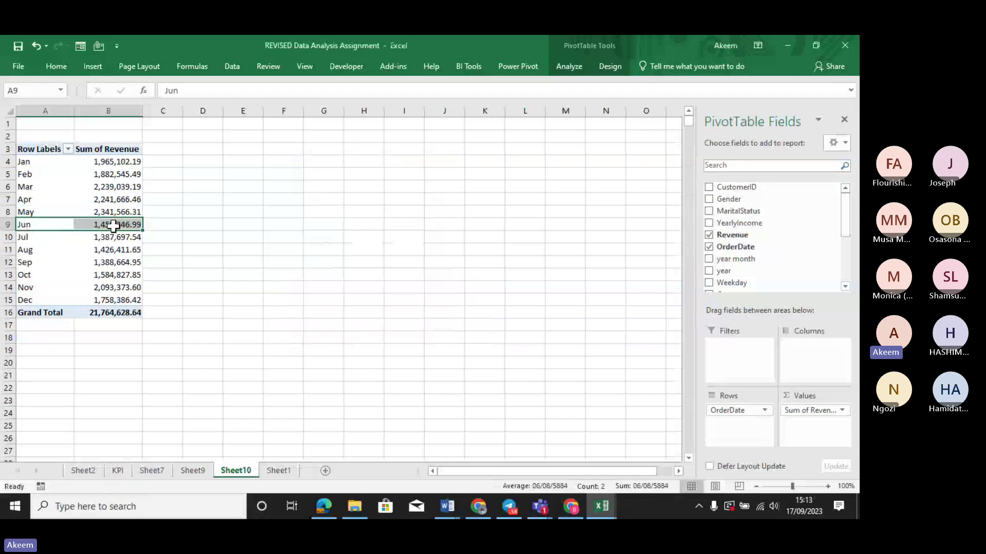
{"action": "right_click", "coordinate": [48, 226]}
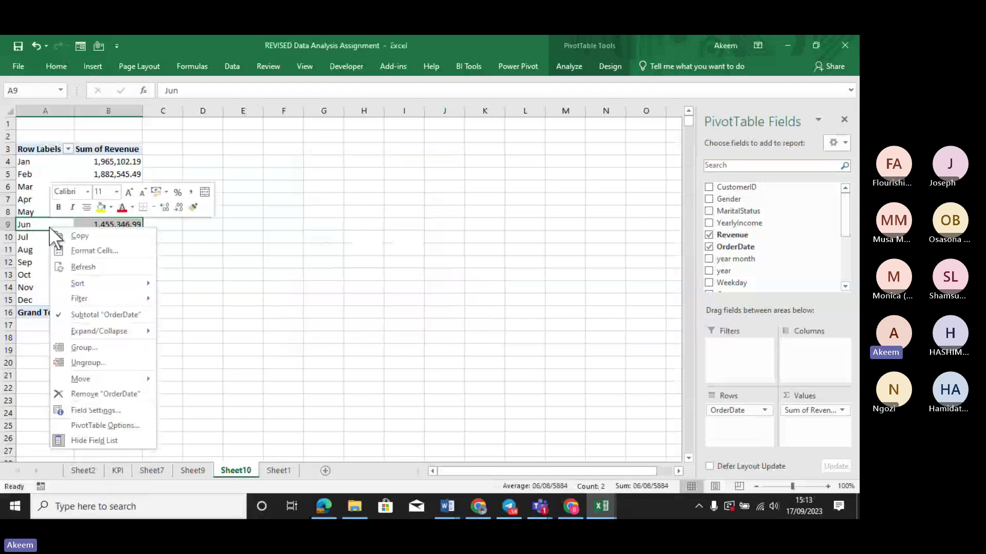
{"action": "left_click", "coordinate": [95, 347]}
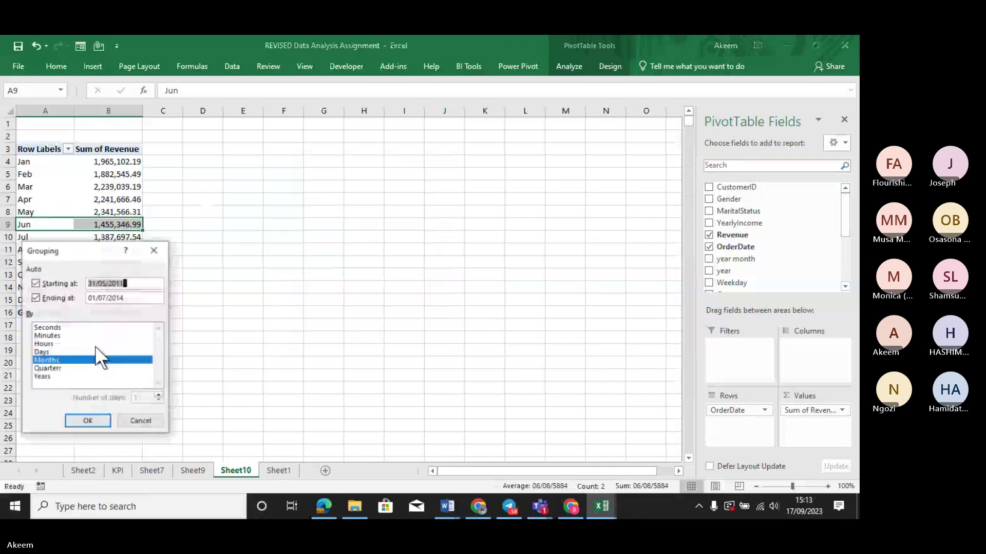
{"action": "left_click", "coordinate": [50, 368]}
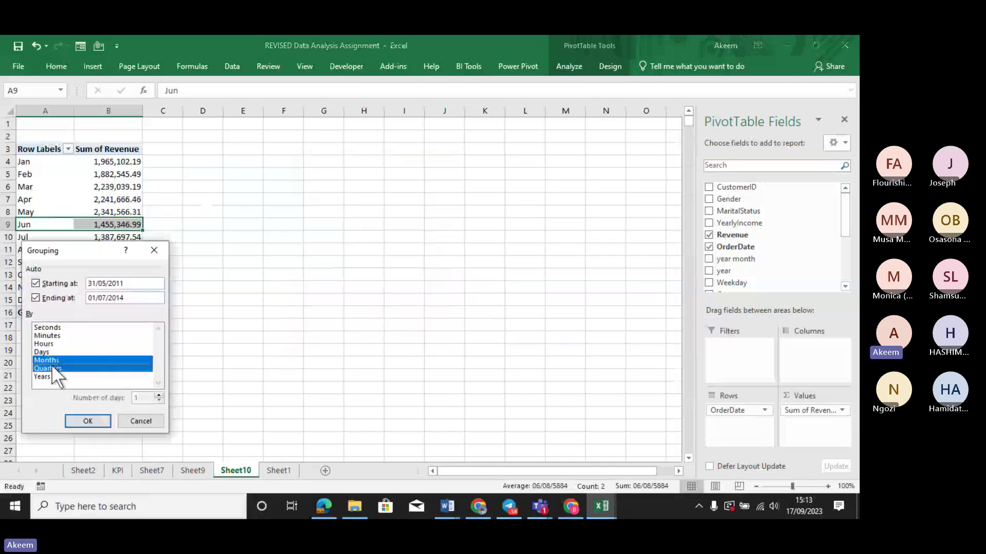
{"action": "left_click", "coordinate": [91, 419]}
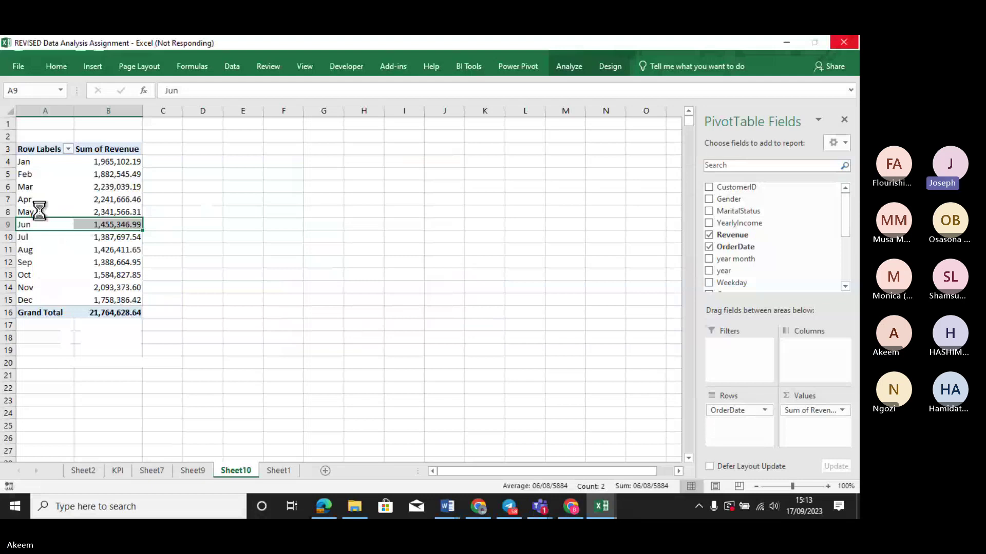
{"action": "right_click", "coordinate": [38, 210]}
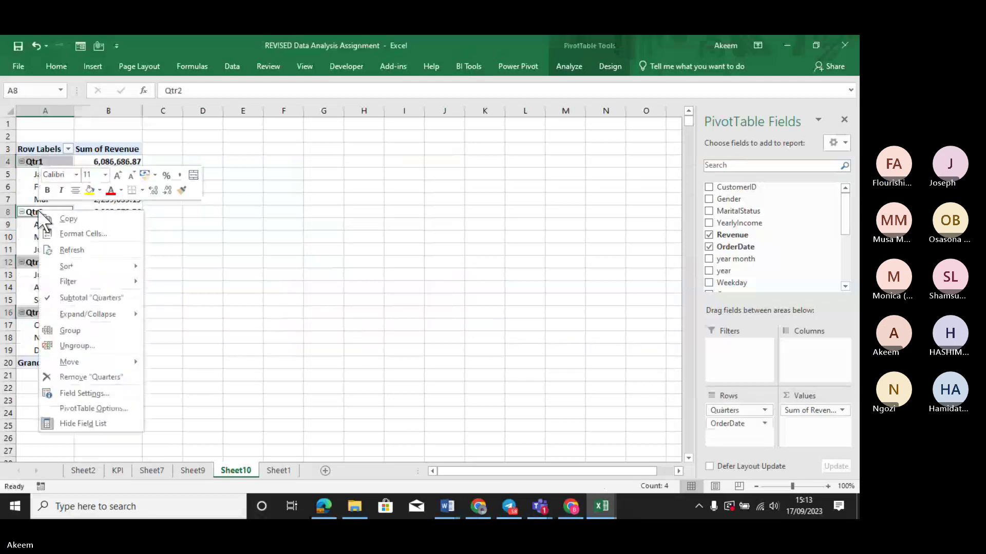
{"action": "key", "text": "Escape"}
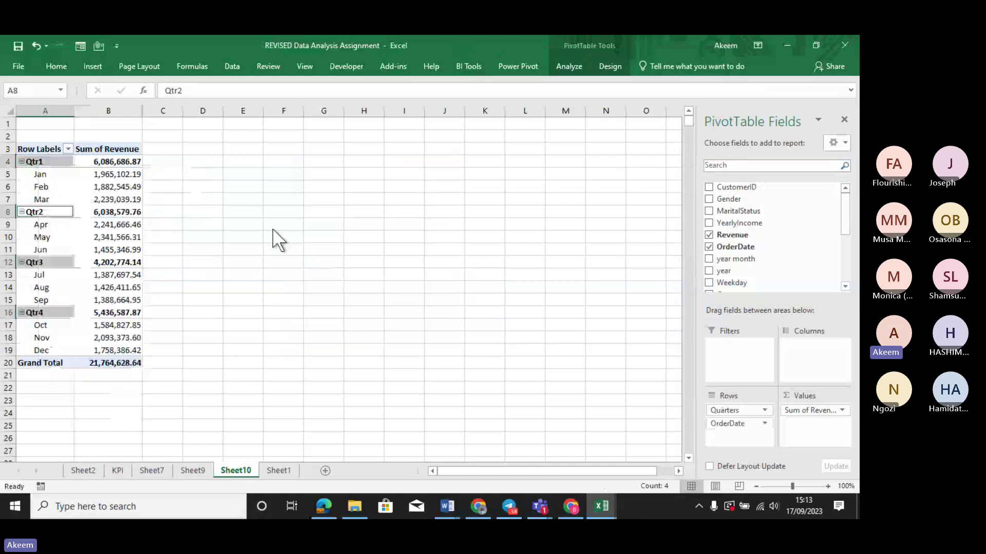
Take quarters out of the OrderDate grouping so the rows are grouped by months only.
{"action": "left_click", "coordinate": [45, 188]}
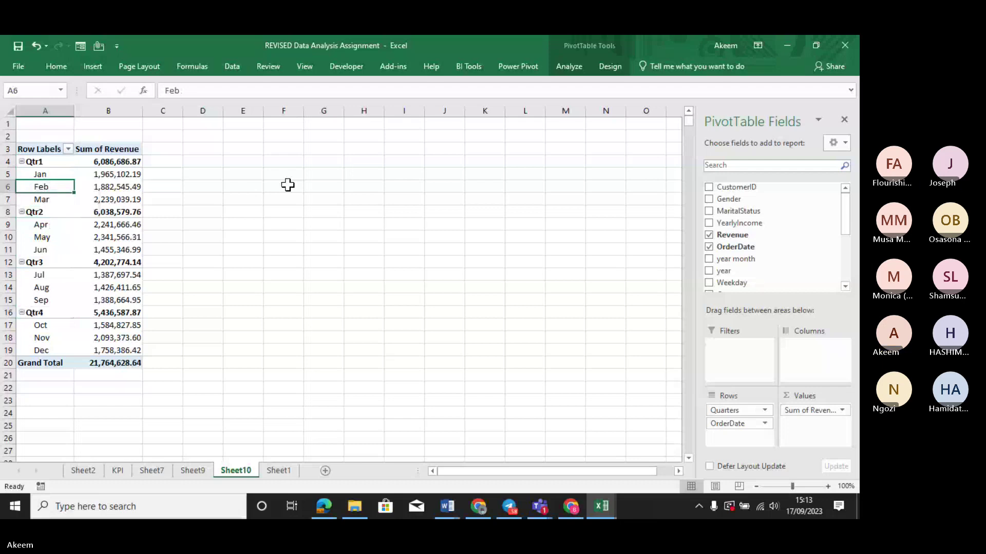
{"action": "right_click", "coordinate": [42, 189]}
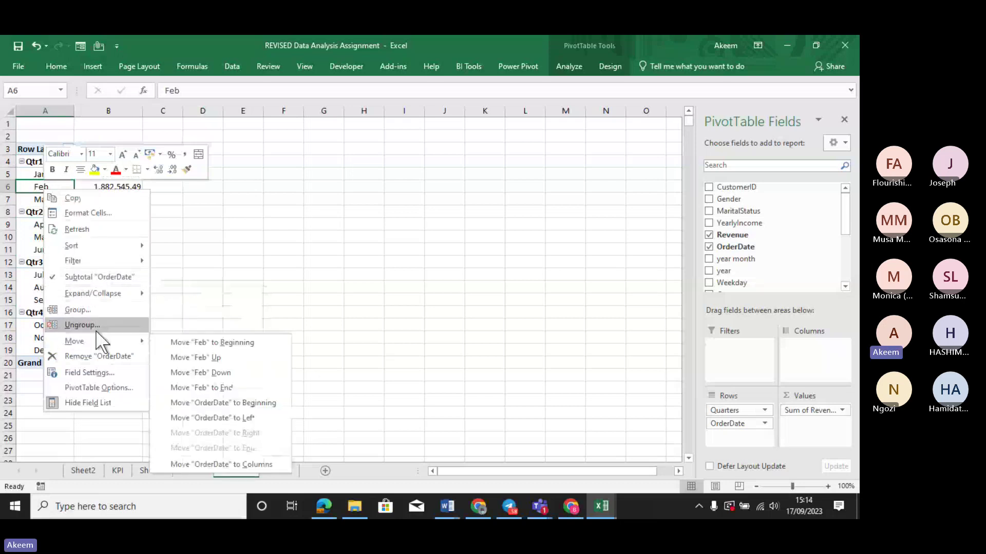
{"action": "left_click", "coordinate": [93, 312]}
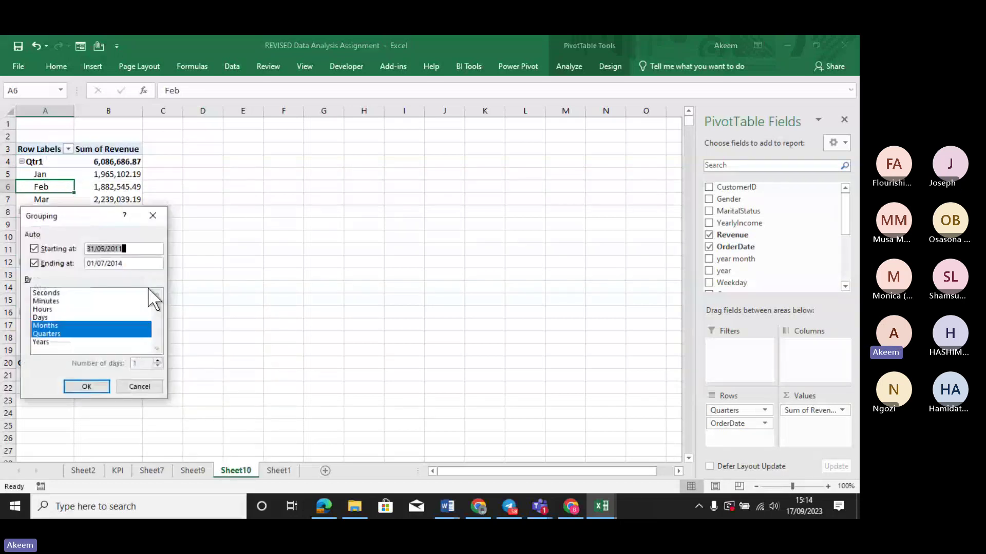
{"action": "left_click", "coordinate": [70, 333]}
{"action": "left_click", "coordinate": [91, 387]}
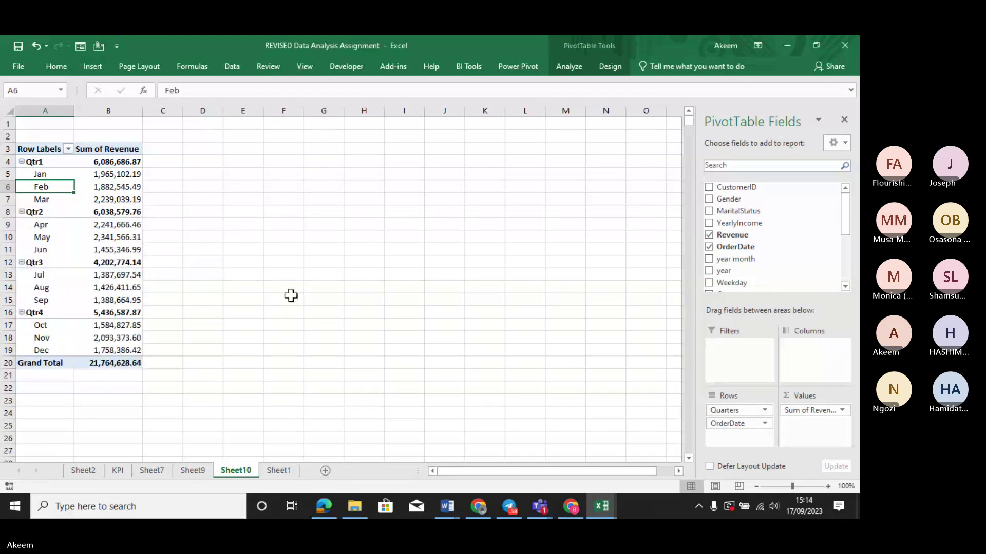
{"action": "left_click", "coordinate": [326, 274]}
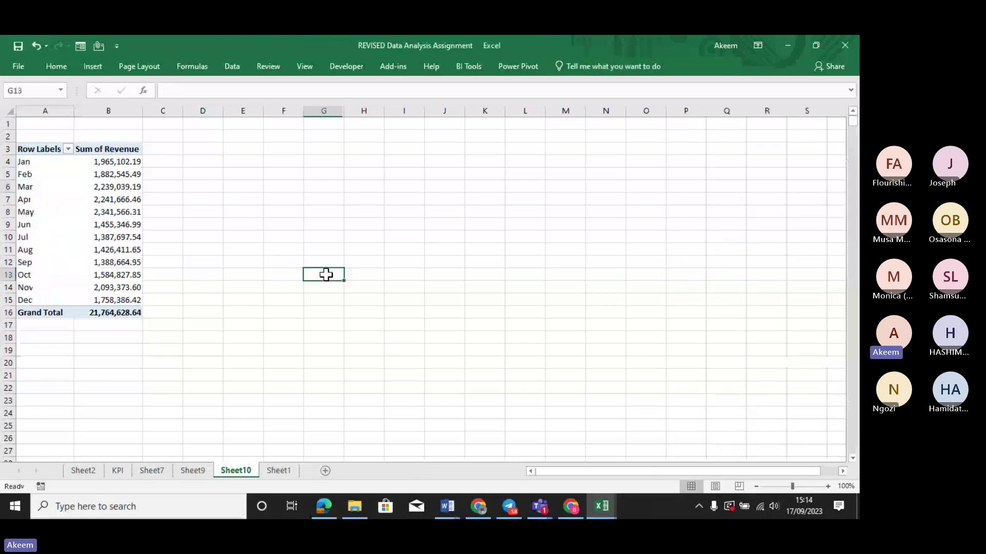
{"action": "left_click", "coordinate": [113, 233]}
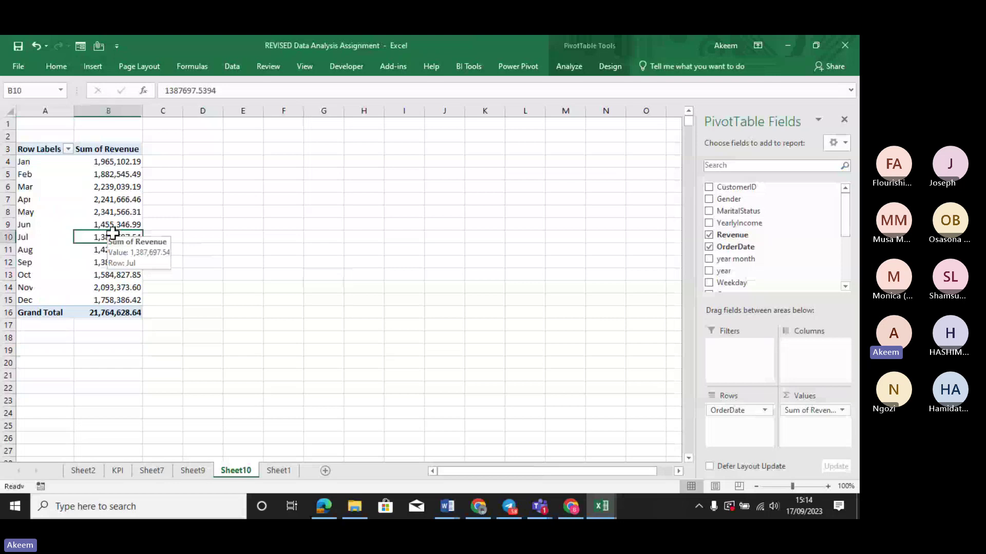
Examine Sheet1's source columns, including Country, Age, Age Band and the buyer category formulas, for the next PivotTable.
{"action": "left_click", "coordinate": [280, 472]}
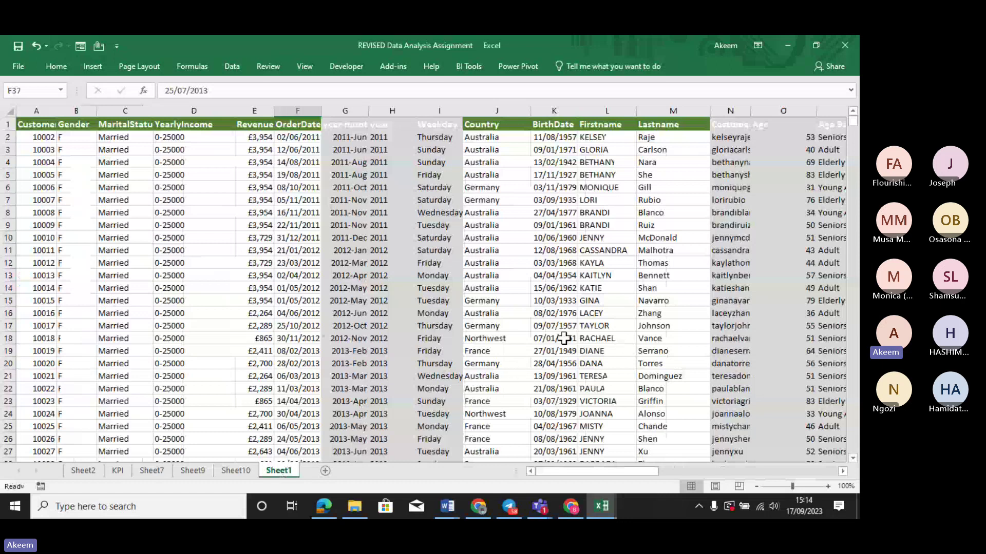
{"action": "left_click", "coordinate": [480, 314]}
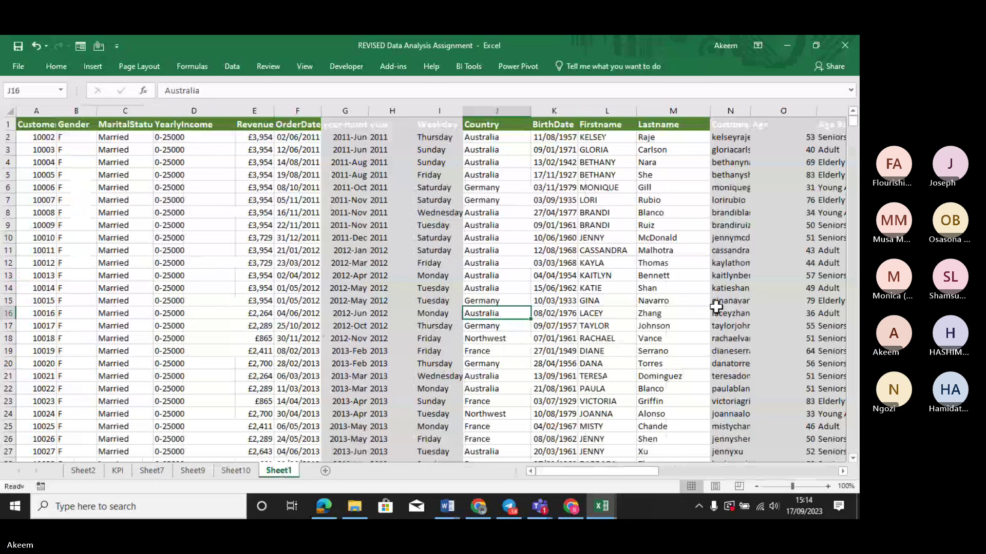
{"action": "left_click", "coordinate": [732, 312]}
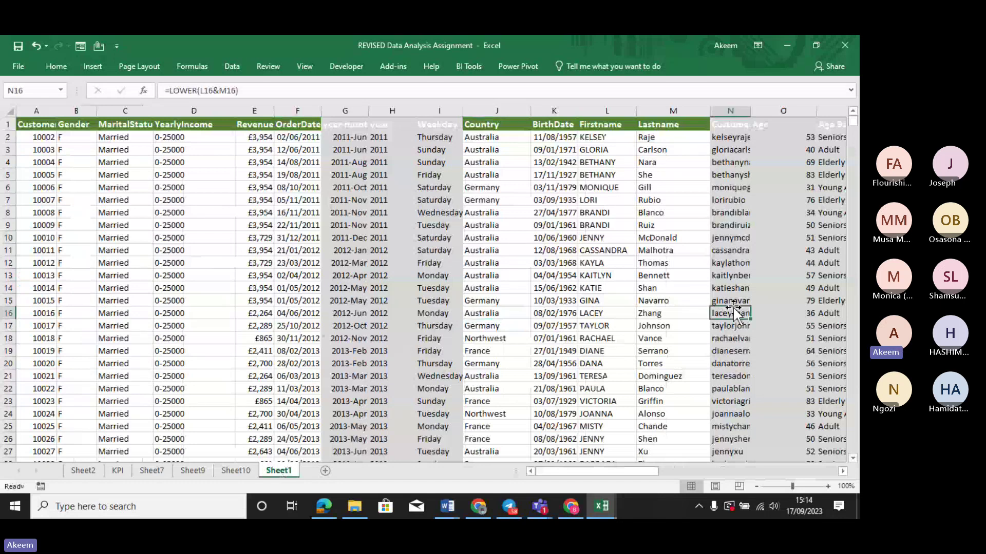
{"action": "key", "text": "Right"}
{"action": "key", "text": "Right"}
{"action": "key", "text": "Right"}
{"action": "key", "text": "Right"}
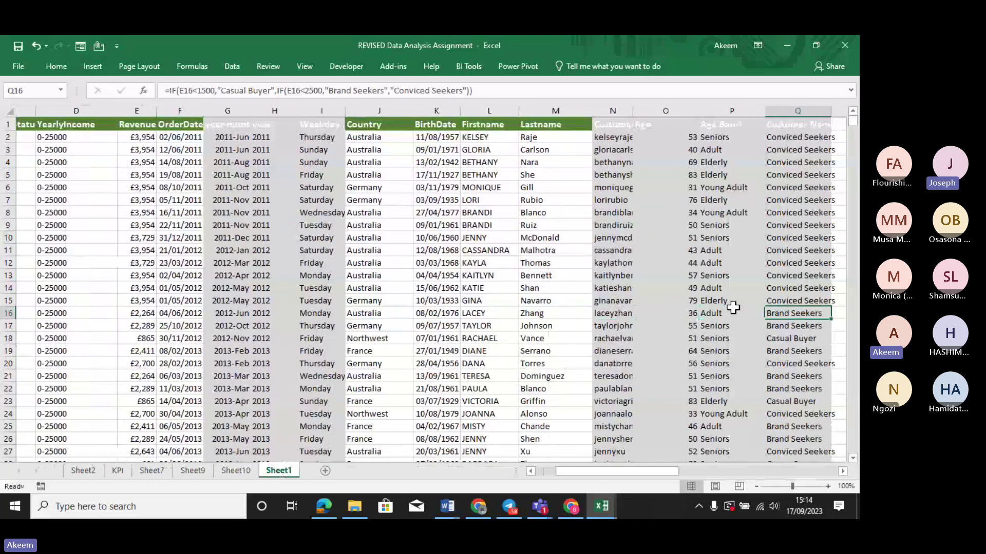
{"action": "key", "text": "Left"}
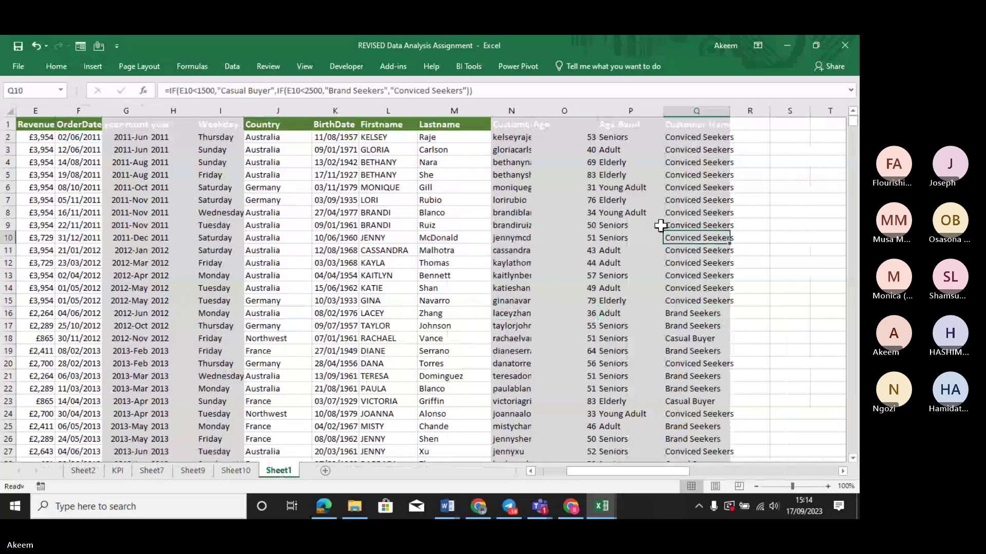
{"action": "left_click", "coordinate": [621, 212]}
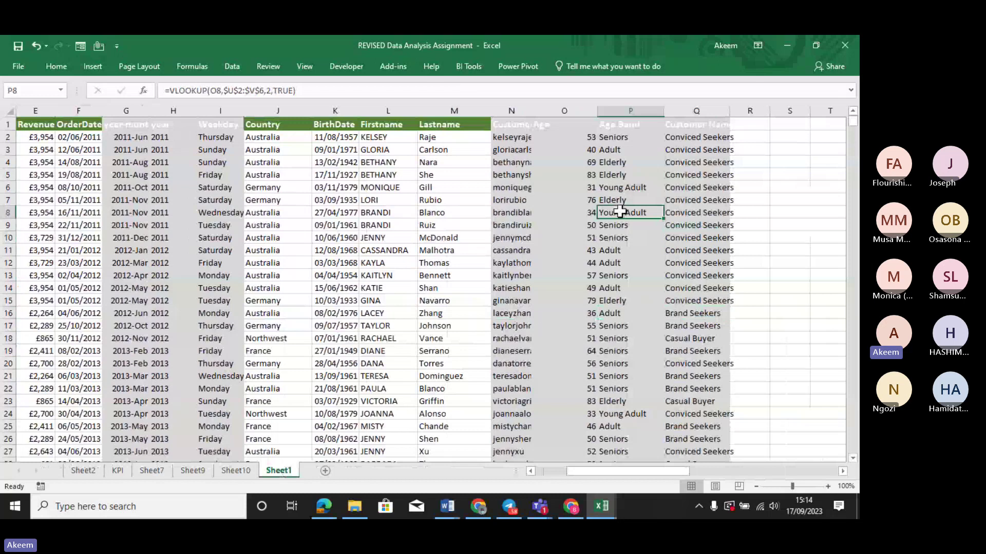
{"action": "left_click", "coordinate": [701, 264]}
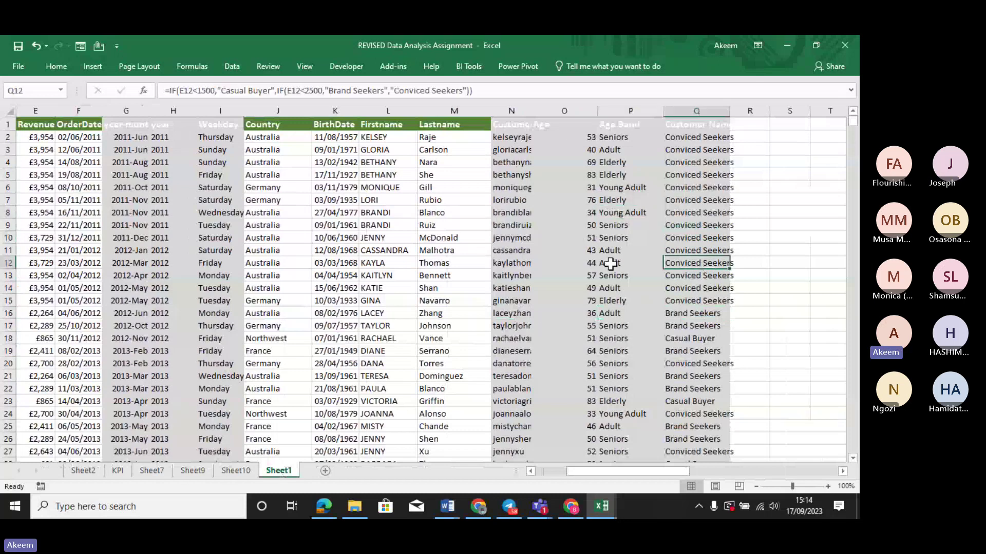
{"action": "left_click", "coordinate": [562, 263]}
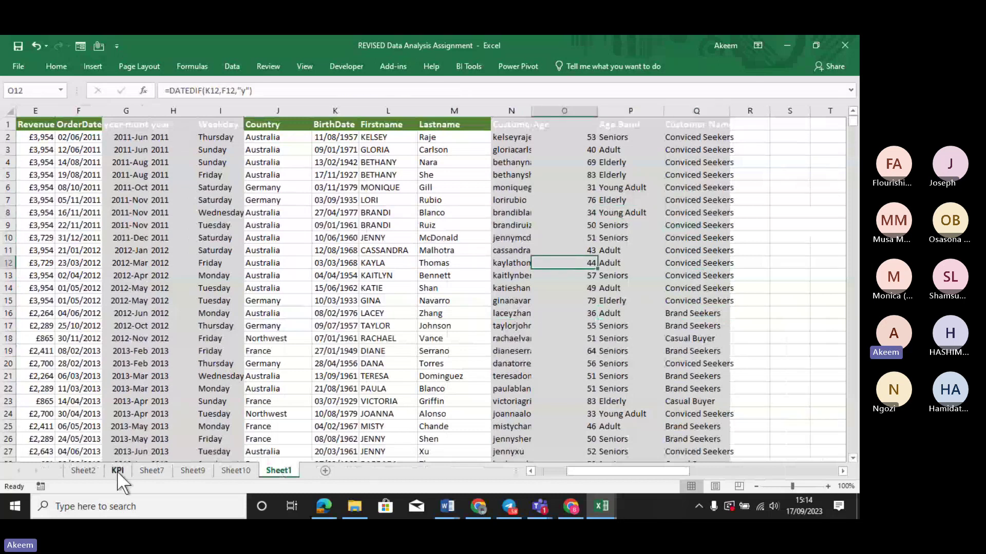
{"action": "left_click", "coordinate": [636, 107]}
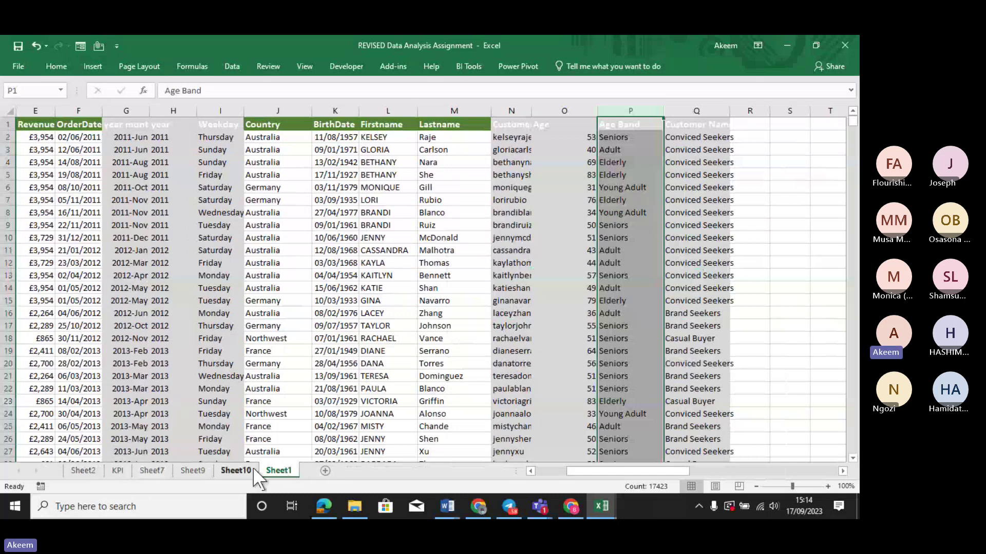
Create a PivotTable from the Sheet1 data on a new worksheet.
{"action": "left_click", "coordinate": [308, 299]}
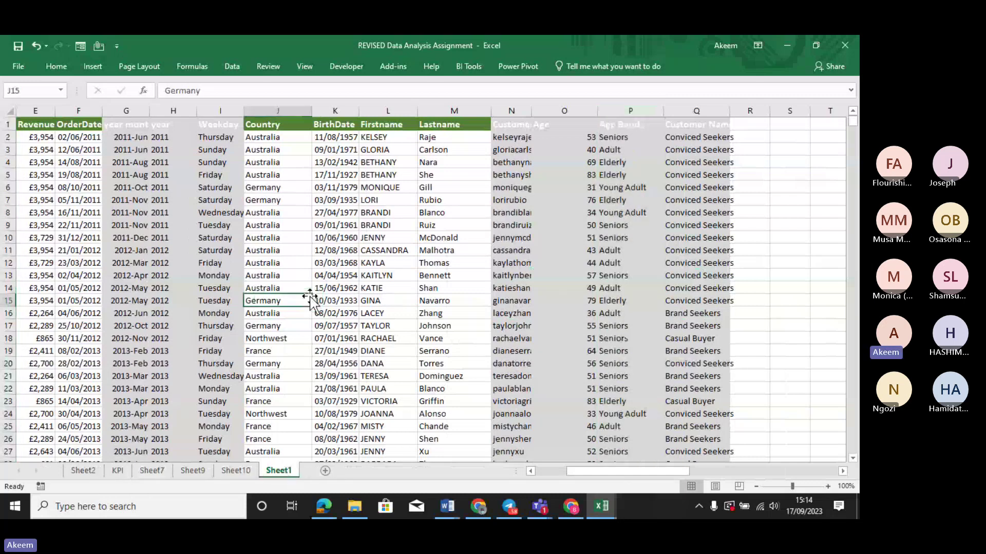
{"action": "key", "text": "alt"}
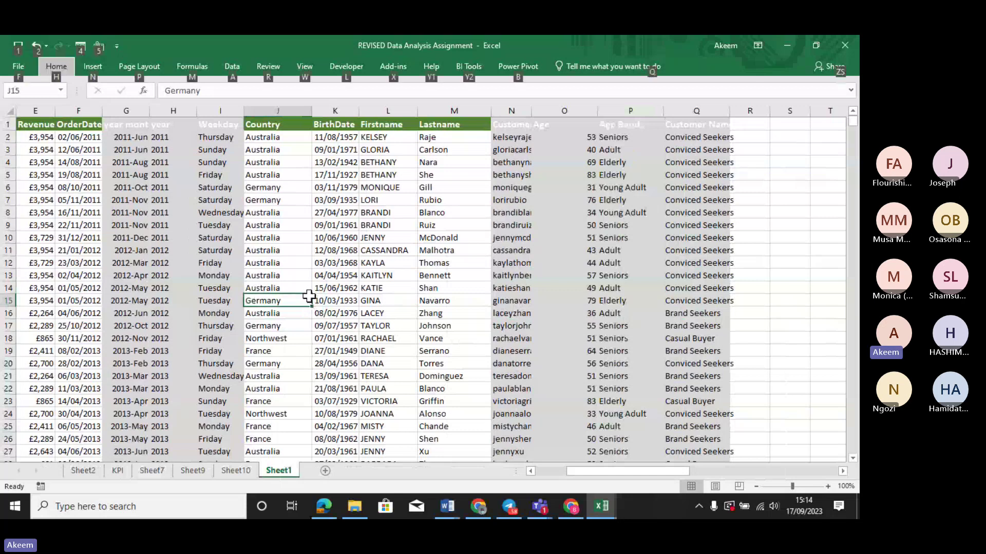
{"action": "key", "text": "n"}
{"action": "key", "text": "v"}
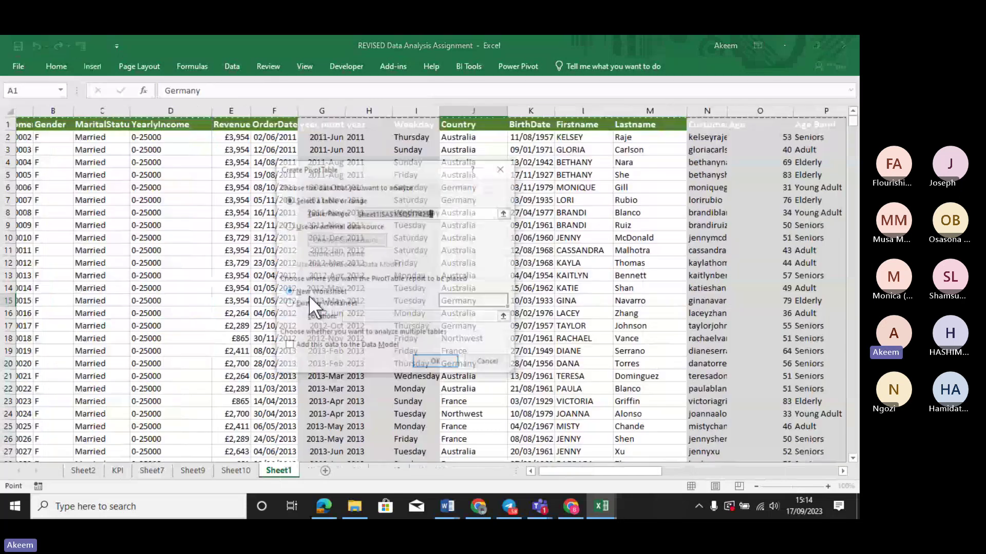
{"action": "key", "text": "Return"}
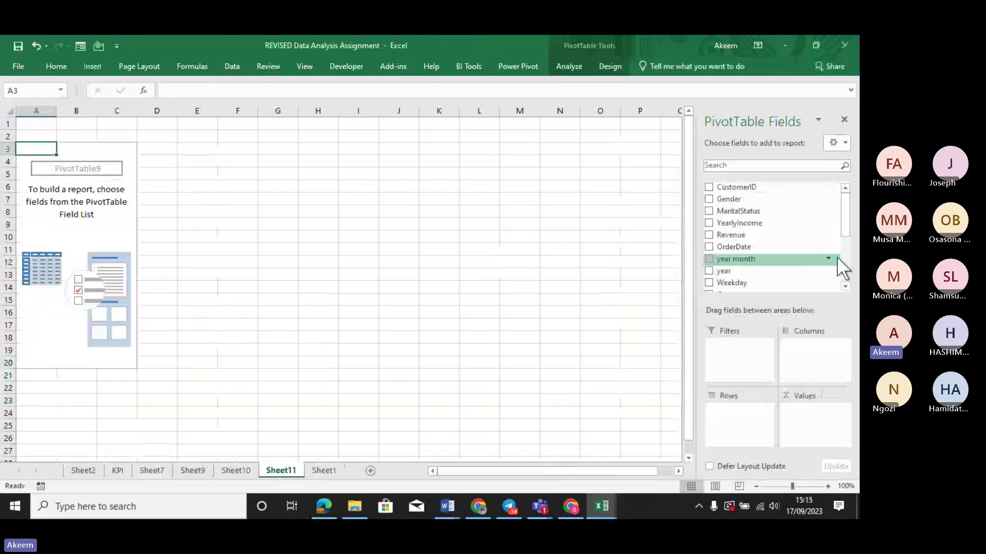
Add Age to the PivotTable's rows and Revenue to its values as a sum.
{"action": "left_click_drag", "start_coordinate": [845, 226], "coordinate": [851, 273]}
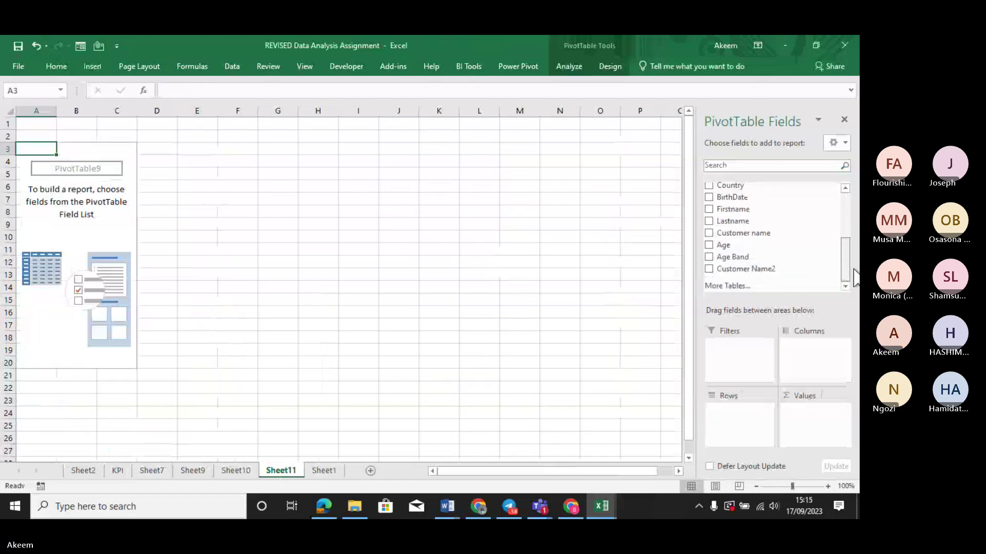
{"action": "left_click_drag", "start_coordinate": [727, 248], "coordinate": [744, 436]}
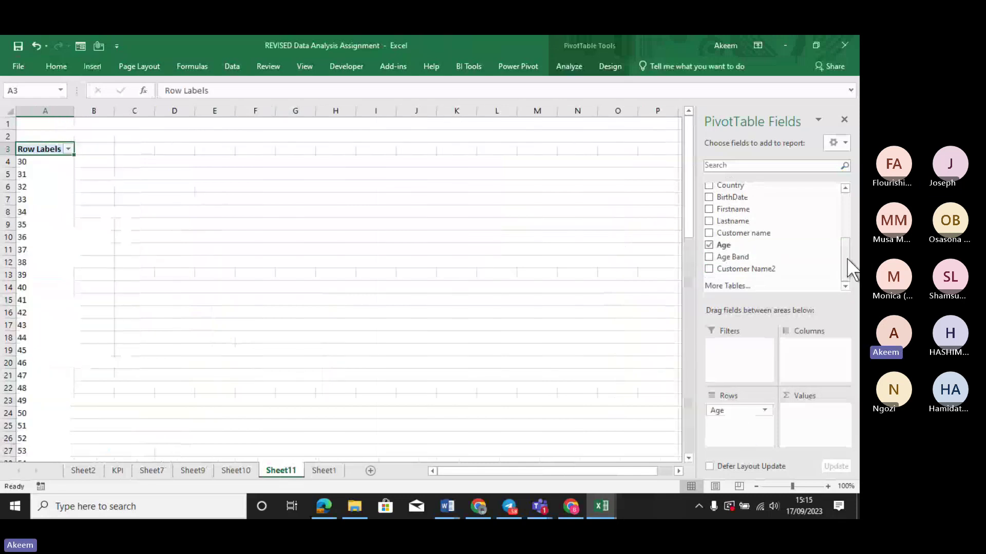
{"action": "left_click_drag", "start_coordinate": [851, 267], "coordinate": [847, 220]}
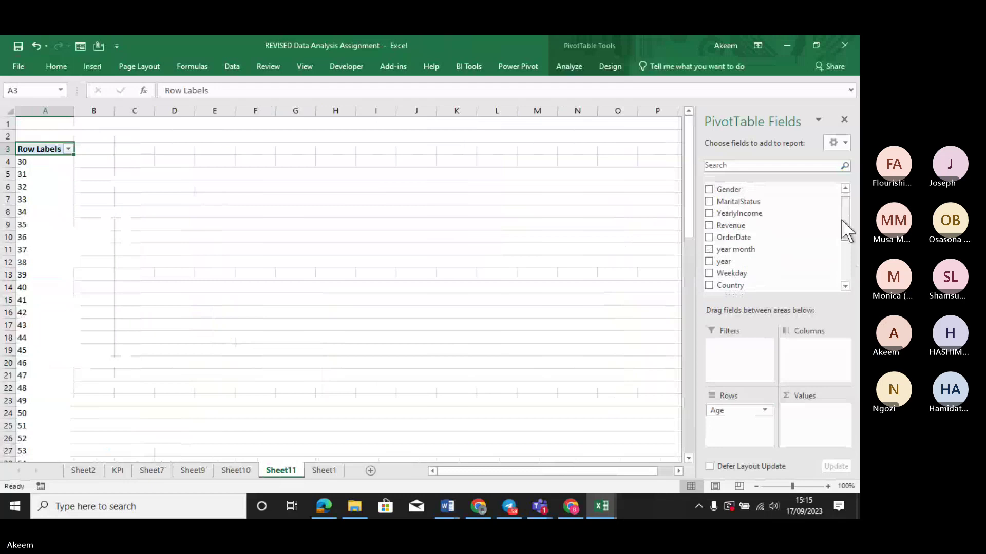
{"action": "left_click_drag", "start_coordinate": [752, 226], "coordinate": [818, 423]}
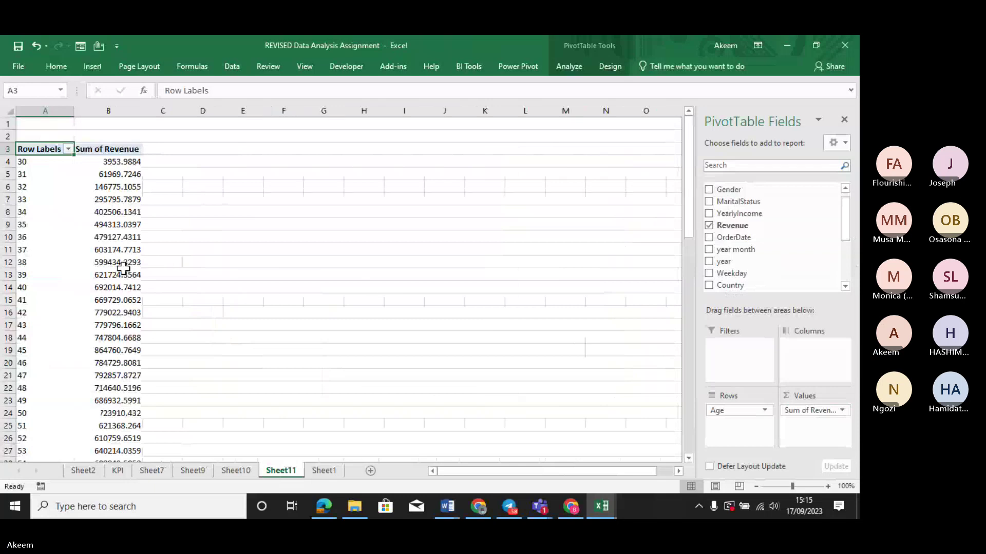
Look through the individual ages in the PivotTable's row labels and their revenue.
{"action": "left_click", "coordinate": [184, 263]}
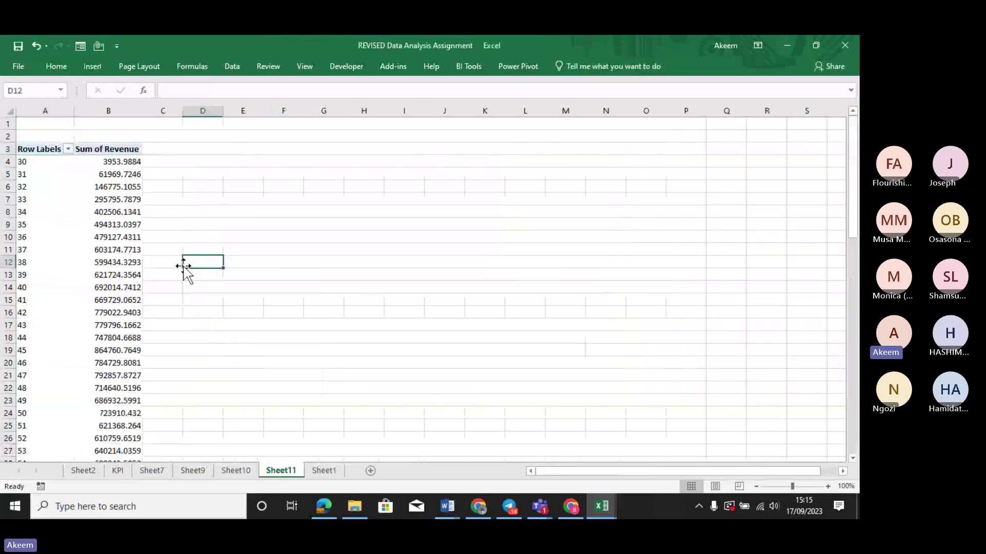
{"action": "key", "text": "Left"}
{"action": "key", "text": "Left"}
{"action": "key", "text": "Left"}
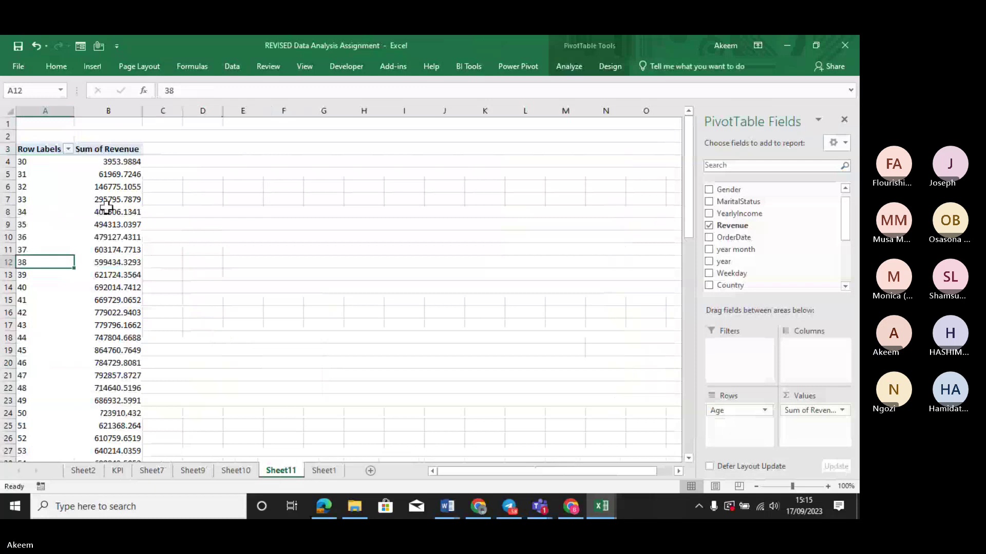
{"action": "left_click", "coordinate": [38, 164]}
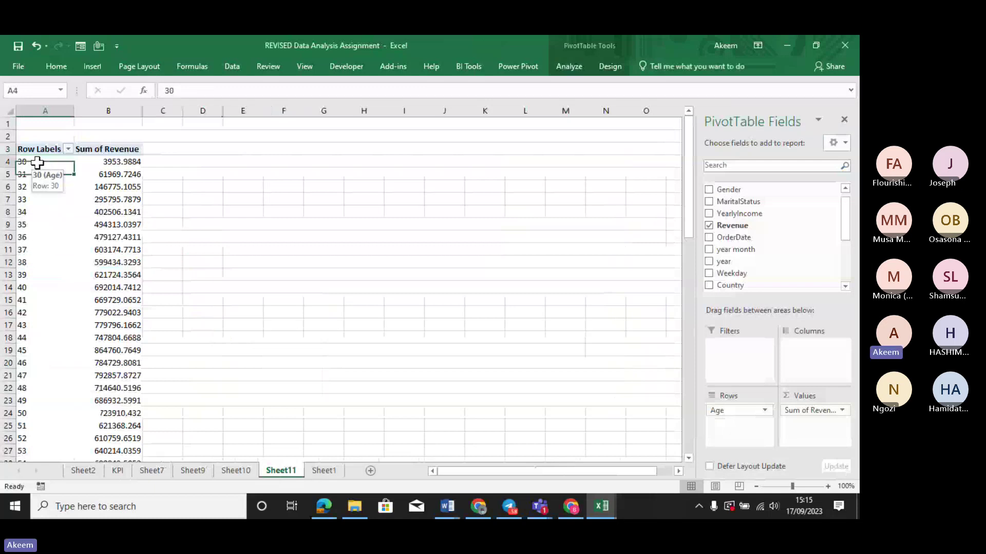
{"action": "key", "text": "Down"}
{"action": "key", "text": "Down"}
{"action": "key", "text": "Down"}
{"action": "key", "text": "Down"}
{"action": "key", "text": "Down"}
{"action": "key", "text": "Down"}
{"action": "key", "text": "Down"}
{"action": "key", "text": "Down"}
{"action": "key", "text": "Down"}
{"action": "key", "text": "Down"}
{"action": "key", "text": "Down"}
{"action": "key", "text": "Down"}
{"action": "key", "text": "Down"}
{"action": "key", "text": "Down"}
{"action": "key", "text": "Down"}
{"action": "key", "text": "Down"}
{"action": "key", "text": "Down"}
{"action": "key", "text": "Down"}
{"action": "key", "text": "Down"}
{"action": "key", "text": "Down"}
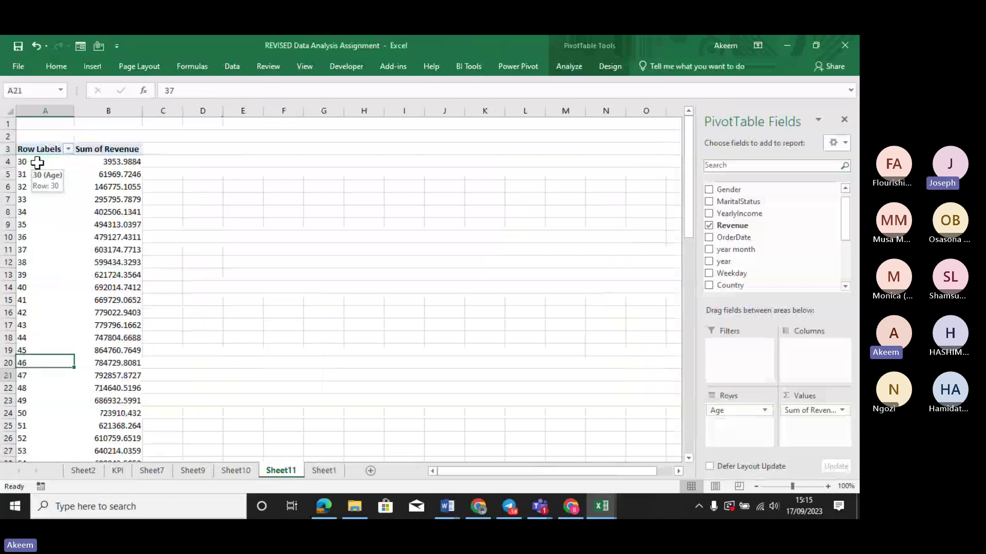
{"action": "key", "text": "Down"}
{"action": "key", "text": "Down"}
{"action": "key", "text": "Down"}
{"action": "key", "text": "Down"}
{"action": "key", "text": "Down"}
{"action": "key", "text": "Down"}
{"action": "key", "text": "Down"}
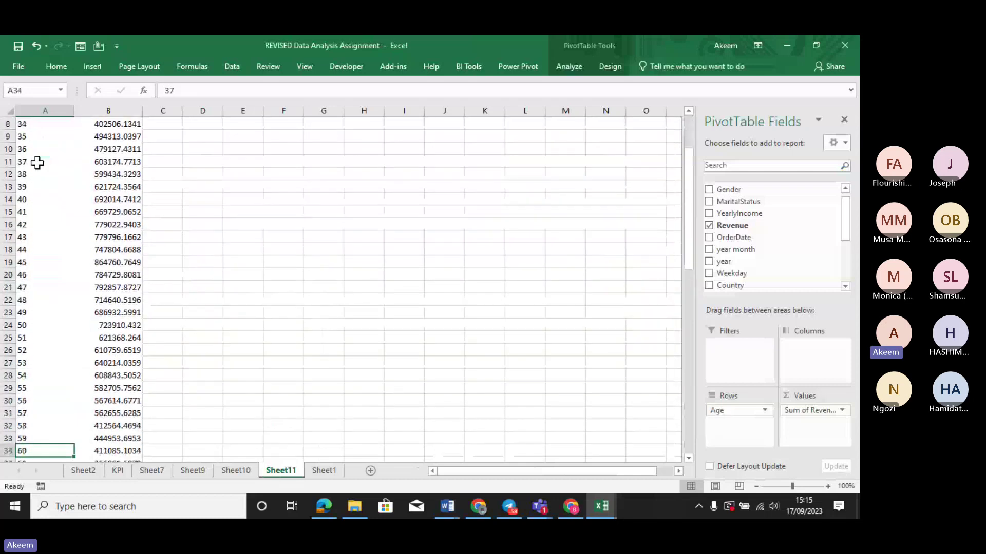
{"action": "key", "text": "Up"}
{"action": "key", "text": "Up"}
{"action": "key", "text": "Up"}
{"action": "key", "text": "Up"}
{"action": "key", "text": "Up"}
{"action": "key", "text": "Up"}
{"action": "key", "text": "Up"}
{"action": "key", "text": "Up"}
{"action": "key", "text": "Up"}
{"action": "key", "text": "Up"}
{"action": "key", "text": "Up"}
{"action": "key", "text": "Up"}
{"action": "key", "text": "Up"}
{"action": "key", "text": "Up"}
{"action": "key", "text": "Up"}
{"action": "key", "text": "Up"}
{"action": "key", "text": "Up"}
{"action": "key", "text": "Up"}
{"action": "key", "text": "Up"}
{"action": "key", "text": "Up"}
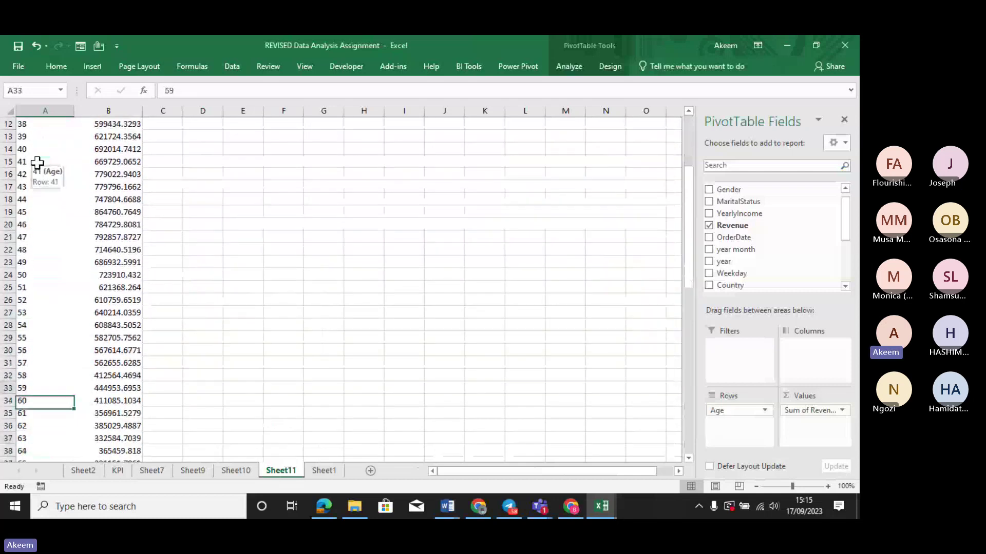
{"action": "key", "text": "Up"}
{"action": "key", "text": "Up"}
{"action": "key", "text": "Up"}
{"action": "key", "text": "Up"}
{"action": "key", "text": "Up"}
{"action": "key", "text": "Up"}
{"action": "key", "text": "Up"}
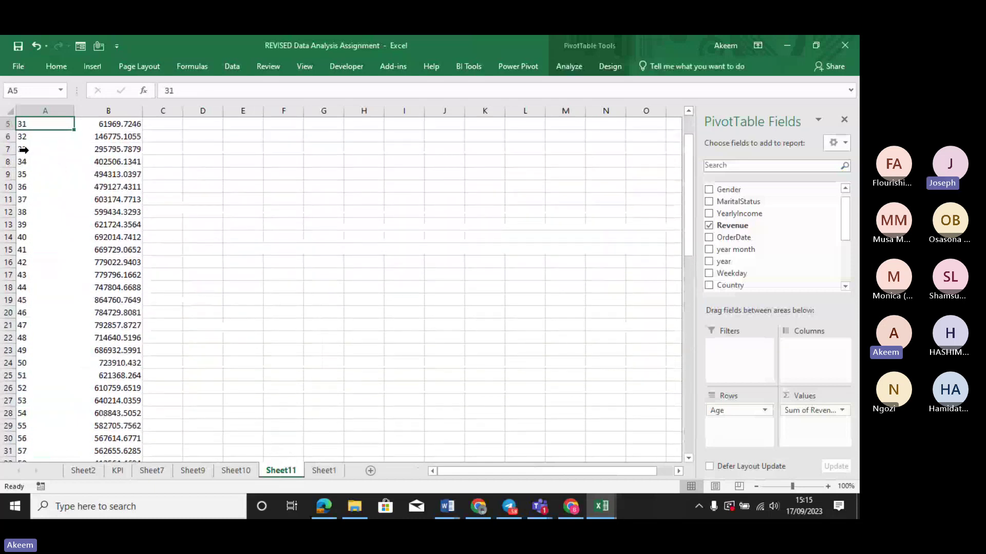
Group the Age row labels in intervals of 10, starting at 30 and ending at 102.
{"action": "left_click", "coordinate": [30, 150]}
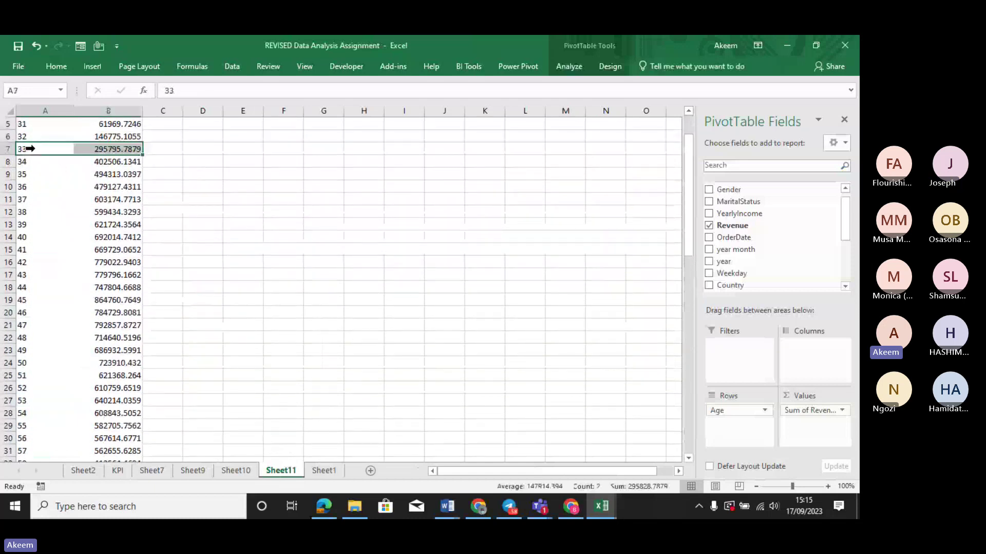
{"action": "right_click", "coordinate": [31, 149]}
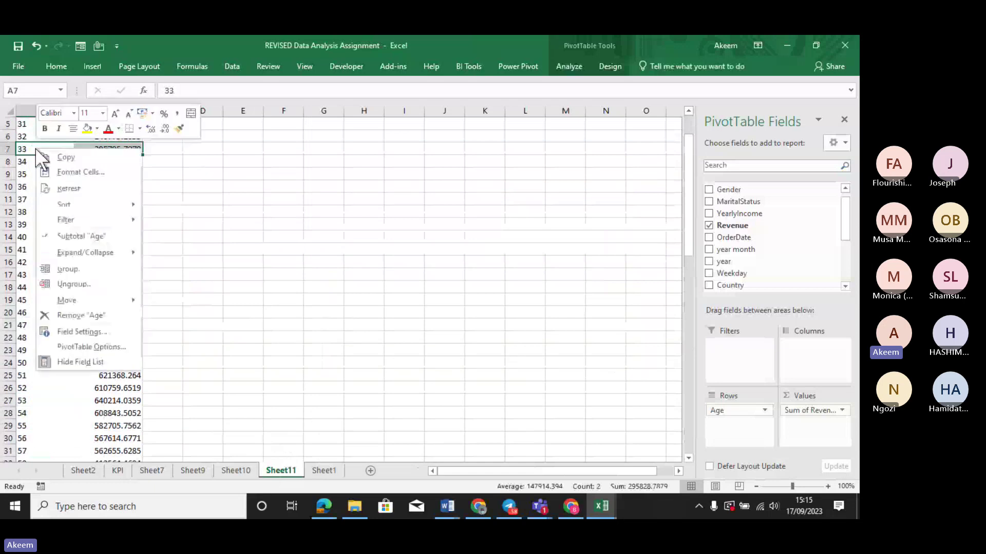
{"action": "left_click", "coordinate": [78, 269]}
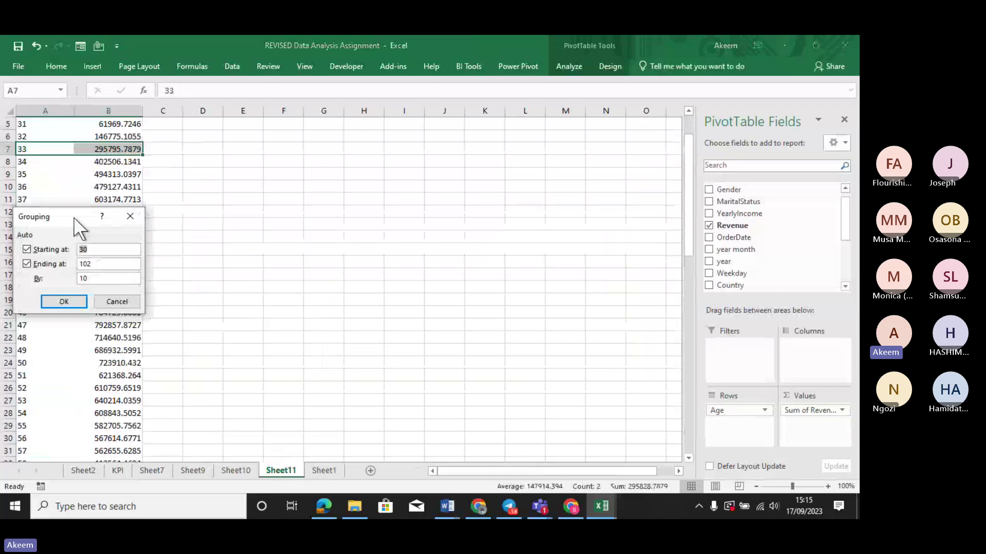
{"action": "left_click_drag", "start_coordinate": [73, 217], "coordinate": [314, 220]}
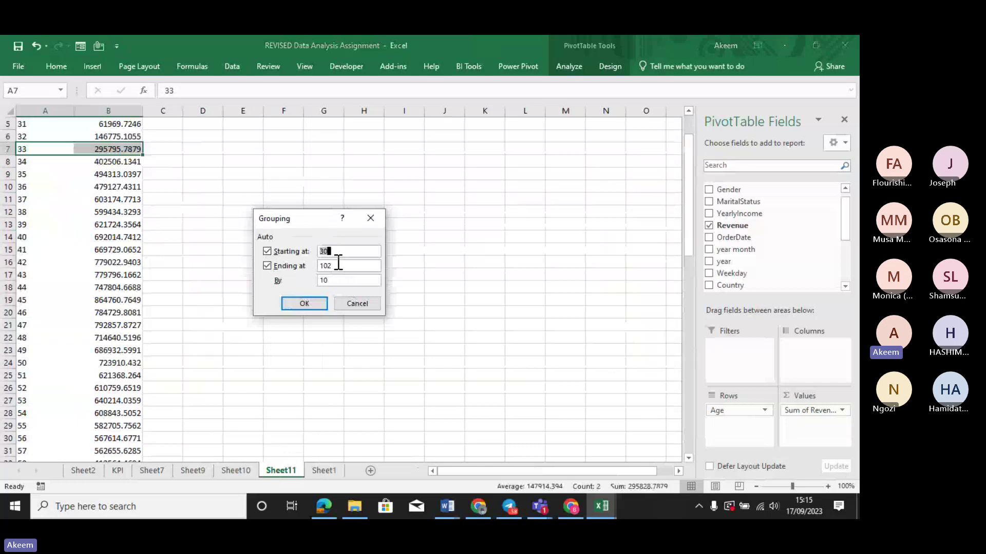
{"action": "left_click", "coordinate": [311, 304]}
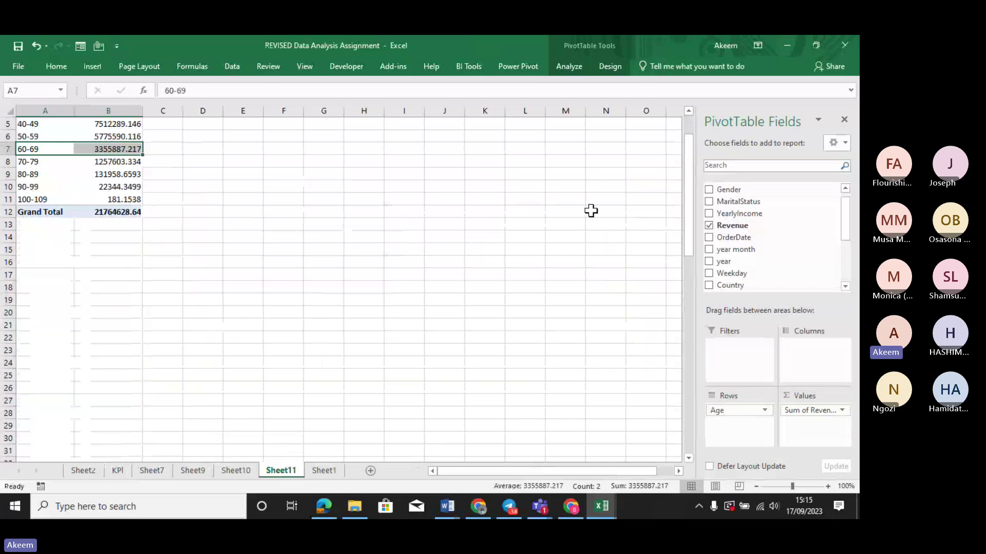
{"action": "left_click_drag", "start_coordinate": [687, 187], "coordinate": [693, 146]}
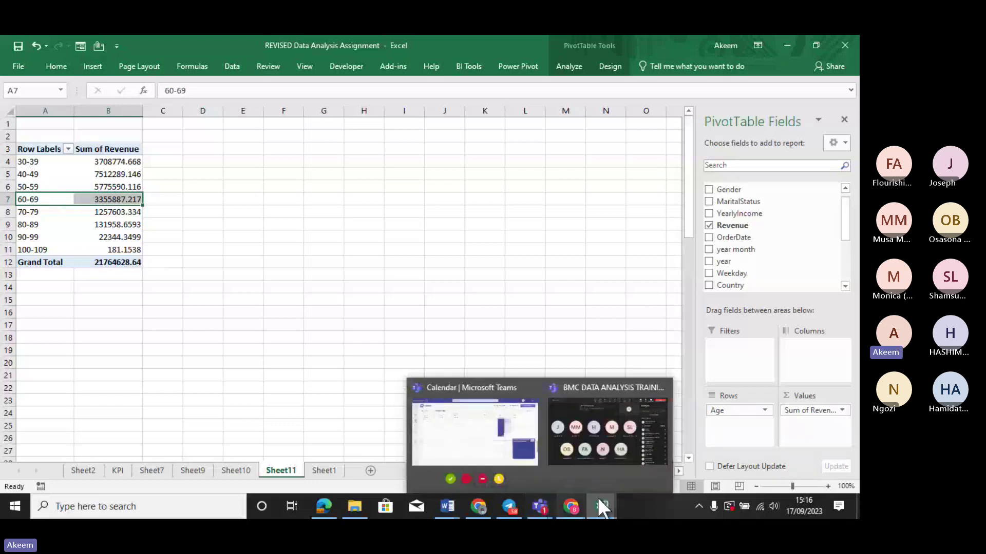
Switch to the Teams meeting, admit the guest waiting in the lobby, and return to the REVISED Data Analysis Assignment workbook.
{"action": "mouse_move", "coordinate": [541, 513]}
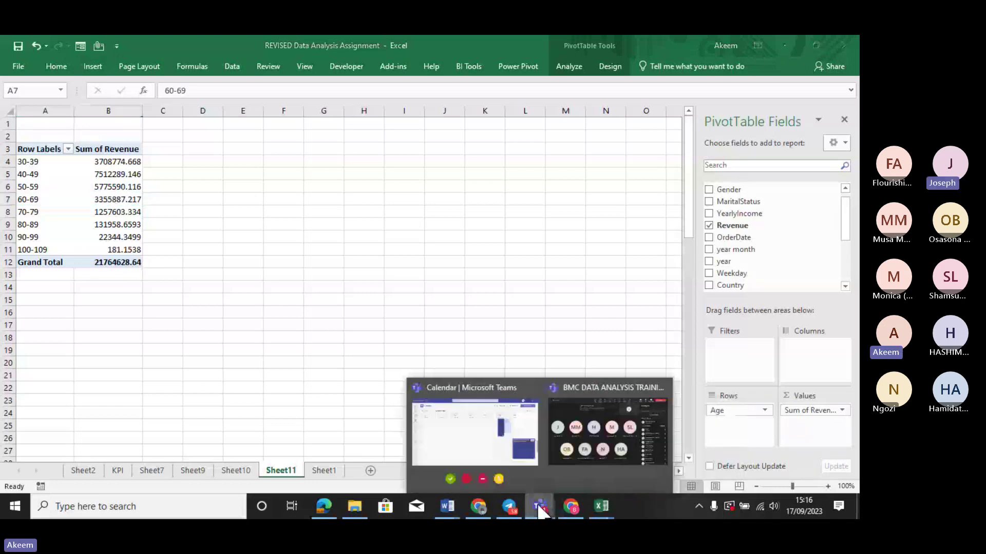
{"action": "left_click", "coordinate": [595, 451]}
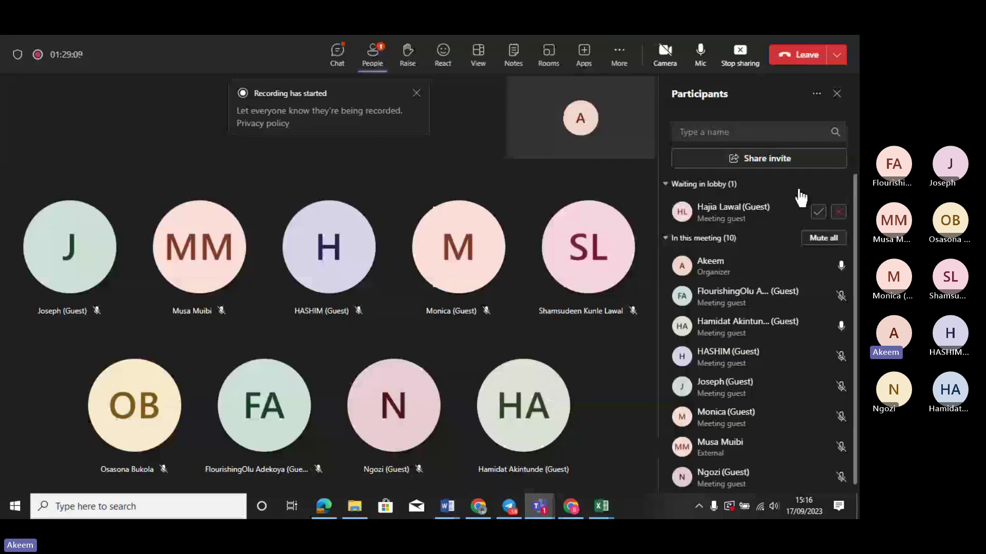
{"action": "left_click", "coordinate": [818, 212]}
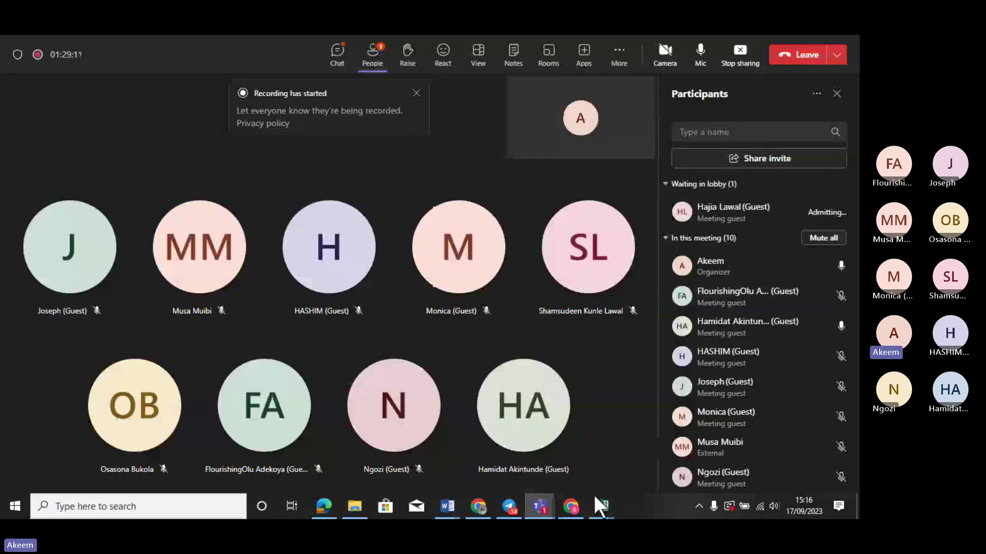
{"action": "mouse_move", "coordinate": [538, 507]}
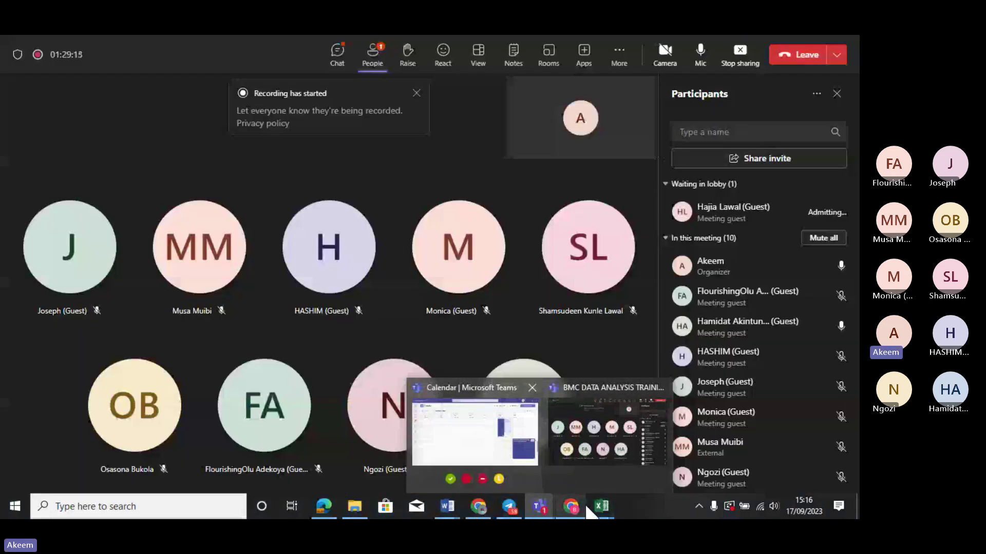
{"action": "mouse_move", "coordinate": [599, 511]}
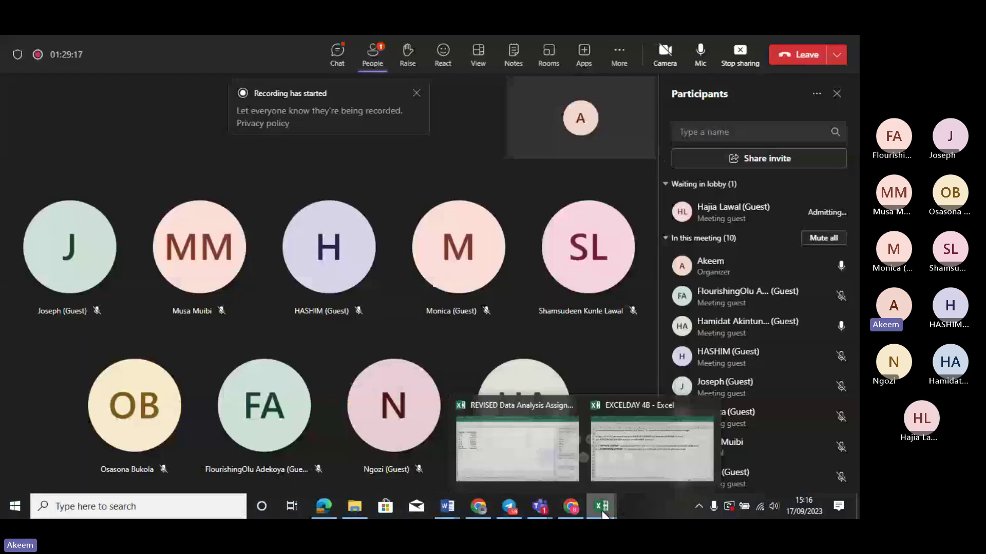
{"action": "left_click", "coordinate": [550, 467]}
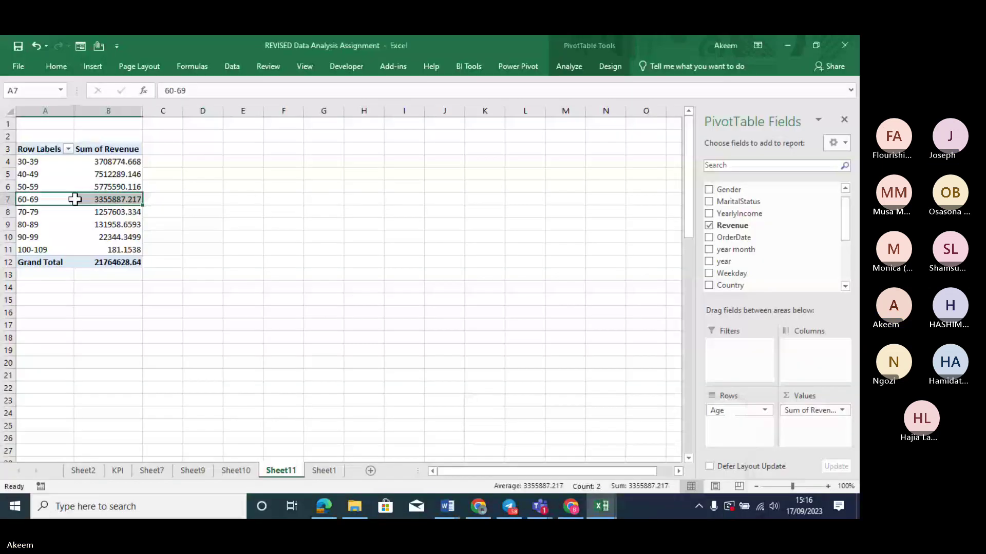
Ungroup the Age row labels back into individual ages.
{"action": "left_click", "coordinate": [58, 201]}
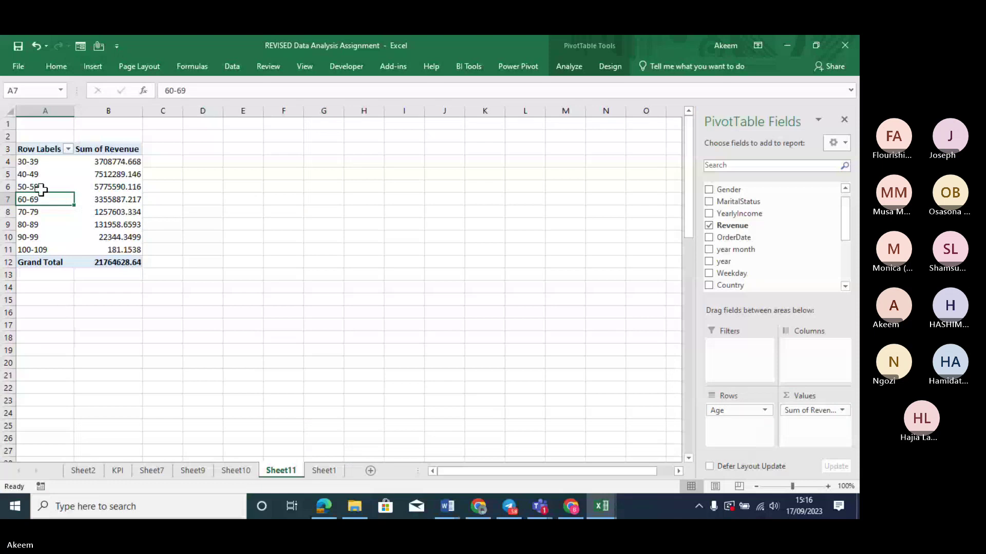
{"action": "left_click", "coordinate": [41, 186]}
{"action": "right_click", "coordinate": [41, 186]}
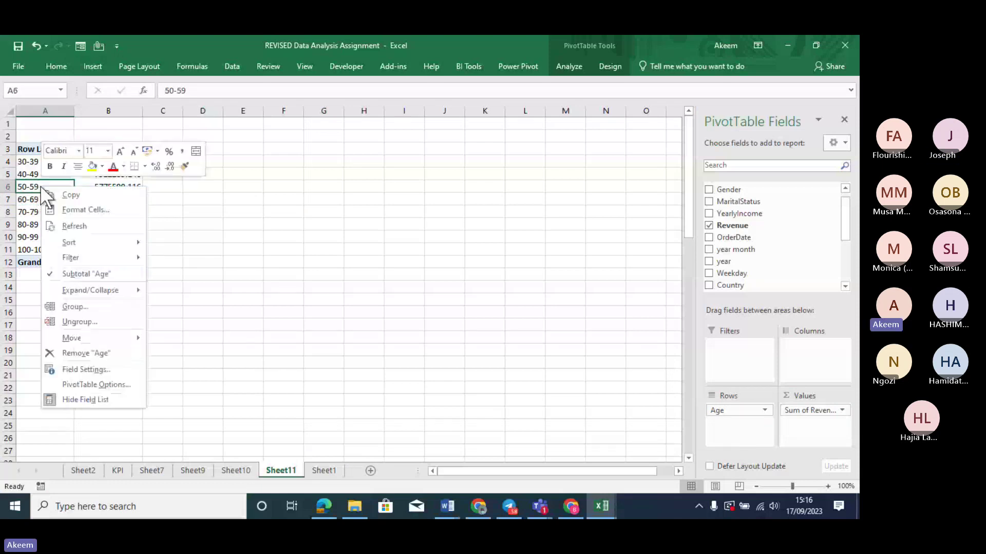
{"action": "left_click", "coordinate": [90, 305]}
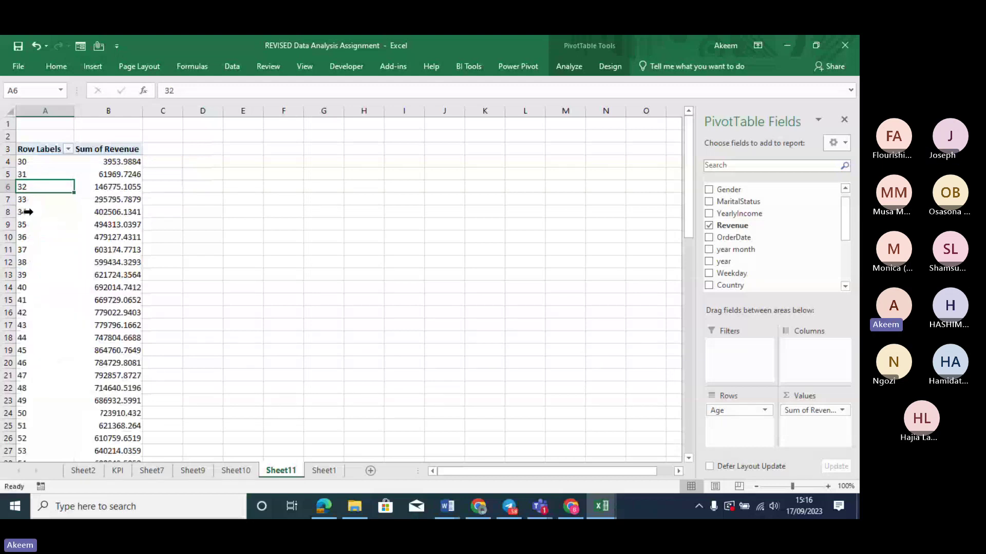
Group the Age row labels in intervals of 20, starting at 30 and ending at 102.
{"action": "left_click", "coordinate": [31, 211]}
{"action": "right_click", "coordinate": [34, 211]}
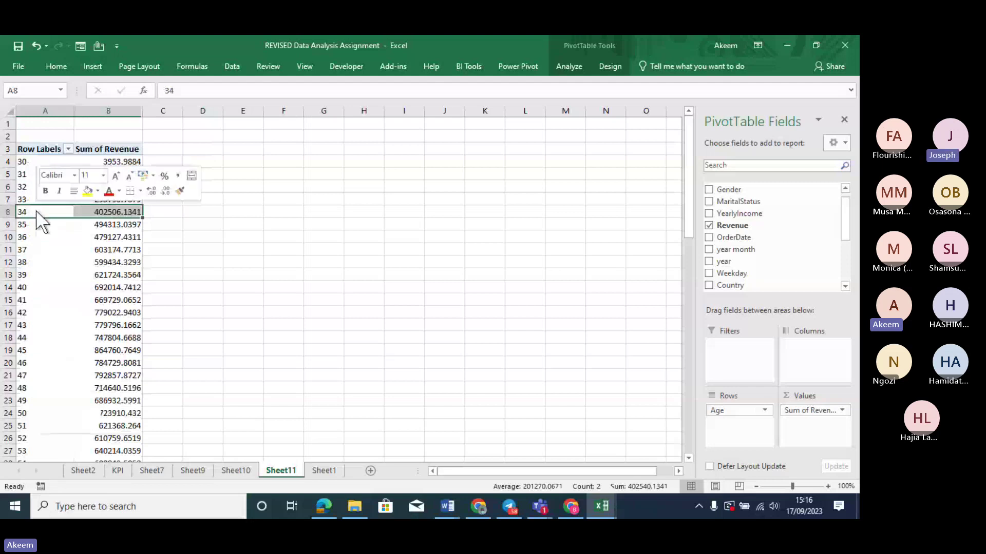
{"action": "left_click", "coordinate": [91, 331]}
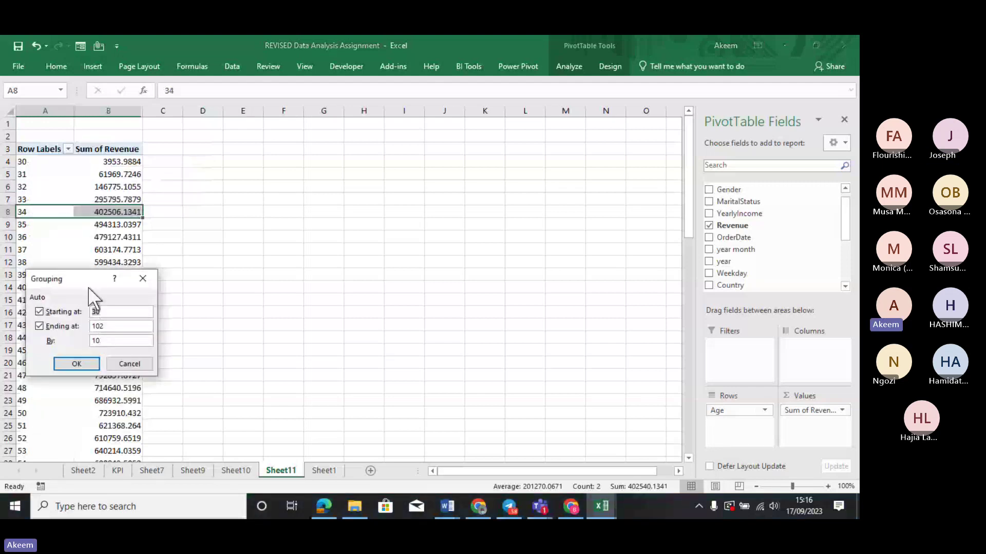
{"action": "left_click_drag", "start_coordinate": [90, 288], "coordinate": [393, 153]}
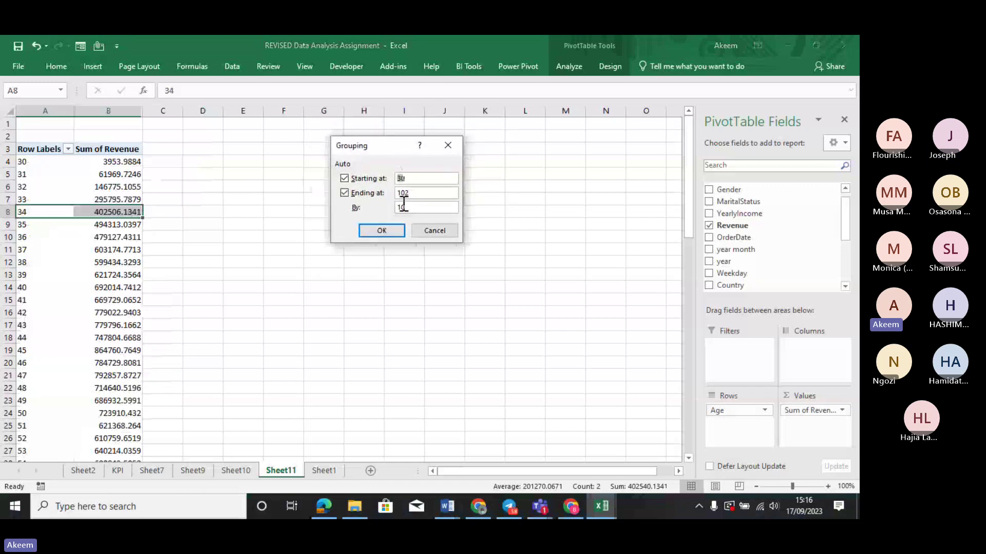
{"action": "left_click", "coordinate": [410, 208]}
{"action": "key", "text": "BackSpace"}
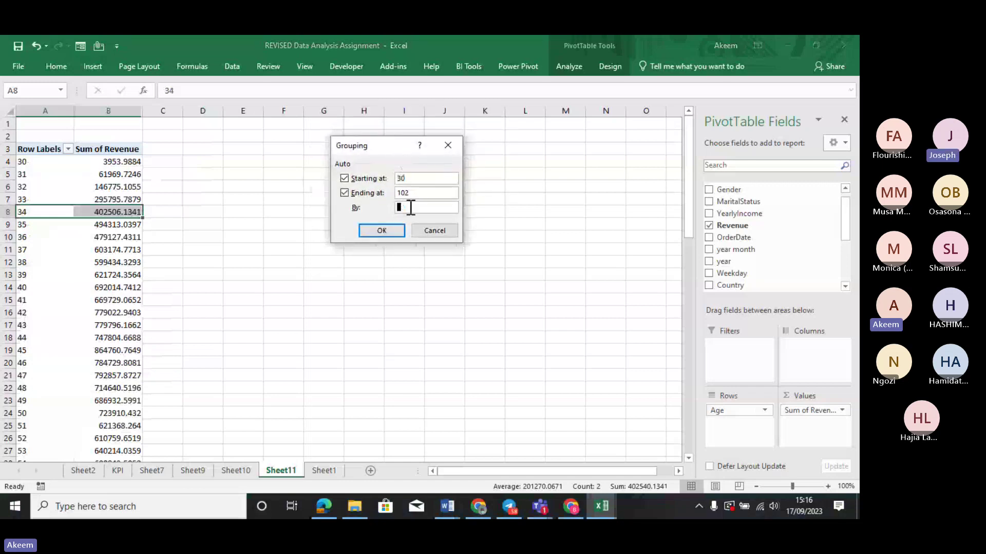
{"action": "type", "text": "20"}
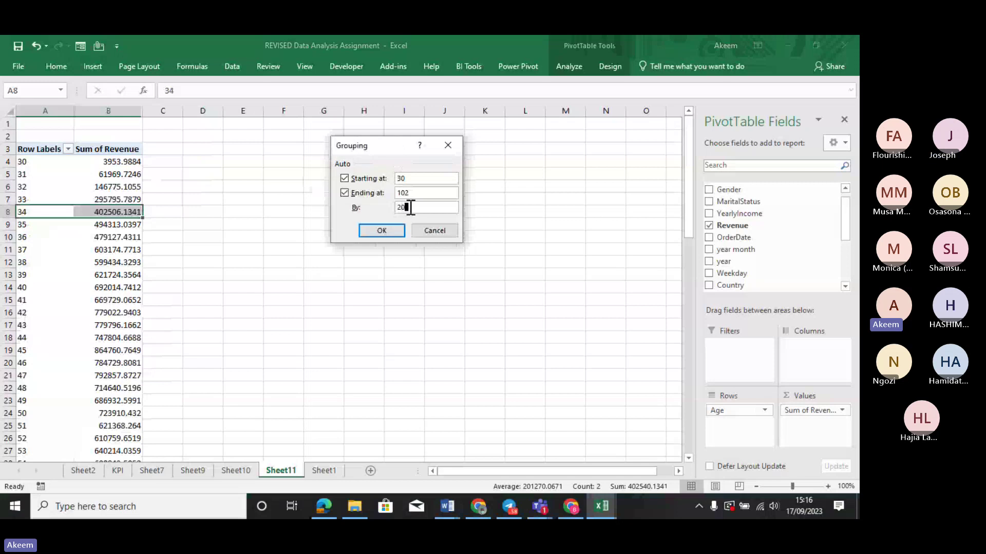
{"action": "left_click", "coordinate": [386, 232]}
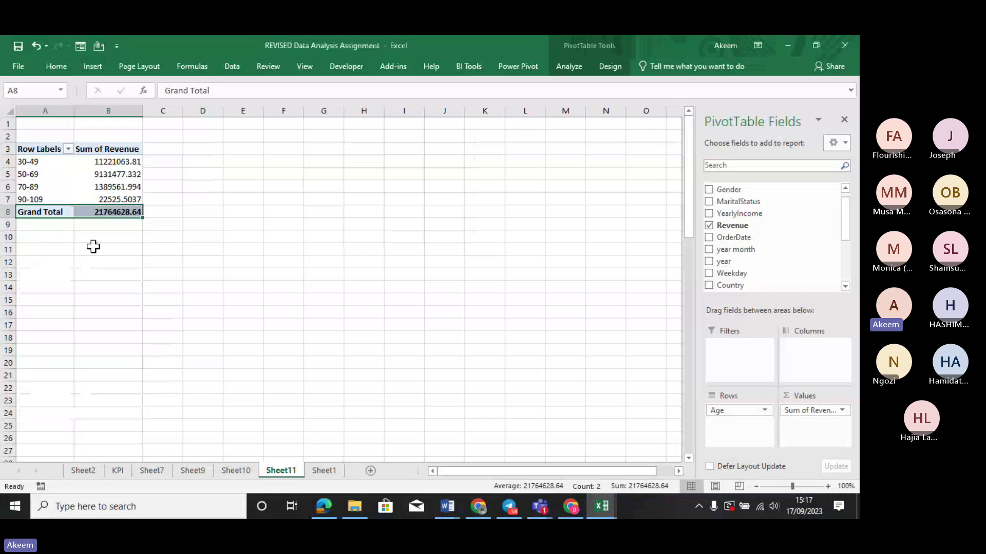
Review the monthly revenue PivotTable on Sheet10 and the age band PivotTable on Sheet9.
{"action": "left_click", "coordinate": [249, 471]}
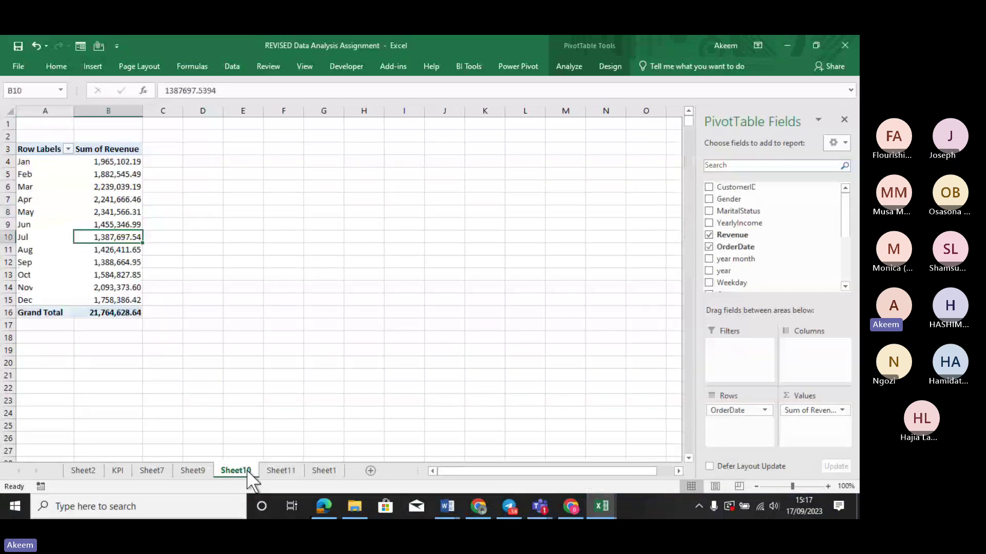
{"action": "left_click", "coordinate": [193, 471]}
{"action": "left_click", "coordinate": [298, 334]}
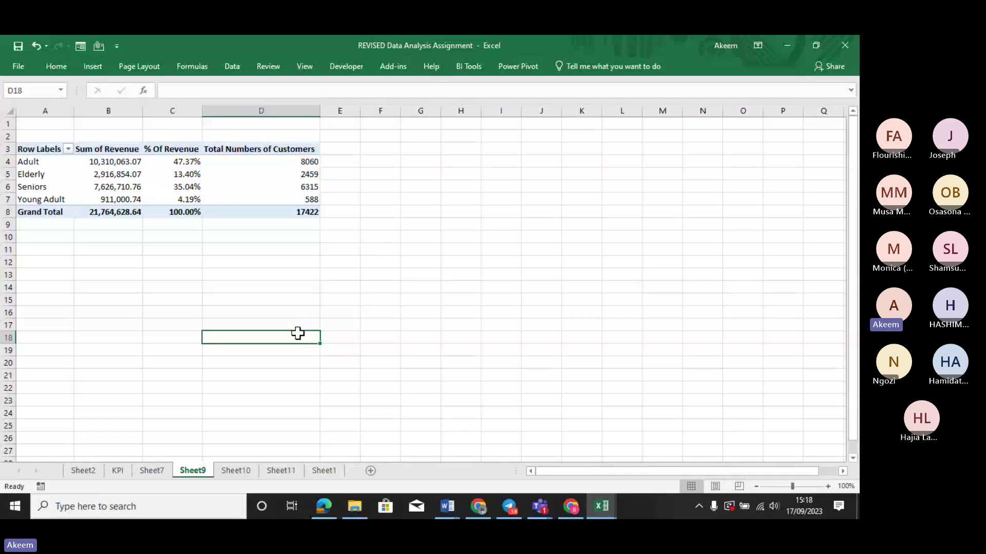
Insert a PivotChart on a new worksheet from the Sheet1 data, with Revenue summed as its values.
{"action": "left_click", "coordinate": [324, 471]}
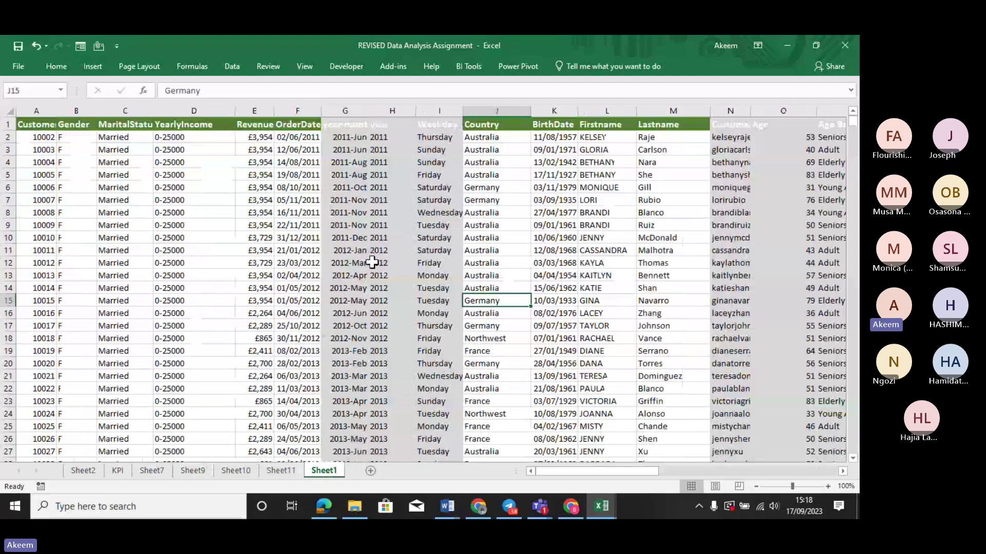
{"action": "left_click", "coordinate": [340, 275]}
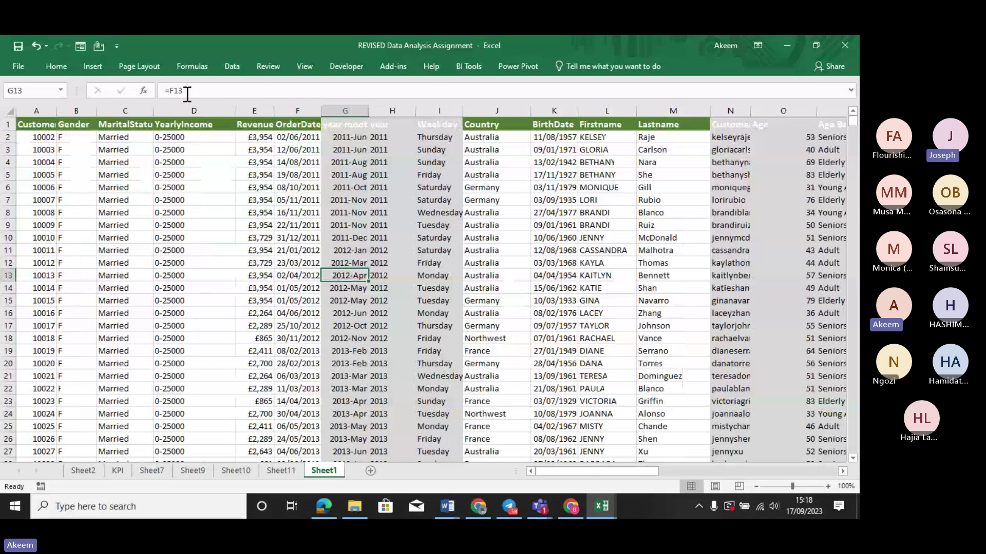
{"action": "left_click", "coordinate": [102, 71]}
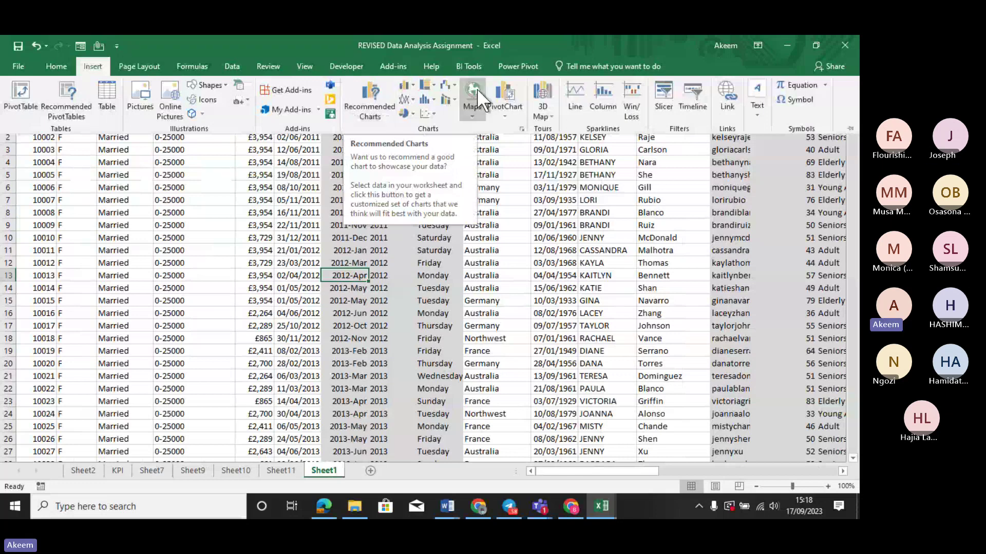
{"action": "left_click", "coordinate": [505, 88]}
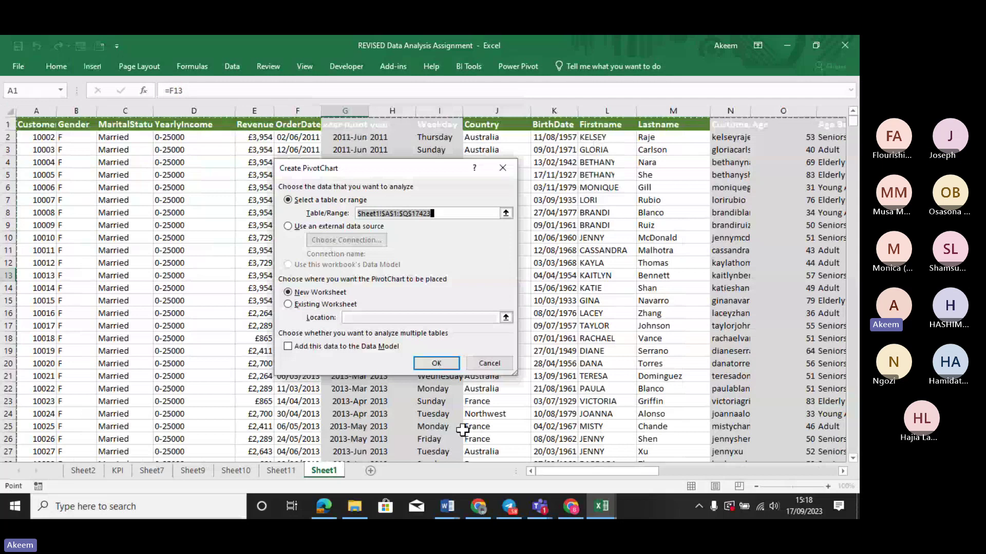
{"action": "left_click", "coordinate": [436, 363]}
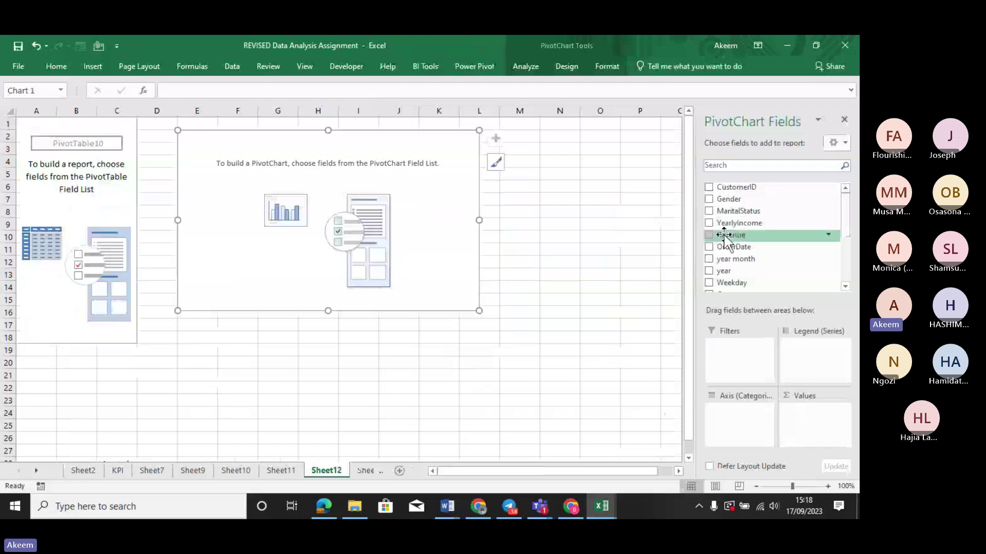
{"action": "left_click_drag", "start_coordinate": [724, 234], "coordinate": [818, 426]}
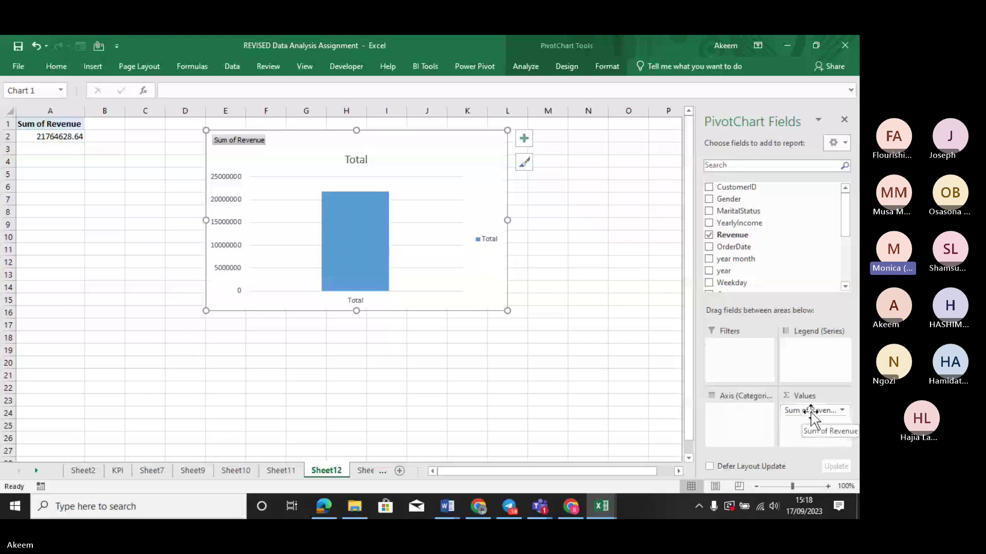
Undo the Revenue PivotChart and delete the emptied Sheet12.
{"action": "key", "text": "ctrl+z"}
{"action": "key", "text": "ctrl+z"}
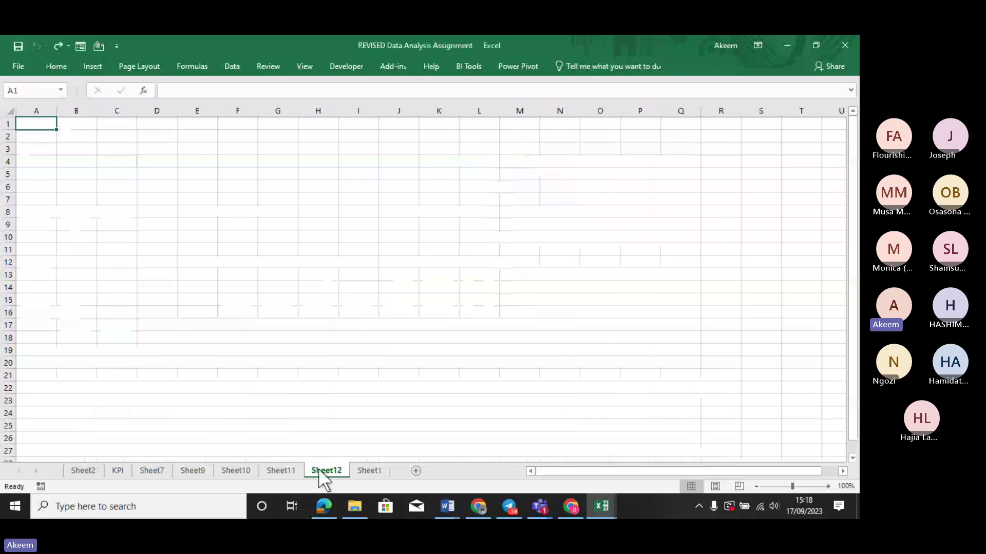
{"action": "right_click", "coordinate": [322, 470]}
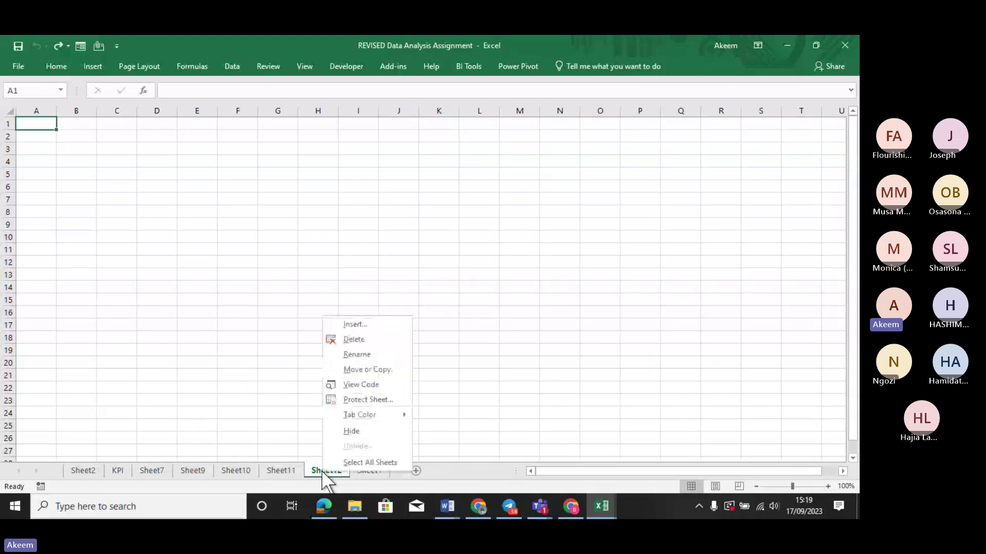
{"action": "left_click", "coordinate": [361, 341]}
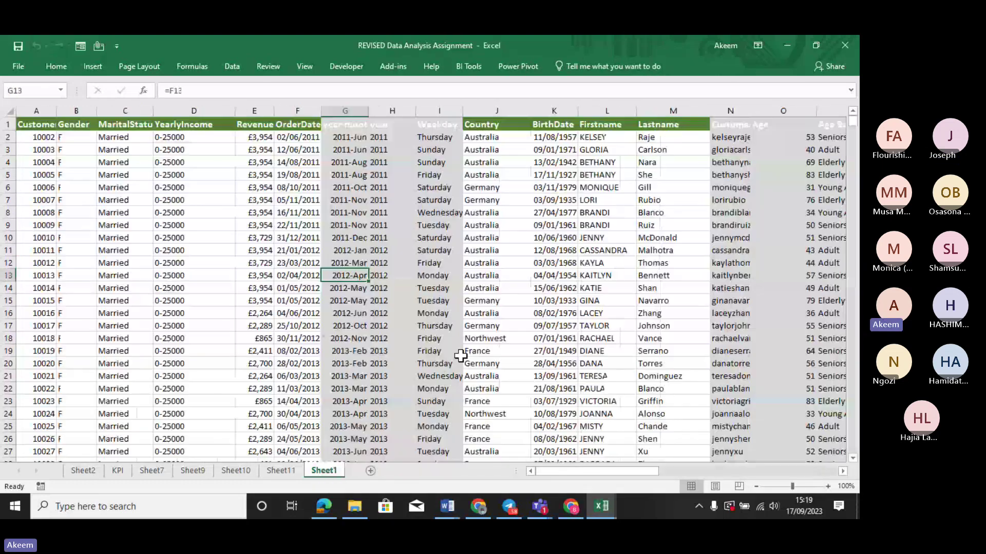
Insert a blank PivotChart on a new worksheet, based on the Sheet1 data range A1:Q17423.
{"action": "left_click", "coordinate": [439, 302]}
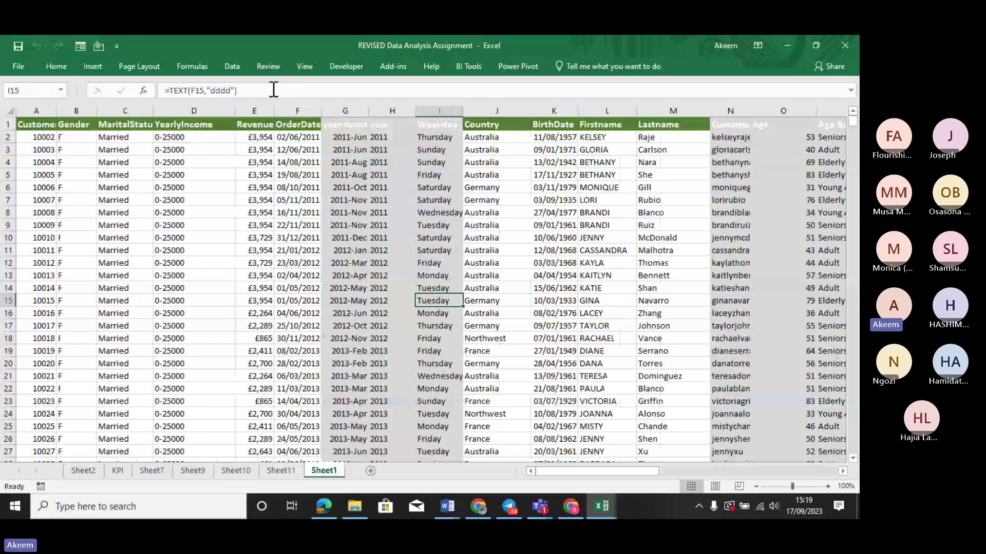
{"action": "left_click", "coordinate": [94, 66]}
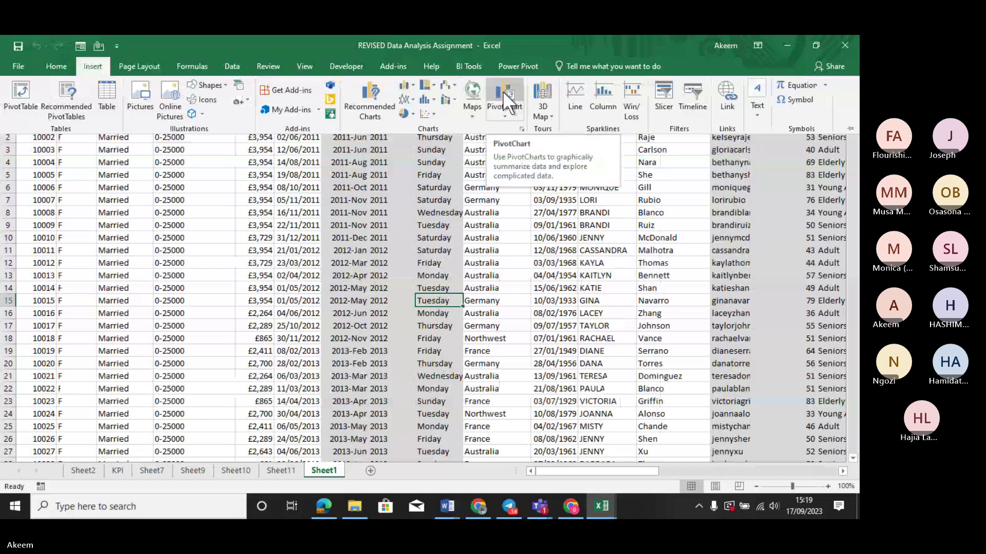
{"action": "left_click", "coordinate": [503, 91]}
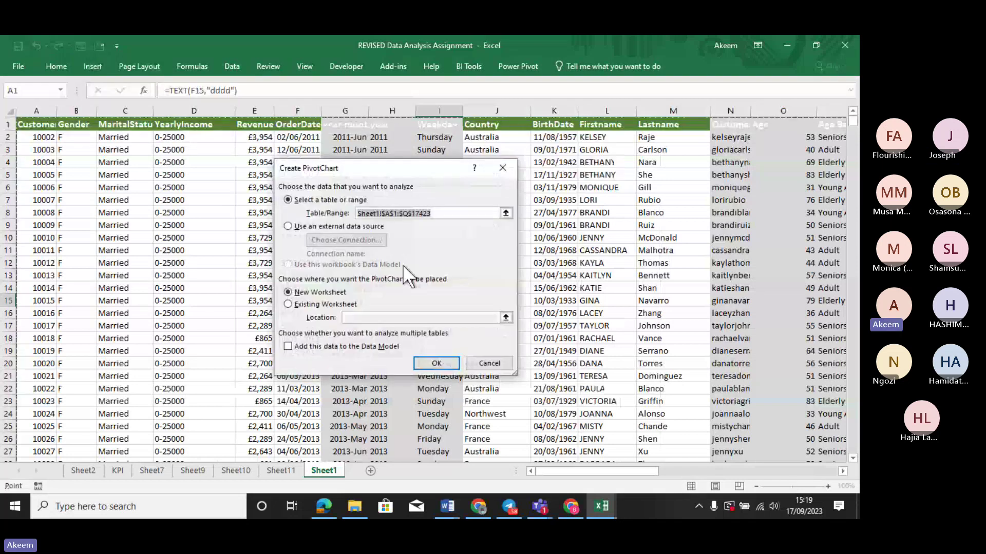
{"action": "left_click", "coordinate": [437, 365]}
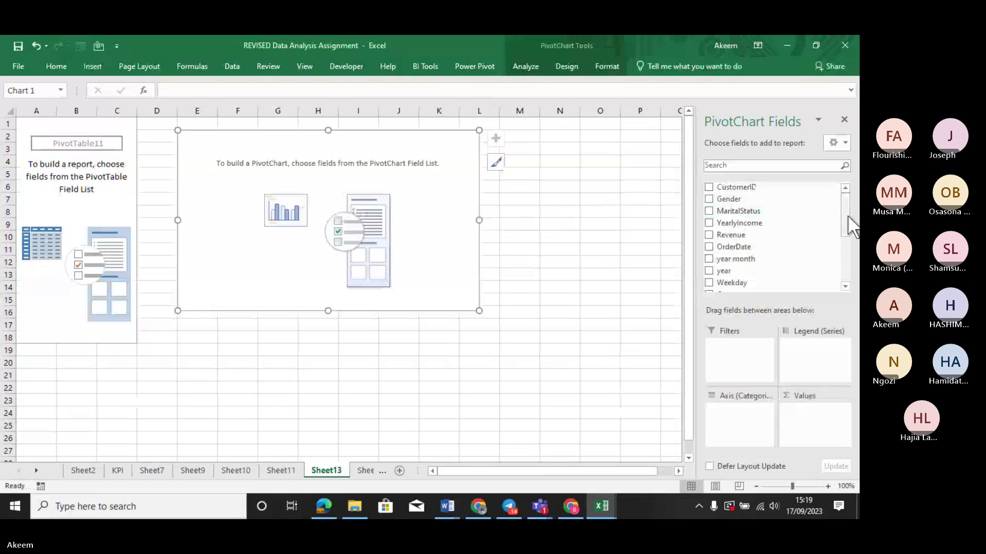
Chart the sum of Revenue with Country on the axis, and move the chart further away from its PivotTable.
{"action": "mouse_move", "coordinate": [848, 225]}
{"action": "left_mouse_down"}
{"action": "mouse_move", "coordinate": [850, 252]}
{"action": "mouse_move", "coordinate": [850, 226]}
{"action": "left_mouse_up"}
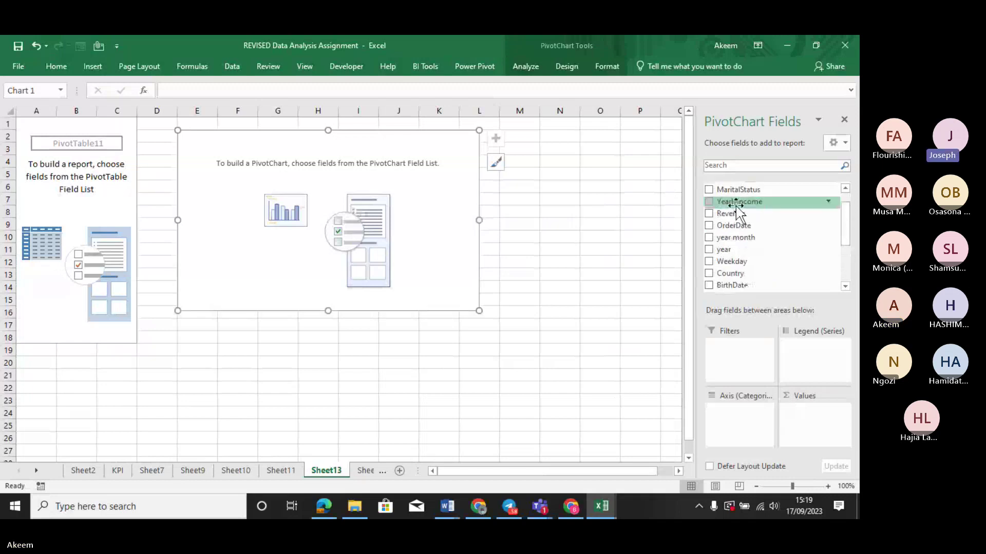
{"action": "left_click_drag", "start_coordinate": [731, 213], "coordinate": [820, 420]}
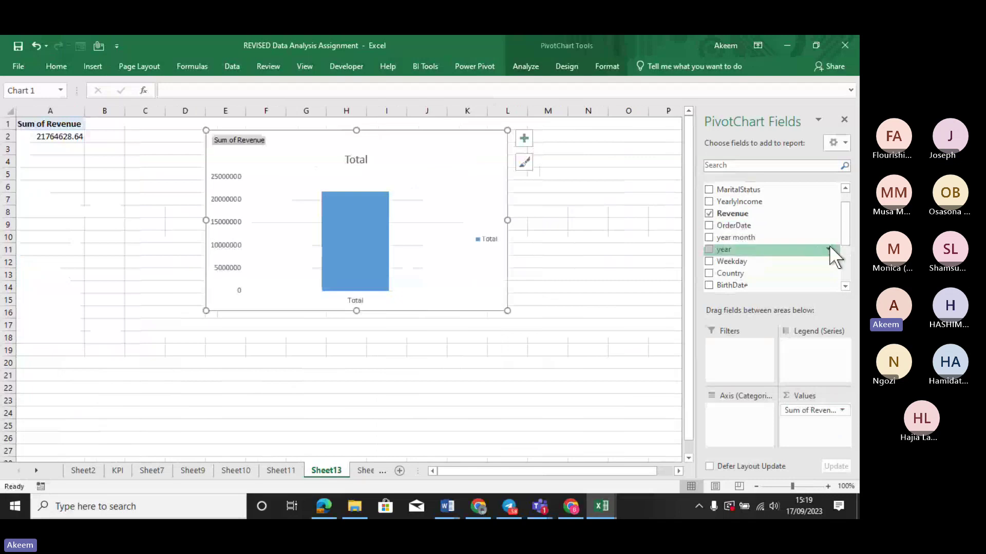
{"action": "left_click_drag", "start_coordinate": [741, 277], "coordinate": [739, 433]}
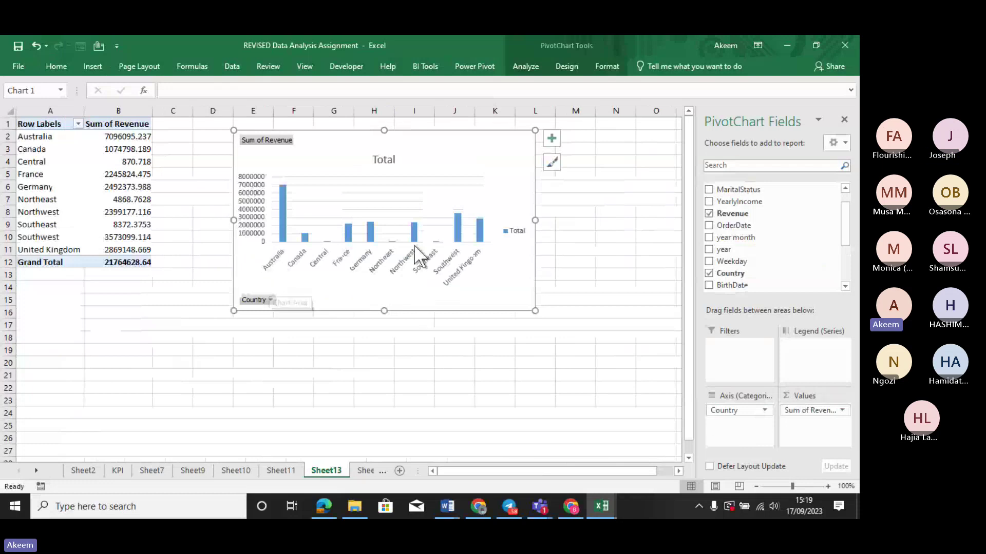
{"action": "left_click_drag", "start_coordinate": [445, 145], "coordinate": [497, 160]}
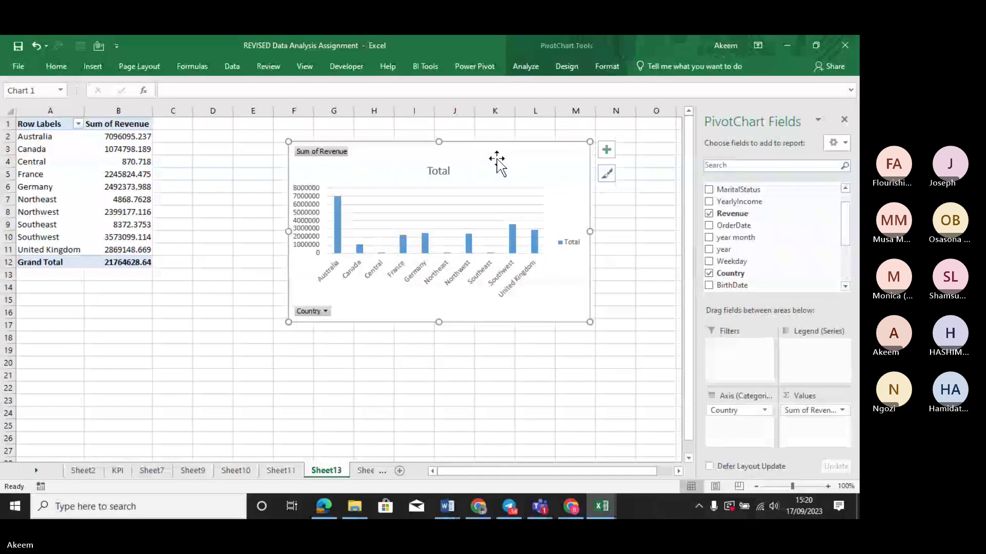
Format the country PivotTable's Sum of Revenue values as Number with 2 decimal places and a thousands separator.
{"action": "left_click", "coordinate": [126, 138]}
{"action": "right_click", "coordinate": [125, 137]}
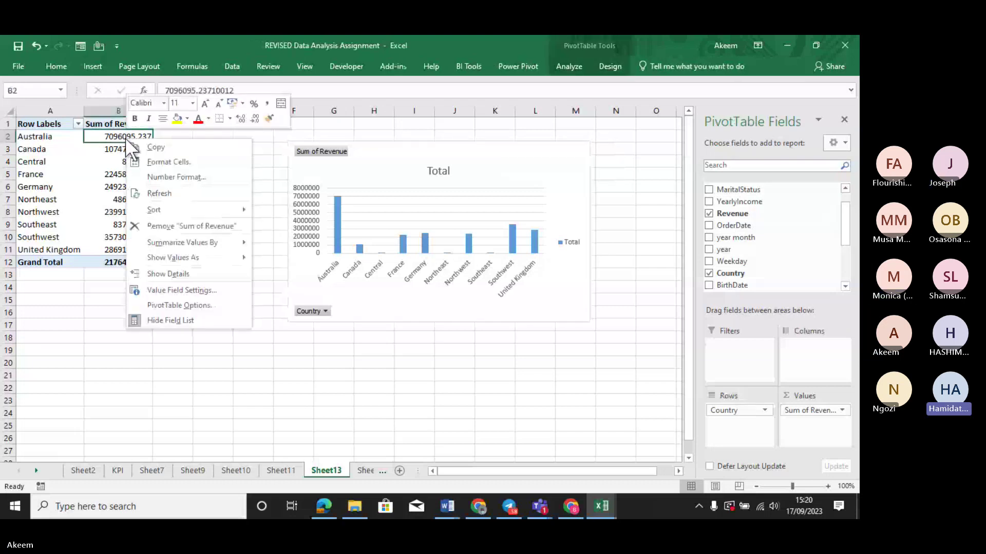
{"action": "left_click", "coordinate": [170, 177]}
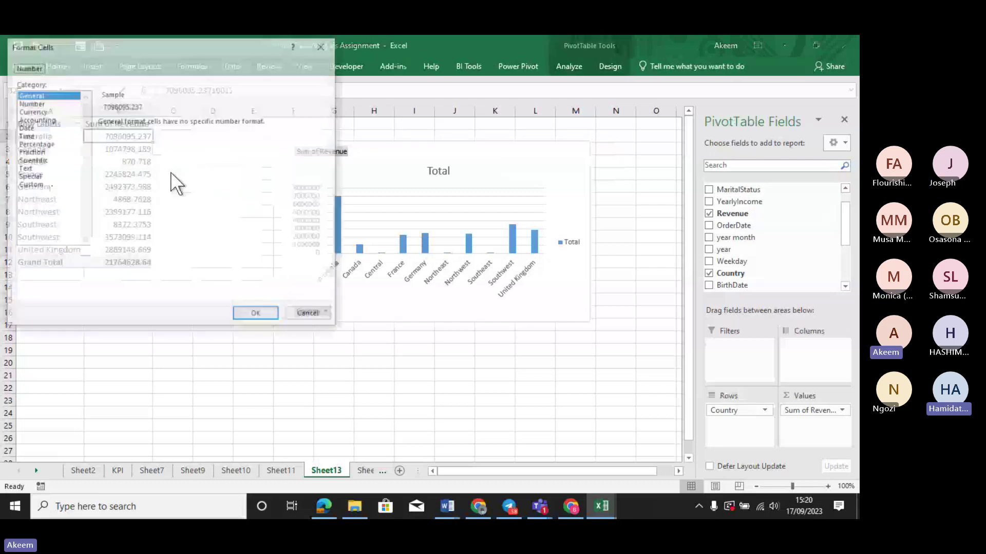
{"action": "left_click", "coordinate": [31, 103]}
{"action": "left_click", "coordinate": [113, 139]}
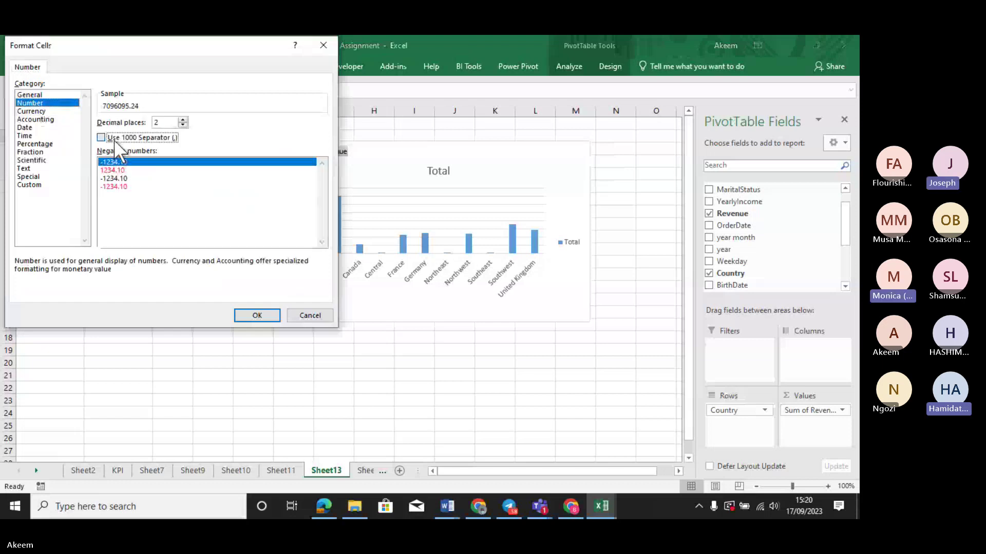
{"action": "left_click", "coordinate": [246, 314]}
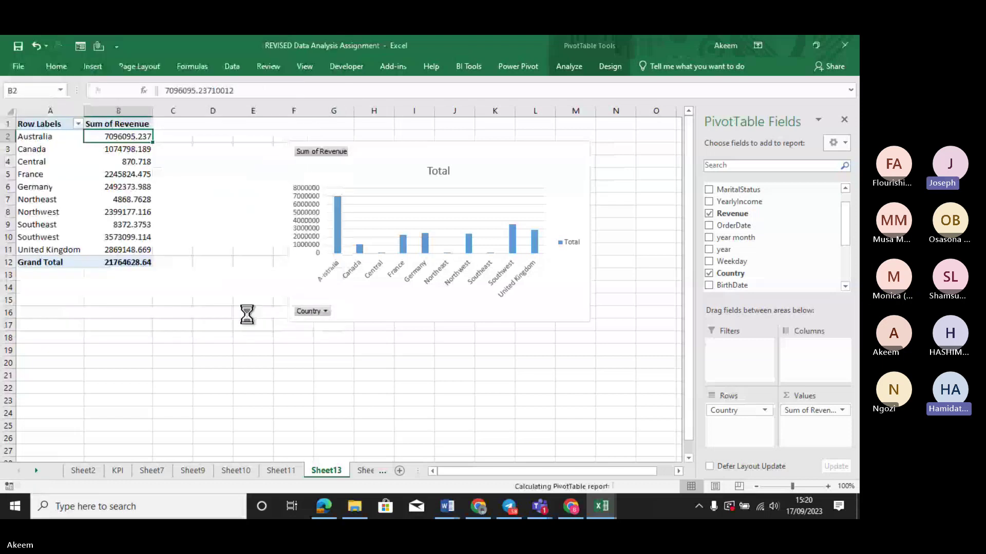
{"action": "left_click", "coordinate": [378, 307]}
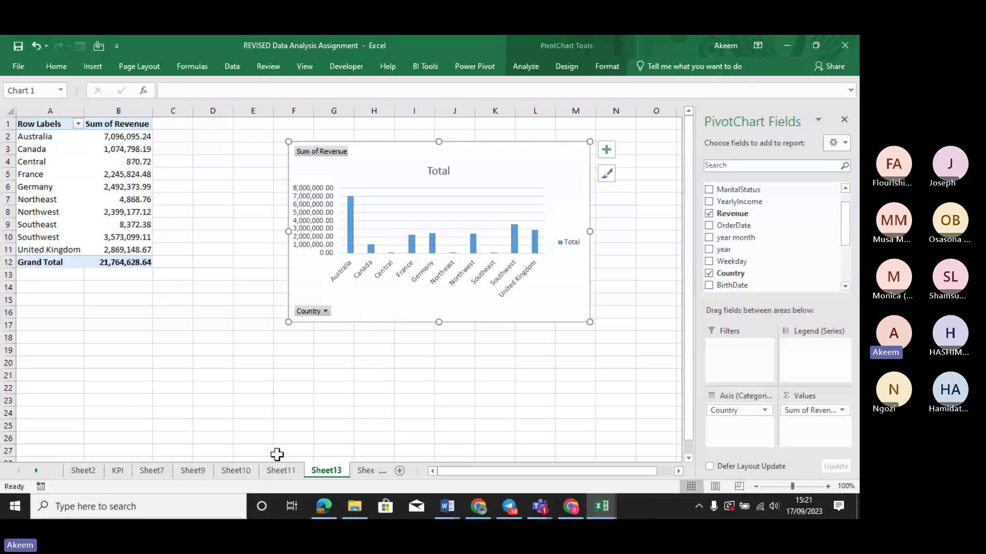
Format the marital-status PivotTable's Sum of Revenue values on Sheet2 as Number with 2 decimal places and a thousands separator.
{"action": "left_click", "coordinate": [85, 471]}
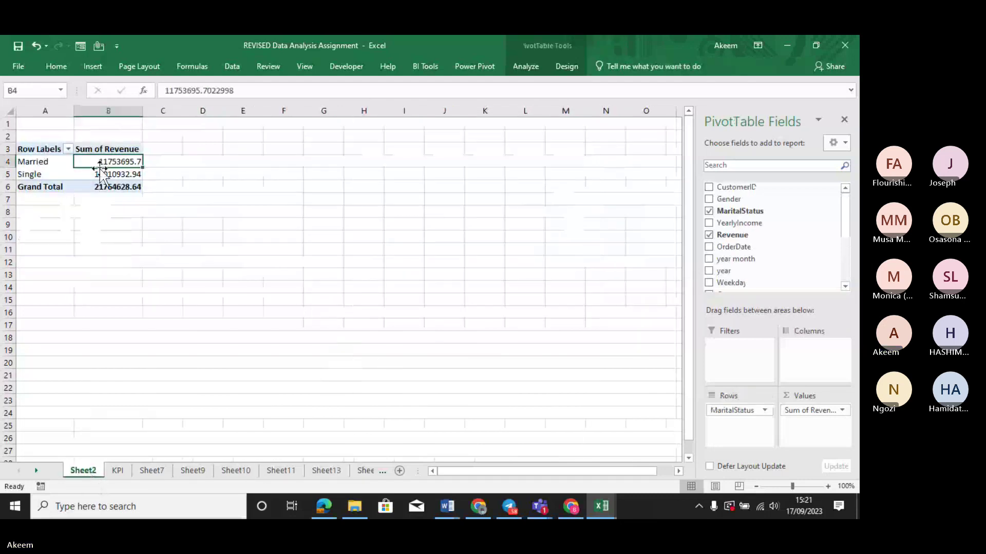
{"action": "mouse_move", "coordinate": [104, 163]}
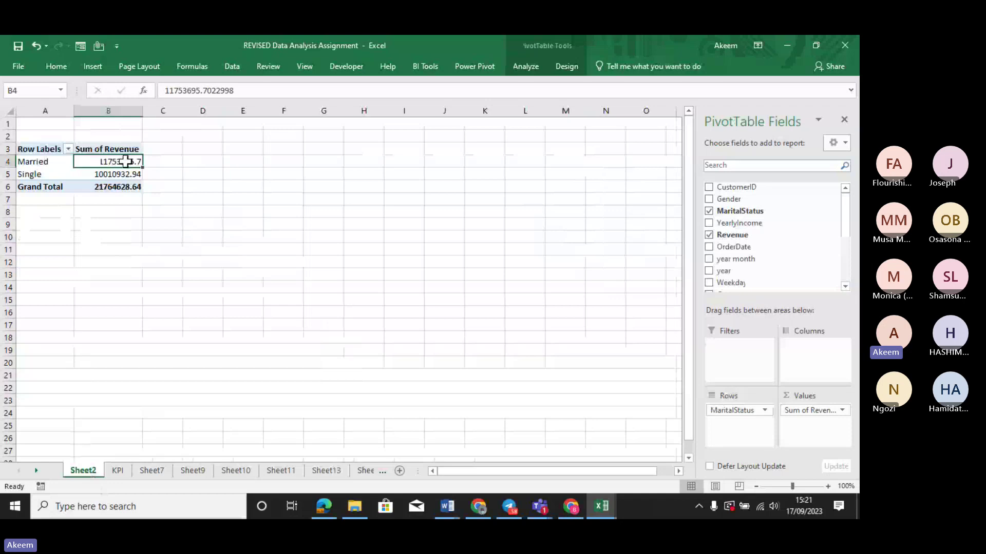
{"action": "right_click", "coordinate": [125, 162]}
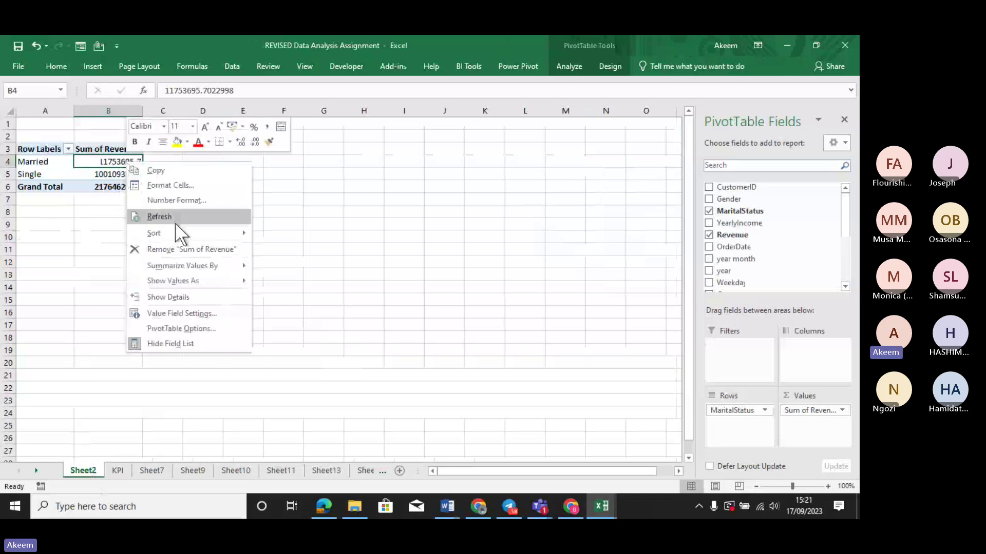
{"action": "left_click", "coordinate": [182, 197]}
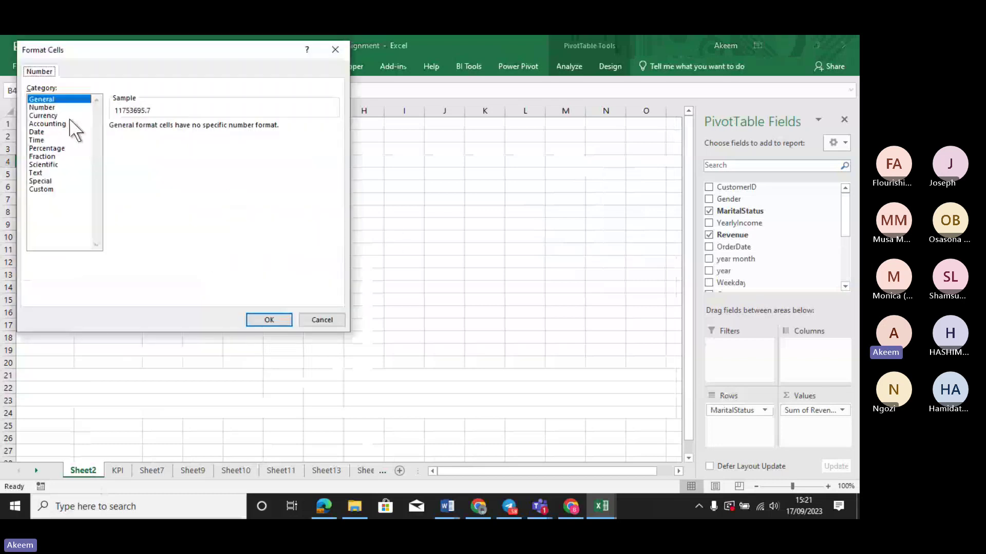
{"action": "left_click", "coordinate": [48, 106]}
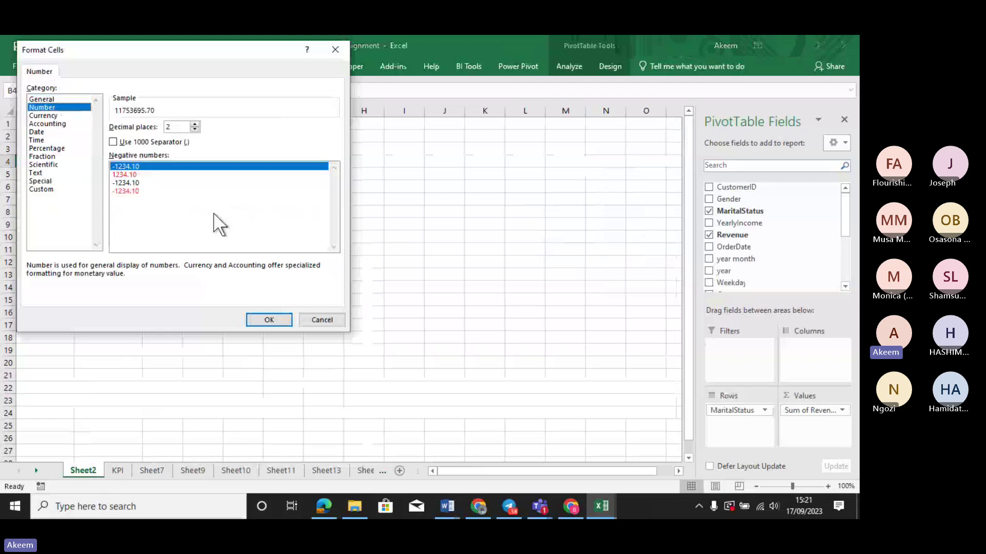
{"action": "left_click", "coordinate": [147, 141]}
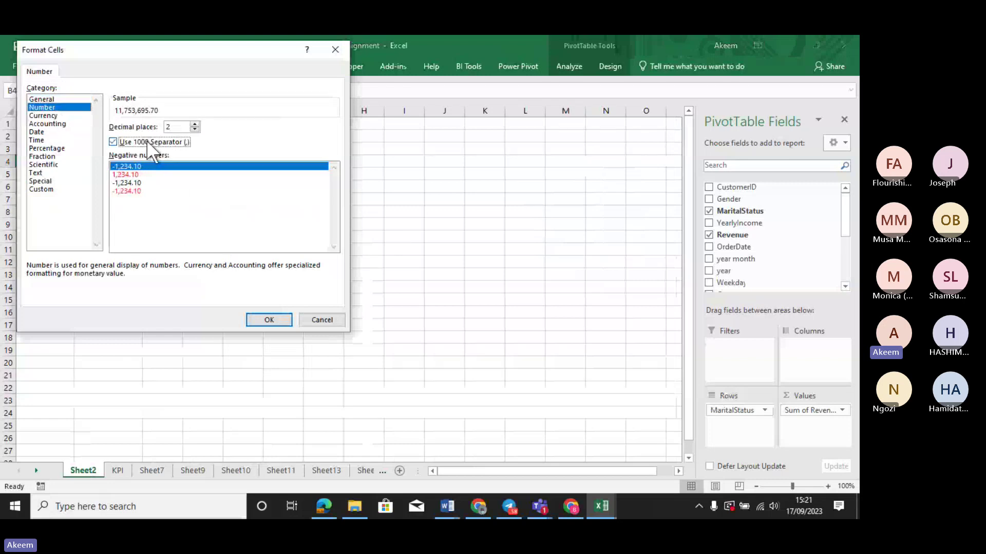
{"action": "left_click", "coordinate": [269, 320]}
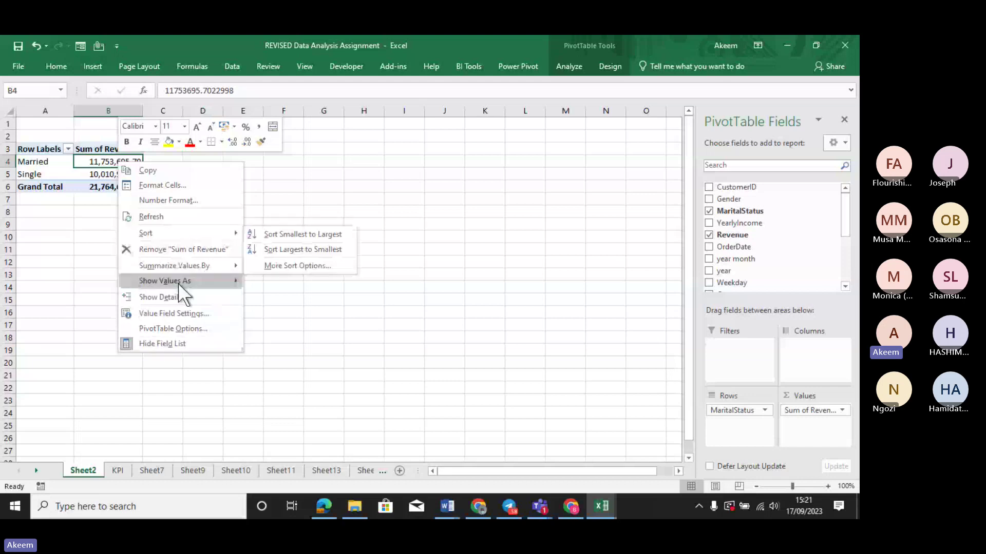
{"action": "left_click", "coordinate": [100, 162]}
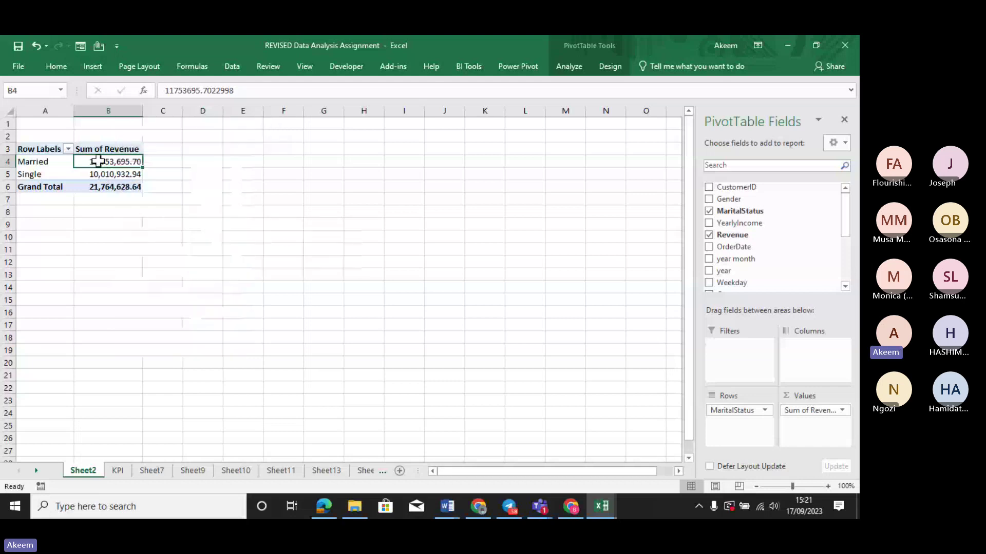
Switch to the Microsoft Teams meeting, admit the guest waiting in the lobby, and return to the REVISED Data Analysis Assignment workbook in Excel.
{"action": "left_click", "coordinate": [570, 64]}
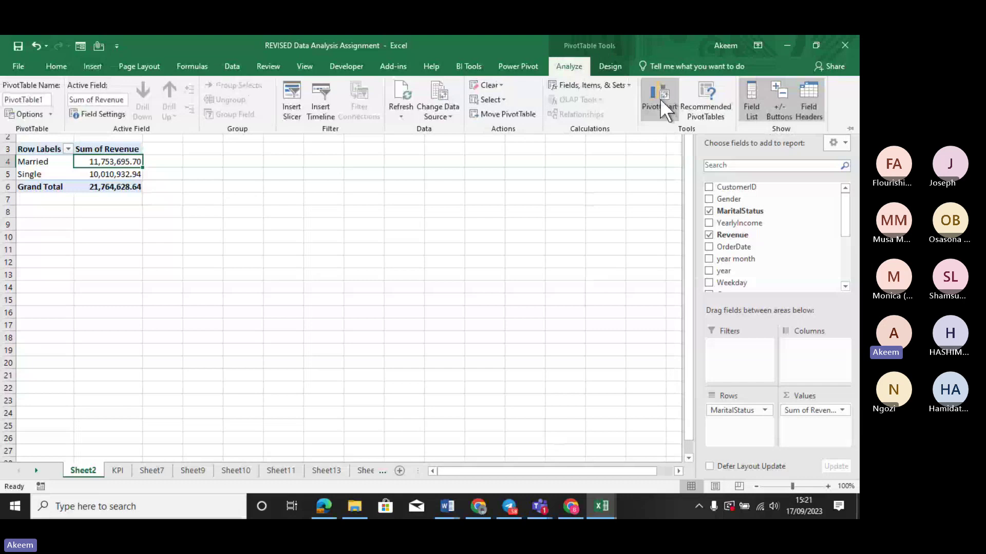
{"action": "left_click", "coordinate": [539, 507]}
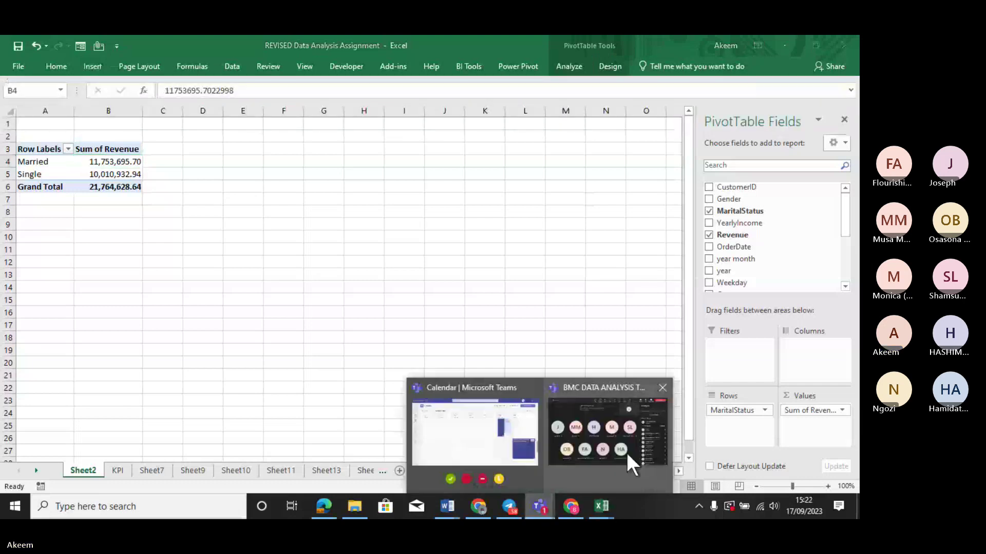
{"action": "left_click", "coordinate": [626, 452]}
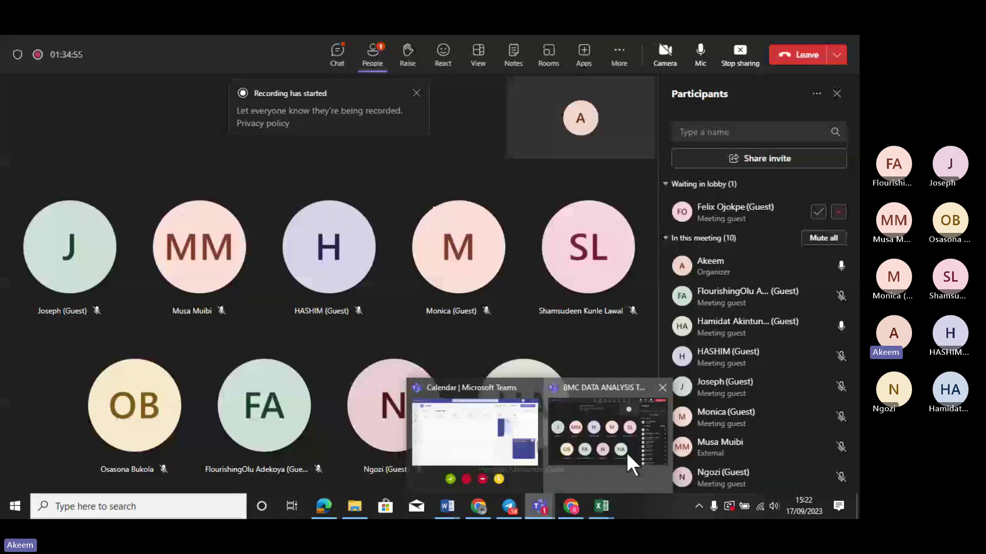
{"action": "left_click", "coordinate": [820, 213]}
{"action": "mouse_move", "coordinate": [600, 499]}
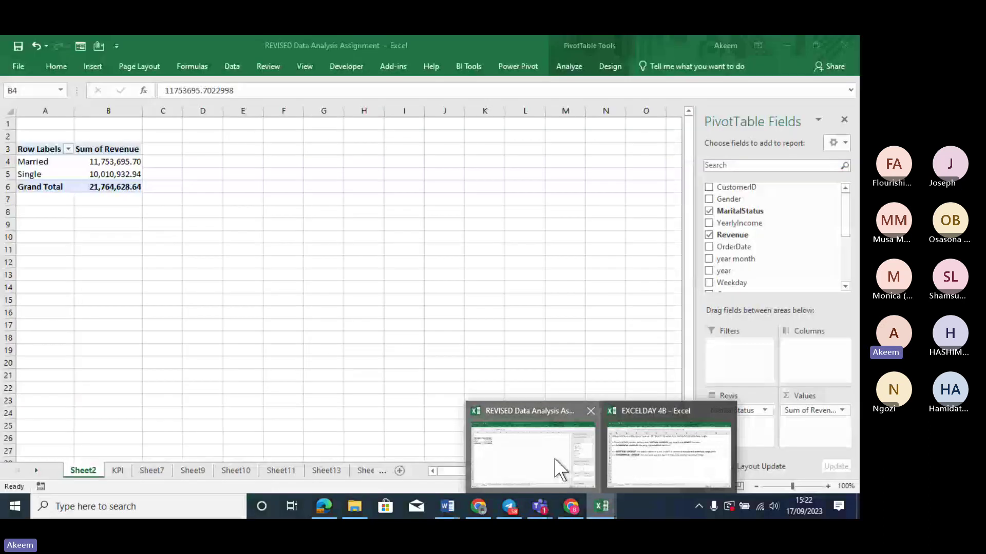
{"action": "left_click", "coordinate": [554, 459]}
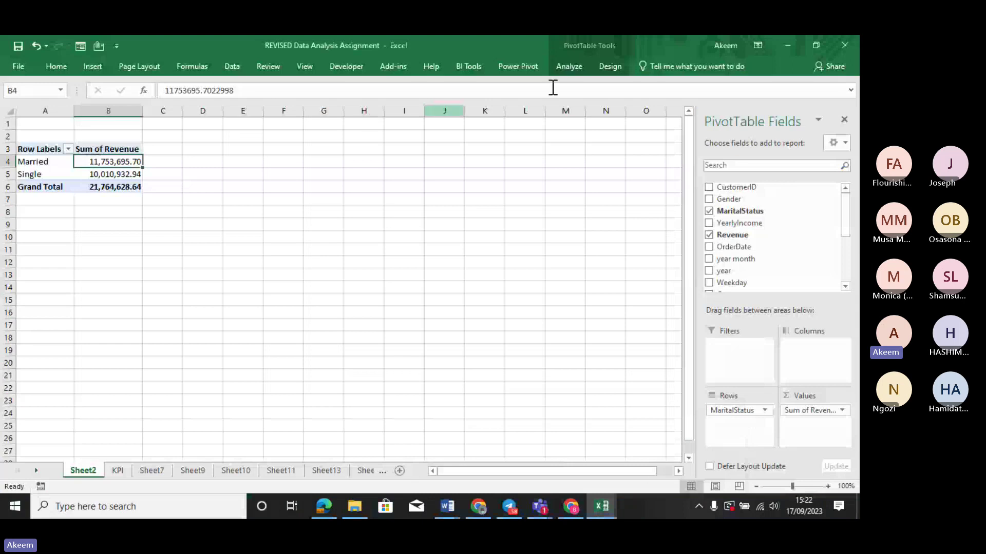
Insert a Doughnut PivotChart from the marital-status PivotTable and move it closer to the table.
{"action": "left_click", "coordinate": [570, 64]}
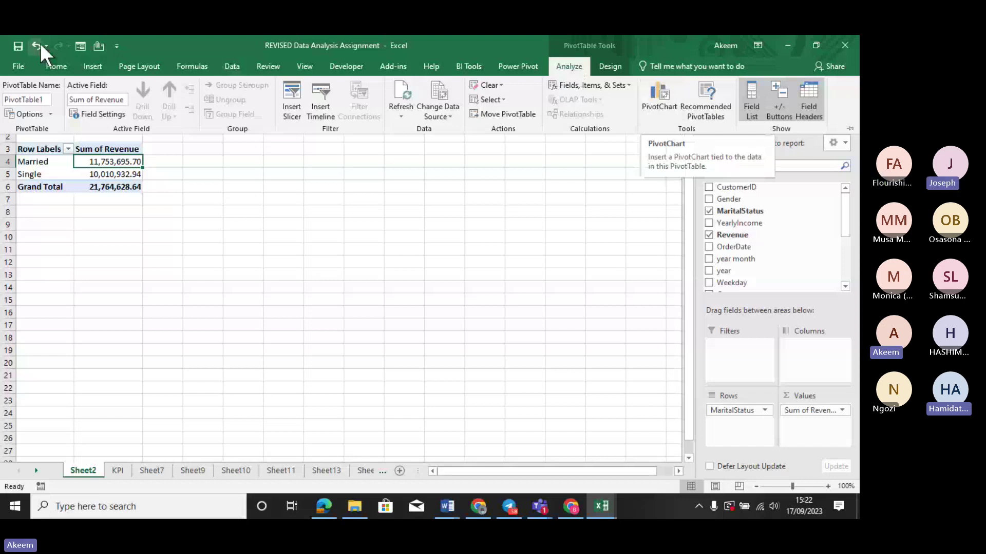
{"action": "left_click", "coordinate": [91, 67]}
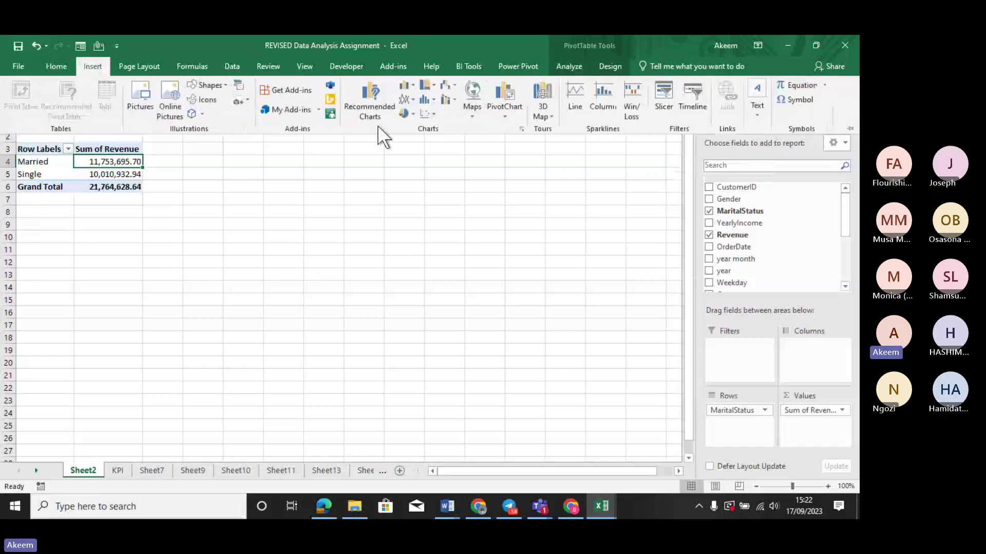
{"action": "left_click", "coordinate": [508, 97]}
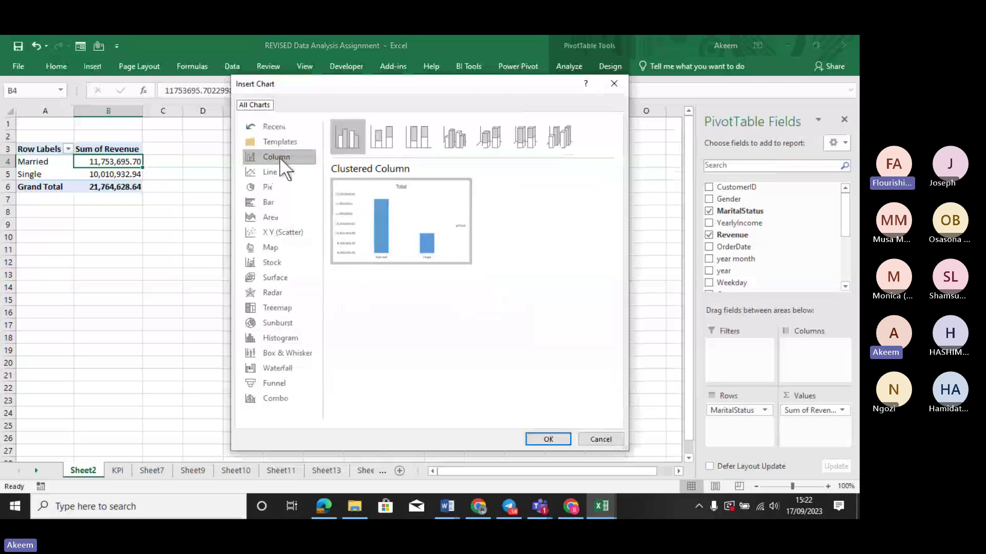
{"action": "left_click", "coordinate": [276, 171]}
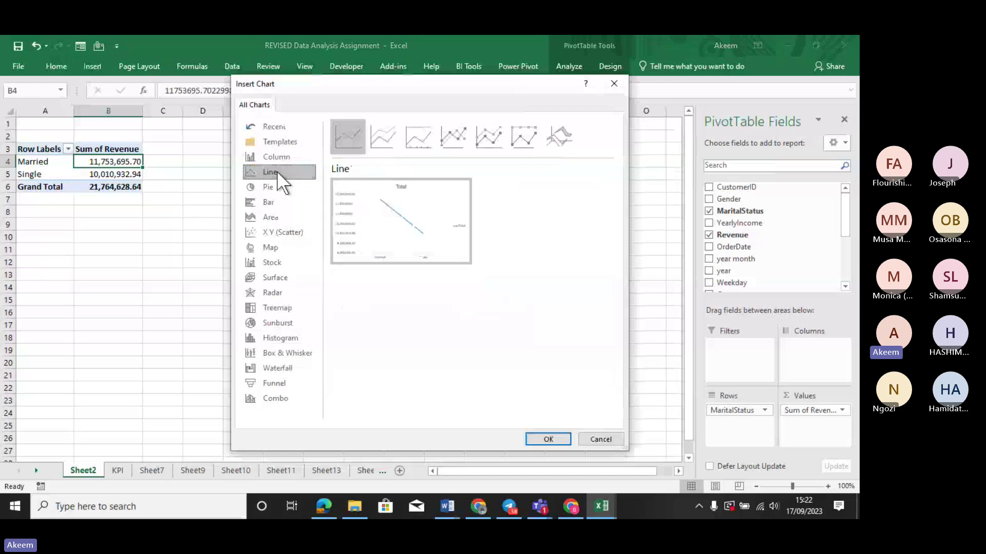
{"action": "left_click", "coordinate": [274, 185]}
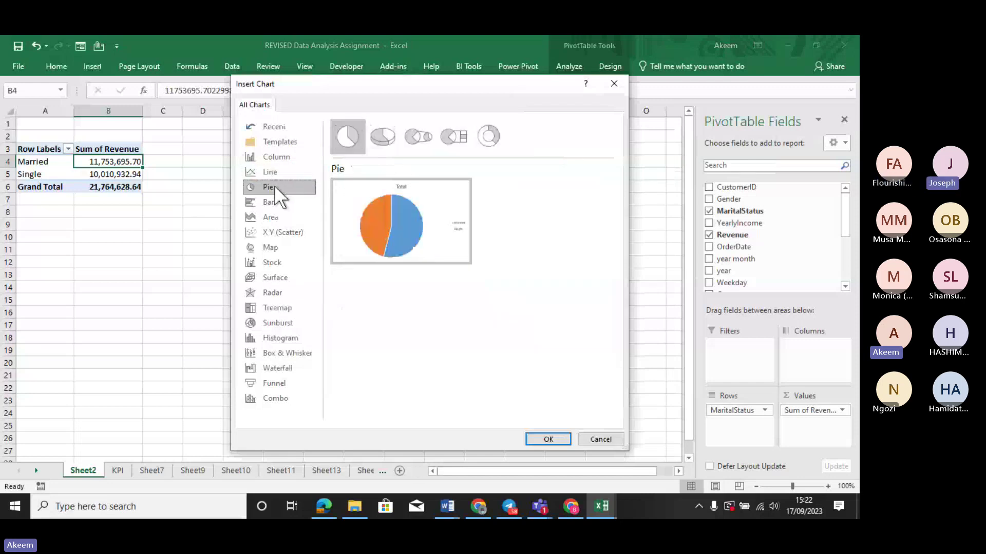
{"action": "left_click", "coordinate": [276, 201]}
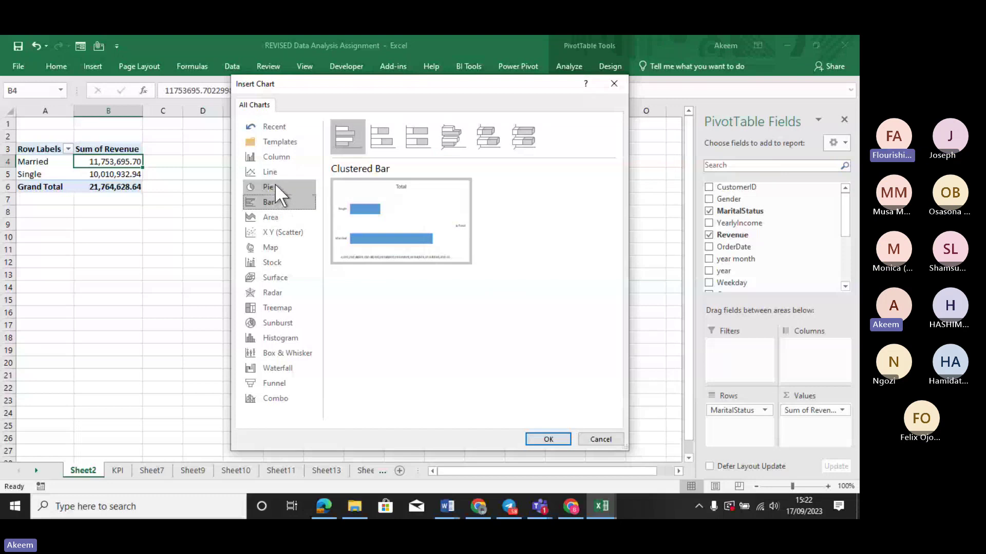
{"action": "left_click", "coordinate": [275, 185]}
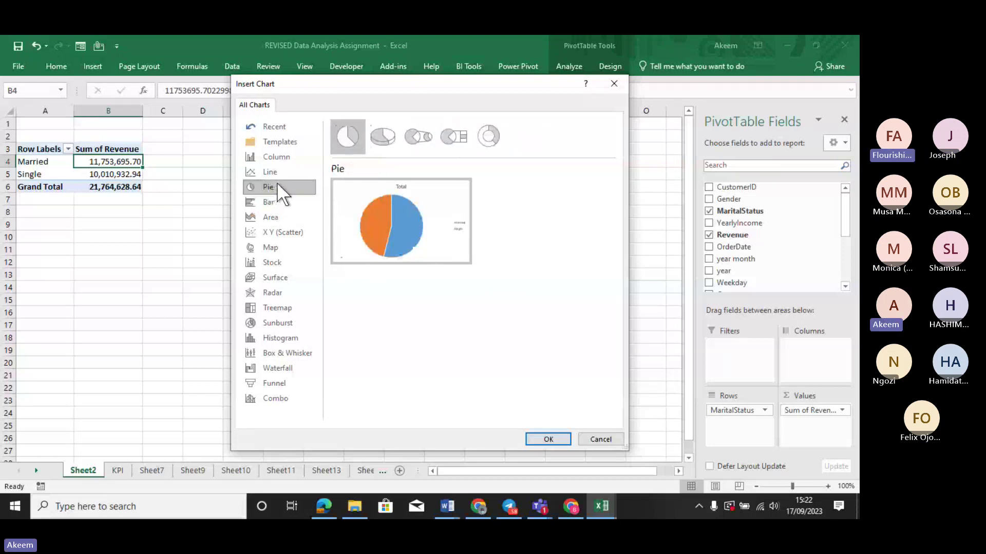
{"action": "left_click", "coordinate": [488, 135]}
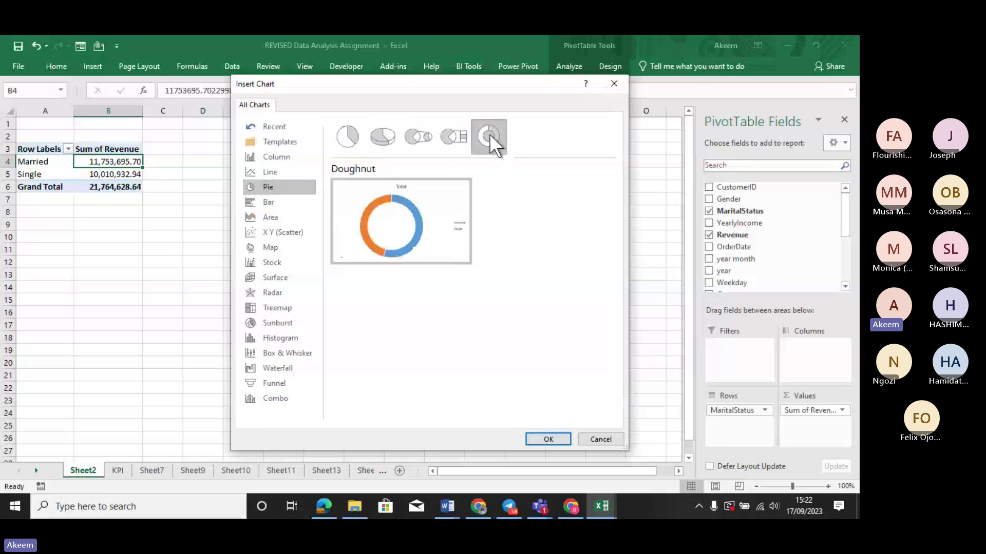
{"action": "left_click", "coordinate": [547, 439]}
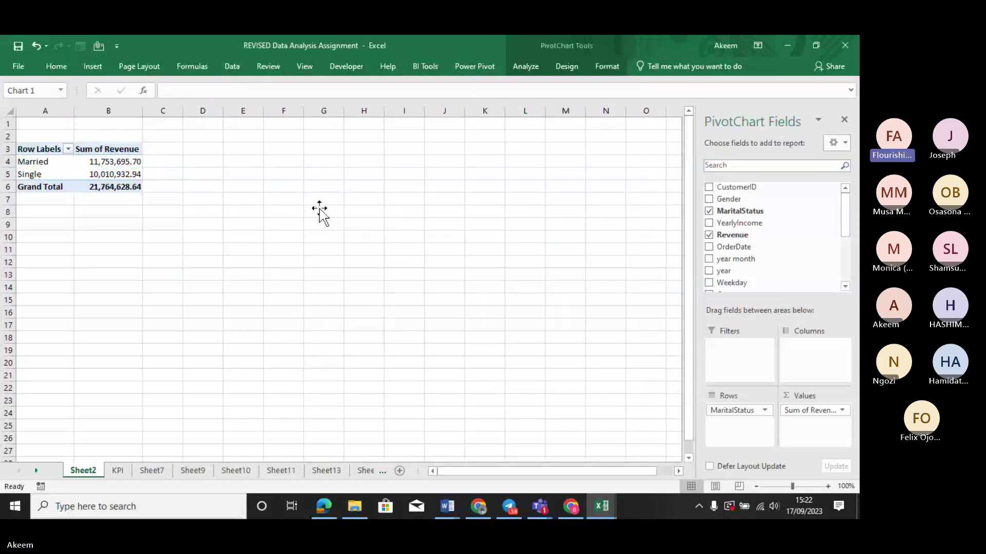
{"action": "left_click_drag", "start_coordinate": [316, 211], "coordinate": [316, 163]}
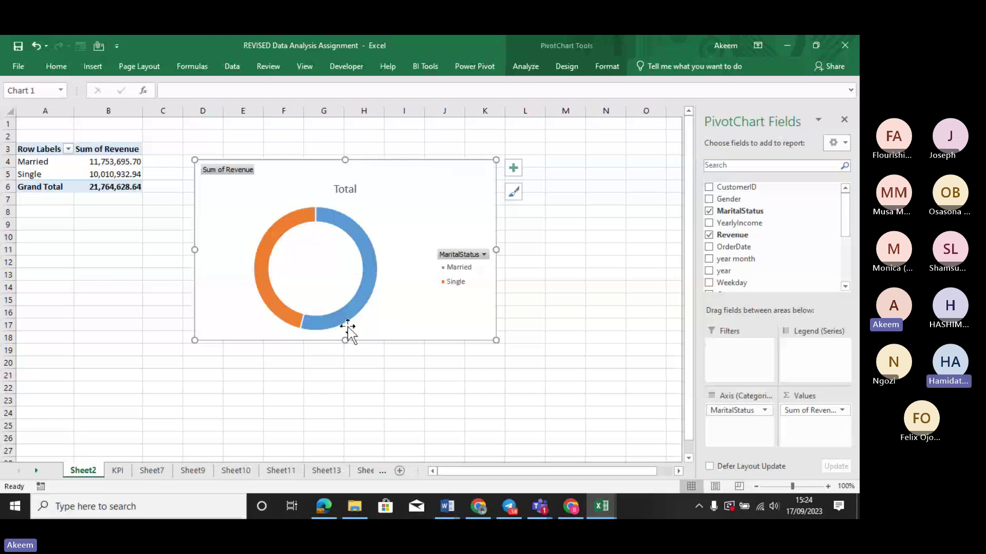
Examine the source data columns on Sheet1, from the customer ID through the age band and customer name columns.
{"action": "left_click", "coordinate": [371, 467]}
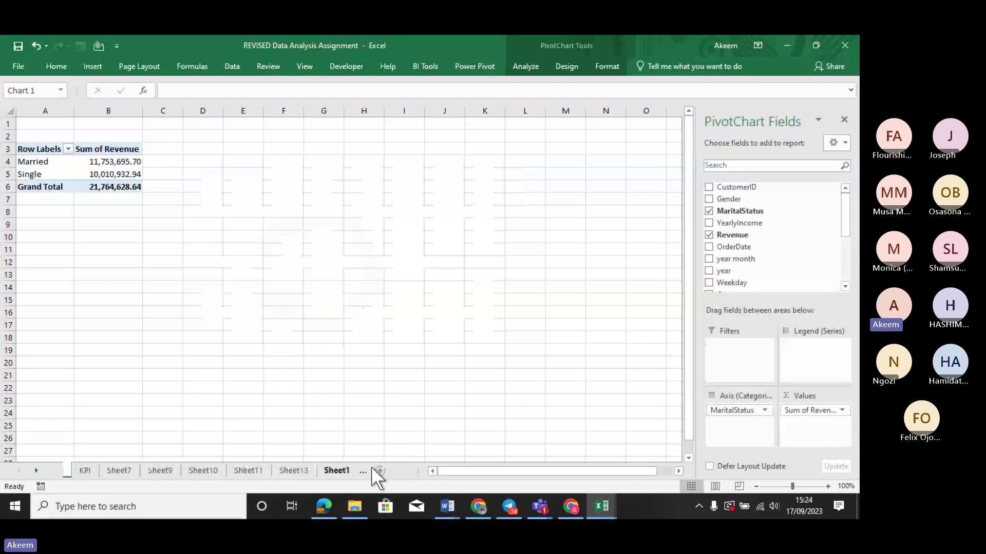
{"action": "left_click", "coordinate": [378, 302]}
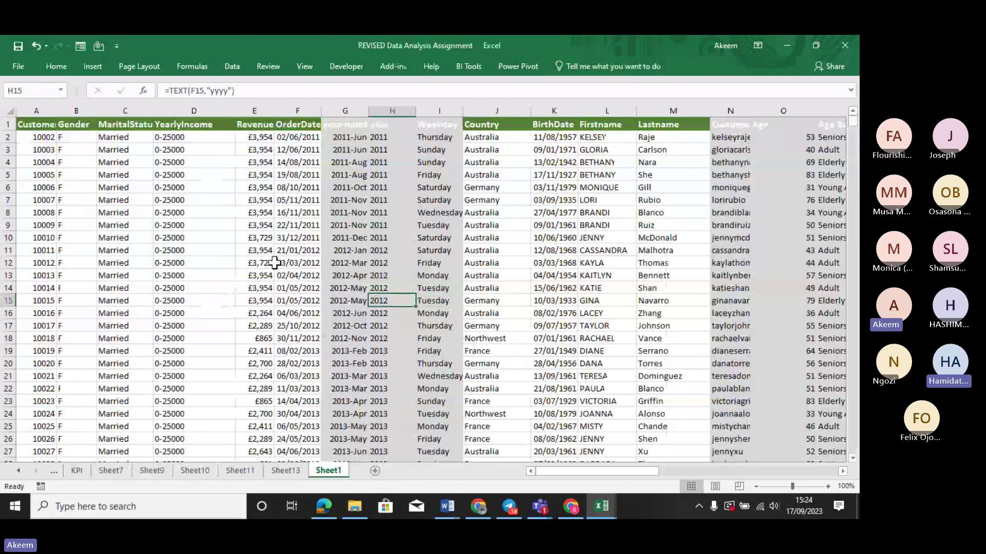
{"action": "left_click", "coordinate": [200, 238]}
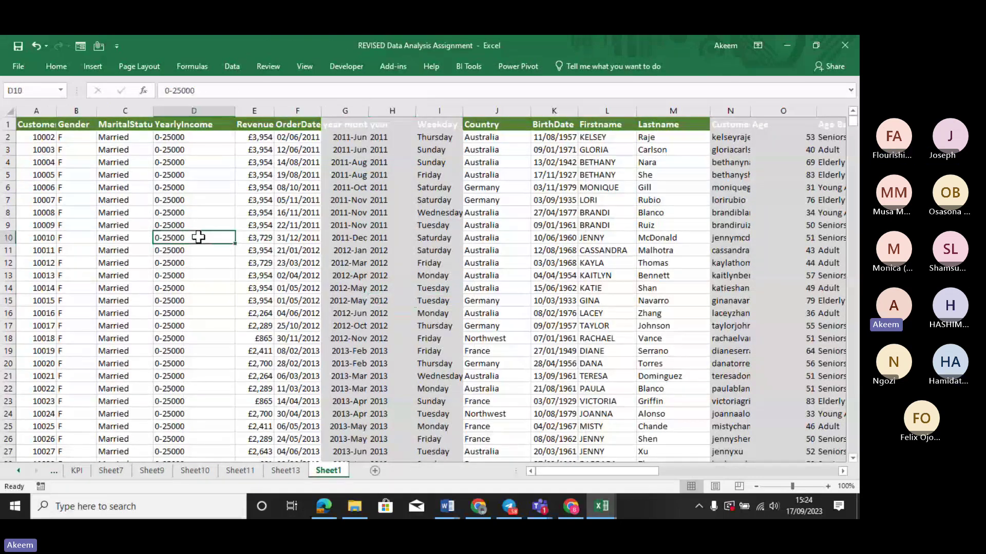
{"action": "key", "text": "Right"}
{"action": "key", "text": "Right"}
{"action": "key", "text": "Right"}
{"action": "key", "text": "Right"}
{"action": "key", "text": "Right"}
{"action": "key", "text": "Right"}
{"action": "key", "text": "Right"}
{"action": "key", "text": "Right"}
{"action": "key", "text": "Right"}
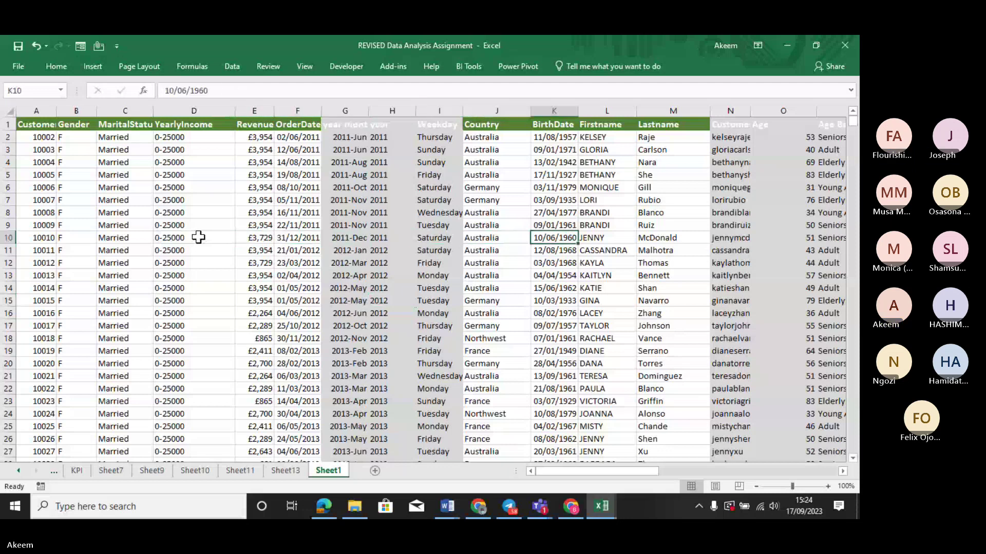
{"action": "key", "text": "Right"}
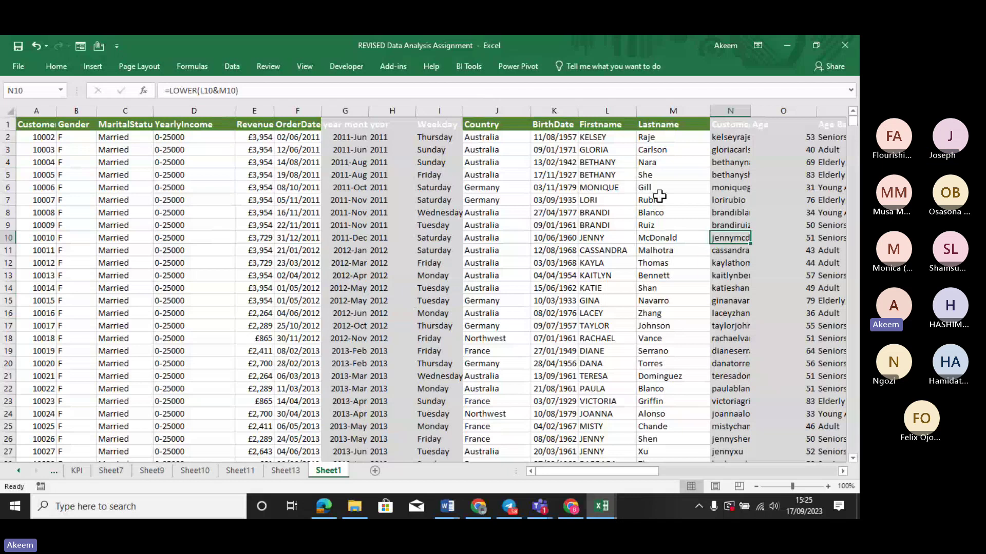
{"action": "key", "text": "Right"}
{"action": "key", "text": "Right"}
{"action": "key", "text": "Right"}
{"action": "key", "text": "Right"}
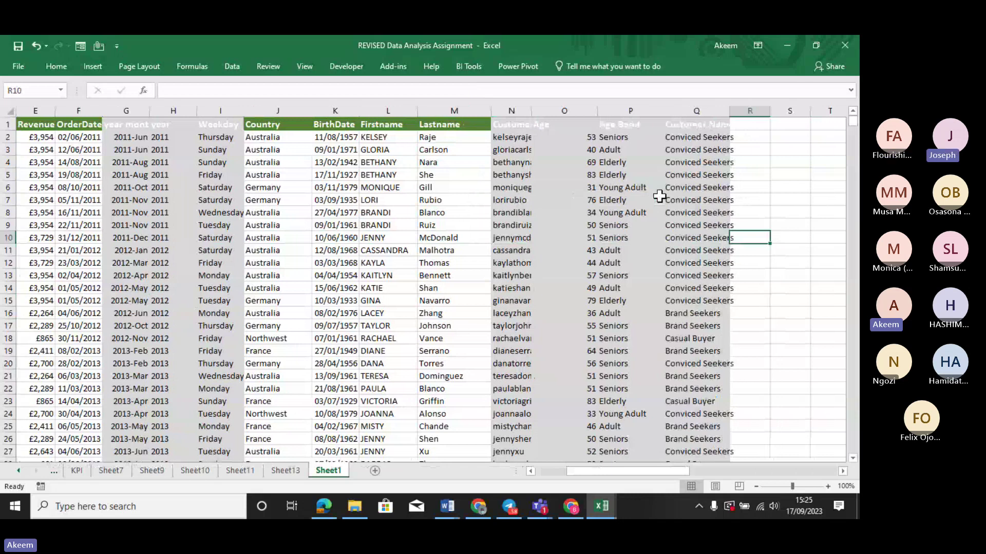
{"action": "key", "text": "Left"}
{"action": "key", "text": "Left"}
{"action": "key", "text": "Left"}
{"action": "key", "text": "Left"}
{"action": "key", "text": "Left"}
{"action": "key", "text": "Left"}
{"action": "key", "text": "Left"}
{"action": "key", "text": "Left"}
{"action": "key", "text": "Left"}
{"action": "key", "text": "Left"}
{"action": "key", "text": "Left"}
{"action": "key", "text": "Left"}
{"action": "key", "text": "Left"}
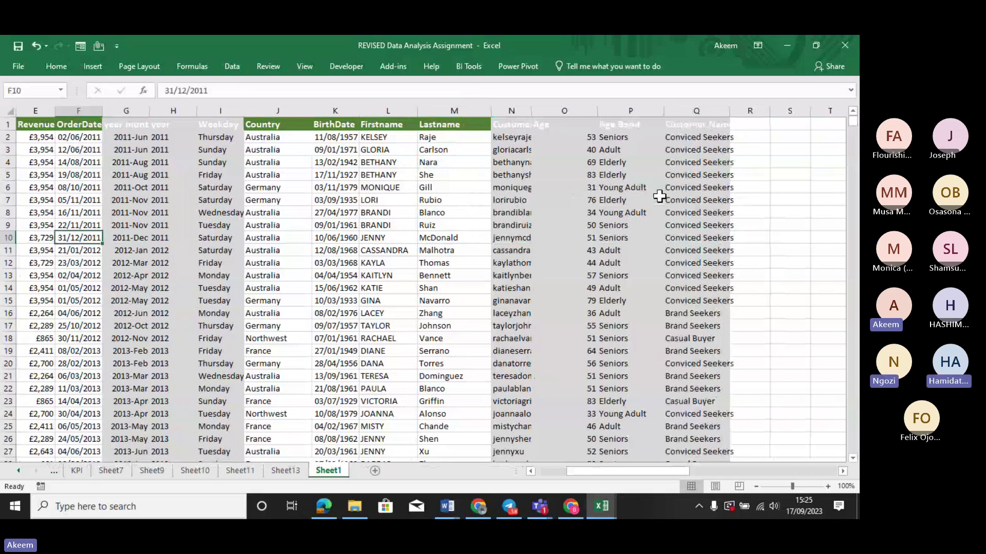
{"action": "key", "text": "Left"}
{"action": "key", "text": "Left"}
{"action": "key", "text": "Left"}
{"action": "key", "text": "Left"}
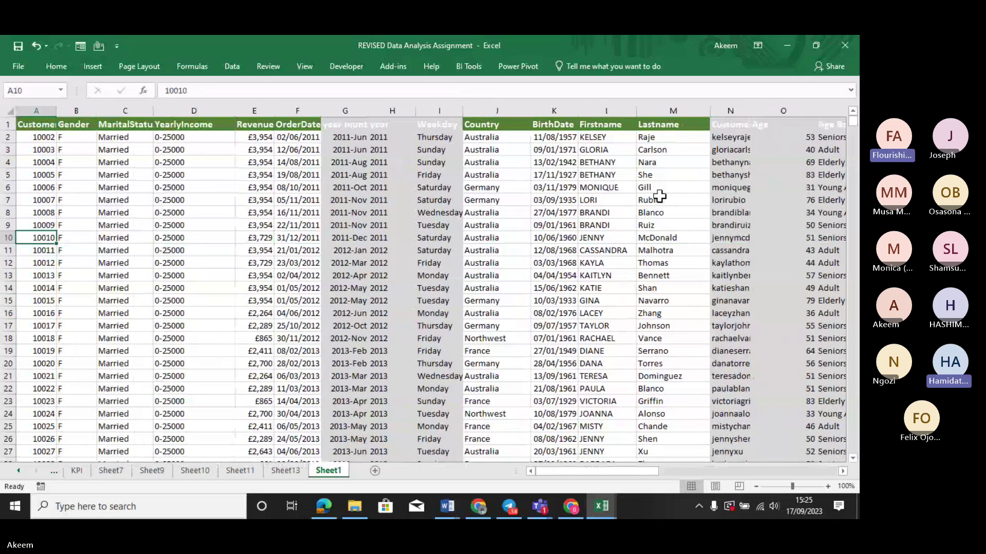
{"action": "left_click", "coordinate": [687, 272]}
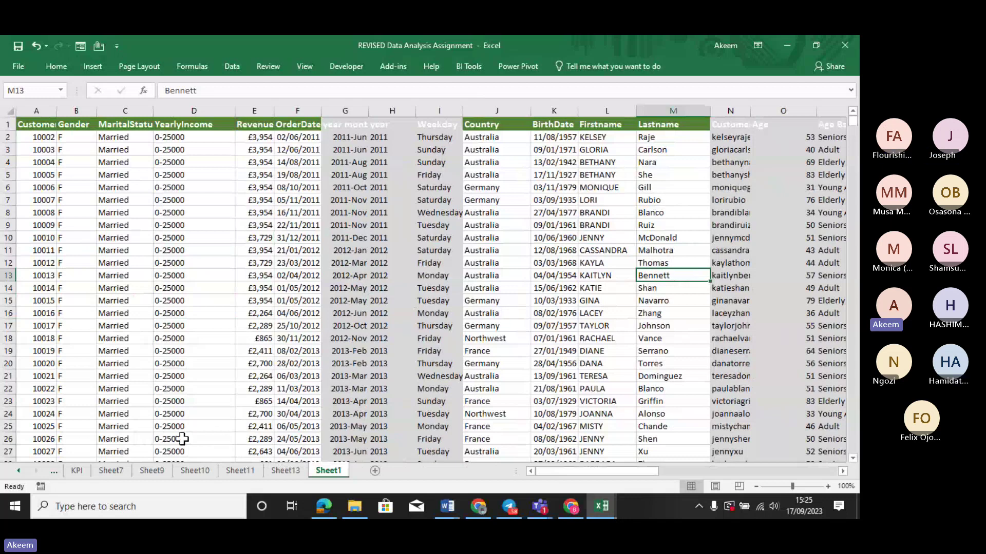
Revisit the marital-status doughnut chart on Sheet2 and the country column chart on Sheet13.
{"action": "left_click", "coordinate": [57, 473]}
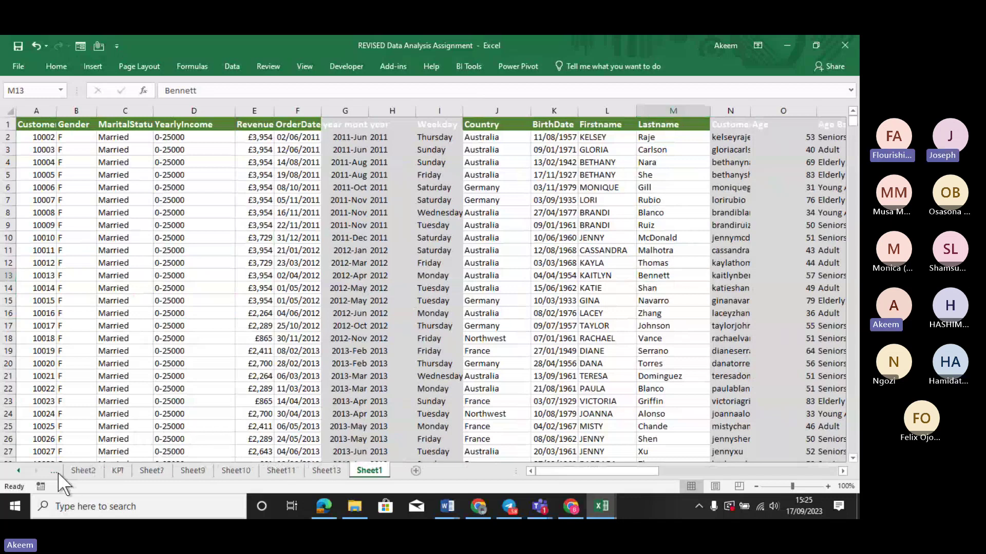
{"action": "left_click", "coordinate": [57, 473]}
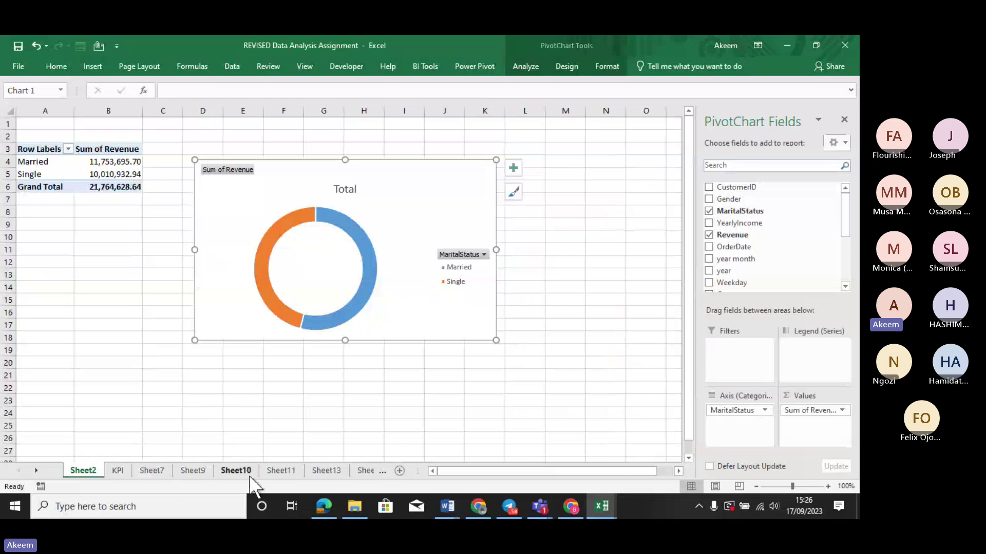
{"action": "left_click", "coordinate": [333, 470]}
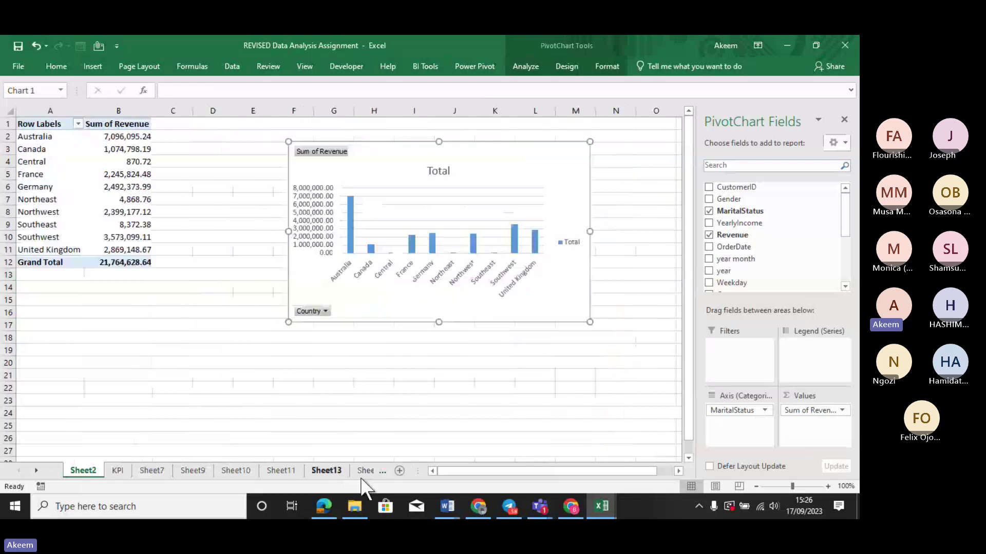
Rename Sheet10, which holds the revenue by order month PivotTable, as month.
{"action": "left_click", "coordinate": [282, 468]}
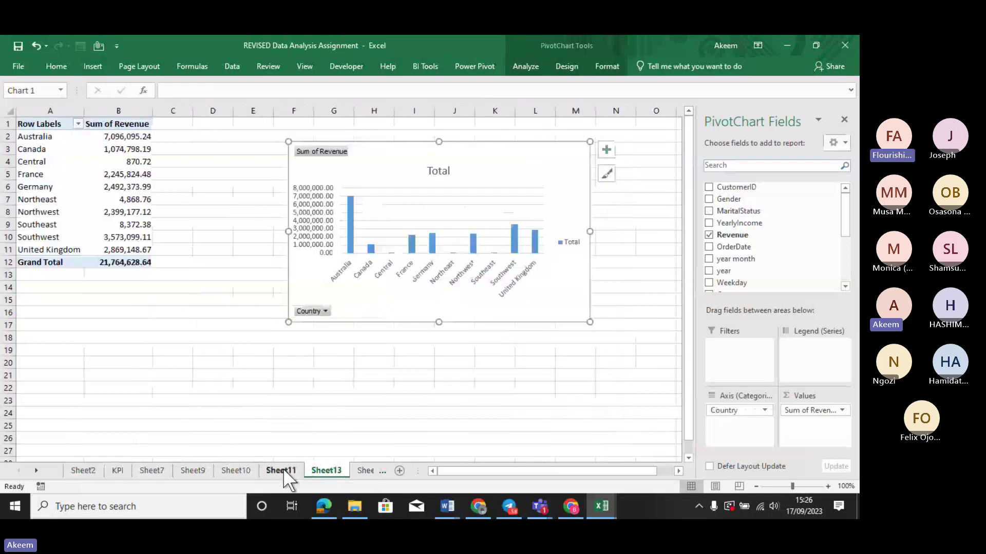
{"action": "left_click", "coordinate": [235, 467]}
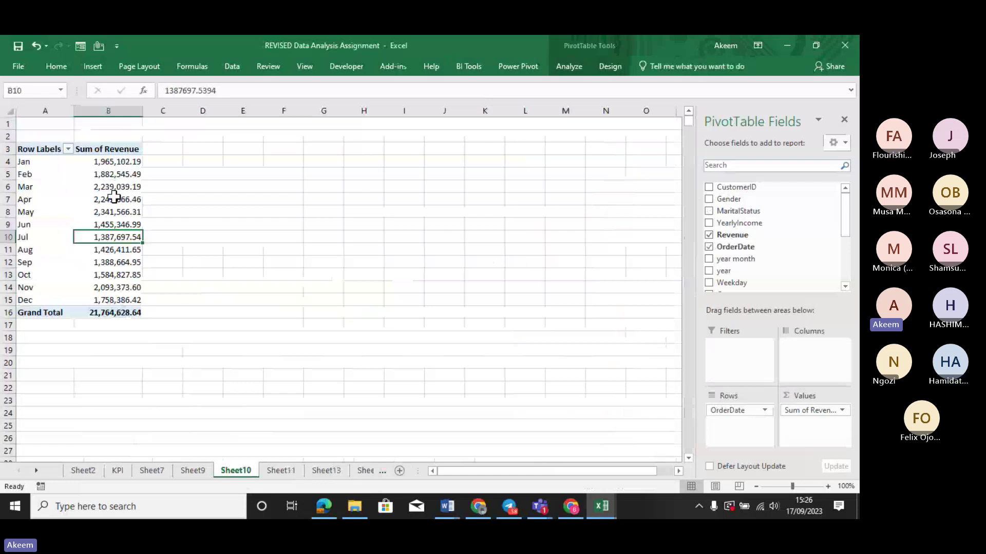
{"action": "left_click_drag", "start_coordinate": [114, 197], "coordinate": [116, 213]}
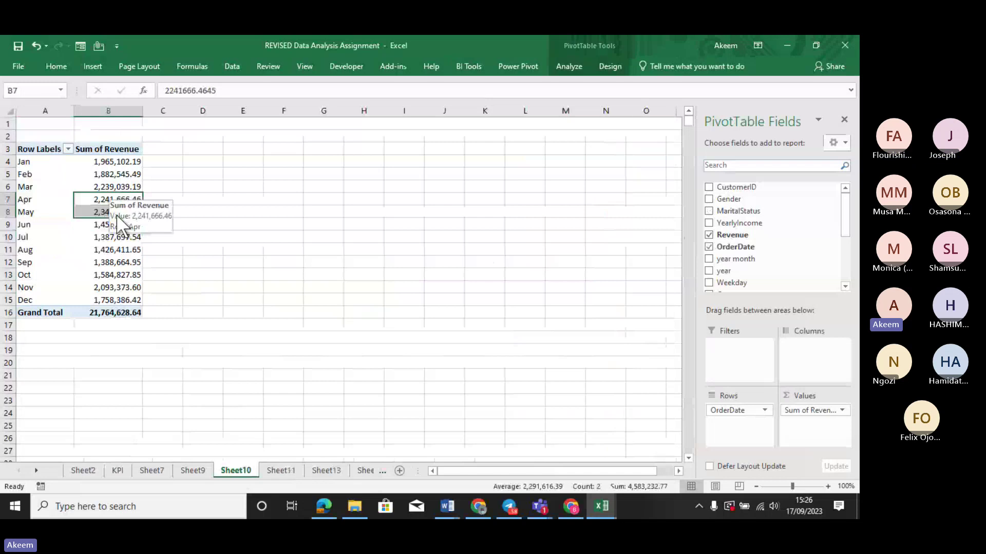
{"action": "left_click", "coordinate": [47, 216]}
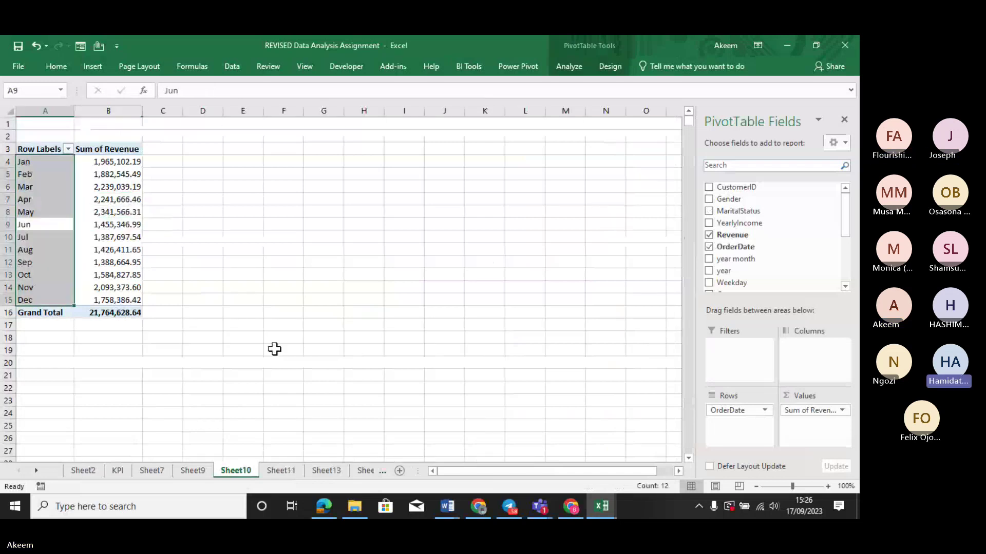
{"action": "right_click", "coordinate": [240, 471]}
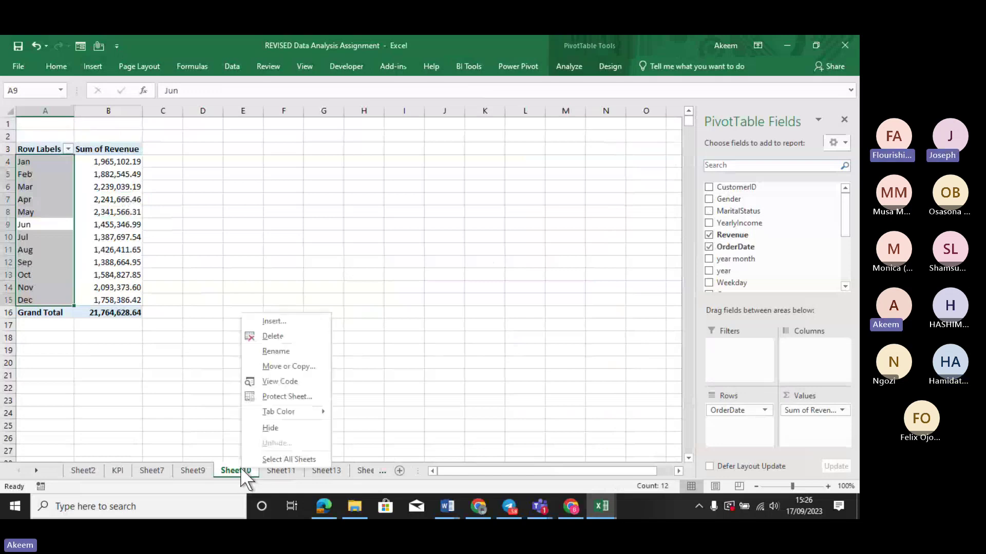
{"action": "left_click", "coordinate": [280, 354]}
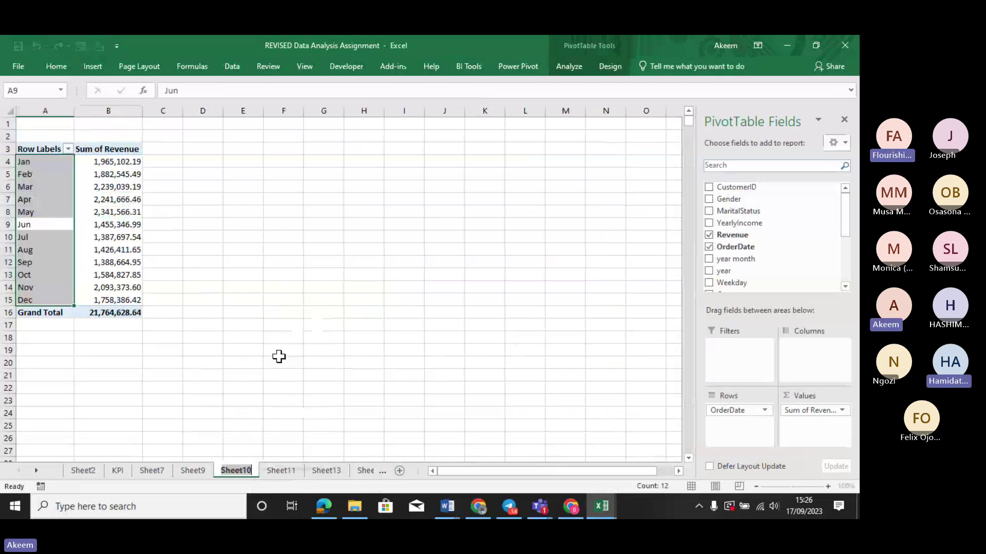
{"action": "type", "text": "mo"}
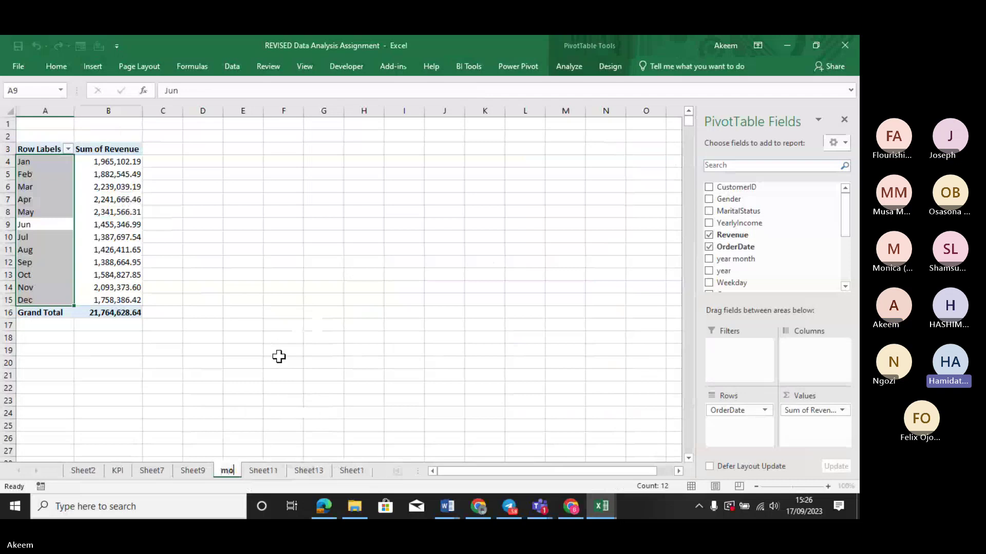
{"action": "type", "text": "nth"}
{"action": "key", "text": "Return"}
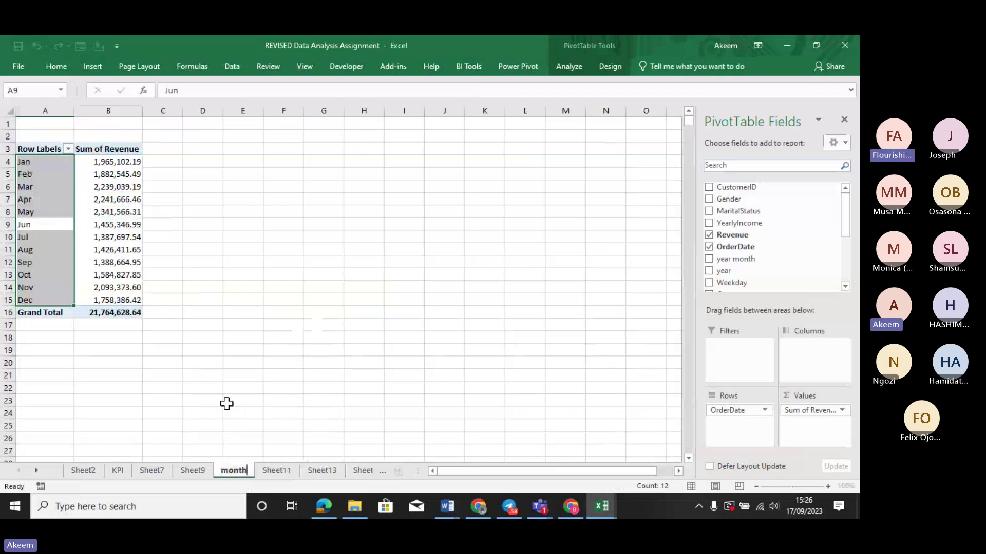
Rename Sheet9, which holds the age group revenue and customer count PivotTable, as age band.
{"action": "left_click", "coordinate": [199, 469]}
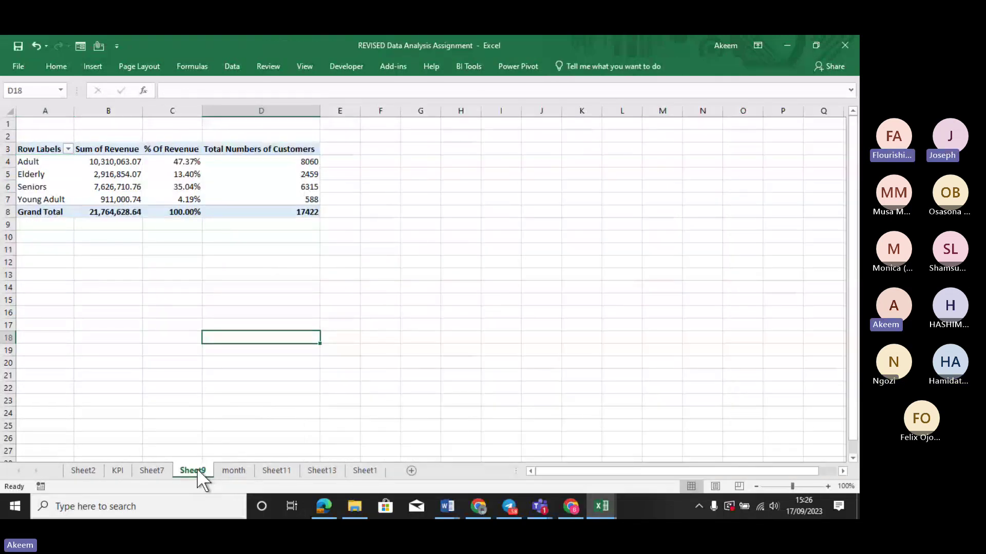
{"action": "right_click", "coordinate": [196, 468]}
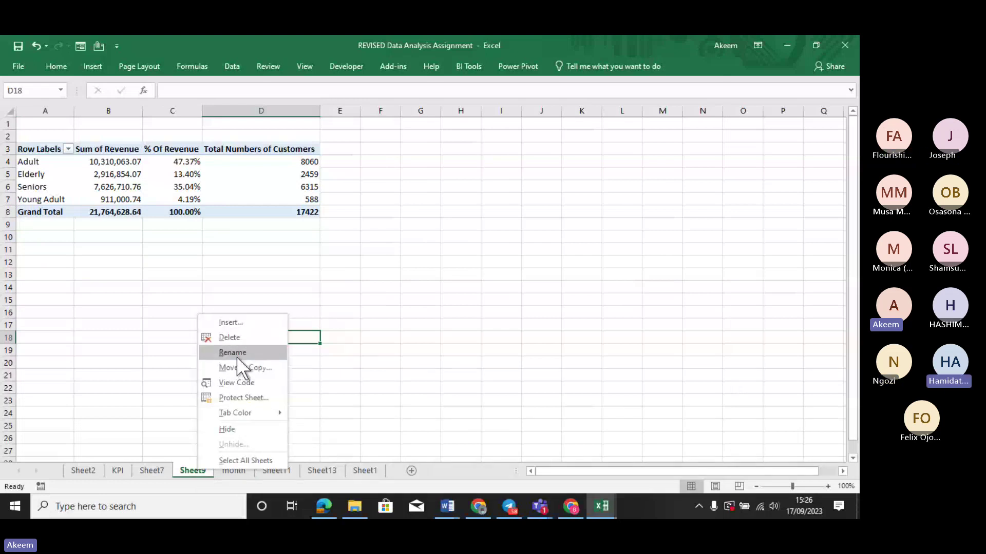
{"action": "key", "text": "Escape"}
{"action": "type", "text": "a"}
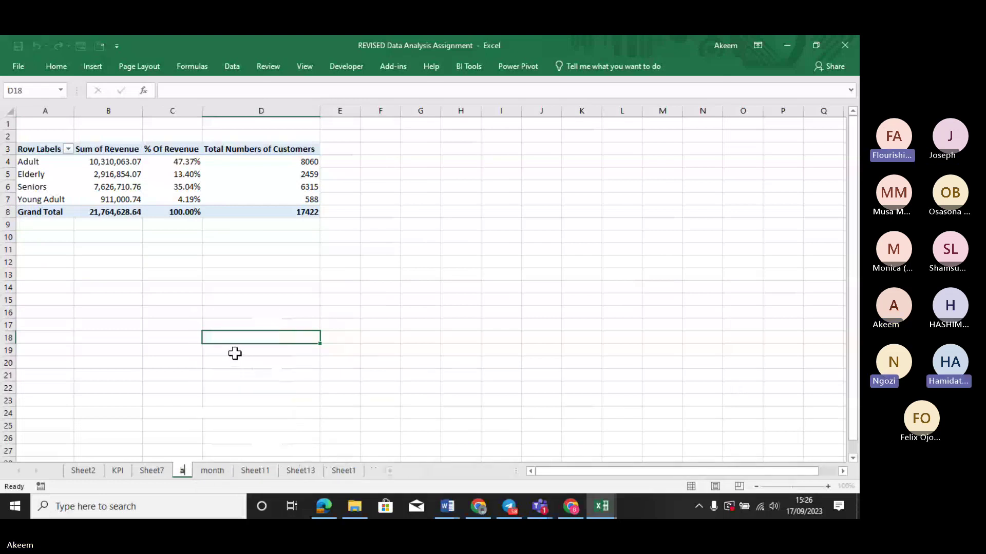
{"action": "type", "text": "ge"}
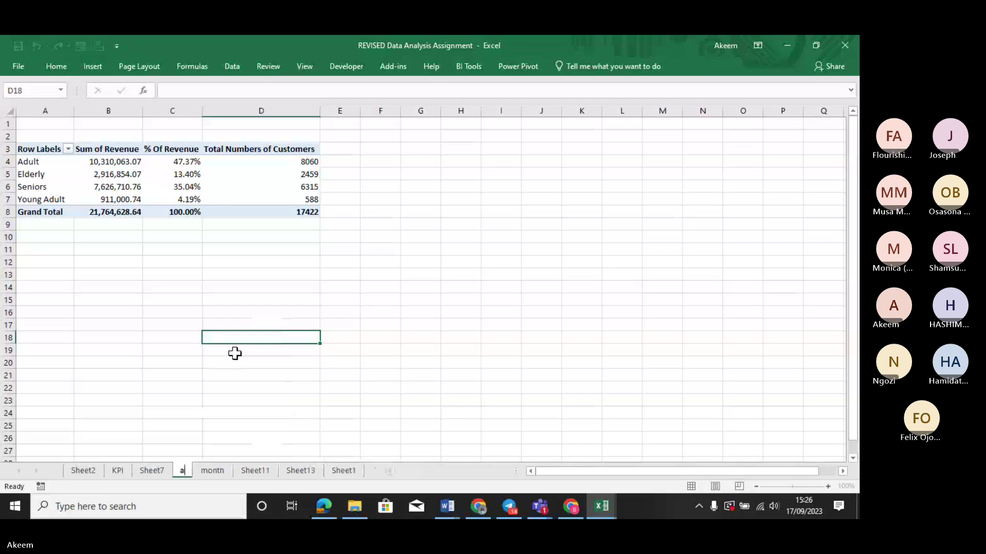
{"action": "type", "text": " band"}
{"action": "key", "text": "Return"}
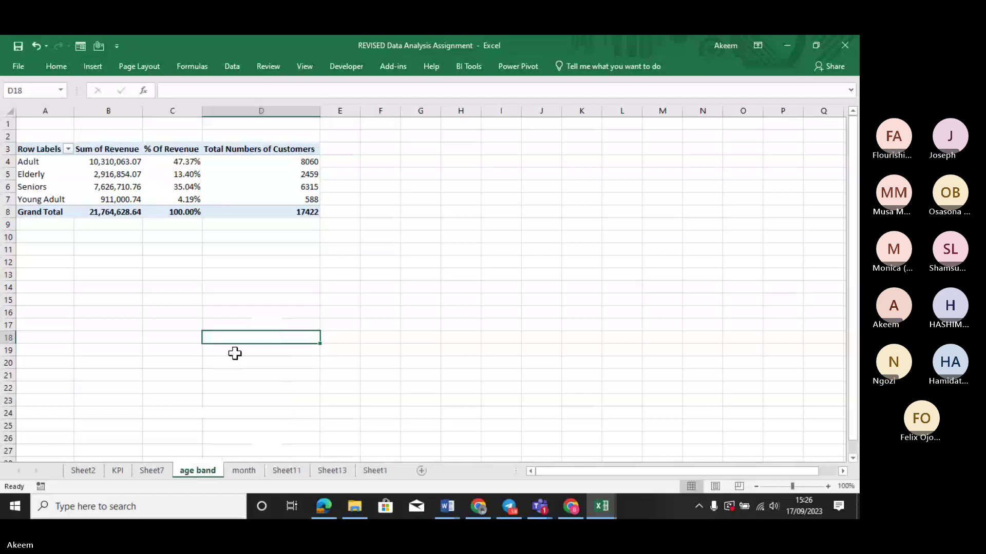
Rename Sheet7, which holds the revenue by country, marital status and gender PivotTable, as country gender.
{"action": "left_click", "coordinate": [155, 468]}
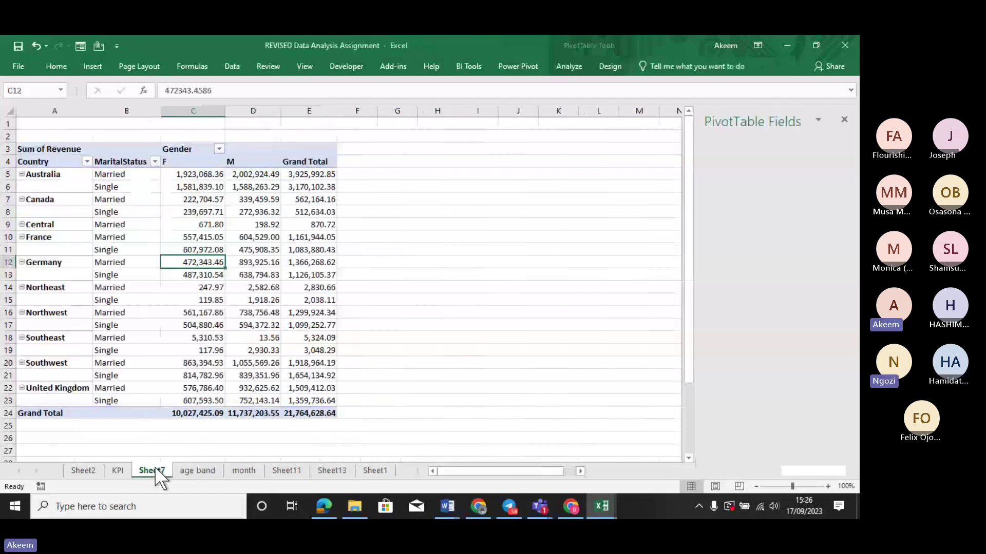
{"action": "right_click", "coordinate": [155, 469]}
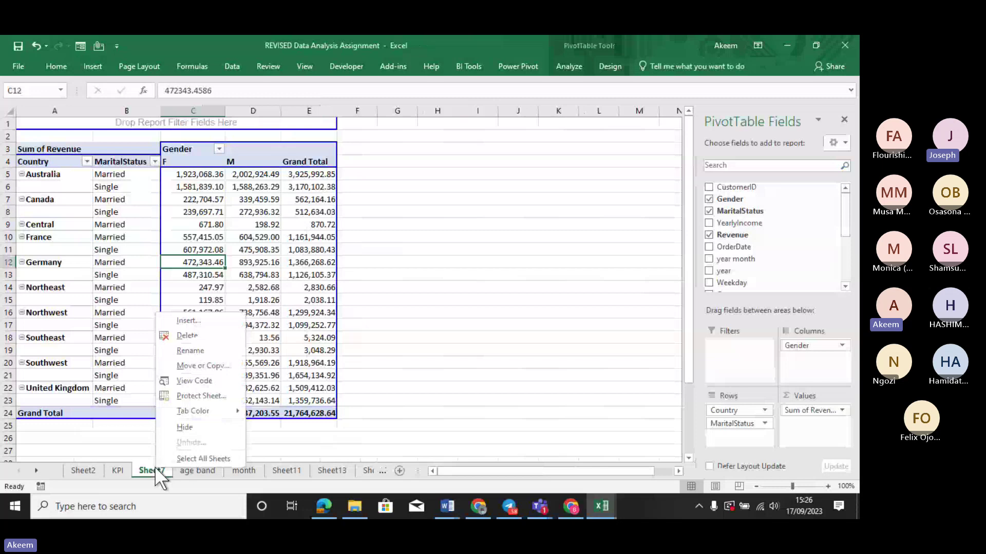
{"action": "left_click", "coordinate": [190, 350]}
{"action": "type", "text": "c"}
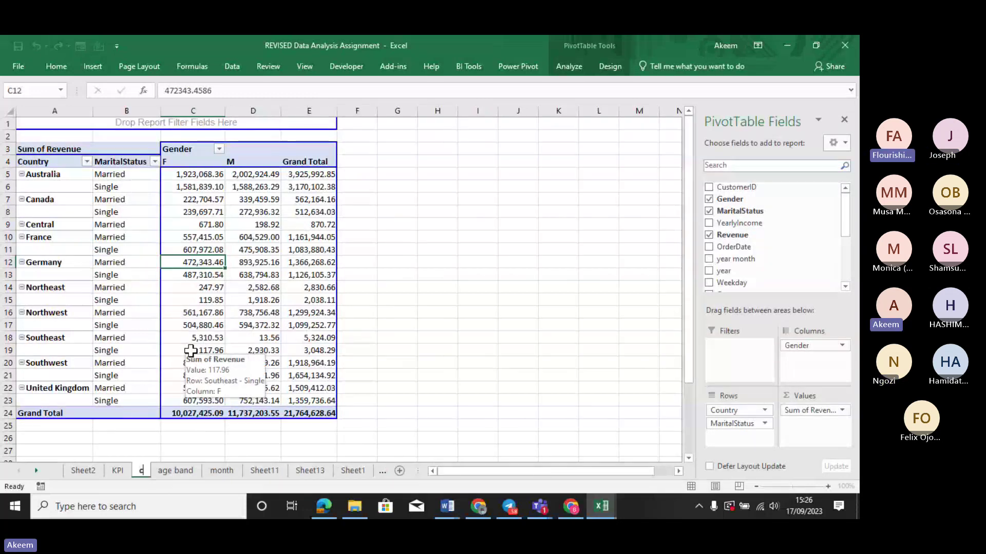
{"action": "type", "text": "ountry"}
{"action": "key", "text": "Return"}
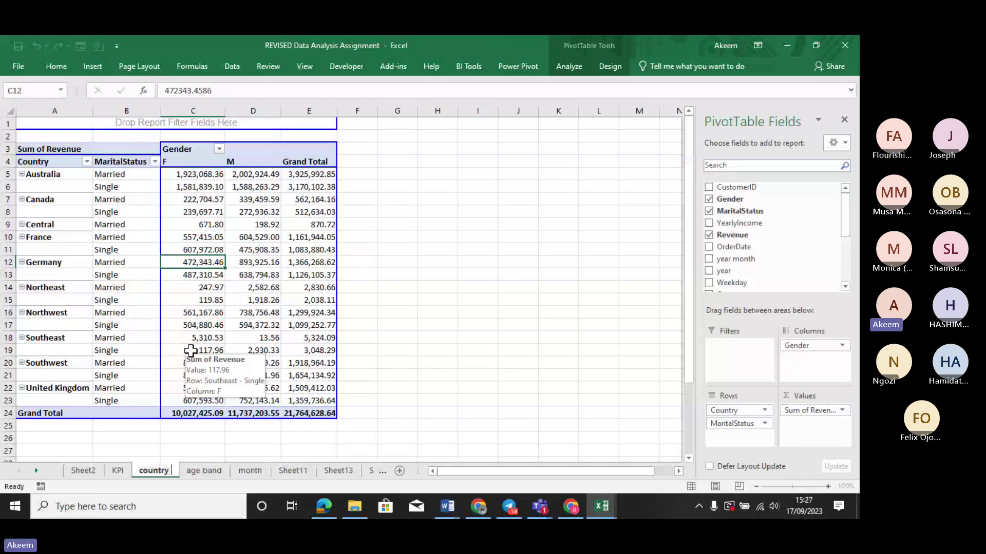
{"action": "type", "text": "gender"}
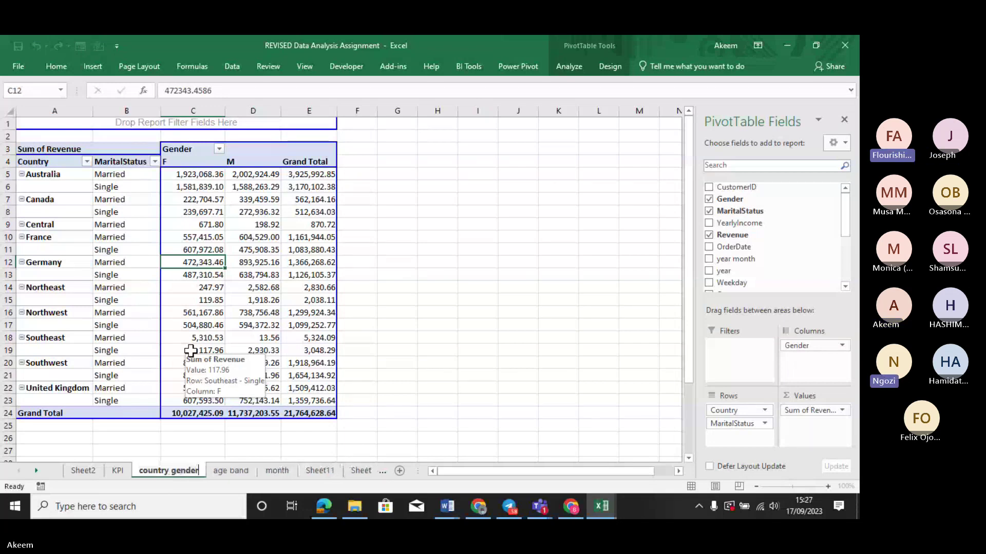
{"action": "left_click", "coordinate": [410, 325]}
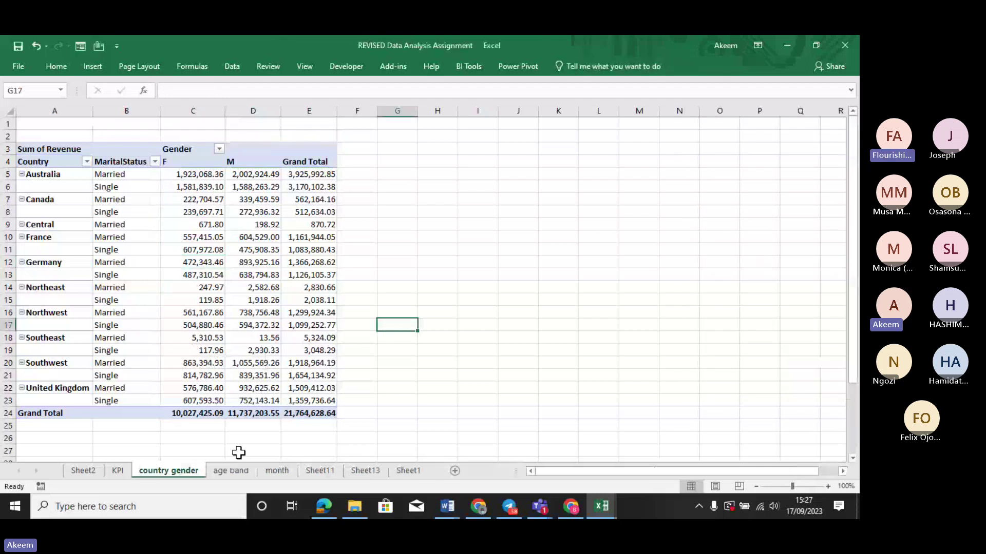
Review the PivotTables on the age band, month and Sheet11 sheets and return to the marital-status doughnut chart on Sheet2.
{"action": "left_click", "coordinate": [231, 471]}
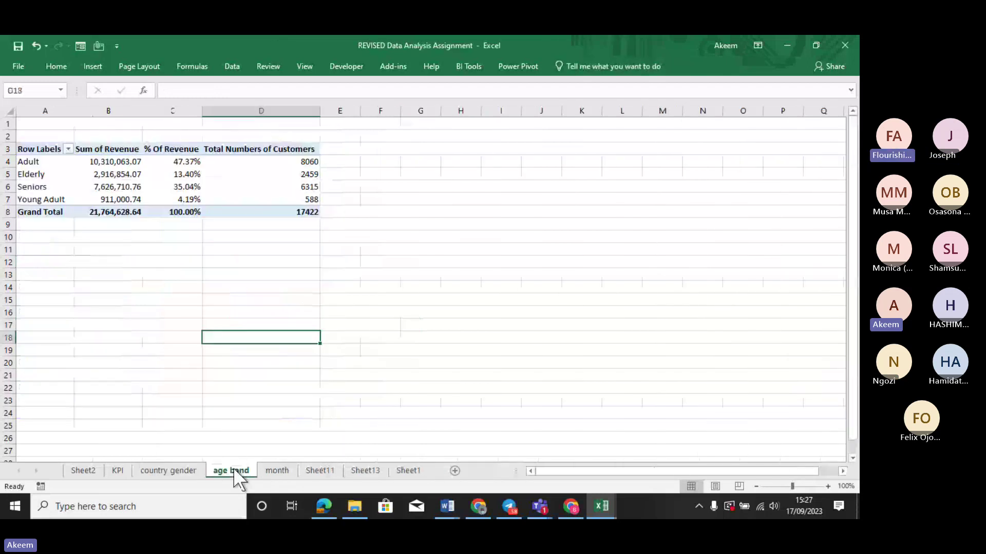
{"action": "left_click", "coordinate": [269, 470]}
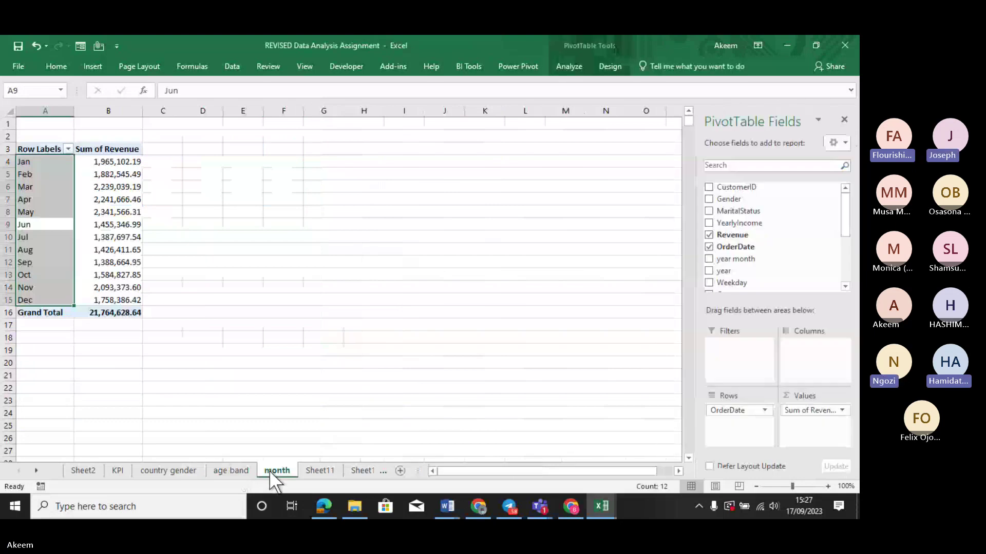
{"action": "left_click", "coordinate": [314, 471]}
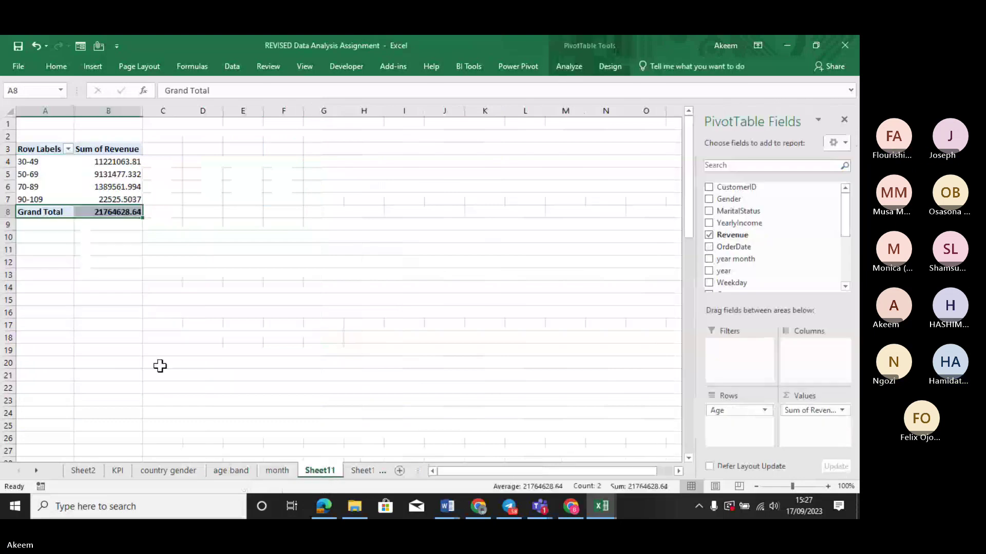
{"action": "left_click", "coordinate": [82, 470]}
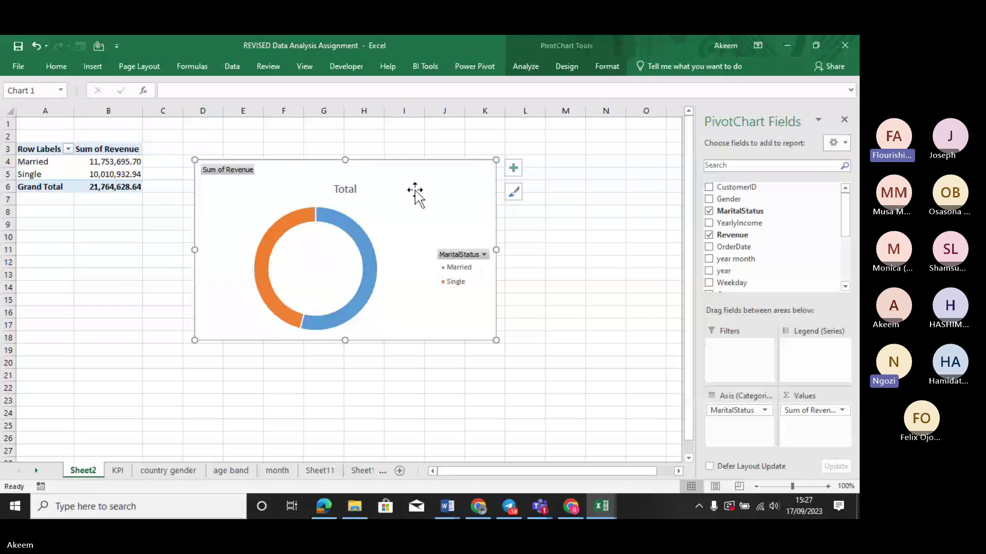
Check the participants in the Microsoft Teams meeting and return to the REVISED Data Analysis Assignment workbook in Excel.
{"action": "mouse_move", "coordinate": [540, 497]}
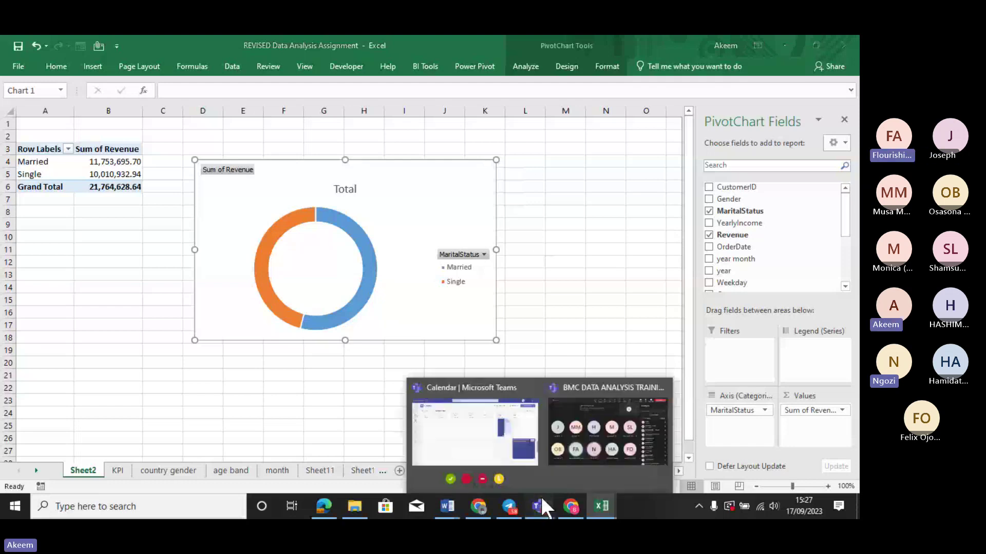
{"action": "left_click", "coordinate": [593, 449]}
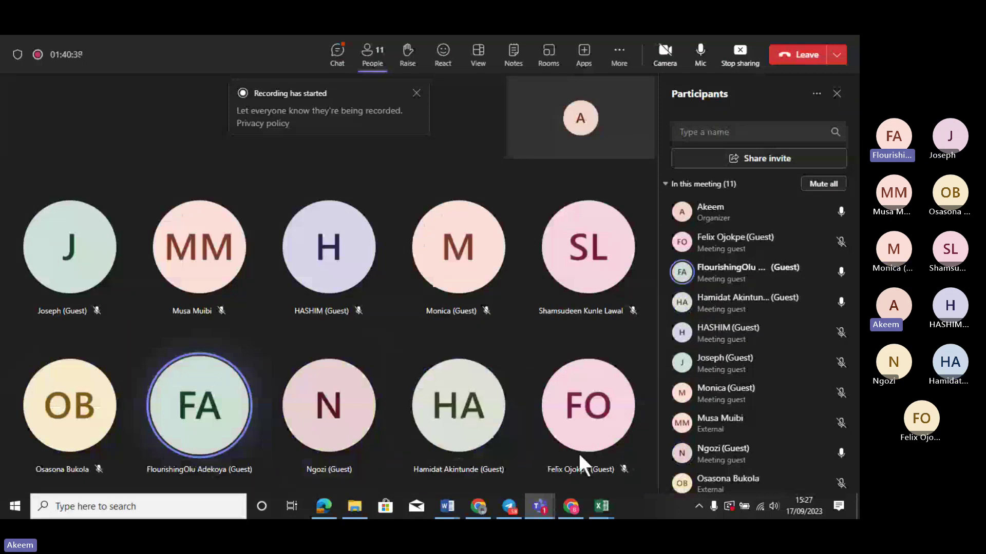
{"action": "mouse_move", "coordinate": [601, 486]}
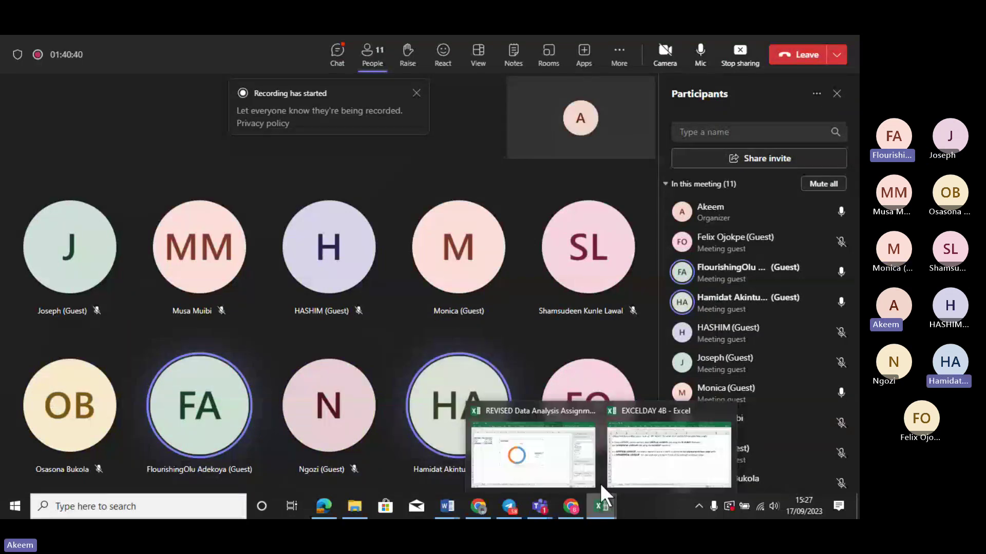
{"action": "left_click", "coordinate": [536, 456]}
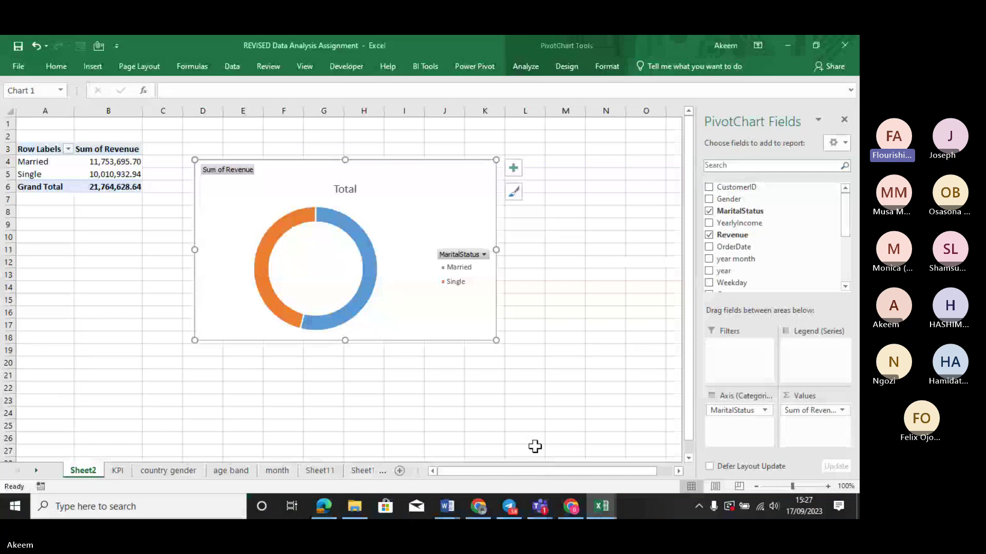
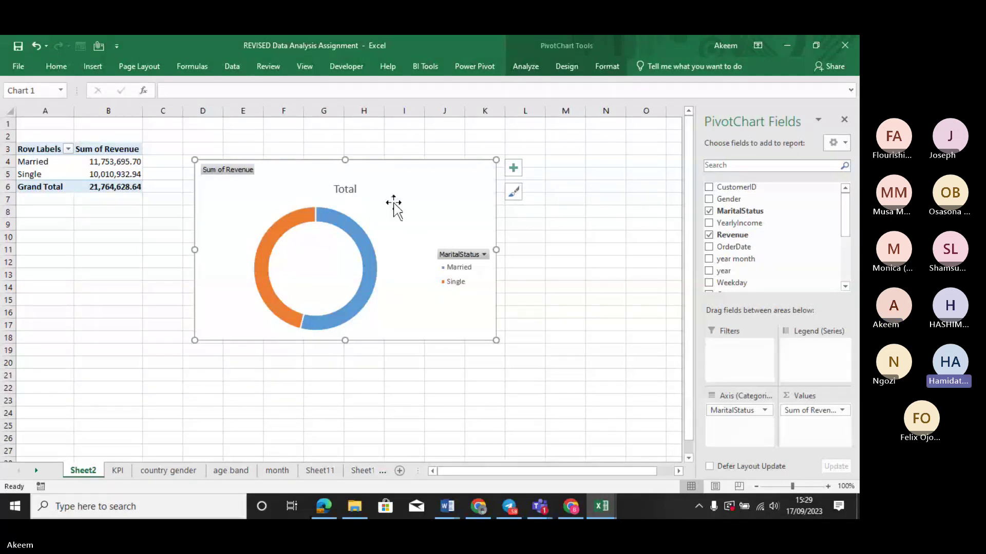
Move the marital status doughnut chart slightly up and to the right on Sheet2.
{"action": "left_click_drag", "start_coordinate": [391, 196], "coordinate": [397, 186]}
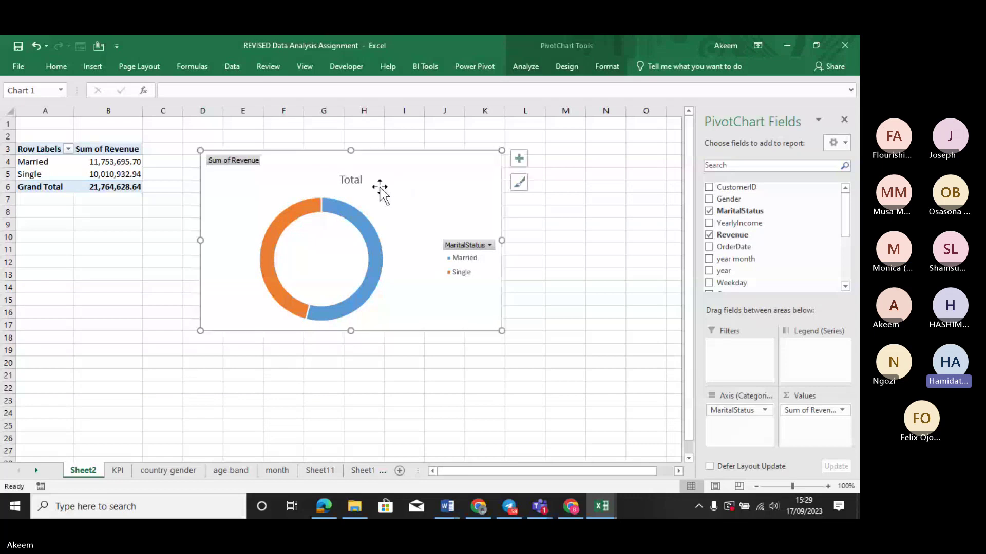
{"action": "left_click", "coordinate": [351, 181]}
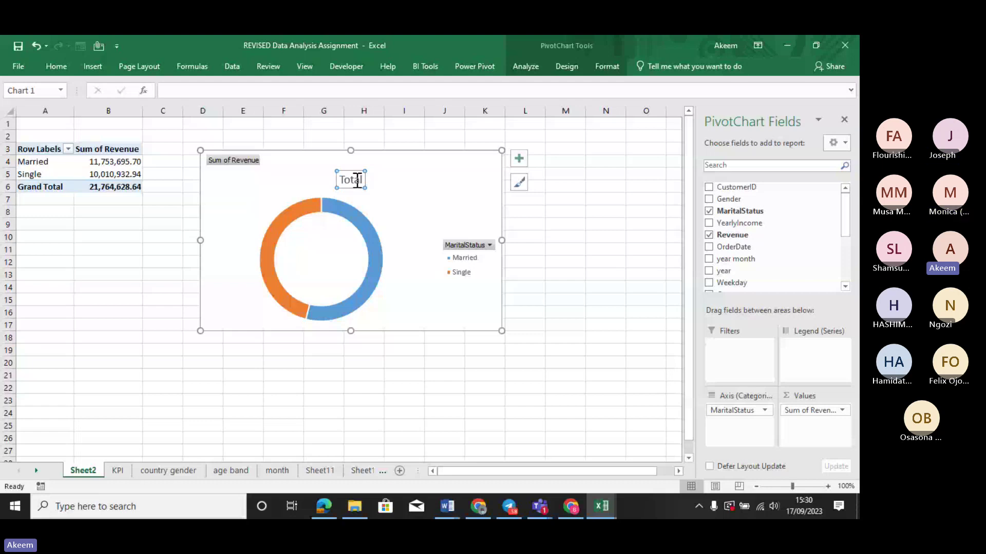
{"action": "left_click", "coordinate": [406, 211]}
{"action": "left_click", "coordinate": [169, 450]}
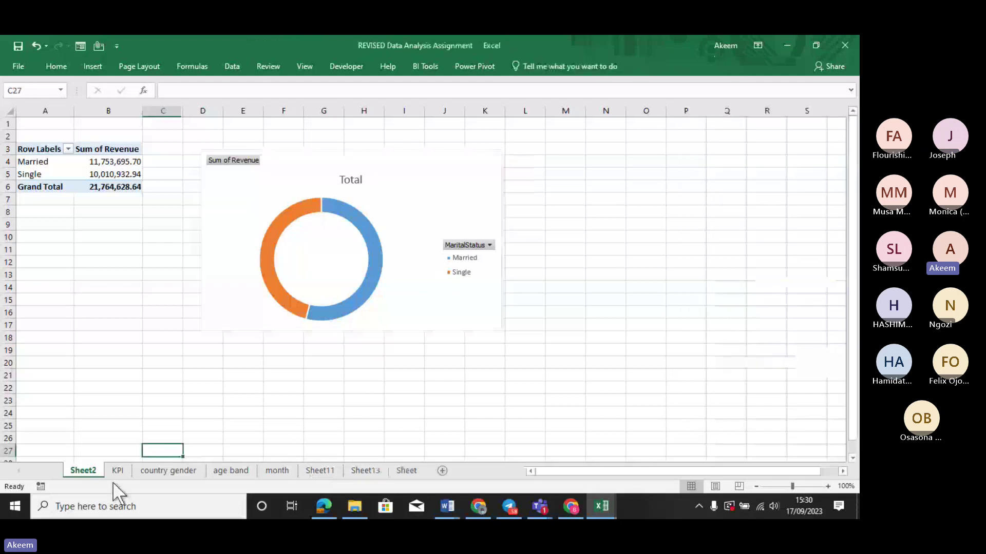
Insert a 2-D column chart from the Country and Age columns of the raw data on Sheet1.
{"action": "left_click", "coordinate": [408, 471]}
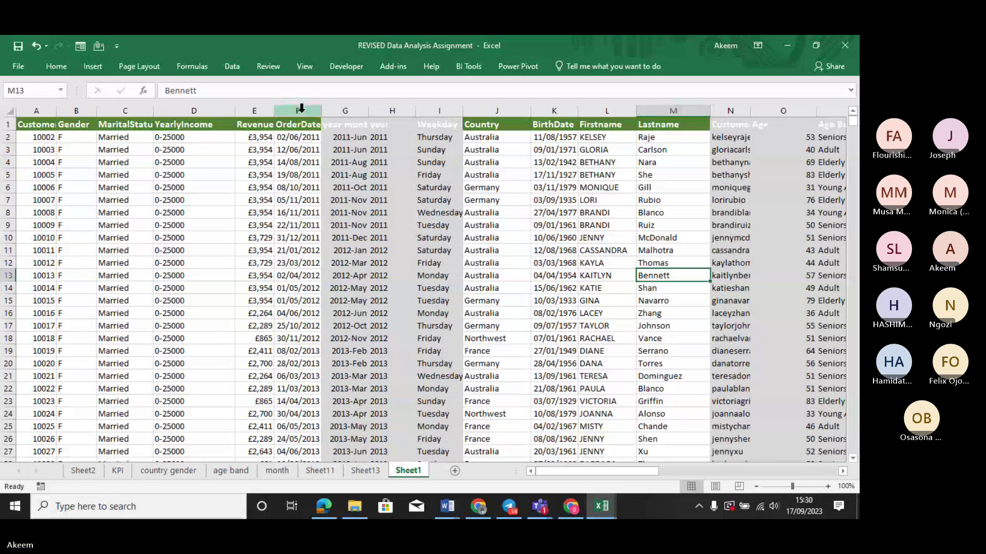
{"action": "left_click", "coordinate": [491, 110]}
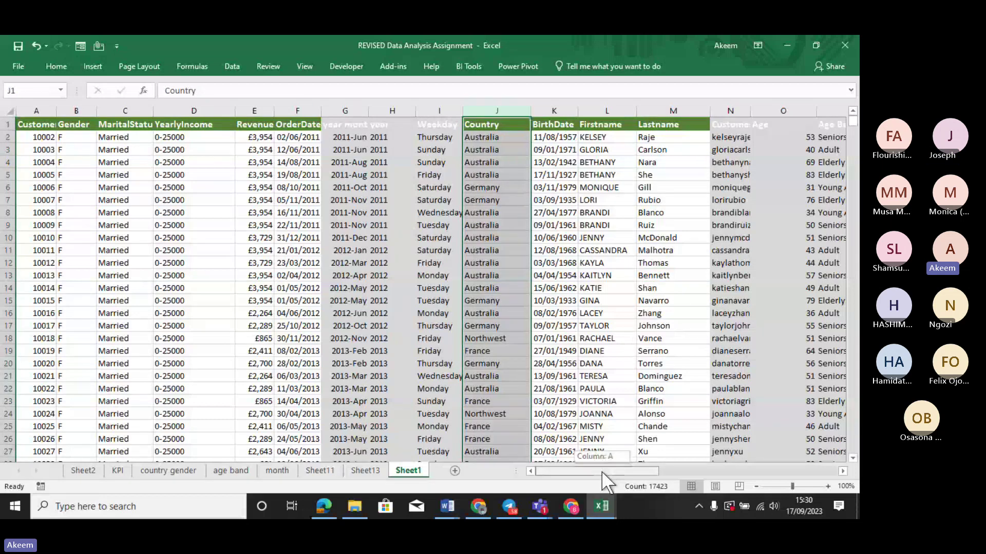
{"action": "left_click_drag", "start_coordinate": [601, 471], "coordinate": [654, 457]}
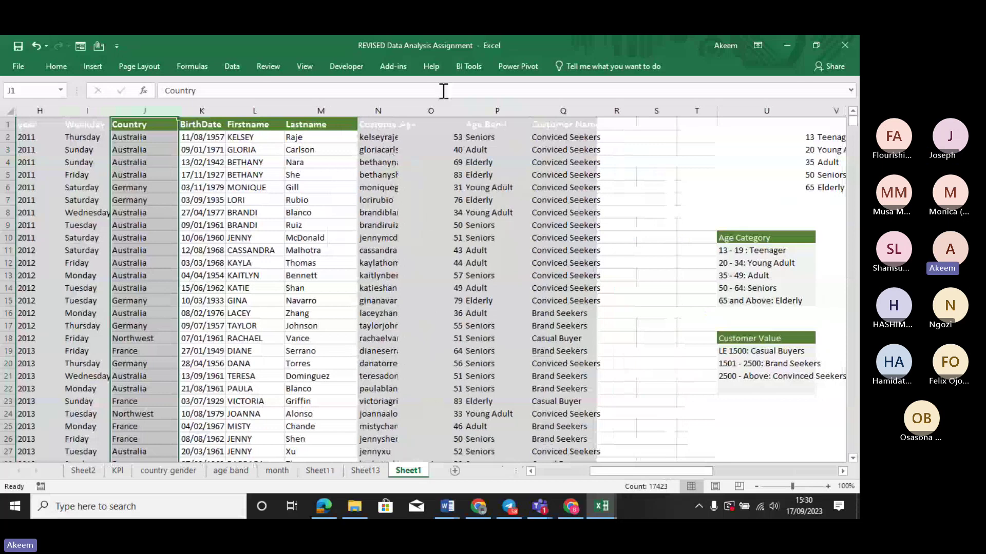
{"action": "left_click", "coordinate": [426, 109]}
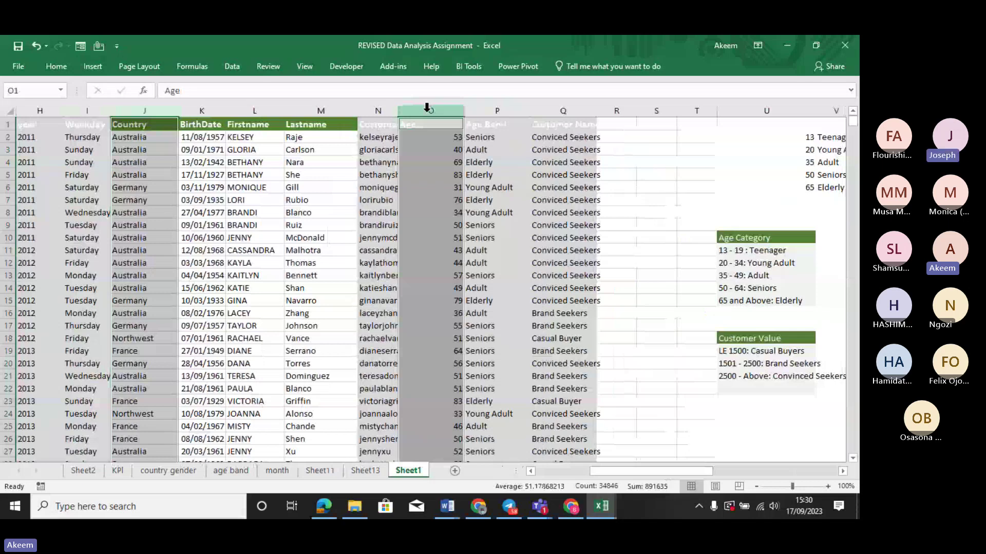
{"action": "left_click", "coordinate": [94, 65]}
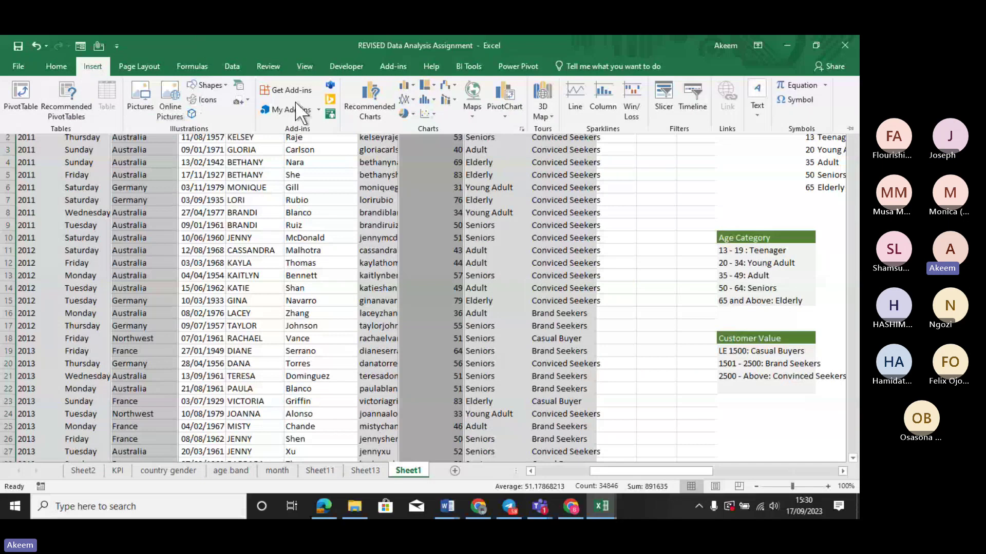
{"action": "left_click", "coordinate": [399, 85]}
{"action": "left_click", "coordinate": [422, 131]}
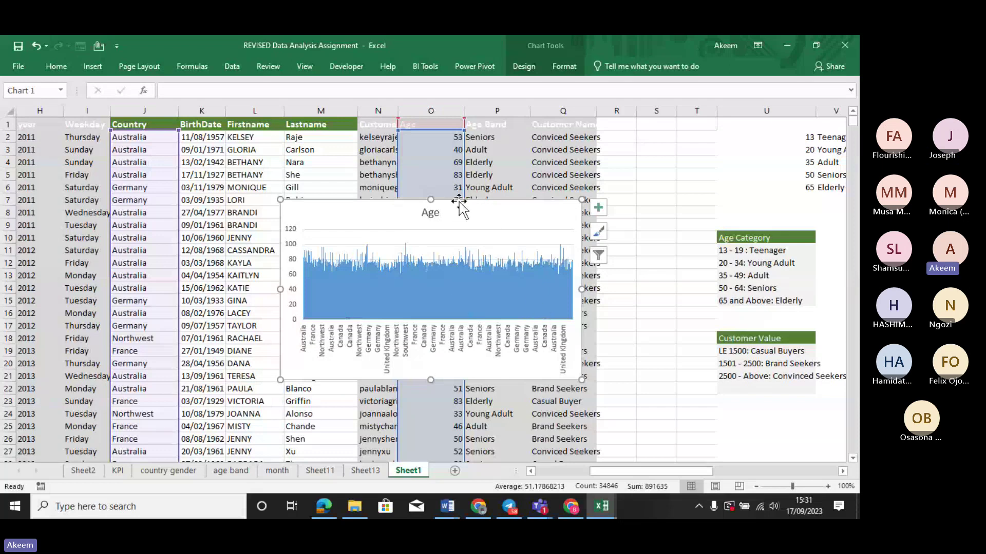
Stretch the Age column chart upward, then delete it from Sheet1.
{"action": "left_click_drag", "start_coordinate": [429, 197], "coordinate": [429, 170]}
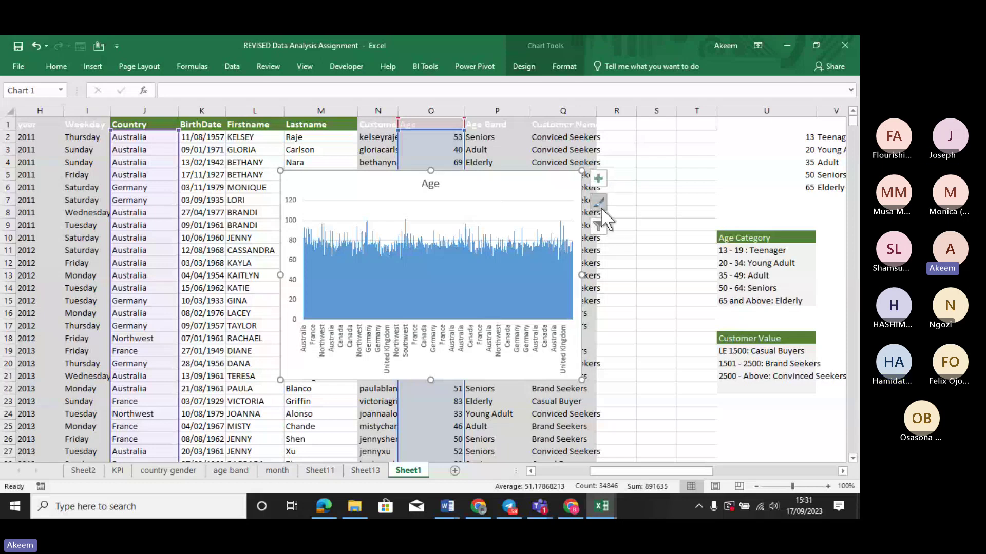
{"action": "left_click", "coordinate": [560, 198]}
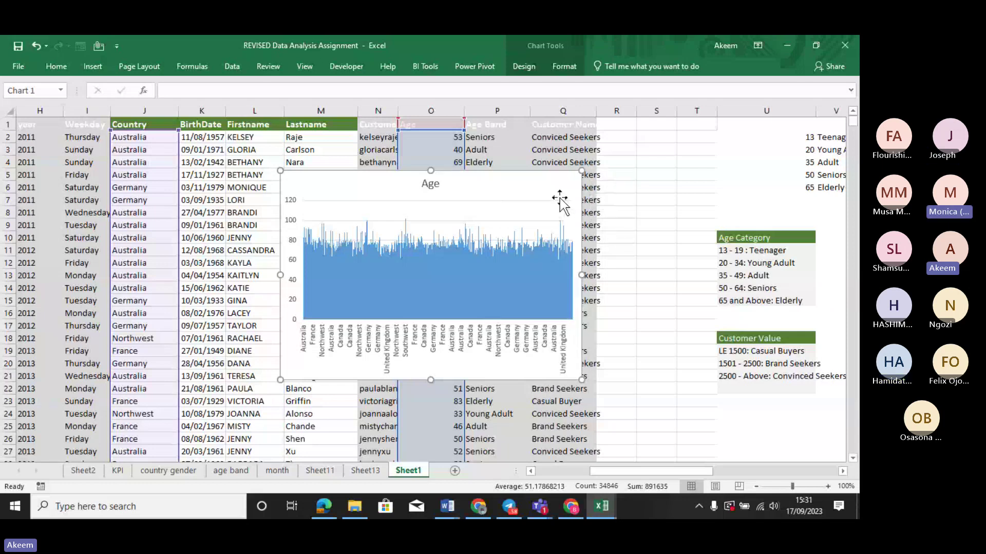
{"action": "key", "text": "Delete"}
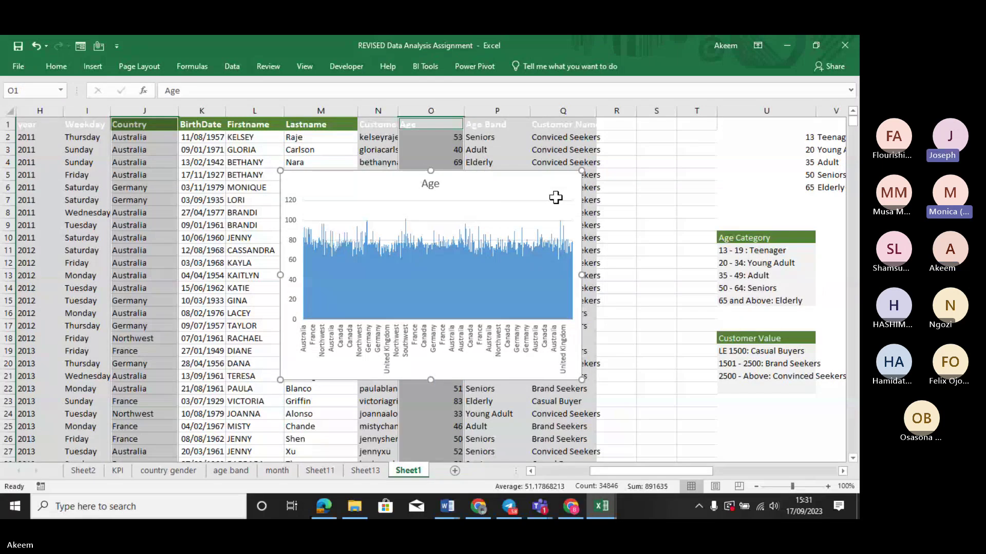
{"action": "left_click", "coordinate": [557, 198]}
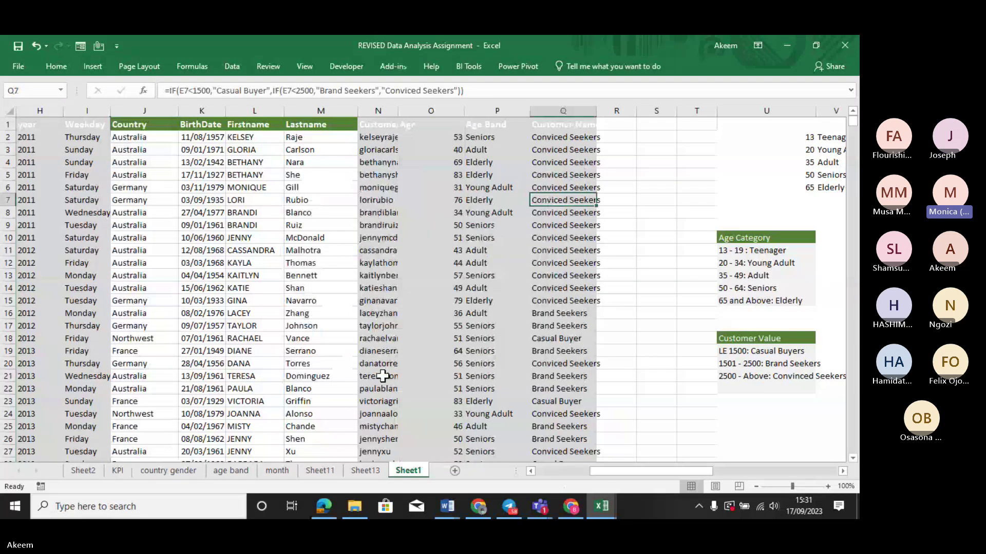
{"action": "left_click", "coordinate": [151, 110]}
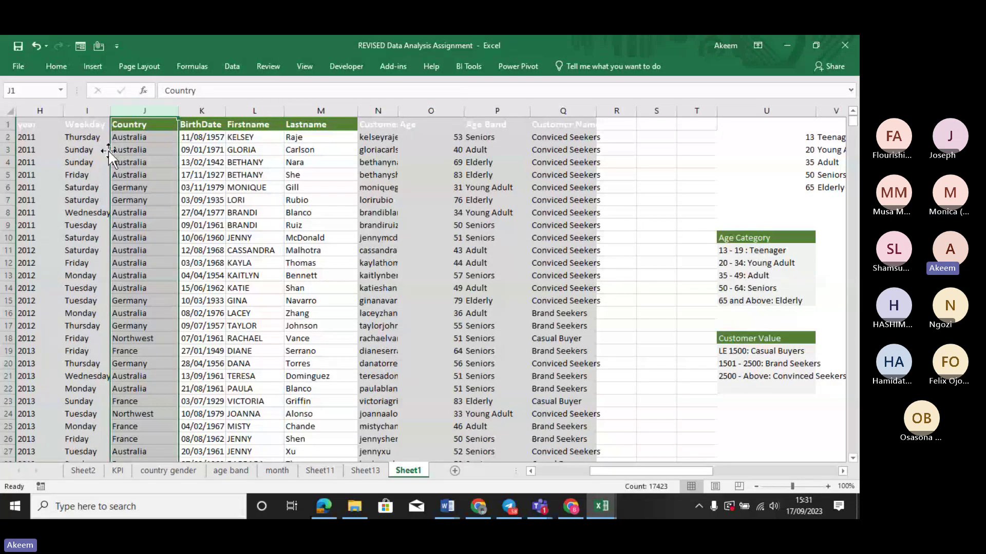
{"action": "left_click", "coordinate": [144, 169]}
{"action": "key", "text": "Left"}
{"action": "key", "text": "Left"}
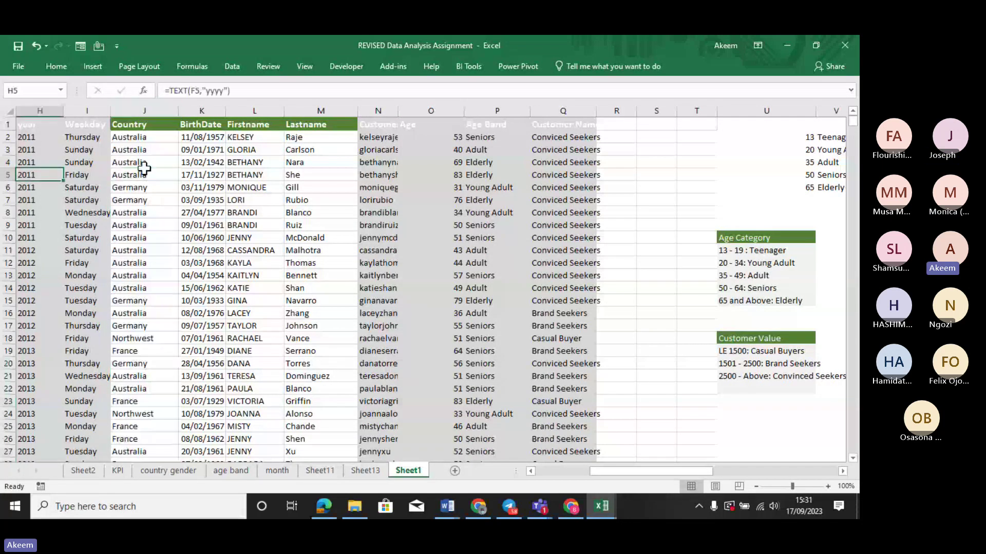
Return to Sheet2 and change the doughnut chart's title to "SALES ANALYSIS BY GENDER".
{"action": "left_click", "coordinate": [84, 471]}
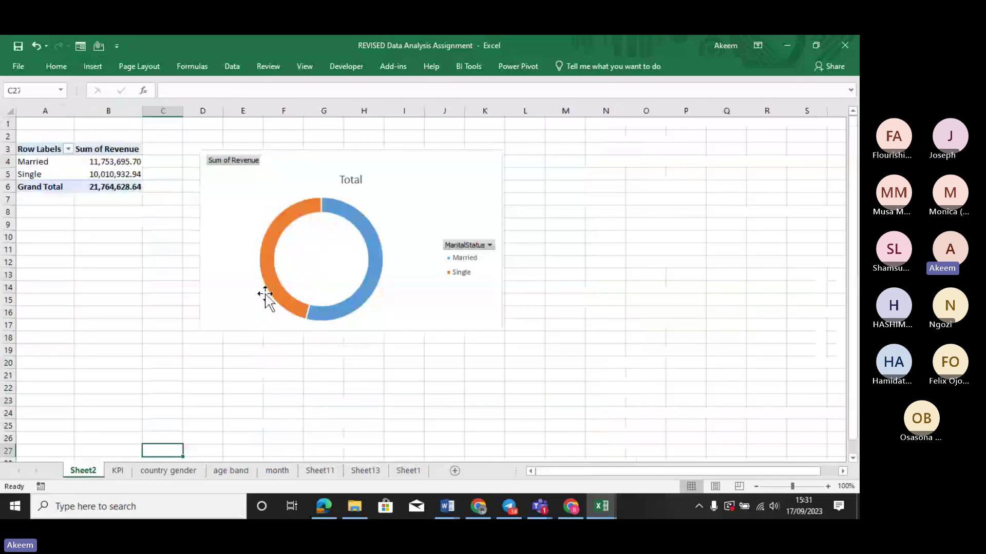
{"action": "left_click", "coordinate": [407, 193]}
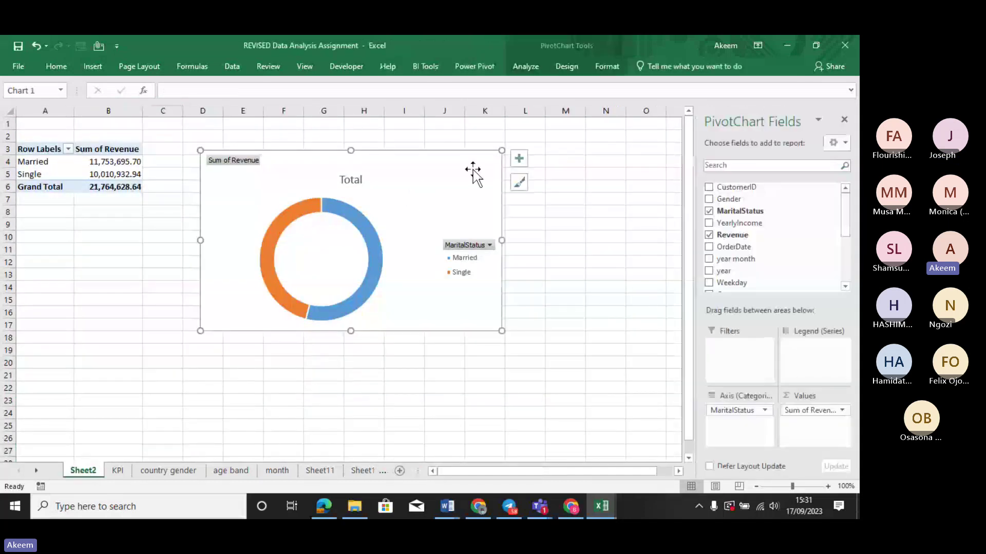
{"action": "left_click", "coordinate": [518, 159]}
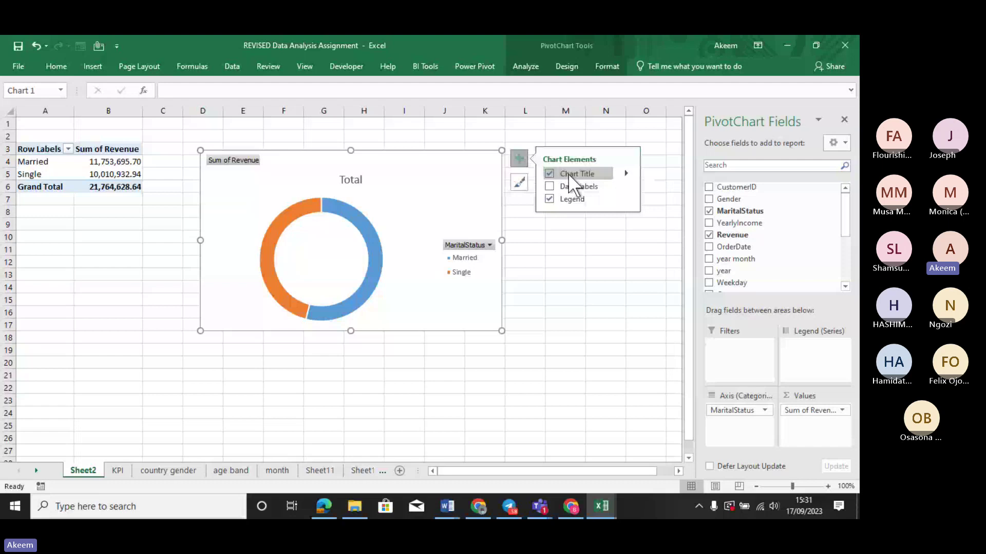
{"action": "left_click", "coordinate": [351, 181]}
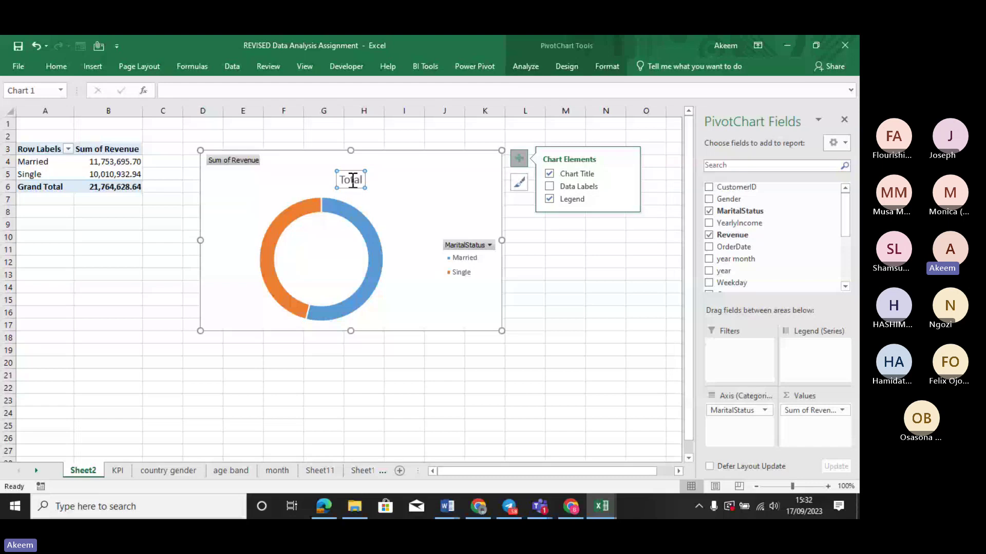
{"action": "left_click", "coordinate": [353, 181]}
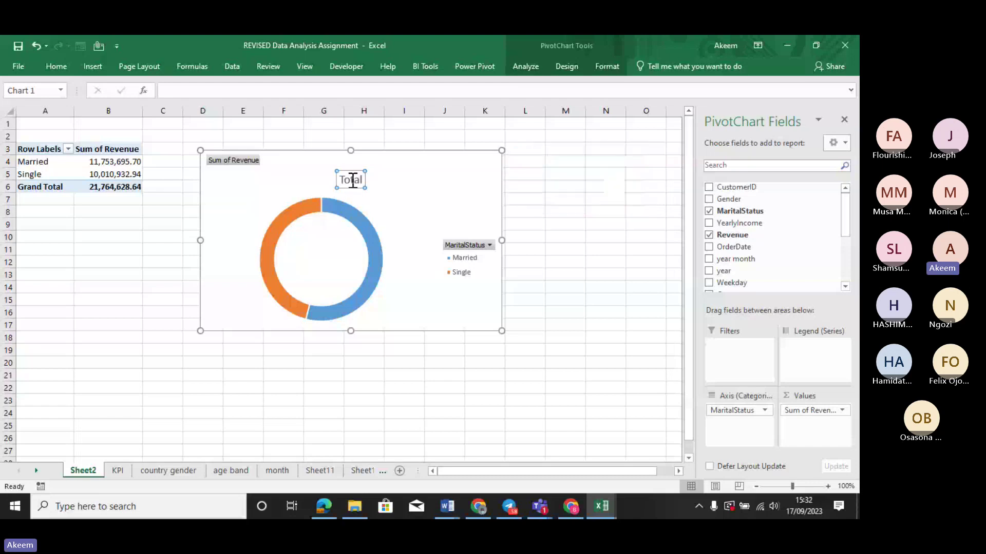
{"action": "double_click", "coordinate": [352, 180]}
{"action": "type", "text": "S"}
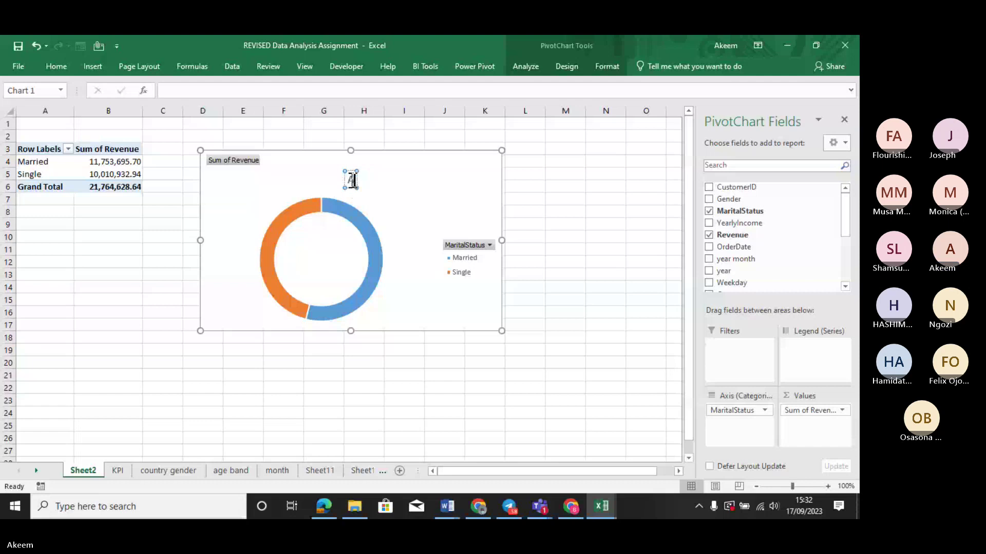
{"action": "type", "text": "ALES ANAL"}
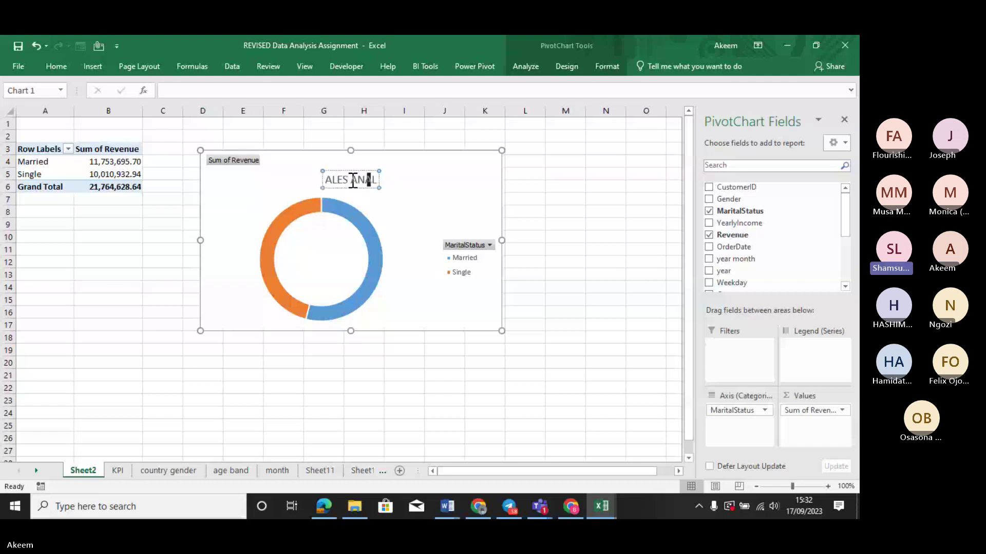
{"action": "type", "text": "YSIS"}
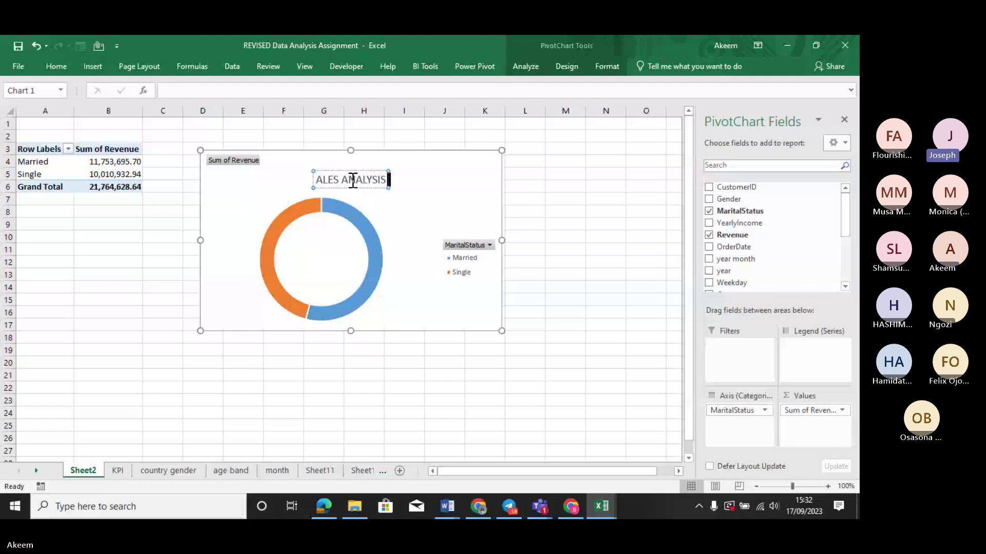
{"action": "type", "text": " BY GENDER"}
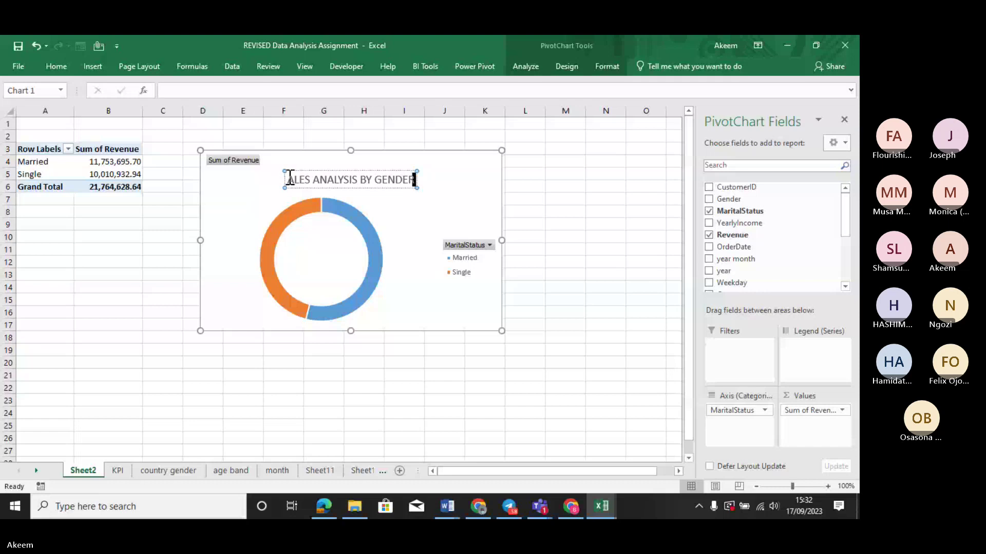
{"action": "type", "text": "S"}
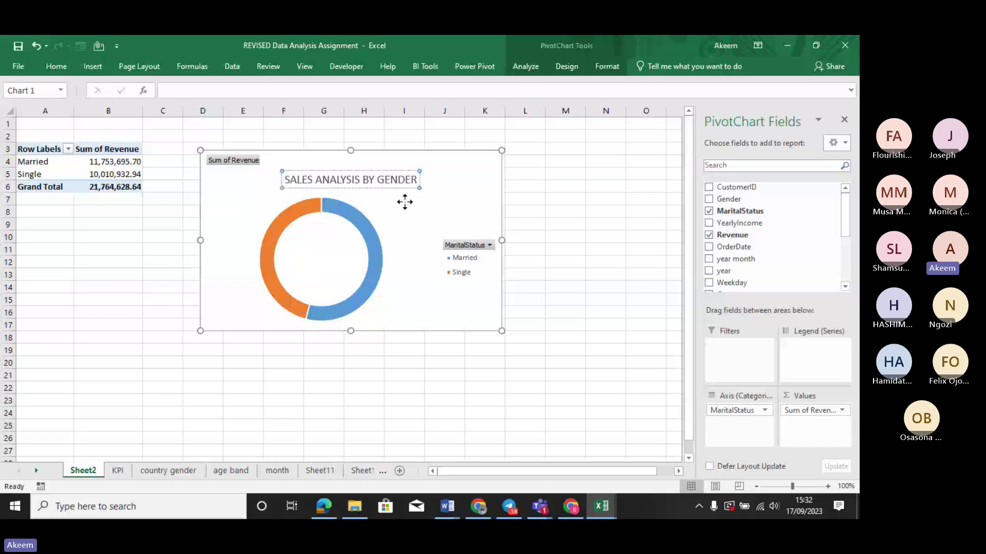
{"action": "left_click", "coordinate": [368, 165]}
{"action": "left_click", "coordinate": [385, 184]}
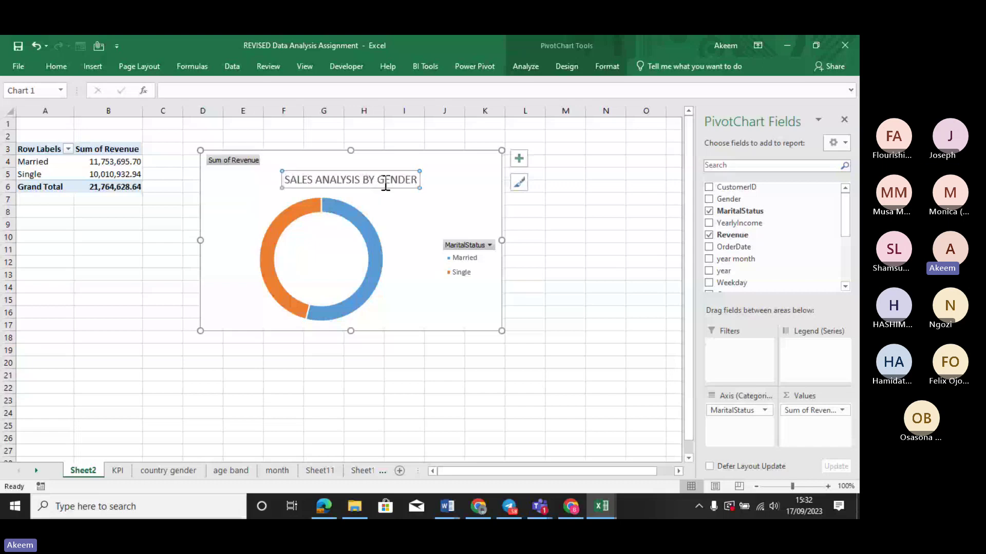
Hide all field buttons on the doughnut chart.
{"action": "left_click", "coordinate": [238, 158]}
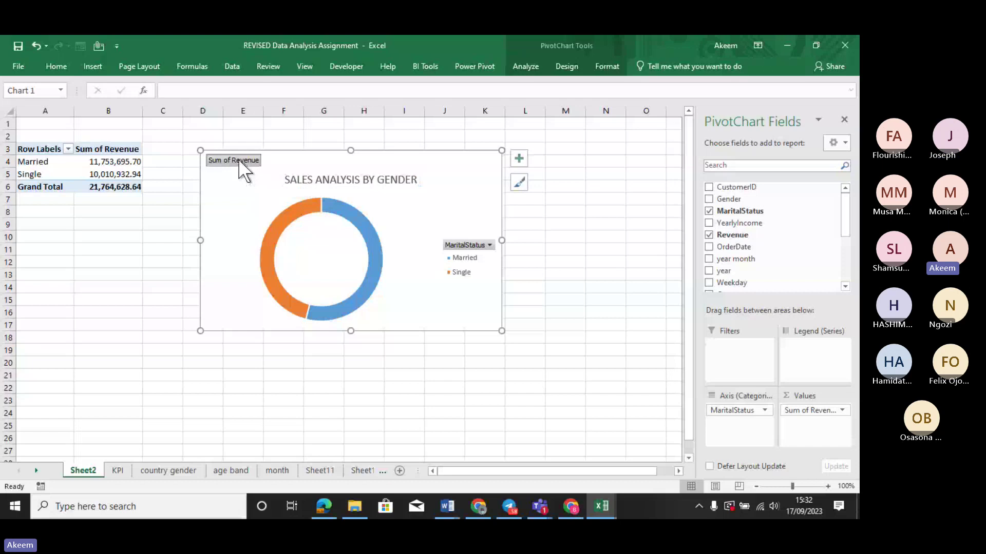
{"action": "right_click", "coordinate": [238, 159]}
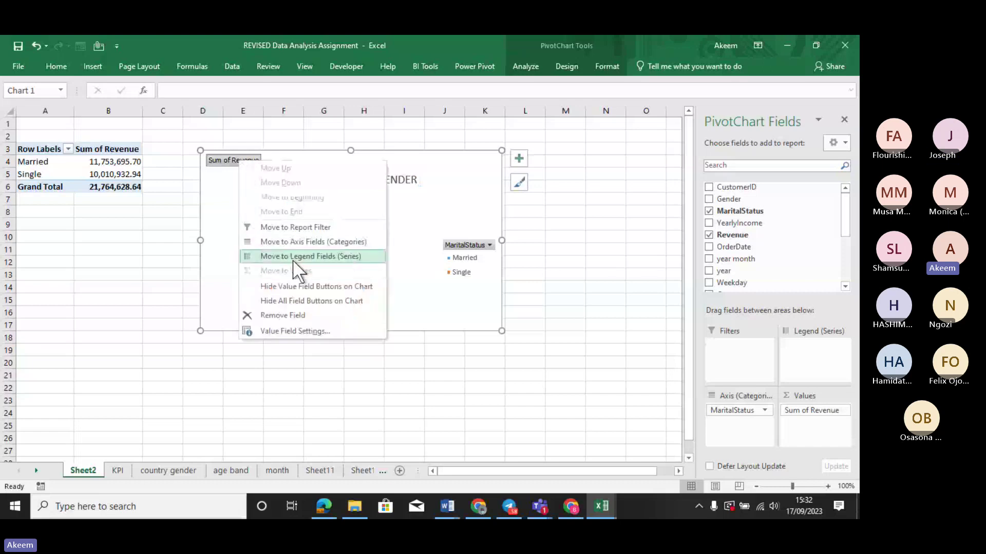
{"action": "key", "text": "Escape"}
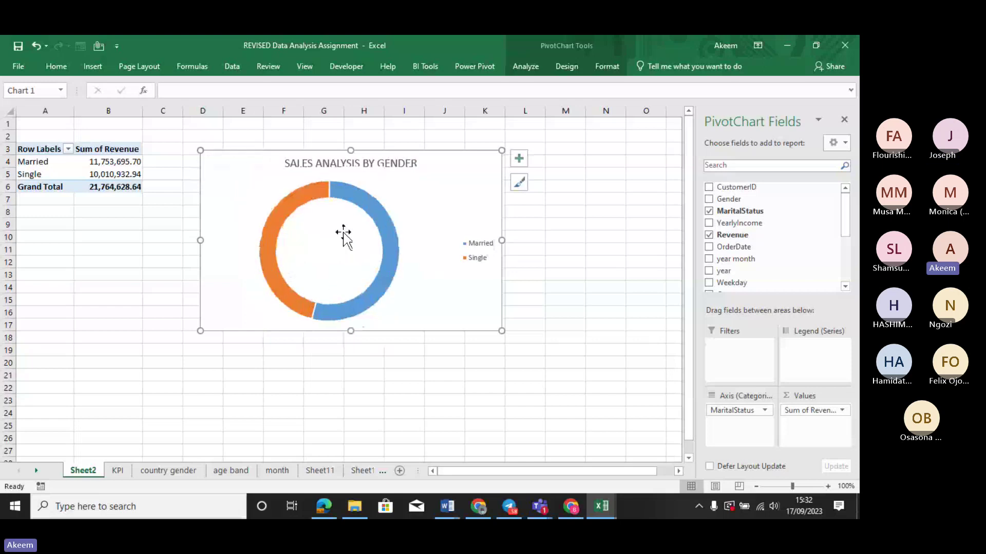
Show data labels on the doughnut chart and remove its legend.
{"action": "left_click", "coordinate": [475, 252]}
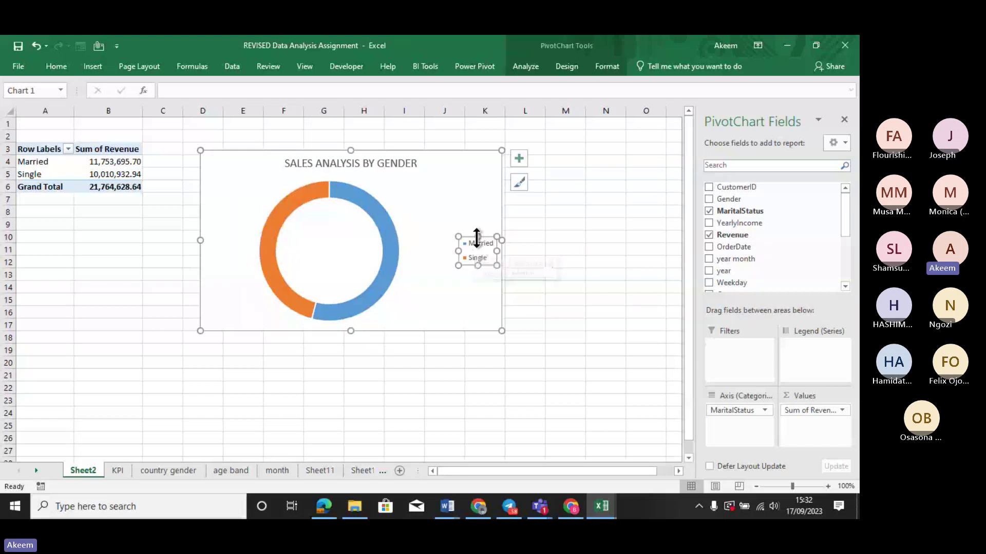
{"action": "left_click", "coordinate": [518, 157]}
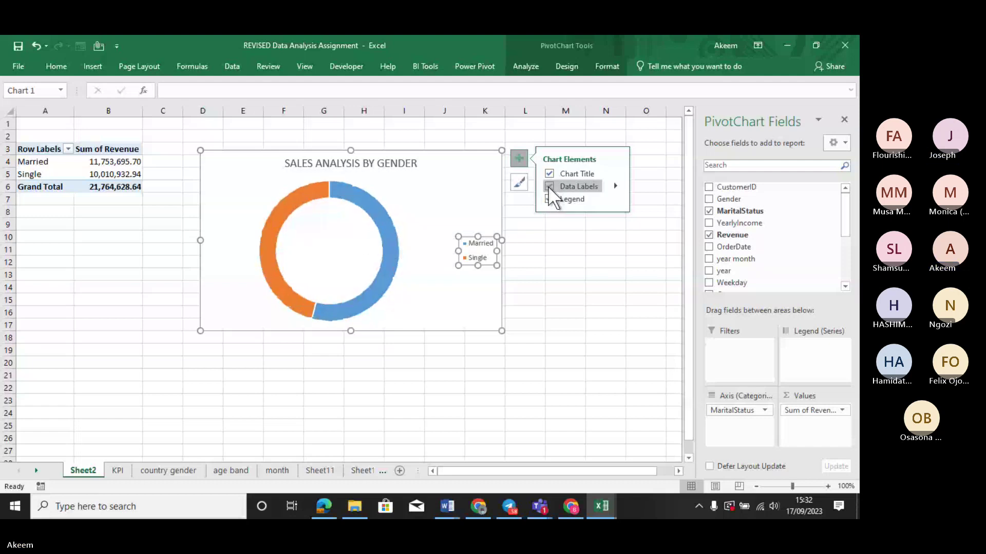
{"action": "left_click", "coordinate": [549, 187]}
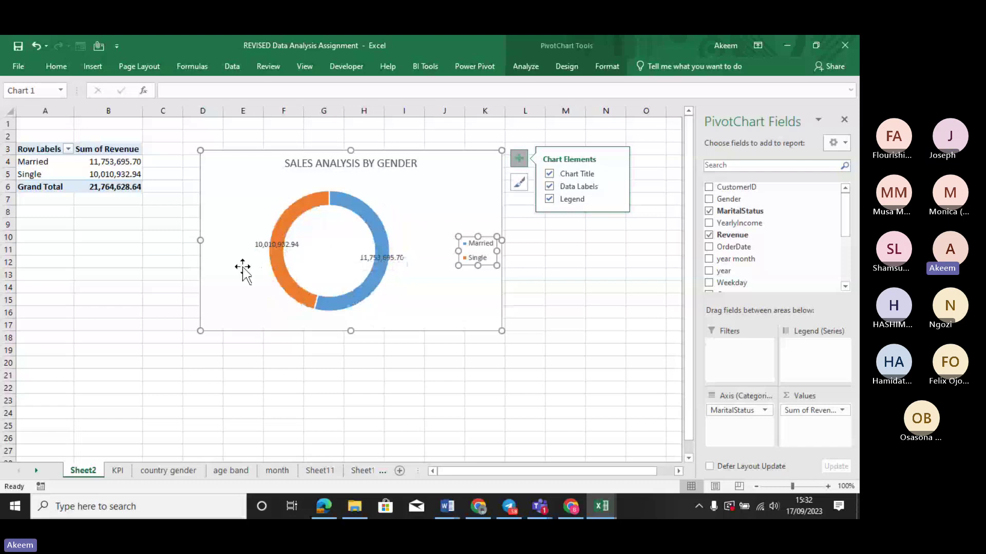
{"action": "left_click", "coordinate": [549, 199]}
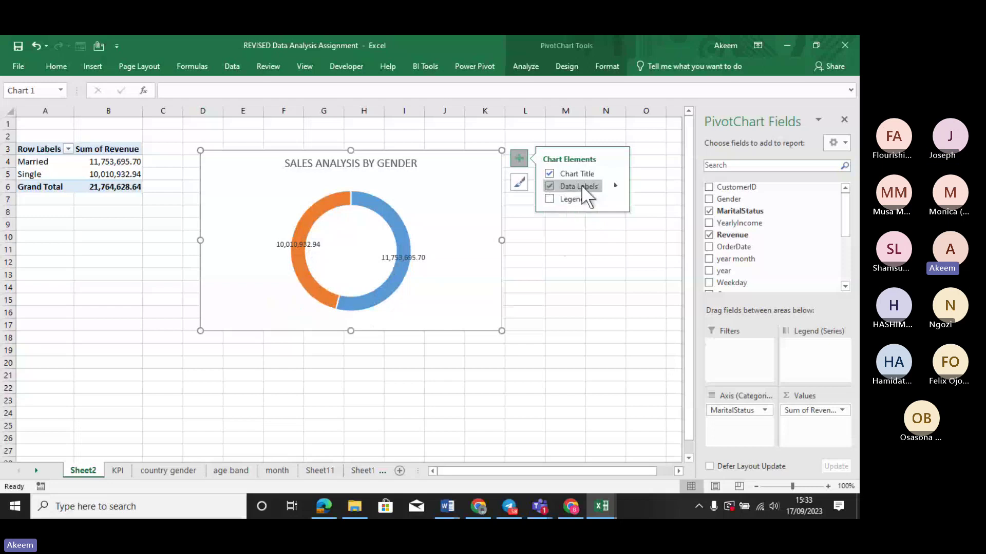
Close the PivotChart Fields pane and open the detailed formatting options for the doughnut chart's data labels.
{"action": "left_click", "coordinate": [615, 184]}
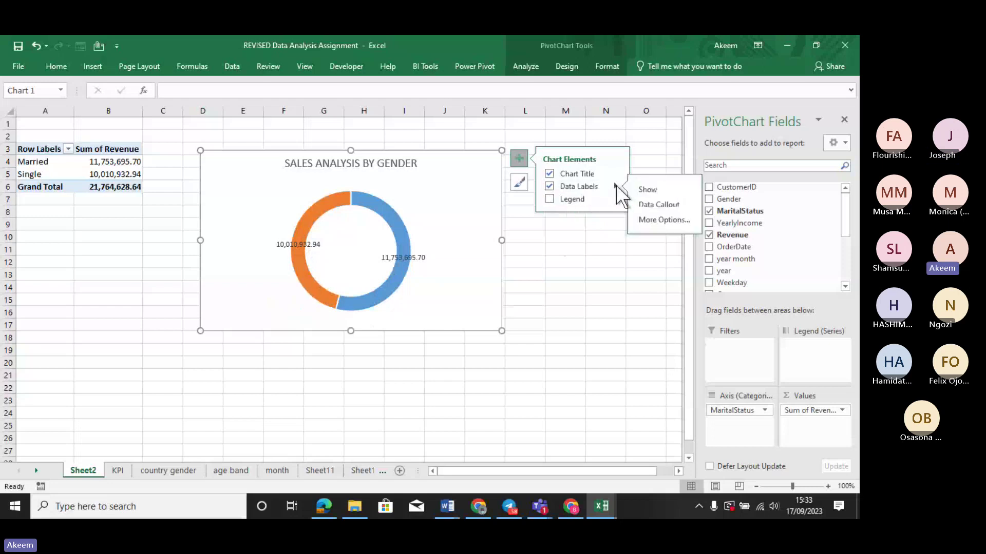
{"action": "left_click", "coordinate": [659, 220]}
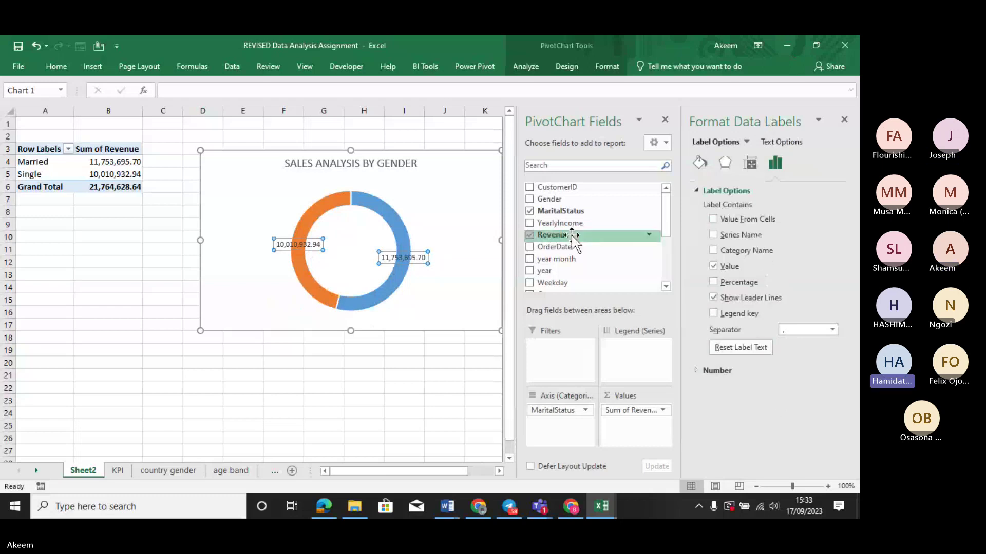
{"action": "left_click", "coordinate": [490, 191]}
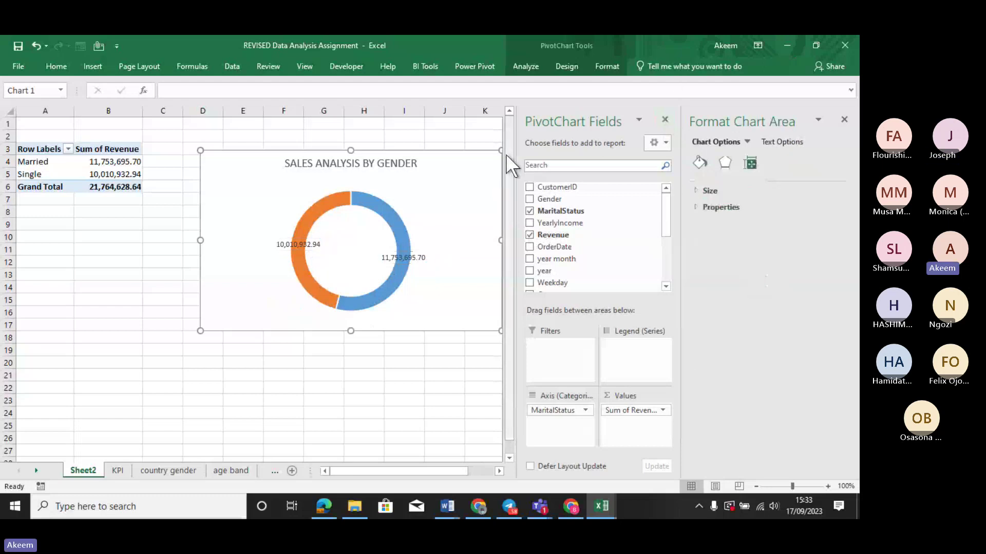
{"action": "left_click", "coordinate": [663, 120]}
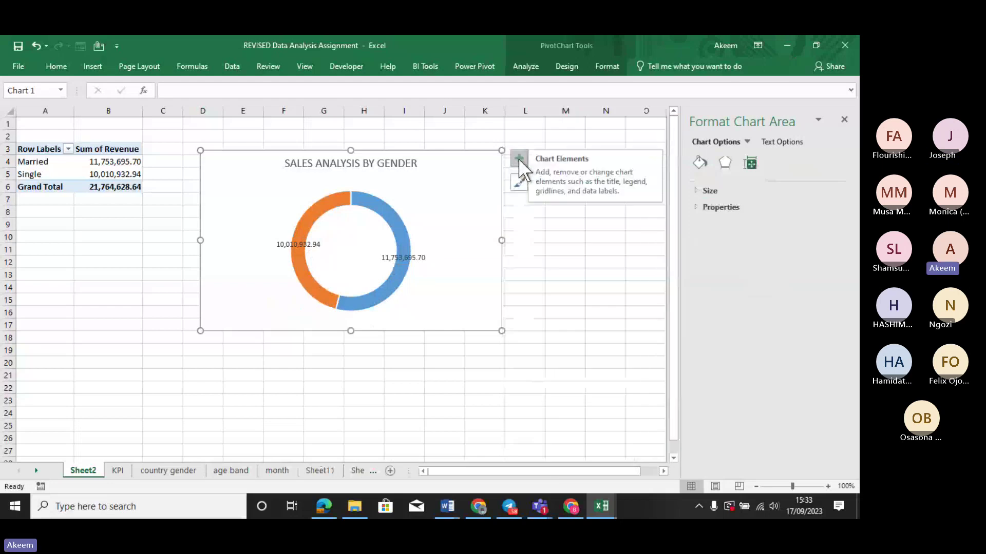
{"action": "left_click", "coordinate": [519, 158]}
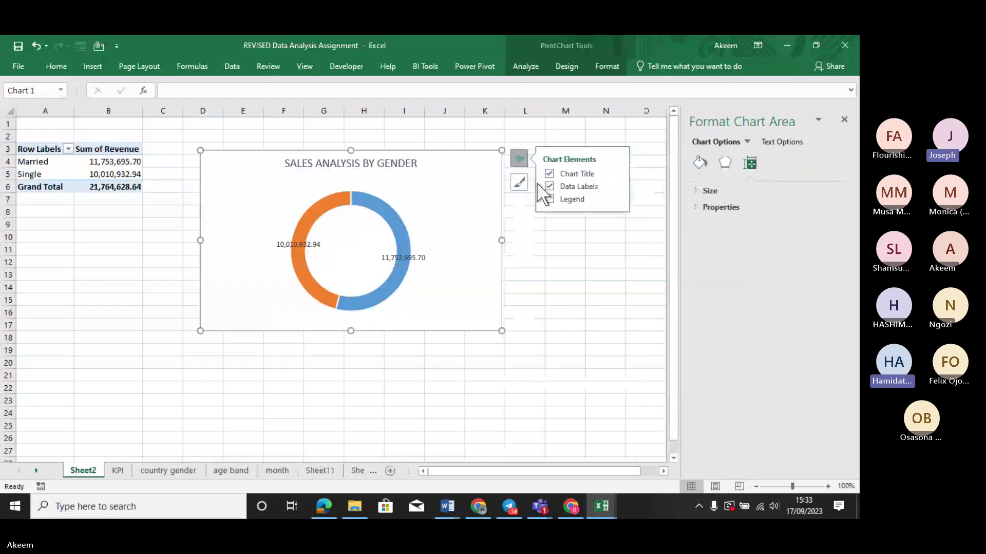
{"action": "left_click", "coordinate": [615, 186]}
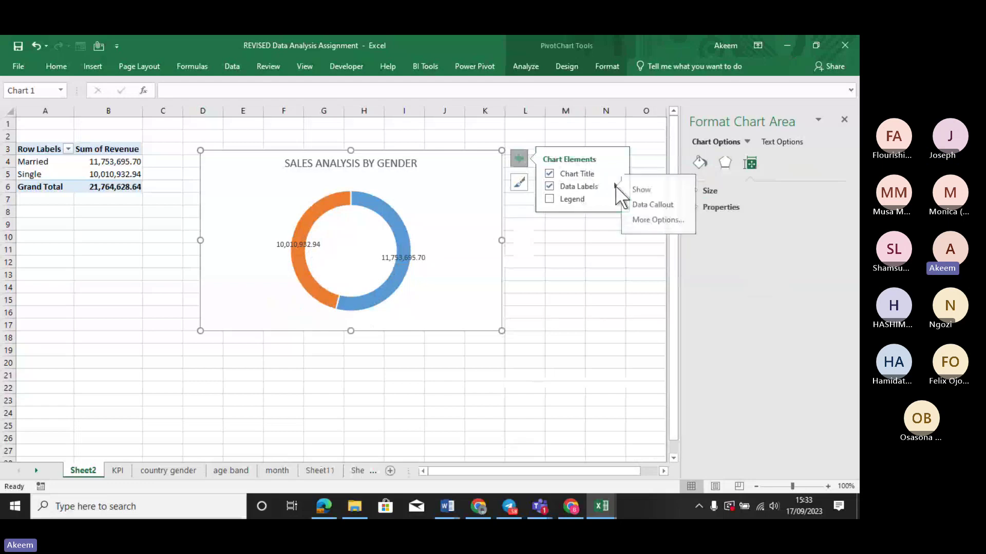
{"action": "left_click", "coordinate": [651, 220]}
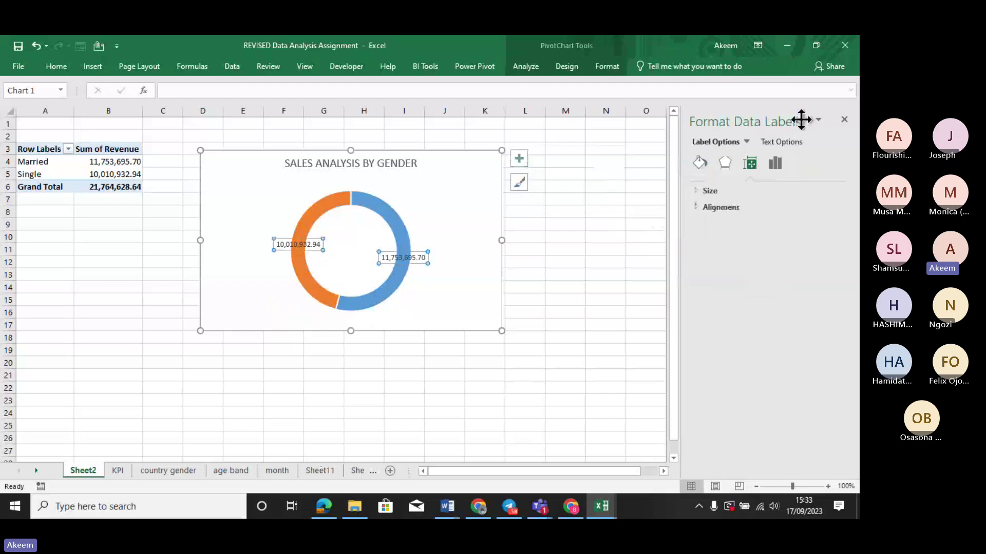
Add the category name to the doughnut chart's data labels alongside the value.
{"action": "left_click", "coordinate": [696, 191]}
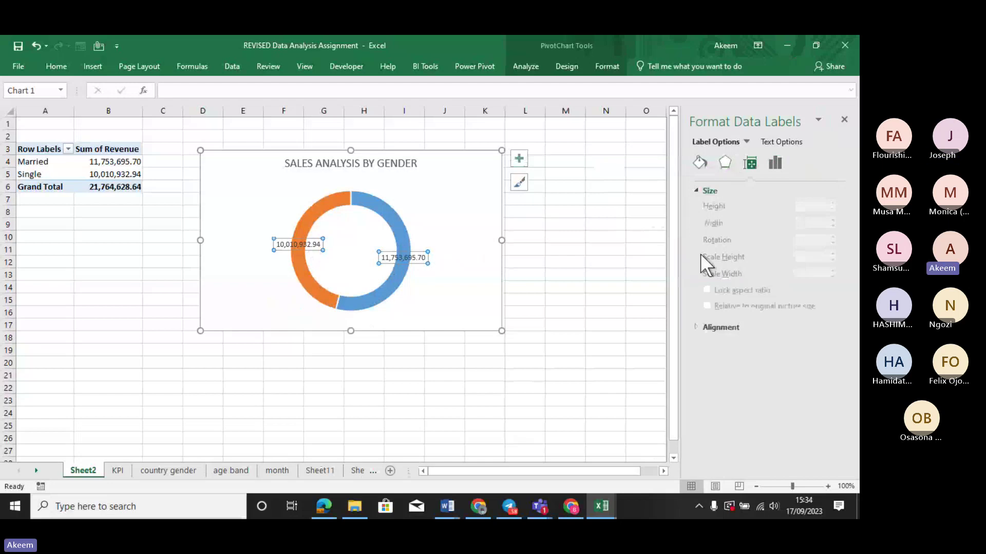
{"action": "left_click", "coordinate": [698, 326]}
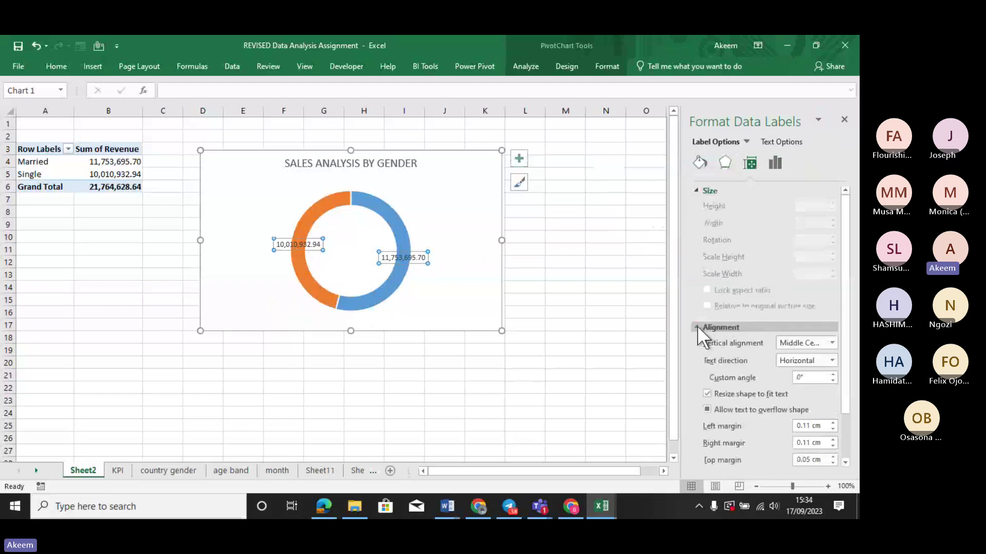
{"action": "left_click", "coordinate": [725, 165]}
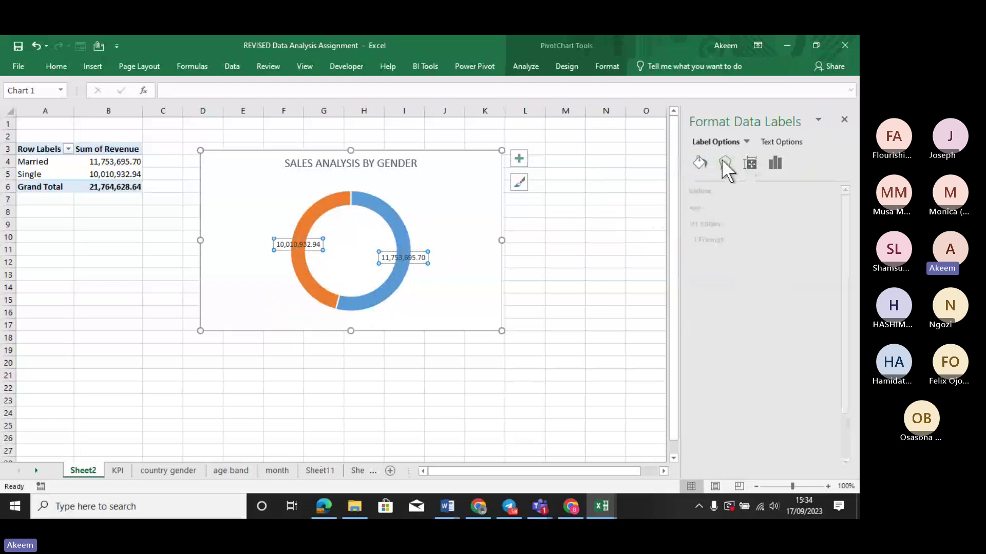
{"action": "left_click", "coordinate": [775, 163]}
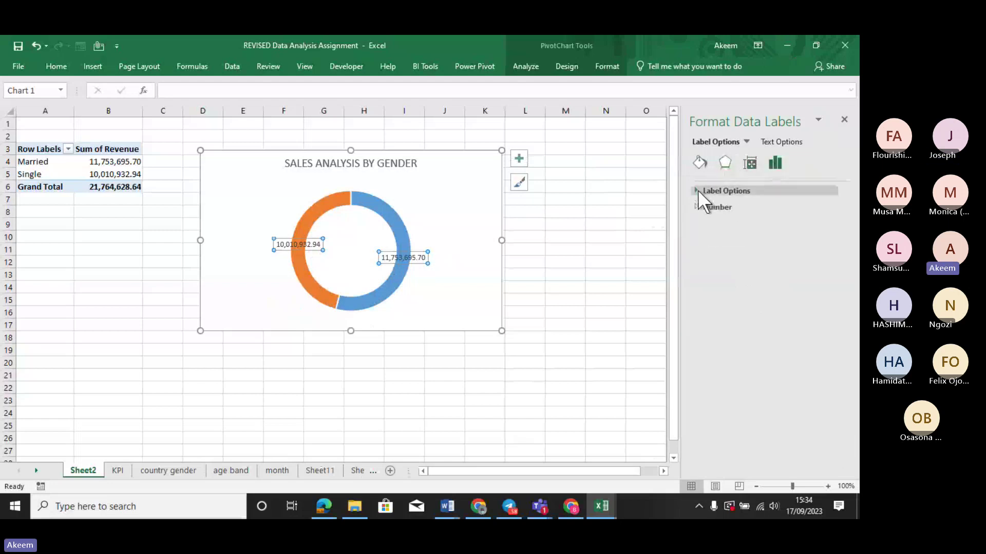
{"action": "left_click", "coordinate": [699, 190]}
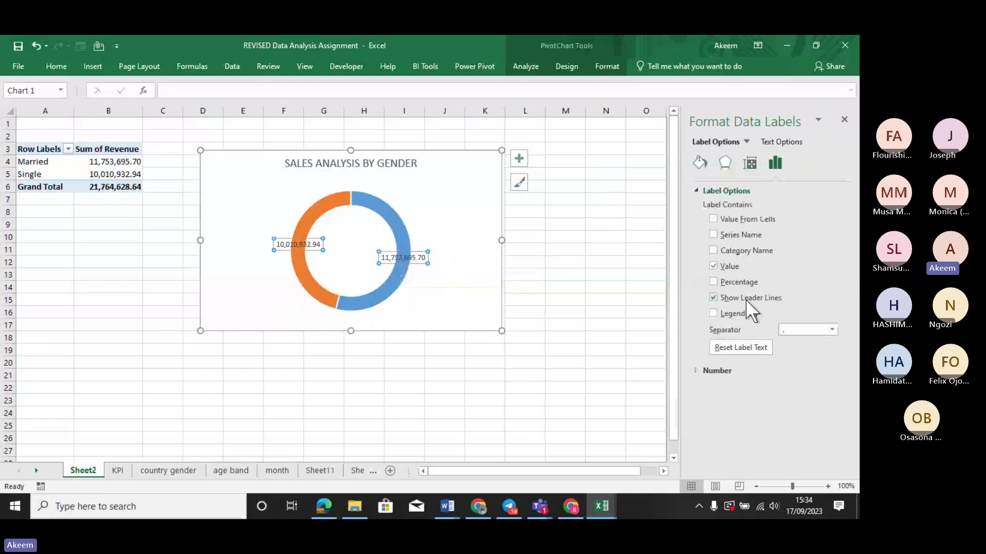
{"action": "left_click", "coordinate": [713, 250]}
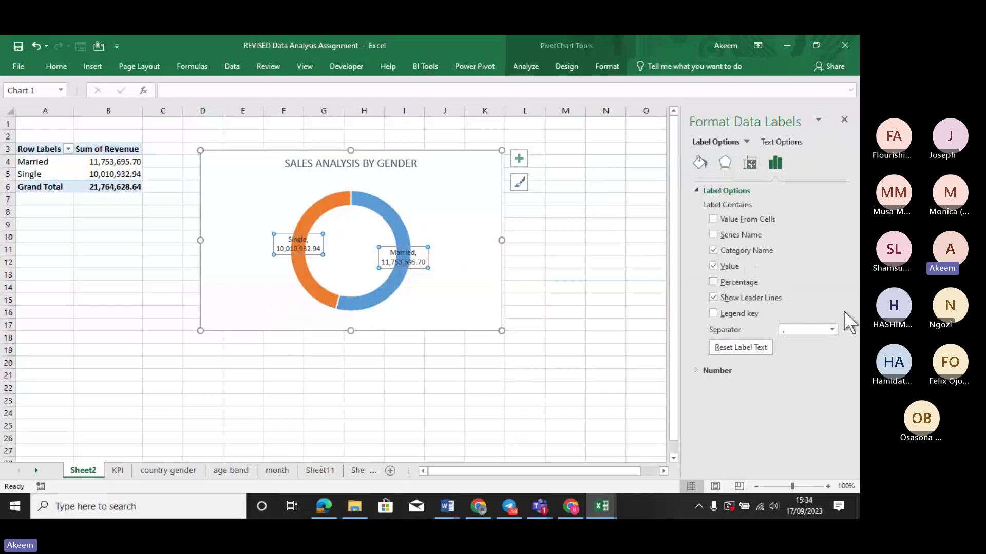
Try the New Line separator in the data labels, then switch the separator back to comma.
{"action": "left_click", "coordinate": [831, 330]}
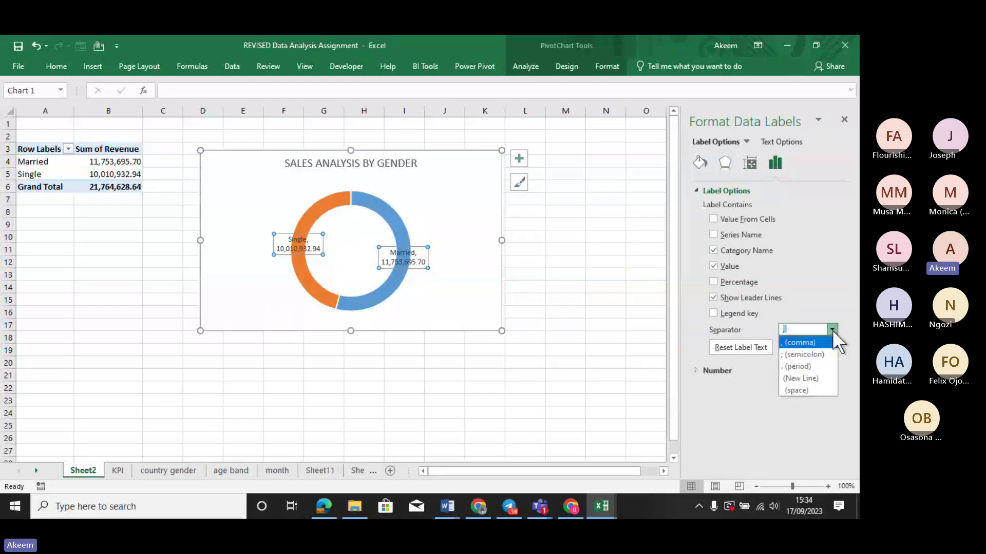
{"action": "left_click", "coordinate": [802, 379]}
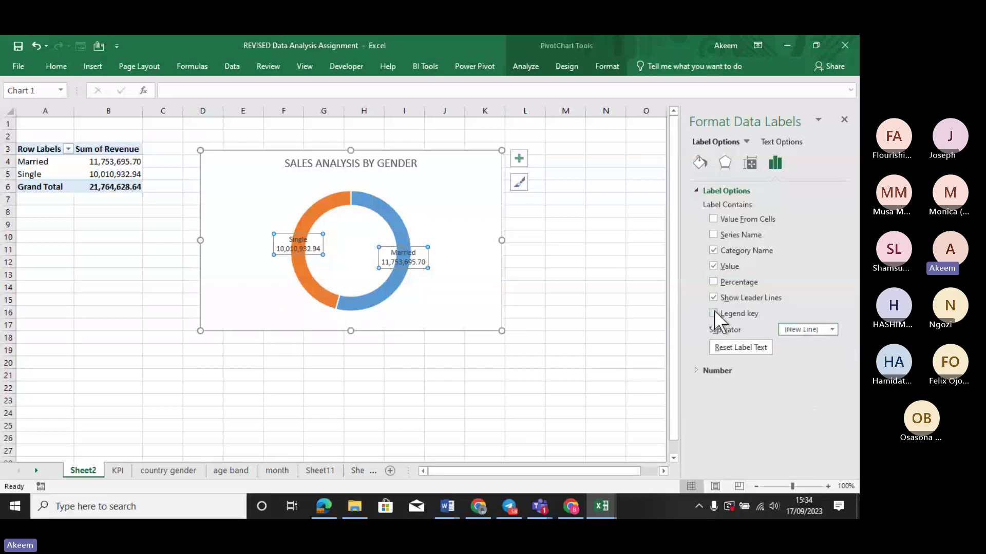
{"action": "left_click", "coordinate": [831, 329]}
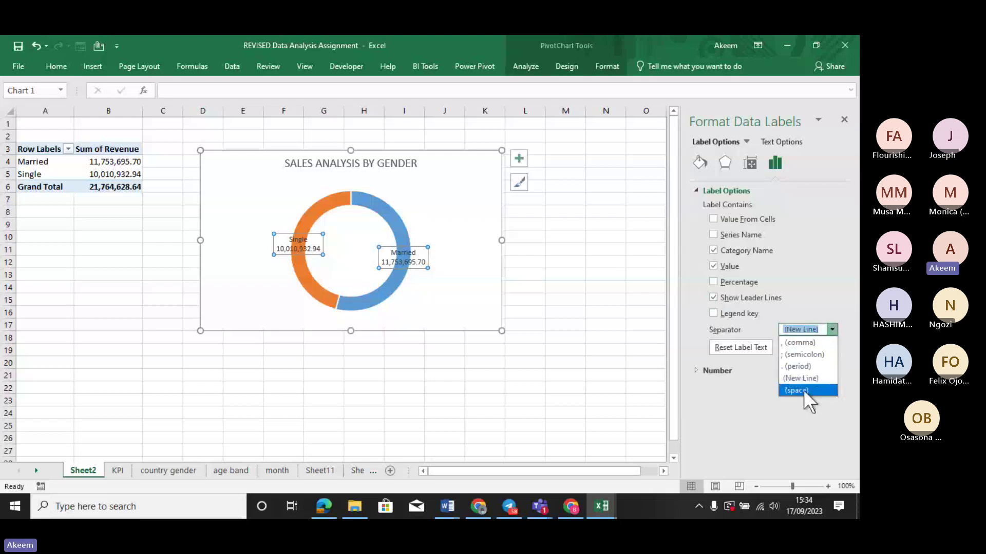
{"action": "left_click", "coordinate": [792, 343]}
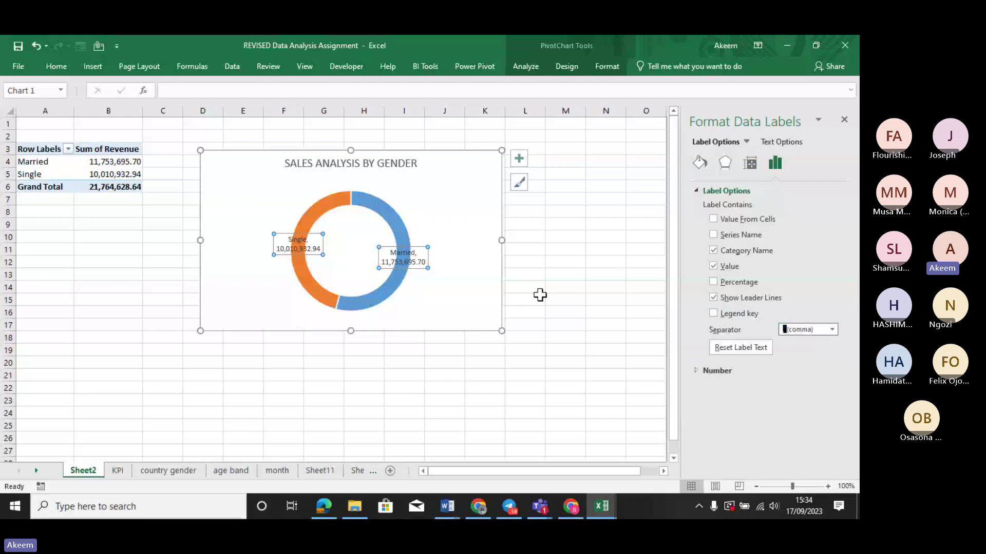
Widen the Married data label so its category name and value fit on one line.
{"action": "left_click", "coordinate": [417, 263]}
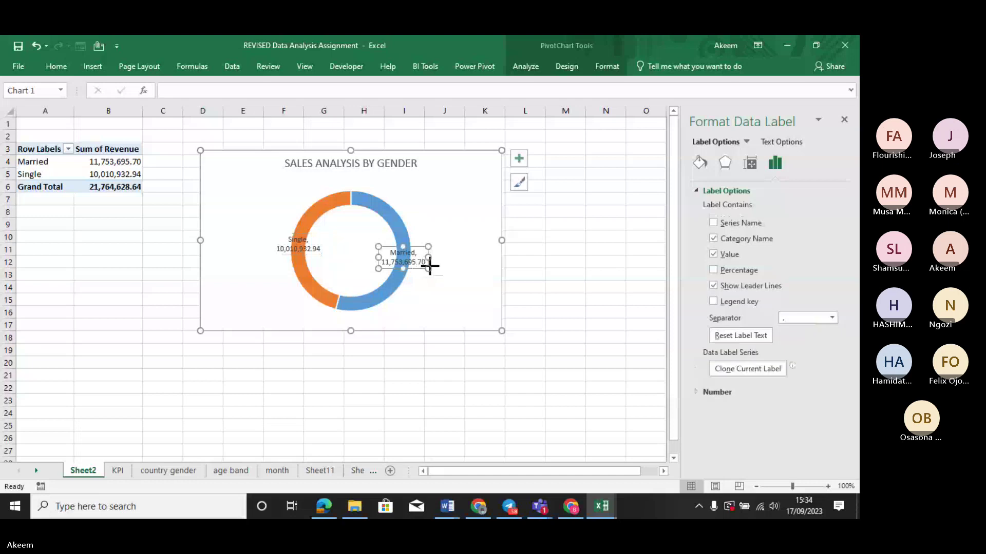
{"action": "left_click_drag", "start_coordinate": [430, 266], "coordinate": [492, 267]}
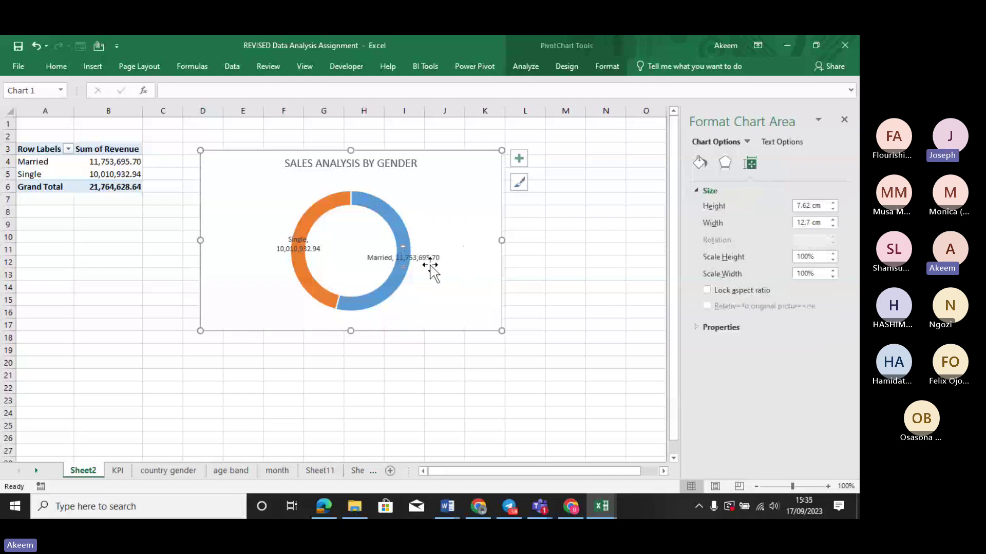
Set the separator of the doughnut chart's data labels to New Line.
{"action": "left_click", "coordinate": [426, 262]}
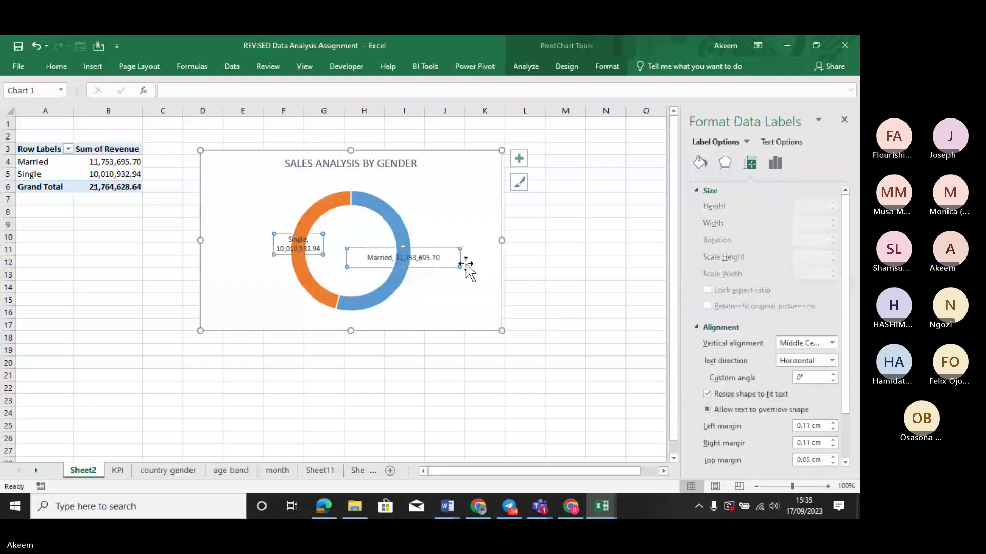
{"action": "left_click", "coordinate": [775, 163]}
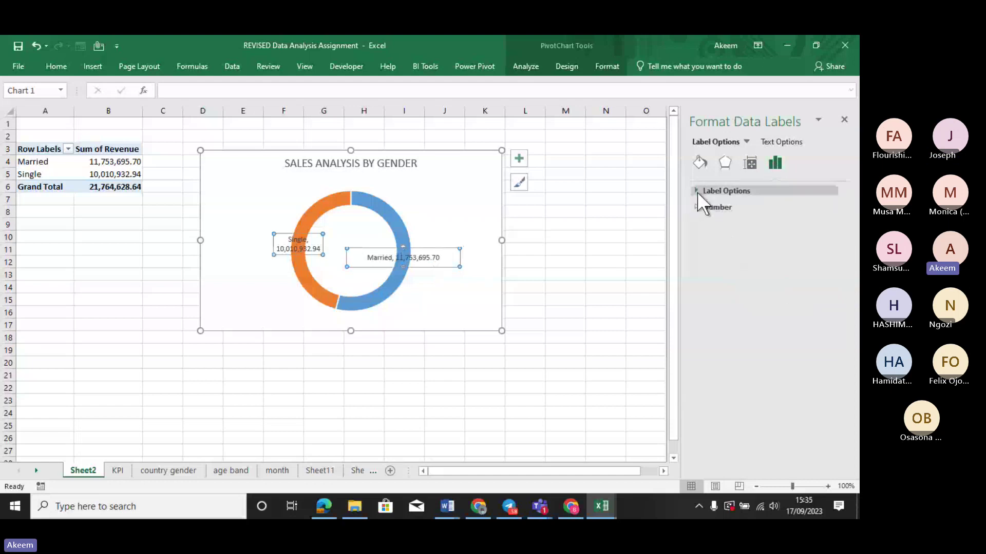
{"action": "left_click", "coordinate": [697, 192]}
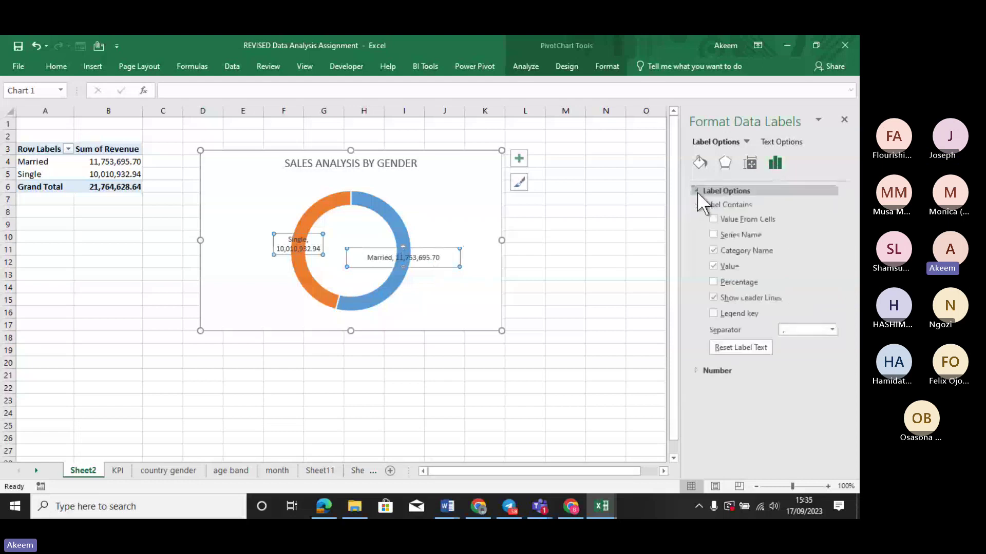
{"action": "left_click", "coordinate": [831, 329]}
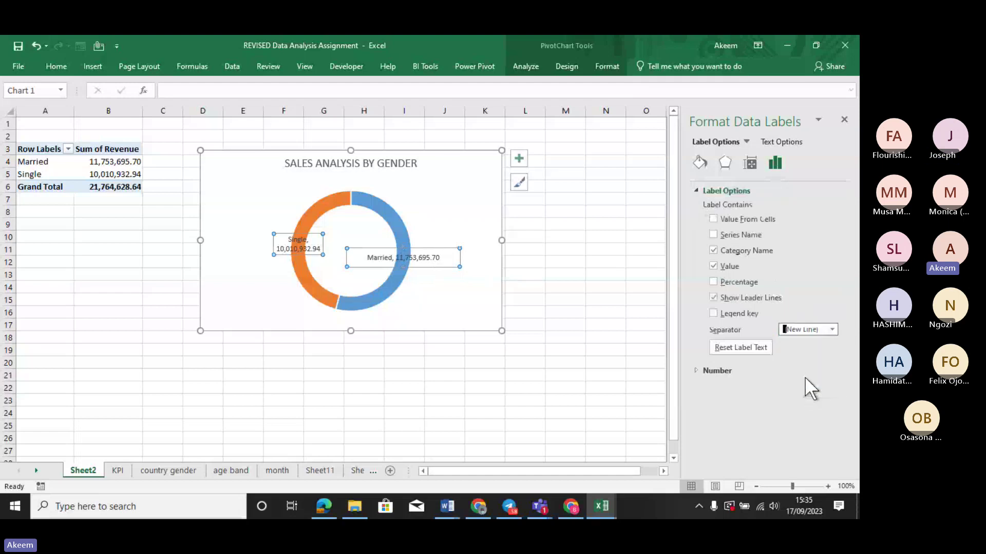
{"action": "left_click", "coordinate": [805, 379]}
{"action": "left_click", "coordinate": [463, 272]}
Resize the Married data label and place it outside the ring, beside the blue slice.
{"action": "left_click", "coordinate": [414, 259]}
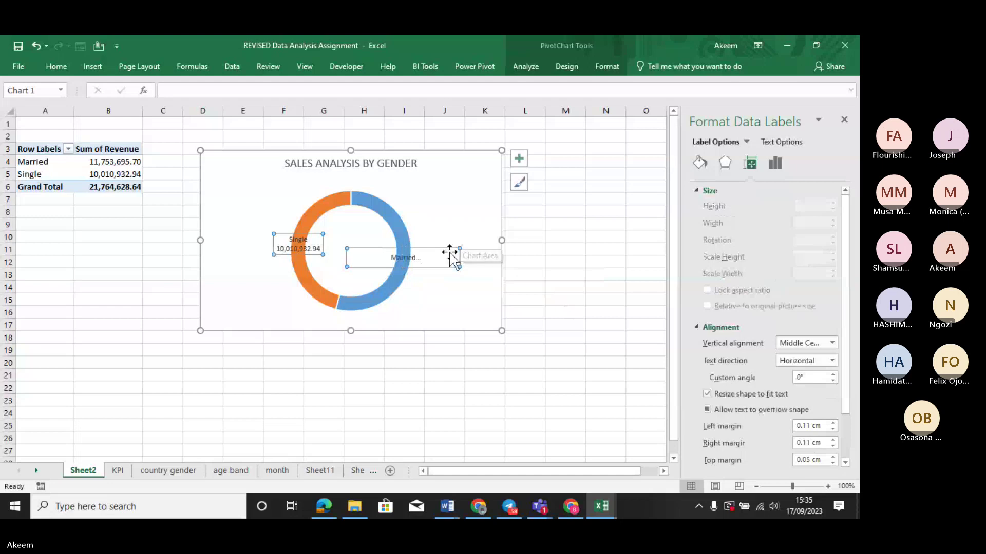
{"action": "left_click", "coordinate": [459, 247]}
{"action": "mouse_move", "coordinate": [458, 247]}
{"action": "left_mouse_down"}
{"action": "mouse_move", "coordinate": [399, 242]}
{"action": "mouse_move", "coordinate": [383, 252]}
{"action": "mouse_move", "coordinate": [451, 231]}
{"action": "left_mouse_up"}
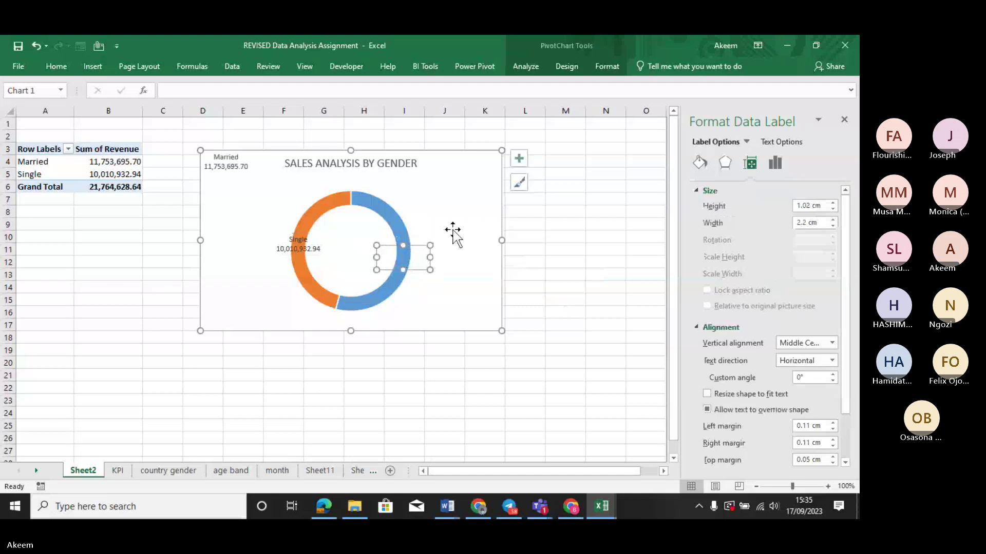
Move the Single data label outside the ring, to the upper left of the orange slice.
{"action": "left_click", "coordinate": [303, 241]}
{"action": "left_click_drag", "start_coordinate": [305, 242], "coordinate": [248, 212]}
{"action": "left_click", "coordinate": [300, 238]}
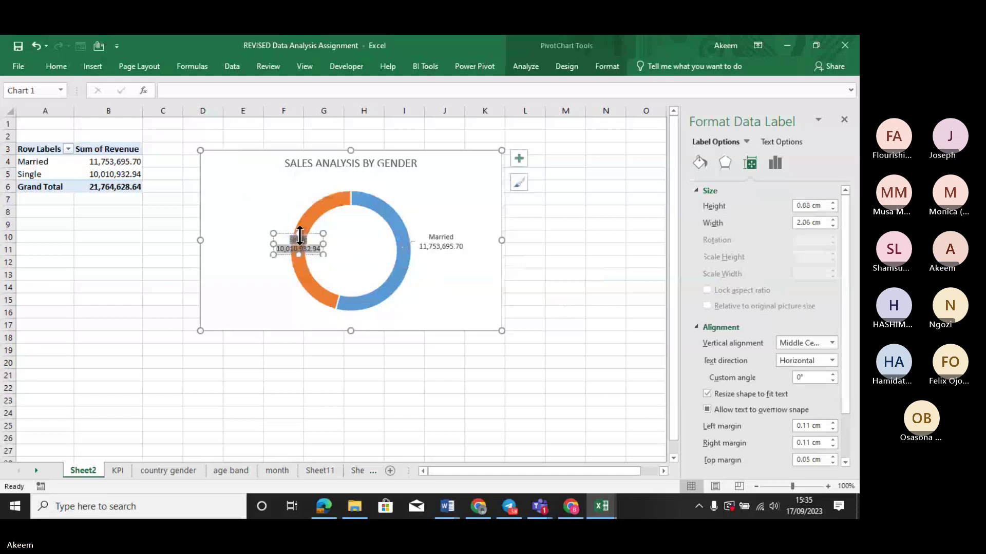
{"action": "left_click_drag", "start_coordinate": [310, 233], "coordinate": [270, 215]}
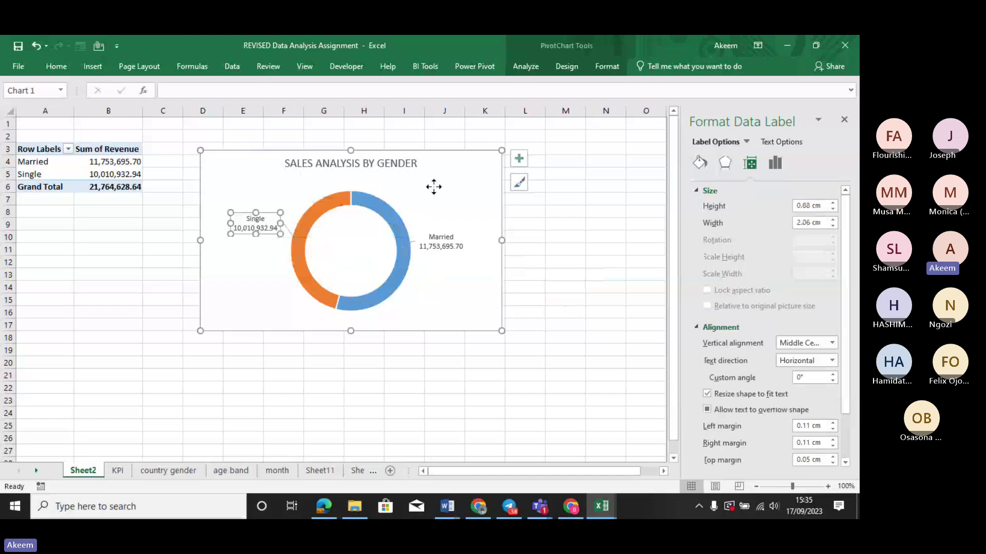
Make the text of the Married and Single data labels bold.
{"action": "left_click", "coordinate": [448, 224]}
{"action": "left_click", "coordinate": [455, 238]}
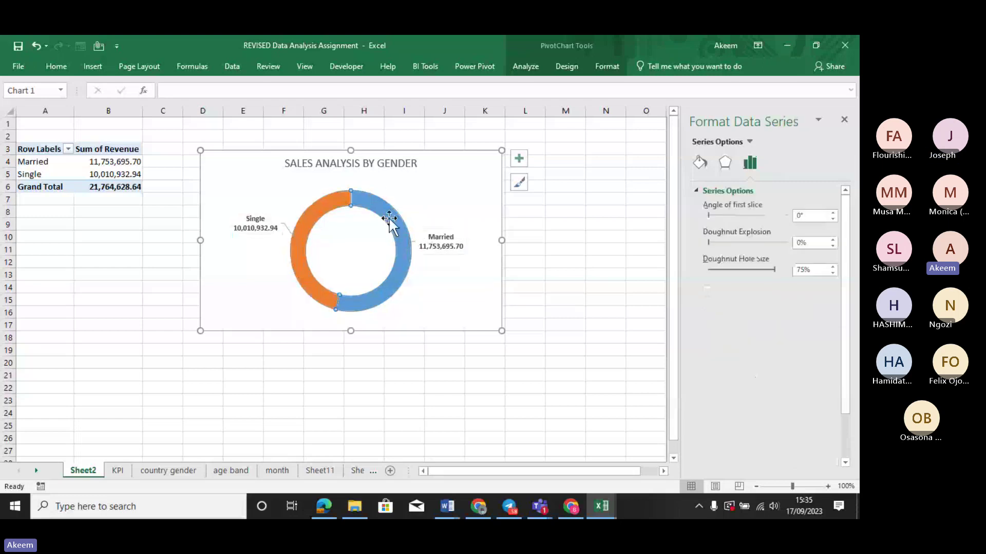
Separate the slices of the doughnut series by setting the doughnut explosion to 31%.
{"action": "left_click", "coordinate": [391, 221]}
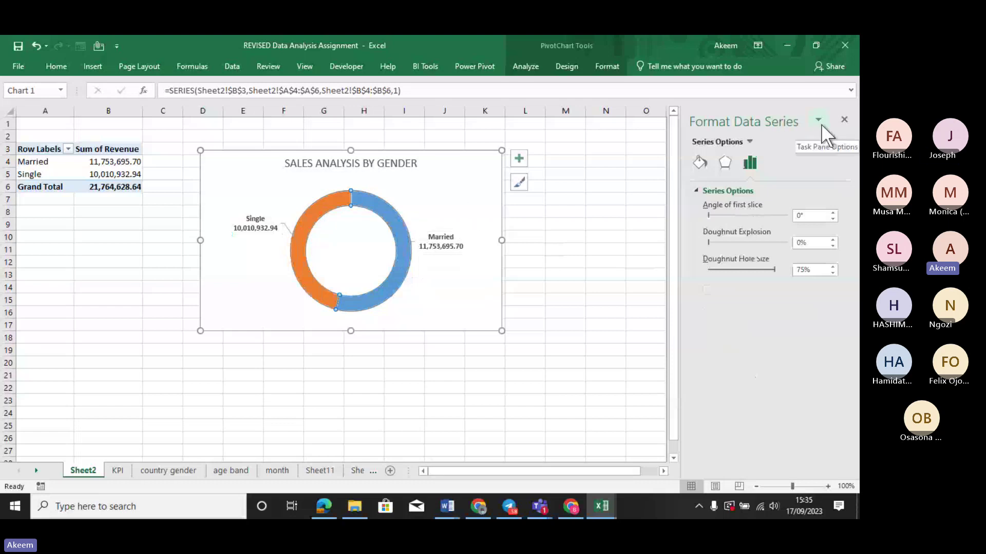
{"action": "left_click", "coordinate": [453, 237]}
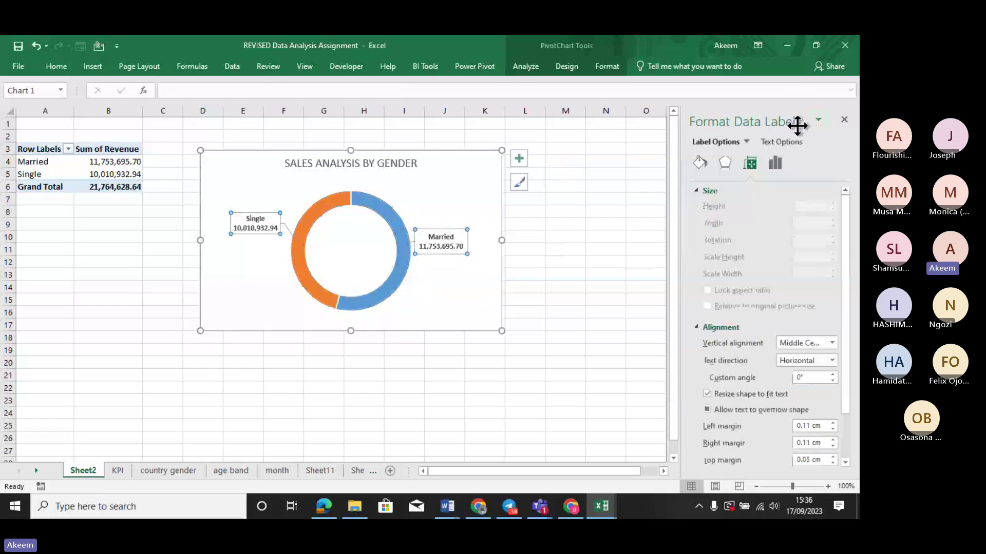
{"action": "left_click", "coordinate": [380, 203]}
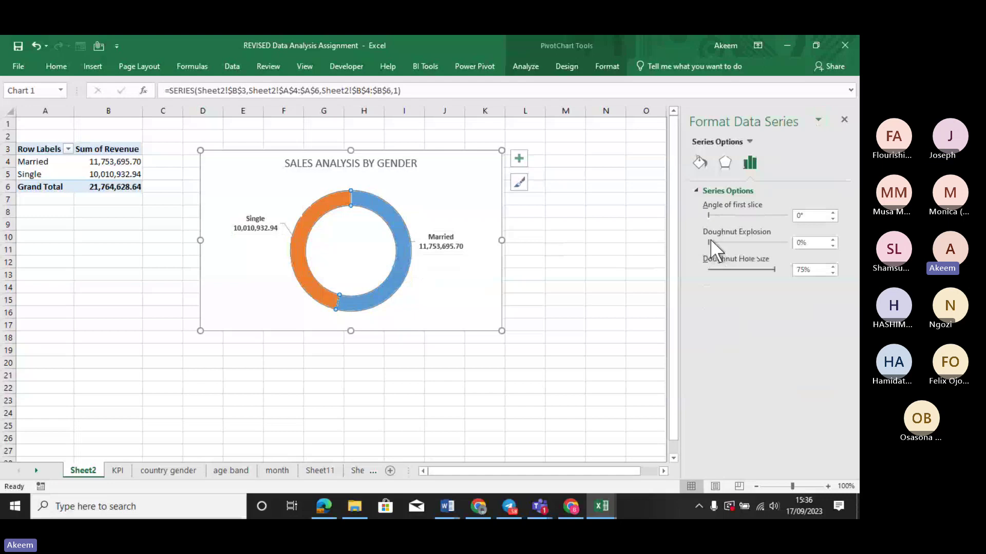
{"action": "left_click_drag", "start_coordinate": [710, 239], "coordinate": [756, 242]}
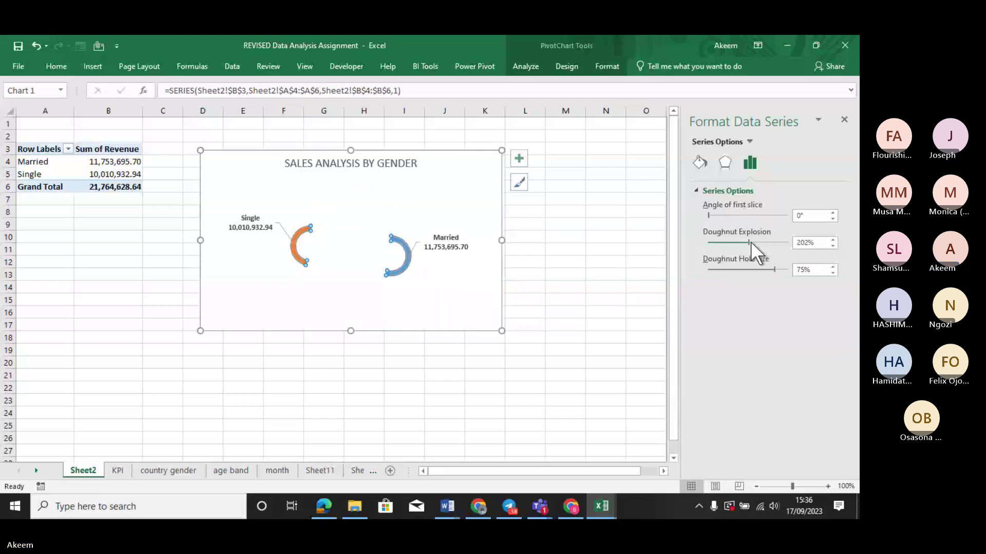
{"action": "left_click_drag", "start_coordinate": [747, 241], "coordinate": [723, 243]}
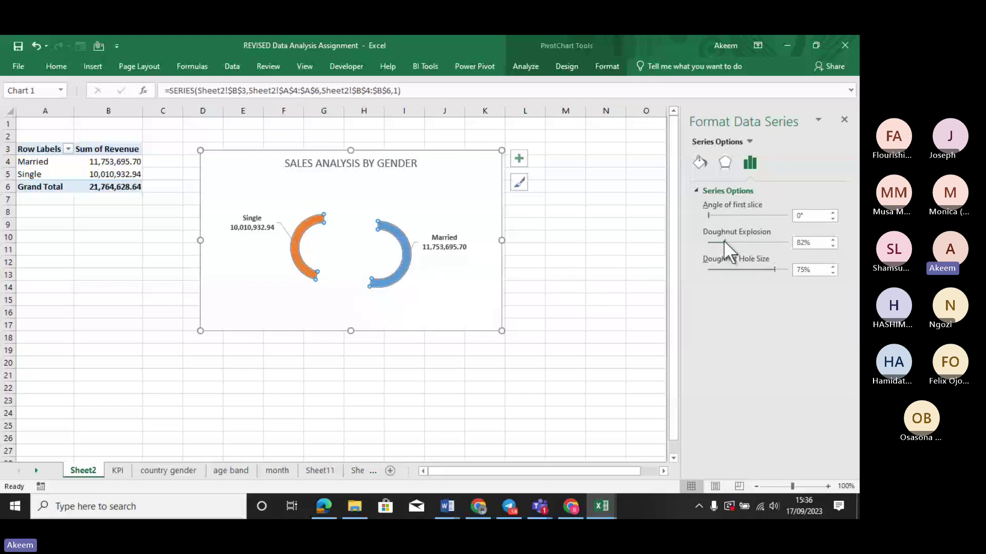
{"action": "left_click_drag", "start_coordinate": [717, 241], "coordinate": [715, 243]}
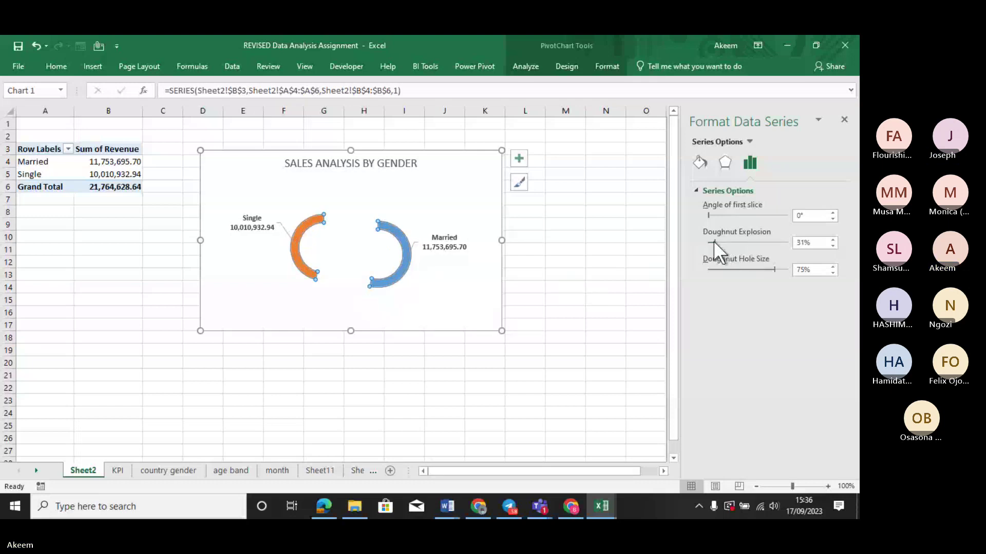
{"action": "left_click", "coordinate": [457, 277]}
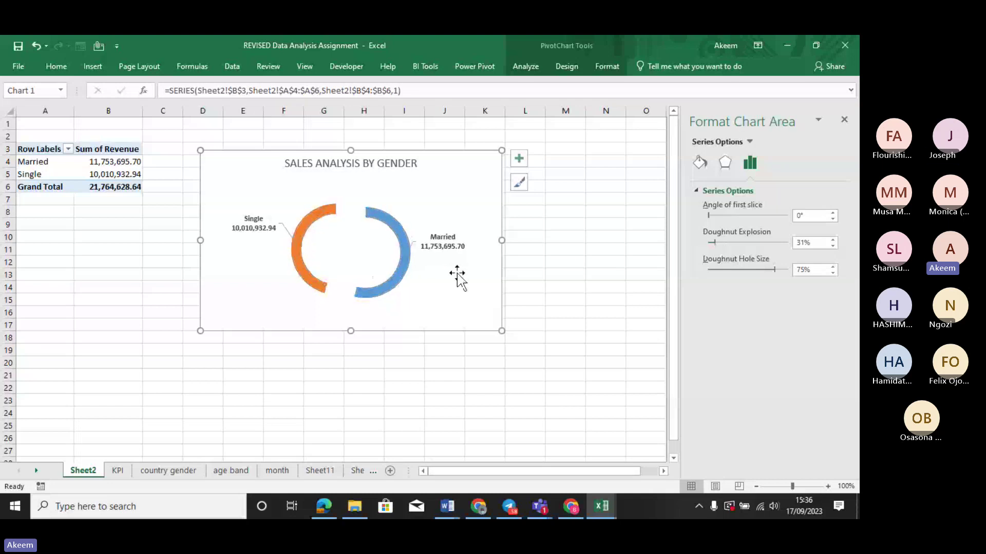
Set the doughnut series' explosion to 0% and its doughnut hole size to 56%.
{"action": "left_click", "coordinate": [398, 233]}
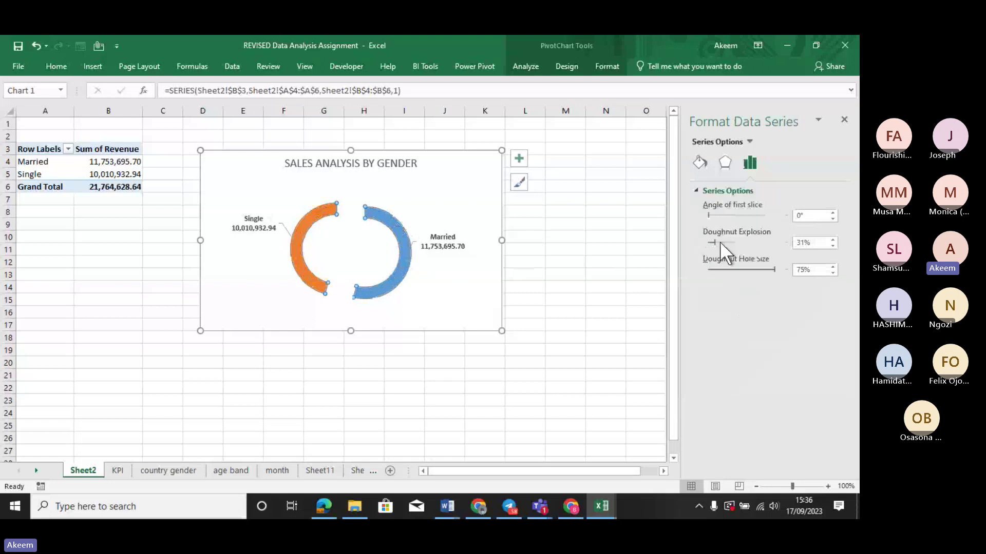
{"action": "left_click_drag", "start_coordinate": [716, 241], "coordinate": [701, 238]}
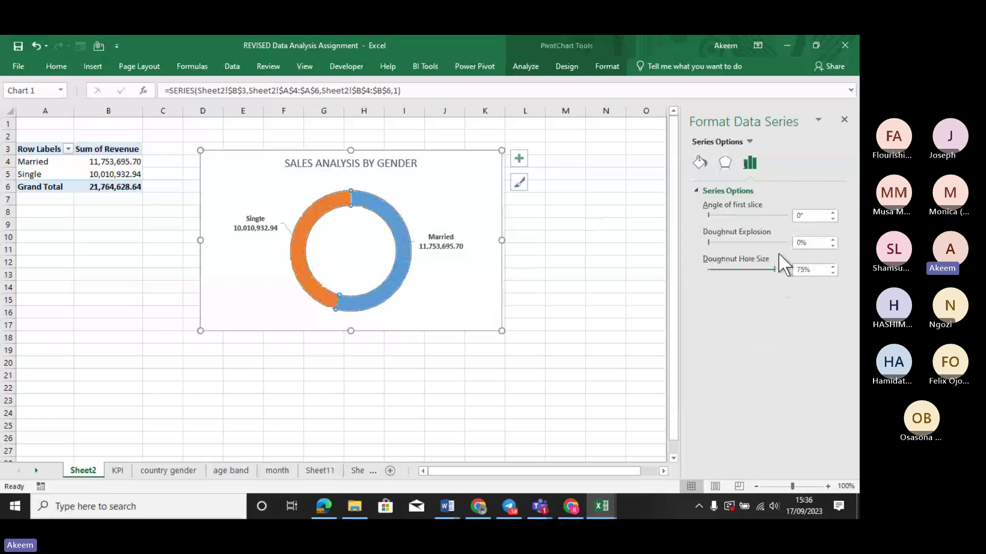
{"action": "left_click_drag", "start_coordinate": [772, 266], "coordinate": [760, 269]}
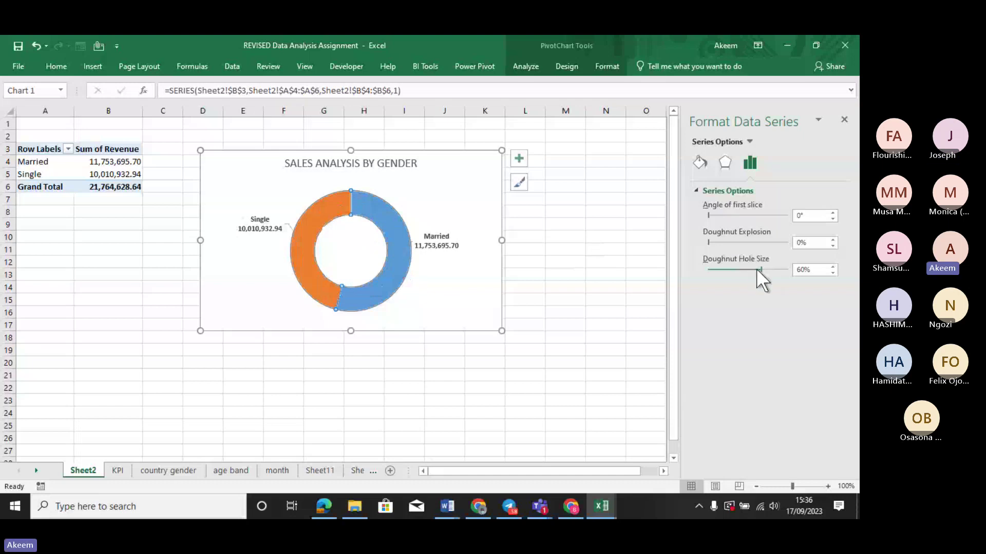
{"action": "left_click_drag", "start_coordinate": [759, 269], "coordinate": [748, 267]}
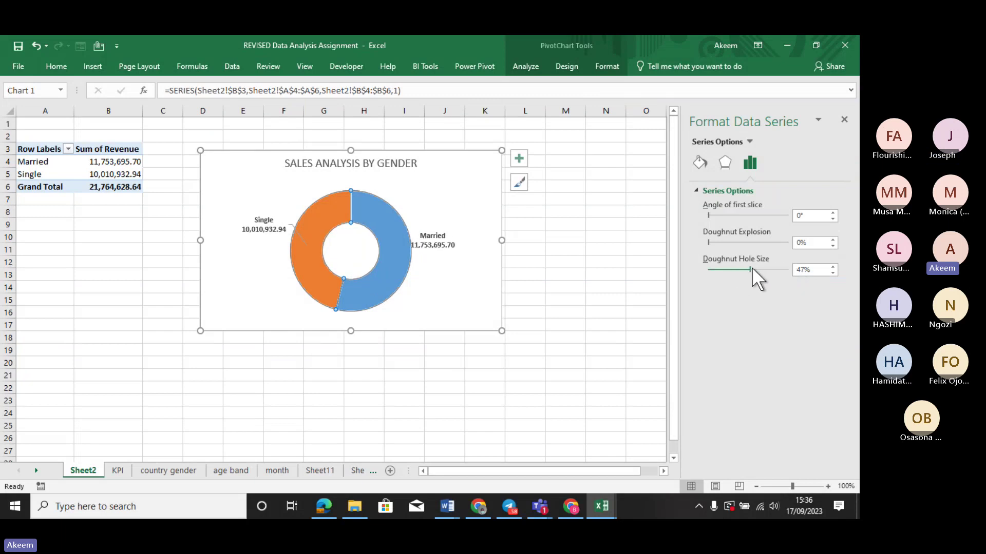
{"action": "left_click_drag", "start_coordinate": [751, 266], "coordinate": [757, 267]}
{"action": "left_click", "coordinate": [435, 193]}
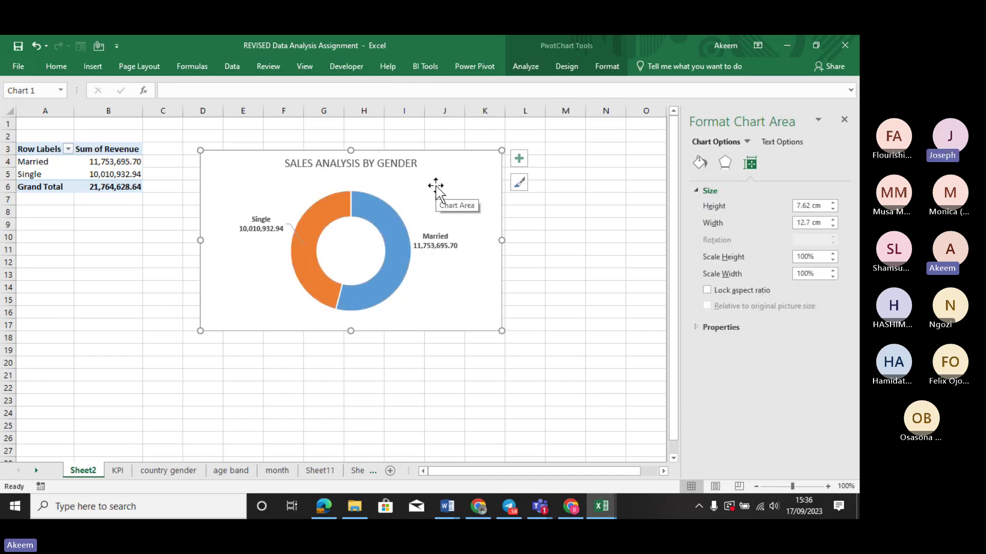
Try pulling the doughnut slices apart to a 40% explosion, and undo the change.
{"action": "left_click_drag", "start_coordinate": [379, 207], "coordinate": [402, 214]}
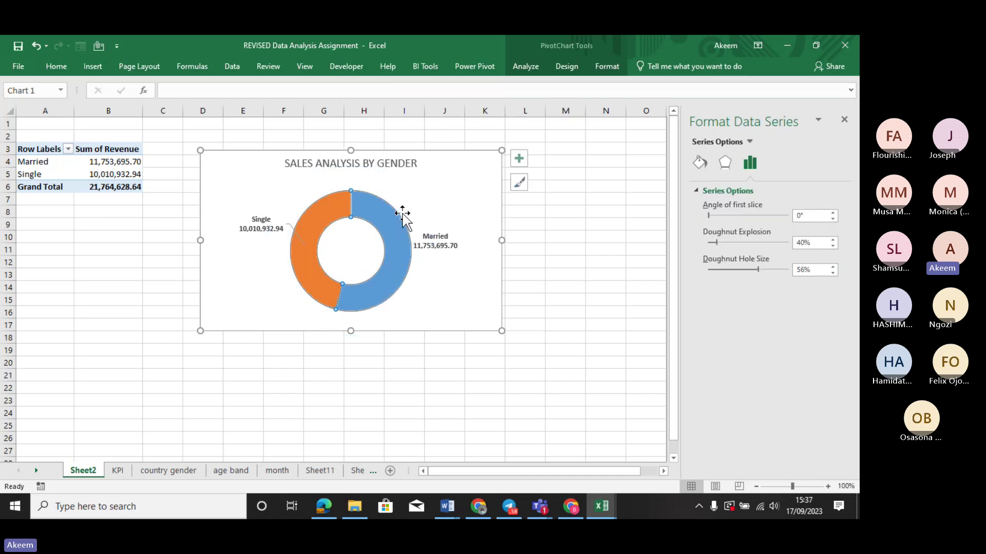
{"action": "left_click", "coordinate": [445, 200]}
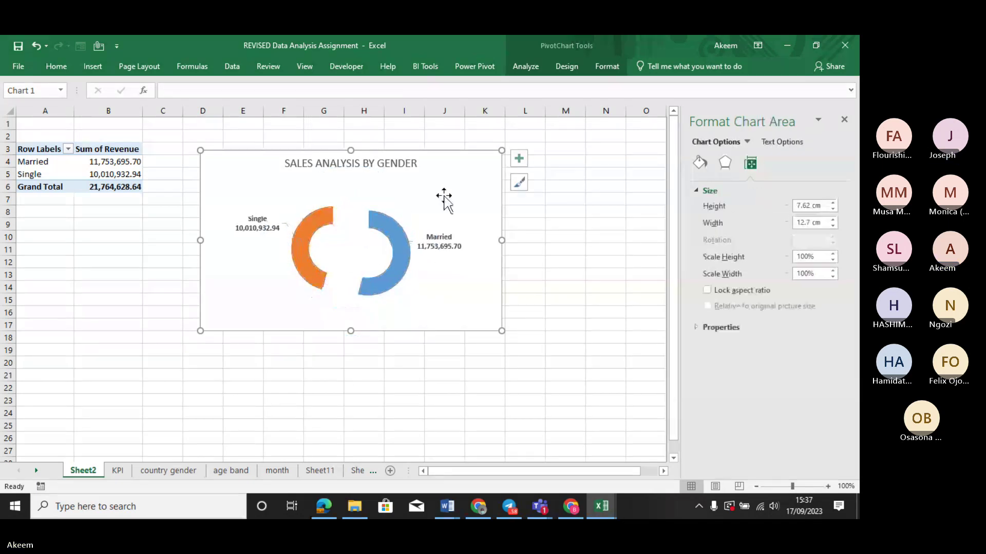
{"action": "key", "text": "ctrl+z"}
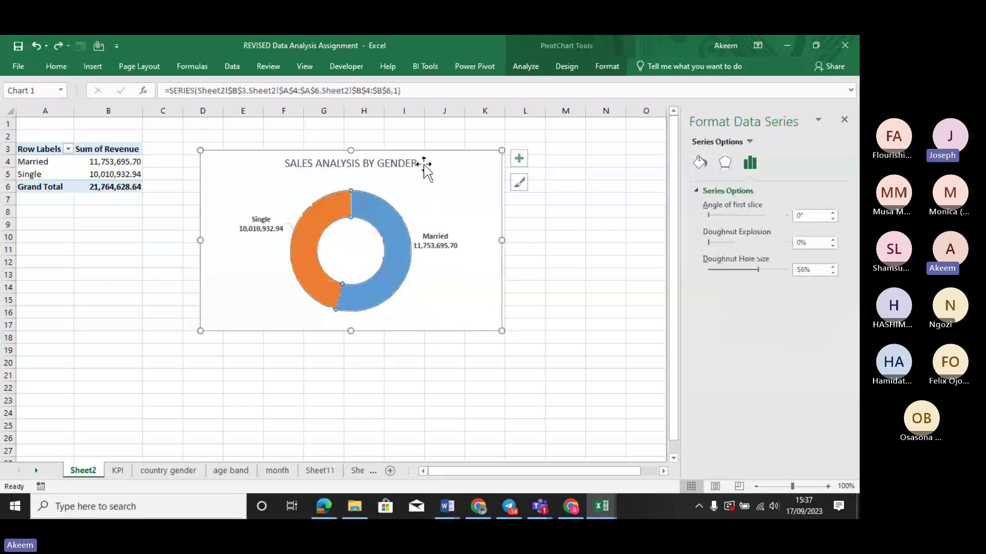
Apply the first outer shadow preset to the chart area and set the shadow colour to a light blue theme shade.
{"action": "left_click", "coordinate": [451, 176]}
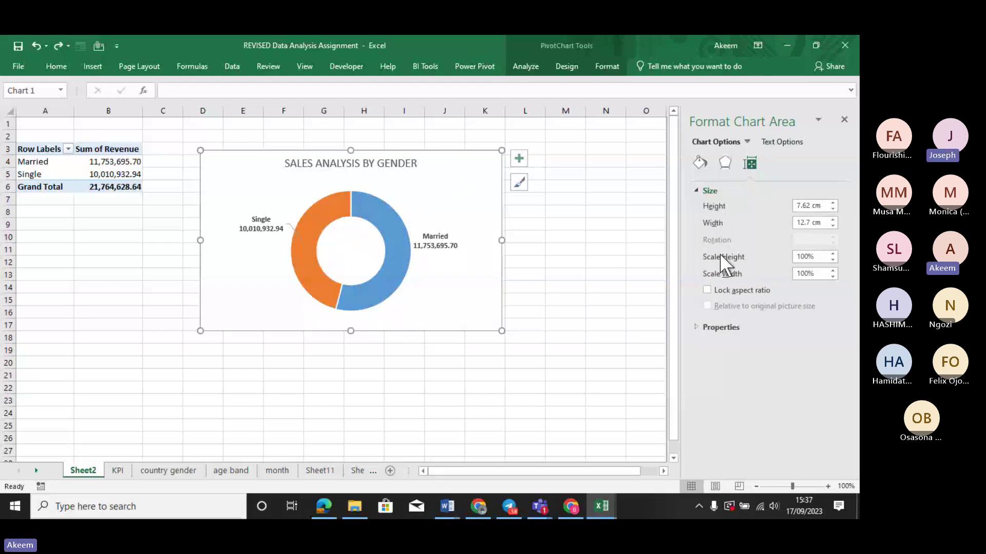
{"action": "left_click", "coordinate": [698, 328]}
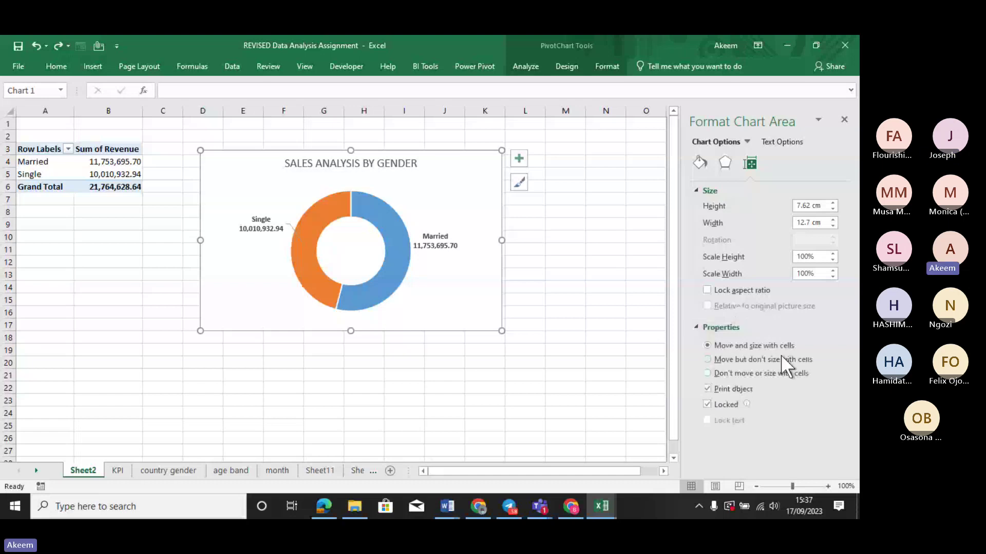
{"action": "left_click", "coordinate": [726, 159]}
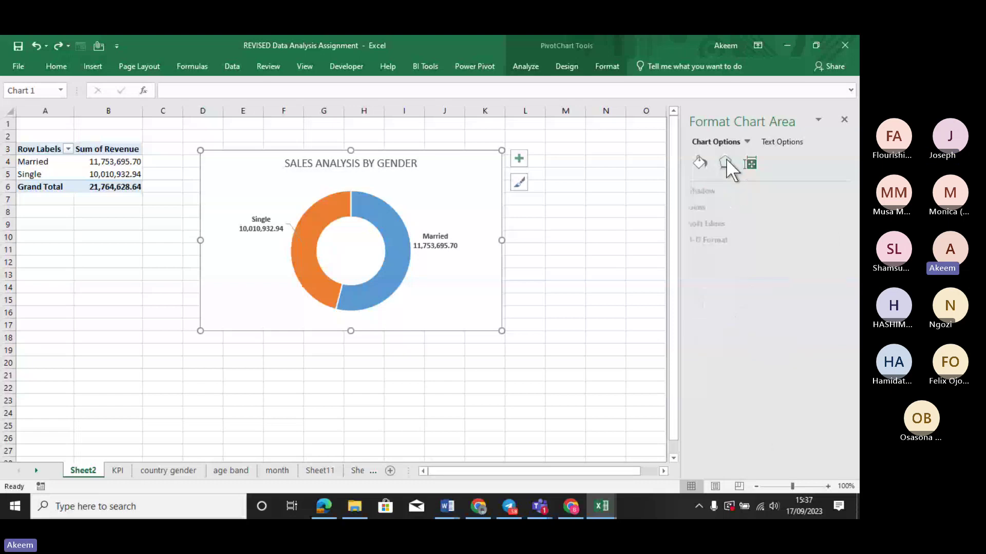
{"action": "left_click", "coordinate": [697, 190]}
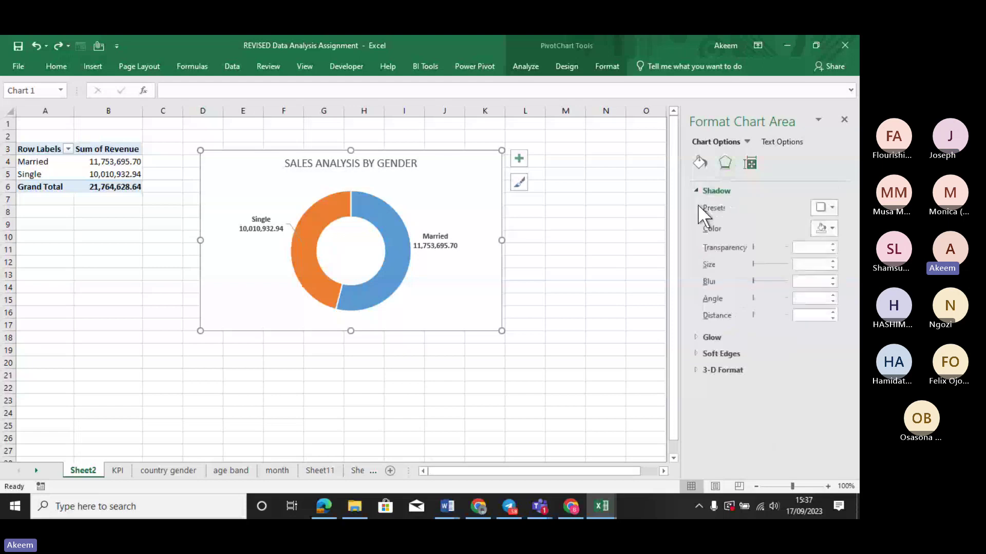
{"action": "left_click", "coordinate": [831, 202]}
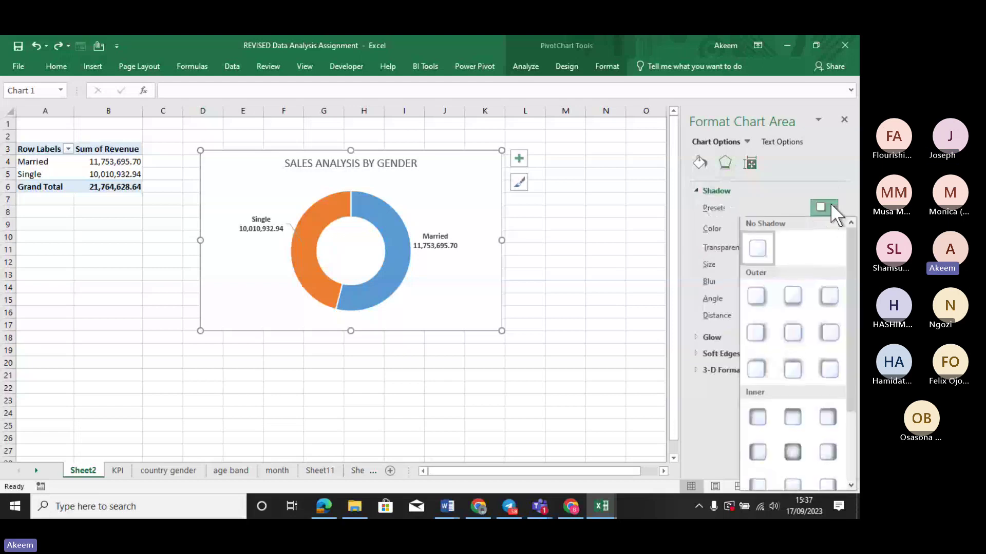
{"action": "left_click", "coordinate": [751, 297]}
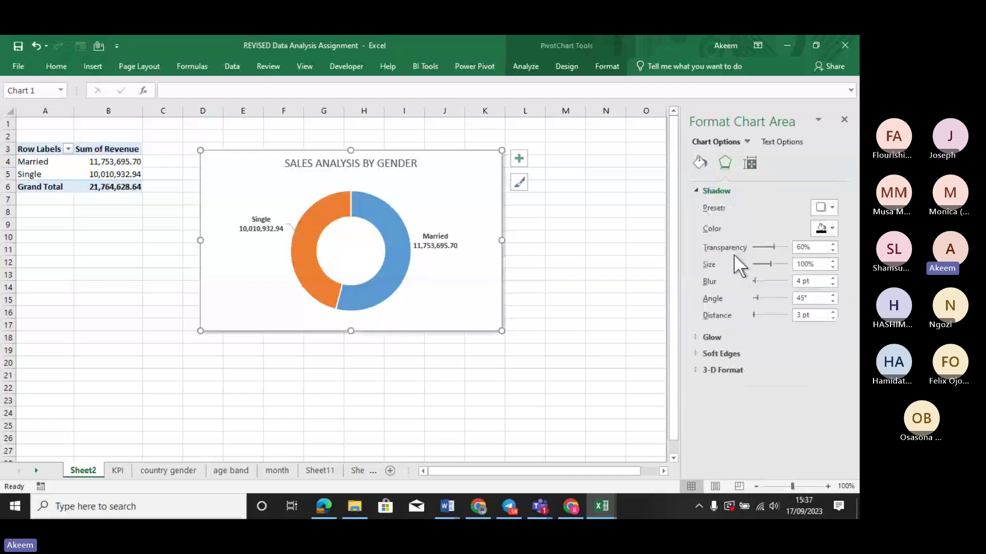
{"action": "left_click", "coordinate": [832, 228]}
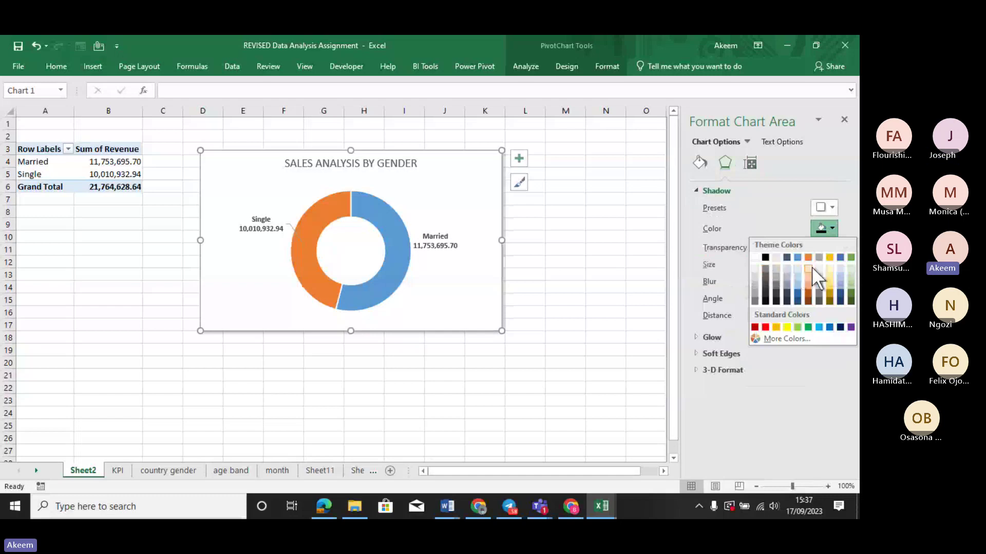
{"action": "left_click", "coordinate": [798, 284]}
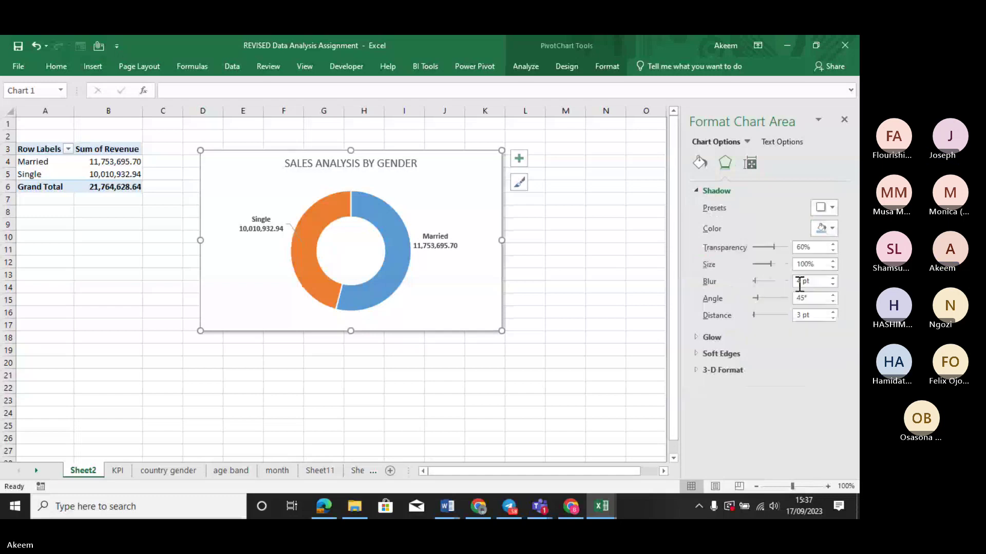
Fill the chart area with the light green preset gradient.
{"action": "left_click", "coordinate": [507, 264]}
{"action": "left_click", "coordinate": [478, 271]}
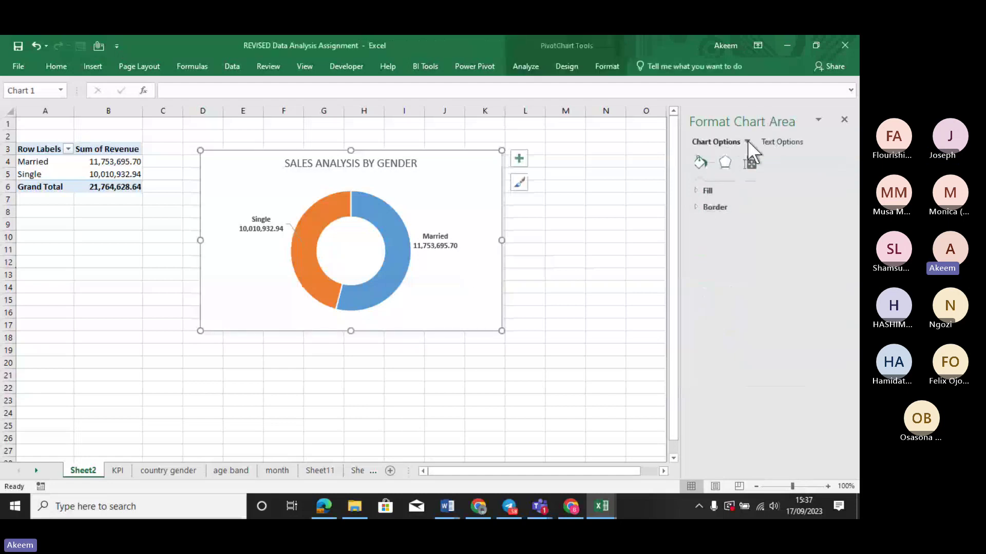
{"action": "left_click", "coordinate": [693, 192]}
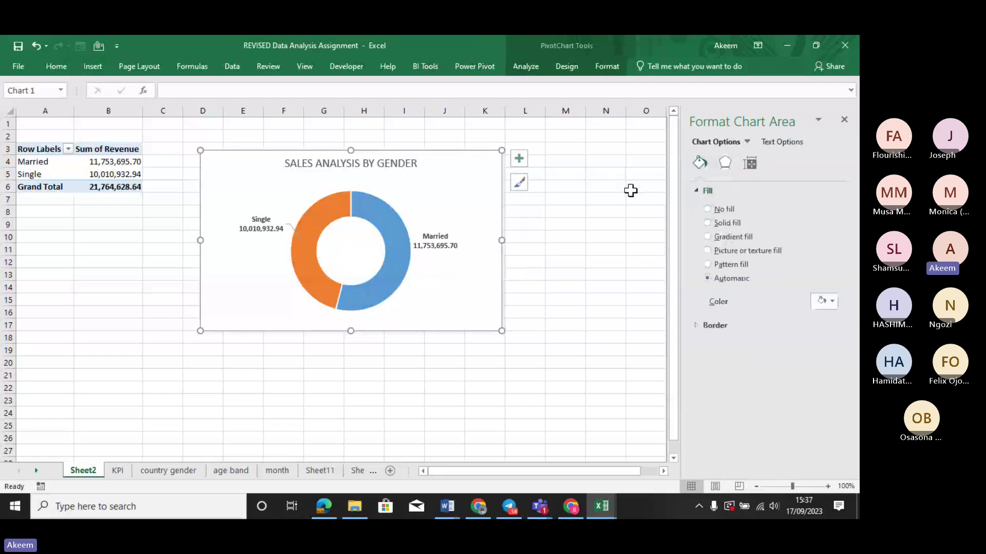
{"action": "left_click", "coordinate": [707, 222]}
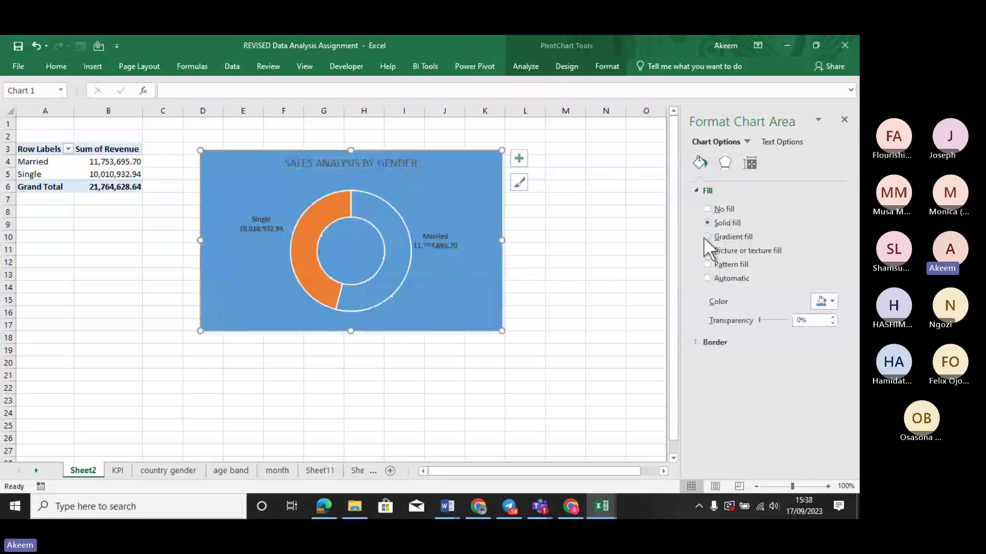
{"action": "left_click", "coordinate": [706, 236]}
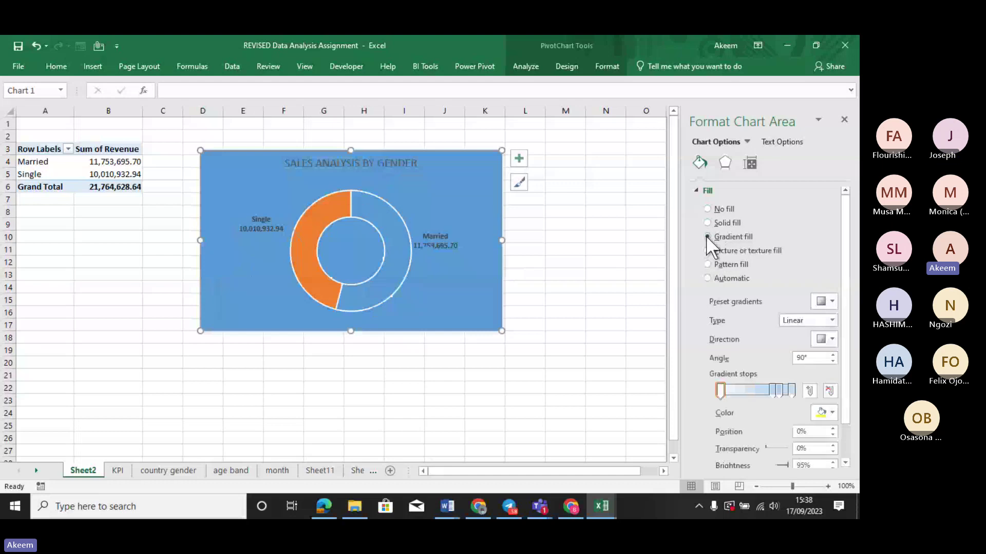
{"action": "left_click", "coordinate": [830, 301]}
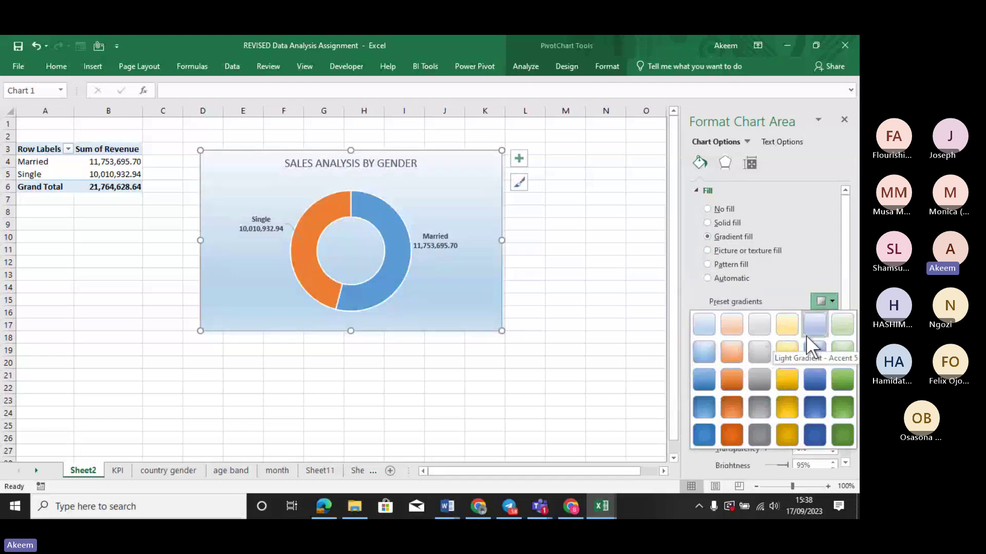
{"action": "left_click", "coordinate": [844, 320]}
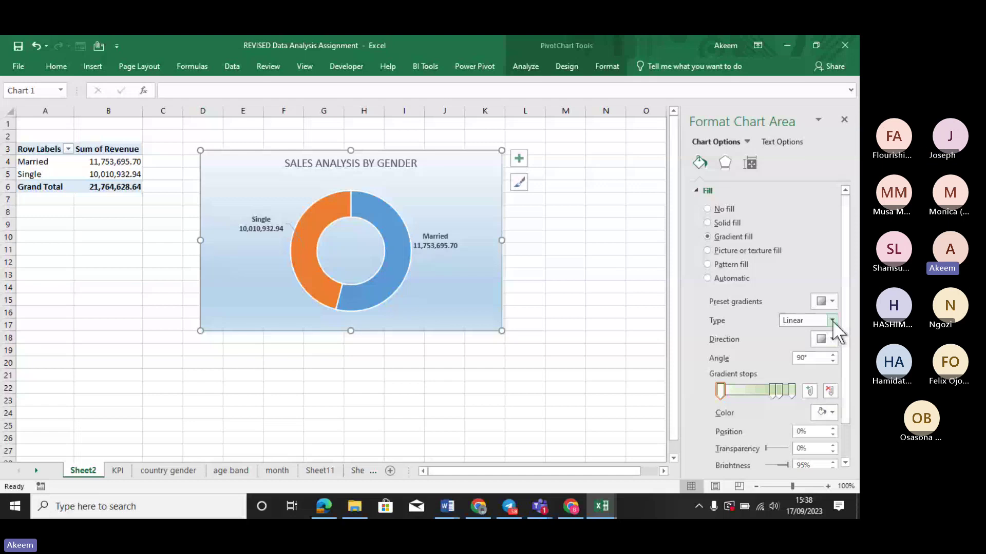
Set the chart area's gradient type to Radial.
{"action": "left_click", "coordinate": [833, 321]}
{"action": "left_click", "coordinate": [804, 336]}
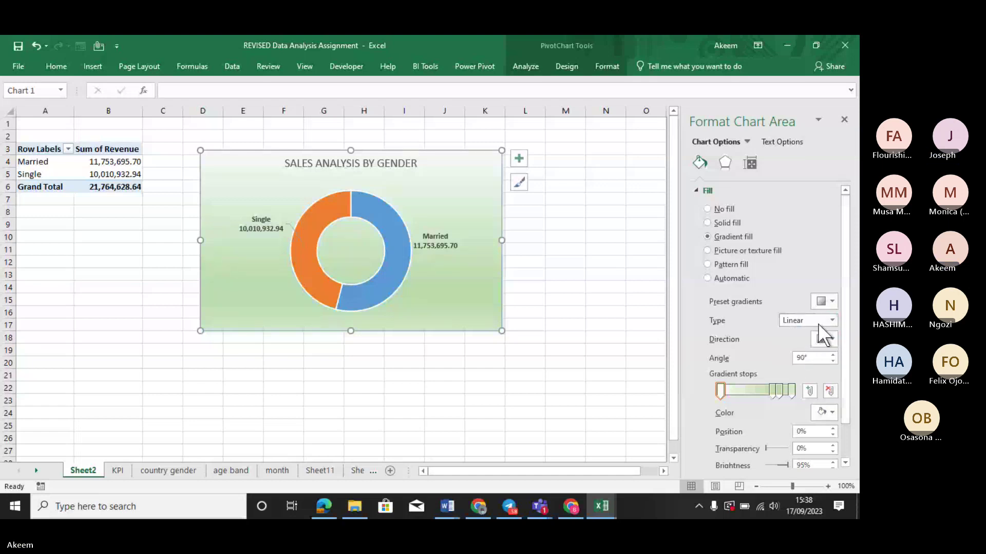
{"action": "left_click", "coordinate": [833, 318]}
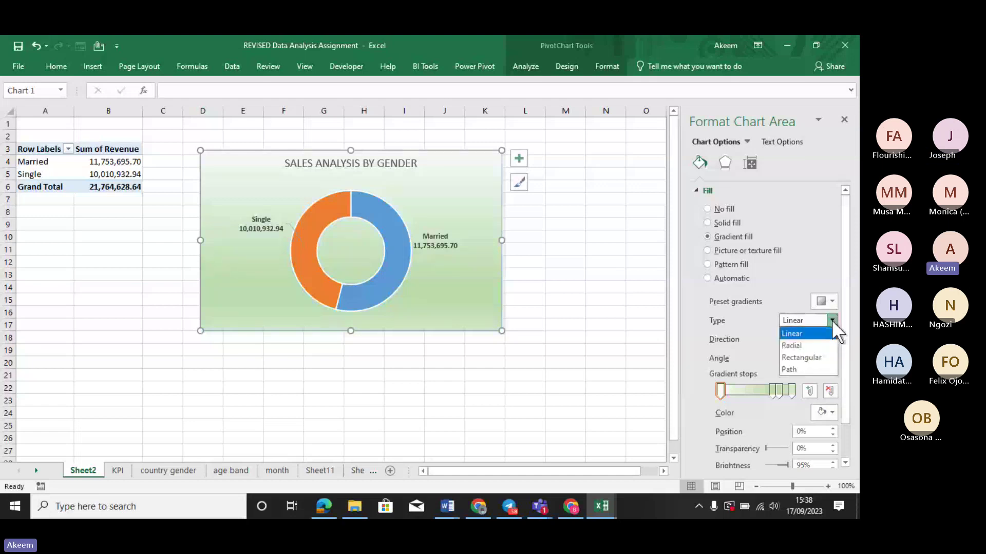
{"action": "left_click", "coordinate": [798, 345]}
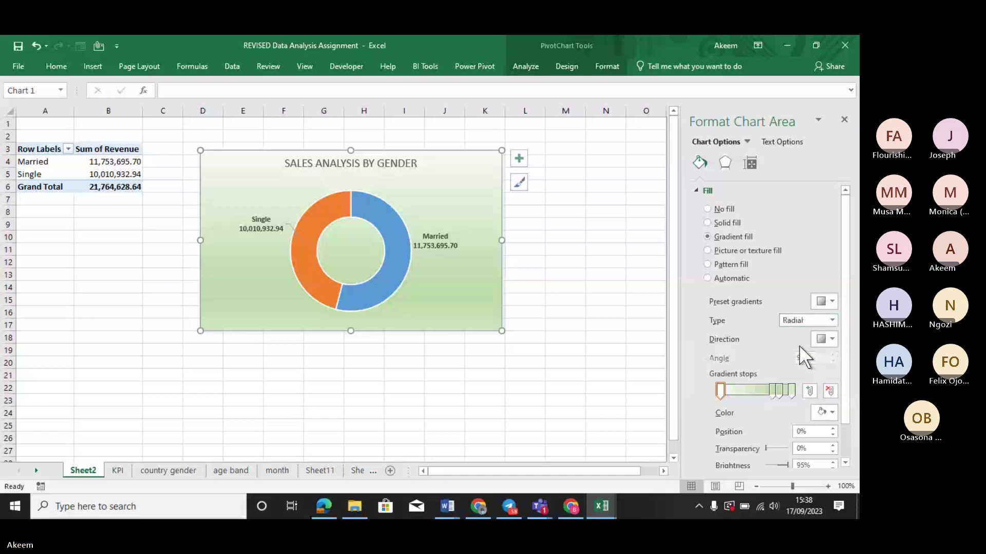
{"action": "left_click", "coordinate": [830, 339]}
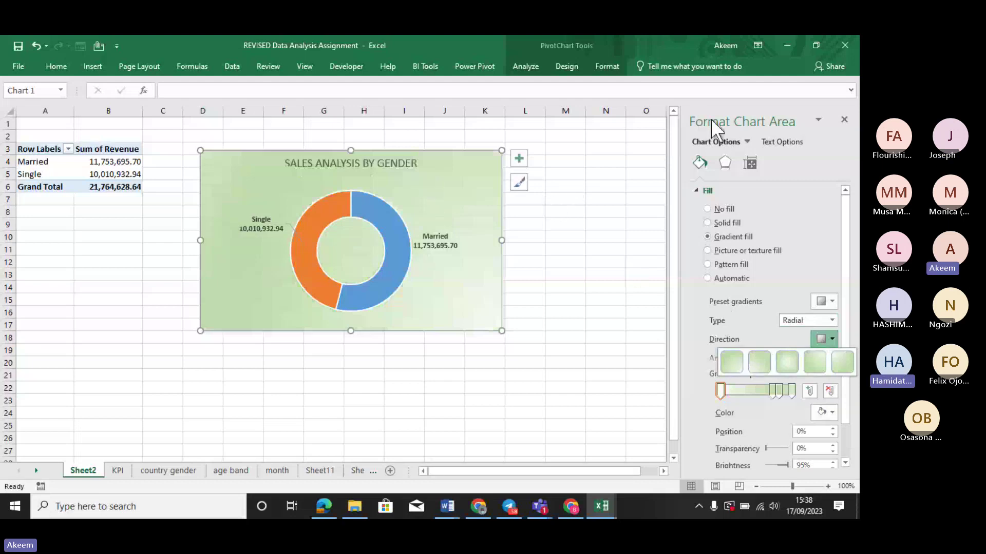
{"action": "left_click", "coordinate": [437, 197]}
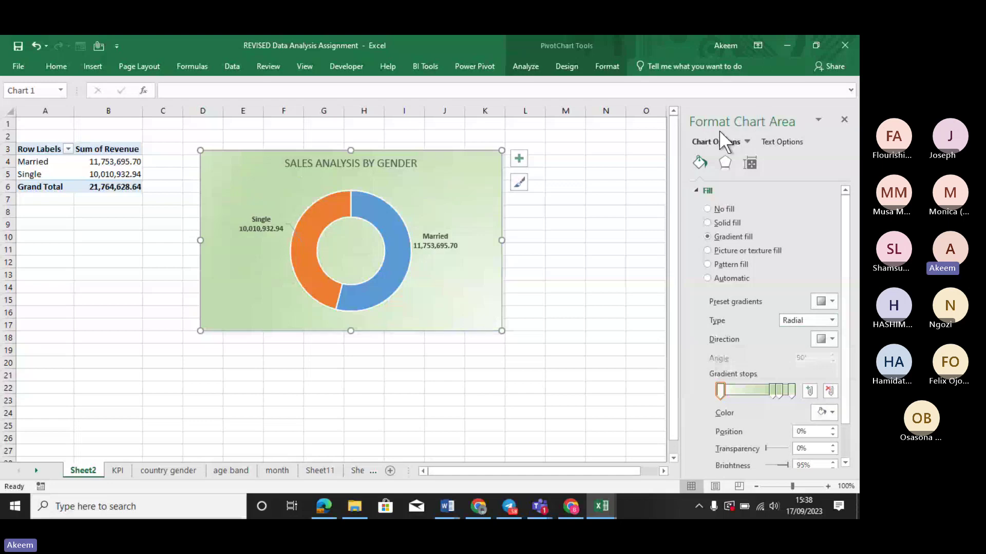
Examine which formatting options are offered for the doughnut series, the chart title and the chart area, including its text.
{"action": "left_click", "coordinate": [389, 237]}
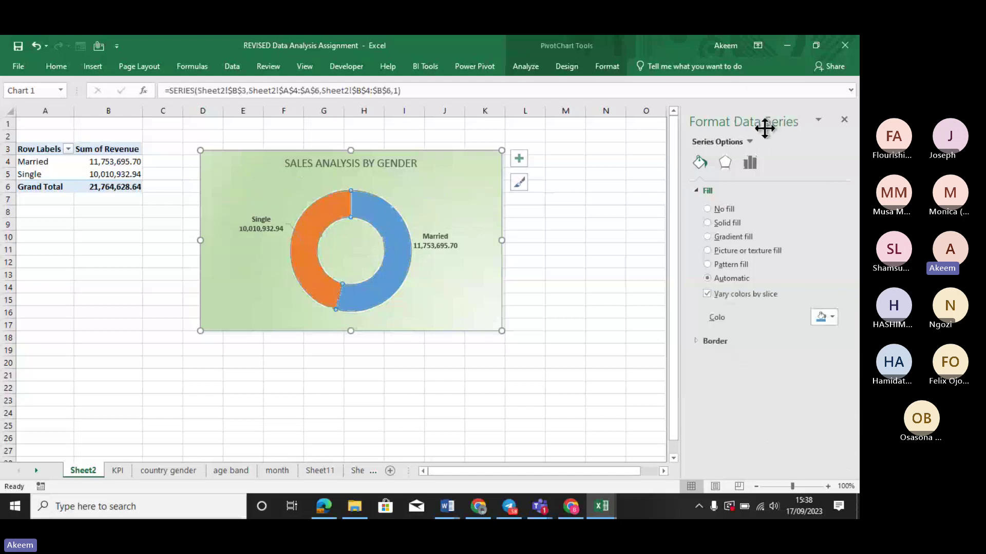
{"action": "left_click", "coordinate": [376, 163]}
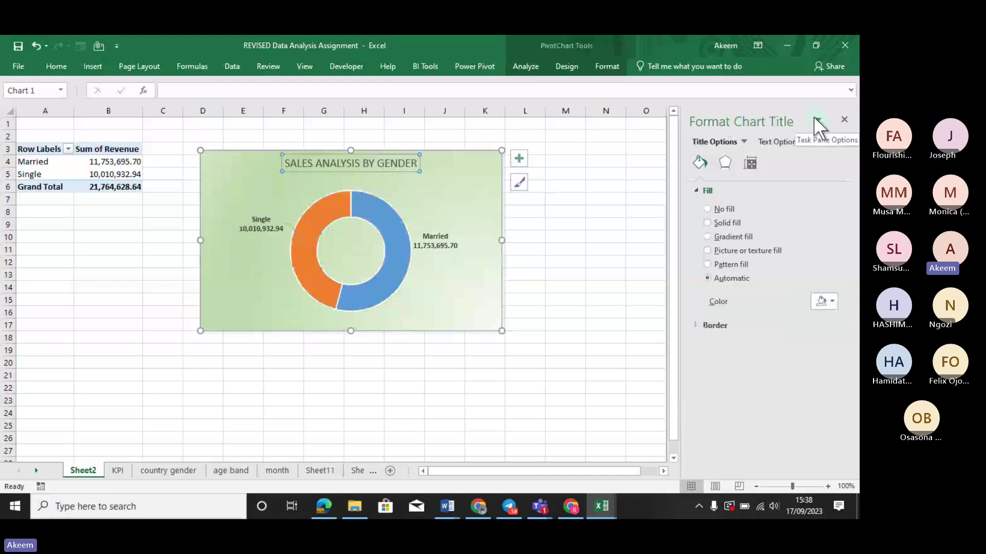
{"action": "left_click", "coordinate": [443, 193]}
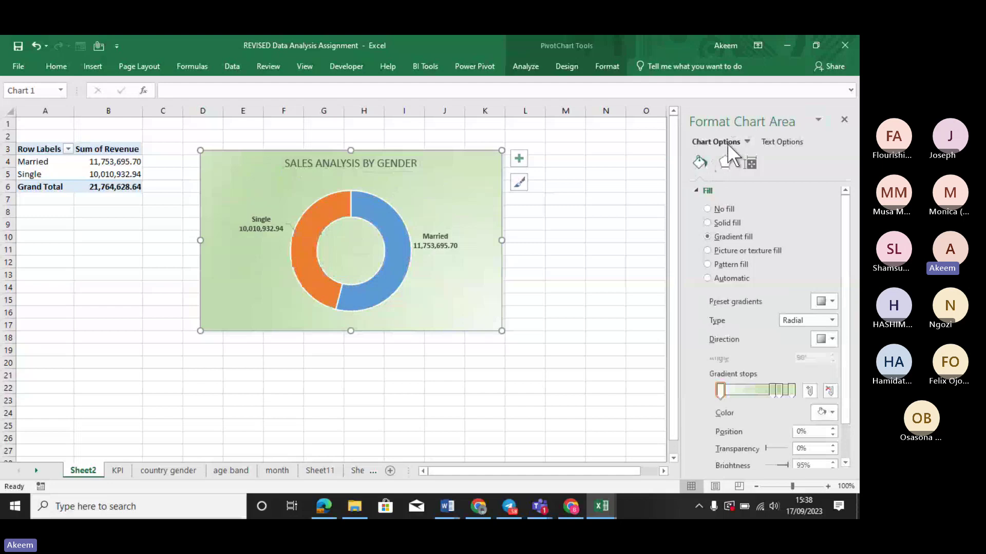
{"action": "left_click", "coordinate": [788, 141]}
{"action": "left_click", "coordinate": [701, 141]}
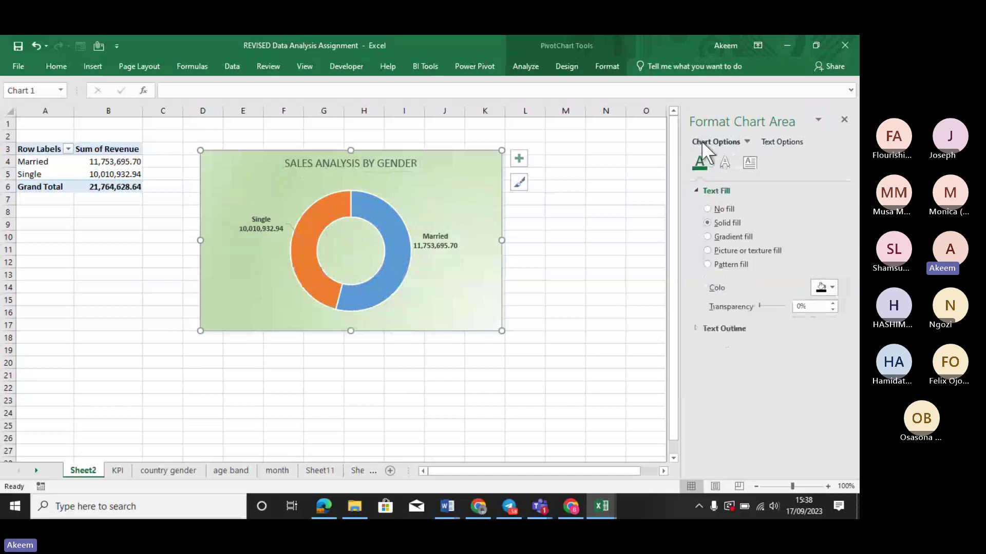
Try the no fill, solid and pattern fill types on the chart area and return to the gradient fill.
{"action": "left_click", "coordinate": [714, 208]}
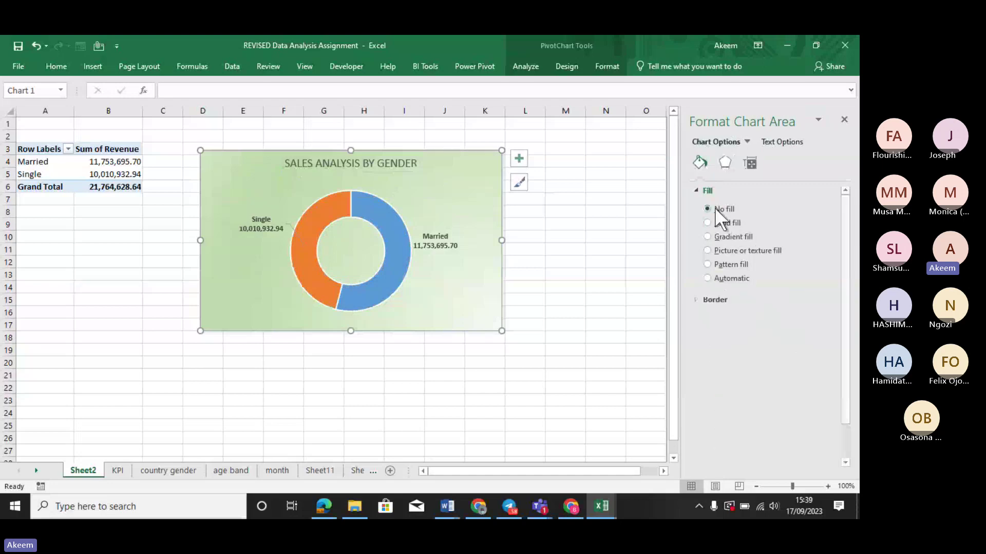
{"action": "left_click", "coordinate": [725, 222]}
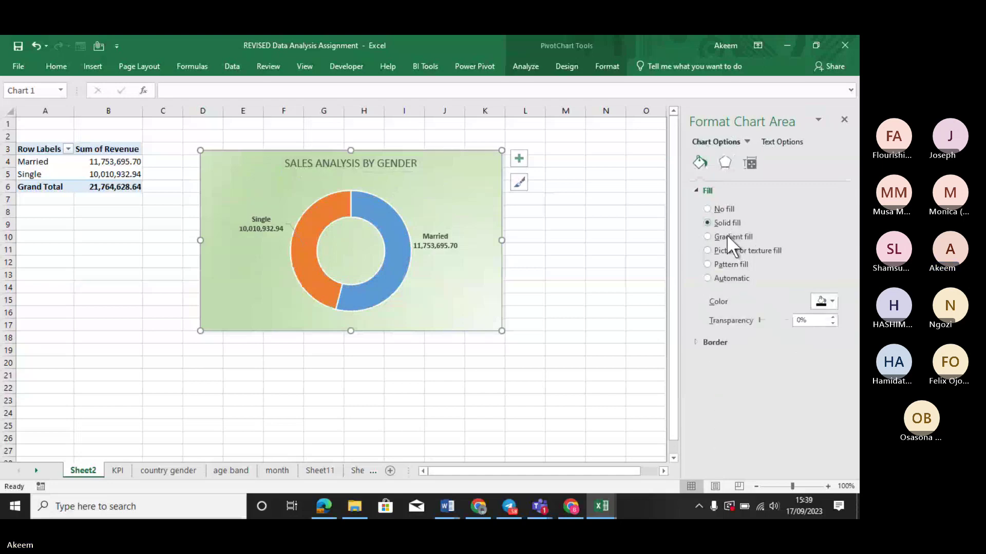
{"action": "left_click", "coordinate": [725, 234]}
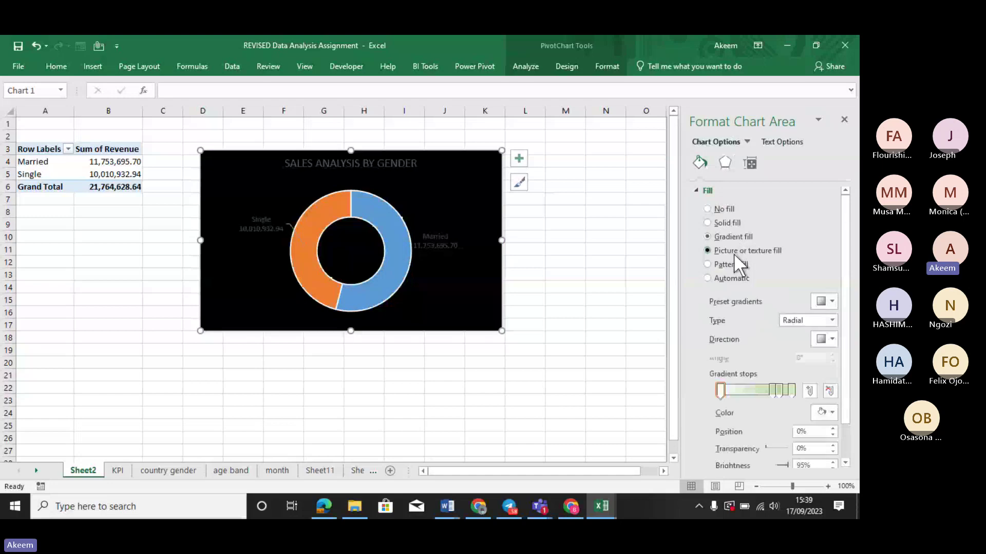
{"action": "left_click", "coordinate": [731, 267]}
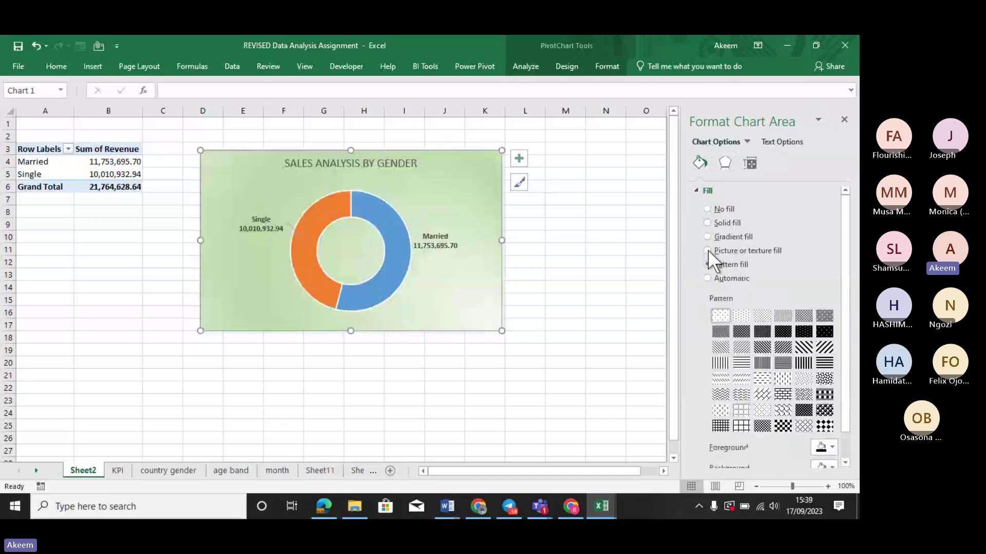
{"action": "left_click", "coordinate": [720, 235]}
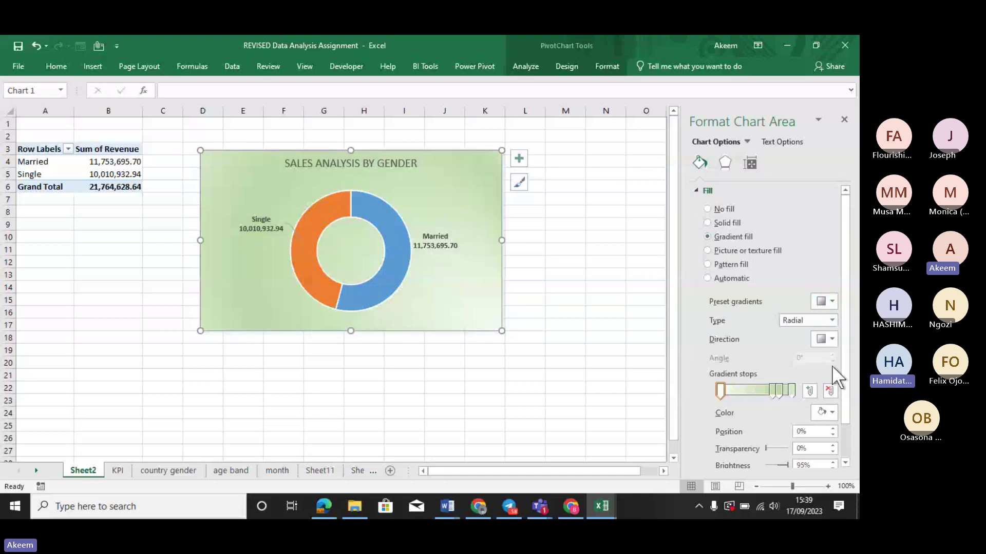
Examine the size and properties options of the chart area.
{"action": "left_click_drag", "start_coordinate": [846, 280], "coordinate": [849, 261]}
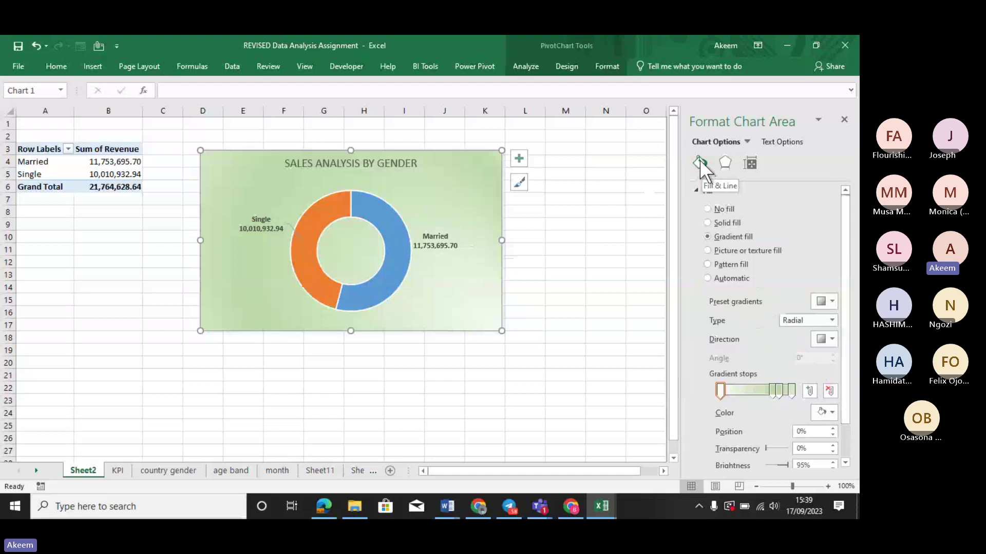
{"action": "left_click", "coordinate": [750, 163]}
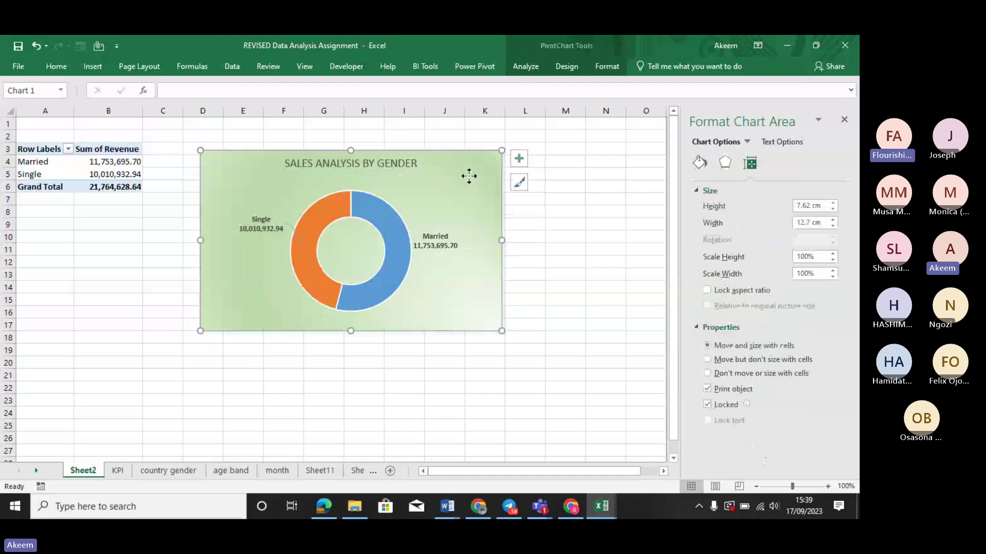
{"action": "left_click", "coordinate": [621, 288]}
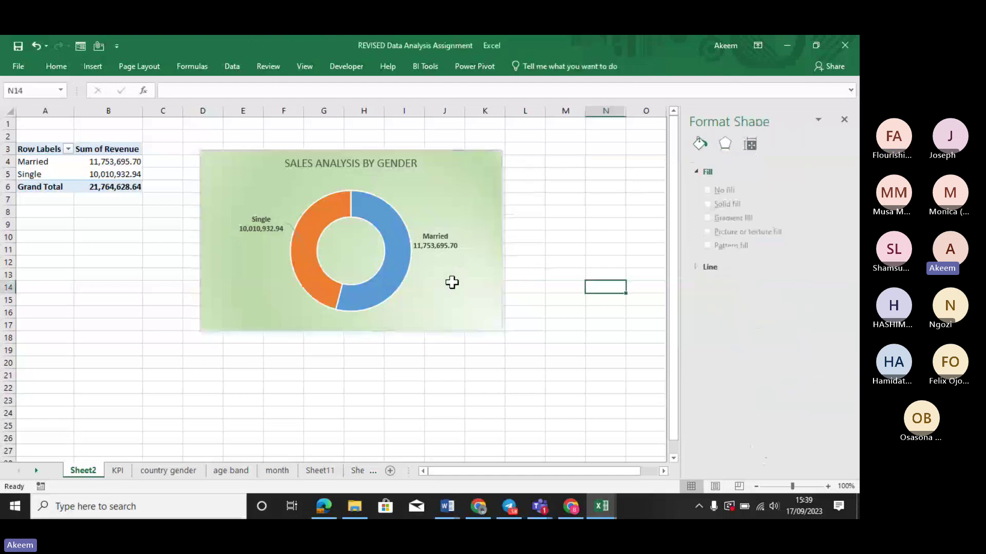
Make the doughnut chart's title SALES ANALYSIS BY GENDER bold.
{"action": "left_click", "coordinate": [452, 282]}
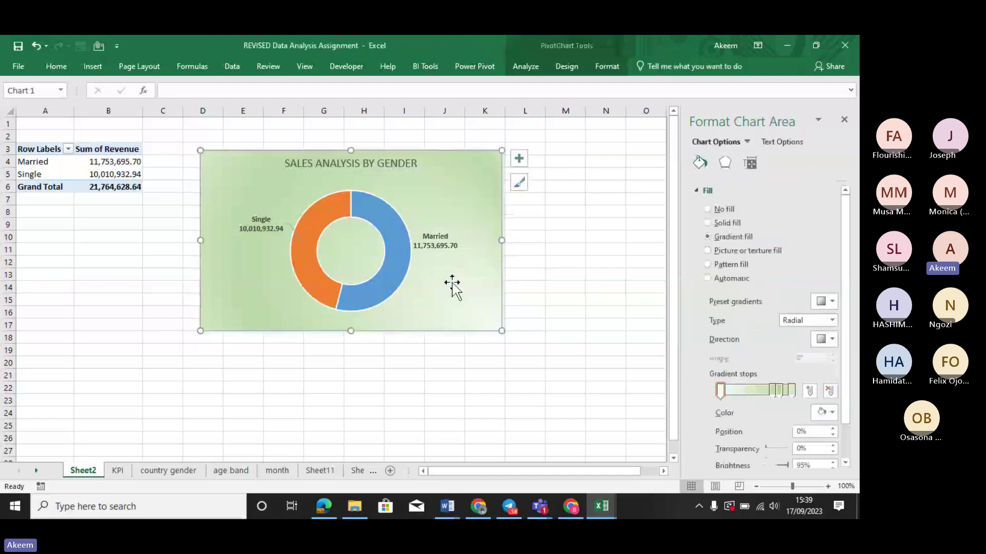
{"action": "left_click", "coordinate": [353, 159]}
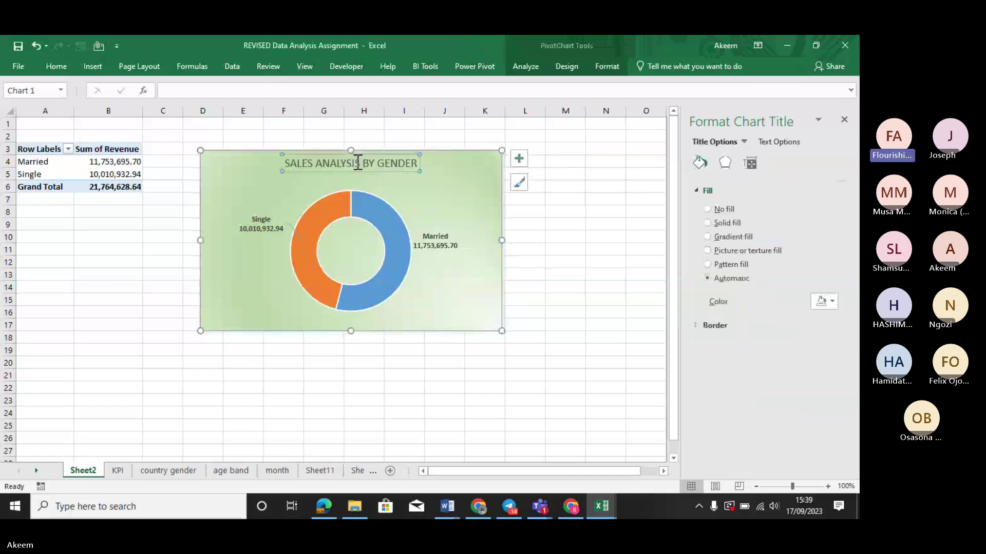
{"action": "key", "text": "ctrl+b"}
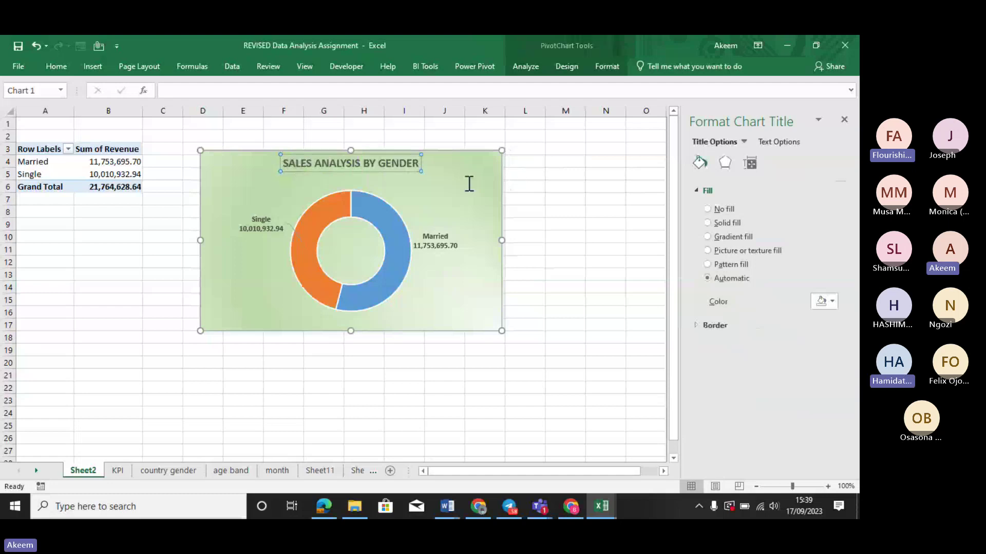
{"action": "left_click", "coordinate": [435, 191]}
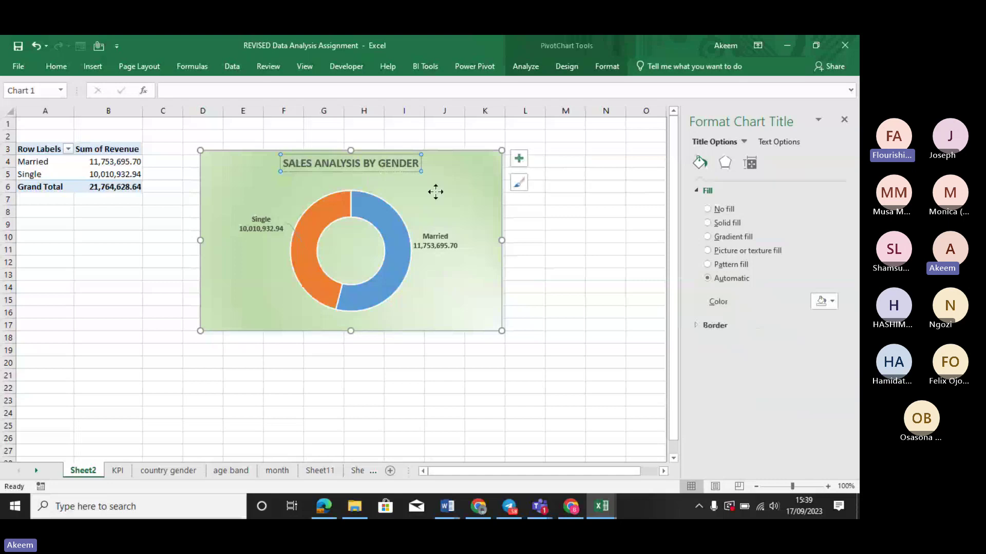
{"action": "left_click", "coordinate": [407, 162]}
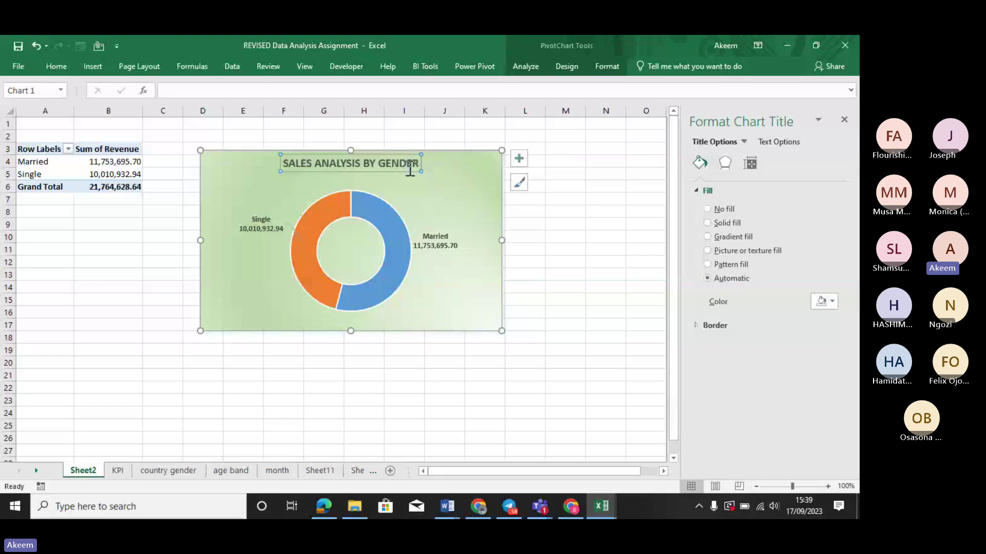
{"action": "left_click", "coordinate": [402, 178]}
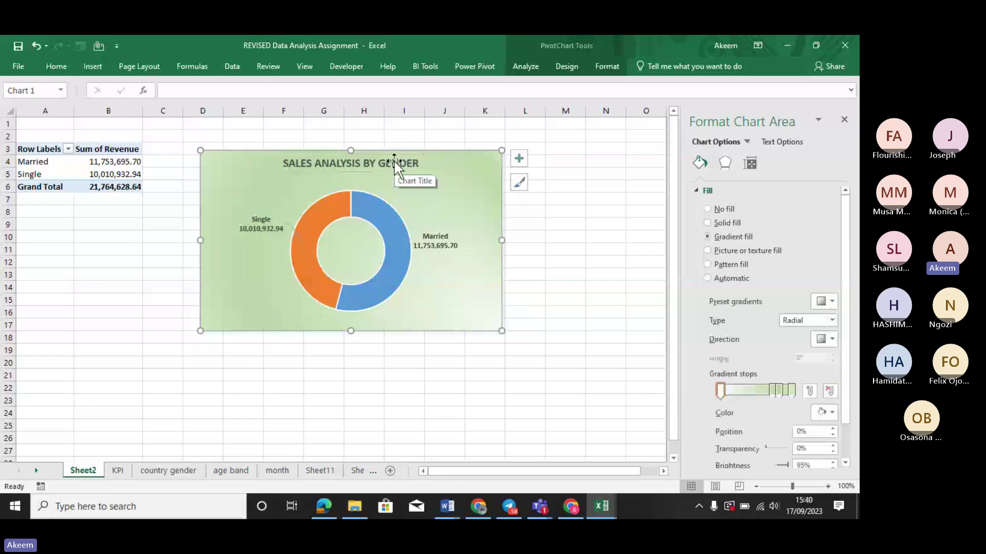
{"action": "left_click", "coordinate": [395, 160]}
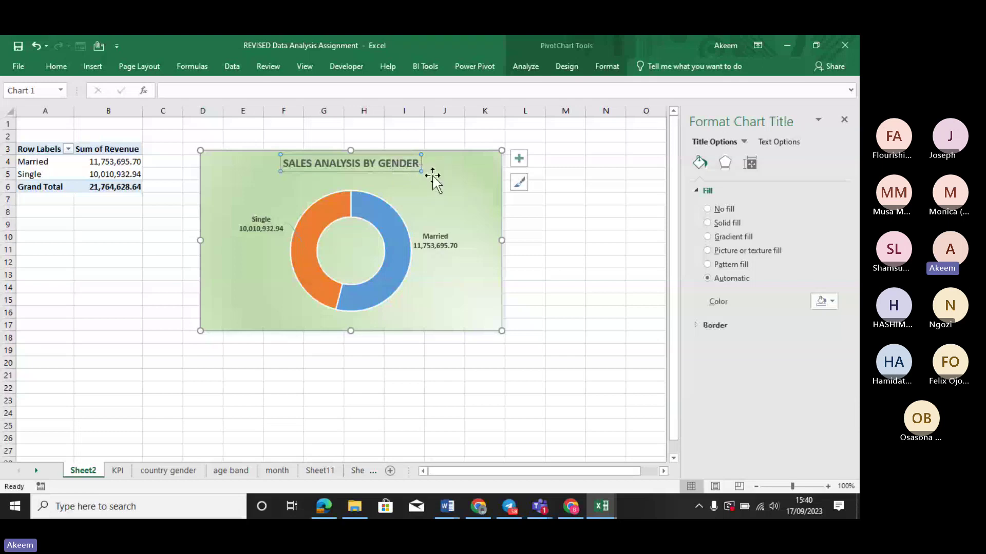
{"action": "left_click", "coordinate": [453, 182]}
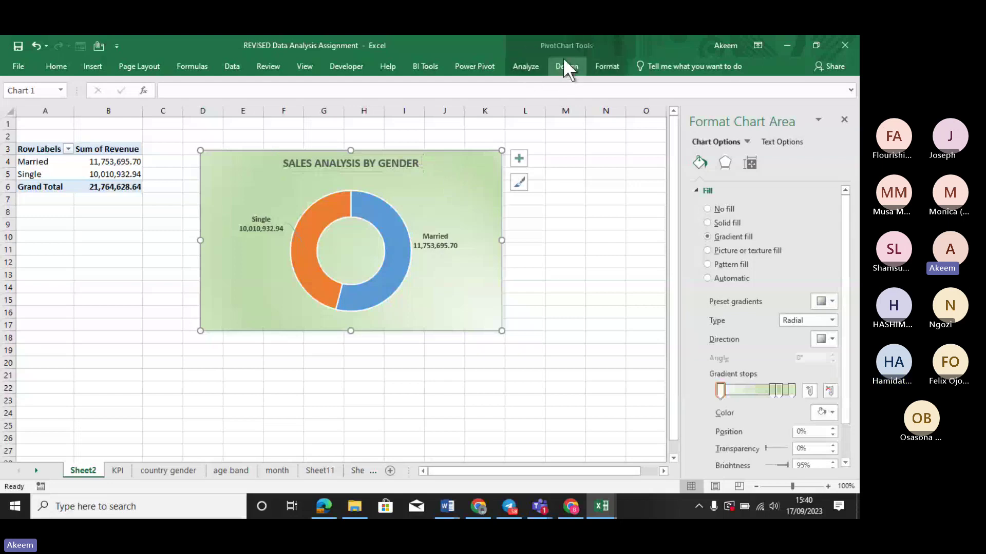
{"action": "left_click", "coordinate": [613, 66]}
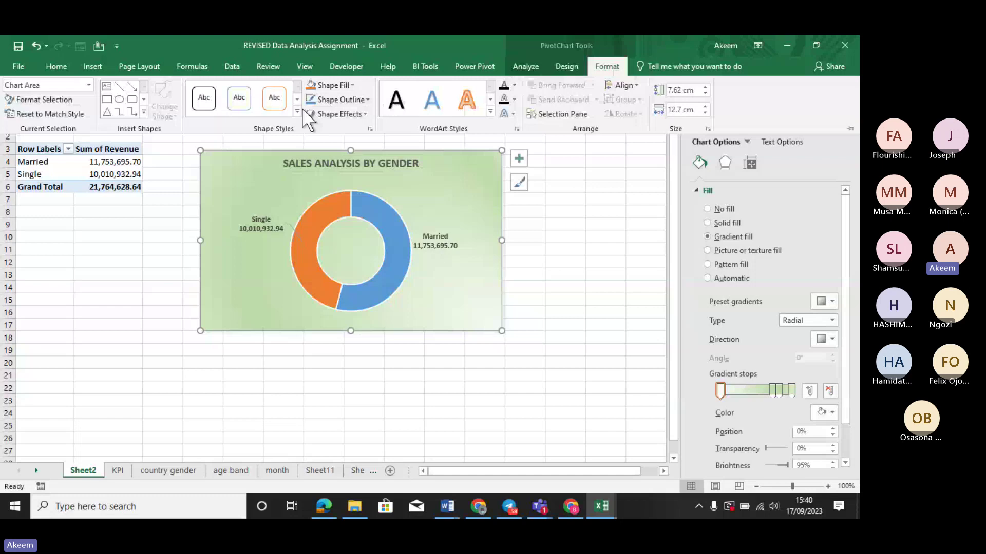
{"action": "left_click", "coordinate": [471, 195]}
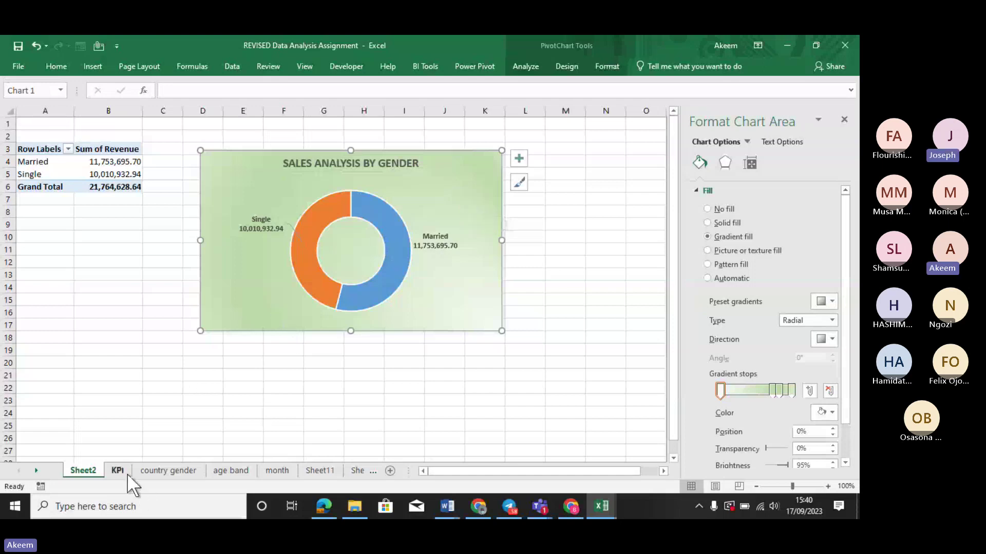
Open the age band sheet and inspect the revenue, percentage and customer columns of its pivot table.
{"action": "left_click", "coordinate": [165, 471]}
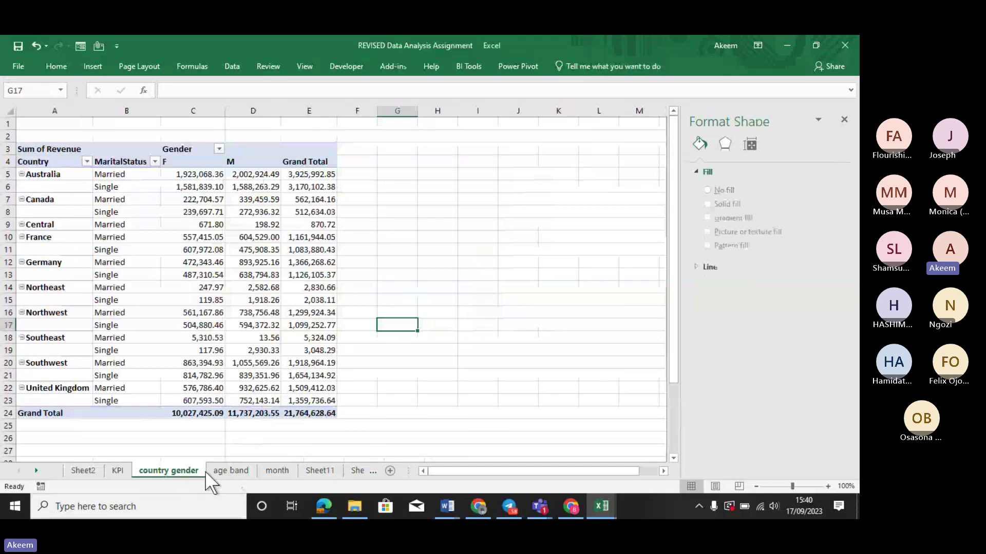
{"action": "left_click", "coordinate": [226, 468]}
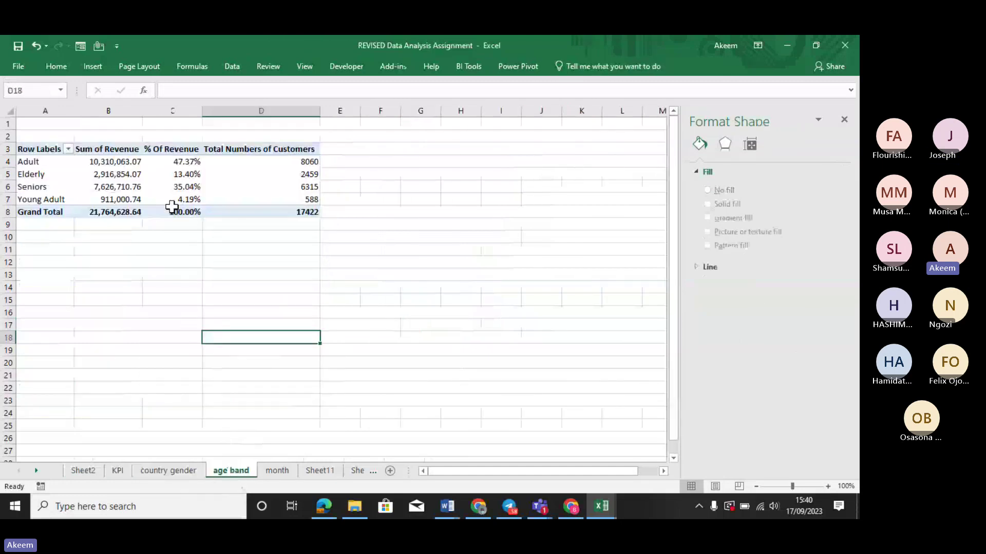
{"action": "left_click", "coordinate": [165, 176]}
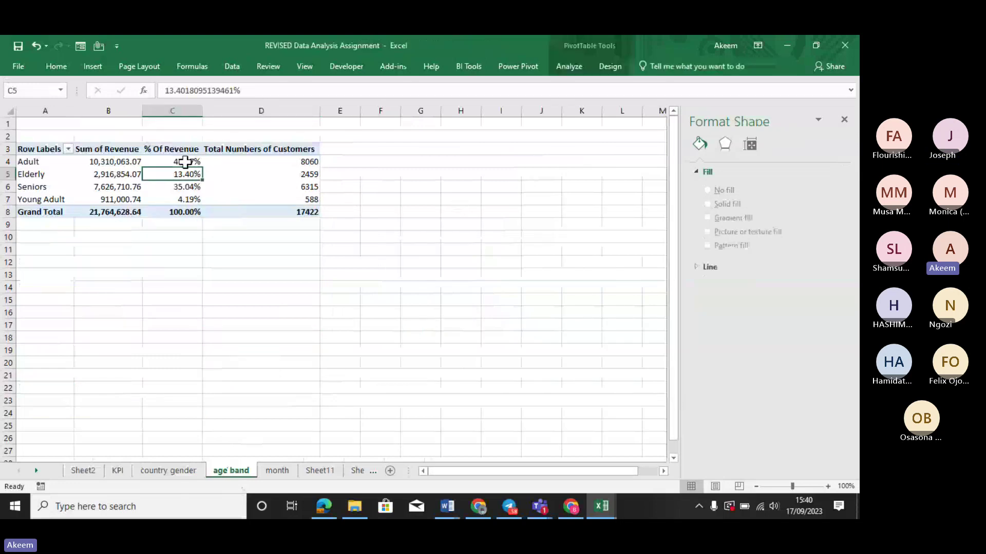
{"action": "left_click", "coordinate": [237, 174]}
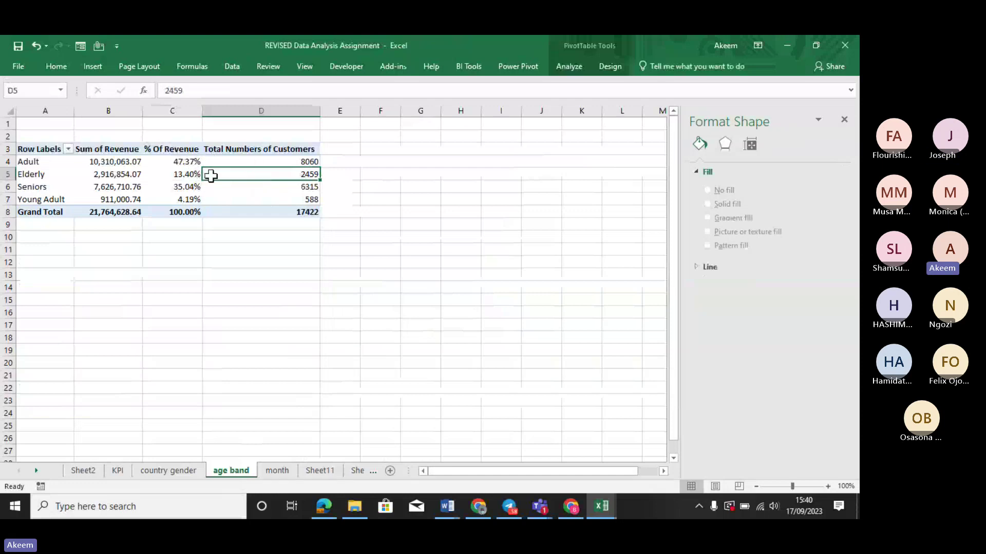
{"action": "left_click", "coordinate": [177, 101]}
{"action": "left_click", "coordinate": [189, 161]}
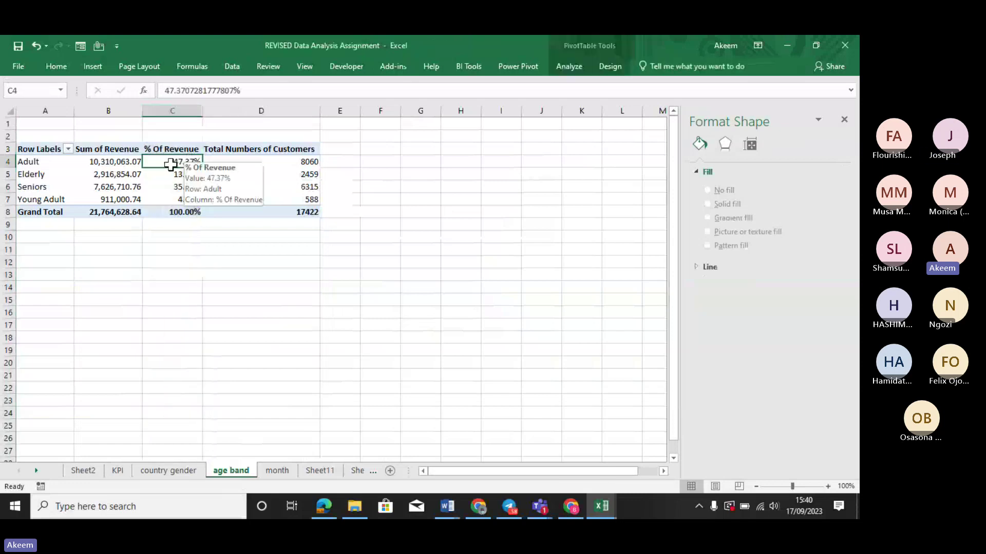
Show the field list of the age band pivot table and remove % Of Revenue from its values.
{"action": "left_click", "coordinate": [127, 162]}
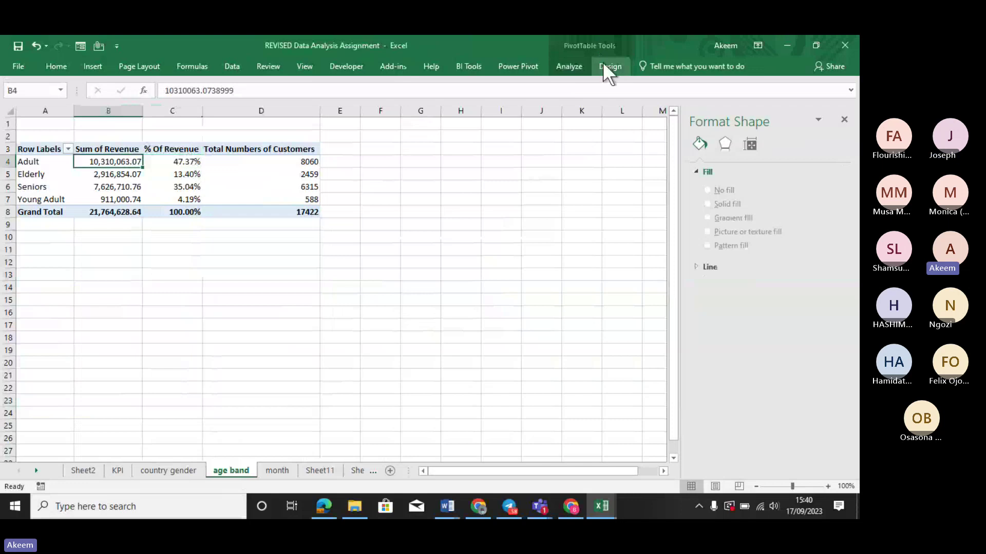
{"action": "left_click", "coordinate": [571, 66]}
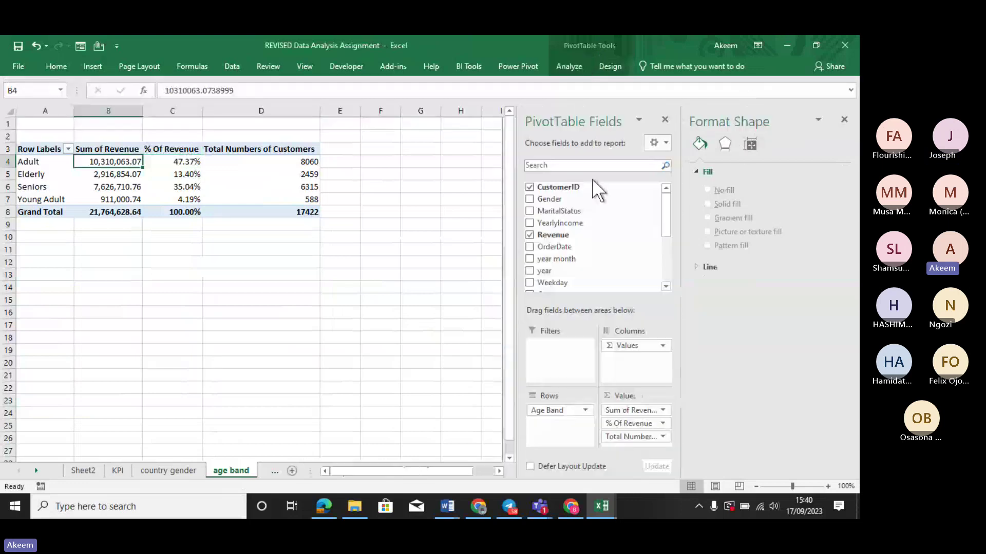
{"action": "left_click", "coordinate": [277, 187]}
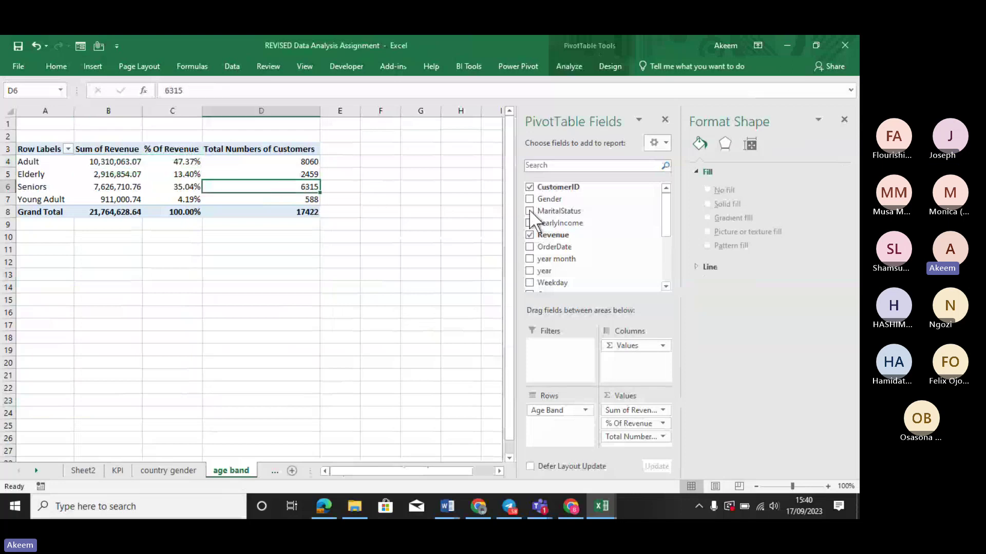
{"action": "left_click_drag", "start_coordinate": [632, 424], "coordinate": [455, 421]}
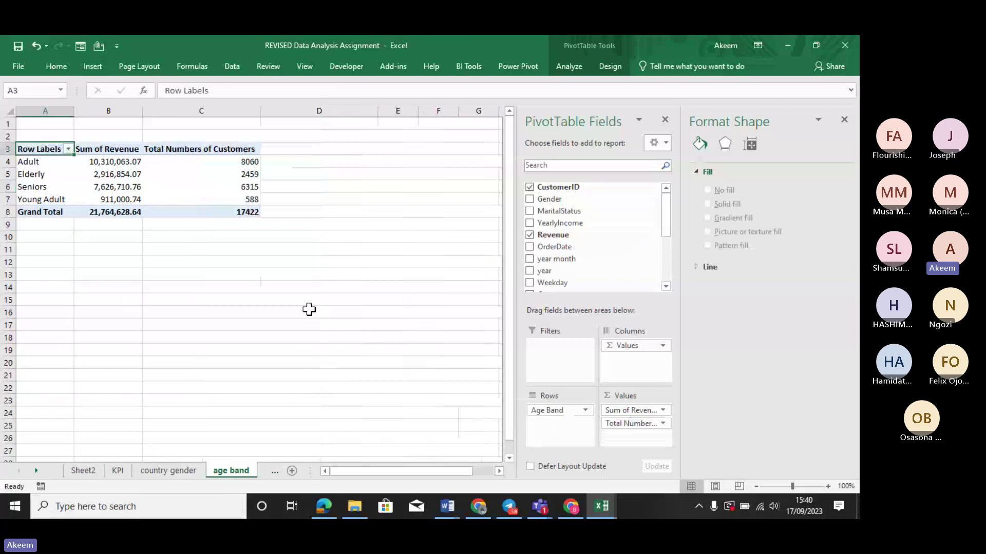
Insert a Clustered Column - Line combo PivotChart of revenue and total numbers of customers by age band.
{"action": "mouse_move", "coordinate": [123, 160]}
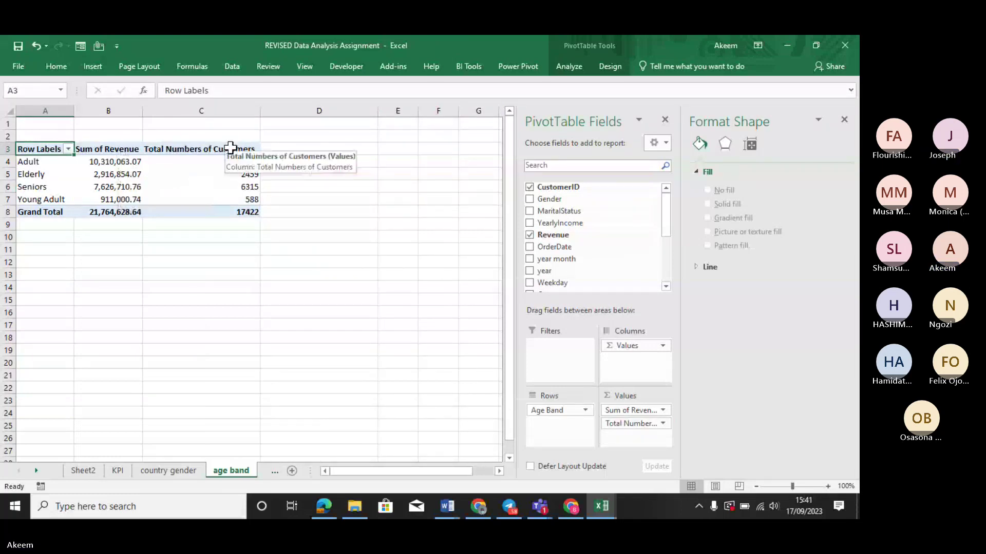
{"action": "left_click", "coordinate": [193, 167]}
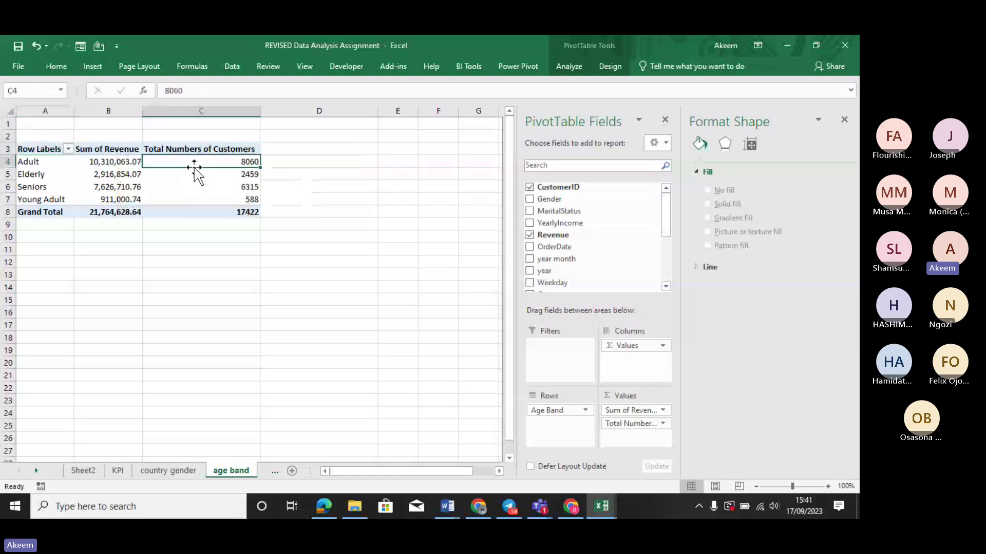
{"action": "left_click", "coordinate": [97, 65]}
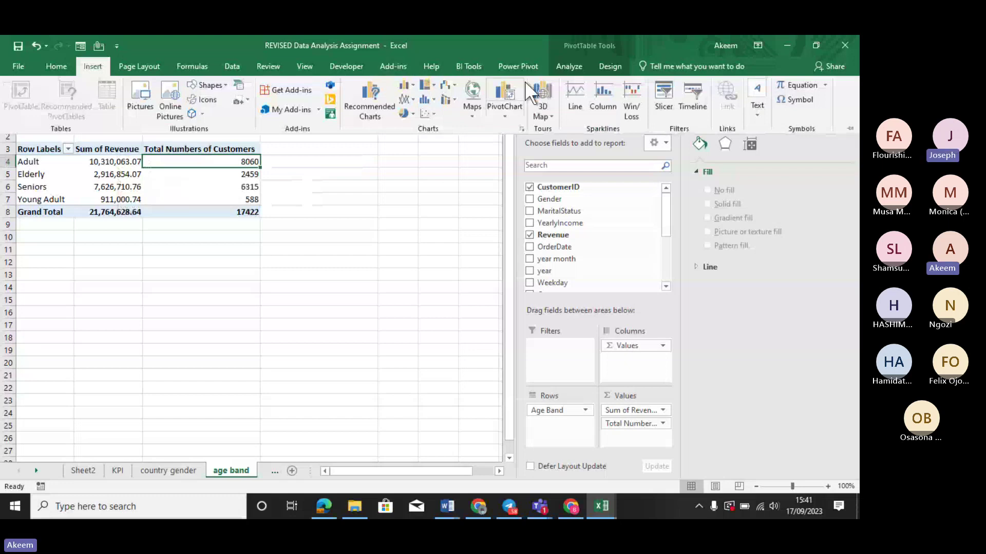
{"action": "left_click", "coordinate": [506, 88]}
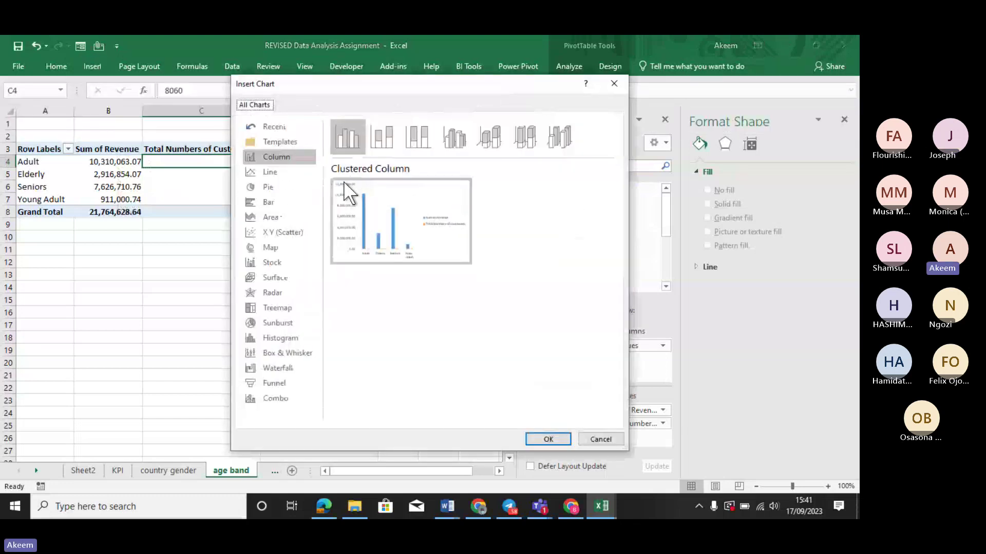
{"action": "left_click", "coordinate": [279, 396]}
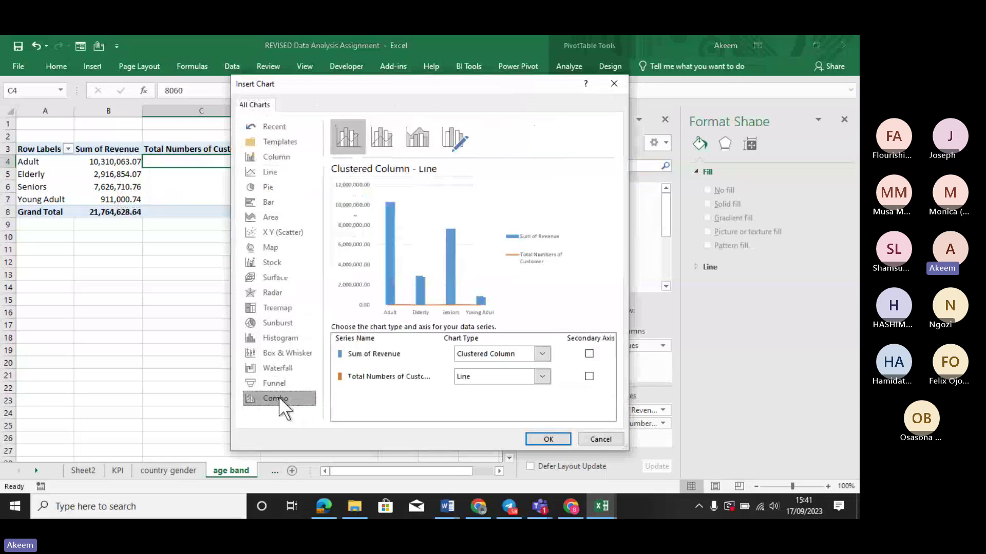
{"action": "left_click", "coordinate": [548, 439]}
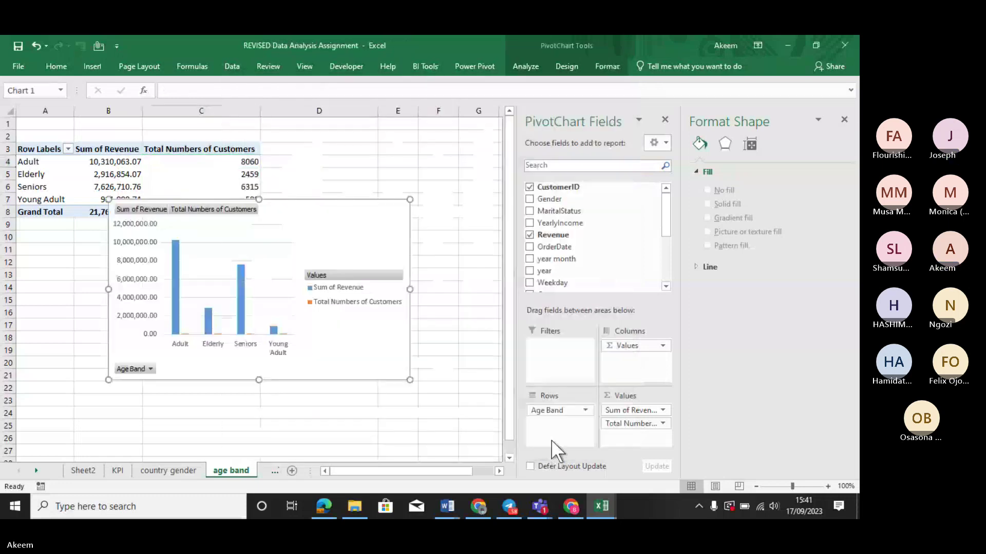
Move the age band combo chart up and to the right over the sheet and hide the field list.
{"action": "left_click_drag", "start_coordinate": [326, 215], "coordinate": [374, 179]}
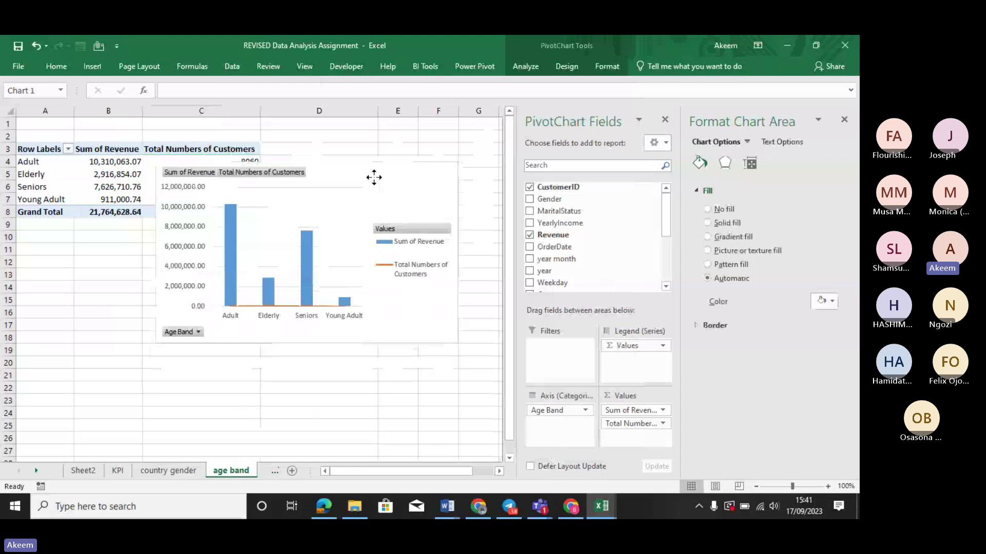
{"action": "left_click", "coordinate": [664, 119]}
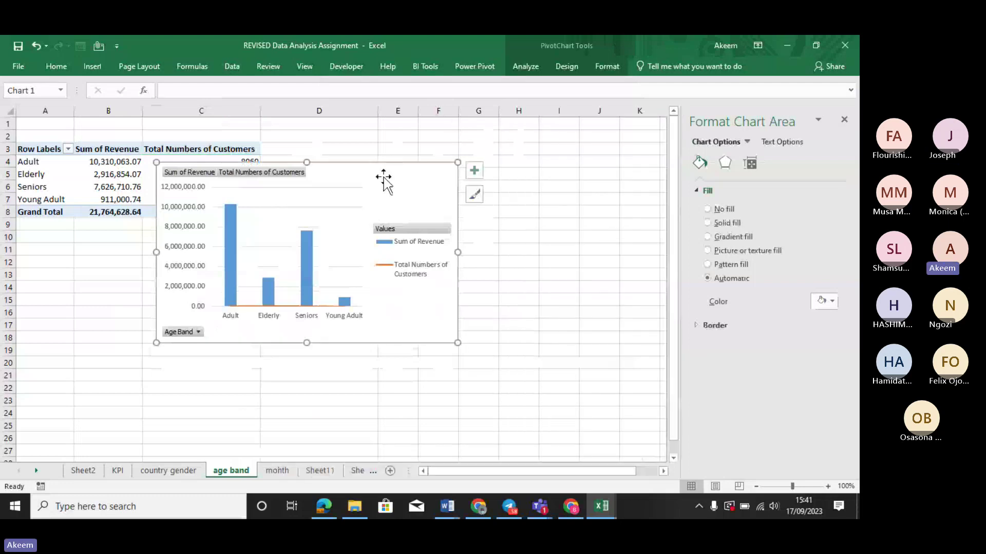
Move the age band combo chart clear of the pivot table and inspect its revenue columns.
{"action": "left_click_drag", "start_coordinate": [384, 177], "coordinate": [520, 166]}
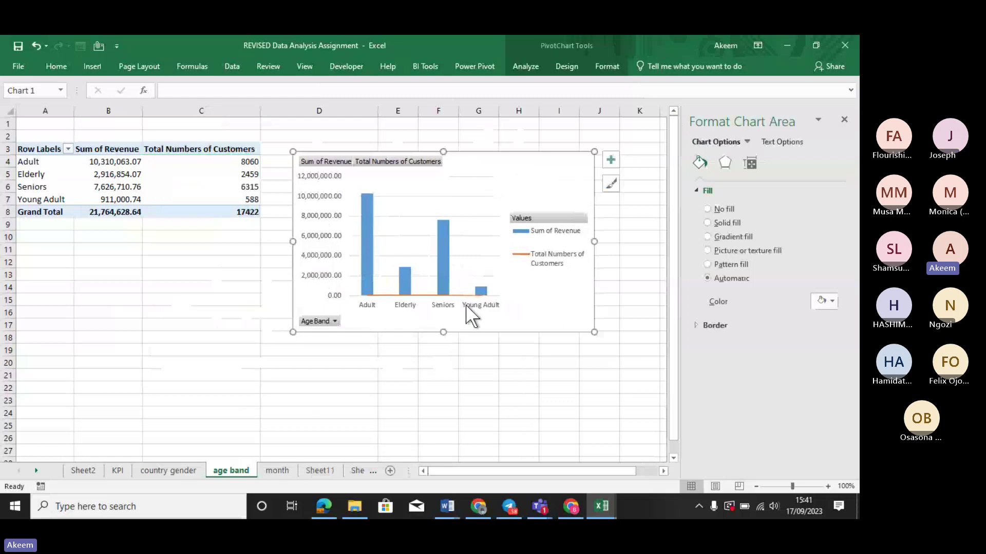
{"action": "mouse_move", "coordinate": [366, 196]}
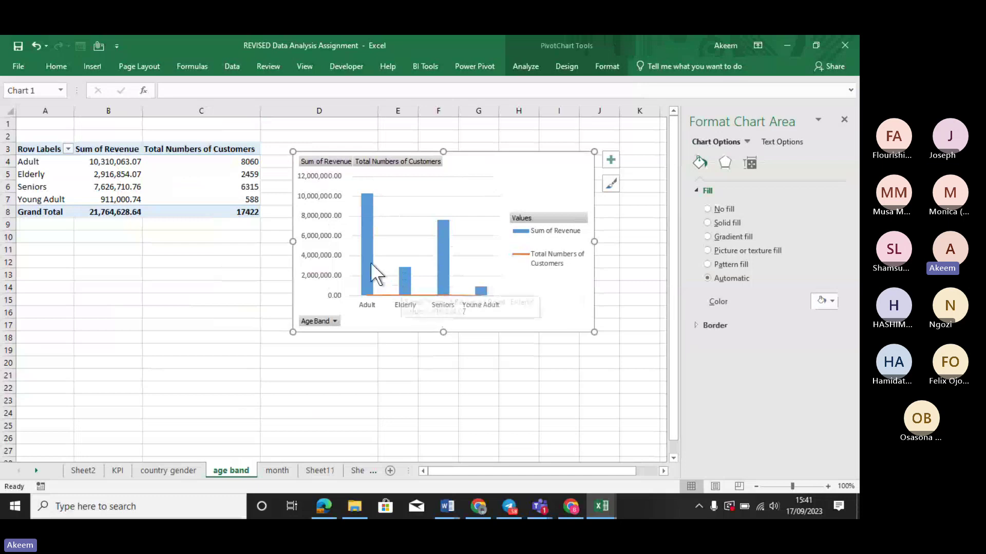
{"action": "mouse_move", "coordinate": [361, 208]}
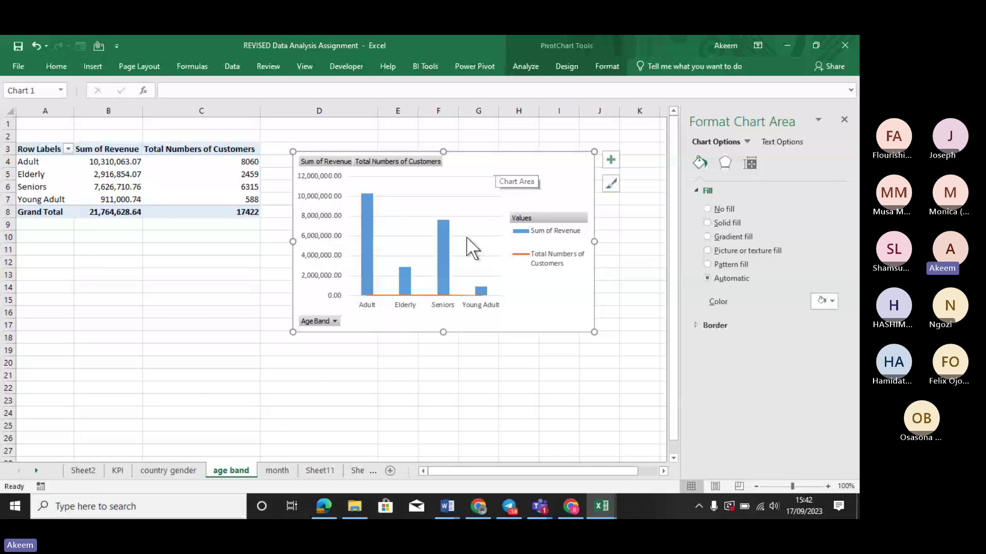
Try plotting Total Numbers of Customers on a secondary axis in the combo chart's series chart type settings.
{"action": "left_click", "coordinate": [439, 288]}
{"action": "right_click", "coordinate": [439, 288]}
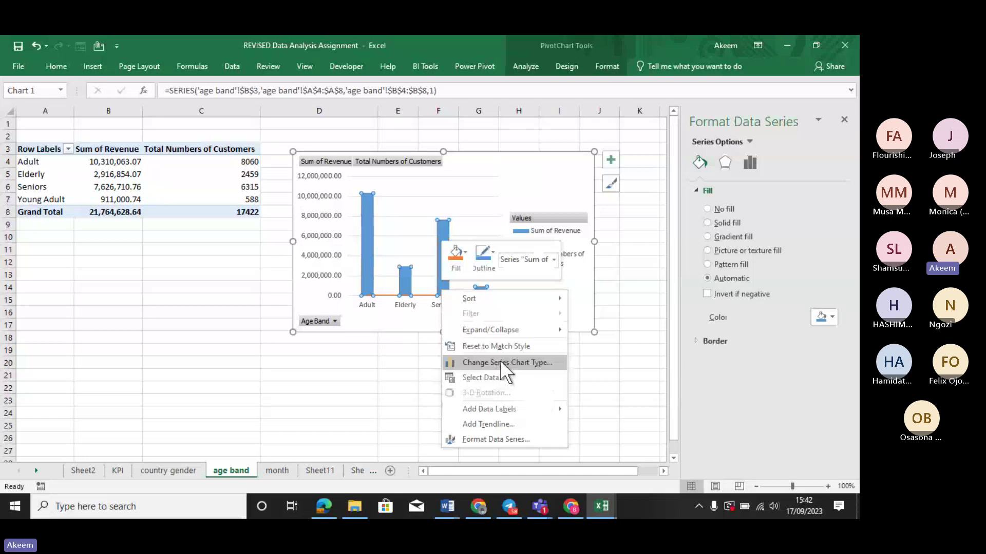
{"action": "left_click", "coordinate": [500, 362]}
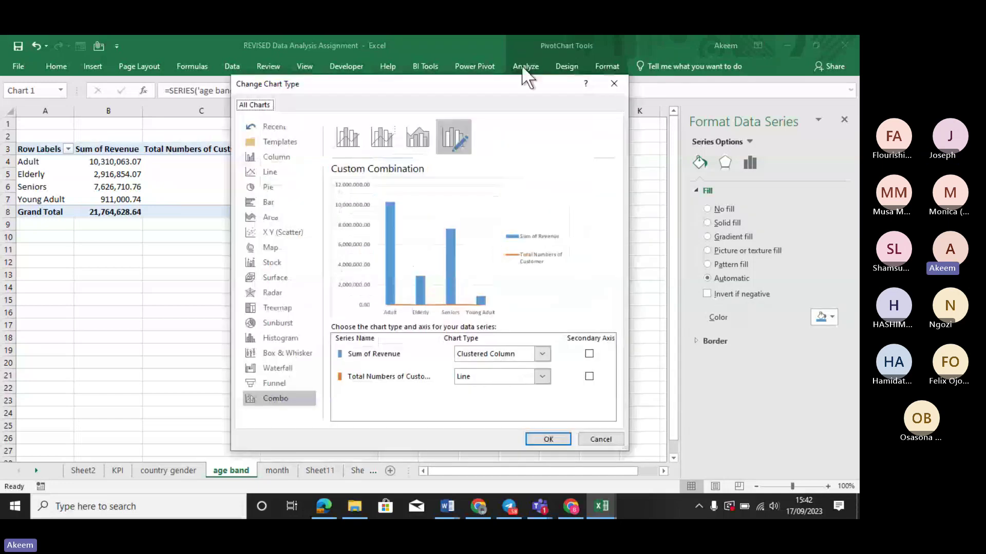
{"action": "left_click_drag", "start_coordinate": [494, 88], "coordinate": [550, 84]}
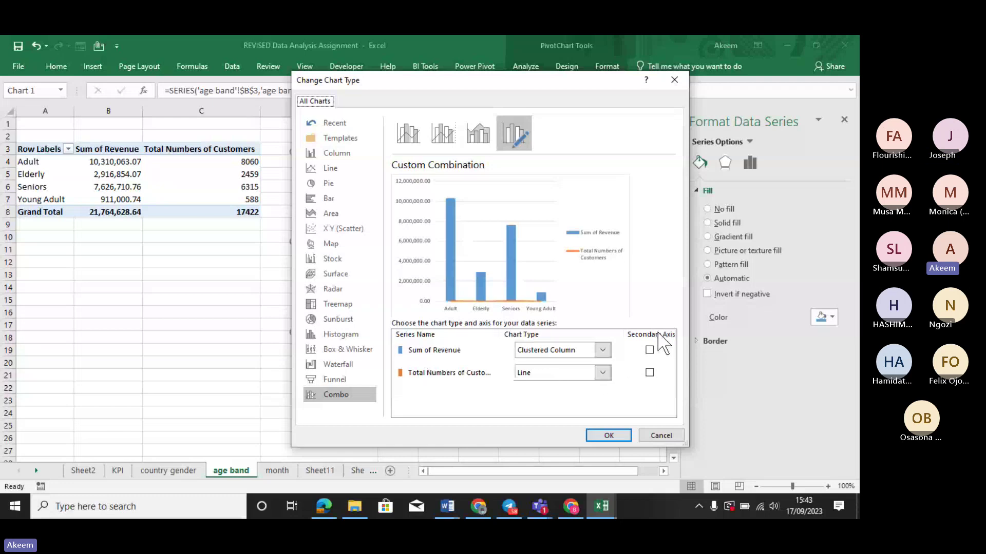
{"action": "left_click", "coordinate": [649, 373]}
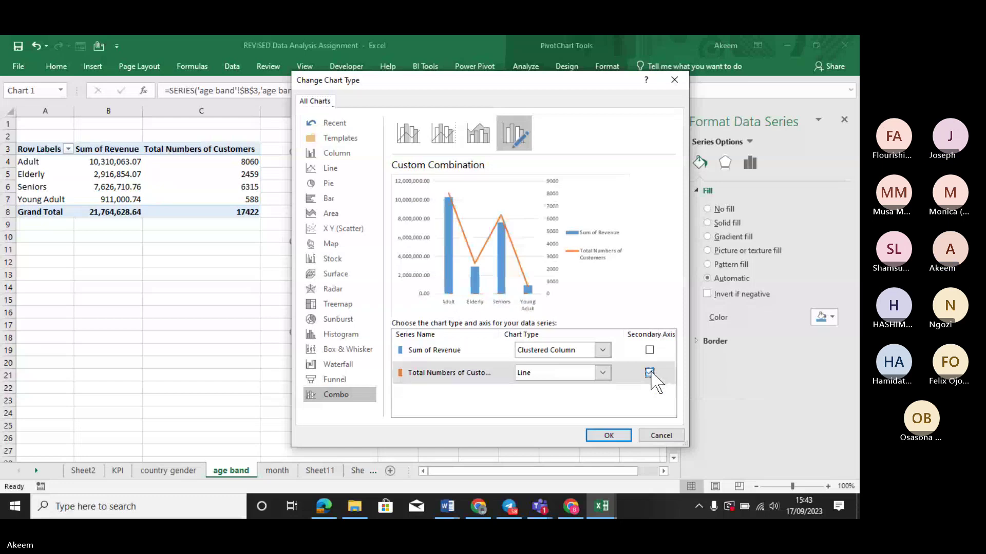
{"action": "left_click", "coordinate": [650, 373]}
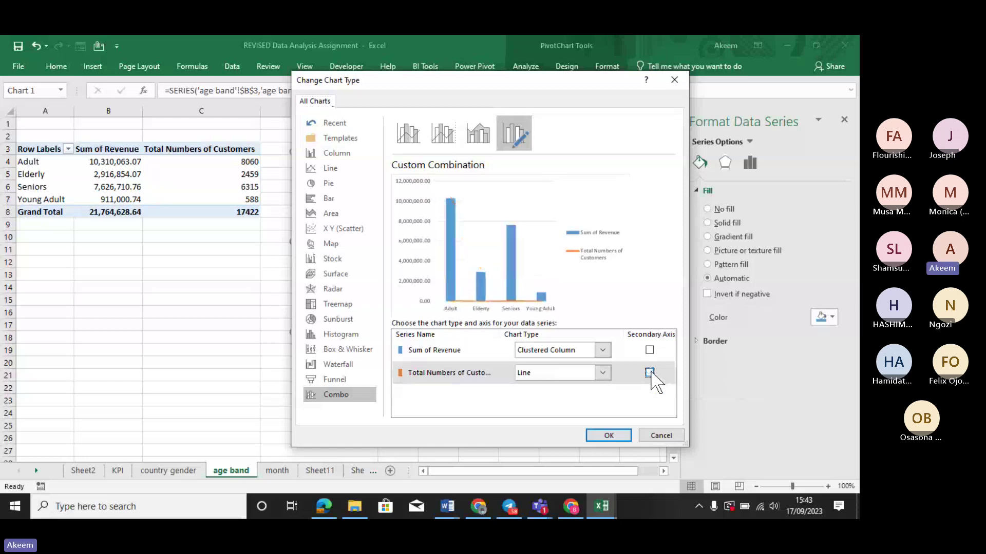
{"action": "left_click", "coordinate": [649, 372]}
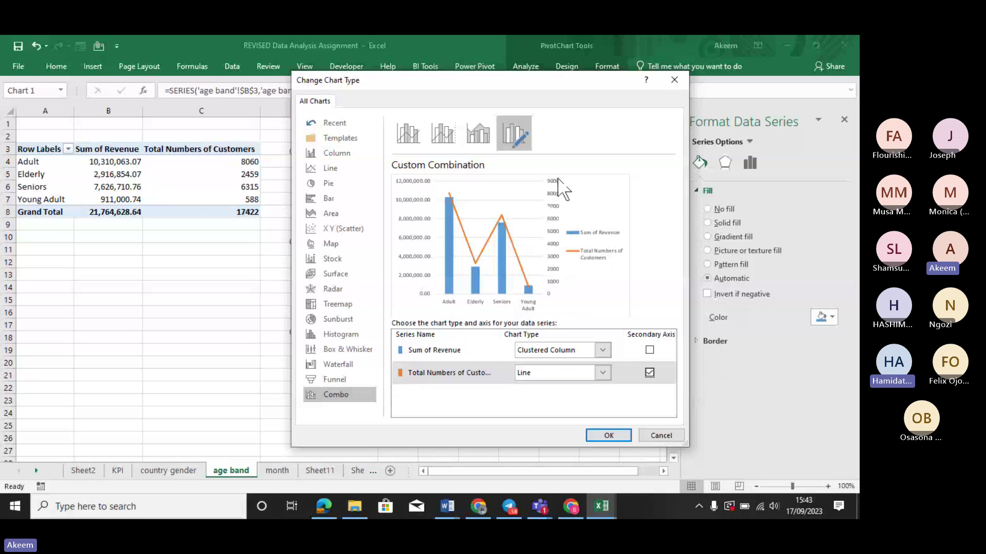
{"action": "left_click", "coordinate": [650, 372]}
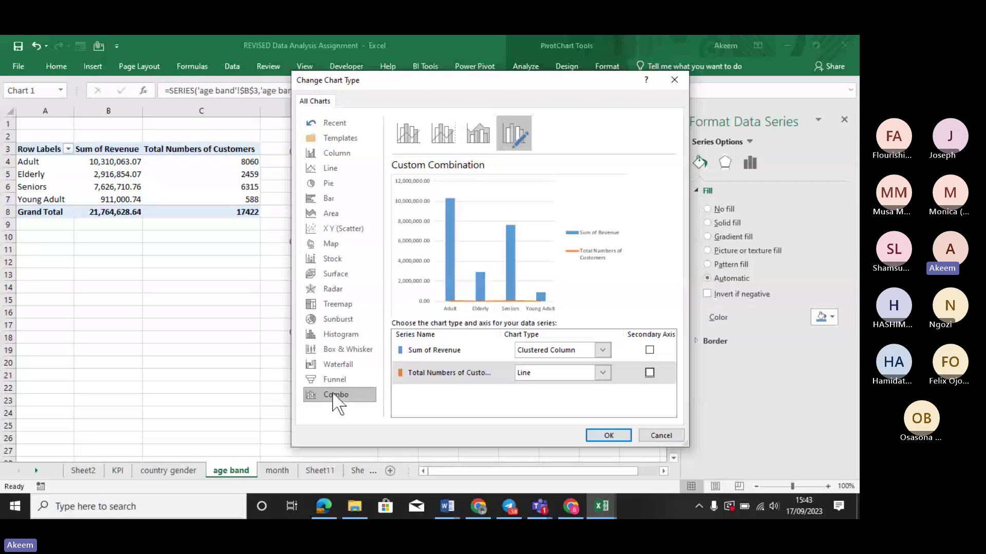
{"action": "left_click", "coordinate": [674, 80]}
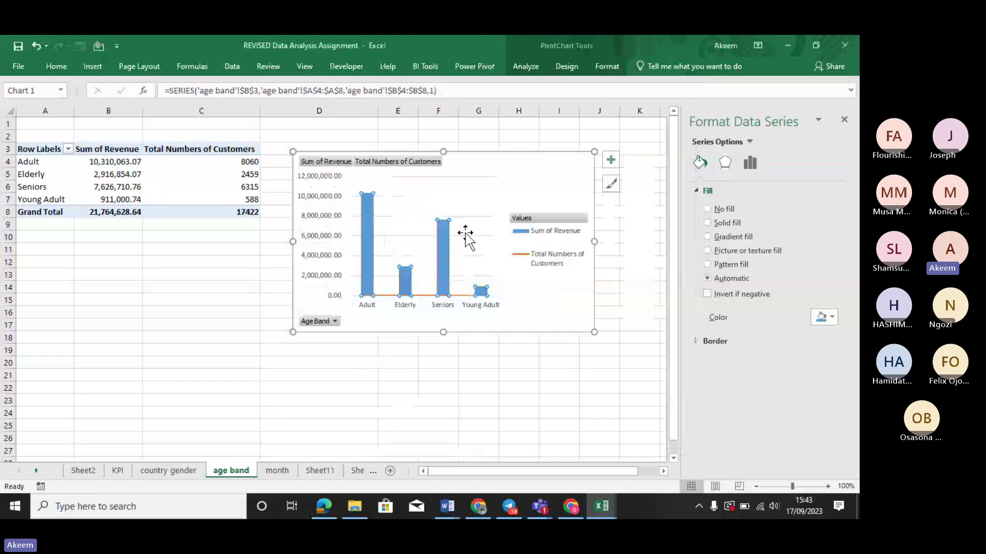
{"action": "mouse_move", "coordinate": [445, 254]}
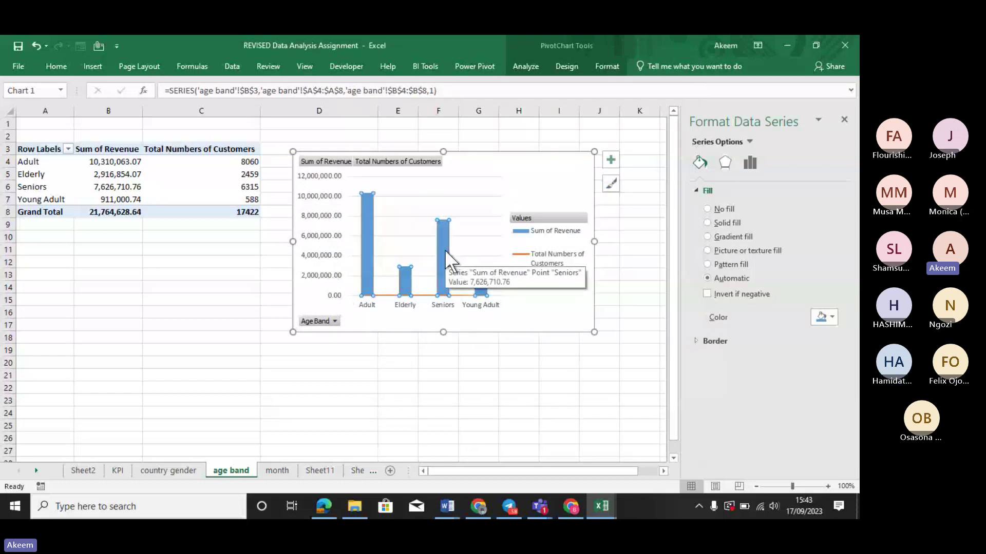
{"action": "right_click", "coordinate": [445, 249]}
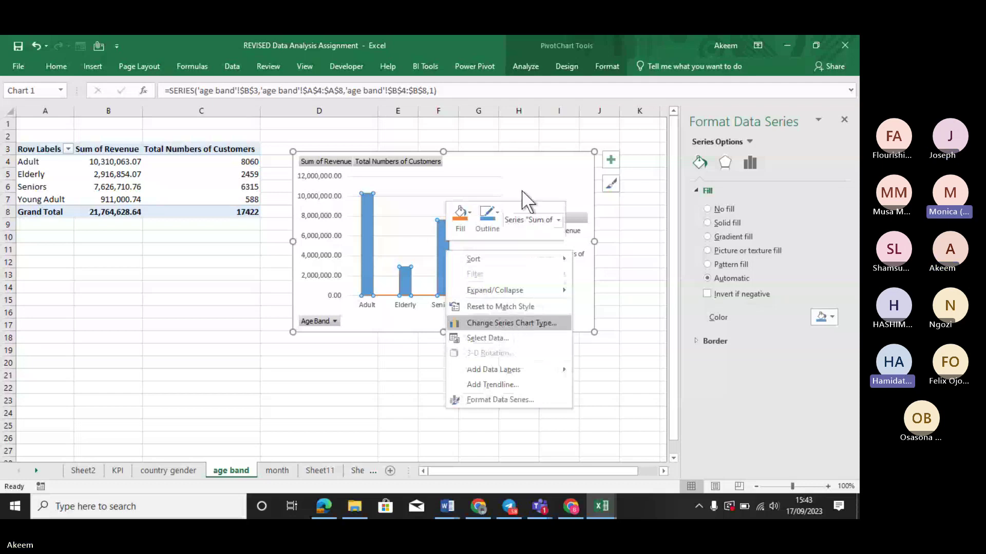
{"action": "left_click", "coordinate": [527, 165]}
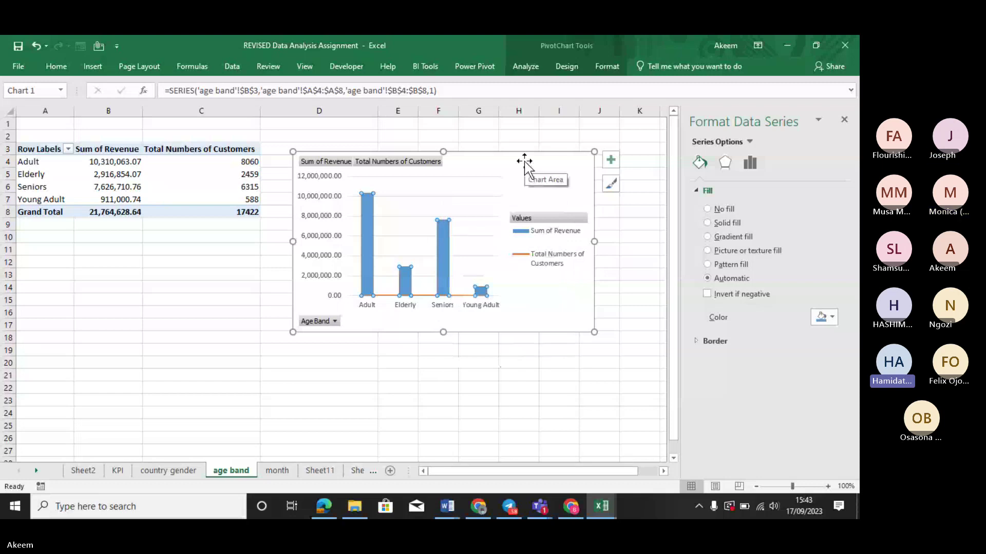
Undo the last chart move and delete the combo chart from the age band sheet.
{"action": "left_click", "coordinate": [525, 161]}
{"action": "key", "text": "ctrl+z"}
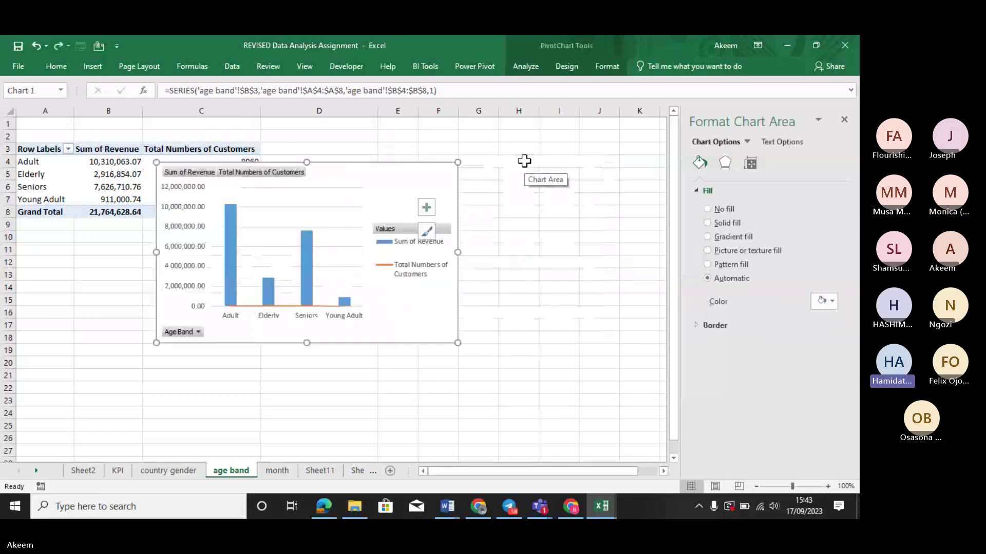
{"action": "key", "text": "Delete"}
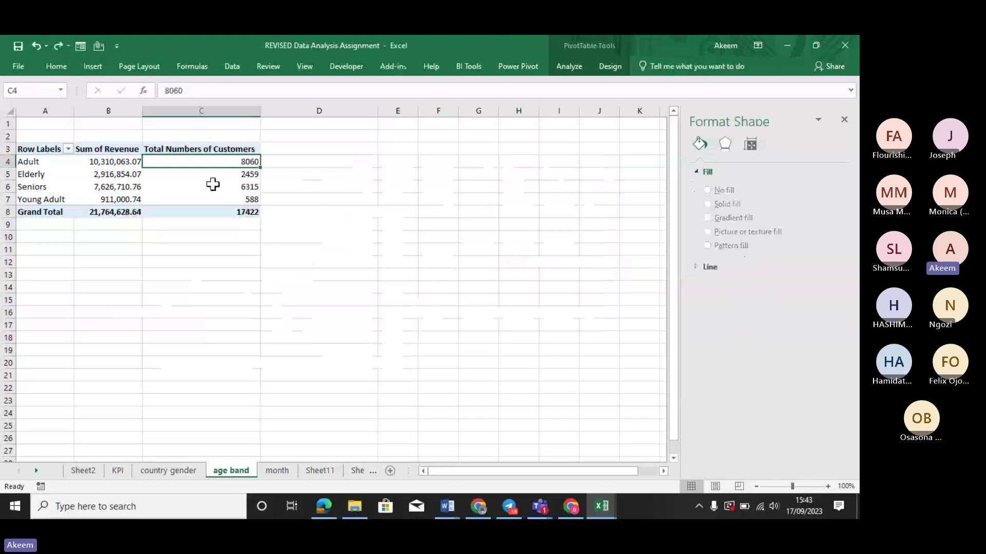
Insert a Clustered Column PivotChart from the age band pivot table and shift it slightly up and to the right.
{"action": "left_click", "coordinate": [212, 184]}
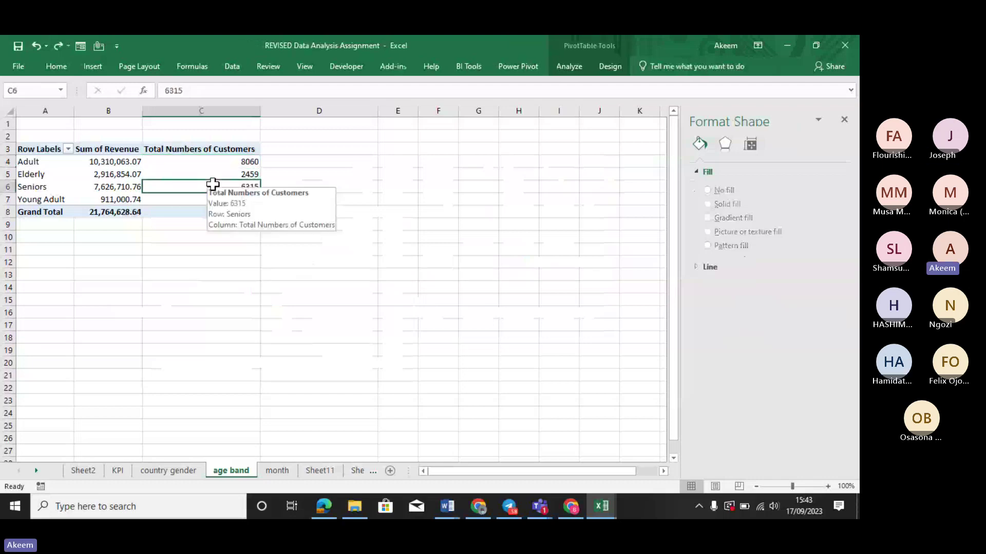
{"action": "left_click", "coordinate": [569, 60]}
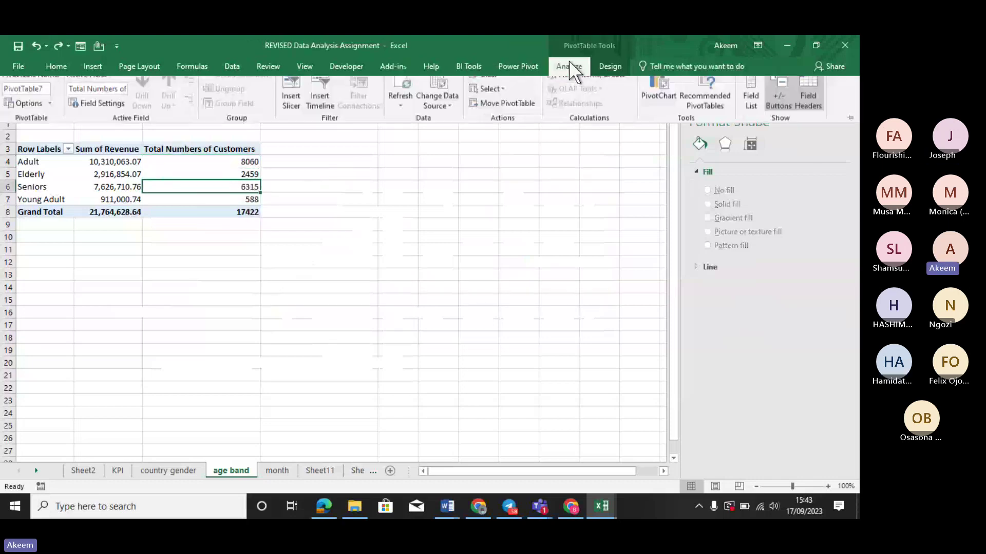
{"action": "left_click", "coordinate": [657, 101]}
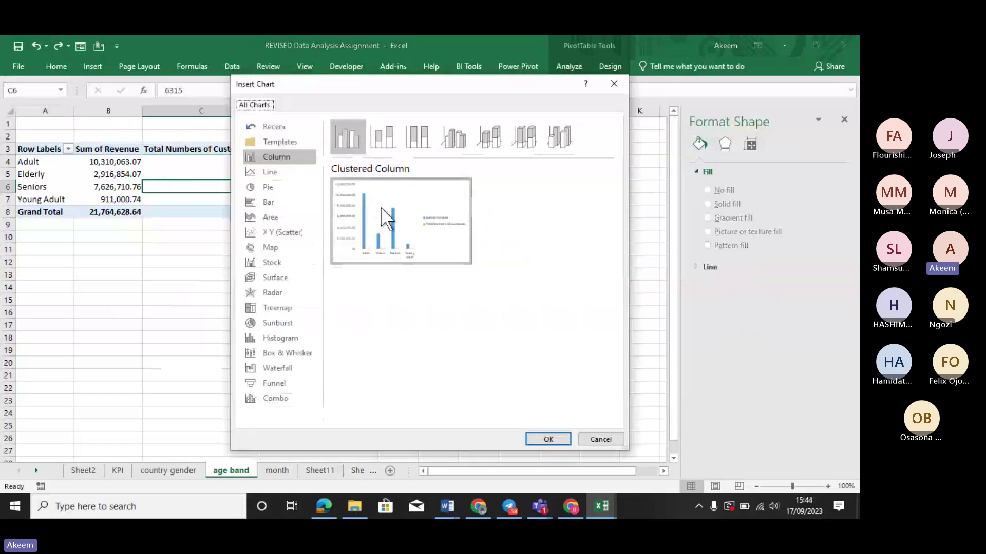
{"action": "mouse_move", "coordinate": [439, 234]}
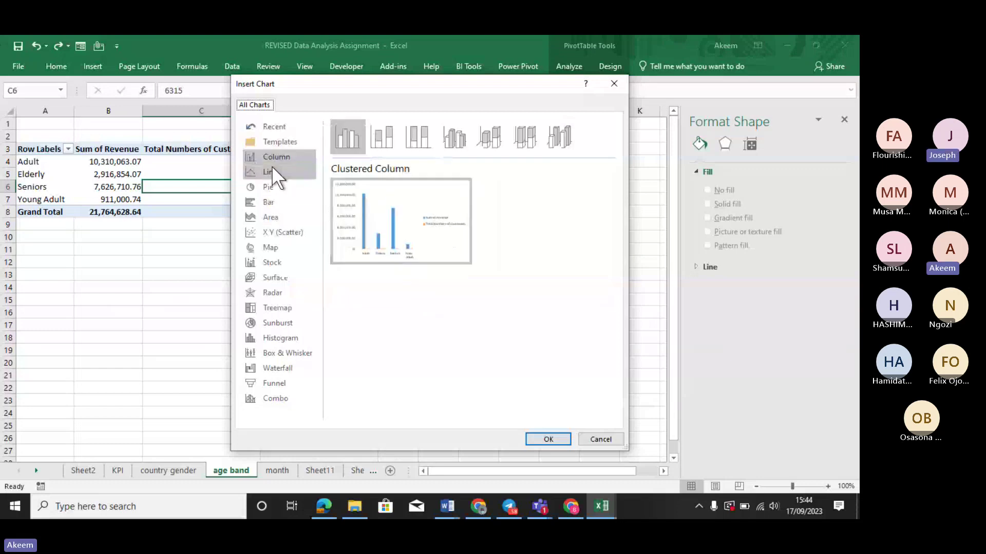
{"action": "left_click", "coordinate": [268, 155]}
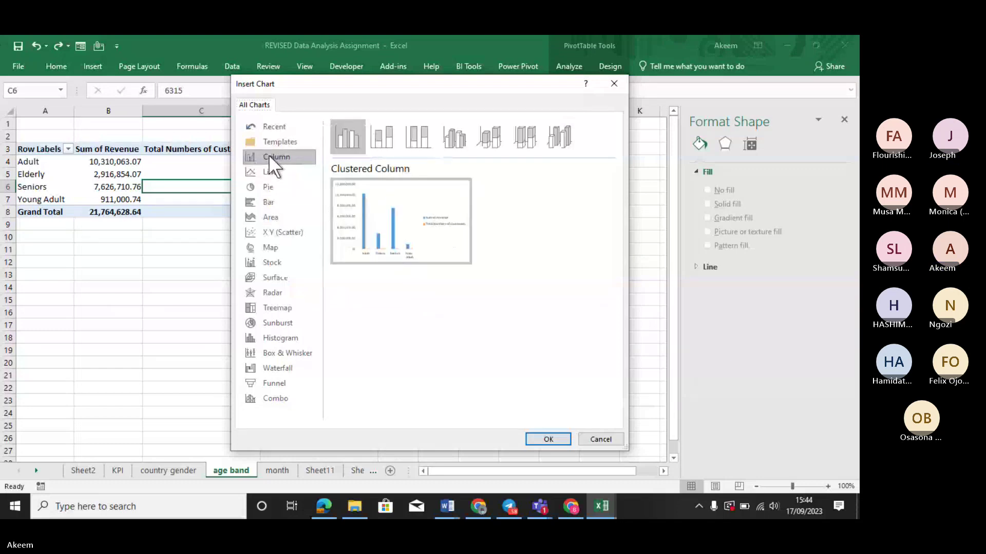
{"action": "left_click", "coordinate": [550, 437]}
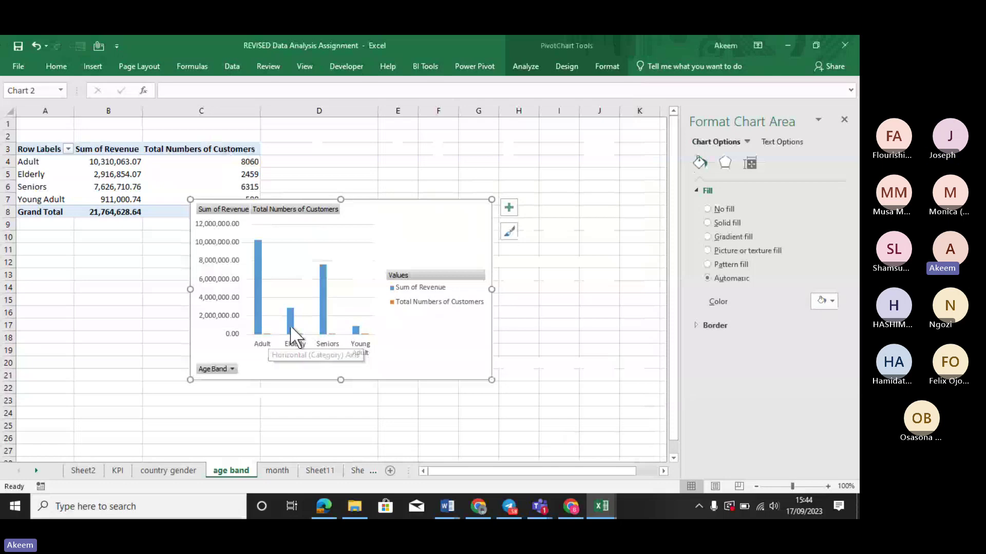
{"action": "left_click_drag", "start_coordinate": [389, 212], "coordinate": [425, 184]}
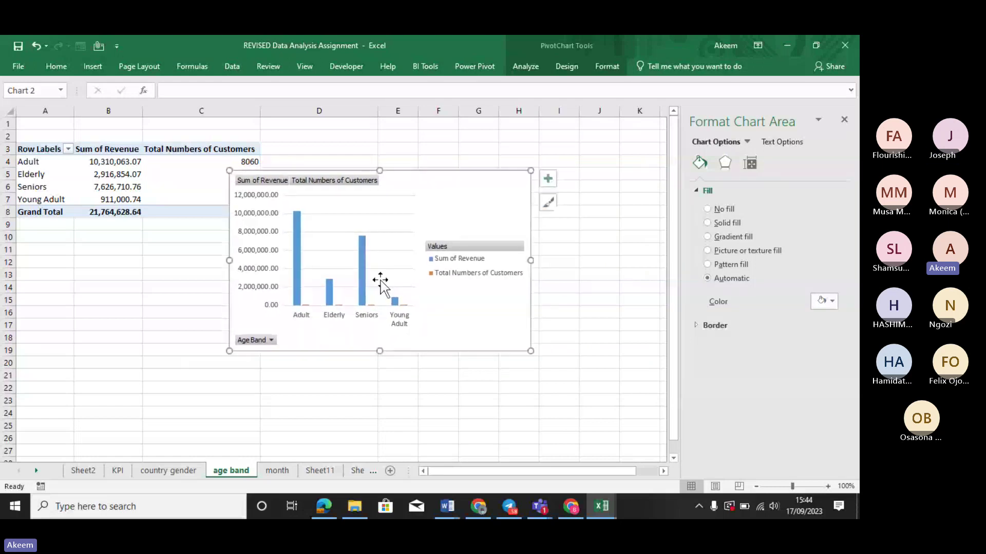
Change the chart type to Combo, with Total Numbers of Customers as a Line on the secondary axis.
{"action": "right_click", "coordinate": [344, 297]}
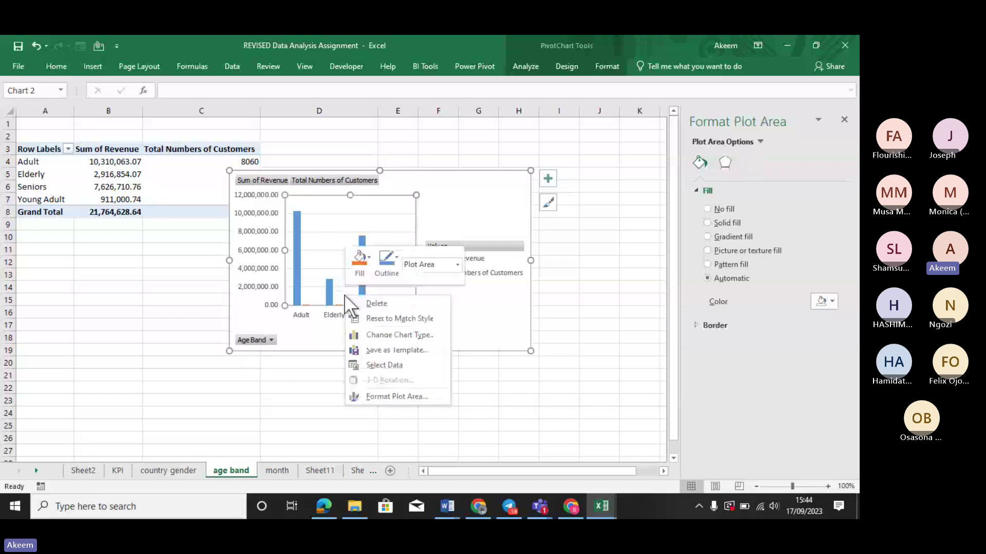
{"action": "left_click", "coordinate": [395, 335]}
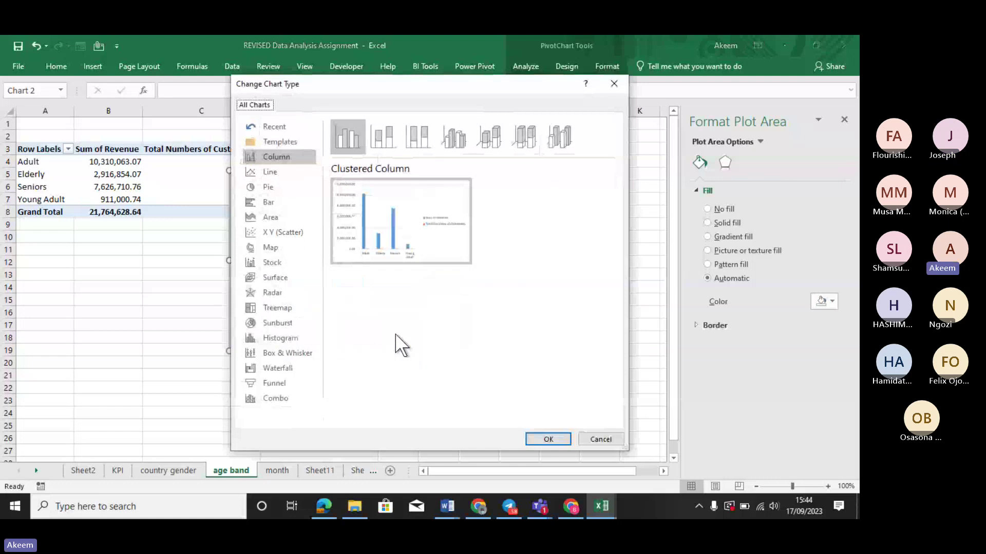
{"action": "left_click", "coordinate": [278, 399]}
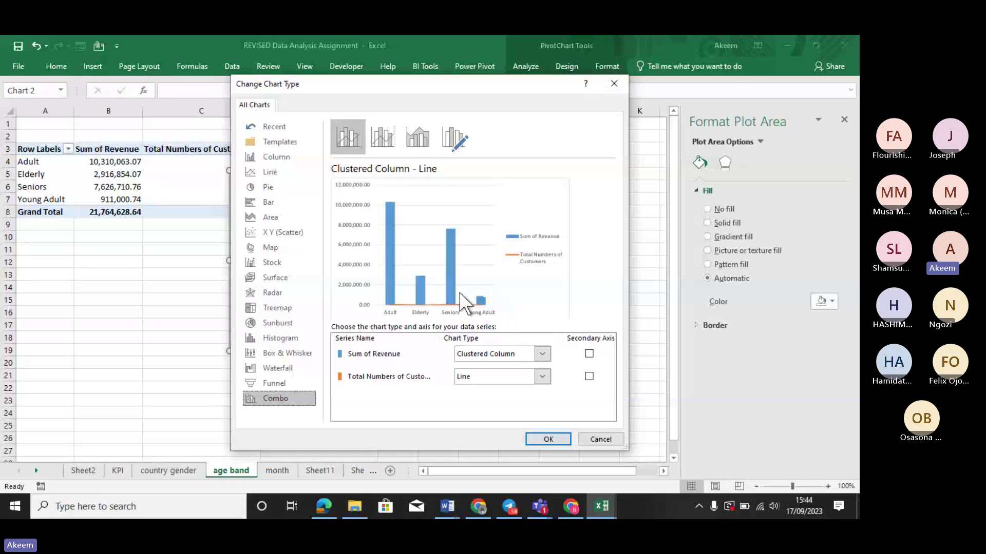
{"action": "left_click", "coordinate": [589, 377]}
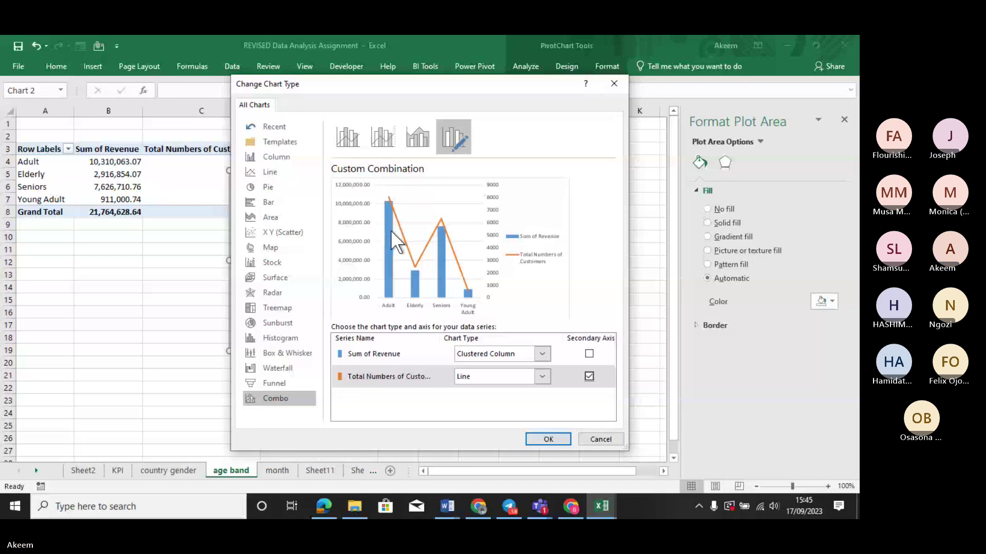
{"action": "left_click", "coordinate": [549, 440]}
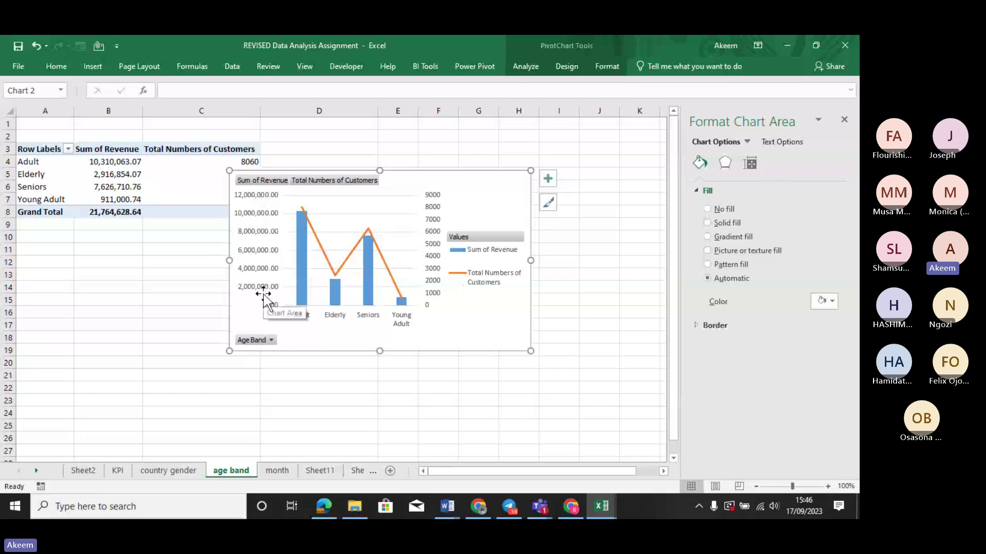
Examine the bounds and units of the chart's secondary vertical axis in its format options.
{"action": "right_click", "coordinate": [432, 247]}
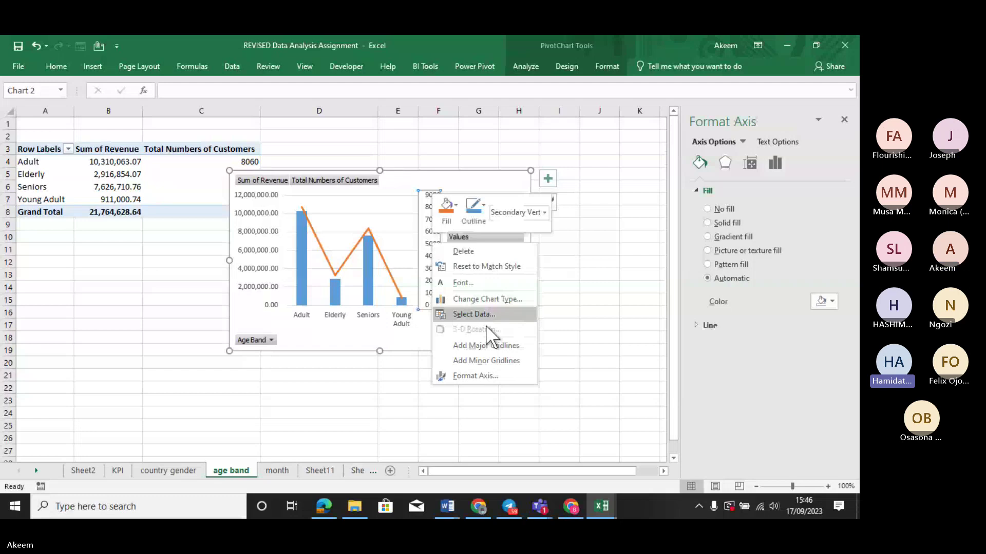
{"action": "left_click", "coordinate": [486, 376]}
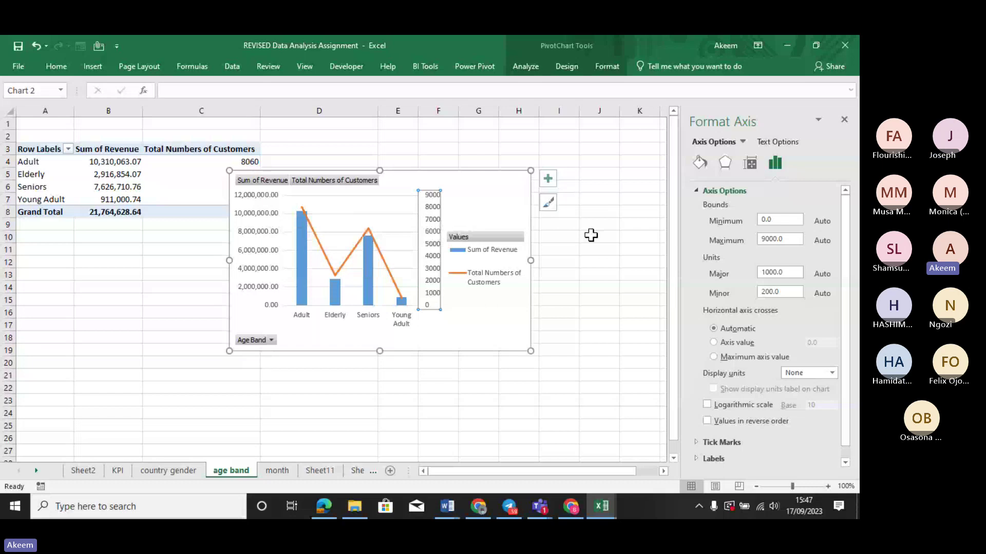
{"action": "left_click", "coordinate": [506, 309]}
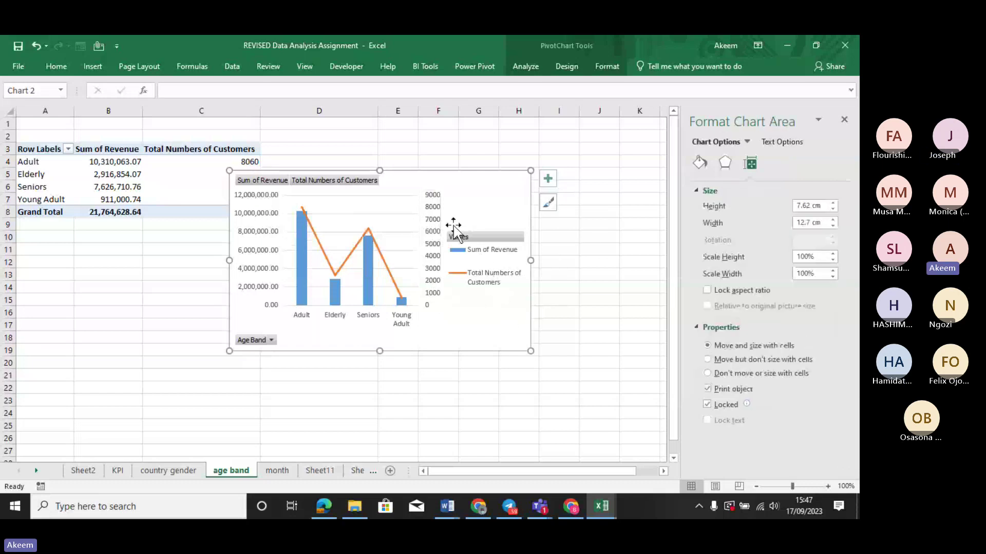
Hide the value field buttons on the age band combo chart and add axis titles to it.
{"action": "right_click", "coordinate": [266, 178]}
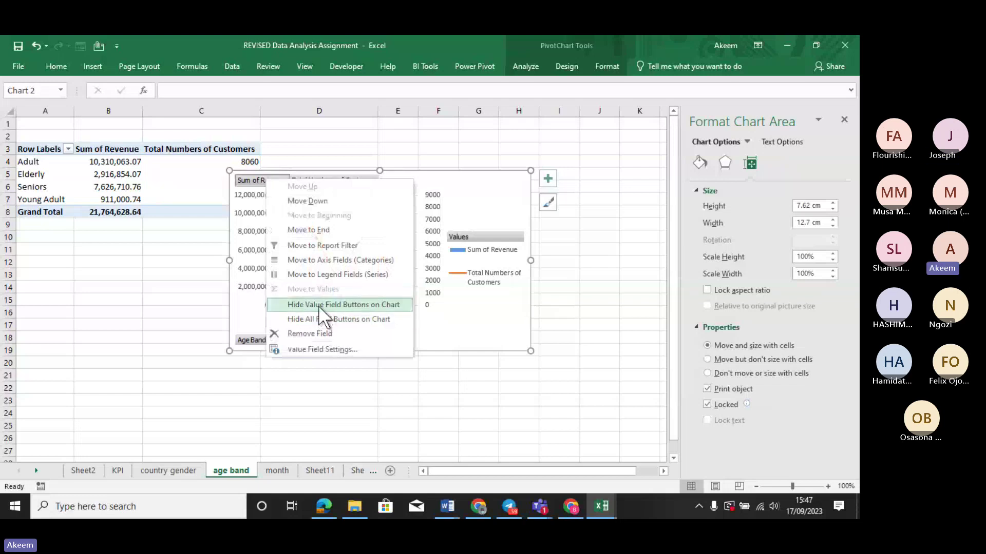
{"action": "left_click", "coordinate": [318, 306]}
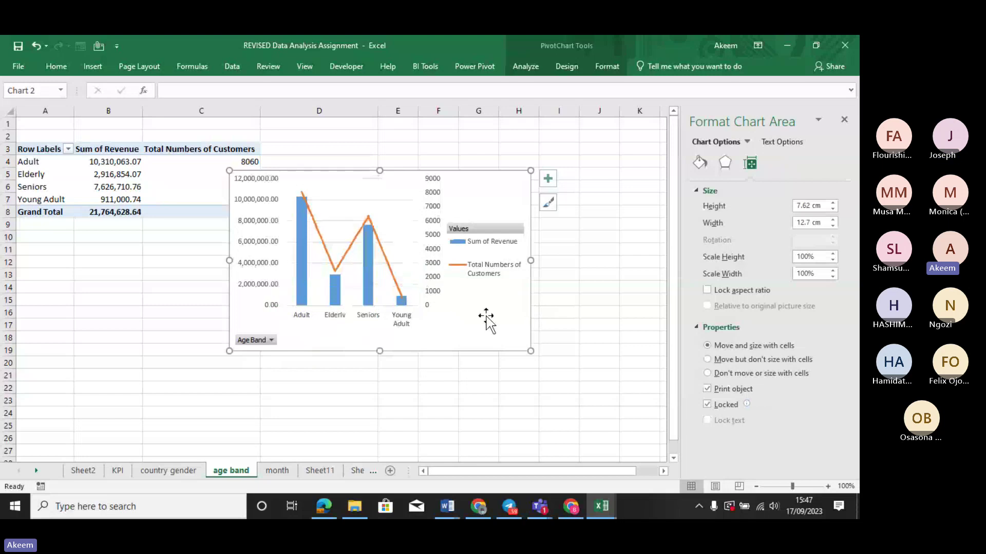
{"action": "left_click", "coordinate": [547, 181]}
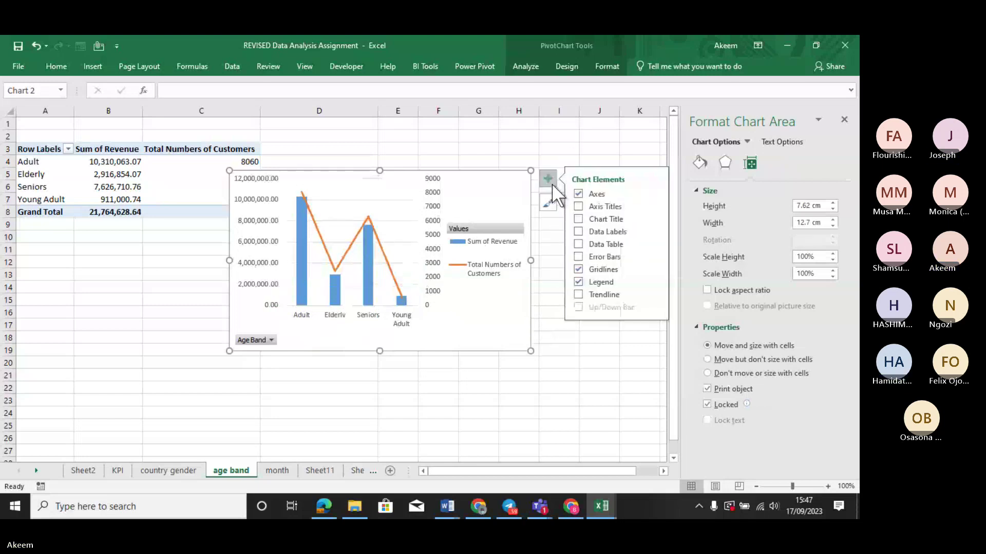
{"action": "left_click", "coordinate": [578, 206]}
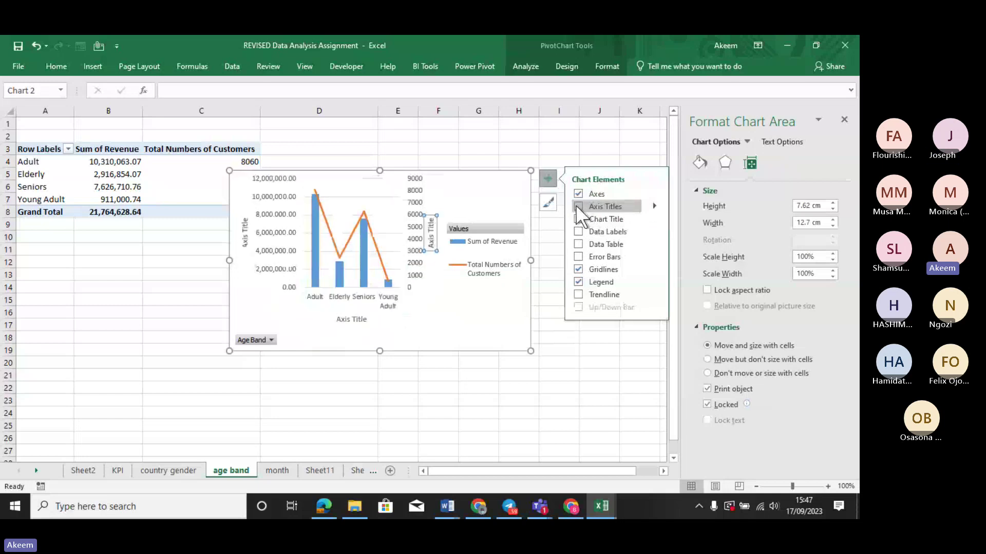
Remove the axis titles from the age band chart and add a chart title.
{"action": "left_click", "coordinate": [578, 206]}
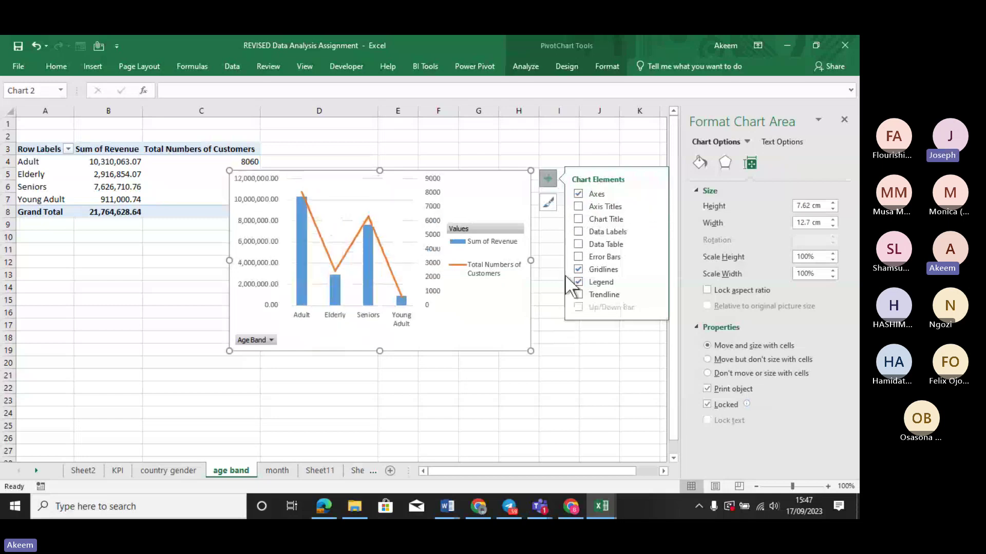
{"action": "left_click", "coordinate": [578, 218]}
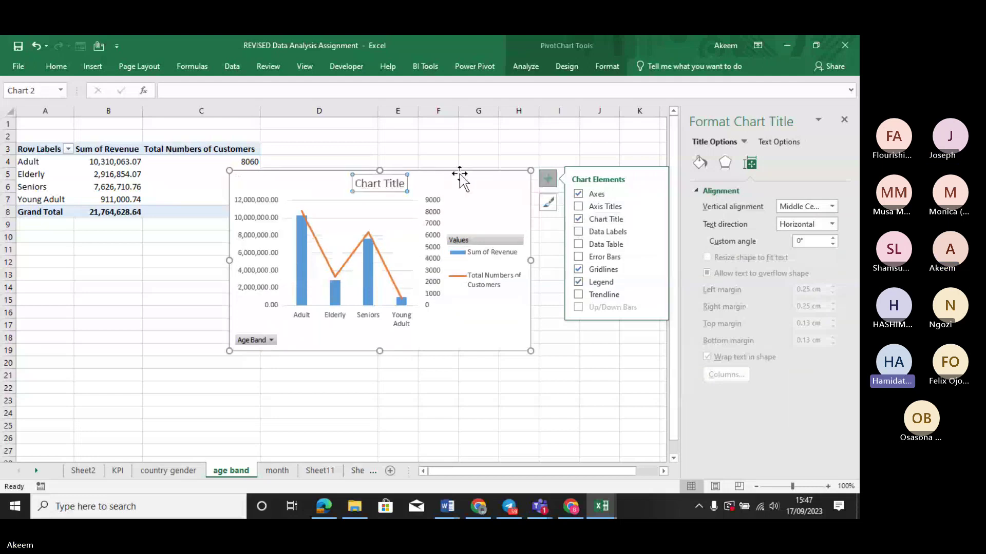
{"action": "left_click", "coordinate": [255, 329]}
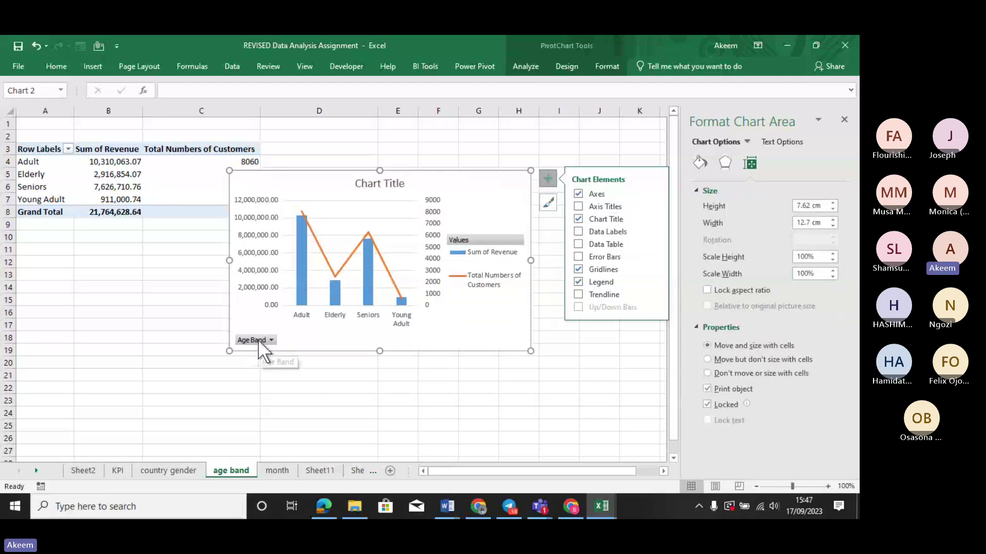
Hide the Age Band axis field button on the chart.
{"action": "right_click", "coordinate": [257, 340]}
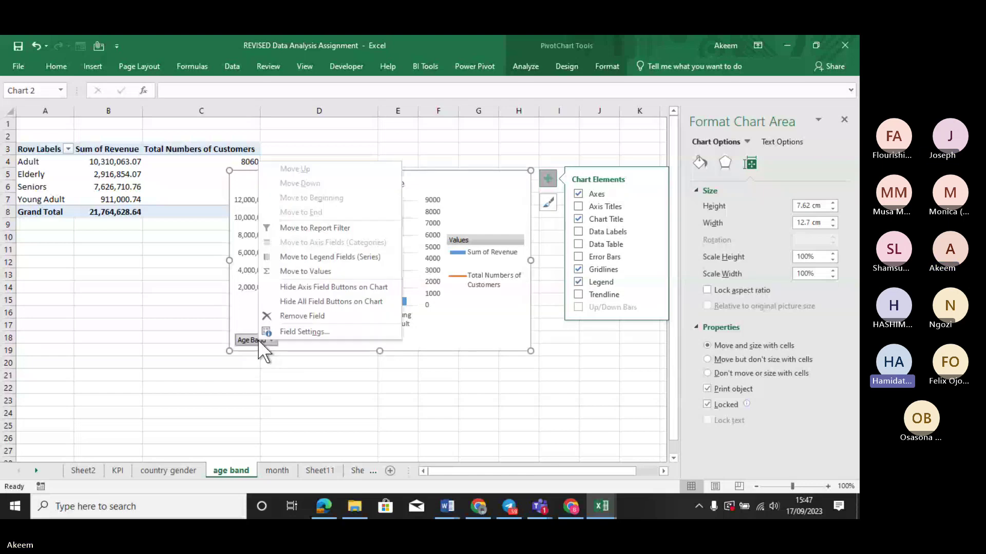
{"action": "left_click", "coordinate": [245, 317]}
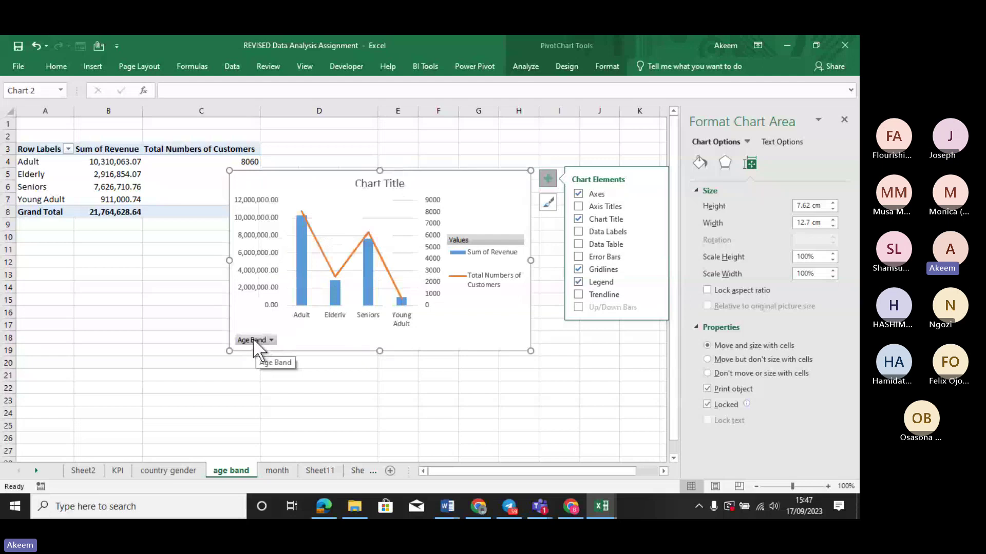
{"action": "right_click", "coordinate": [252, 337]}
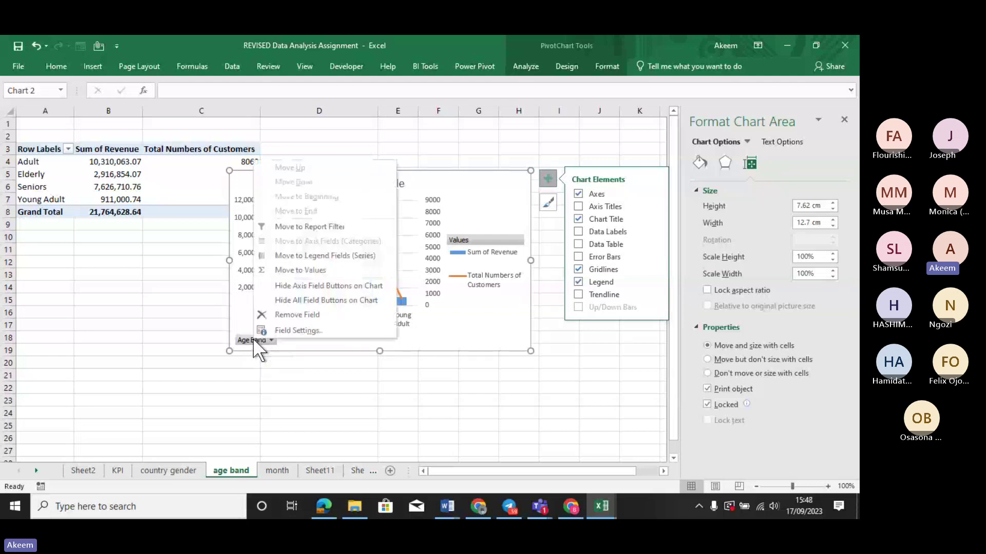
{"action": "left_click", "coordinate": [298, 289]}
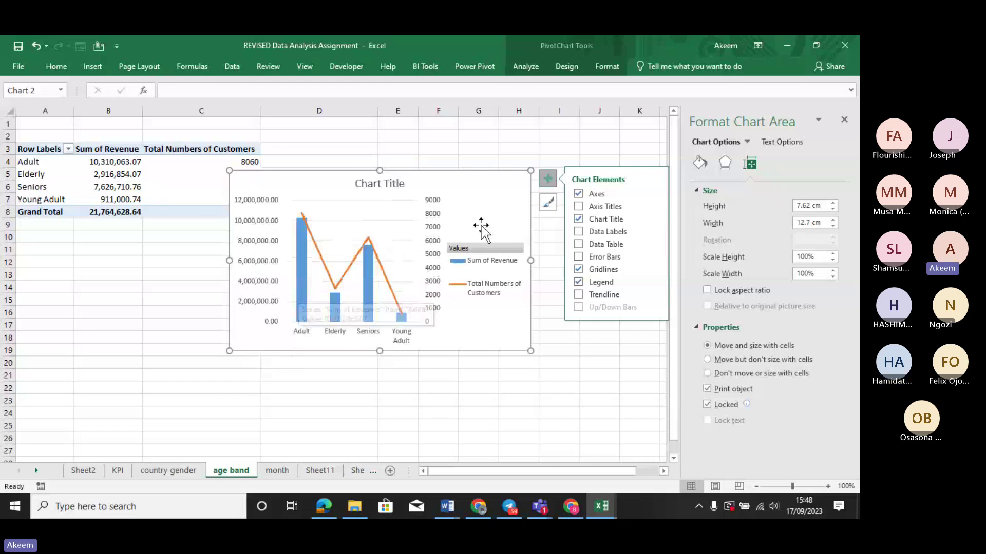
Try to clear the chart title's placeholder text, and undo the accidental deletion of the chart.
{"action": "left_click", "coordinate": [390, 184]}
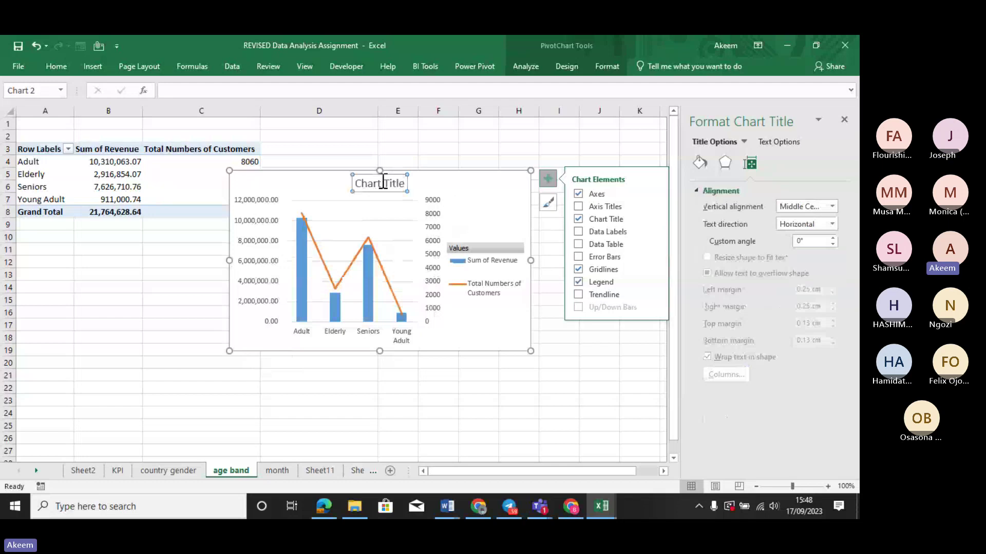
{"action": "key", "text": "Delete"}
{"action": "key", "text": "Delete"}
{"action": "key", "text": "Delete"}
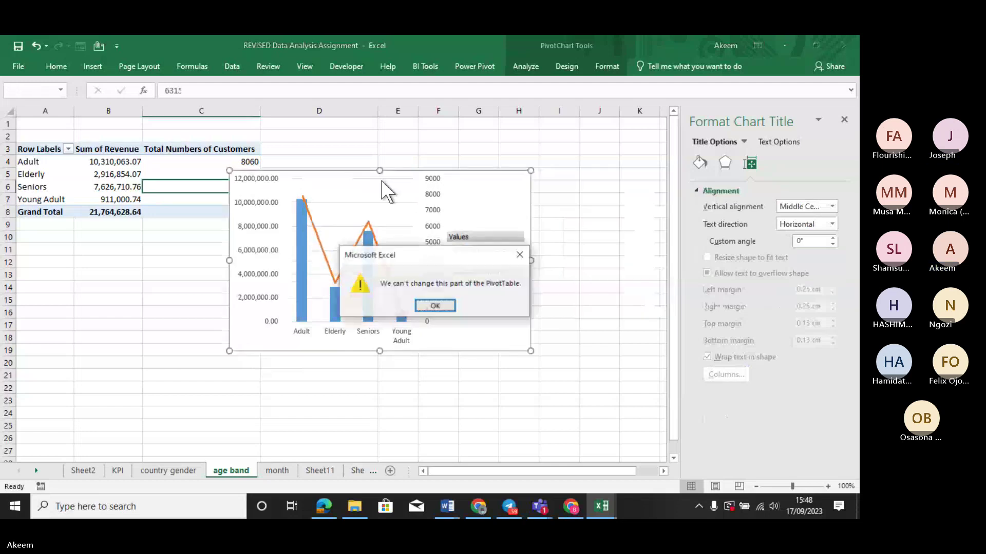
{"action": "left_click", "coordinate": [435, 307]}
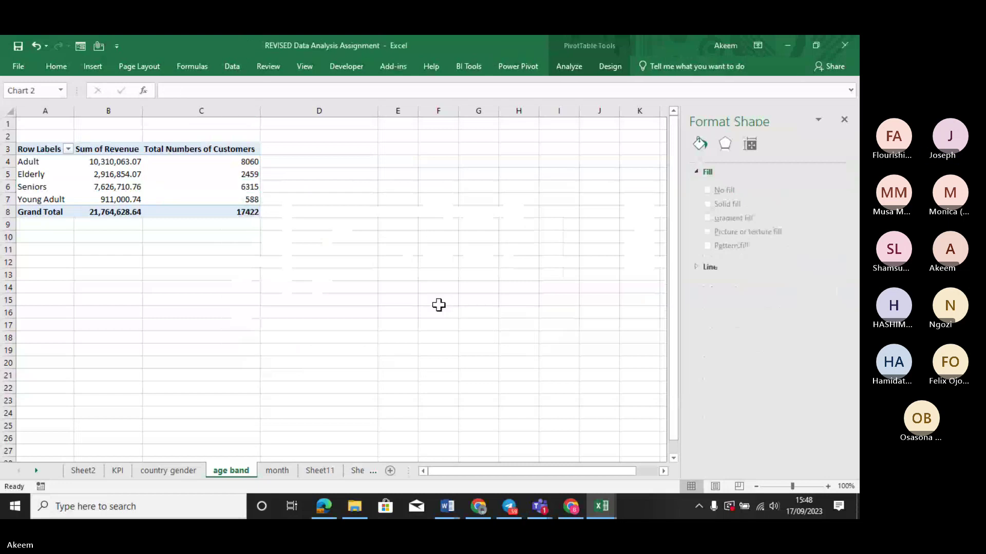
{"action": "key", "text": "ctrl+z"}
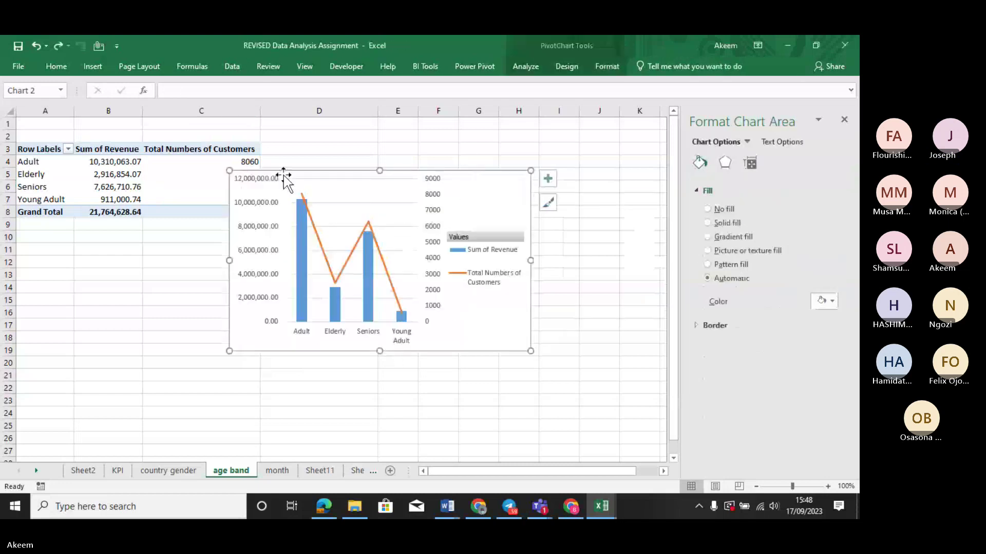
Enlarge the chart up and to the left so it reaches into column C, and add a chart title without data labels.
{"action": "left_click_drag", "start_coordinate": [229, 171], "coordinate": [200, 135]}
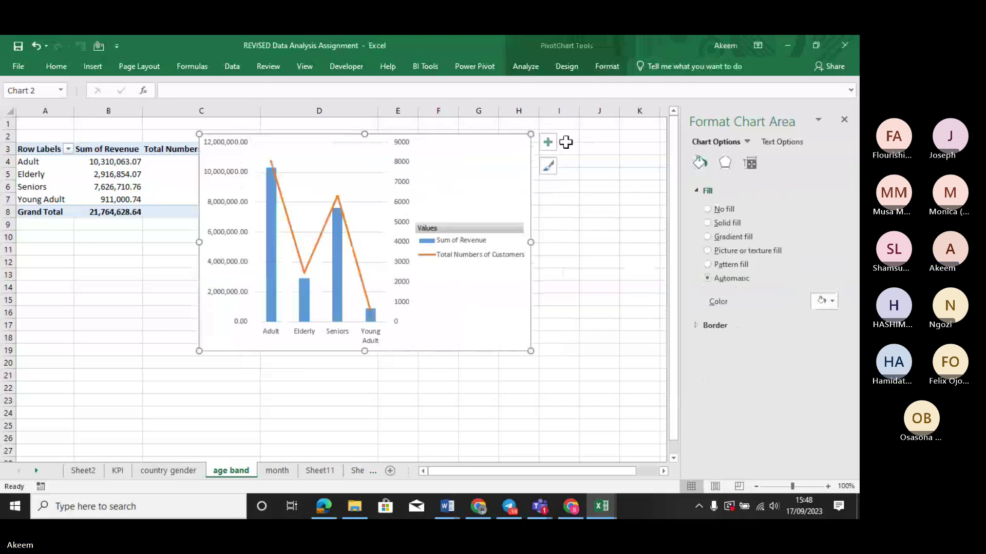
{"action": "left_click", "coordinate": [548, 142]}
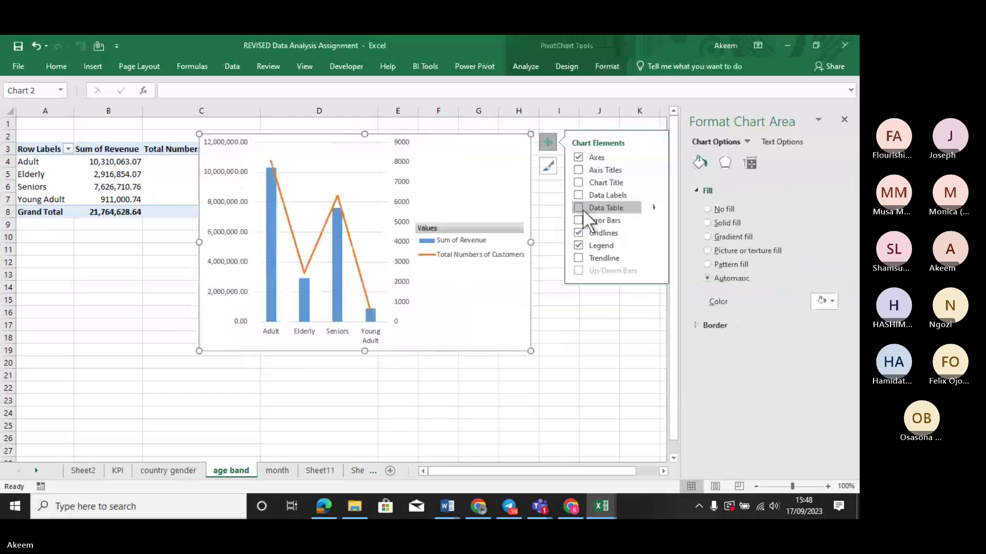
{"action": "left_click", "coordinate": [577, 195]}
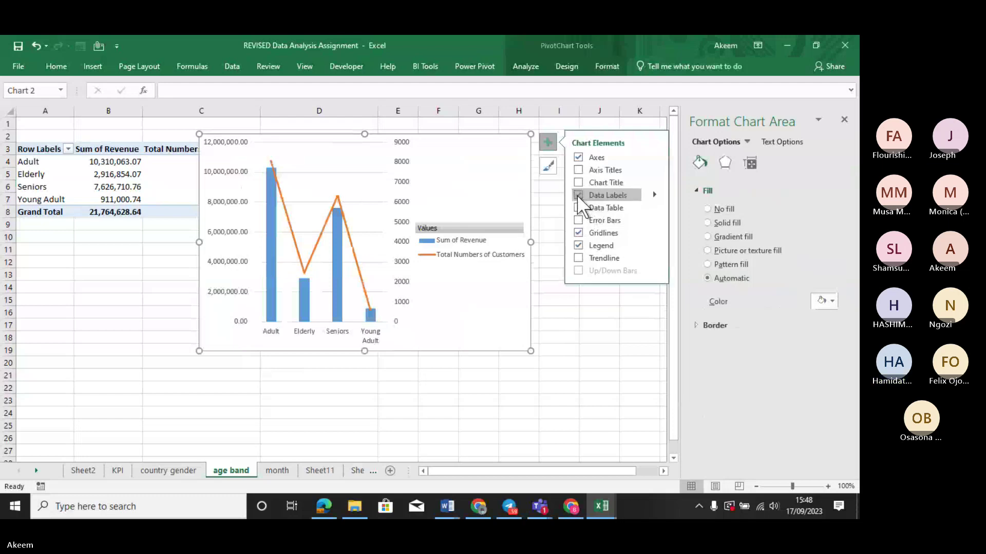
{"action": "left_click", "coordinate": [578, 194]}
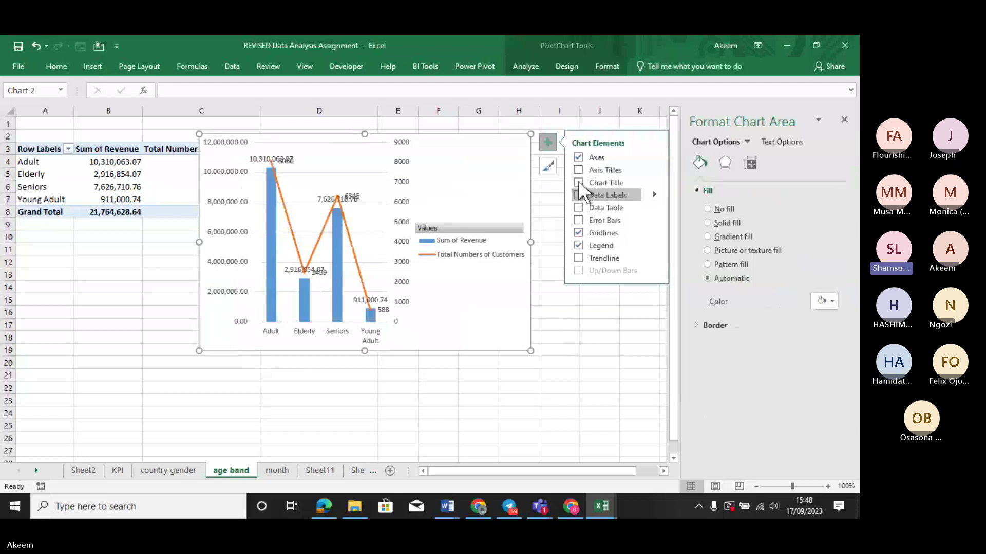
{"action": "left_click", "coordinate": [578, 182]}
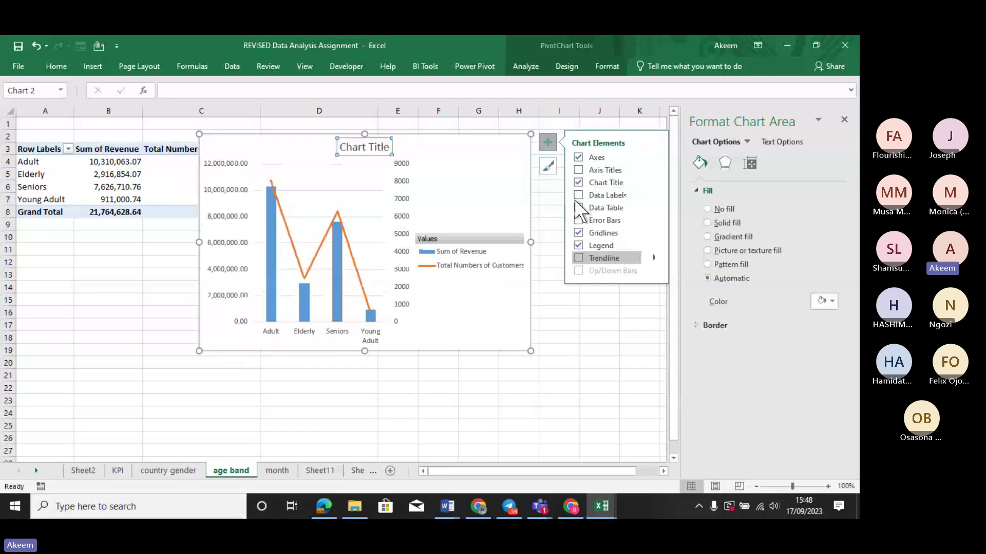
Replace the chart title's placeholder text with "REVENUE & CUSTOMERS BY AGE BAND".
{"action": "left_click", "coordinate": [369, 148]}
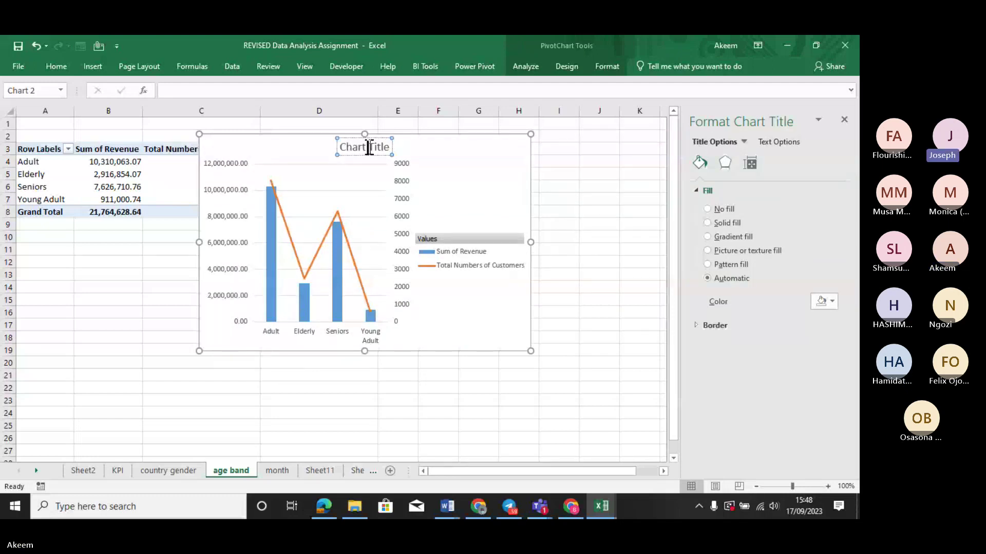
{"action": "key", "text": "BackSpace"}
{"action": "key", "text": "BackSpace"}
{"action": "key", "text": "BackSpace"}
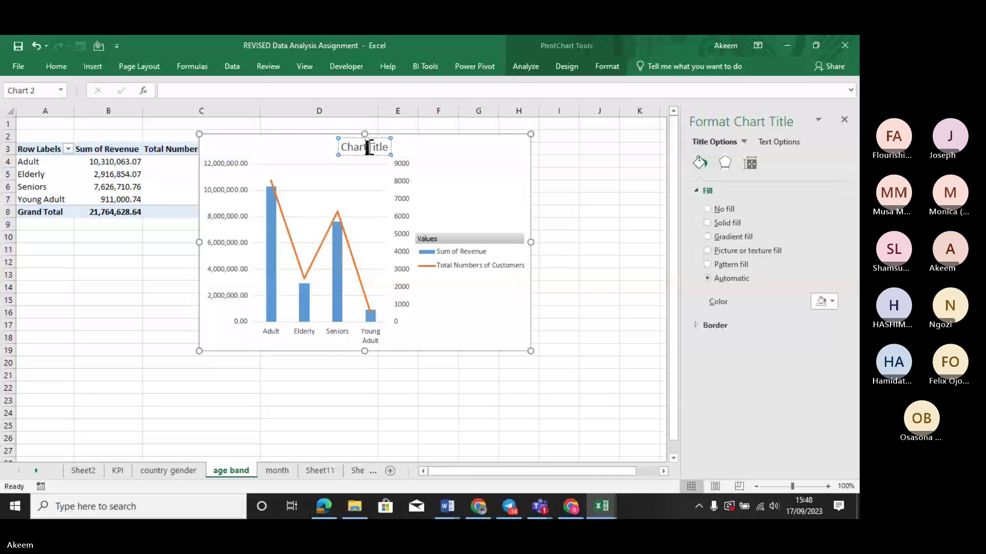
{"action": "key", "text": "BackSpace"}
{"action": "key", "text": "BackSpace"}
{"action": "key", "text": "BackSpace"}
{"action": "key", "text": "Delete"}
{"action": "key", "text": "Delete"}
{"action": "key", "text": "Delete"}
{"action": "key", "text": "Delete"}
{"action": "key", "text": "Delete"}
{"action": "type", "text": "rEVENUE"}
{"action": "key", "text": "BackSpace"}
{"action": "key", "text": "BackSpace"}
{"action": "key", "text": "BackSpace"}
{"action": "key", "text": "BackSpace"}
{"action": "key", "text": "BackSpace"}
{"action": "key", "text": "BackSpace"}
{"action": "key", "text": "BackSpace"}
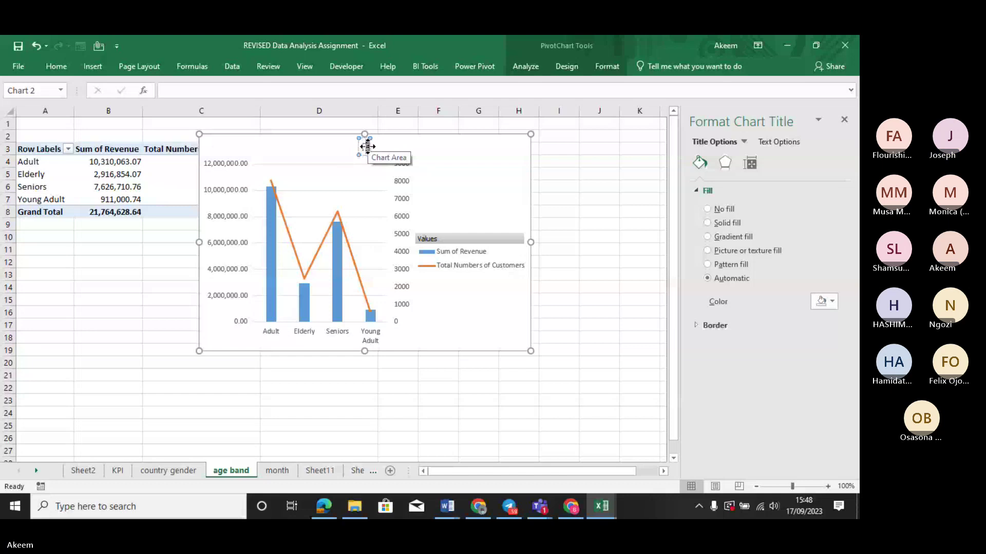
{"action": "type", "text": "REVE"}
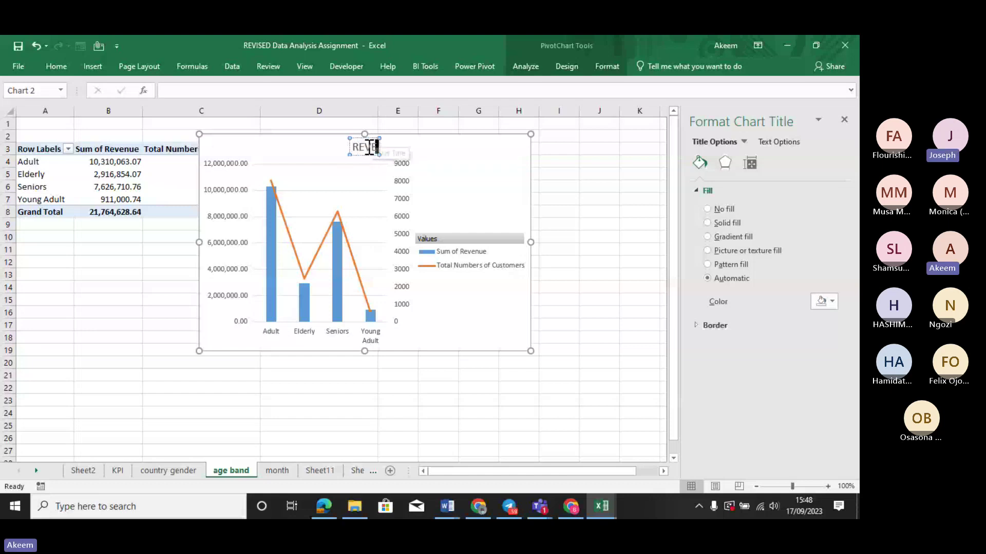
{"action": "type", "text": "NUE"}
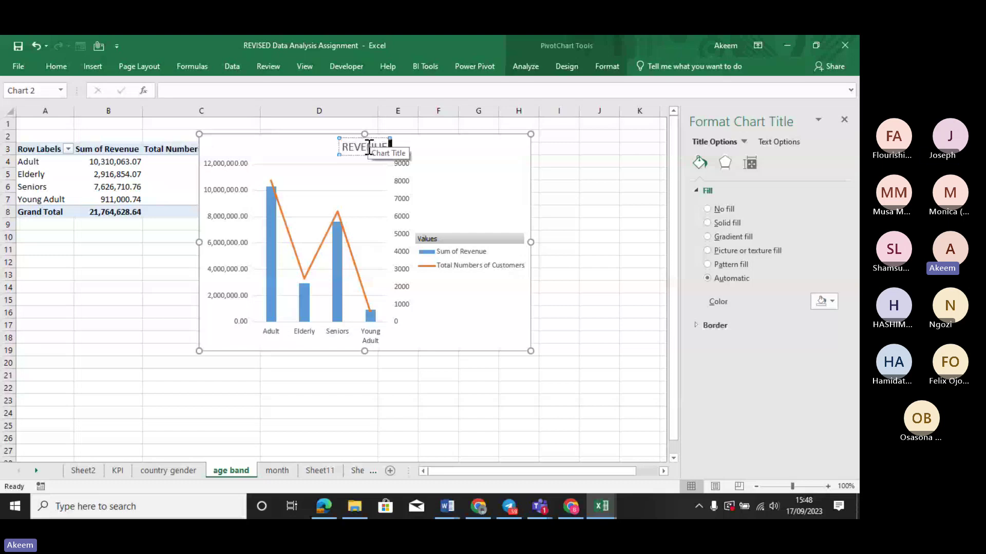
{"action": "type", "text": " & CUSTO"}
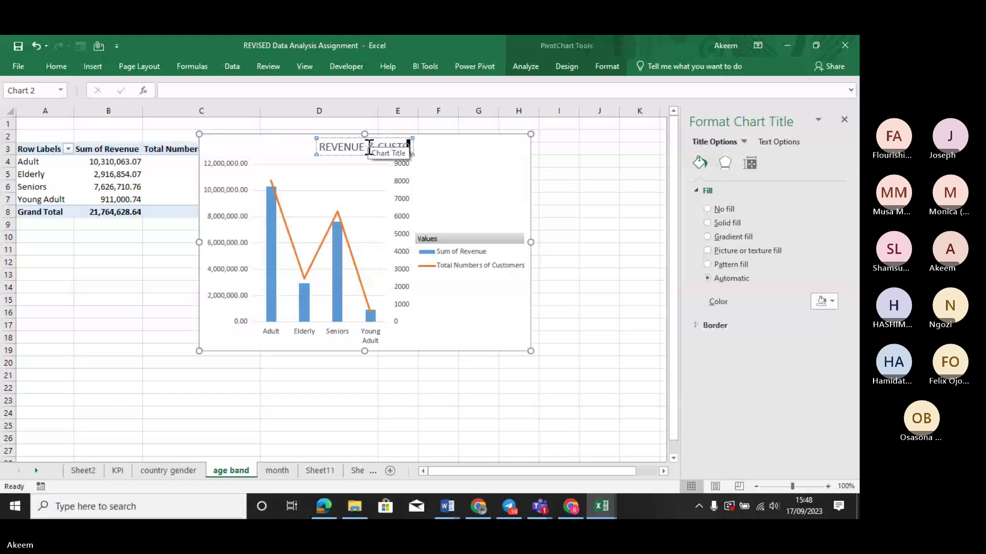
{"action": "type", "text": "MERS B"}
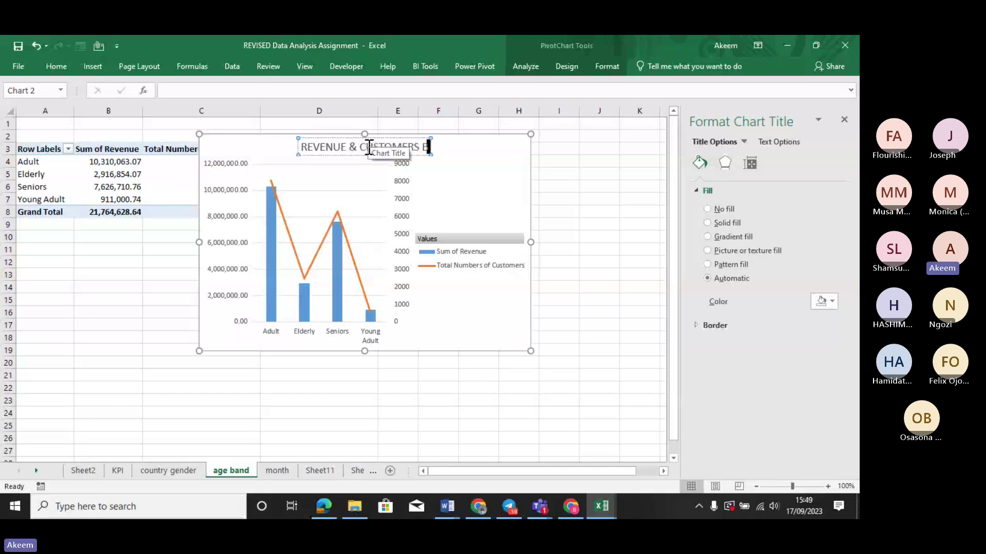
{"action": "type", "text": "Y AGE"}
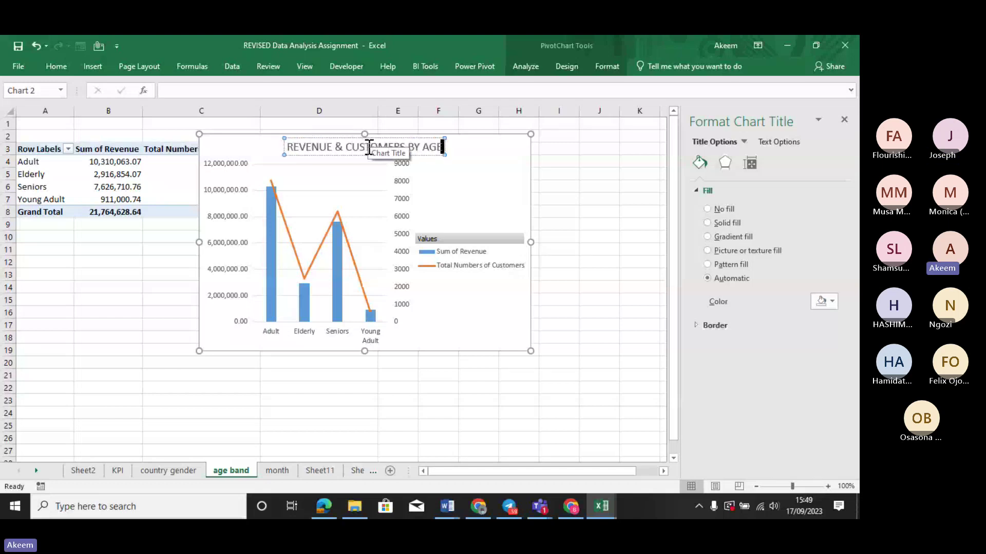
{"action": "type", "text": " BAND"}
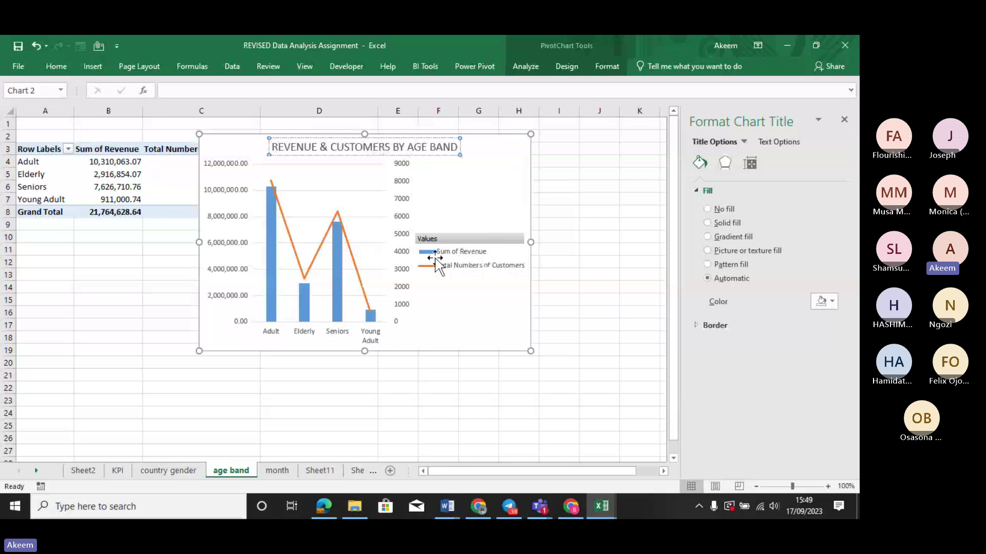
Move the chart's legend to the bottom, below the age band categories.
{"action": "right_click", "coordinate": [471, 238]}
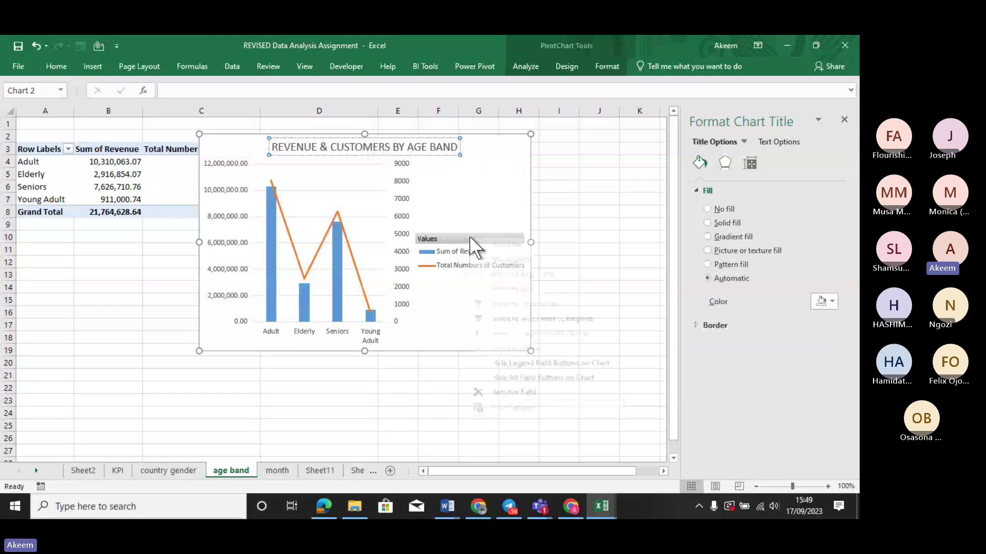
{"action": "left_click", "coordinate": [519, 198]}
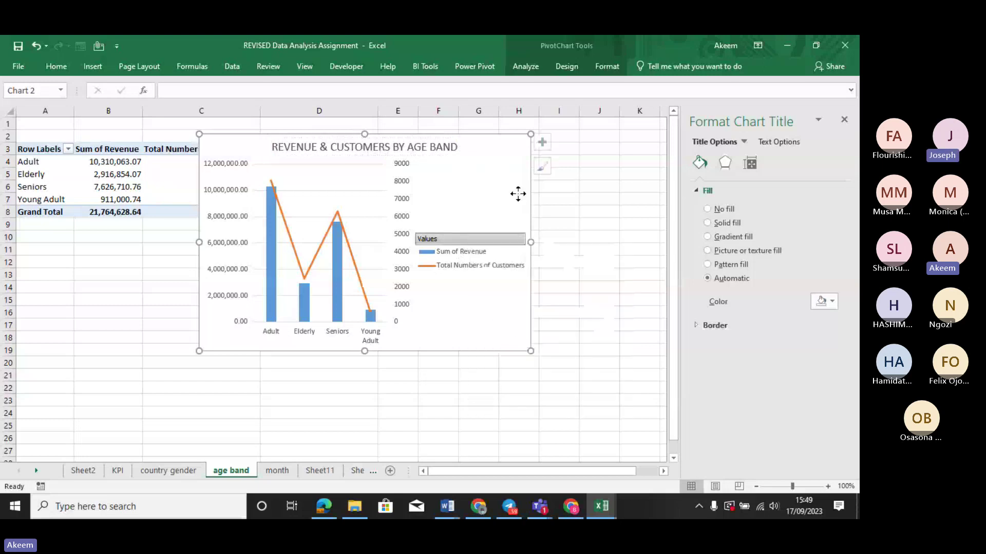
{"action": "left_click", "coordinate": [548, 140]}
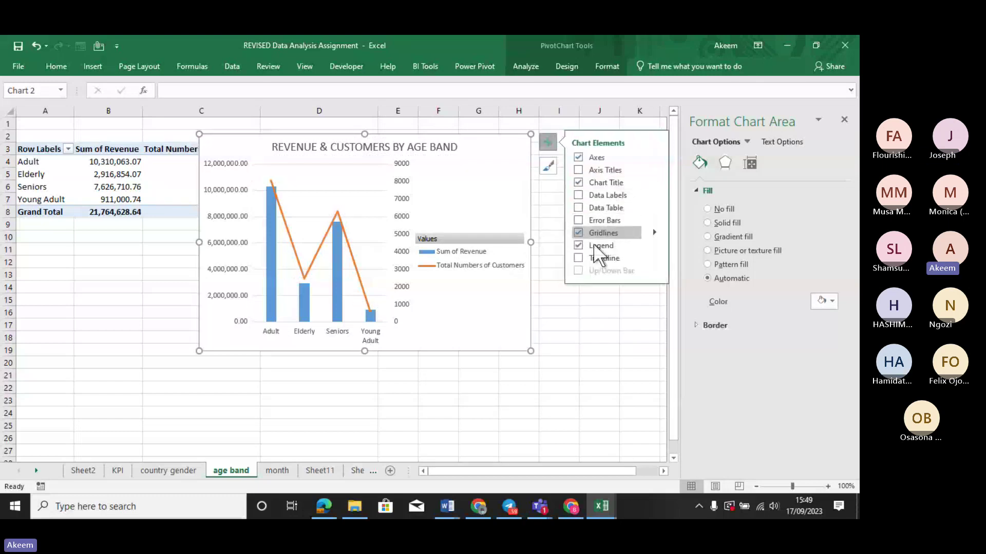
{"action": "left_click", "coordinate": [659, 246]}
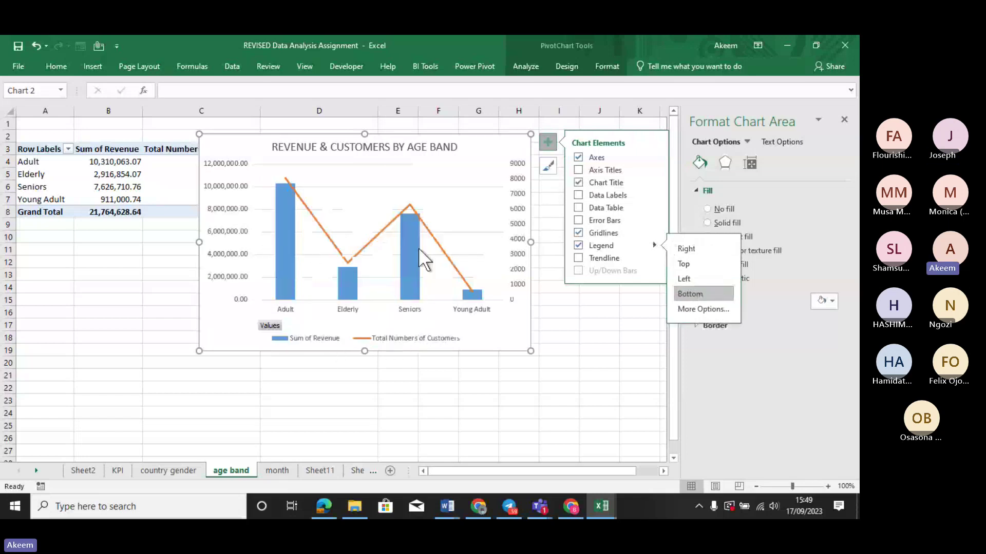
{"action": "left_click", "coordinate": [639, 384]}
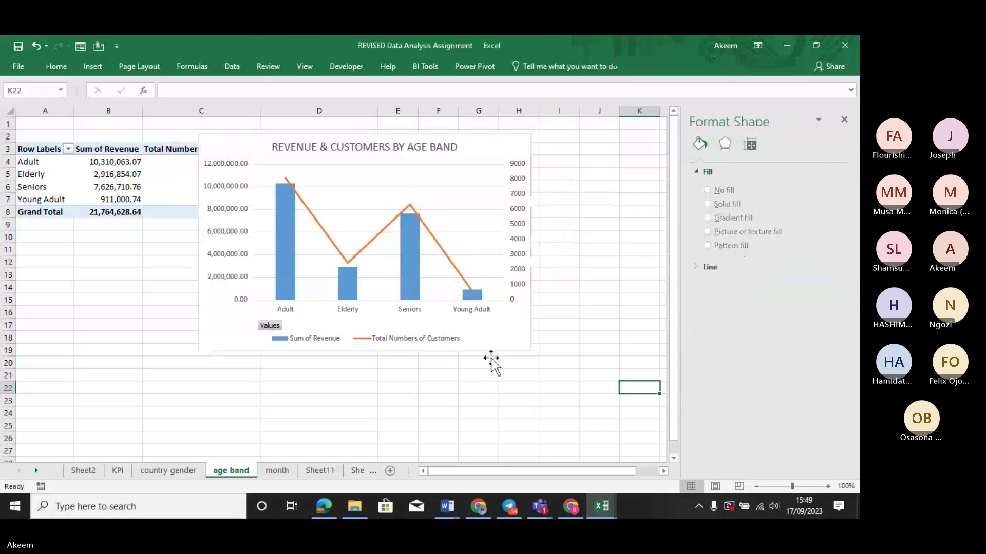
Make the age band chart's title bold.
{"action": "left_click", "coordinate": [497, 342]}
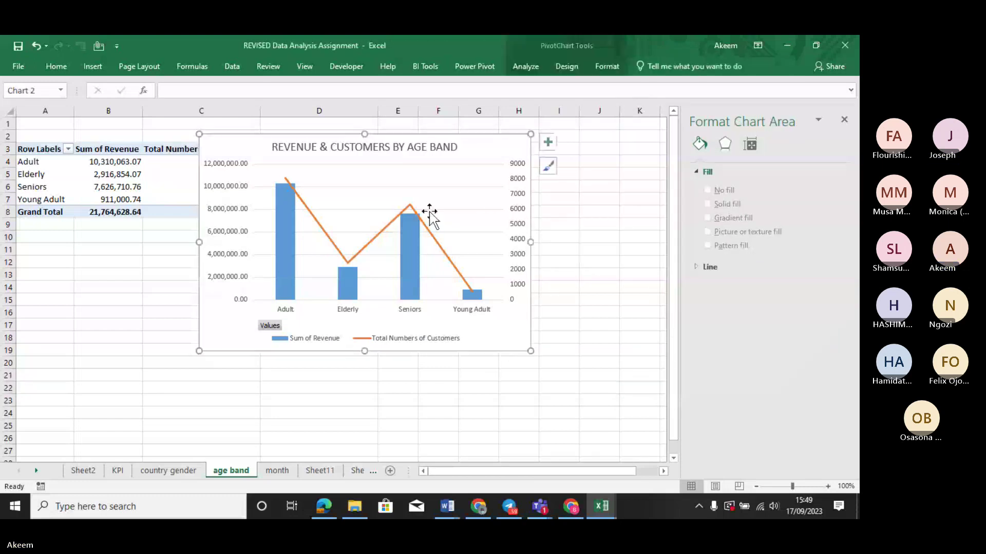
{"action": "left_click", "coordinate": [415, 144]}
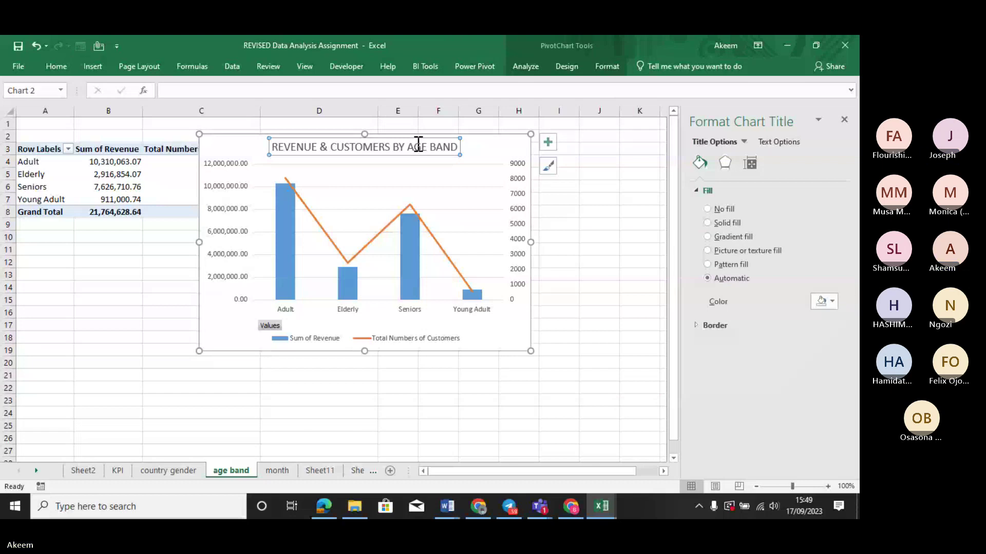
{"action": "key", "text": "ctrl+b"}
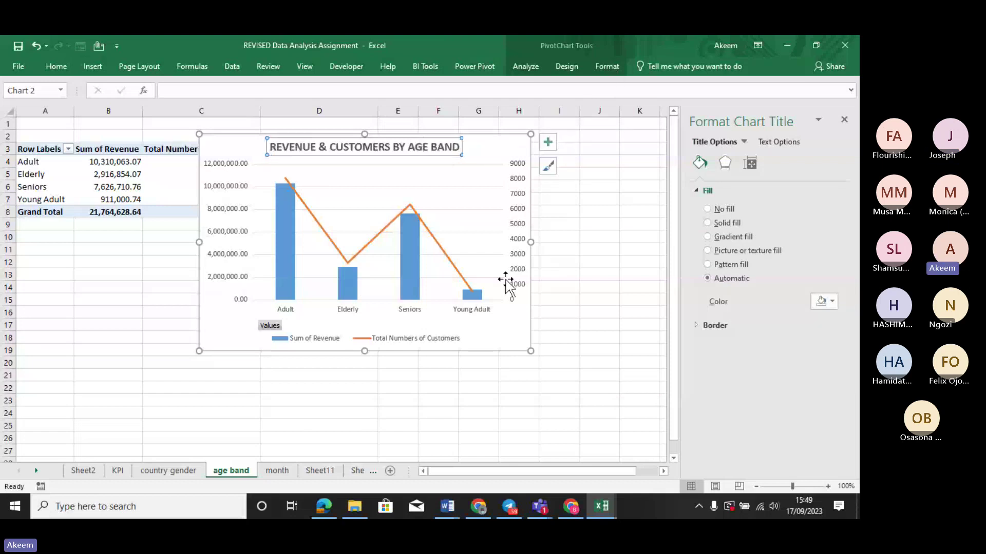
Apply the first, white-background chart style with line markers to the age band chart.
{"action": "left_click", "coordinate": [503, 339]}
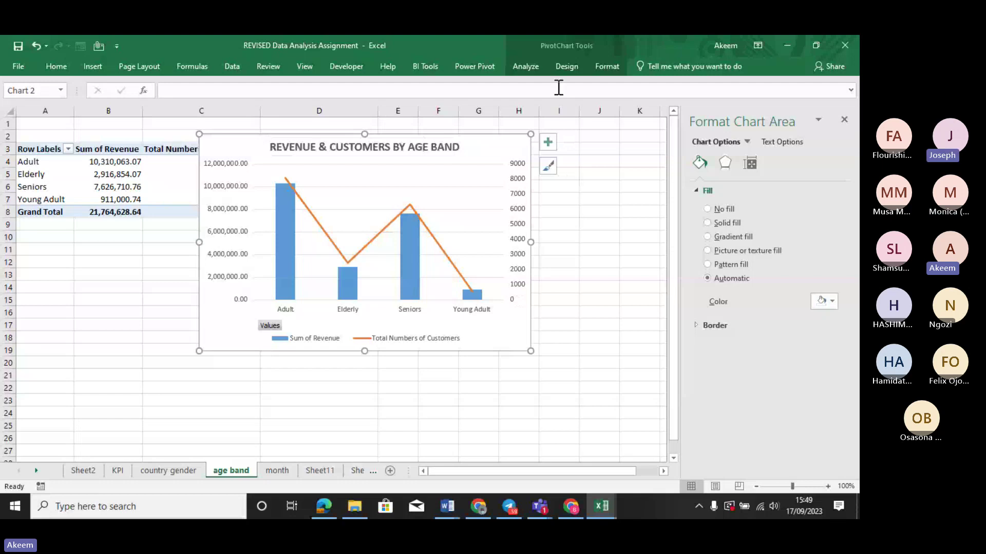
{"action": "left_click", "coordinate": [563, 66]}
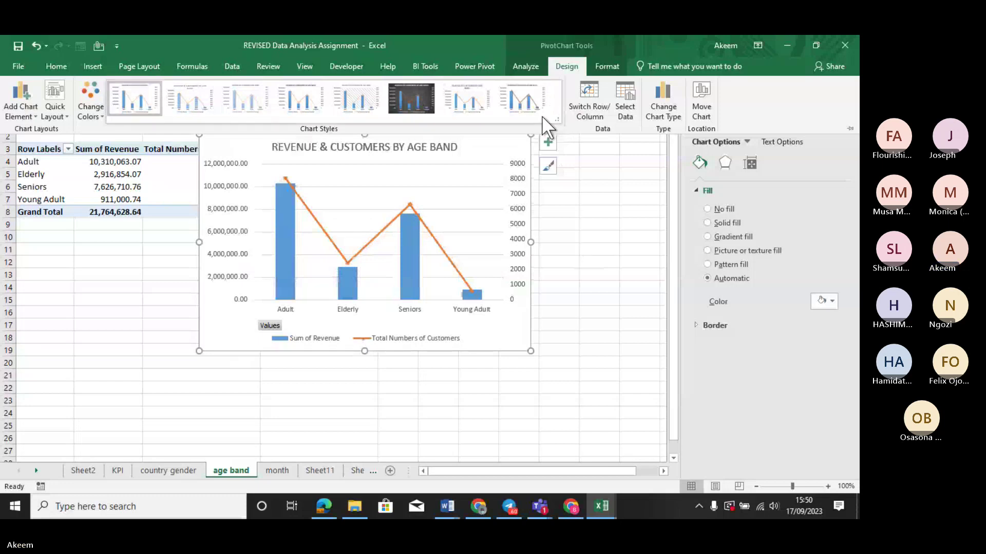
{"action": "left_click", "coordinate": [541, 114]}
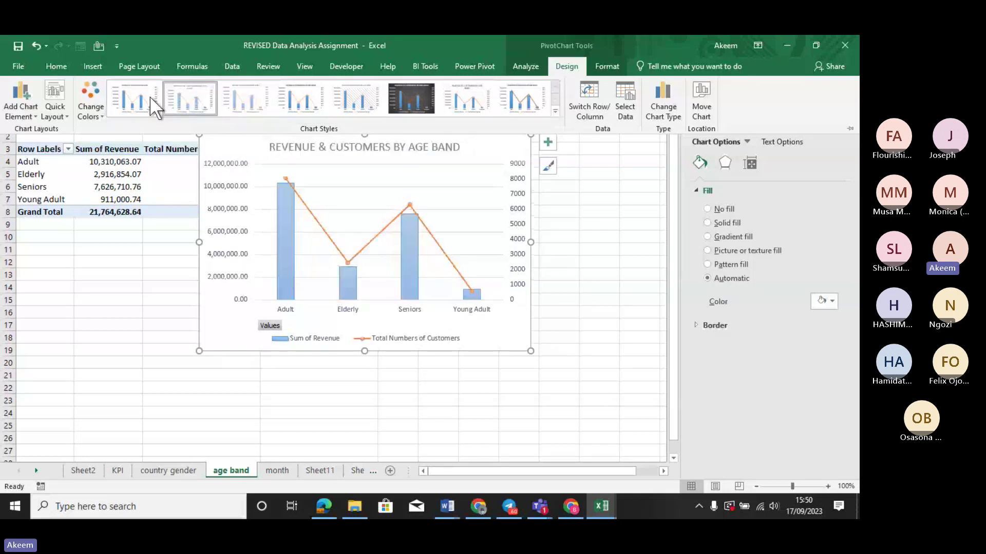
{"action": "left_click", "coordinate": [132, 94]}
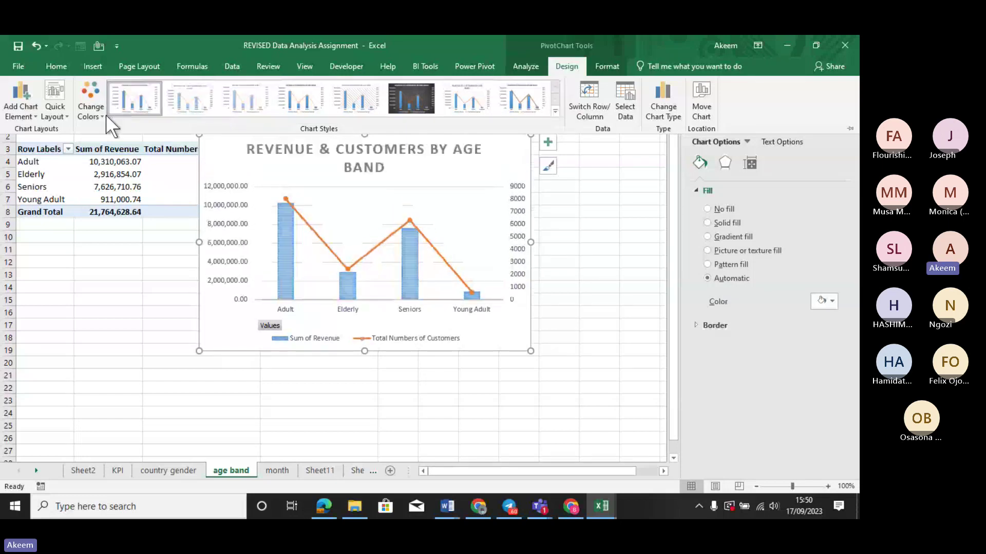
Try the dark-background chart style on the age band chart and browse the available color palettes.
{"action": "left_click", "coordinate": [403, 98]}
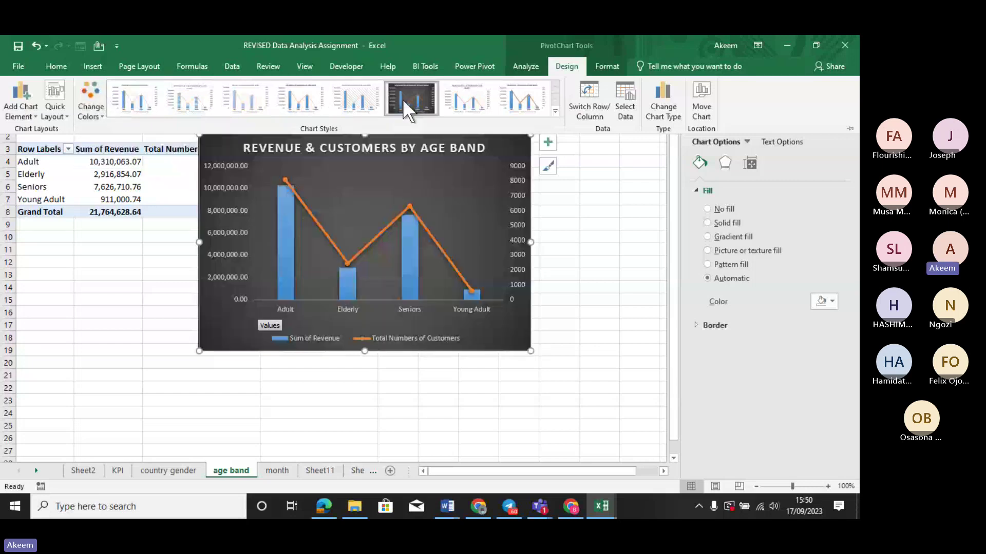
{"action": "left_click", "coordinate": [96, 115]}
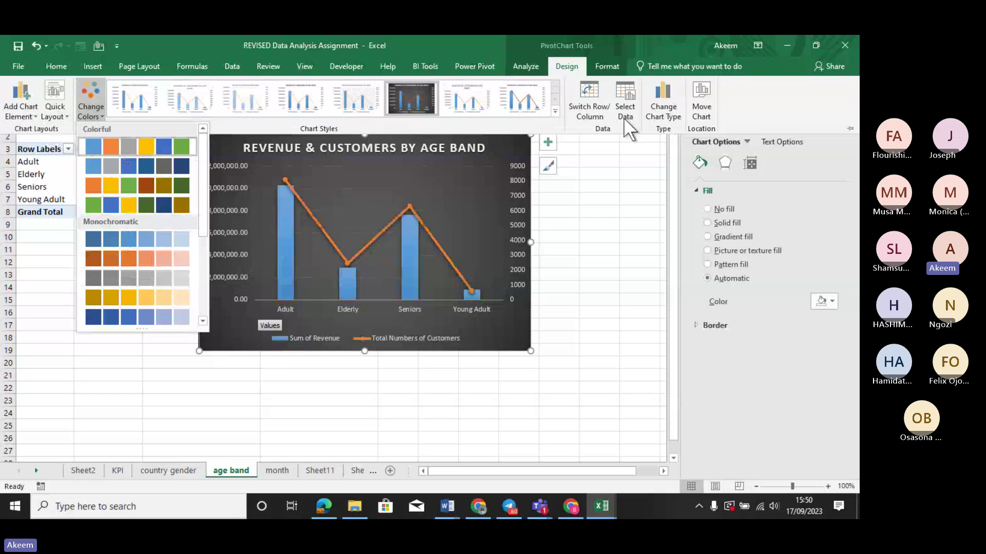
{"action": "left_click", "coordinate": [447, 208]}
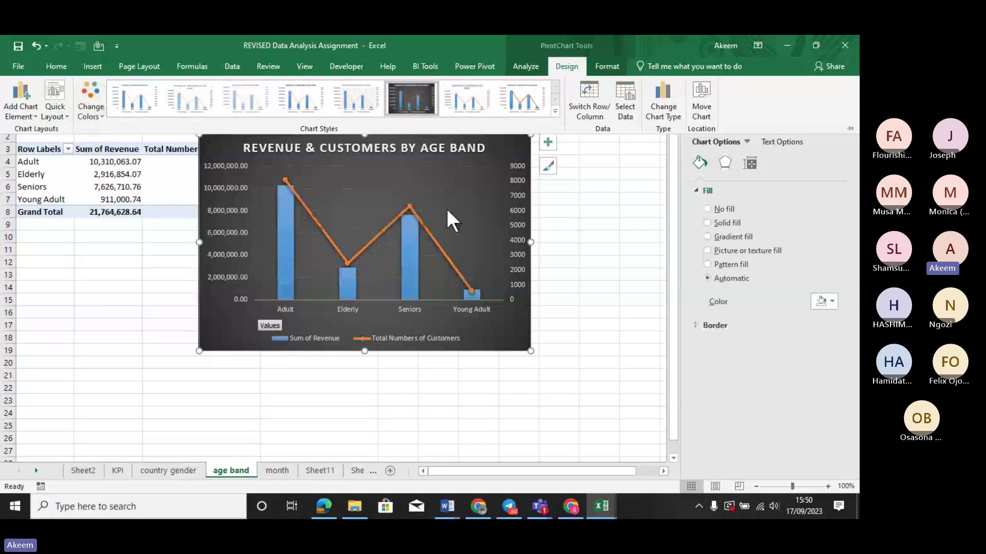
{"action": "left_click", "coordinate": [461, 172]}
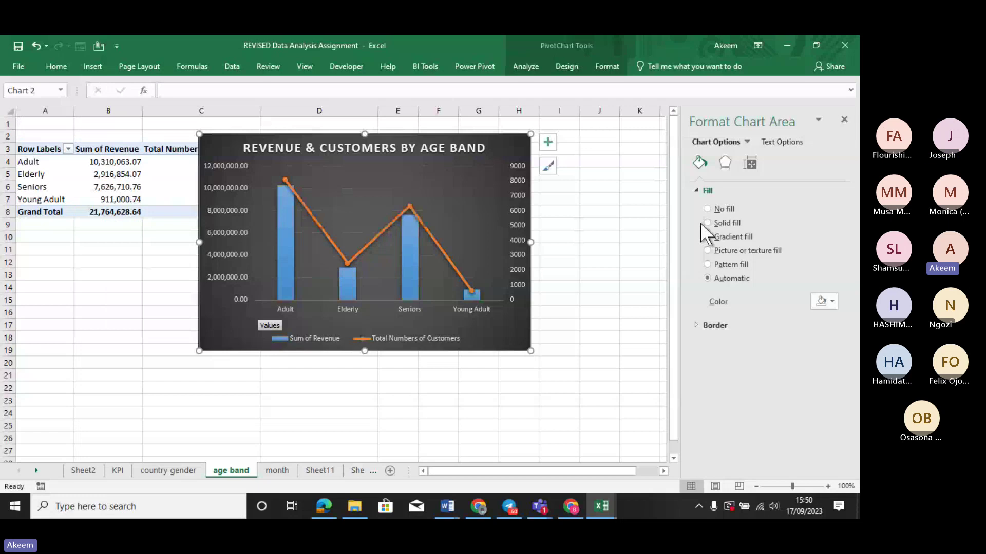
{"action": "left_click", "coordinate": [457, 173]}
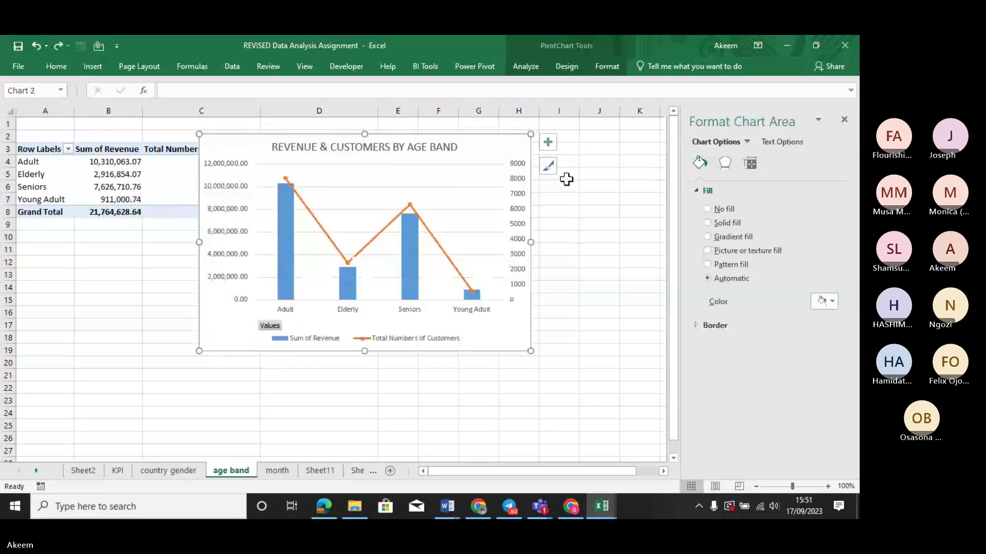
Fill the age band chart's area with the green radial gradient.
{"action": "left_click", "coordinate": [596, 187]}
{"action": "left_click", "coordinate": [480, 162]}
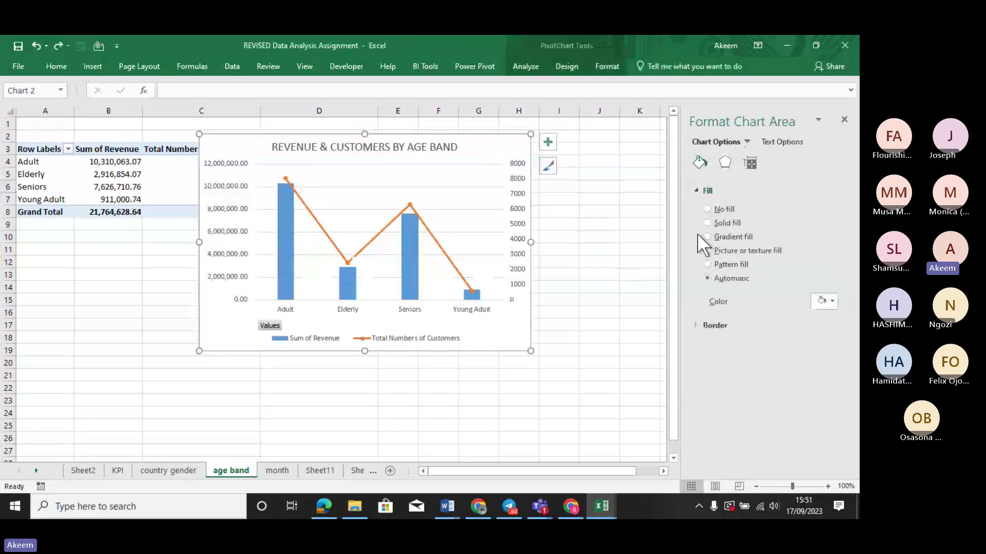
{"action": "left_click", "coordinate": [708, 236]}
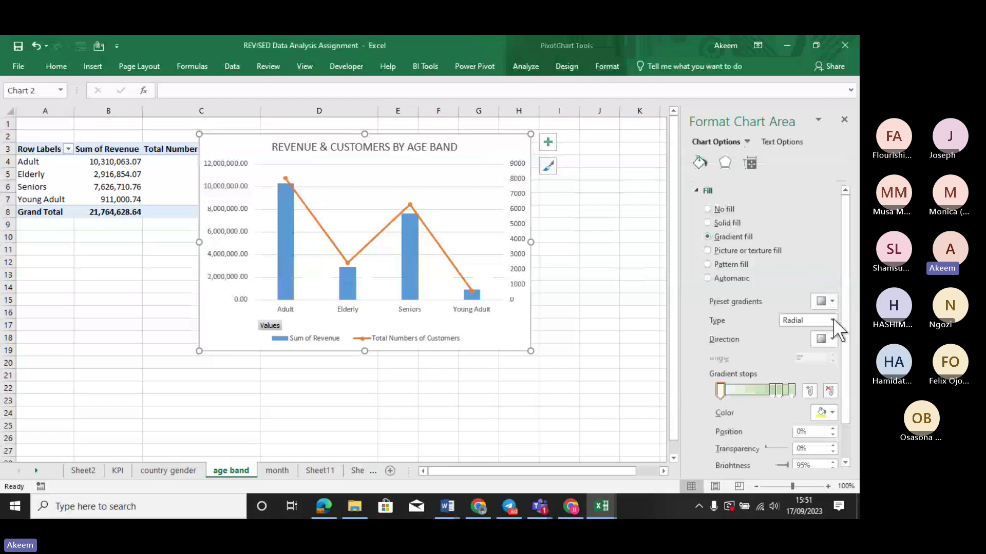
{"action": "left_click", "coordinate": [833, 300]}
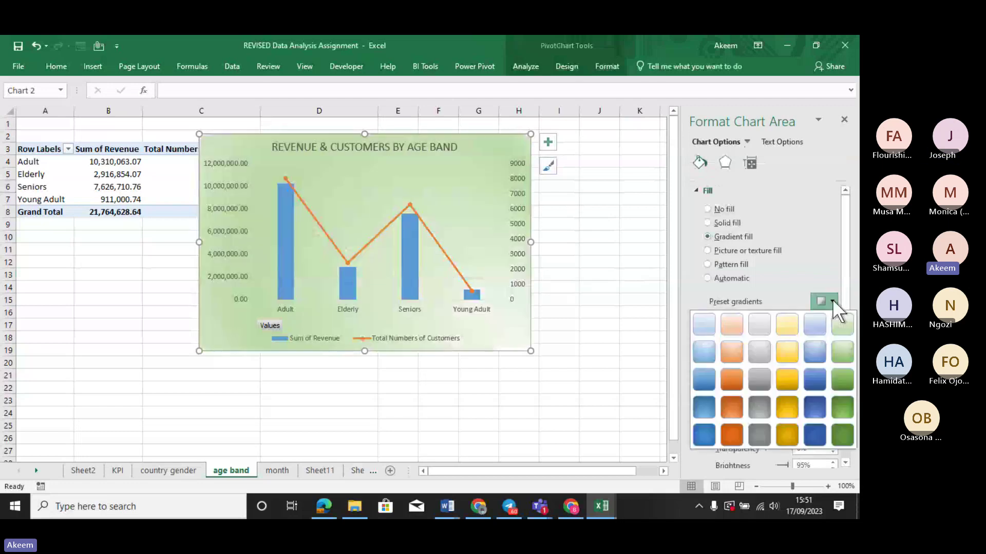
{"action": "left_click", "coordinate": [511, 330]}
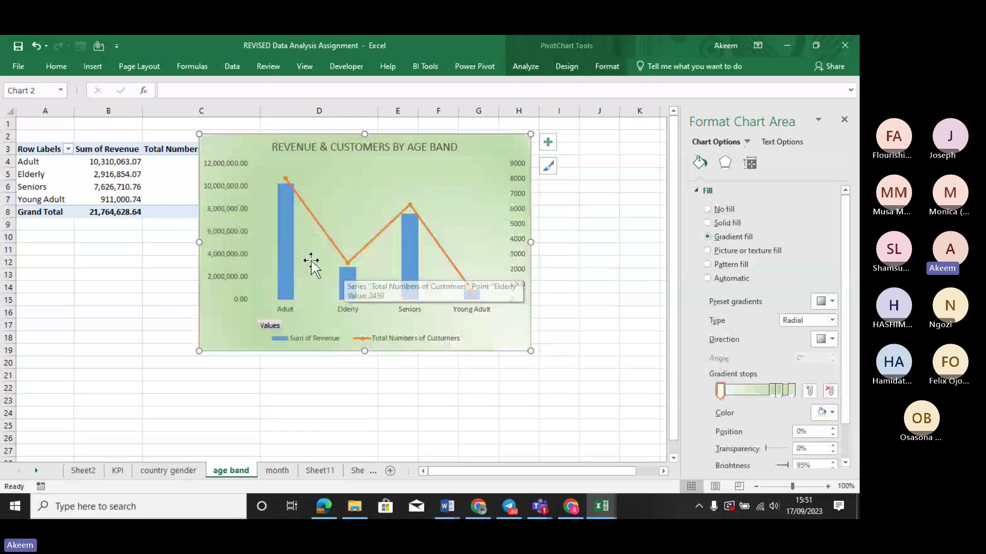
Widen the Sum of Revenue columns by setting the series gap width to 154%, and deselect the chart.
{"action": "left_click", "coordinate": [289, 254]}
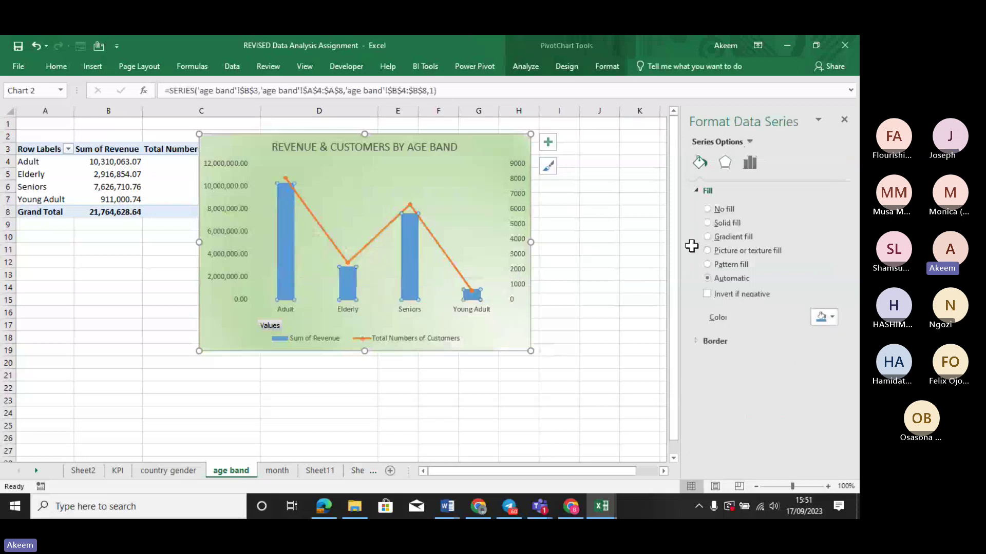
{"action": "left_click", "coordinate": [749, 163]}
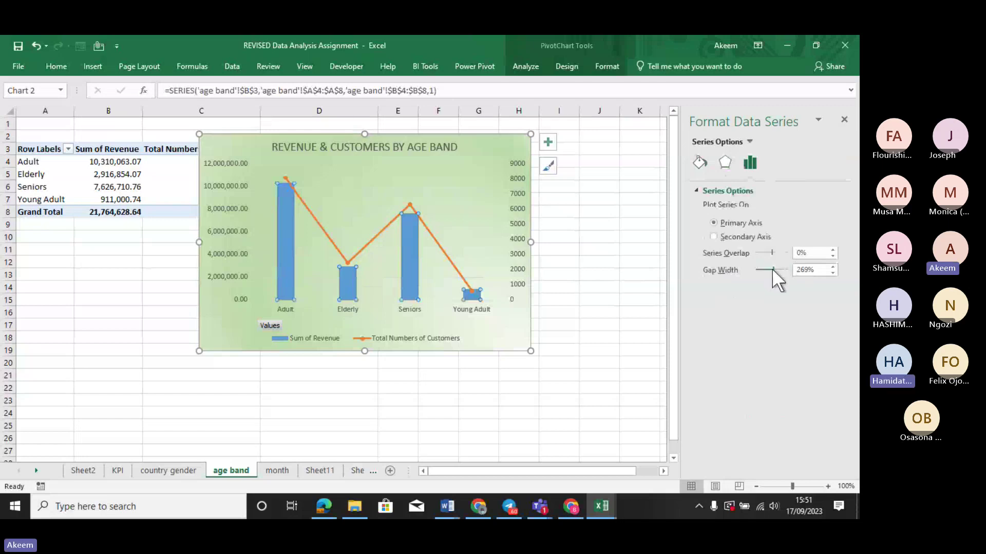
{"action": "left_click_drag", "start_coordinate": [774, 269], "coordinate": [768, 269]}
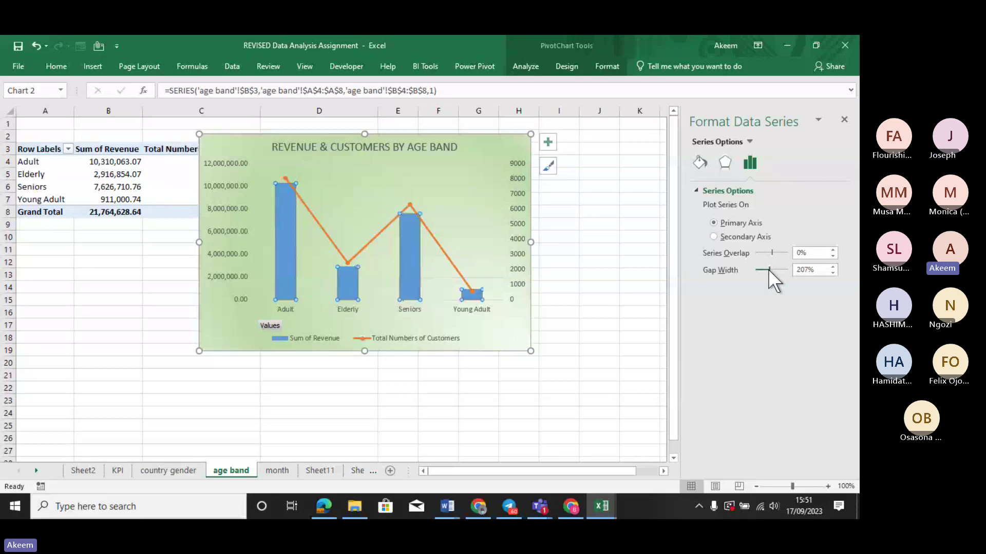
{"action": "left_click_drag", "start_coordinate": [768, 269], "coordinate": [764, 267]}
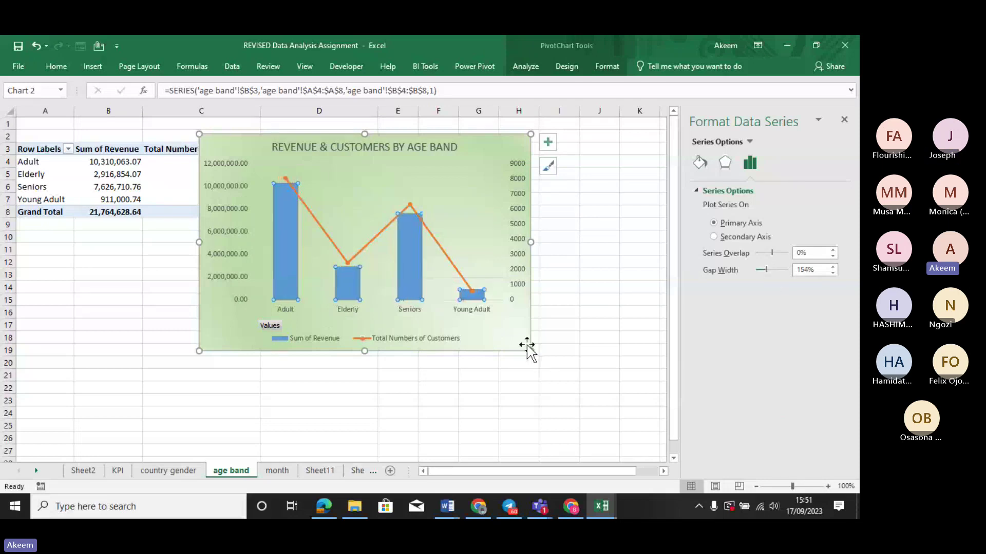
{"action": "left_click", "coordinate": [513, 339]}
{"action": "left_click", "coordinate": [605, 327]}
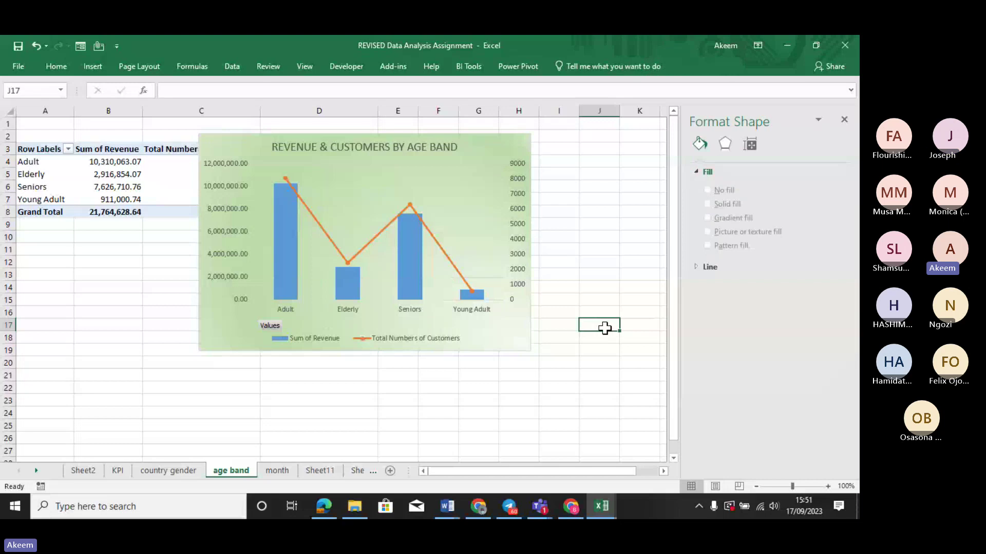
Look through the country gender, Sheet11 and Sheet13 sheets and open the source data on Sheet1.
{"action": "left_click", "coordinate": [171, 470]}
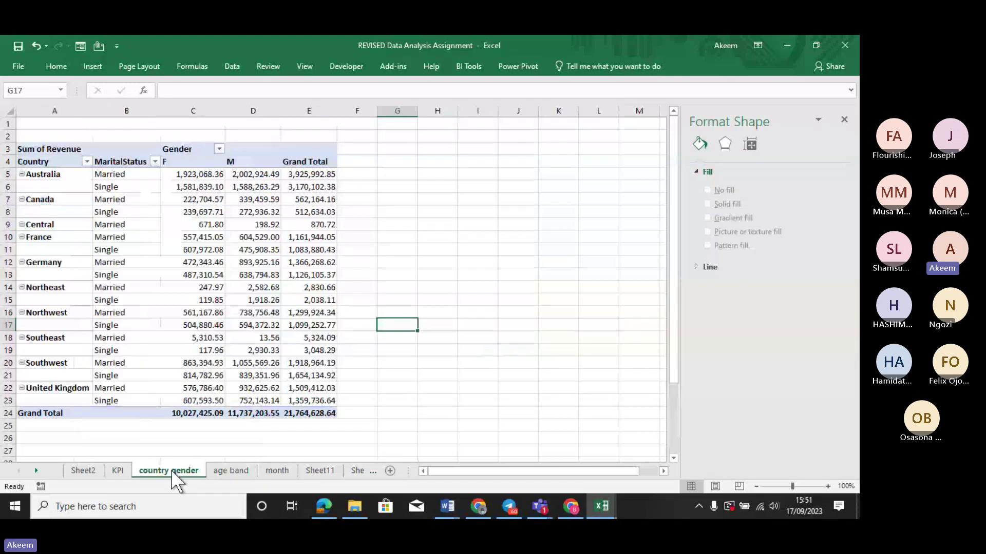
{"action": "left_click", "coordinate": [319, 471]}
{"action": "left_click", "coordinate": [365, 470]}
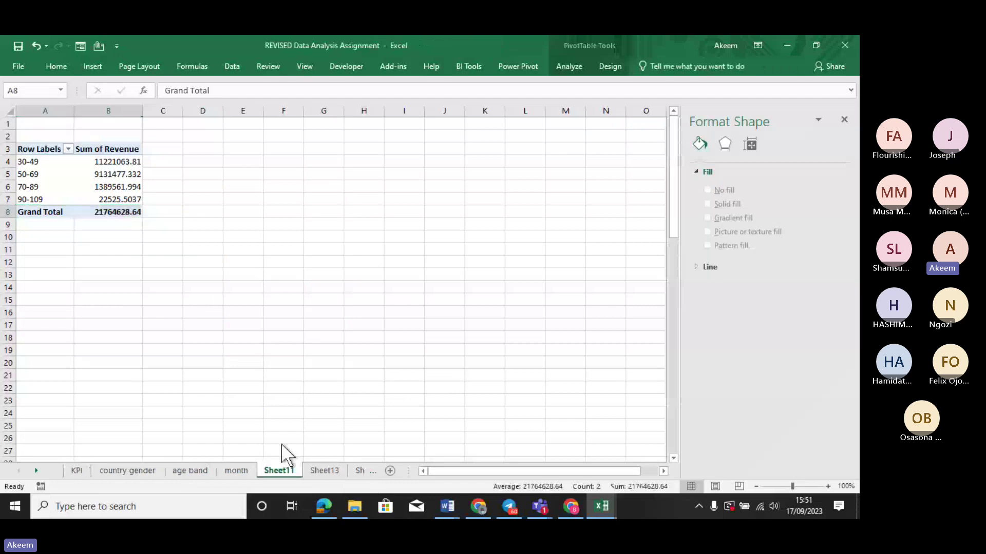
{"action": "left_click", "coordinate": [322, 471]}
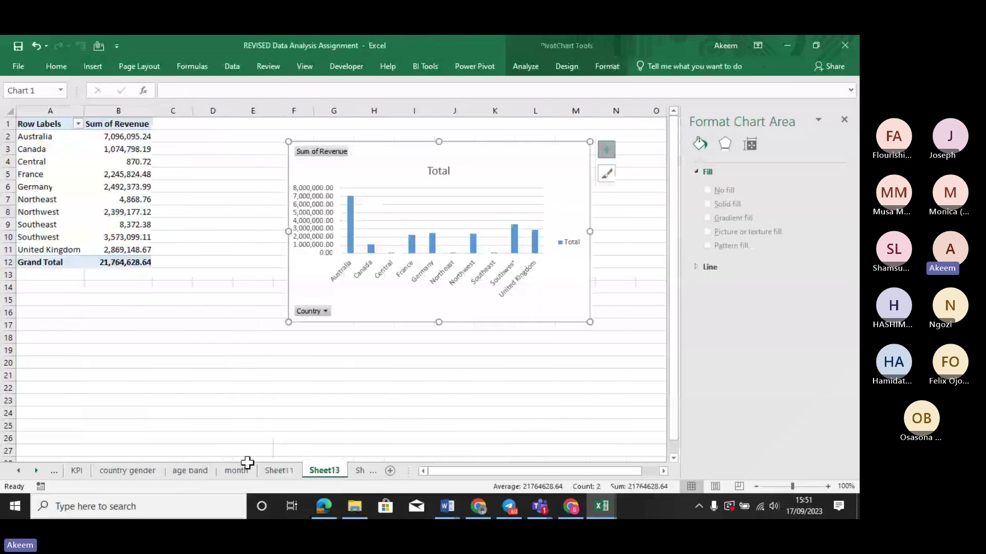
{"action": "left_click", "coordinate": [356, 468]}
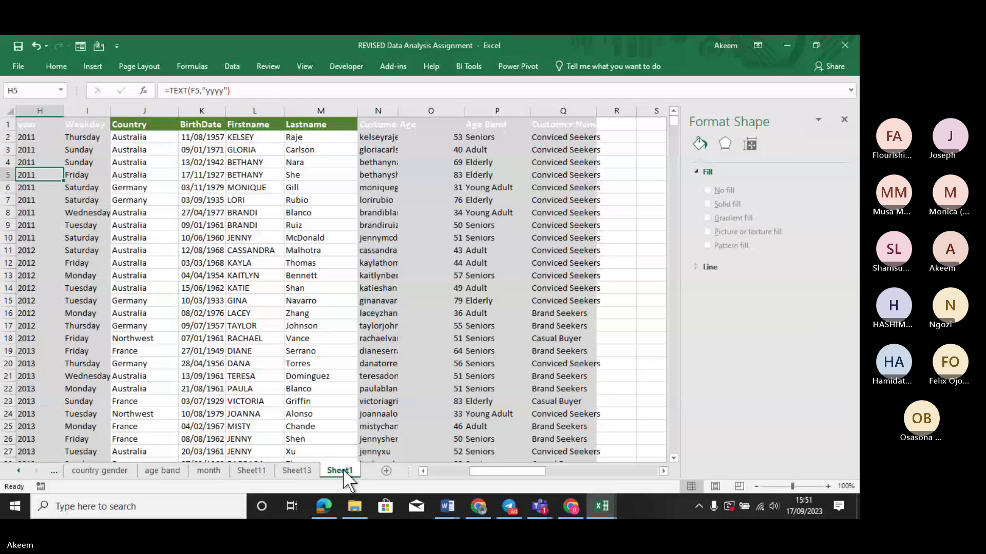
Examine the assignment notes beside the data on Sheet1, from the age categories to the Choosing charts list.
{"action": "left_click", "coordinate": [562, 415]}
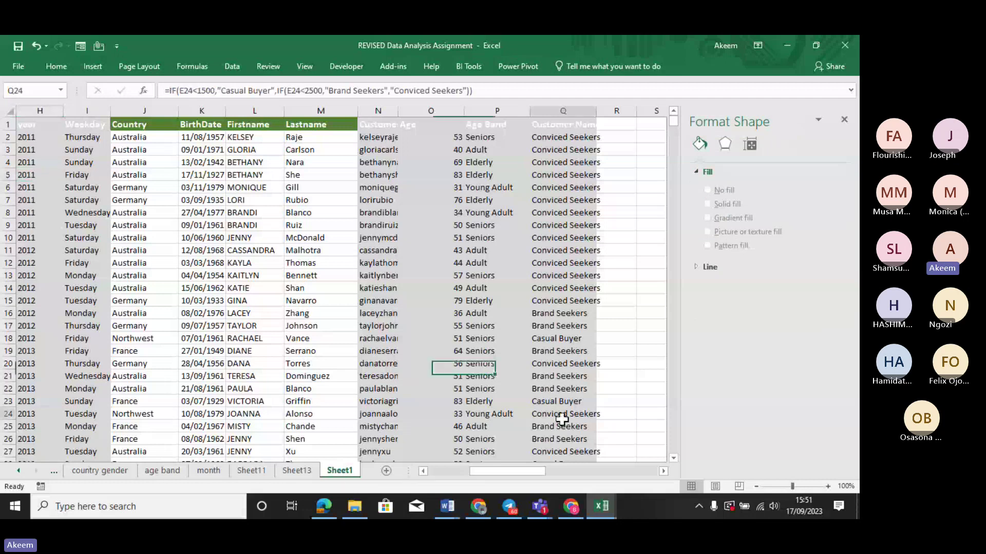
{"action": "key", "text": "Right"}
{"action": "key", "text": "Right"}
{"action": "key", "text": "Right"}
{"action": "key", "text": "Right"}
{"action": "key", "text": "Right"}
{"action": "key", "text": "Right"}
{"action": "key", "text": "Right"}
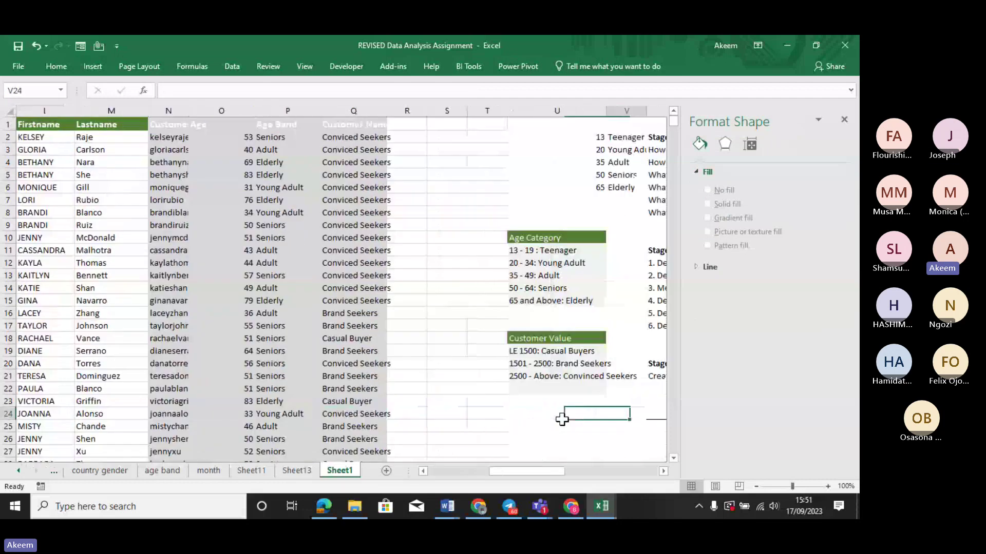
{"action": "key", "text": "Down"}
{"action": "key", "text": "Down"}
{"action": "key", "text": "Down"}
{"action": "key", "text": "Down"}
{"action": "key", "text": "Down"}
{"action": "key", "text": "Down"}
{"action": "key", "text": "Down"}
{"action": "key", "text": "Down"}
{"action": "key", "text": "Down"}
{"action": "key", "text": "Down"}
{"action": "key", "text": "Down"}
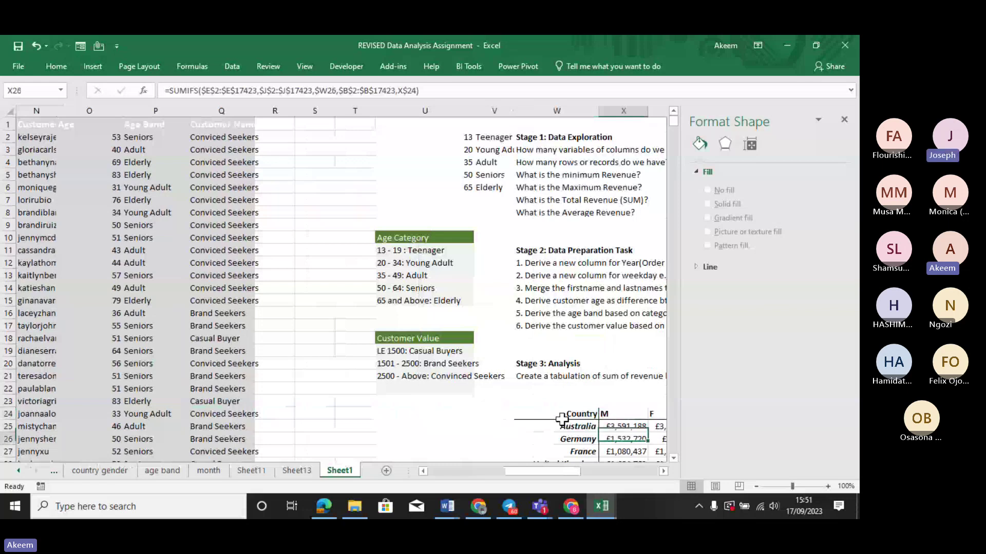
{"action": "key", "text": "Down"}
{"action": "key", "text": "Down"}
{"action": "key", "text": "Down"}
{"action": "key", "text": "Down"}
{"action": "key", "text": "Down"}
{"action": "key", "text": "Down"}
{"action": "key", "text": "Down"}
{"action": "key", "text": "Down"}
{"action": "key", "text": "Down"}
{"action": "key", "text": "Down"}
{"action": "key", "text": "Down"}
{"action": "key", "text": "Down"}
{"action": "key", "text": "Down"}
{"action": "key", "text": "Down"}
{"action": "key", "text": "Down"}
{"action": "key", "text": "Down"}
{"action": "key", "text": "Down"}
{"action": "key", "text": "Down"}
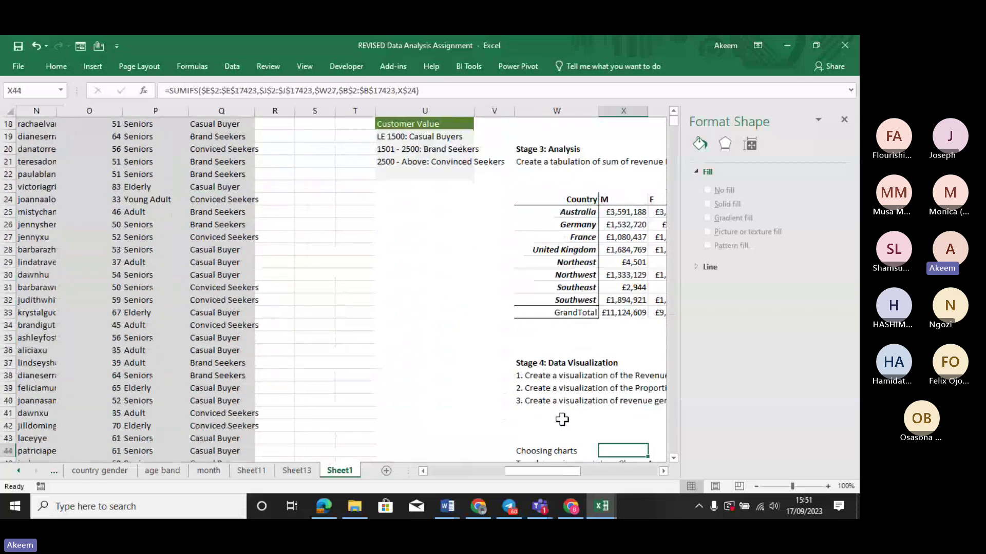
{"action": "key", "text": "Down"}
{"action": "key", "text": "Down"}
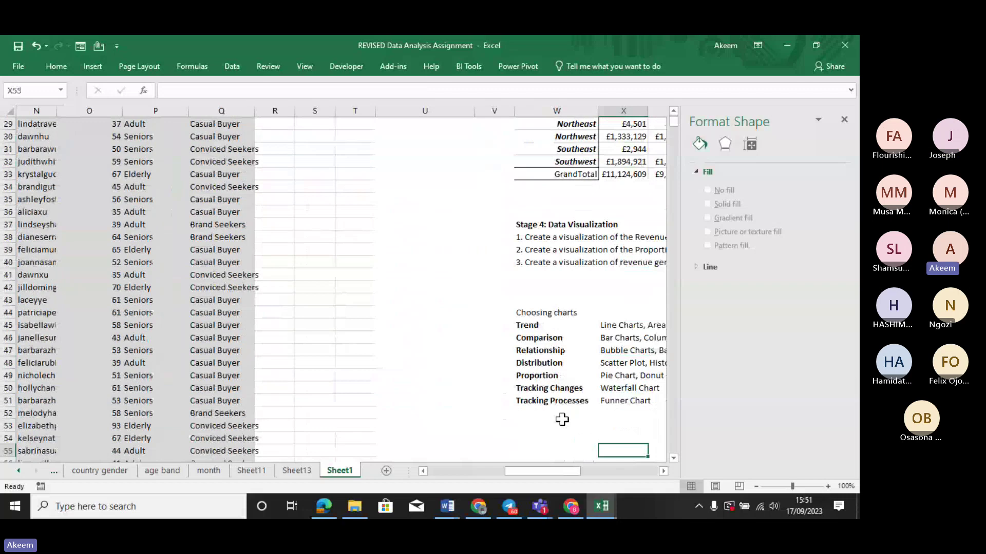
{"action": "key", "text": "Right"}
{"action": "key", "text": "Right"}
{"action": "key", "text": "Right"}
{"action": "key", "text": "Right"}
{"action": "key", "text": "Right"}
{"action": "key", "text": "Right"}
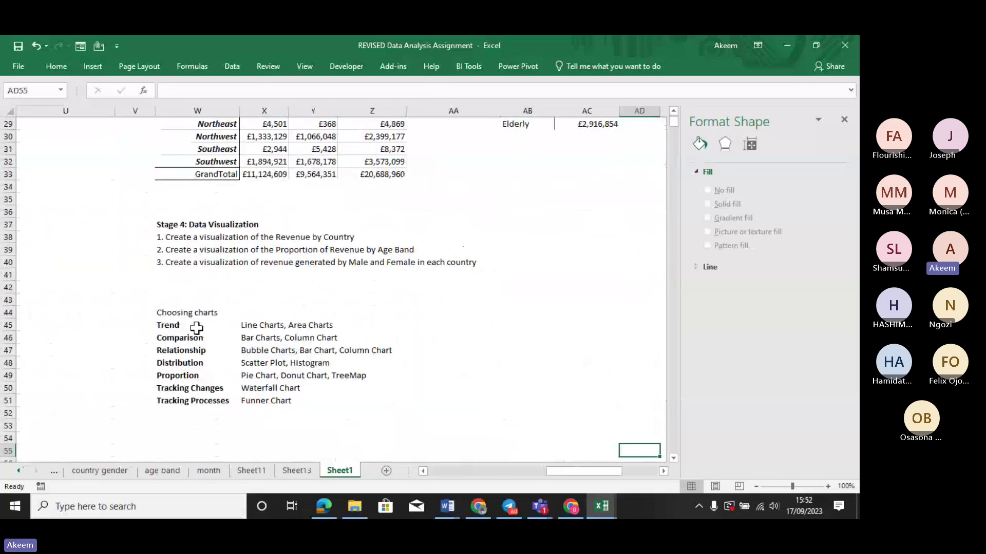
Review the chart types listed for Trend in the Choosing charts list, and switch to Sheet13.
{"action": "left_click", "coordinate": [216, 326]}
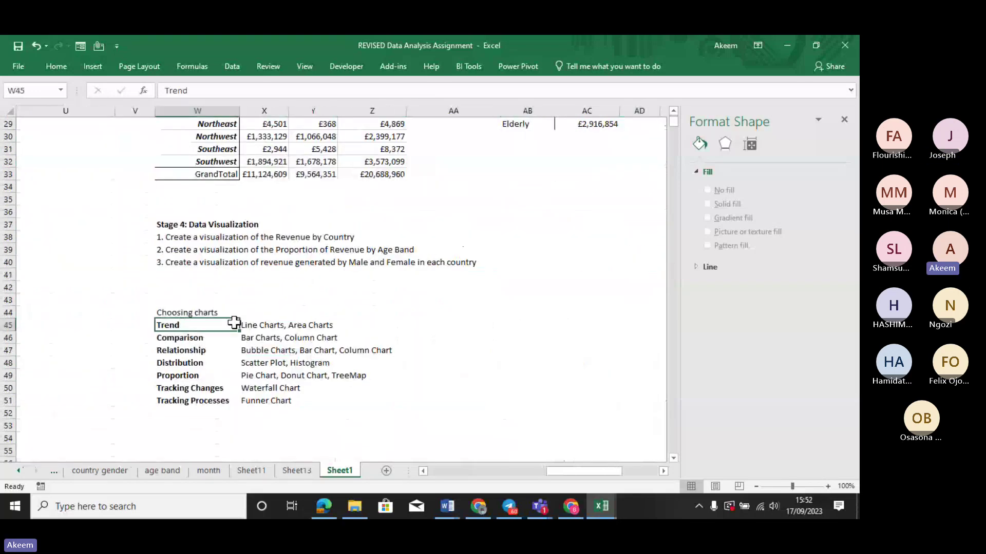
{"action": "left_click", "coordinate": [261, 330]}
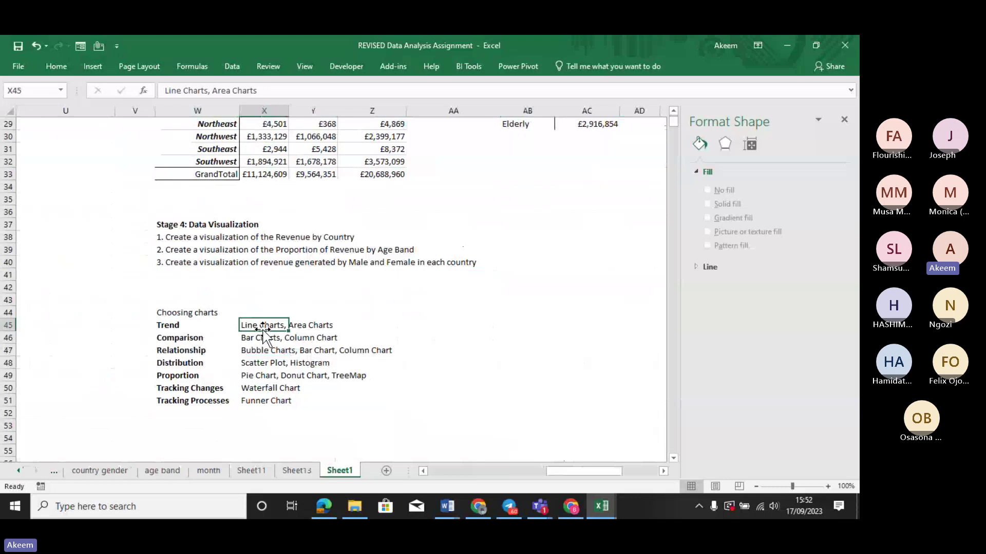
{"action": "left_click", "coordinate": [300, 323]}
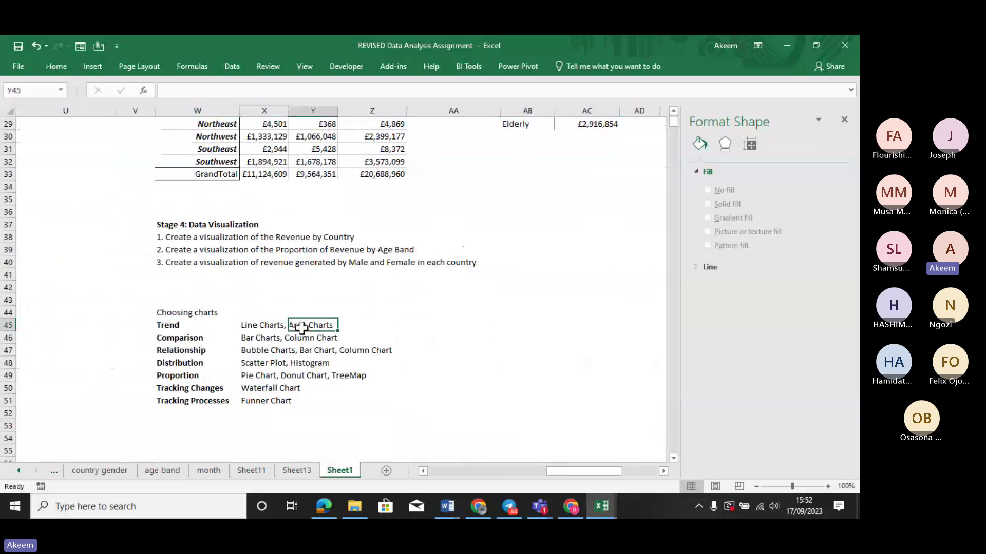
{"action": "left_click", "coordinate": [263, 326]}
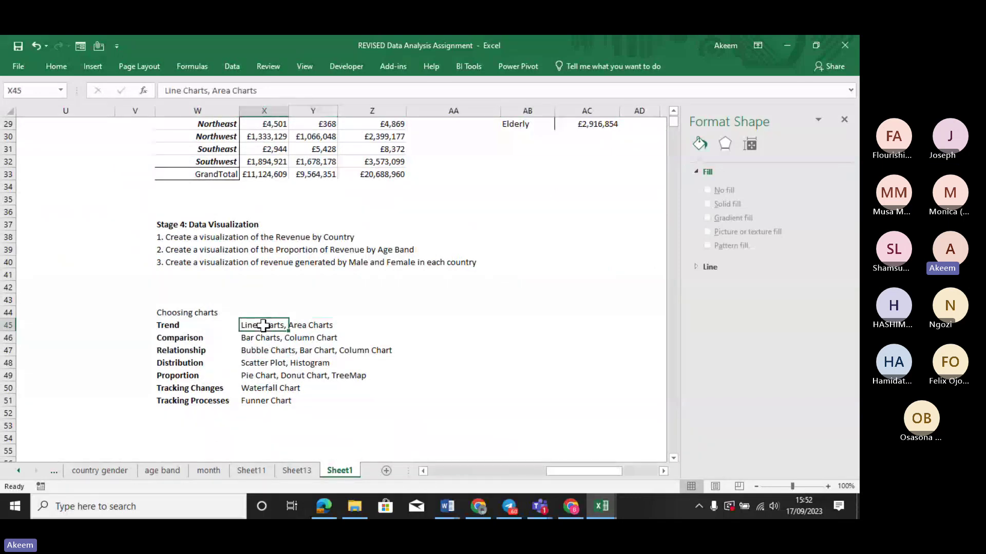
{"action": "left_click", "coordinate": [308, 326]}
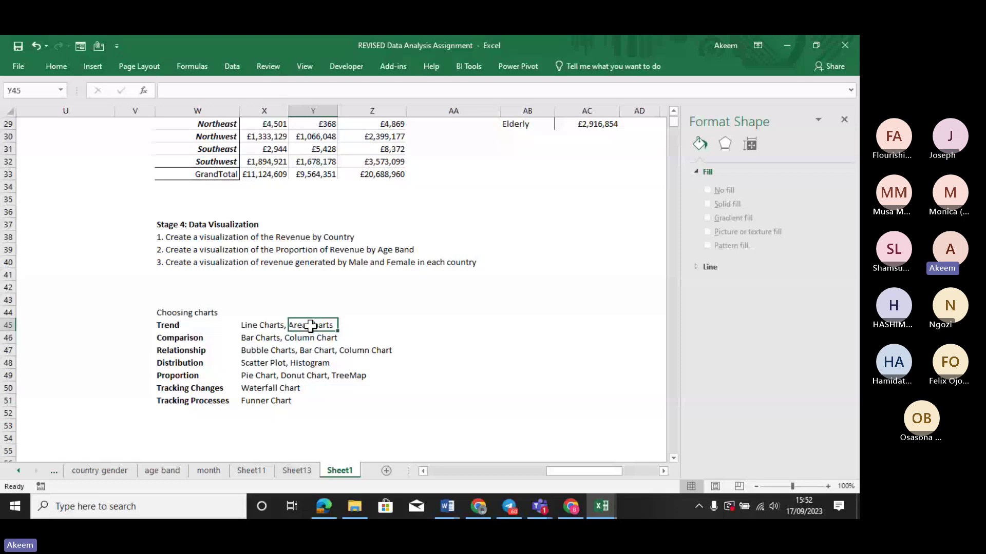
{"action": "left_click", "coordinate": [262, 325]}
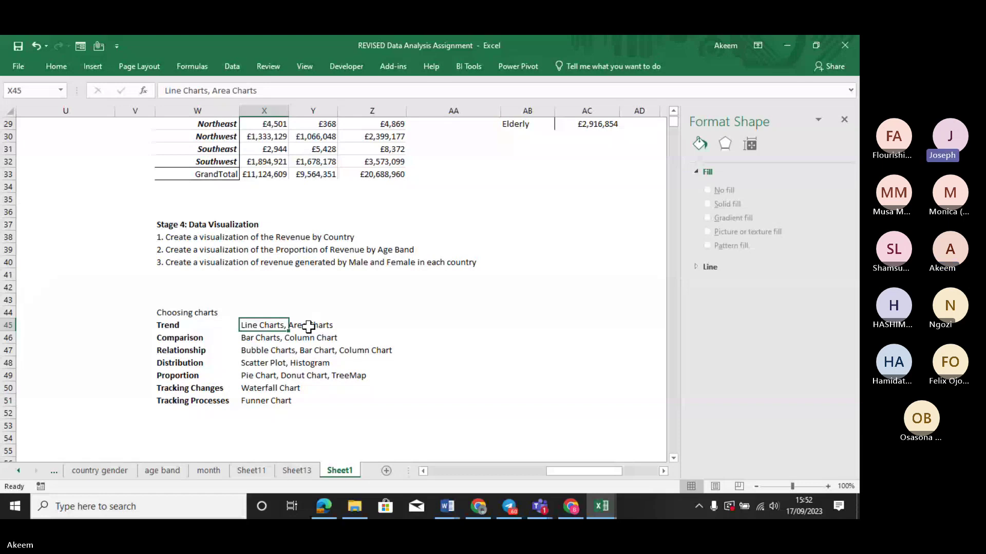
{"action": "left_click", "coordinate": [297, 470]}
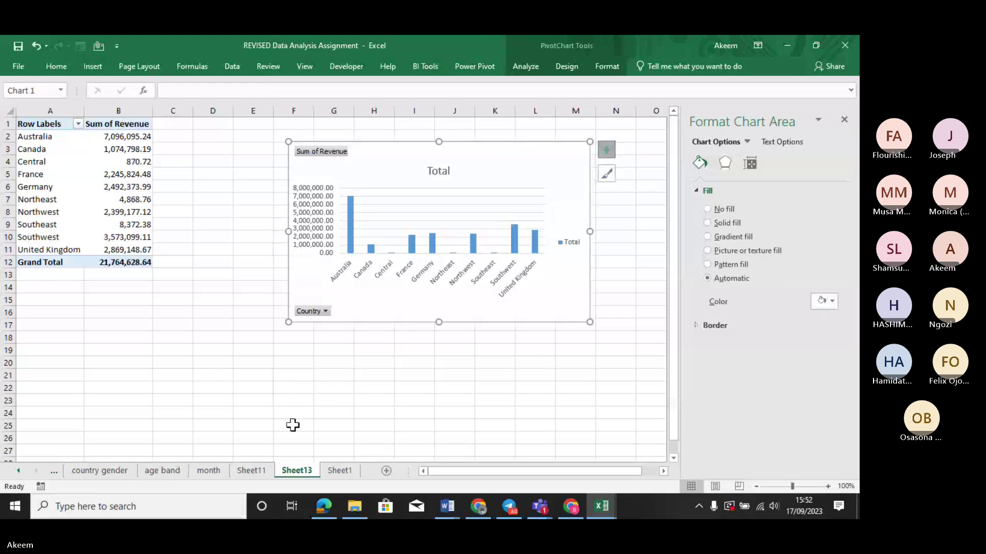
Insert a Line PivotChart from the monthly revenue PivotTable on the month sheet, and place it beside the table.
{"action": "left_click", "coordinate": [259, 470]}
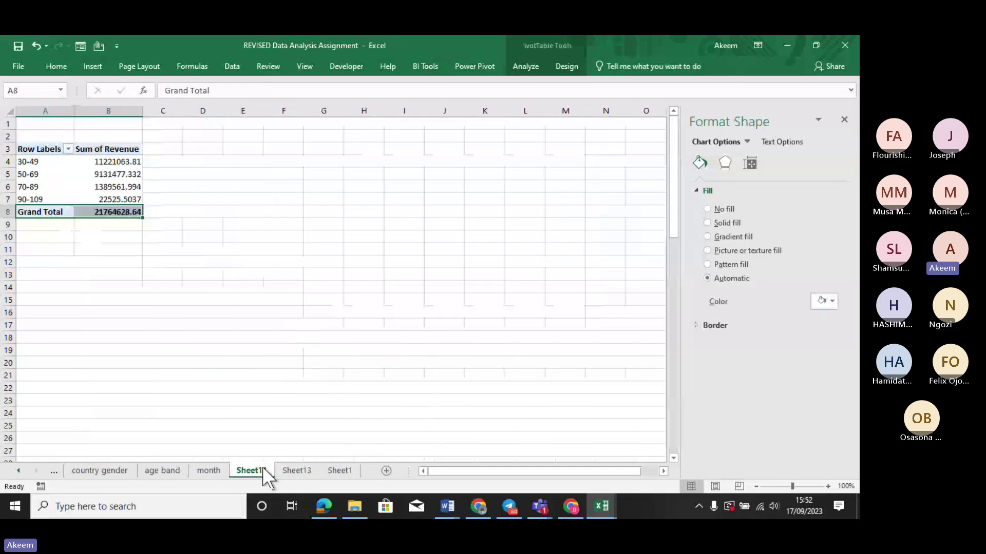
{"action": "left_click", "coordinate": [204, 469]}
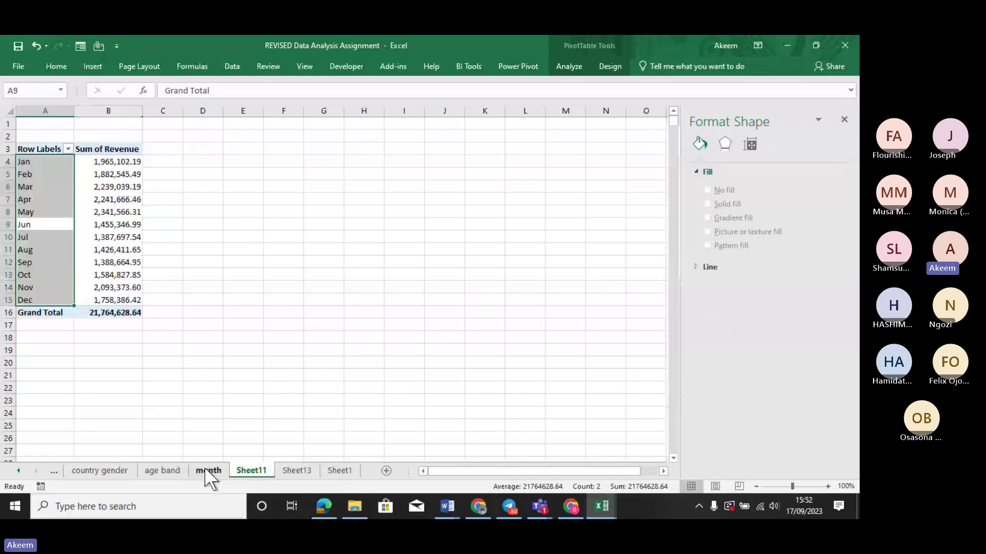
{"action": "left_click", "coordinate": [100, 287]}
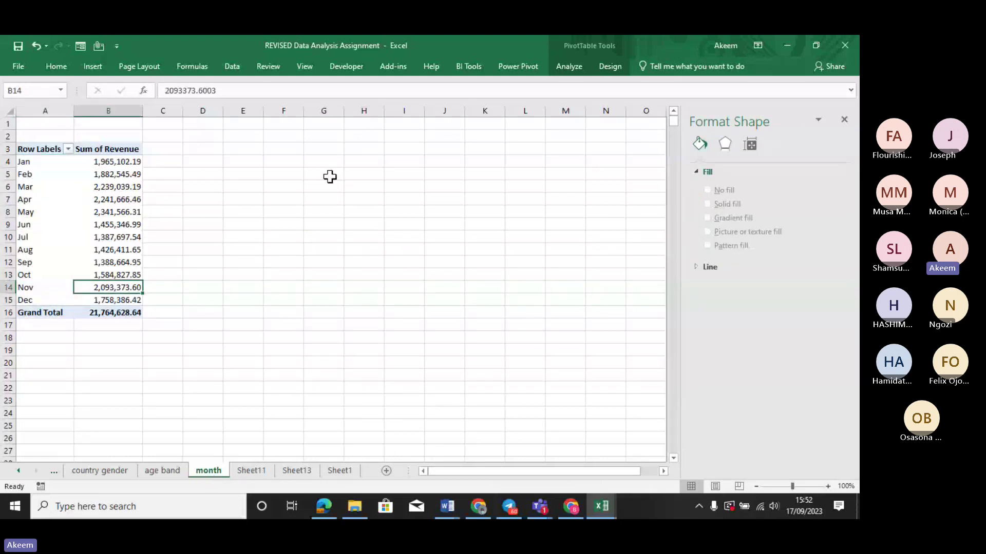
{"action": "left_click", "coordinate": [571, 65]}
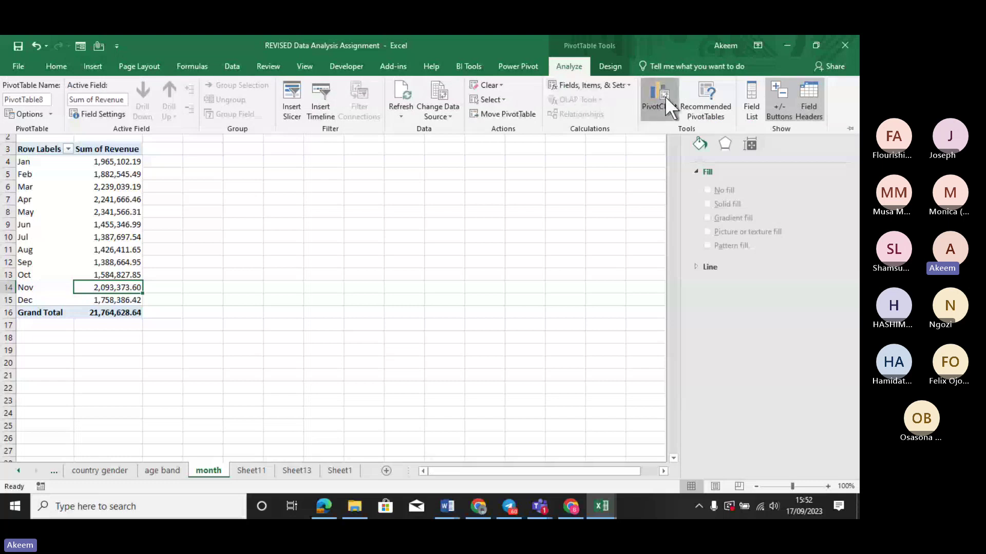
{"action": "left_click", "coordinate": [664, 97]}
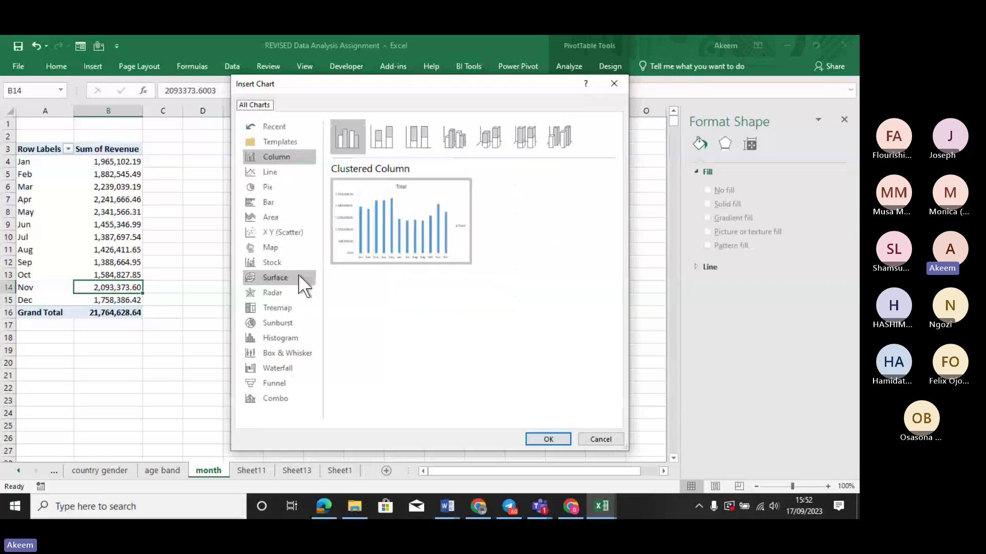
{"action": "left_click", "coordinate": [273, 175]}
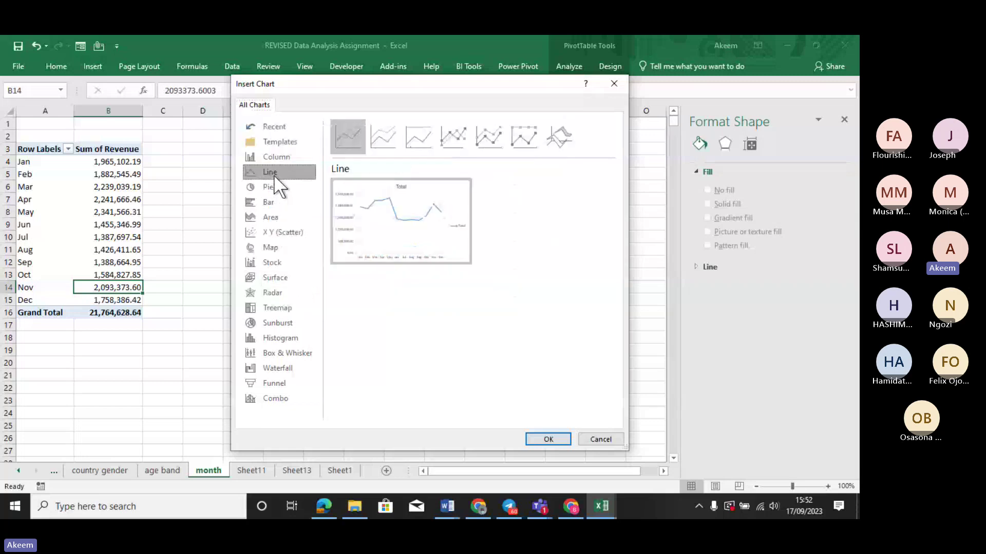
{"action": "mouse_move", "coordinate": [394, 232]}
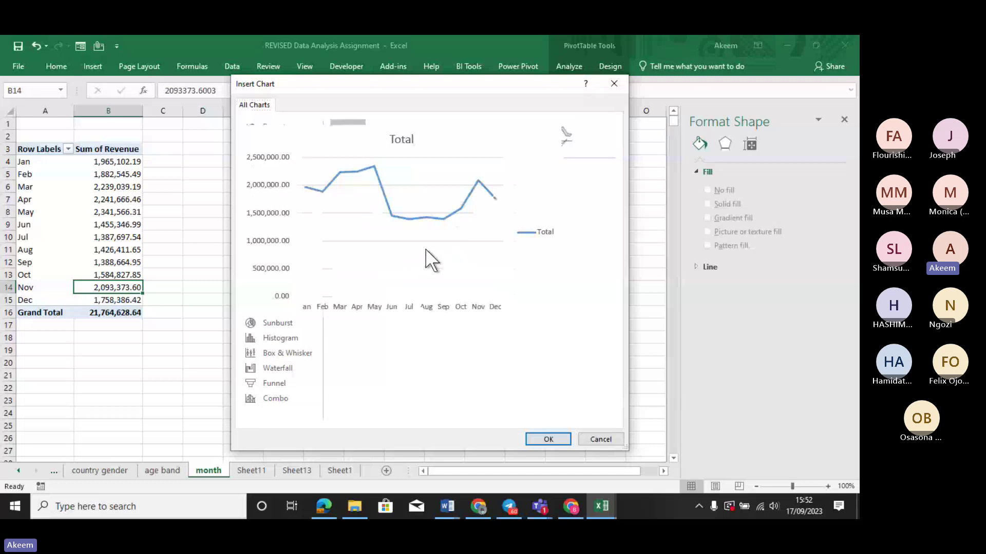
{"action": "left_click", "coordinate": [546, 441]}
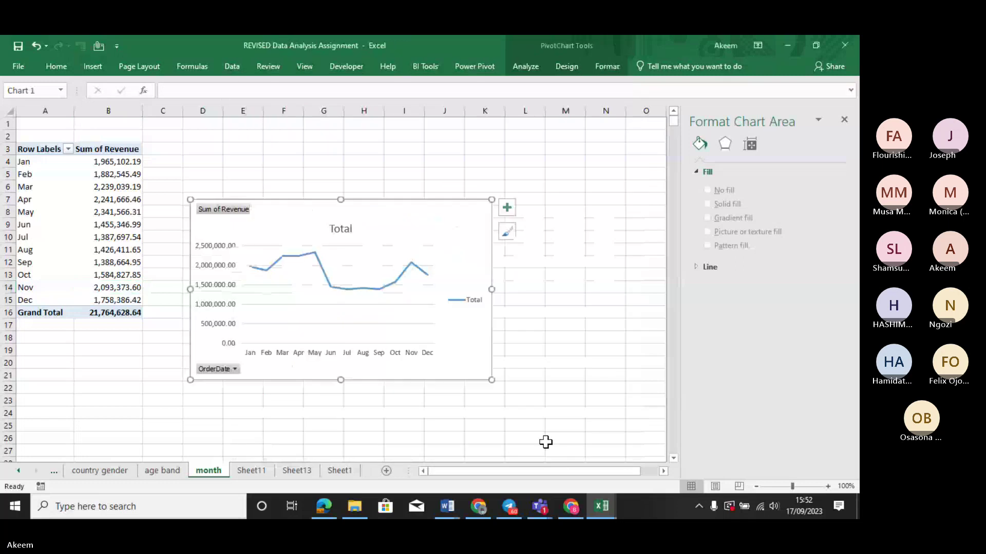
{"action": "left_click_drag", "start_coordinate": [376, 235], "coordinate": [397, 176]}
Insert an Area PivotChart from the same monthly PivotTable, and arrange it directly below the line chart.
{"action": "left_click", "coordinate": [103, 250]}
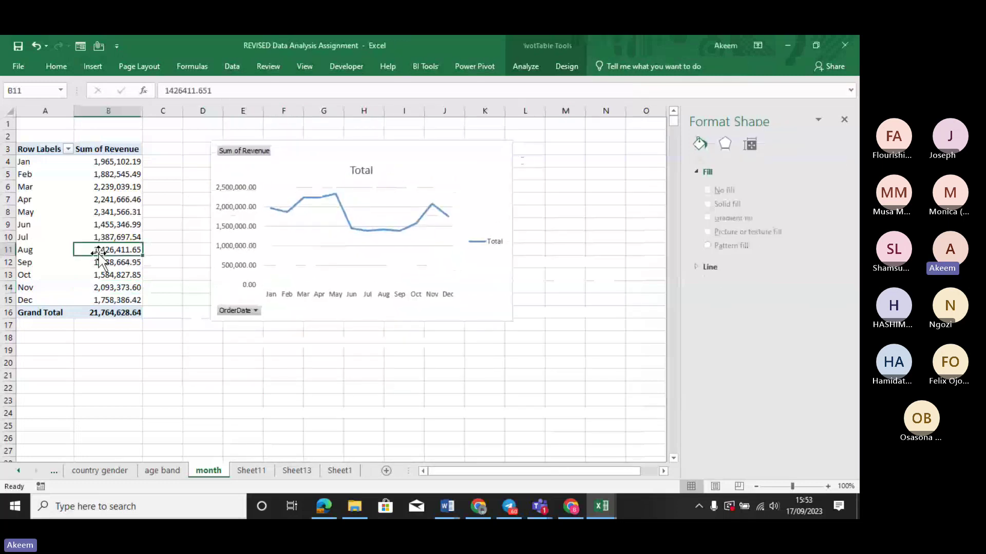
{"action": "left_click", "coordinate": [532, 68]}
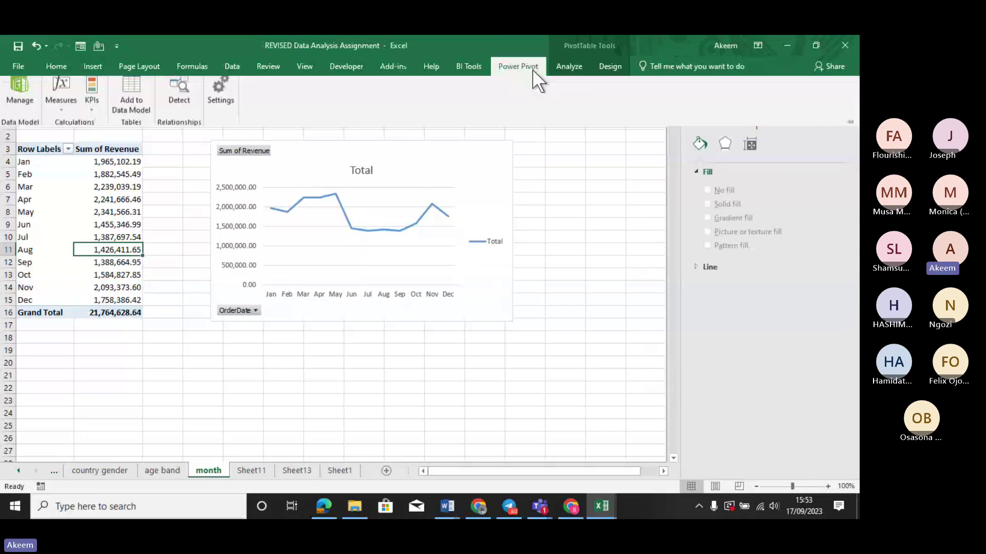
{"action": "left_click", "coordinate": [562, 72]}
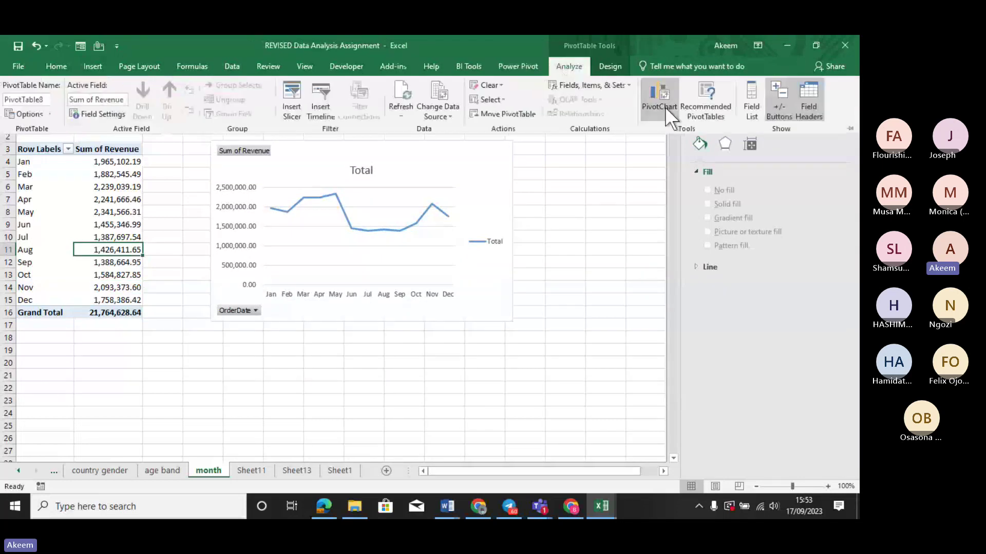
{"action": "left_click", "coordinate": [661, 104]}
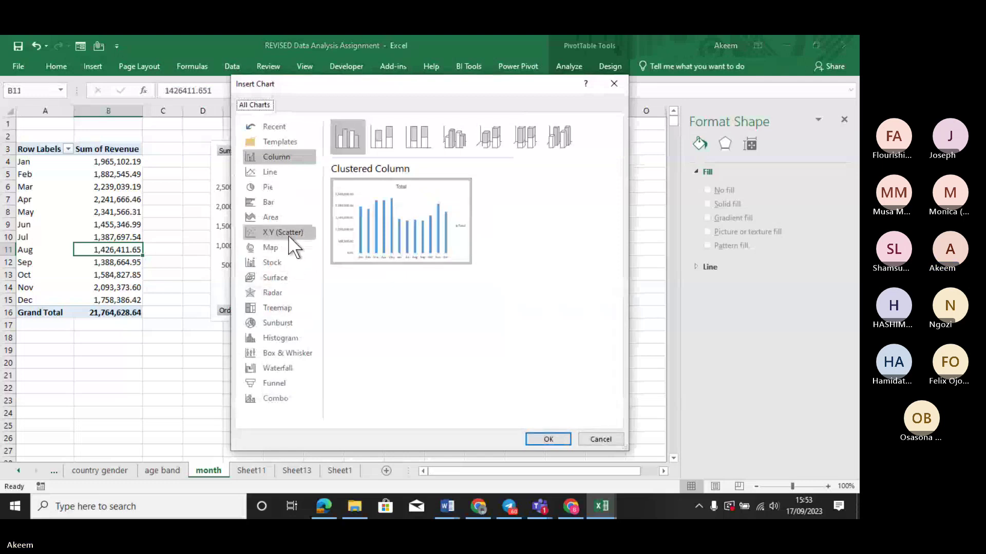
{"action": "left_click", "coordinate": [283, 217]}
{"action": "mouse_move", "coordinate": [439, 226]}
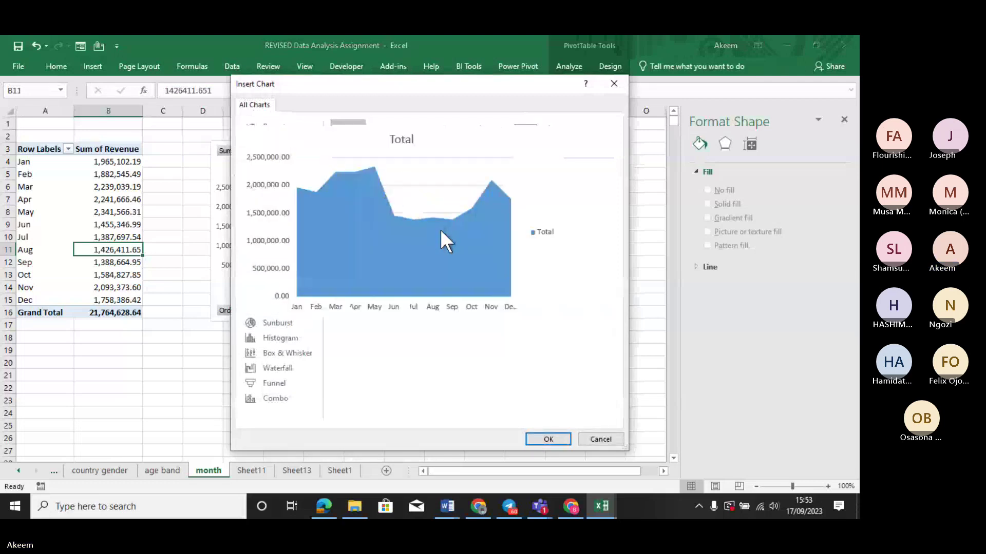
{"action": "left_click", "coordinate": [548, 441]}
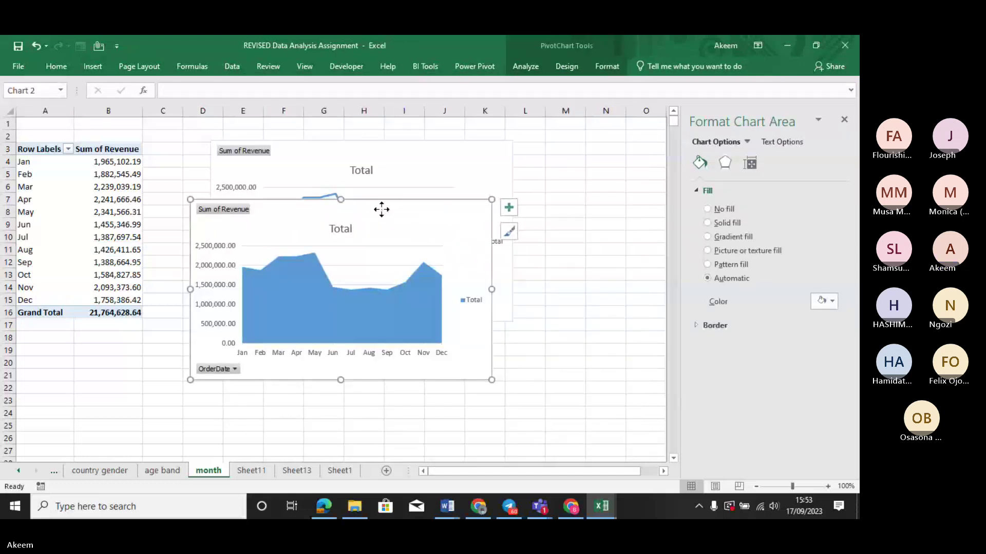
{"action": "left_click_drag", "start_coordinate": [380, 211], "coordinate": [391, 280]}
{"action": "left_click_drag", "start_coordinate": [421, 315], "coordinate": [418, 312]}
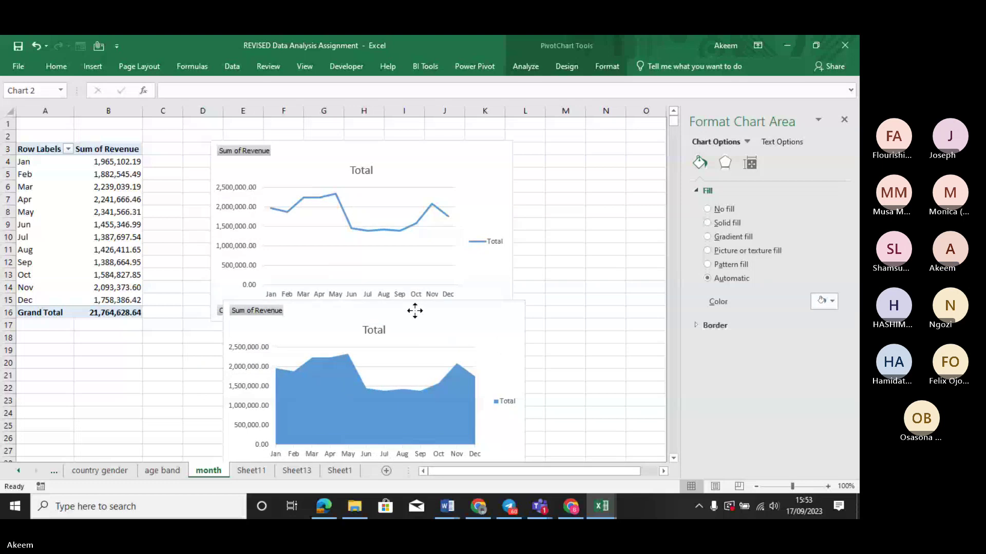
{"action": "left_click", "coordinate": [578, 264]}
{"action": "mouse_move", "coordinate": [450, 177]}
{"action": "left_mouse_down"}
{"action": "mouse_move", "coordinate": [460, 162]}
{"action": "mouse_move", "coordinate": [456, 183]}
{"action": "left_mouse_up"}
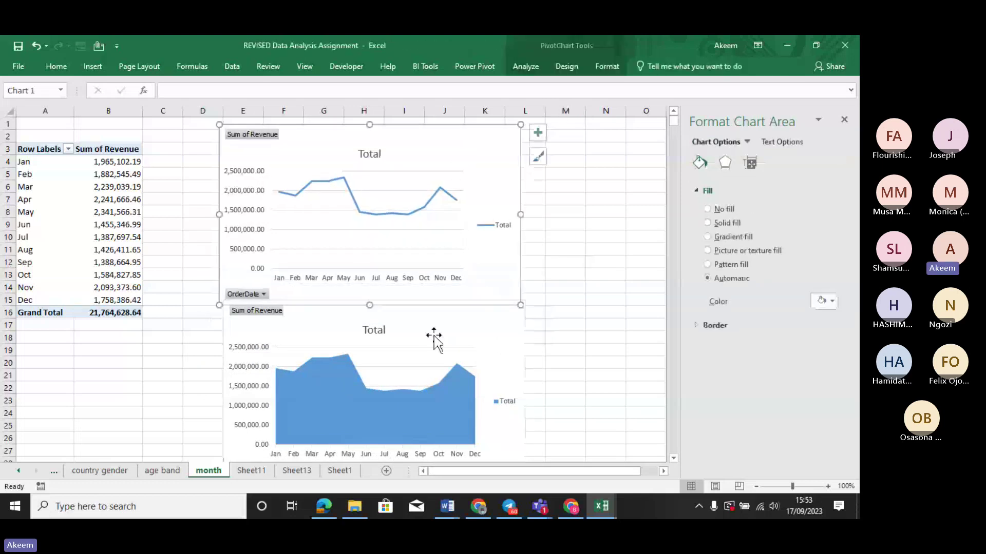
Compare the area chart with the line chart, and delete the area chart.
{"action": "left_click", "coordinate": [350, 383]}
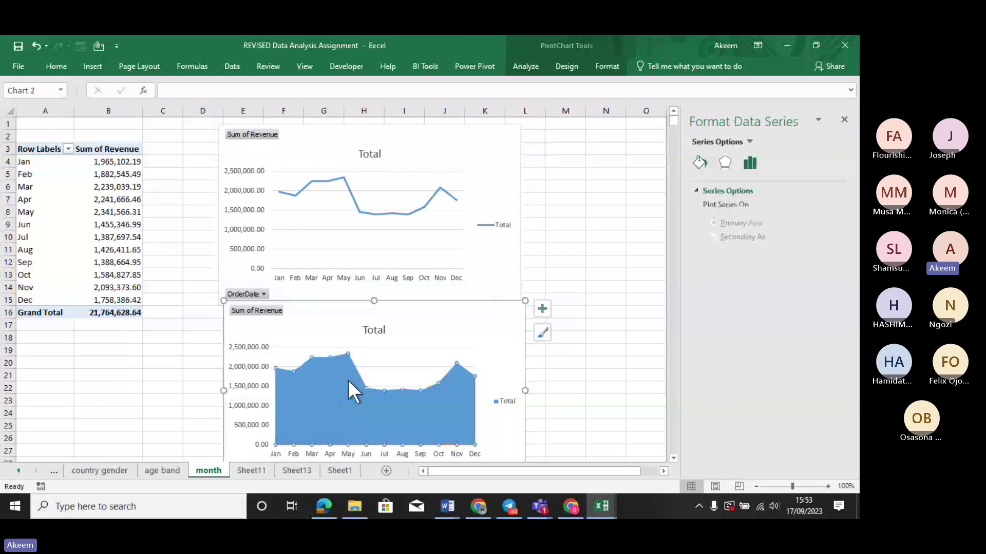
{"action": "left_click", "coordinate": [319, 200]}
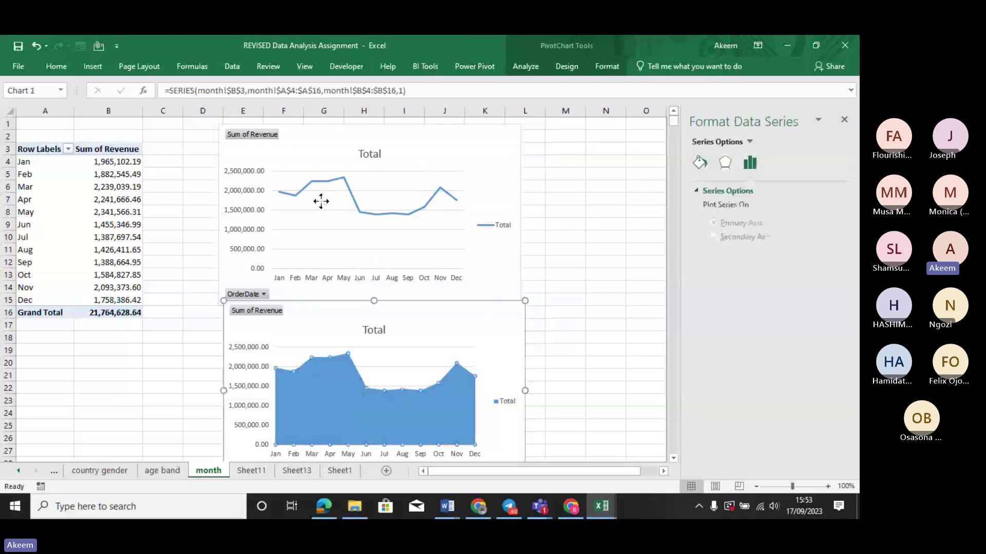
{"action": "left_click", "coordinate": [321, 201]}
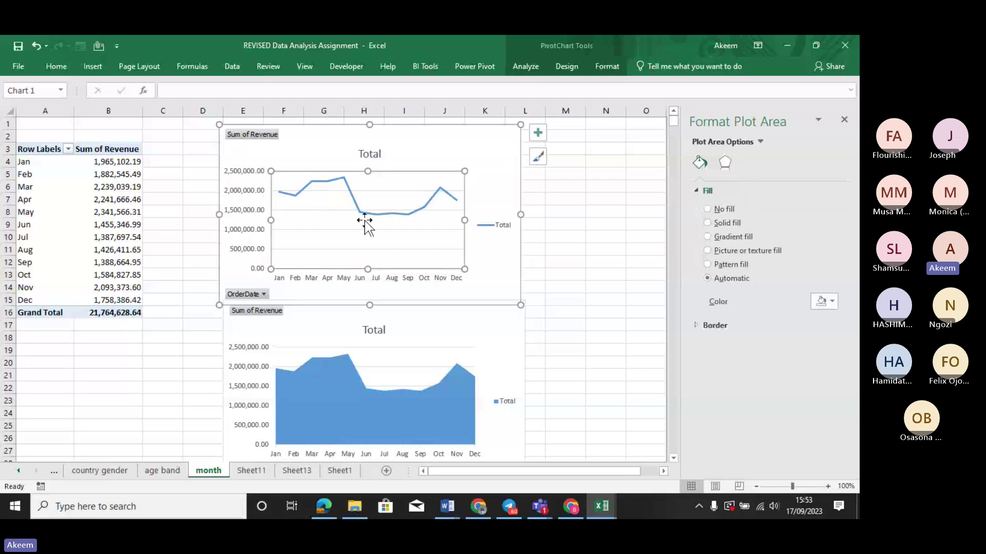
{"action": "left_click", "coordinate": [450, 323]}
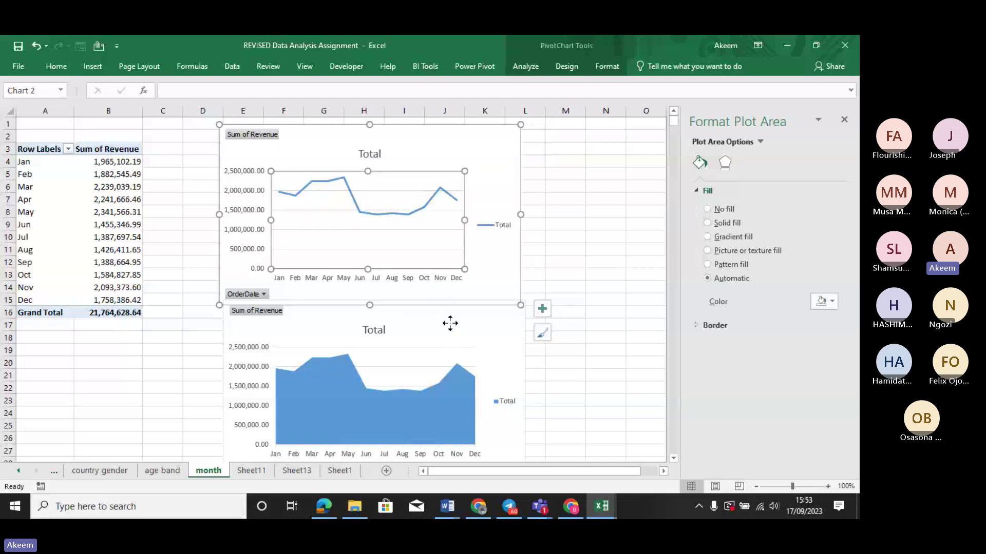
{"action": "key", "text": "Delete"}
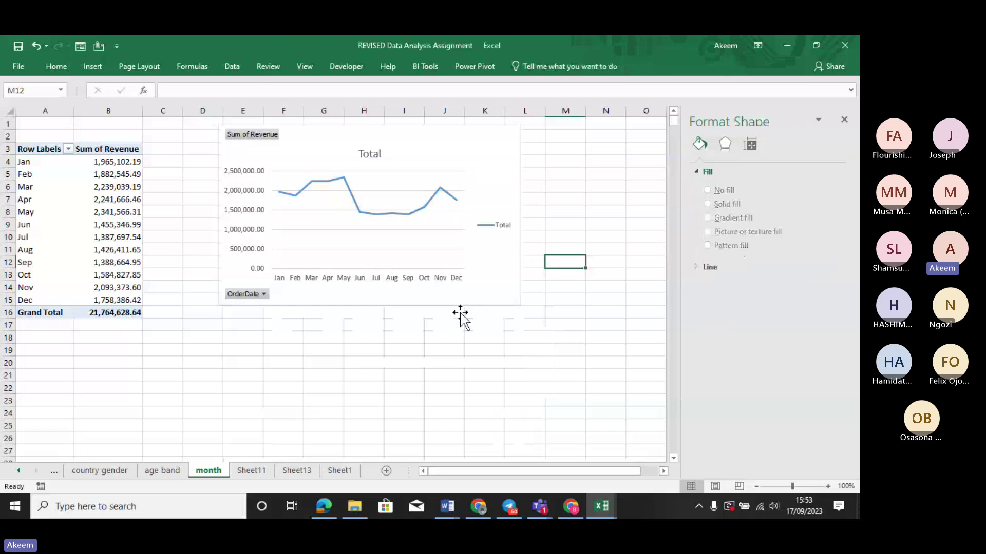
Reposition and slightly enlarge the line chart, and hide its Sum of Revenue and OrderDate field buttons.
{"action": "left_click_drag", "start_coordinate": [429, 148], "coordinate": [436, 187]}
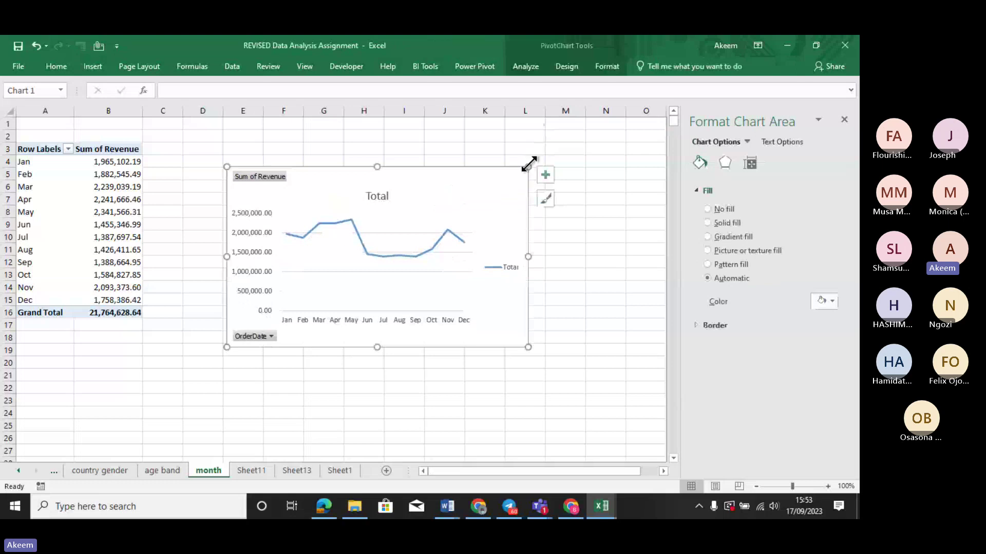
{"action": "left_click_drag", "start_coordinate": [528, 166], "coordinate": [555, 161]}
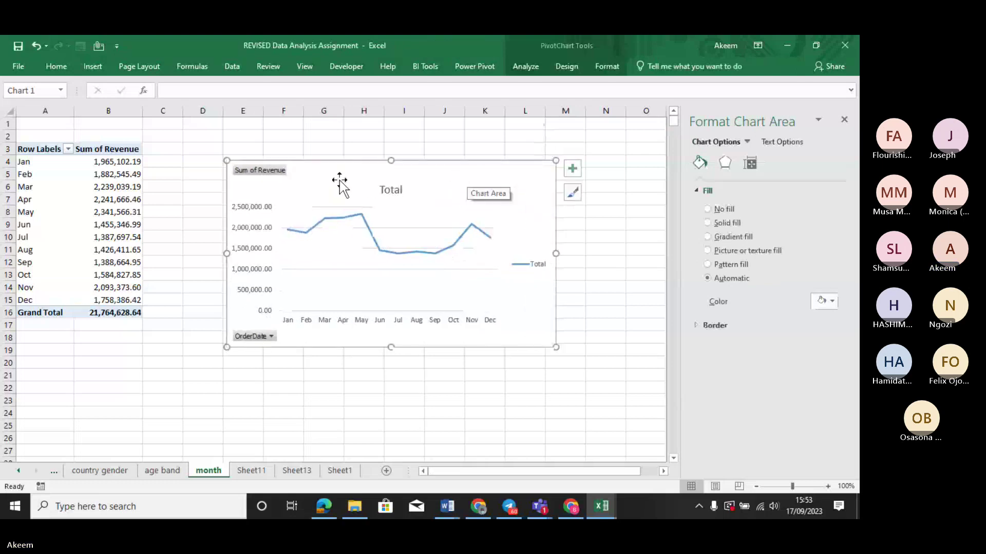
{"action": "right_click", "coordinate": [261, 167]}
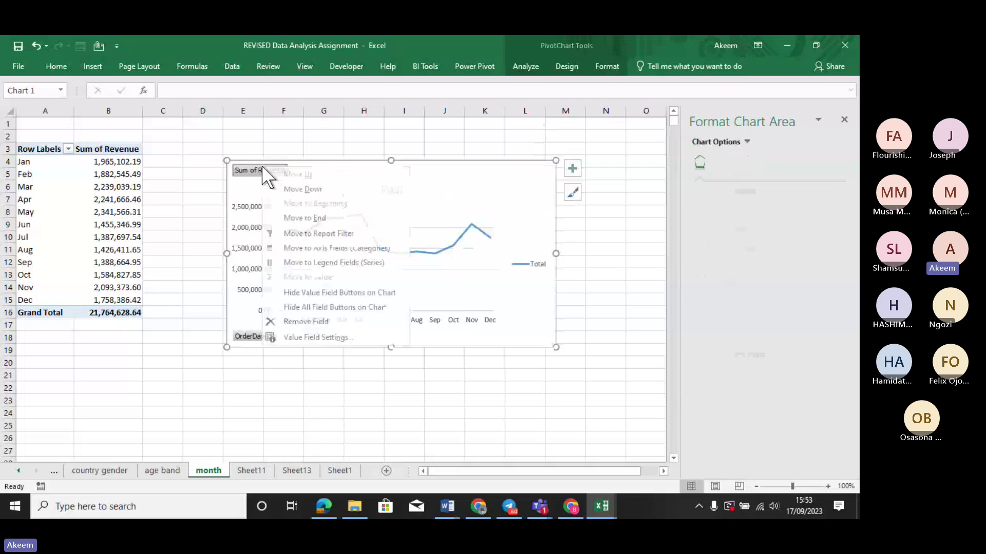
{"action": "left_click", "coordinate": [316, 294]}
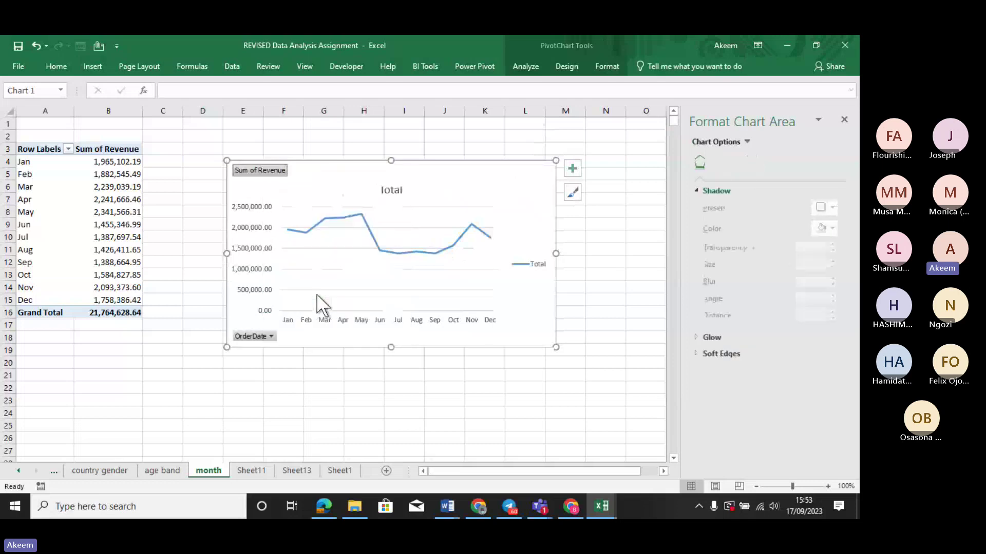
{"action": "right_click", "coordinate": [268, 338]}
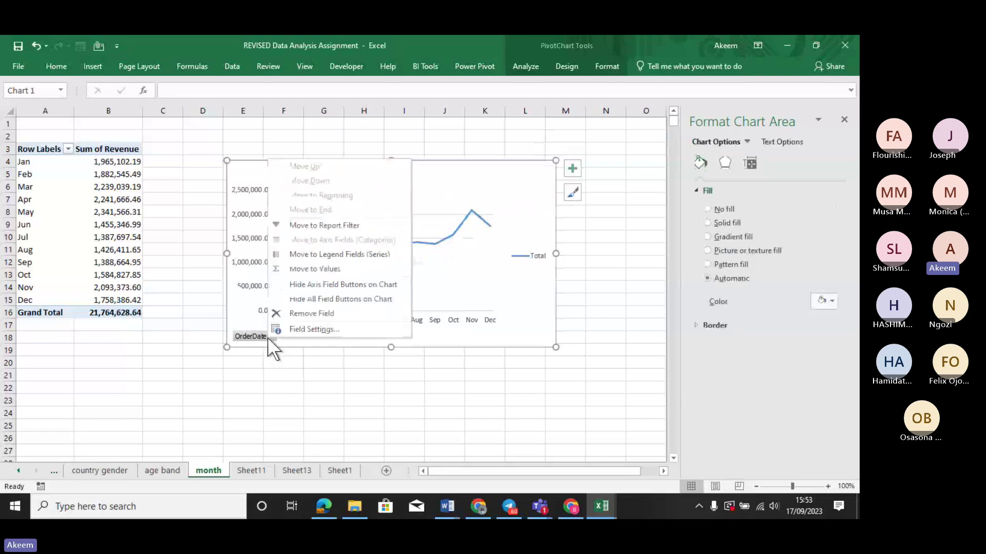
{"action": "left_click", "coordinate": [312, 286]}
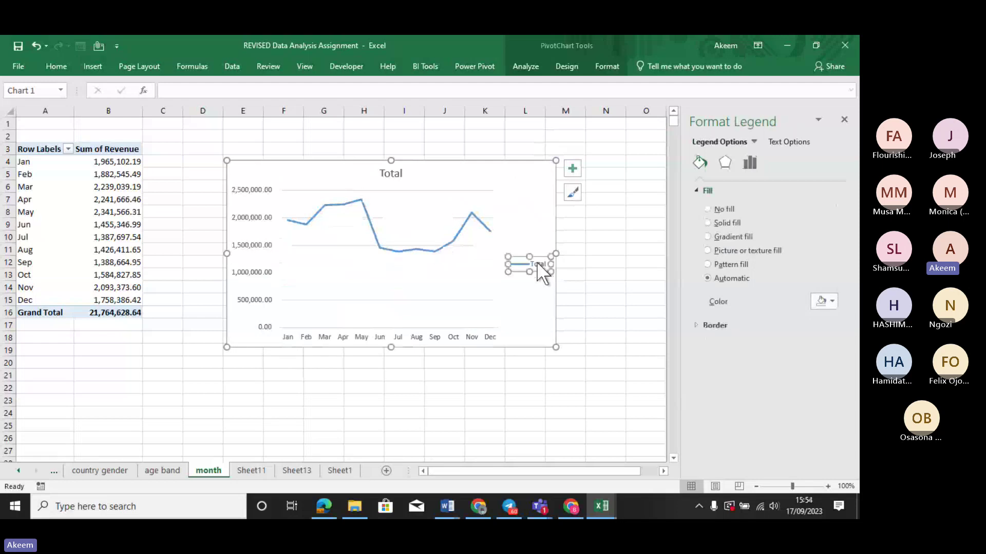
Remove the legend from the line chart and review the monthly revenue trend across the year.
{"action": "left_click", "coordinate": [537, 261]}
{"action": "key", "text": "Delete"}
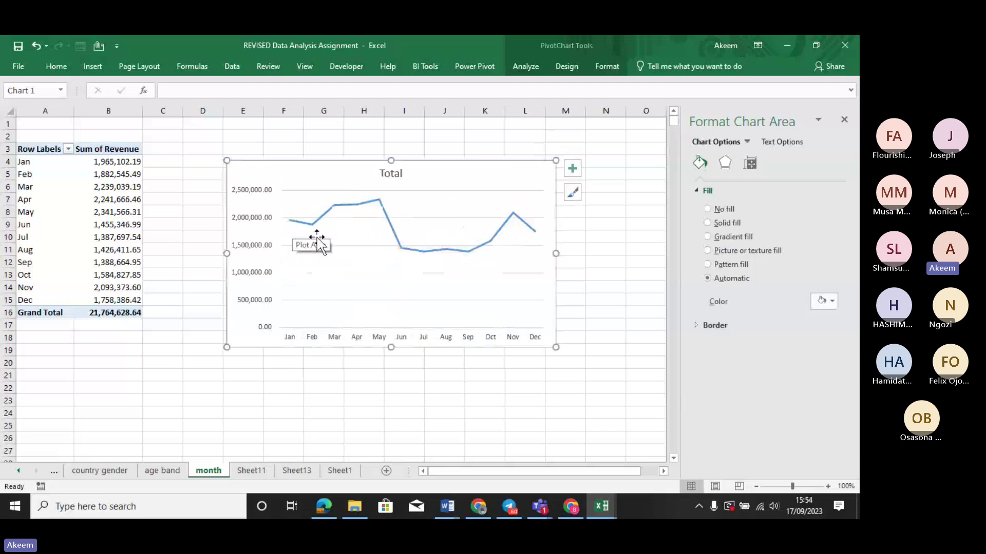
{"action": "mouse_move", "coordinate": [380, 200]}
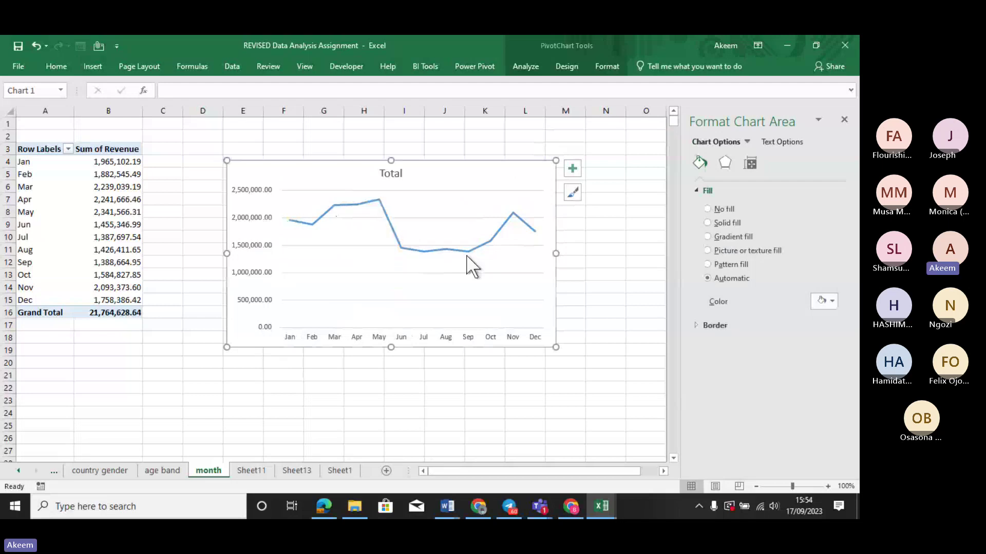
{"action": "mouse_move", "coordinate": [466, 253]}
{"action": "mouse_move", "coordinate": [514, 217]}
Delete the line chart's title, and undo the deletion of the whole chart.
{"action": "left_click", "coordinate": [391, 175]}
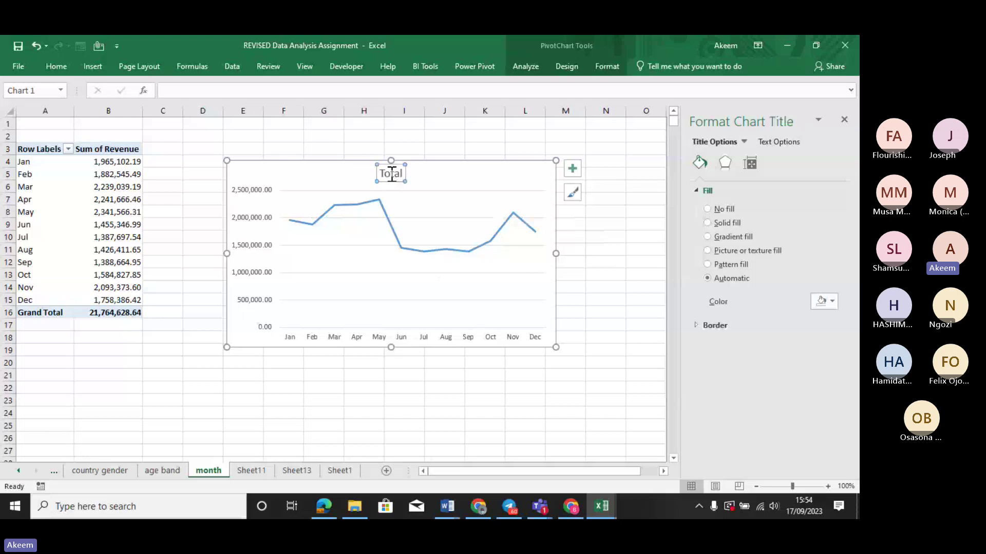
{"action": "left_click", "coordinate": [392, 174]}
{"action": "key", "text": "Escape"}
{"action": "key", "text": "Delete"}
{"action": "key", "text": "Delete"}
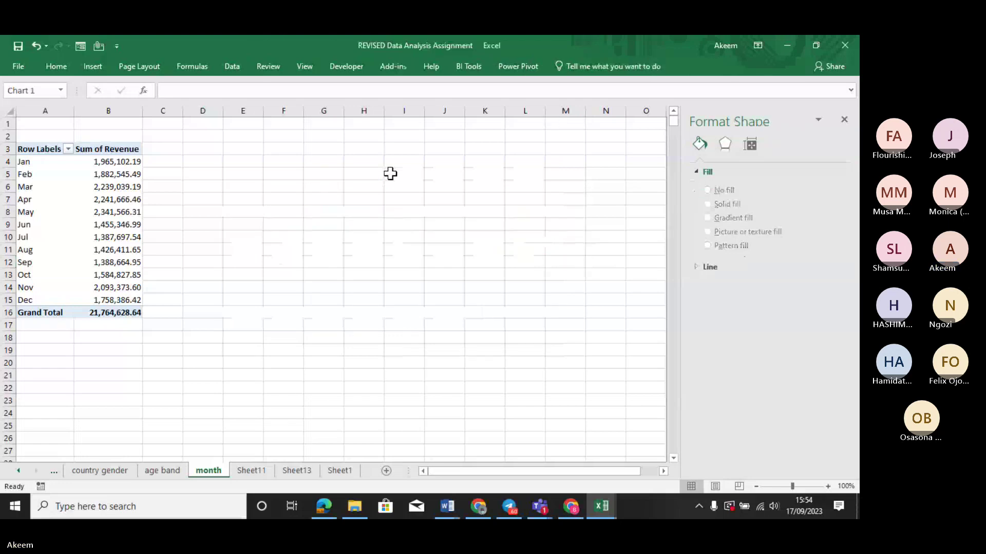
{"action": "key", "text": "ctrl+z"}
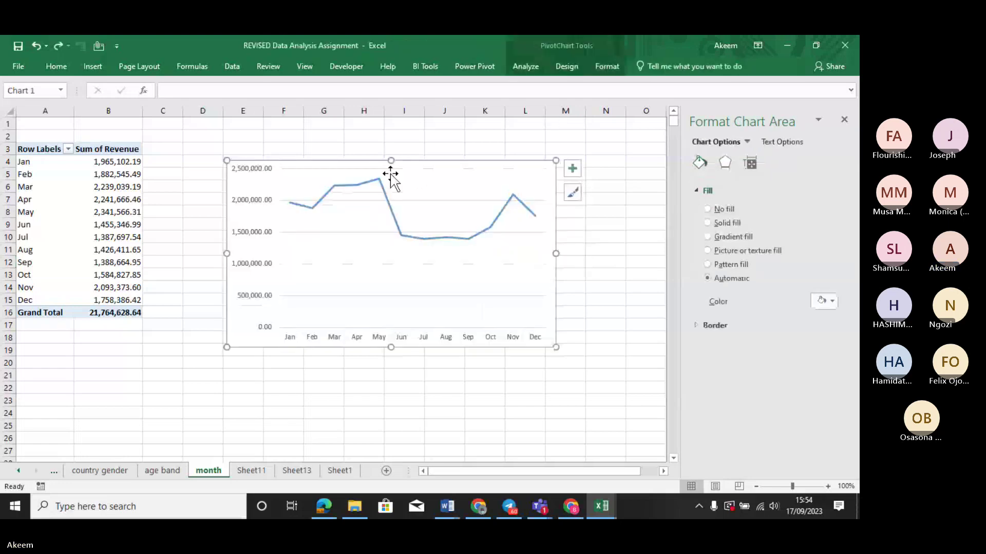
Add a chart title to the monthly revenue line chart, and clear its default text.
{"action": "left_click", "coordinate": [576, 171]}
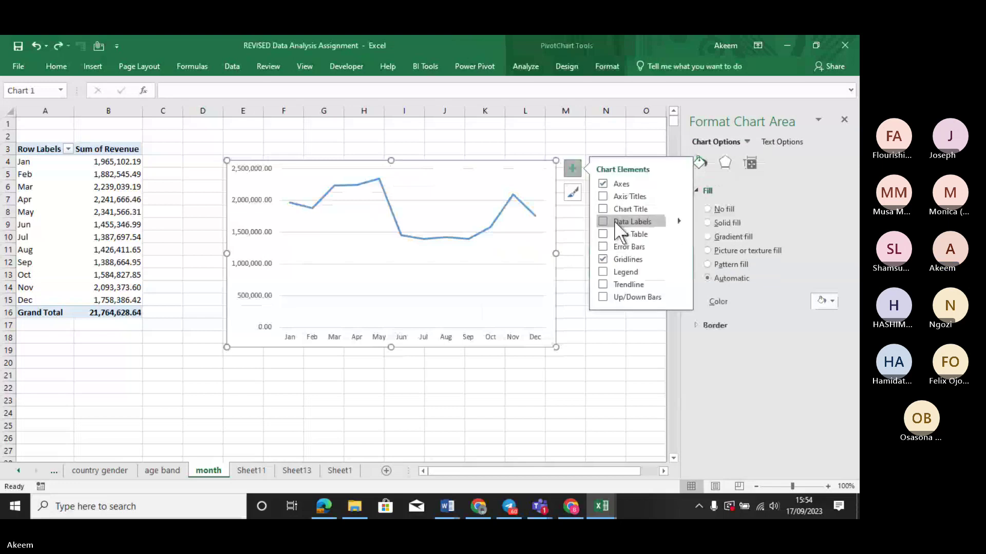
{"action": "left_click", "coordinate": [602, 209]}
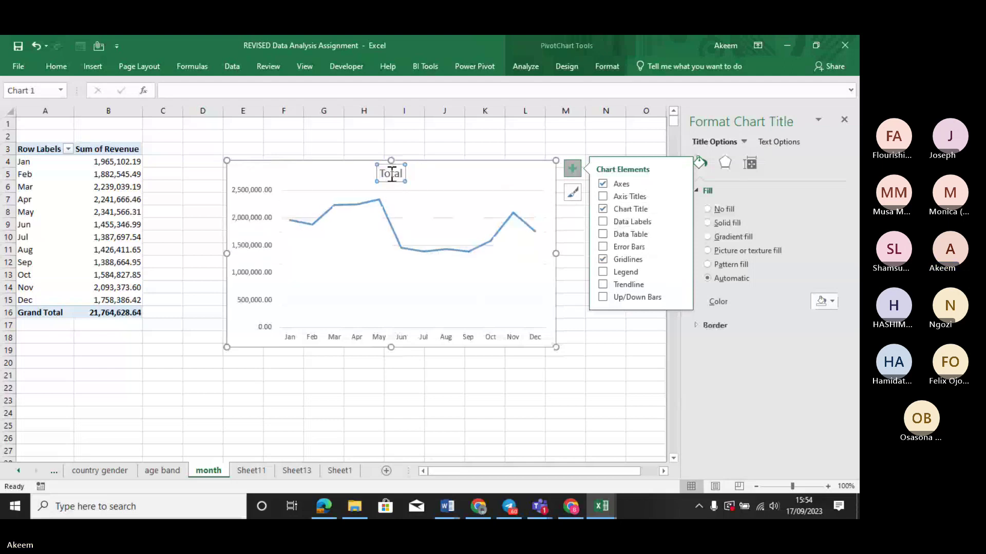
{"action": "left_click", "coordinate": [392, 174]}
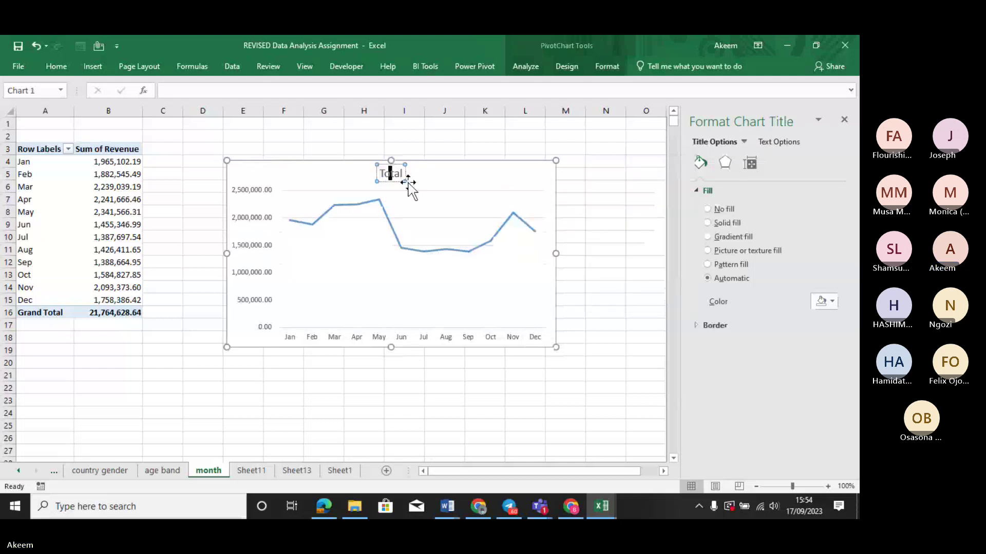
{"action": "key", "text": "Delete"}
{"action": "key", "text": "Delete"}
{"action": "key", "text": "Delete"}
{"action": "key", "text": "BackSpace"}
{"action": "key", "text": "BackSpace"}
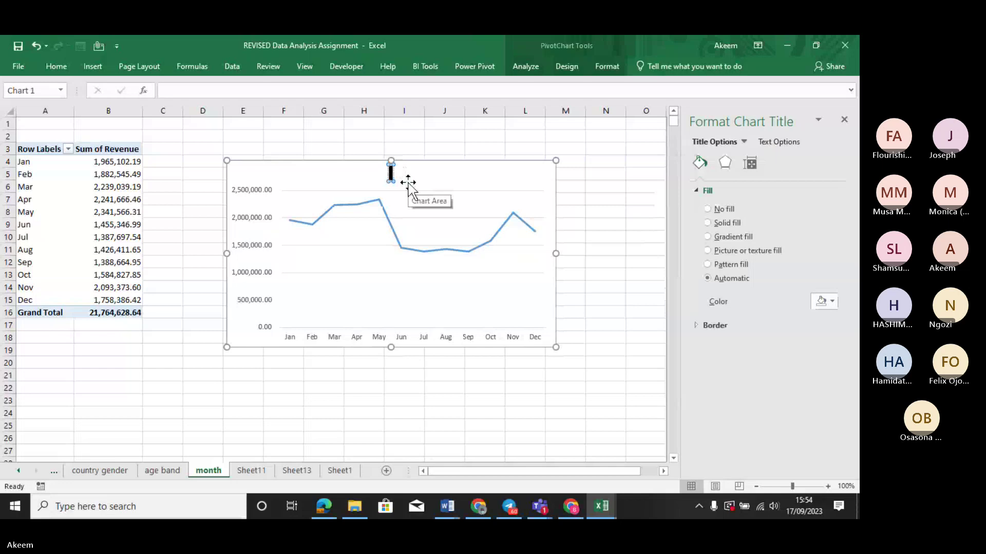
Enter SALES TRENDS BY MONTHS as the line chart's title.
{"action": "type", "text": "T"}
{"action": "key", "text": "BackSpace"}
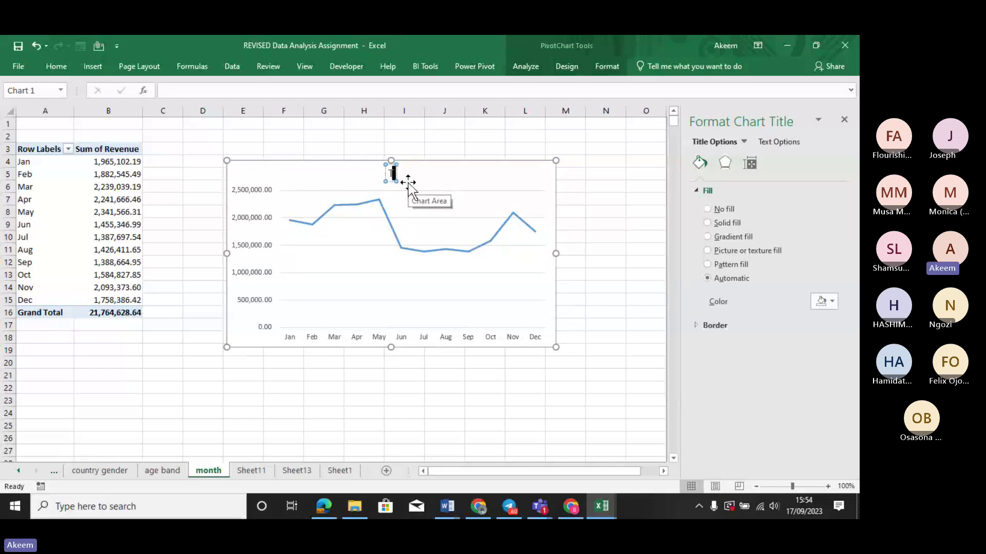
{"action": "type", "text": "SAL"}
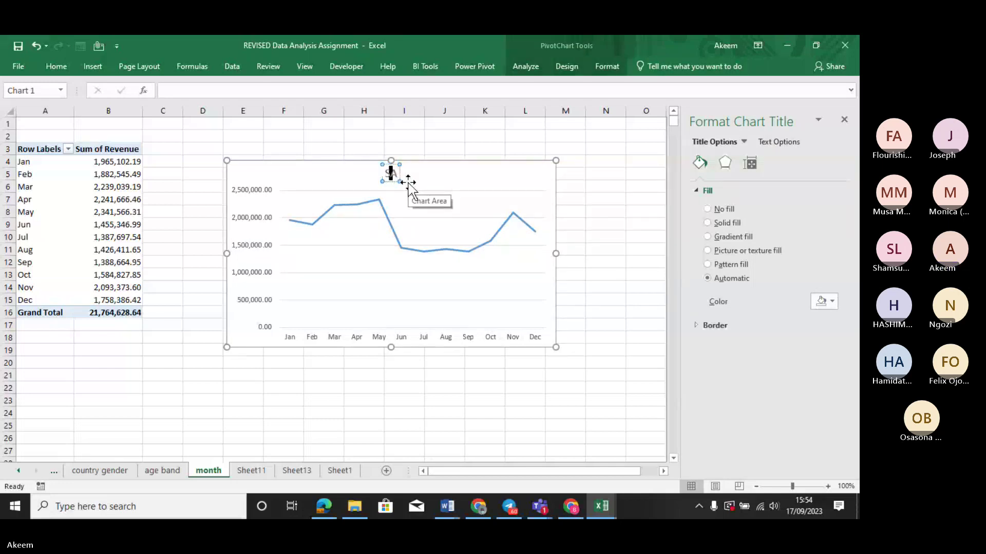
{"action": "type", "text": "E"}
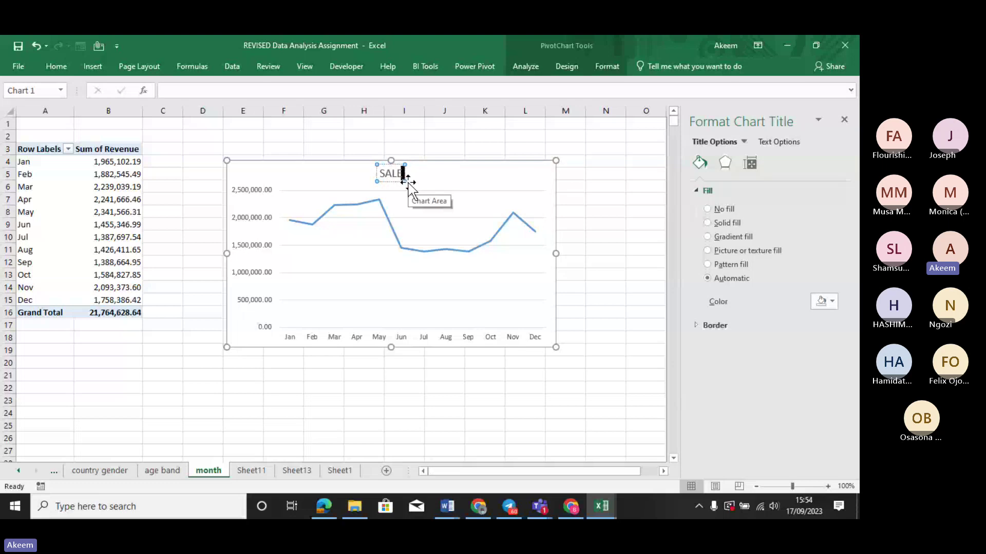
{"action": "type", "text": "S T"}
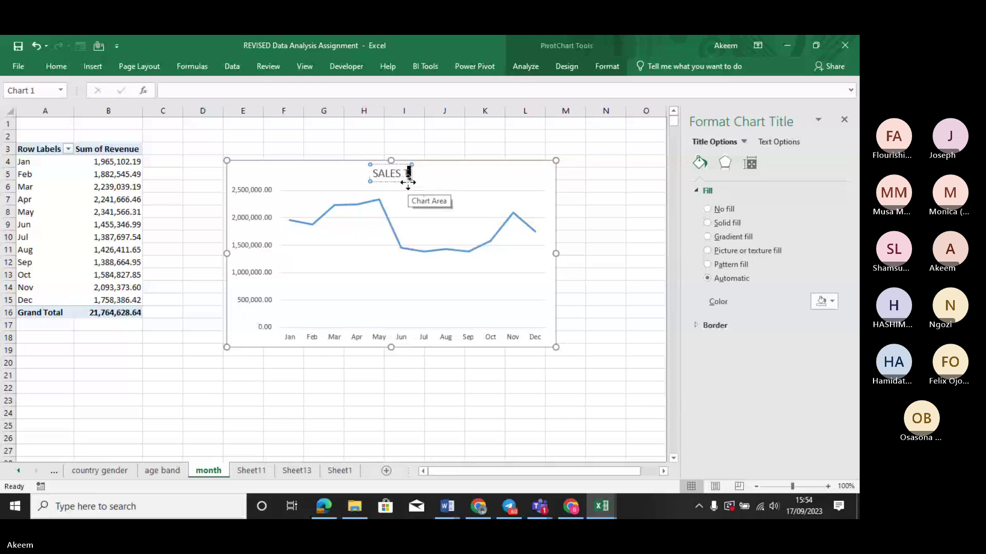
{"action": "type", "text": "RENDS"}
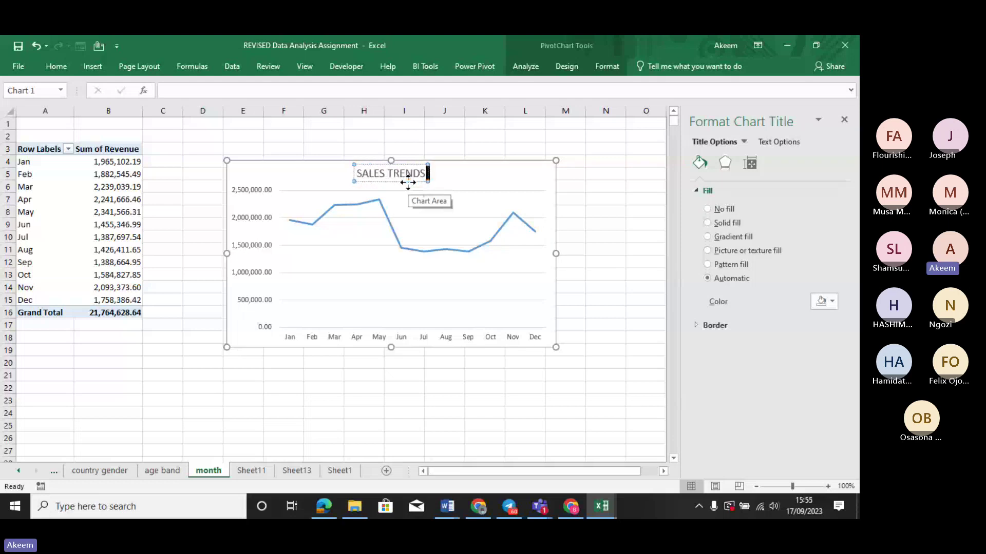
{"action": "type", "text": " BY MONT"}
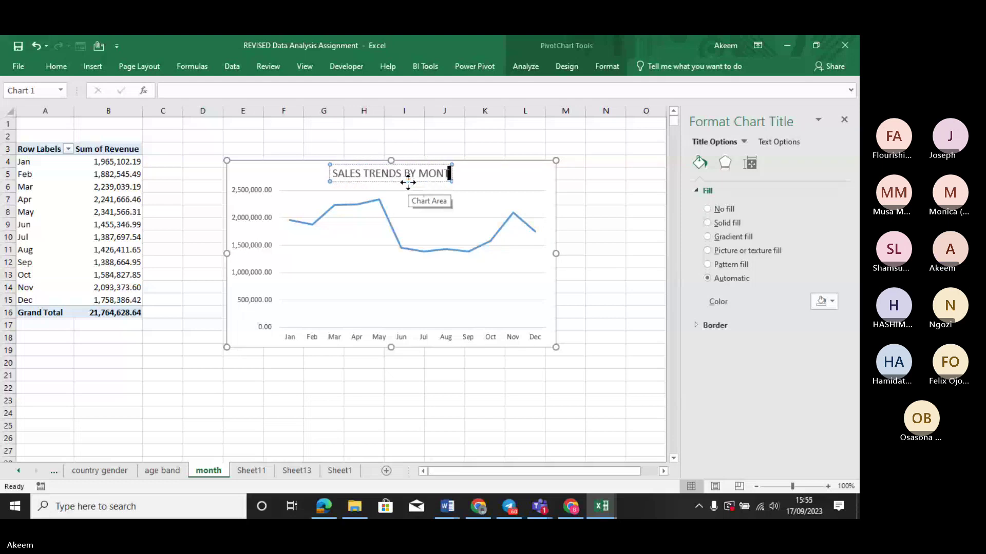
{"action": "type", "text": "HS"}
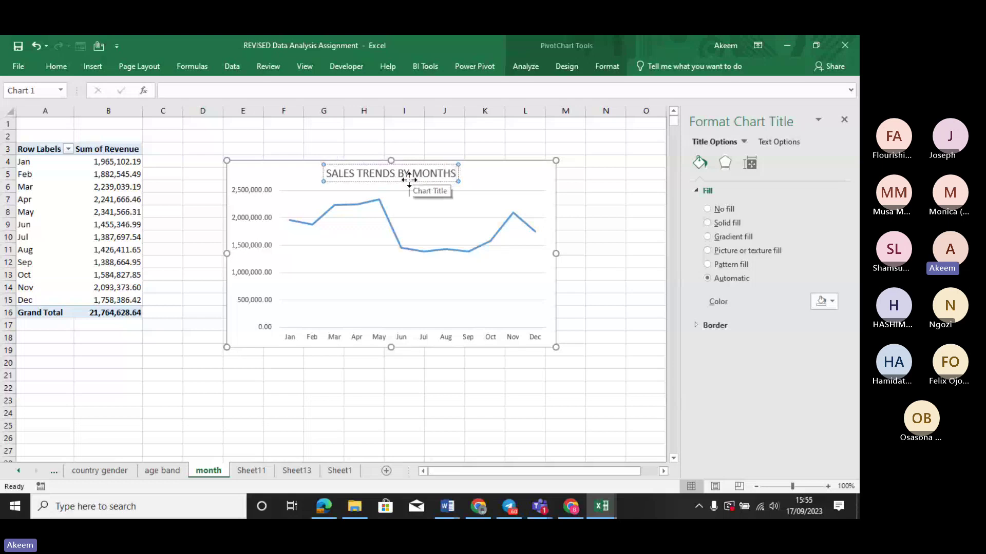
Try a gradient fill on the line chart's month axis, and undo it.
{"action": "left_click", "coordinate": [359, 337]}
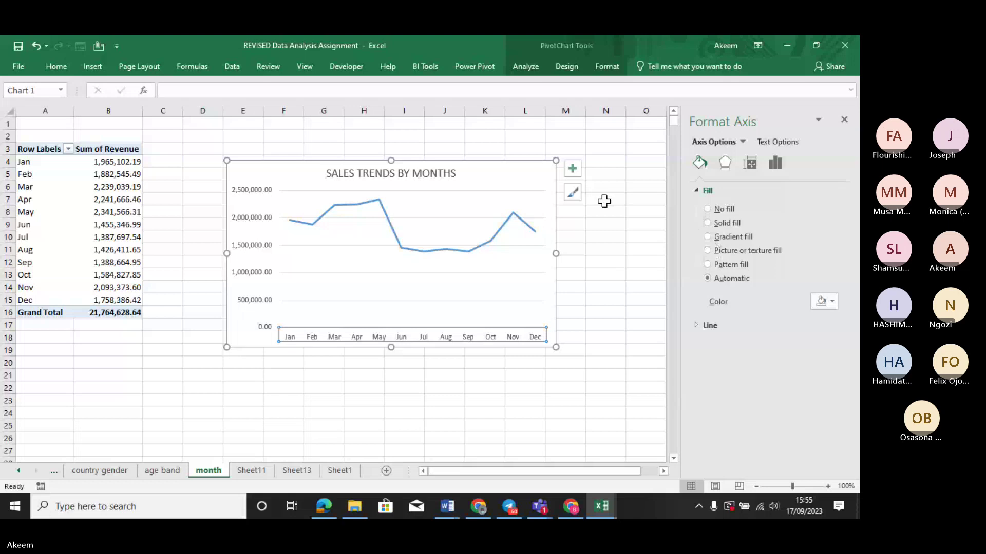
{"action": "left_click", "coordinate": [707, 236]}
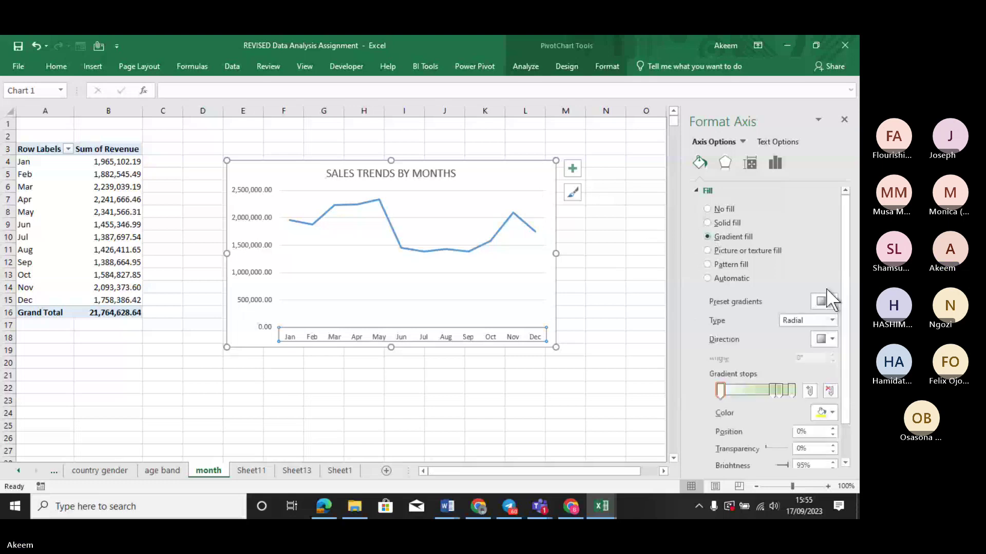
{"action": "left_click", "coordinate": [504, 177]}
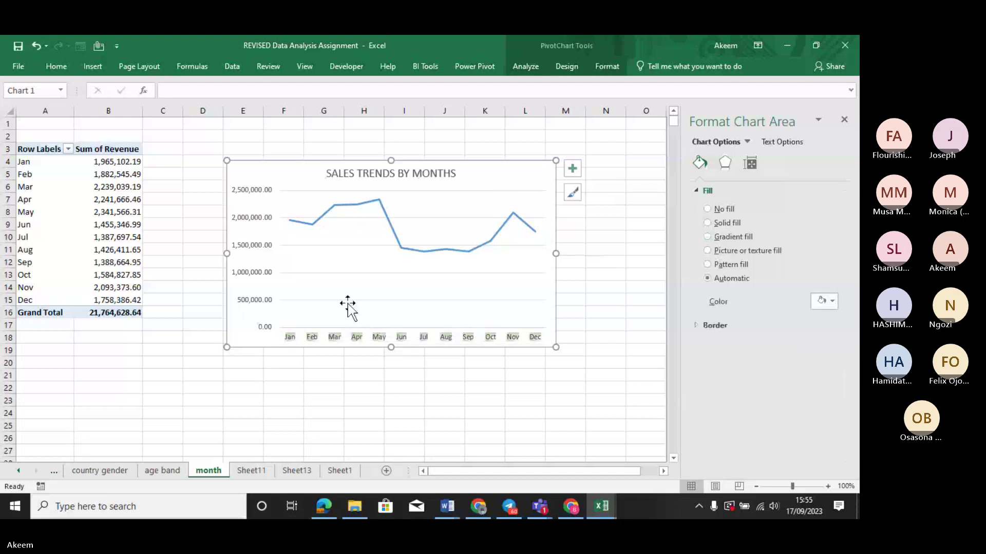
{"action": "key", "text": "ctrl+z"}
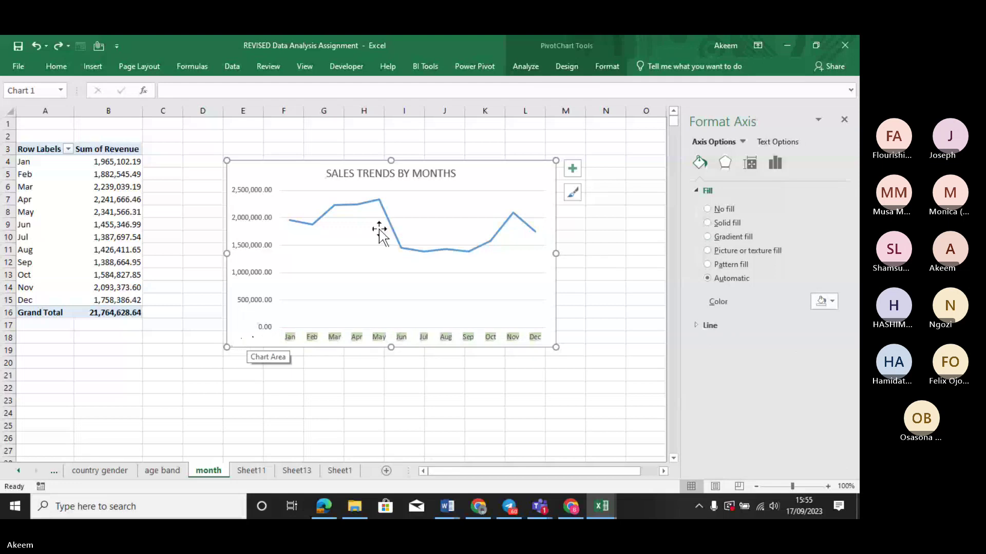
Apply a gradient fill to the line chart's whole chart area, and deselect the chart.
{"action": "left_click", "coordinate": [440, 205]}
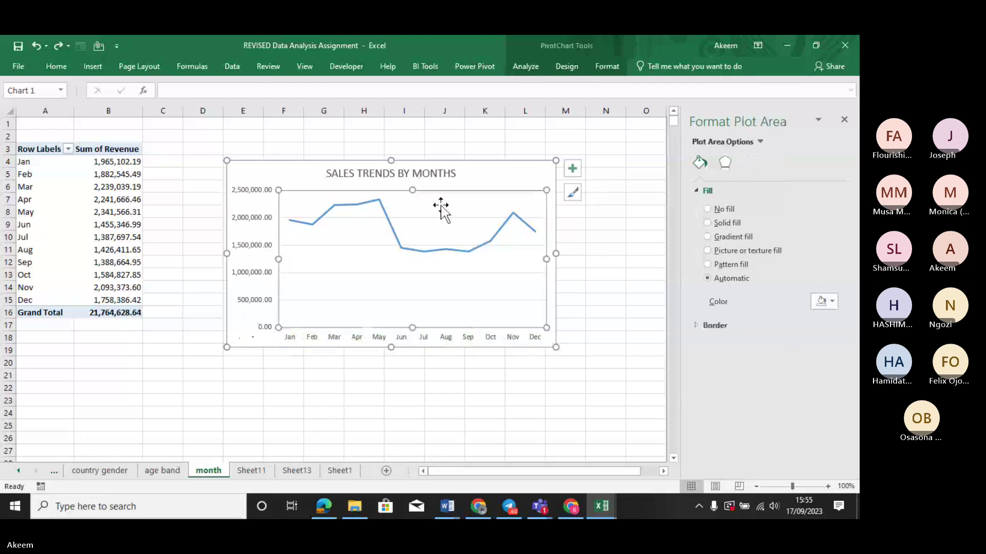
{"action": "left_click", "coordinate": [495, 176]}
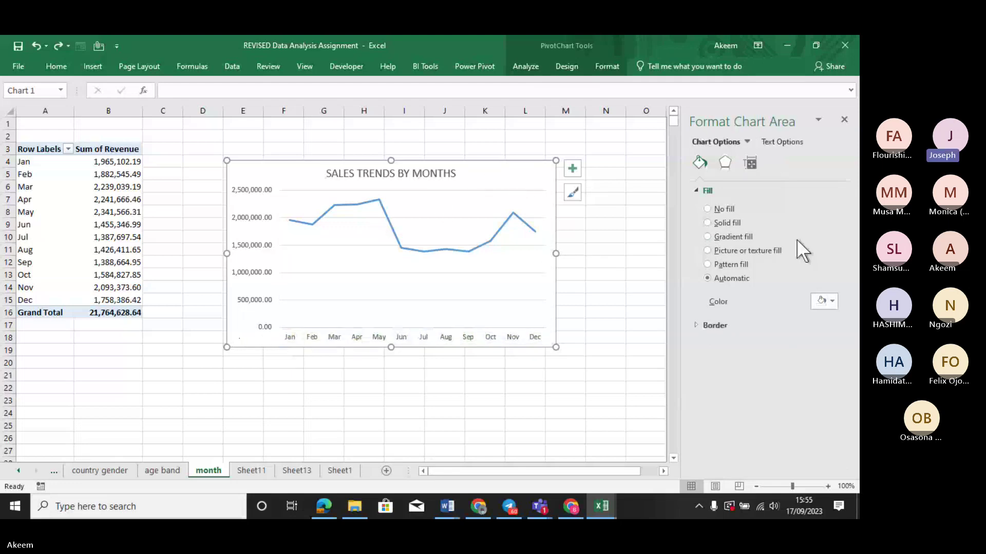
{"action": "left_click", "coordinate": [708, 236]}
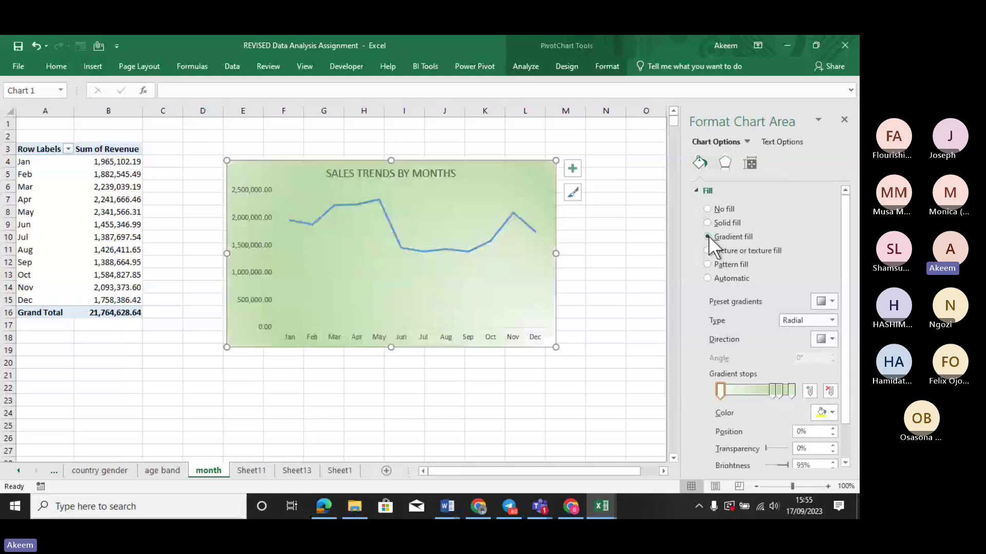
{"action": "left_click", "coordinate": [458, 282]}
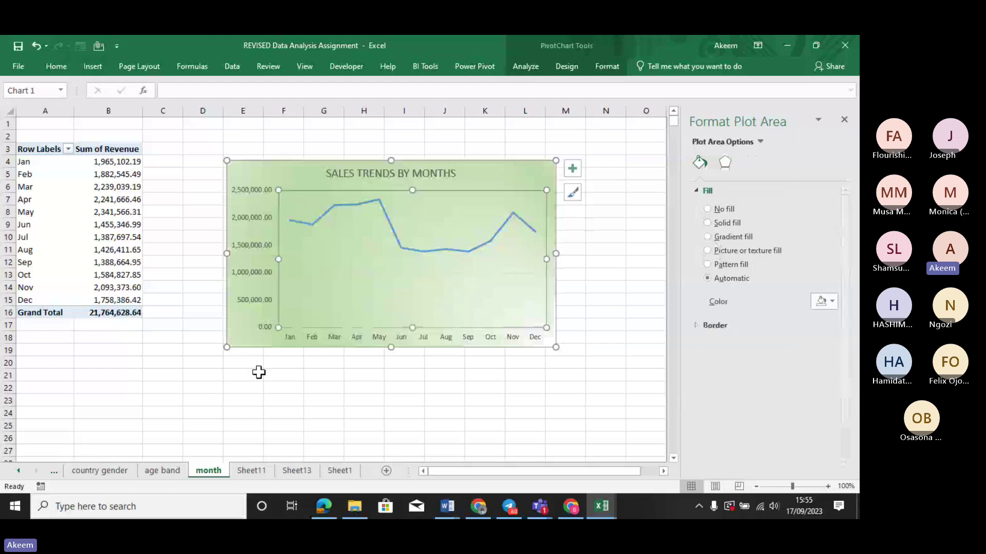
{"action": "left_click", "coordinate": [259, 388]}
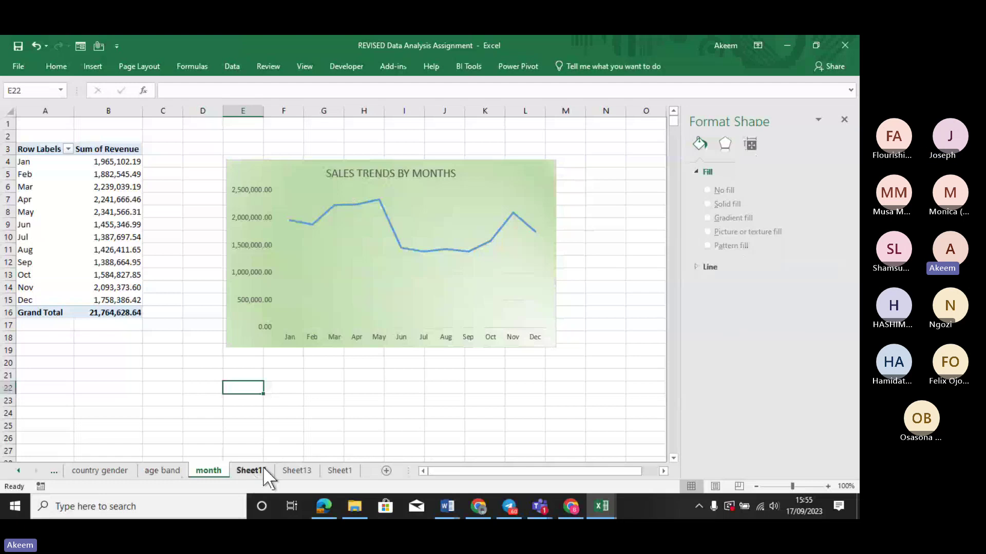
Compare the age band chart with the month chart, and look through the country gender and KPI sheets.
{"action": "left_click", "coordinate": [170, 467]}
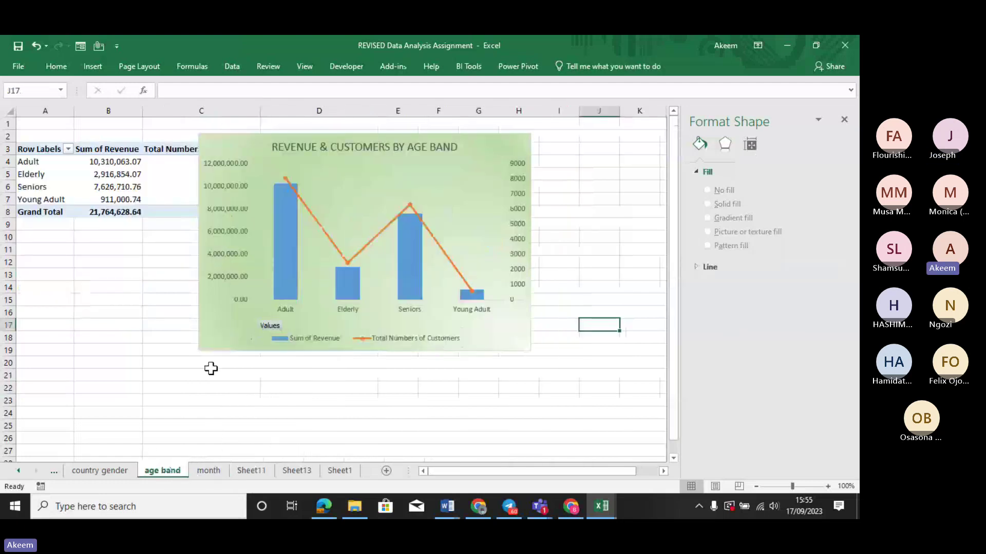
{"action": "left_click", "coordinate": [219, 333]}
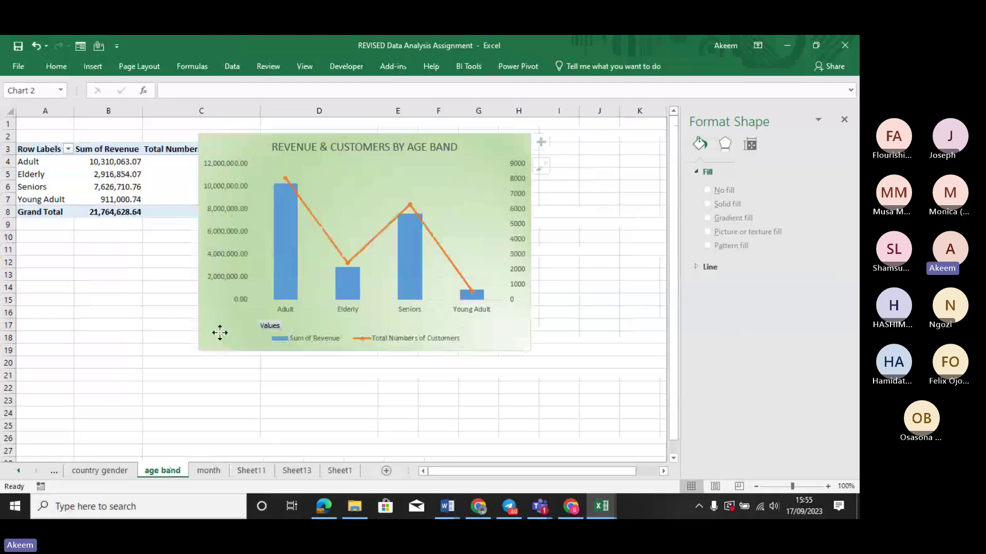
{"action": "left_click", "coordinate": [201, 472]}
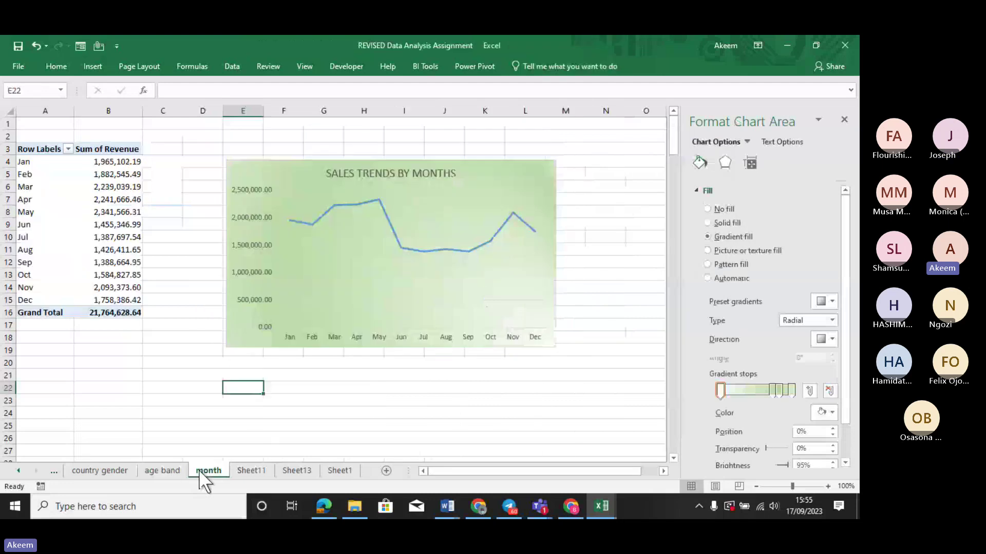
{"action": "left_click", "coordinate": [160, 470]}
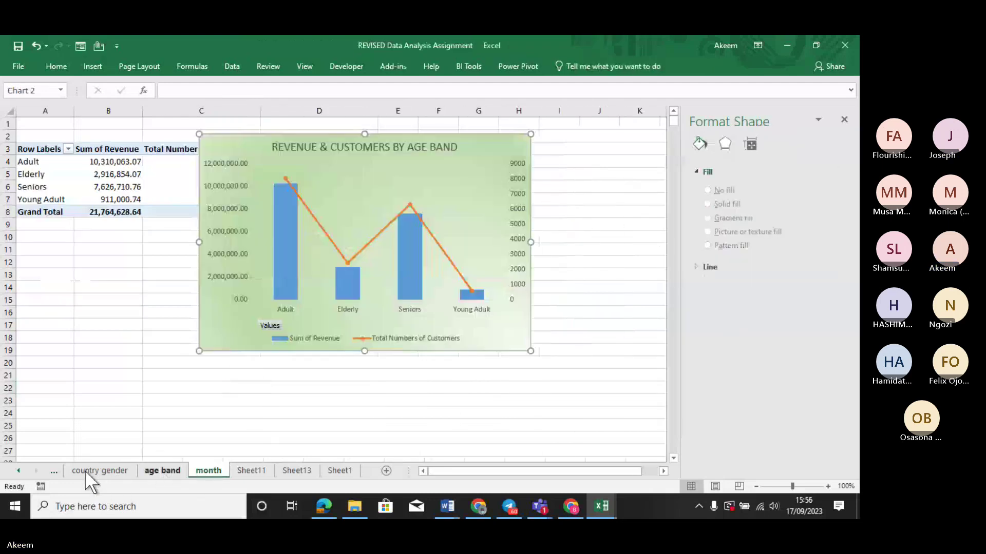
{"action": "left_click", "coordinate": [86, 471]}
{"action": "left_click", "coordinate": [50, 469]}
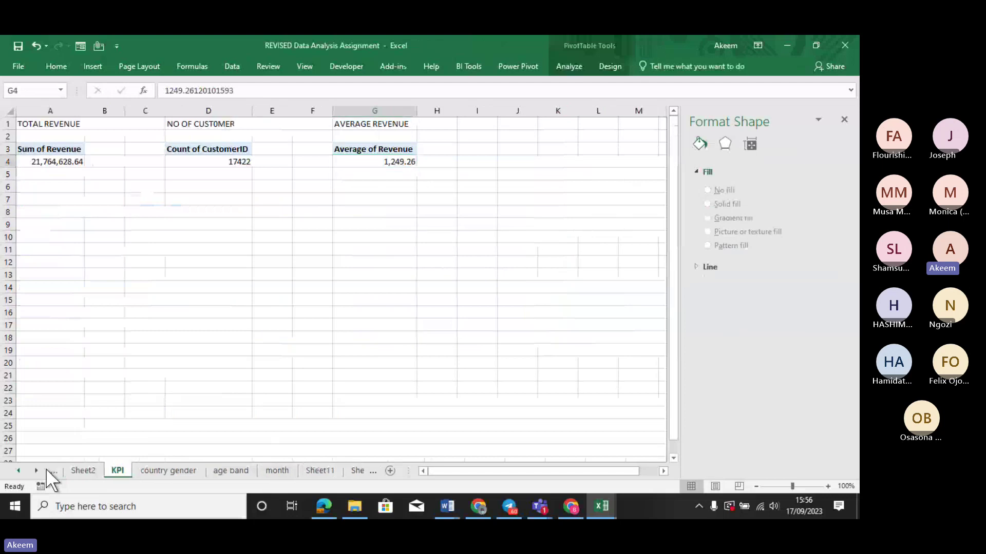
Rename Sheet2, which holds the Married and Single revenue chart, as MARITAL STATUS.
{"action": "left_click", "coordinate": [77, 470]}
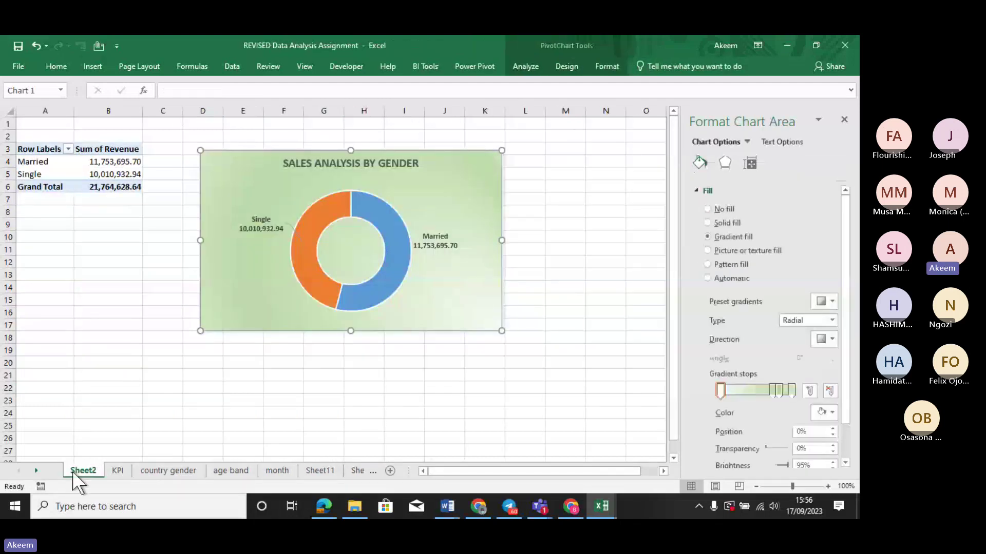
{"action": "right_click", "coordinate": [77, 472]}
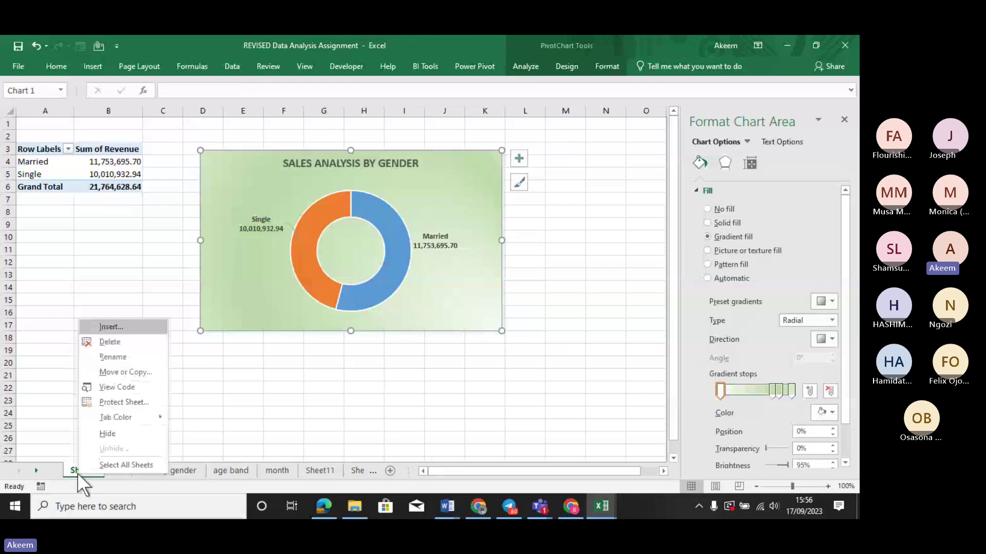
{"action": "left_click", "coordinate": [112, 359]}
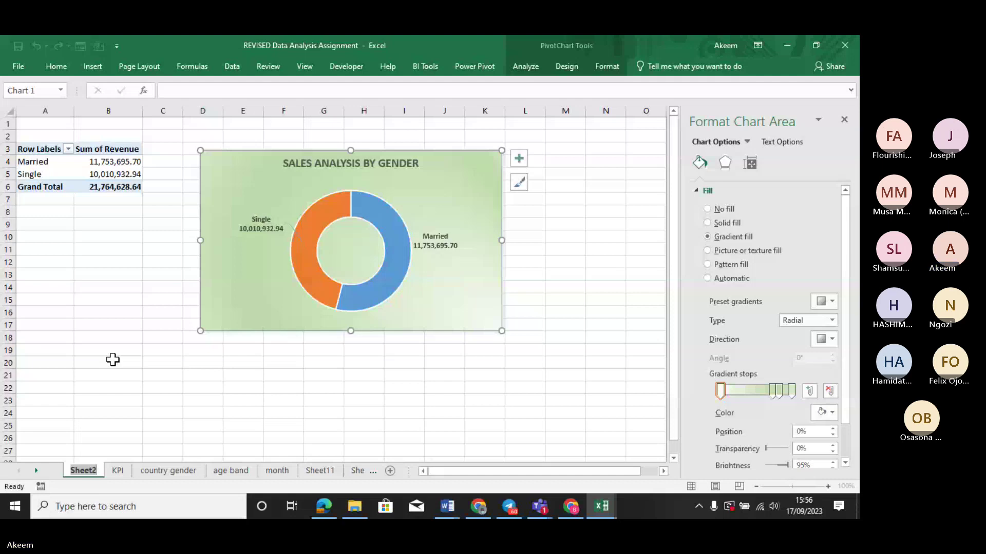
{"action": "type", "text": "MARR"}
{"action": "key", "text": "BackSpace"}
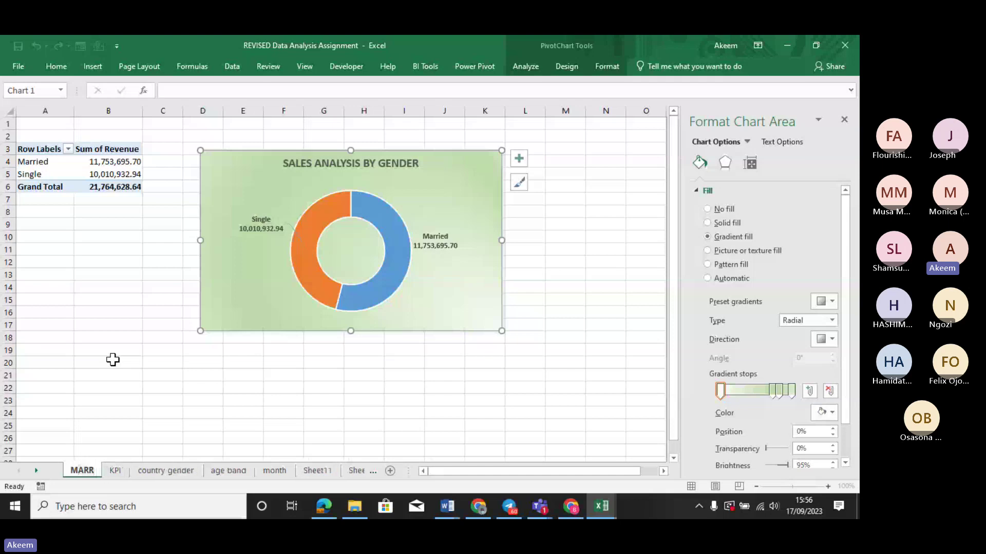
{"action": "type", "text": "ITA"}
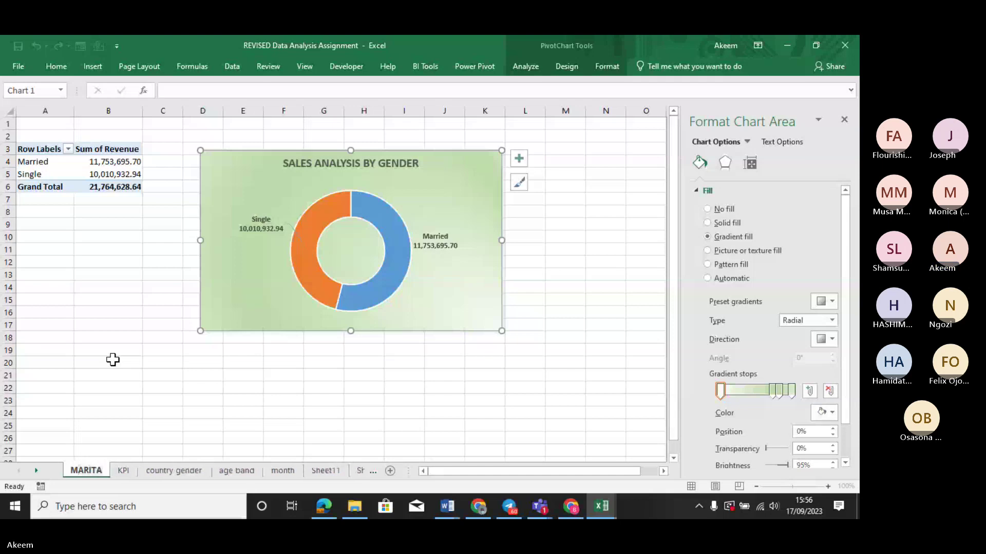
{"action": "type", "text": "L STAT"}
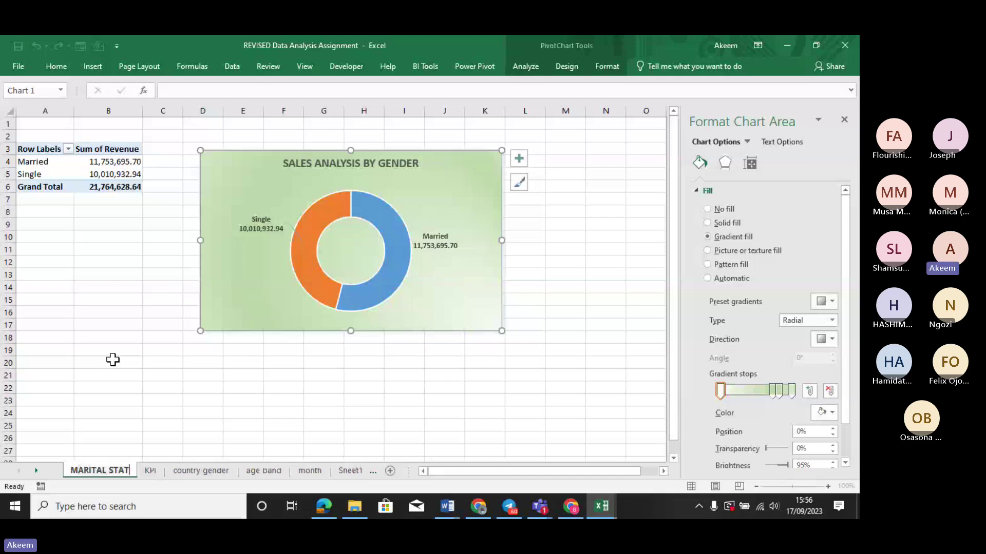
{"action": "type", "text": "US"}
{"action": "key", "text": "Return"}
{"action": "left_click", "coordinate": [174, 374]}
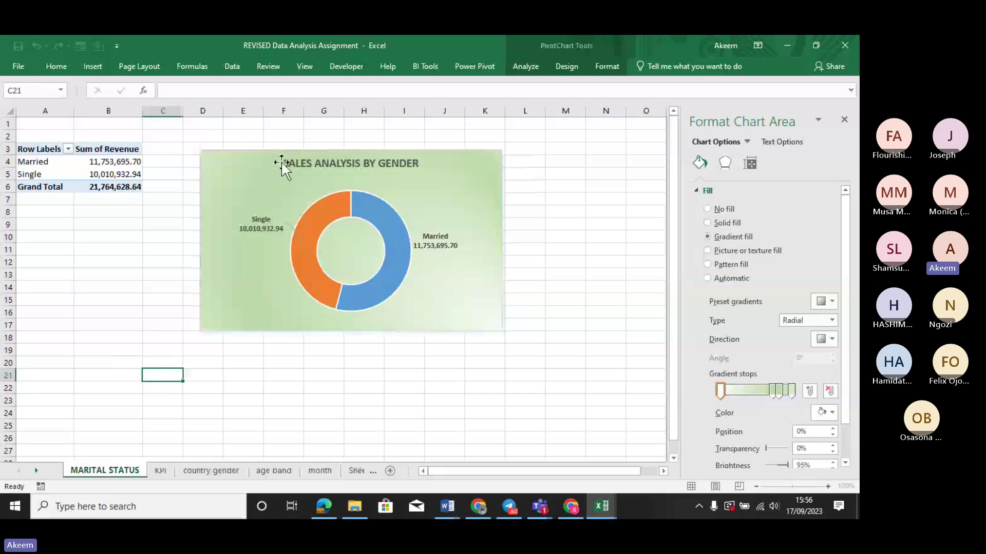
Remove the SALES ANALYSIS BY GENDER title from the doughnut chart, and undo the removal of the whole chart.
{"action": "left_click", "coordinate": [388, 164]}
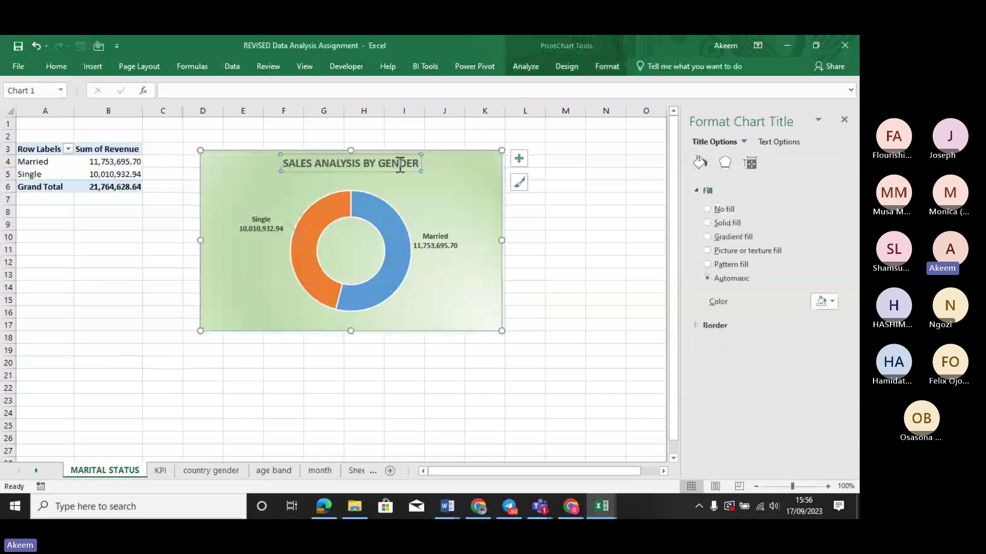
{"action": "key", "text": "ctrl+x"}
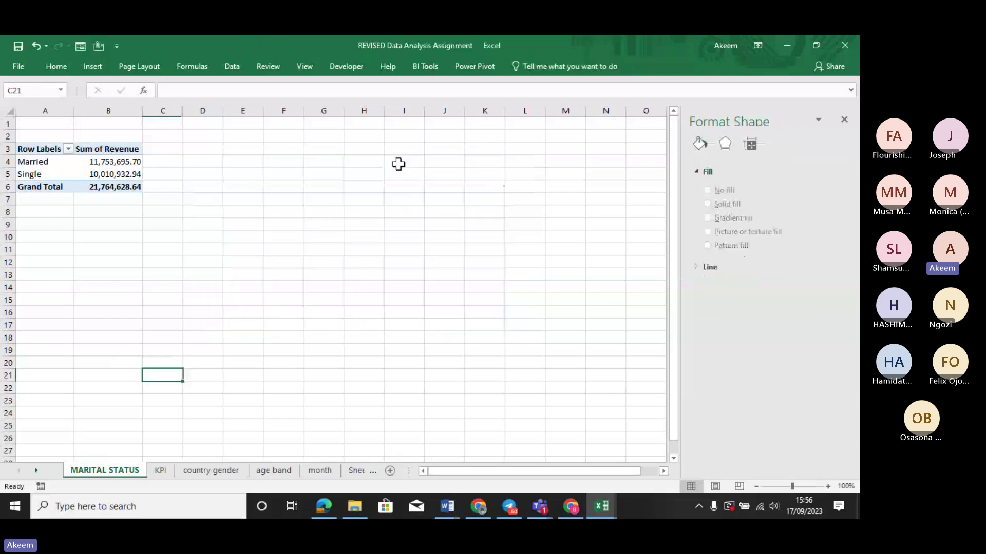
{"action": "key", "text": "ctrl+z"}
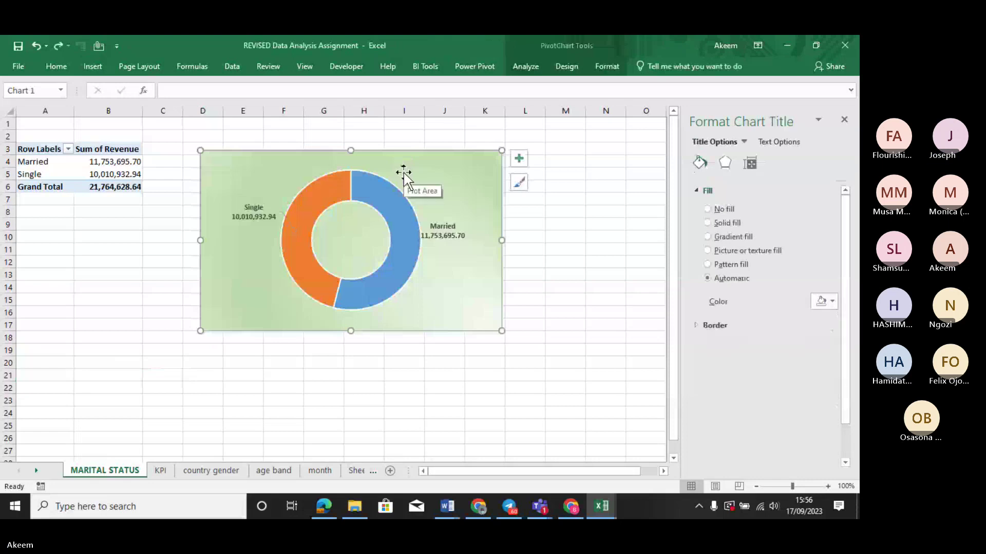
Change the doughnut chart's title to SALES ANALYSIS BY MARITAL STATUS.
{"action": "left_click", "coordinate": [539, 201]}
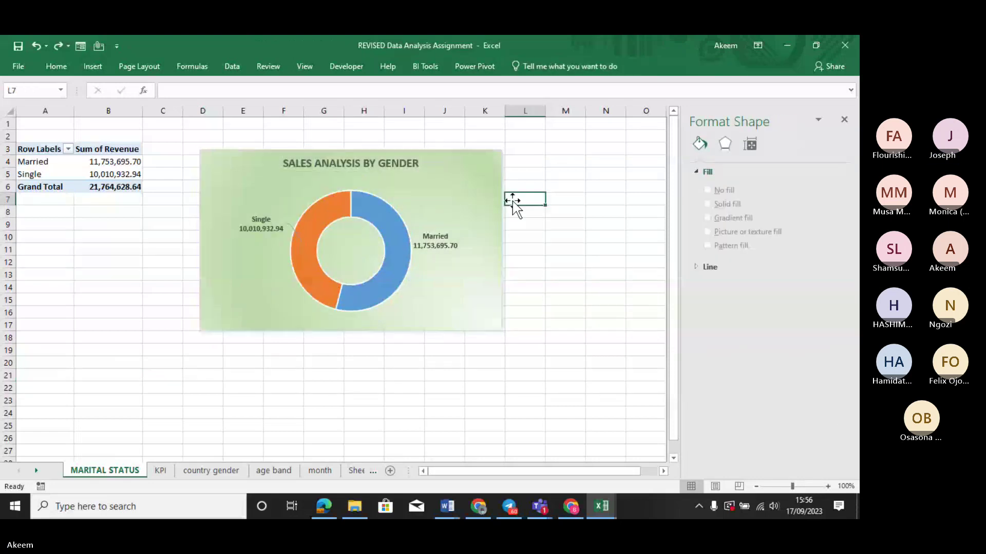
{"action": "left_click", "coordinate": [403, 165]}
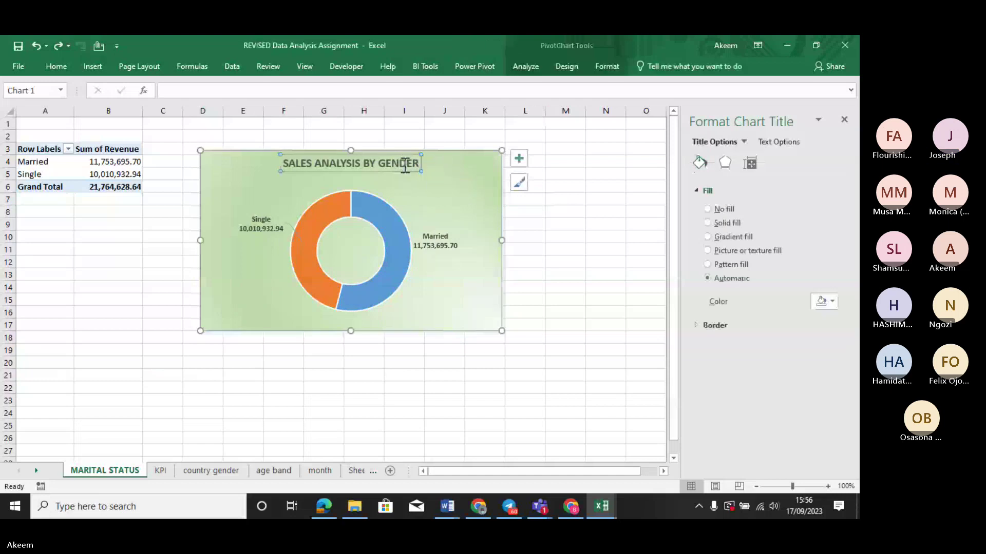
{"action": "double_click", "coordinate": [405, 163]}
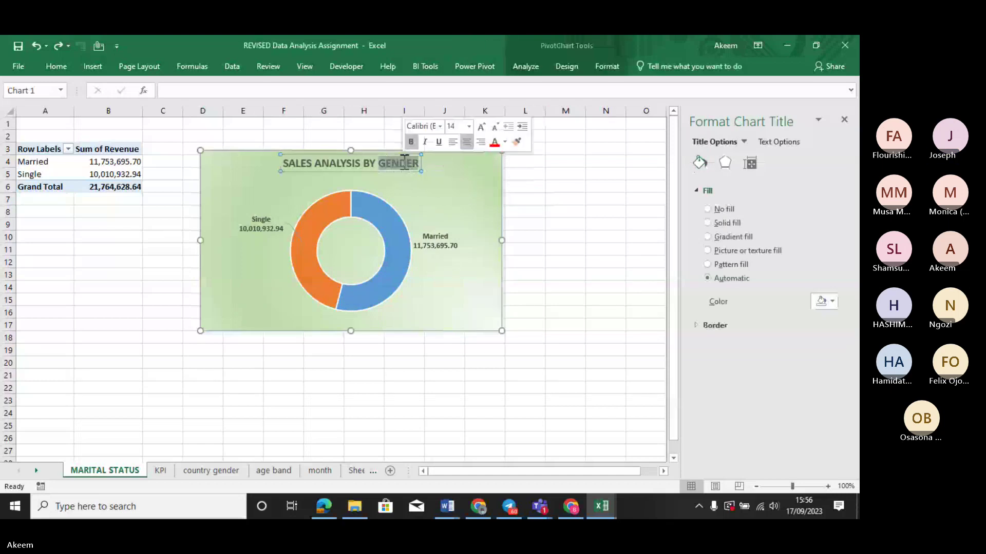
{"action": "key", "text": "BackSpace"}
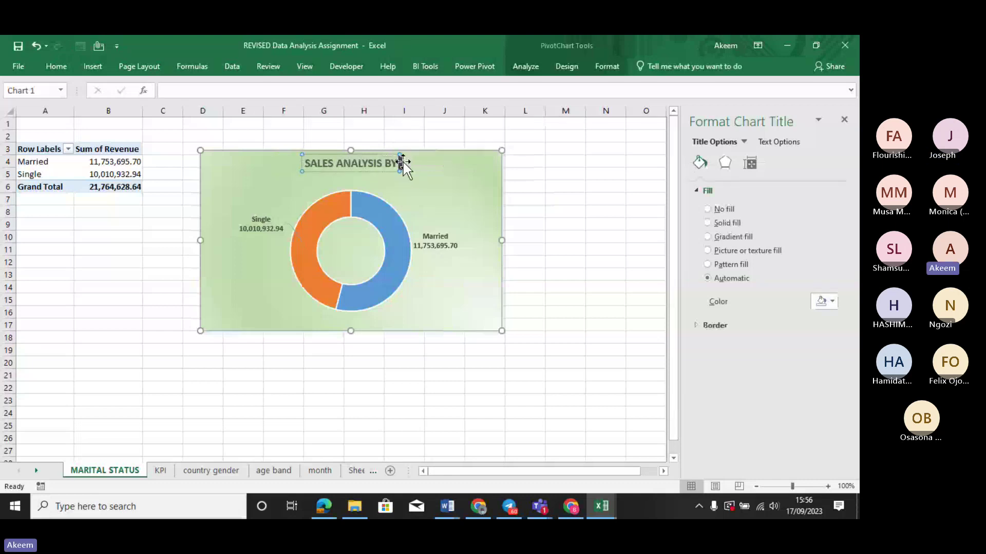
{"action": "type", "text": "M"}
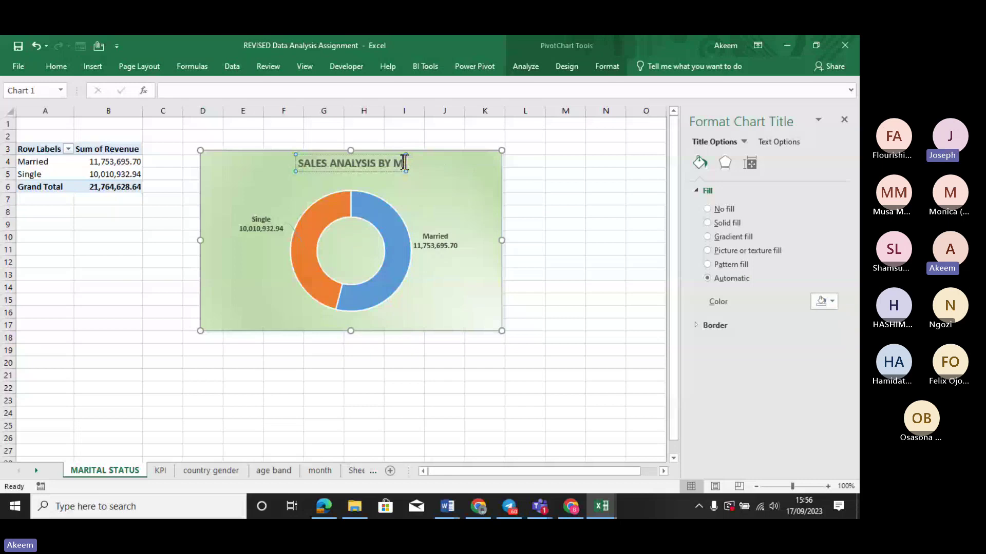
{"action": "type", "text": "ARITAL STATUS"}
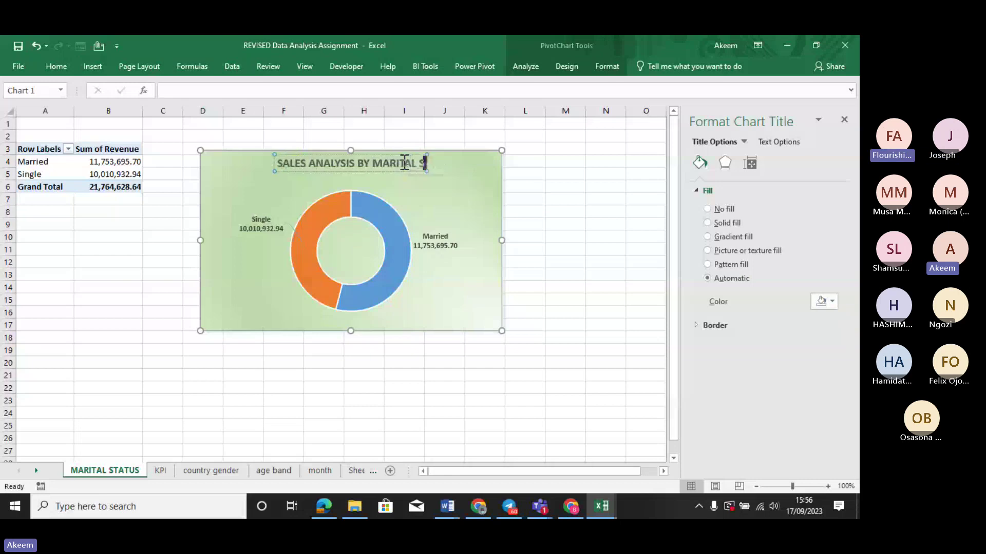
{"action": "left_click", "coordinate": [471, 205]}
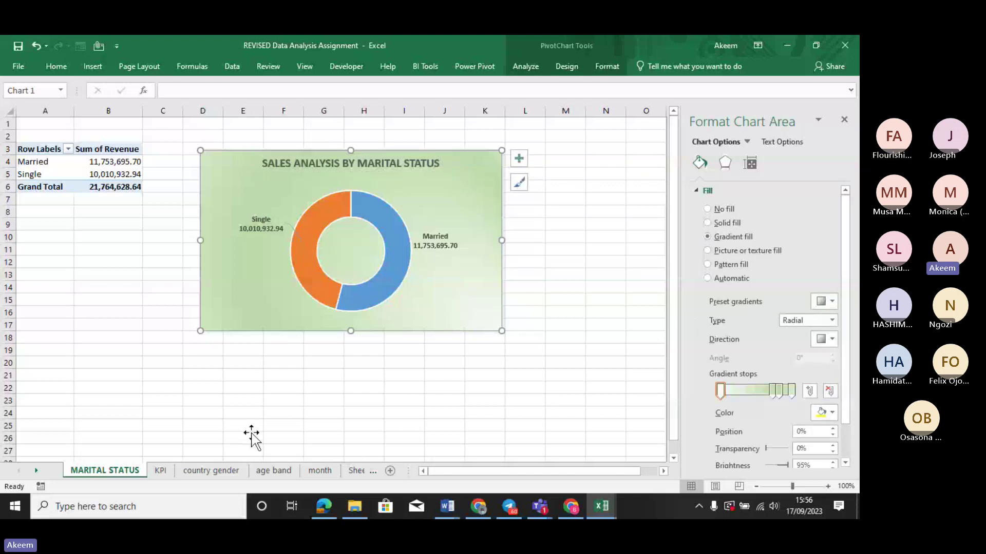
Turn off the grand totals for both rows and columns of the PivotTable on the country gender sheet.
{"action": "left_click", "coordinate": [216, 471]}
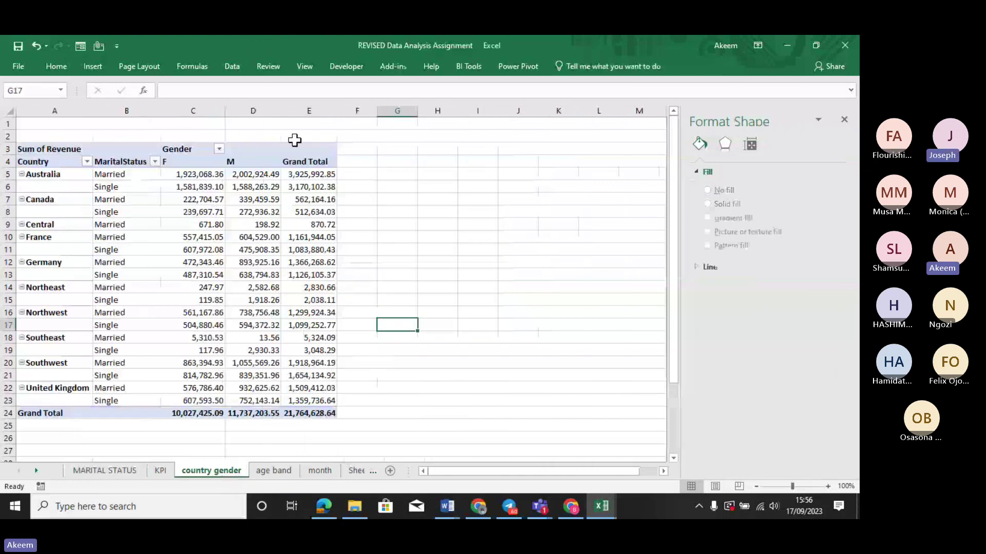
{"action": "left_click", "coordinate": [257, 237]}
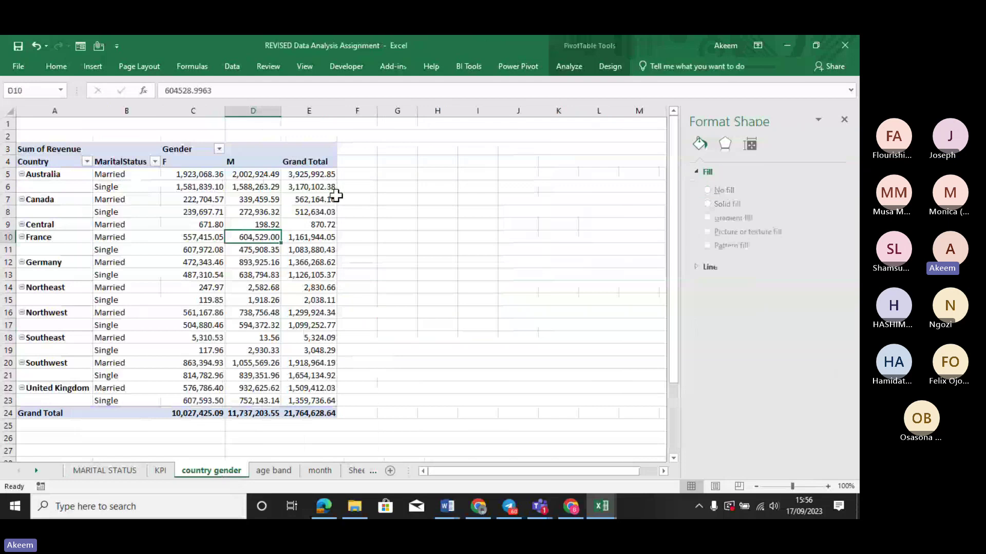
{"action": "left_click", "coordinate": [611, 66]}
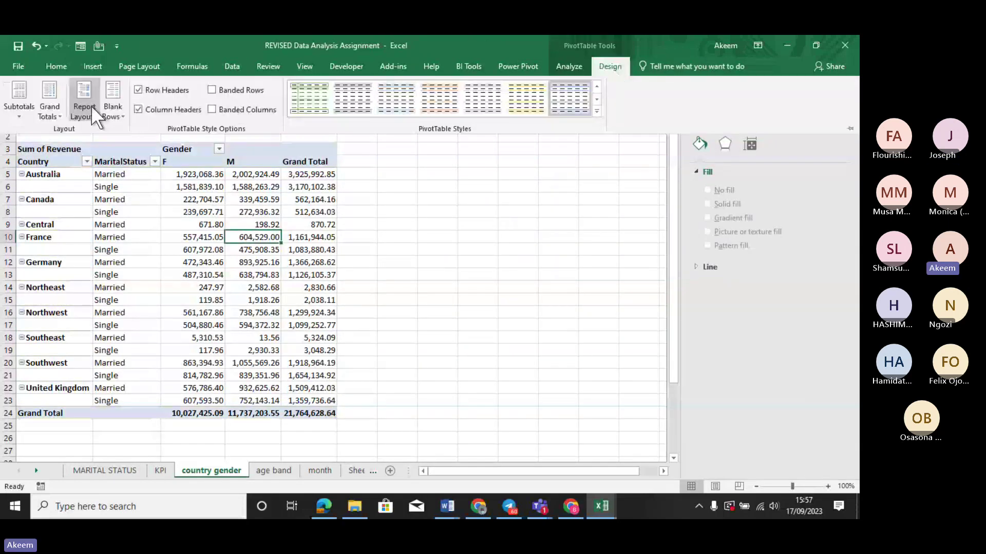
{"action": "left_click", "coordinate": [59, 110]}
{"action": "left_click", "coordinate": [98, 137]}
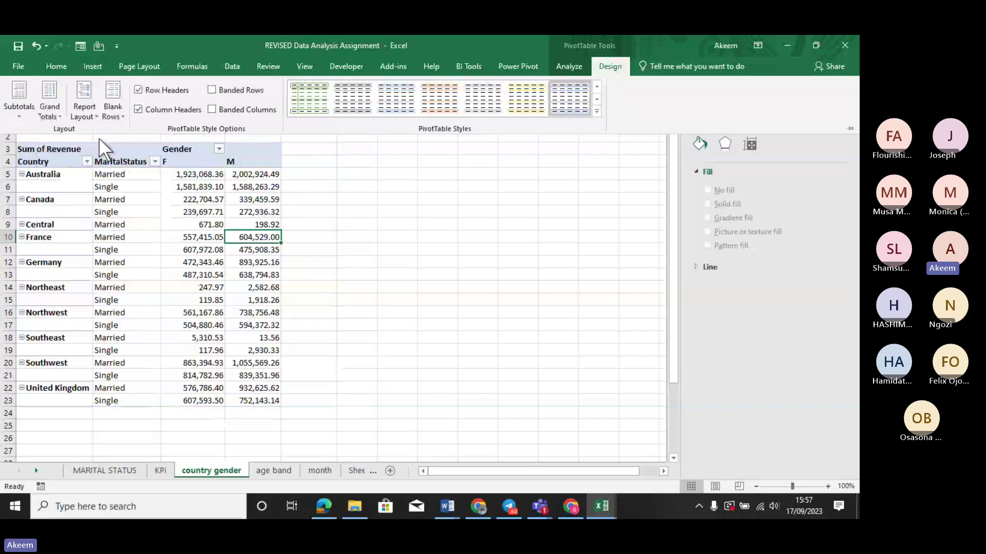
{"action": "left_click", "coordinate": [147, 187]}
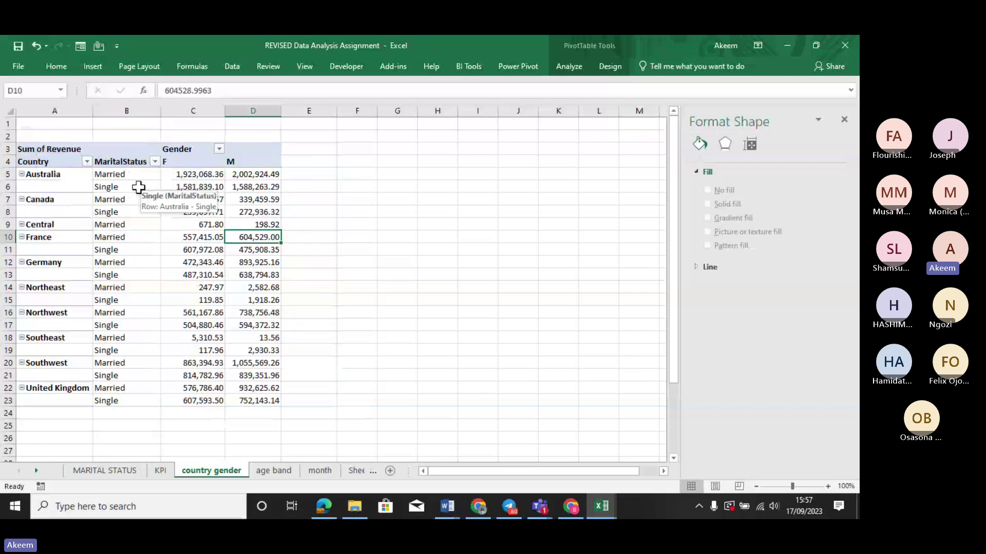
Show the country gender PivotTable's field list and remove MaritalStatus from its row fields.
{"action": "left_click", "coordinate": [137, 186]}
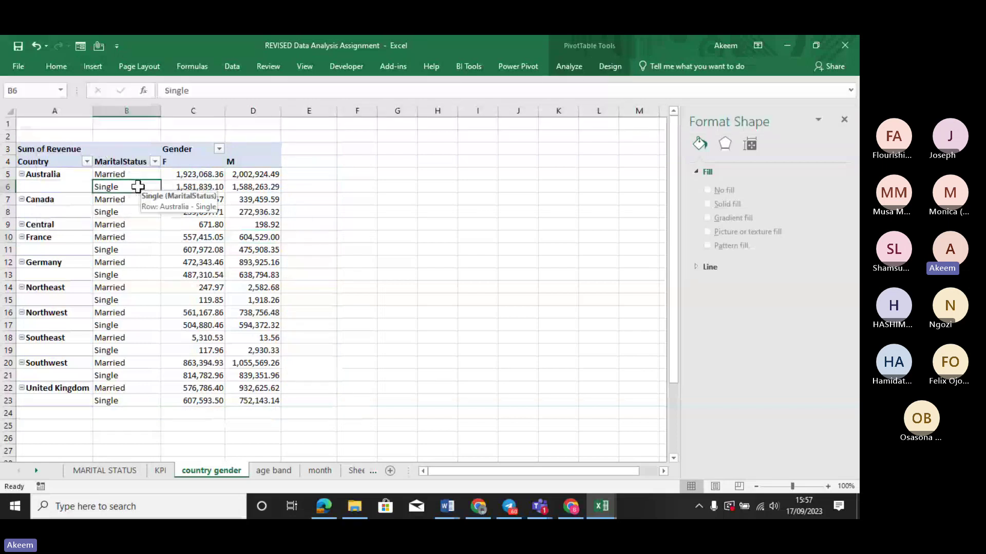
{"action": "left_click", "coordinate": [618, 64]}
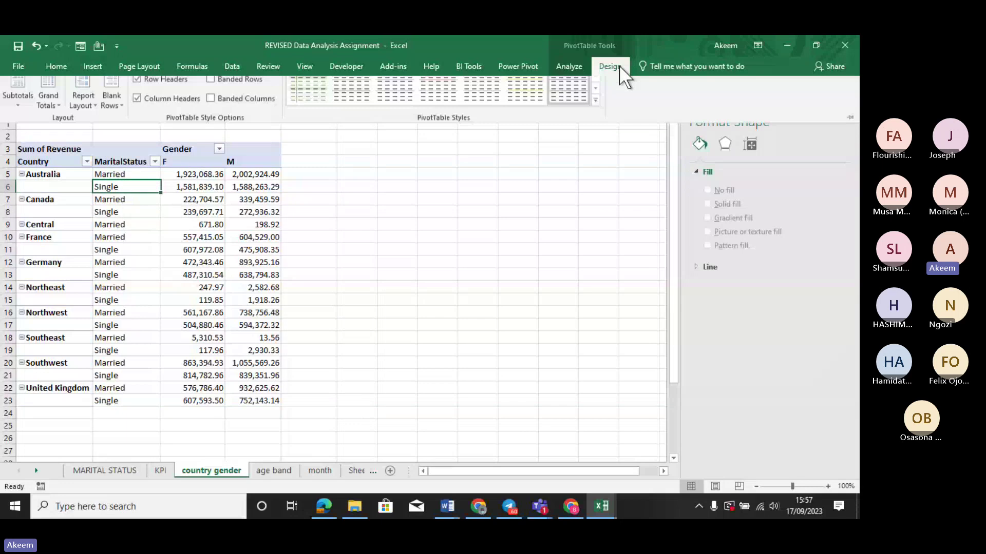
{"action": "left_click", "coordinate": [567, 67]}
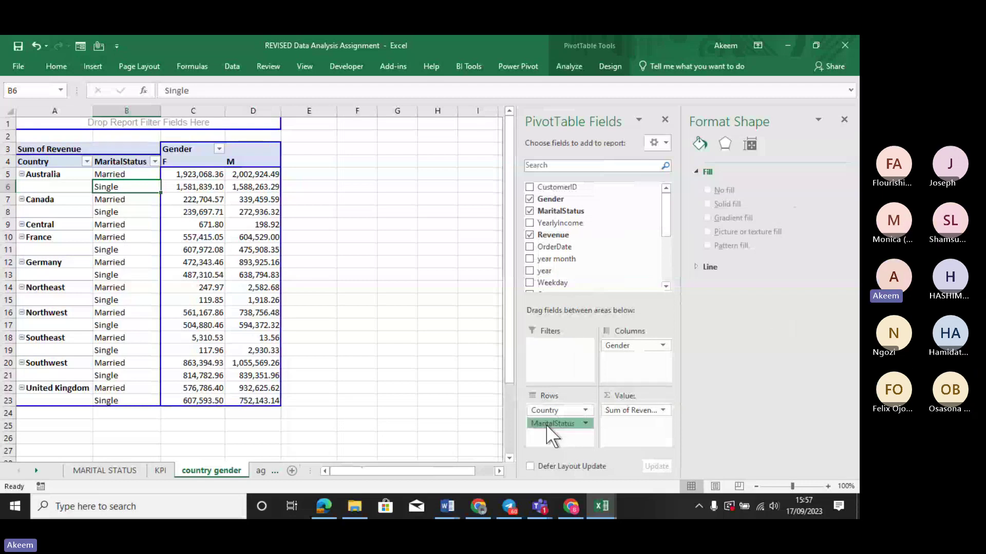
{"action": "left_click_drag", "start_coordinate": [546, 424], "coordinate": [408, 418]}
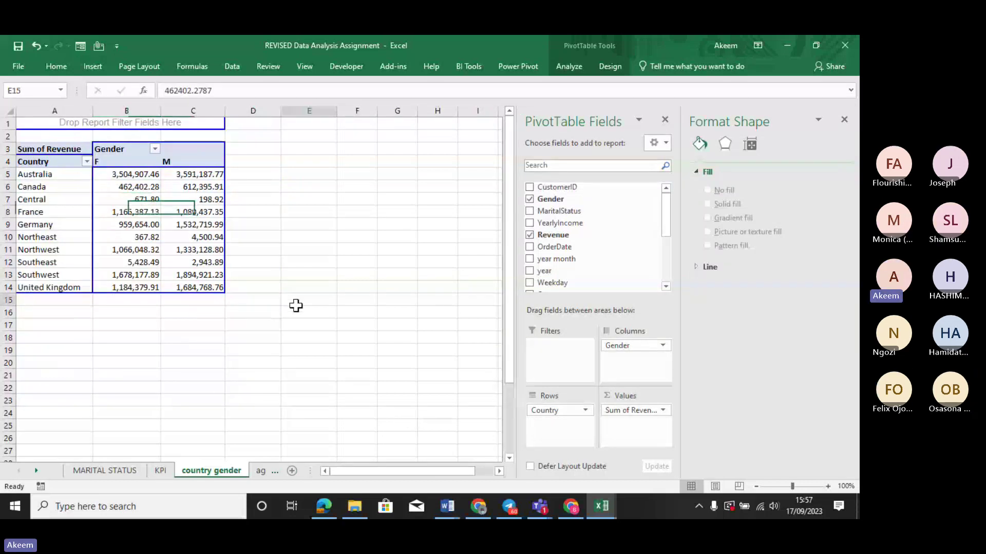
Insert a Clustered Bar PivotChart from the country and gender revenue PivotTable.
{"action": "left_click", "coordinate": [142, 223]}
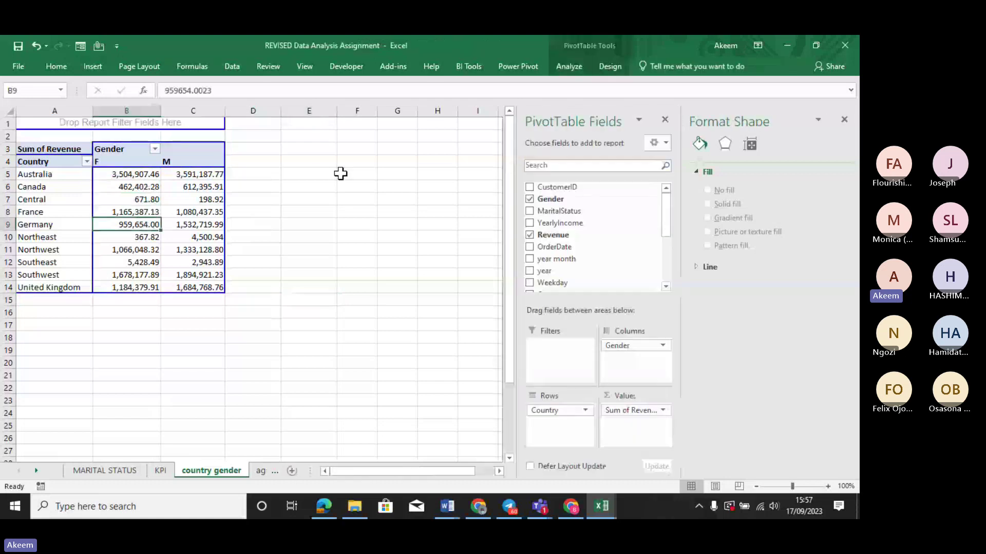
{"action": "left_click", "coordinate": [574, 67]}
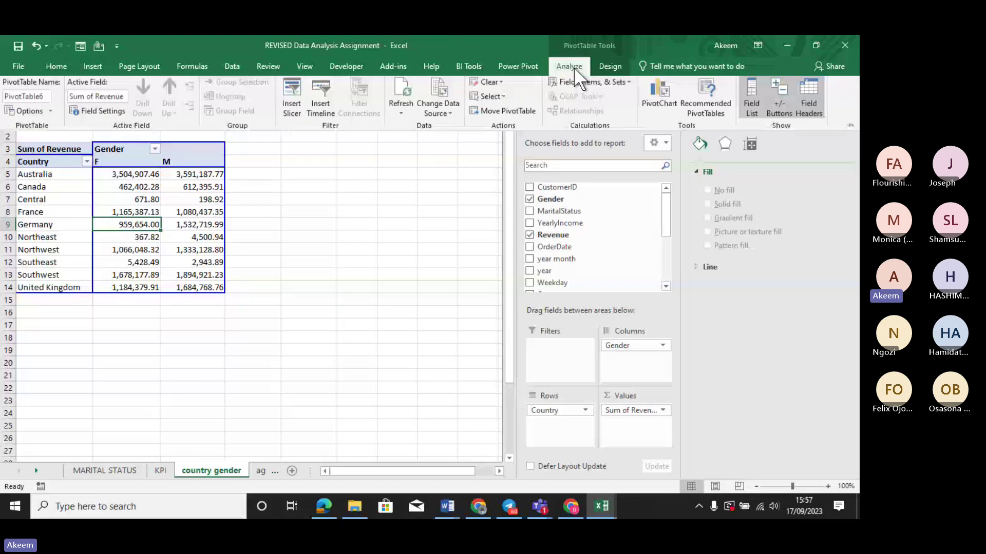
{"action": "left_click", "coordinate": [655, 97]}
{"action": "mouse_move", "coordinate": [375, 189]}
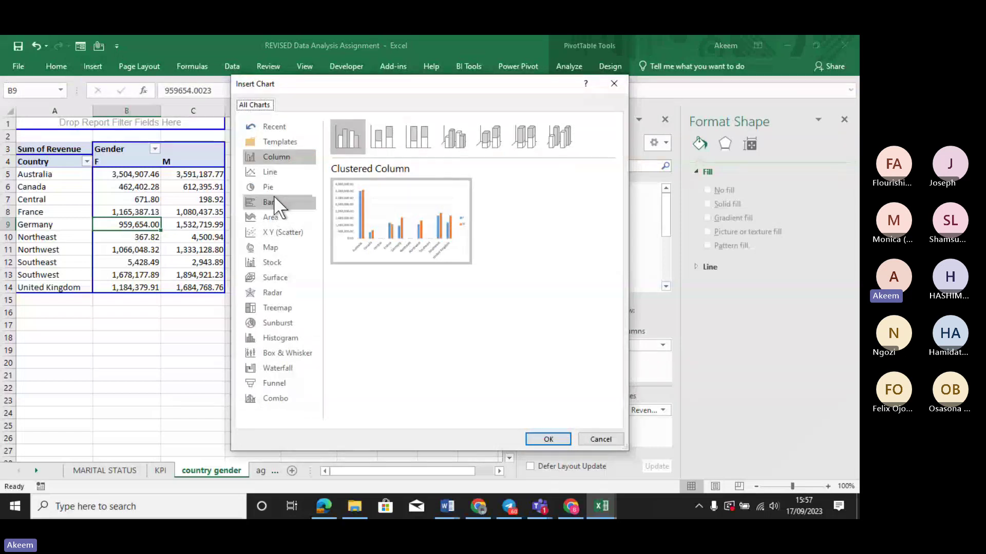
{"action": "left_click", "coordinate": [274, 201]}
{"action": "mouse_move", "coordinate": [416, 269]}
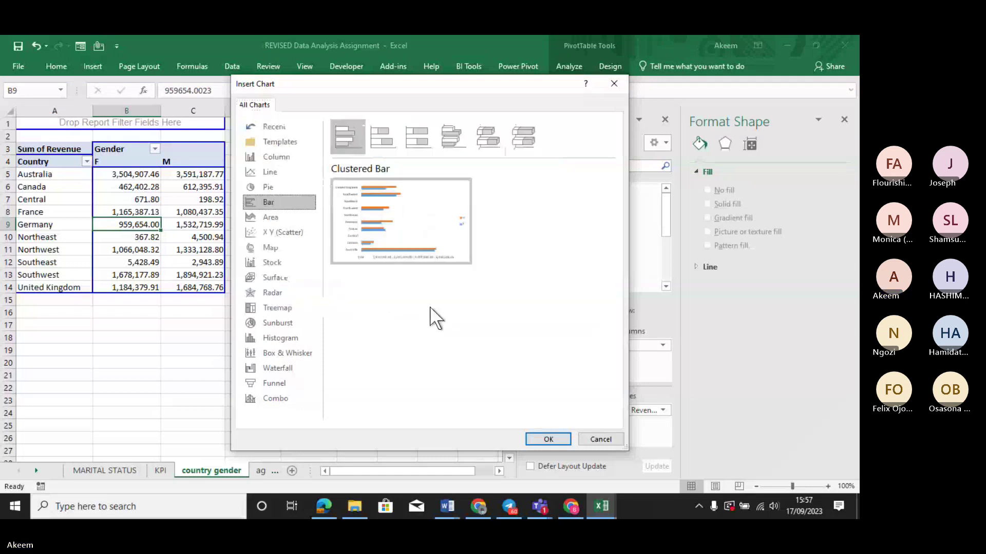
{"action": "left_click", "coordinate": [548, 440]}
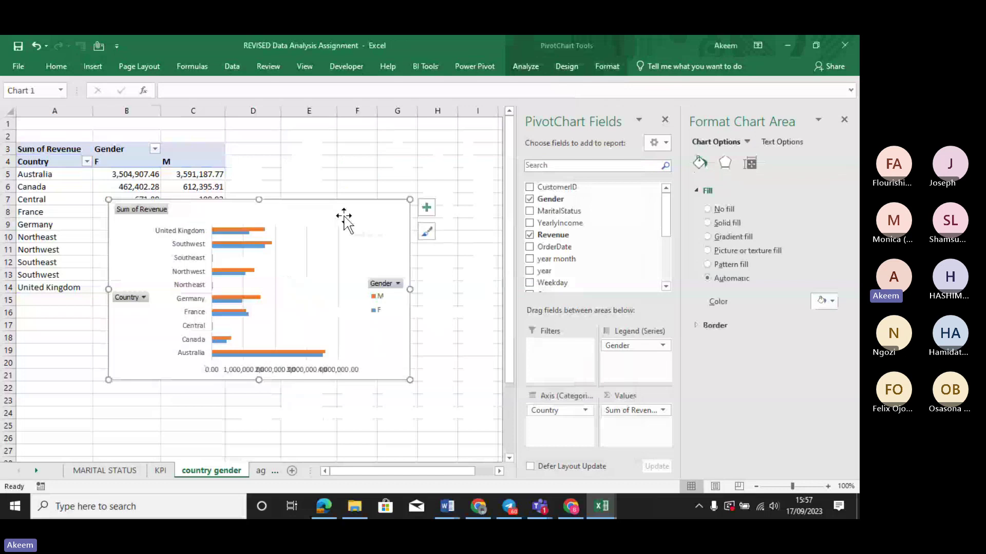
Enlarge the bar chart and move it clear of the PivotTable to columns H to P, closing the field list.
{"action": "left_click_drag", "start_coordinate": [344, 215], "coordinate": [404, 168]}
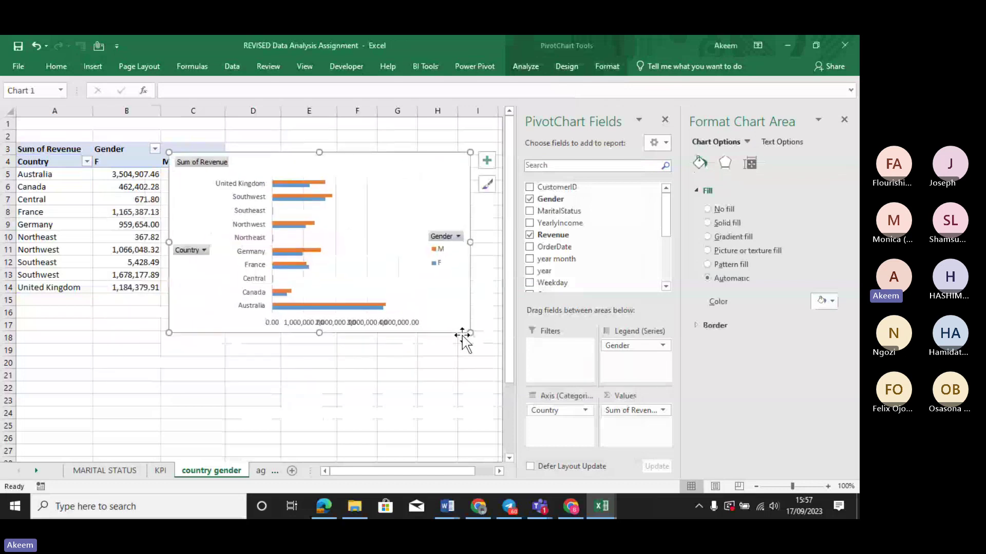
{"action": "left_click_drag", "start_coordinate": [468, 331], "coordinate": [255, 353]}
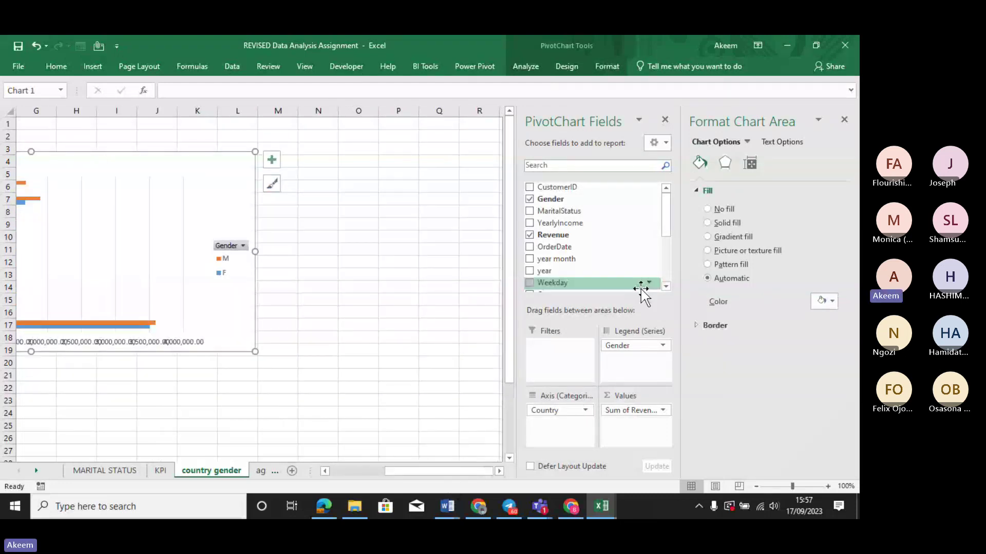
{"action": "left_click", "coordinate": [665, 119]}
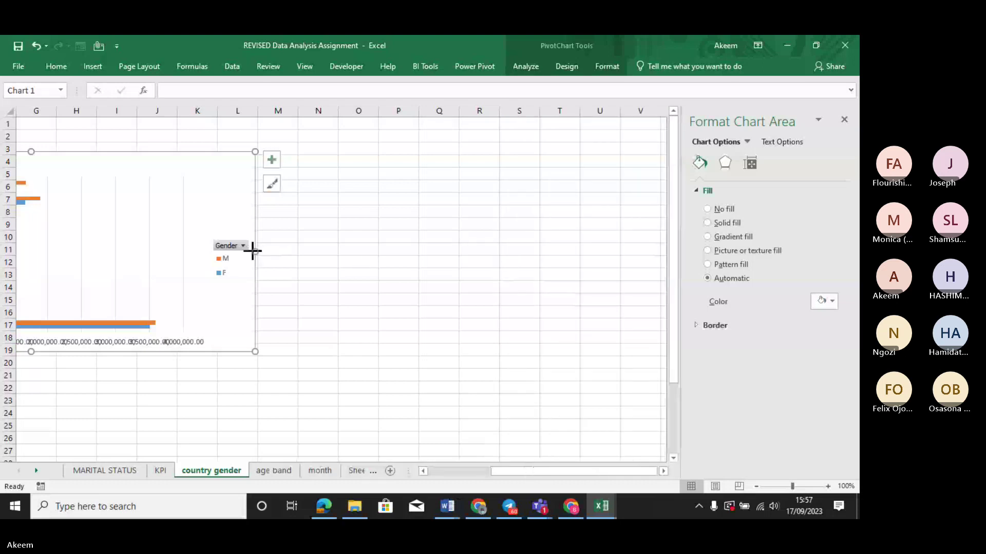
{"action": "left_click_drag", "start_coordinate": [252, 251], "coordinate": [171, 251]}
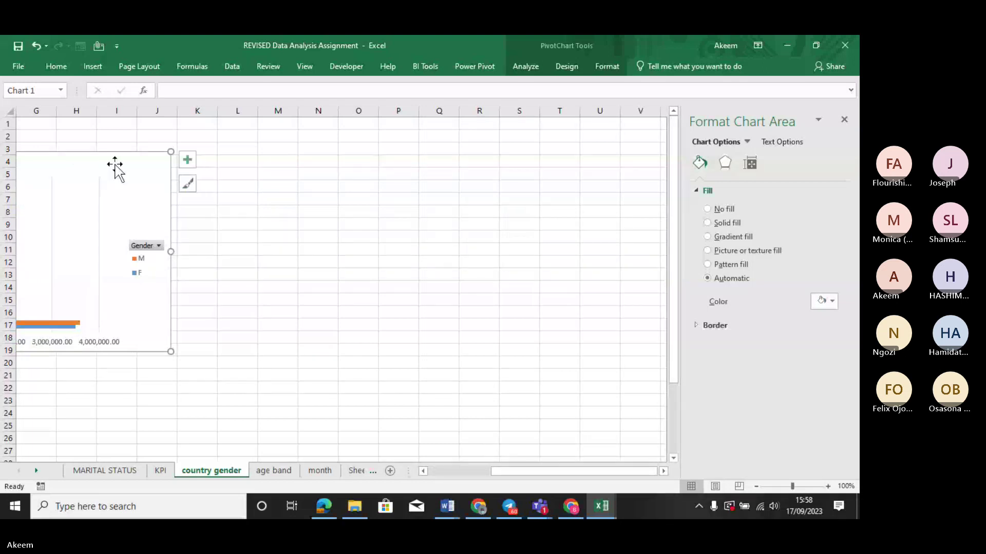
{"action": "left_click_drag", "start_coordinate": [109, 163], "coordinate": [359, 158]}
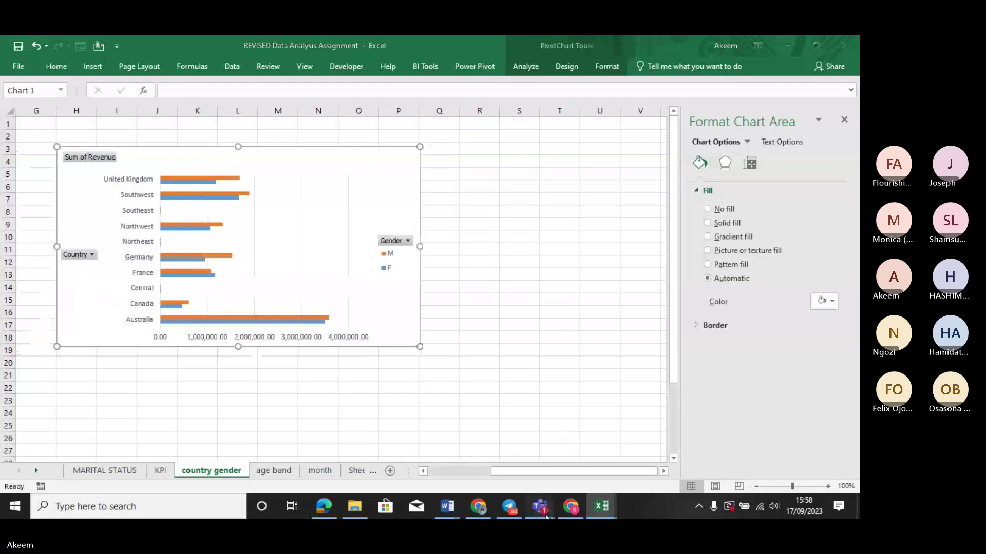
Switch to the Microsoft Teams meeting, admit the guest waiting in the lobby, and return to the REVISED Data Analysis Assignment workbook in Excel.
{"action": "mouse_move", "coordinate": [545, 510]}
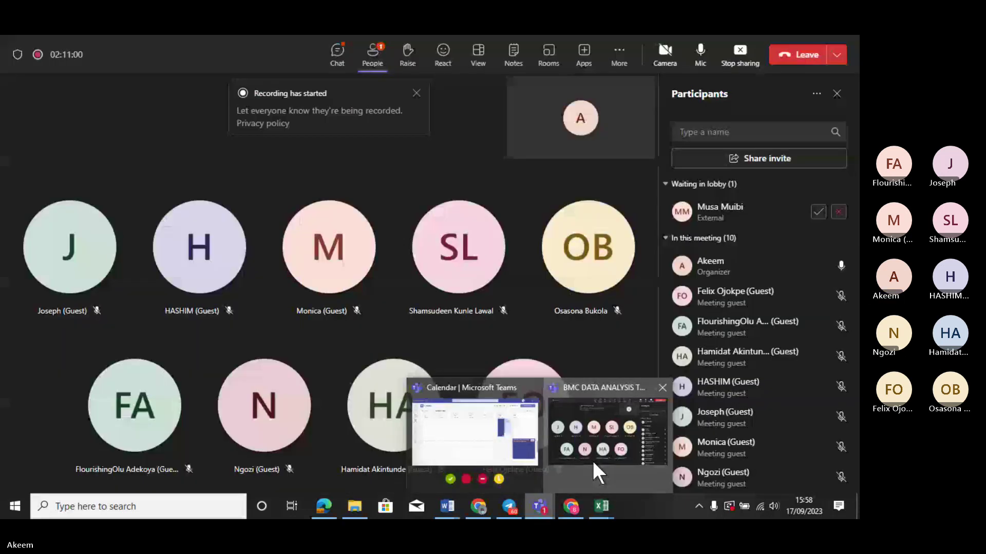
{"action": "left_click", "coordinate": [592, 460]}
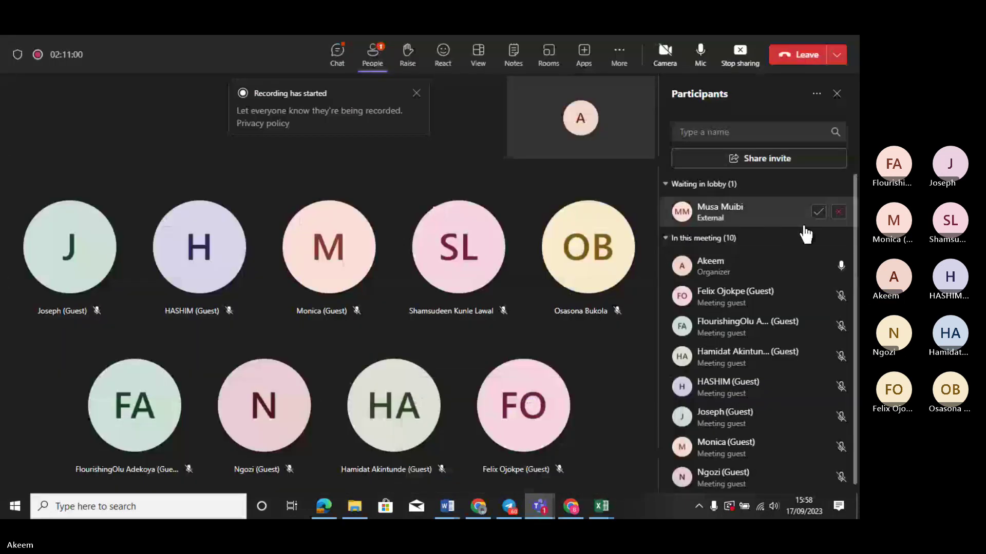
{"action": "left_click", "coordinate": [819, 212]}
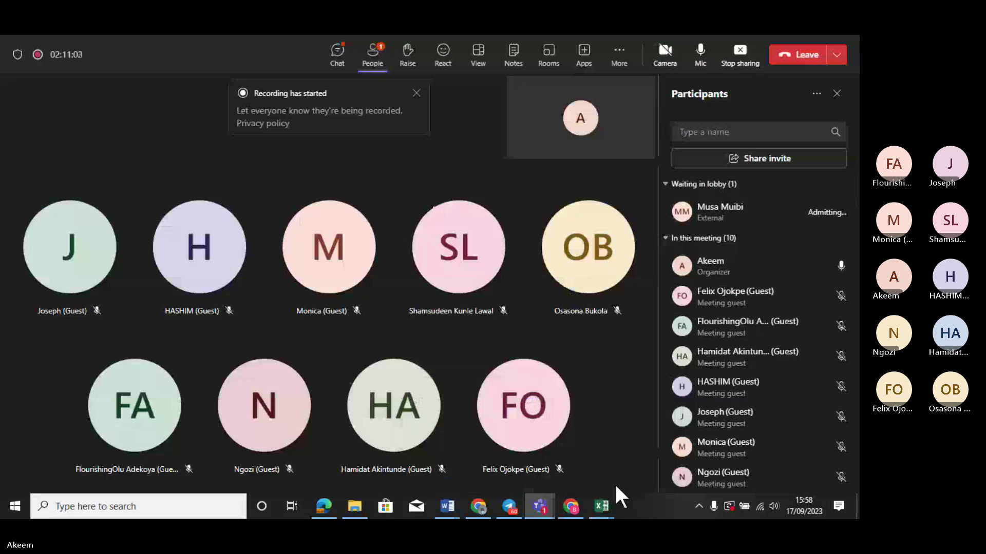
{"action": "mouse_move", "coordinate": [601, 507]}
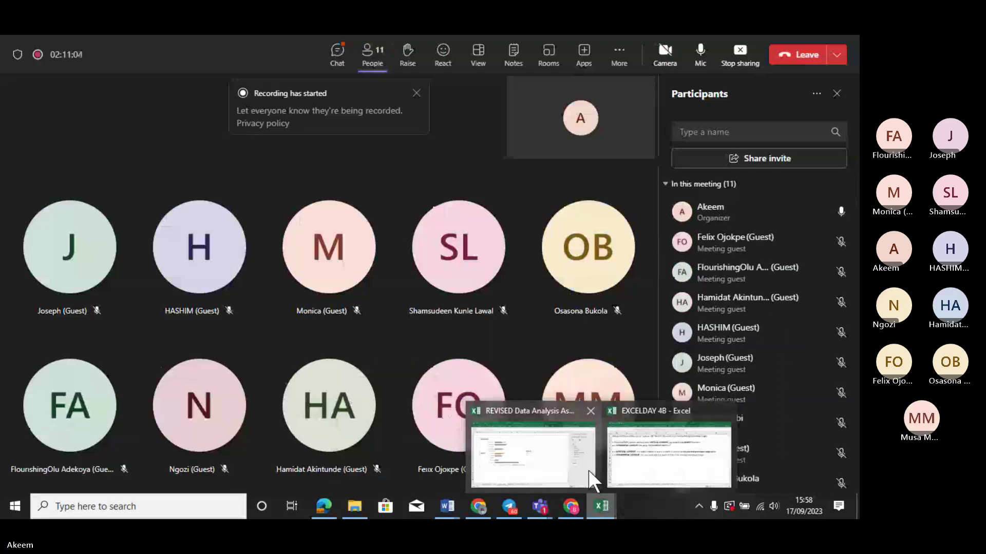
{"action": "left_click", "coordinate": [552, 458]}
Extend the country gender bar chart down to row 20 and hide its value field button.
{"action": "left_click", "coordinate": [242, 345]}
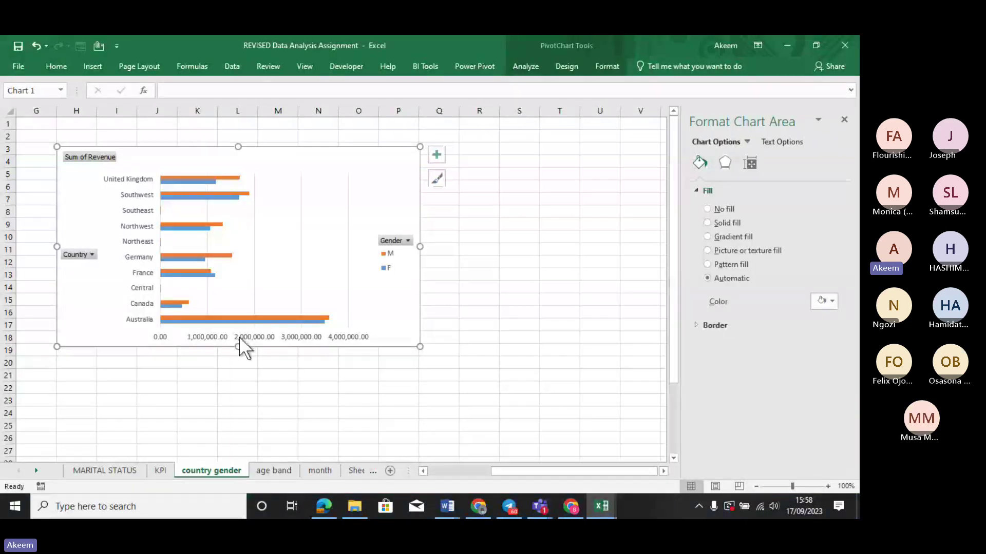
{"action": "left_click_drag", "start_coordinate": [237, 349], "coordinate": [239, 369]}
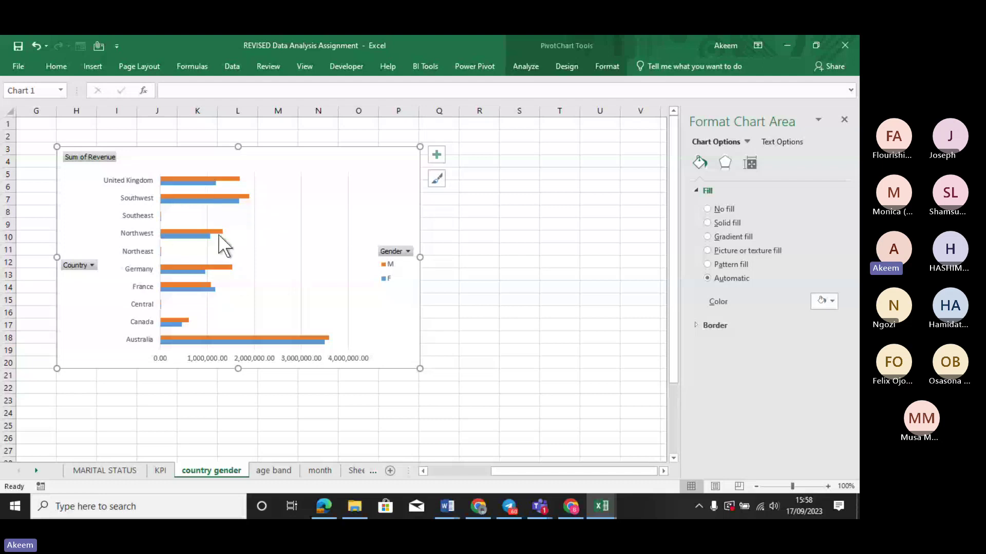
{"action": "right_click", "coordinate": [77, 158]}
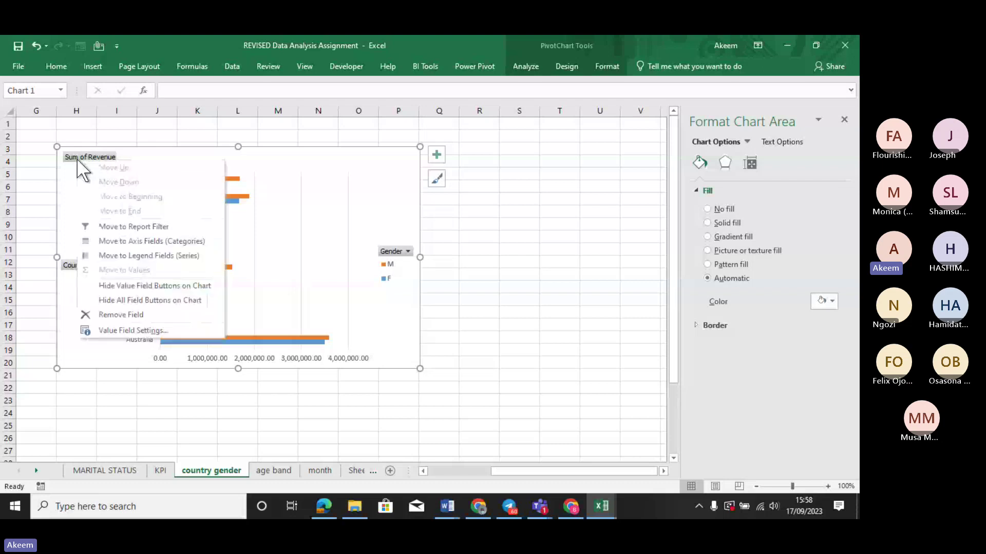
{"action": "left_click", "coordinate": [131, 287]}
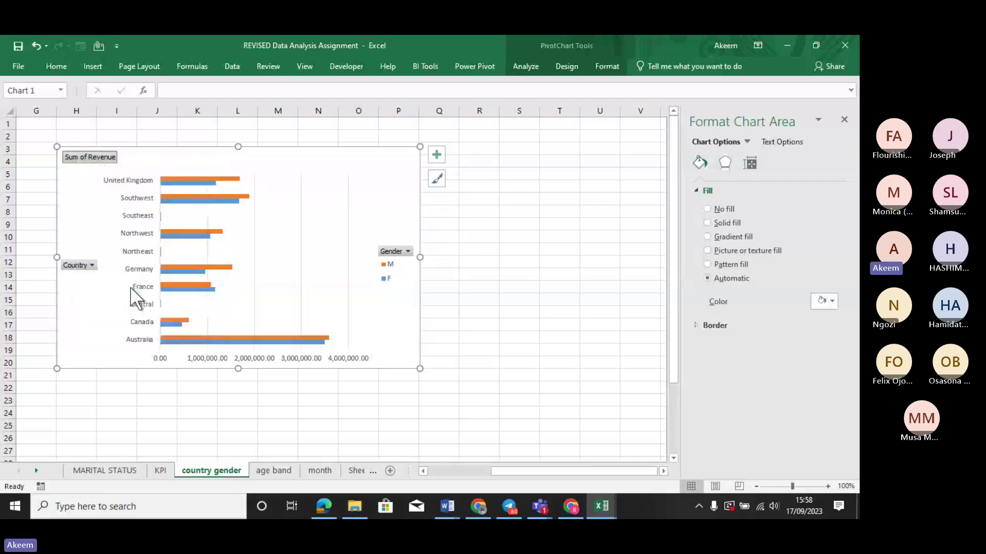
Hide the Country axis field button on the bar chart.
{"action": "right_click", "coordinate": [80, 255]}
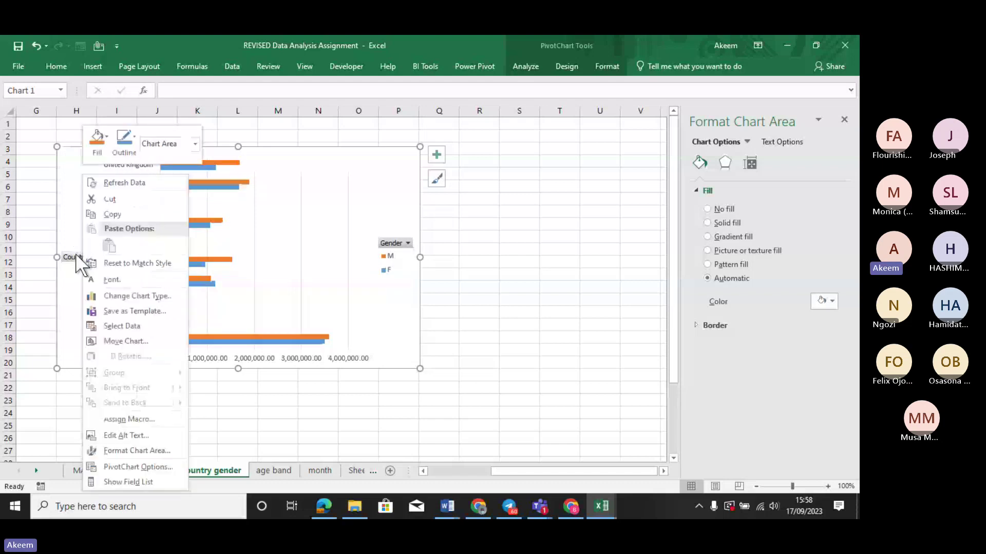
{"action": "left_click", "coordinate": [71, 258]}
{"action": "right_click", "coordinate": [71, 258]}
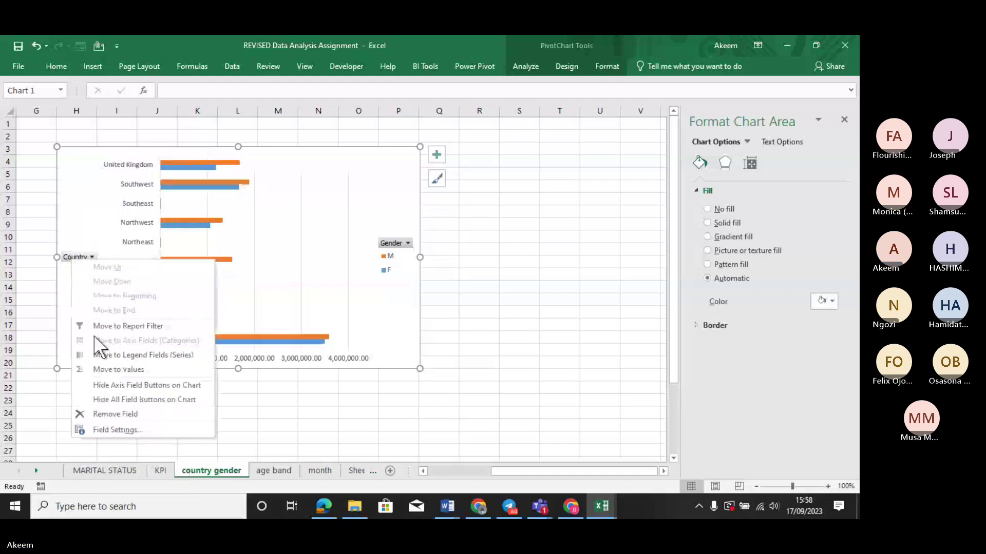
{"action": "left_click", "coordinate": [137, 386]}
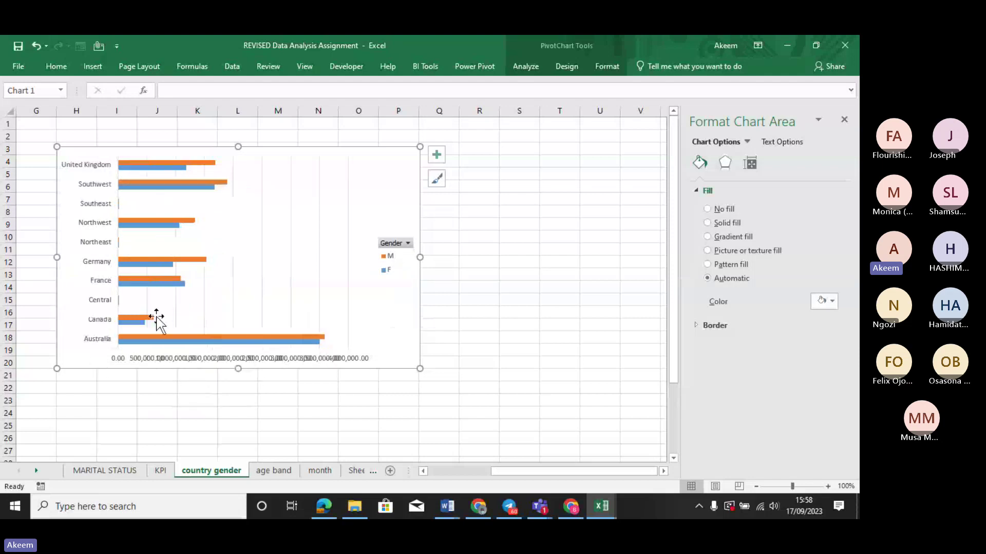
Add data labels to the country gender bar chart and delete its horizontal value axis.
{"action": "left_click", "coordinate": [435, 155]}
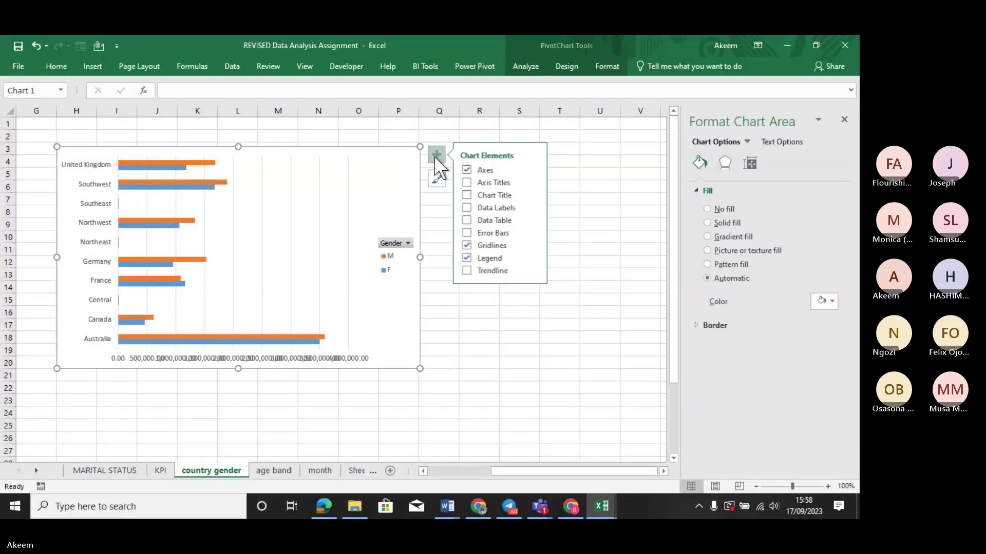
{"action": "left_click", "coordinate": [466, 208]}
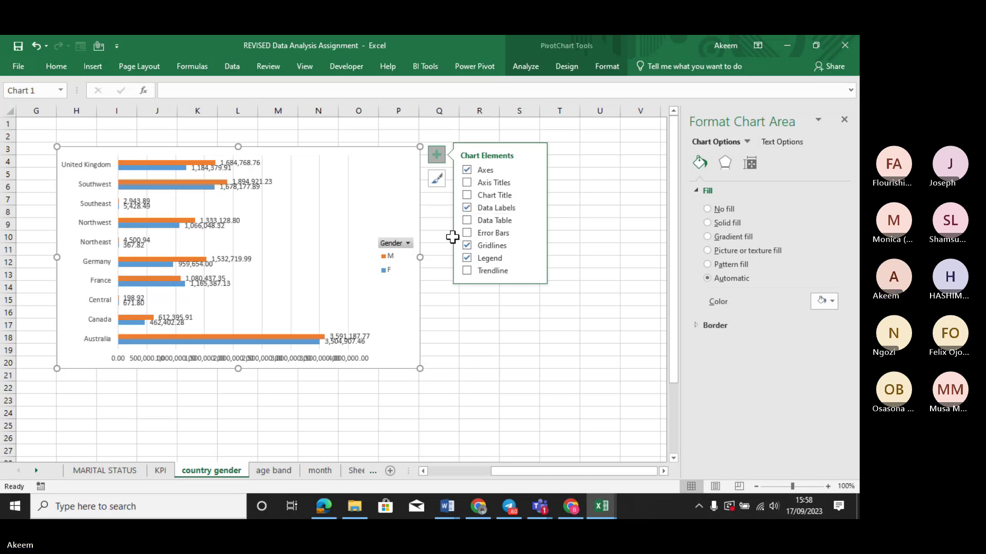
{"action": "left_click", "coordinate": [350, 358]}
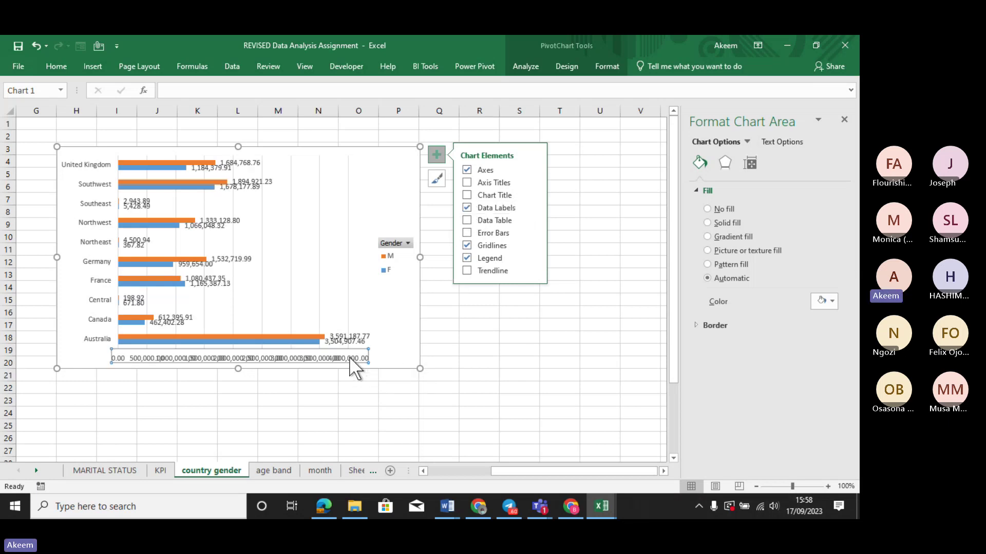
{"action": "right_click", "coordinate": [349, 356]}
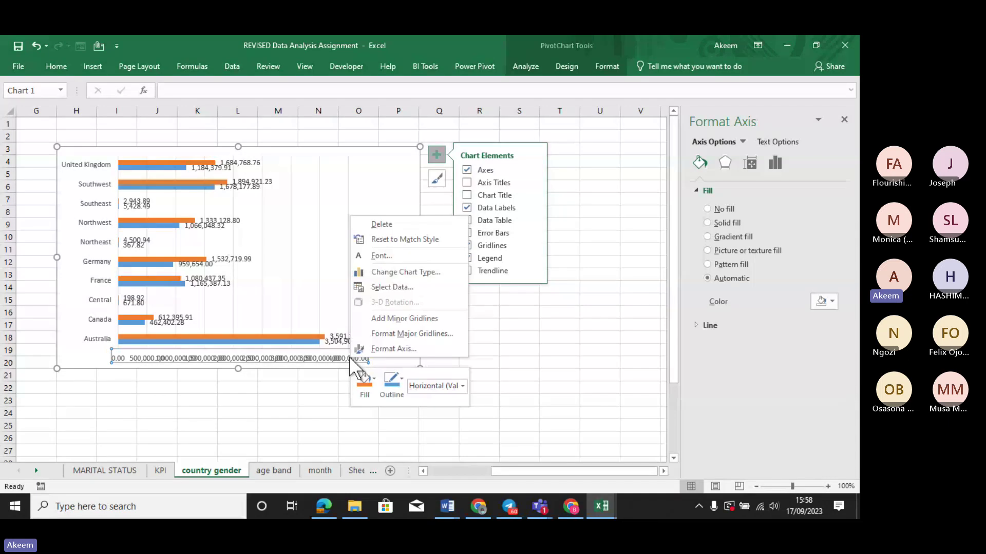
{"action": "left_click", "coordinate": [383, 224]}
{"action": "key", "text": "Delete"}
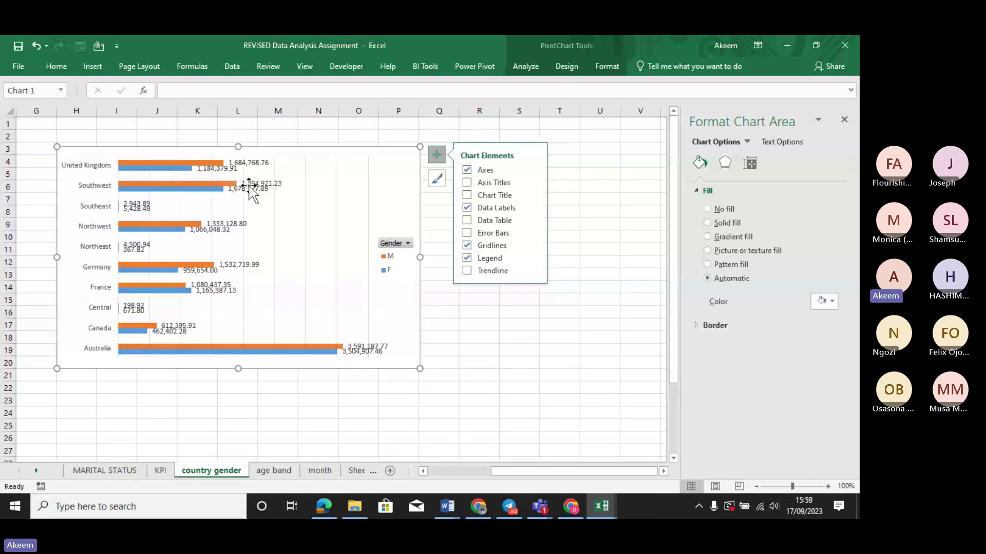
Enlarge the country gender chart's height to about 11.17 cm and choose the Custom number category for the F series data labels.
{"action": "left_click_drag", "start_coordinate": [236, 369], "coordinate": [247, 413]}
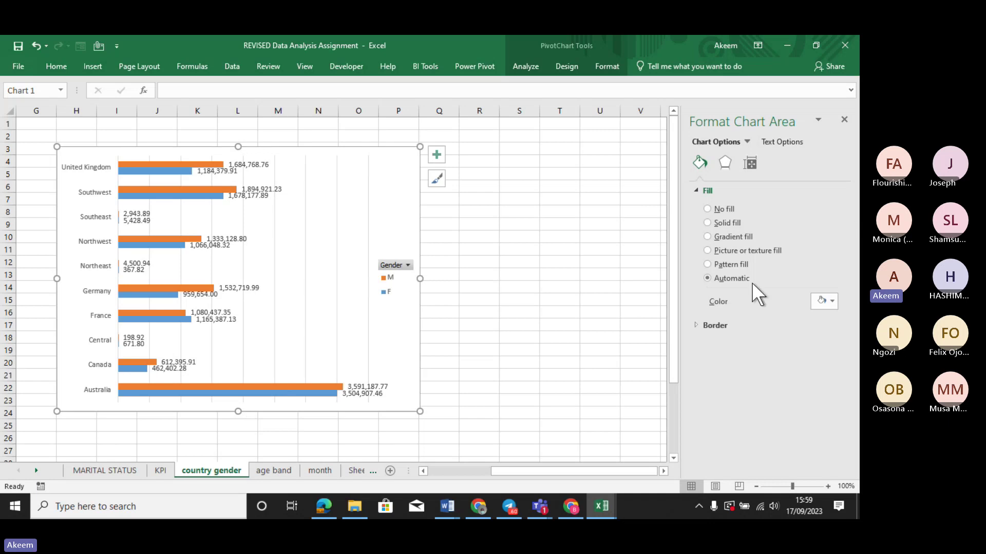
{"action": "left_click", "coordinate": [370, 394]}
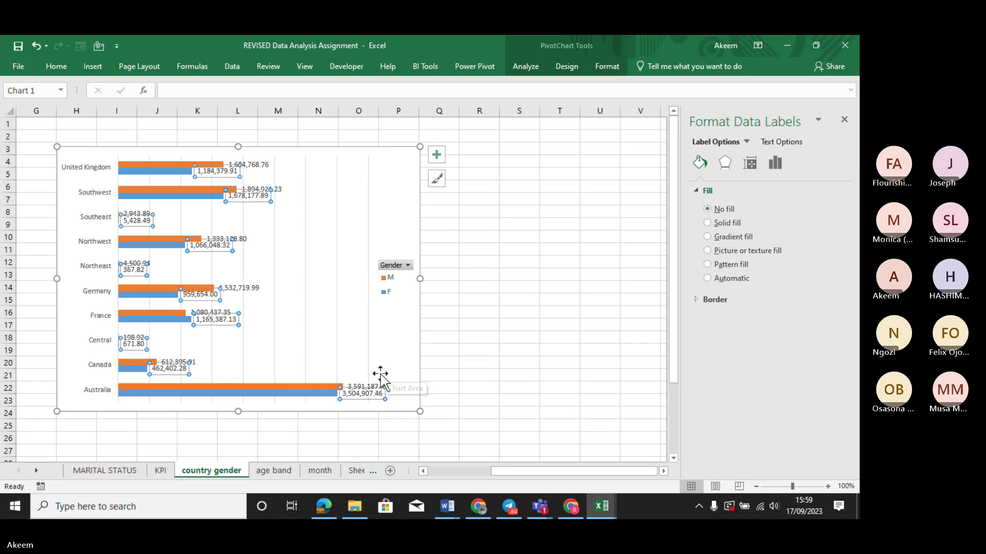
{"action": "left_click", "coordinate": [779, 164]}
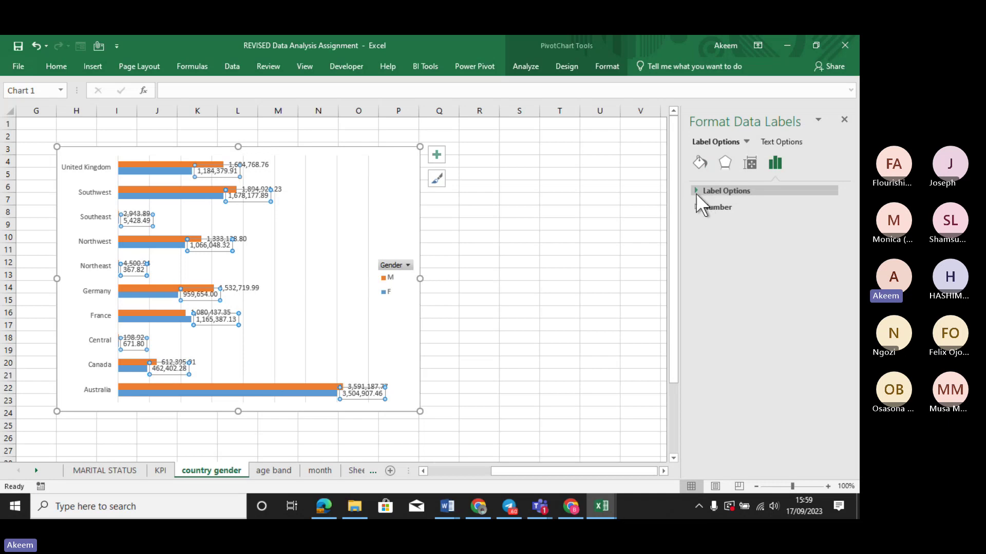
{"action": "left_click", "coordinate": [699, 205]}
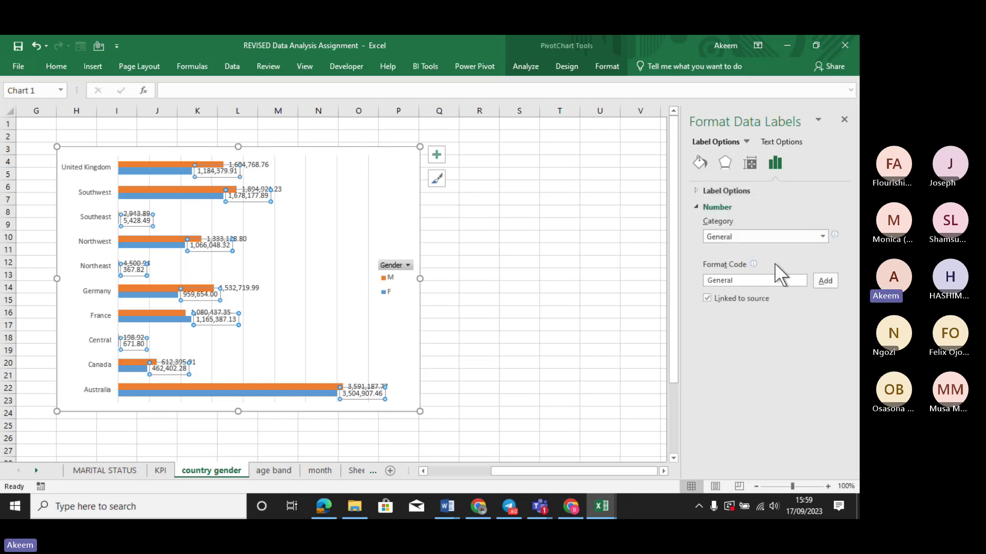
{"action": "left_click", "coordinate": [822, 236]}
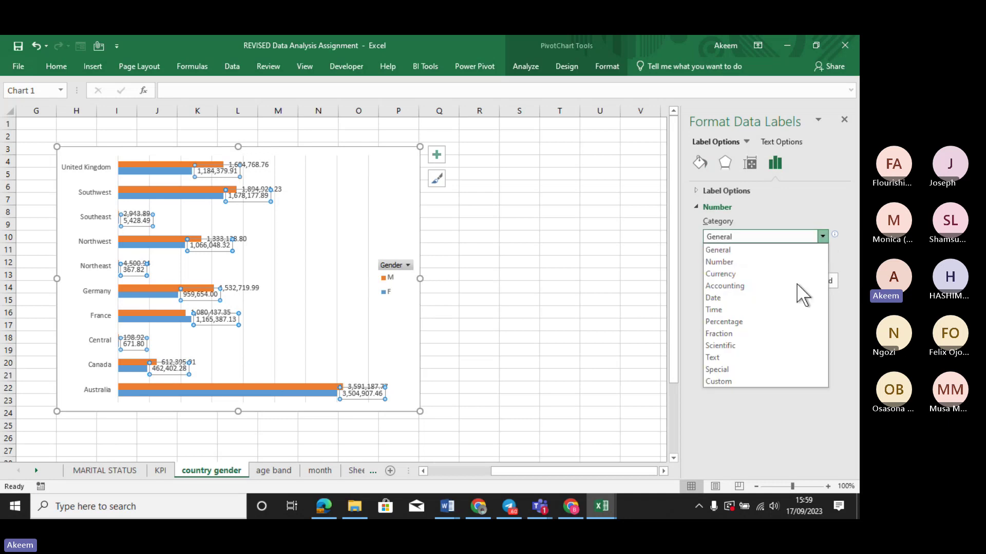
{"action": "left_click", "coordinate": [756, 378]}
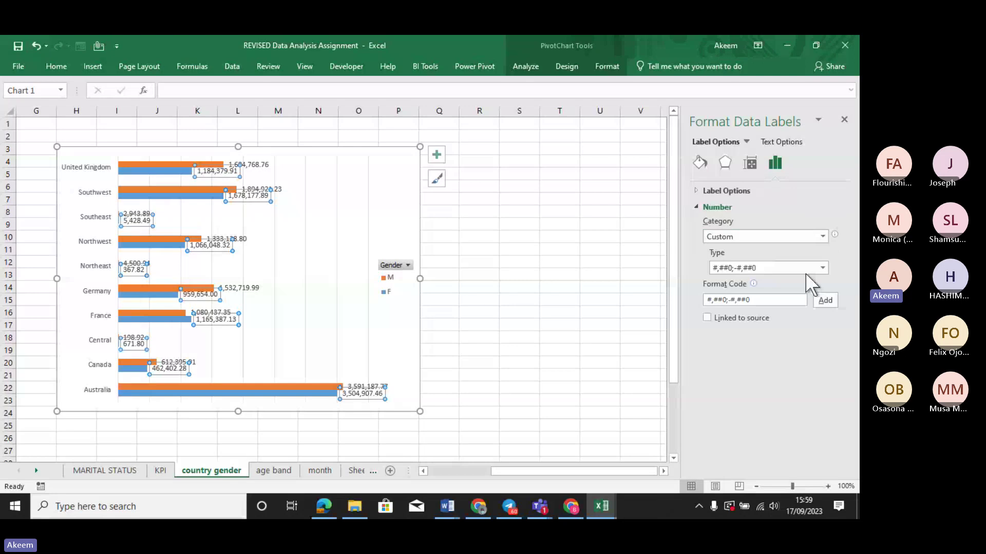
Return the F series data labels to the General category and apply the custom format code 0,,"M".
{"action": "left_click", "coordinate": [760, 268]}
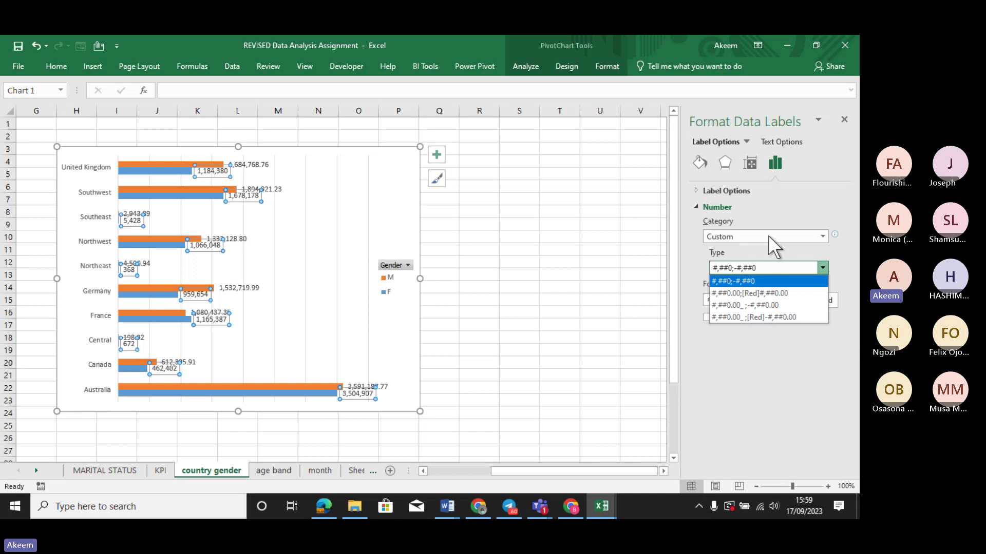
{"action": "left_click", "coordinate": [781, 236]}
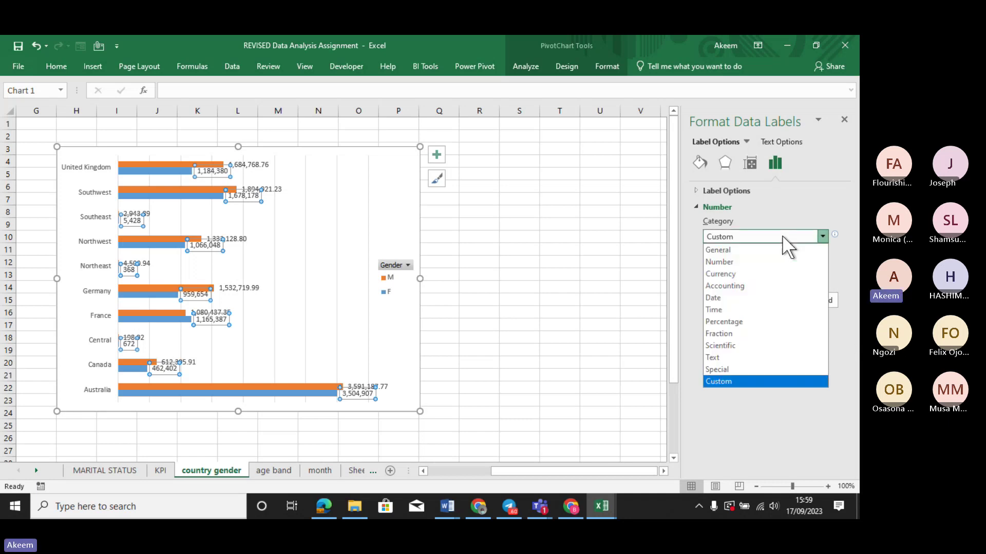
{"action": "key", "text": "Escape"}
{"action": "left_click", "coordinate": [753, 253]}
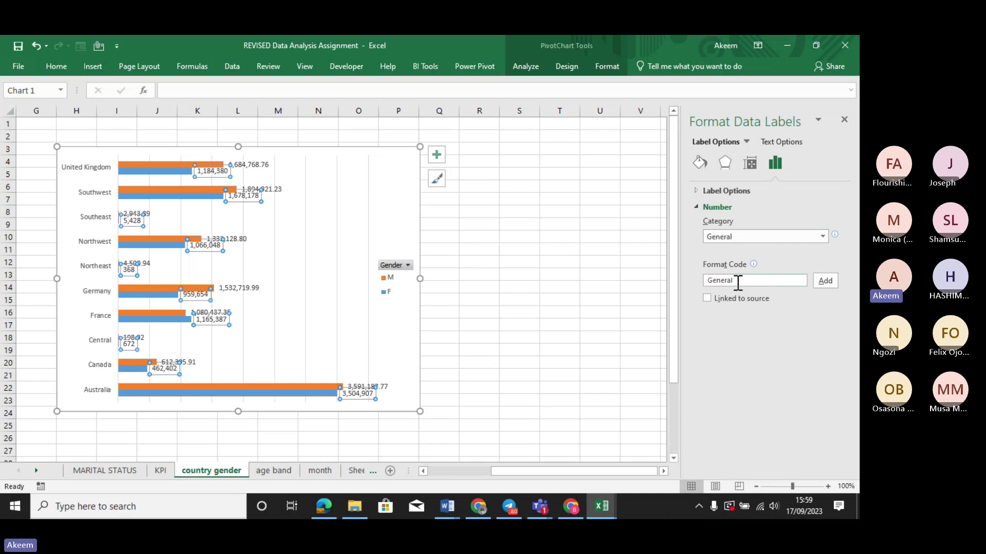
{"action": "left_click", "coordinate": [748, 282]}
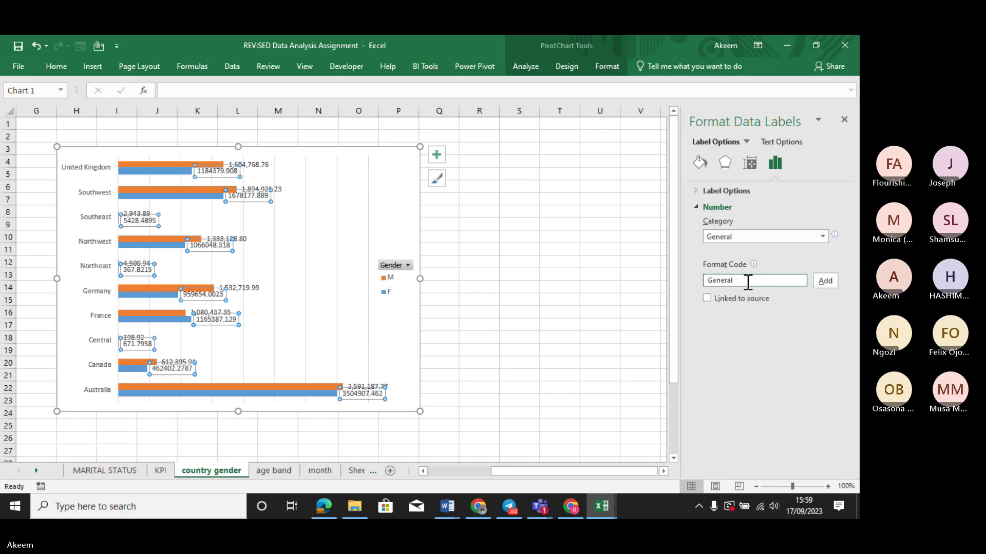
{"action": "key", "text": "BackSpace"}
{"action": "type", "text": "0,"}
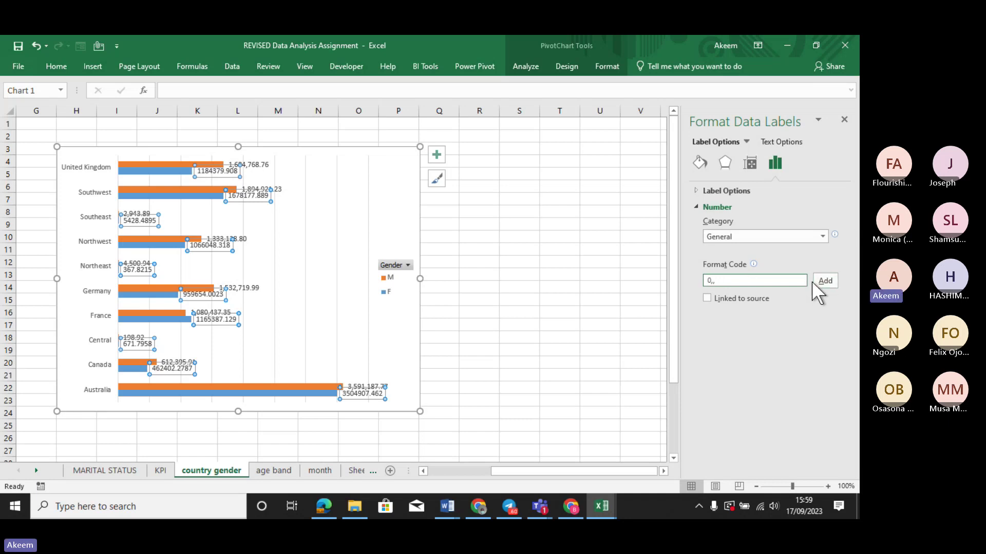
{"action": "type", "text": ",\"M"}
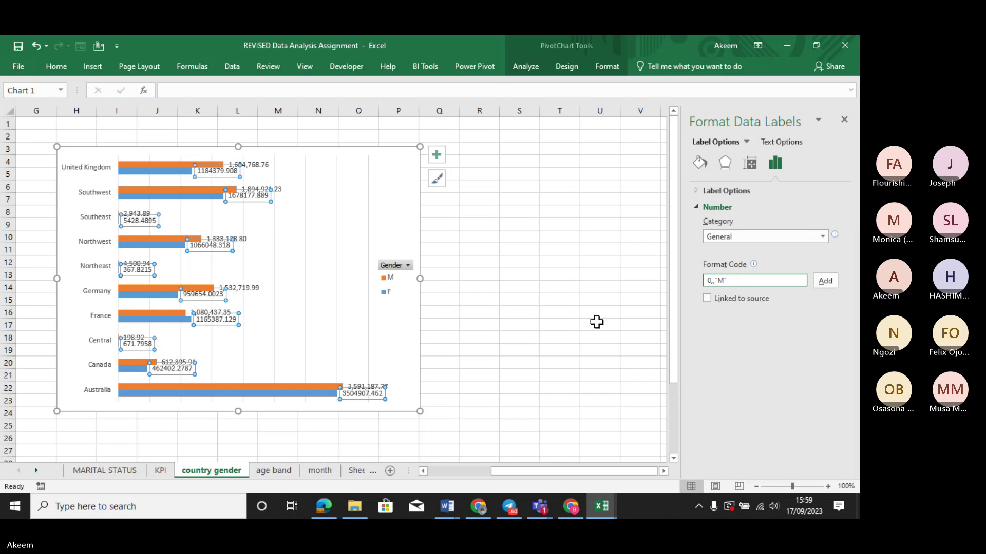
{"action": "left_click", "coordinate": [827, 280]}
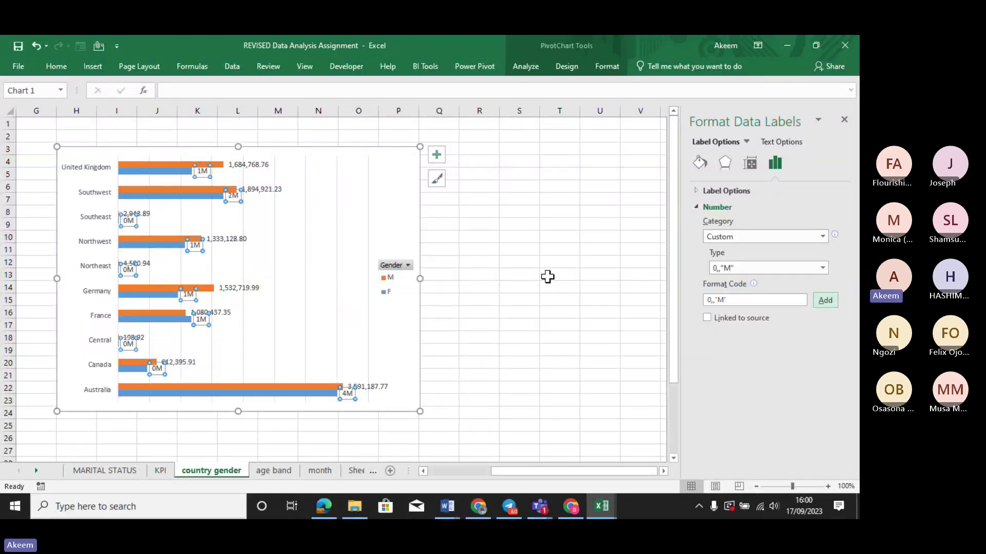
{"action": "left_click", "coordinate": [370, 402]}
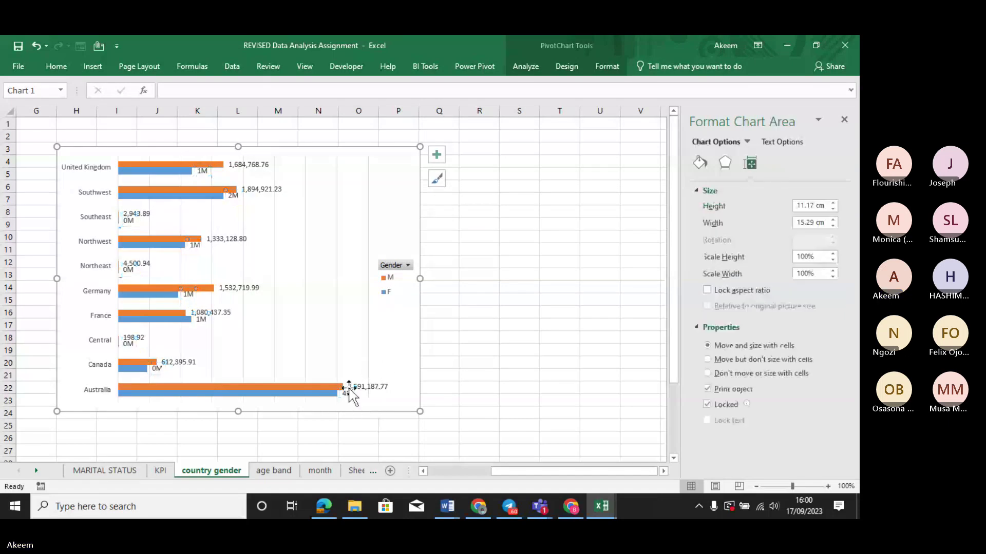
{"action": "left_click", "coordinate": [350, 389]}
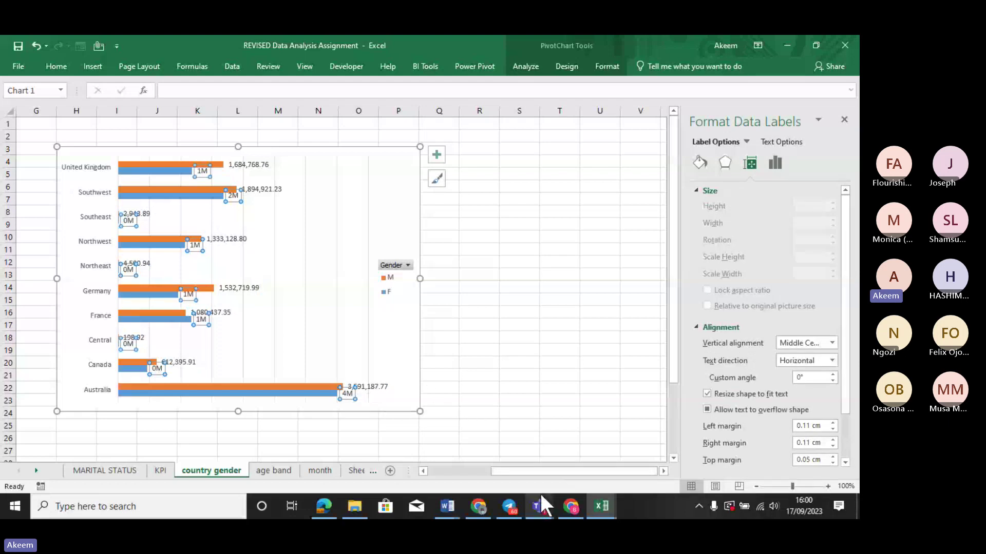
Switch to the Microsoft Teams meeting, admit the guest waiting in the lobby, and return to the REVISED Data Analysis Assignment workbook in Excel.
{"action": "left_click", "coordinate": [540, 507]}
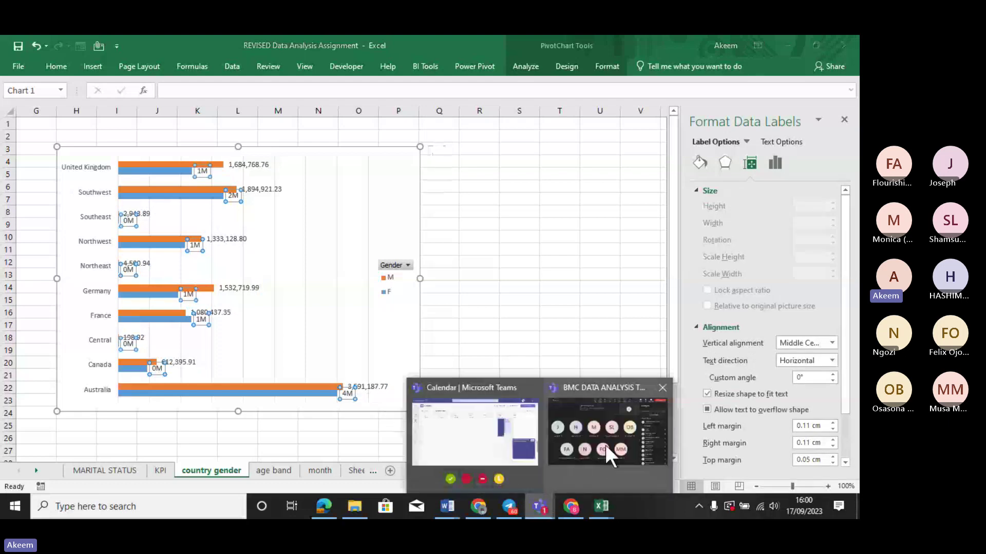
{"action": "left_click", "coordinate": [605, 444]}
{"action": "left_click", "coordinate": [819, 214]}
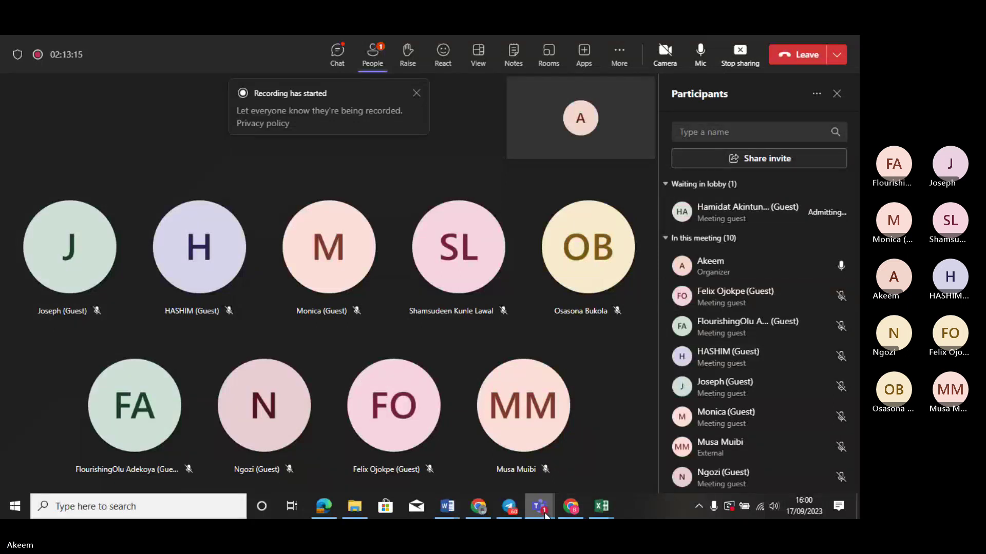
{"action": "mouse_move", "coordinate": [606, 511]}
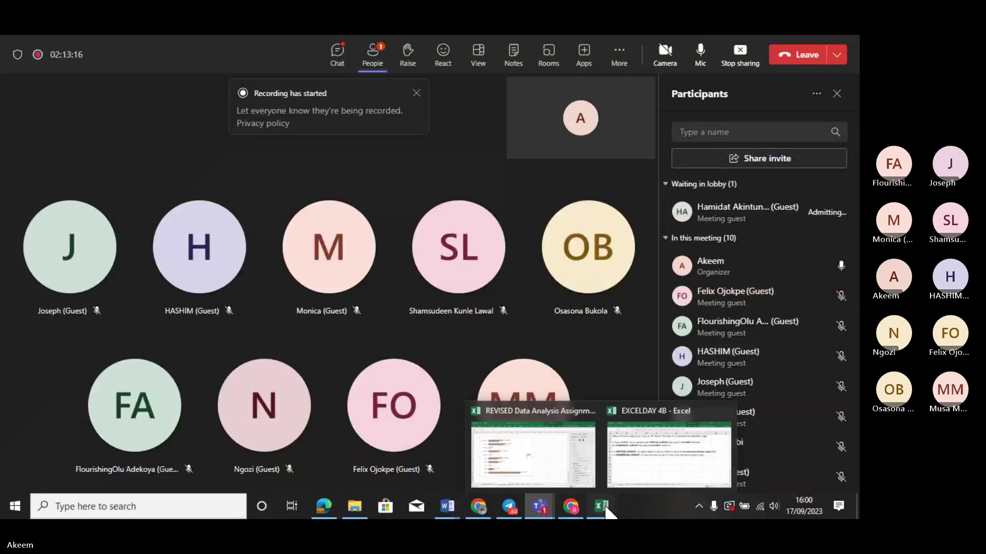
{"action": "left_click", "coordinate": [563, 452]}
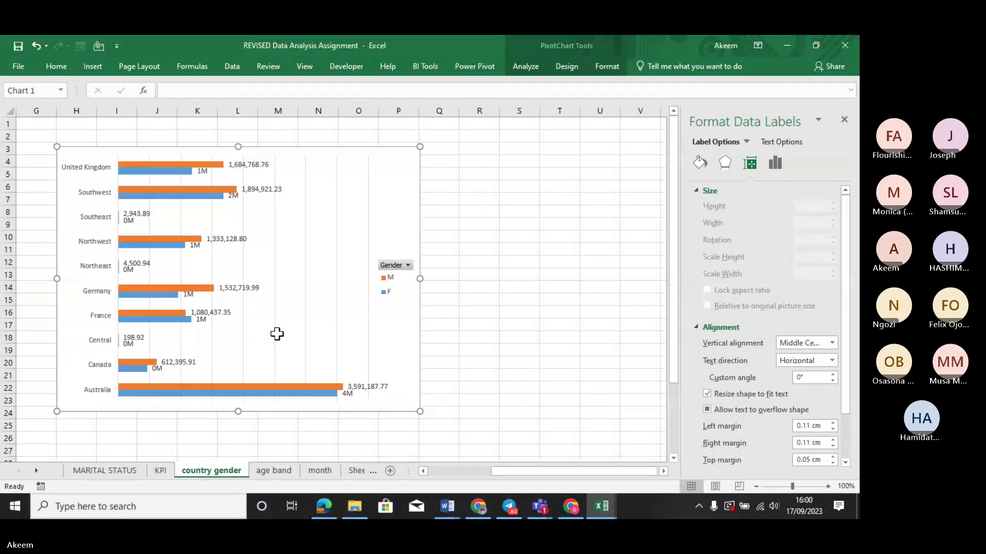
Select the M series data labels, admit the external attendee waiting in the Microsoft Teams lobby, and come back to the Excel workbook.
{"action": "left_click", "coordinate": [249, 165]}
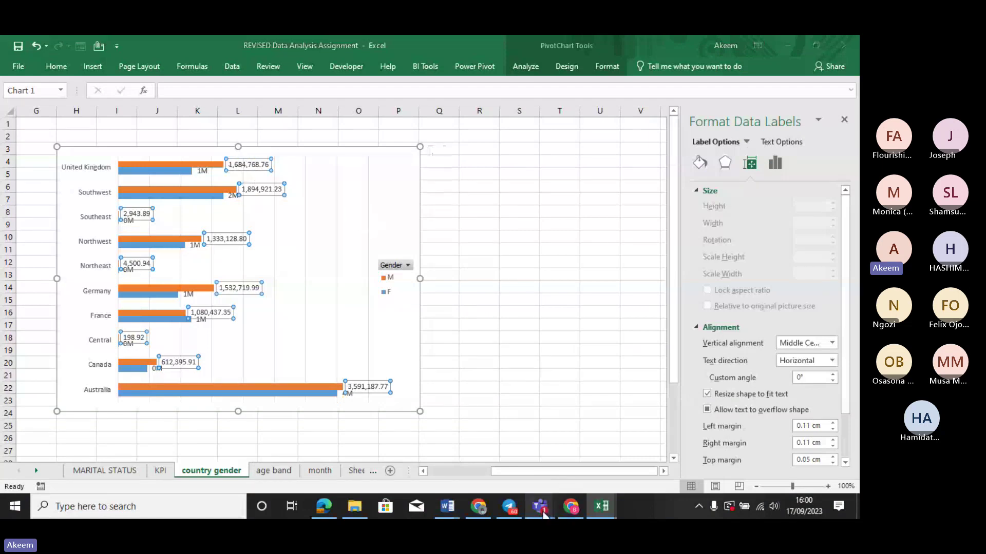
{"action": "mouse_move", "coordinate": [551, 516]}
{"action": "left_click", "coordinate": [609, 460]}
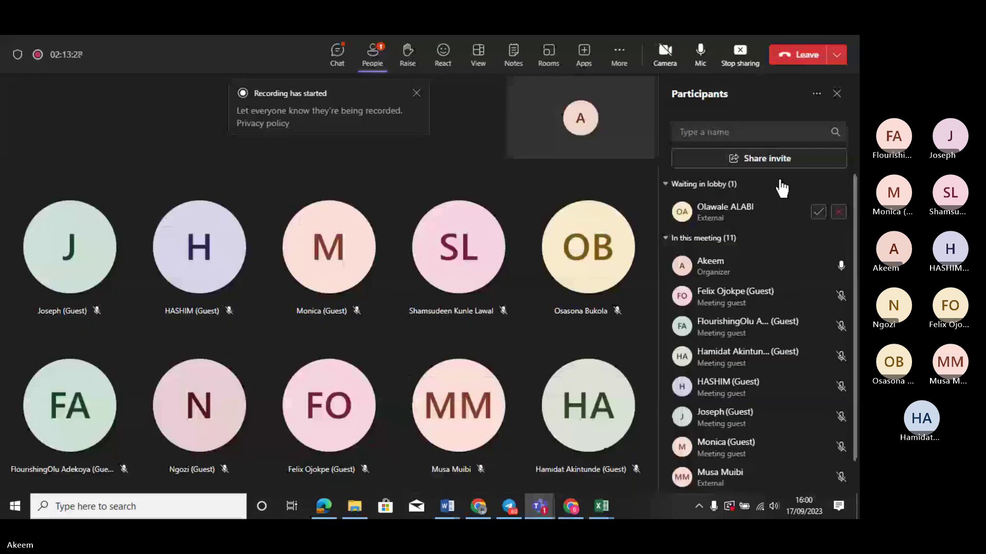
{"action": "left_click", "coordinate": [819, 211]}
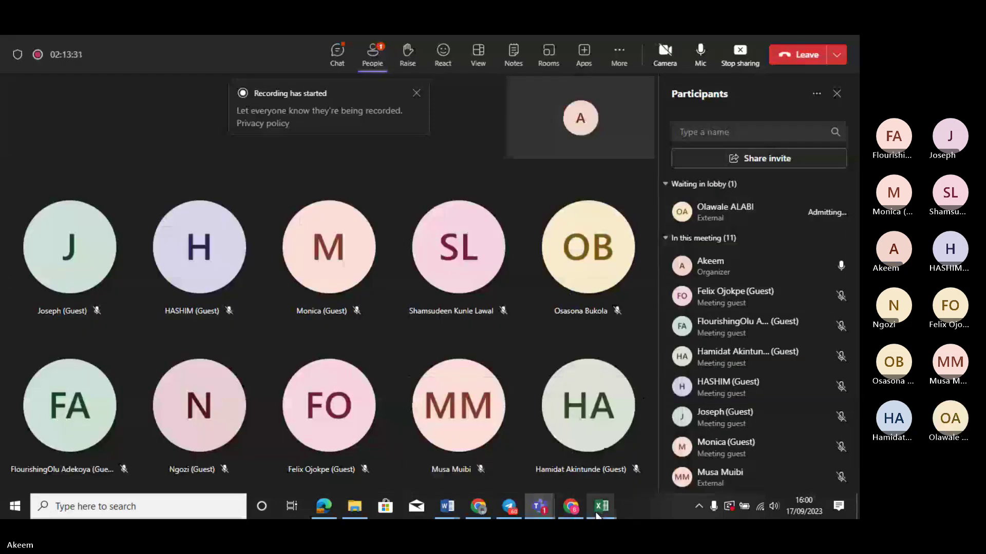
{"action": "mouse_move", "coordinate": [601, 508]}
{"action": "left_click", "coordinate": [541, 473]}
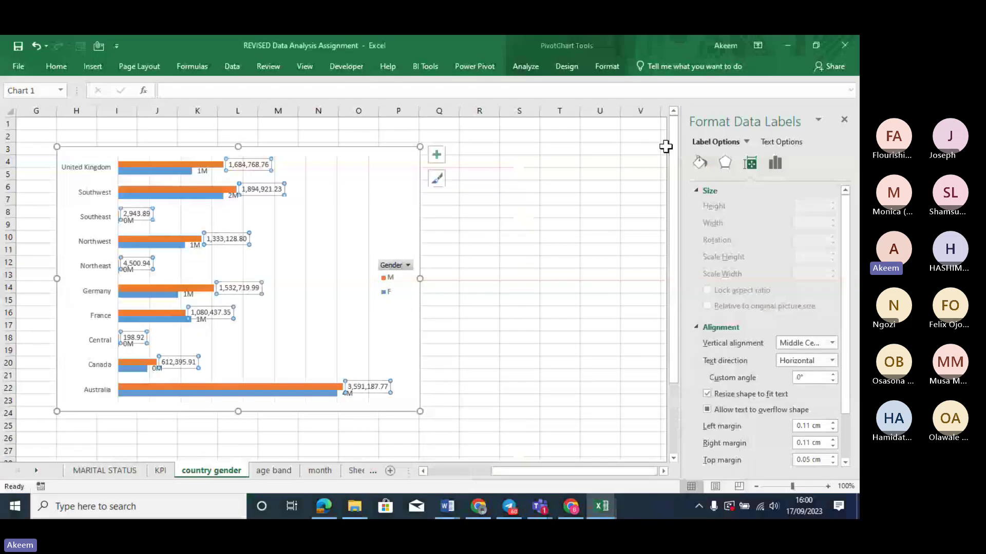
Replace the General number format of the M series data labels with the custom format code 0, "M".
{"action": "left_click", "coordinate": [775, 164]}
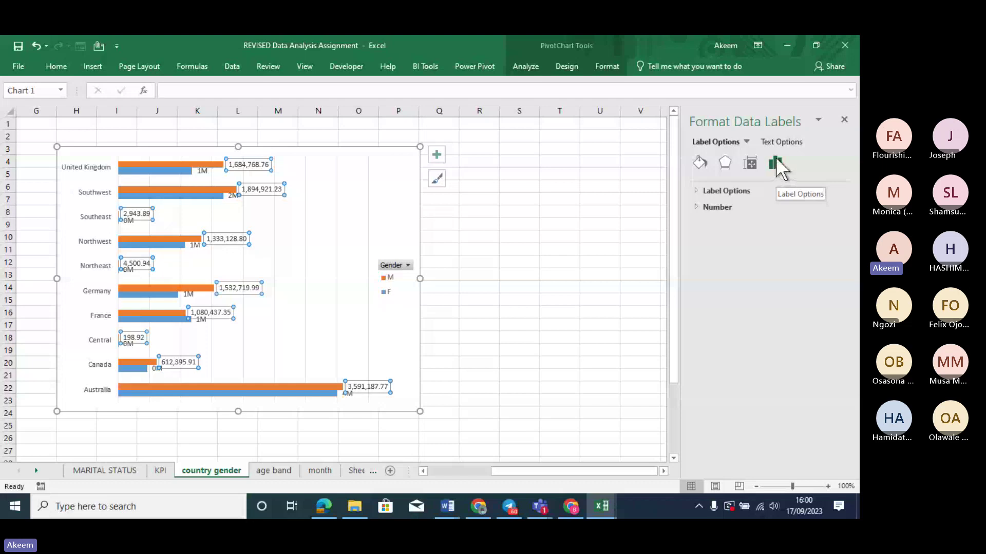
{"action": "left_click", "coordinate": [698, 206]}
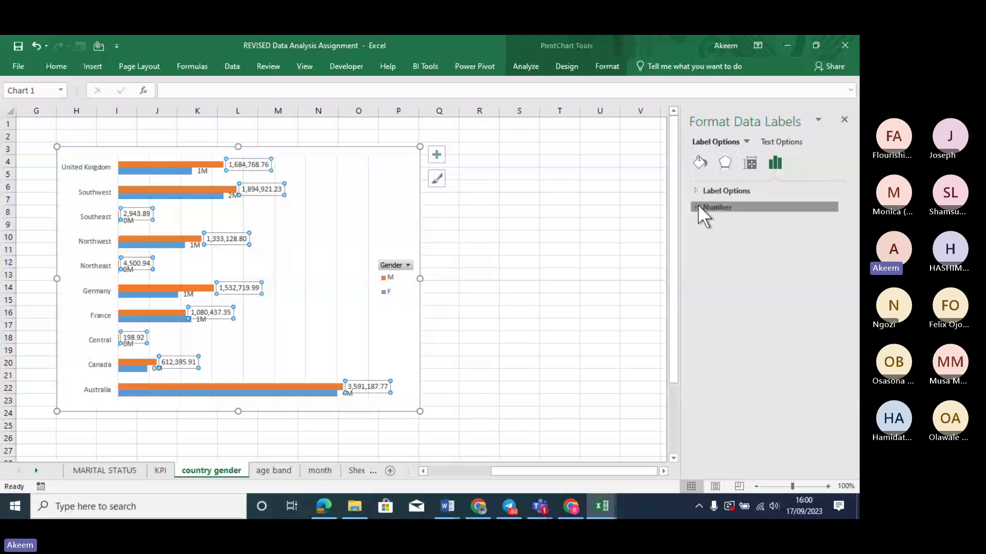
{"action": "left_click", "coordinate": [746, 280]}
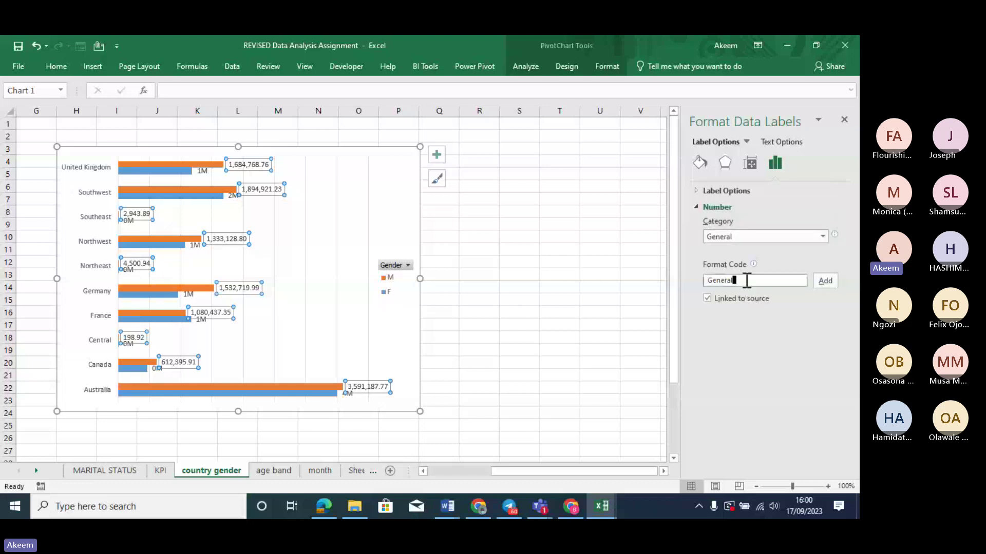
{"action": "key", "text": "BackSpace"}
{"action": "key", "text": "BackSpace"}
{"action": "key", "text": "BackSpace"}
{"action": "key", "text": "BackSpace"}
{"action": "key", "text": "BackSpace"}
{"action": "key", "text": "BackSpace"}
{"action": "key", "text": "BackSpace"}
{"action": "type", "text": "\""}
{"action": "key", "text": "Delete"}
{"action": "left_click", "coordinate": [829, 281]}
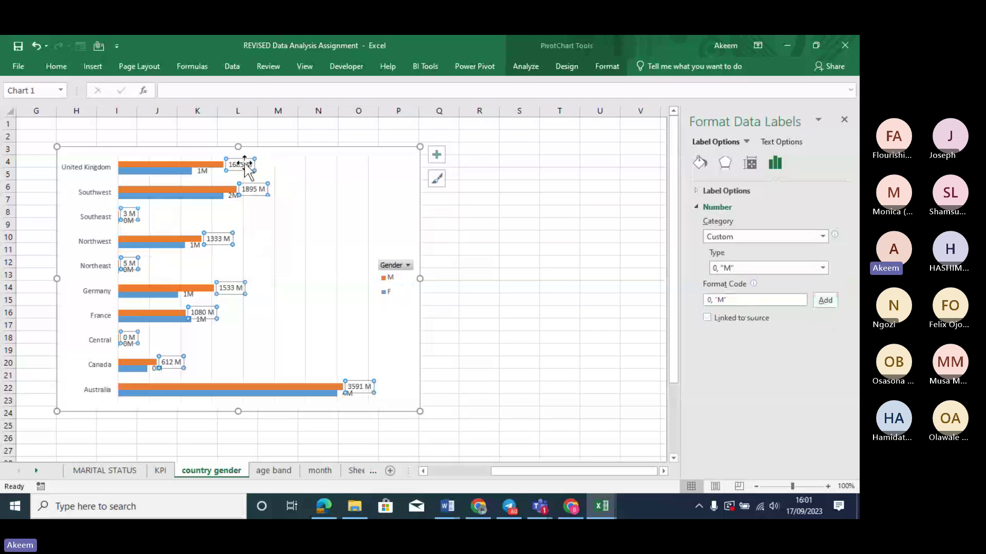
{"action": "key", "text": "Escape"}
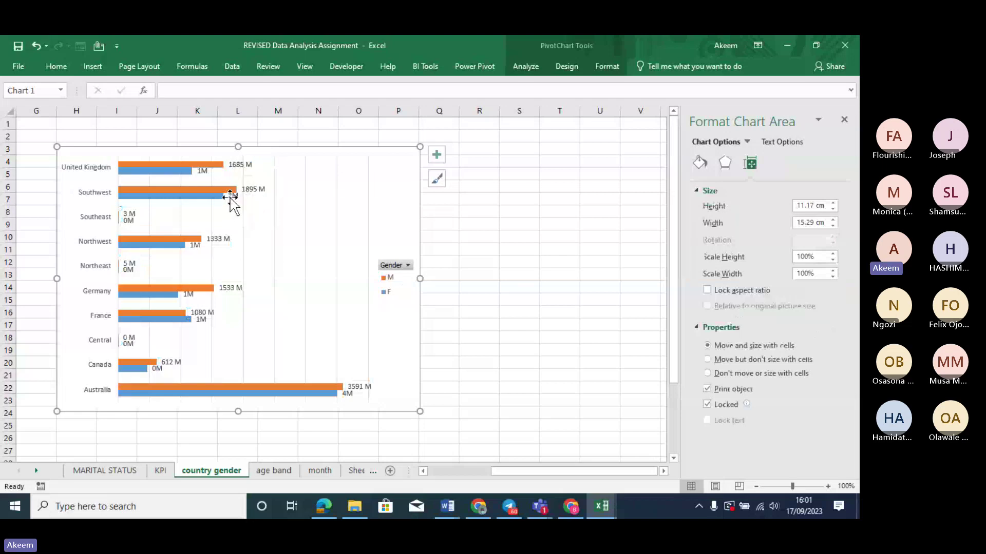
Apply the existing custom format 0,,"M" to the M series data labels and narrow the chart to about 12.97 cm wide.
{"action": "left_click", "coordinate": [239, 165]}
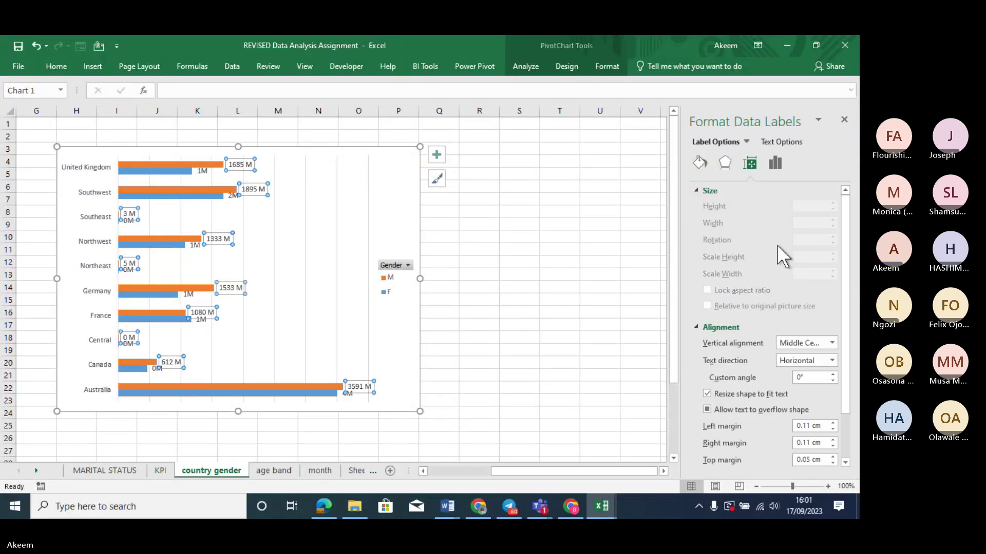
{"action": "left_click", "coordinate": [775, 164]}
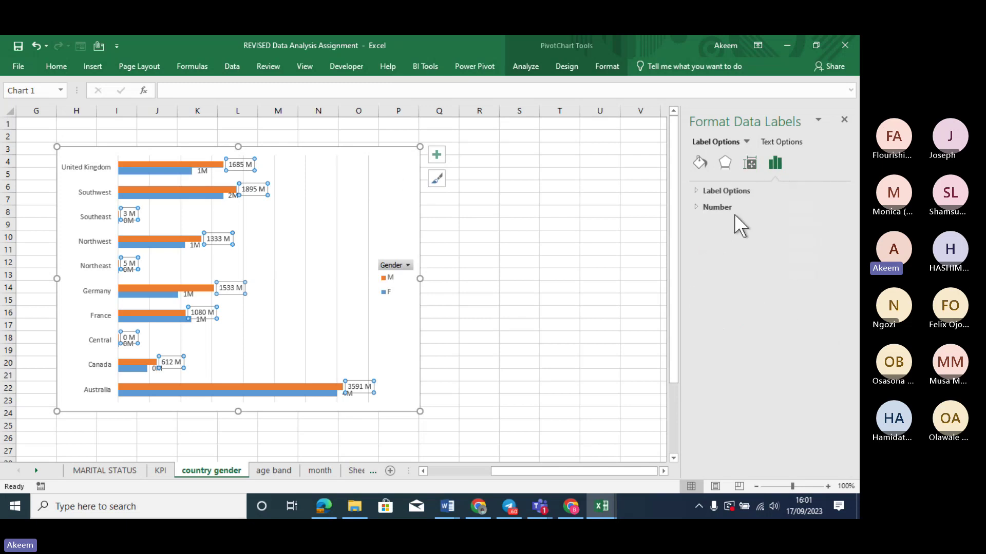
{"action": "left_click", "coordinate": [696, 205]}
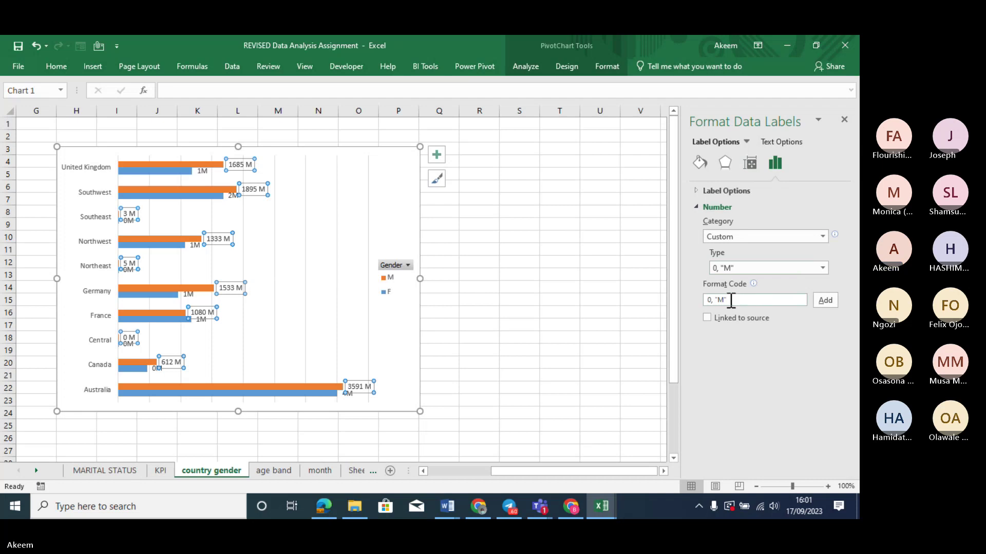
{"action": "left_click", "coordinate": [719, 271]}
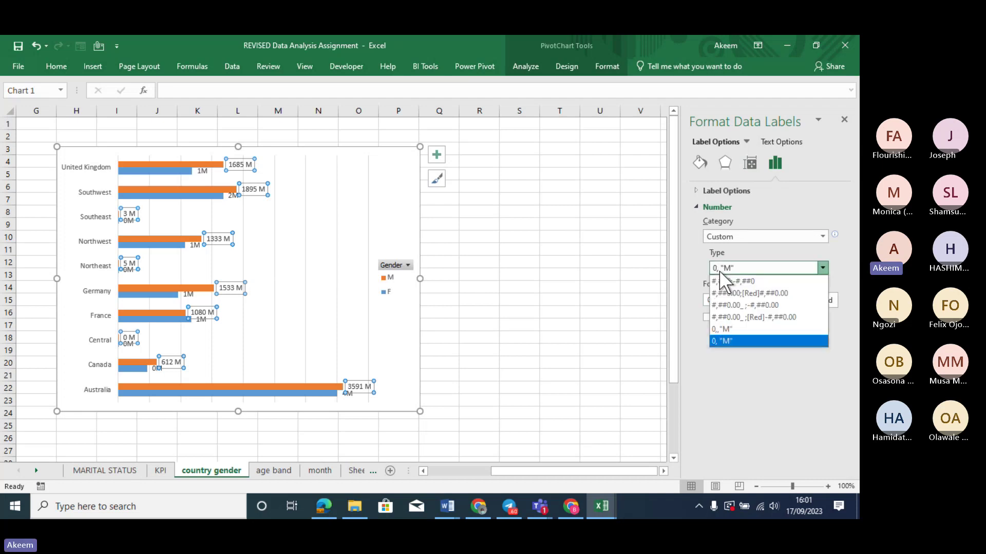
{"action": "left_click", "coordinate": [734, 330]}
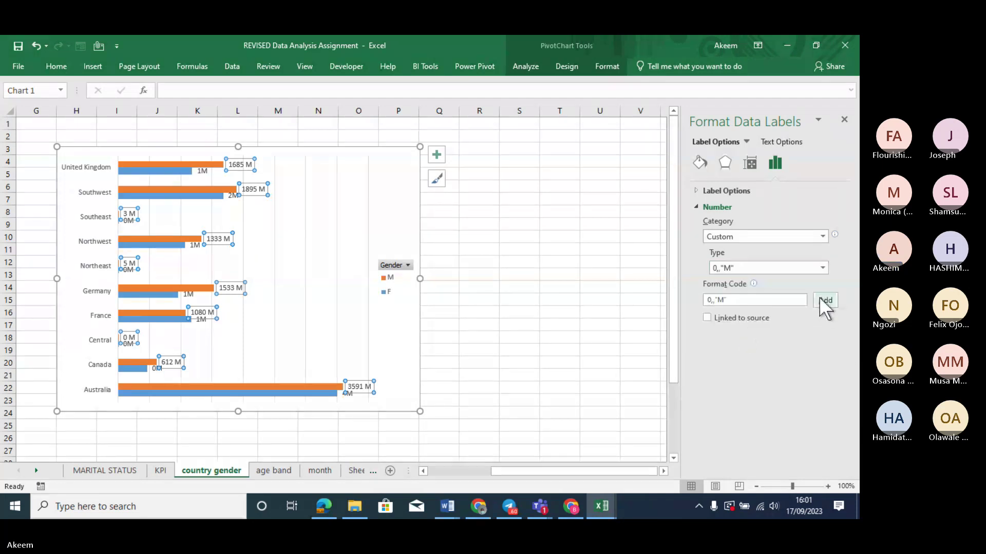
{"action": "left_click", "coordinate": [832, 300]}
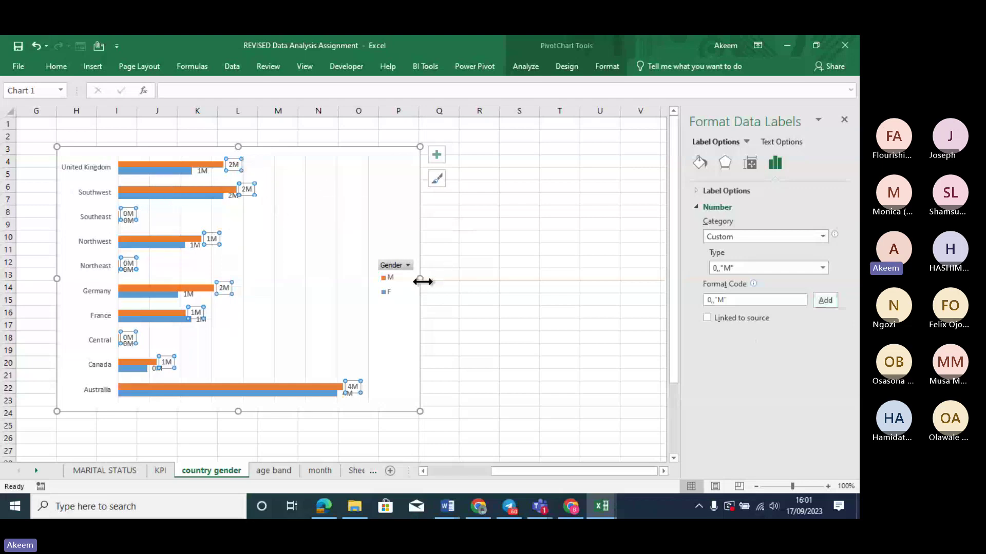
{"action": "left_click_drag", "start_coordinate": [419, 277], "coordinate": [364, 276]}
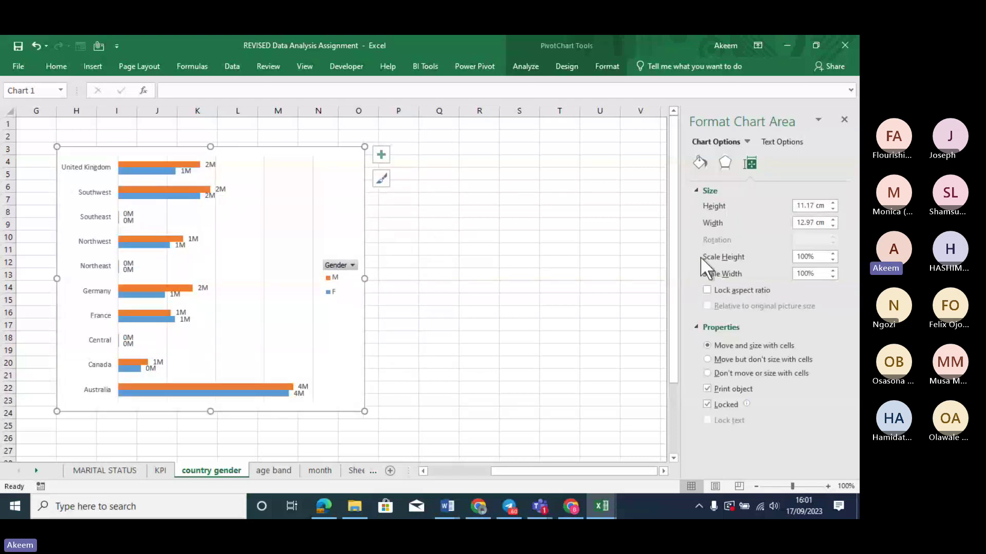
Reduce the gap width of the M series bars to about 85% so the bars in the country-by-gender chart become thicker.
{"action": "left_click", "coordinate": [179, 167]}
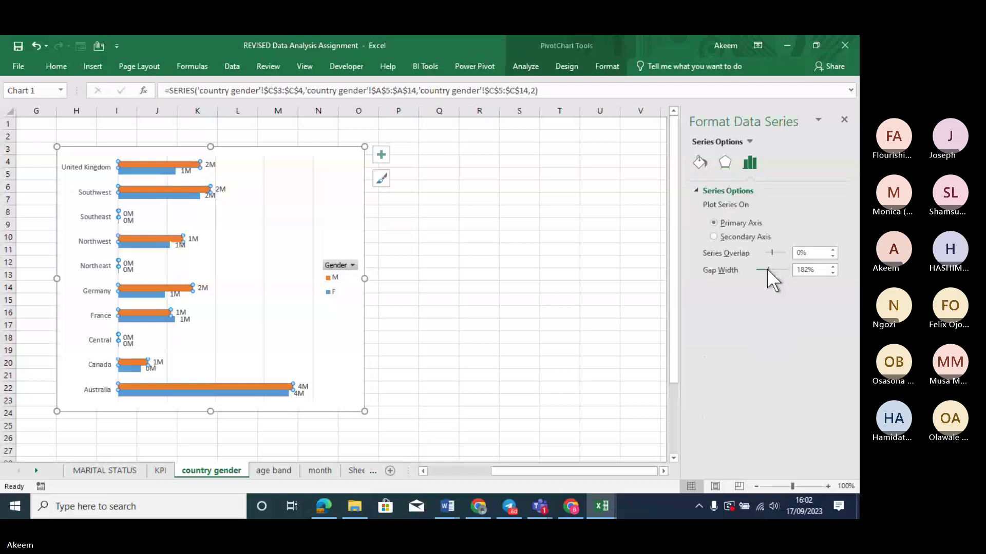
{"action": "left_click_drag", "start_coordinate": [768, 269], "coordinate": [763, 269]}
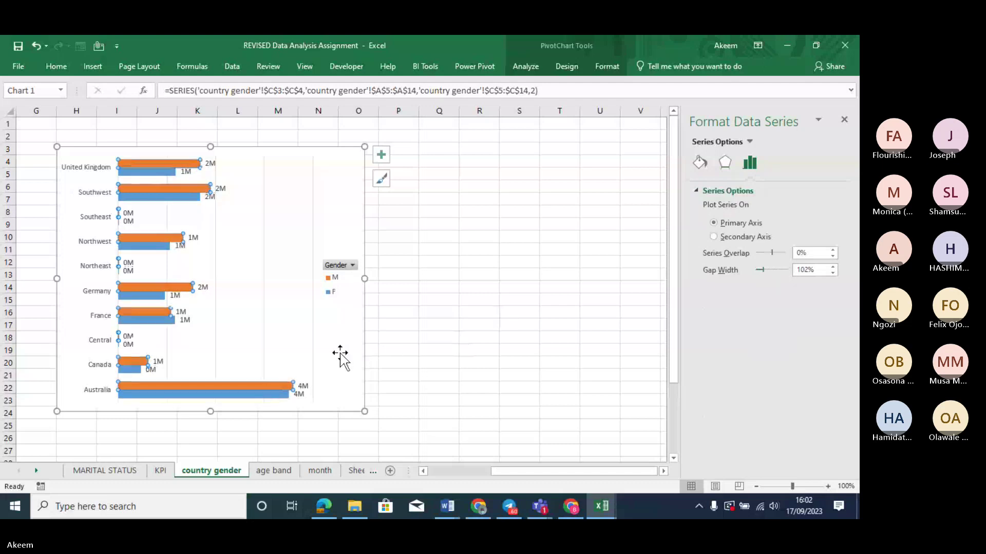
{"action": "left_click", "coordinate": [213, 390]}
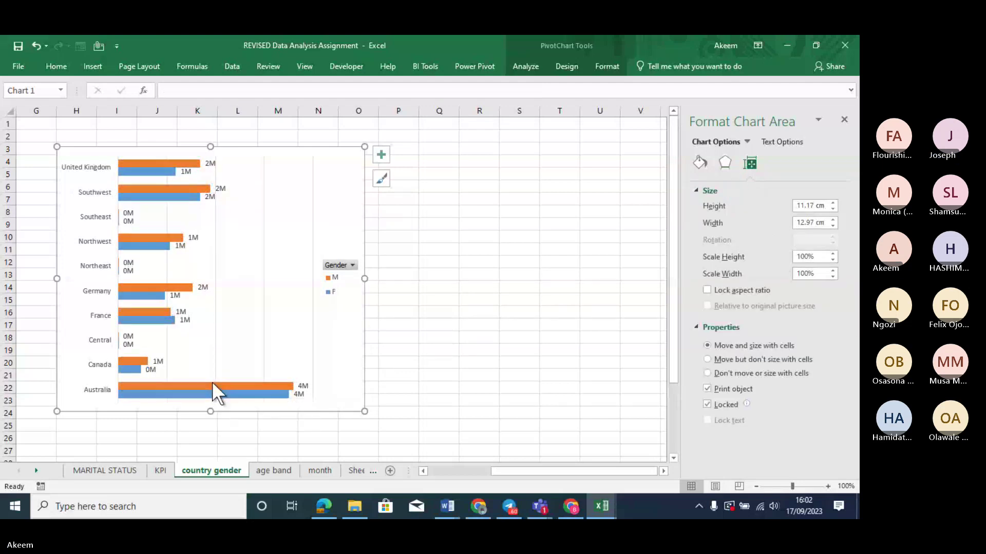
{"action": "left_click", "coordinate": [213, 385]}
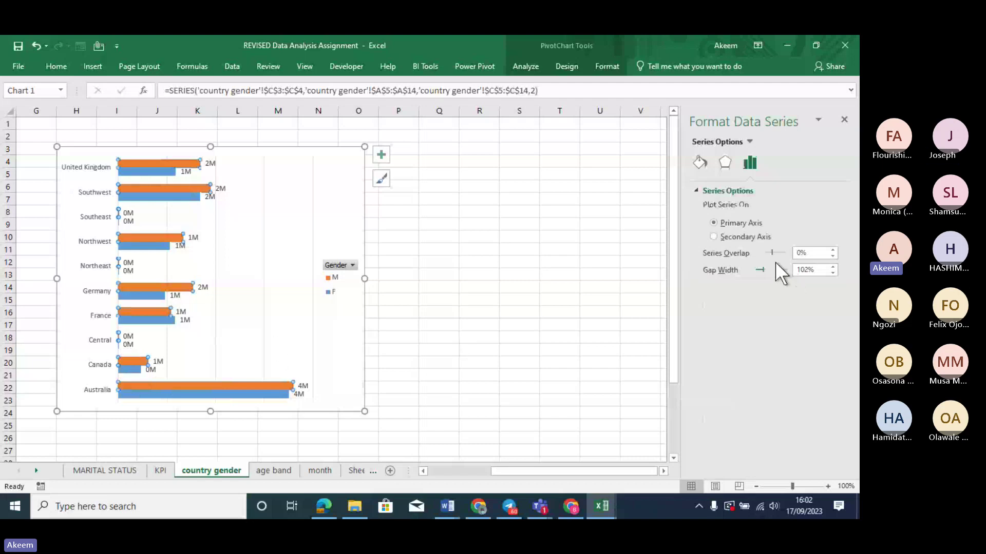
{"action": "left_click", "coordinate": [833, 273]}
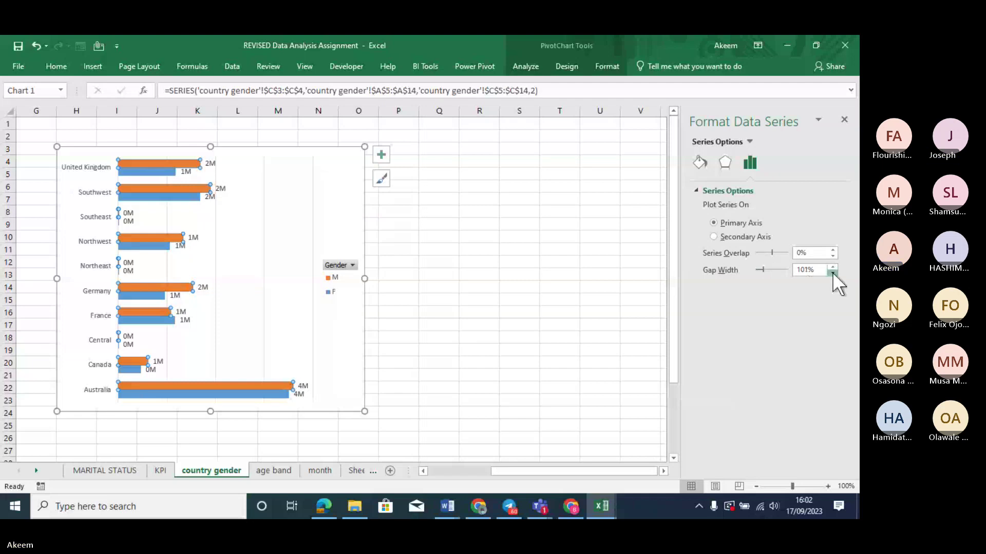
{"action": "left_click", "coordinate": [832, 273]}
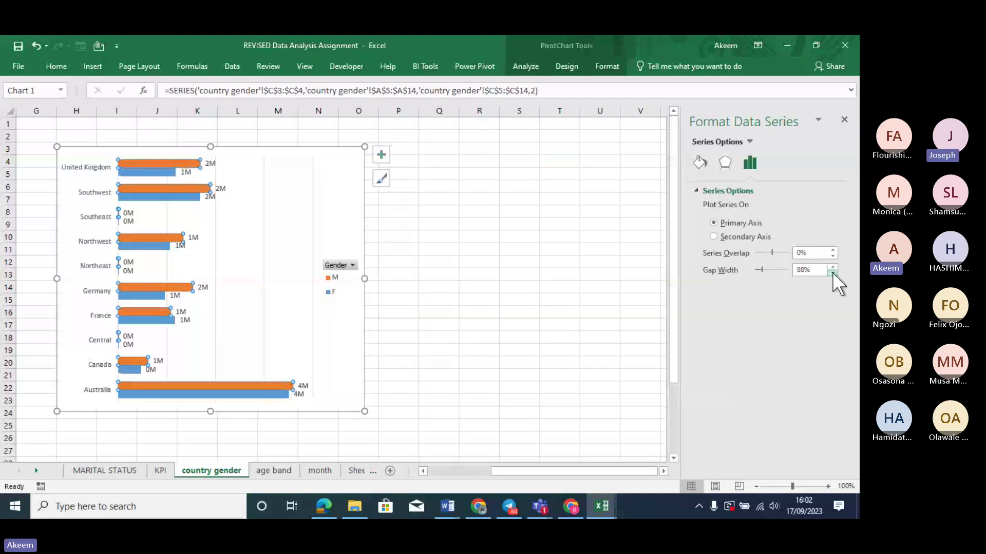
{"action": "left_click", "coordinate": [833, 273]}
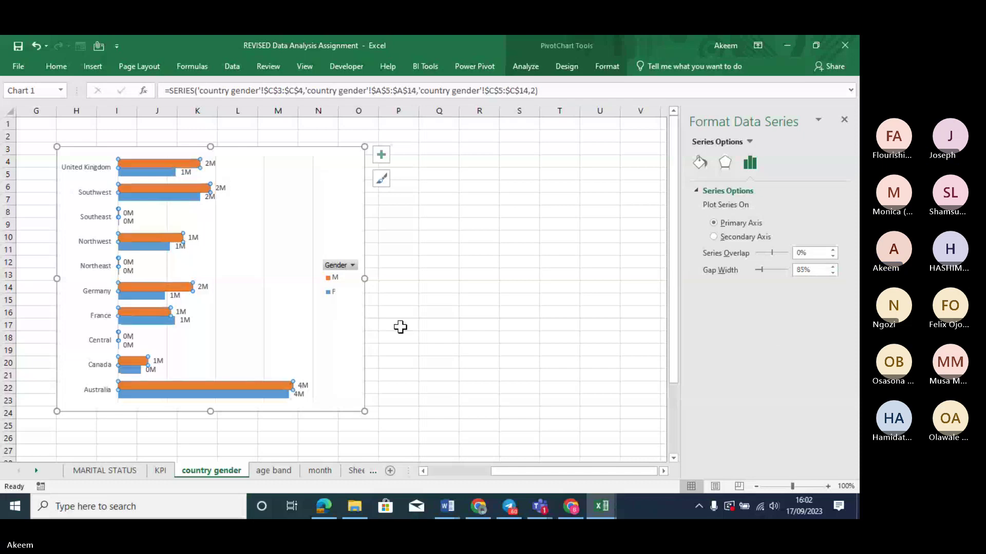
{"action": "left_click", "coordinate": [348, 343]}
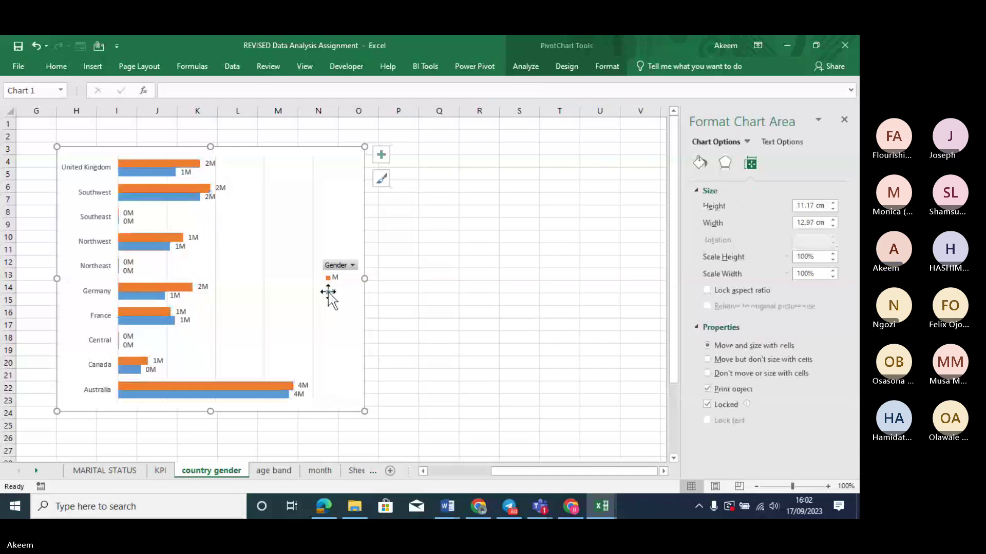
Add a chart title to the country-by-gender chart and clear its placeholder text.
{"action": "left_click", "coordinate": [382, 155]}
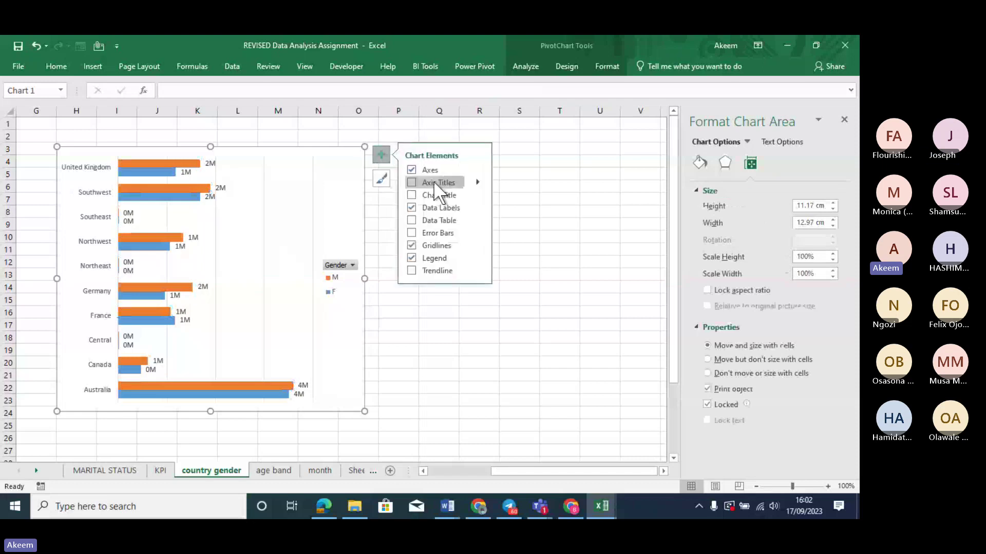
{"action": "left_click", "coordinate": [411, 194]}
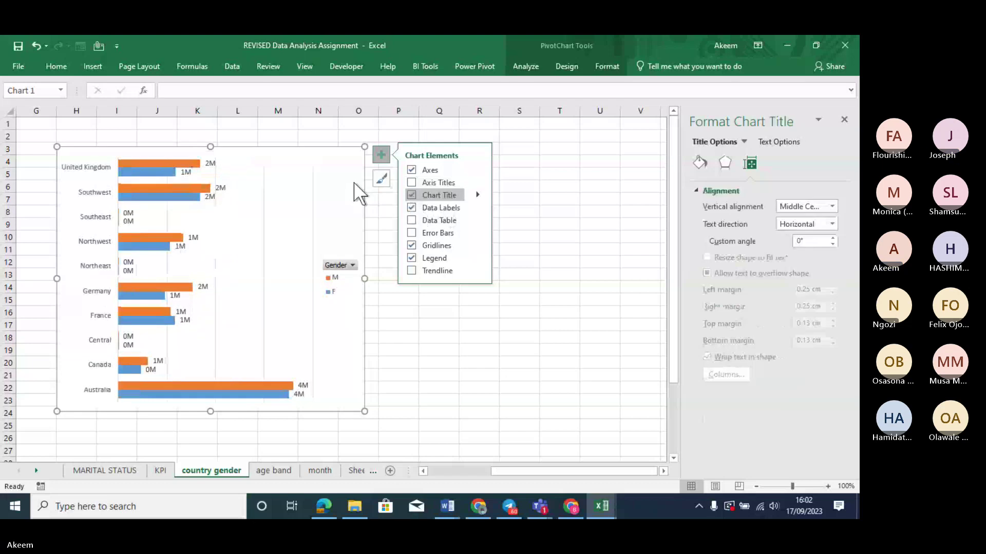
{"action": "left_click", "coordinate": [212, 160]}
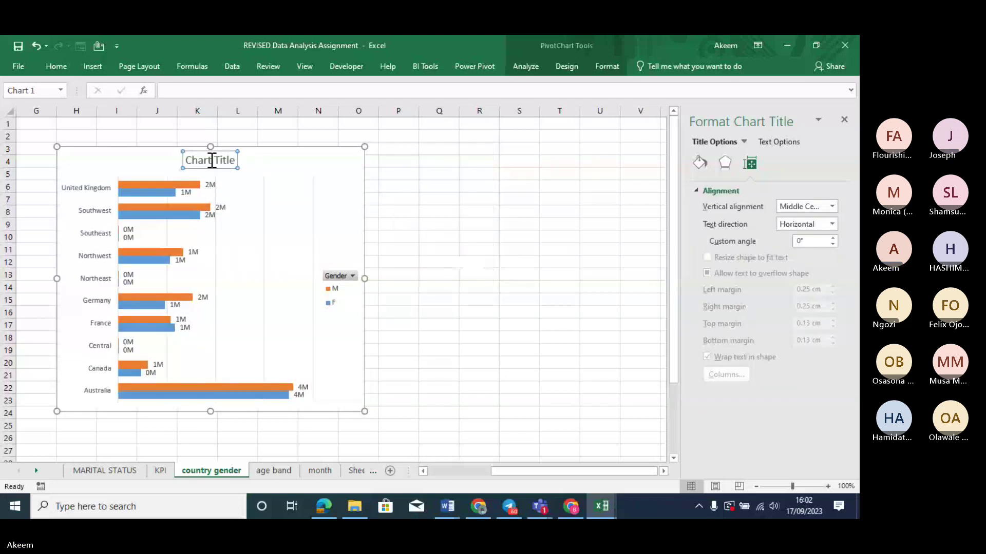
{"action": "left_click", "coordinate": [211, 161]}
{"action": "key", "text": "Delete"}
{"action": "key", "text": "Delete"}
{"action": "key", "text": "Delete"}
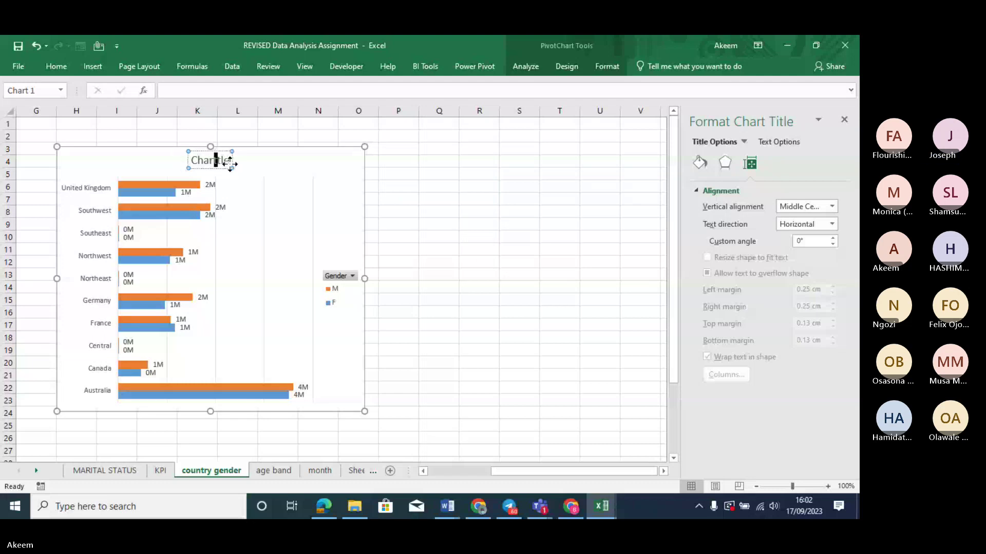
{"action": "key", "text": "Delete"}
{"action": "key", "text": "Delete"}
{"action": "key", "text": "Delete"}
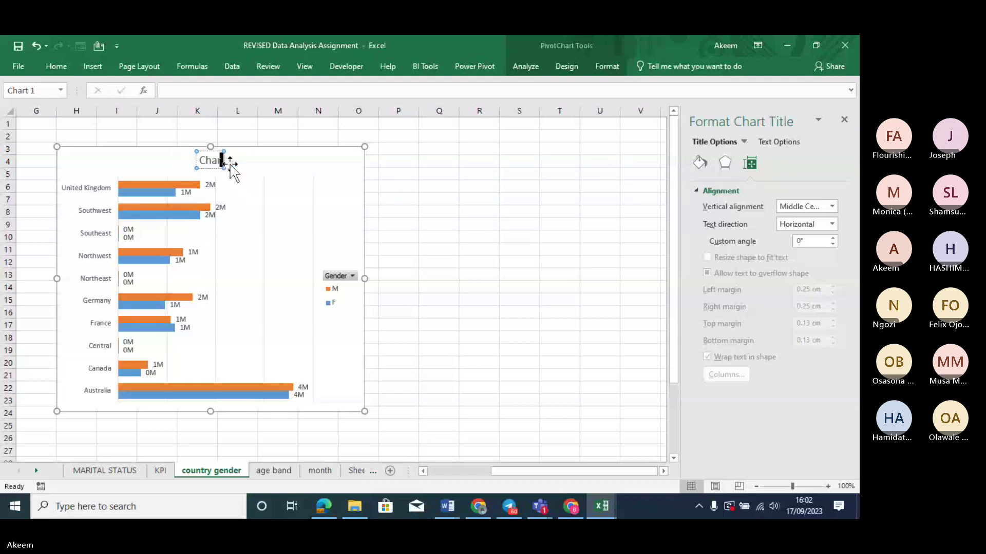
{"action": "key", "text": "BackSpace"}
{"action": "key", "text": "BackSpace"}
{"action": "key", "text": "BackSpace"}
{"action": "key", "text": "BackSpace"}
{"action": "key", "text": "BackSpace"}
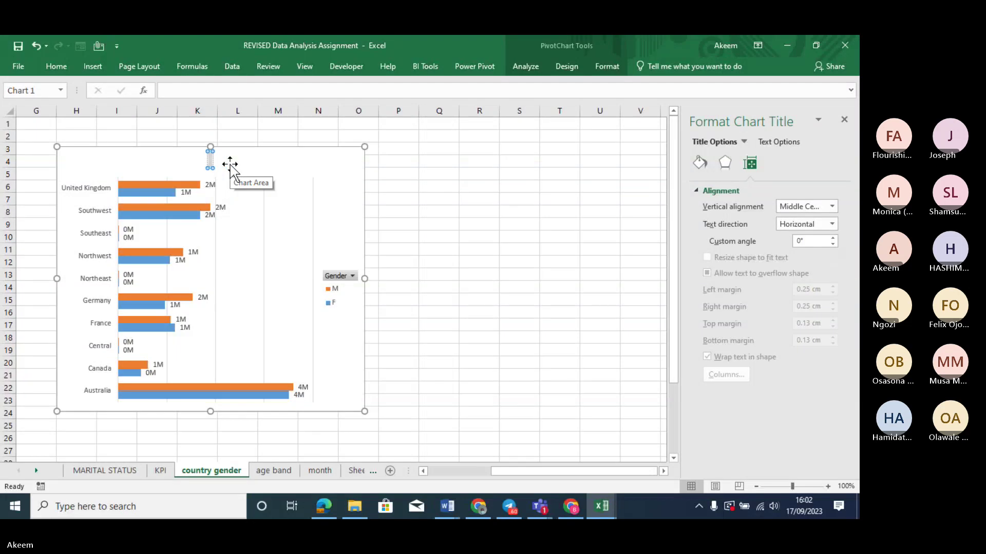
Enter SALES BY COUNTRY & GENDERS as the chart title.
{"action": "type", "text": "SALES"}
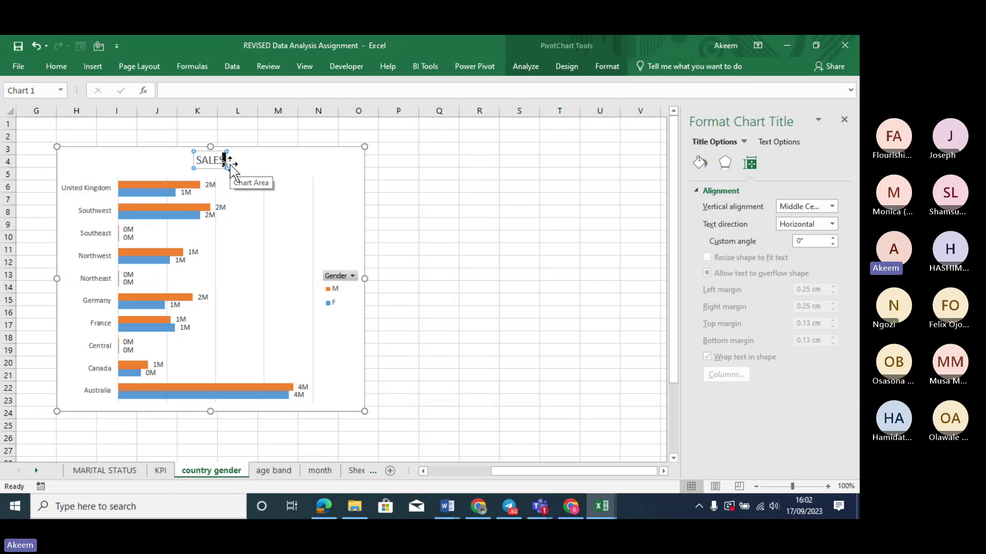
{"action": "type", "text": " BY"}
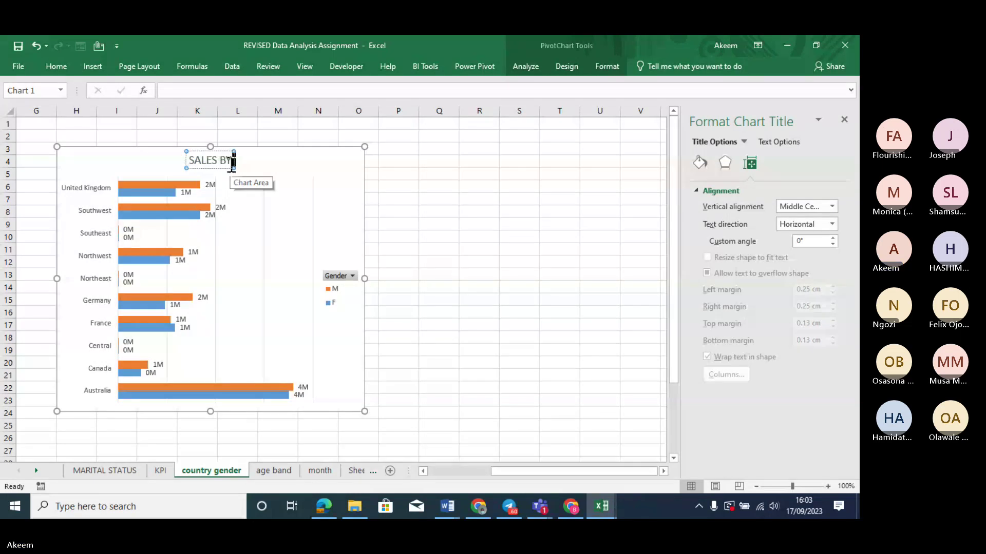
{"action": "type", "text": " COUNTRY"}
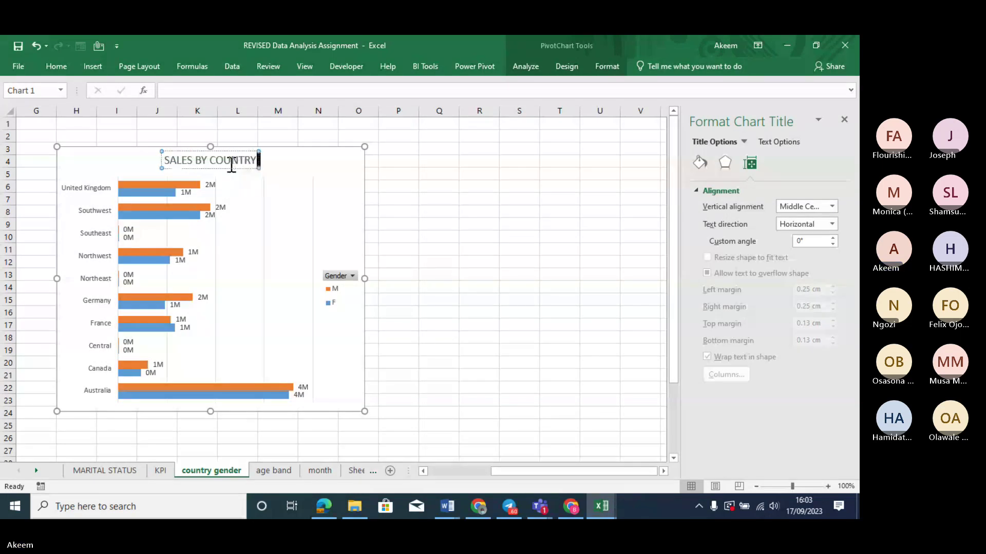
{"action": "type", "text": " &"}
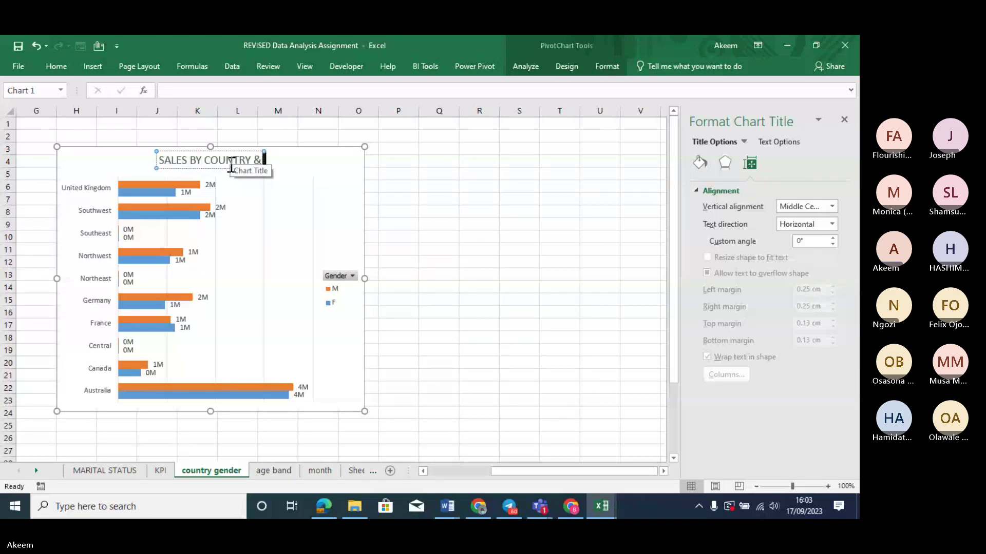
{"action": "type", "text": " GENDER"}
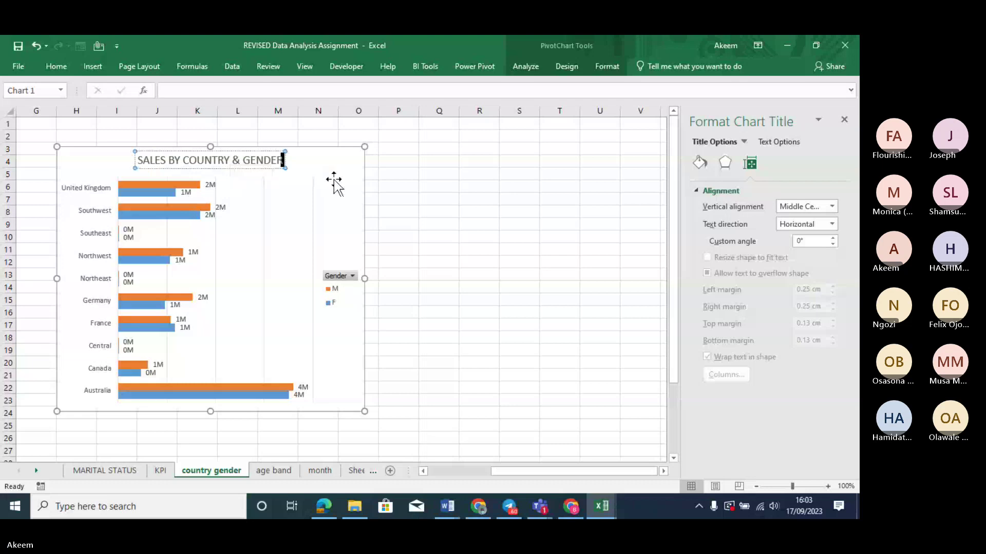
{"action": "type", "text": "S"}
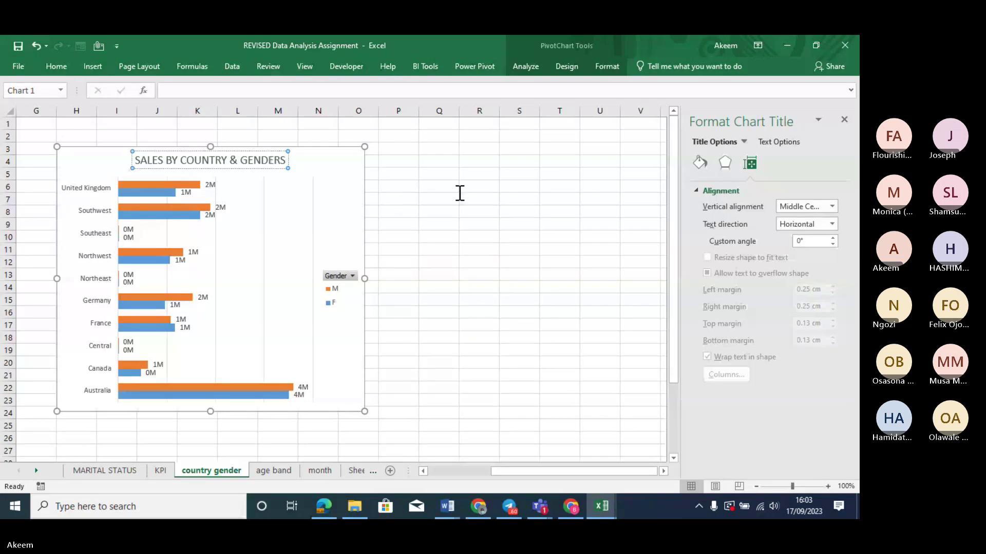
{"action": "left_click", "coordinate": [254, 183]}
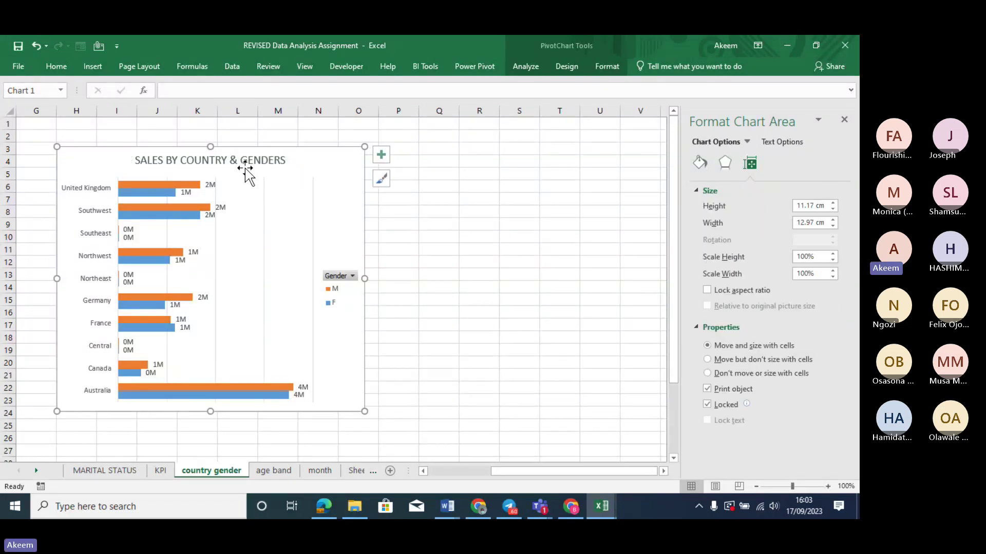
Make the entire chart title bold and deselect the chart.
{"action": "left_click", "coordinate": [241, 160]}
{"action": "left_click", "coordinate": [249, 160]}
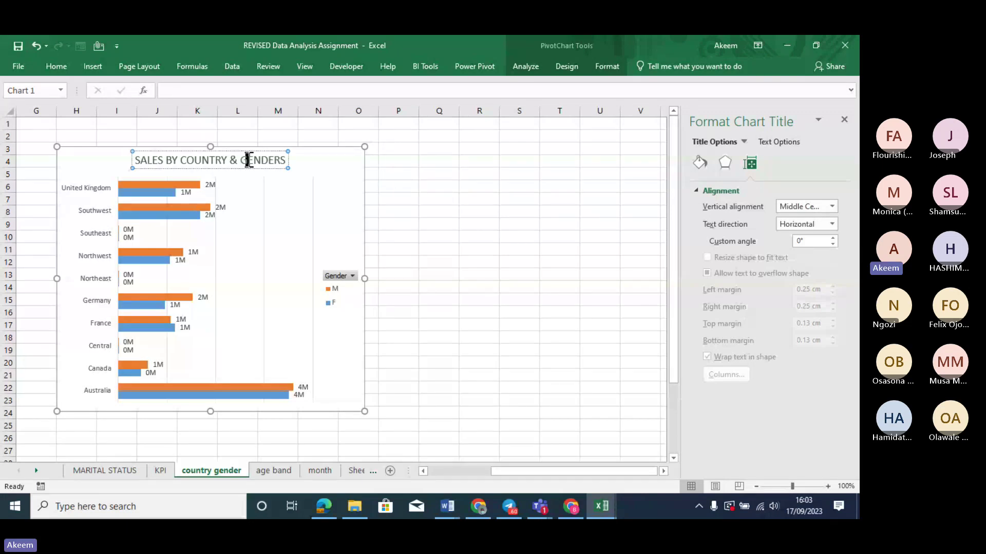
{"action": "key", "text": "ctrl+b"}
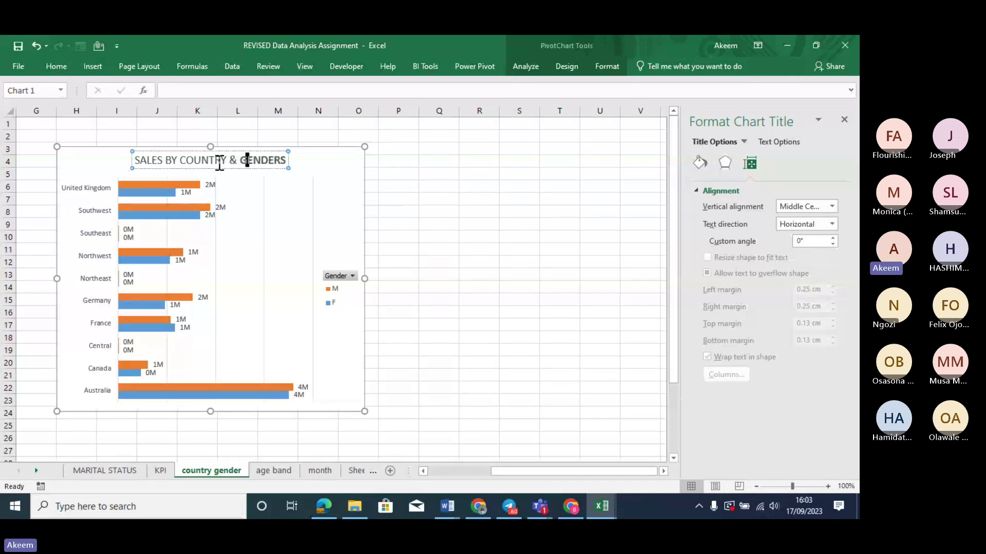
{"action": "triple_click", "coordinate": [219, 162]}
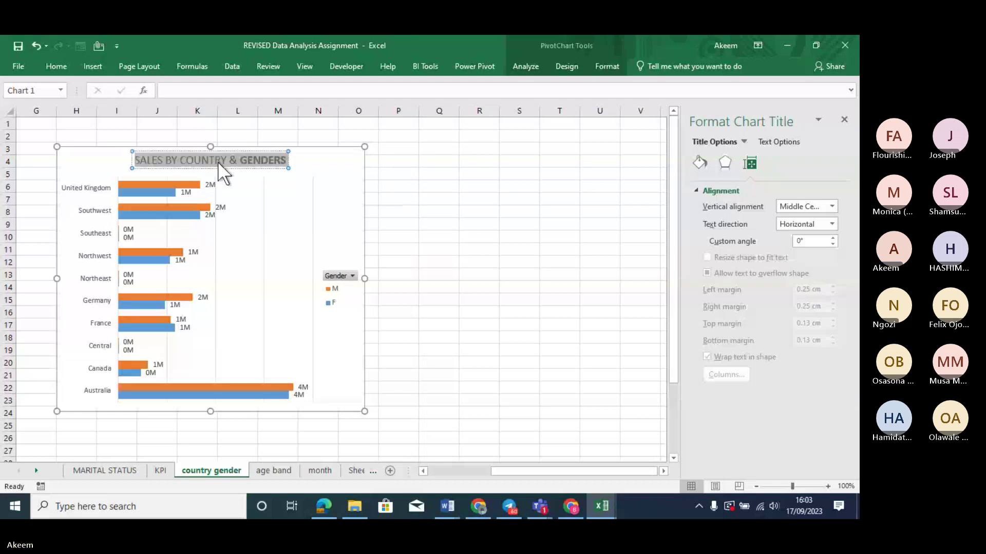
{"action": "key", "text": "ctrl+b"}
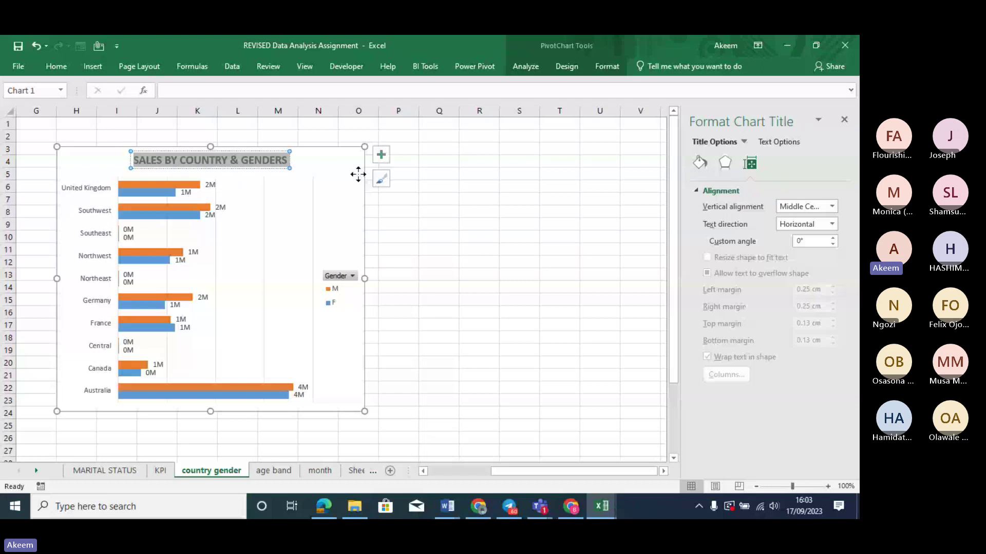
{"action": "key", "text": "Escape"}
{"action": "left_click", "coordinate": [386, 236]}
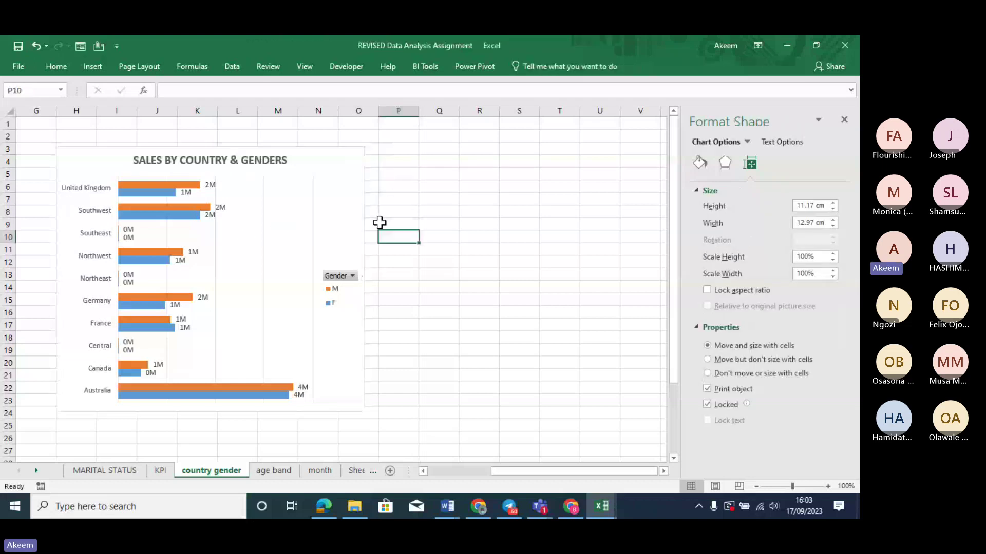
Select the country-by-gender chart area and examine the donut chart on the MARITAL STATUS sheet for comparison.
{"action": "left_click", "coordinate": [352, 224]}
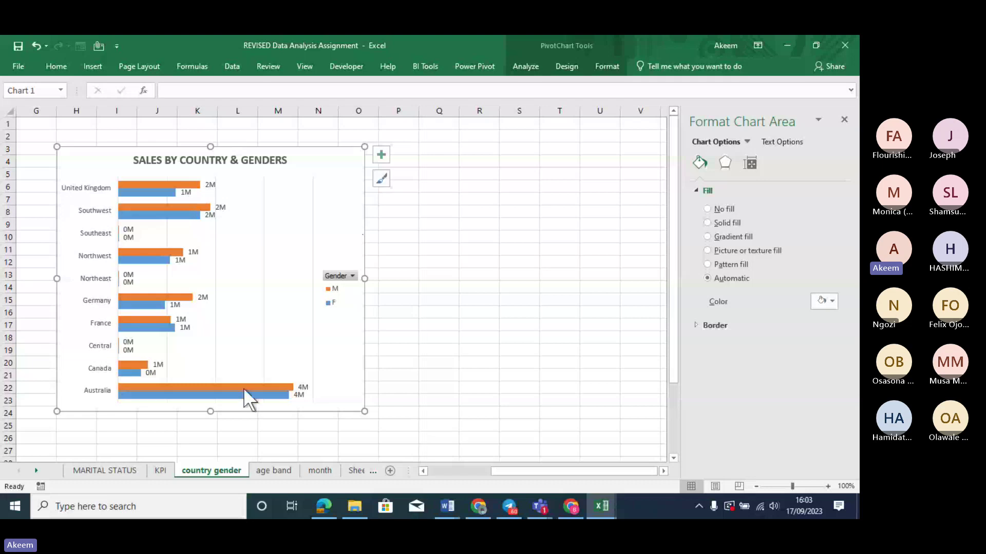
{"action": "left_click", "coordinate": [88, 468]}
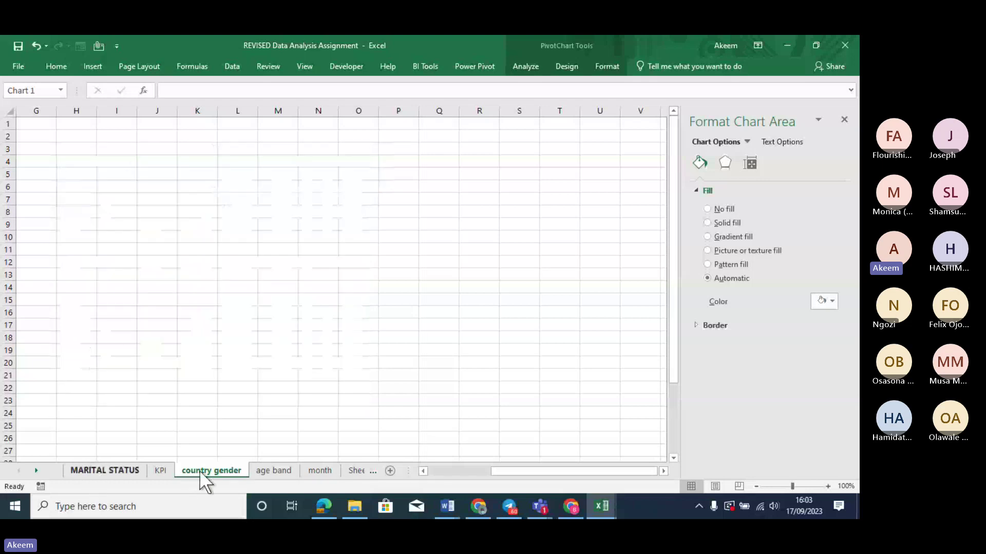
{"action": "left_click", "coordinate": [128, 469]}
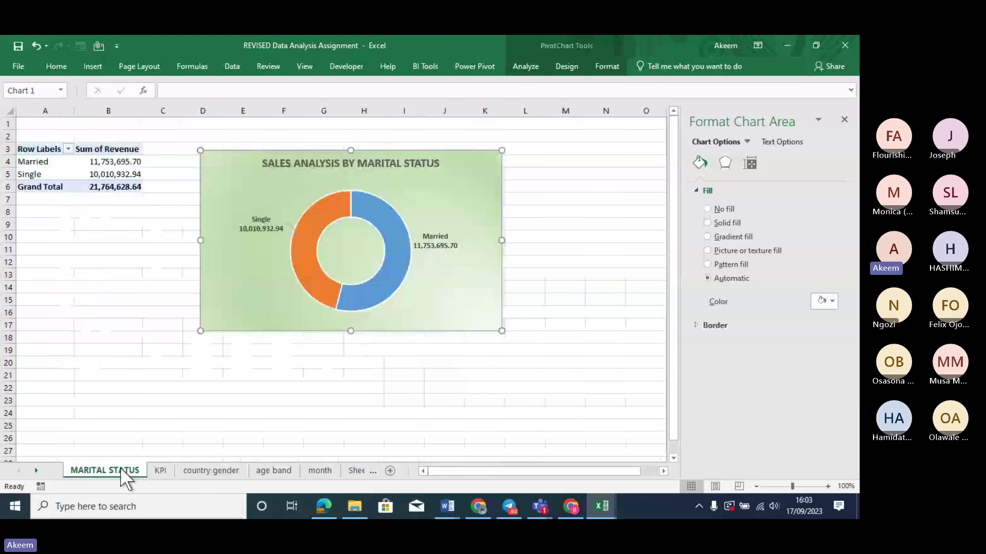
Reorder the worksheets by moving country gender and month ahead of the KPI sheet.
{"action": "left_click", "coordinate": [206, 468]}
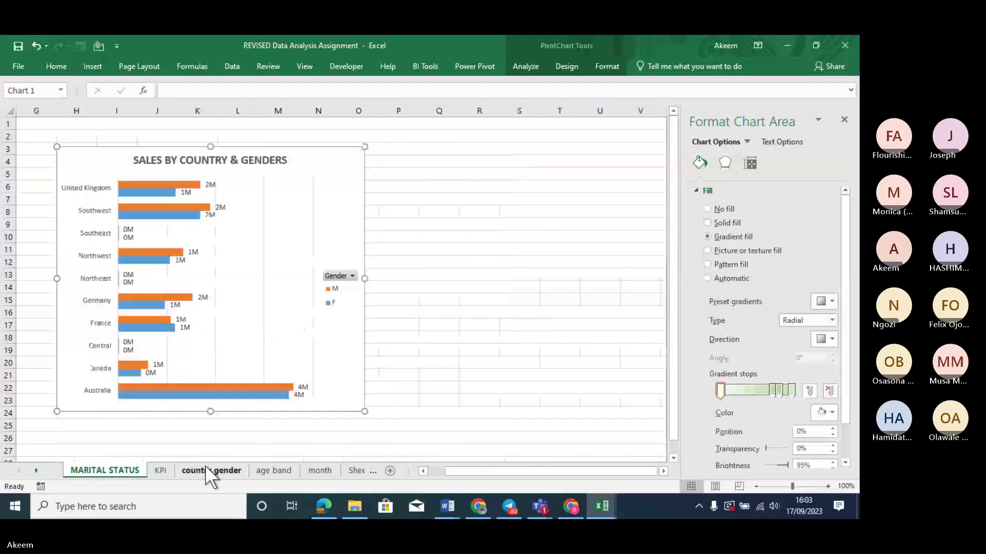
{"action": "left_click_drag", "start_coordinate": [205, 465], "coordinate": [161, 468]}
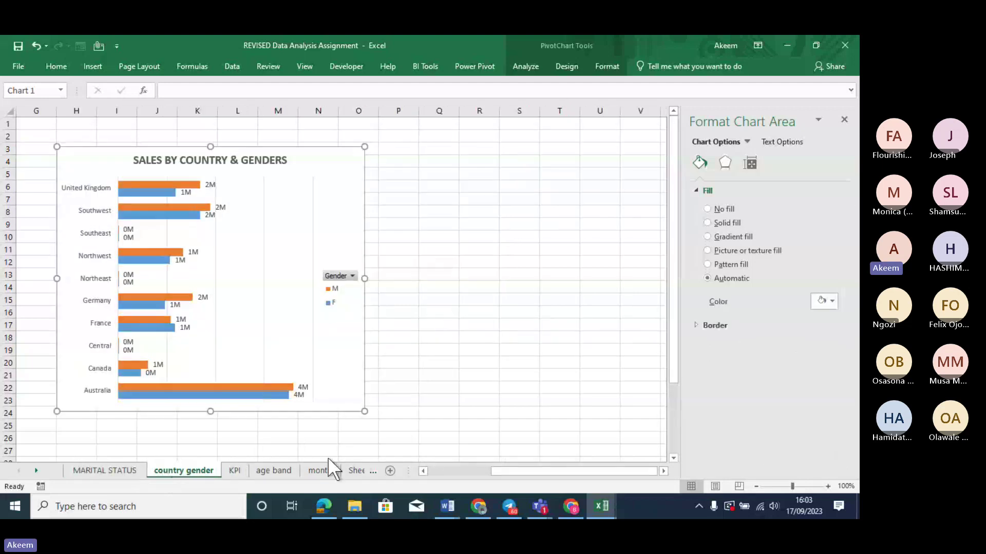
{"action": "left_click_drag", "start_coordinate": [321, 464], "coordinate": [236, 465]}
Review the pivot table on Sheet11 and the age band chart, and return to the country gender sheet.
{"action": "left_click", "coordinate": [355, 470]}
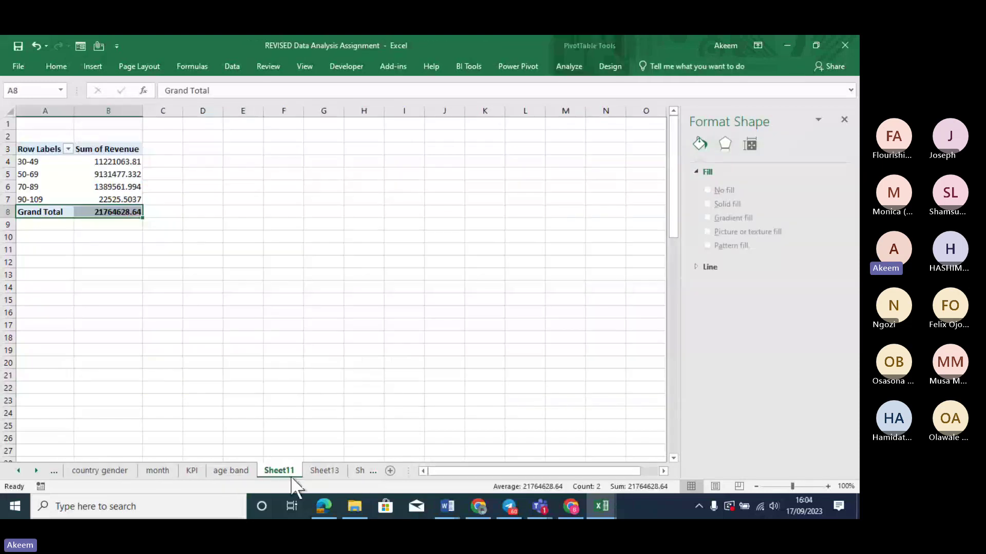
{"action": "left_click", "coordinate": [237, 472]}
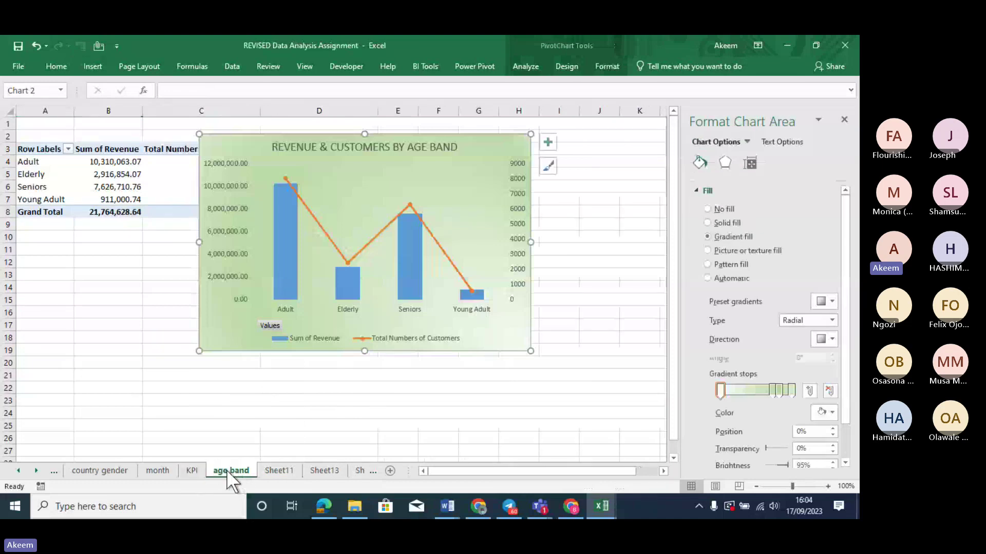
{"action": "left_click", "coordinate": [112, 473]}
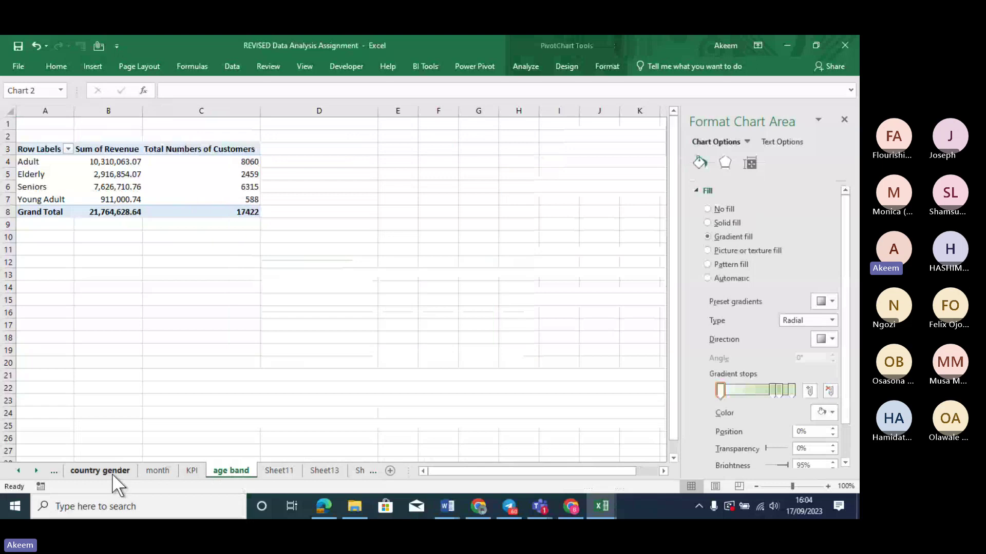
{"action": "left_click", "coordinate": [19, 471]}
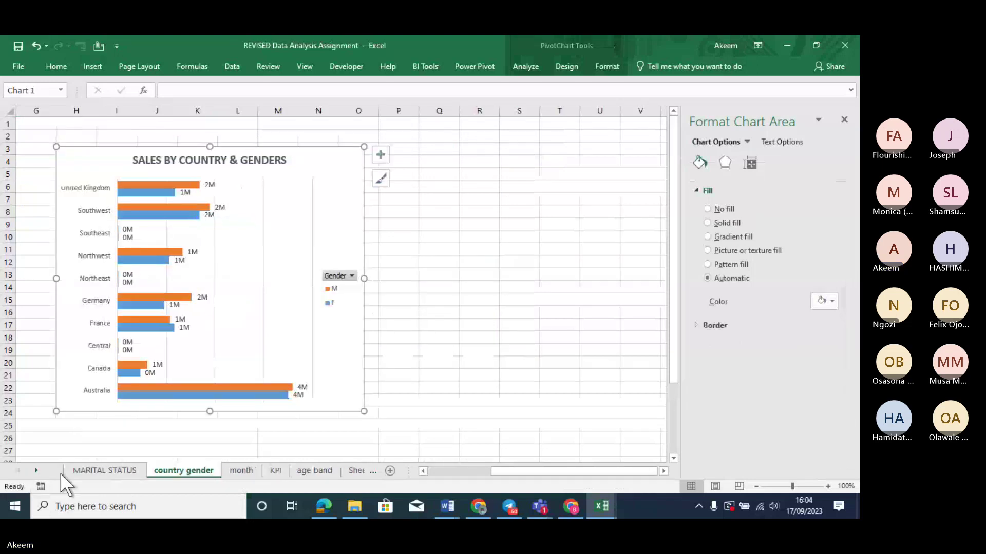
Add a new worksheet and move it to the front of the workbook, ahead of MARITAL STATUS.
{"action": "left_click", "coordinate": [87, 470]}
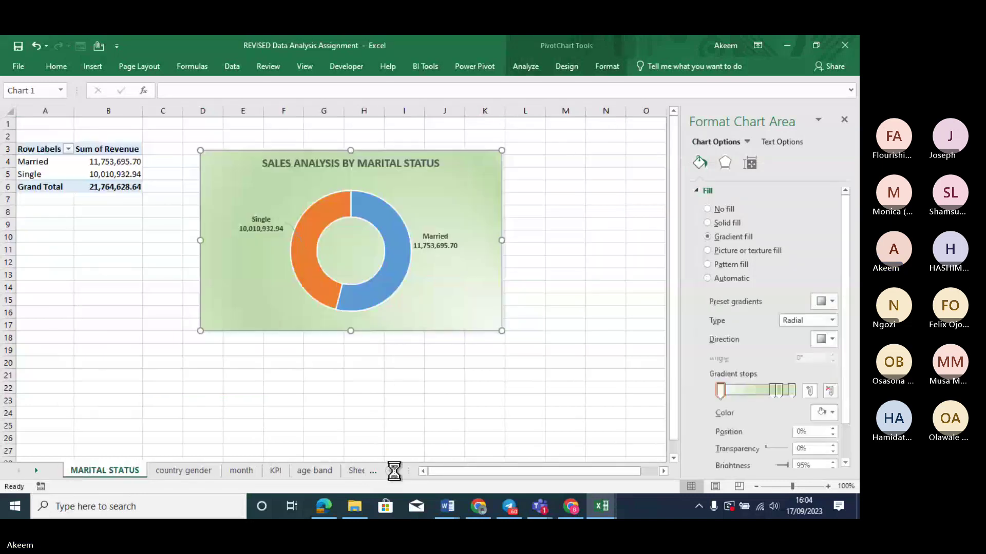
{"action": "left_click", "coordinate": [391, 471]}
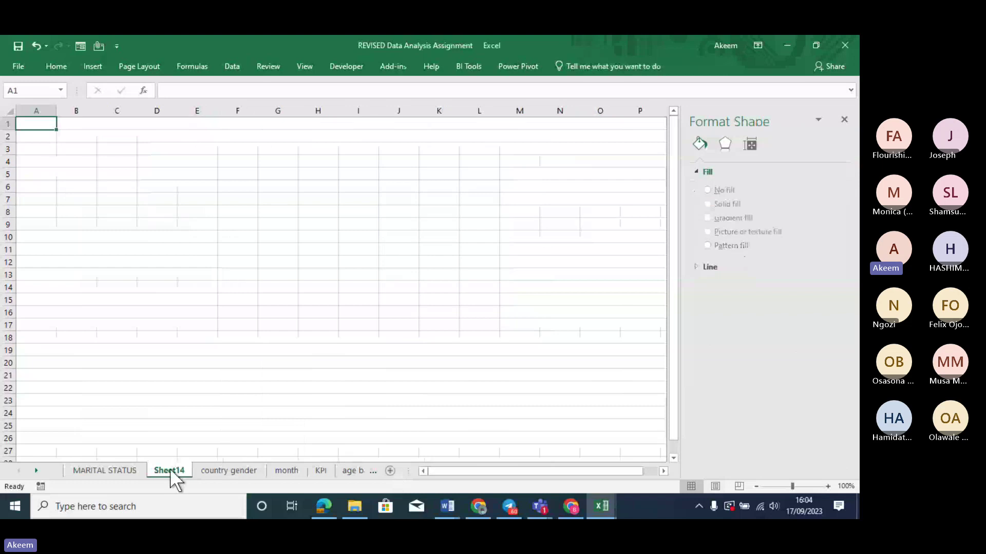
{"action": "left_click_drag", "start_coordinate": [170, 468], "coordinate": [95, 471]}
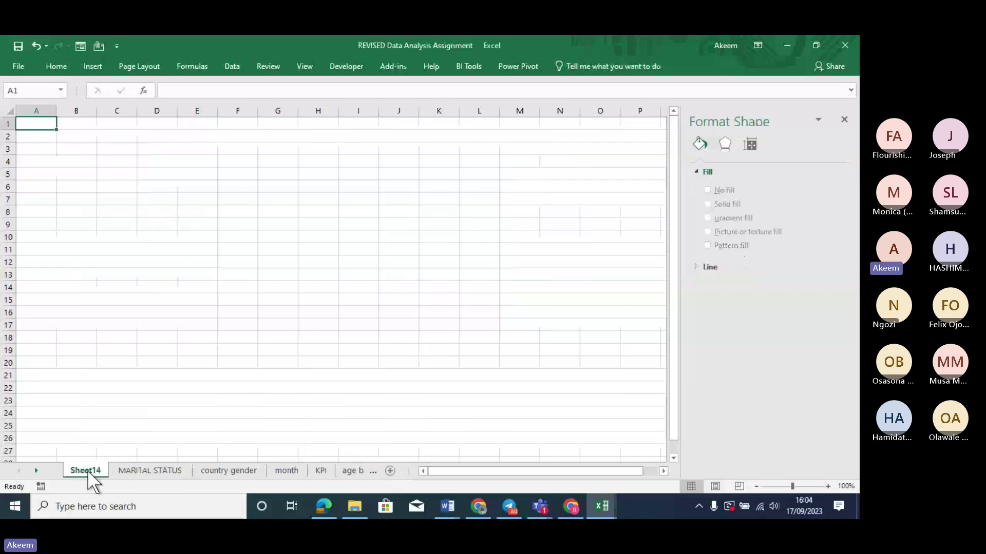
Rename the newly added worksheet as DASHBOARD.
{"action": "right_click", "coordinate": [87, 470]}
{"action": "left_click", "coordinate": [125, 356]}
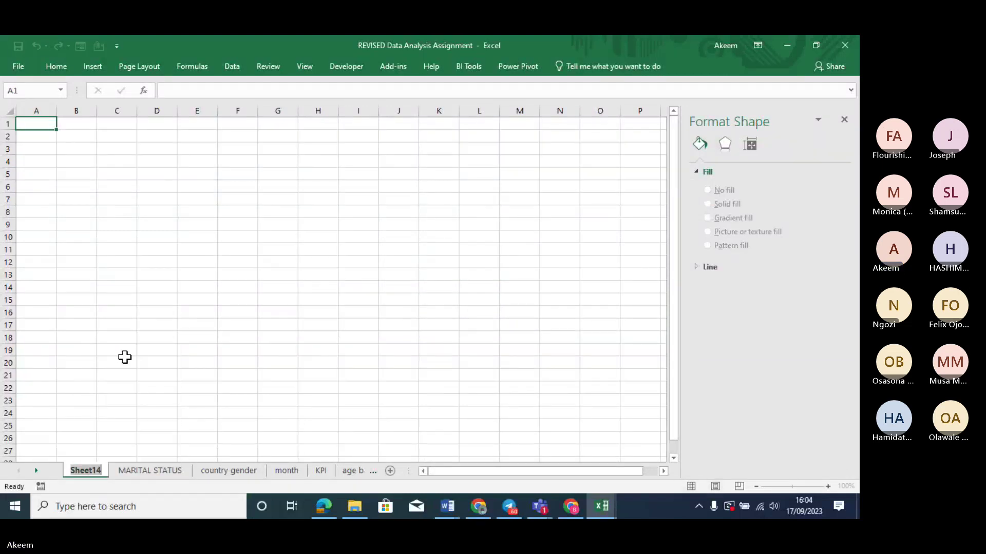
{"action": "type", "text": "DASHBO"}
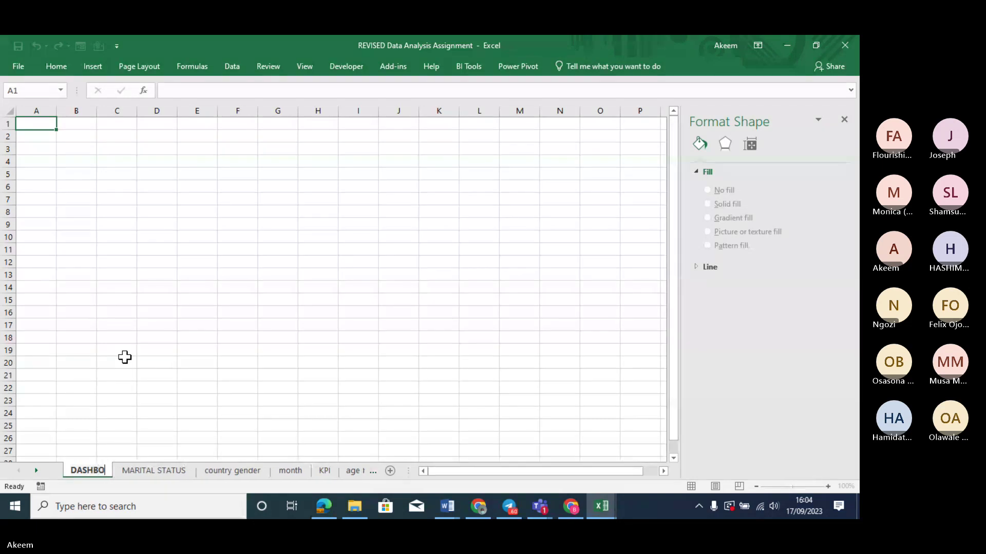
{"action": "type", "text": "ARD"}
{"action": "left_click", "coordinate": [125, 357]}
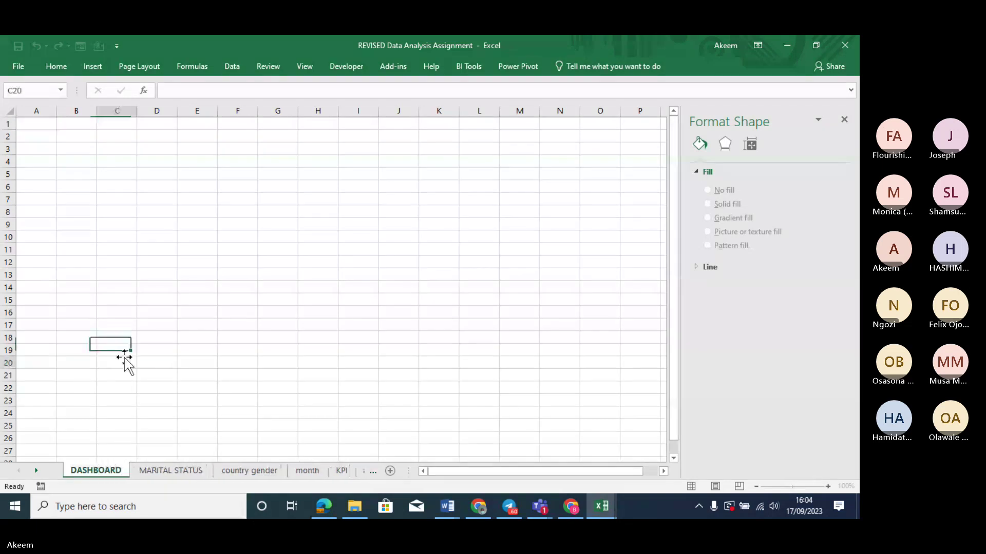
View the donut chart on the MARITAL STATUS sheet and return to the DASHBOARD sheet.
{"action": "left_click", "coordinate": [171, 471]}
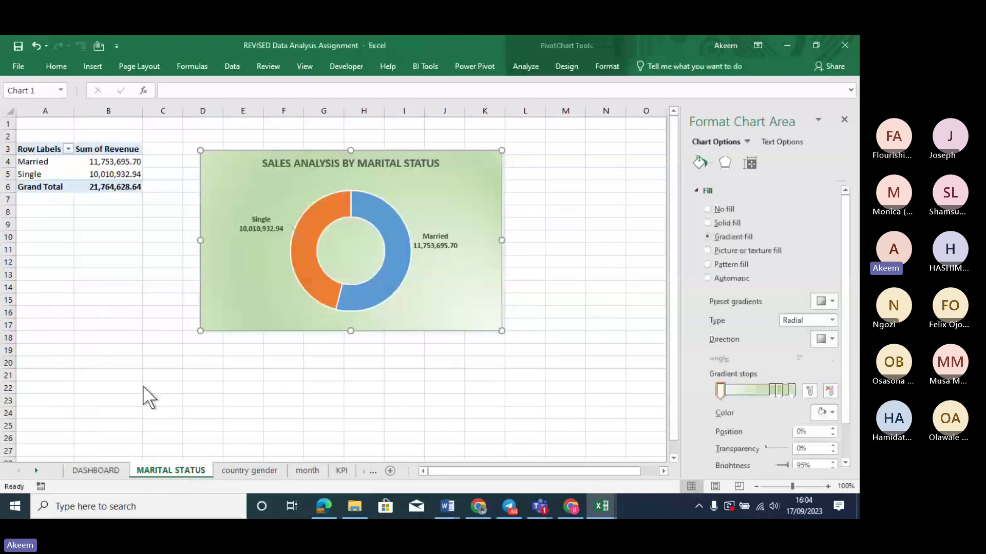
{"action": "left_click", "coordinate": [133, 378]}
{"action": "left_click", "coordinate": [113, 471]}
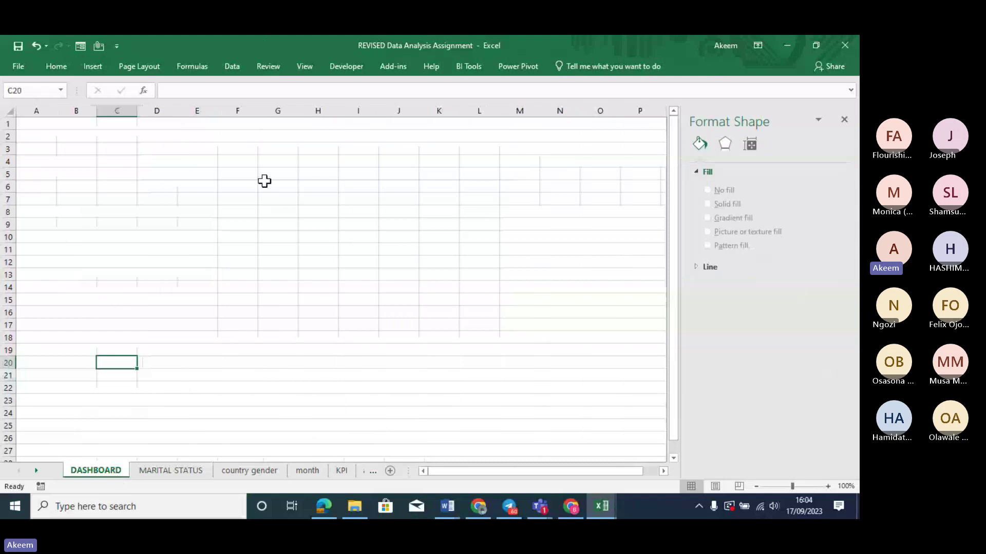
Hide the gridlines of the DASHBOARD sheet and fill all its cells with grey.
{"action": "left_click", "coordinate": [7, 110]}
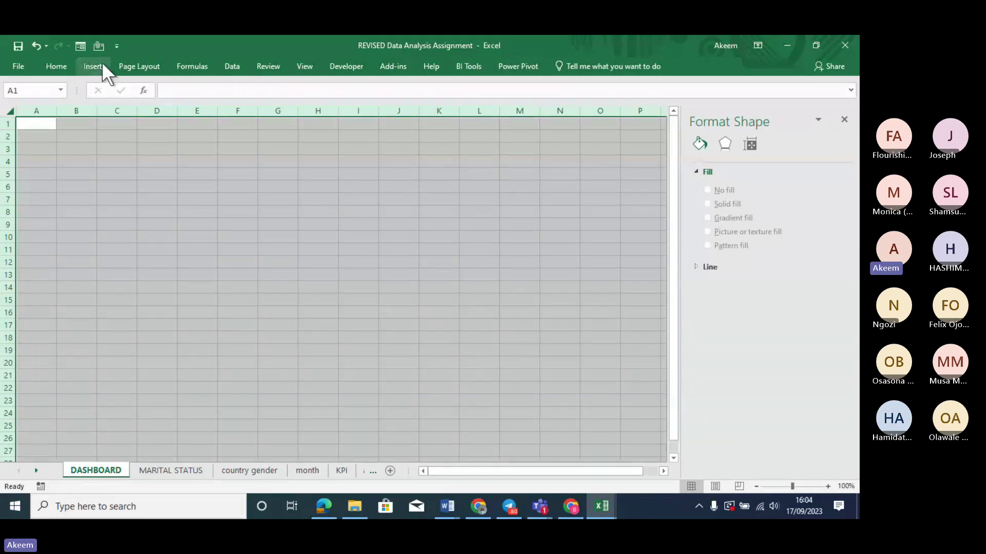
{"action": "left_click", "coordinate": [305, 66]}
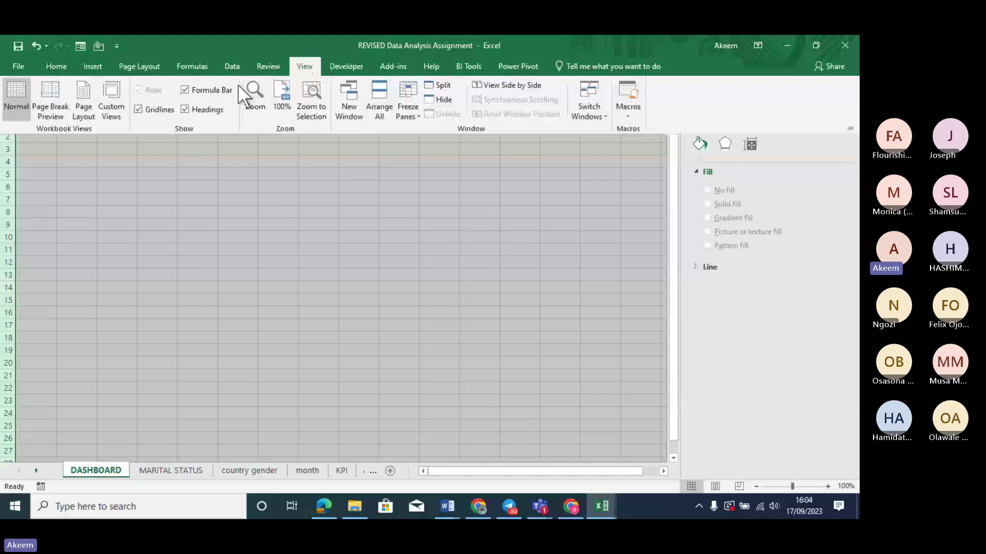
{"action": "left_click", "coordinate": [139, 109]}
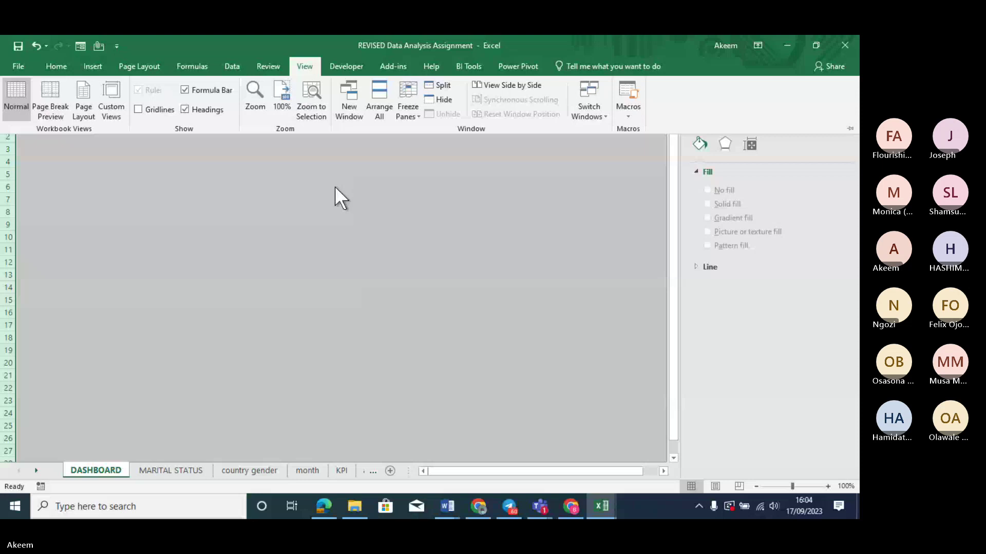
{"action": "left_click", "coordinate": [380, 275]}
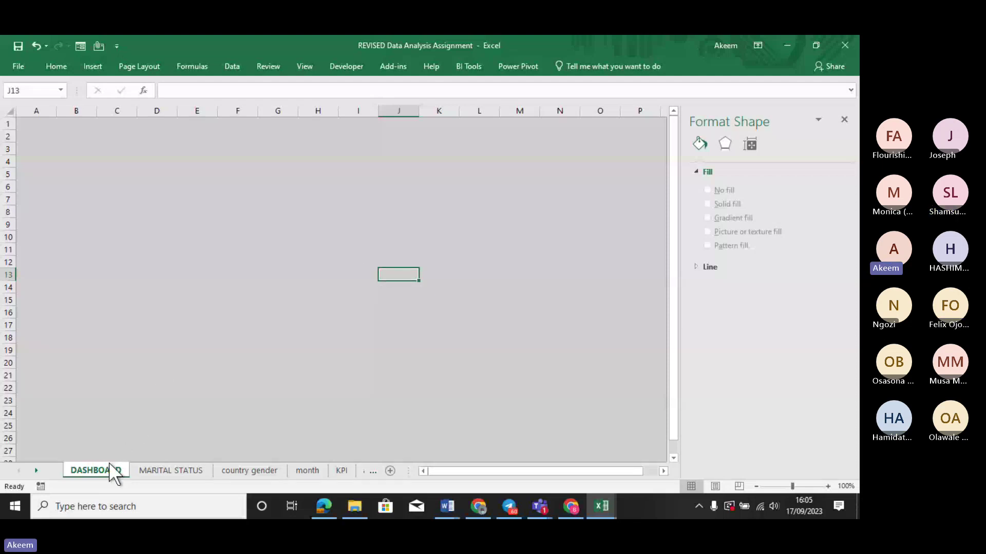
{"action": "left_click", "coordinate": [151, 430]}
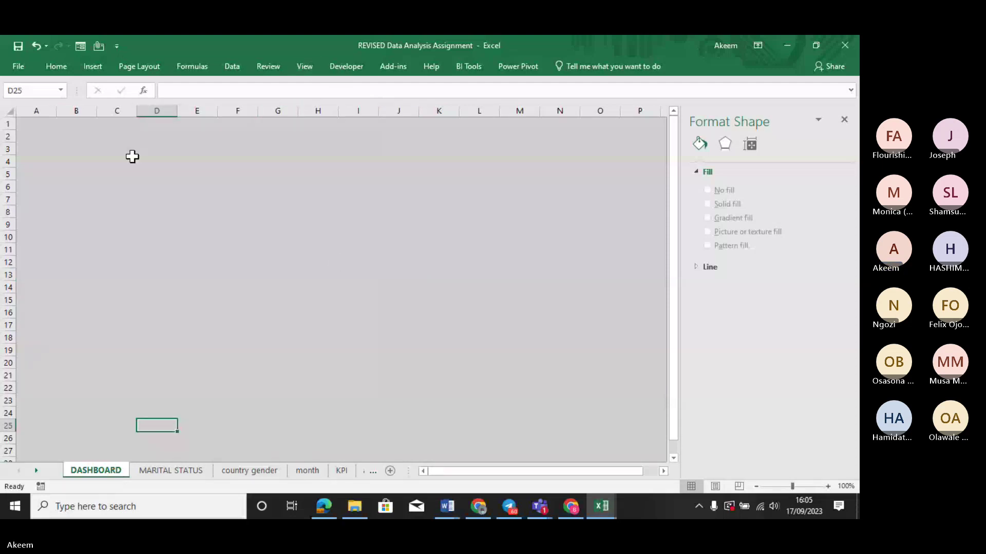
Undo the grey fill on the DASHBOARD sheet and turn its gridlines back on.
{"action": "key", "text": "ctrl+z"}
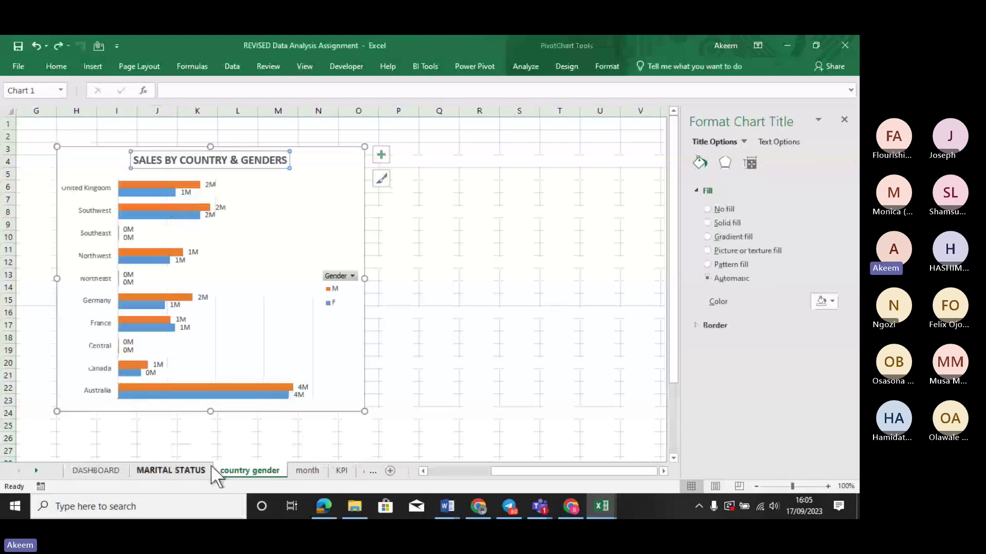
{"action": "left_click", "coordinate": [103, 471]}
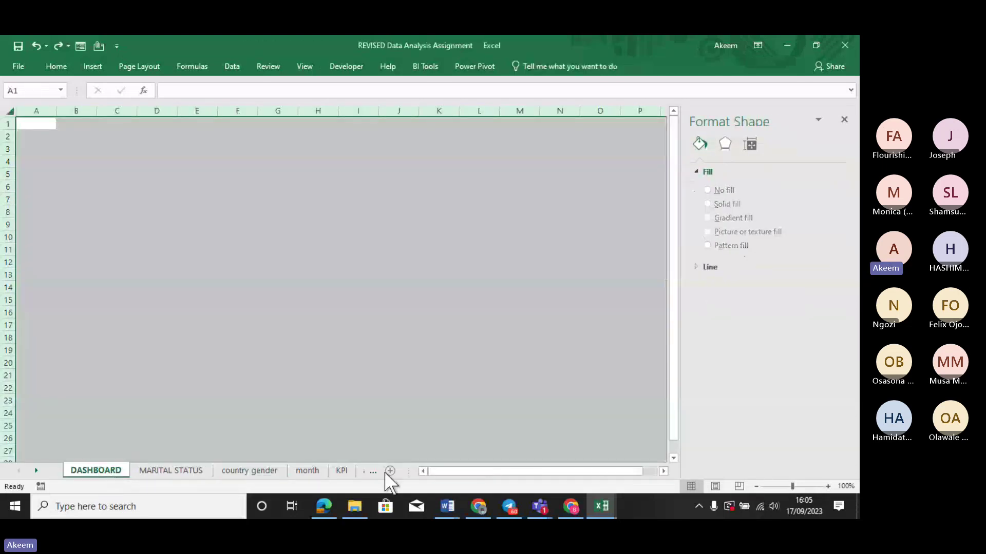
{"action": "left_click", "coordinate": [113, 236]}
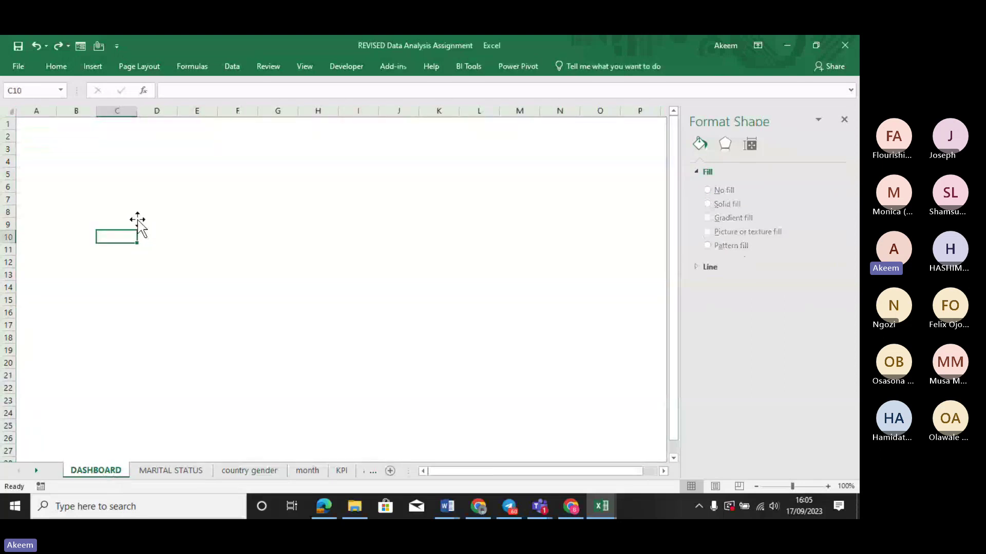
{"action": "left_click", "coordinate": [304, 66]}
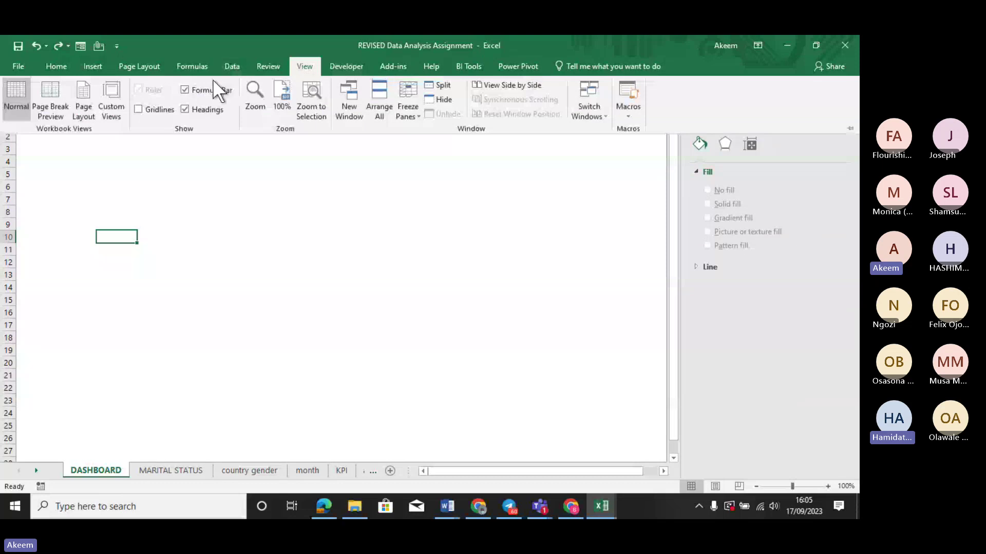
{"action": "left_click", "coordinate": [140, 108]}
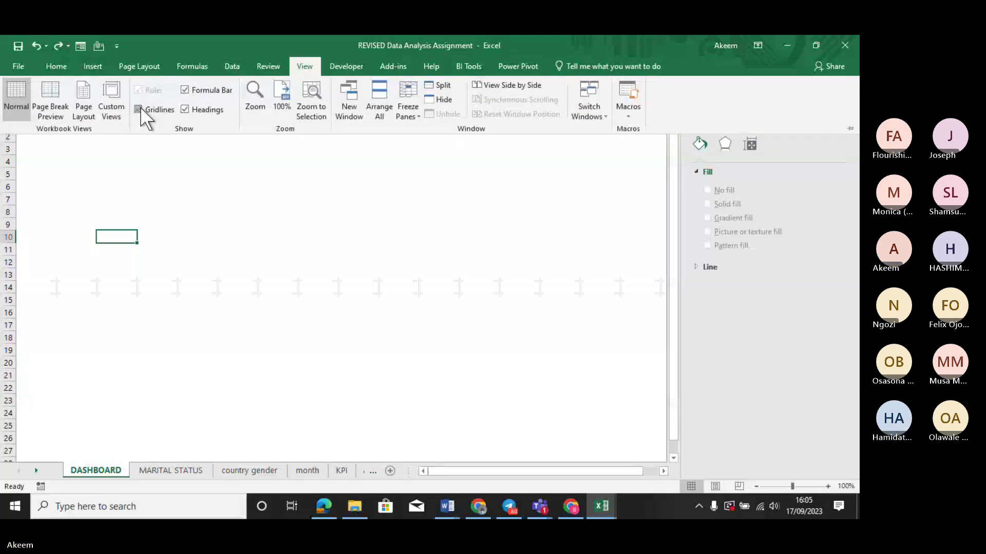
Examine the revenue pivot table beside the chart on the country gender sheet.
{"action": "left_click", "coordinate": [254, 464]}
{"action": "left_click", "coordinate": [256, 468]}
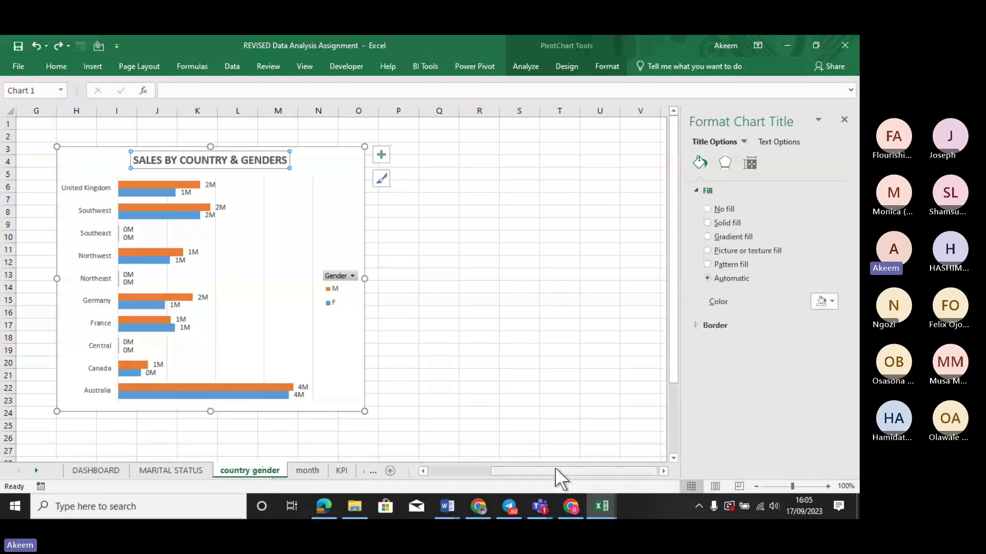
{"action": "left_click_drag", "start_coordinate": [555, 467], "coordinate": [369, 485]}
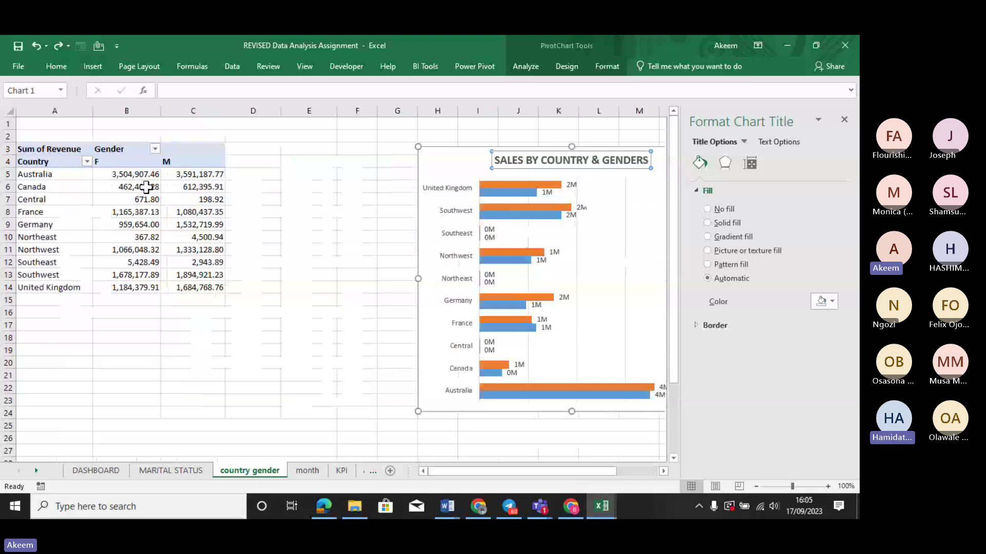
{"action": "left_click", "coordinate": [126, 189]}
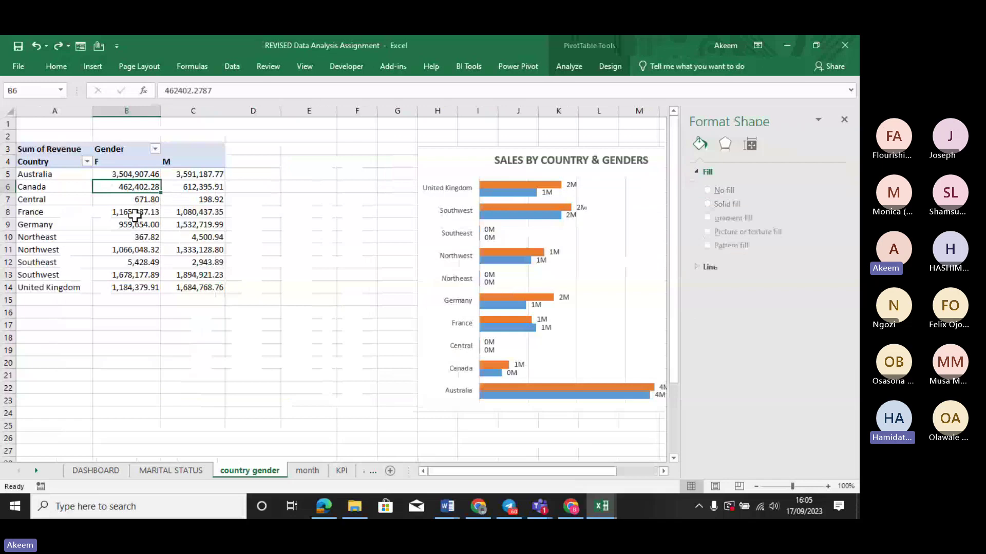
{"action": "mouse_move", "coordinate": [135, 216]}
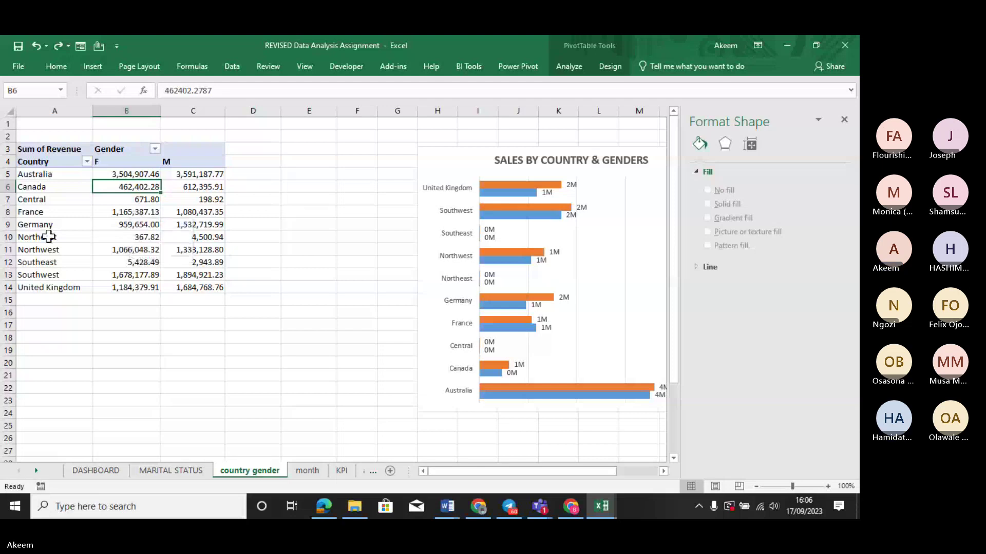
Return to the DASHBOARD sheet and hide its gridlines.
{"action": "left_click", "coordinate": [103, 472]}
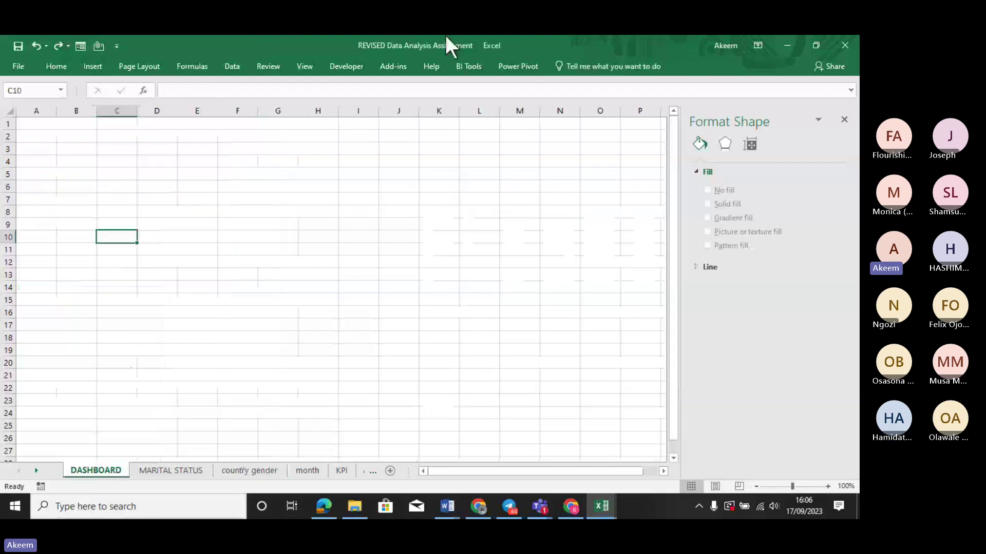
{"action": "left_click", "coordinate": [300, 65]}
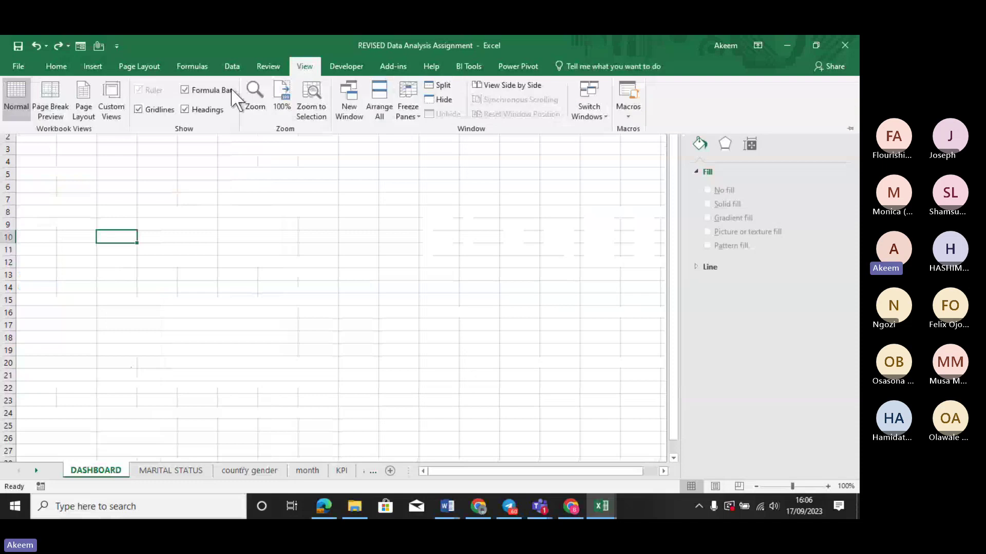
{"action": "left_click", "coordinate": [153, 110]}
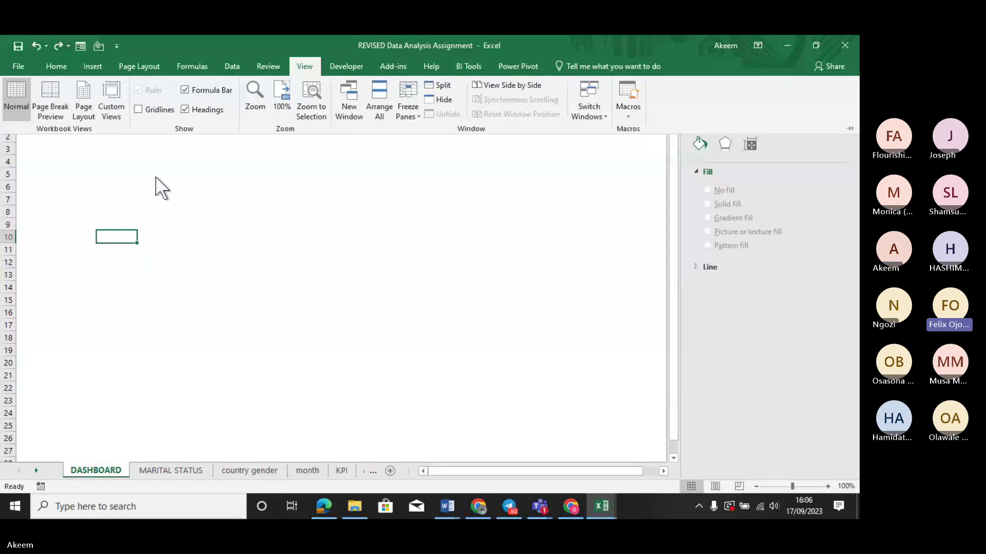
{"action": "left_click", "coordinate": [162, 208]}
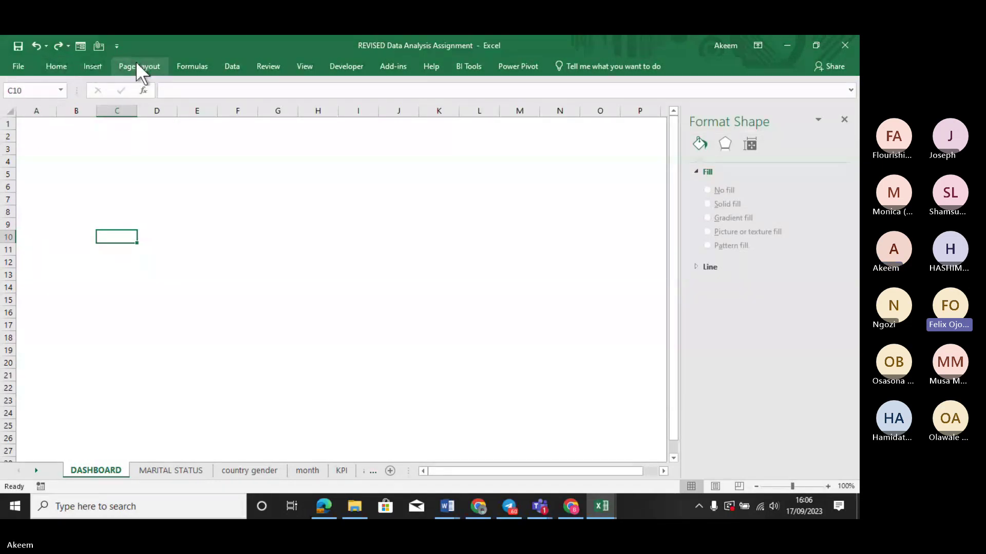
Apply a light grey theme fill to all cells of the DASHBOARD sheet.
{"action": "left_click", "coordinate": [93, 67]}
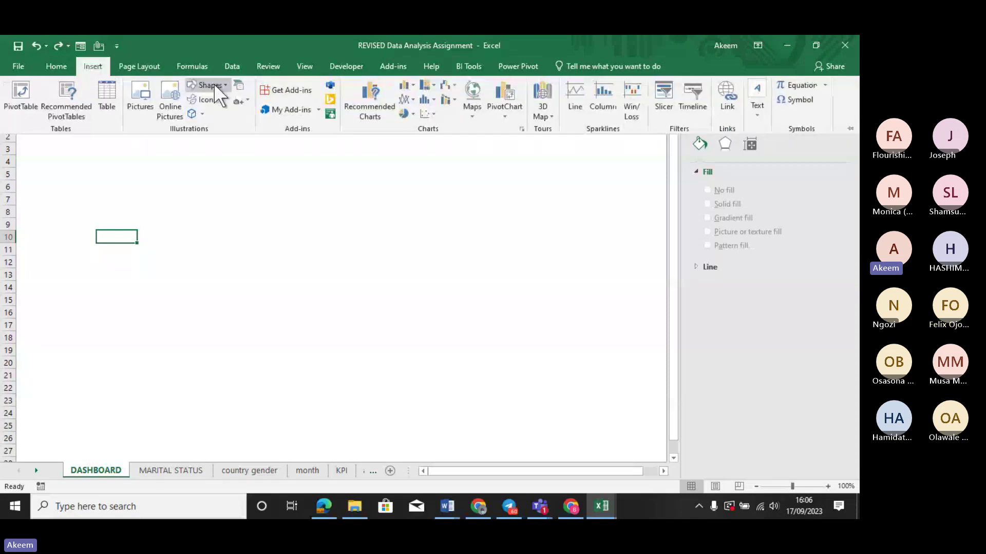
{"action": "left_click", "coordinate": [68, 72]}
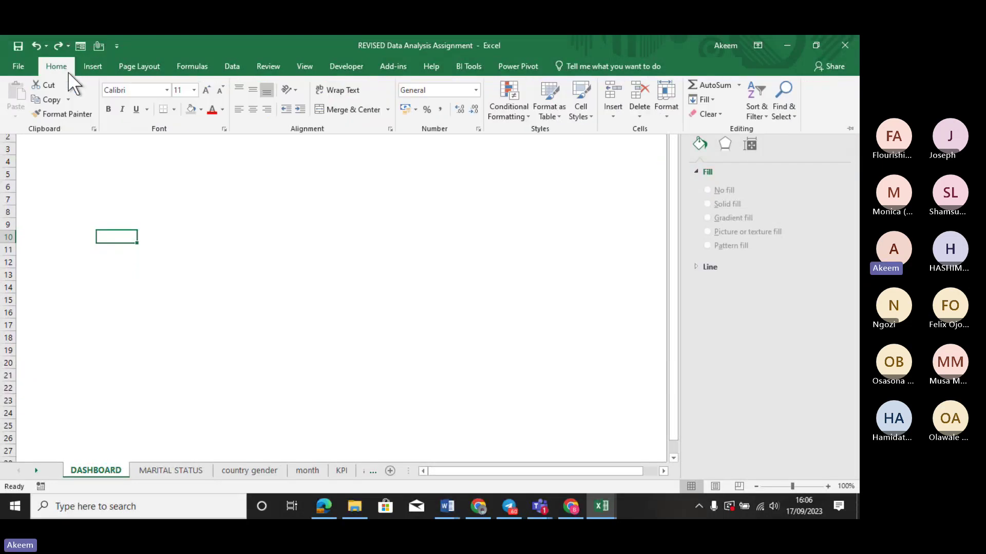
{"action": "left_click", "coordinate": [32, 147]}
{"action": "left_click", "coordinate": [9, 110]}
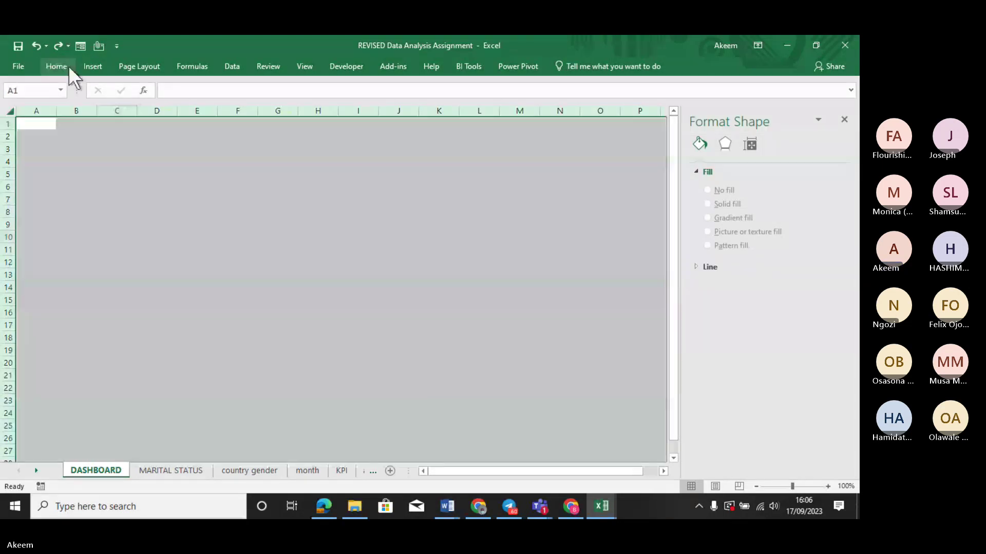
{"action": "left_click", "coordinate": [61, 66]}
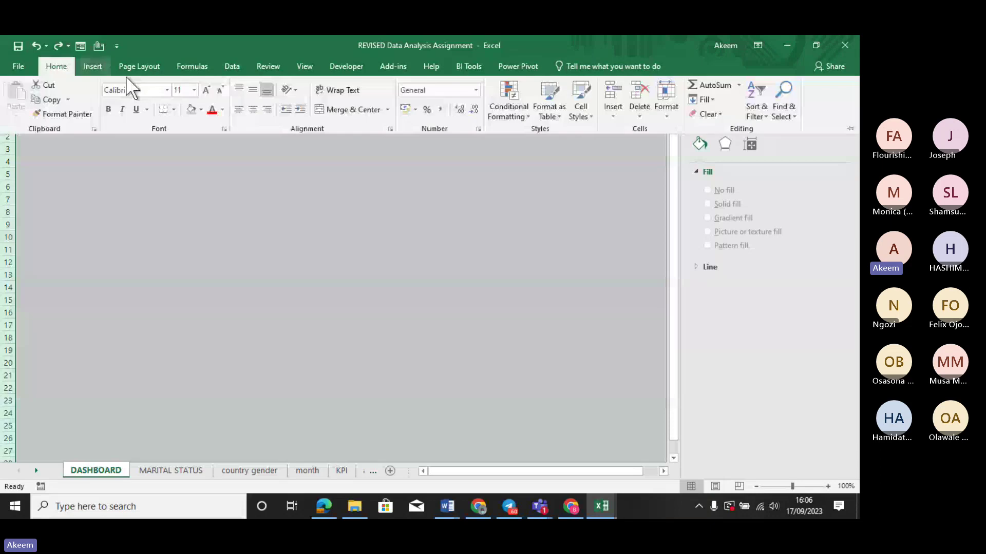
{"action": "left_click", "coordinate": [199, 107]}
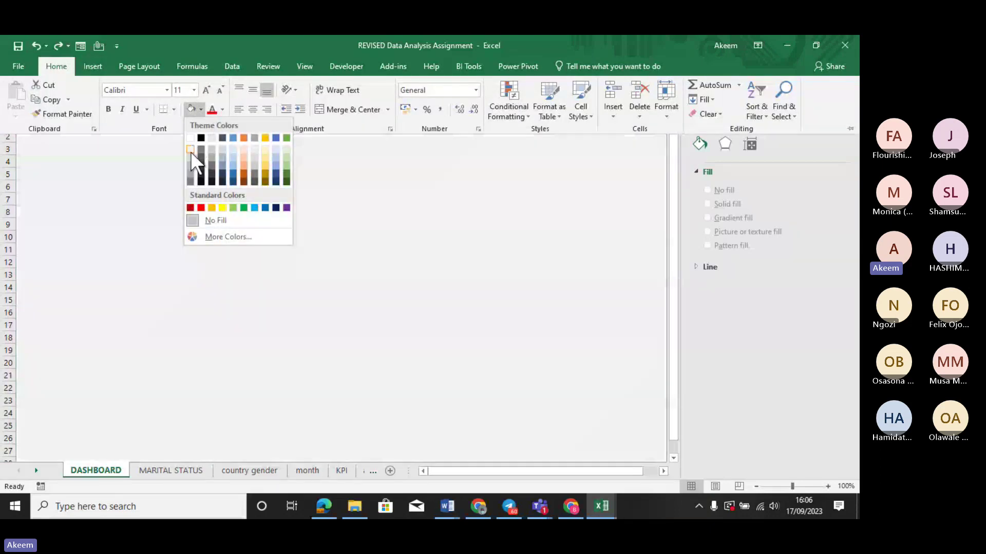
{"action": "left_click", "coordinate": [190, 154]}
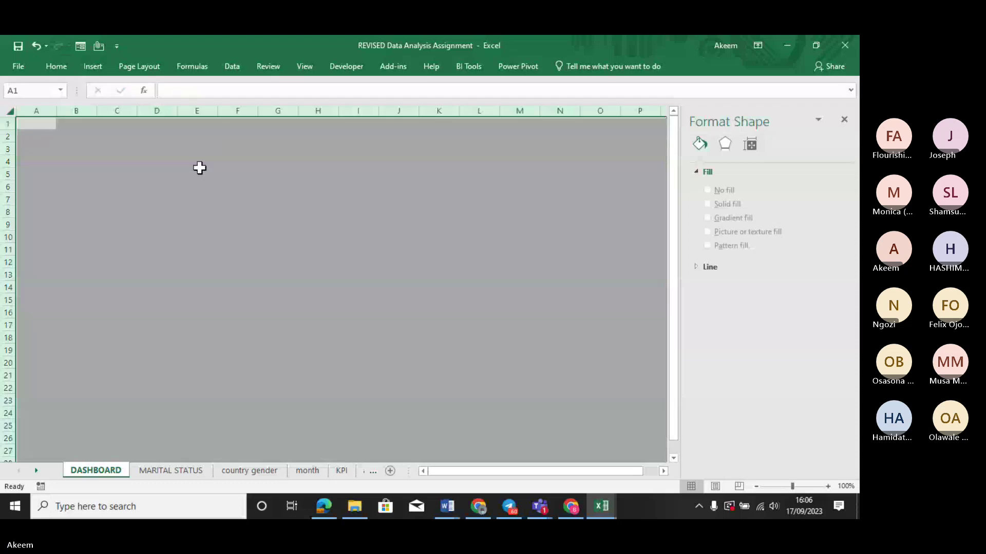
{"action": "left_click", "coordinate": [198, 170]}
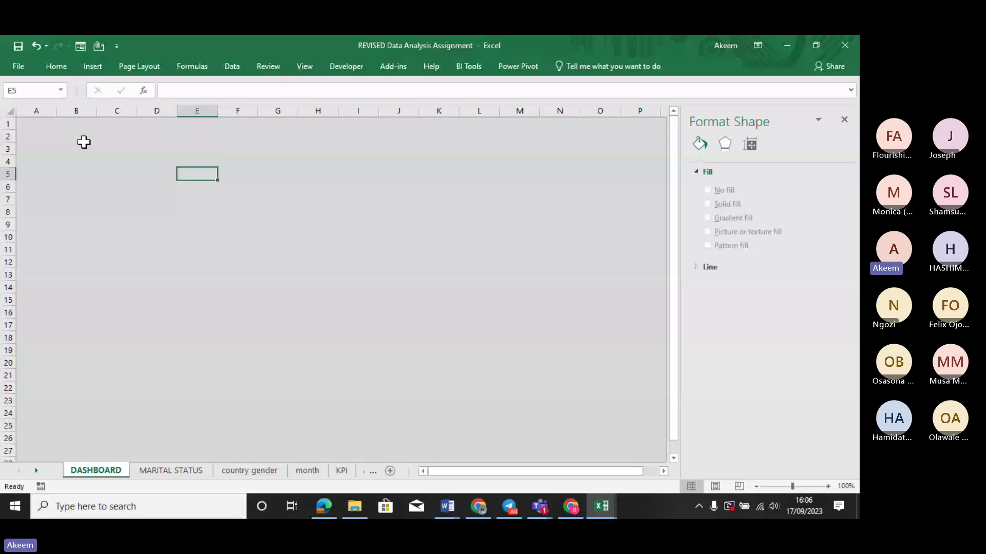
Close the Format Shape pane to widen the worksheet area and select cell C3.
{"action": "left_click", "coordinate": [843, 120]}
{"action": "left_click", "coordinate": [448, 200]}
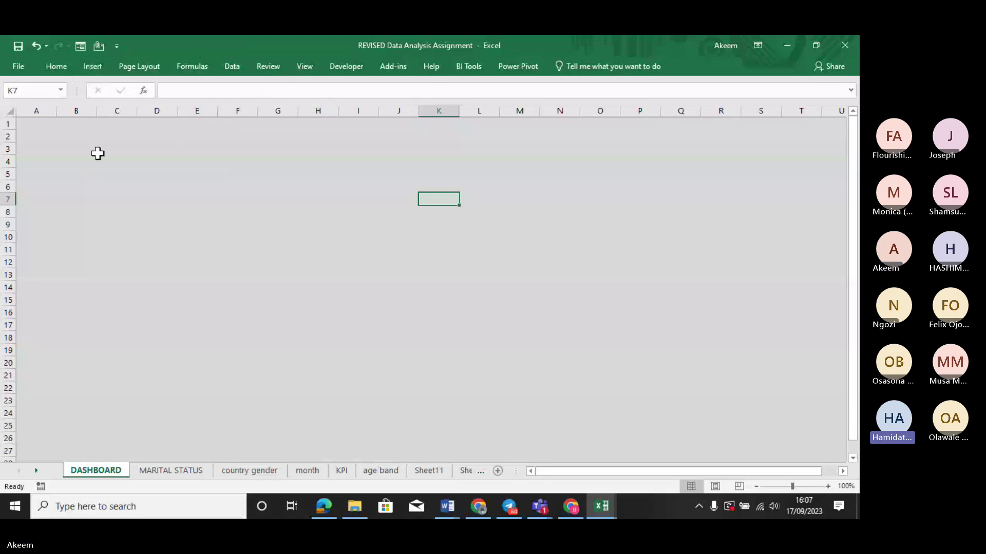
{"action": "left_click", "coordinate": [97, 152]}
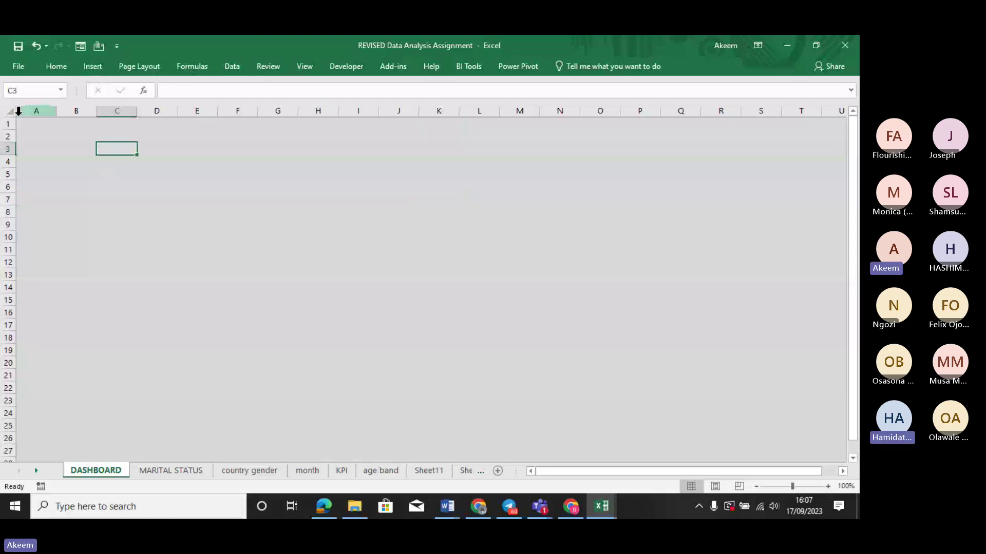
{"action": "left_click", "coordinate": [122, 161]}
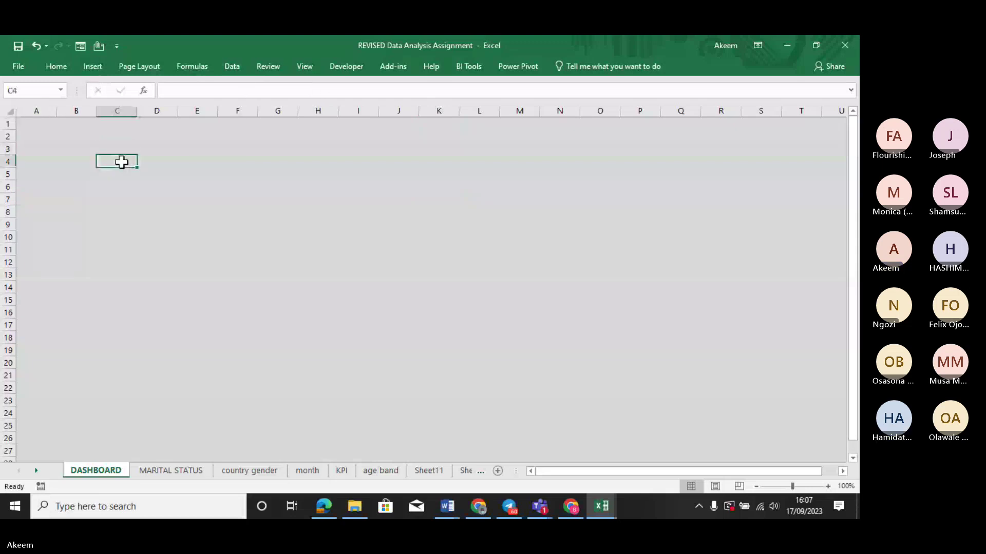
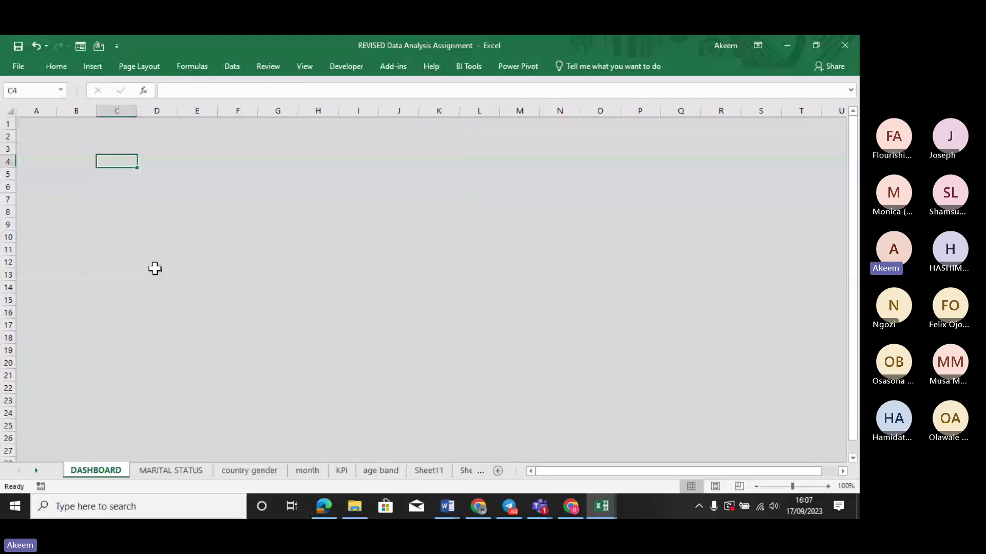
{"action": "left_click", "coordinate": [221, 163]}
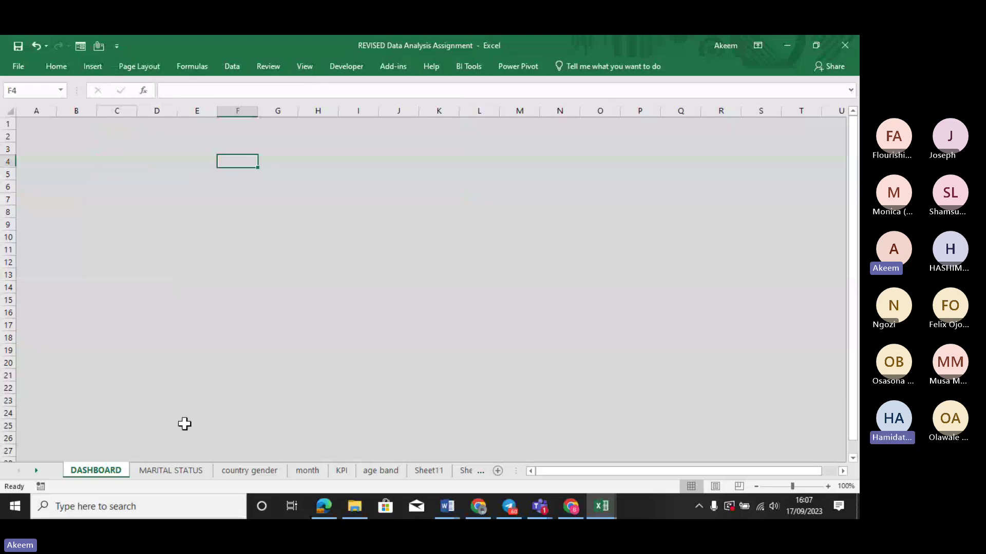
{"action": "left_click", "coordinate": [183, 471]}
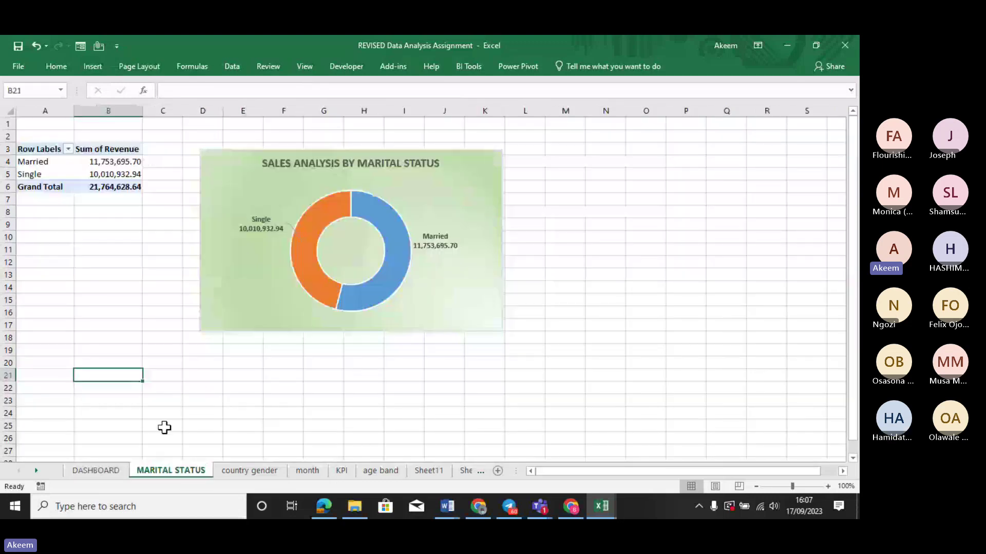
{"action": "left_click", "coordinate": [108, 471]}
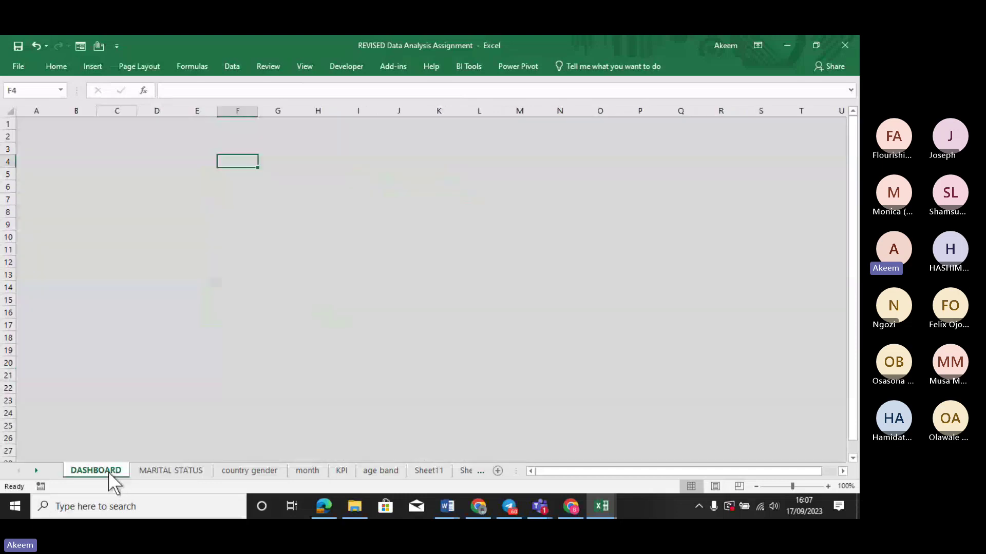
{"action": "left_click", "coordinate": [147, 312]}
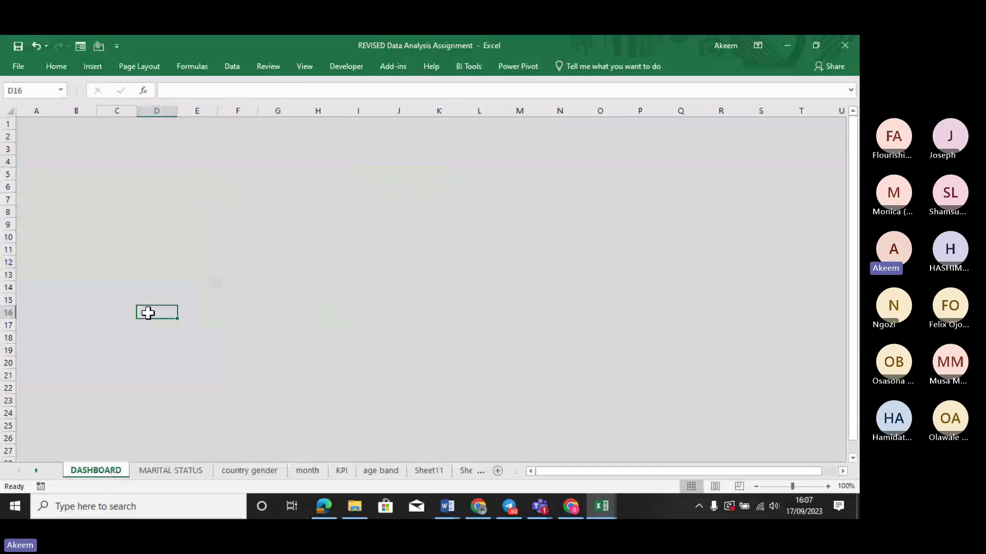
{"action": "left_click", "coordinate": [135, 200]}
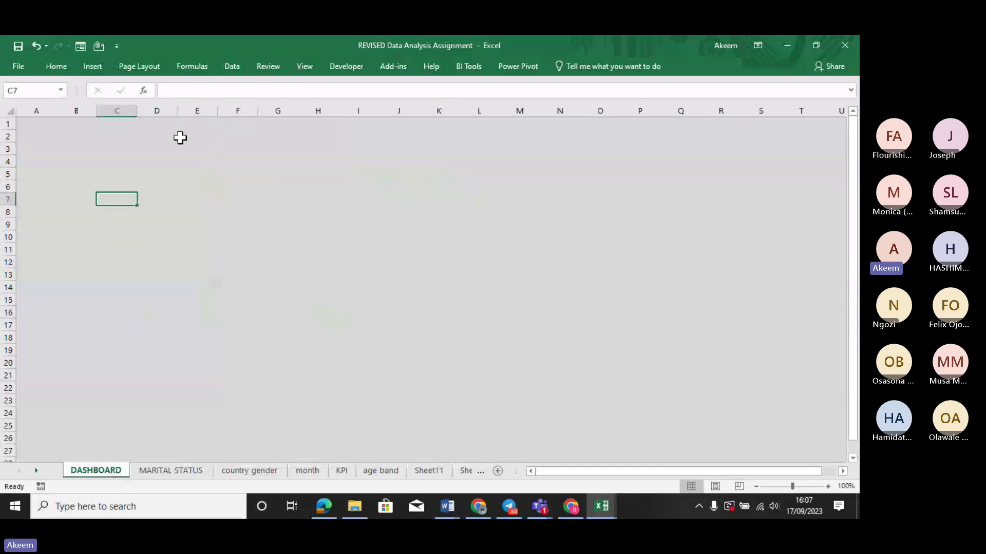
Draw a rounded rectangle about 1.69 cm high and 3.89 cm wide over columns B to D near row 4.
{"action": "left_click", "coordinate": [96, 64]}
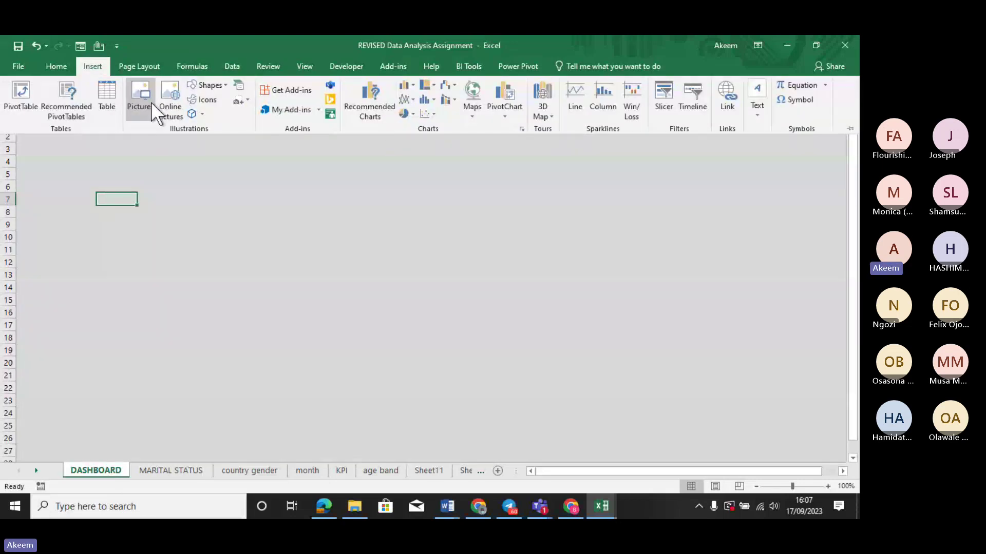
{"action": "left_click", "coordinate": [219, 85]}
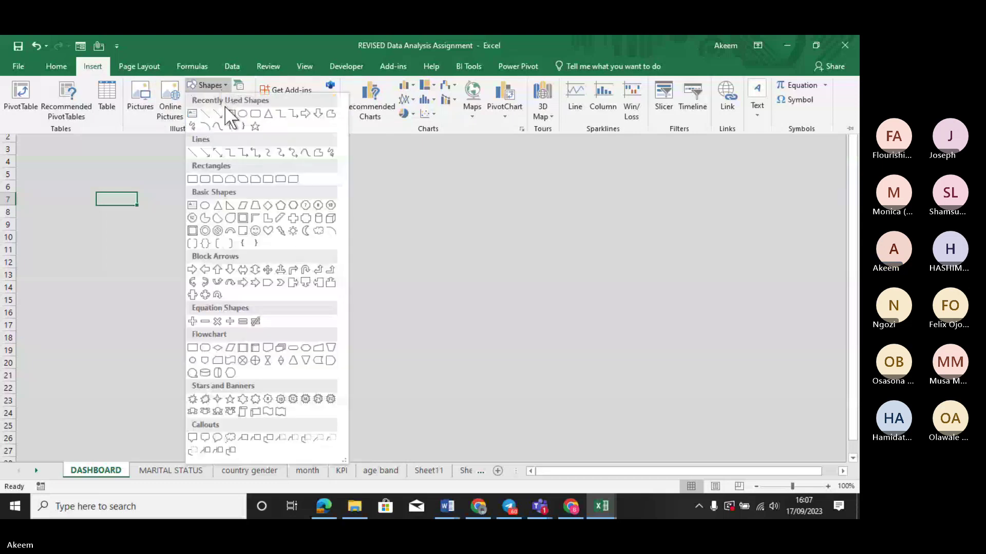
{"action": "left_click", "coordinate": [255, 115]}
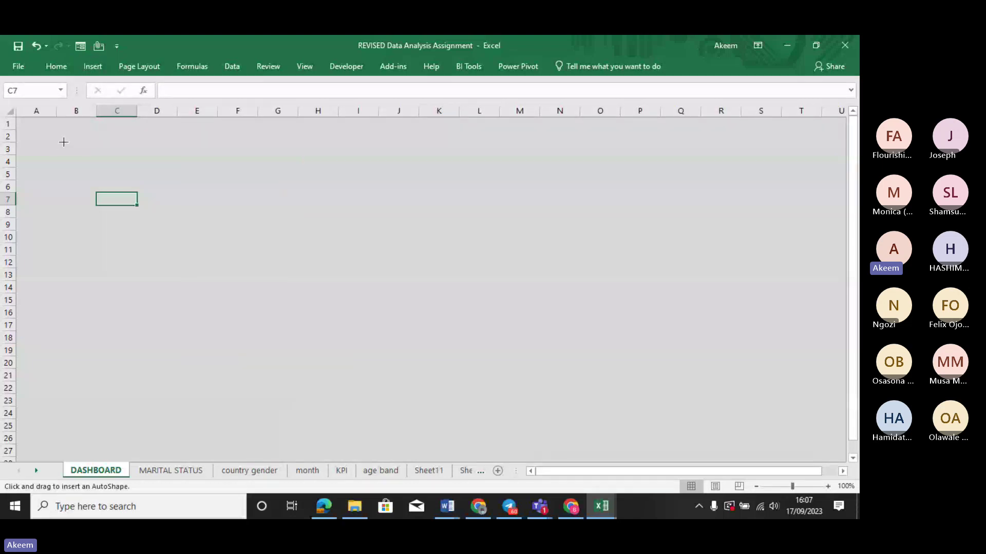
{"action": "mouse_move", "coordinate": [64, 143]}
{"action": "left_mouse_down"}
{"action": "mouse_move", "coordinate": [154, 167]}
{"action": "mouse_move", "coordinate": [152, 182]}
{"action": "left_mouse_up"}
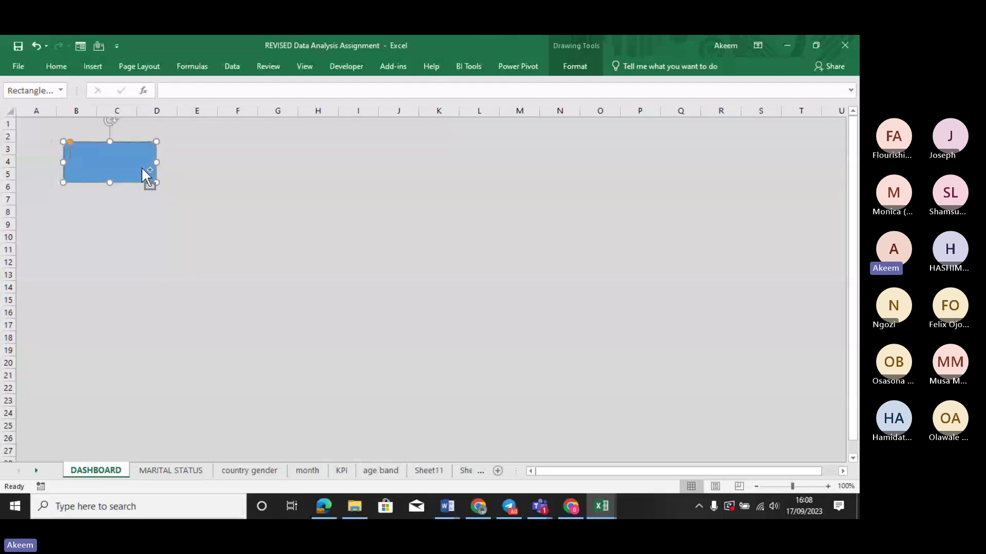
{"action": "left_click", "coordinate": [202, 186]}
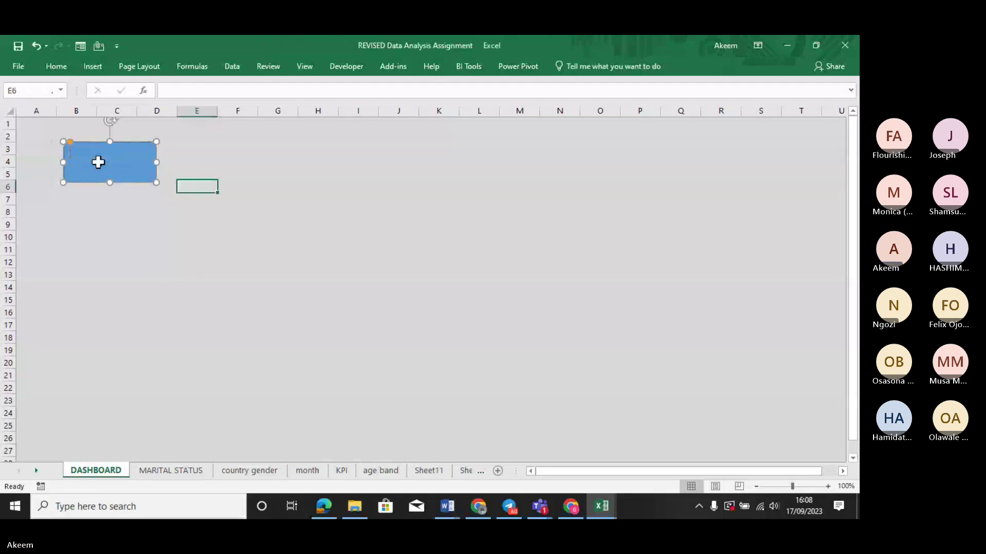
Duplicate the rounded rectangle to get four identical shapes and move two of the copies out across the sheet.
{"action": "left_click", "coordinate": [98, 162]}
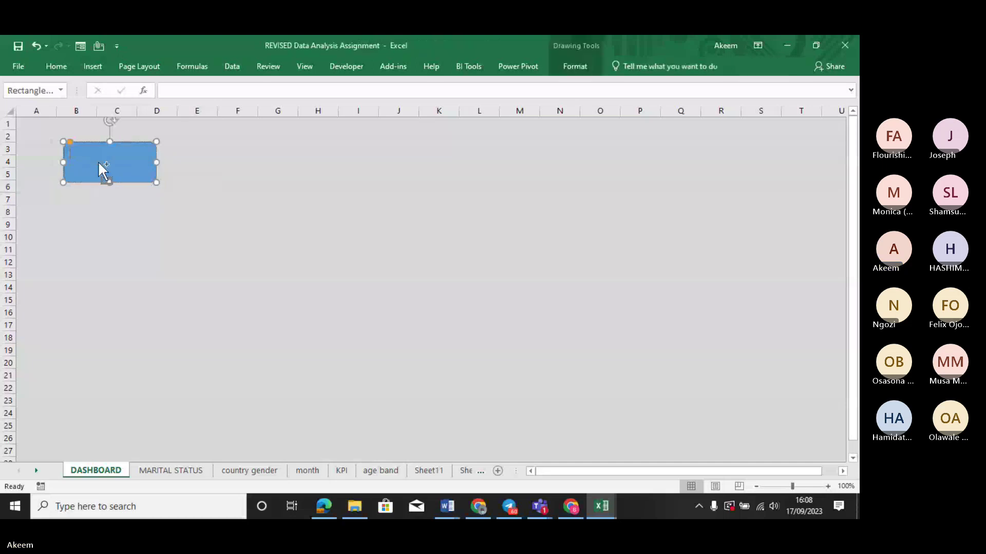
{"action": "left_click_drag", "start_coordinate": [98, 161], "coordinate": [270, 146]}
{"action": "key", "text": "ctrl+d"}
{"action": "key", "text": "ctrl+d"}
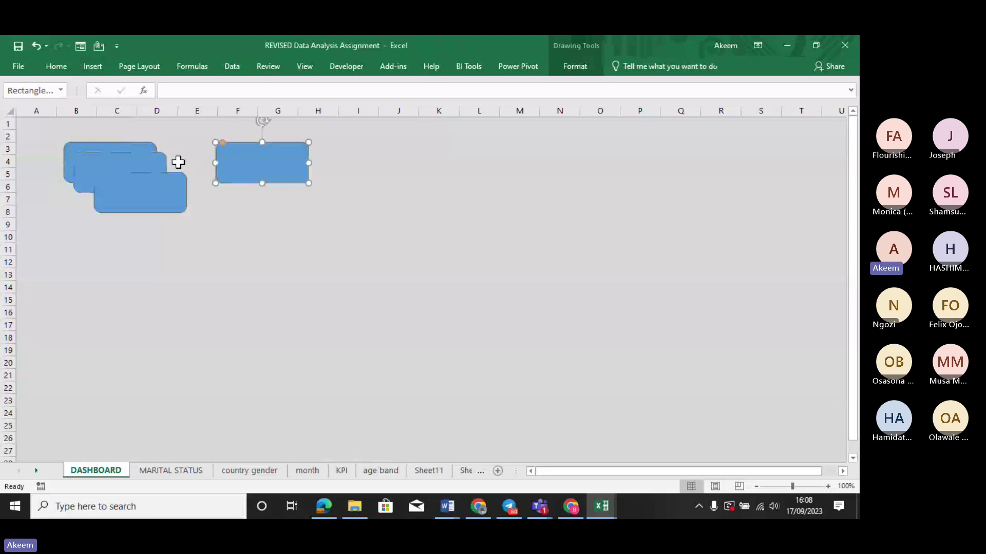
{"action": "left_click_drag", "start_coordinate": [153, 192], "coordinate": [412, 174]}
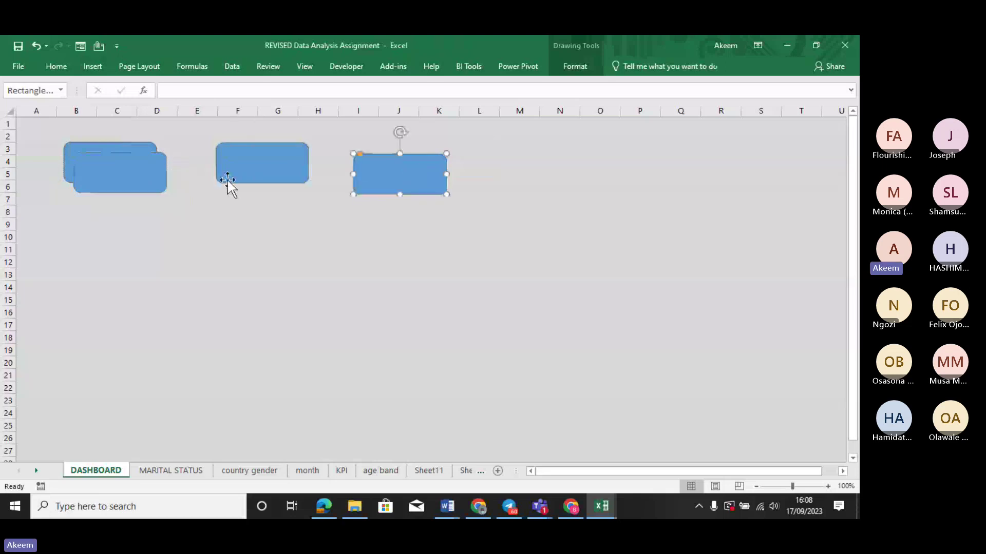
Arrange the rectangles with one across rows 1 to 4 and the other three side by side around rows 6 to 8.
{"action": "left_click_drag", "start_coordinate": [124, 180], "coordinate": [169, 154]}
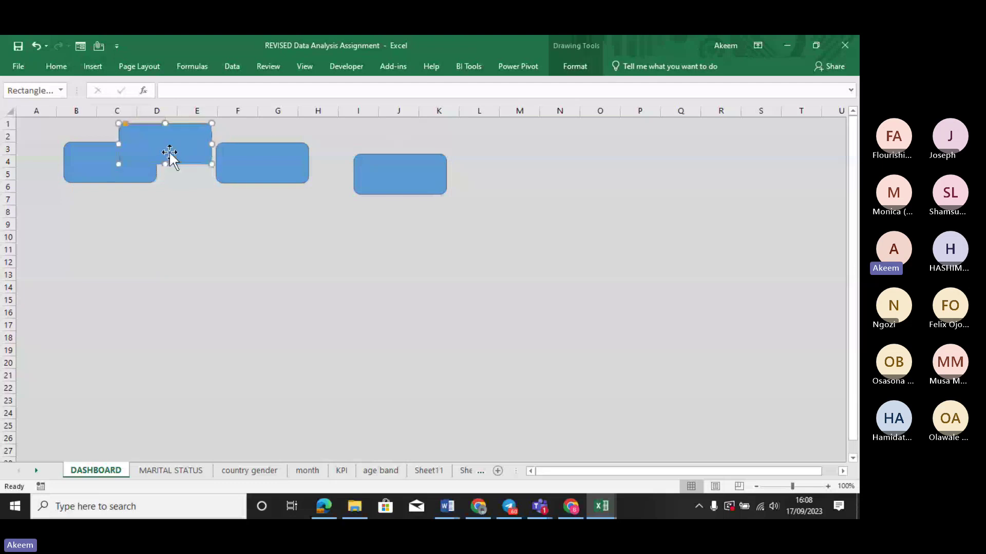
{"action": "left_click_drag", "start_coordinate": [104, 173], "coordinate": [103, 212]}
{"action": "left_click_drag", "start_coordinate": [212, 201], "coordinate": [200, 208]}
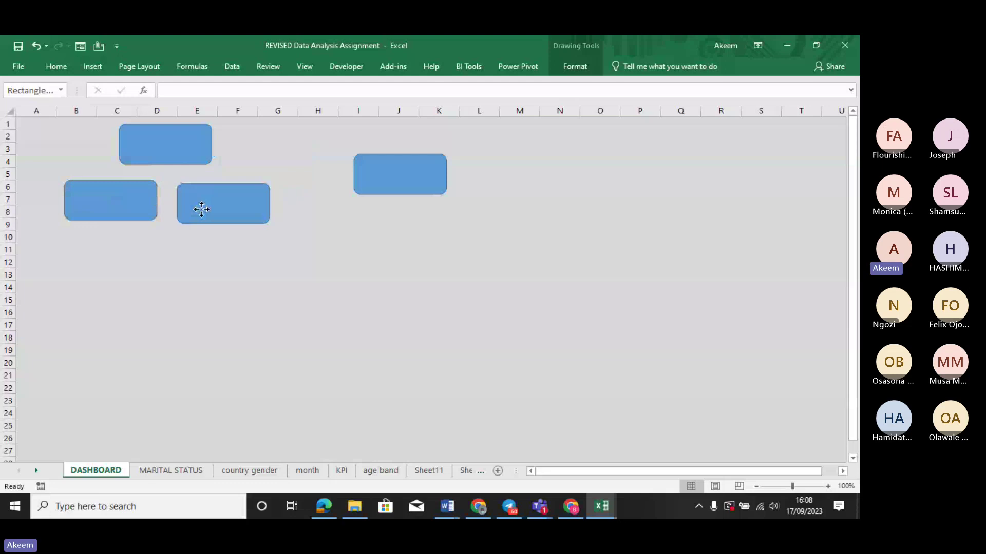
{"action": "left_click_drag", "start_coordinate": [388, 189], "coordinate": [320, 209]}
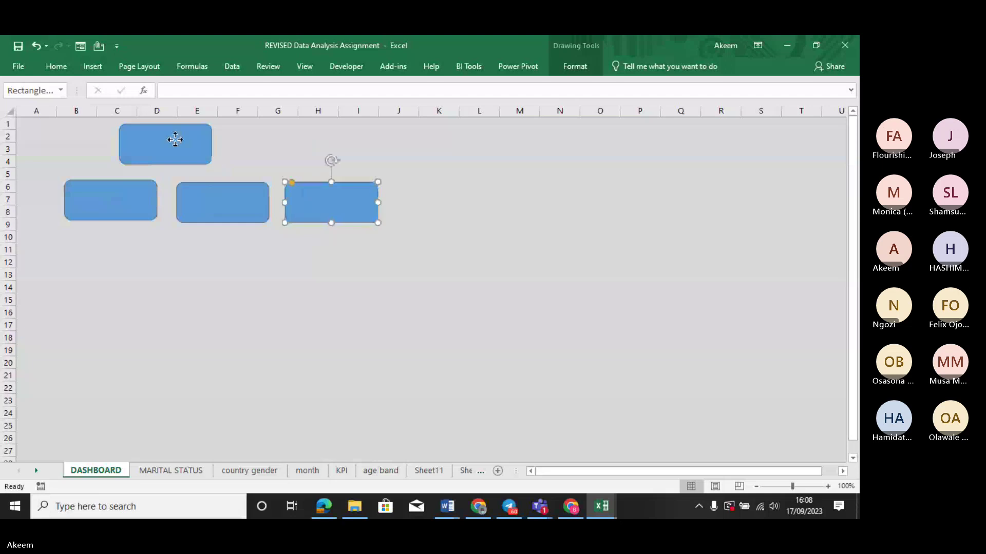
Stretch the uppermost rectangle into a title banner spanning columns B to L and make it slightly taller.
{"action": "left_click", "coordinate": [175, 139]}
{"action": "left_click_drag", "start_coordinate": [213, 142], "coordinate": [505, 146]}
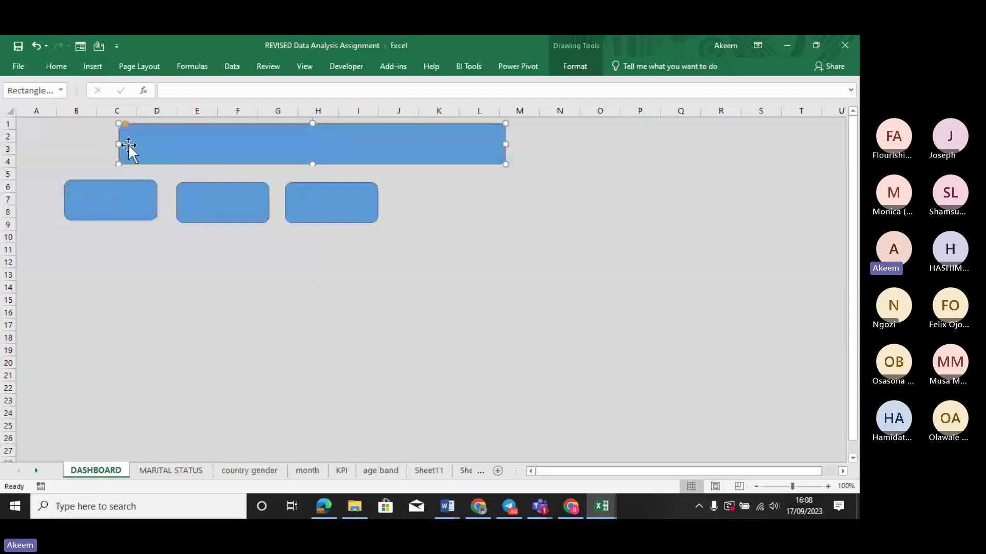
{"action": "left_click_drag", "start_coordinate": [121, 144], "coordinate": [62, 150]}
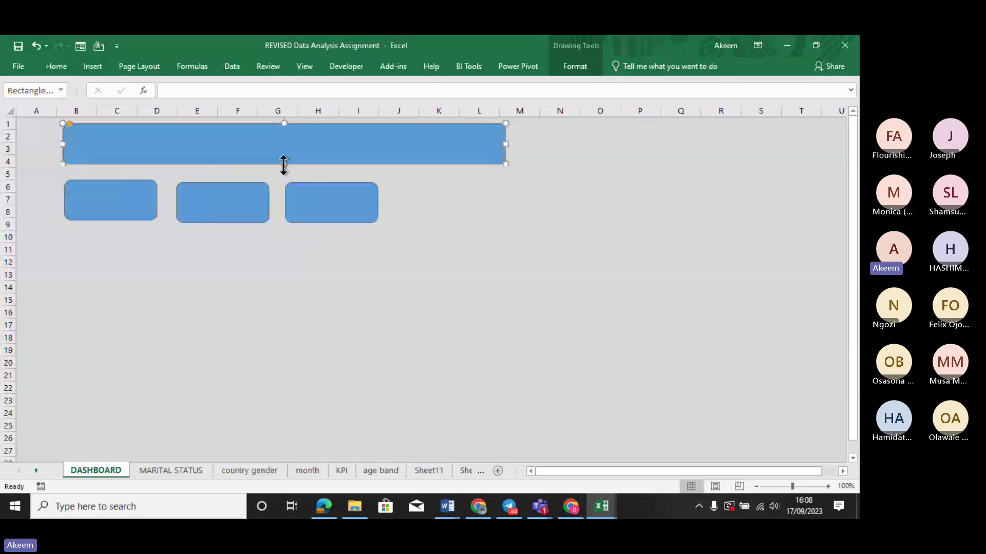
{"action": "mouse_move", "coordinate": [283, 165]}
{"action": "left_mouse_down"}
{"action": "mouse_move", "coordinate": [284, 177]}
{"action": "mouse_move", "coordinate": [284, 167]}
{"action": "left_mouse_up"}
Set the first small rectangle below the banner to No Fill.
{"action": "left_click", "coordinate": [107, 206]}
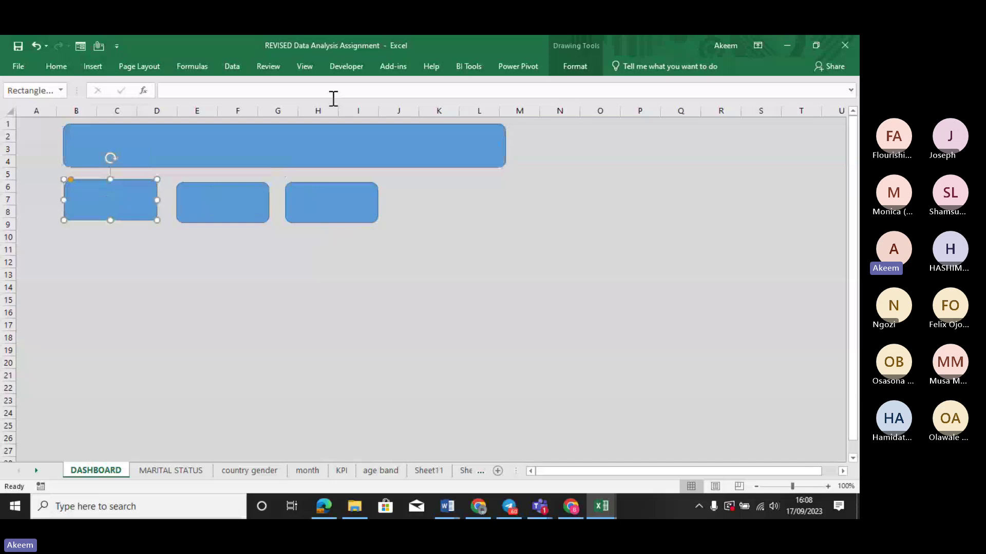
{"action": "left_click", "coordinate": [575, 67]}
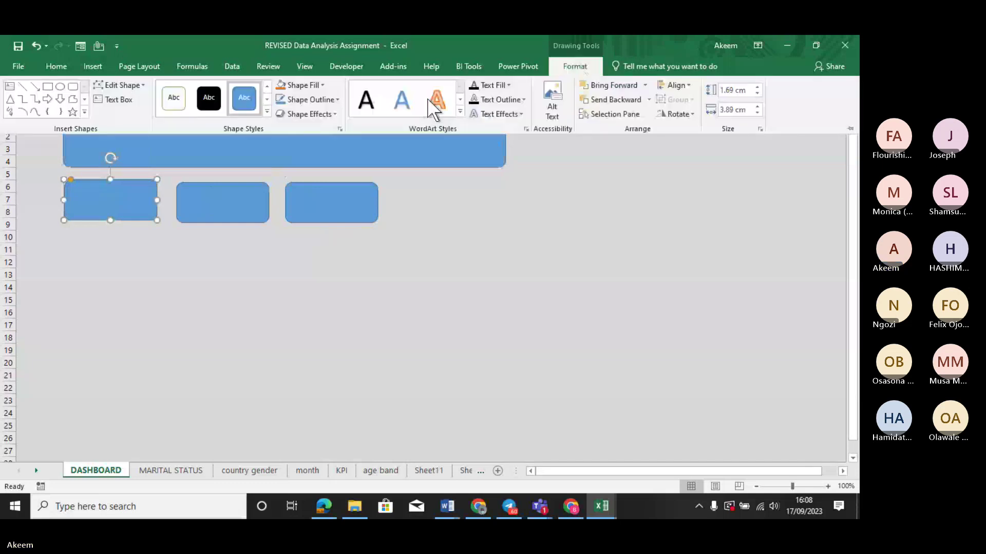
{"action": "left_click", "coordinate": [323, 84]}
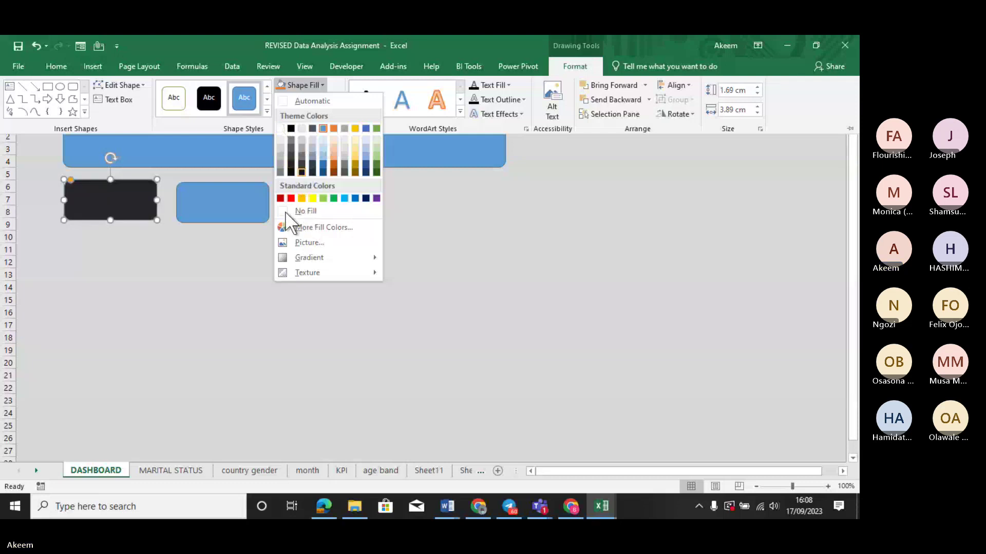
{"action": "key", "text": "Escape"}
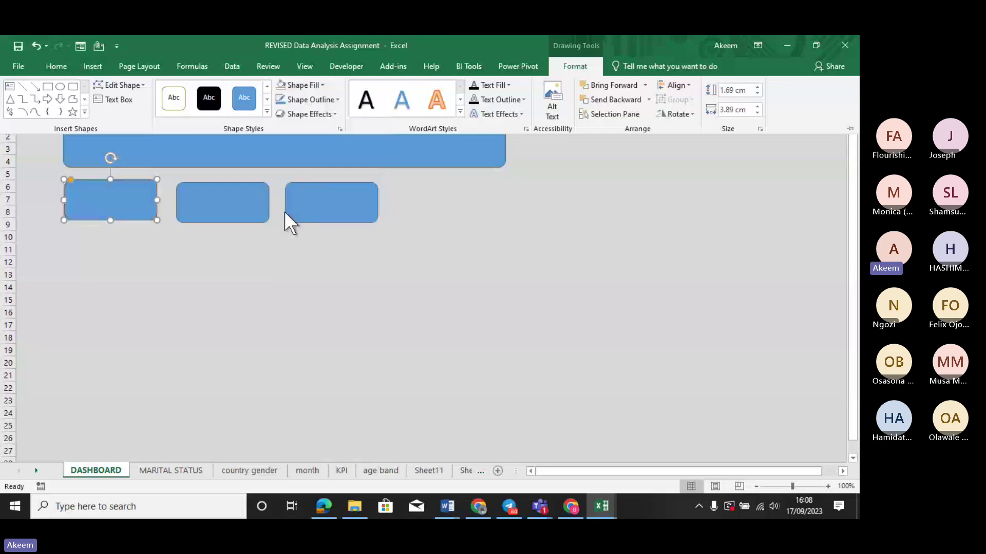
{"action": "left_click", "coordinate": [122, 200]}
{"action": "left_click", "coordinate": [164, 245]}
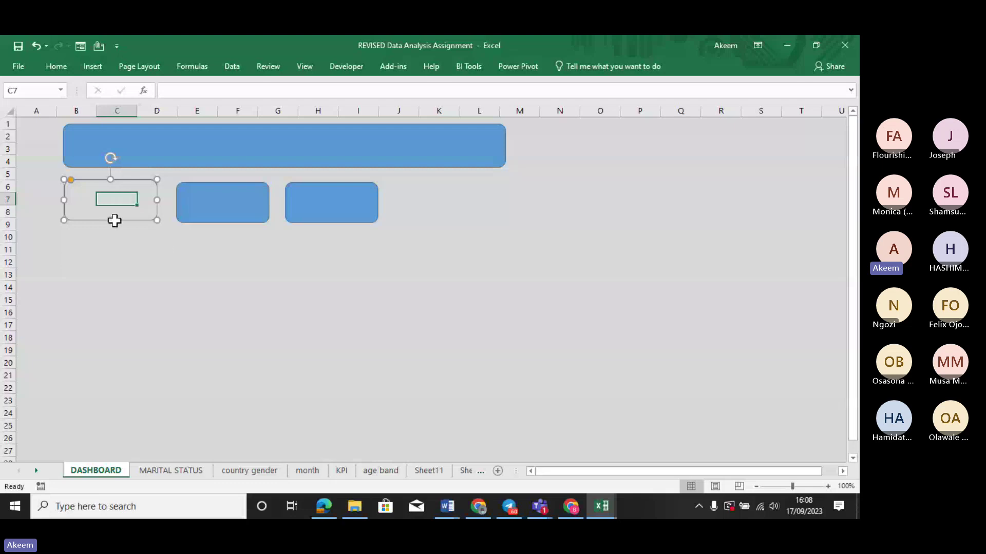
Fill the first small rectangle below the banner with white.
{"action": "left_click", "coordinate": [87, 190]}
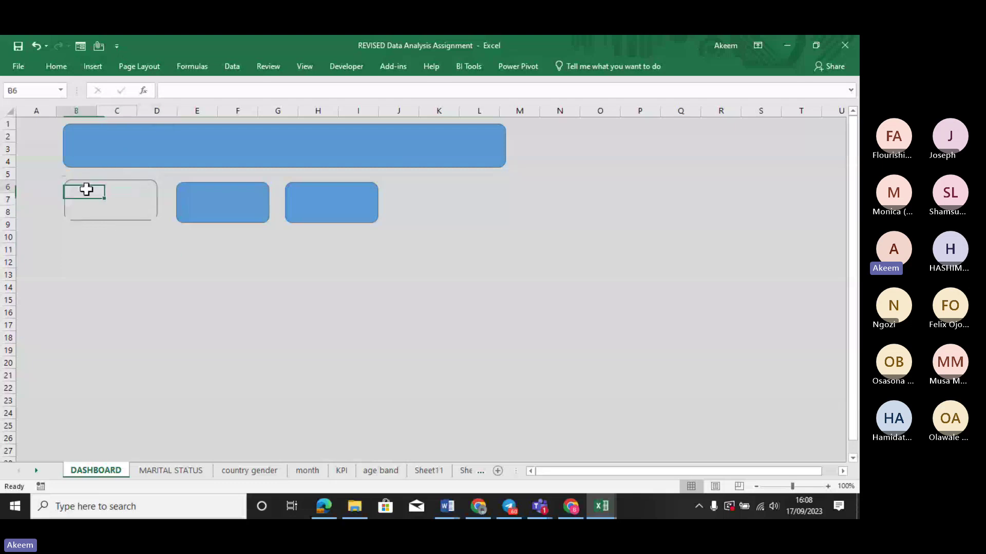
{"action": "left_click", "coordinate": [125, 198]}
{"action": "left_click", "coordinate": [137, 183]}
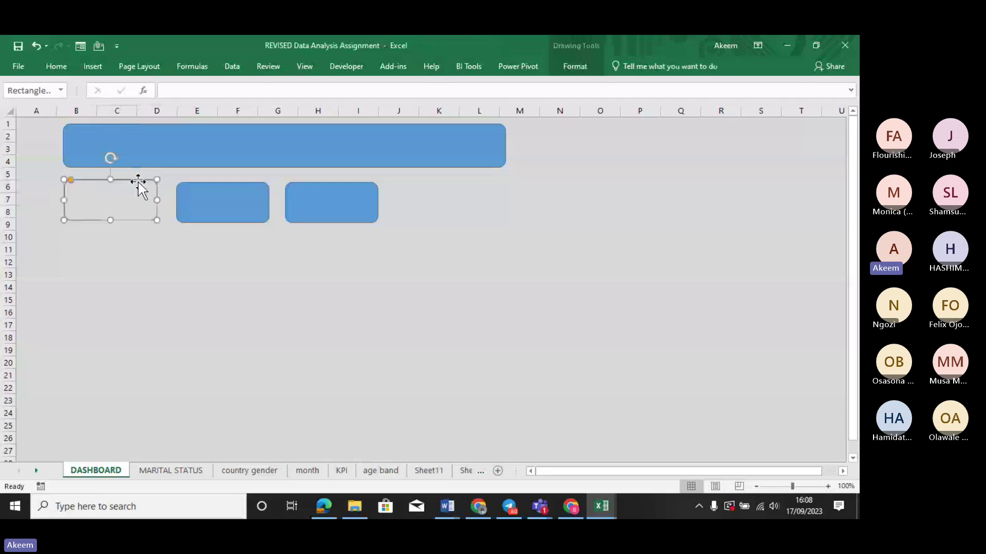
{"action": "left_click", "coordinate": [575, 64]}
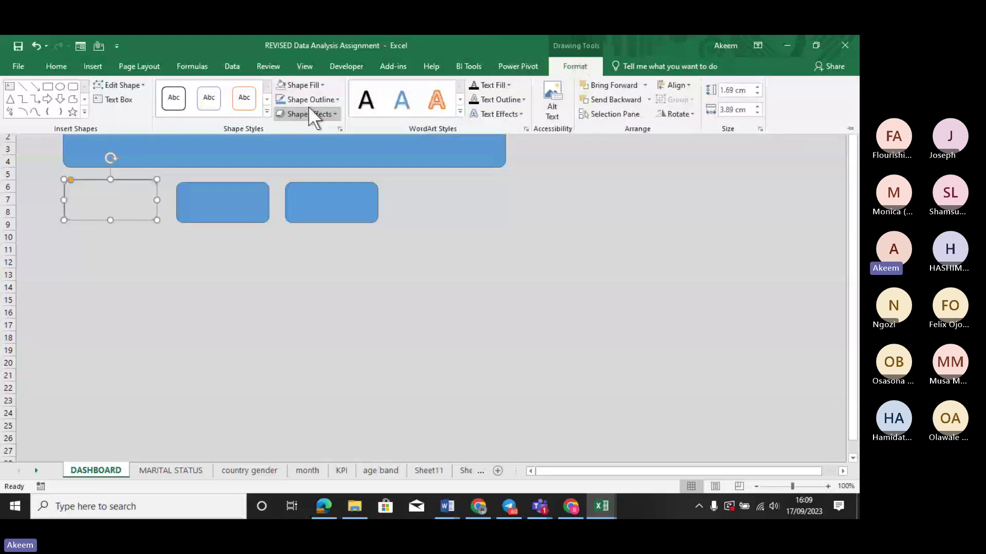
{"action": "left_click", "coordinate": [322, 83]}
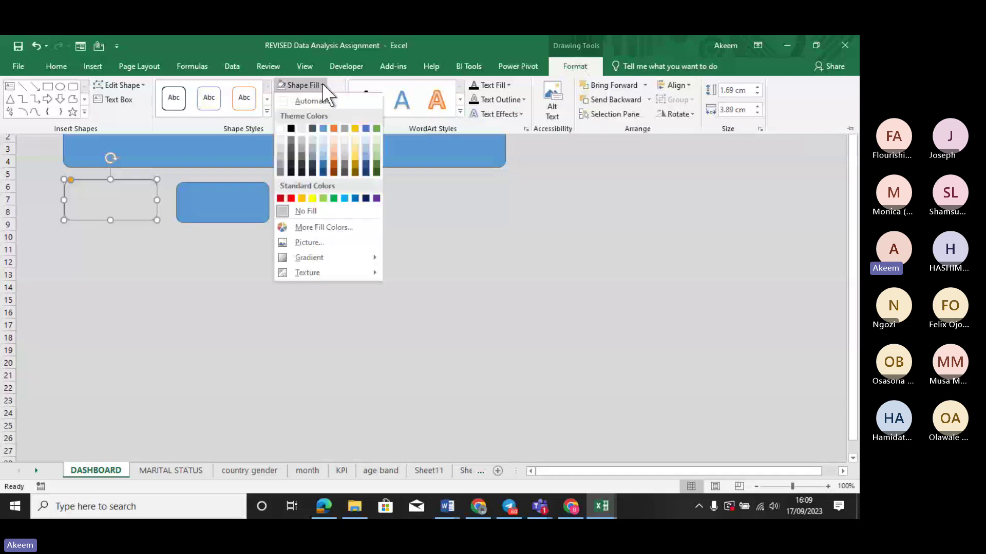
{"action": "left_click", "coordinate": [282, 128]}
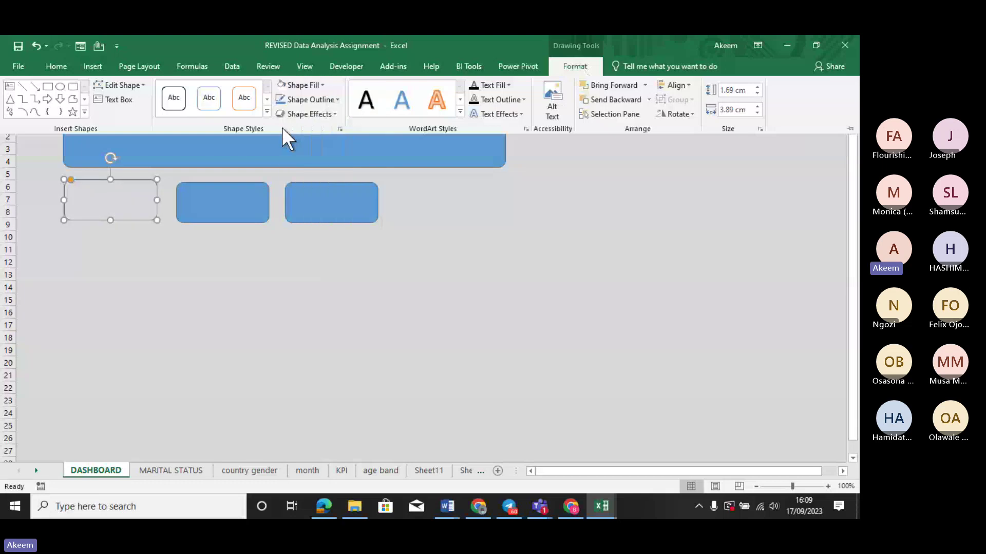
{"action": "left_click", "coordinate": [231, 272]}
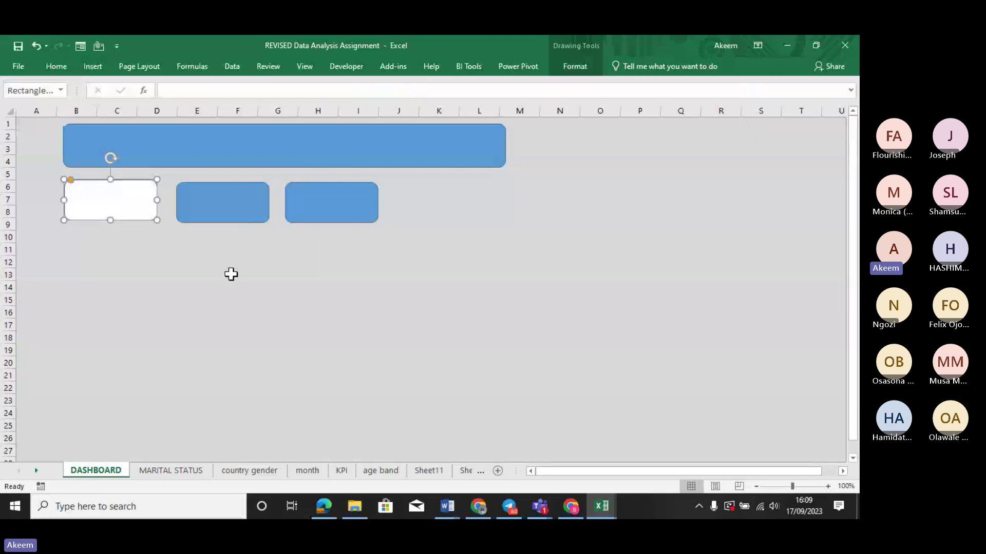
{"action": "left_click", "coordinate": [216, 207]}
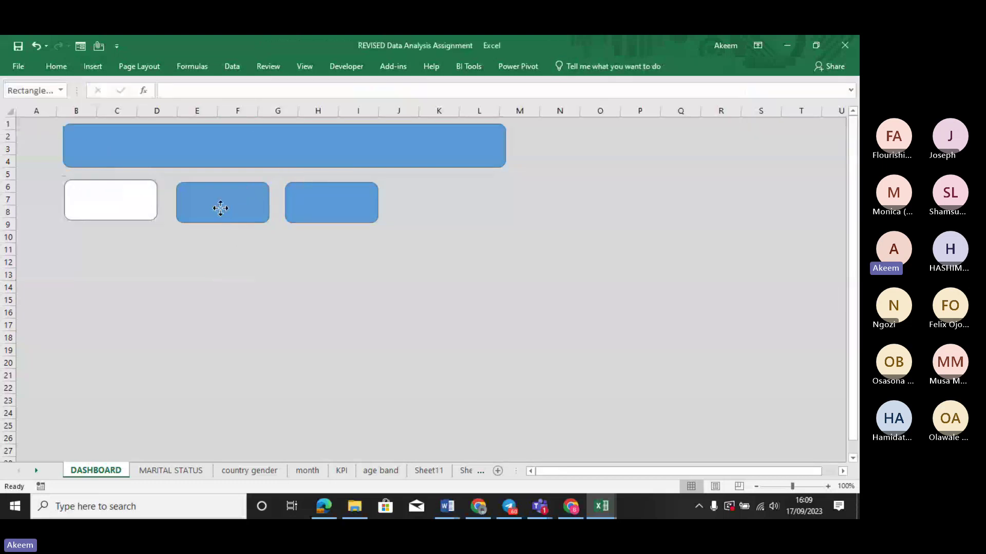
{"action": "left_click", "coordinate": [148, 200]}
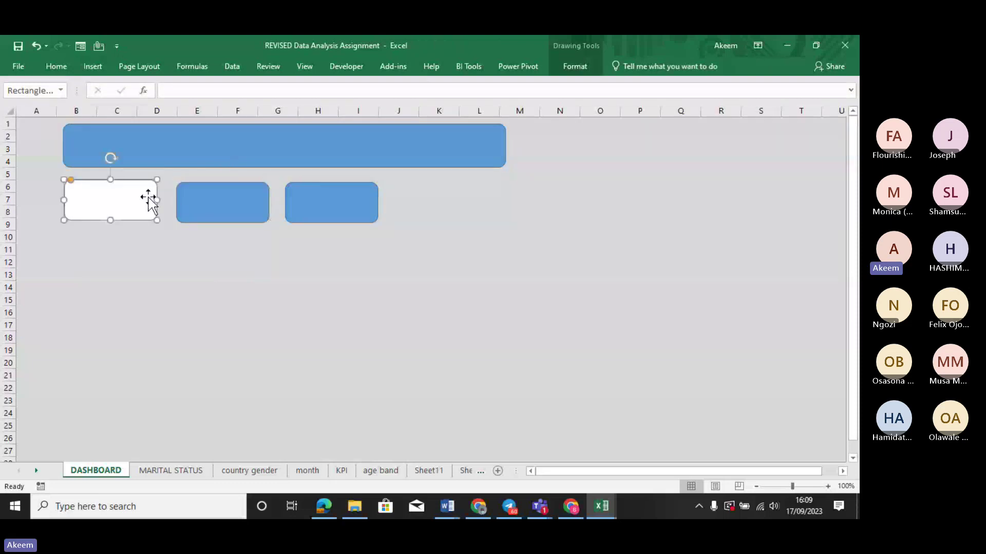
{"action": "left_click", "coordinate": [257, 203]}
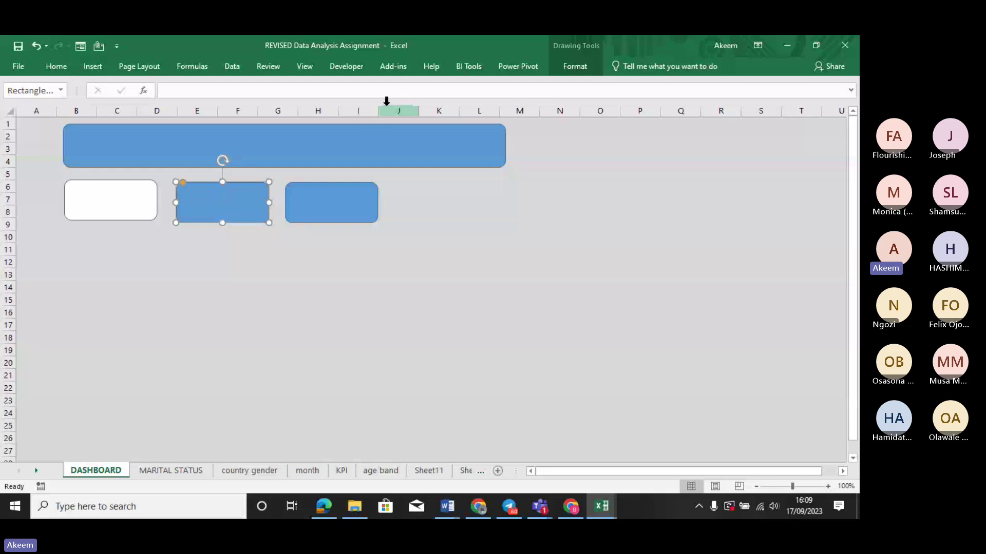
{"action": "left_click", "coordinate": [143, 202]}
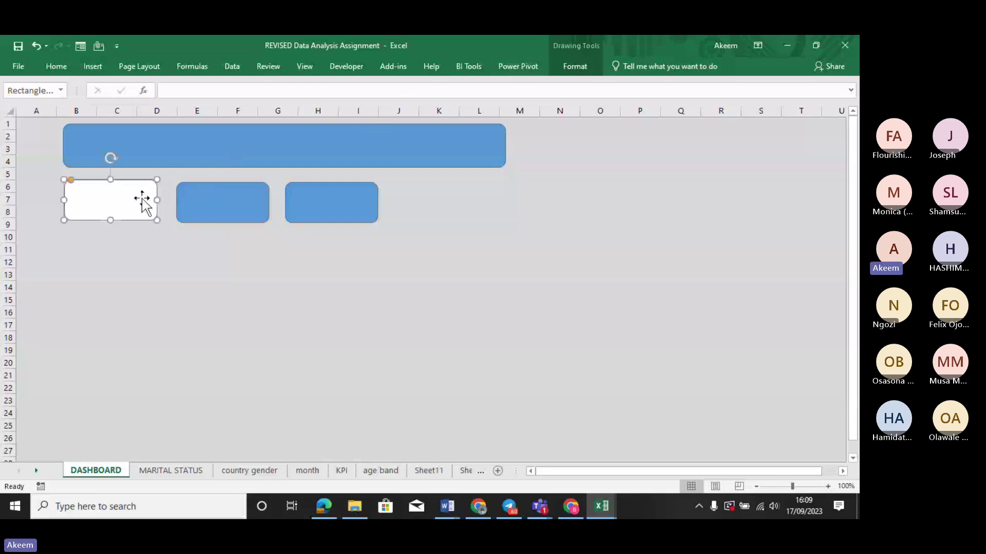
Set the first small rectangle below the banner to No Fill.
{"action": "left_click", "coordinate": [579, 64]}
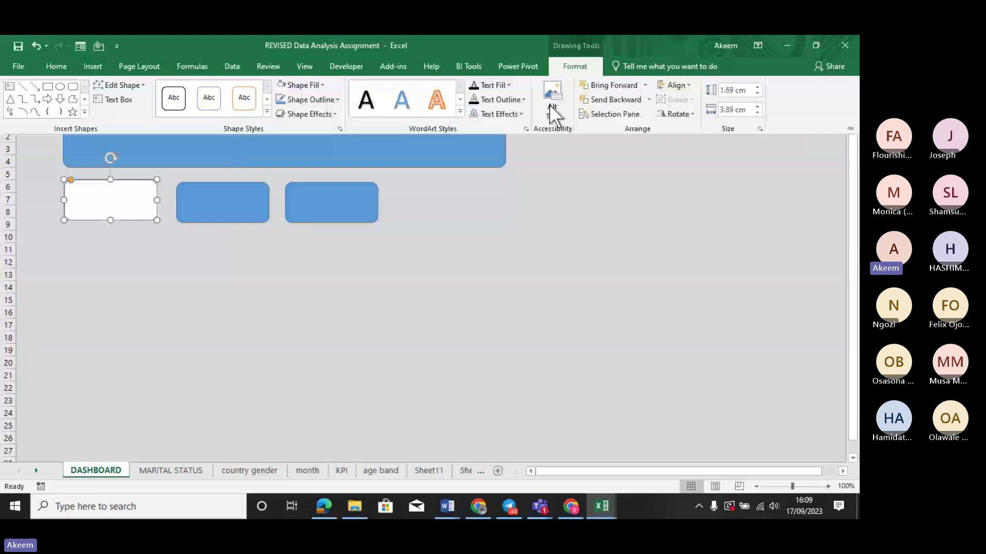
{"action": "left_click", "coordinate": [323, 85]}
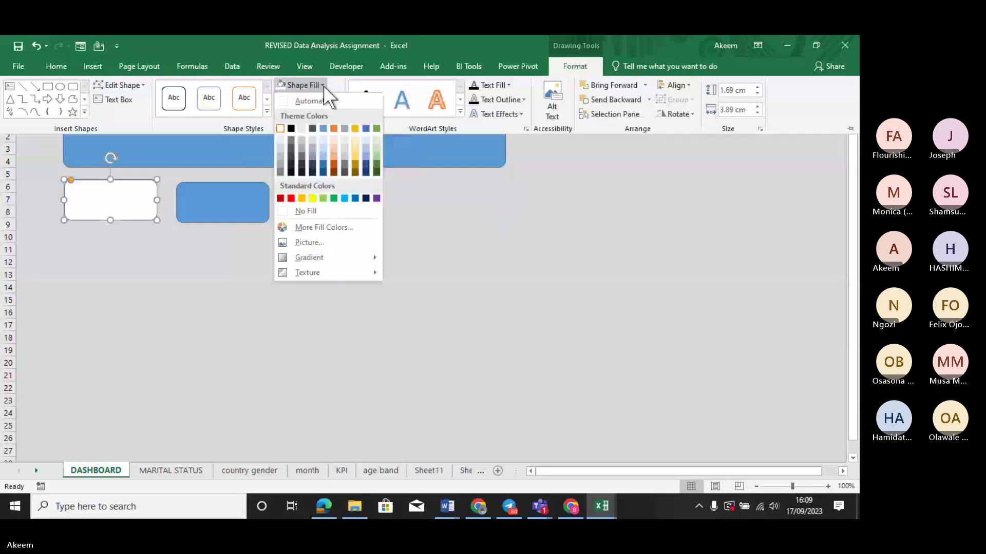
{"action": "left_click", "coordinate": [307, 211]}
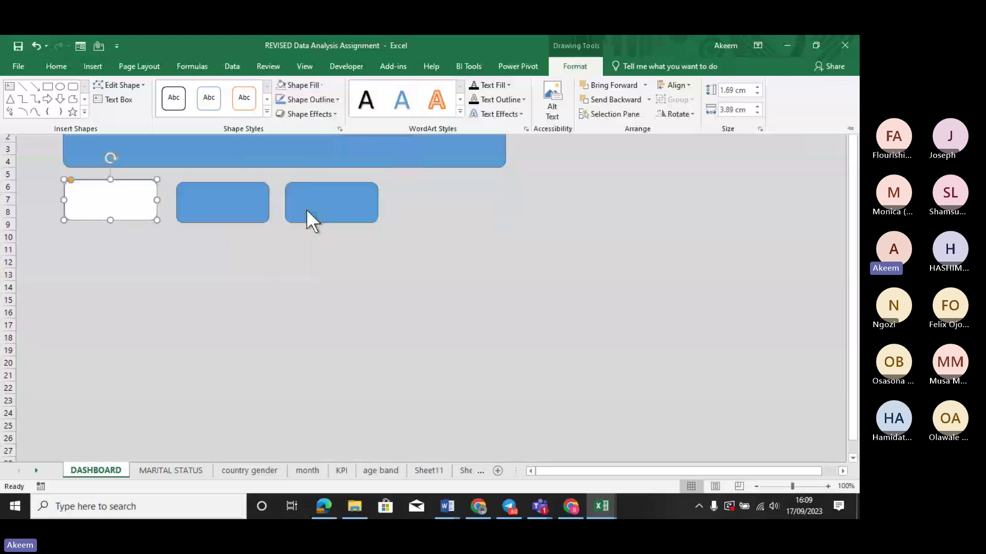
{"action": "left_click", "coordinate": [144, 199]}
{"action": "left_click", "coordinate": [141, 198]}
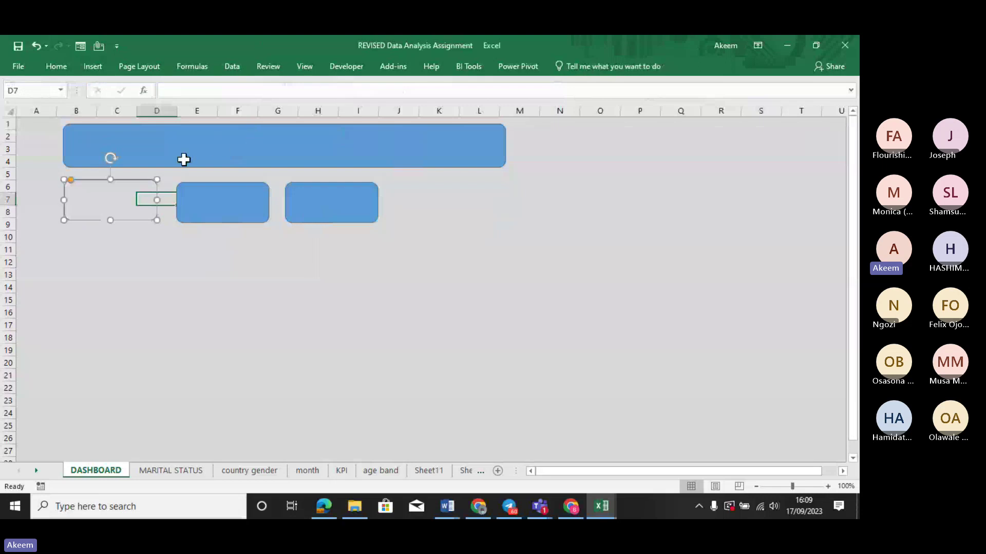
Set the unfilled first small rectangle below the banner to No Outline.
{"action": "left_click", "coordinate": [155, 181]}
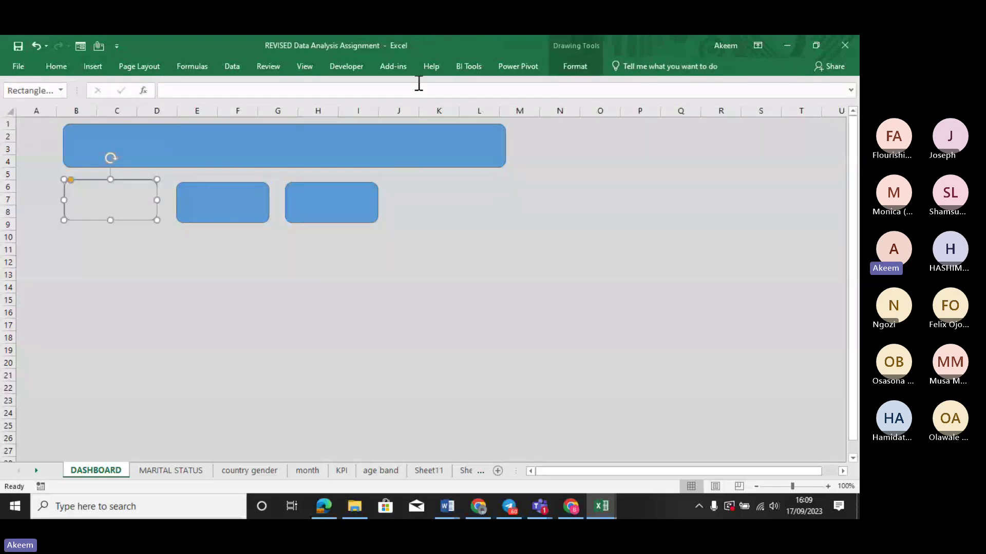
{"action": "left_click", "coordinate": [575, 66]}
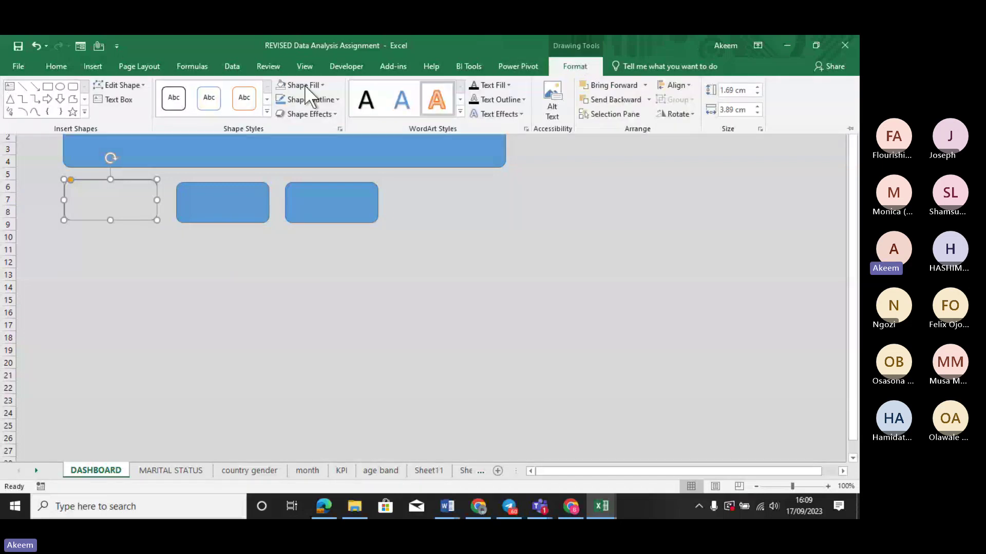
{"action": "left_click", "coordinate": [336, 100]}
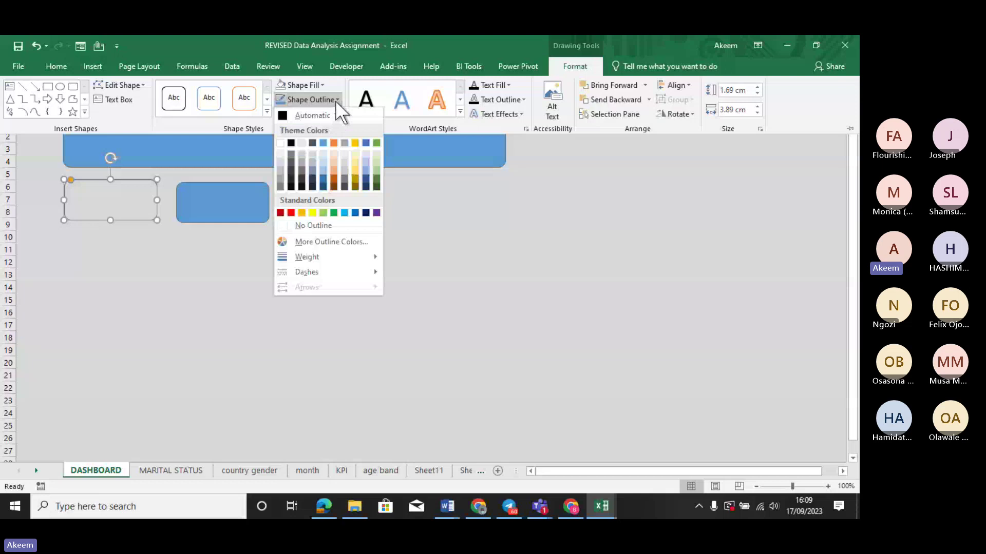
{"action": "left_click", "coordinate": [309, 225]}
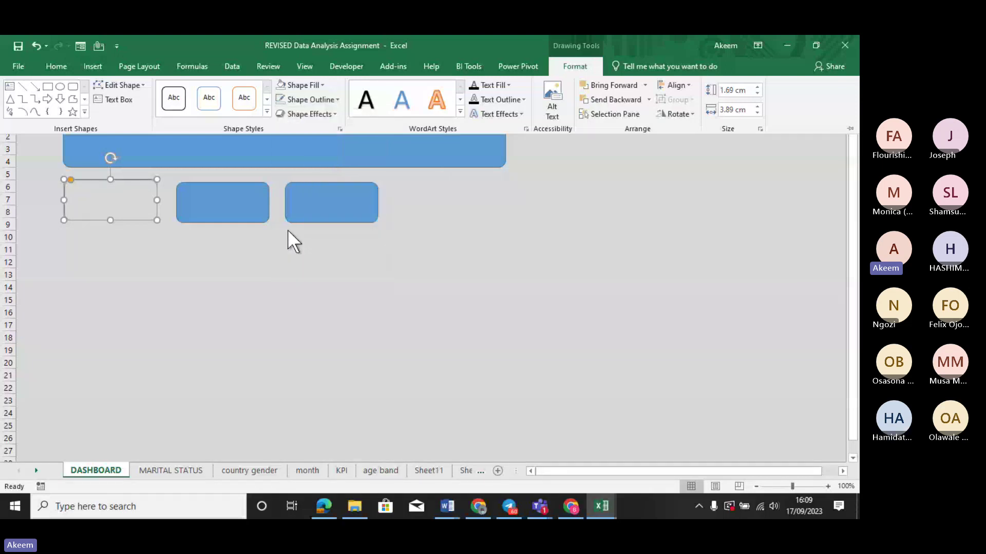
{"action": "left_click", "coordinate": [134, 272]}
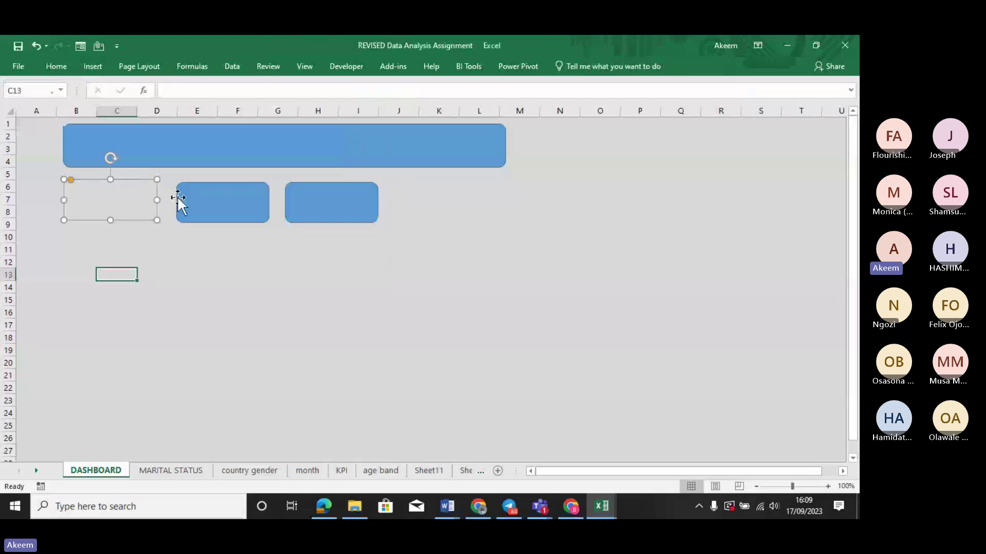
{"action": "left_click", "coordinate": [212, 205]}
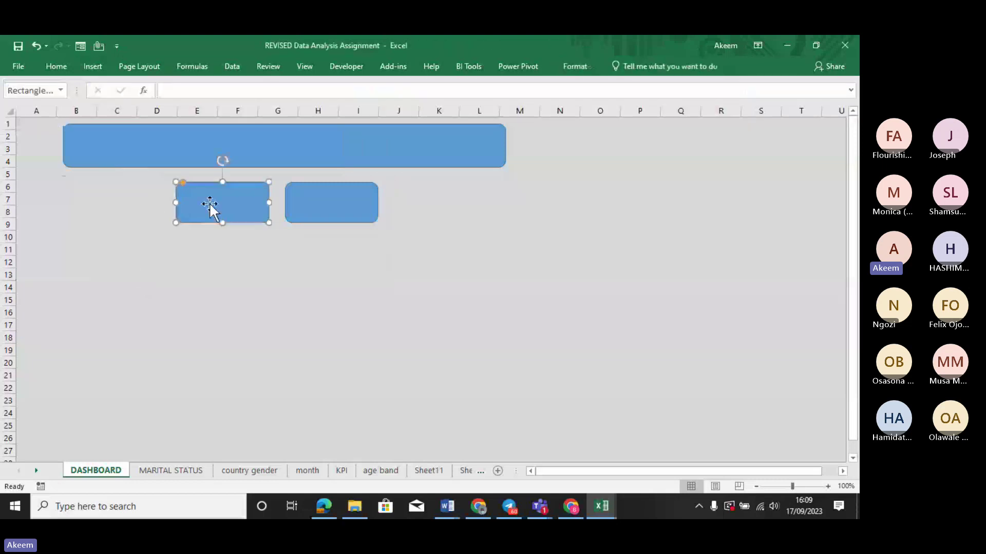
{"action": "left_click", "coordinate": [118, 211]}
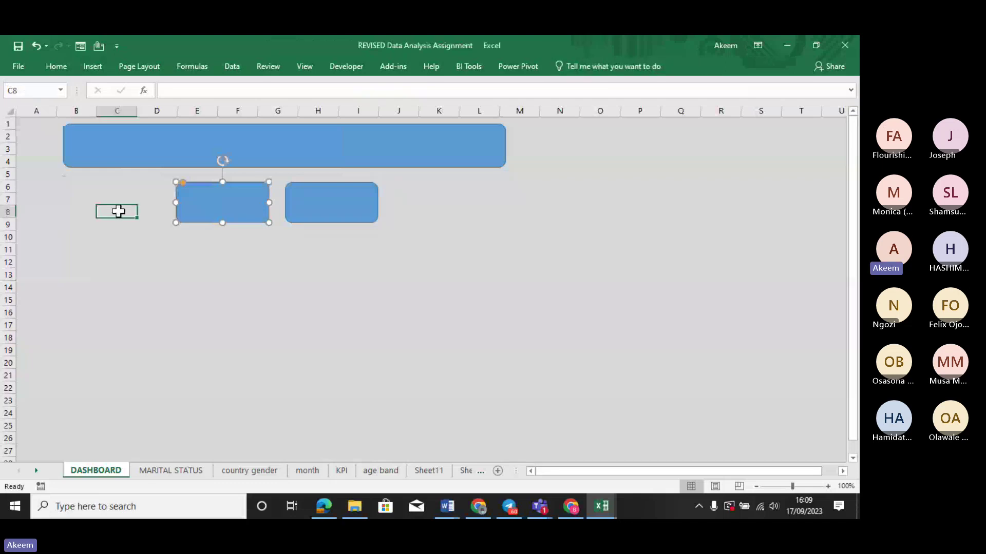
{"action": "left_click", "coordinate": [131, 185]}
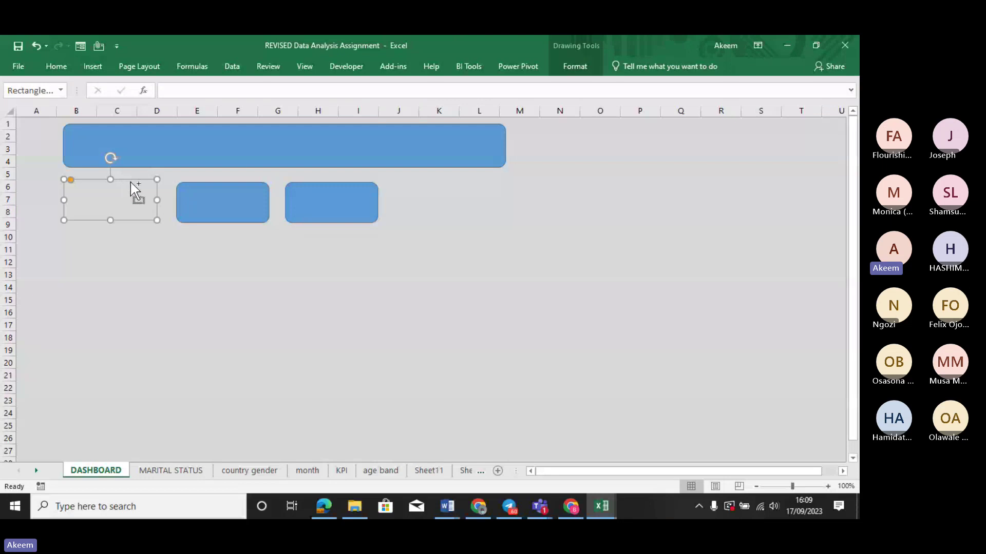
Undo the outline removal on the first small rectangle and fill it with white.
{"action": "key", "text": "ctrl+z"}
{"action": "left_click", "coordinate": [238, 227]}
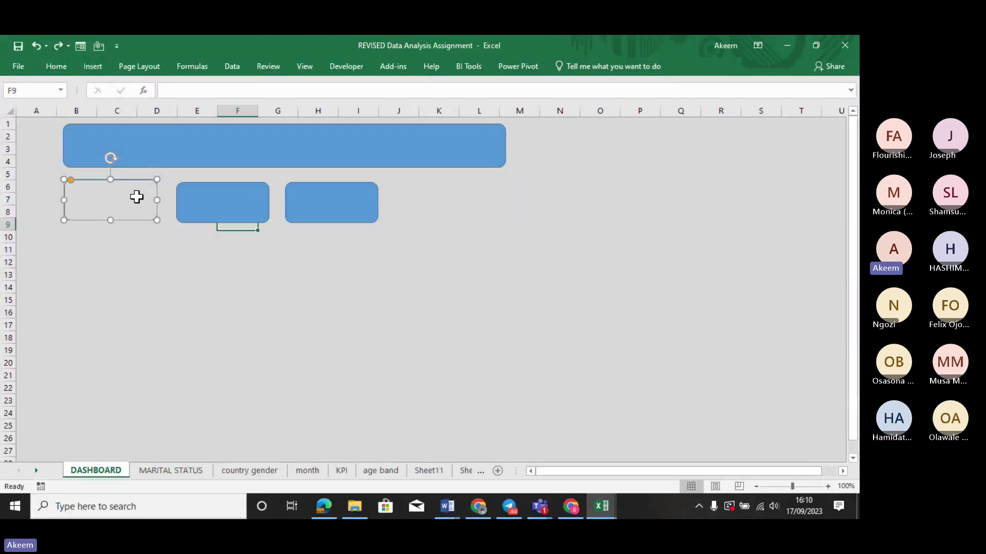
{"action": "left_click", "coordinate": [147, 190]}
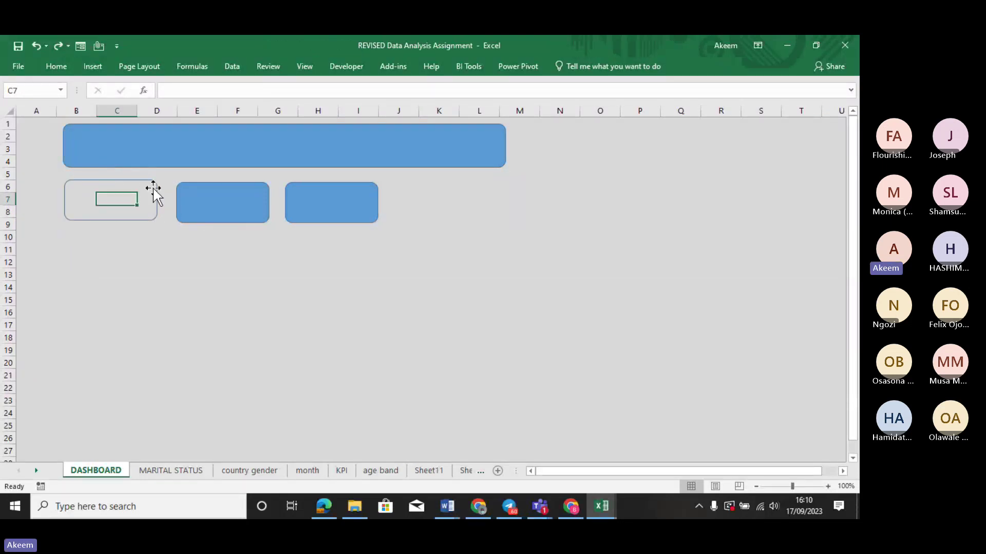
{"action": "left_click", "coordinate": [133, 181]}
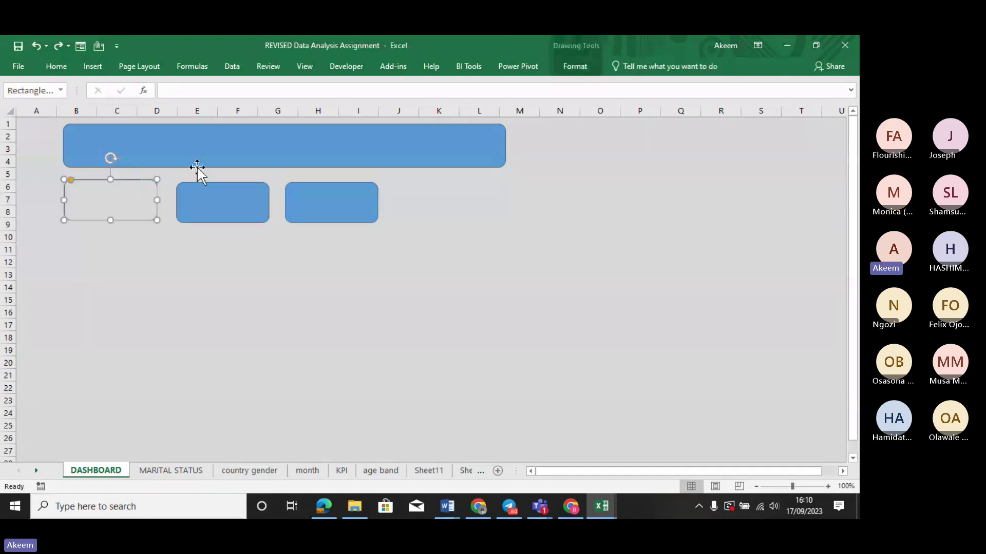
{"action": "left_click", "coordinate": [578, 65]}
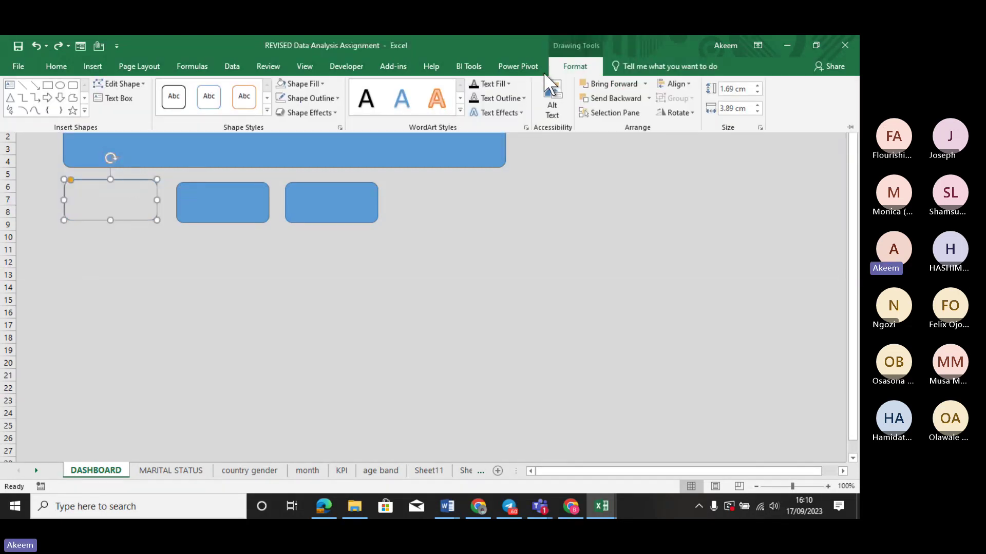
{"action": "left_click", "coordinate": [322, 86]}
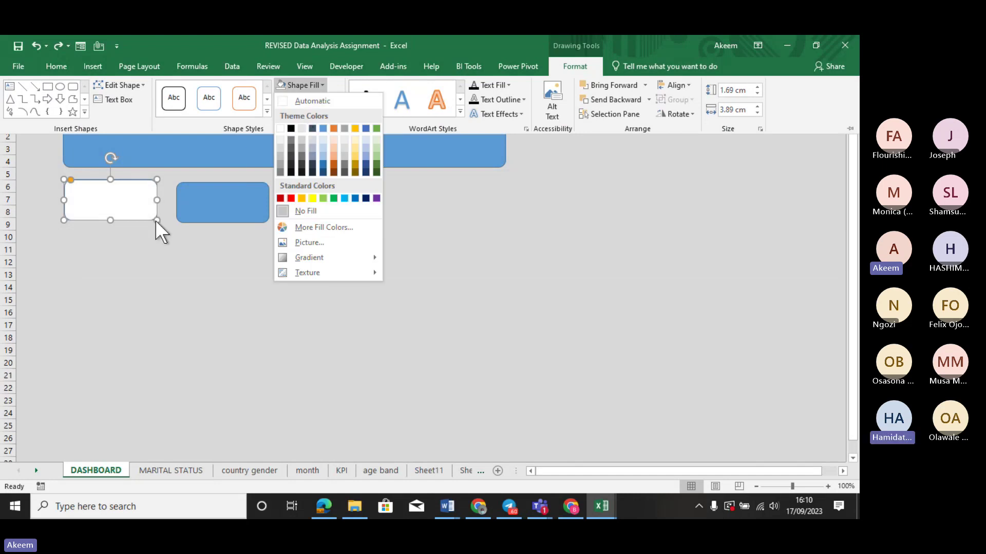
{"action": "left_click", "coordinate": [125, 192]}
{"action": "left_click", "coordinate": [178, 257]}
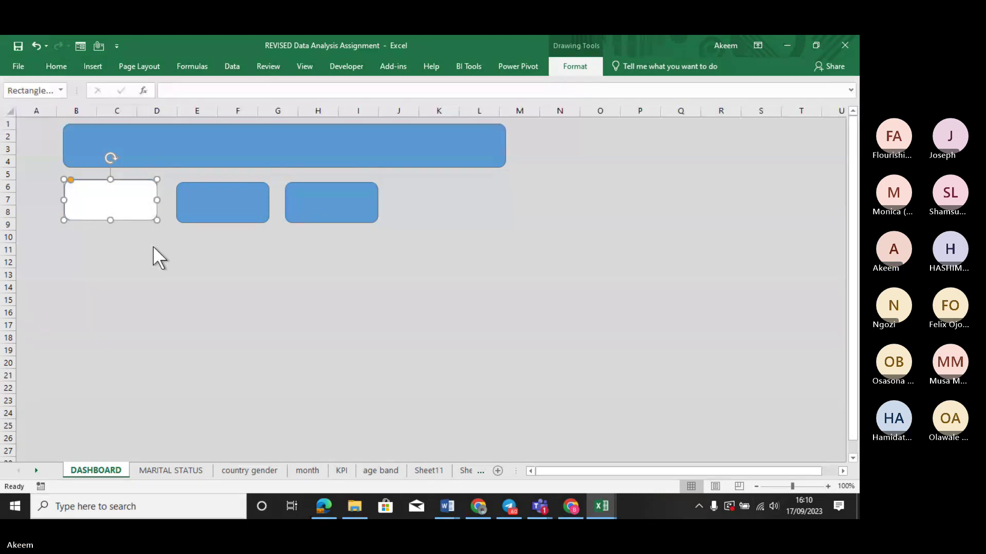
Delete the two blue small rectangles beside the white one.
{"action": "left_click", "coordinate": [213, 197]}
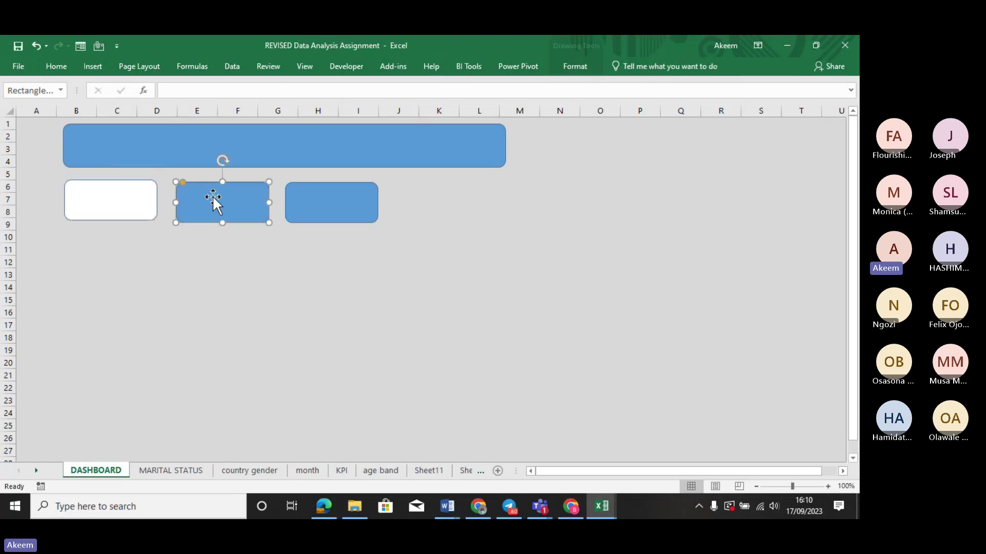
{"action": "left_click_drag", "start_coordinate": [212, 196], "coordinate": [325, 206]}
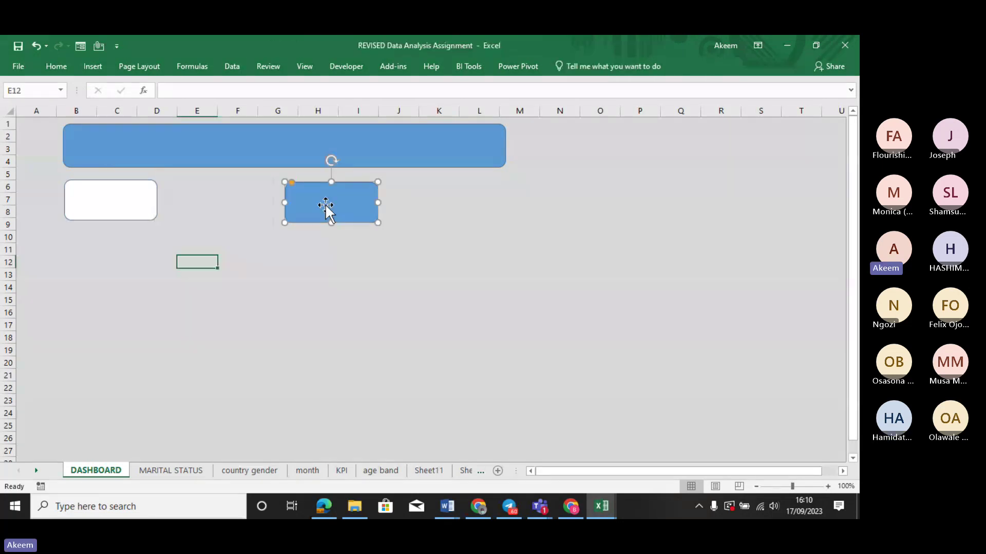
Apply the first Outer shadow preset to the white rectangle below the banner.
{"action": "left_click", "coordinate": [115, 190]}
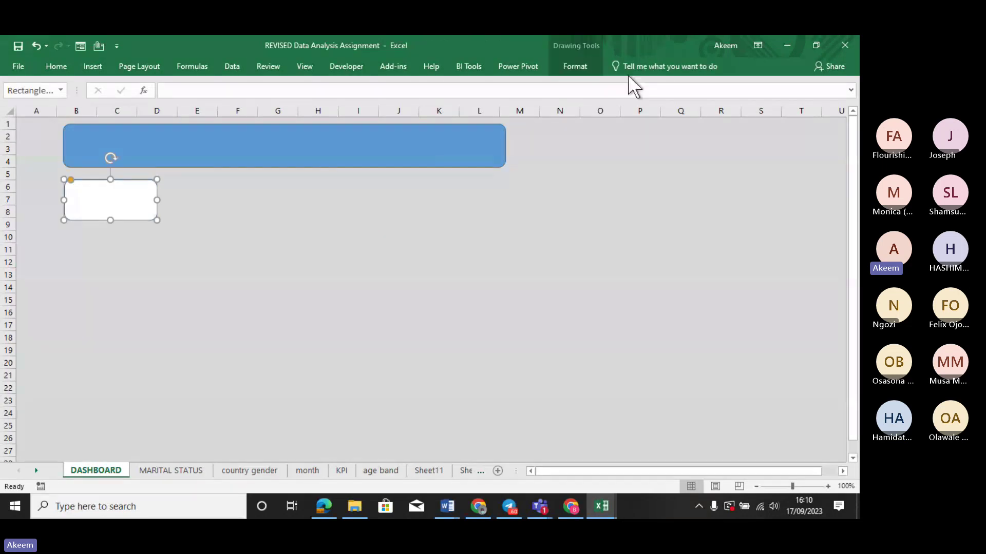
{"action": "left_click", "coordinate": [574, 65]}
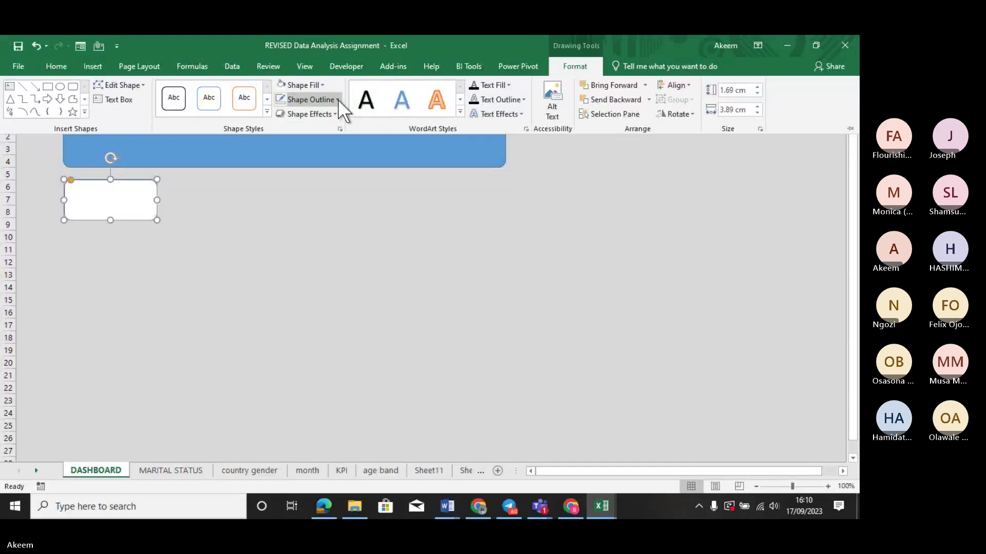
{"action": "left_click", "coordinate": [334, 114]}
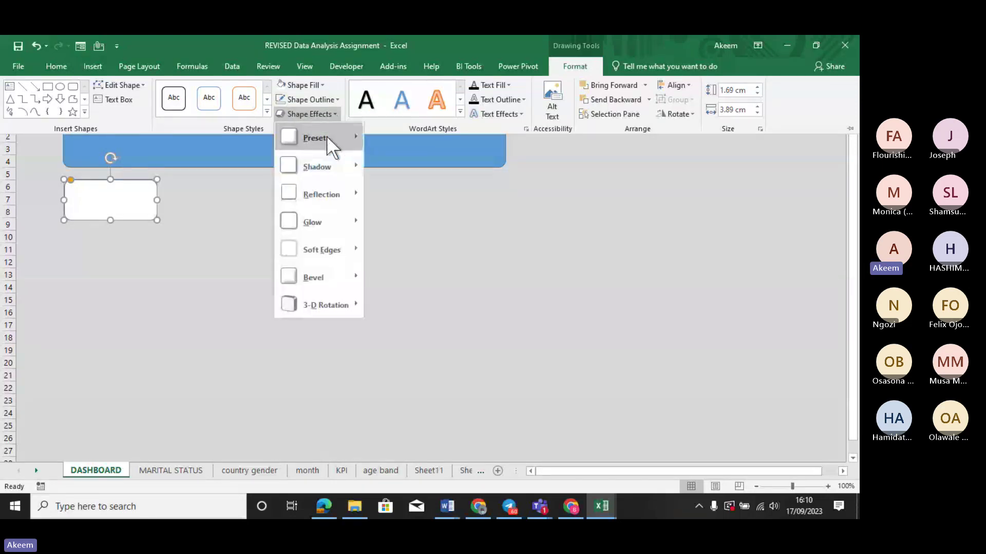
{"action": "mouse_move", "coordinate": [324, 163]}
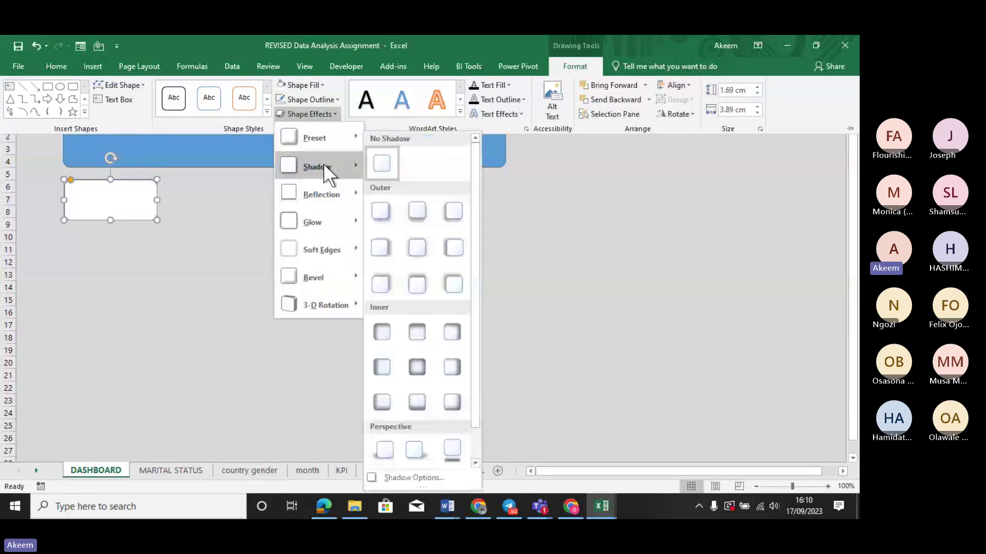
{"action": "left_click", "coordinate": [380, 211]}
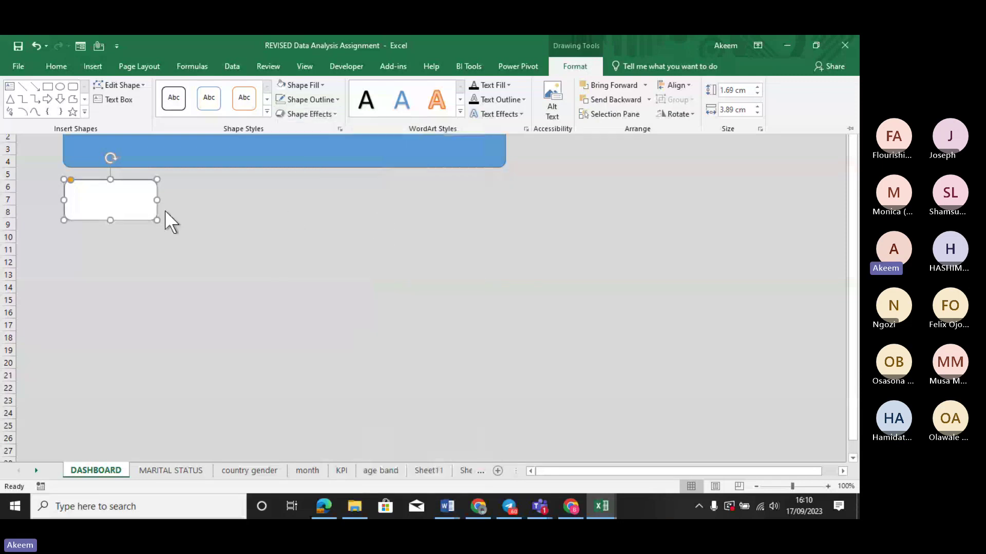
{"action": "left_click", "coordinate": [232, 233]}
{"action": "left_click", "coordinate": [170, 248]}
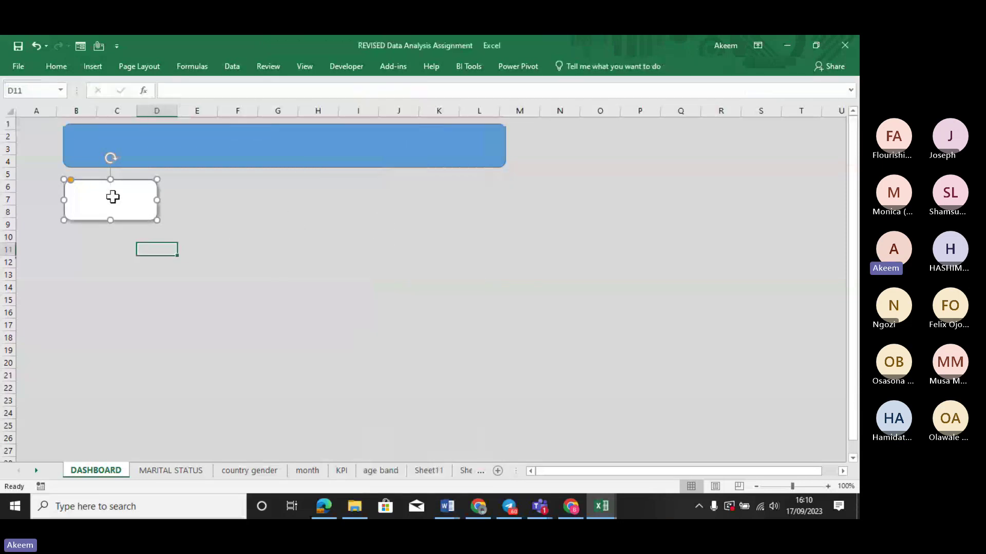
Duplicate the shadowed white rectangle twice and line the copies up side by side with it across rows 6 to 8.
{"action": "left_click", "coordinate": [114, 196]}
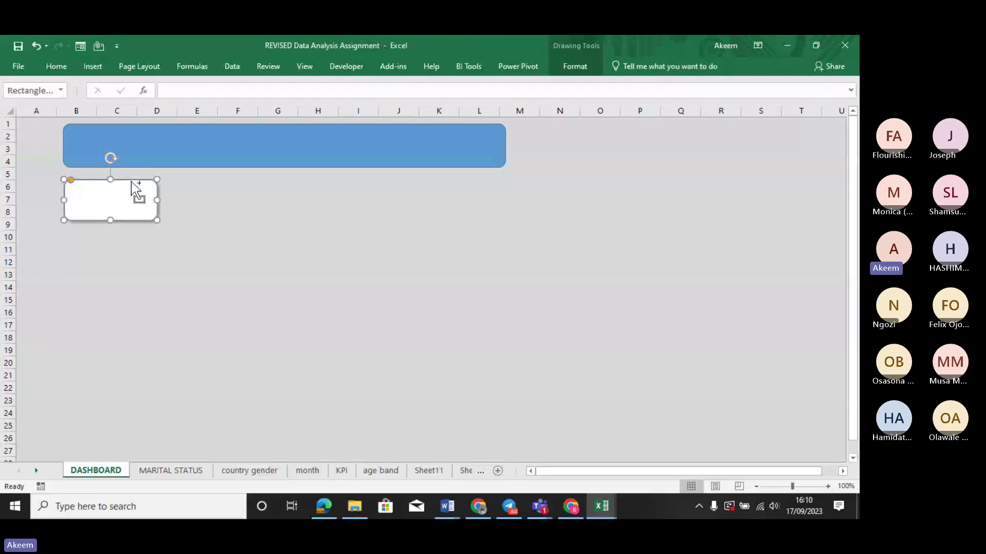
{"action": "left_click_drag", "start_coordinate": [134, 187], "coordinate": [251, 192]}
{"action": "key", "text": "ctrl+d"}
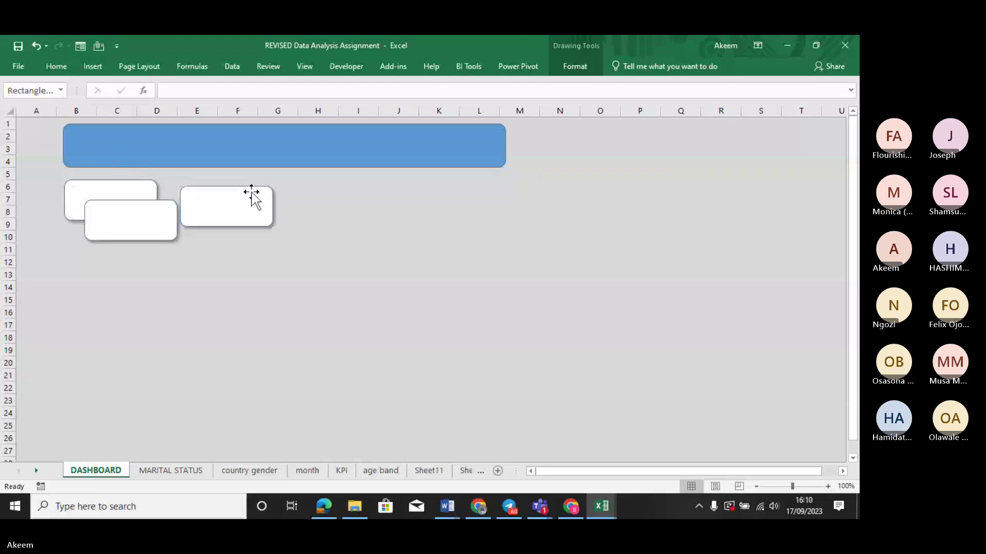
{"action": "left_click_drag", "start_coordinate": [165, 202], "coordinate": [381, 189]}
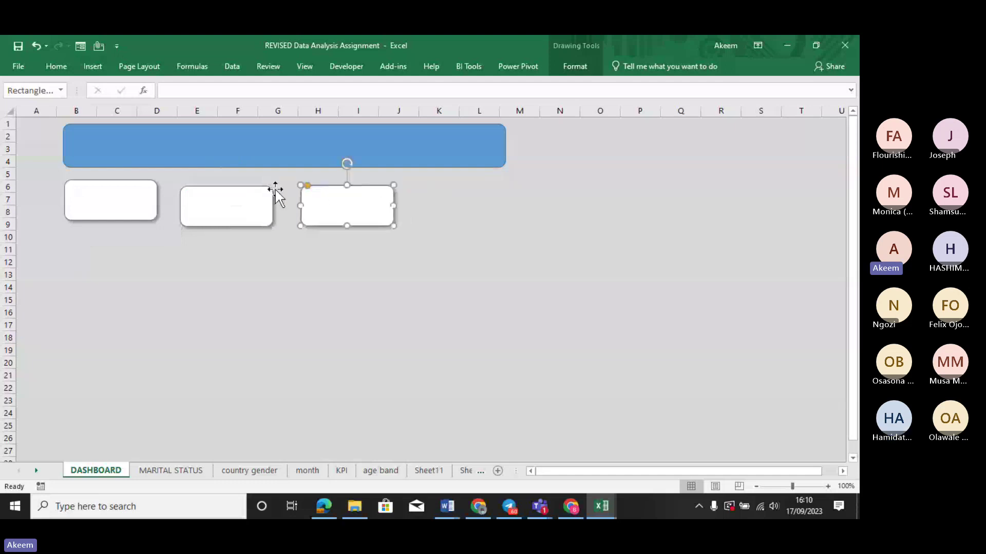
{"action": "left_click_drag", "start_coordinate": [240, 195], "coordinate": [231, 187]}
{"action": "left_click_drag", "start_coordinate": [339, 192], "coordinate": [323, 185]}
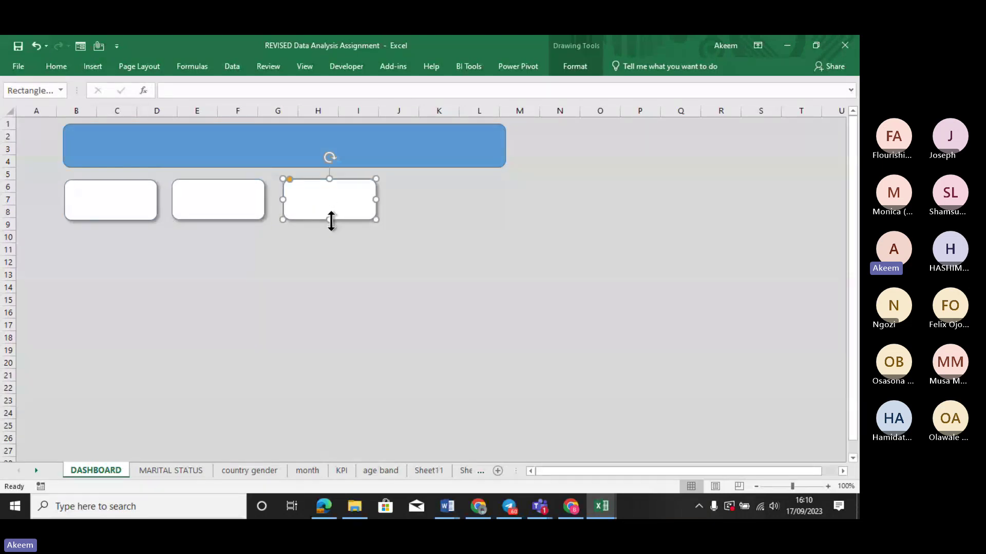
{"action": "left_click", "coordinate": [301, 260]}
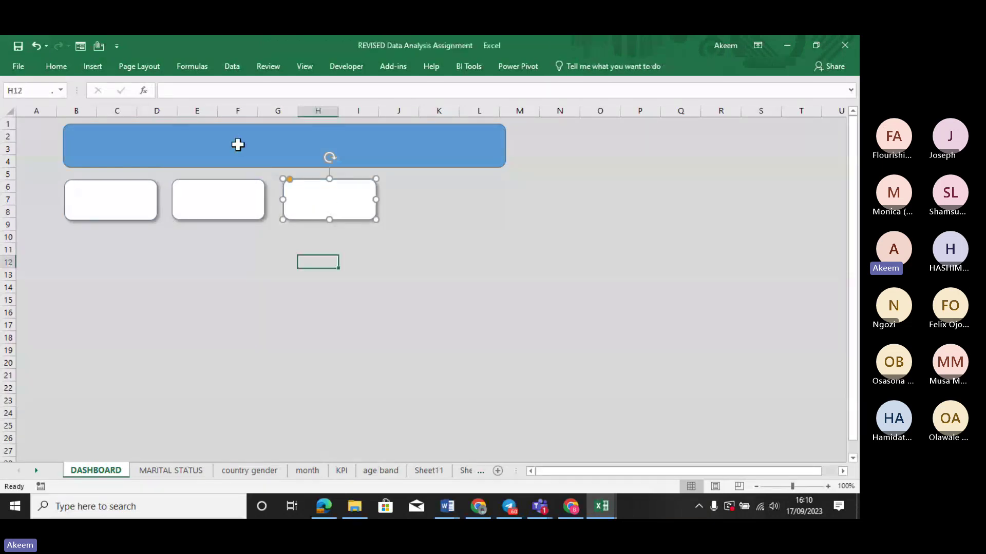
{"action": "left_click", "coordinate": [238, 144]}
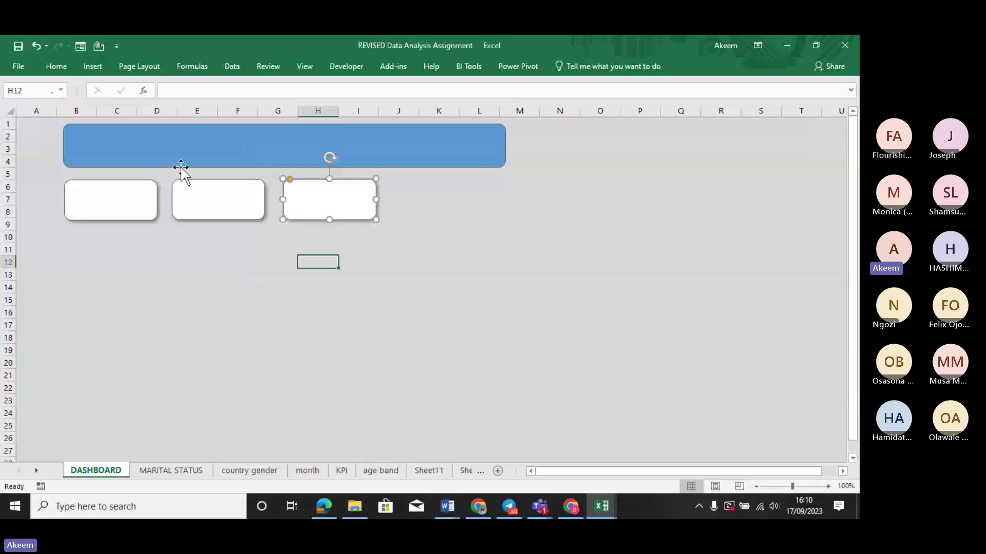
{"action": "left_click", "coordinate": [133, 203]}
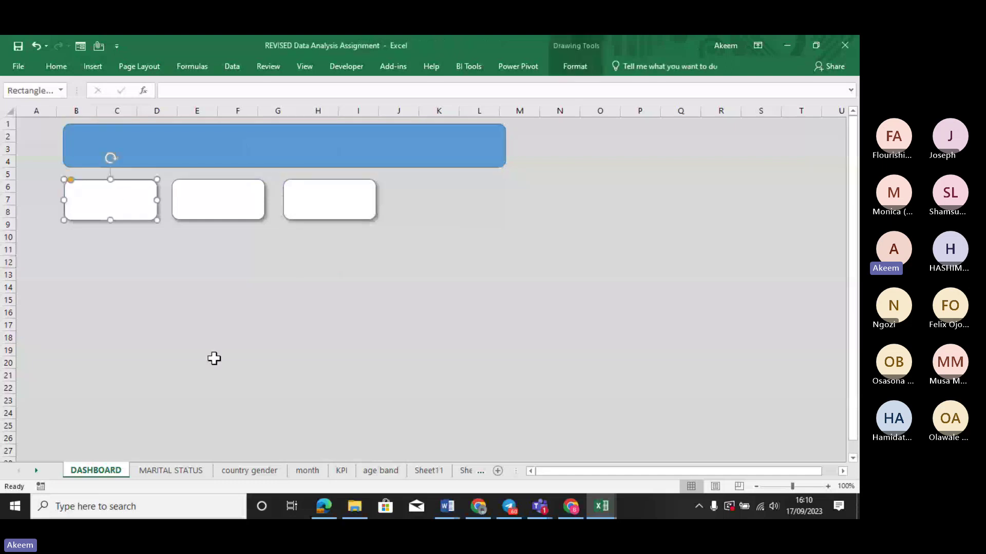
Move the marital status donut chart from the MARITAL STATUS sheet to the DASHBOARD sheet at cell C14, using cut and paste.
{"action": "left_click", "coordinate": [180, 470]}
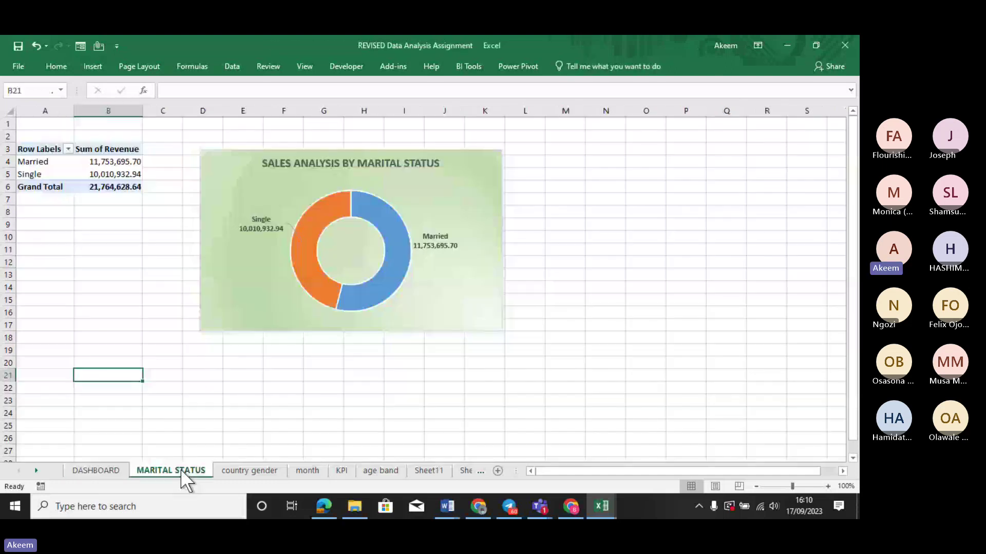
{"action": "left_click", "coordinate": [289, 310]}
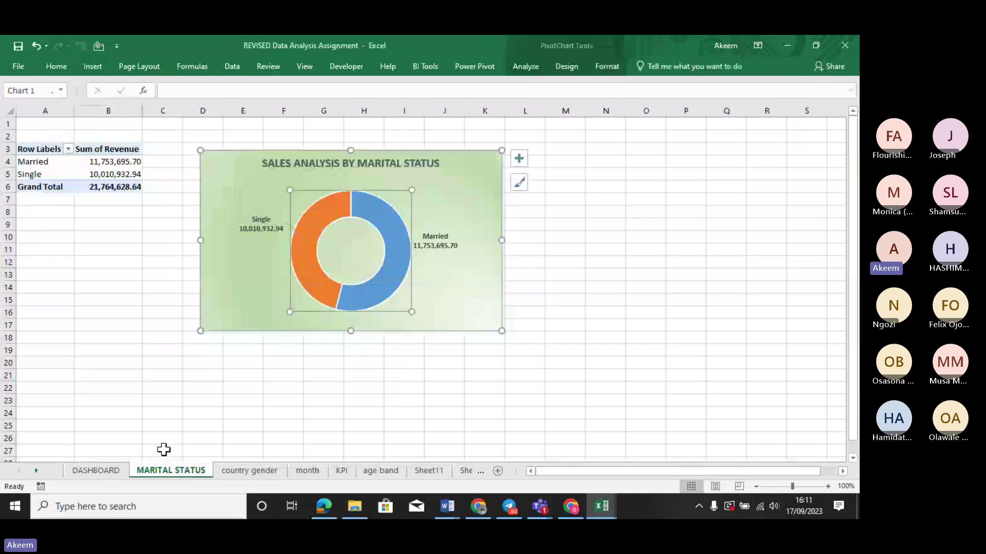
{"action": "key", "text": "Delete"}
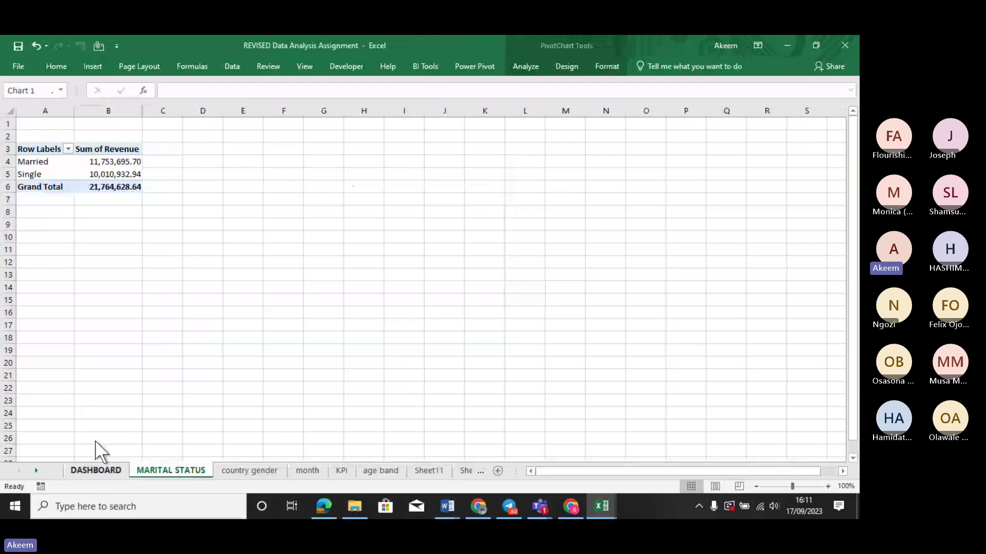
{"action": "left_click", "coordinate": [100, 465]}
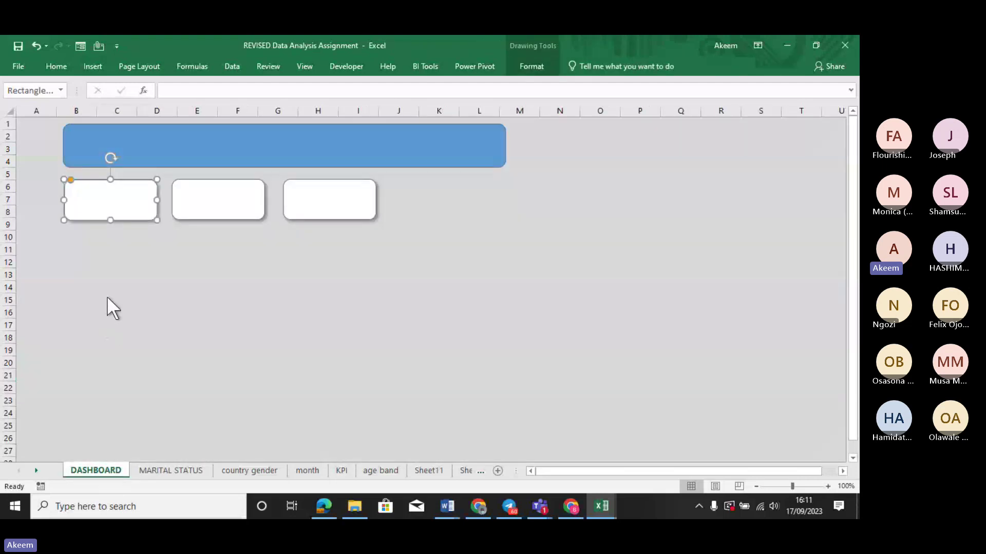
{"action": "left_click", "coordinate": [124, 325]}
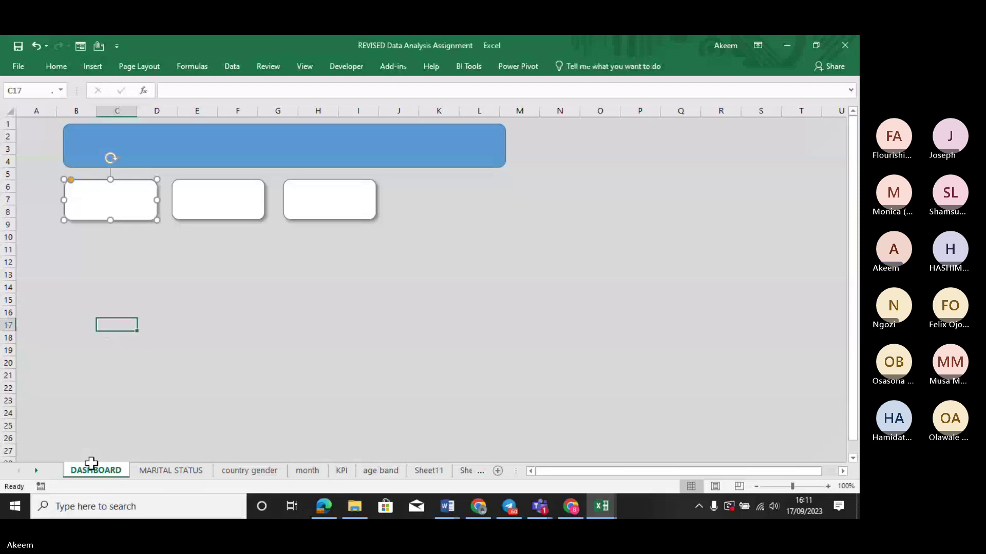
{"action": "left_click", "coordinate": [129, 283]}
{"action": "key", "text": "ctrl+v"}
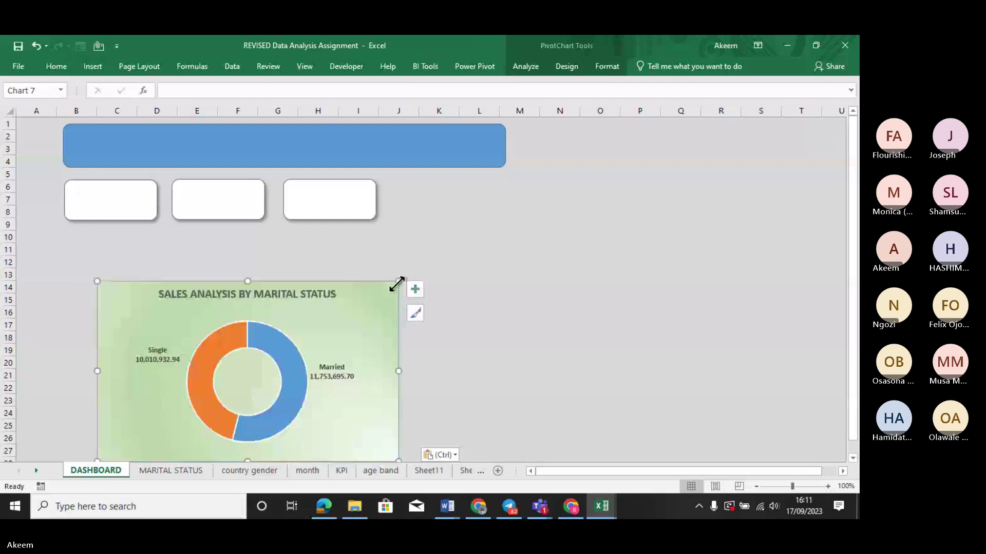
Narrow the pasted donut chart to about columns C to H and undo the accidental move of its title.
{"action": "left_click_drag", "start_coordinate": [319, 275], "coordinate": [307, 269]}
{"action": "left_click", "coordinate": [226, 290]}
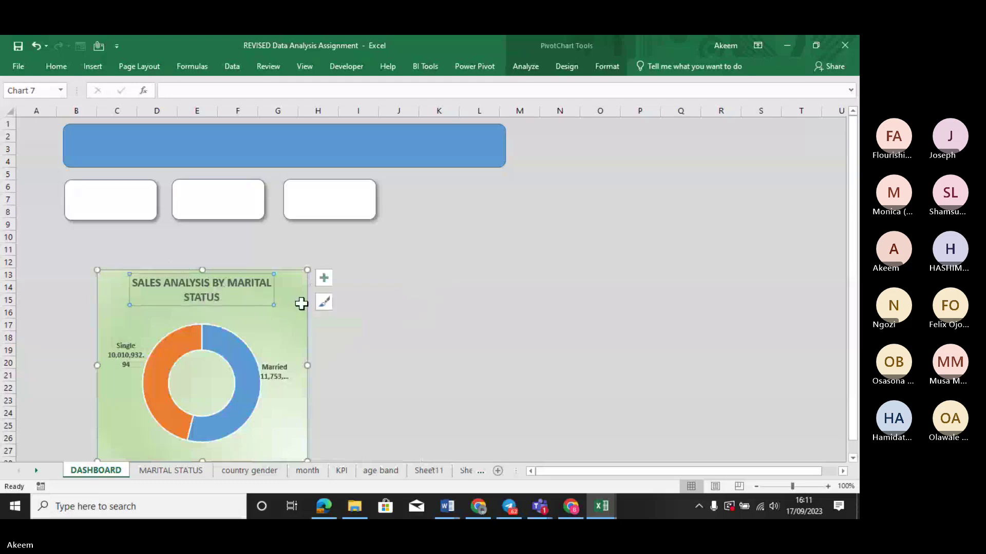
{"action": "key", "text": "ctrl+z"}
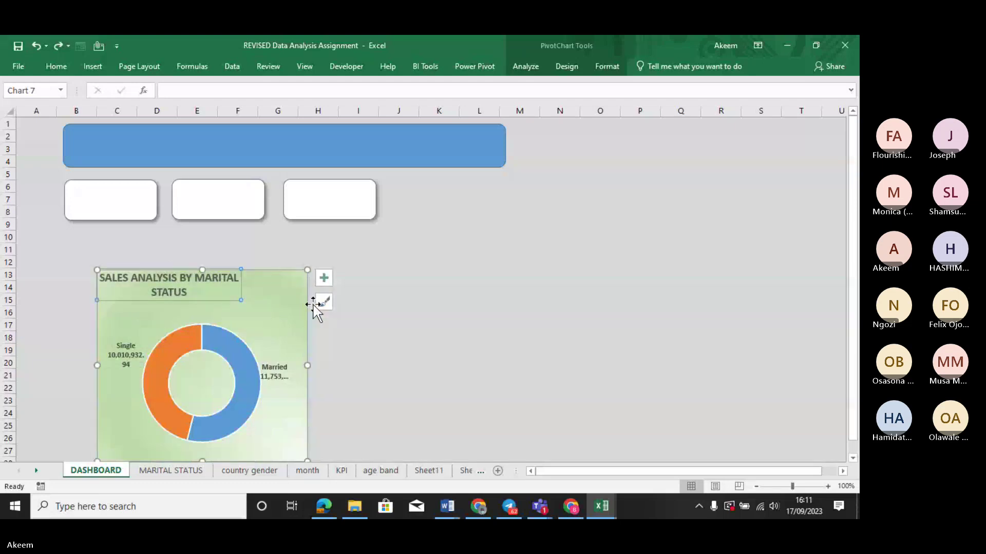
{"action": "left_click", "coordinate": [448, 314]}
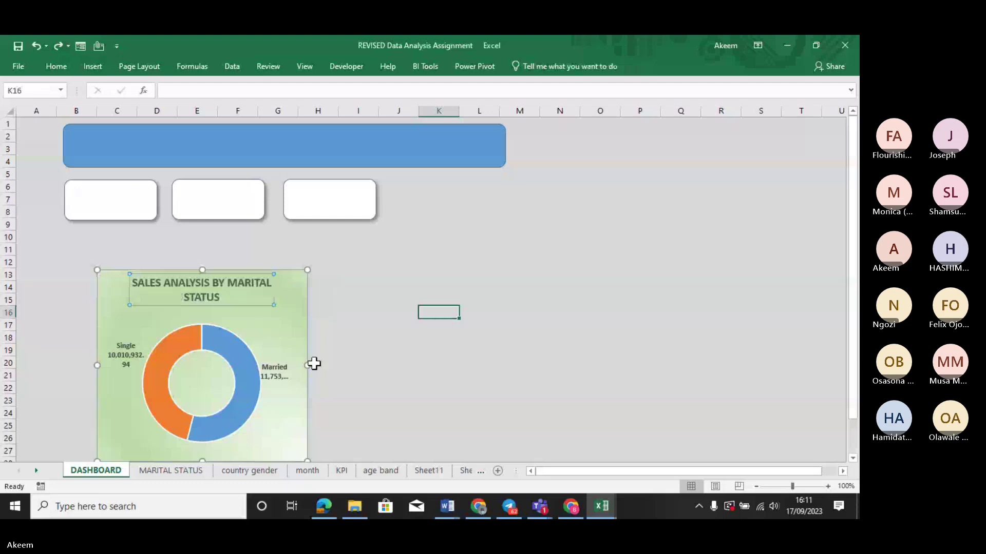
{"action": "left_click", "coordinate": [293, 344]}
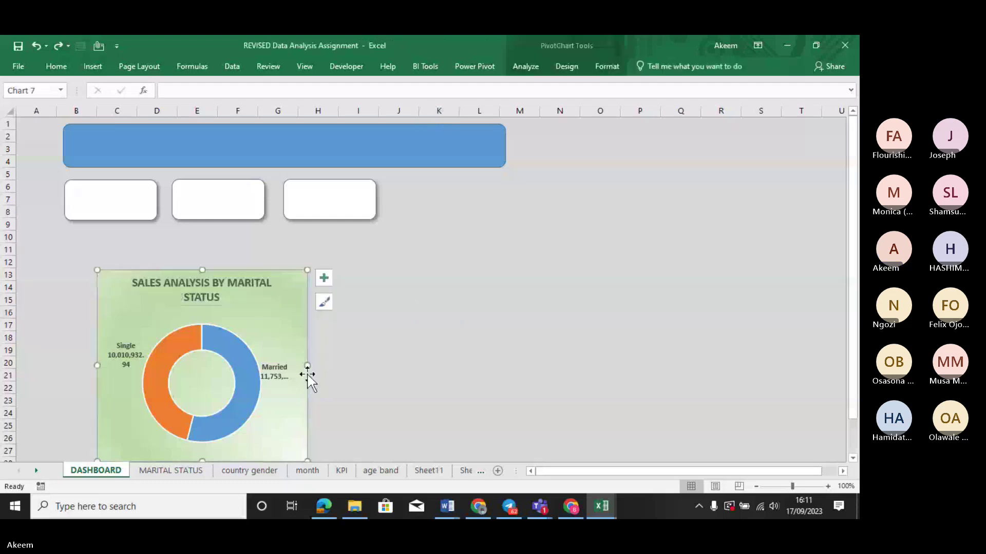
Resize and move the donut chart so it sits below the white cards, in columns B to G across rows 10 to 24.
{"action": "left_click_drag", "start_coordinate": [307, 365], "coordinate": [329, 366]}
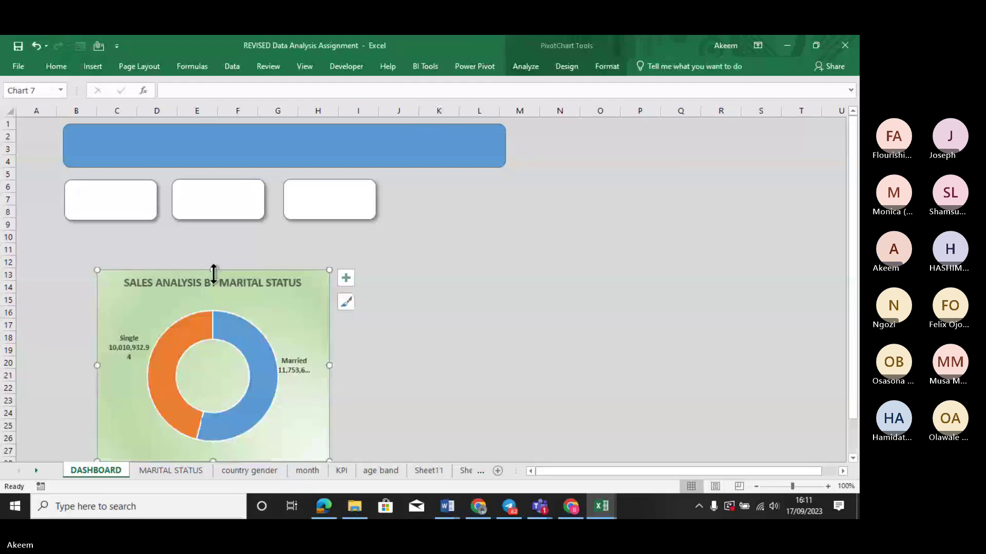
{"action": "mouse_move", "coordinate": [213, 270]}
{"action": "left_mouse_down"}
{"action": "mouse_move", "coordinate": [163, 239]}
{"action": "mouse_move", "coordinate": [196, 273]}
{"action": "mouse_move", "coordinate": [242, 271]}
{"action": "mouse_move", "coordinate": [179, 231]}
{"action": "mouse_move", "coordinate": [202, 234]}
{"action": "left_mouse_up"}
{"action": "left_click", "coordinate": [197, 264]}
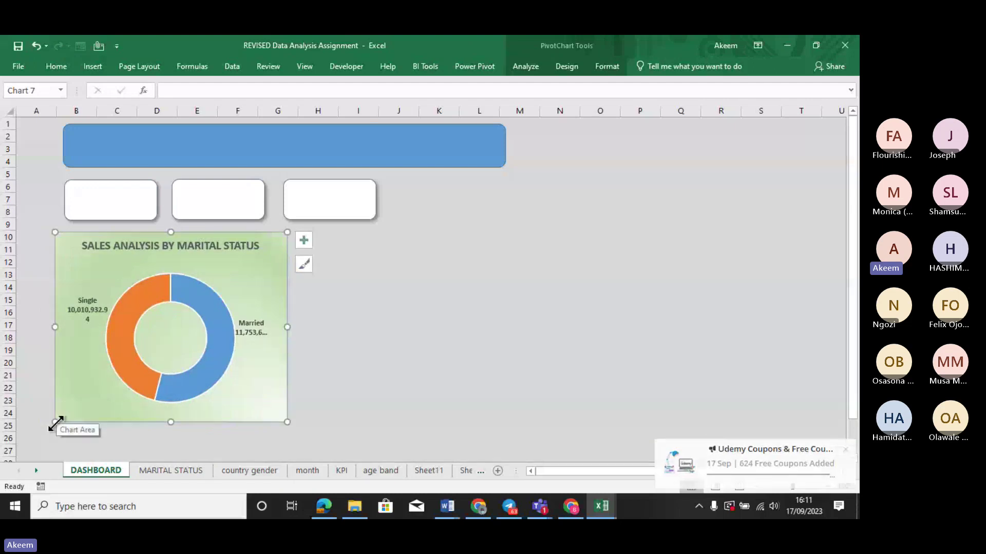
{"action": "left_click_drag", "start_coordinate": [55, 424], "coordinate": [67, 418]}
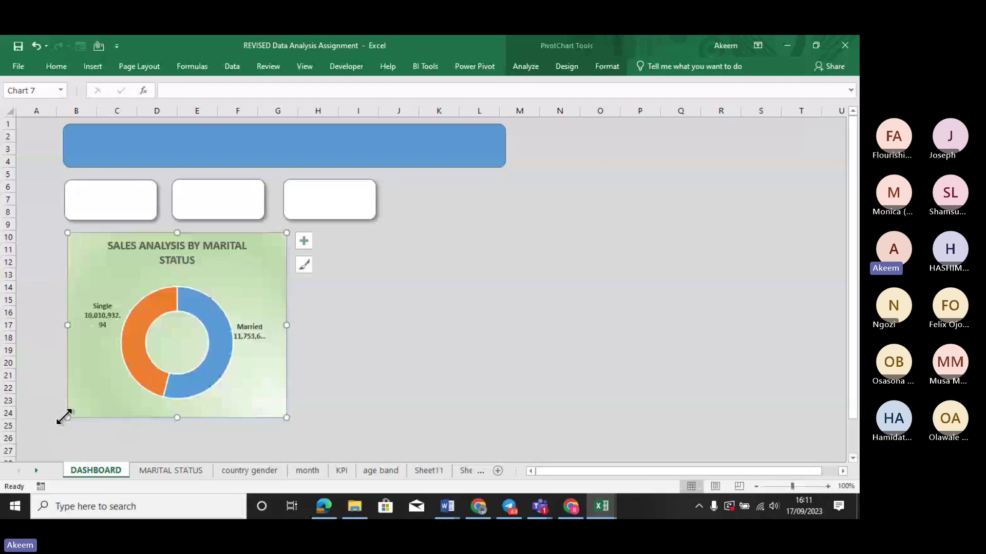
Duplicate the middle white card and place the copy below and beside the third card, around columns J to L in rows 9 to 12.
{"action": "left_click", "coordinate": [126, 203]}
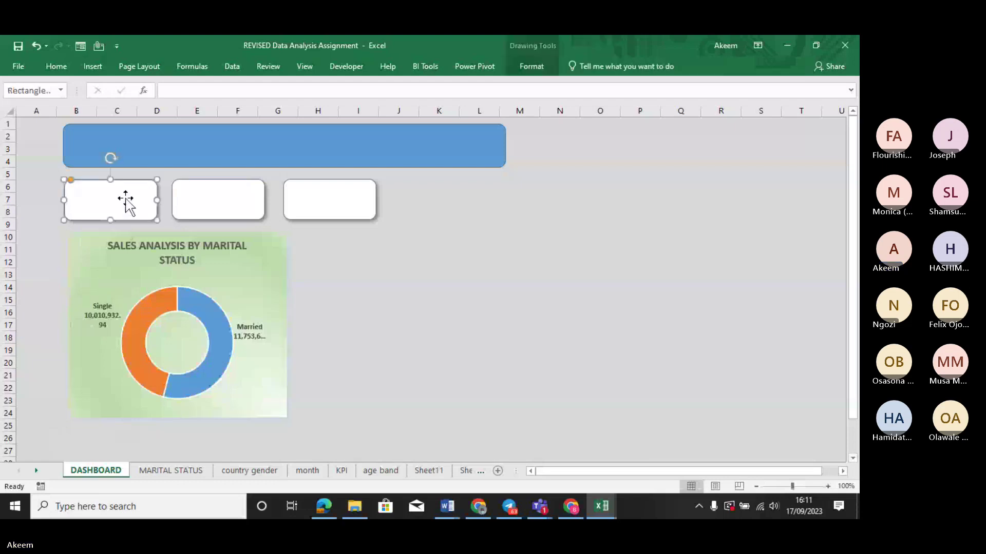
{"action": "left_click", "coordinate": [267, 241]}
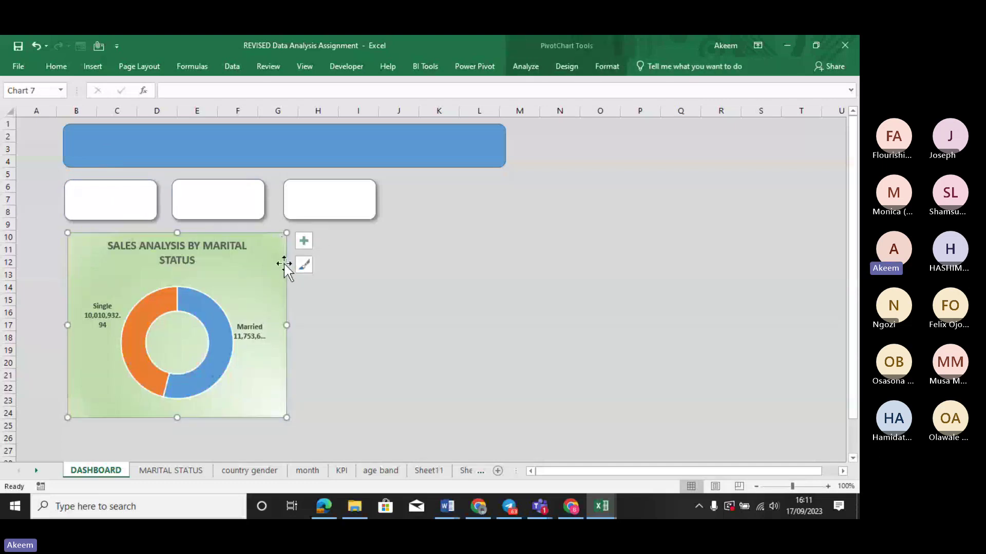
{"action": "left_click", "coordinate": [104, 200]}
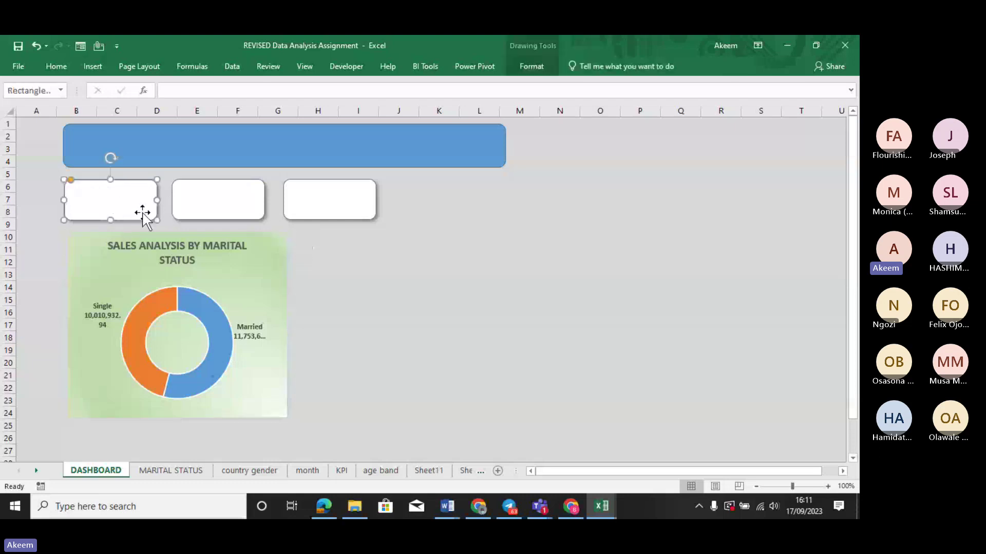
{"action": "left_click", "coordinate": [109, 207]}
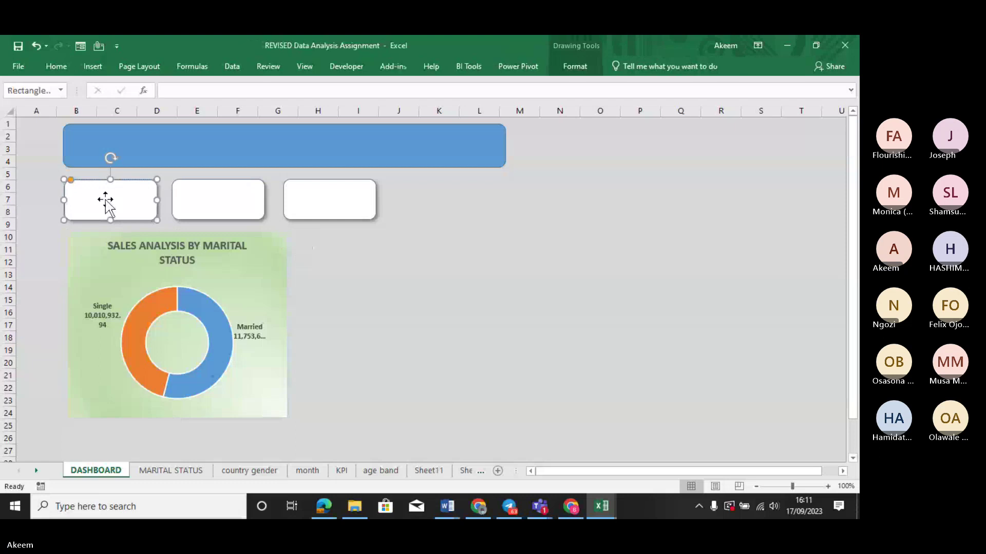
{"action": "left_click", "coordinate": [197, 202]}
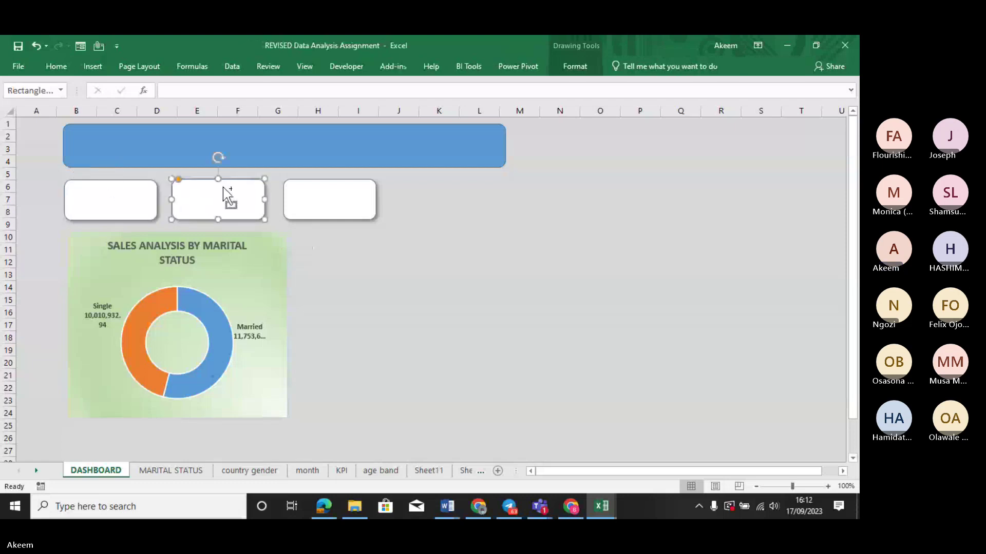
{"action": "left_click_drag", "start_coordinate": [224, 195], "coordinate": [434, 221]}
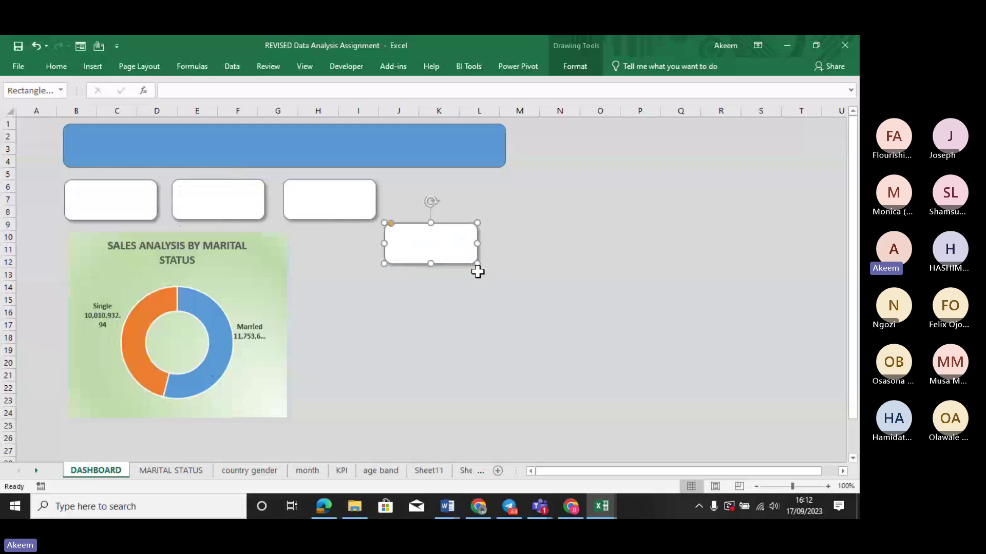
{"action": "left_click_drag", "start_coordinate": [476, 265], "coordinate": [635, 401]}
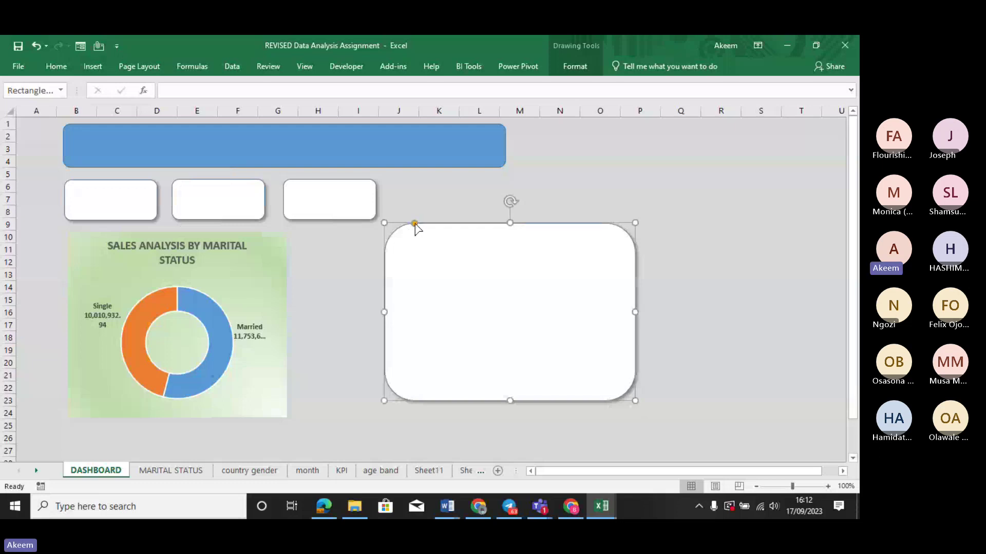
{"action": "left_click_drag", "start_coordinate": [415, 223], "coordinate": [401, 228]}
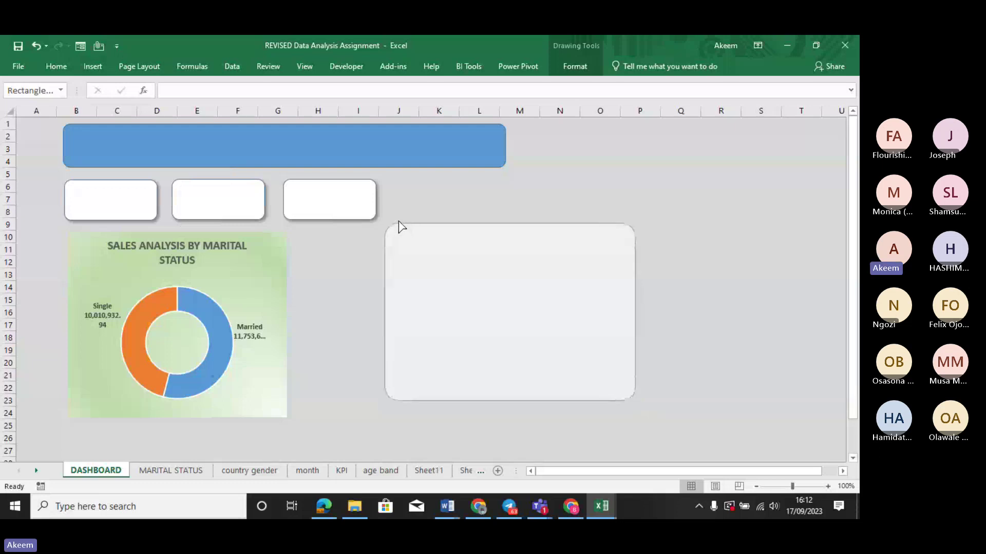
{"action": "key", "text": "ctrl+z"}
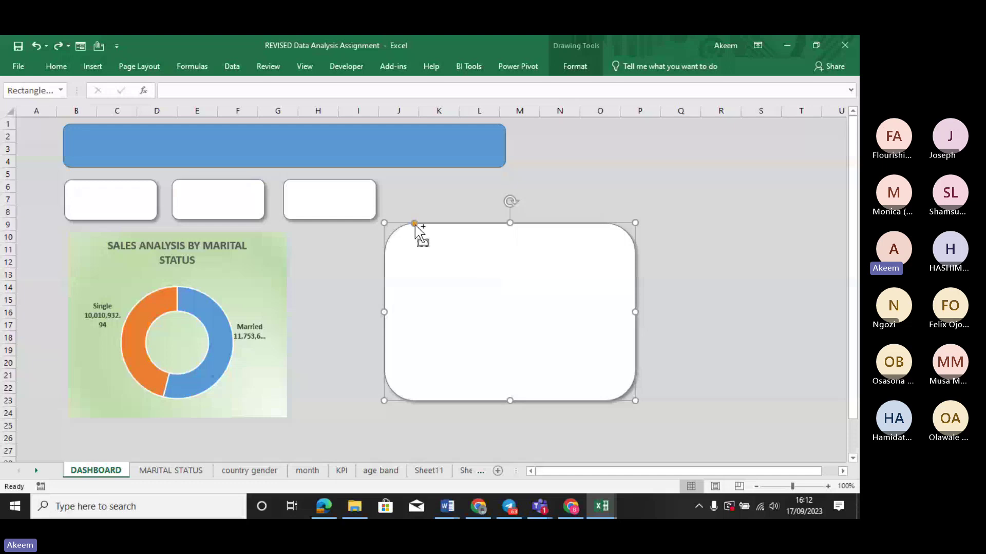
{"action": "key", "text": "ctrl+z"}
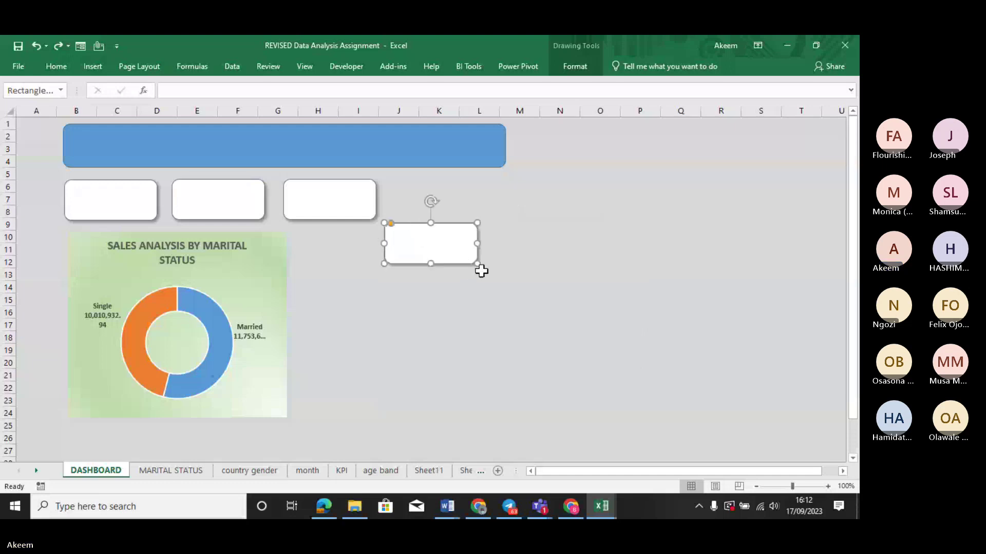
Enlarge the copied white card to about columns J to O across rows 9 to 22 and reduce its corner rounding.
{"action": "left_click_drag", "start_coordinate": [496, 299], "coordinate": [600, 392]}
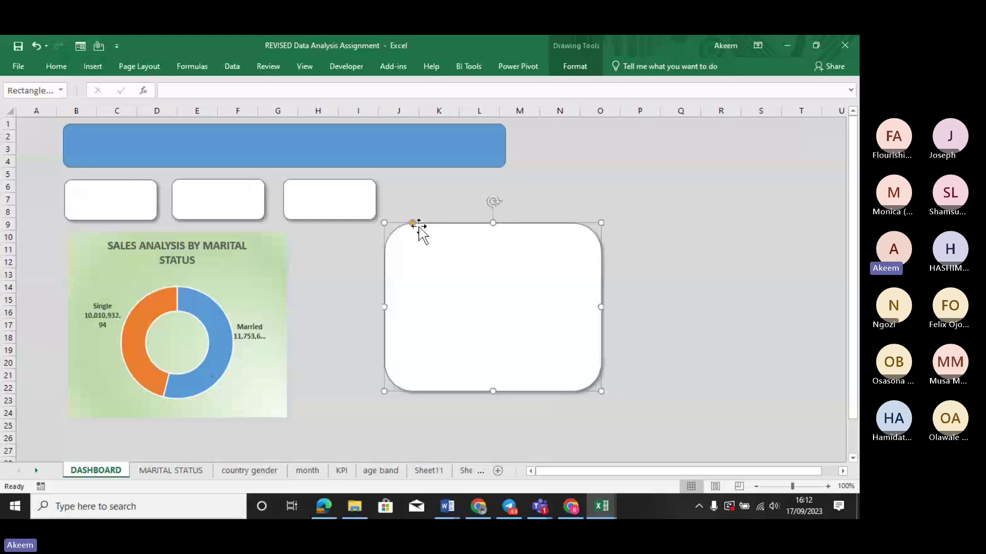
{"action": "left_click_drag", "start_coordinate": [412, 224], "coordinate": [397, 226]}
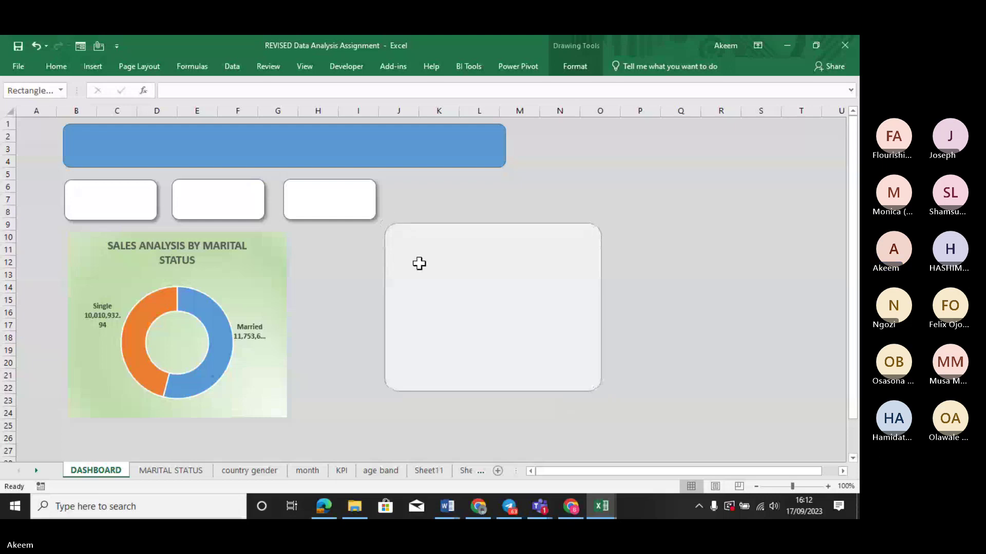
{"action": "left_click", "coordinate": [442, 285]}
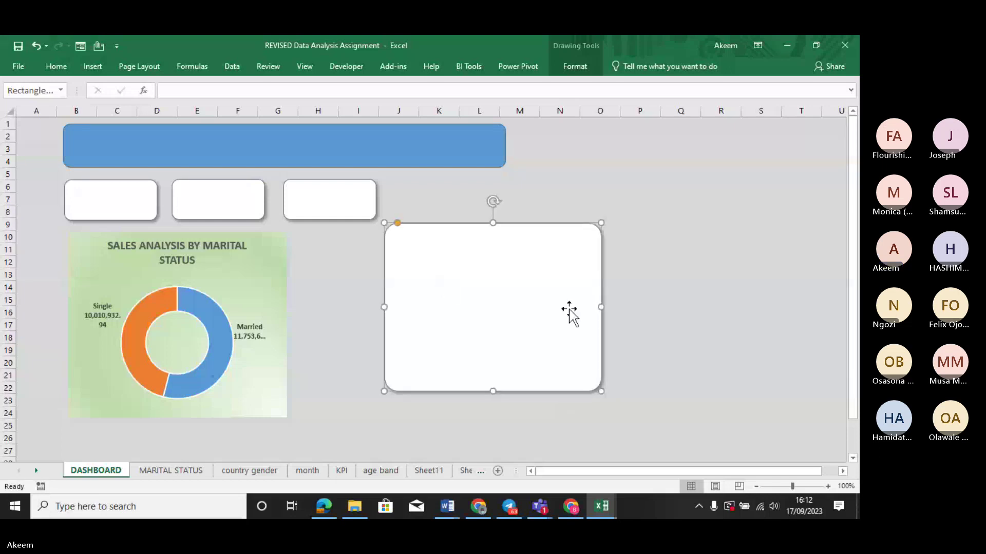
Move the donut chart over the large white card and send the card to the back.
{"action": "left_click_drag", "start_coordinate": [253, 283], "coordinate": [537, 291]}
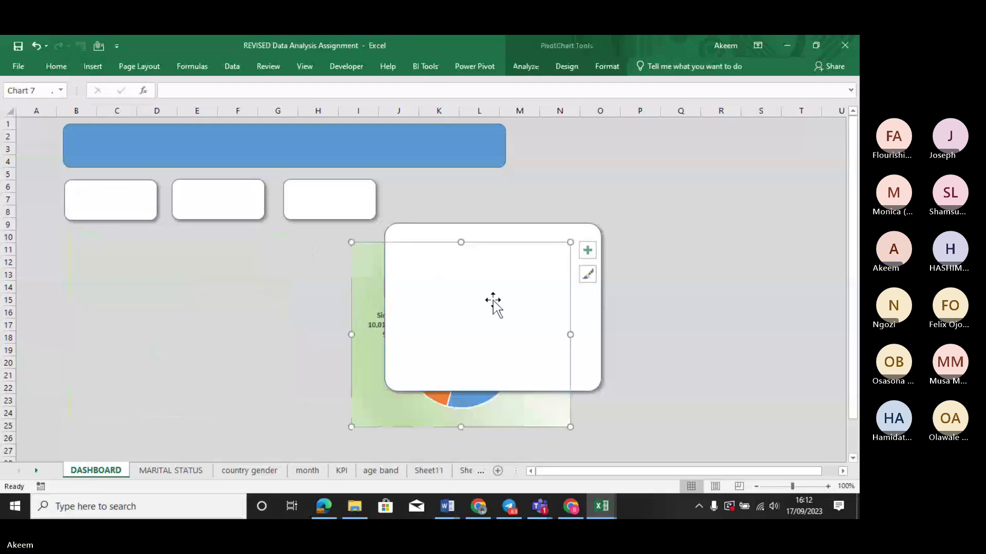
{"action": "mouse_move", "coordinate": [372, 409]}
{"action": "left_mouse_down"}
{"action": "mouse_move", "coordinate": [421, 380]}
{"action": "mouse_move", "coordinate": [414, 370]}
{"action": "mouse_move", "coordinate": [403, 380]}
{"action": "left_mouse_up"}
{"action": "right_click", "coordinate": [460, 314]}
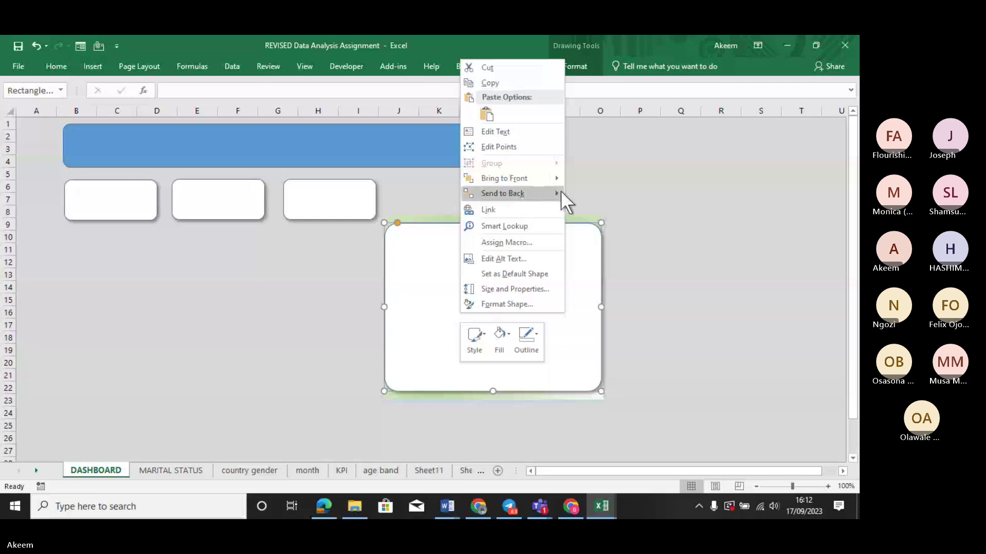
{"action": "mouse_move", "coordinate": [556, 191]}
{"action": "left_click", "coordinate": [596, 194]}
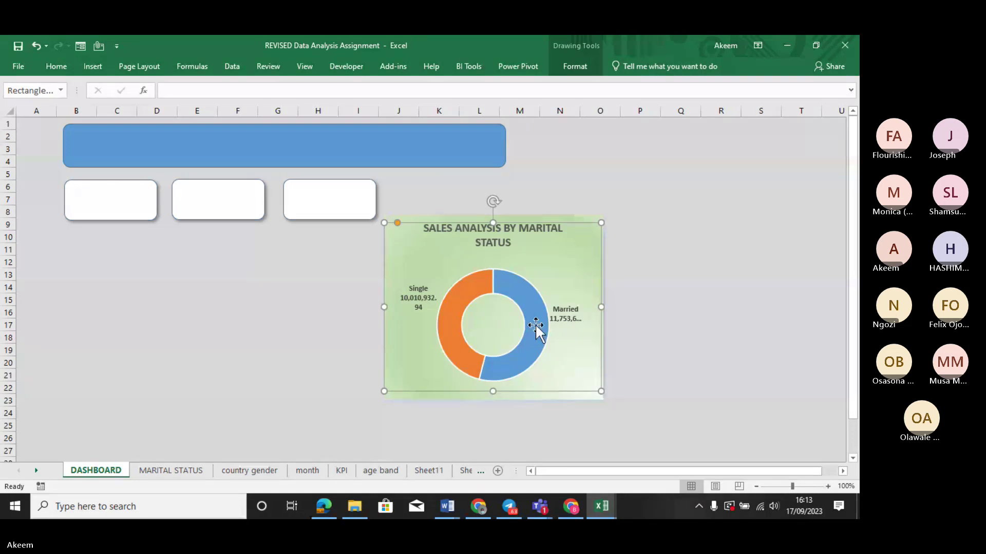
Shrink the donut chart from two opposite corners so the sides of the white card behind it show.
{"action": "left_click", "coordinate": [572, 298]}
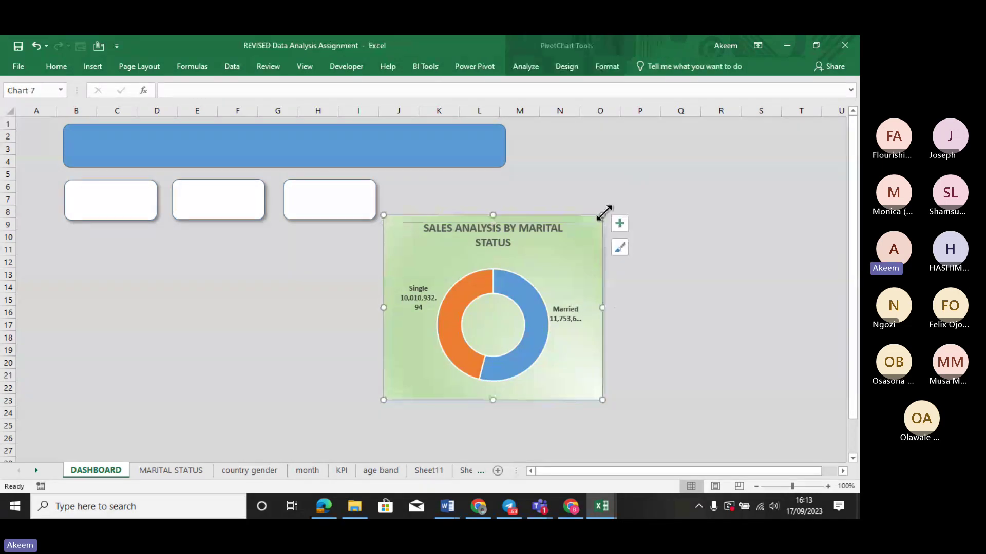
{"action": "left_click_drag", "start_coordinate": [602, 215], "coordinate": [595, 220]}
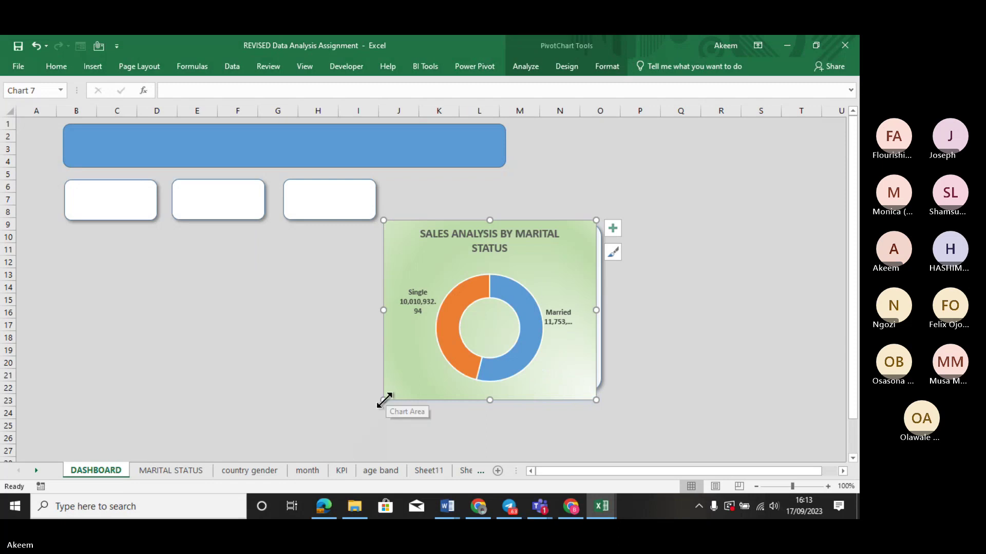
{"action": "left_click_drag", "start_coordinate": [384, 400], "coordinate": [391, 399]}
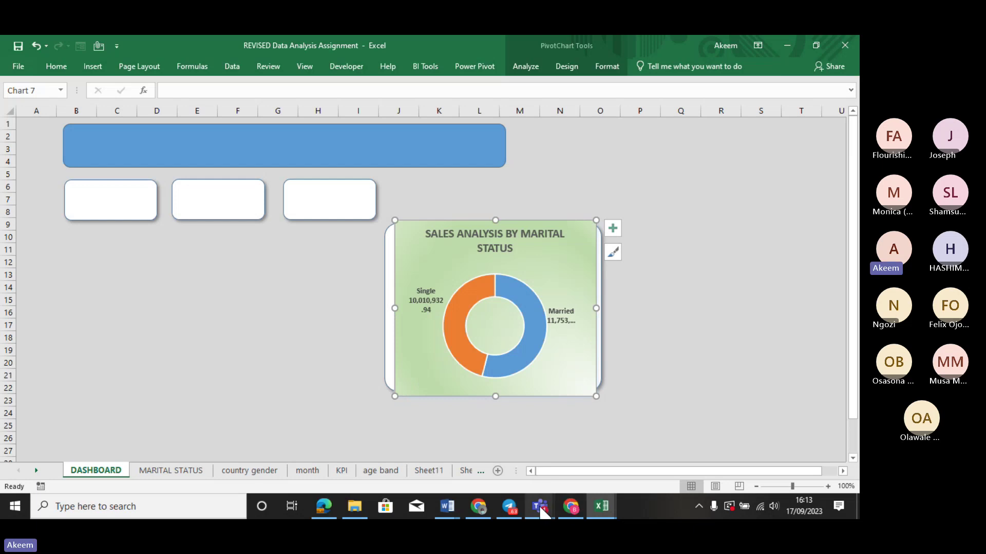
Switch to the Microsoft Teams meeting and admit the guest waiting in the lobby.
{"action": "mouse_move", "coordinate": [544, 507]}
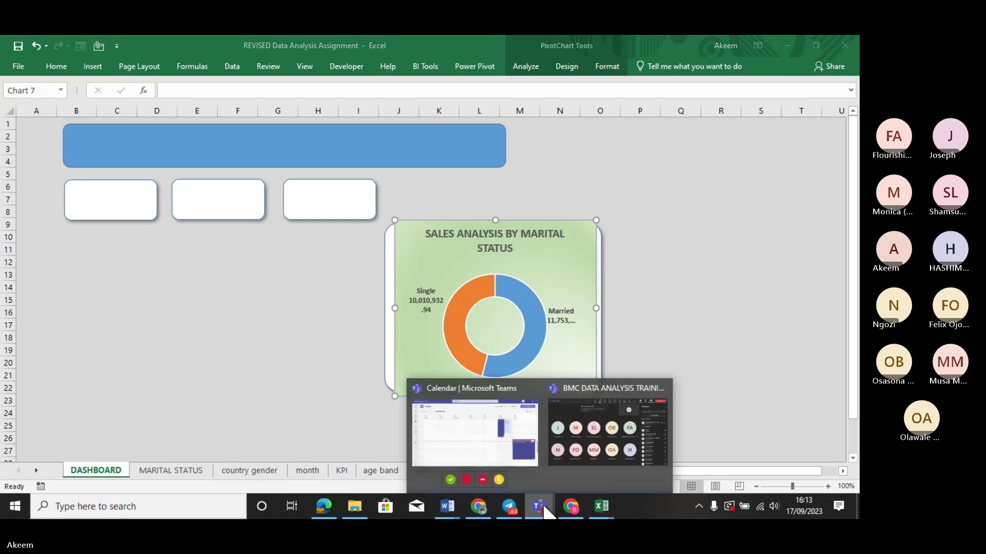
{"action": "left_click", "coordinate": [612, 451]}
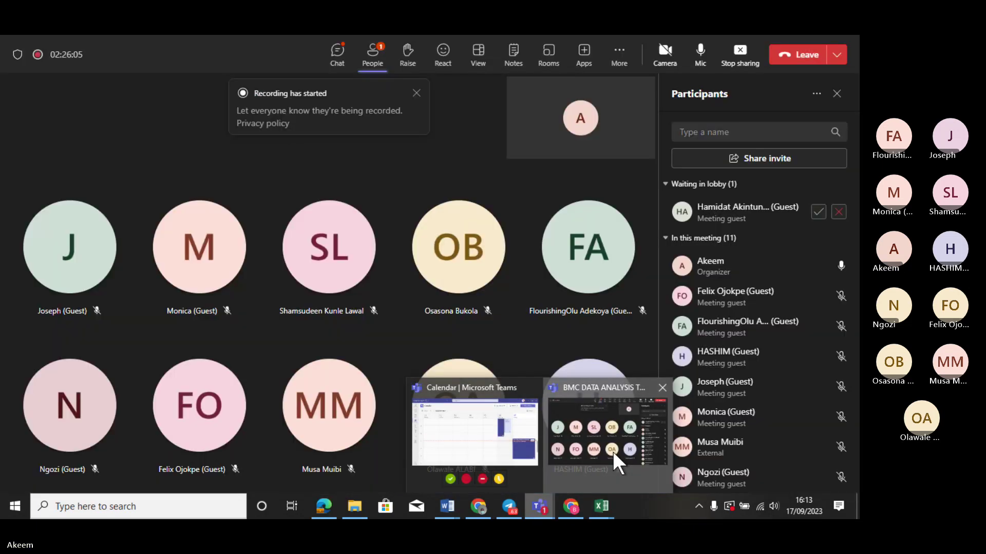
{"action": "left_click", "coordinate": [817, 214]}
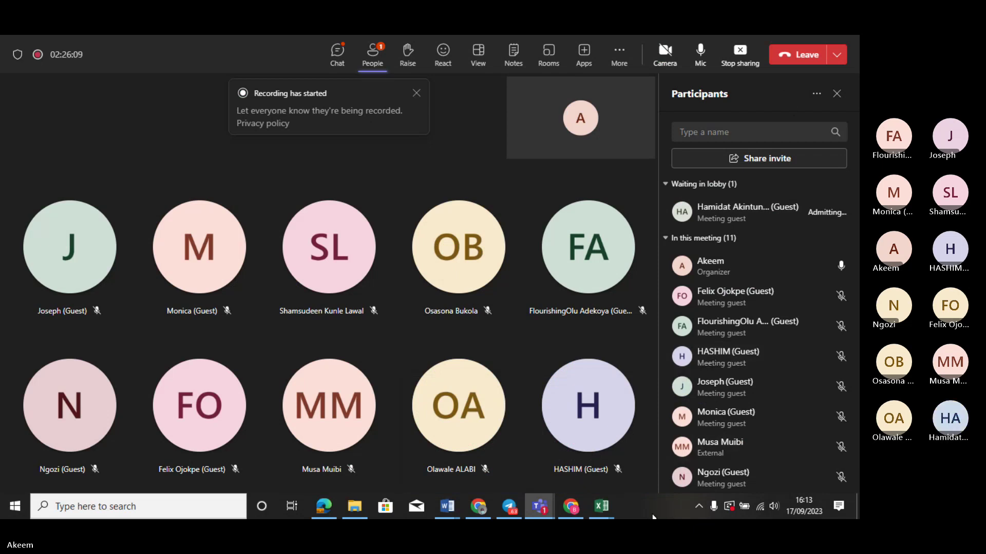
Switch back to the REVISED Data Analysis Assignment workbook in Excel and shrink the donut chart so the white card shows all around it.
{"action": "mouse_move", "coordinate": [609, 504]}
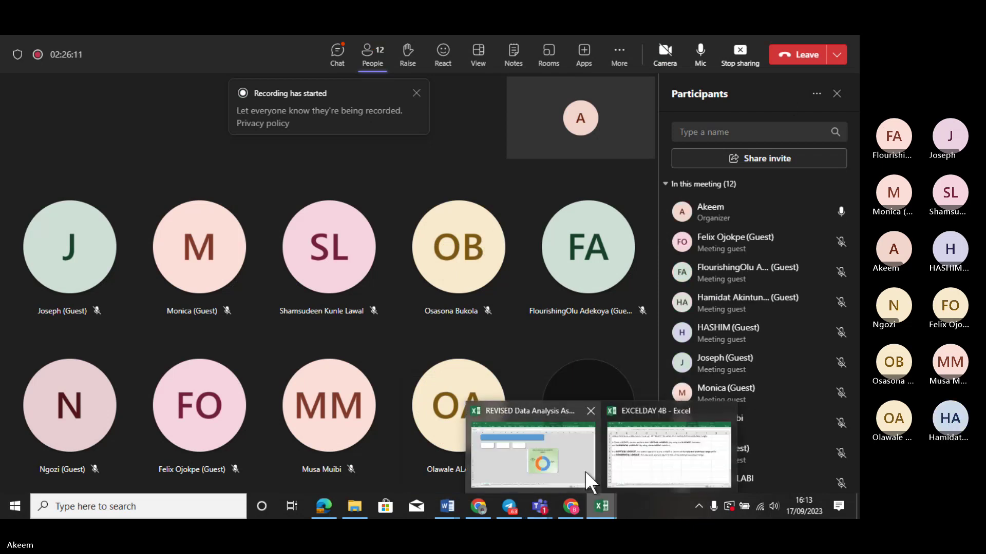
{"action": "left_click", "coordinate": [562, 449]}
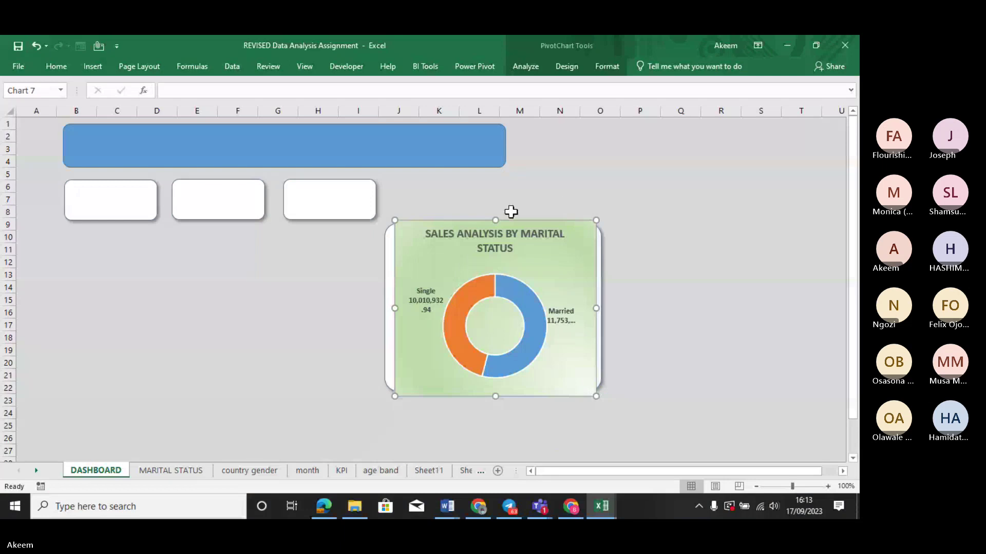
{"action": "left_click_drag", "start_coordinate": [496, 220], "coordinate": [496, 224]}
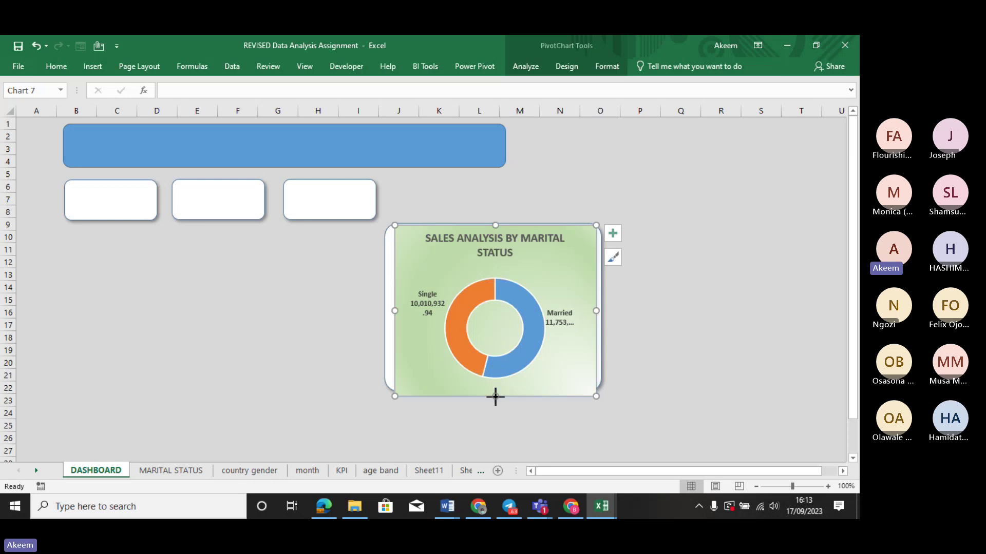
{"action": "left_click_drag", "start_coordinate": [495, 396], "coordinate": [496, 388]}
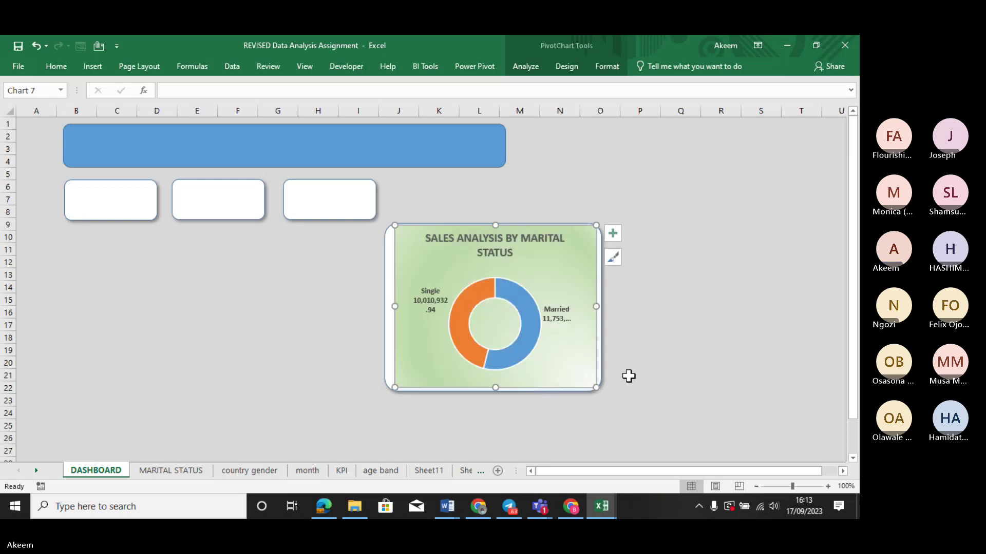
{"action": "left_click", "coordinate": [629, 377]}
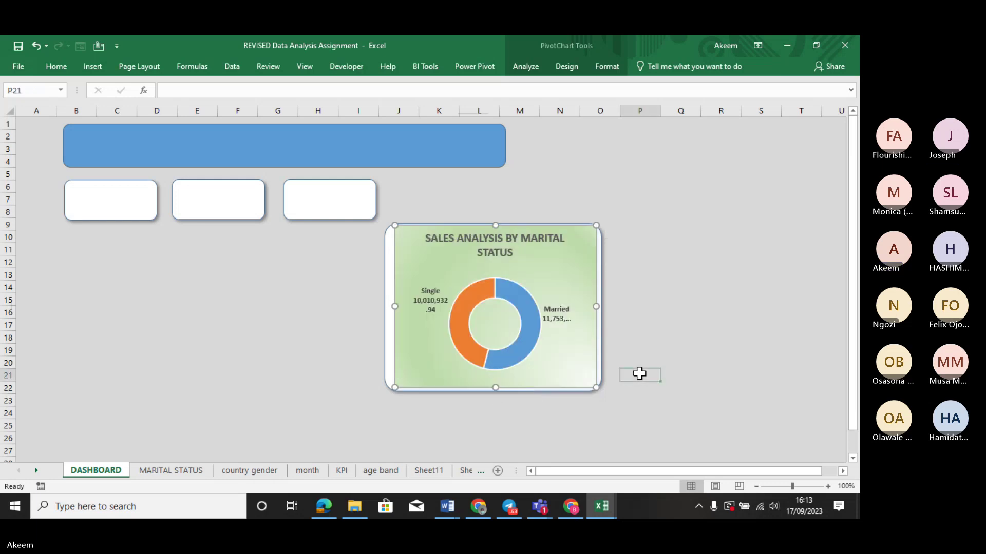
{"action": "left_click", "coordinate": [580, 285]}
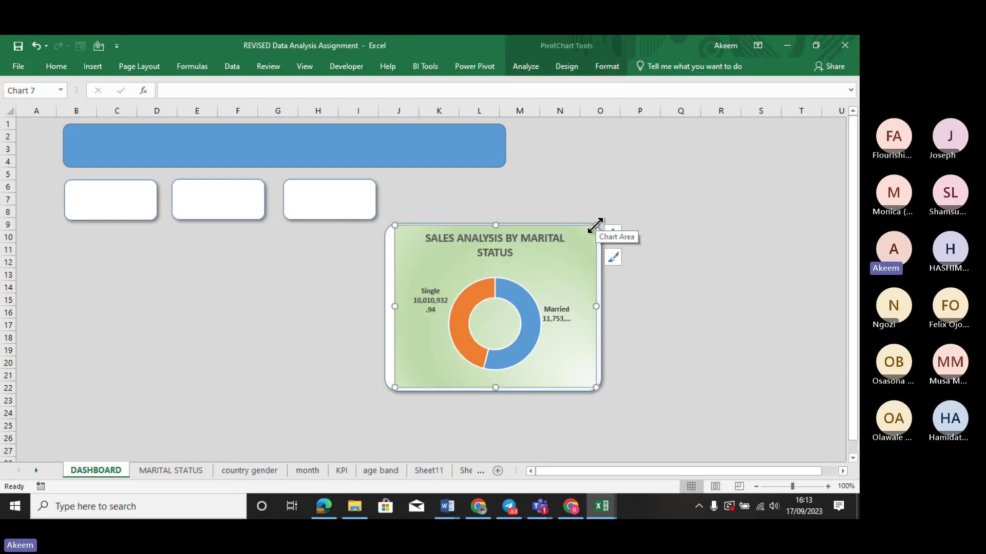
{"action": "left_click_drag", "start_coordinate": [595, 226], "coordinate": [593, 231]}
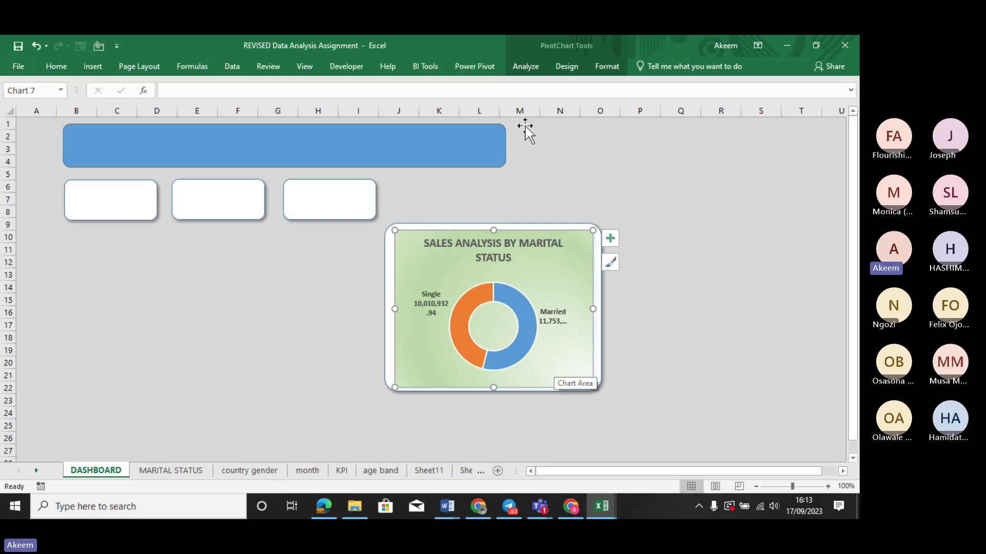
Remove the outline from the marital status donut chart's chart area.
{"action": "left_click", "coordinate": [608, 66]}
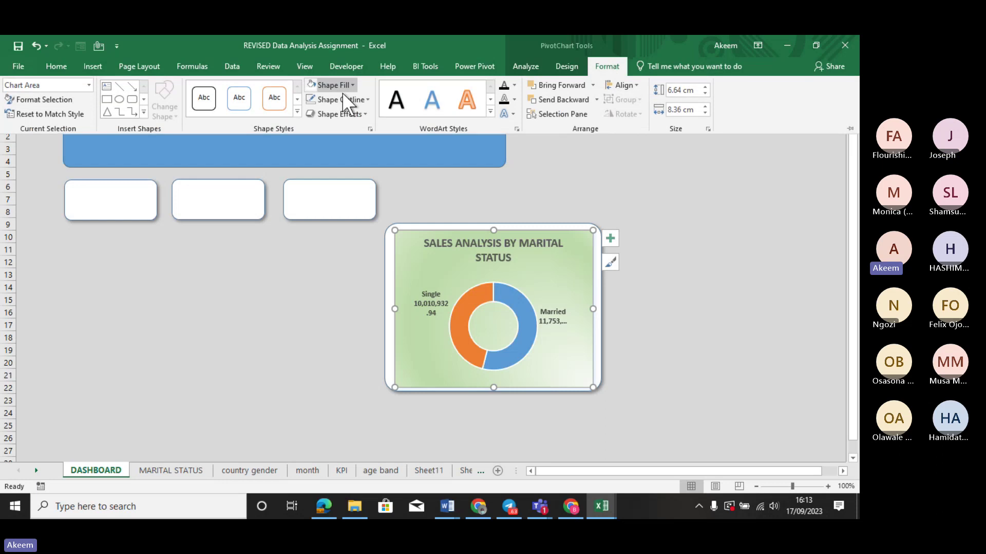
{"action": "left_click", "coordinate": [367, 99]}
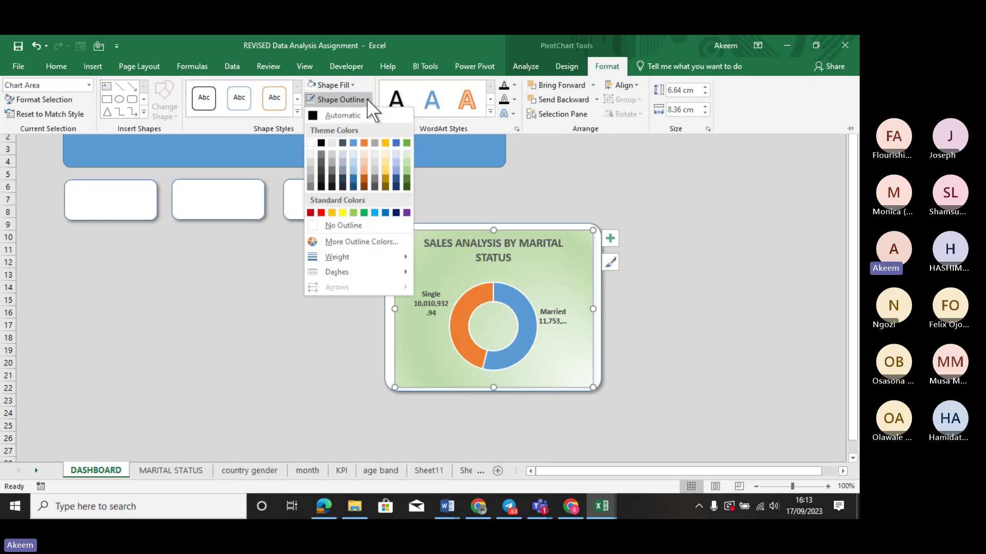
{"action": "left_click", "coordinate": [344, 225]}
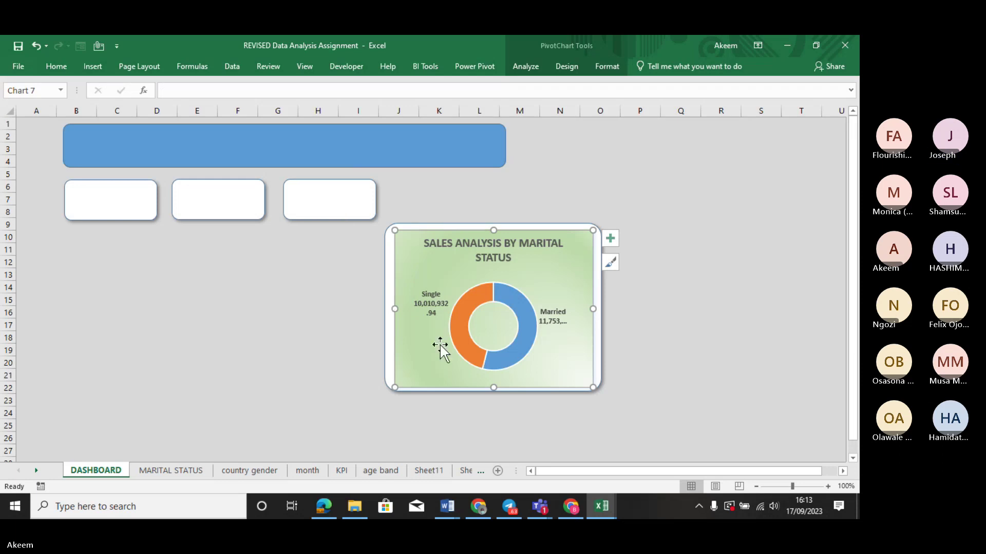
{"action": "left_click", "coordinate": [287, 349]}
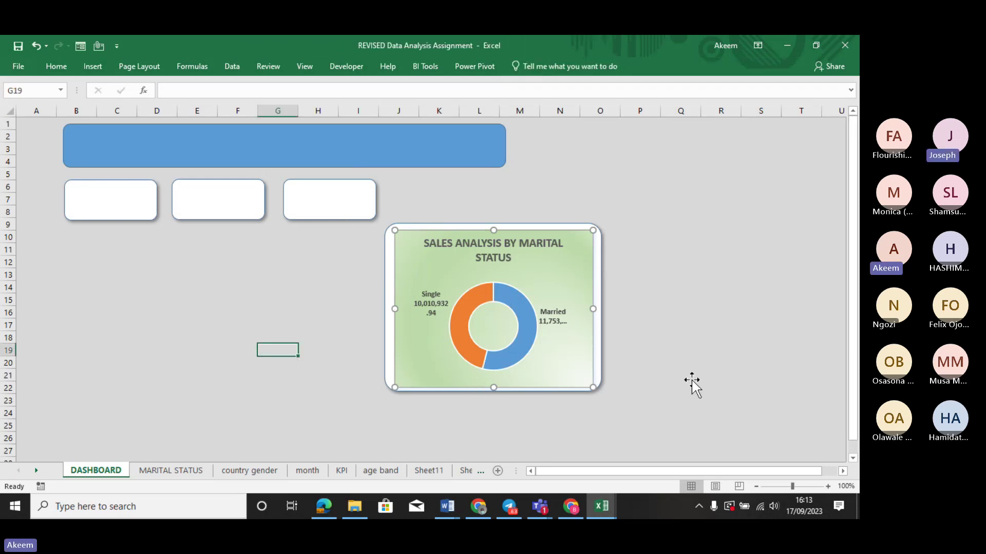
{"action": "left_click", "coordinate": [678, 310]}
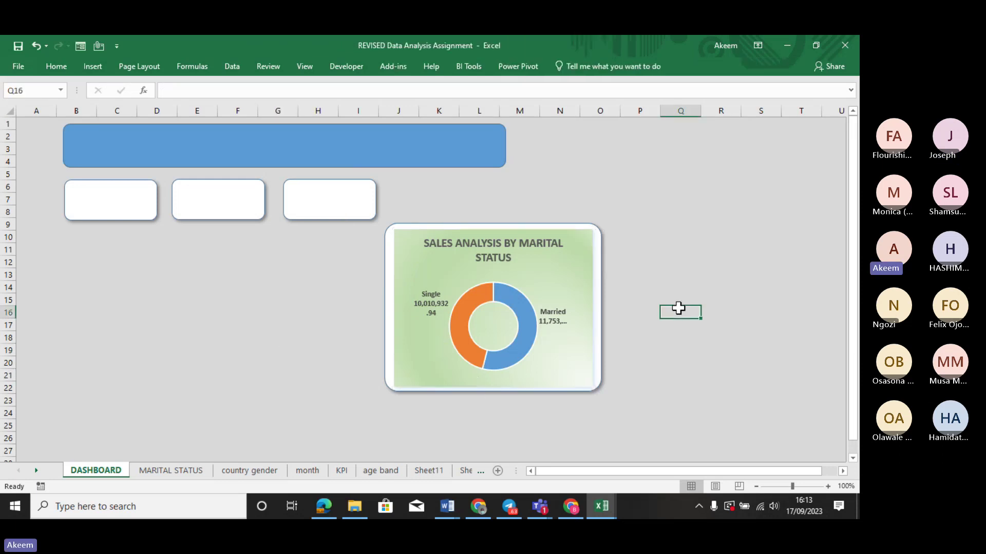
Widen the donut chart slightly on both sides and raise its upper edge, leaving a thin white border of the card.
{"action": "left_click", "coordinate": [461, 265]}
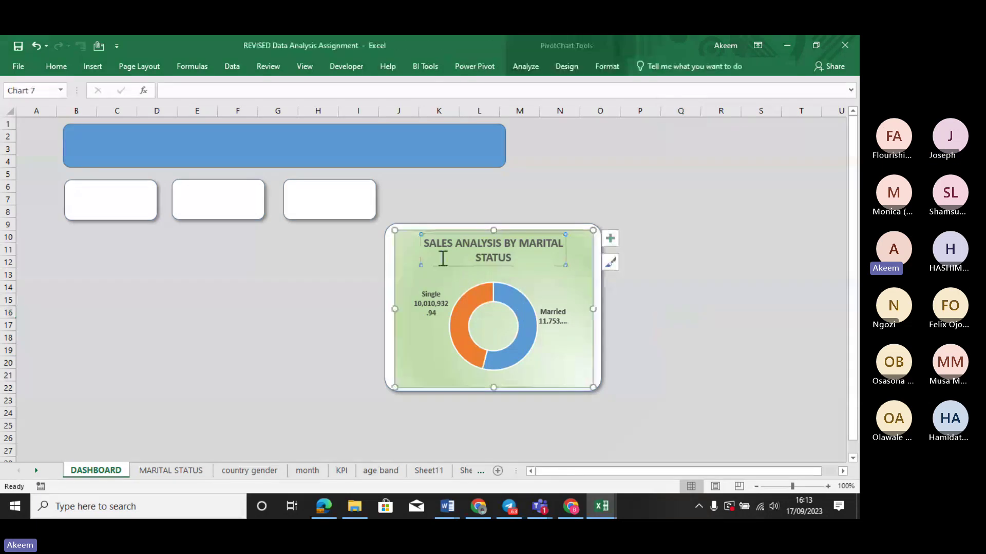
{"action": "left_click", "coordinate": [393, 230]}
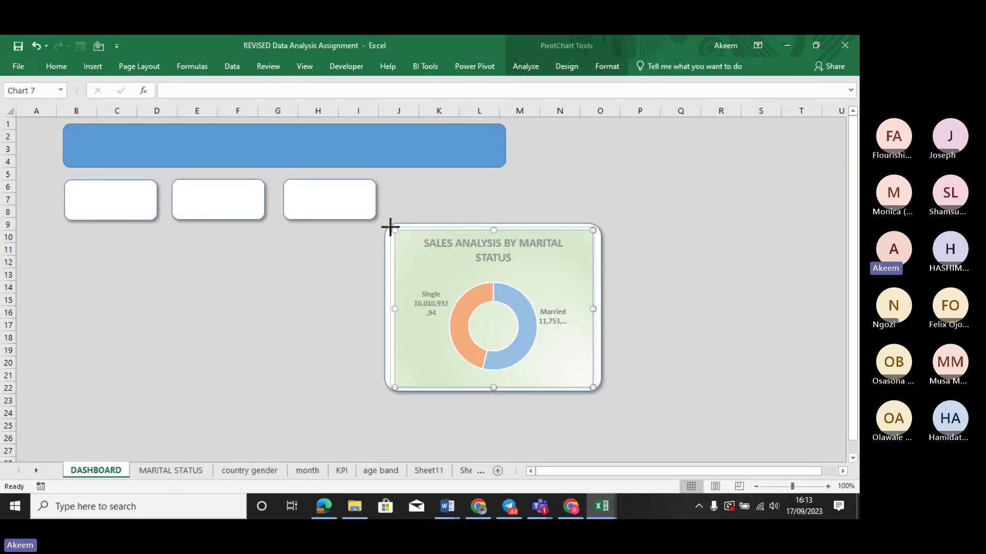
{"action": "left_click_drag", "start_coordinate": [390, 227], "coordinate": [390, 226]}
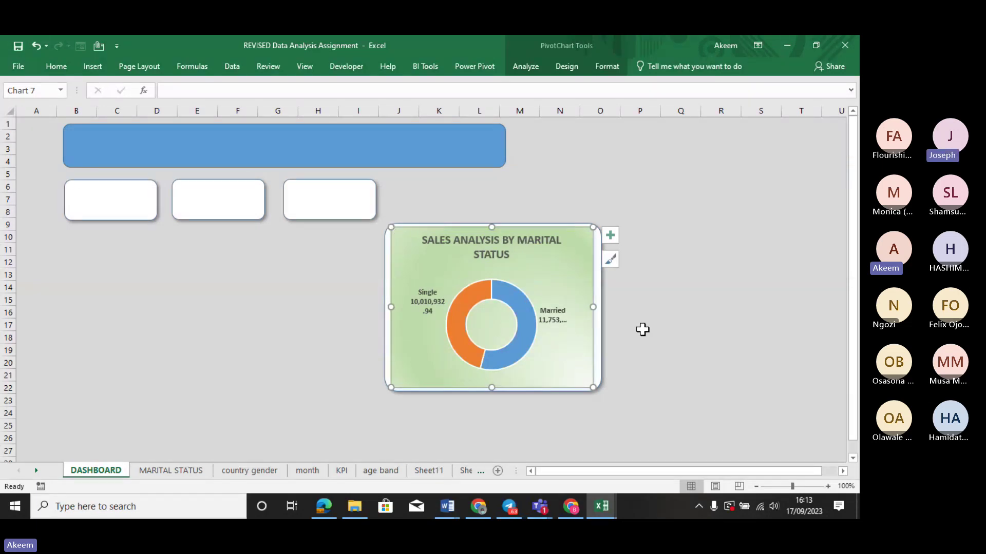
{"action": "left_click_drag", "start_coordinate": [594, 308], "coordinate": [599, 309]}
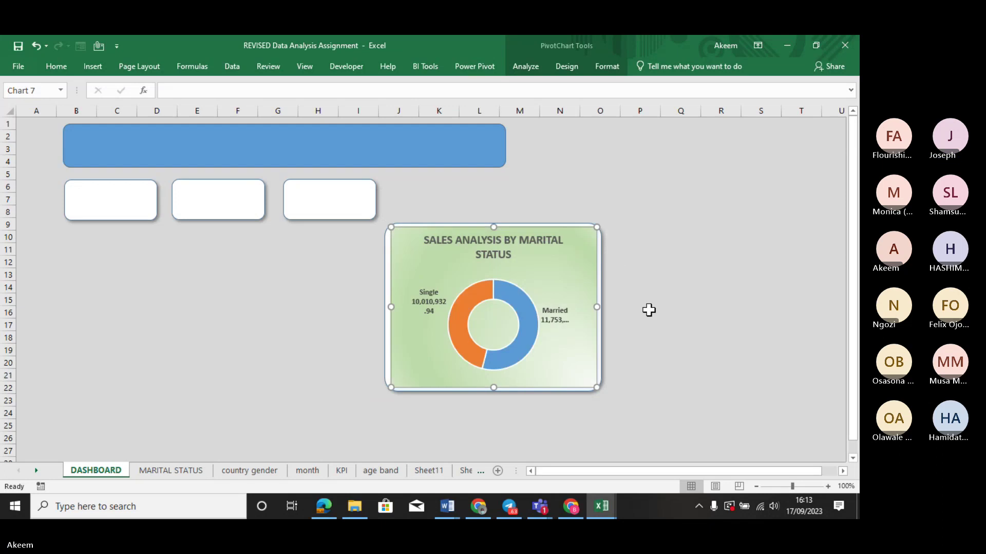
{"action": "left_click", "coordinate": [648, 310]}
{"action": "left_click", "coordinate": [460, 421]}
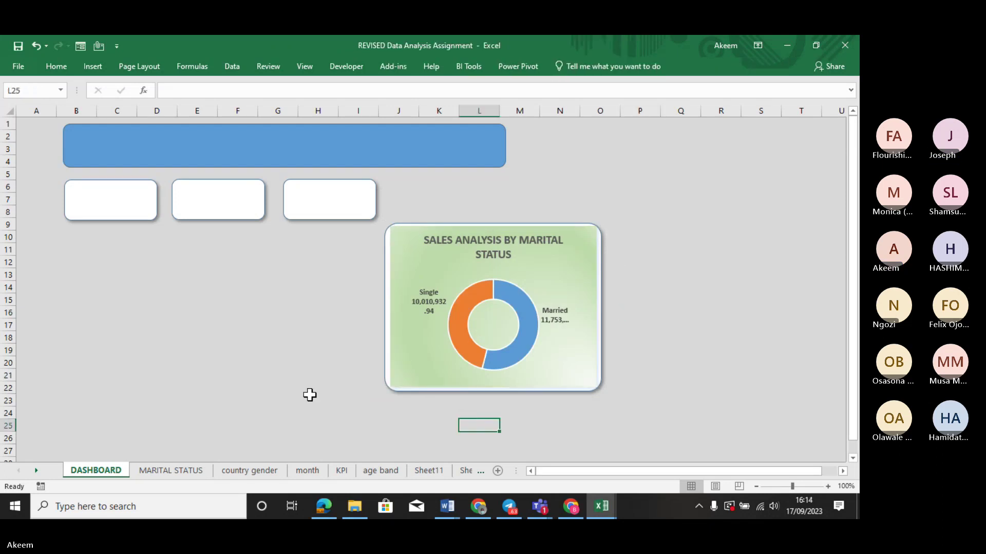
{"action": "left_click", "coordinate": [198, 350]}
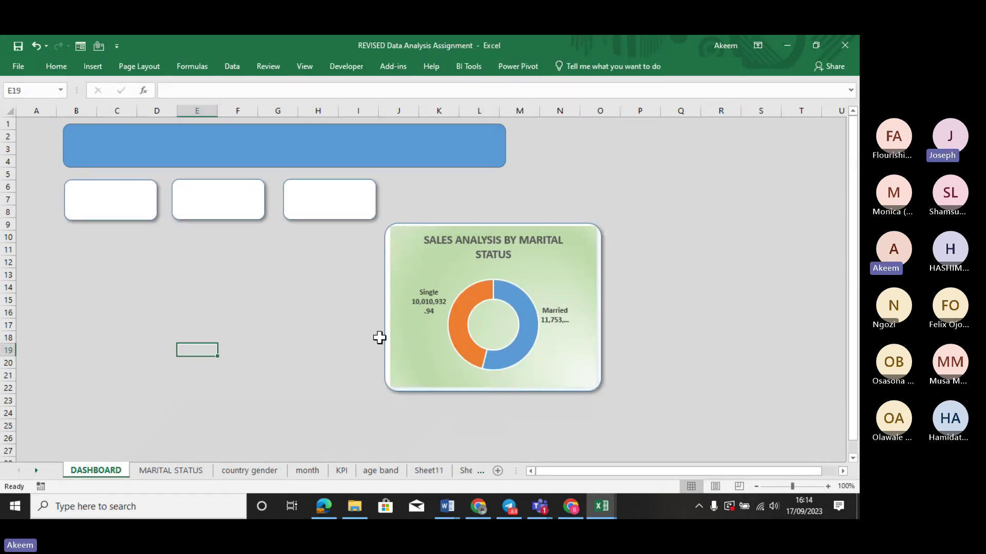
{"action": "left_click", "coordinate": [312, 321]}
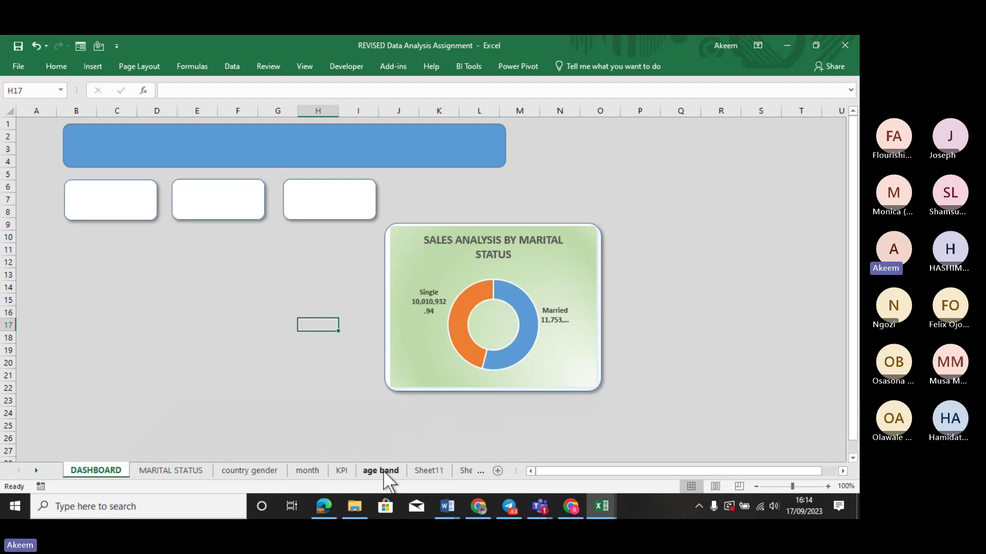
{"action": "left_click", "coordinate": [310, 219]}
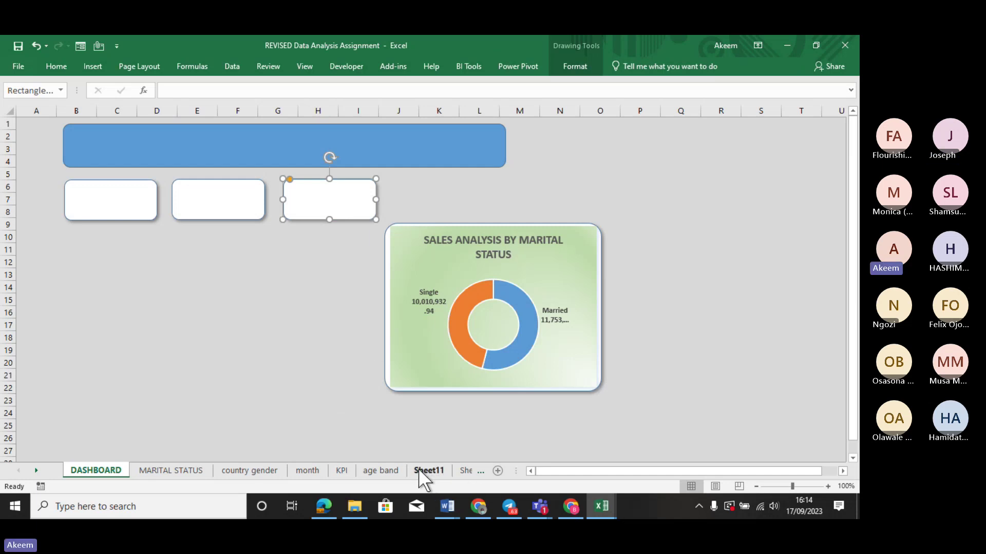
Select the SALES TRENDS BY MONTHS chart on the month sheet and open its chart style options.
{"action": "left_click", "coordinate": [307, 470]}
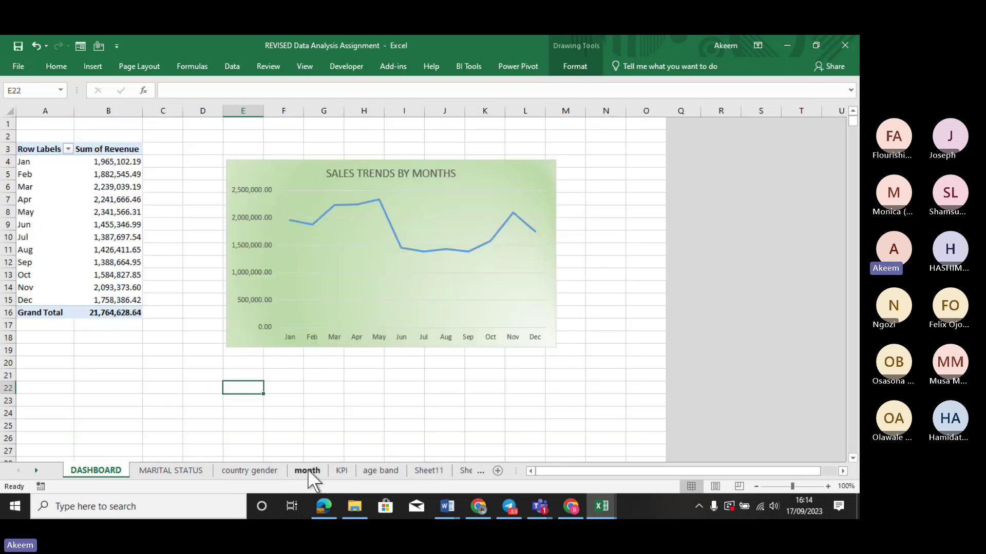
{"action": "left_click", "coordinate": [401, 291]}
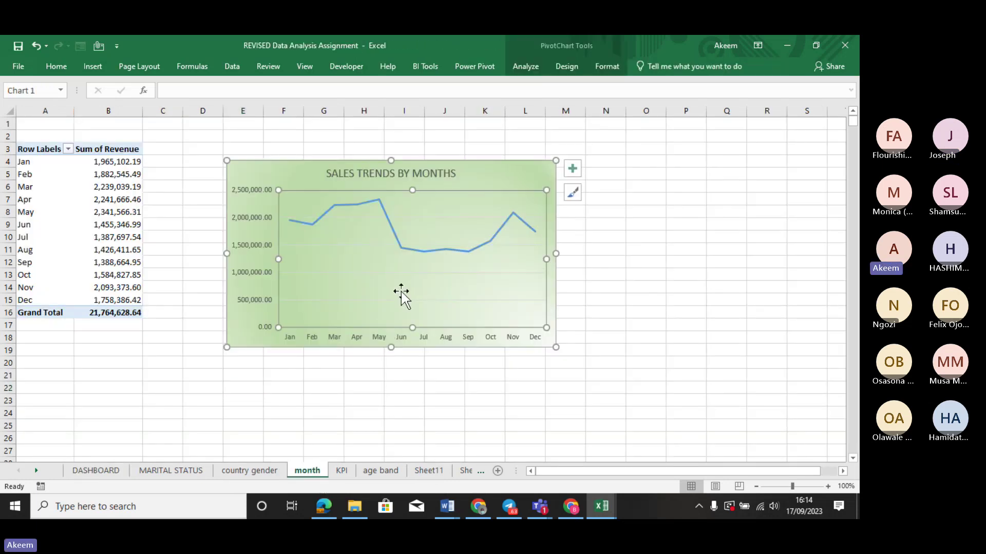
{"action": "left_click", "coordinate": [573, 168]}
{"action": "left_click", "coordinate": [572, 192]}
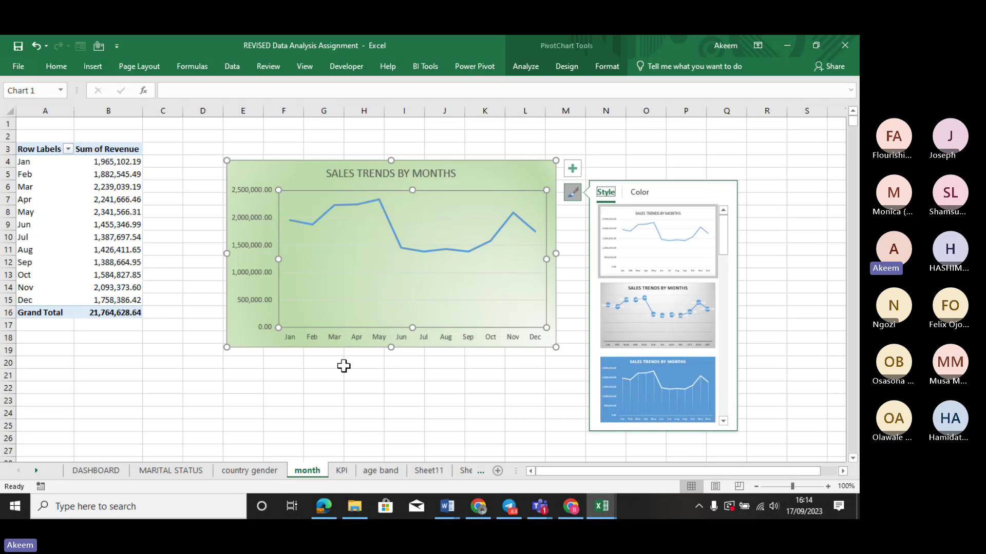
Return to the DASHBOARD sheet and paste the copied marital status donut chart at cell G16.
{"action": "left_click", "coordinate": [110, 469]}
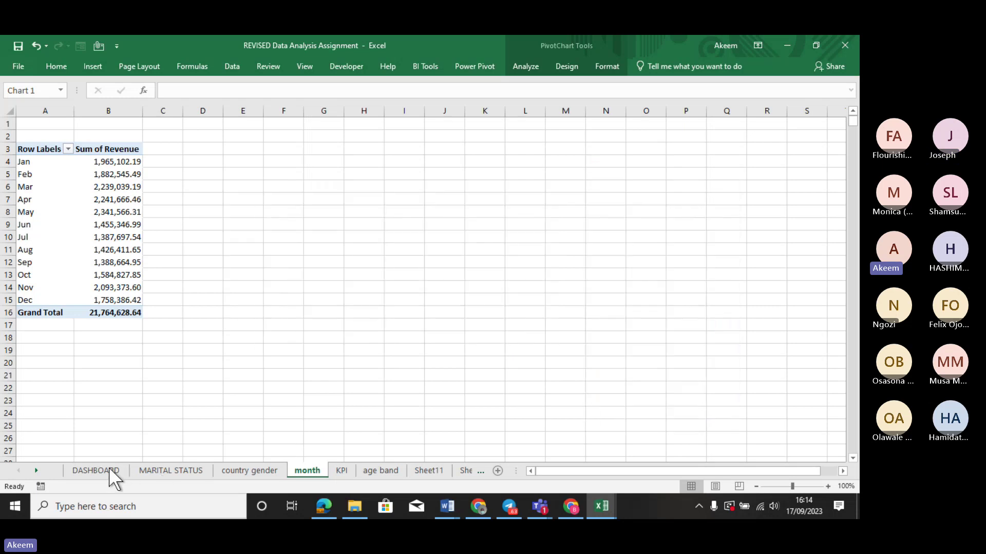
{"action": "left_click", "coordinate": [125, 469]}
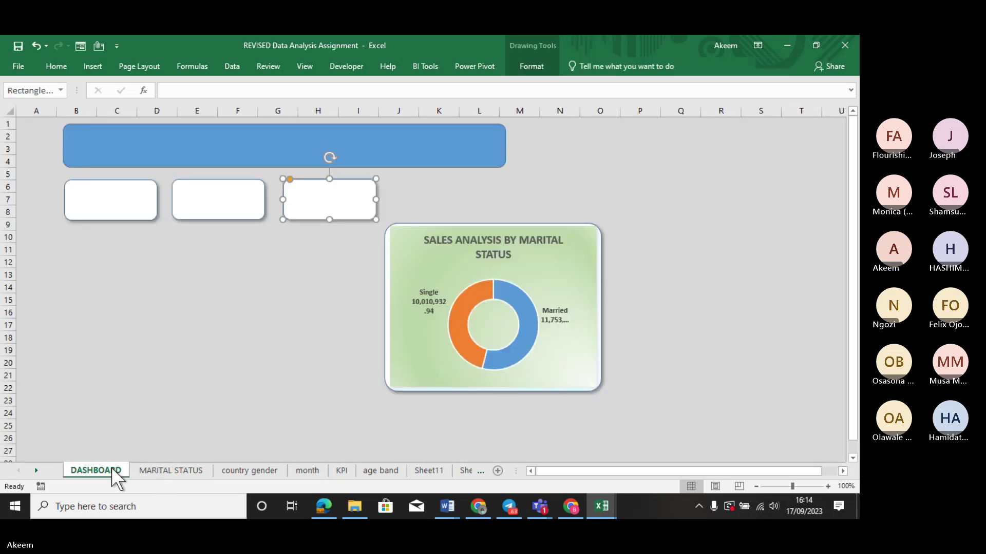
{"action": "left_click", "coordinate": [292, 311]}
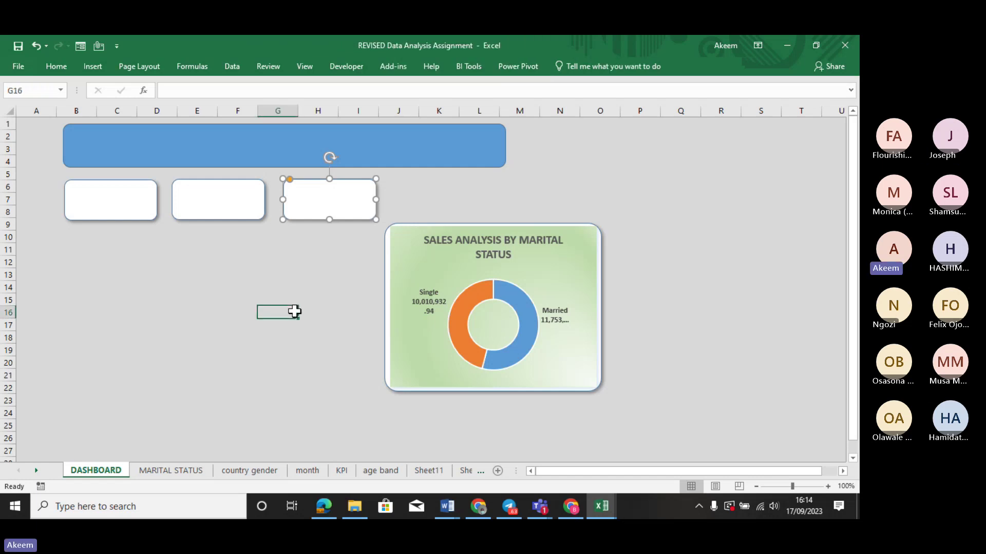
{"action": "key", "text": "ctrl+v"}
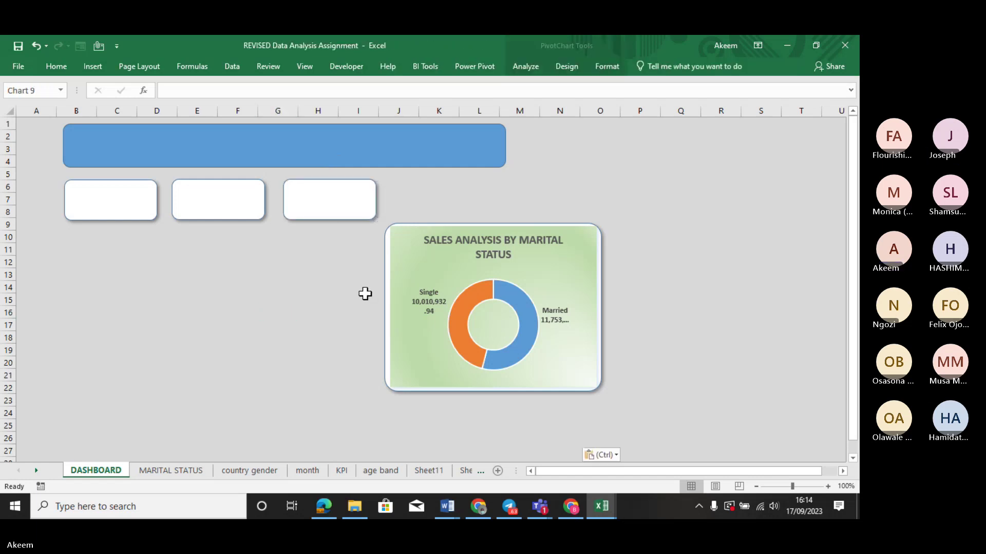
{"action": "left_click", "coordinate": [215, 200]}
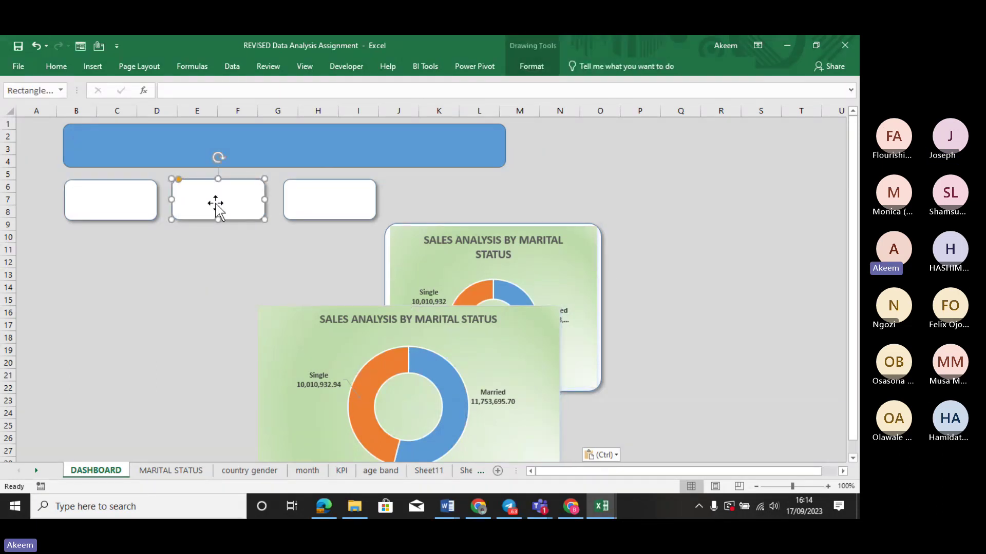
{"action": "left_click", "coordinate": [385, 308]}
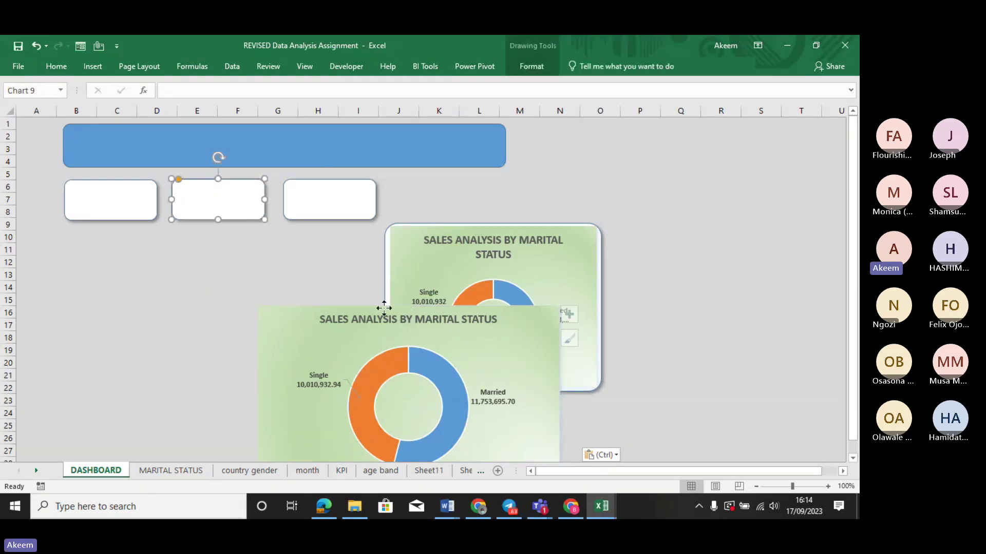
{"action": "left_click", "coordinate": [494, 320]}
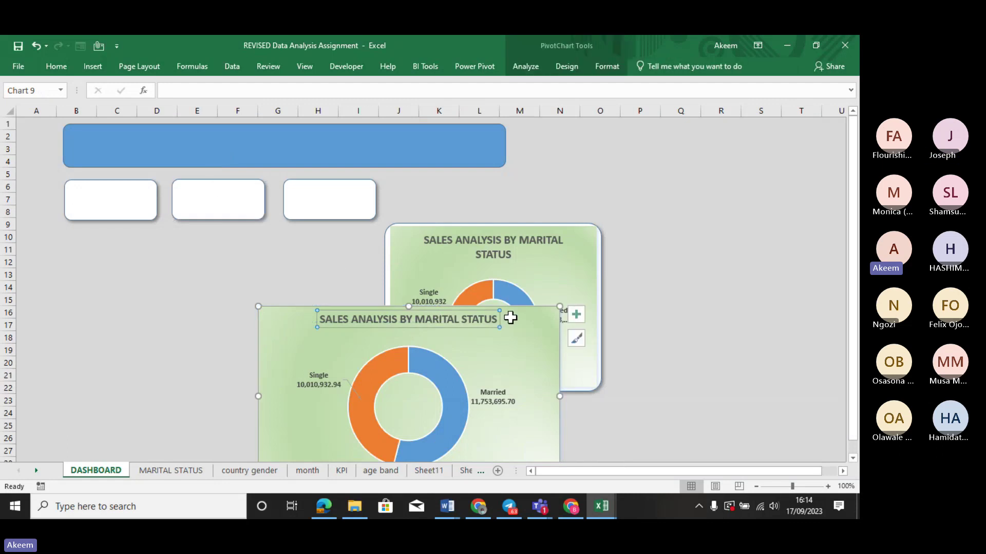
{"action": "key", "text": "ctrl+z"}
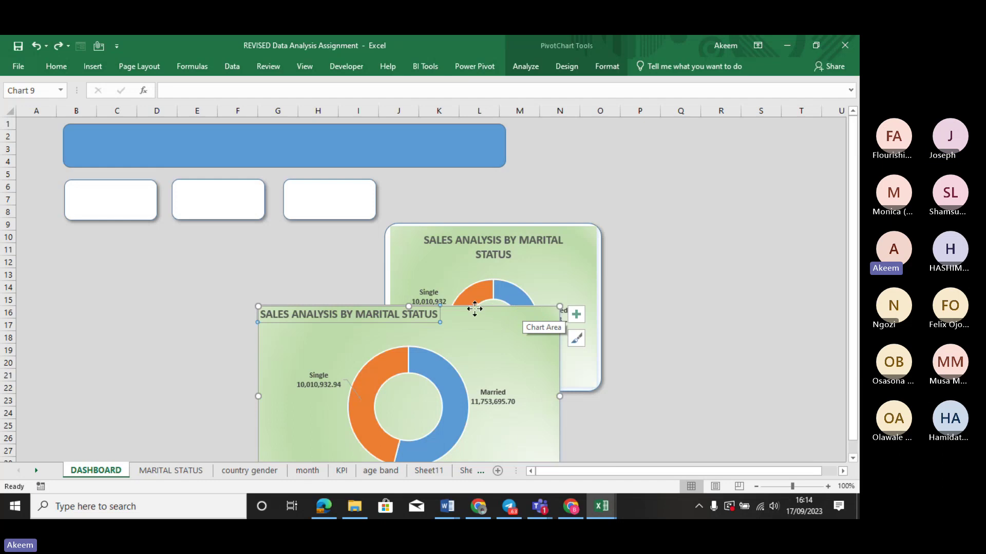
{"action": "key", "text": "ctrl+y"}
Move the pasted donut chart below the small white cards and shrink it to about columns B to I across rows 10 to 21.
{"action": "mouse_move", "coordinate": [522, 309]}
{"action": "left_mouse_down"}
{"action": "mouse_move", "coordinate": [401, 256]}
{"action": "mouse_move", "coordinate": [334, 251]}
{"action": "mouse_move", "coordinate": [338, 236]}
{"action": "left_mouse_up"}
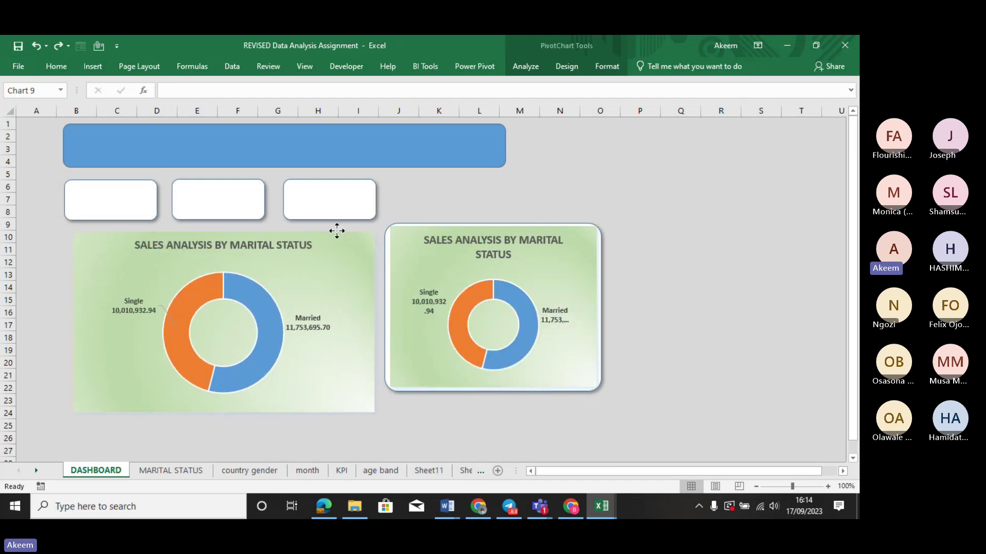
{"action": "left_click_drag", "start_coordinate": [375, 413], "coordinate": [353, 385]}
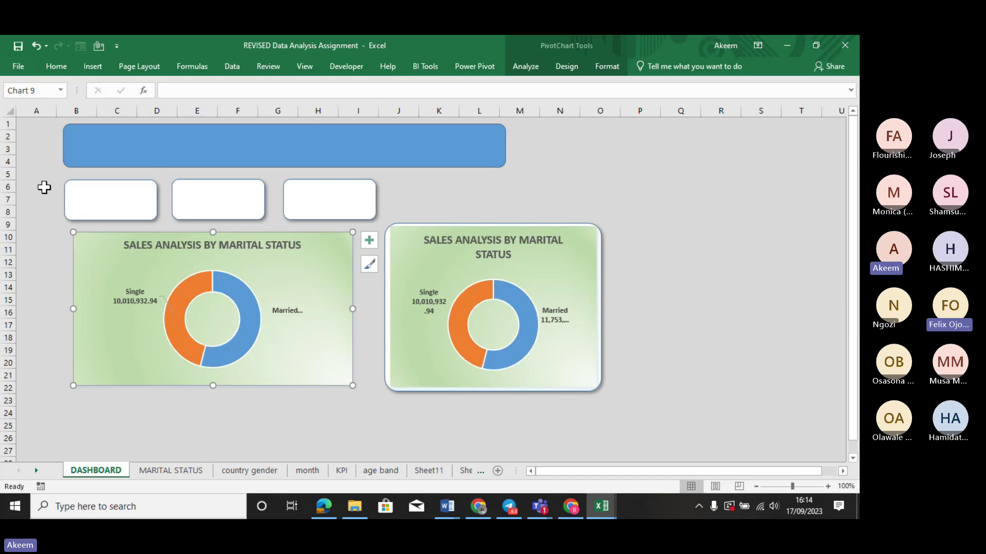
{"action": "left_click", "coordinate": [72, 199]}
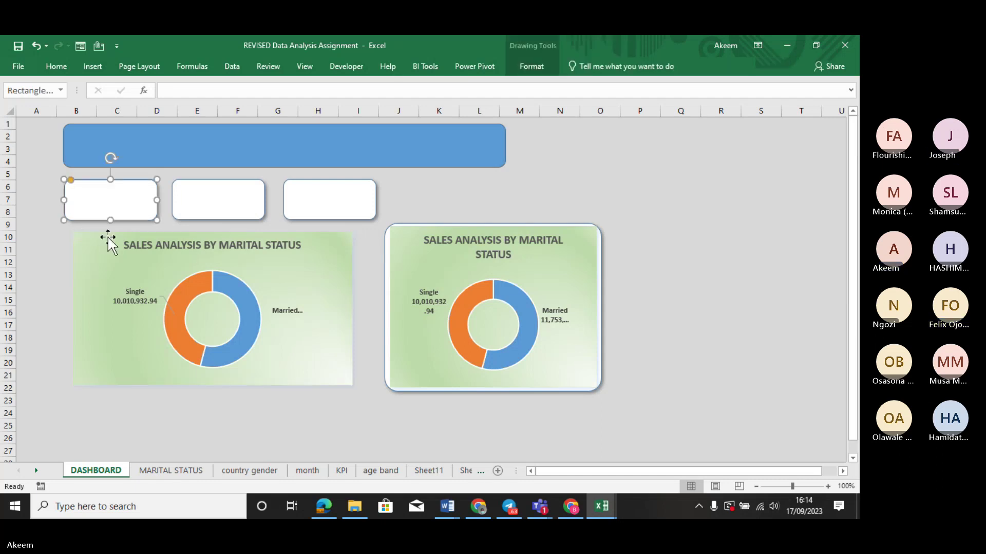
{"action": "left_click", "coordinate": [123, 234]}
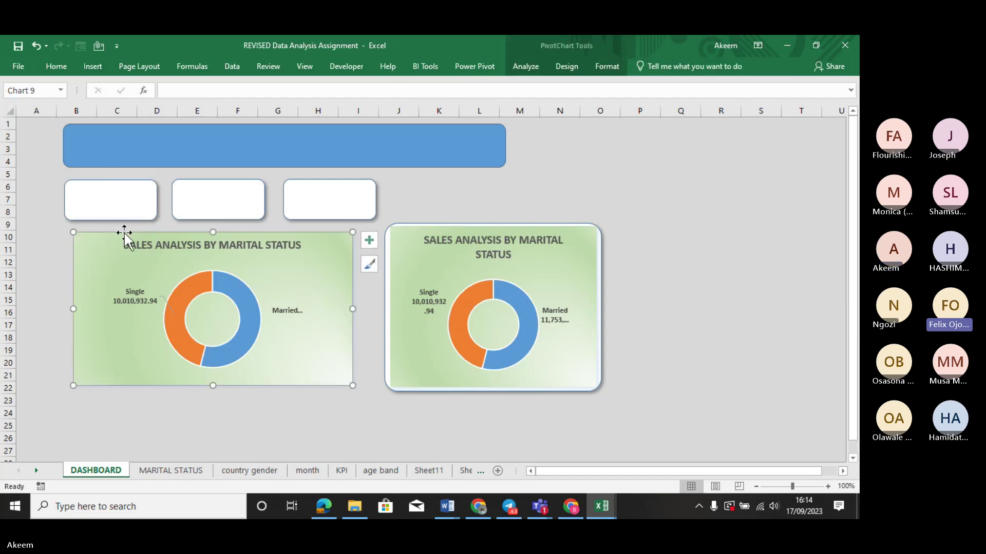
Delete the duplicate marital status donut chart placed below the small white cards.
{"action": "left_click", "coordinate": [211, 237]}
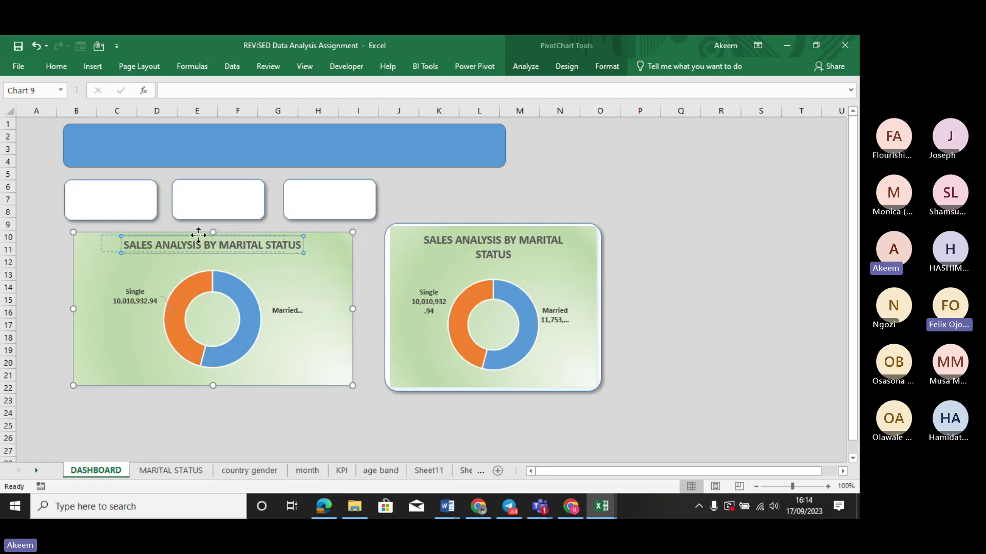
{"action": "left_click_drag", "start_coordinate": [205, 234], "coordinate": [211, 234]}
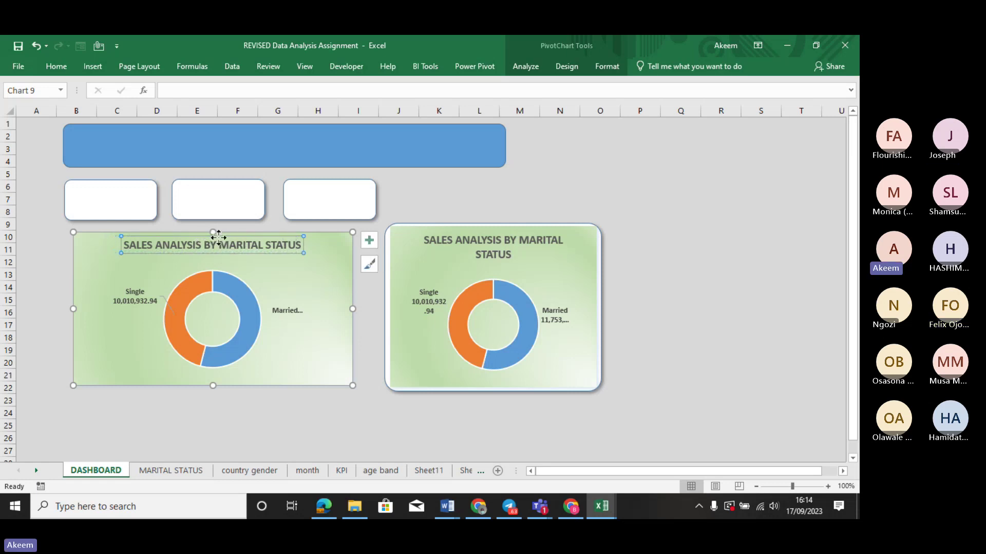
{"action": "left_click", "coordinate": [318, 257]}
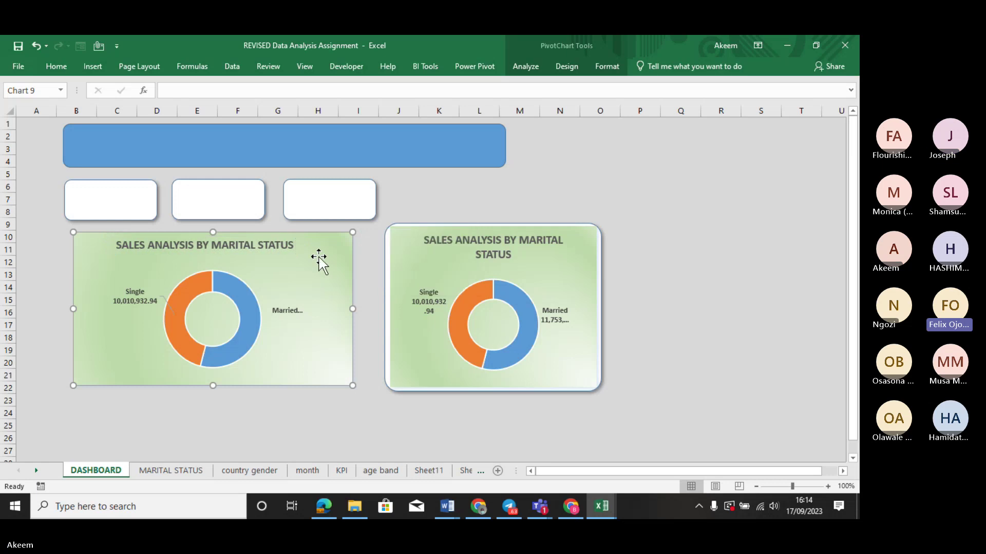
{"action": "key", "text": "Delete"}
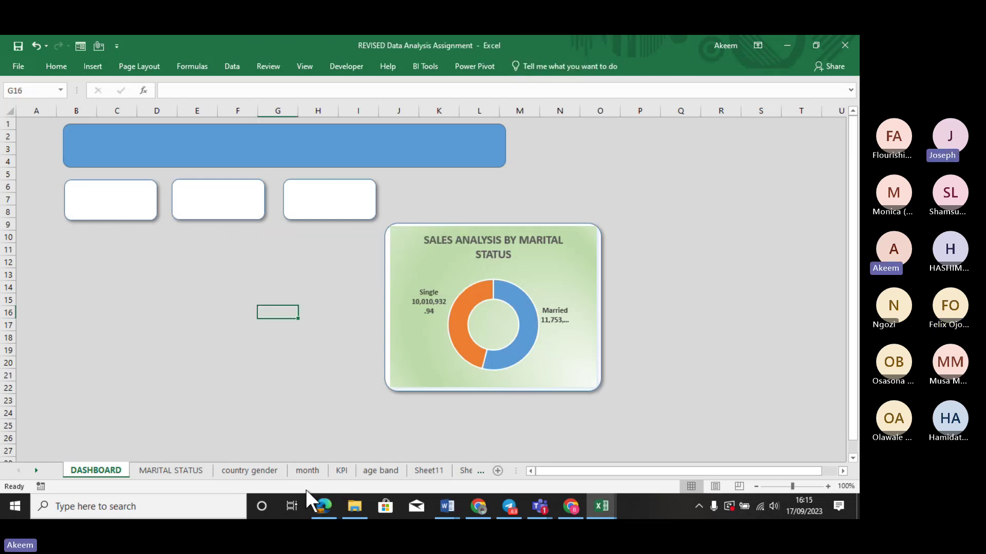
Copy the SALES TRENDS BY MONTHS chart from the month sheet and paste it at cell C16 of the DASHBOARD sheet.
{"action": "left_click", "coordinate": [309, 469]}
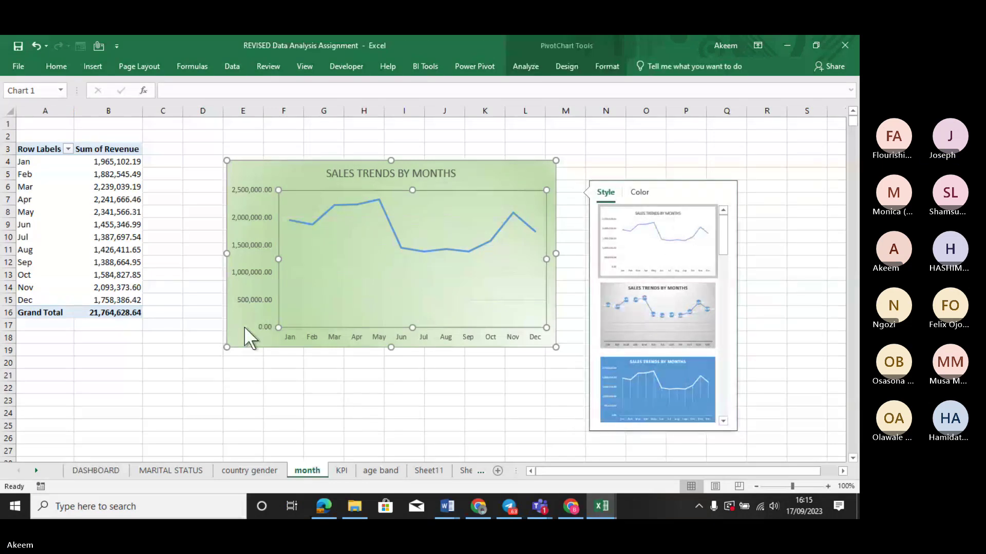
{"action": "left_click", "coordinate": [244, 328]}
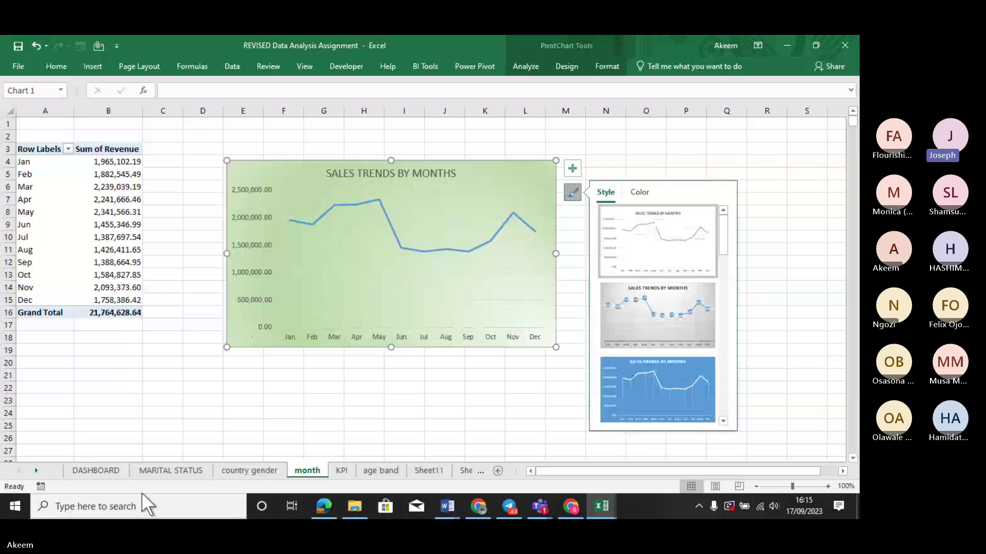
{"action": "right_click", "coordinate": [236, 342]}
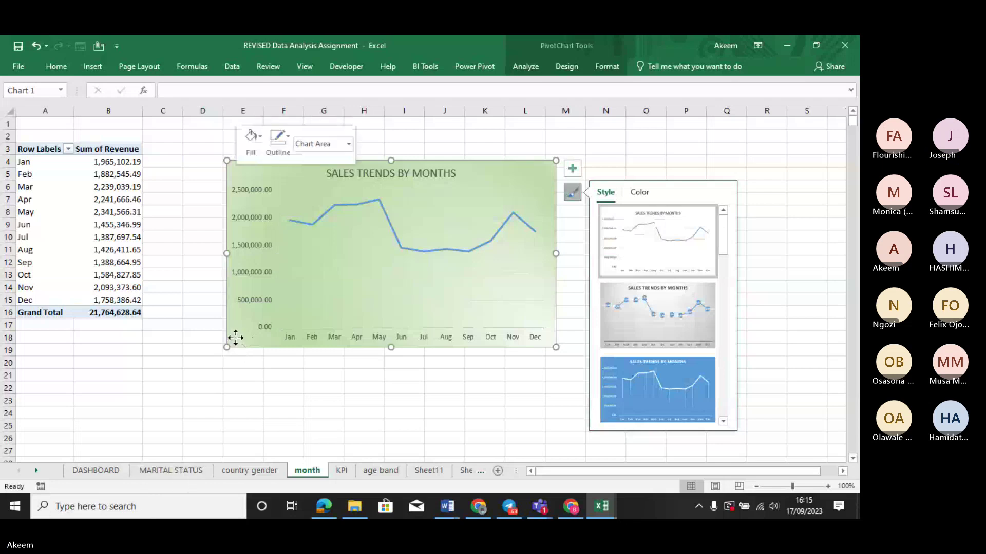
{"action": "left_click", "coordinate": [275, 215]}
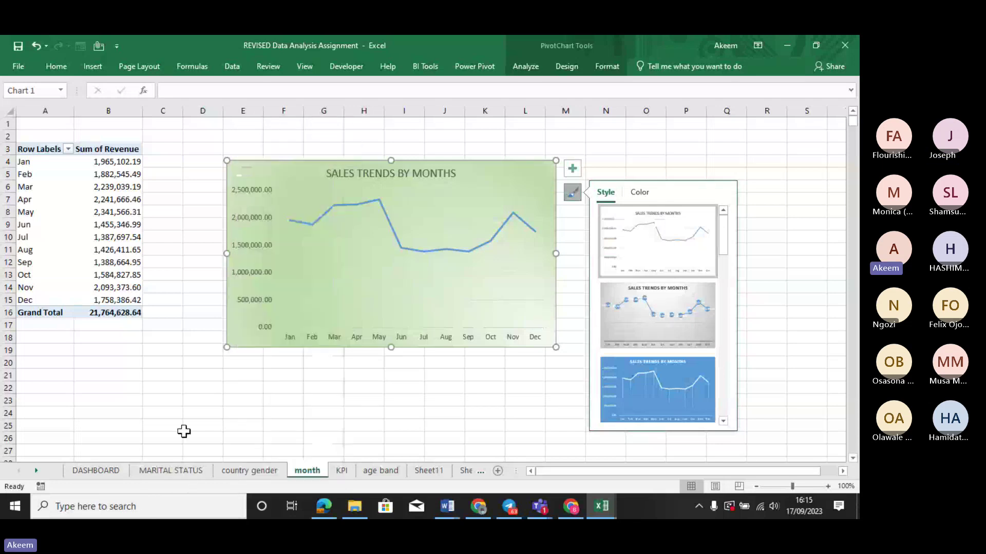
{"action": "left_click", "coordinate": [100, 471]}
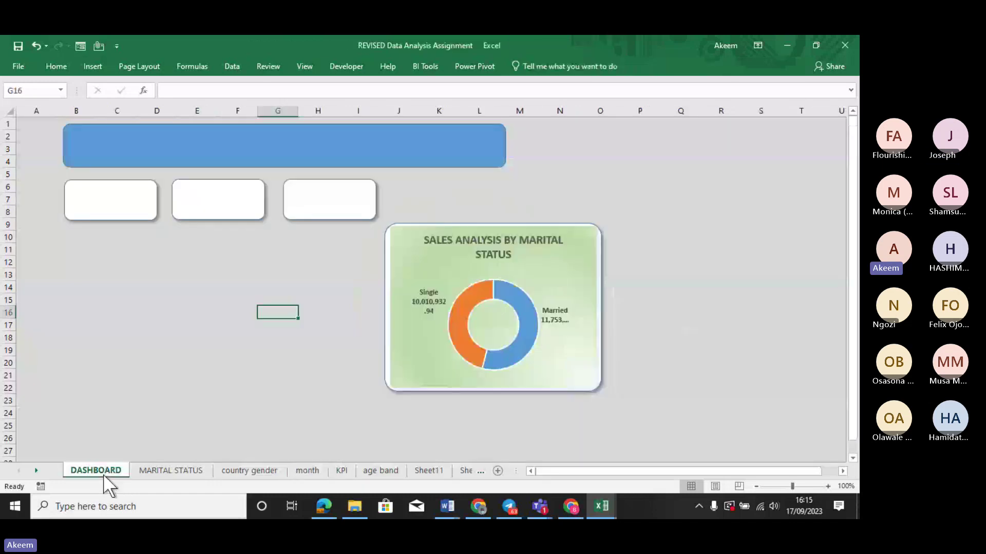
{"action": "left_click", "coordinate": [134, 311]}
{"action": "key", "text": "ctrl+v"}
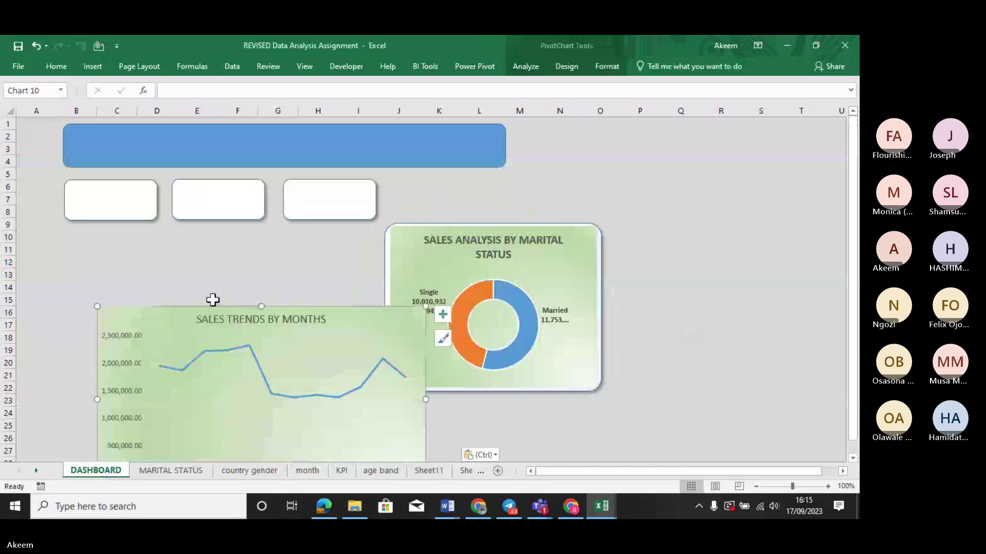
Move the pasted SALES TRENDS BY MONTHS chart below the small white cards and shrink it to about columns B to I across rows 9 to 22.
{"action": "left_click_drag", "start_coordinate": [97, 307], "coordinate": [118, 322]}
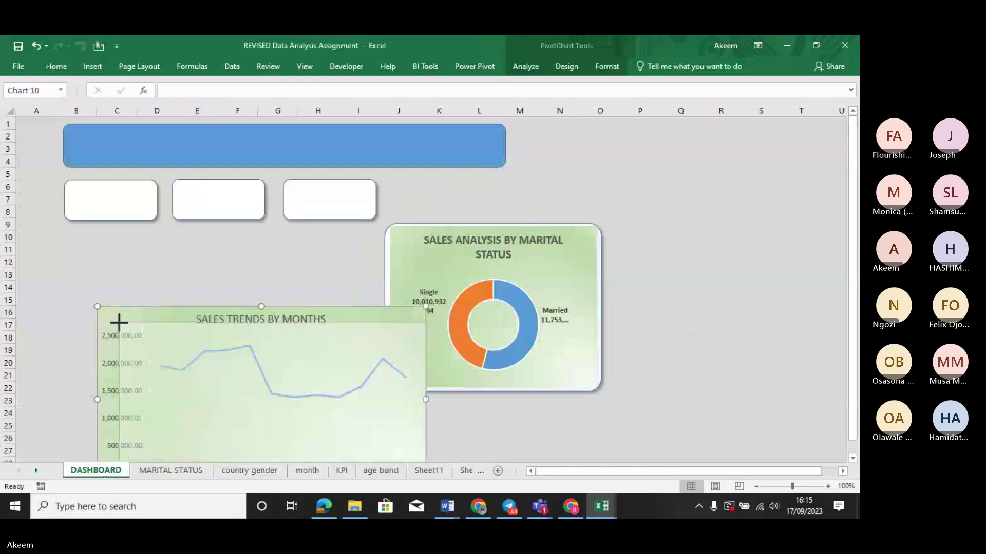
{"action": "left_click", "coordinate": [321, 335]}
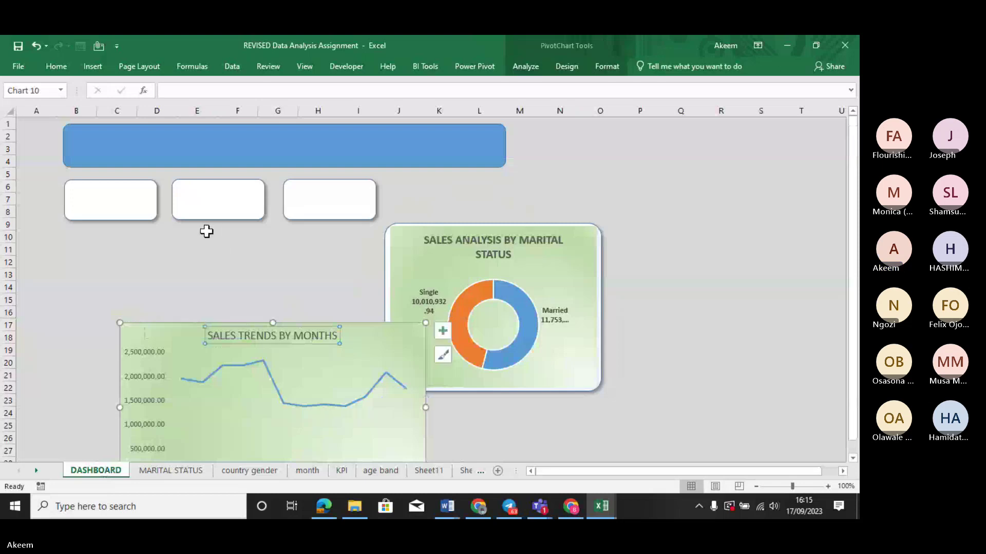
{"action": "key", "text": "ctrl+z"}
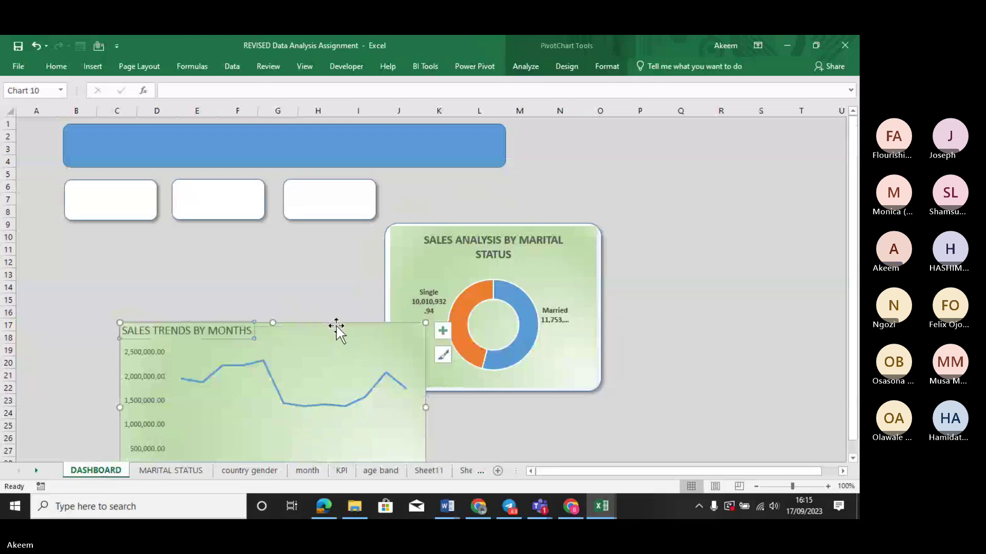
{"action": "key", "text": "ctrl+y"}
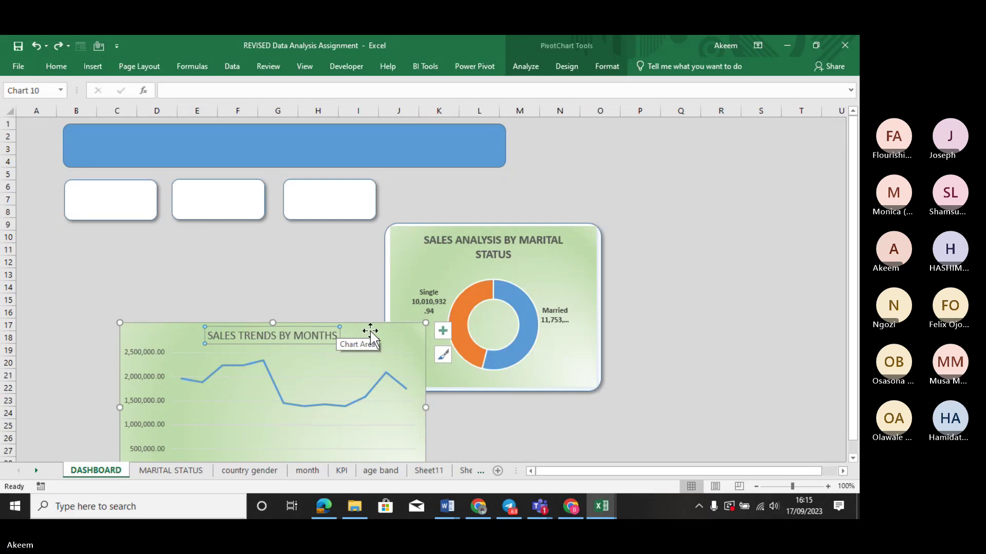
{"action": "left_click_drag", "start_coordinate": [369, 325], "coordinate": [310, 229]}
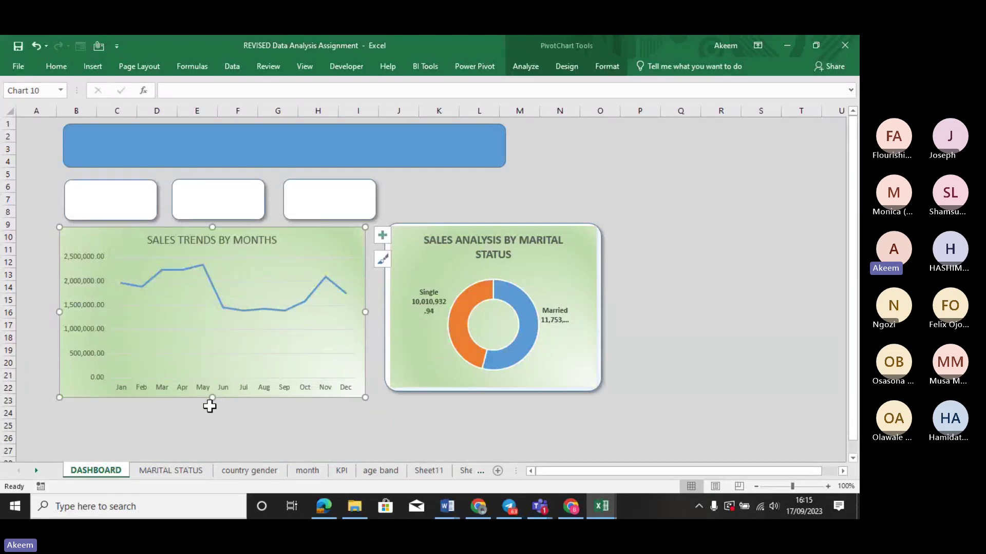
{"action": "left_click_drag", "start_coordinate": [61, 397], "coordinate": [67, 383]}
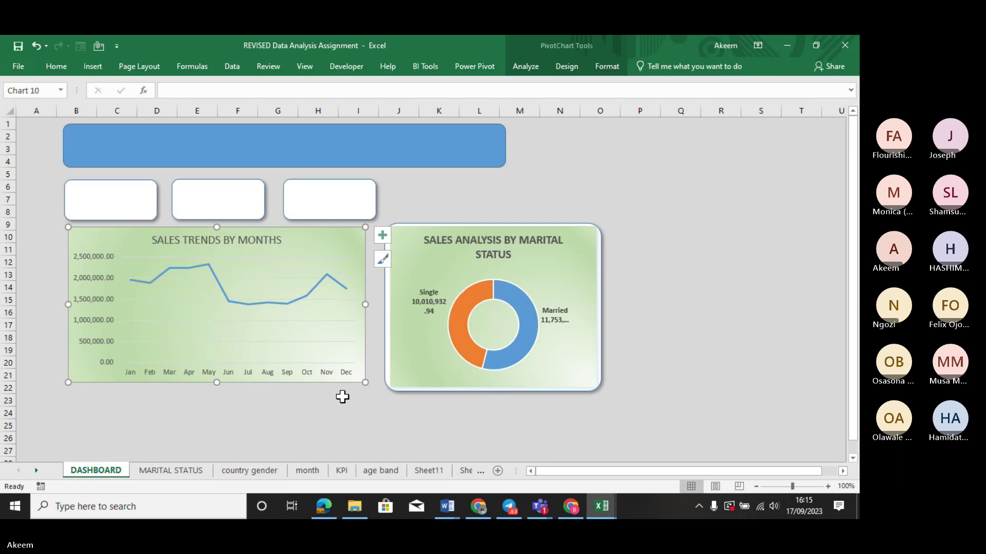
{"action": "left_click_drag", "start_coordinate": [365, 384], "coordinate": [363, 373]}
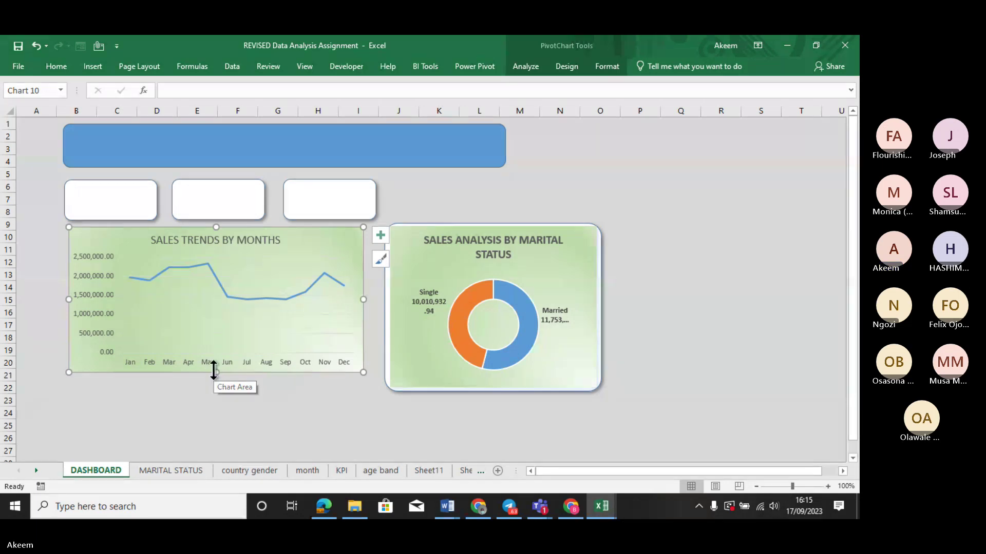
{"action": "left_click_drag", "start_coordinate": [215, 371], "coordinate": [221, 388]}
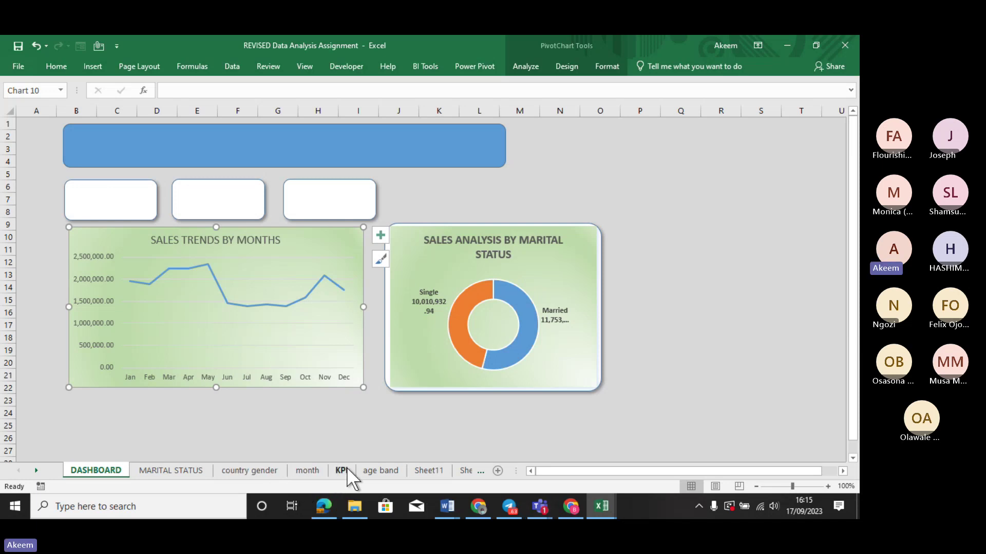
Copy the REVENUE & CUSTOMERS BY AGE BAND chart from the age band sheet and paste it at cell D24 of the DASHBOARD sheet.
{"action": "left_click", "coordinate": [375, 469]}
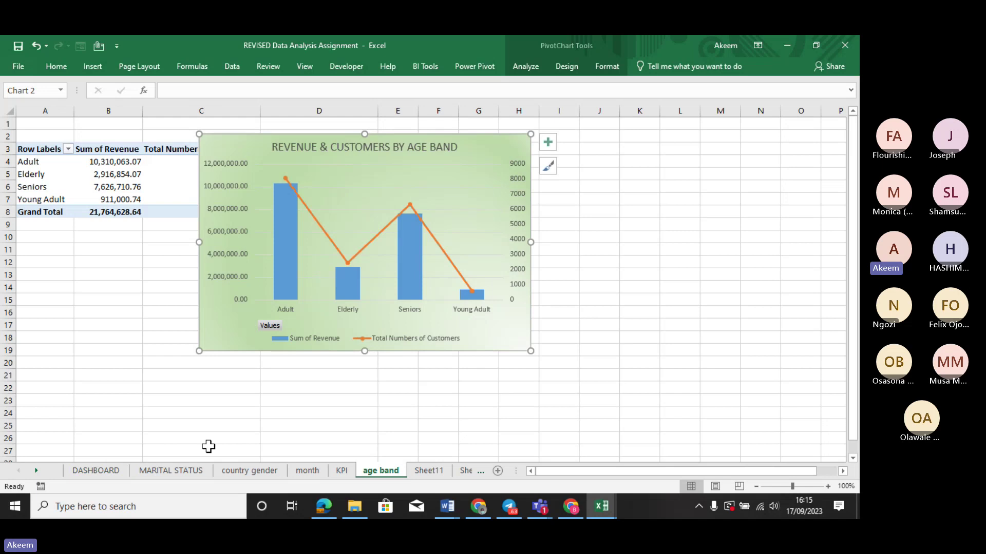
{"action": "left_click", "coordinate": [112, 472]}
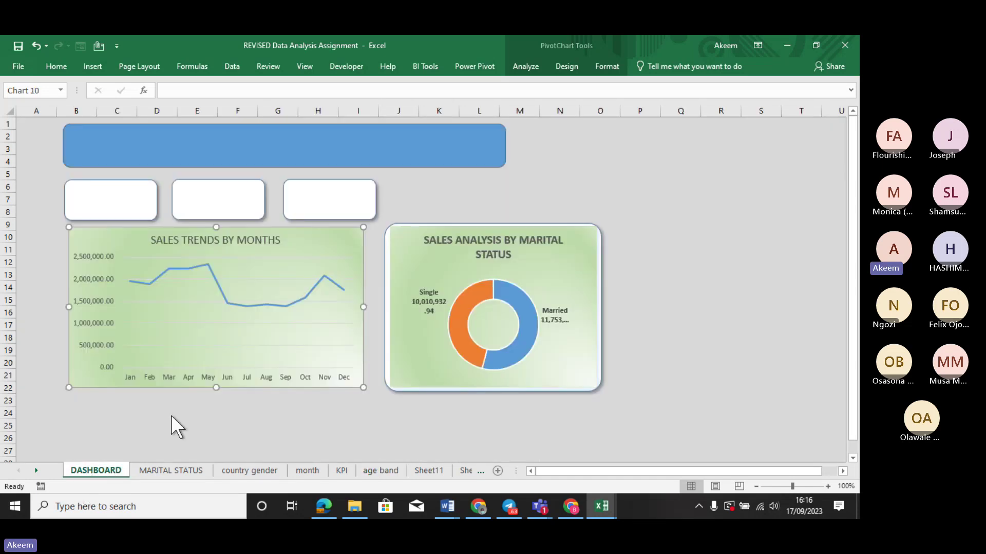
{"action": "left_click", "coordinate": [171, 416]}
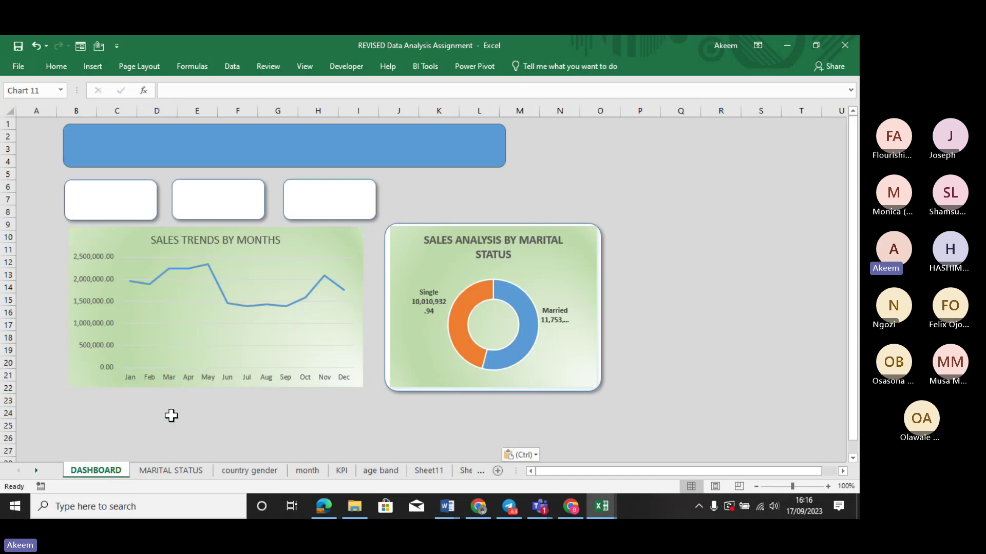
{"action": "key", "text": "ctrl+v"}
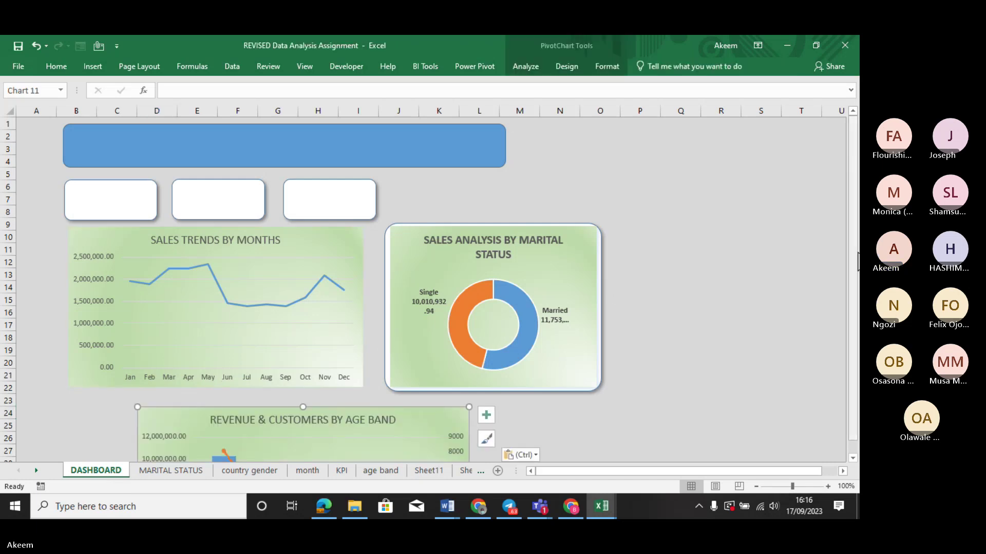
Move the pasted age band chart directly beneath the monthly trends chart and narrow it to about columns B to I.
{"action": "left_click_drag", "start_coordinate": [853, 254], "coordinate": [853, 261]}
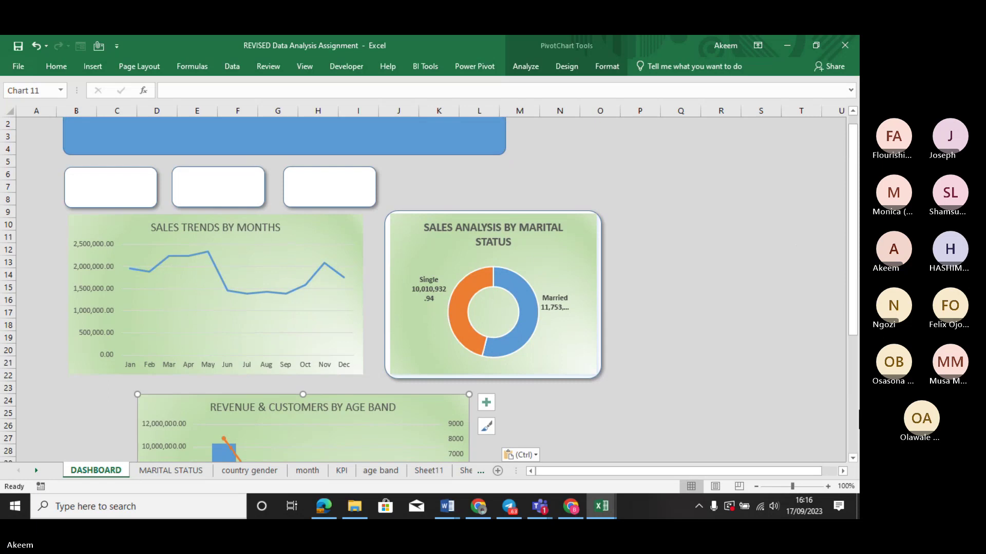
{"action": "scroll", "coordinate": [855, 464], "scroll_direction": "down", "scroll_amount": 2}
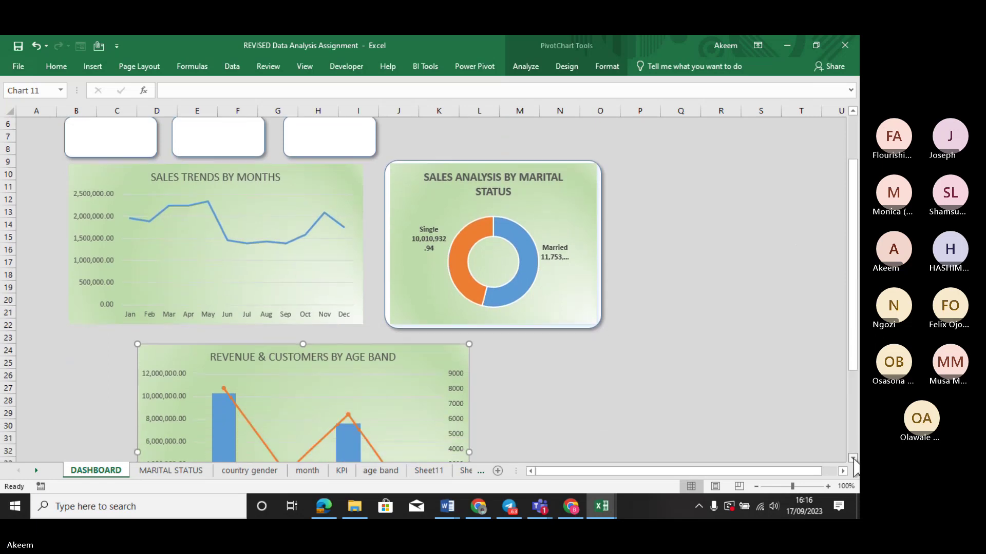
{"action": "scroll", "coordinate": [854, 466], "scroll_direction": "down", "scroll_amount": 3}
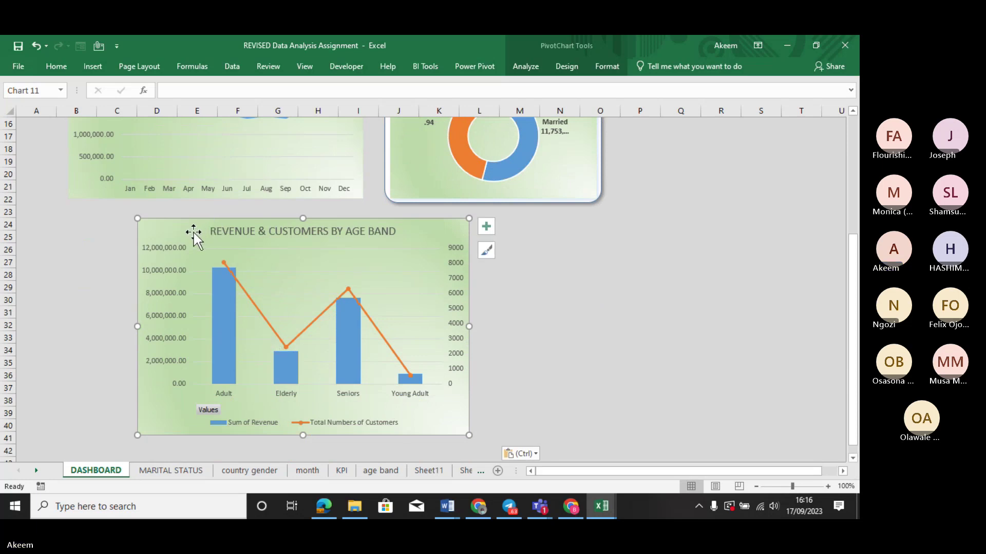
{"action": "mouse_move", "coordinate": [194, 228]}
{"action": "left_mouse_down"}
{"action": "mouse_move", "coordinate": [125, 208]}
{"action": "mouse_move", "coordinate": [121, 216]}
{"action": "left_mouse_up"}
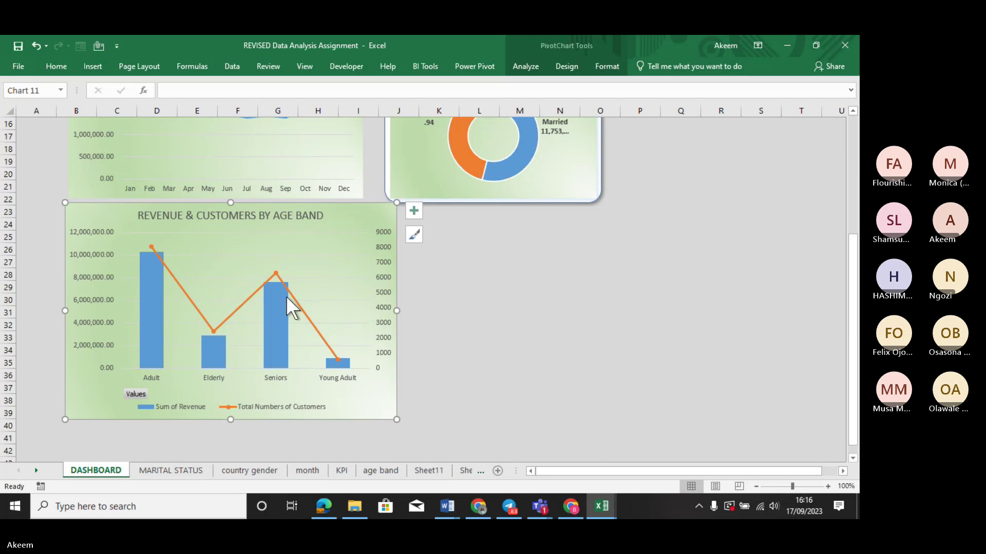
{"action": "left_click_drag", "start_coordinate": [394, 420], "coordinate": [360, 416]}
Move the age band chart beneath the marital status donut chart, to about columns I to P across rows 23 to 39.
{"action": "left_click_drag", "start_coordinate": [224, 212], "coordinate": [454, 231]}
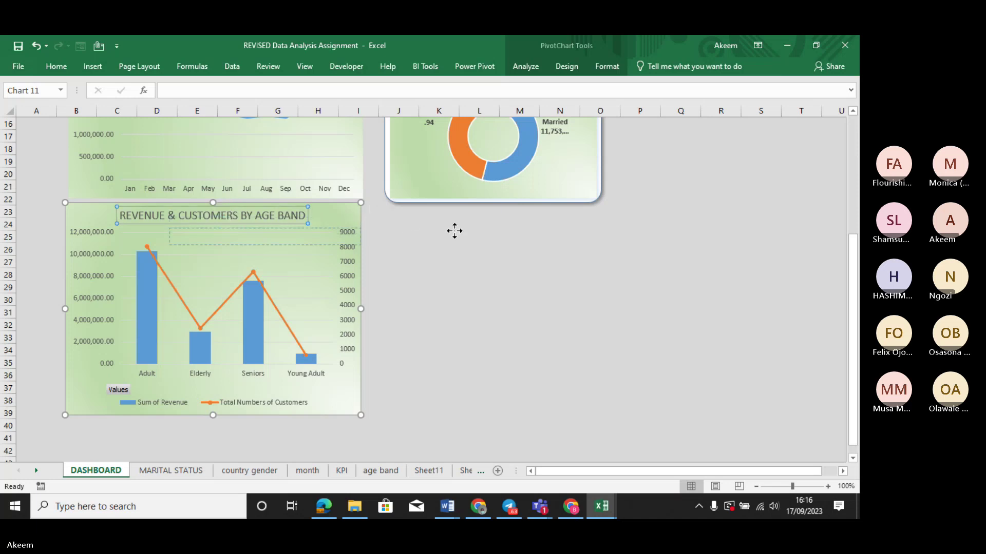
{"action": "mouse_move", "coordinate": [327, 217]}
{"action": "left_mouse_down"}
{"action": "mouse_move", "coordinate": [270, 212]}
{"action": "mouse_move", "coordinate": [348, 212]}
{"action": "left_mouse_up"}
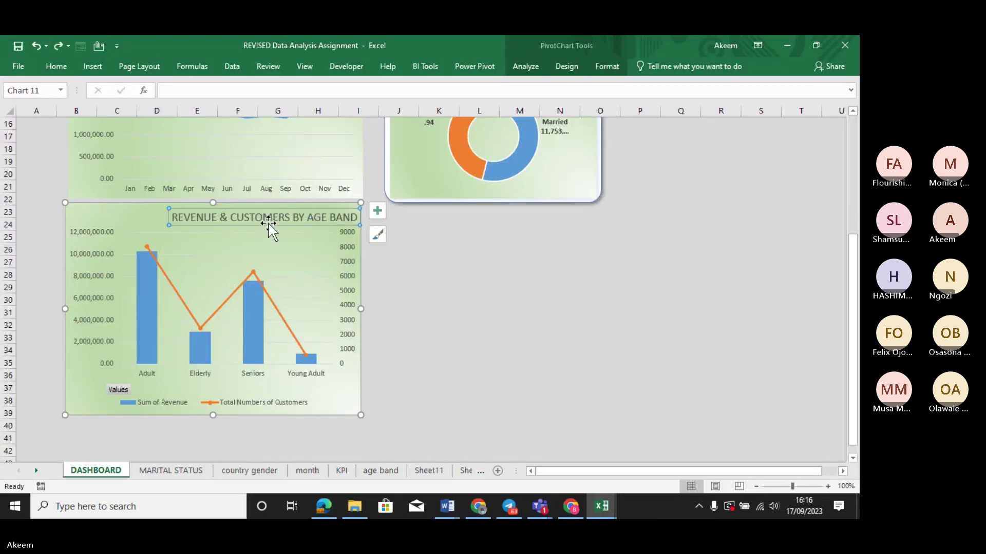
{"action": "left_click_drag", "start_coordinate": [254, 220], "coordinate": [194, 218]}
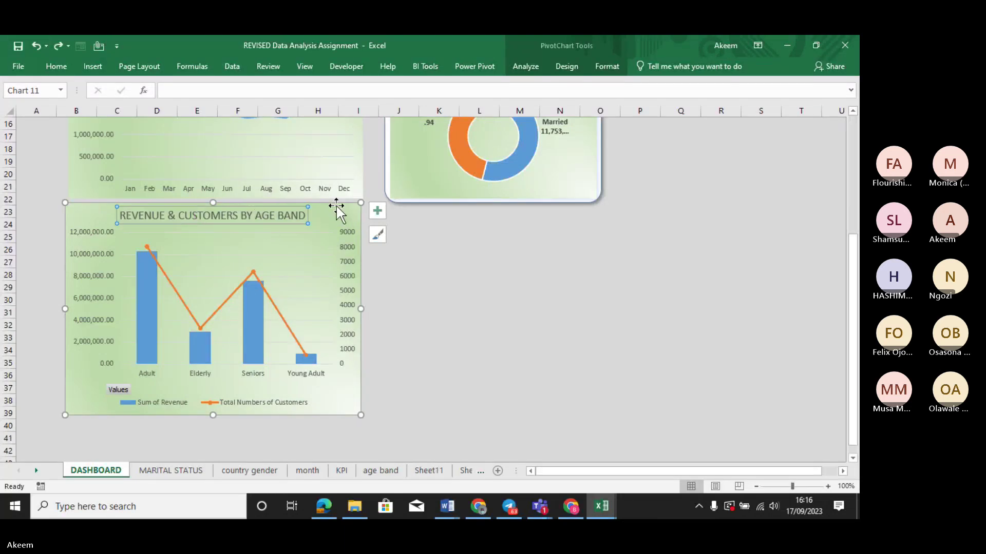
{"action": "left_click_drag", "start_coordinate": [337, 208], "coordinate": [638, 206]}
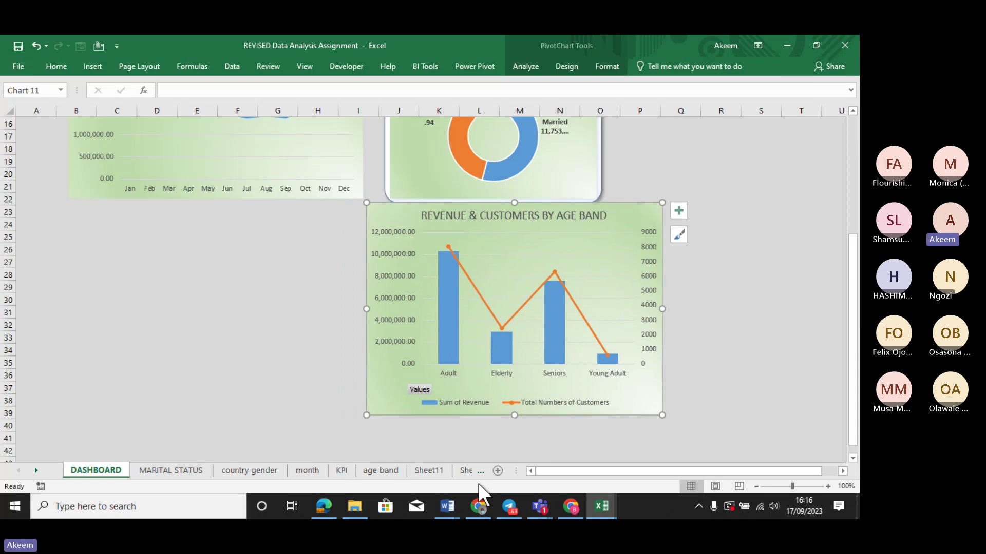
Copy the SALES BY COUNTRY & GENDERS chart from the country gender sheet and paste it at cell E26 of the DASHBOARD sheet.
{"action": "left_click", "coordinate": [268, 473]}
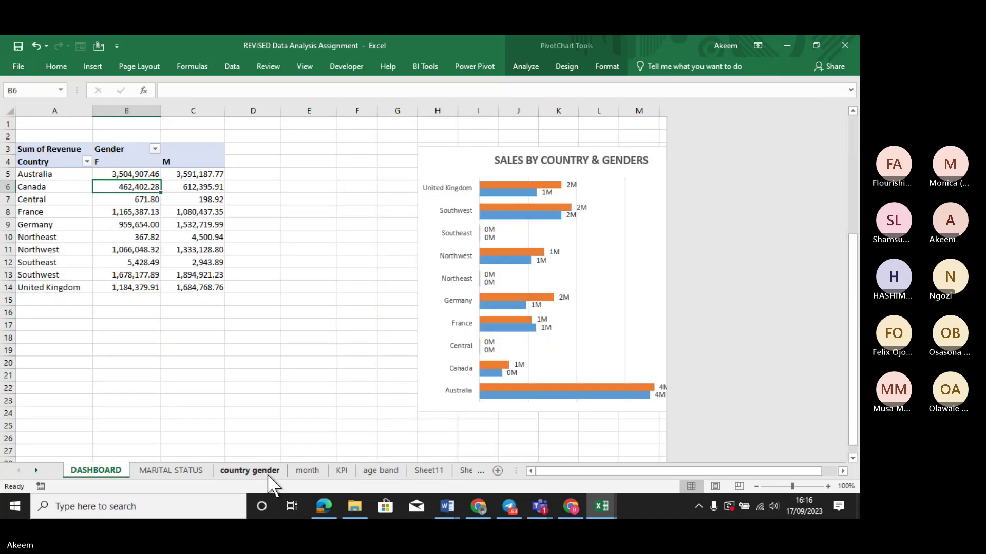
{"action": "left_click", "coordinate": [718, 212]}
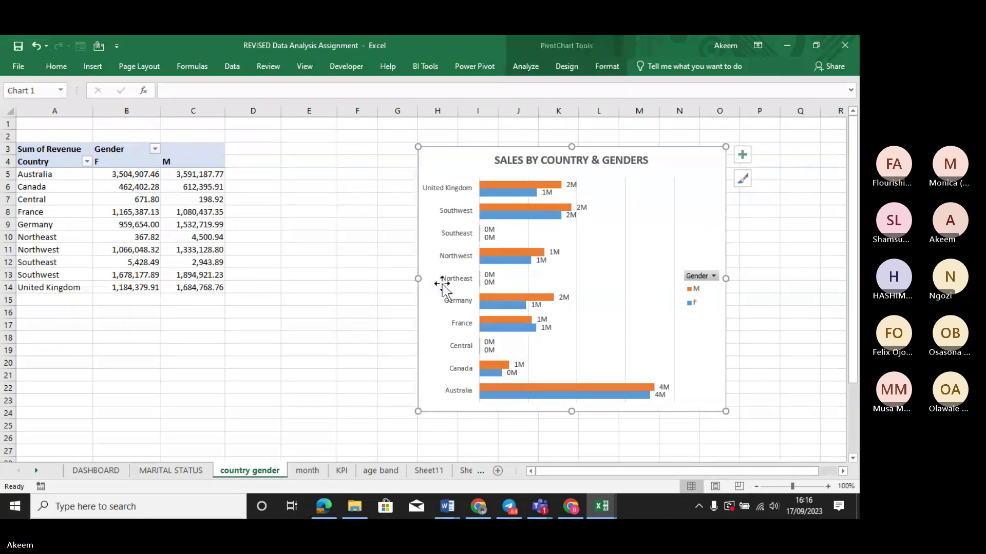
{"action": "left_click", "coordinate": [182, 470]}
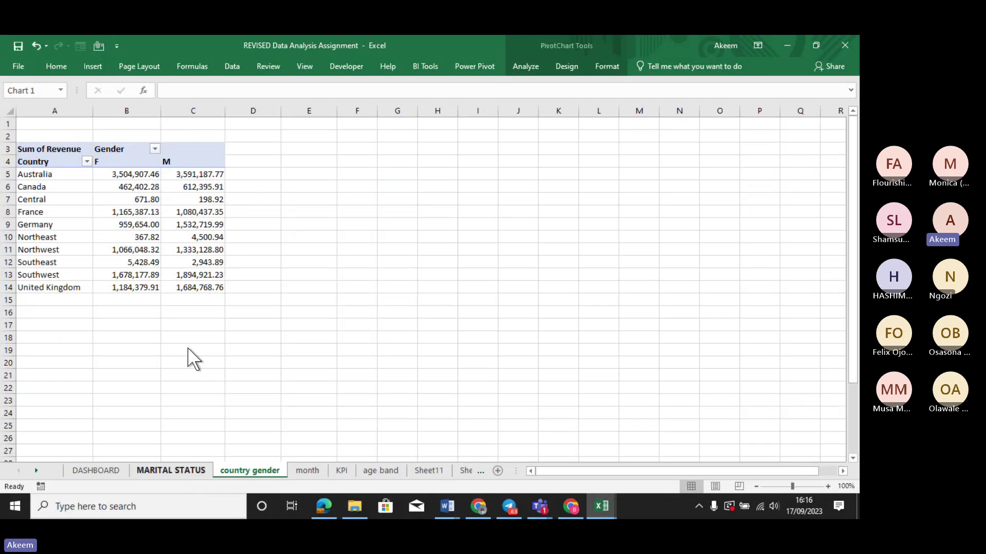
{"action": "left_click", "coordinate": [110, 469]}
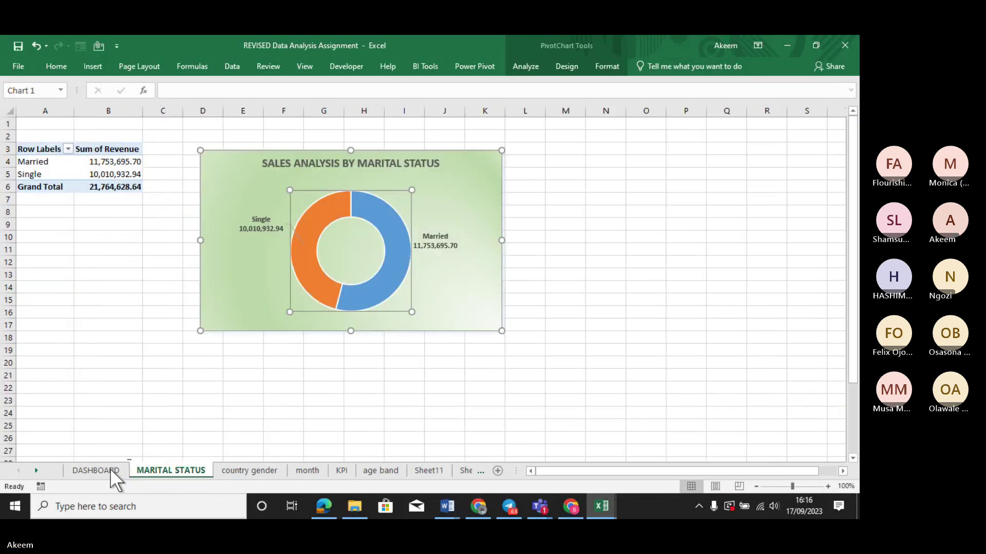
{"action": "left_click", "coordinate": [97, 468]}
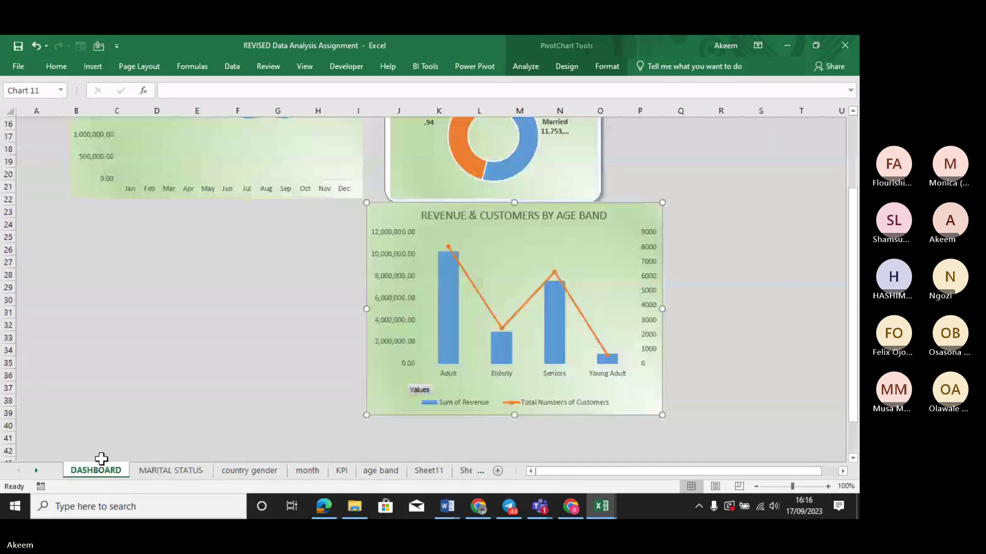
{"action": "left_click", "coordinate": [212, 248]}
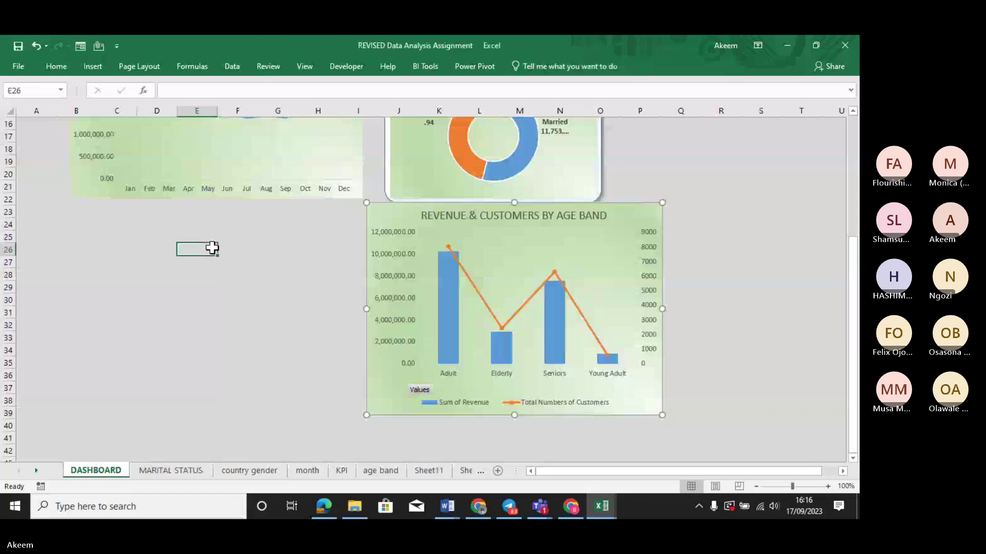
{"action": "key", "text": "ctrl+v"}
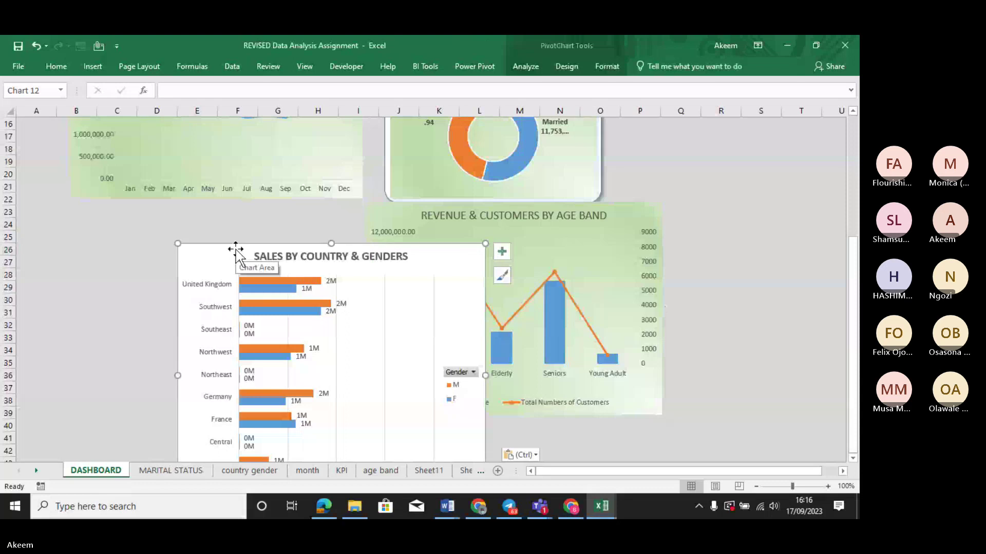
Move the pasted country and genders chart beneath the monthly trends chart and shorten it to about rows 22 to 39.
{"action": "left_click_drag", "start_coordinate": [236, 249], "coordinate": [122, 206]}
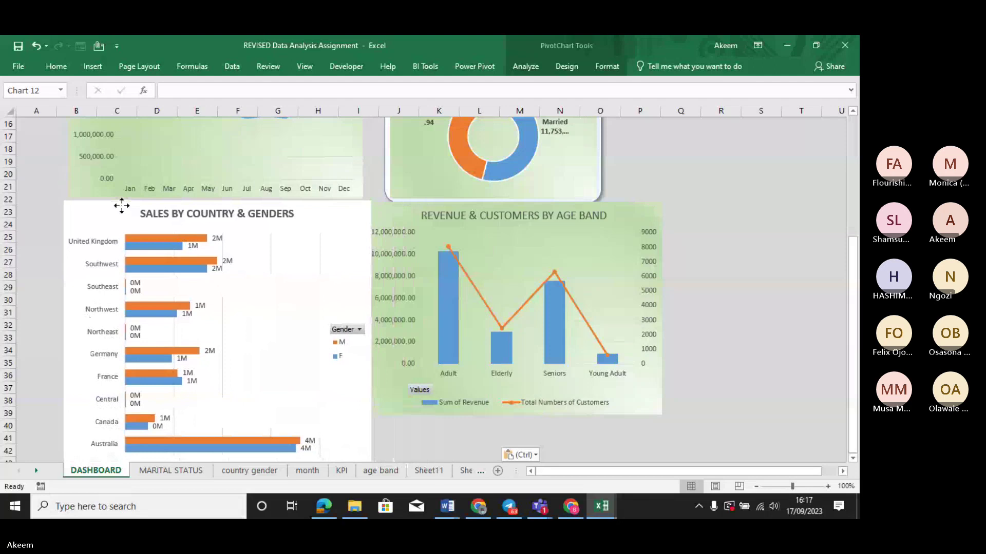
{"action": "left_click_drag", "start_coordinate": [122, 206], "coordinate": [121, 206]}
{"action": "scroll", "coordinate": [122, 206], "scroll_direction": "down", "scroll_amount": 2}
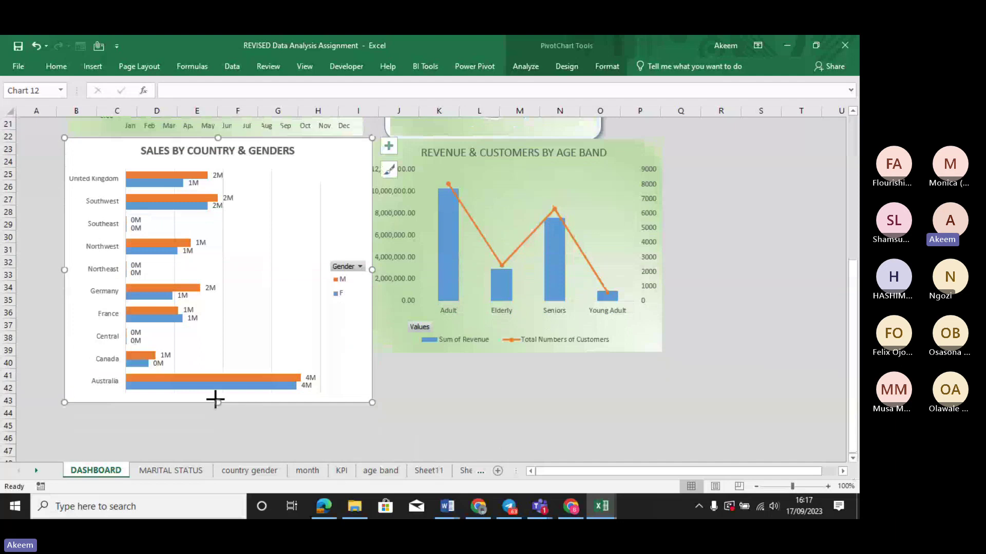
{"action": "left_click_drag", "start_coordinate": [215, 400], "coordinate": [216, 358]}
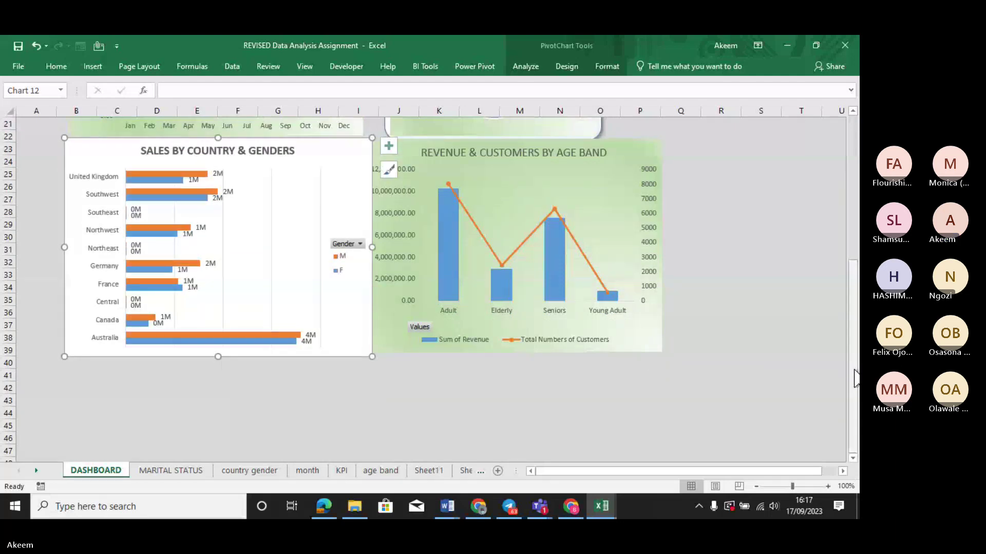
Shift the white card behind the marital status donut chart beside the monthly chart and widen it to about columns I to P.
{"action": "left_click_drag", "start_coordinate": [854, 378], "coordinate": [855, 257]}
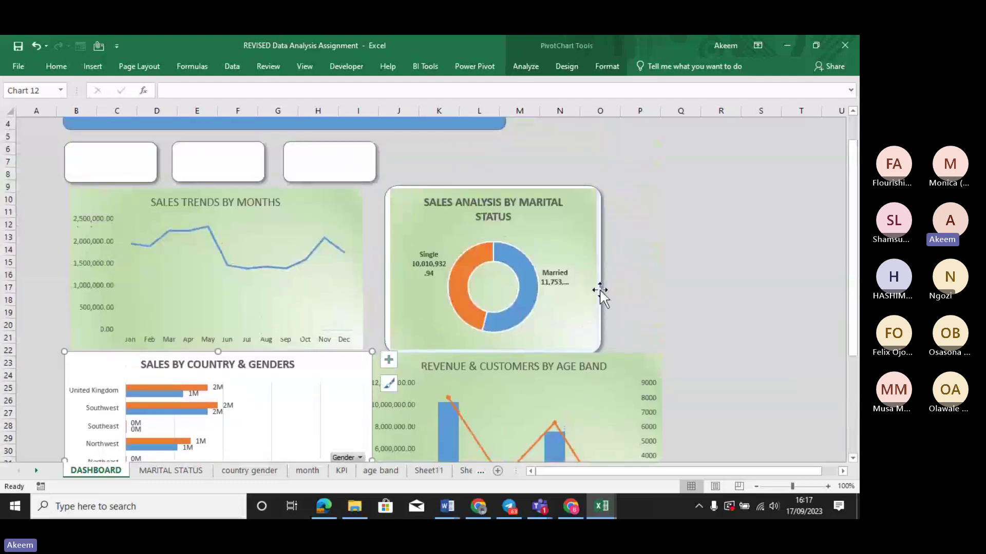
{"action": "left_click", "coordinate": [599, 273]}
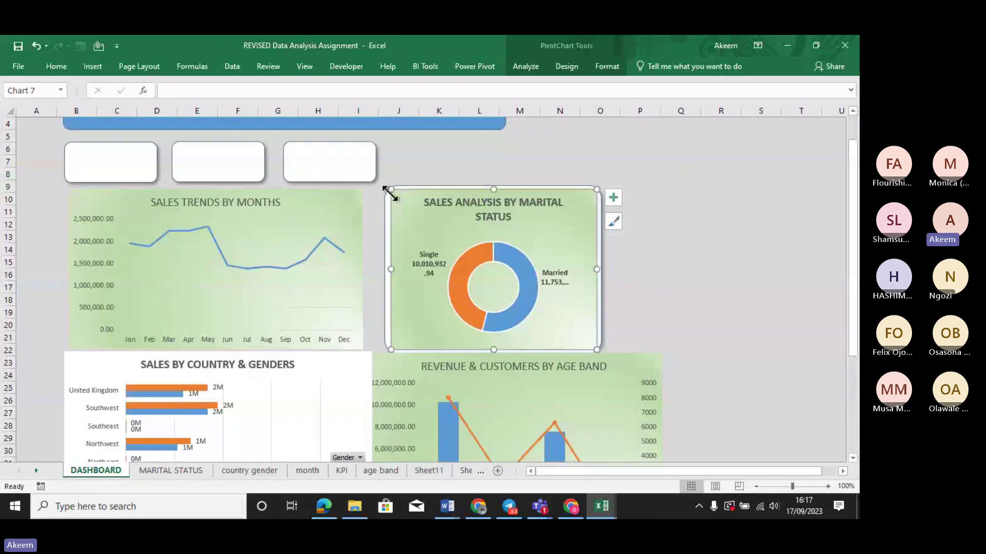
{"action": "left_click", "coordinate": [370, 204]}
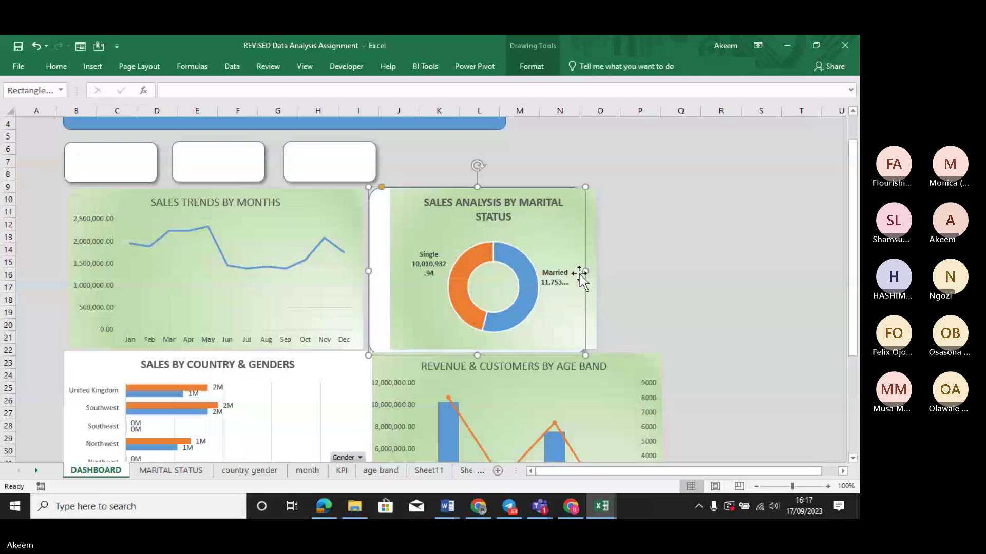
{"action": "left_click_drag", "start_coordinate": [587, 268], "coordinate": [660, 269]}
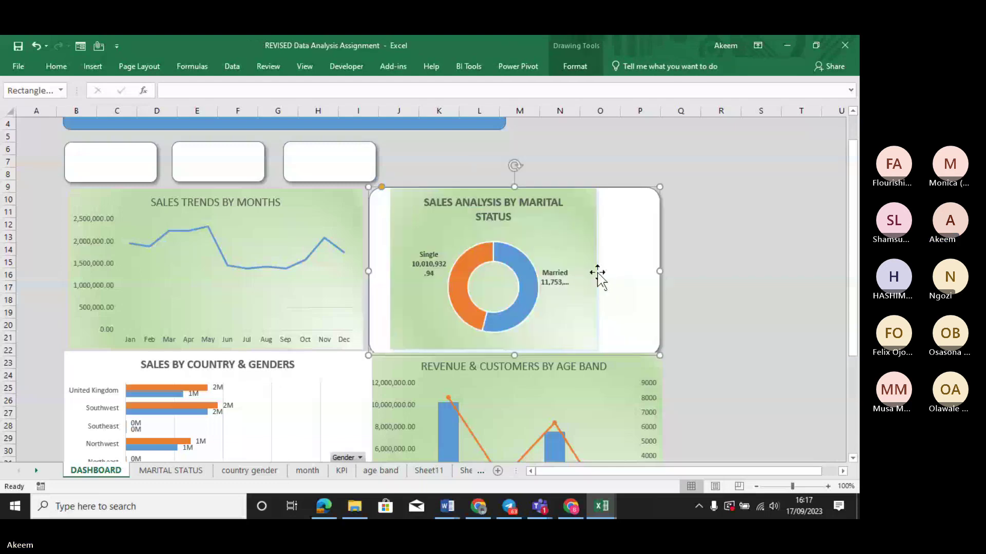
Widen the SALES ANALYSIS BY MARITAL STATUS chart on both sides to fill its white card, about columns I to P.
{"action": "left_click", "coordinate": [581, 264]}
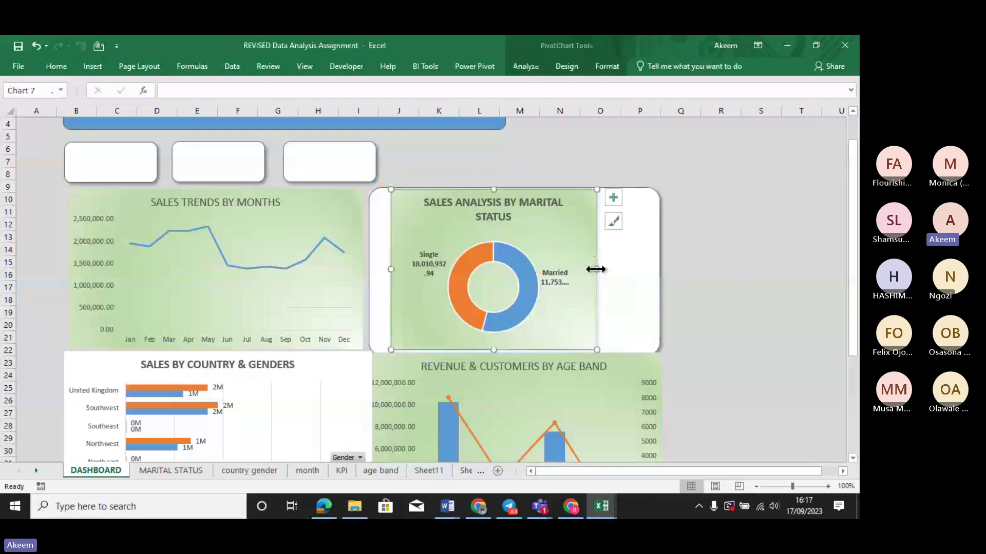
{"action": "left_click_drag", "start_coordinate": [600, 266], "coordinate": [651, 271]}
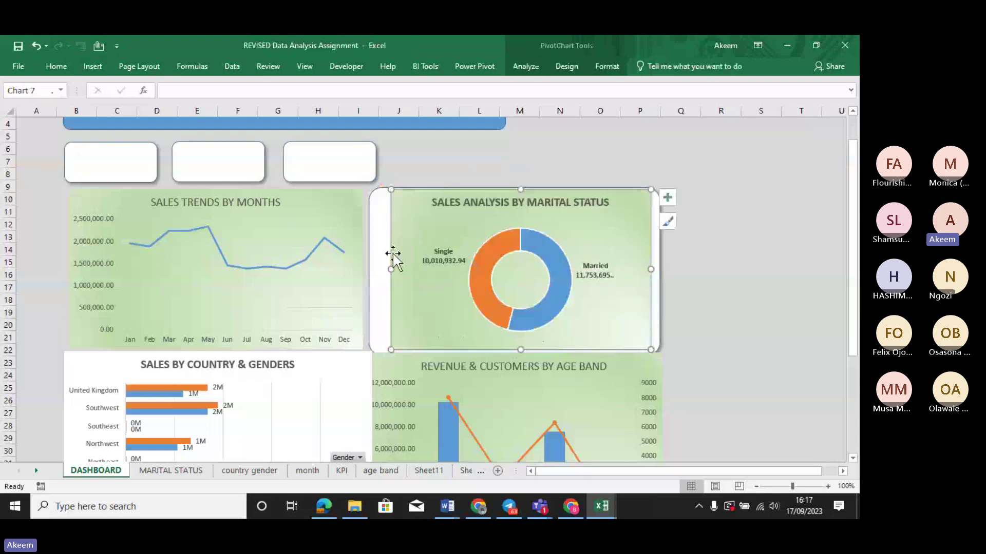
{"action": "left_click_drag", "start_coordinate": [390, 265], "coordinate": [374, 266]}
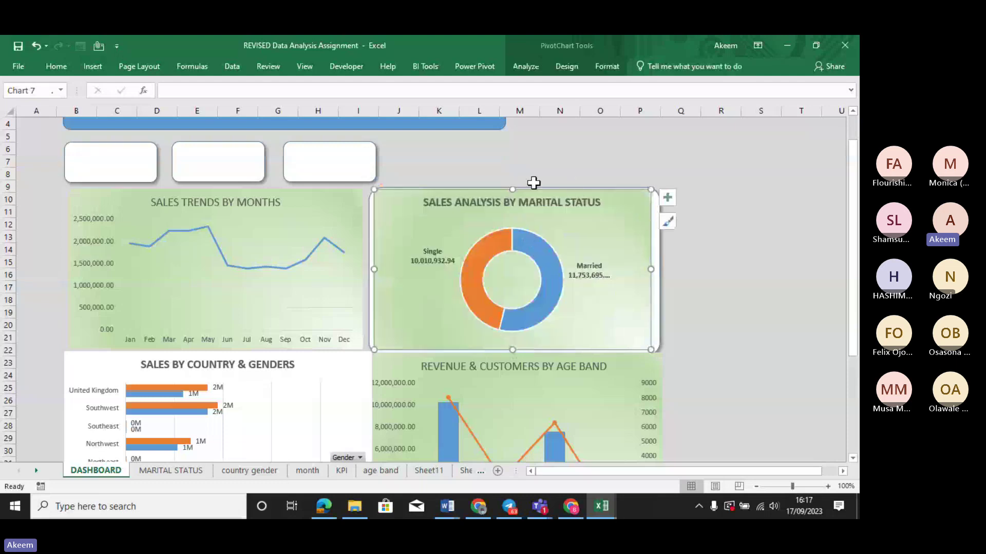
{"action": "left_click", "coordinate": [609, 362]}
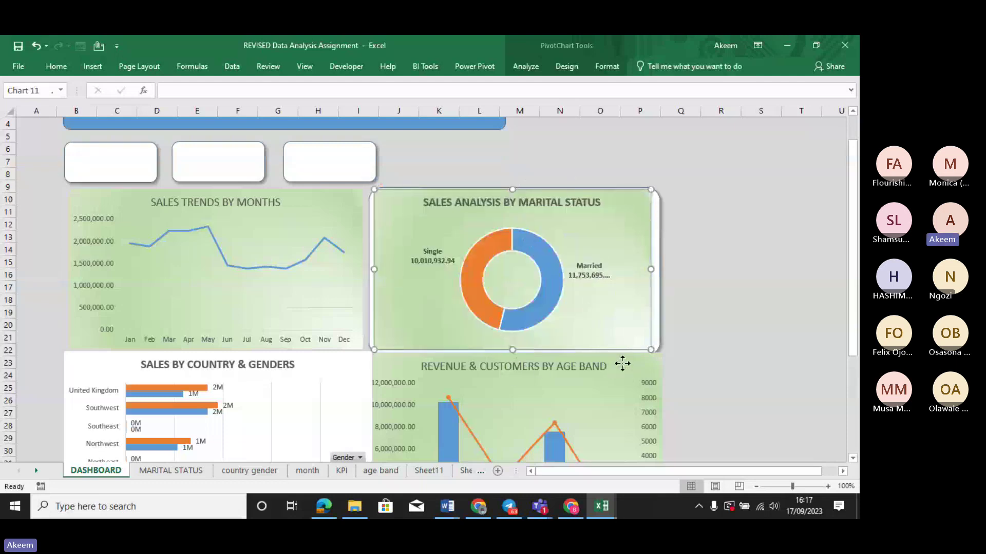
Extend the blue title banner to about column P, in line with the outer edge of the marital status card.
{"action": "left_click", "coordinate": [352, 213]}
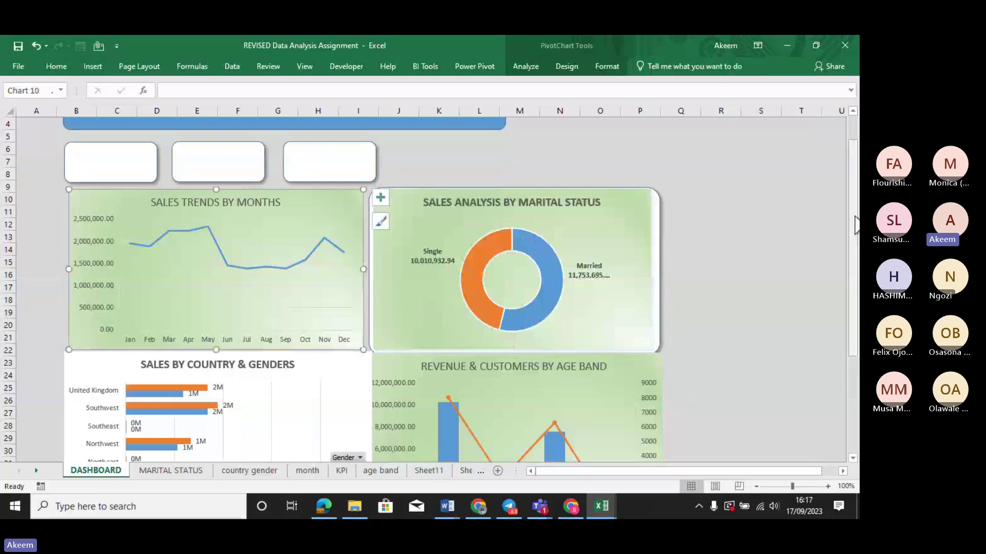
{"action": "scroll", "coordinate": [844, 216], "scroll_direction": "up", "scroll_amount": 1}
{"action": "left_click", "coordinate": [486, 141]}
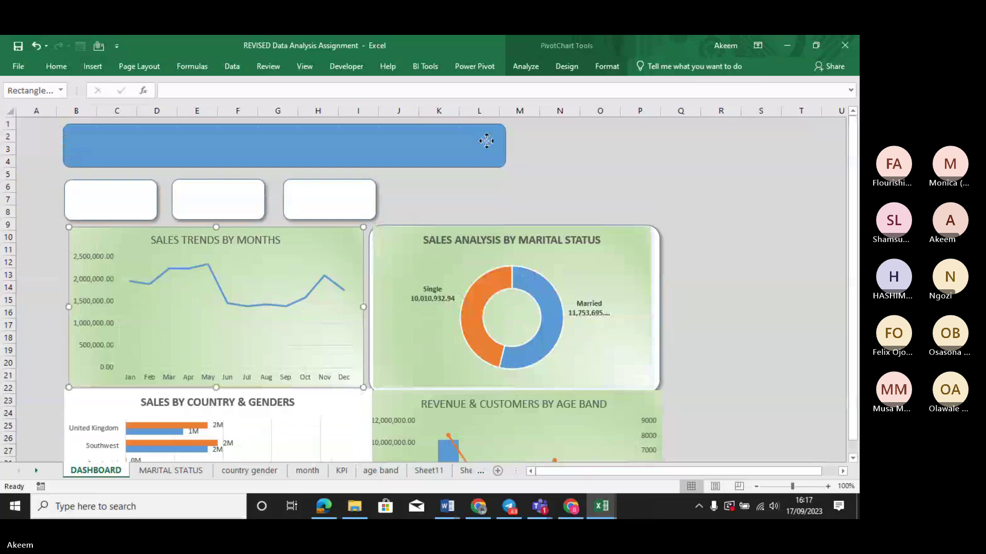
{"action": "left_click_drag", "start_coordinate": [509, 145], "coordinate": [657, 150]}
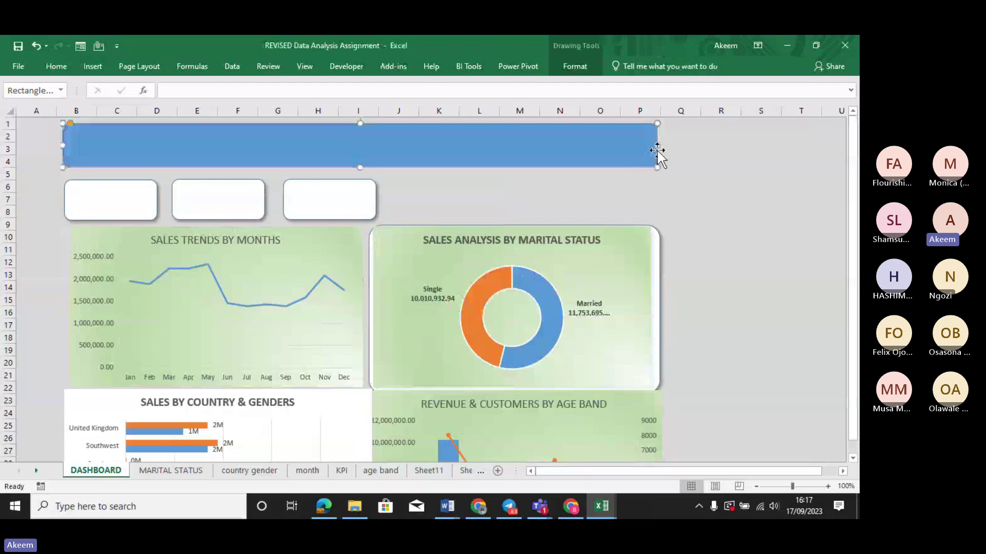
Nudge the SALES TRENDS BY MONTHS chart and the first small white card slightly upward.
{"action": "left_click", "coordinate": [93, 209]}
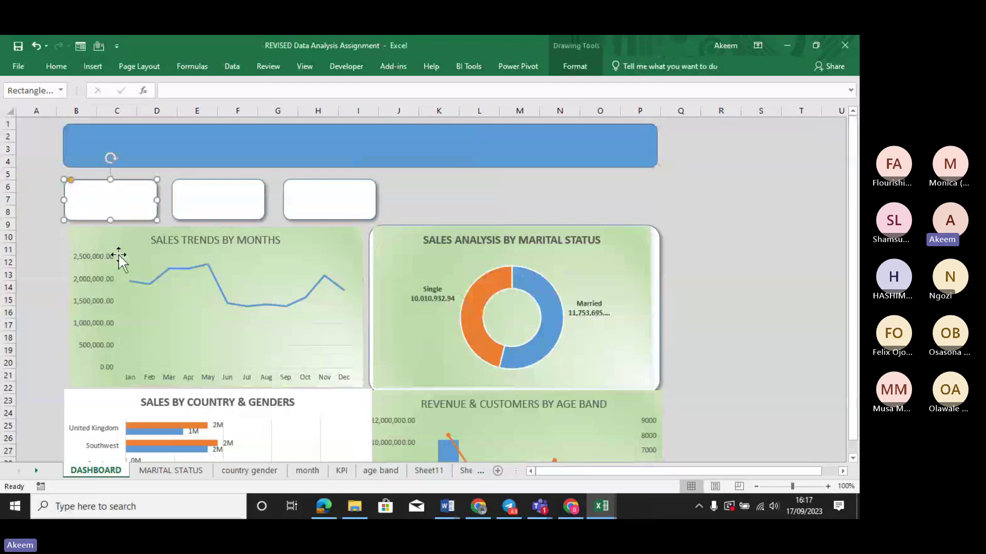
{"action": "mouse_move", "coordinate": [111, 241]}
{"action": "left_mouse_down"}
{"action": "mouse_move", "coordinate": [97, 238]}
{"action": "mouse_move", "coordinate": [110, 234]}
{"action": "left_mouse_up"}
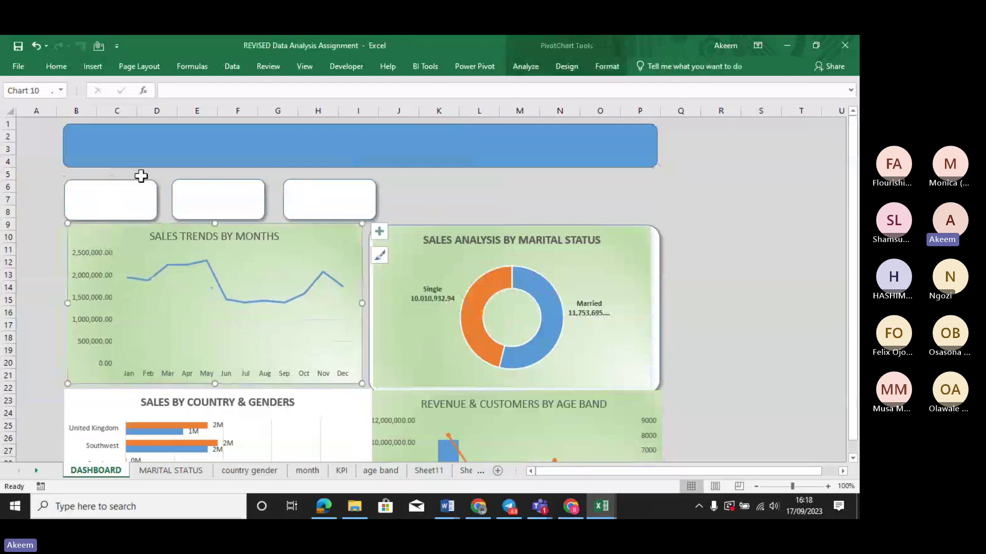
{"action": "left_click_drag", "start_coordinate": [119, 191], "coordinate": [120, 184]}
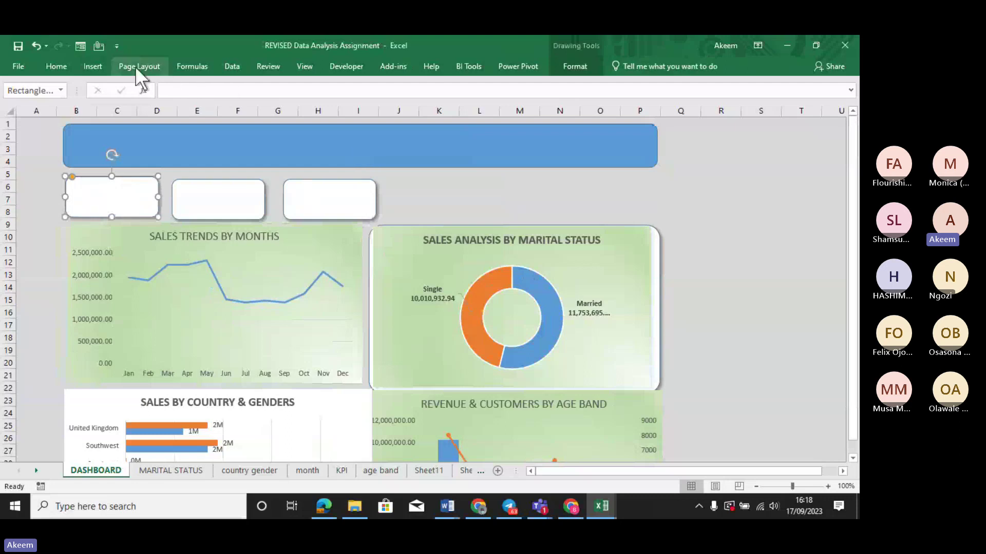
Insert a narrow text box across the upper half of the first small white card.
{"action": "left_click", "coordinate": [93, 66]}
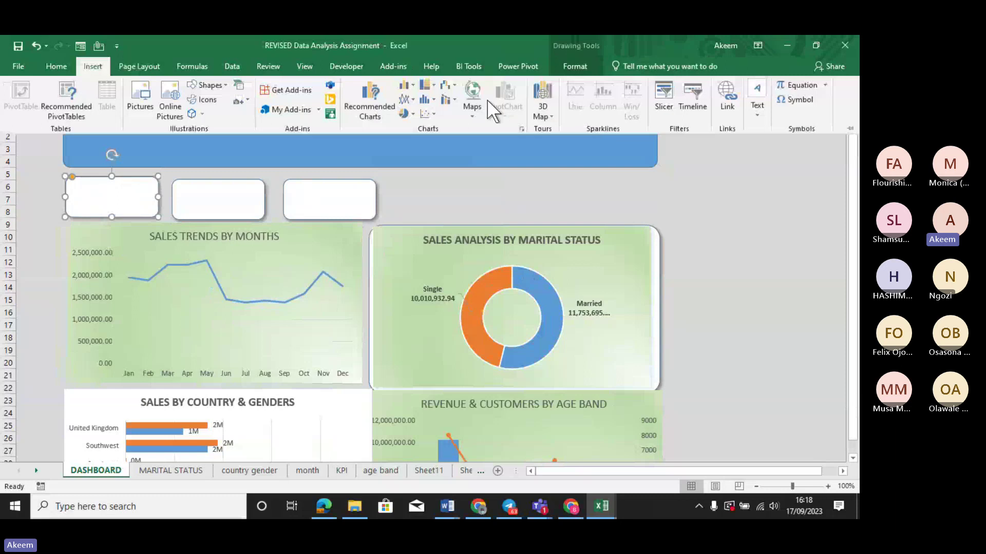
{"action": "left_click", "coordinate": [757, 90]}
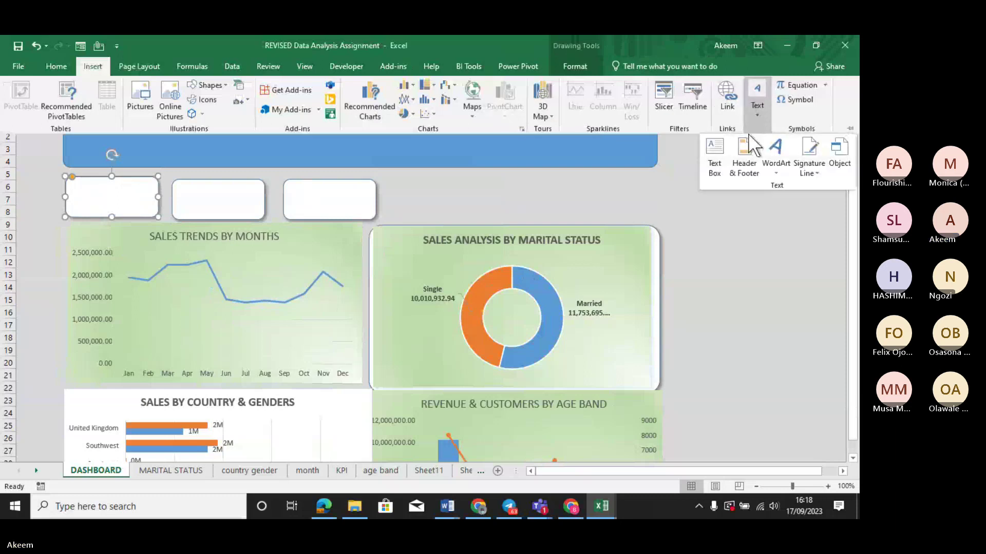
{"action": "left_click", "coordinate": [712, 148]}
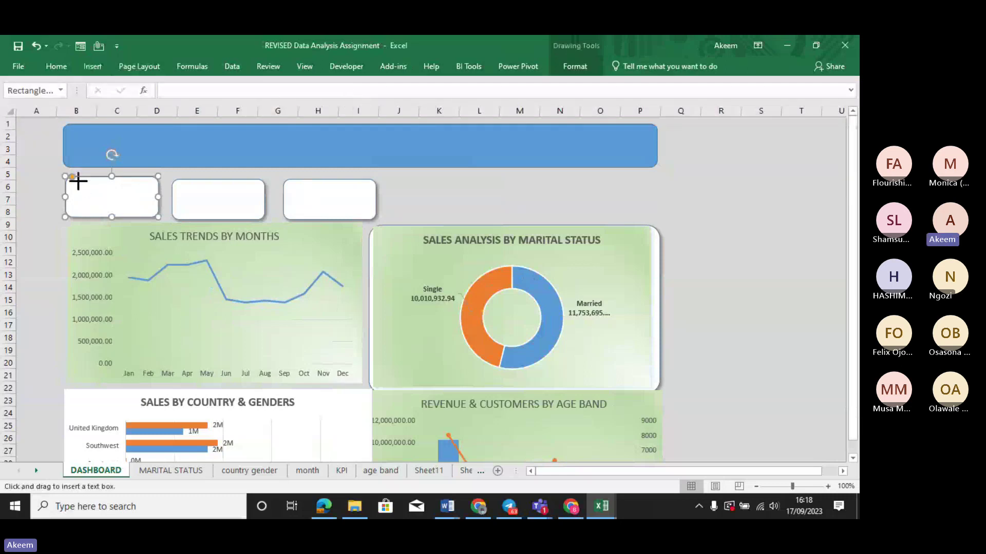
{"action": "left_click_drag", "start_coordinate": [78, 181], "coordinate": [148, 193]}
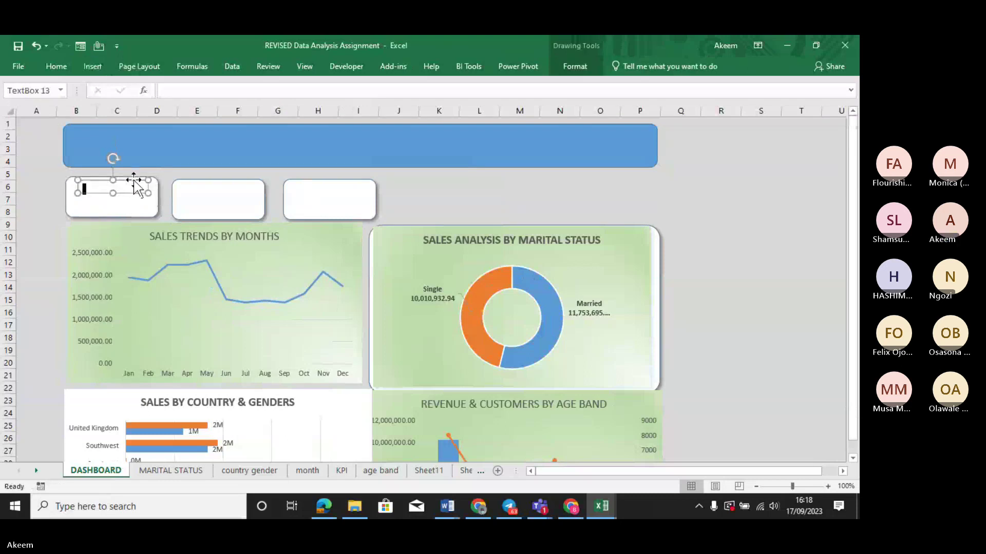
Duplicate the text box and place the copy directly below the original inside the first small white card.
{"action": "left_click", "coordinate": [133, 180], "text": "ctrl"}
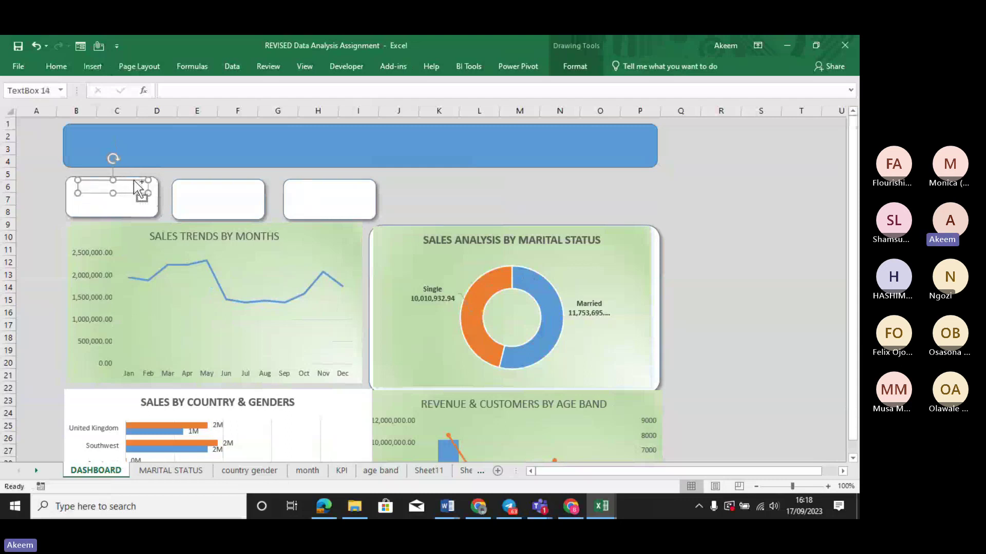
{"action": "left_click", "coordinate": [127, 208]}
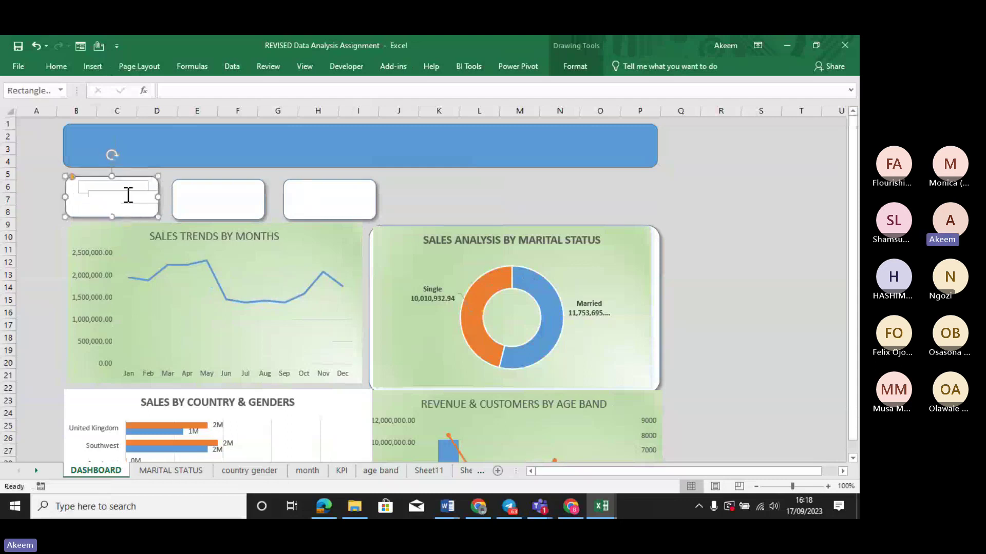
{"action": "left_click", "coordinate": [138, 198]}
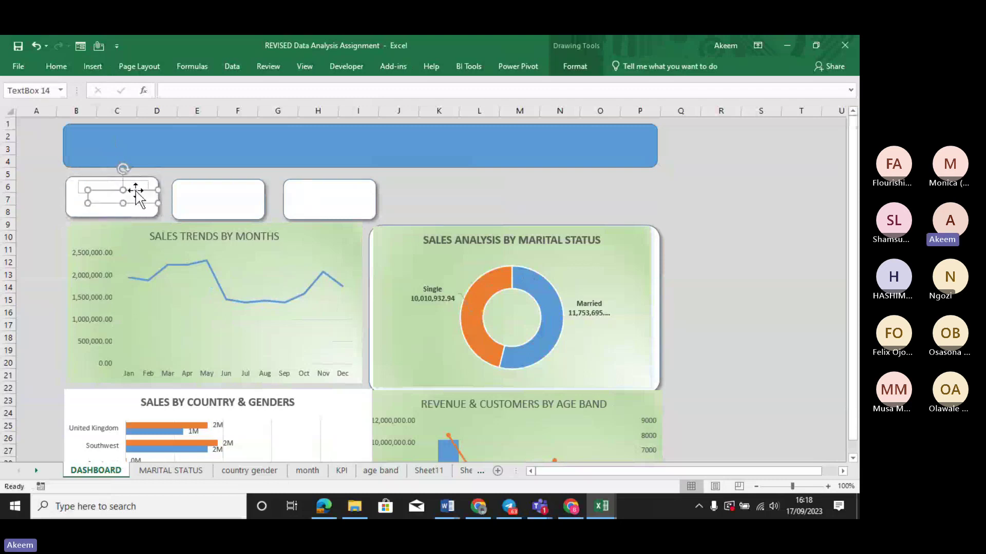
{"action": "mouse_move", "coordinate": [136, 195]}
{"action": "left_mouse_down"}
{"action": "mouse_move", "coordinate": [114, 196]}
{"action": "mouse_move", "coordinate": [125, 200]}
{"action": "left_mouse_up"}
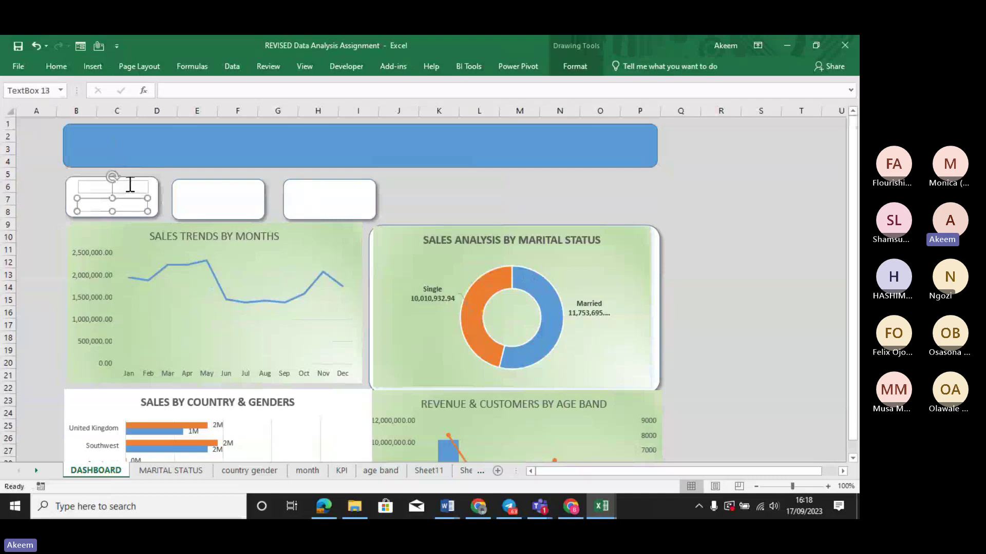
Enter the label TOTAL REVENUE in the upper text box of the first white card.
{"action": "left_click", "coordinate": [130, 184]}
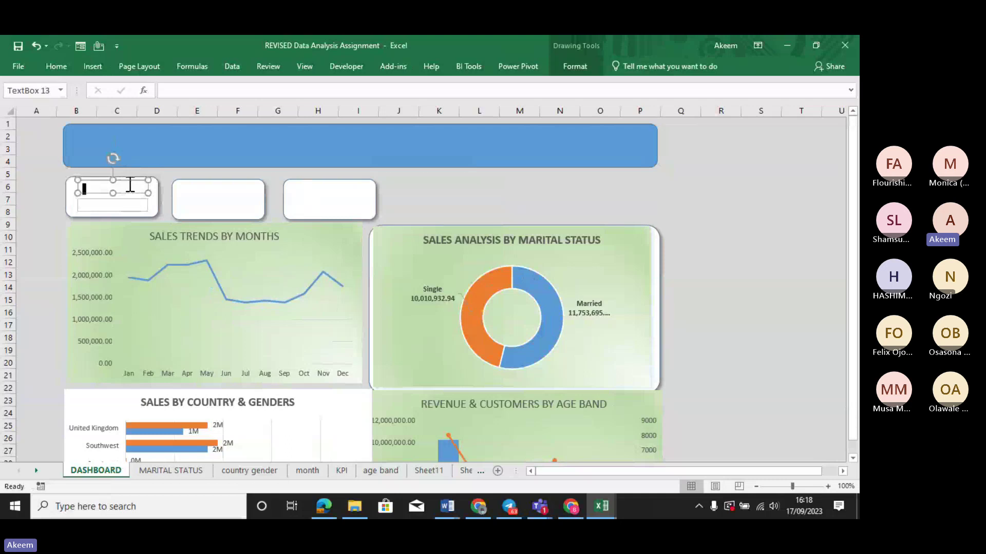
{"action": "type", "text": "T"}
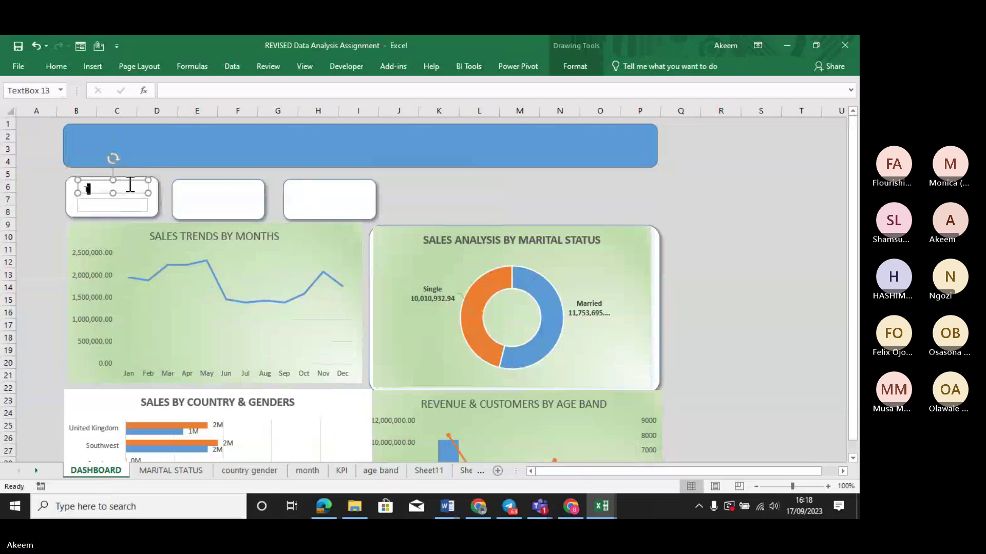
{"action": "type", "text": "OTAL"}
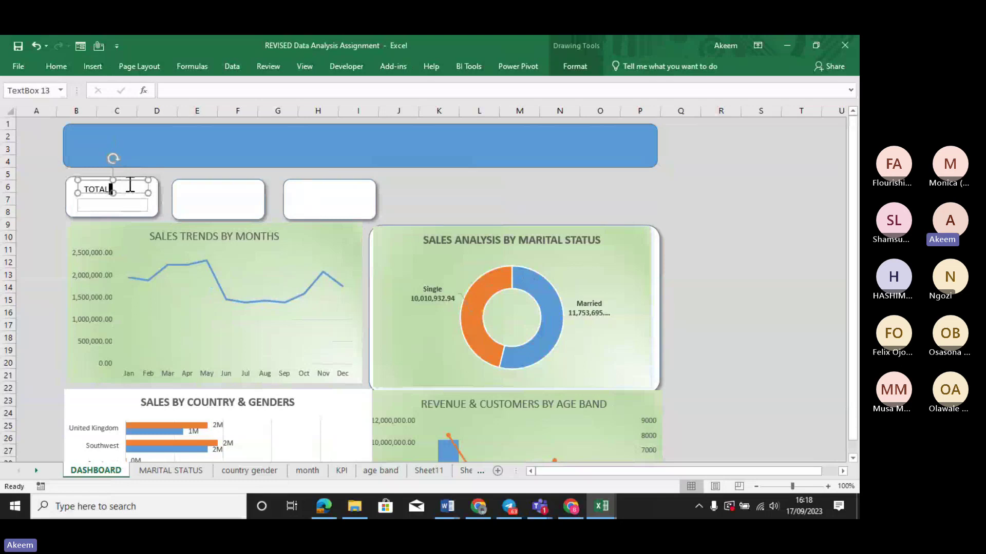
{"action": "type", "text": " REVENUE"}
Widen the TOTAL REVENUE text box to fit its label, centre it on the card and make the text bold.
{"action": "left_click_drag", "start_coordinate": [148, 177], "coordinate": [157, 178]}
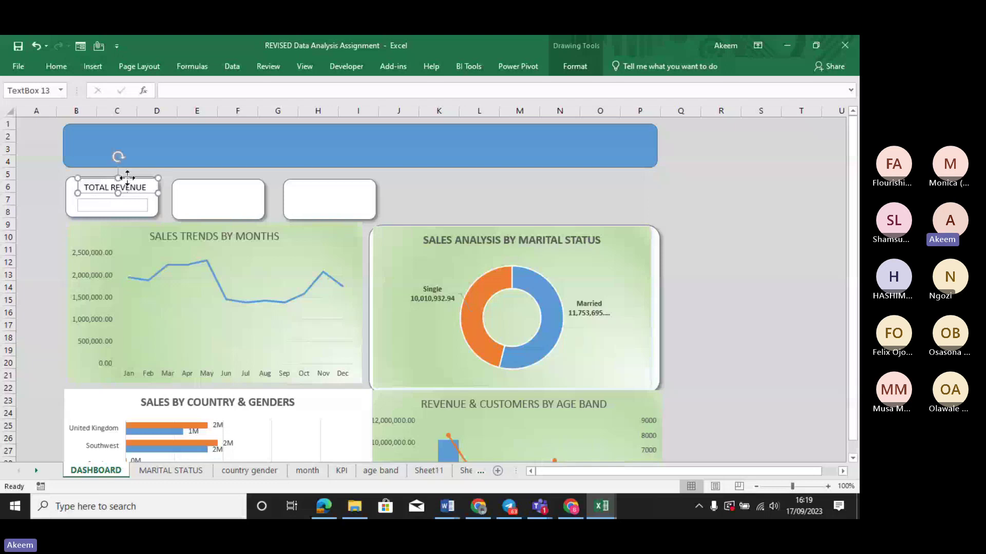
{"action": "left_click_drag", "start_coordinate": [128, 181], "coordinate": [122, 181]}
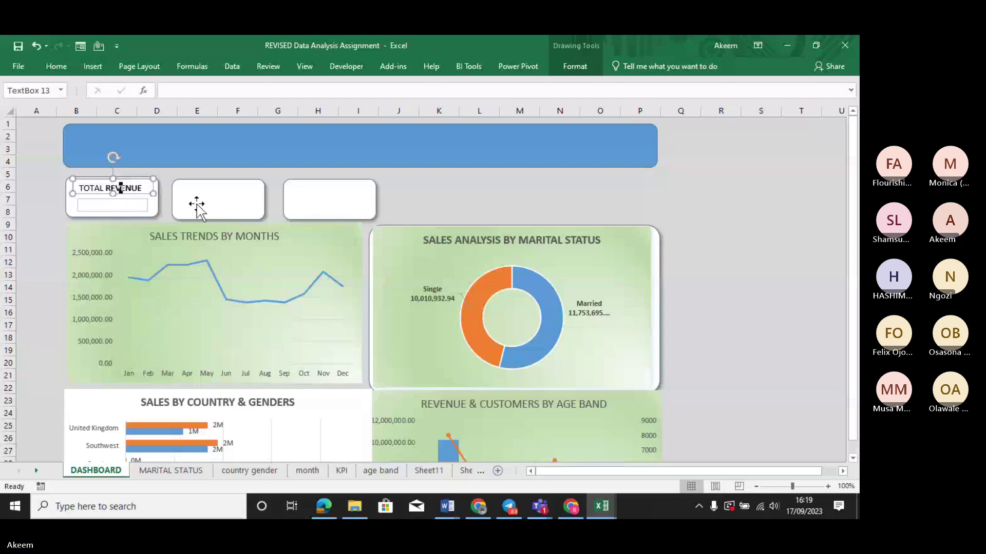
{"action": "left_click", "coordinate": [95, 187]}
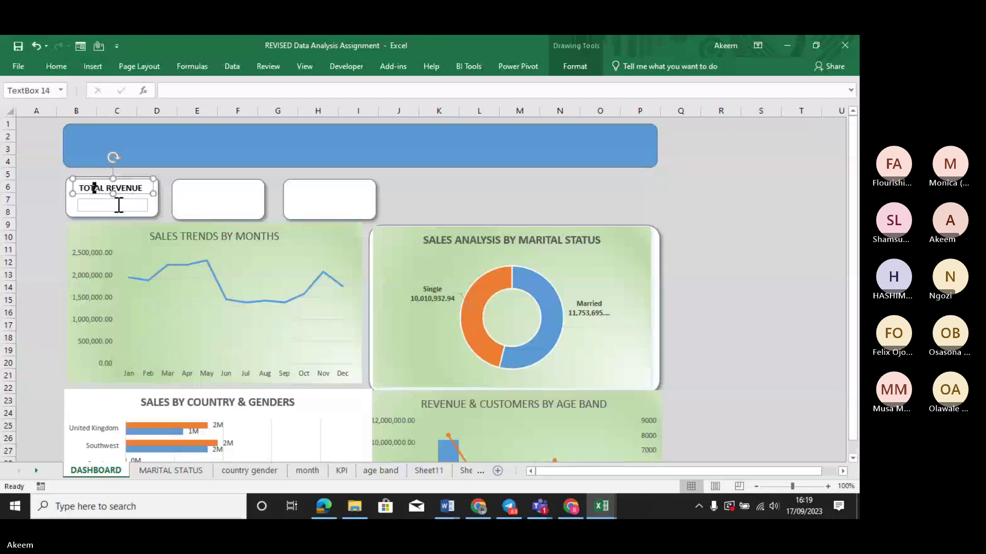
In cell A7 of the KPI sheet, reference the total revenue pivot value with =GETPIVOTDATA("Revenue",$A$3) and review the formula.
{"action": "left_click", "coordinate": [121, 204]}
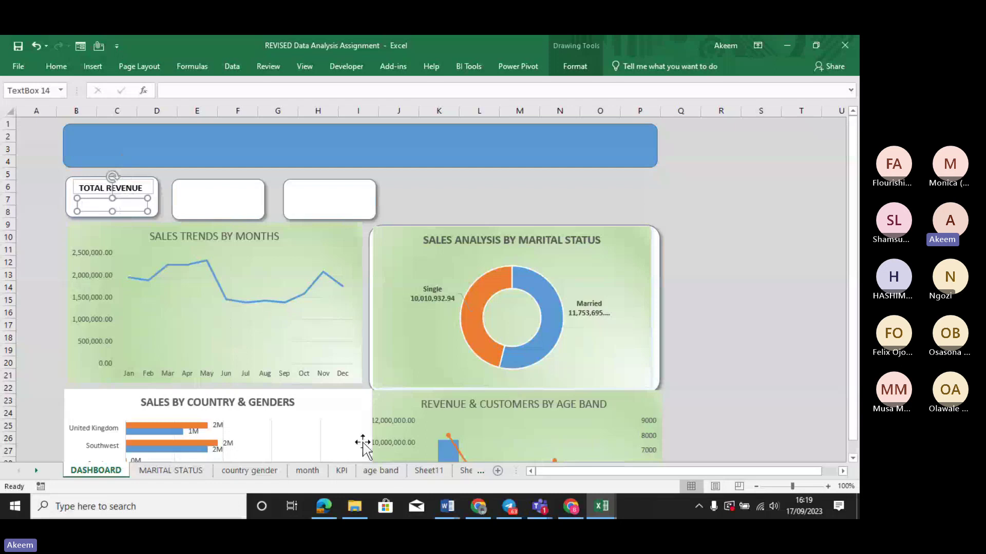
{"action": "left_click", "coordinate": [337, 473]}
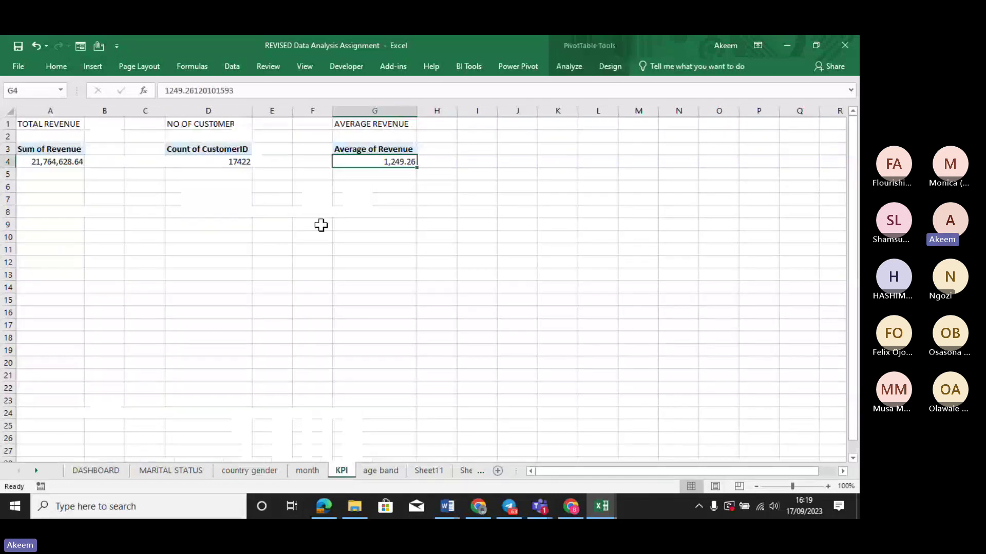
{"action": "left_click", "coordinate": [73, 201]}
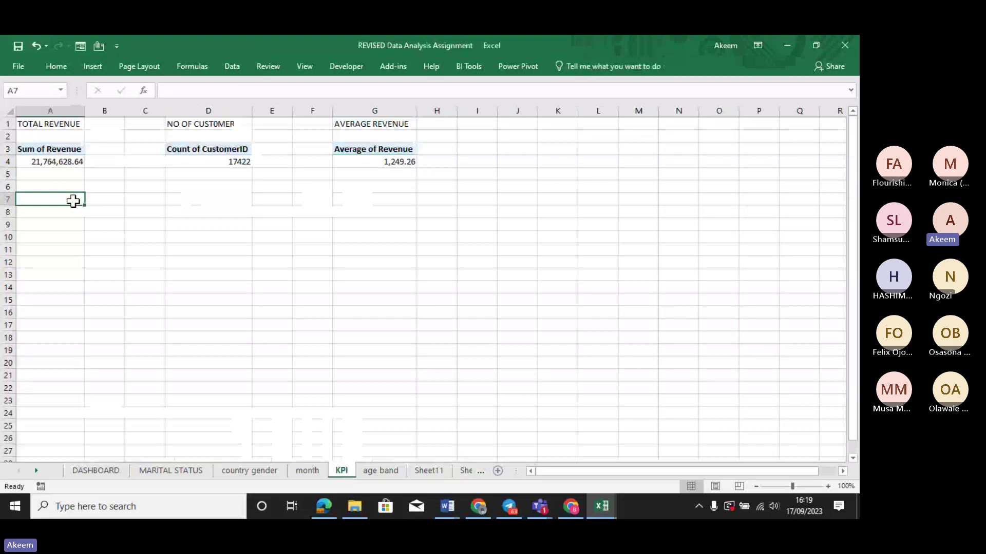
{"action": "type", "text": "="}
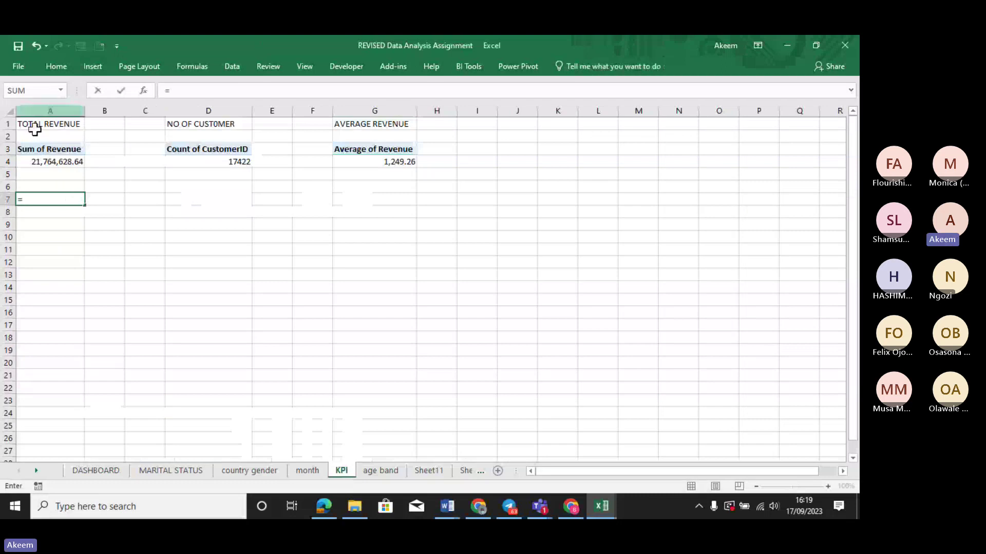
{"action": "left_click", "coordinate": [55, 166]}
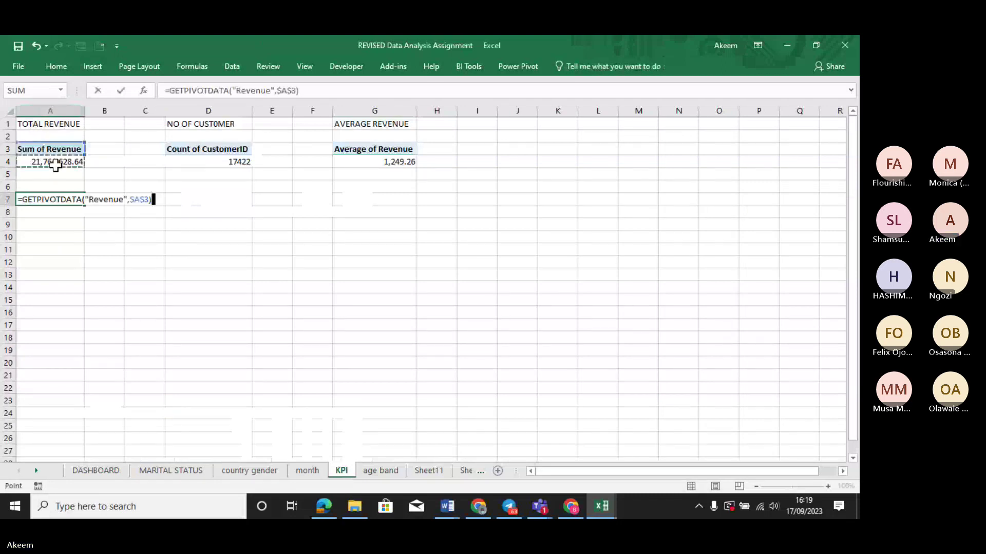
{"action": "key", "text": "Return"}
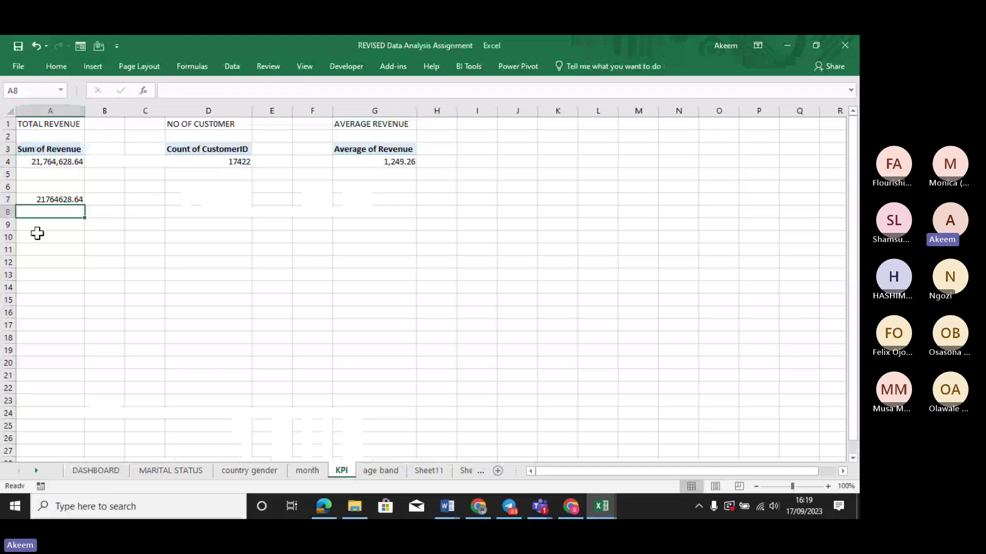
{"action": "left_click", "coordinate": [52, 199]}
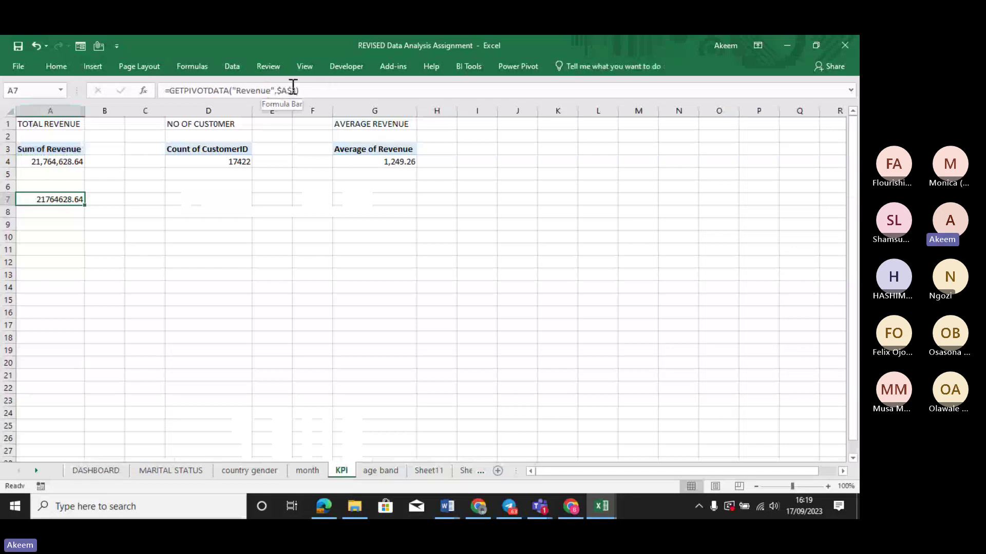
{"action": "left_click", "coordinate": [218, 91]}
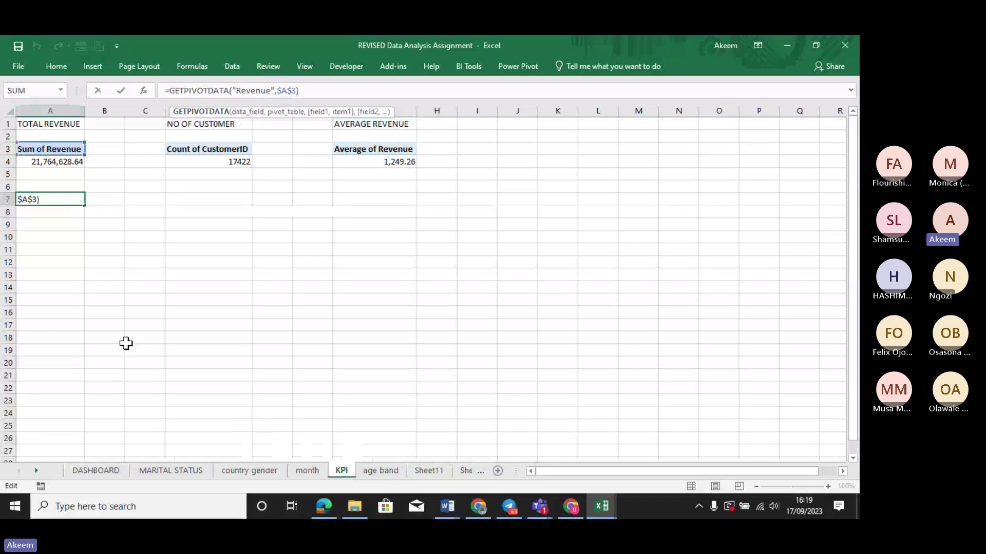
{"action": "key", "text": "Return"}
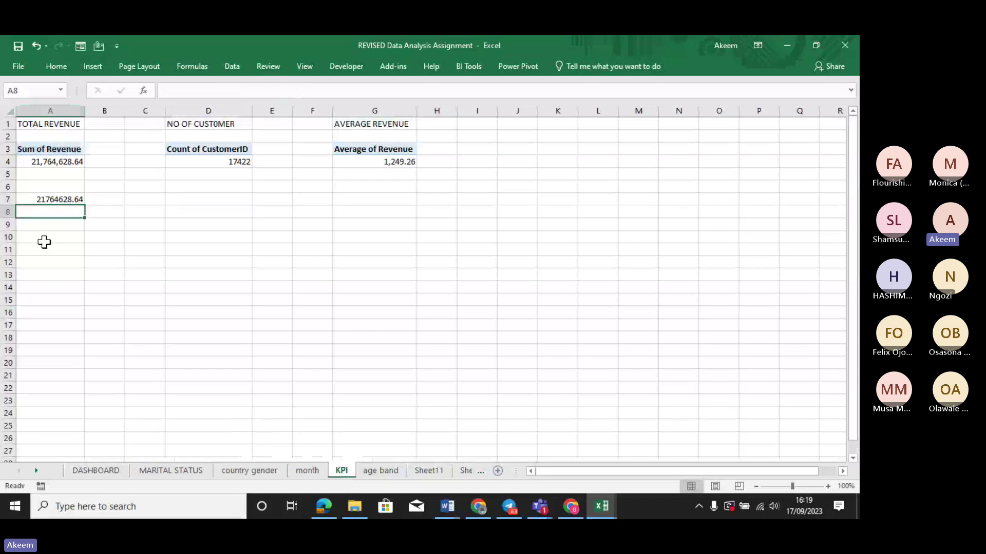
Enter the direct reference =A4 in cell C7 of the KPI sheet and review its formula.
{"action": "left_click", "coordinate": [140, 199]}
{"action": "type", "text": "="}
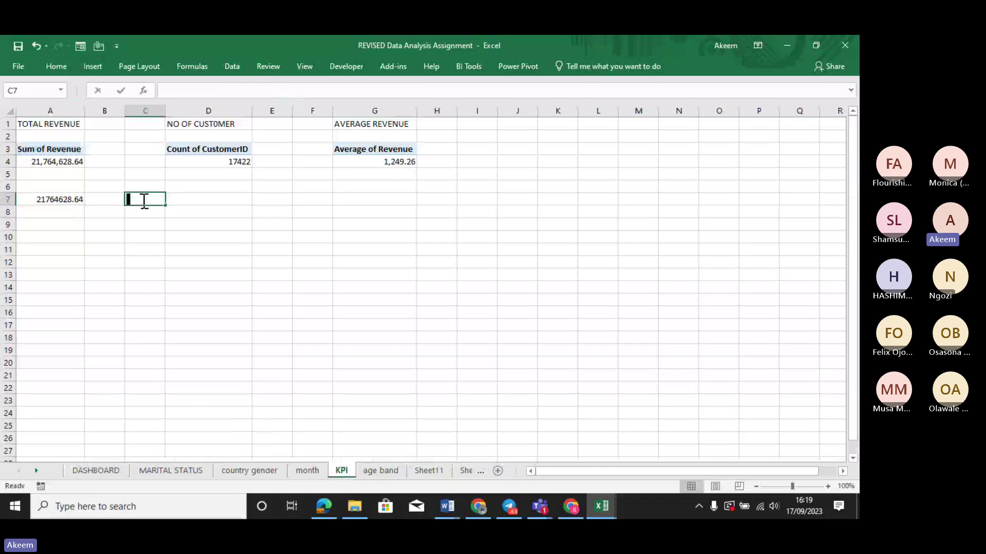
{"action": "type", "text": "A4"}
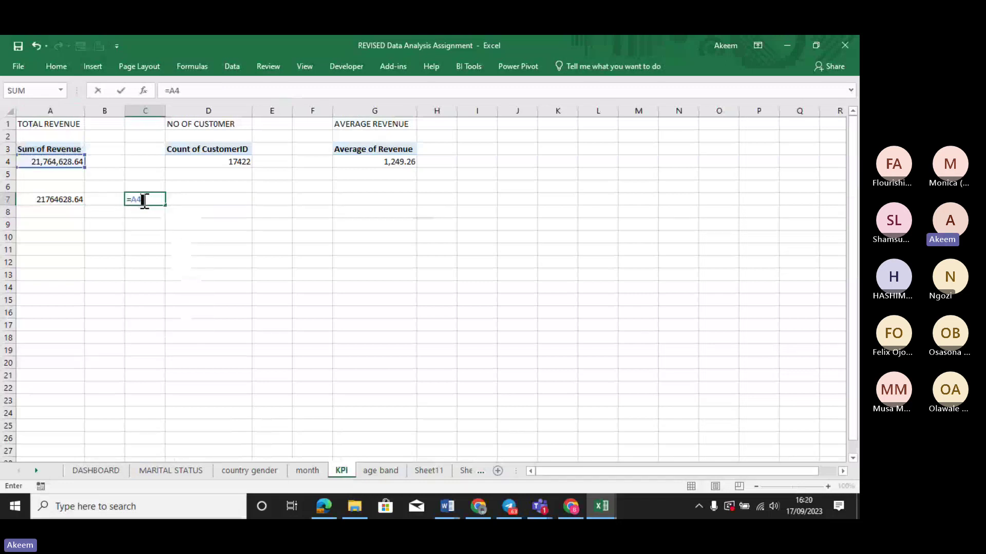
{"action": "key", "text": "Return"}
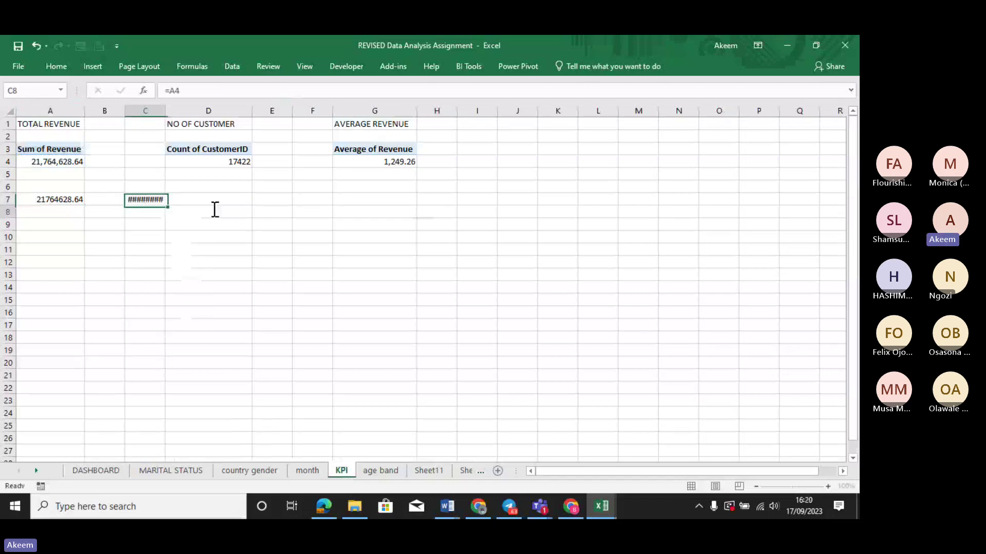
{"action": "left_click", "coordinate": [151, 198]}
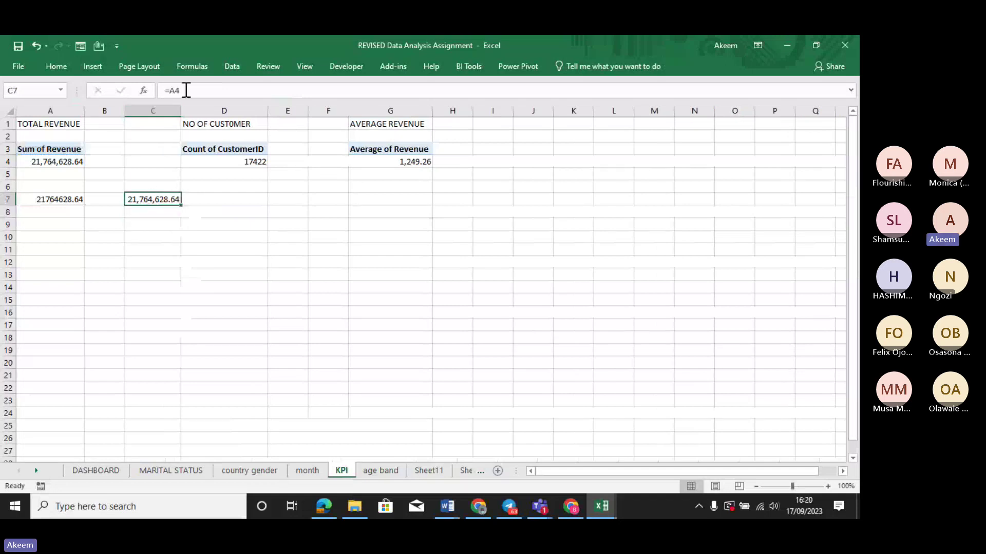
{"action": "left_click_drag", "start_coordinate": [188, 89], "coordinate": [156, 90]}
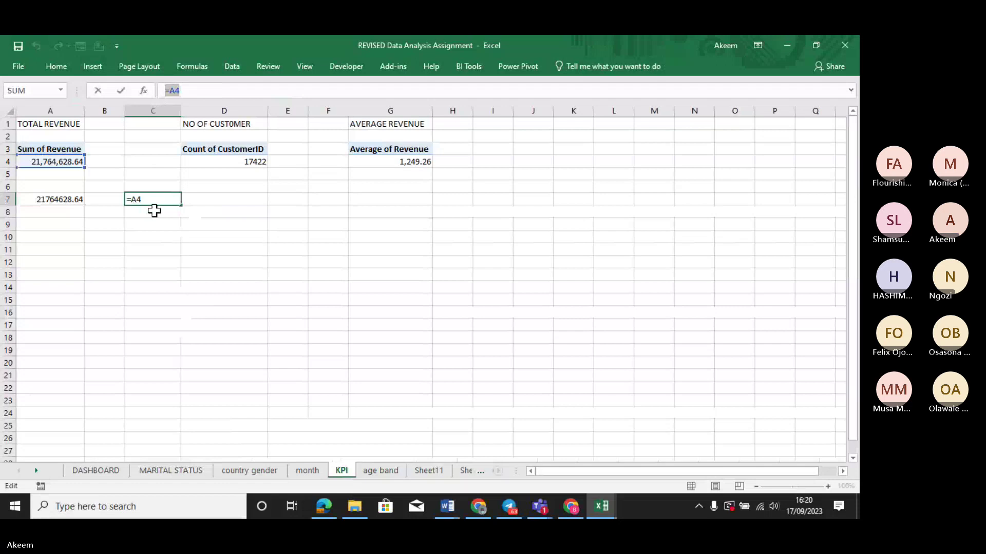
{"action": "key", "text": "Return"}
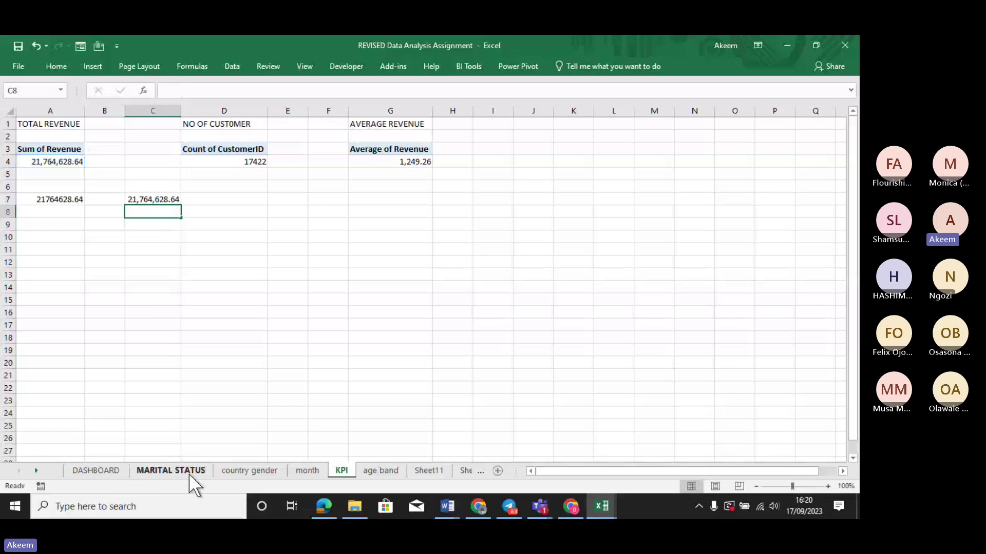
On the DASHBOARD sheet, link the lower text box of the TOTAL REVENUE card to =KPI!A4.
{"action": "left_click", "coordinate": [112, 472]}
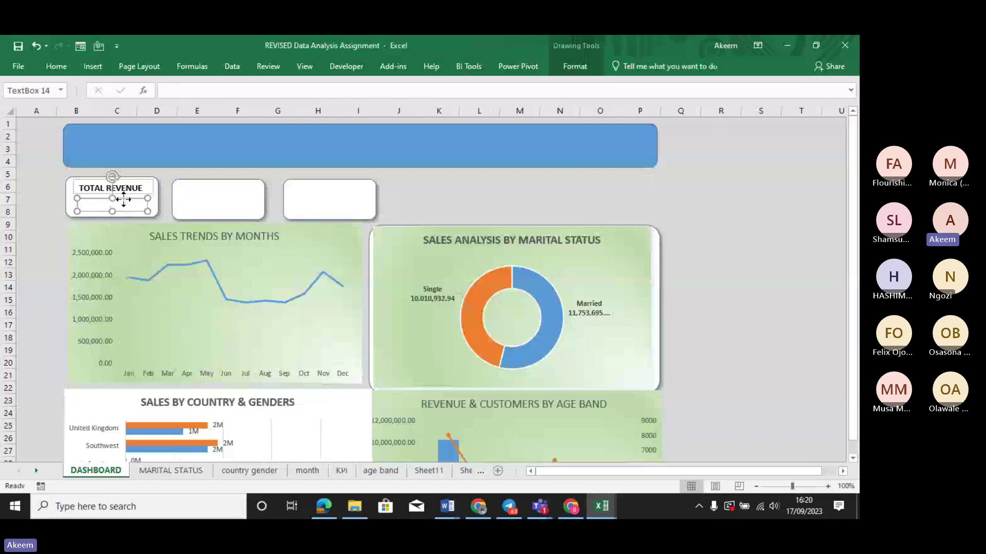
{"action": "left_click", "coordinate": [176, 91]}
{"action": "type", "text": "="}
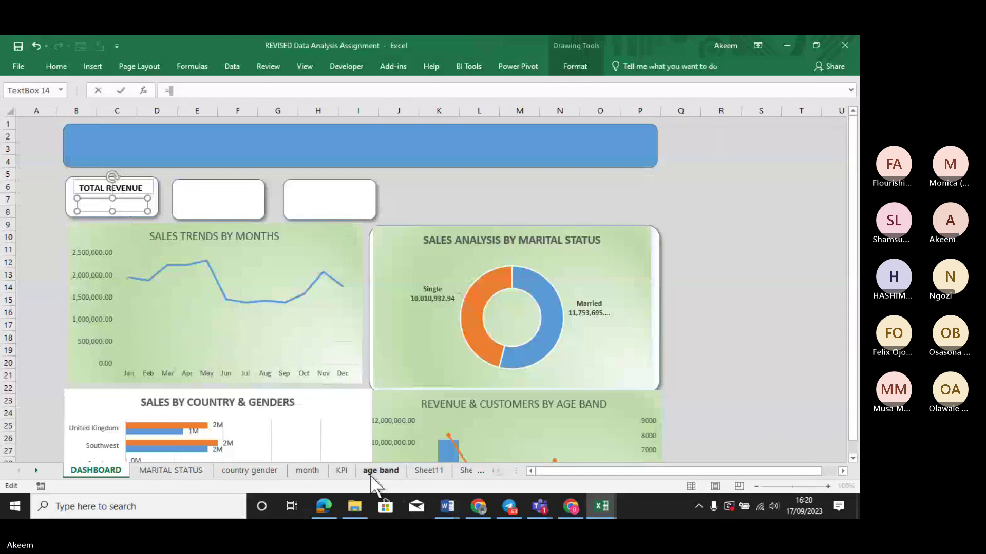
{"action": "left_click", "coordinate": [342, 471]}
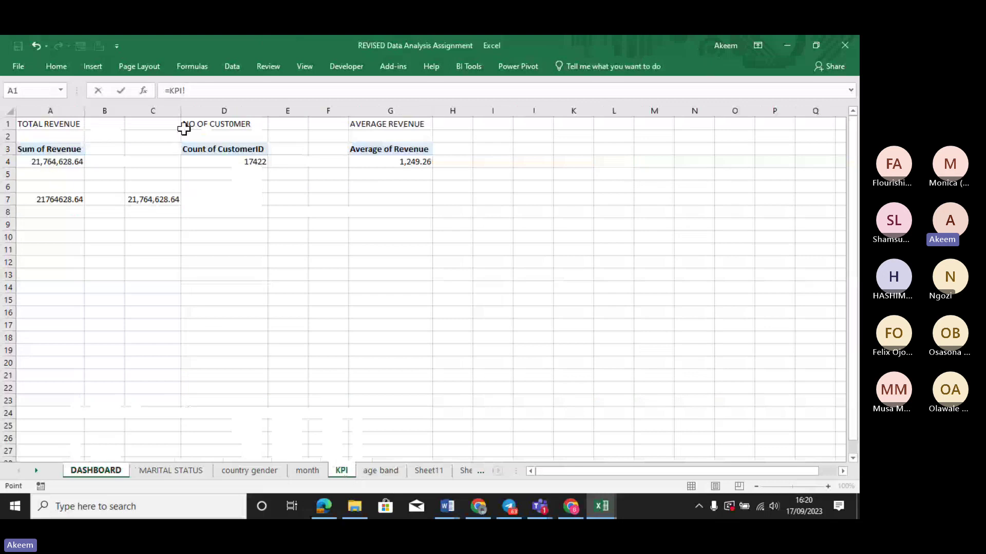
{"action": "type", "text": "A4"}
{"action": "key", "text": "Return"}
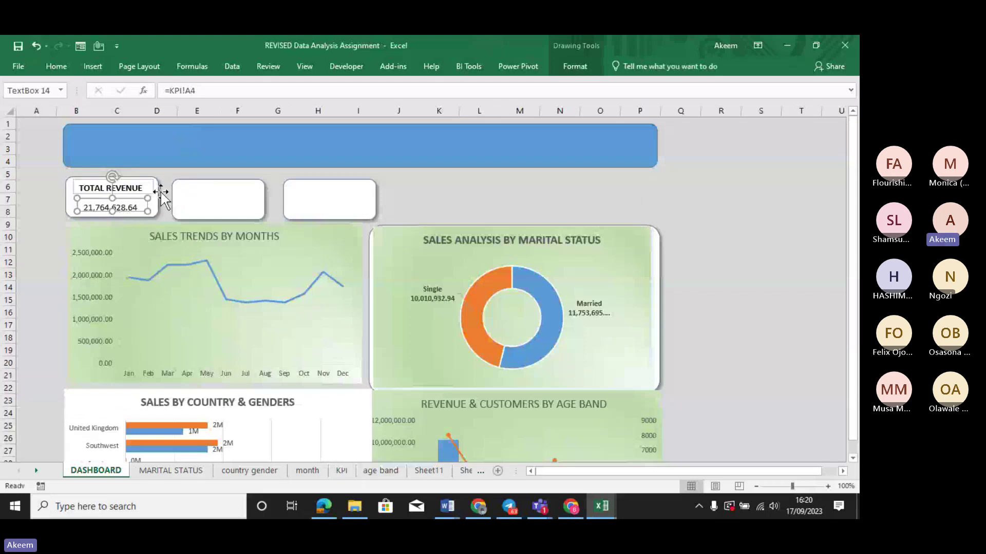
Remove the outline from the linked value text box in the TOTAL REVENUE card.
{"action": "left_click", "coordinate": [566, 66]}
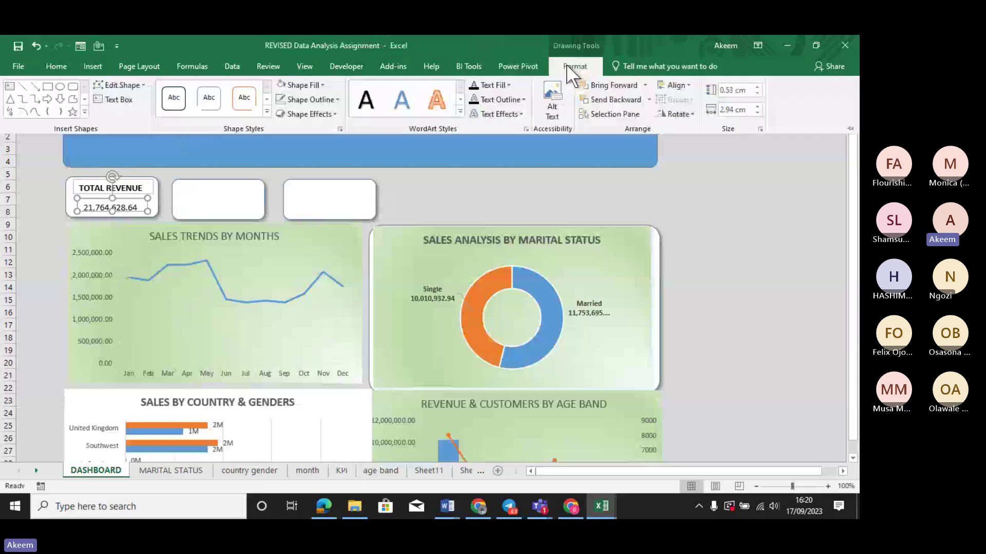
{"action": "left_click", "coordinate": [335, 113]}
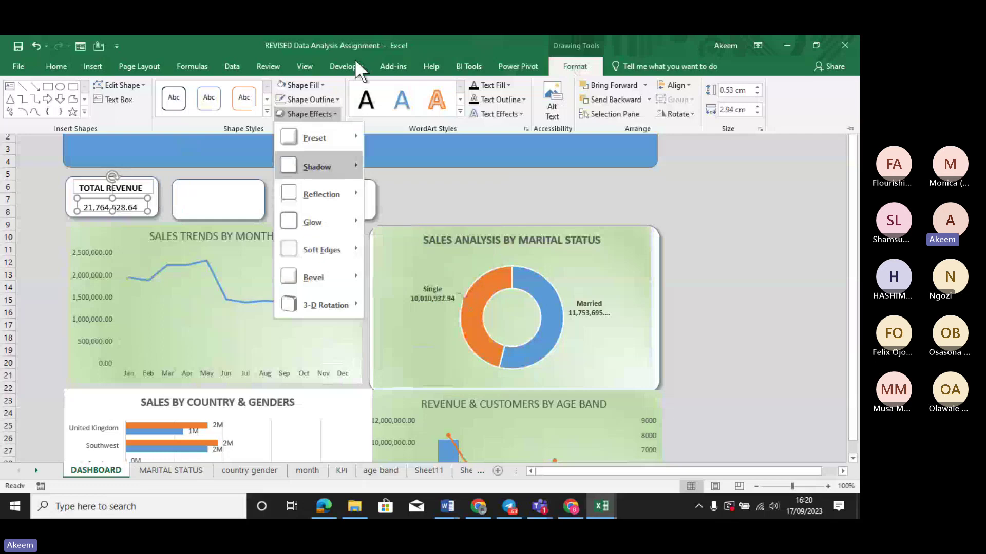
{"action": "left_click", "coordinate": [338, 98]}
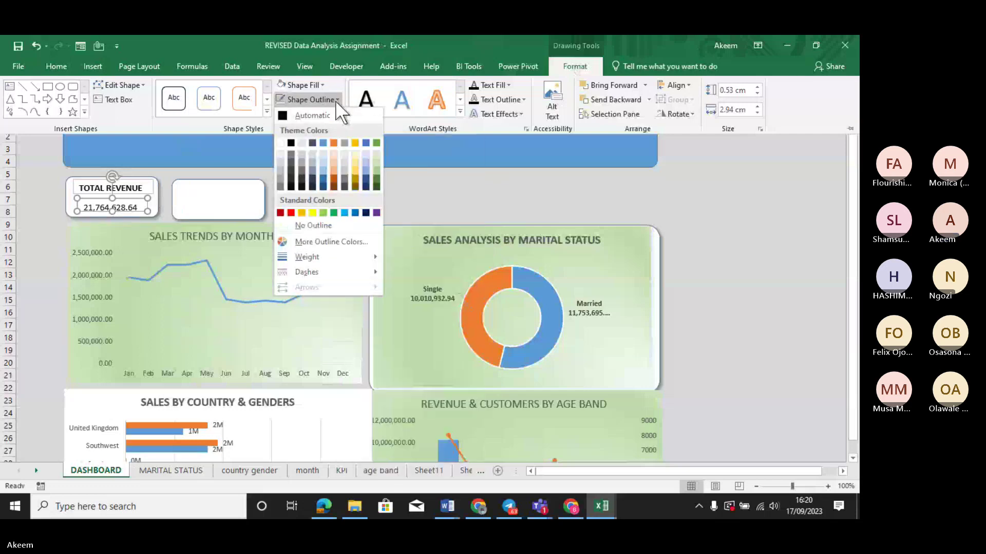
{"action": "left_click", "coordinate": [300, 224]}
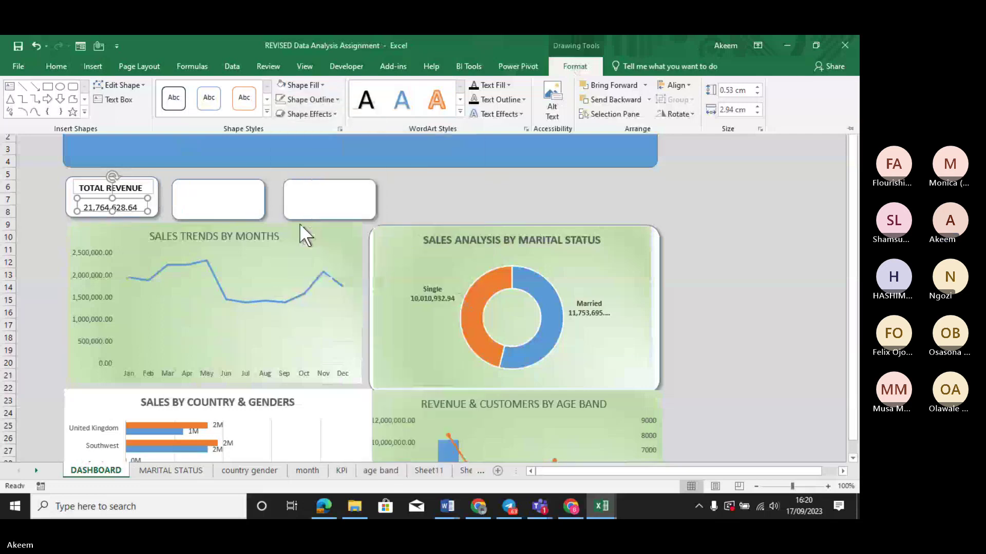
{"action": "left_click", "coordinate": [468, 192]}
{"action": "left_click", "coordinate": [234, 272]}
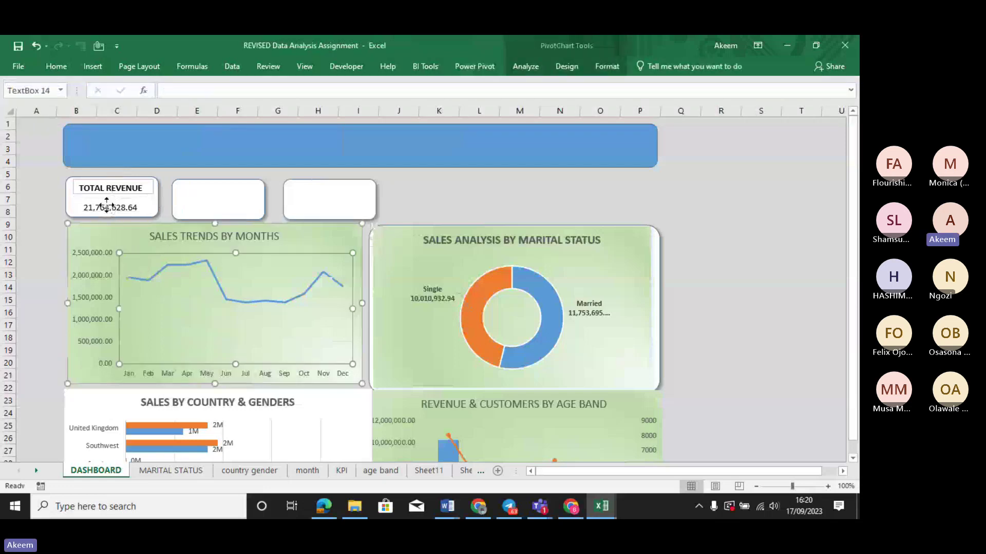
Make the linked total revenue value bold and increase its font size to 14.
{"action": "left_click", "coordinate": [112, 208]}
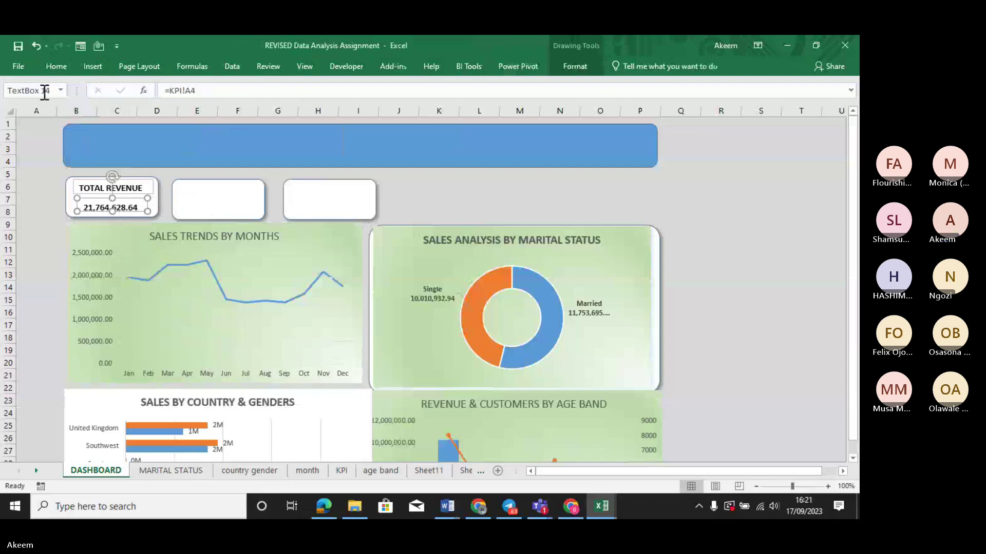
{"action": "left_click", "coordinate": [55, 64]}
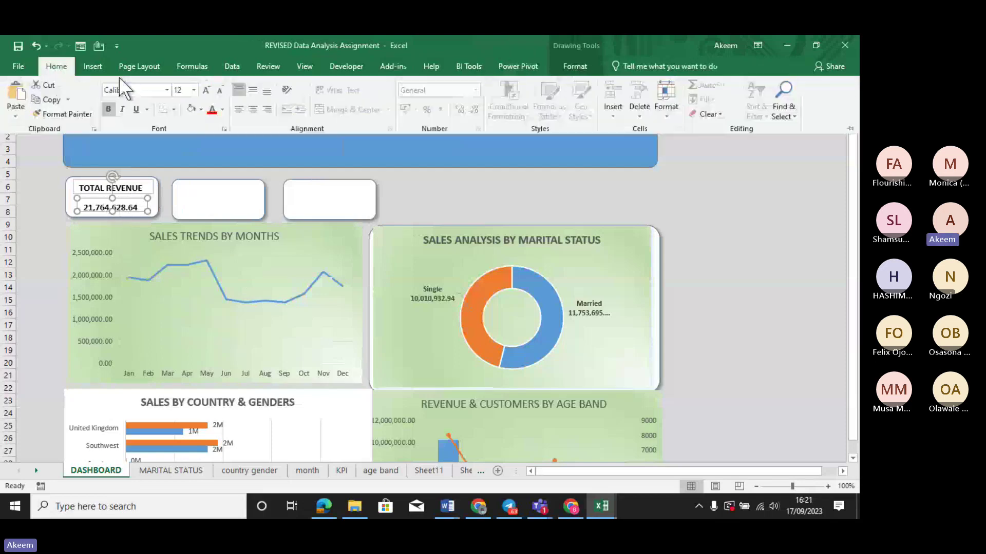
{"action": "left_click", "coordinate": [203, 91]}
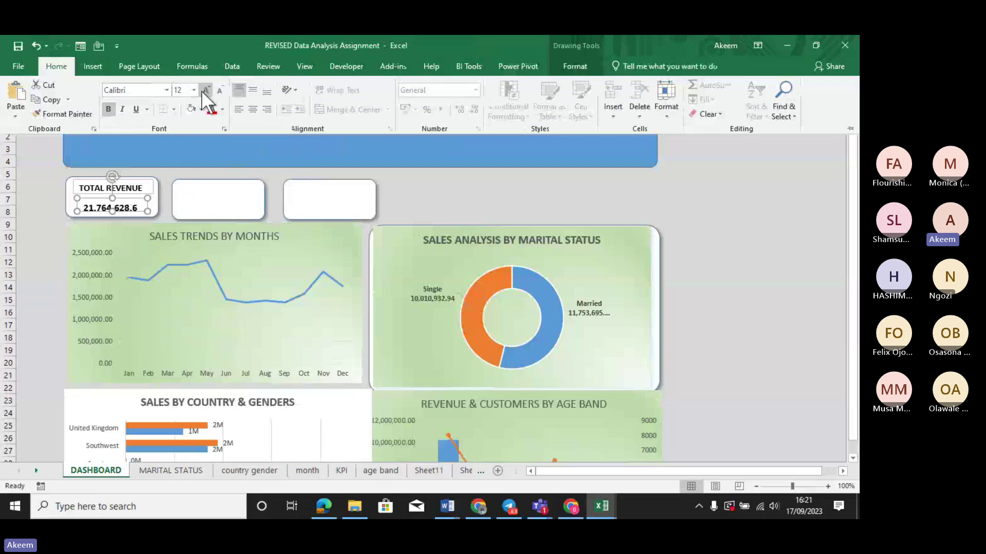
{"action": "left_click", "coordinate": [202, 91]}
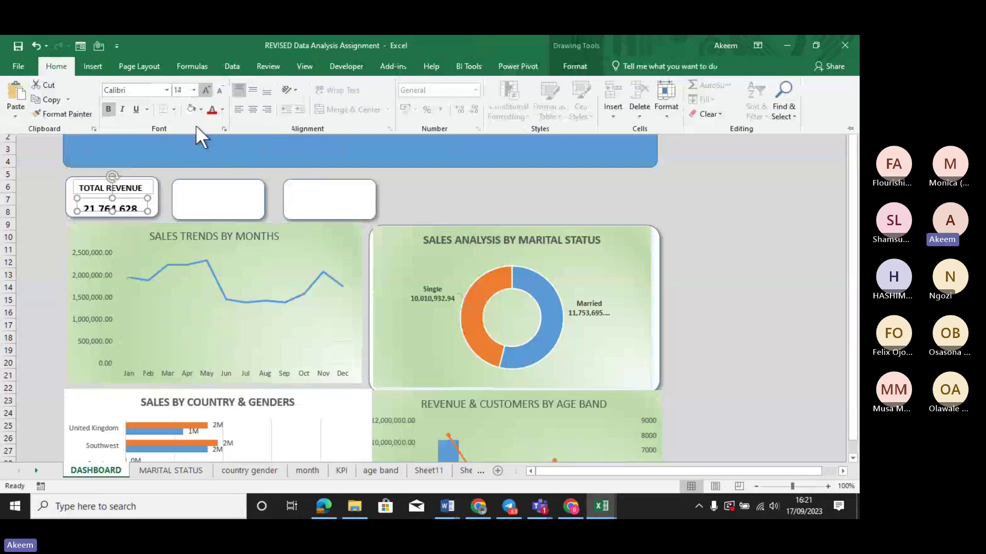
{"action": "left_click", "coordinate": [147, 210]}
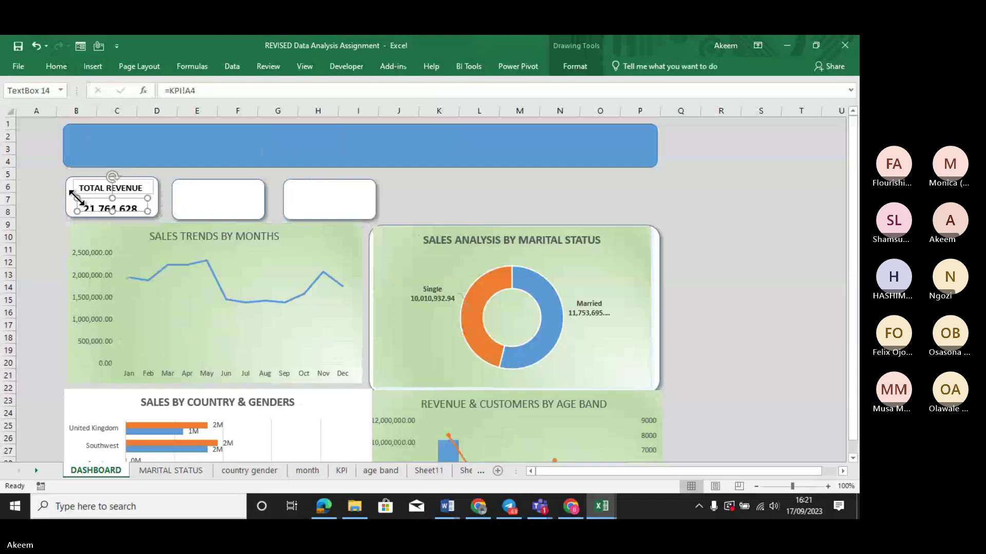
Enlarge the linked value text box in the TOTAL REVENUE card on both sides and upward so the full number fits.
{"action": "left_click_drag", "start_coordinate": [77, 199], "coordinate": [68, 191]}
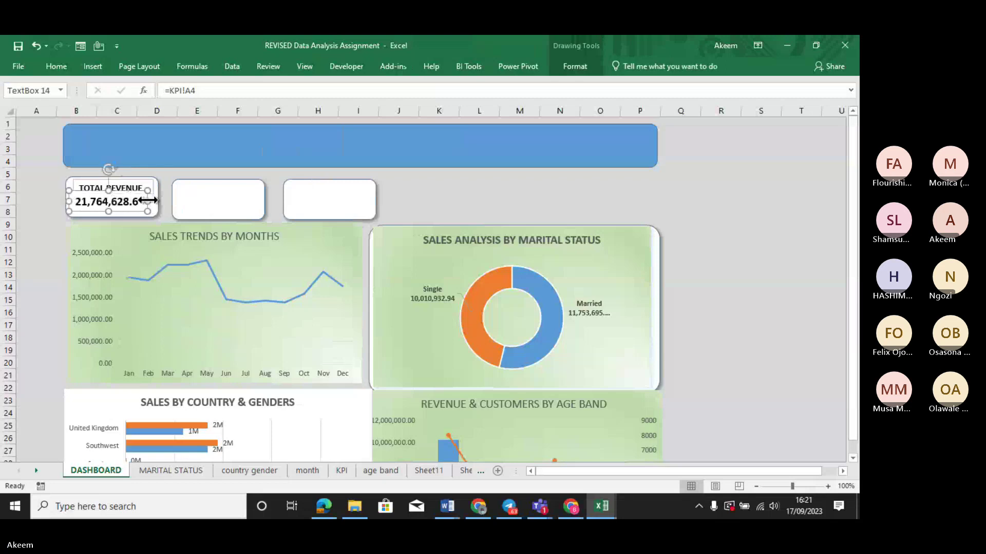
{"action": "left_click_drag", "start_coordinate": [148, 200], "coordinate": [155, 201]}
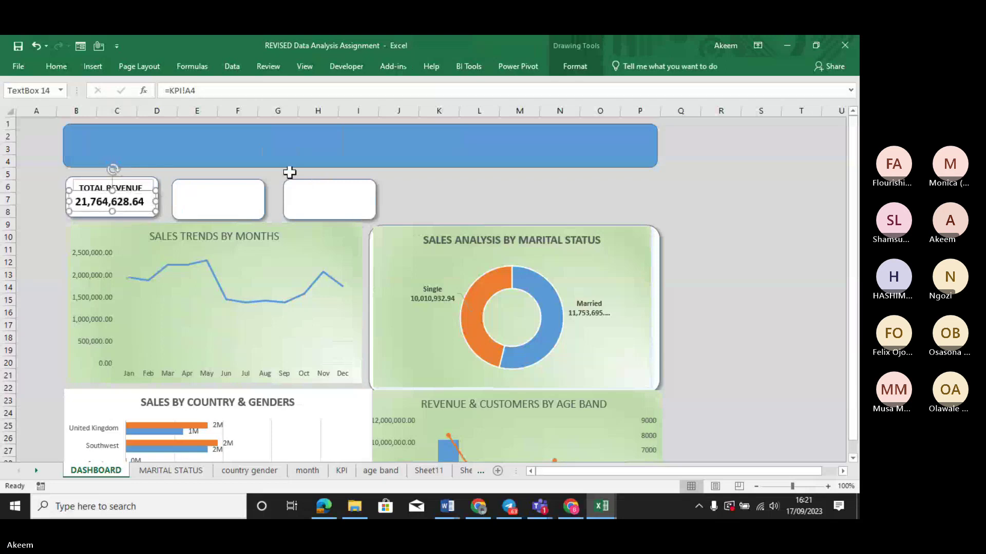
{"action": "left_click", "coordinate": [398, 171]}
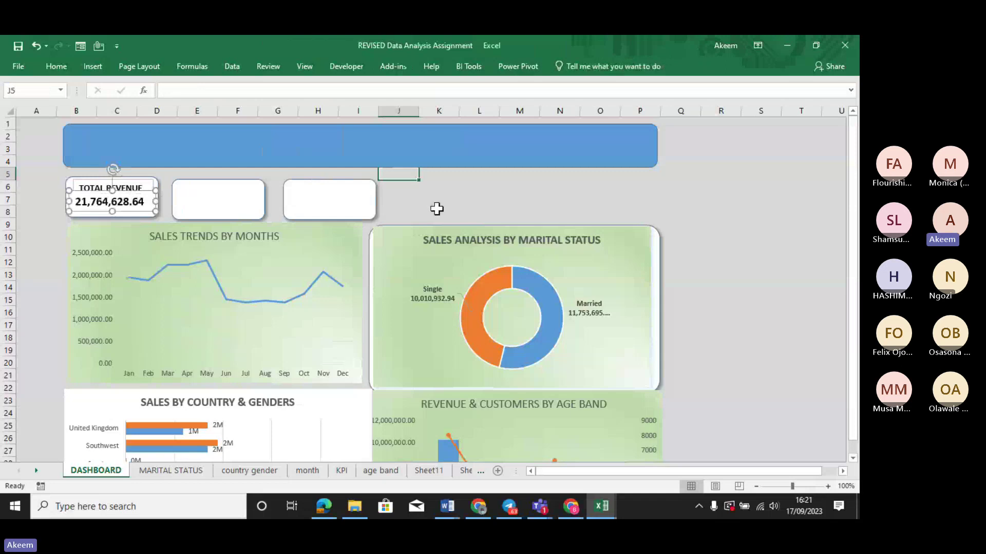
Duplicate the TOTAL REVENUE label text box into the upper part of the second, empty KPI card.
{"action": "left_click", "coordinate": [148, 194]}
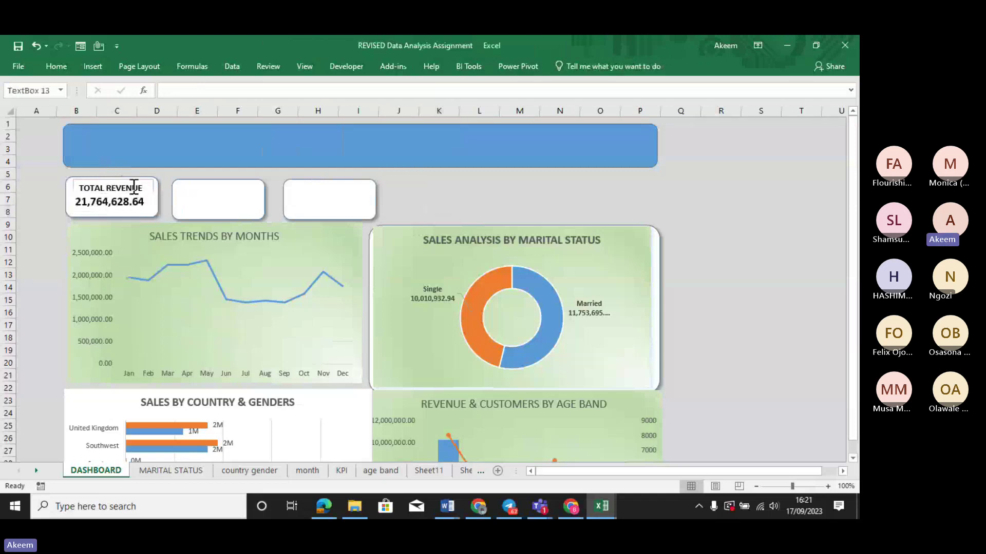
{"action": "left_click", "coordinate": [121, 179]}
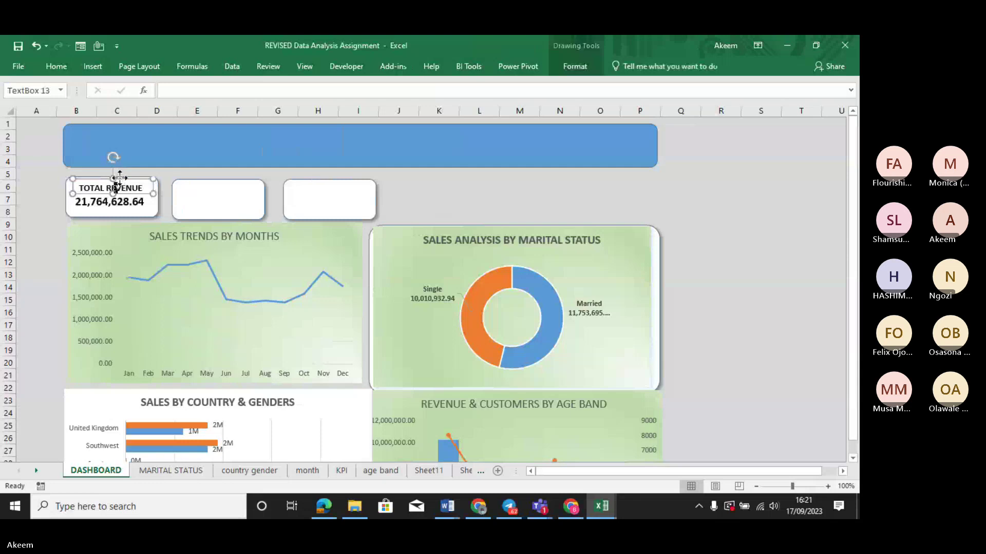
{"action": "left_click", "coordinate": [203, 191]}
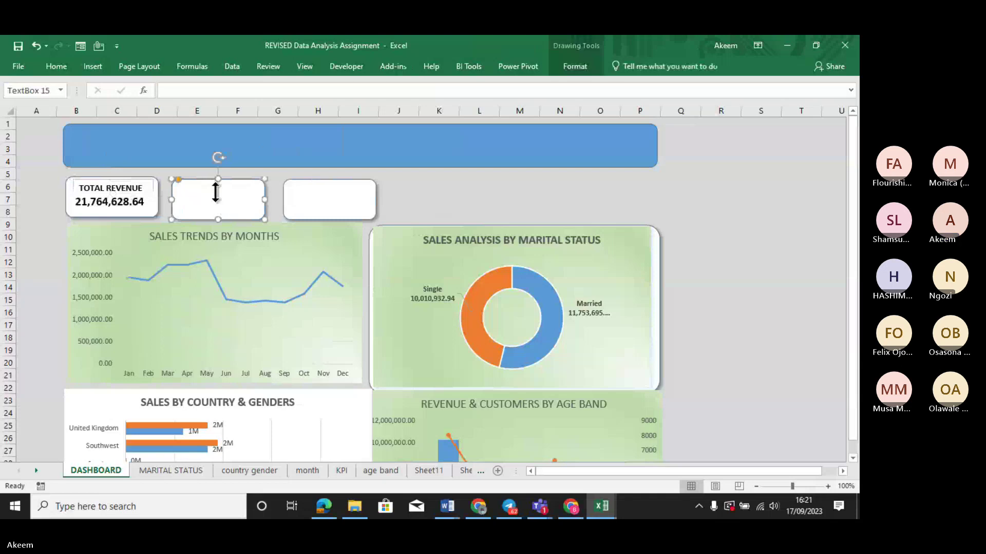
{"action": "type", "text": "TOTAL REVENUE"}
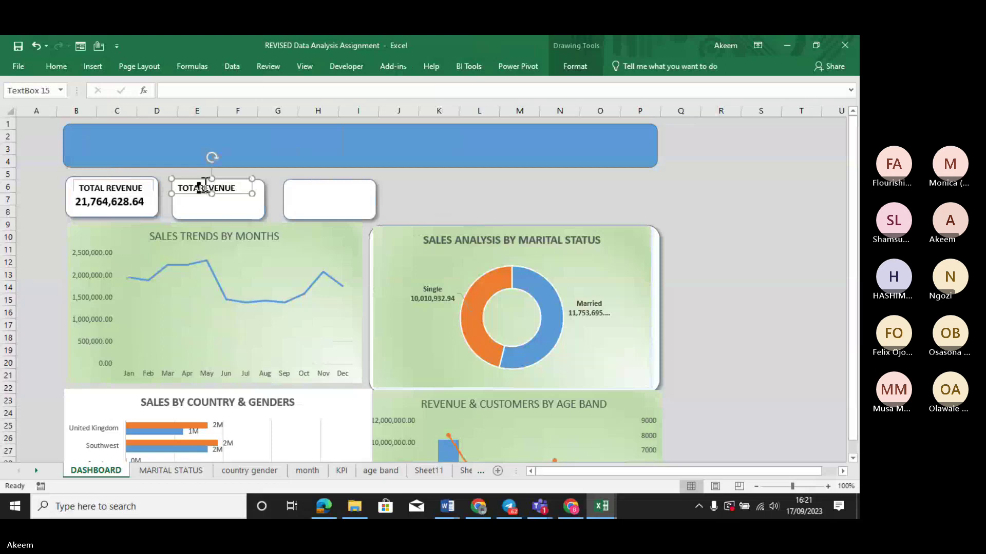
Change the duplicated label in the second KPI card to AVERAGE REVENUE.
{"action": "key", "text": "BackSpace"}
{"action": "key", "text": "BackSpace"}
{"action": "key", "text": "BackSpace"}
{"action": "key", "text": "BackSpace"}
{"action": "key", "text": "BackSpace"}
{"action": "key", "text": "BackSpace"}
{"action": "type", "text": "AVERAGE"}
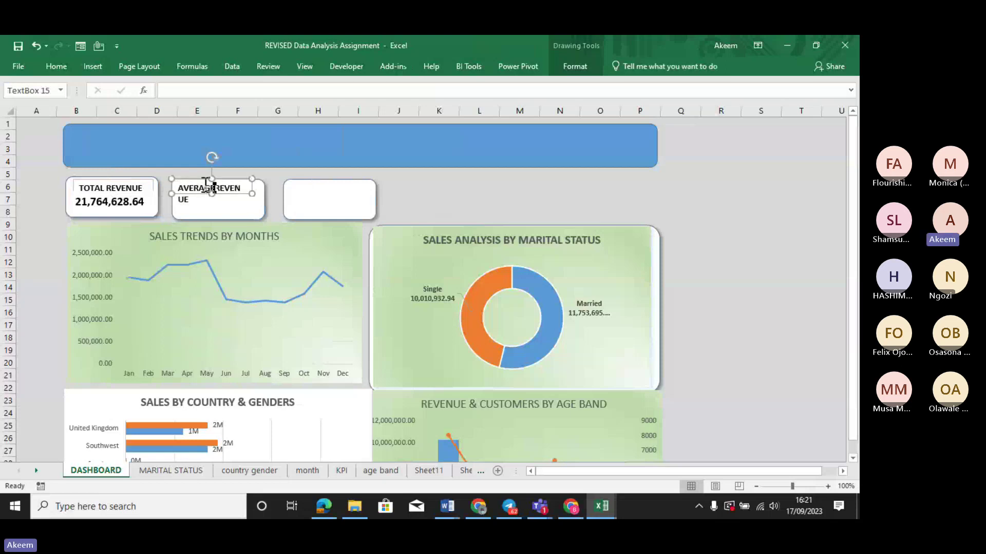
Widen the AVERAGE REVENUE label box so its text fits on one line across the second card.
{"action": "key", "text": "Return"}
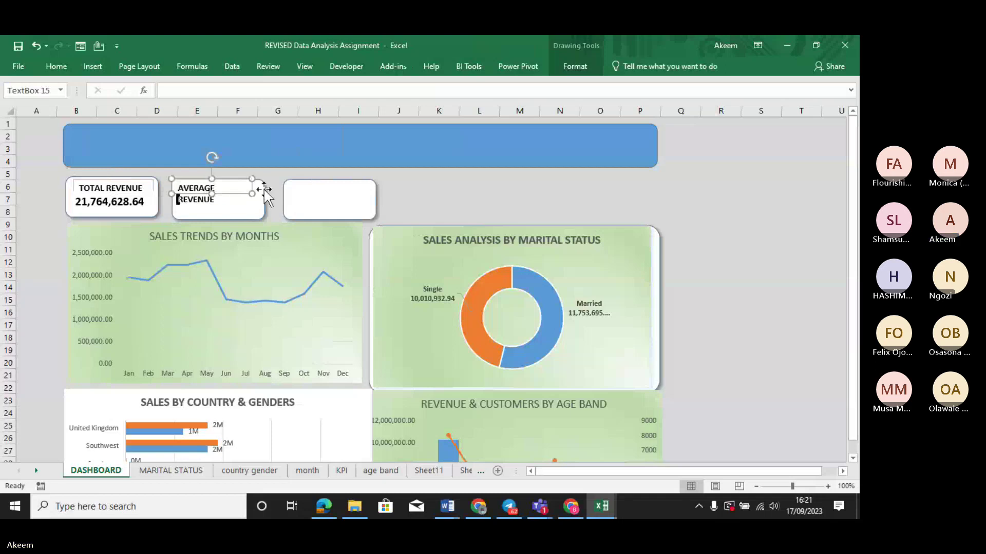
{"action": "left_click_drag", "start_coordinate": [252, 194], "coordinate": [266, 196]}
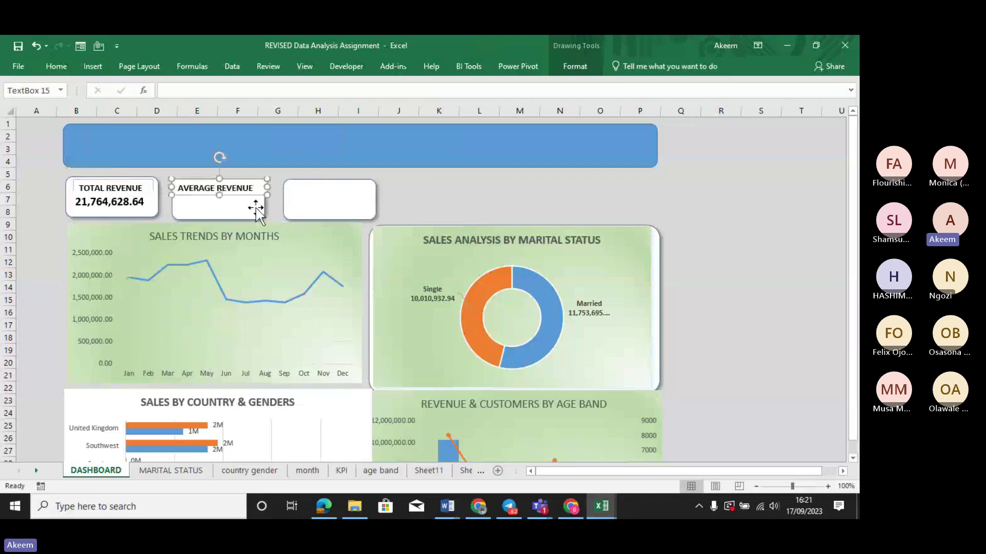
Duplicate the TOTAL REVENUE value box and place the copy under the label in the AVERAGE REVENUE card.
{"action": "left_click", "coordinate": [257, 209]}
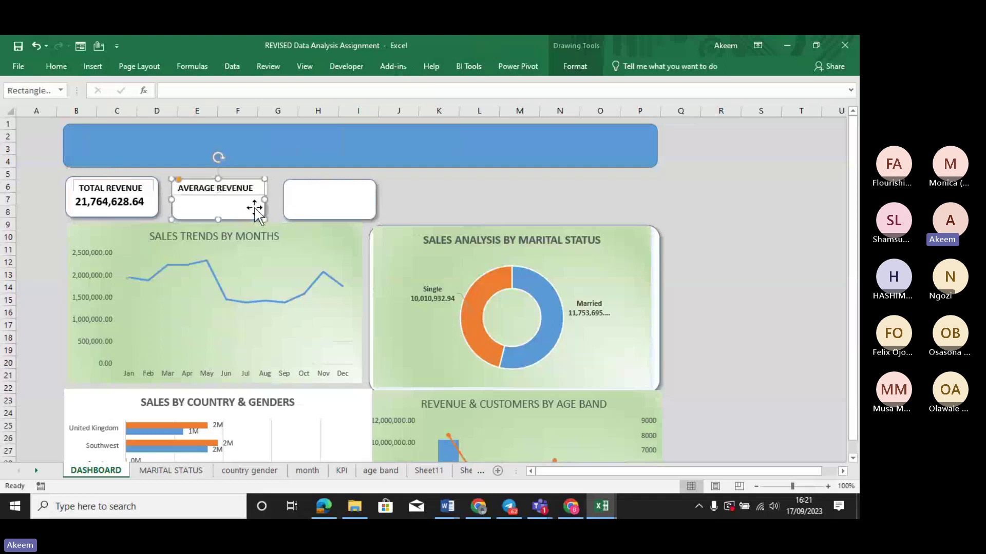
{"action": "left_click", "coordinate": [132, 211]}
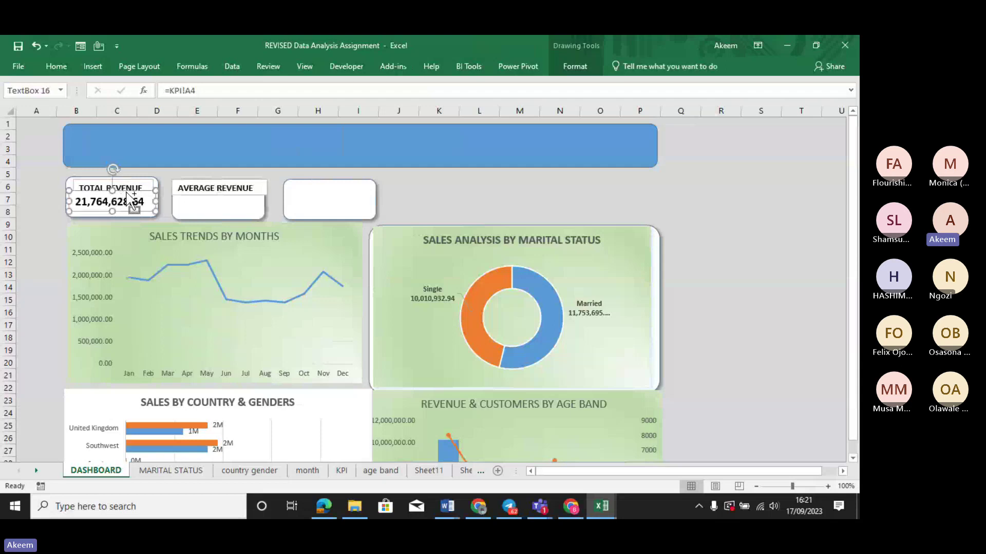
{"action": "left_click_drag", "start_coordinate": [126, 193], "coordinate": [231, 196]}
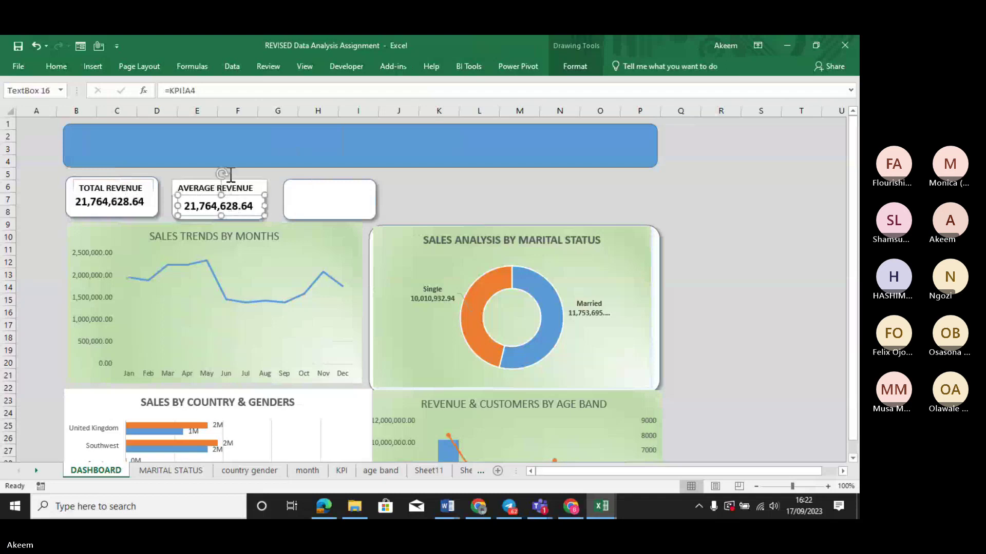
Replace the cell link of the value box in the AVERAGE REVENUE card with =KPI!G4.
{"action": "left_click", "coordinate": [209, 90]}
{"action": "key", "text": "BackSpace"}
{"action": "key", "text": "BackSpace"}
{"action": "key", "text": "BackSpace"}
{"action": "key", "text": "BackSpace"}
{"action": "key", "text": "BackSpace"}
{"action": "key", "text": "BackSpace"}
{"action": "key", "text": "BackSpace"}
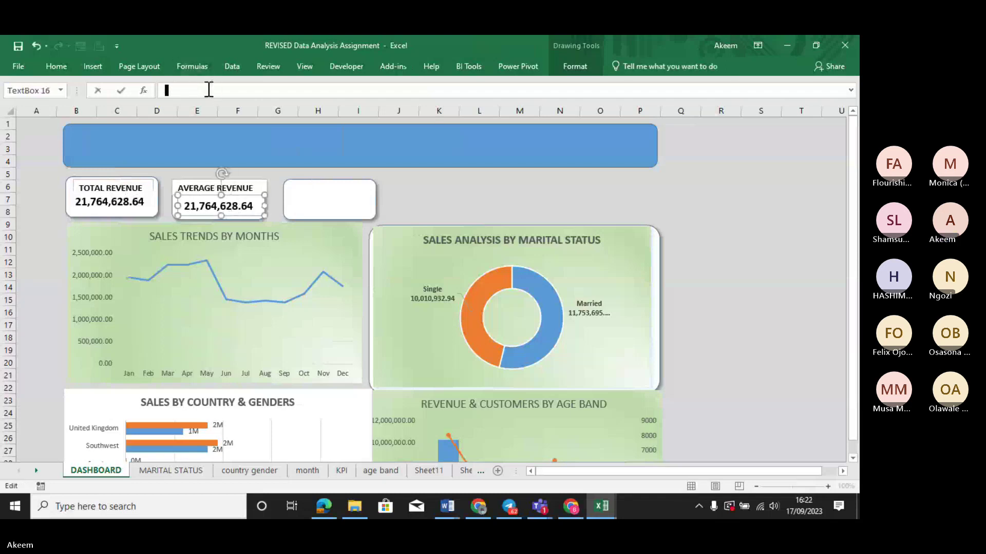
{"action": "left_click", "coordinate": [445, 162]}
{"action": "left_click", "coordinate": [233, 206]}
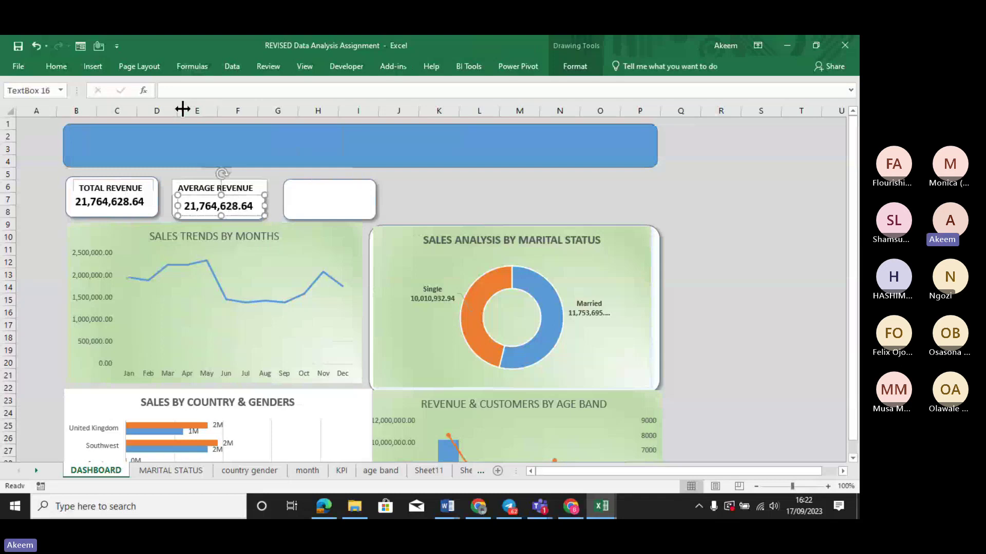
{"action": "left_click", "coordinate": [178, 91]}
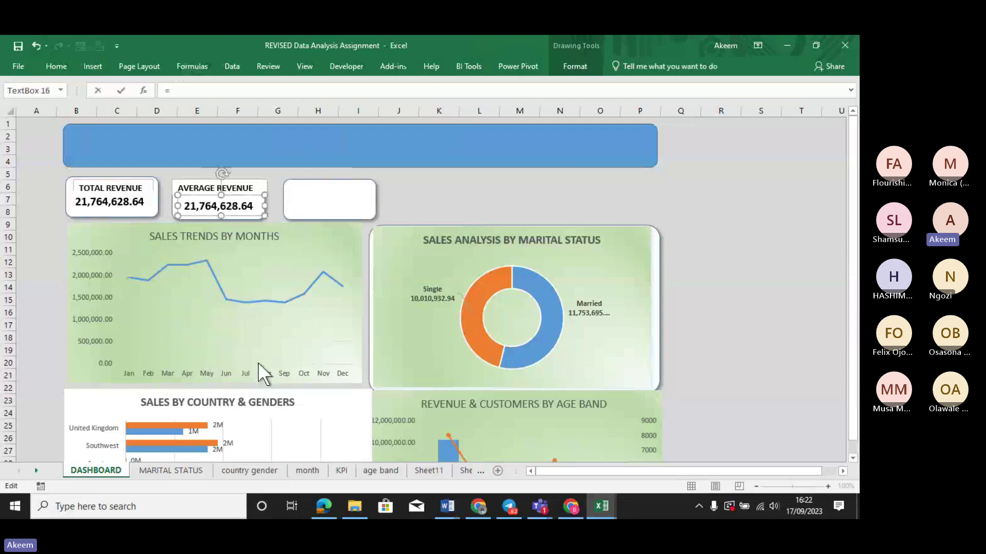
{"action": "left_click", "coordinate": [342, 471]}
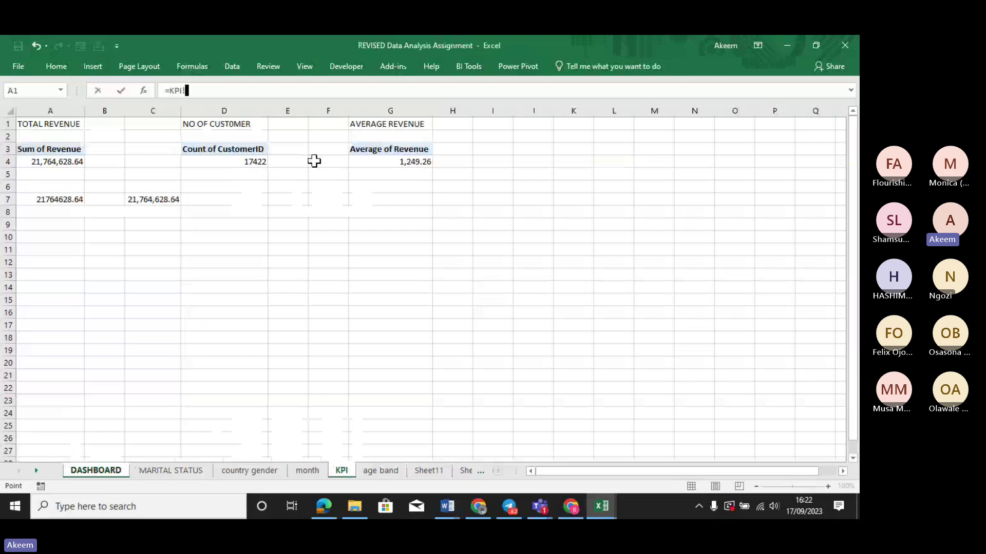
{"action": "type", "text": "G4"}
{"action": "key", "text": "Return"}
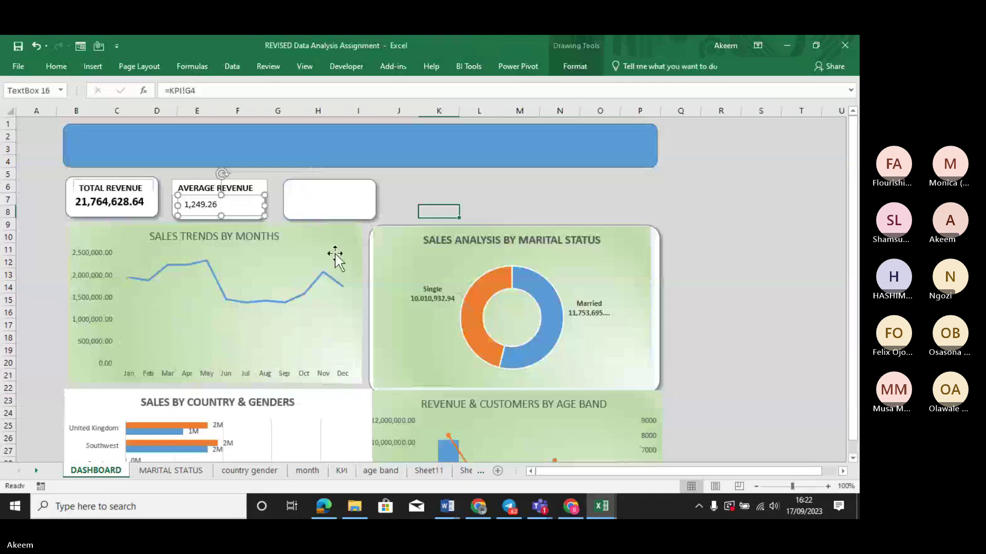
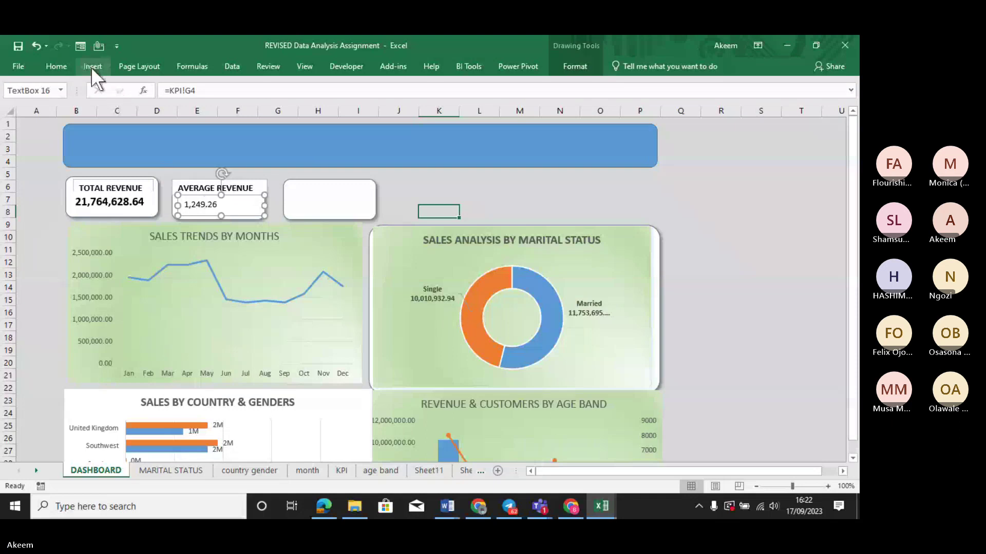
Format the AVERAGE REVENUE value as 18 pt, bold and centered.
{"action": "left_click", "coordinate": [56, 66]}
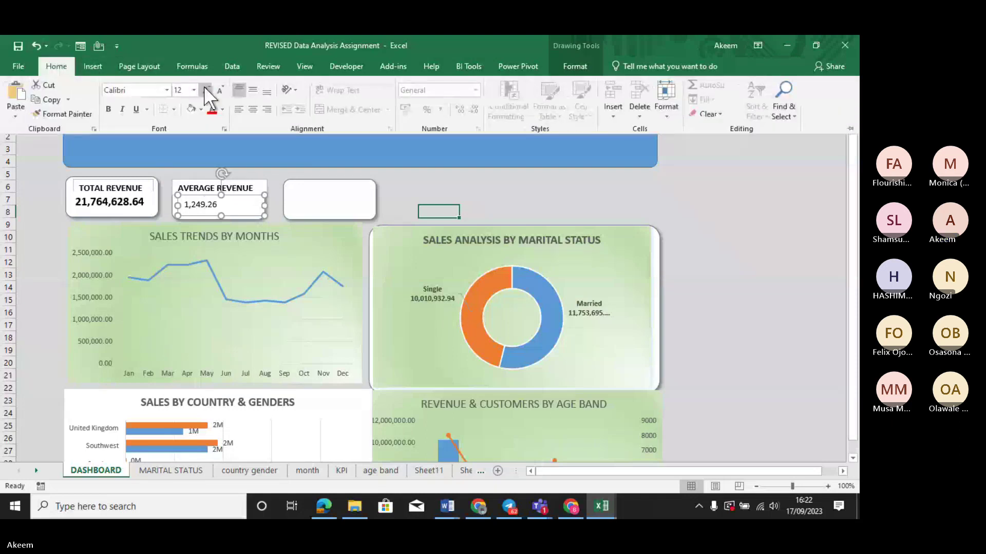
{"action": "left_click", "coordinate": [204, 88]}
{"action": "left_click", "coordinate": [205, 88]}
{"action": "left_click", "coordinate": [204, 87]}
{"action": "left_click", "coordinate": [107, 110]}
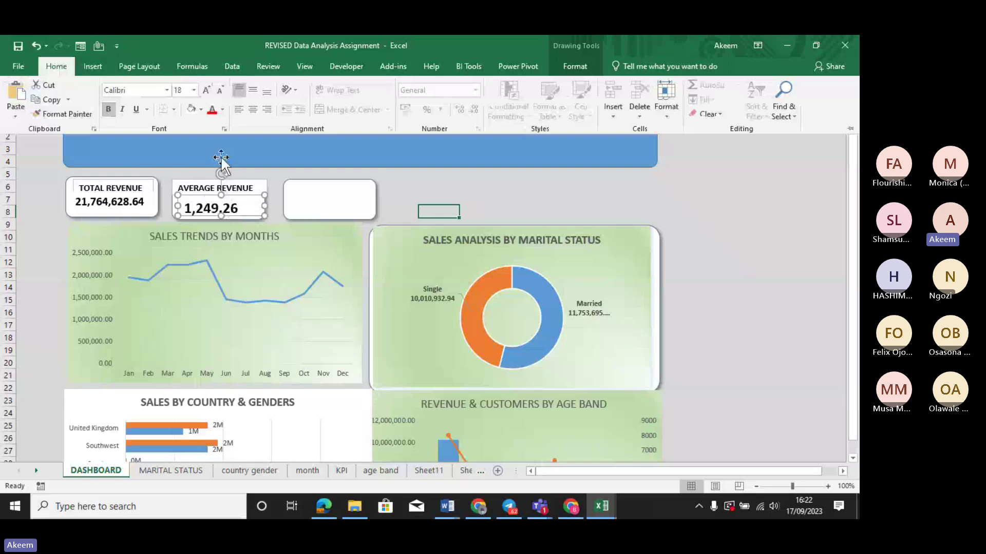
{"action": "left_click", "coordinate": [253, 110]}
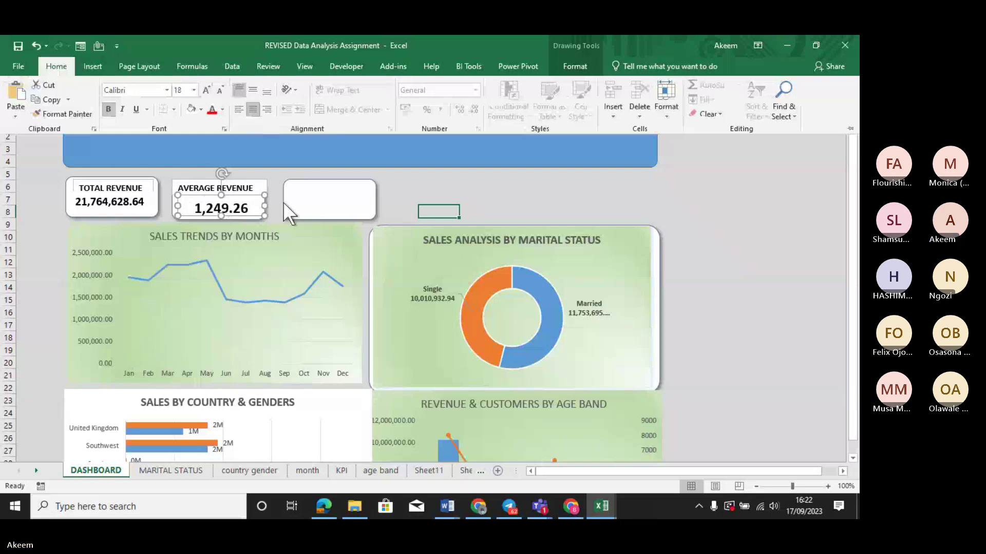
{"action": "left_click", "coordinate": [263, 196]}
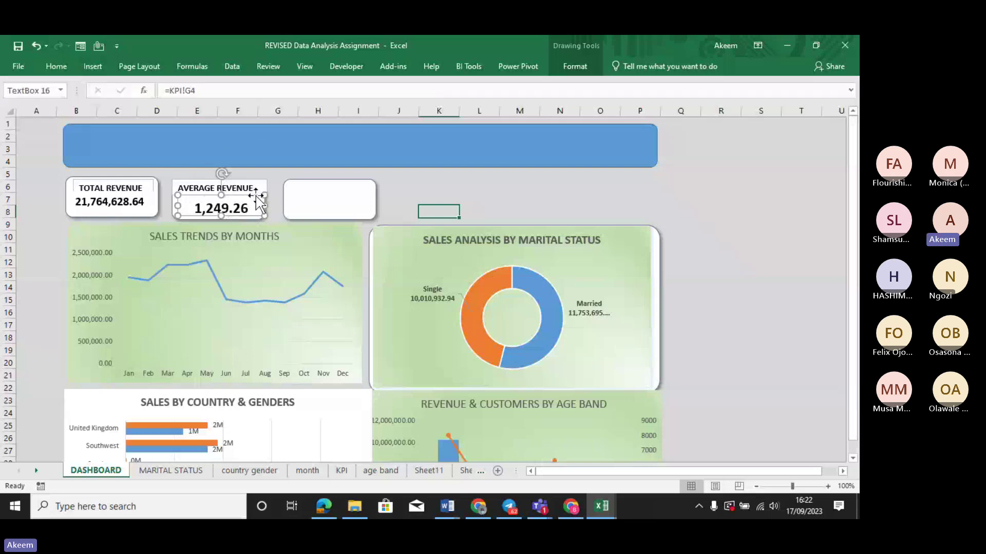
{"action": "left_click", "coordinate": [431, 192]}
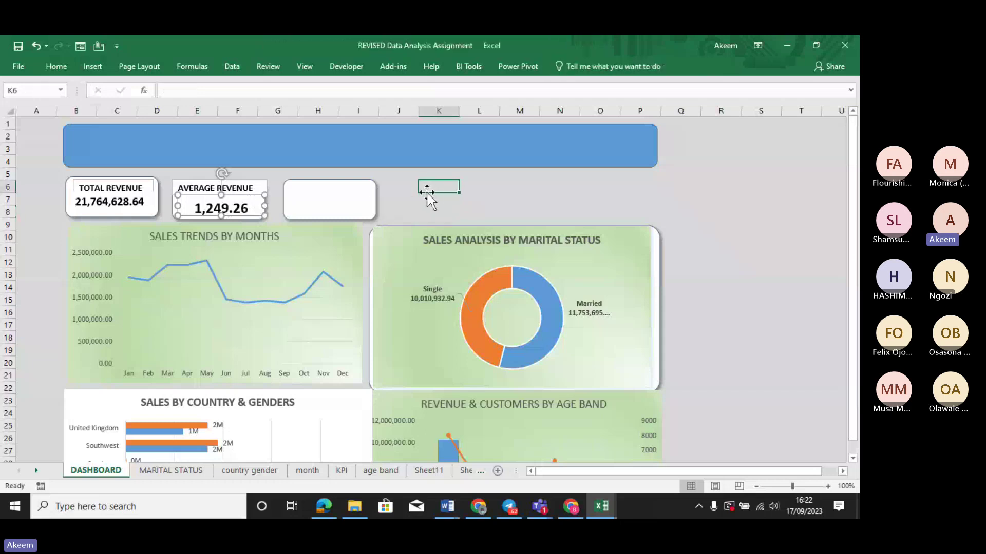
Duplicate the AVERAGE REVENUE value box and place the copy in the lower part of the empty third card.
{"action": "left_click", "coordinate": [261, 215]}
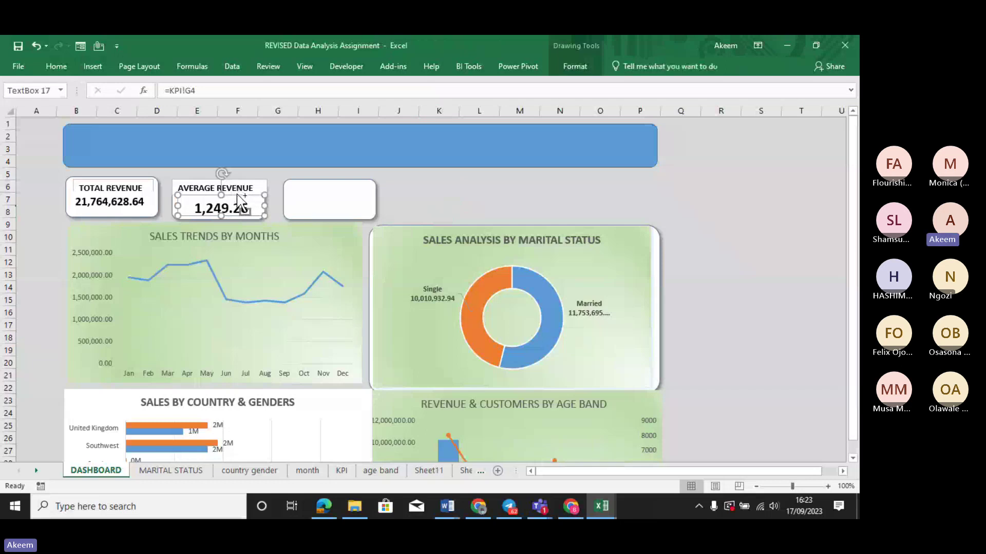
{"action": "key", "text": "ctrl+v"}
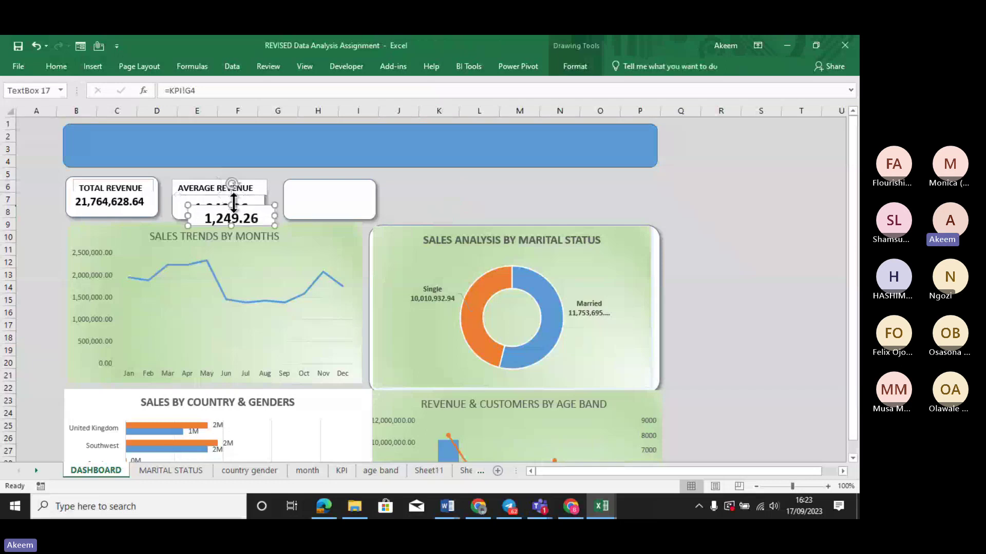
{"action": "left_click_drag", "start_coordinate": [241, 213], "coordinate": [339, 196]}
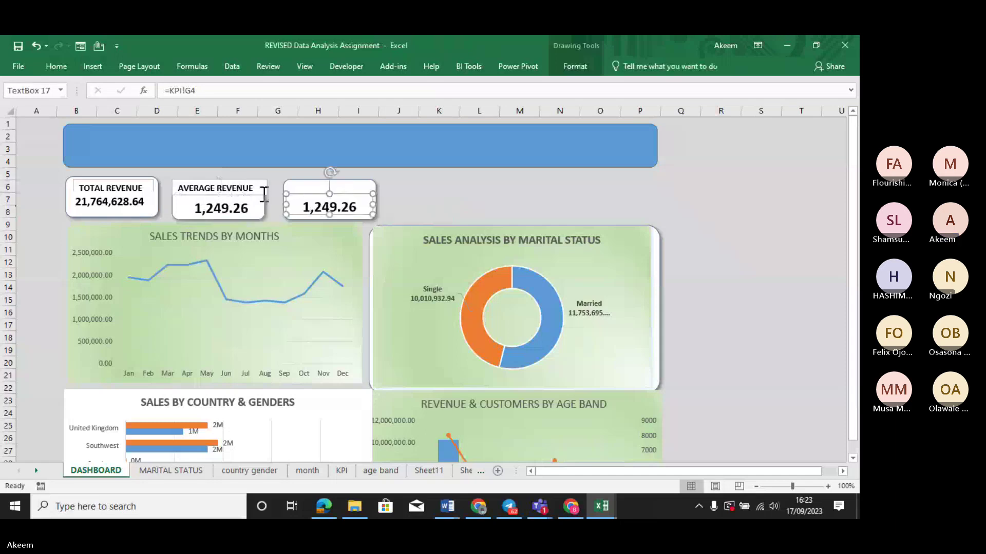
Duplicate the AVERAGE REVENUE label and move one of the two labels to the top of the third card.
{"action": "left_click", "coordinate": [242, 188]}
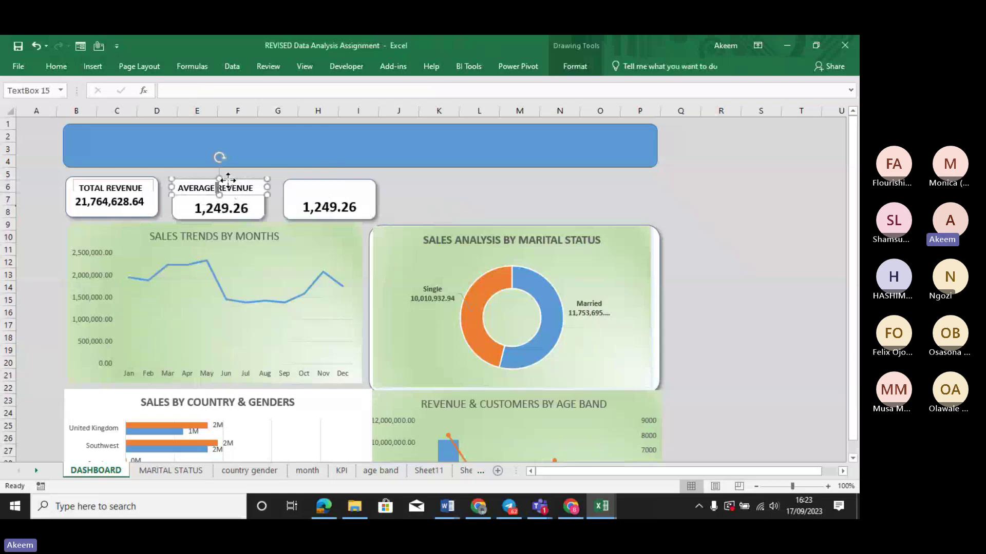
{"action": "left_click", "coordinate": [232, 189]}
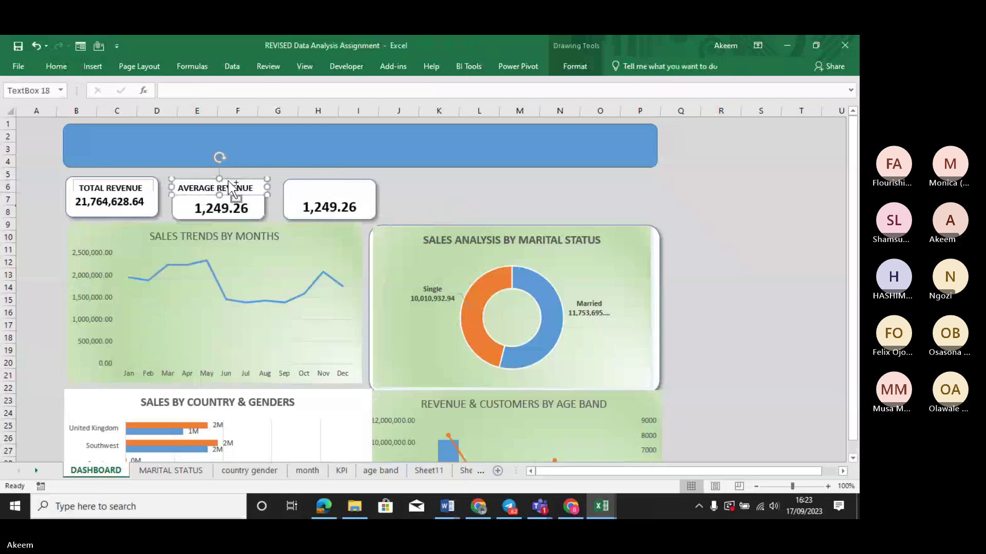
{"action": "left_click_drag", "start_coordinate": [229, 183], "coordinate": [295, 181]}
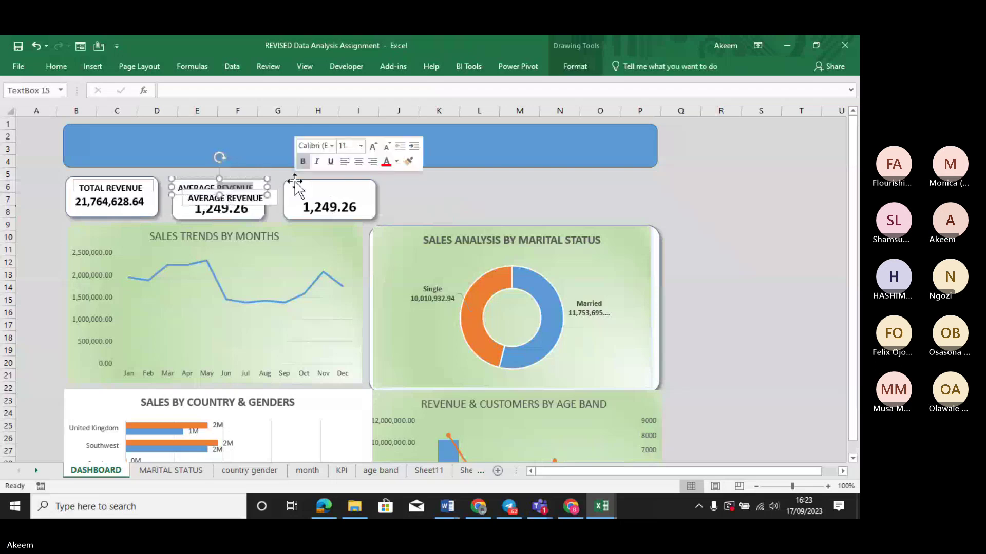
{"action": "left_click_drag", "start_coordinate": [230, 195], "coordinate": [340, 198]}
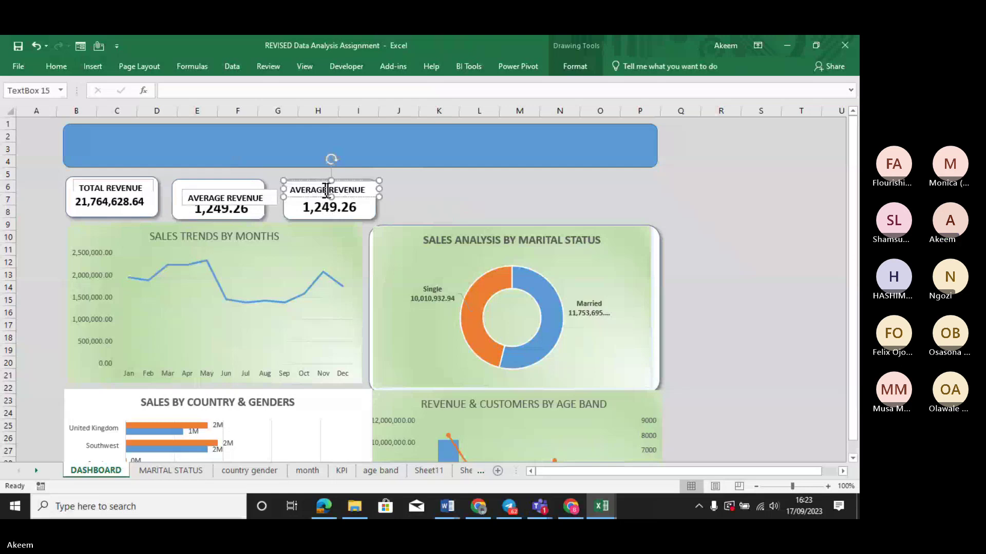
Replace the label text in the third card with "NUMBERS OF".
{"action": "key", "text": "BackSpace"}
{"action": "key", "text": "BackSpace"}
{"action": "key", "text": "BackSpace"}
{"action": "key", "text": "BackSpace"}
{"action": "key", "text": "BackSpace"}
{"action": "key", "text": "BackSpace"}
{"action": "key", "text": "BackSpace"}
{"action": "key", "text": "BackSpace"}
{"action": "key", "text": "BackSpace"}
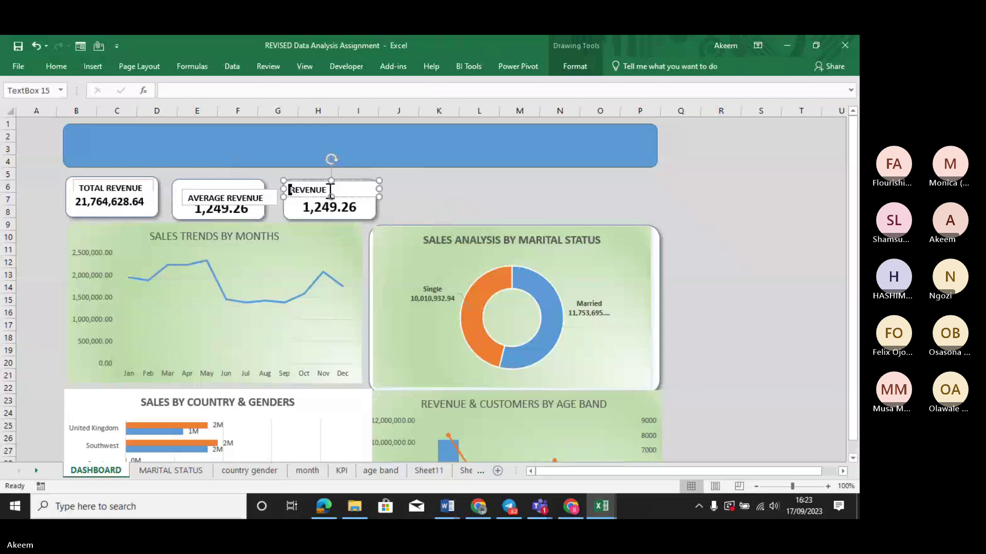
{"action": "key", "text": "Delete"}
{"action": "key", "text": "Delete"}
{"action": "key", "text": "Delete"}
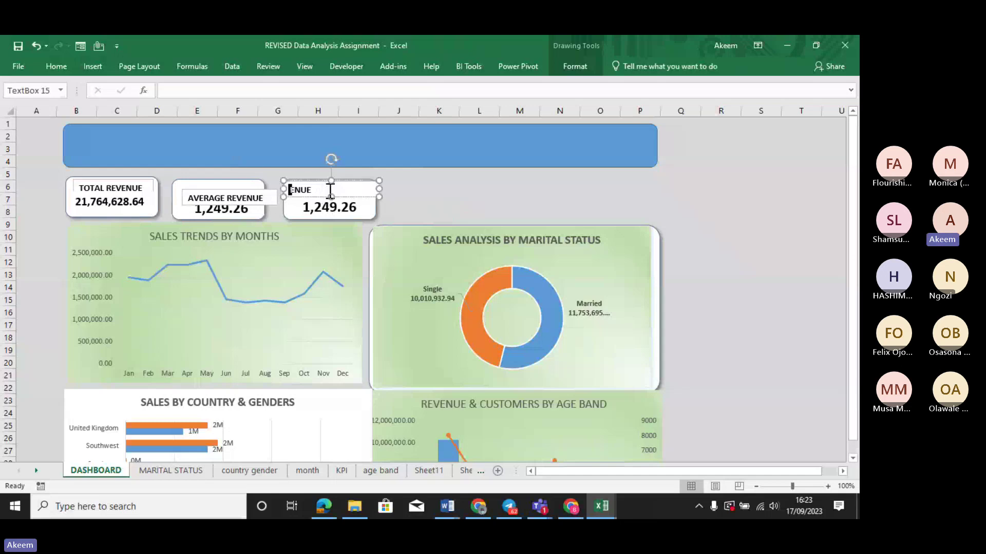
{"action": "key", "text": "Delete"}
{"action": "key", "text": "Delete"}
{"action": "key", "text": "Delete"}
{"action": "key", "text": "Delete"}
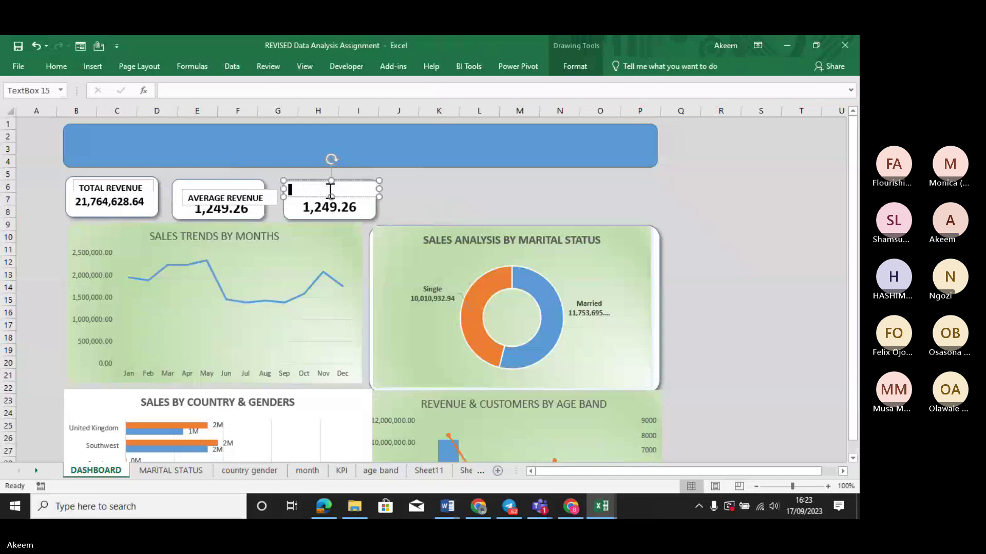
{"action": "type", "text": "N"}
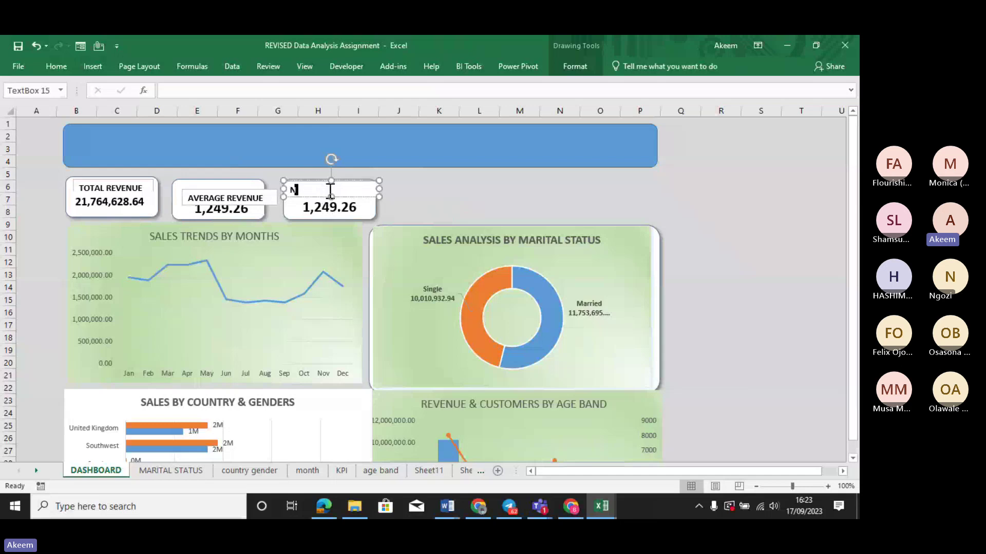
{"action": "type", "text": "UMBERS OF CO"}
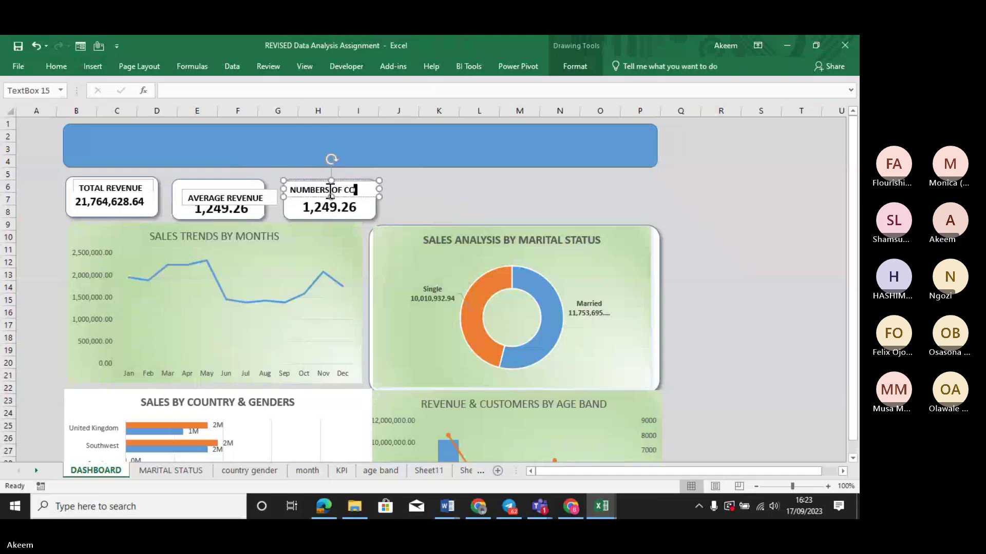
{"action": "type", "text": "S"}
{"action": "key", "text": "BackSpace"}
{"action": "key", "text": "BackSpace"}
{"action": "key", "text": "BackSpace"}
{"action": "key", "text": "BackSpace"}
Replace the cell link of the value box in the third card with =KPI!D4.
{"action": "left_click", "coordinate": [333, 208]}
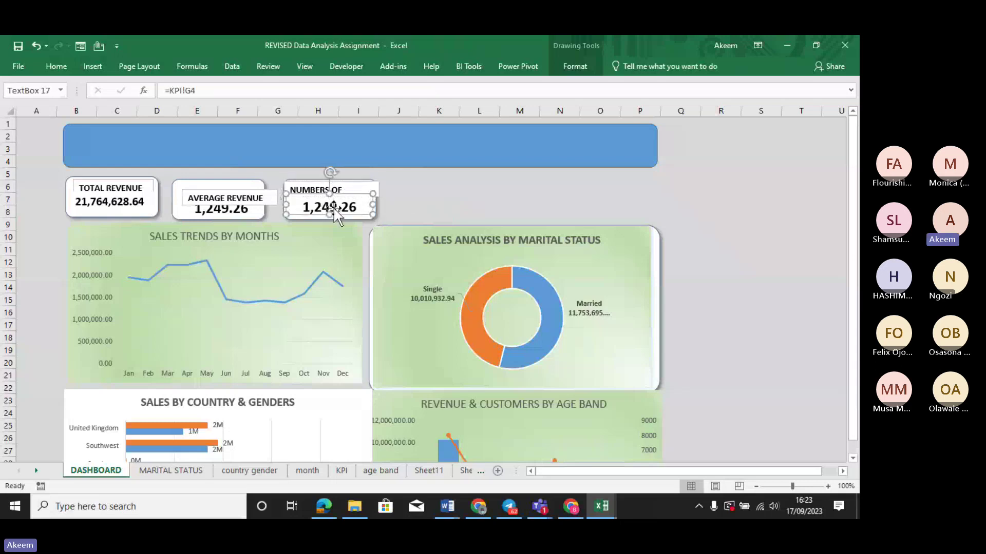
{"action": "left_click", "coordinate": [209, 90]}
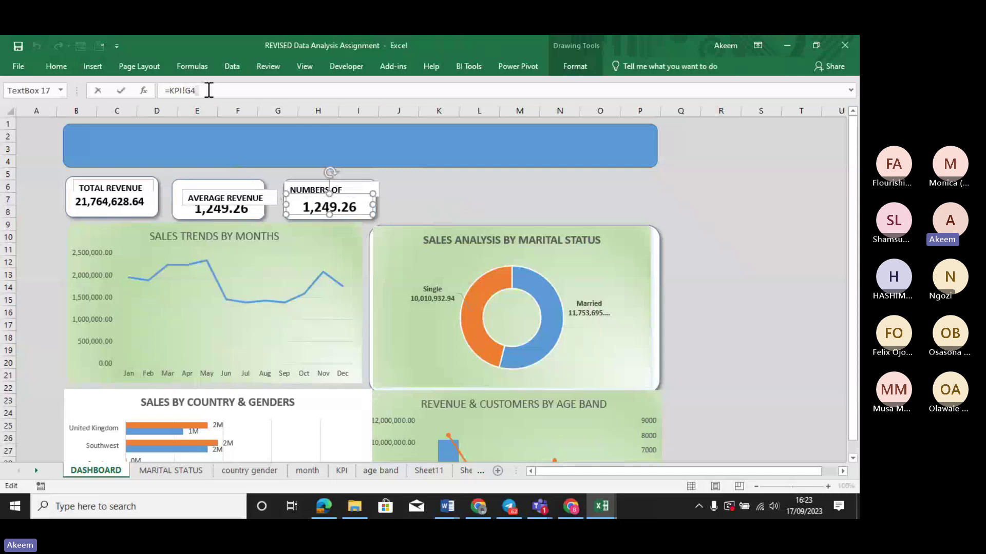
{"action": "key", "text": "BackSpace"}
{"action": "key", "text": "BackSpace"}
{"action": "key", "text": "BackSpace"}
{"action": "key", "text": "BackSpace"}
{"action": "key", "text": "BackSpace"}
{"action": "key", "text": "BackSpace"}
{"action": "key", "text": "BackSpace"}
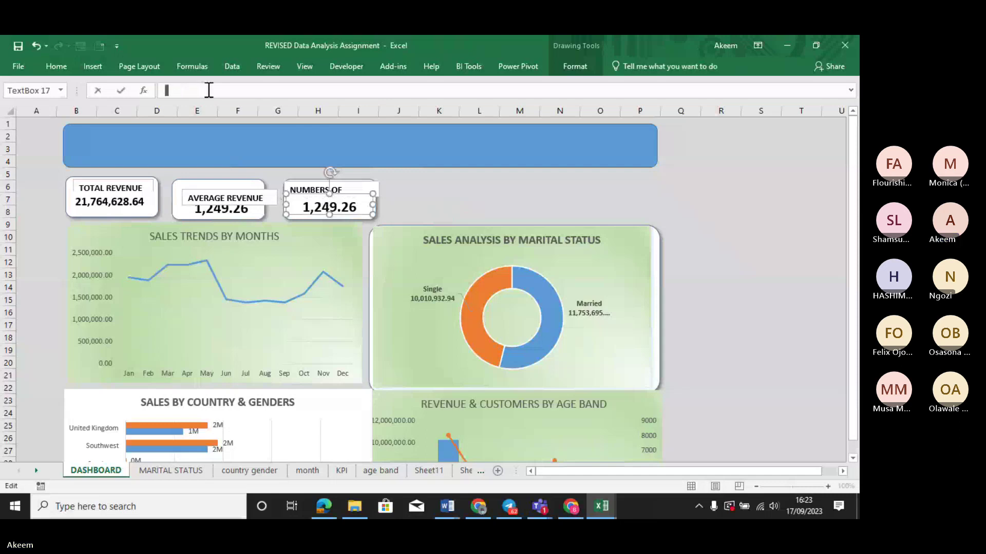
{"action": "type", "text": "="}
{"action": "left_click", "coordinate": [345, 471]}
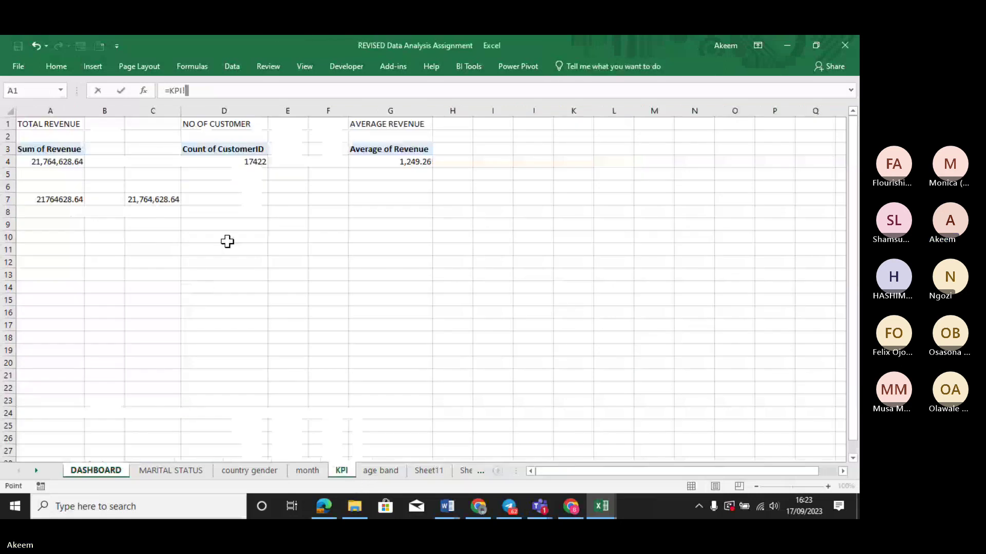
{"action": "type", "text": "D"}
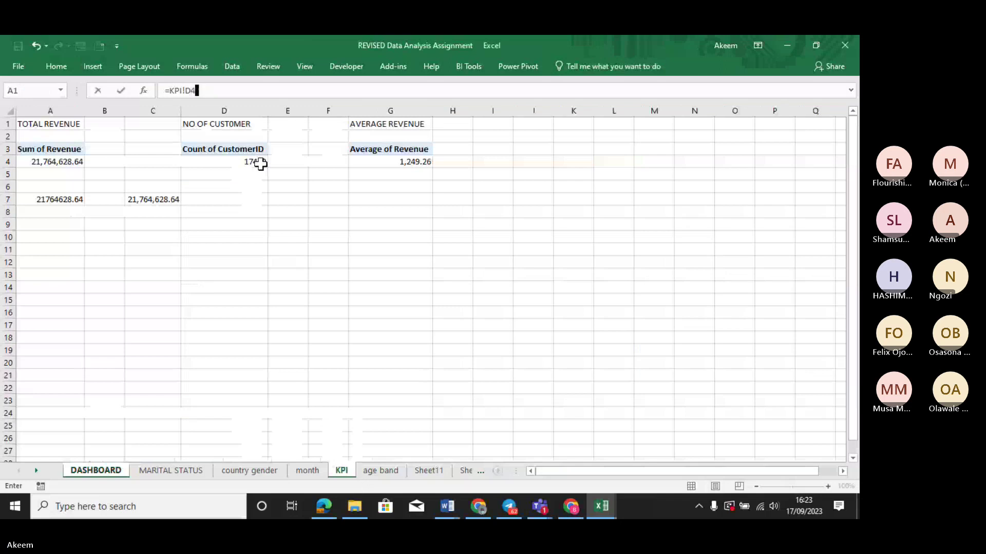
{"action": "type", "text": "4"}
{"action": "key", "text": "Return"}
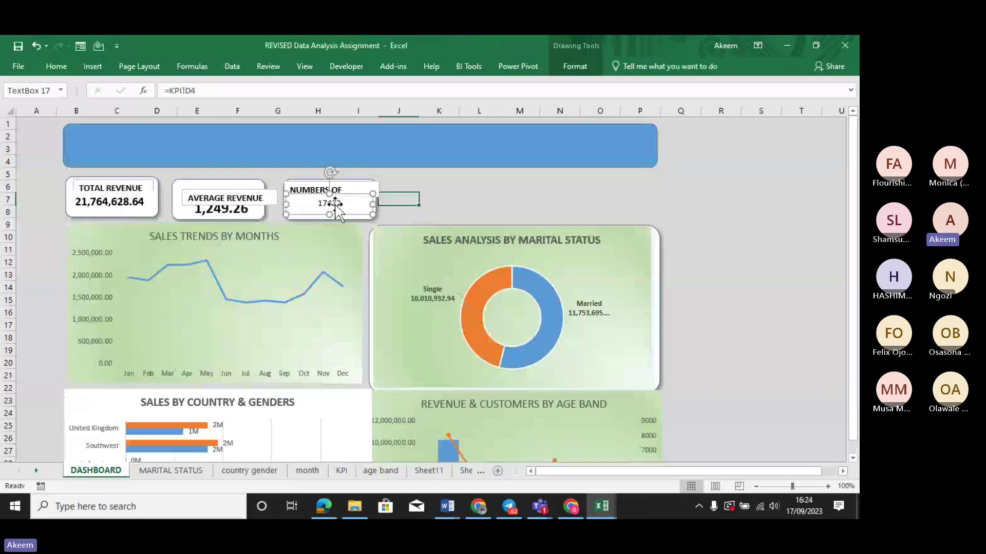
Format the value in the NUMBERS OF card as bold at font size 14.
{"action": "left_click", "coordinate": [56, 66]}
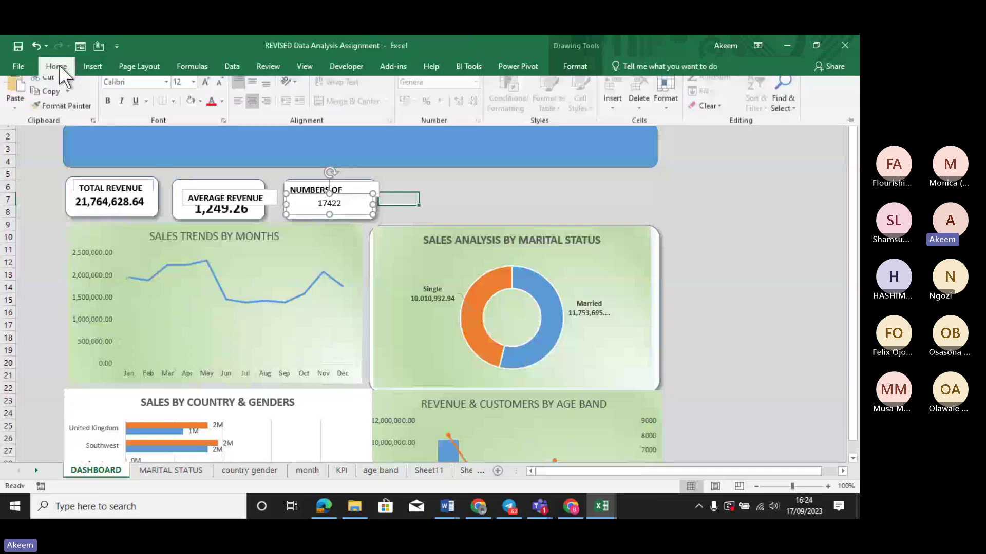
{"action": "left_click", "coordinate": [206, 91]}
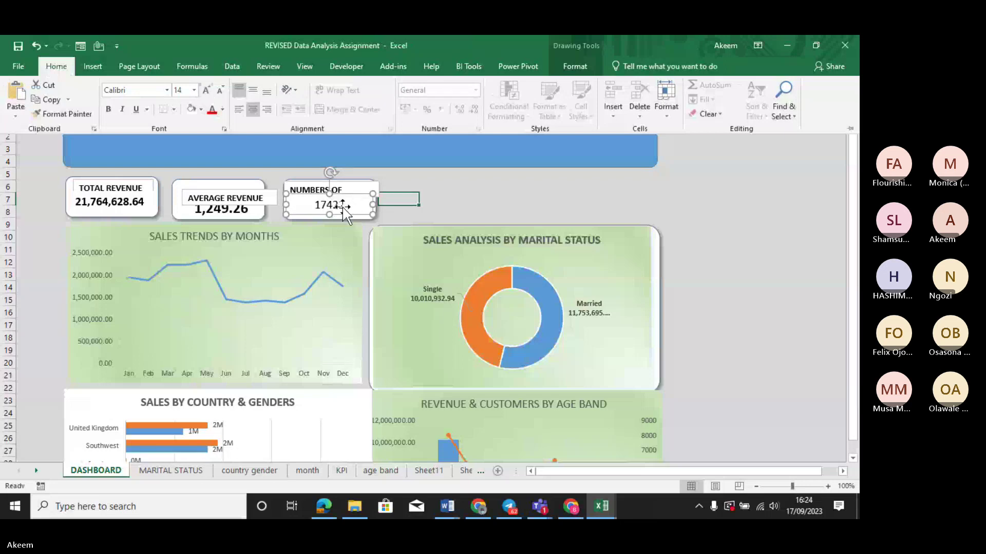
{"action": "key", "text": "ctrl+F1"}
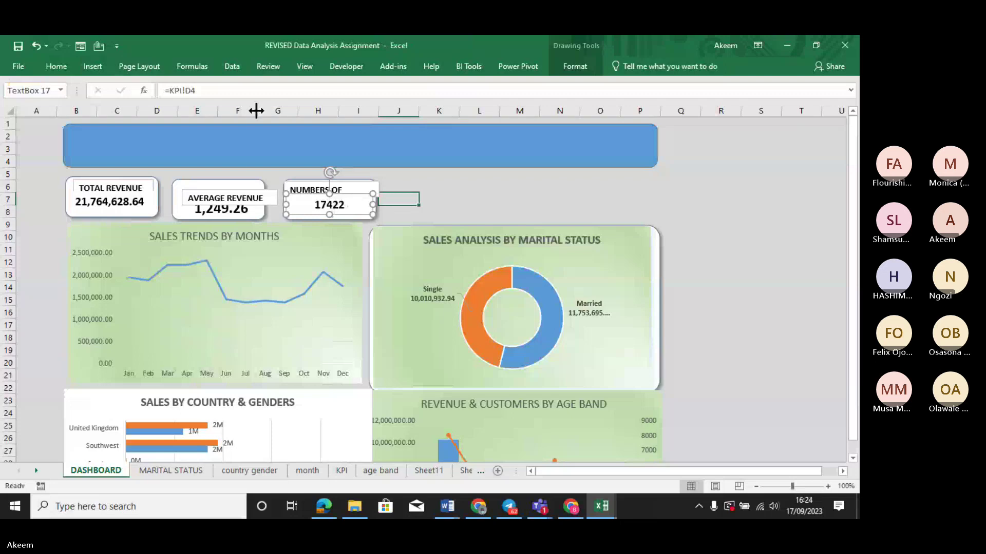
{"action": "left_click", "coordinate": [522, 212]}
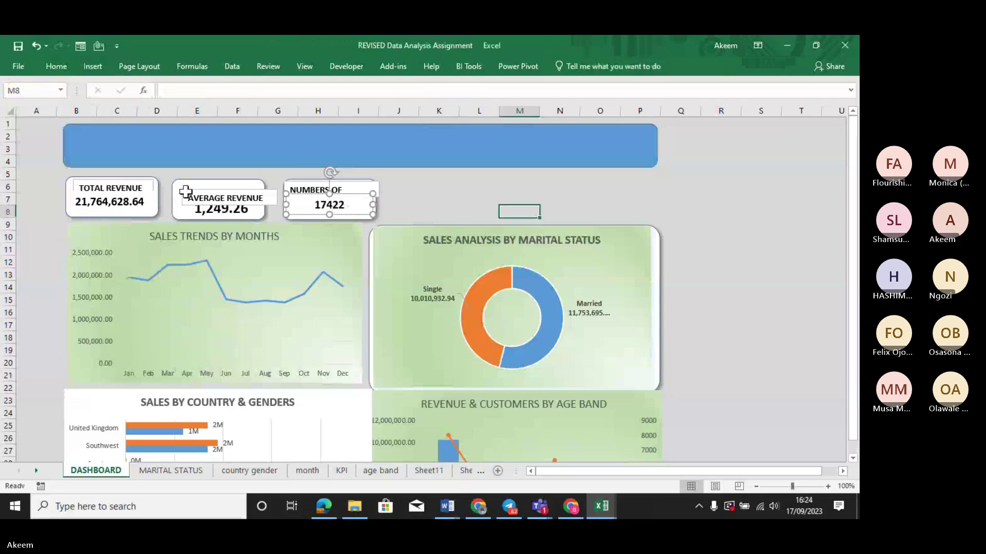
Move the TOTAL REVENUE value box slightly down inside its card.
{"action": "left_click", "coordinate": [133, 205]}
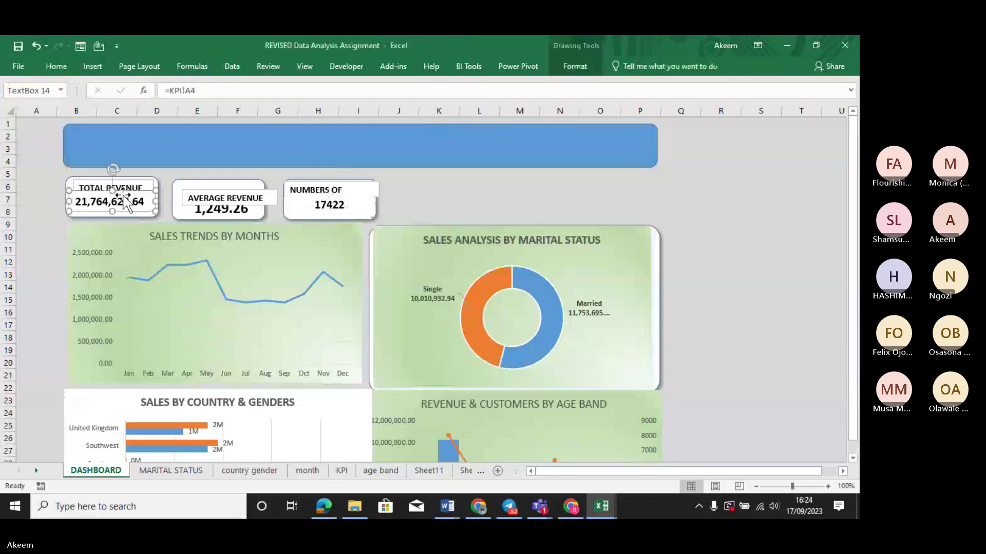
{"action": "left_click_drag", "start_coordinate": [123, 198], "coordinate": [123, 202]}
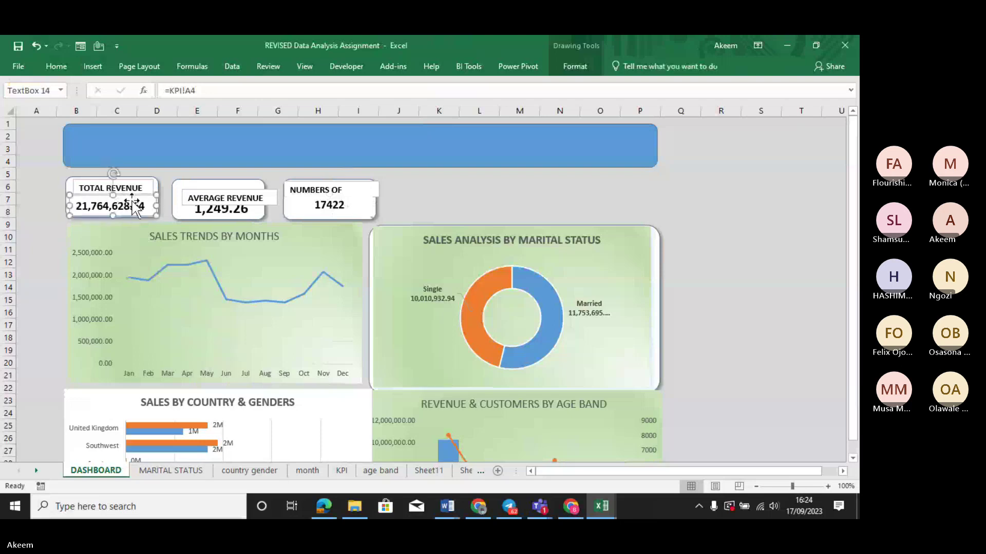
{"action": "left_click", "coordinate": [218, 222]}
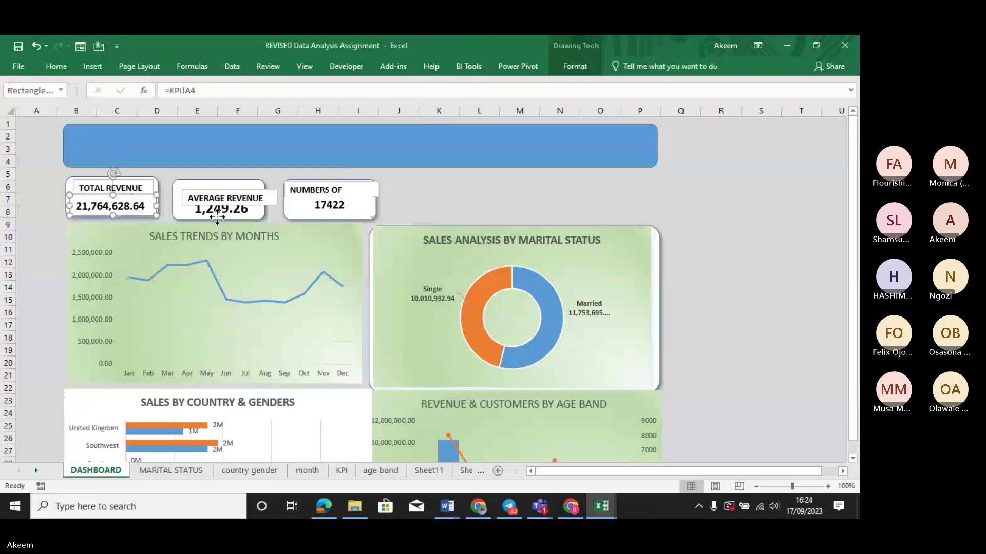
Select the background rectangles of all three KPI cards and align them by their top edges.
{"action": "left_click", "coordinate": [67, 188]}
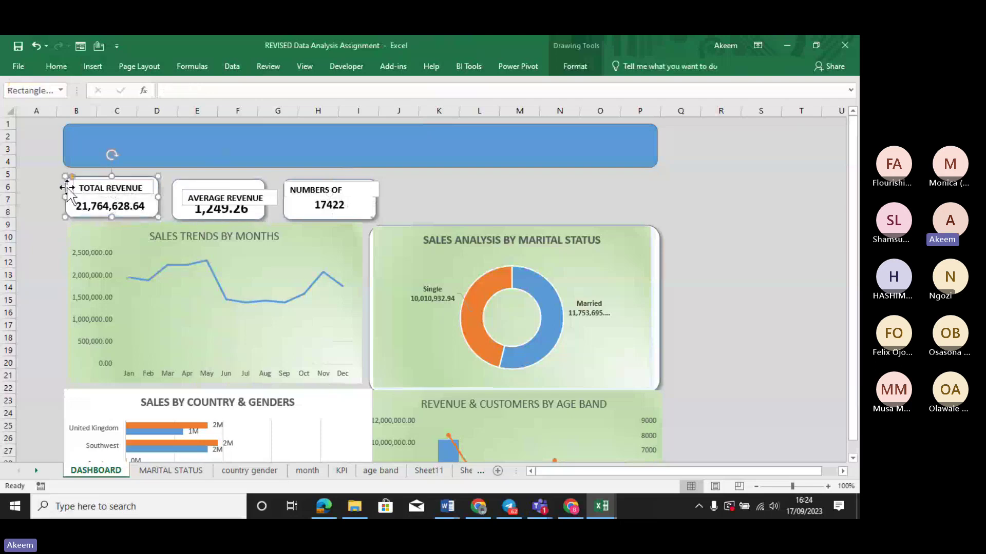
{"action": "left_click", "coordinate": [191, 182], "text": "ctrl"}
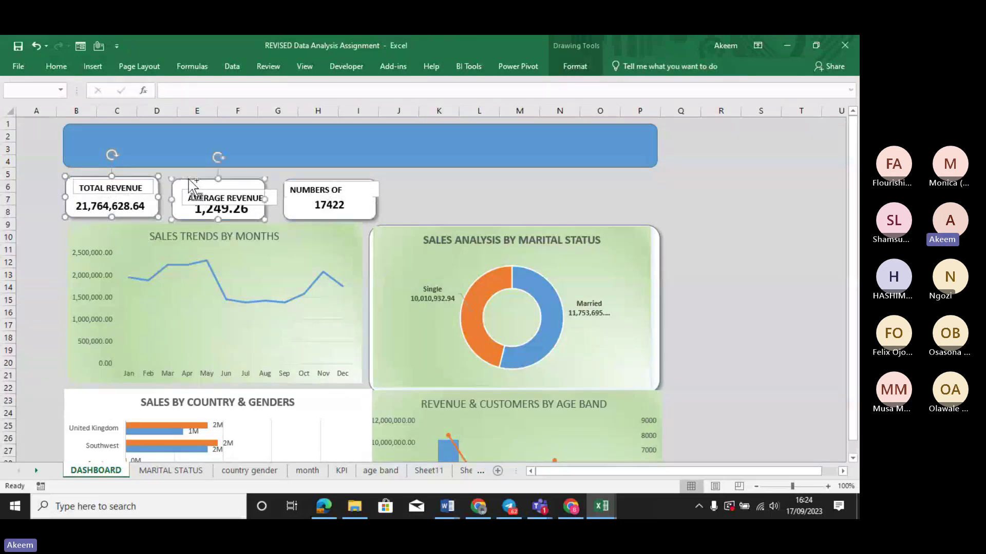
{"action": "left_click", "coordinate": [310, 218], "text": "ctrl"}
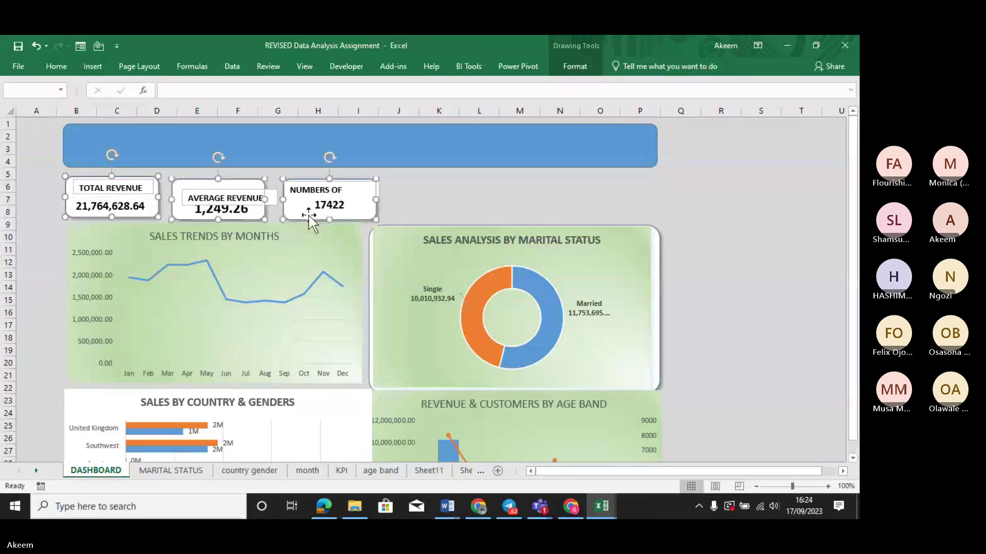
{"action": "left_click", "coordinate": [578, 66]}
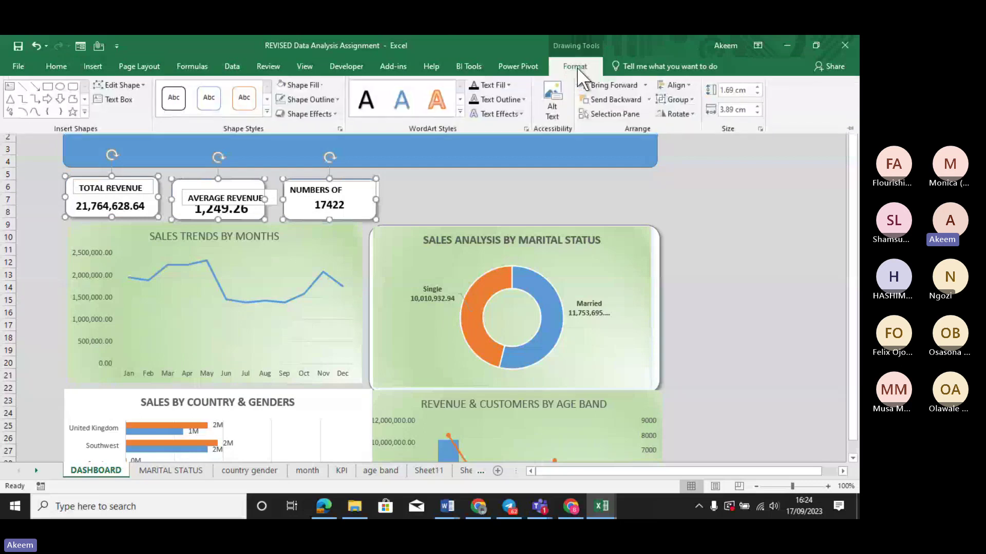
{"action": "left_click", "coordinate": [689, 84]}
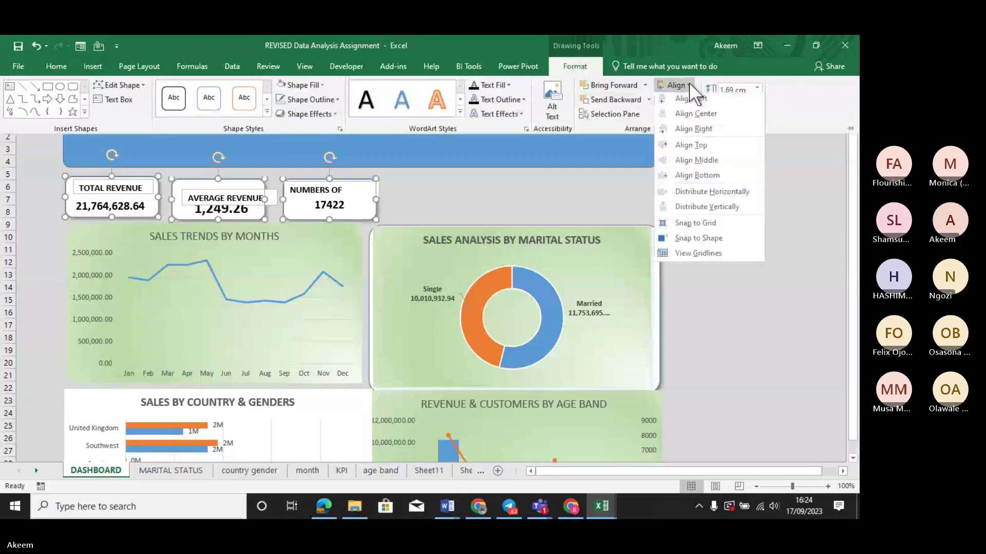
{"action": "left_click", "coordinate": [710, 143]}
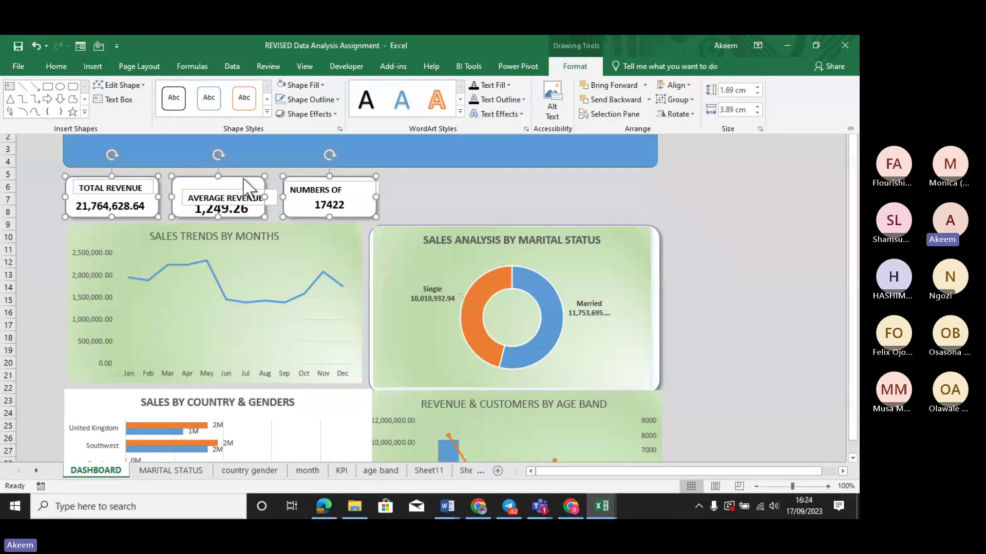
Group the three KPI card background rectangles into one object.
{"action": "left_click", "coordinate": [691, 100]}
{"action": "left_click", "coordinate": [690, 113]}
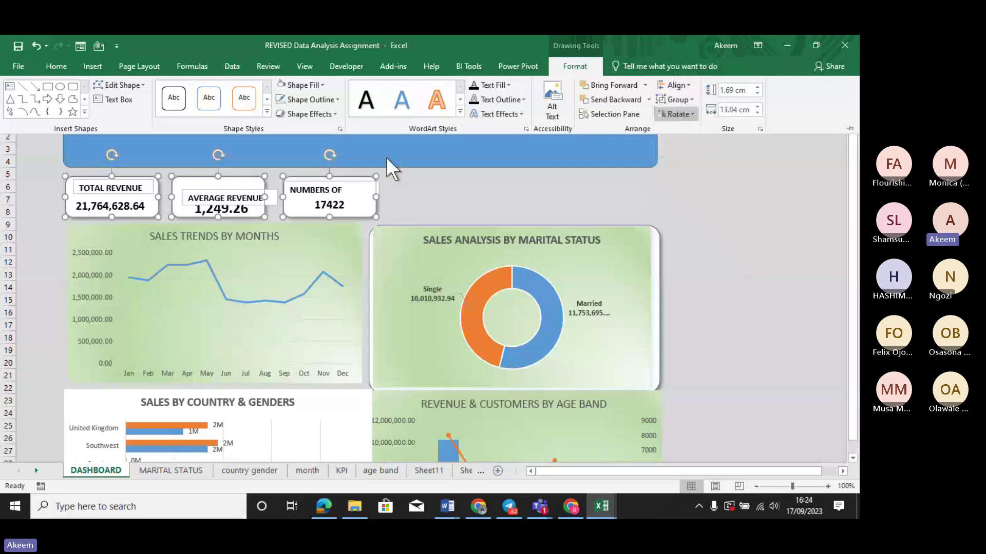
{"action": "left_click", "coordinate": [211, 202]}
{"action": "key", "text": "ctrl+F1"}
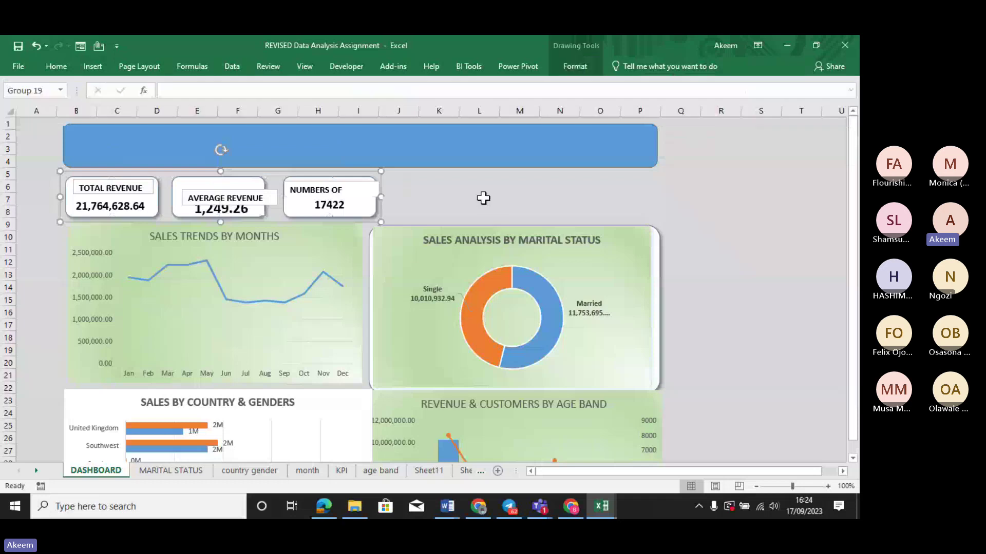
Move the AVERAGE REVENUE label up to the top of the second card, clear of the value below it.
{"action": "left_click", "coordinate": [238, 195]}
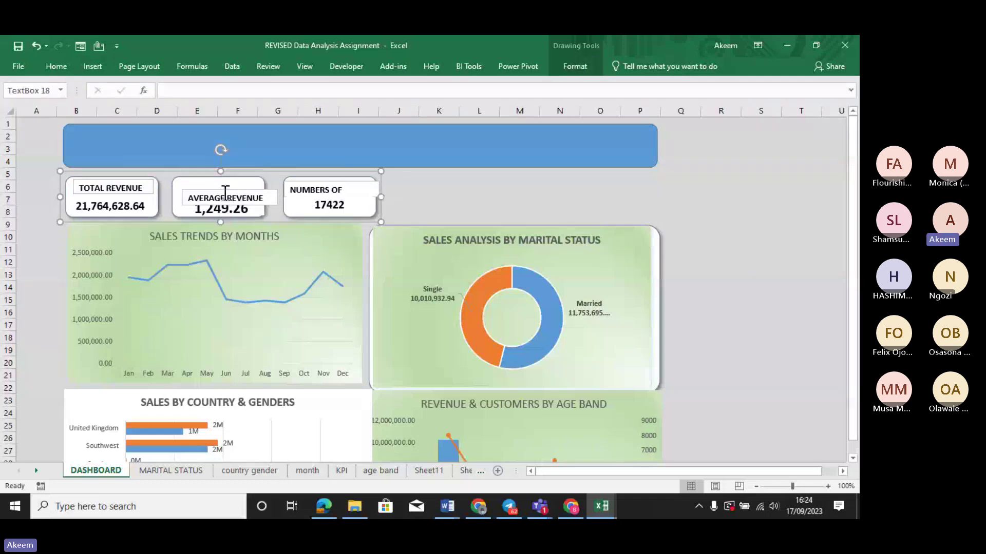
{"action": "double_click", "coordinate": [225, 197]}
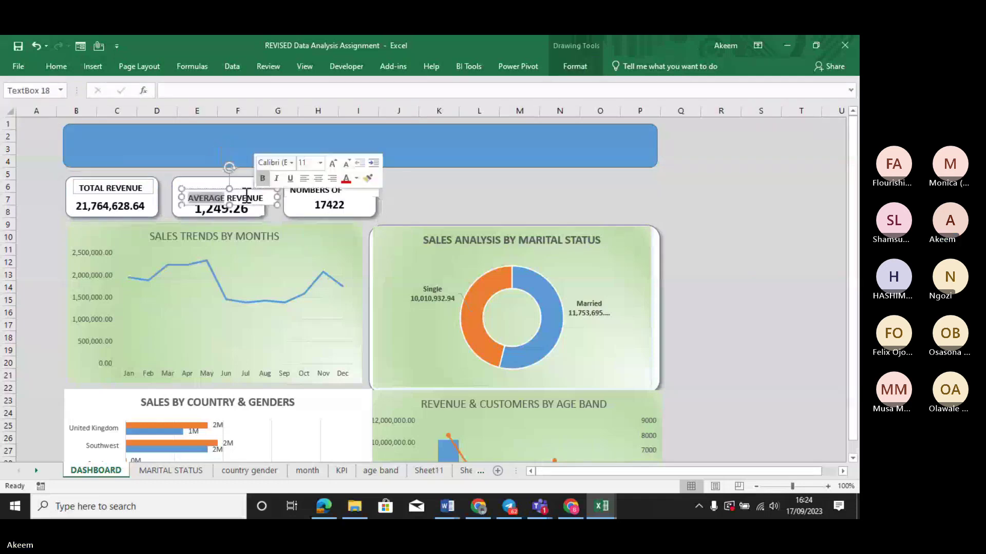
{"action": "mouse_move", "coordinate": [224, 184]}
{"action": "left_mouse_down"}
{"action": "mouse_move", "coordinate": [214, 176]}
{"action": "mouse_move", "coordinate": [225, 180]}
{"action": "left_mouse_up"}
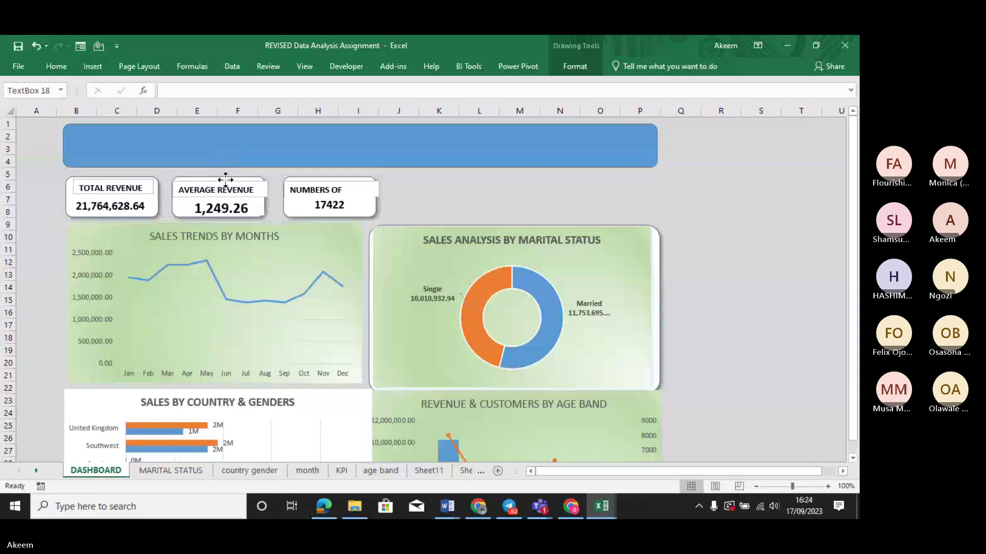
{"action": "left_click", "coordinate": [362, 195]}
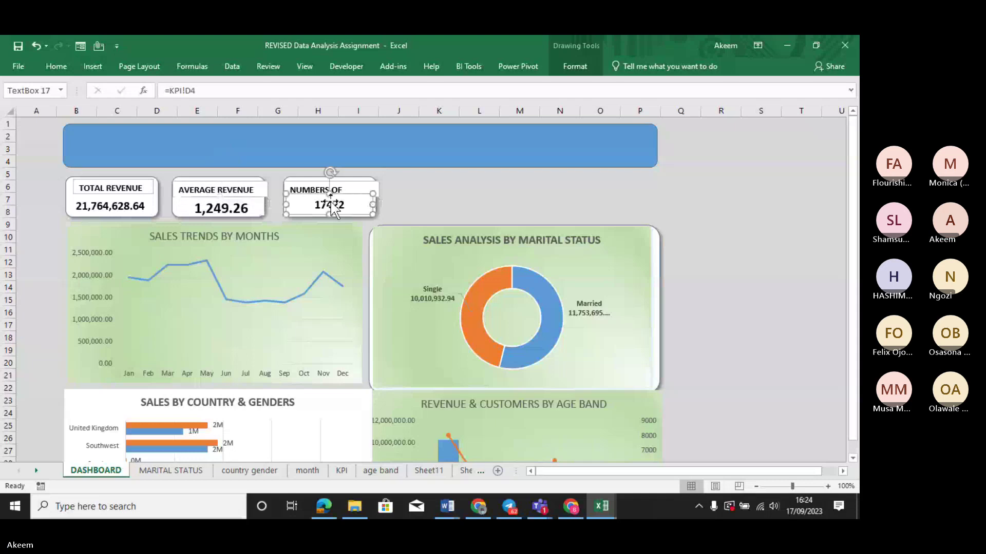
{"action": "left_click", "coordinate": [251, 208]}
{"action": "left_click", "coordinate": [438, 186]}
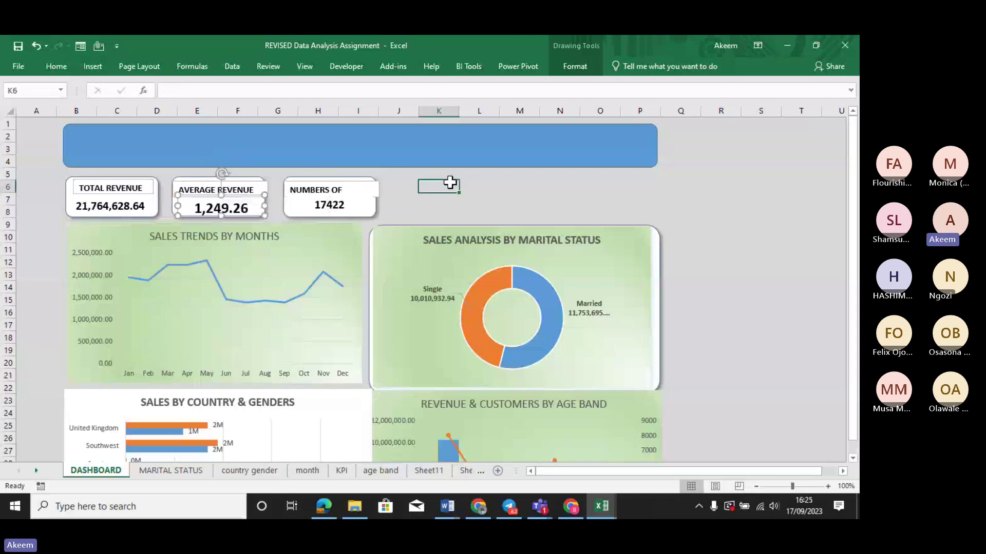
Insert a text box over the blue banner, spanning about columns B to M, and extend it up to the banner's upper edge.
{"action": "left_click", "coordinate": [253, 142]}
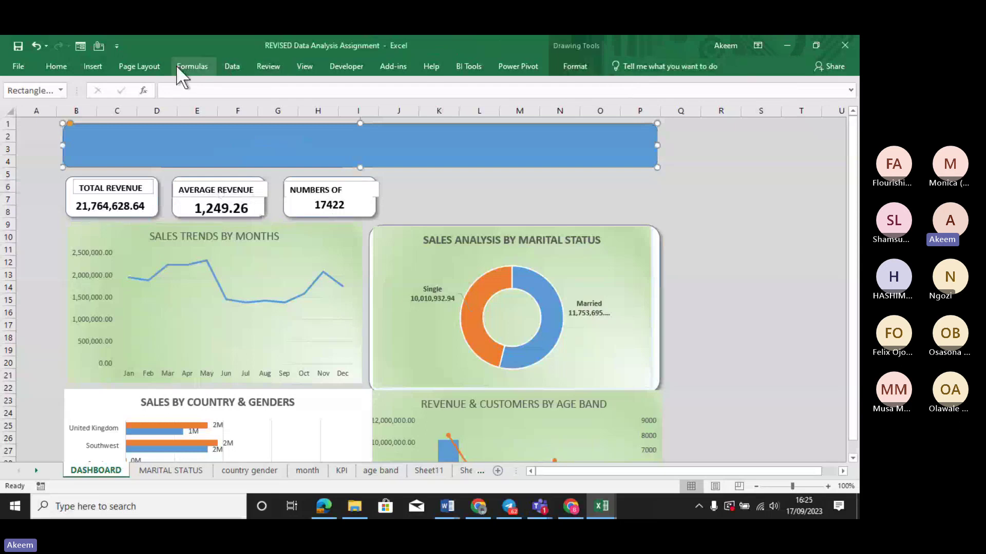
{"action": "left_click", "coordinate": [101, 62]}
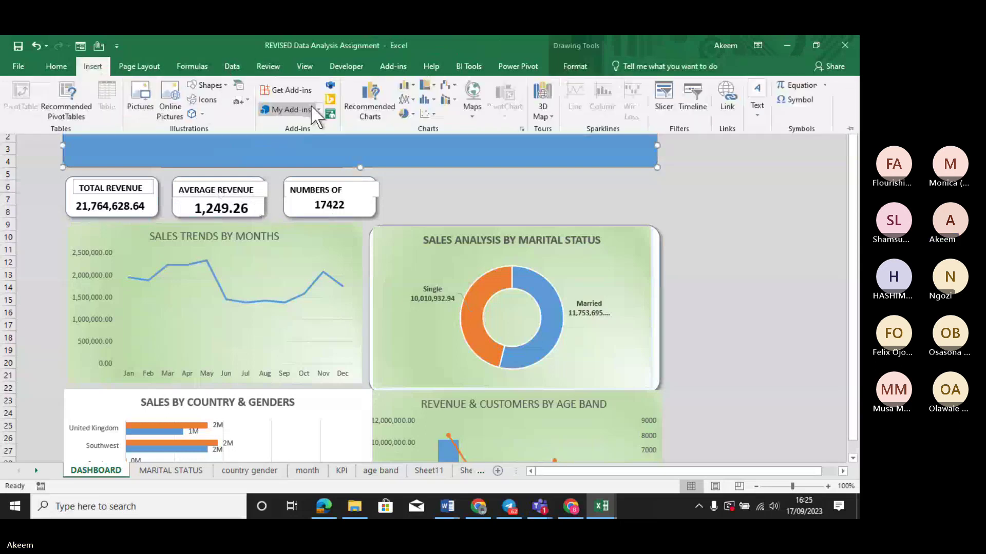
{"action": "left_click", "coordinate": [751, 112]}
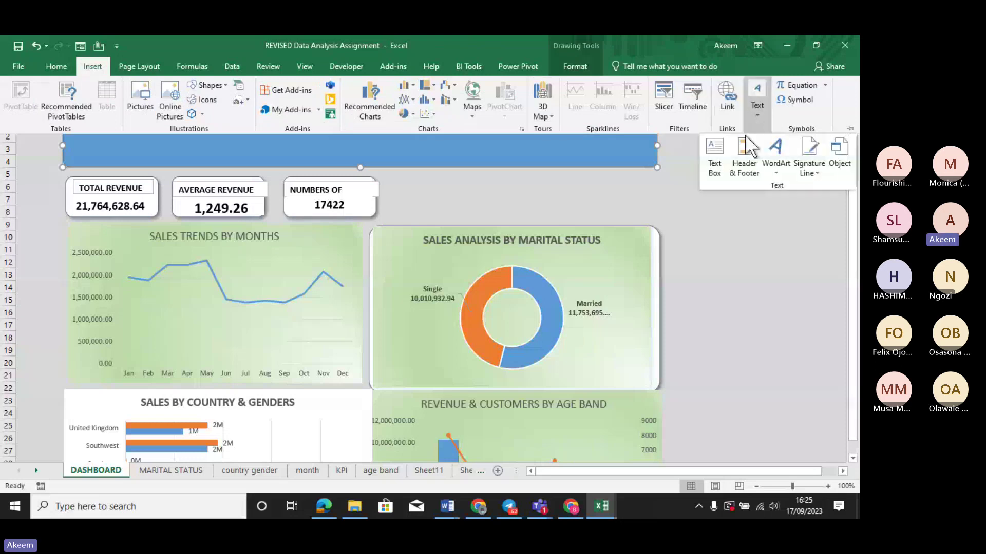
{"action": "left_click", "coordinate": [717, 159]}
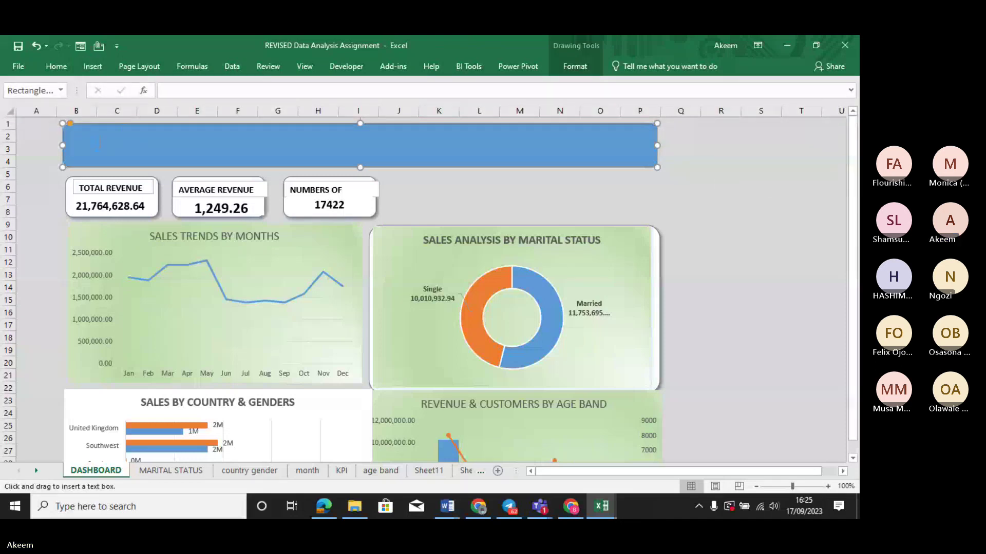
{"action": "left_click_drag", "start_coordinate": [78, 134], "coordinate": [512, 164]}
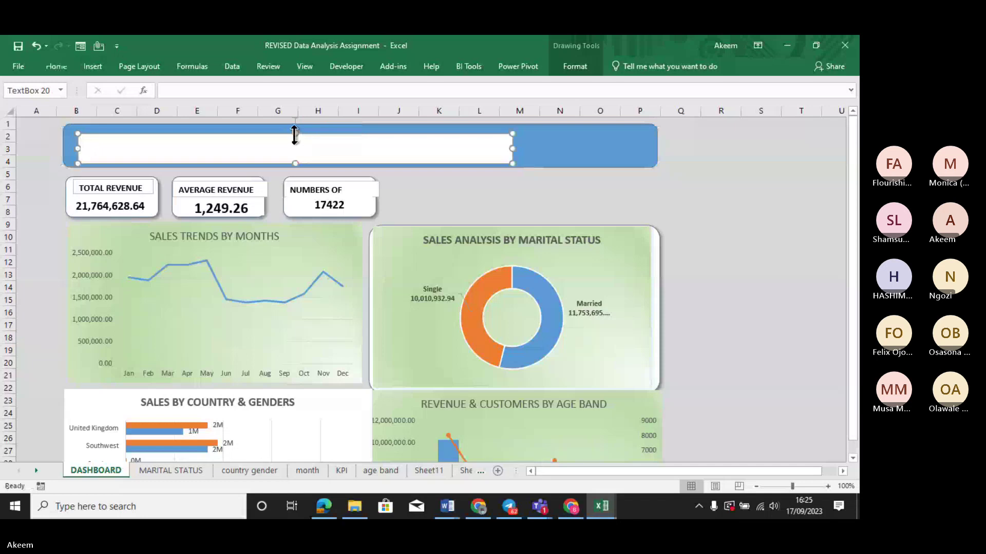
{"action": "left_click_drag", "start_coordinate": [294, 134], "coordinate": [291, 126]}
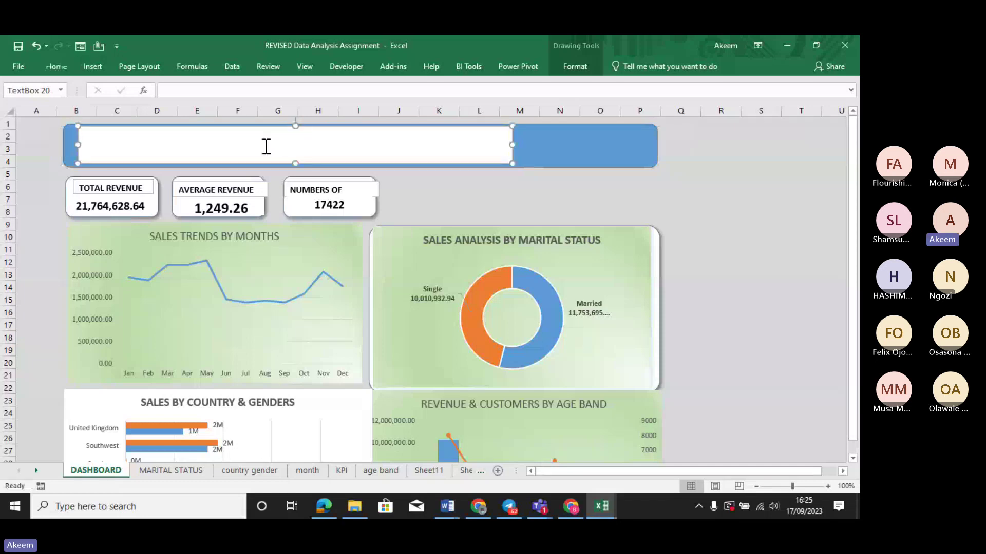
Enter the title "BMC SEPTEMBER SALES ANALYSIS DASHBOARD" in the banner text box.
{"action": "type", "text": "SAL"}
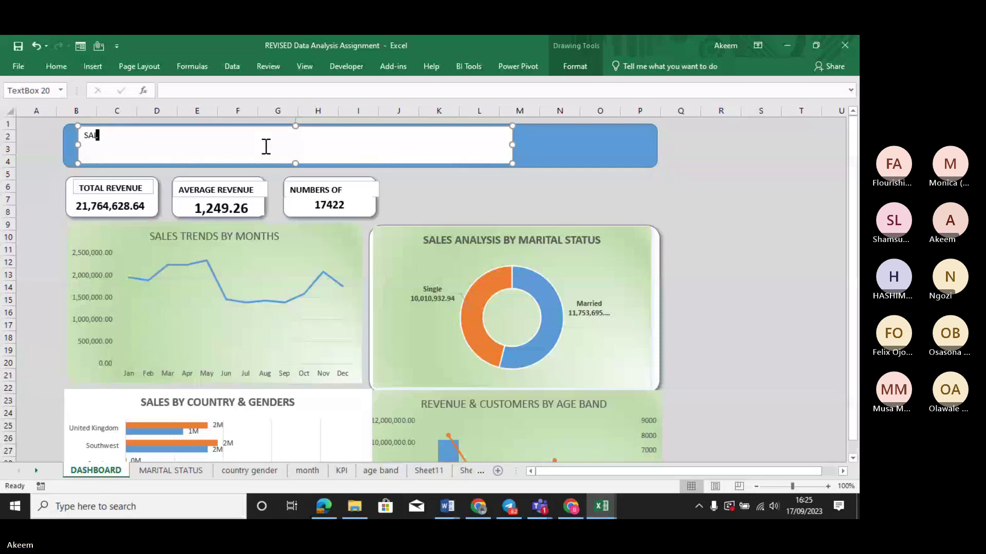
{"action": "type", "text": "ES"}
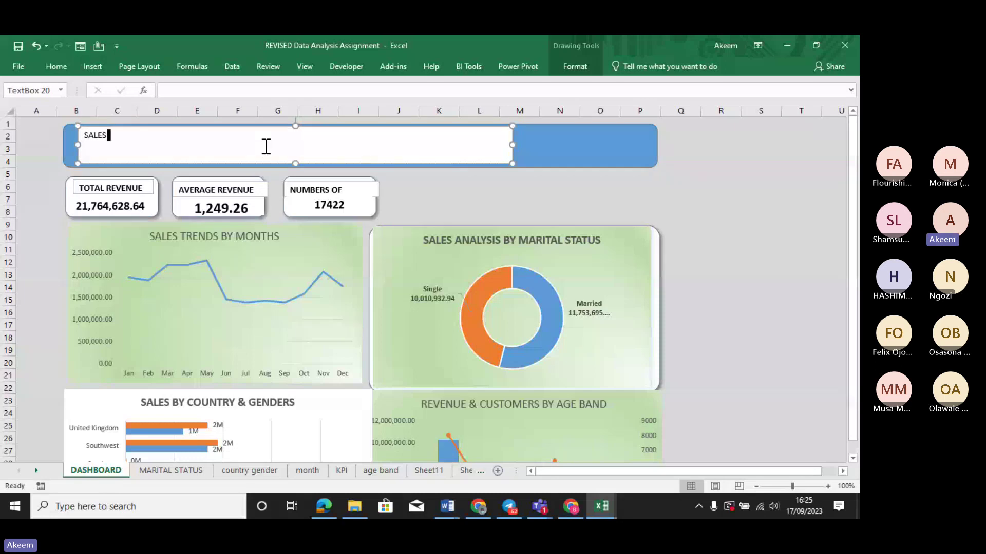
{"action": "type", "text": " ANALYS"}
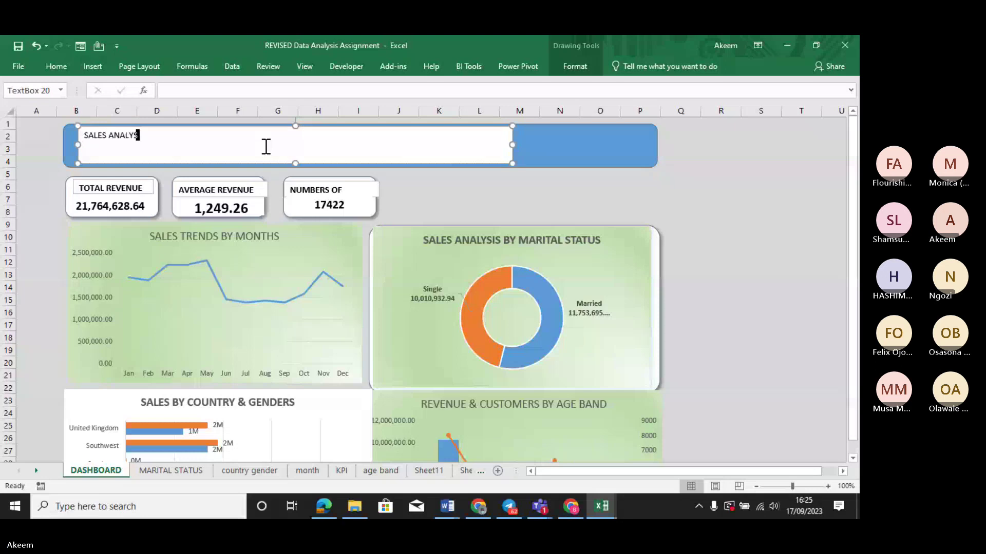
{"action": "type", "text": "IS DASHBOARD"}
{"action": "type", "text": "BMG"}
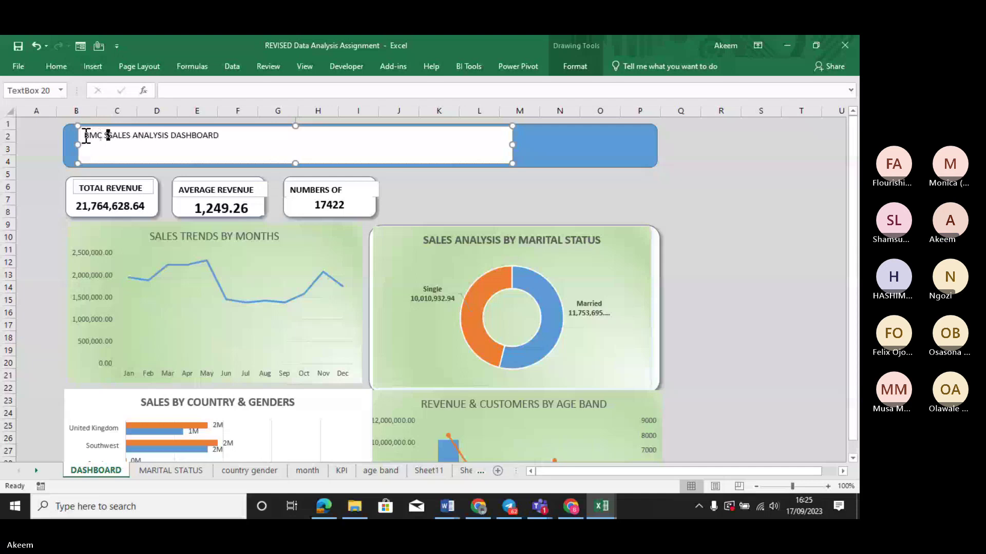
{"action": "type", "text": " SEP"}
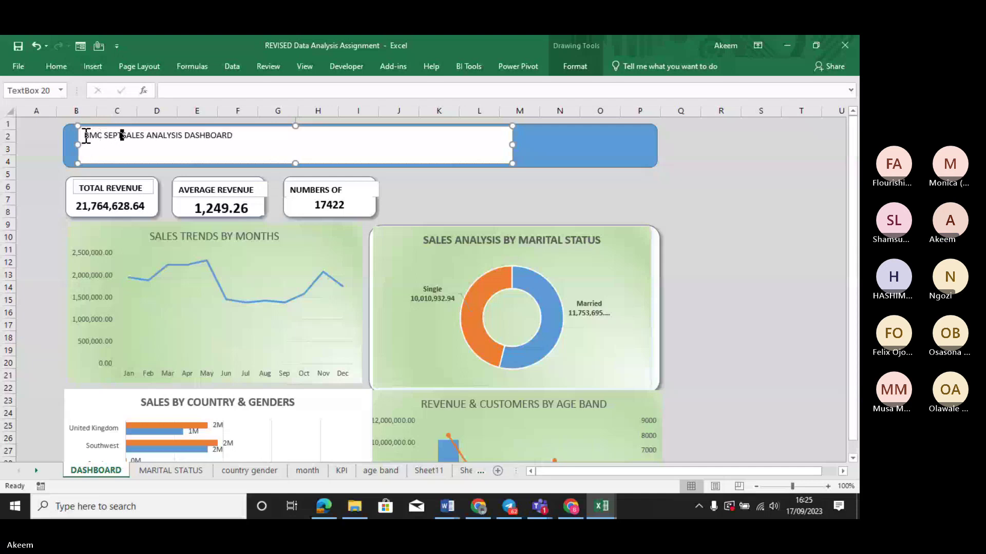
{"action": "type", "text": "TEME"}
{"action": "type", "text": "BER"}
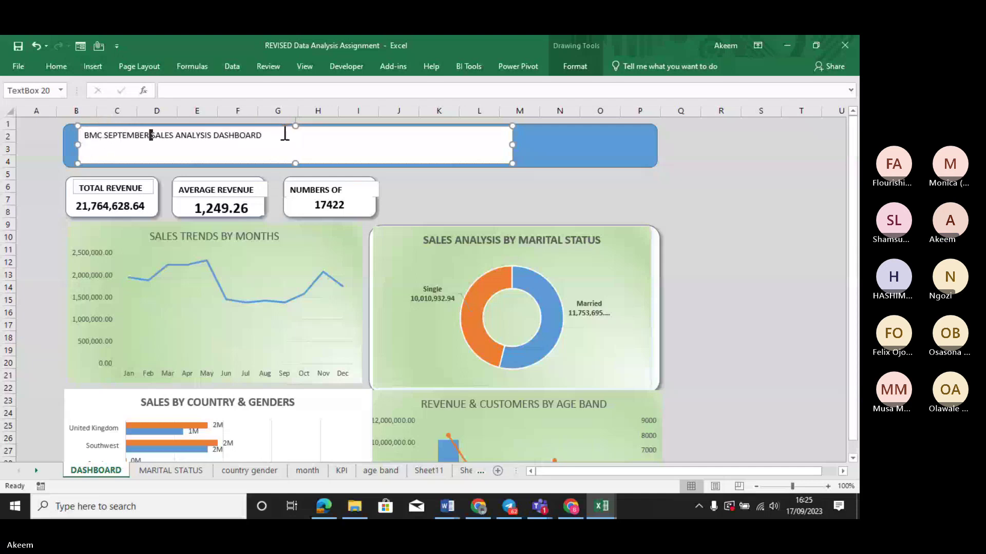
Make the banner title text bold and increase its font size to 28.
{"action": "left_click_drag", "start_coordinate": [262, 135], "coordinate": [82, 136]}
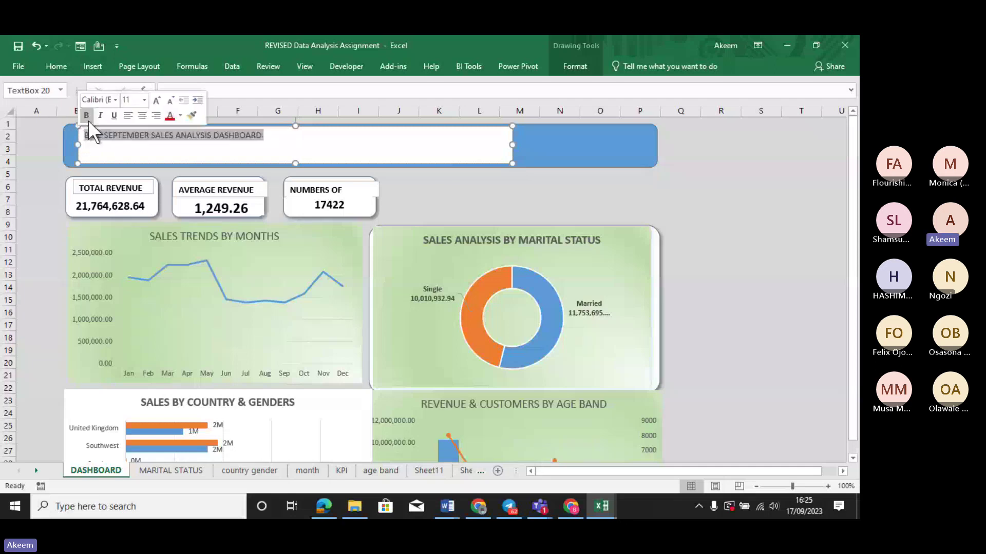
{"action": "left_click", "coordinate": [88, 116]}
{"action": "left_click", "coordinate": [56, 65]}
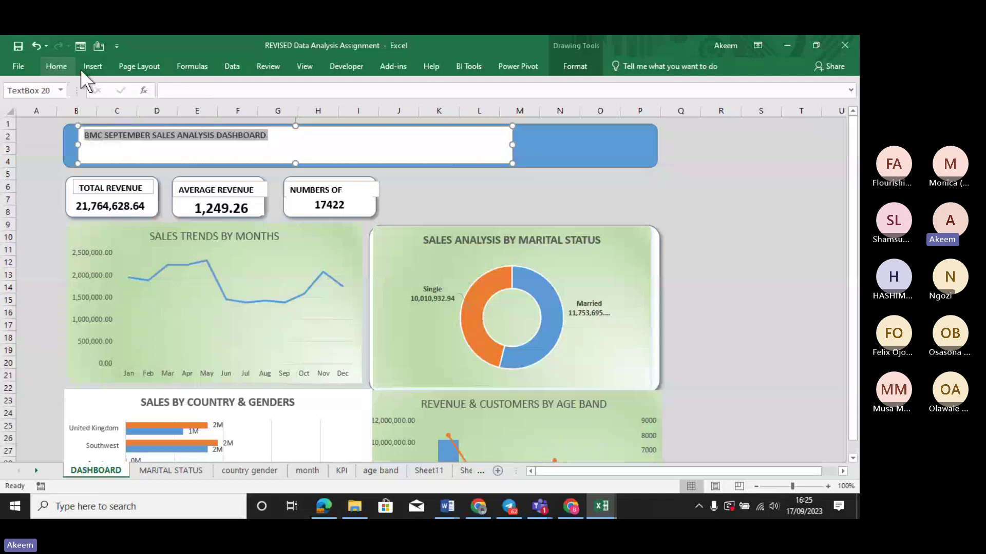
{"action": "left_click", "coordinate": [205, 87]}
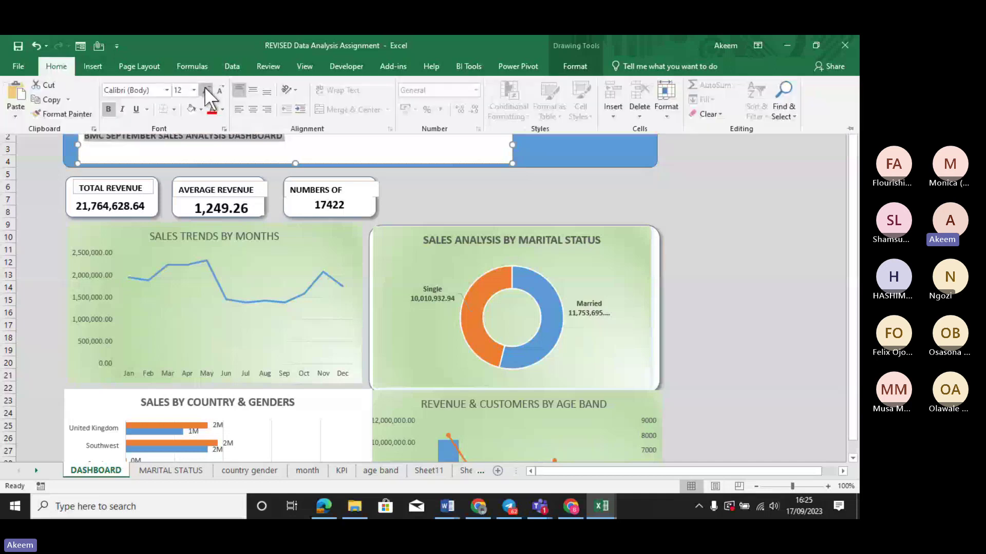
{"action": "left_click", "coordinate": [204, 86]}
{"action": "left_click", "coordinate": [204, 86]}
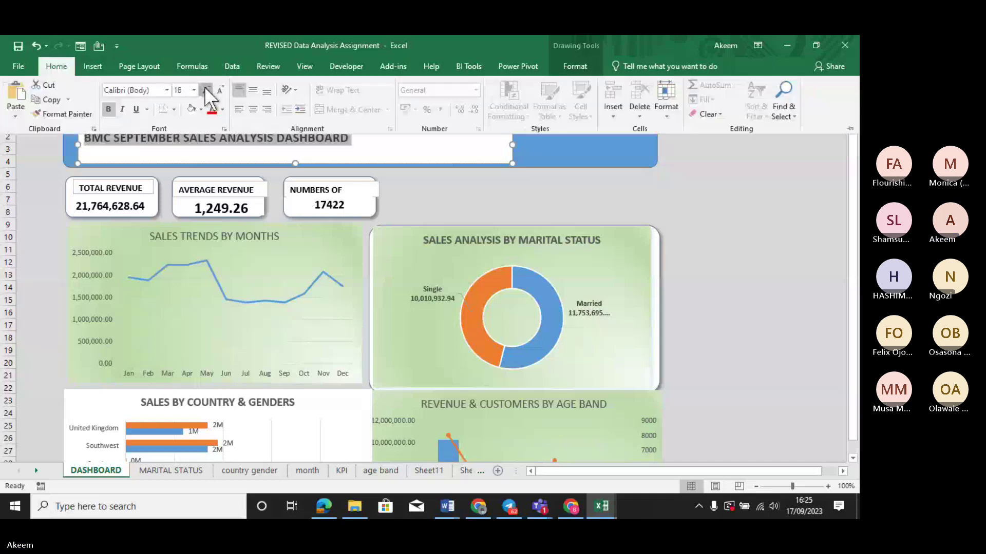
{"action": "left_click", "coordinate": [204, 86]}
{"action": "left_click", "coordinate": [205, 87]}
{"action": "left_click", "coordinate": [205, 86]}
{"action": "left_click", "coordinate": [204, 86]}
{"action": "left_click", "coordinate": [205, 86]}
{"action": "left_click", "coordinate": [204, 86]}
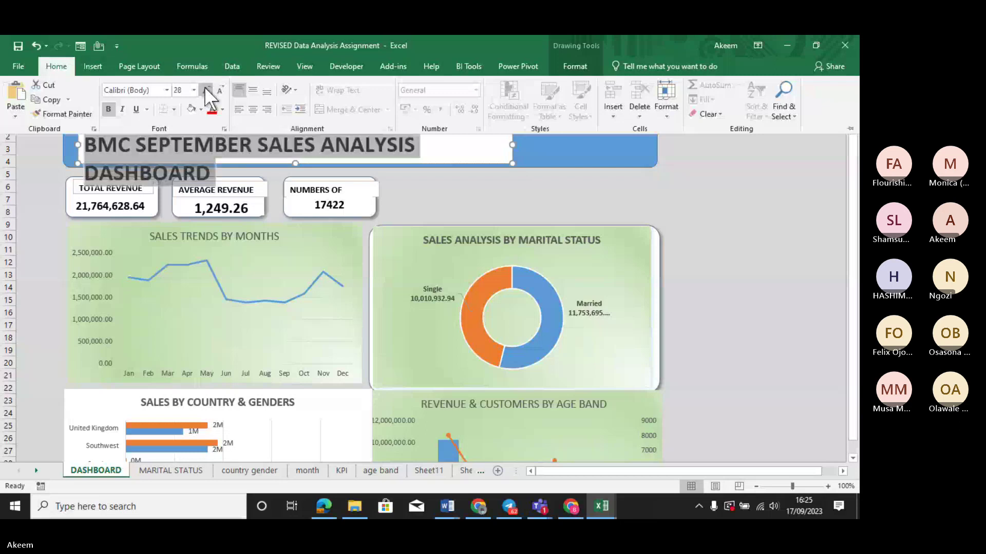
Widen the title text box to about 20.5 cm so the whole title fits on one line.
{"action": "left_click", "coordinate": [548, 166]}
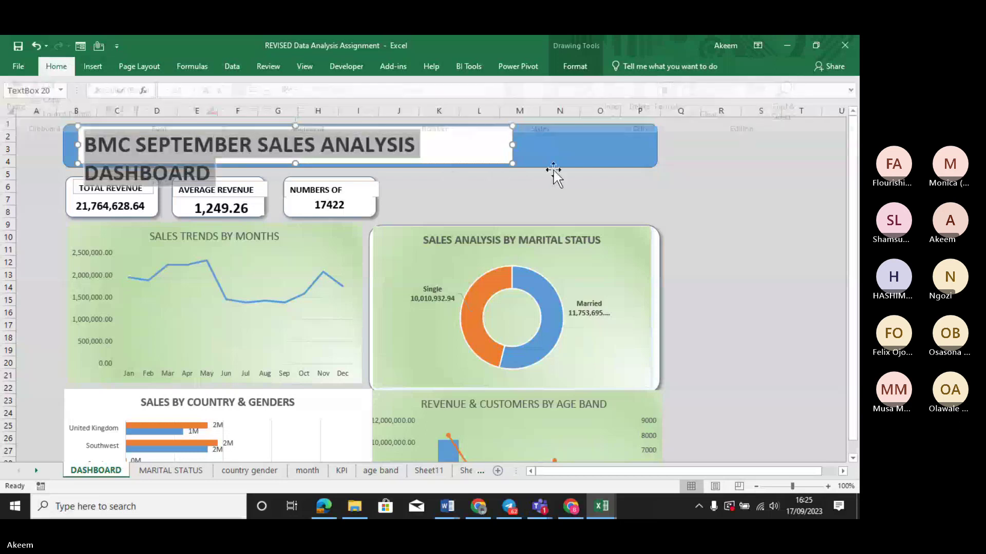
{"action": "left_click", "coordinate": [508, 144]}
{"action": "left_click_drag", "start_coordinate": [513, 145], "coordinate": [566, 144]}
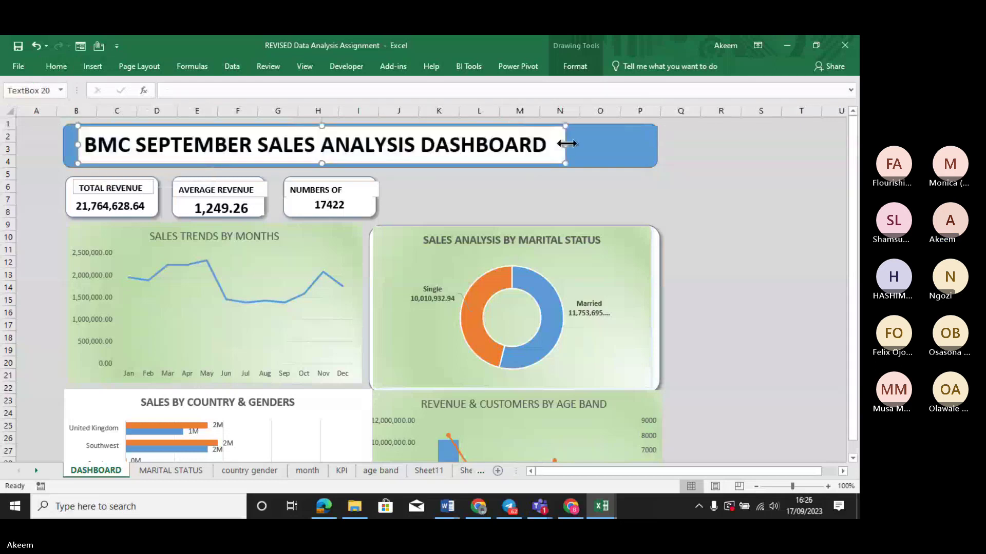
Set the title text box to No Fill so the blue banner shows behind the text.
{"action": "left_click", "coordinate": [574, 65]}
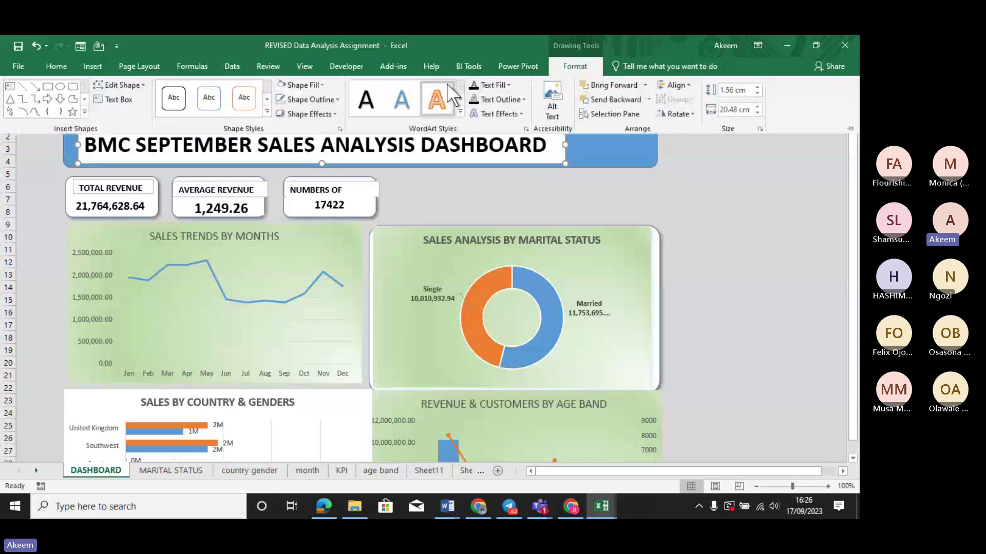
{"action": "left_click", "coordinate": [321, 84]}
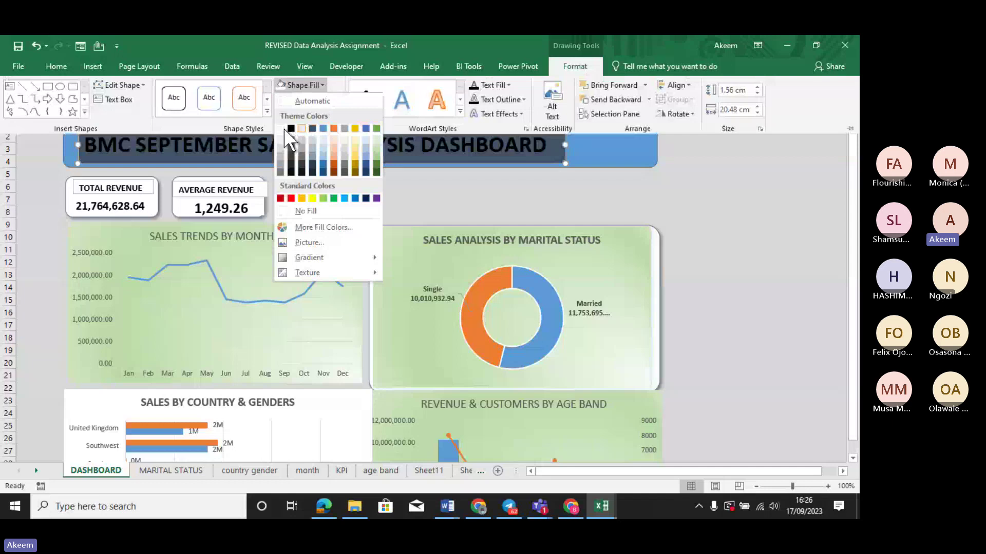
{"action": "left_click", "coordinate": [305, 211]}
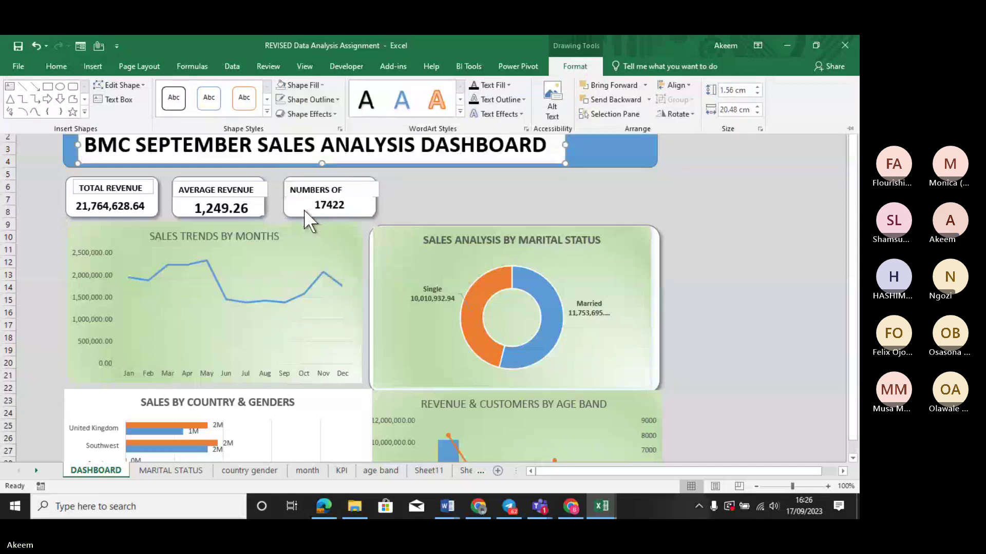
{"action": "left_click", "coordinate": [520, 171]}
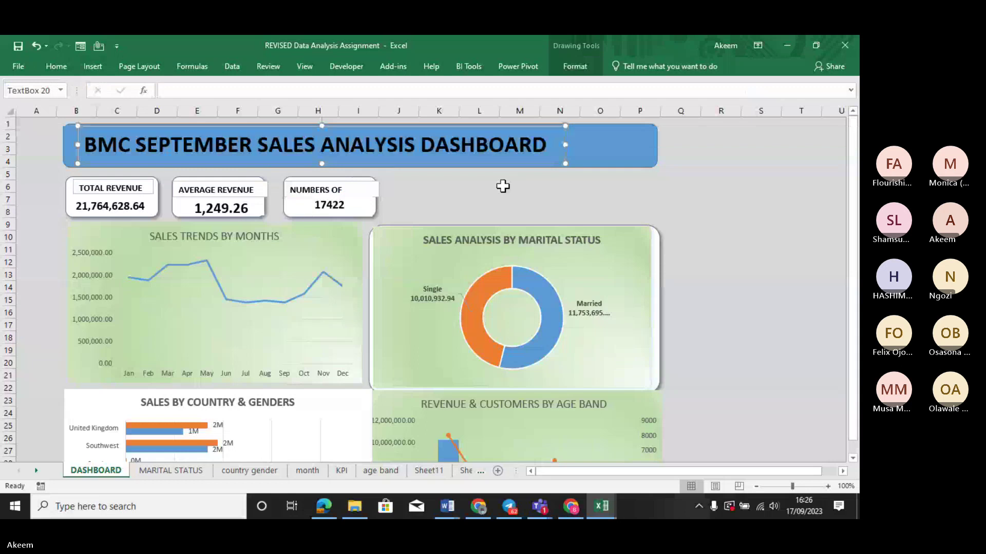
{"action": "left_click", "coordinate": [611, 149]}
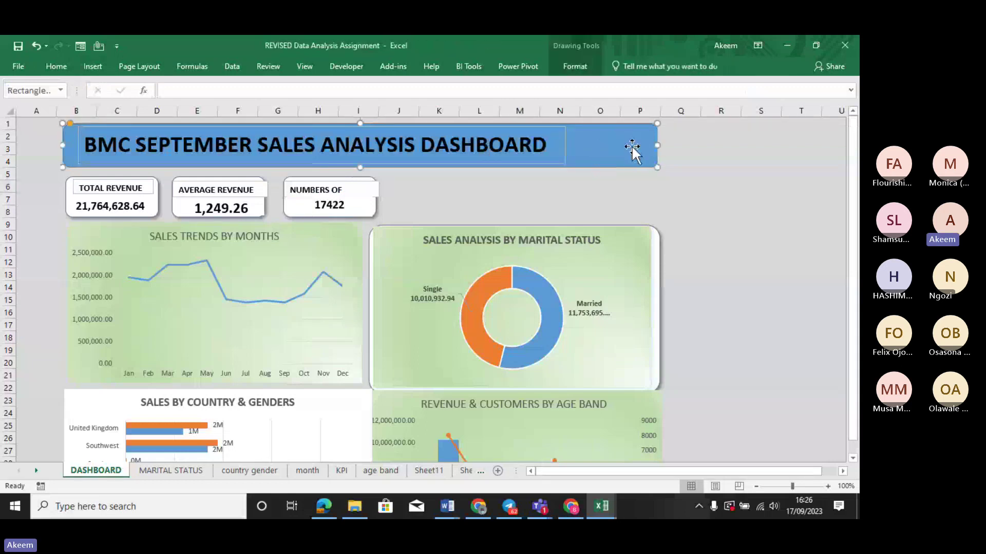
{"action": "left_click", "coordinate": [564, 145]}
{"action": "left_click", "coordinate": [541, 134]}
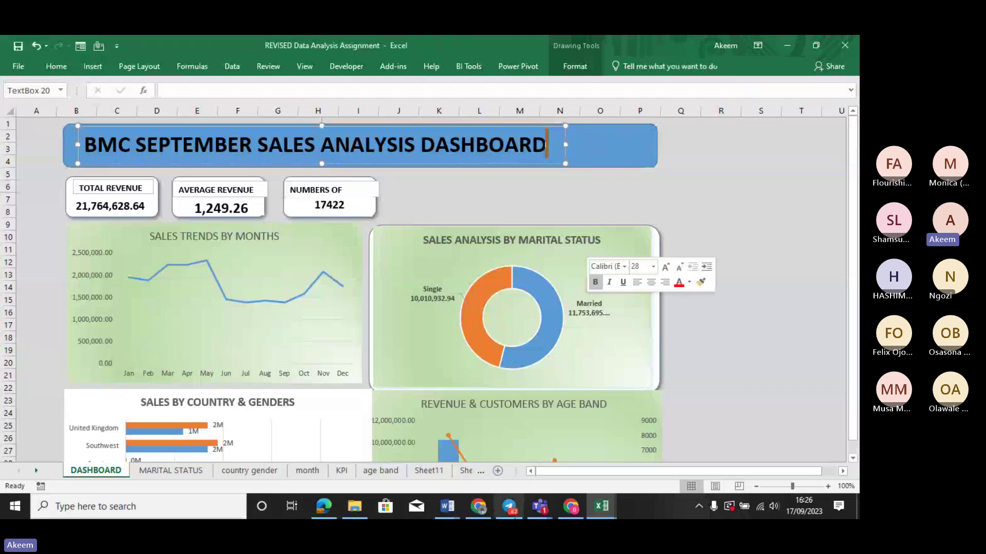
Switch to the Microsoft Teams meeting, admit the guest waiting in the lobby, and return to the REVISED Data Analysis Assignment workbook in Excel.
{"action": "mouse_move", "coordinate": [540, 511]}
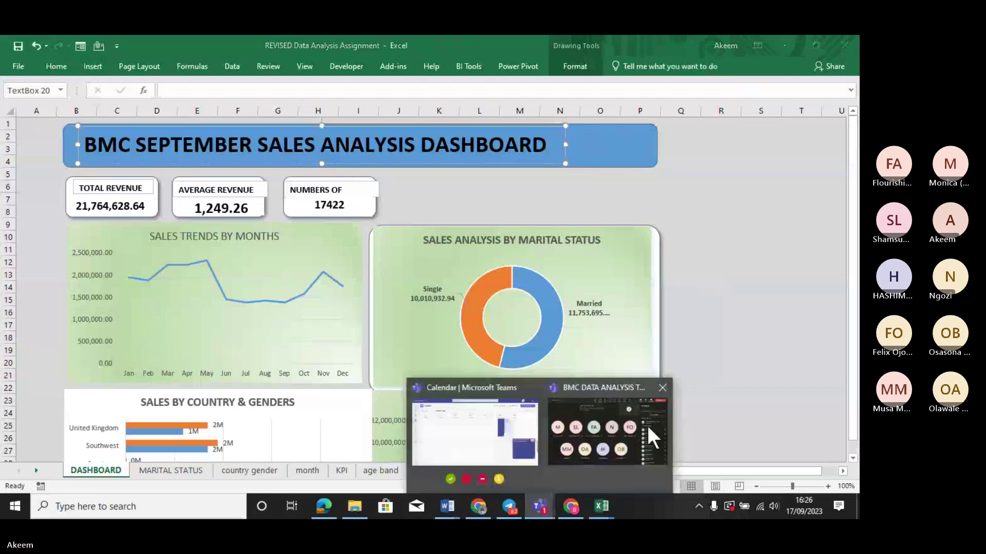
{"action": "left_click", "coordinate": [621, 426]}
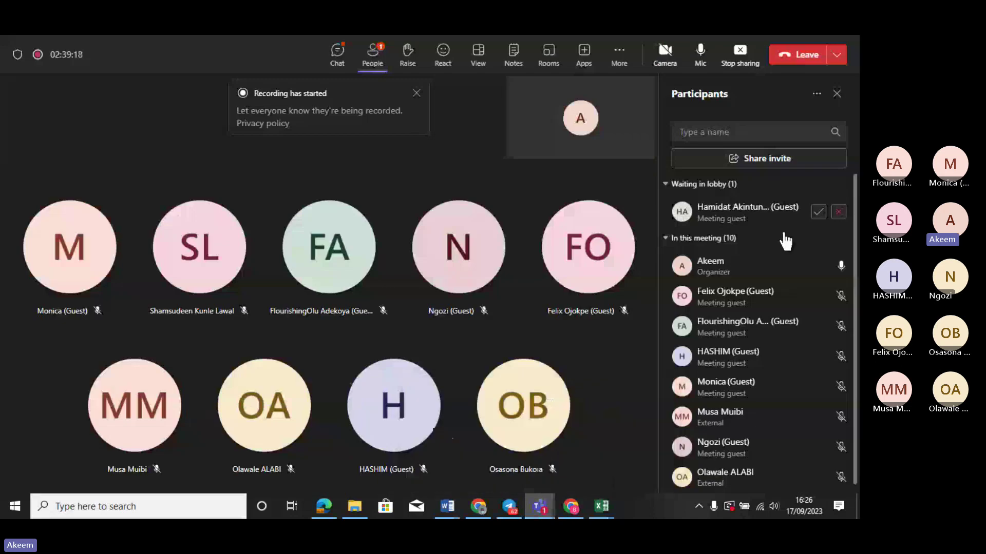
{"action": "left_click", "coordinate": [814, 214]}
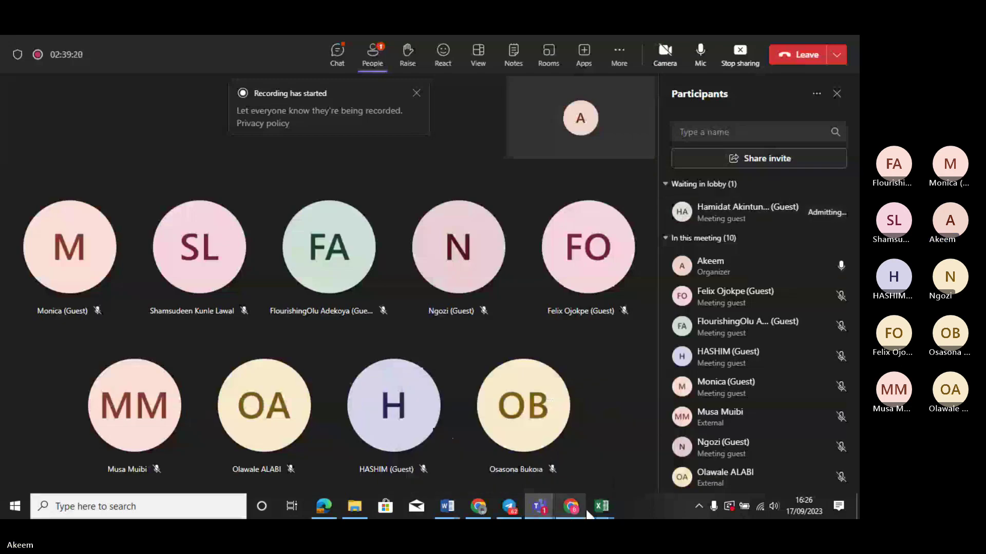
{"action": "mouse_move", "coordinate": [599, 508]}
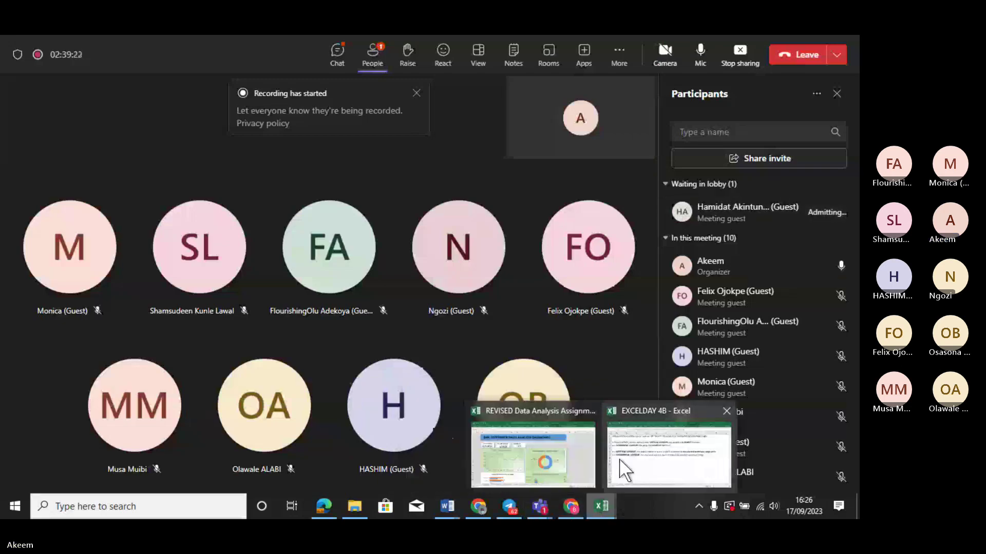
{"action": "left_click", "coordinate": [563, 450]}
{"action": "left_click", "coordinate": [563, 450]}
Set the outline of the title text box to No Outline.
{"action": "left_click", "coordinate": [566, 134]}
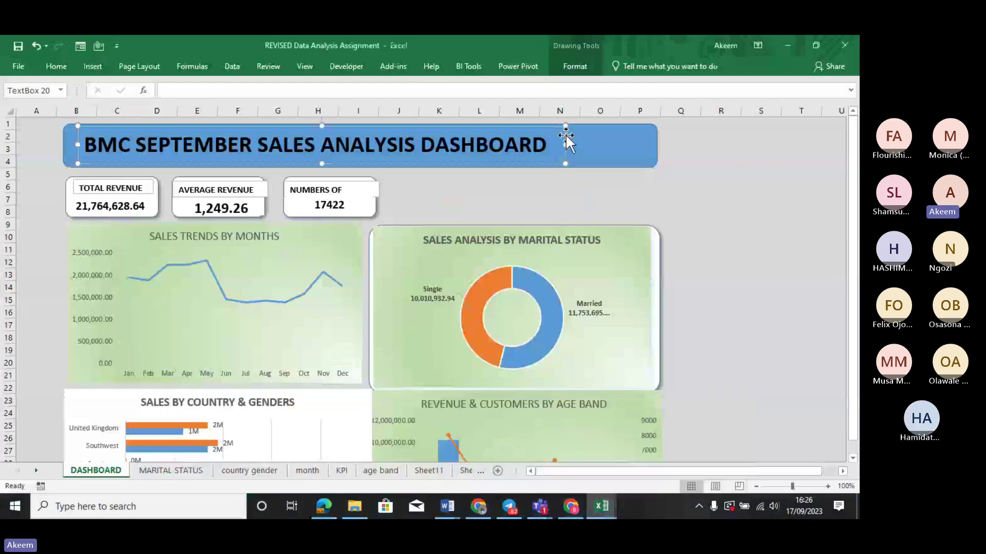
{"action": "left_click", "coordinate": [581, 64]}
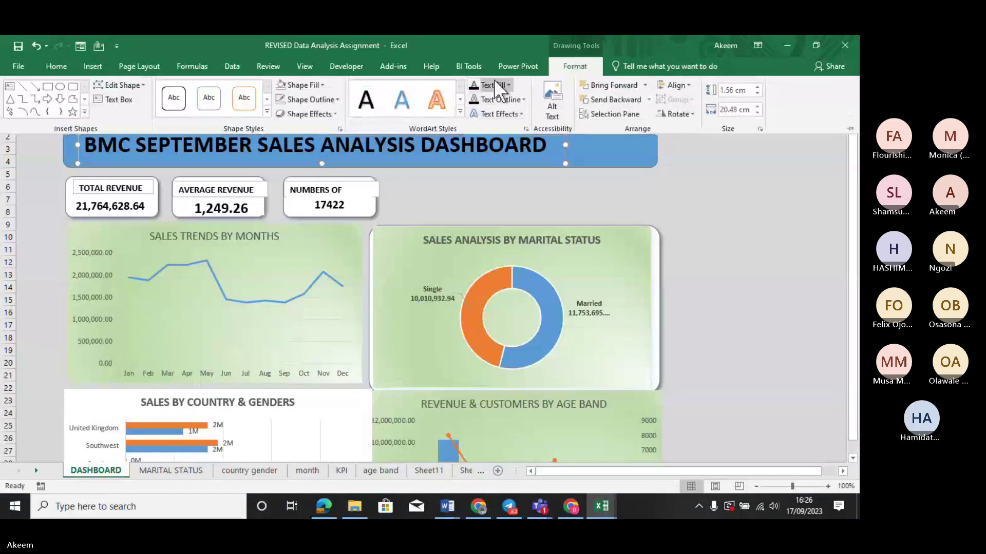
{"action": "left_click", "coordinate": [337, 100]}
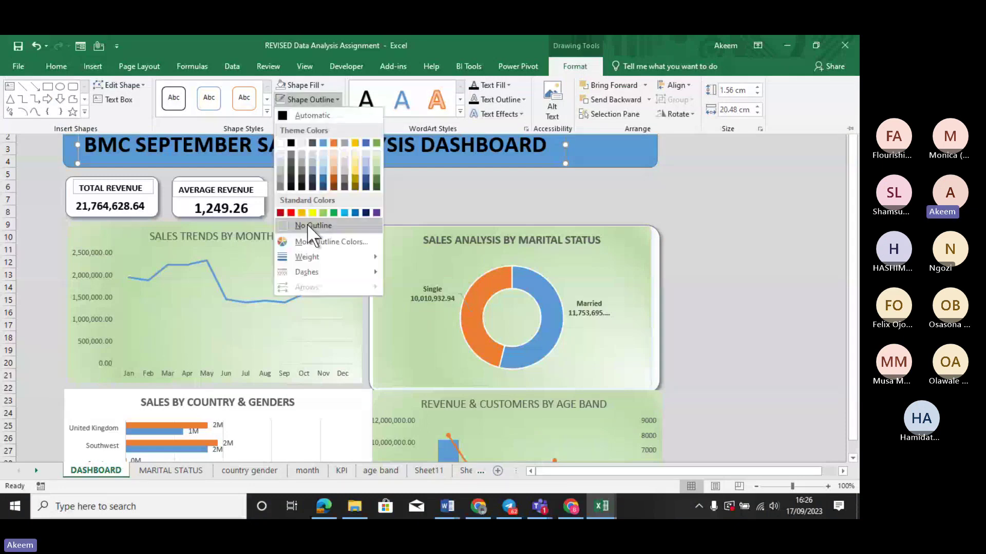
{"action": "left_click", "coordinate": [623, 140]}
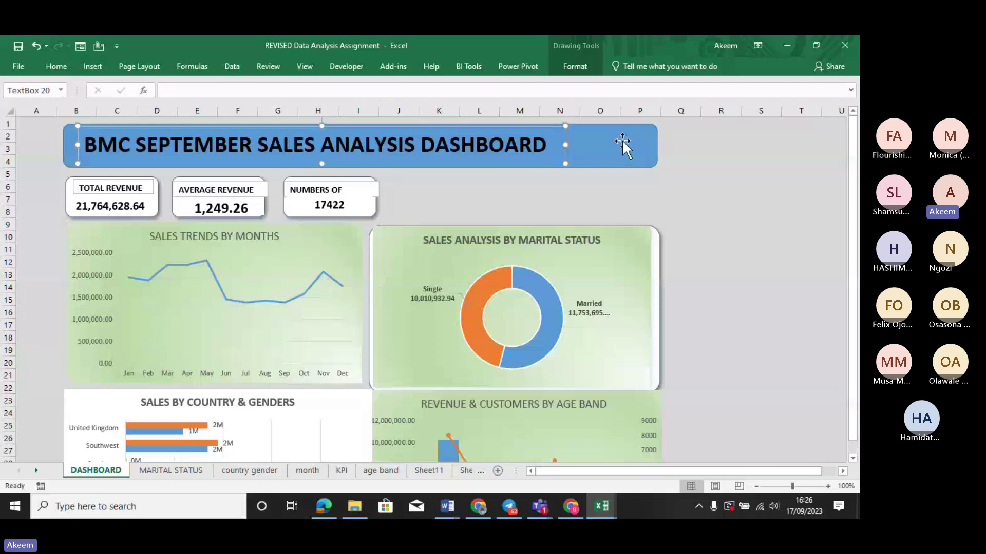
{"action": "left_click", "coordinate": [622, 140]}
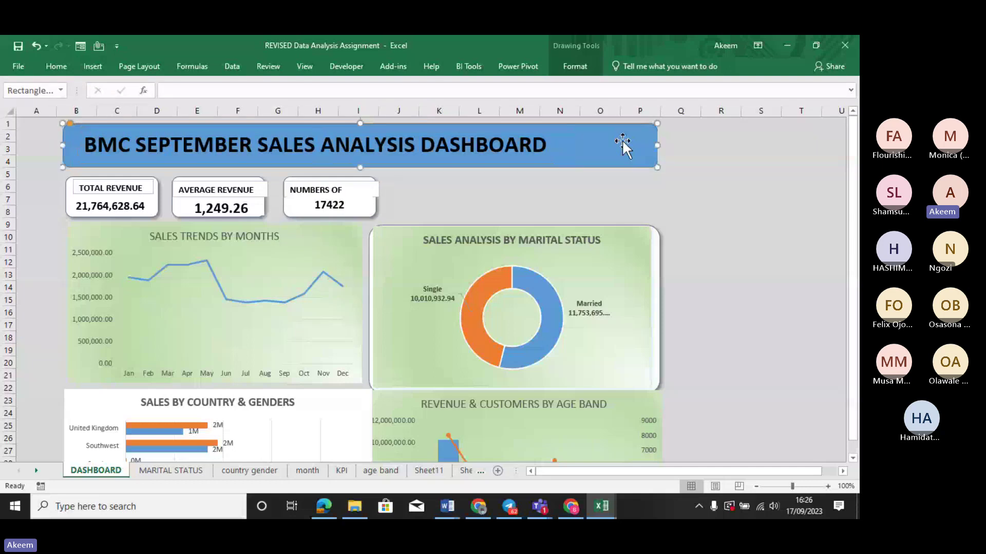
Insert the picture "Brattle logo -CROPPED" by searching the Documents folder for "LOGO".
{"action": "left_click", "coordinate": [92, 67]}
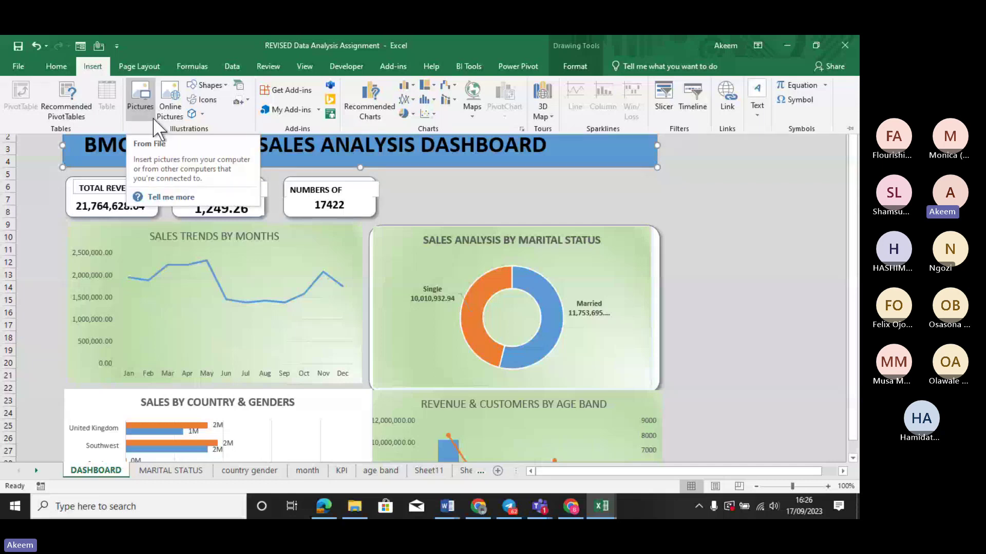
{"action": "left_click", "coordinate": [150, 103]}
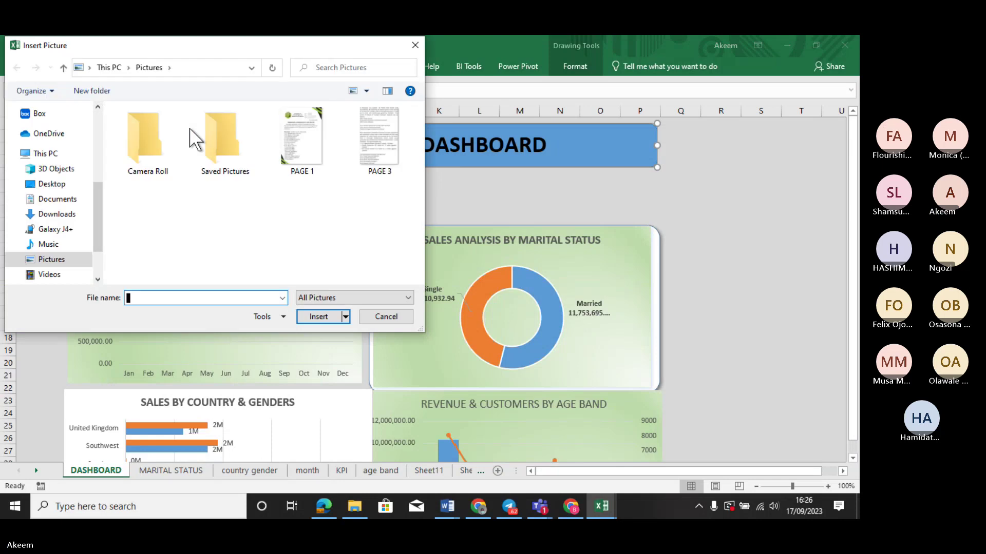
{"action": "left_click", "coordinate": [64, 200]}
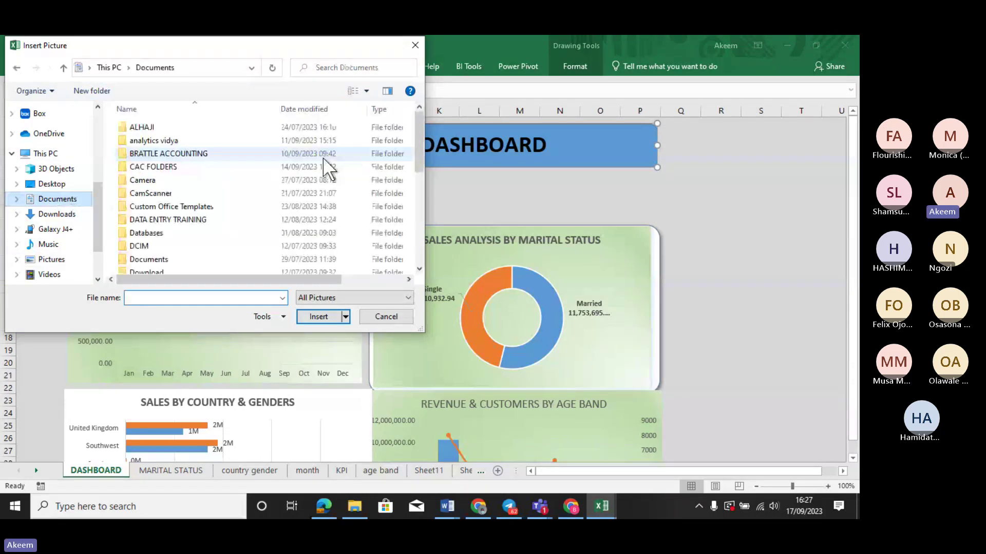
{"action": "left_click", "coordinate": [353, 68]}
{"action": "type", "text": "LOGO"}
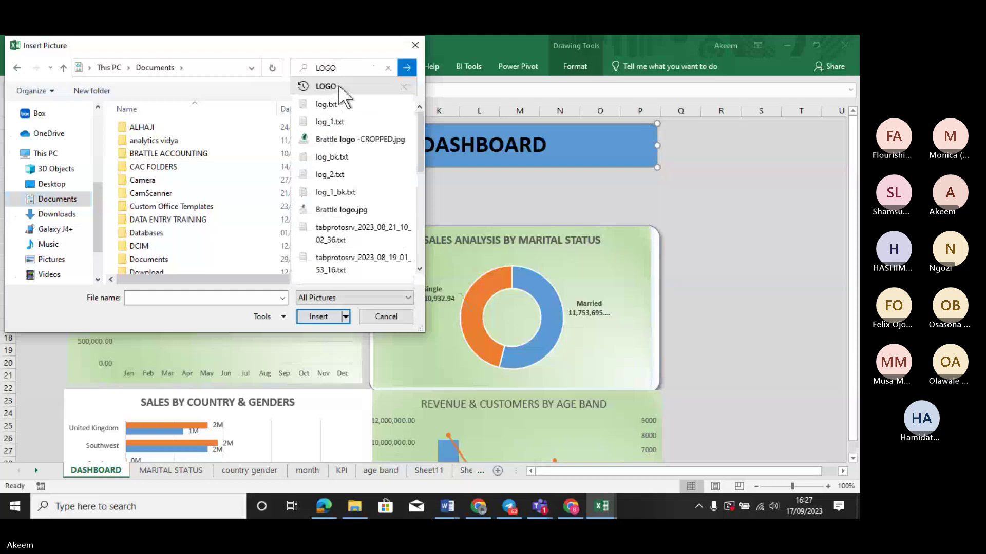
{"action": "left_click", "coordinate": [378, 66]}
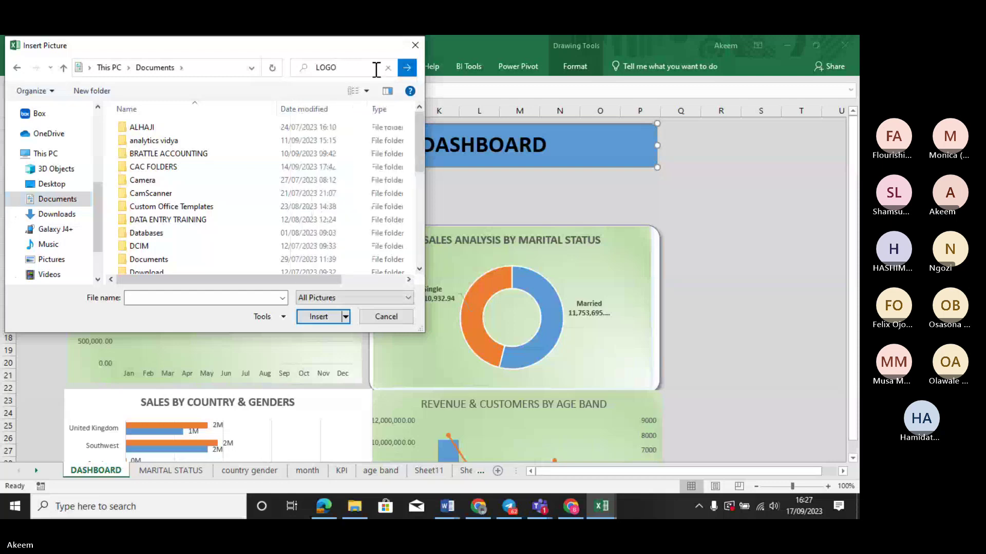
{"action": "left_click", "coordinate": [408, 68]}
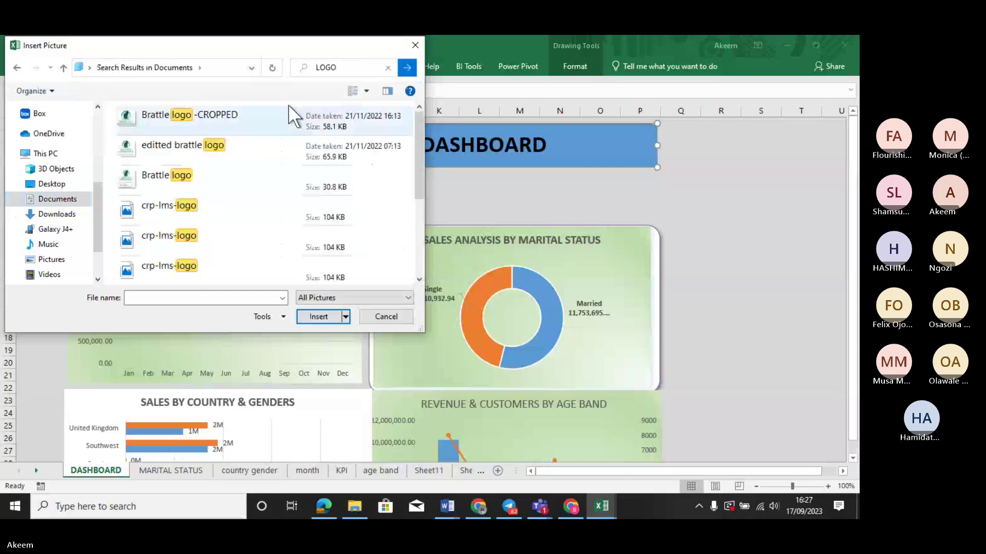
{"action": "double_click", "coordinate": [165, 124]}
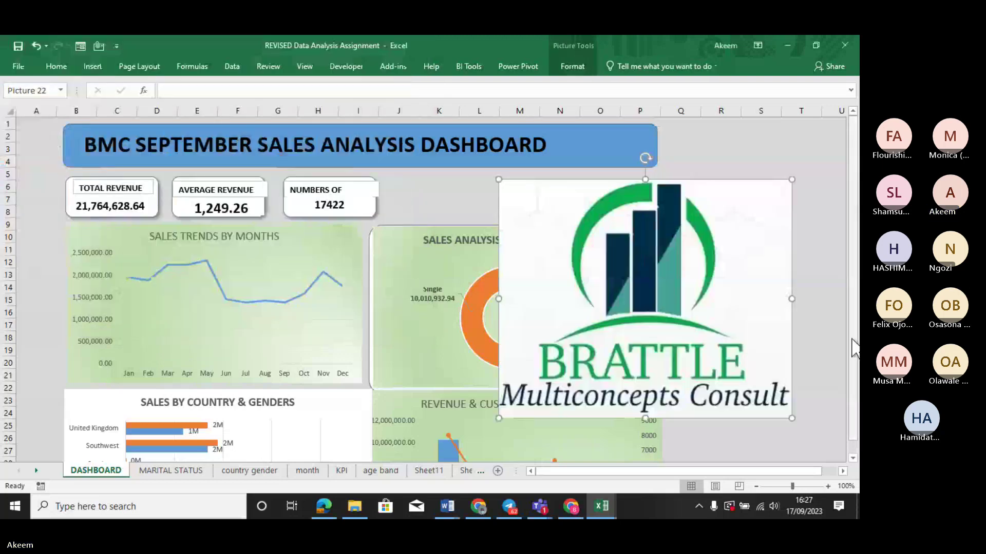
Shrink the logo picture and place it at the banner's right end beside the title, spanning about columns N to P.
{"action": "left_click_drag", "start_coordinate": [791, 417], "coordinate": [715, 355]}
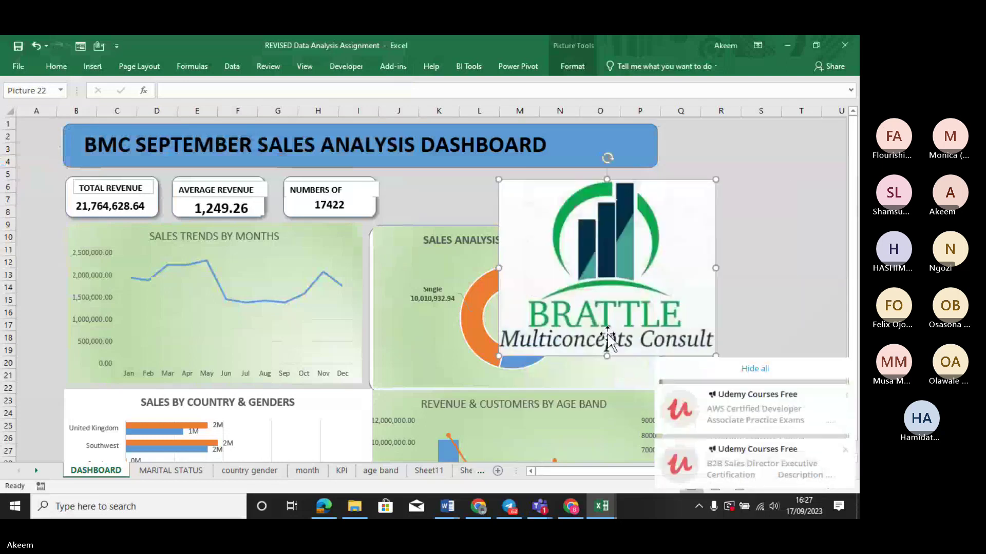
{"action": "left_click", "coordinate": [769, 380]}
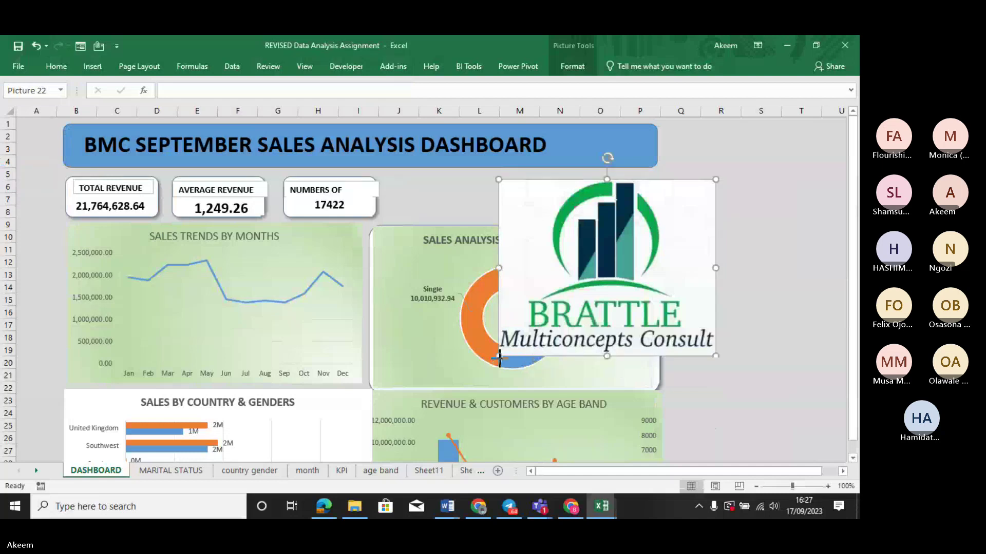
{"action": "left_click_drag", "start_coordinate": [498, 355], "coordinate": [605, 269]}
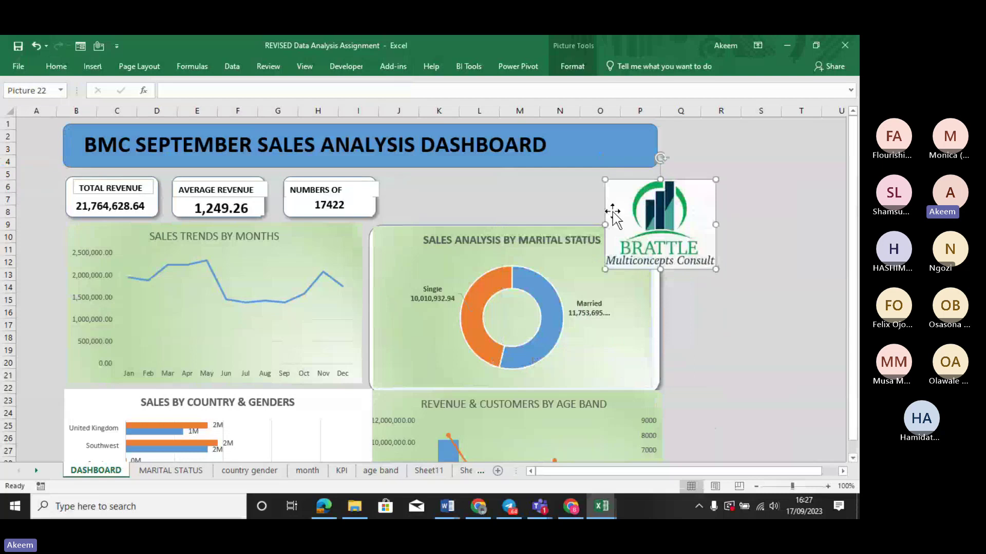
{"action": "left_click_drag", "start_coordinate": [658, 204], "coordinate": [606, 154]}
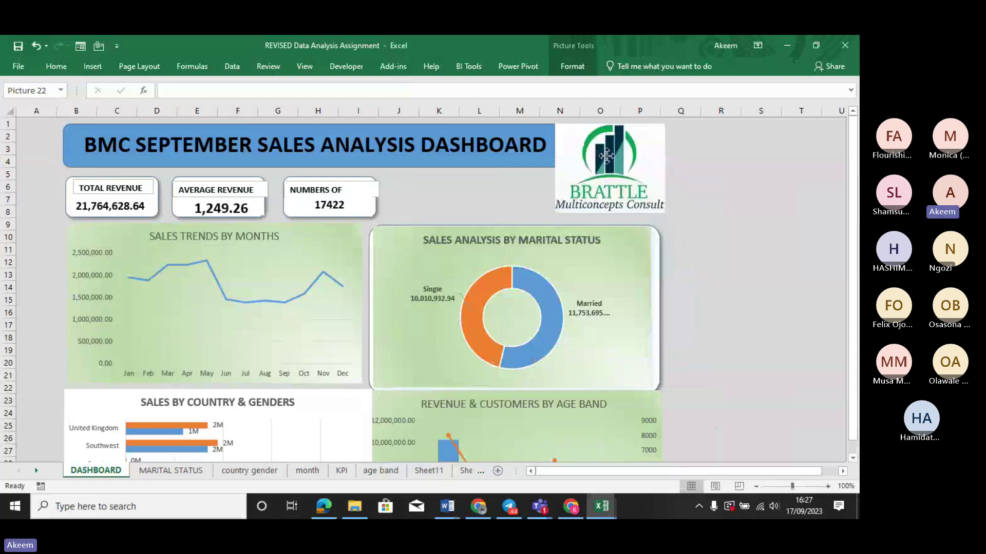
{"action": "left_click_drag", "start_coordinate": [665, 214], "coordinate": [601, 171]}
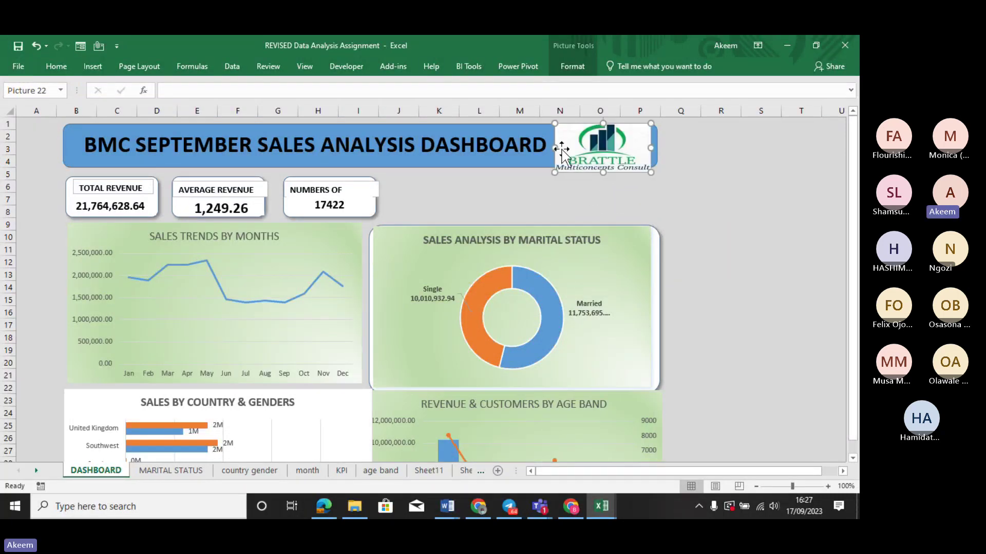
{"action": "left_click_drag", "start_coordinate": [554, 147], "coordinate": [561, 149]}
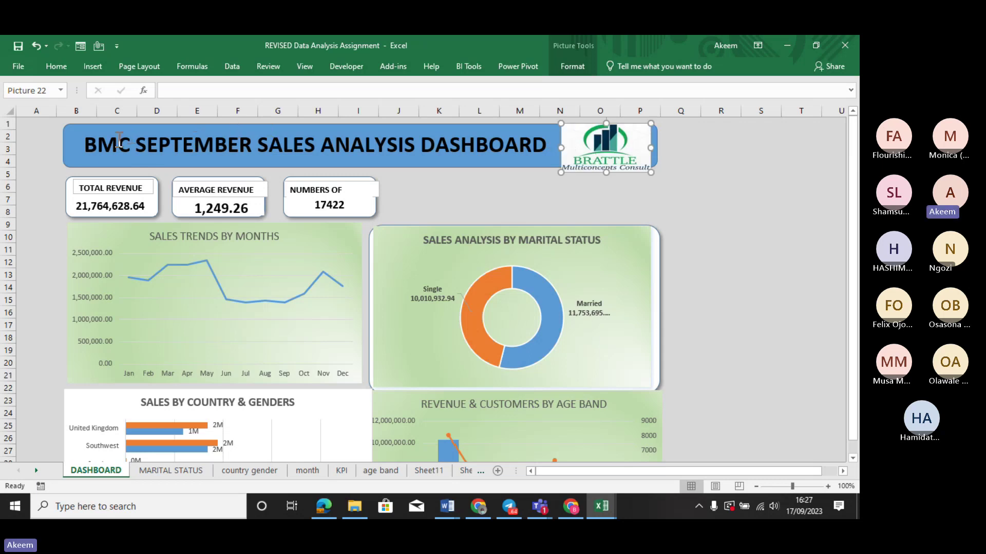
Shrink the logo picture so that it fits within the banner's height at its right end.
{"action": "left_click", "coordinate": [78, 144]}
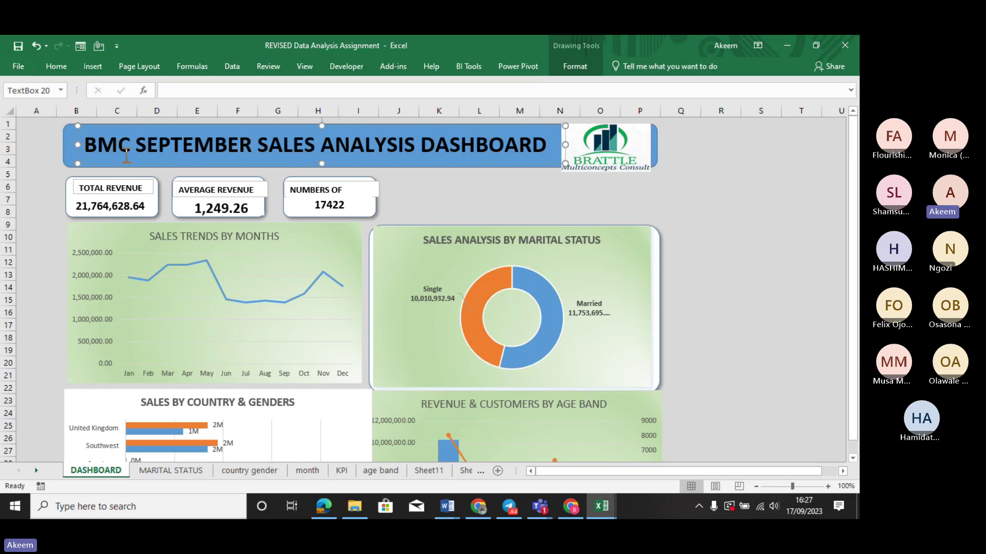
{"action": "left_click", "coordinate": [590, 165]}
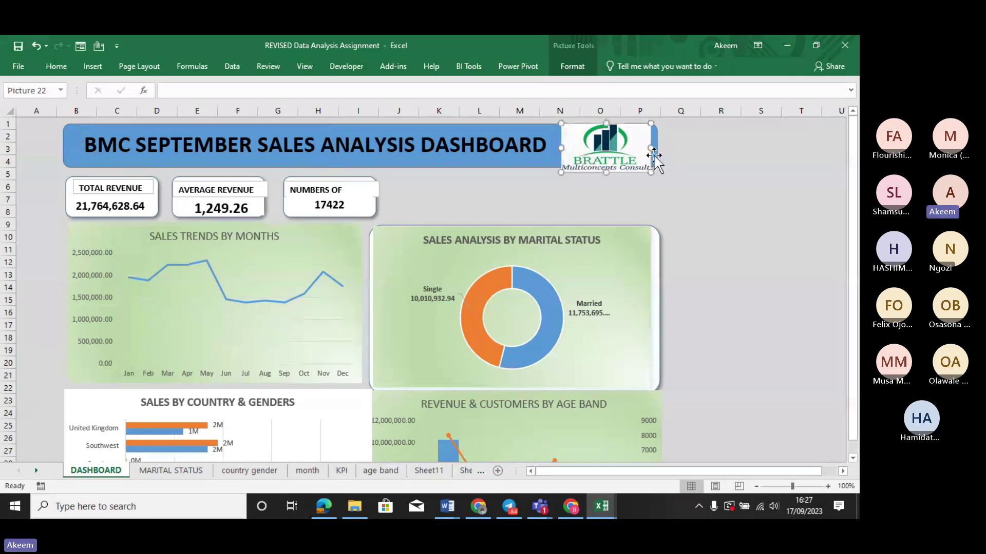
{"action": "left_click_drag", "start_coordinate": [651, 173], "coordinate": [646, 170]}
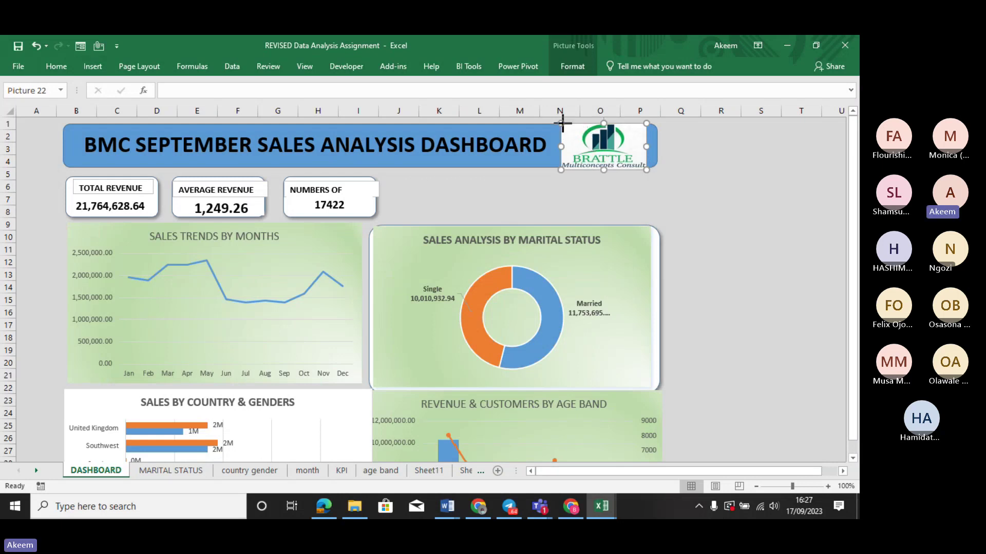
{"action": "left_click_drag", "start_coordinate": [563, 124], "coordinate": [592, 146]}
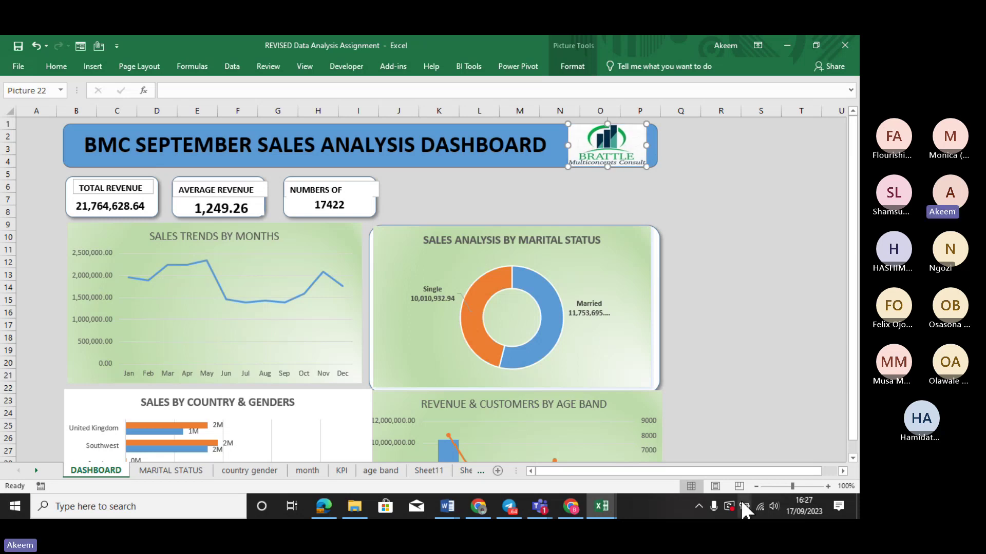
Examine the complete dashboard layout, including the banner, logo, KPI cards and all four charts.
{"action": "left_click", "coordinate": [756, 486]}
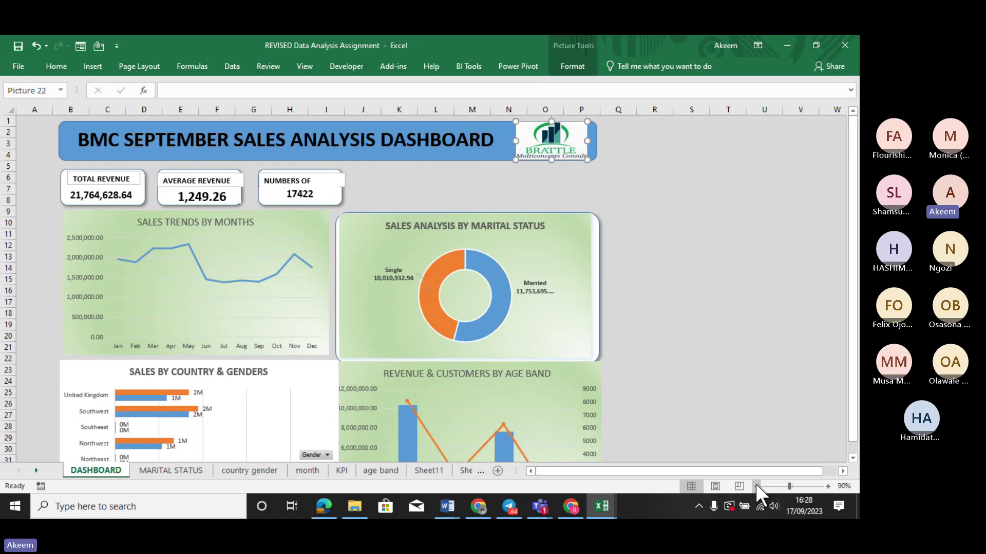
{"action": "left_click", "coordinate": [756, 486]}
{"action": "left_click", "coordinate": [756, 486]}
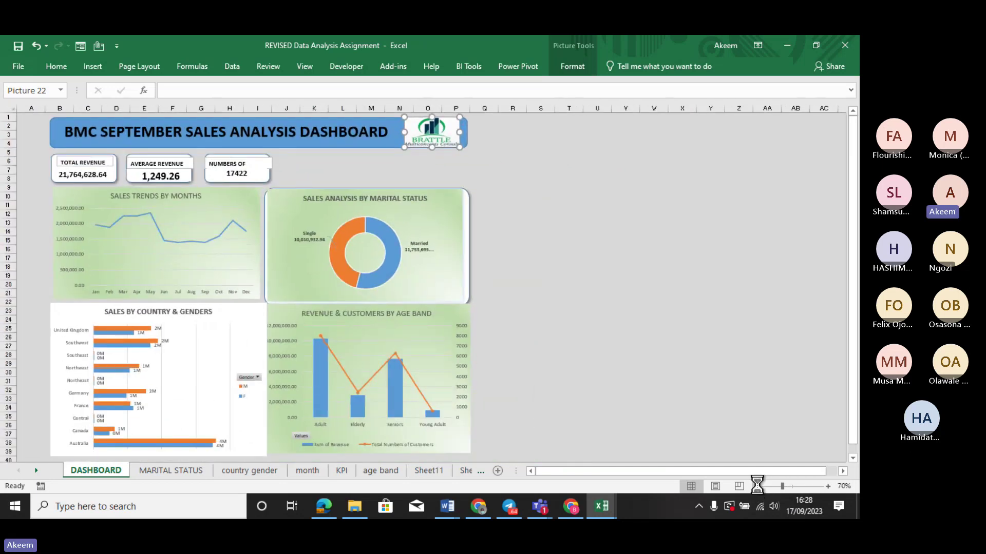
{"action": "left_click", "coordinate": [756, 485]}
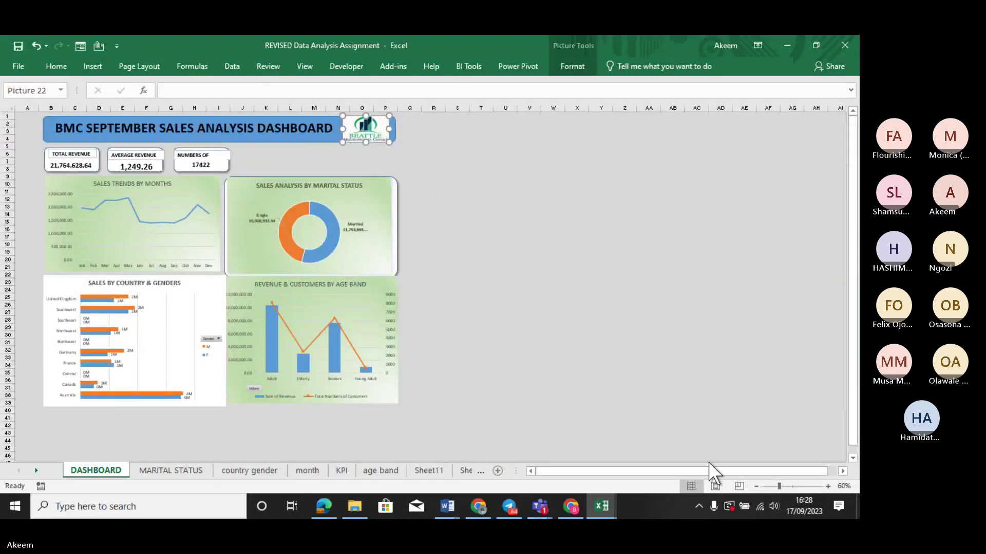
{"action": "left_click", "coordinate": [827, 487]}
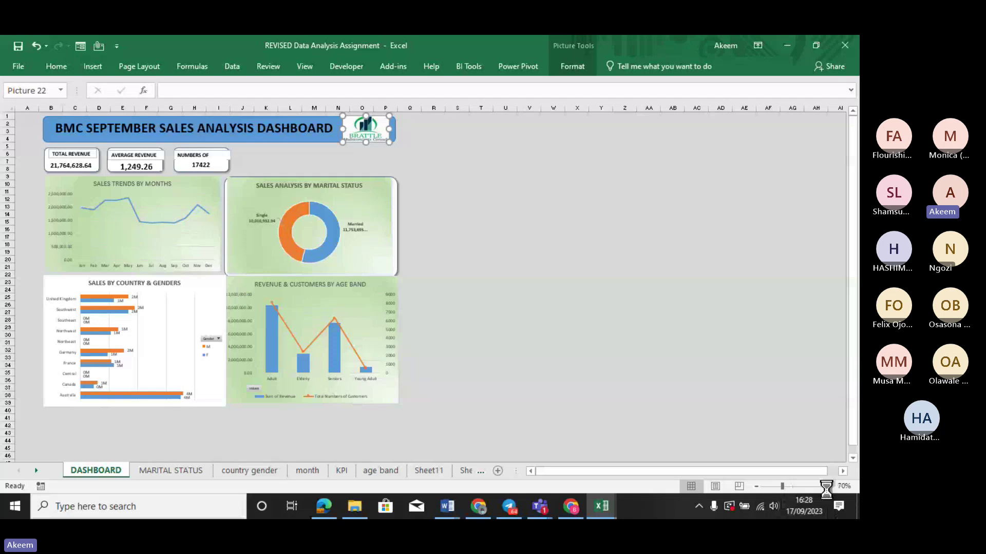
{"action": "left_click", "coordinate": [827, 486]}
{"action": "left_click", "coordinate": [827, 486]}
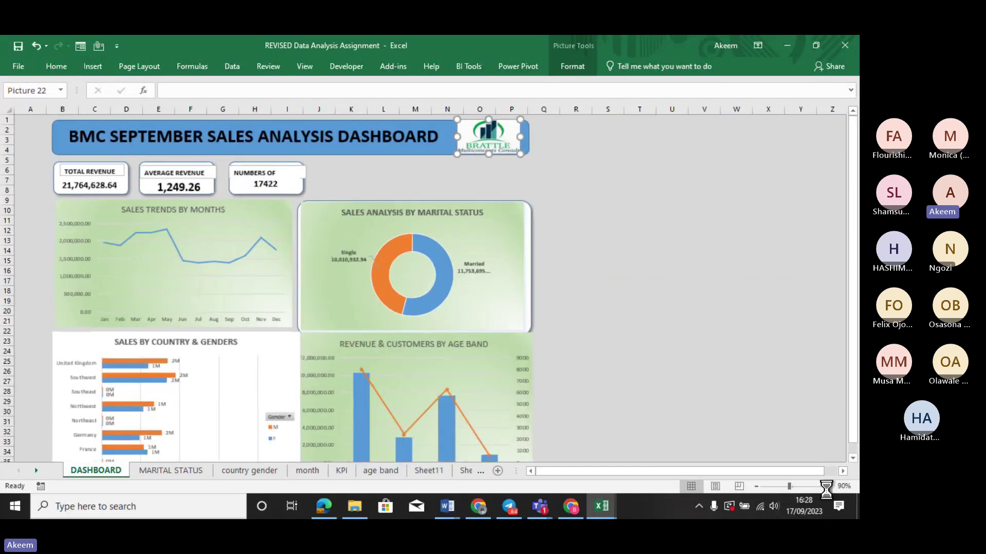
{"action": "left_click", "coordinate": [704, 212]}
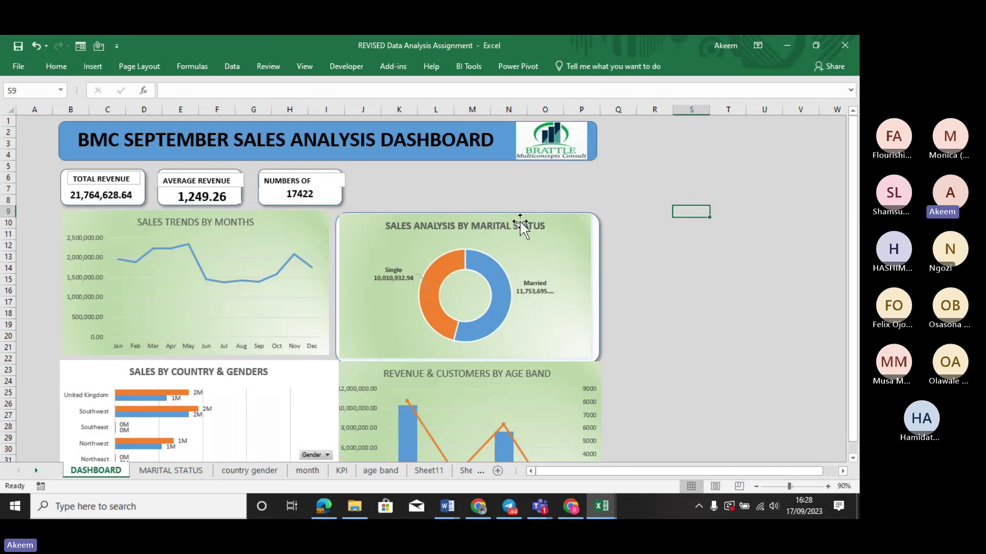
Try to narrow the NUMBERS OF label box so that it fits inside its KPI card.
{"action": "left_click", "coordinate": [336, 180]}
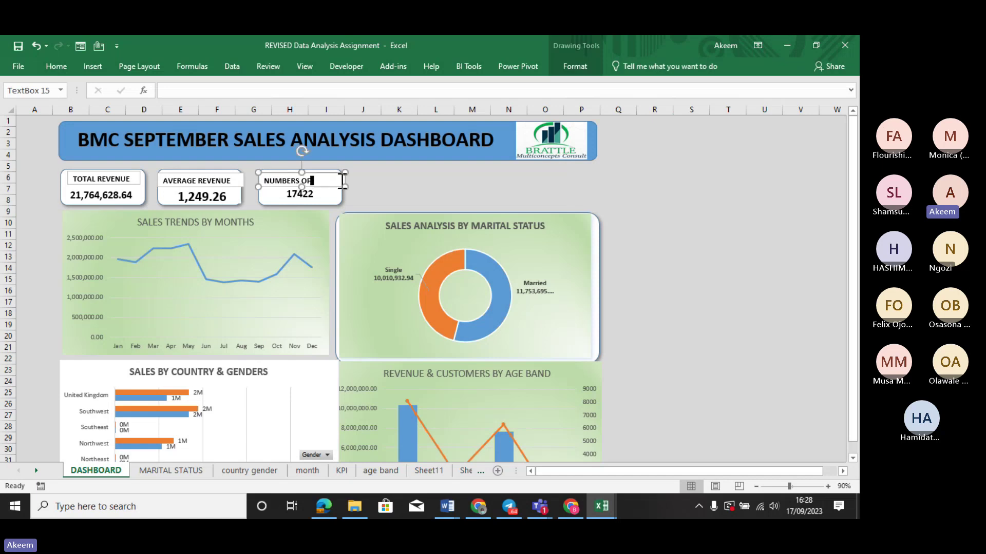
{"action": "left_click", "coordinate": [342, 185]}
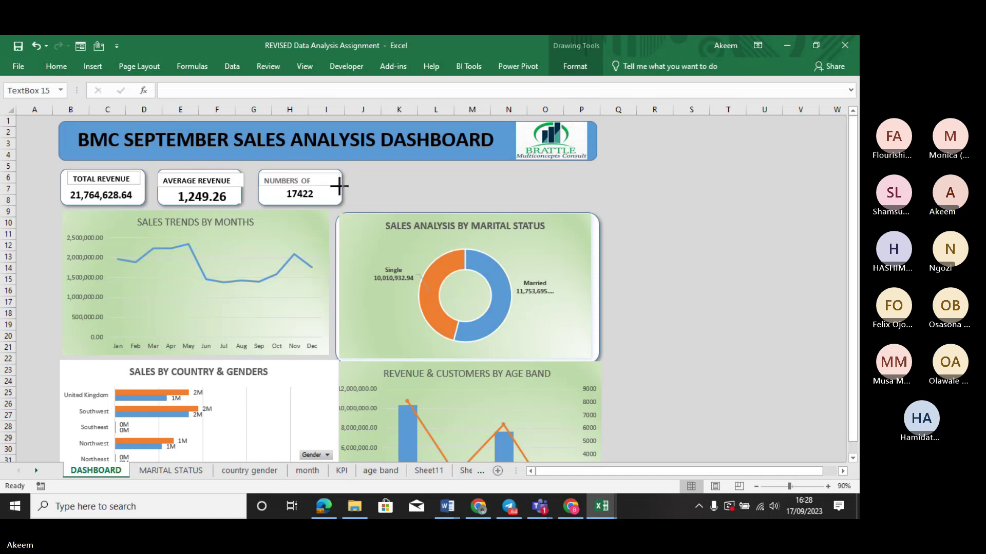
{"action": "left_click", "coordinate": [339, 185]}
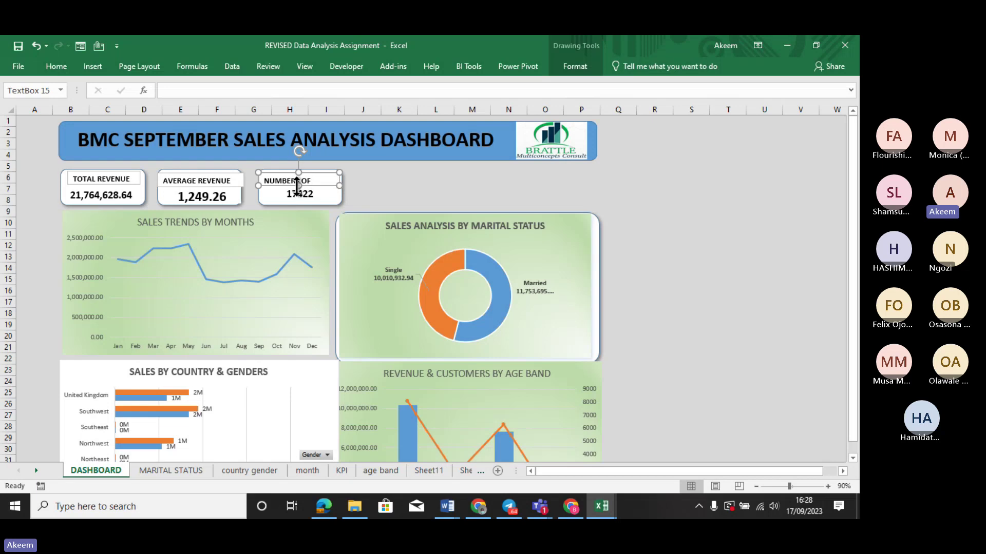
Try widening the grouped KPI cards to about column J, and undo the group and label box resizing.
{"action": "left_click", "coordinate": [325, 203]}
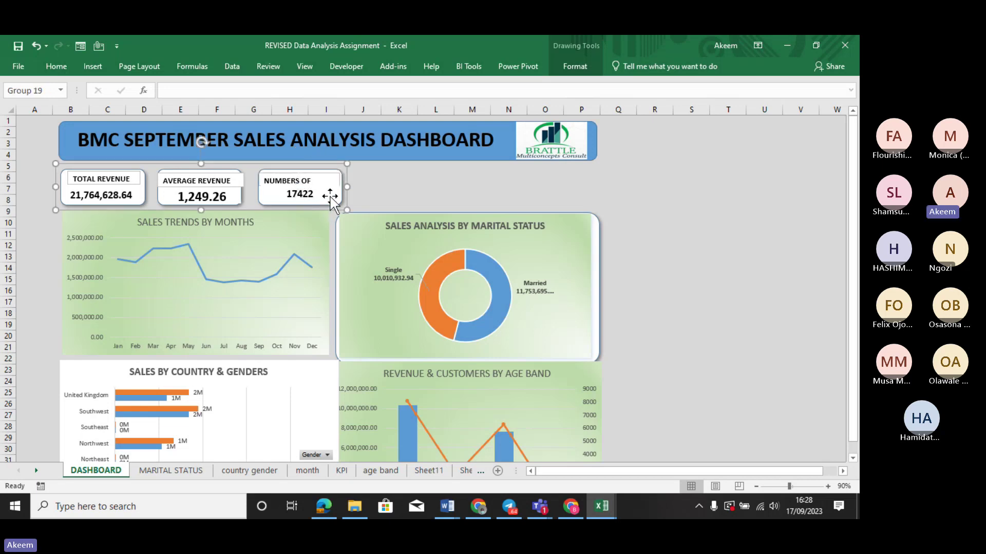
{"action": "left_click", "coordinate": [358, 189]}
{"action": "left_click_drag", "start_coordinate": [358, 189], "coordinate": [370, 189]}
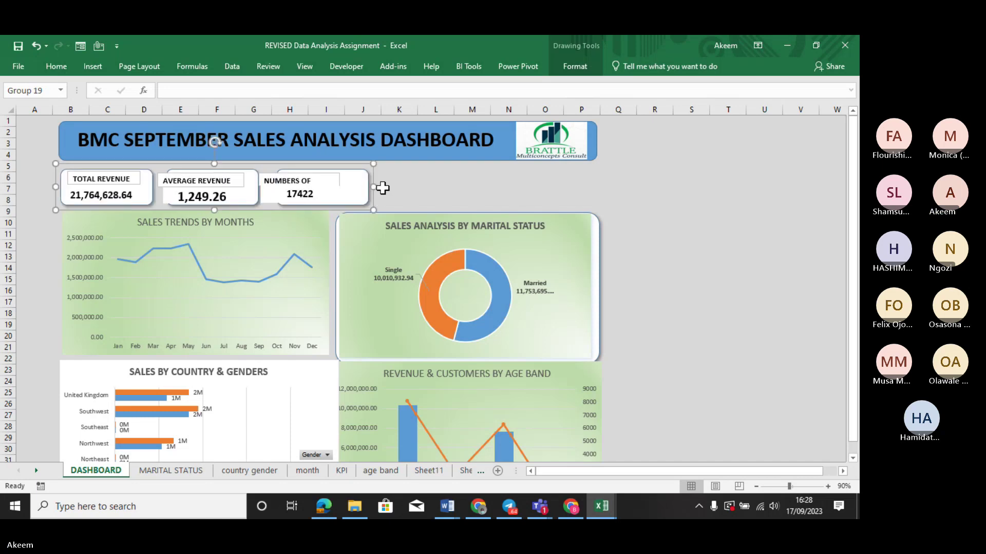
{"action": "left_click", "coordinate": [322, 183]}
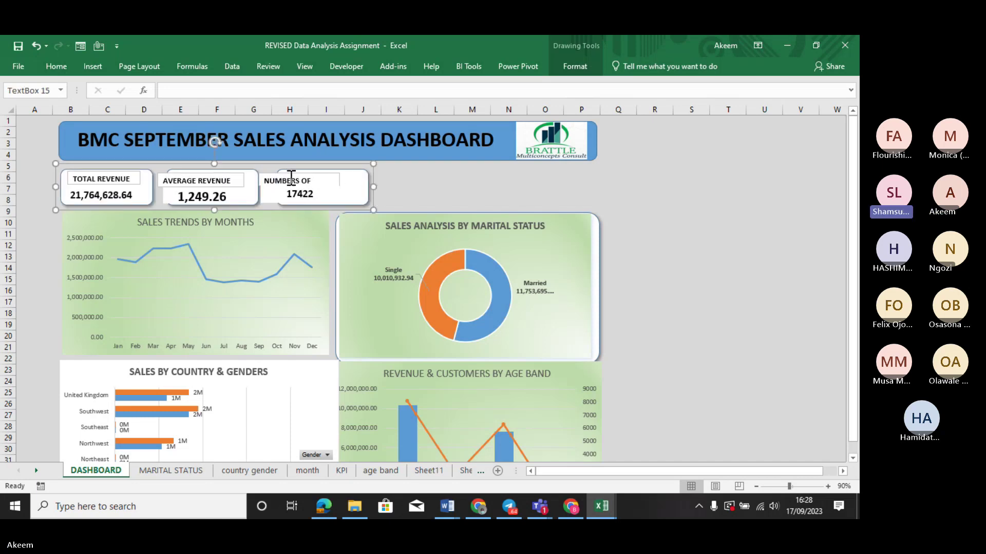
{"action": "left_click", "coordinate": [307, 180]}
{"action": "left_click", "coordinate": [196, 181]}
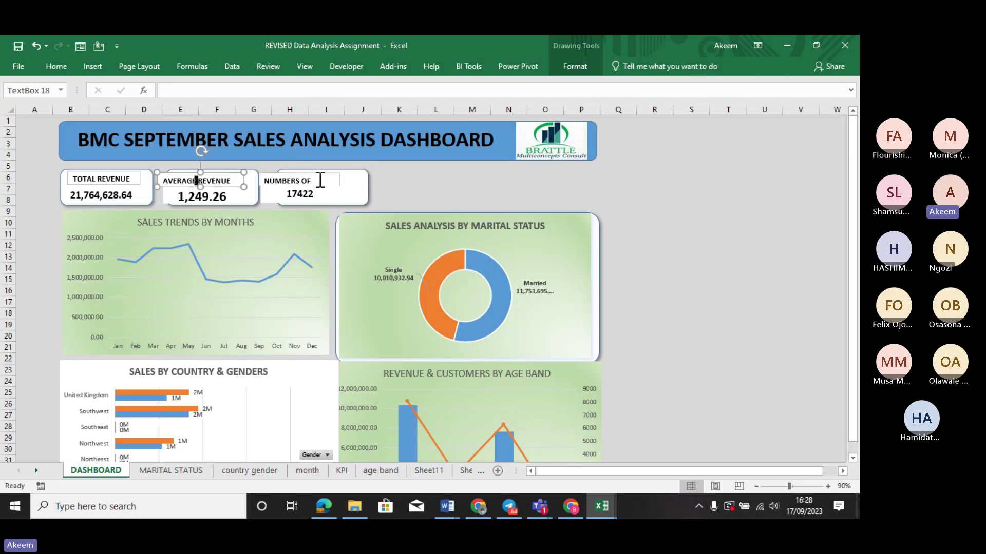
{"action": "key", "text": "ctrl+z"}
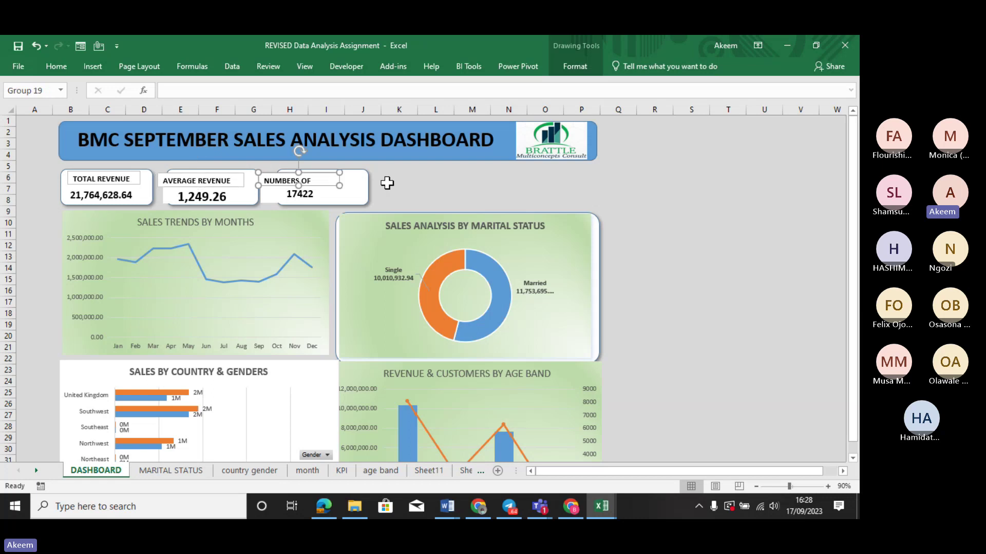
{"action": "key", "text": "ctrl+z"}
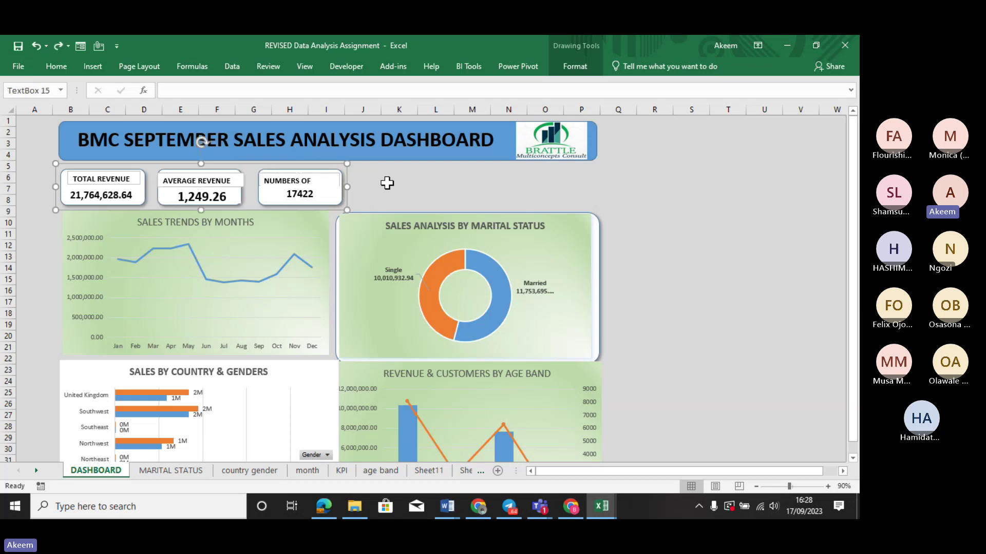
Check the banner, KPI cards and upper charts of the dashboard at 110% zoom.
{"action": "left_click", "coordinate": [387, 183]}
{"action": "scroll", "coordinate": [387, 182], "scroll_direction": "down", "scroll_amount": 1}
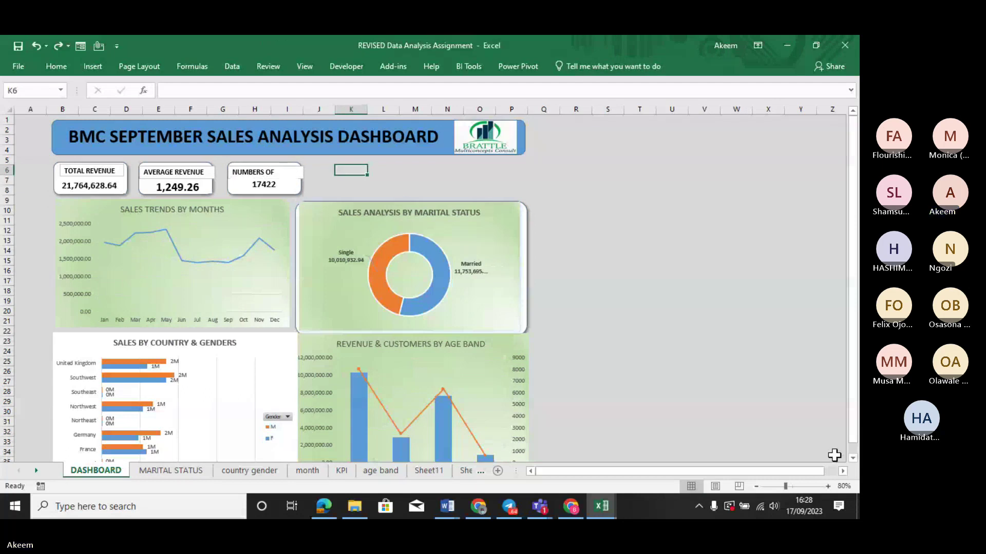
{"action": "left_click", "coordinate": [827, 486]}
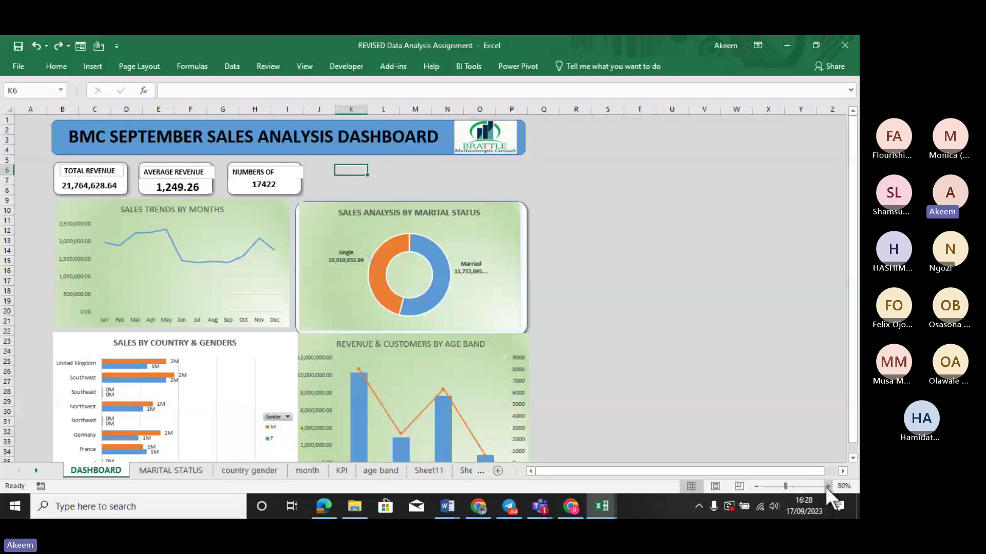
{"action": "left_click", "coordinate": [827, 486]}
{"action": "left_click", "coordinate": [827, 487]}
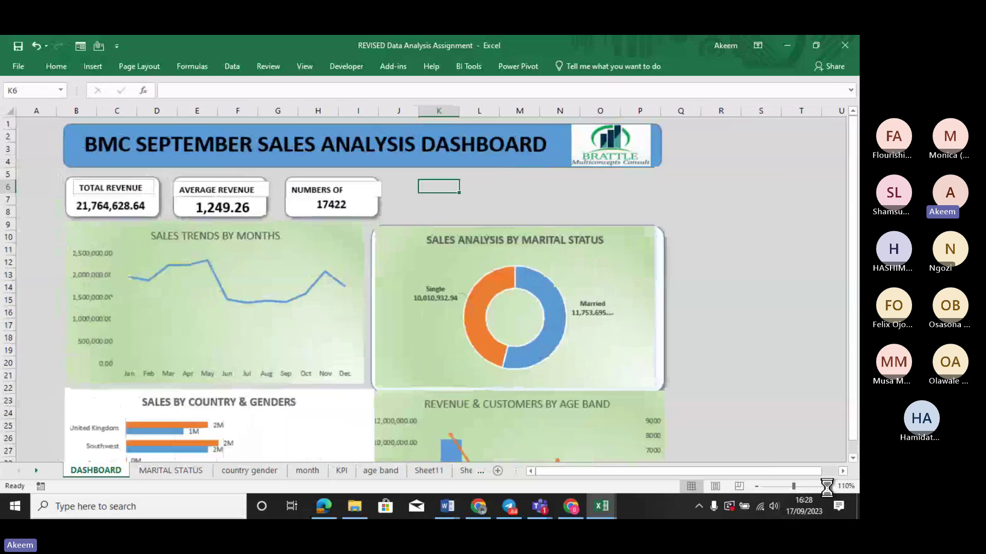
{"action": "left_click", "coordinate": [782, 283]}
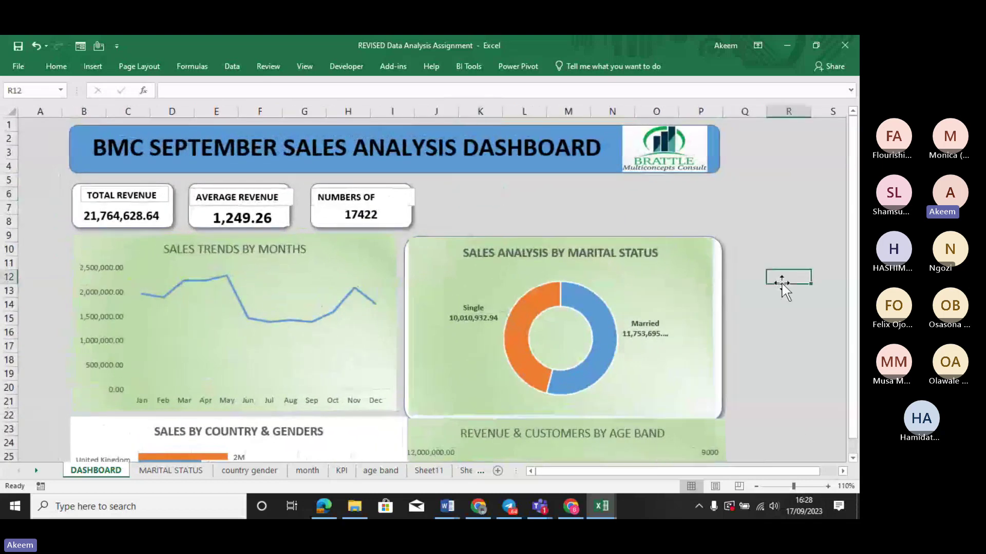
{"action": "left_click", "coordinate": [683, 178]}
{"action": "left_click", "coordinate": [584, 194]}
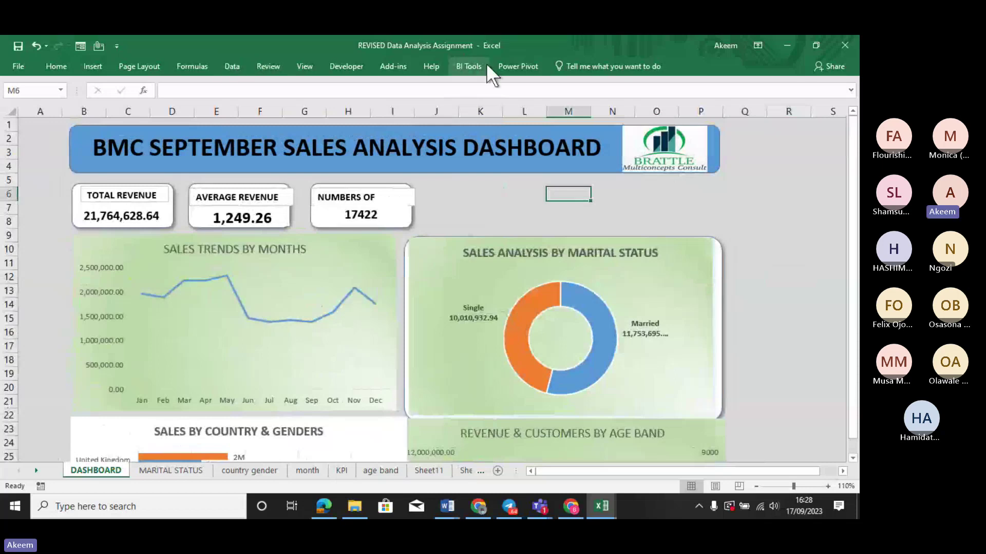
Insert slicers for MaritalStatus, YearlyIncome and Customer Name2 from the SALES TRENDS BY MONTHS chart.
{"action": "left_click", "coordinate": [314, 267]}
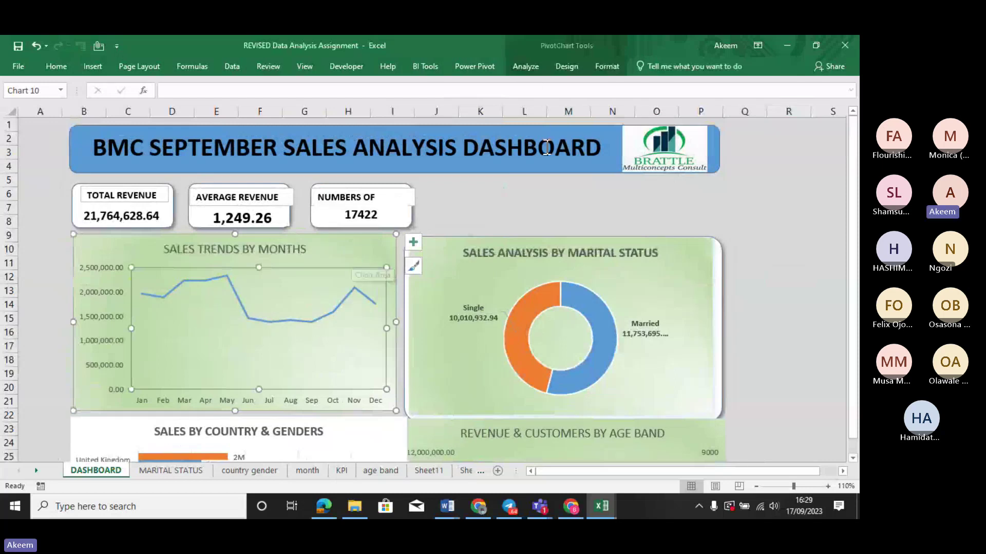
{"action": "left_click", "coordinate": [526, 69]}
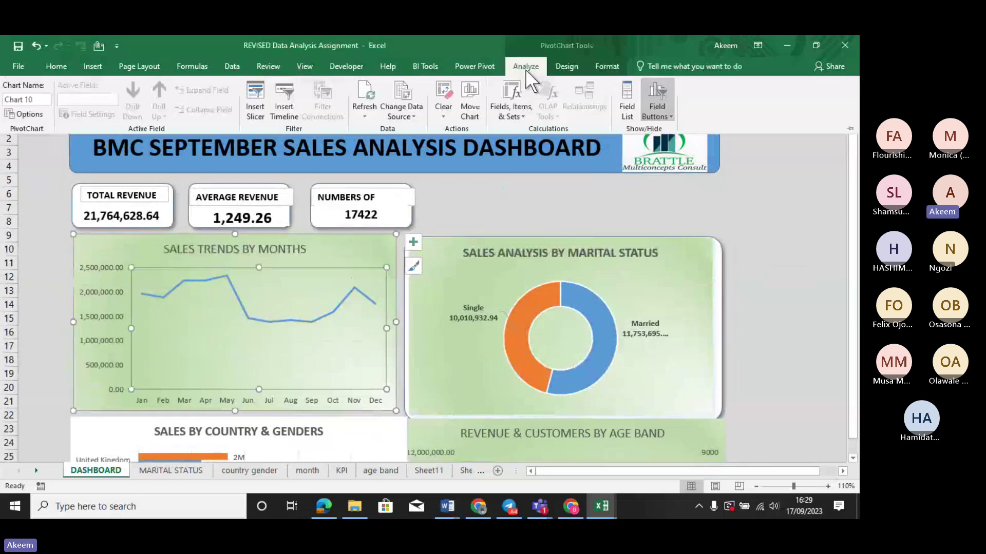
{"action": "left_click", "coordinate": [255, 100]}
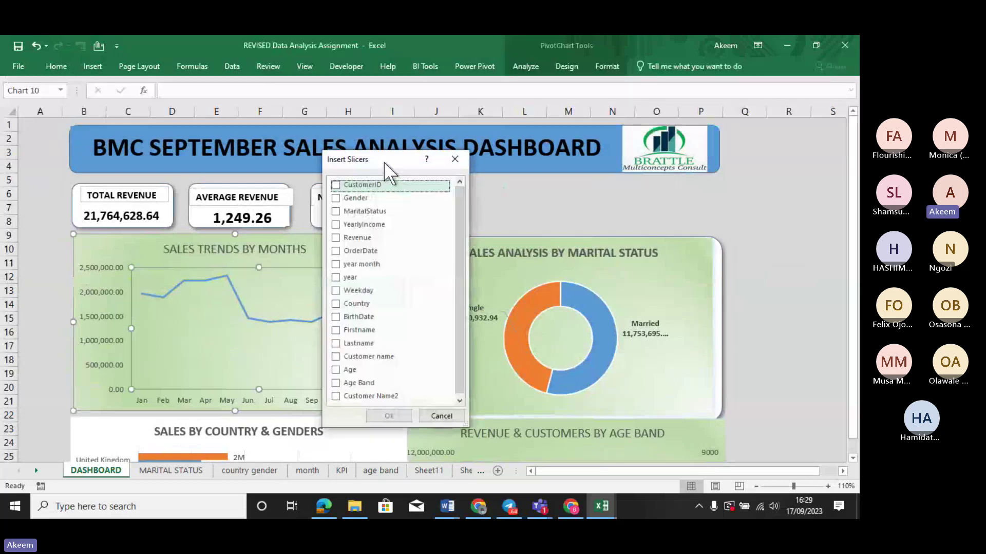
{"action": "left_click_drag", "start_coordinate": [388, 169], "coordinate": [527, 165]}
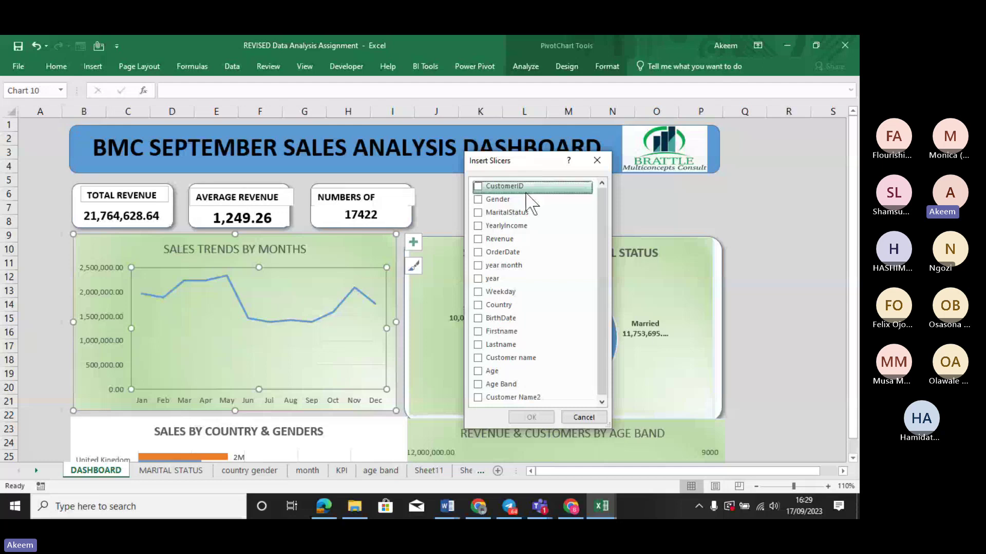
{"action": "left_click", "coordinate": [477, 226]}
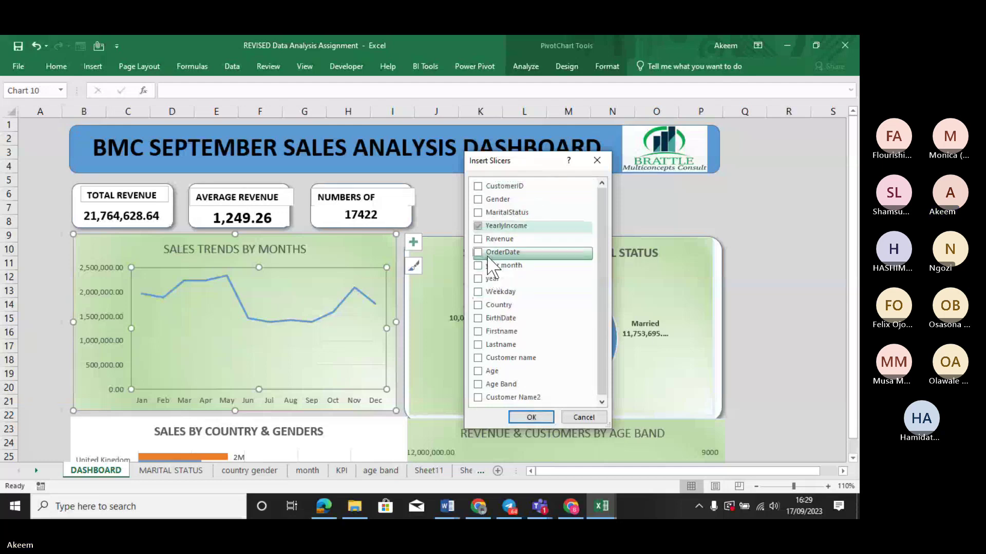
{"action": "left_click", "coordinate": [476, 211]}
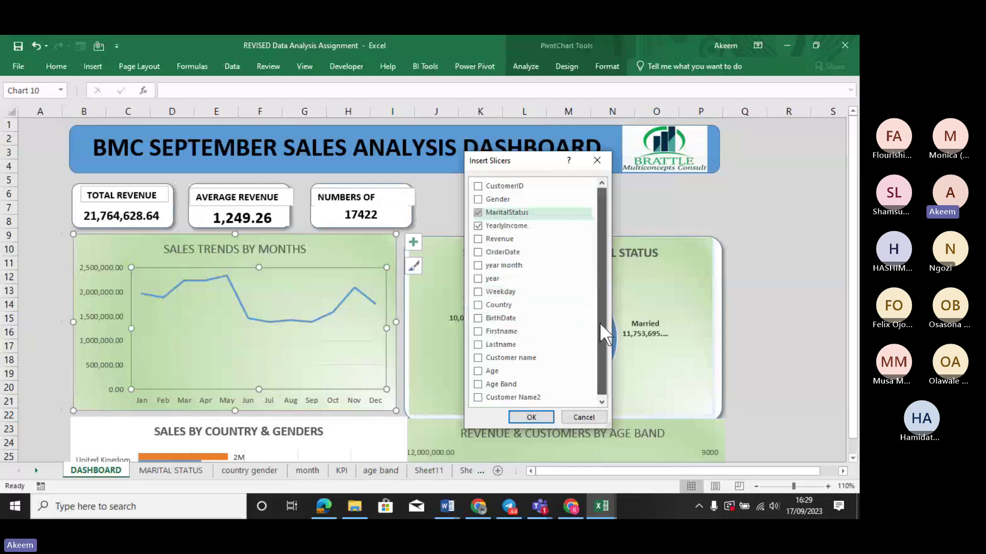
{"action": "left_click_drag", "start_coordinate": [601, 322], "coordinate": [605, 354]}
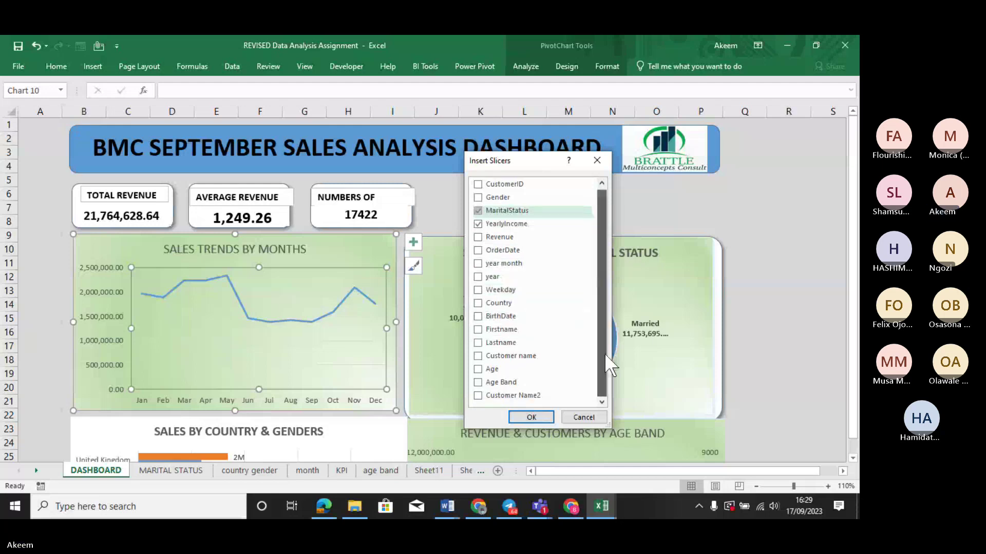
{"action": "left_click", "coordinate": [478, 396]}
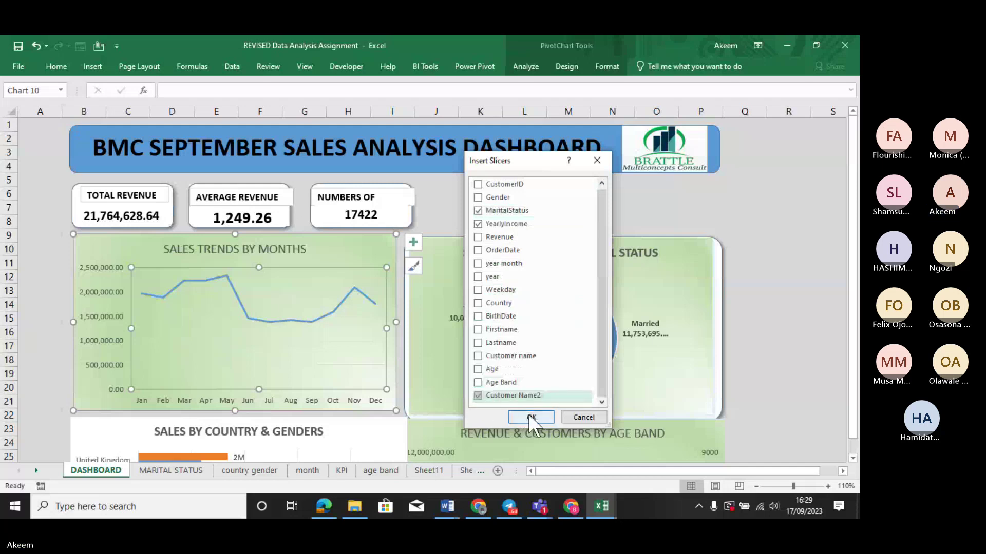
{"action": "left_click", "coordinate": [530, 417]}
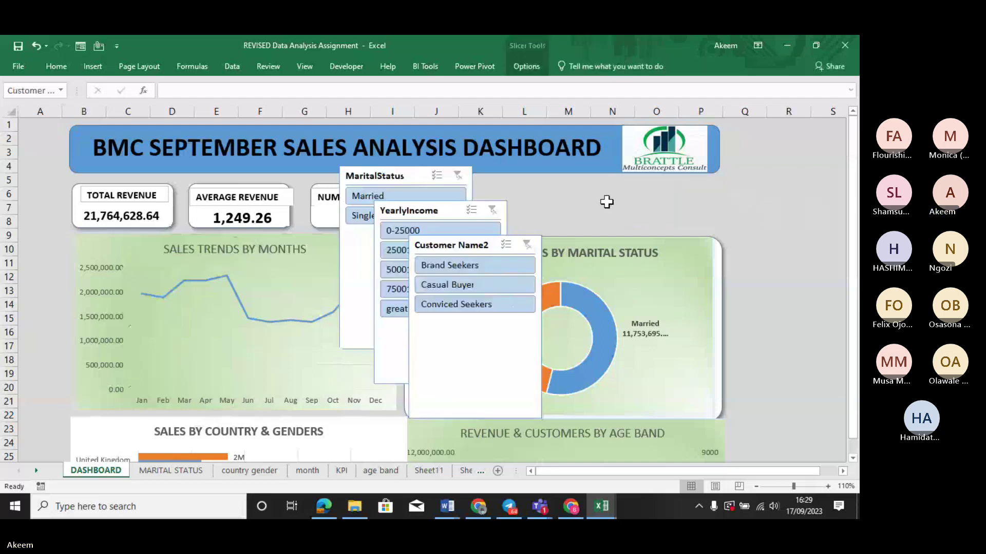
Move the Customer Name2 and YearlyIncome slicers beside the logo and donut chart and MaritalStatus beside the KPI cards, shortening Customer Name2 and MaritalStatus.
{"action": "left_click", "coordinate": [500, 242]}
{"action": "left_click_drag", "start_coordinate": [486, 245], "coordinate": [772, 134]}
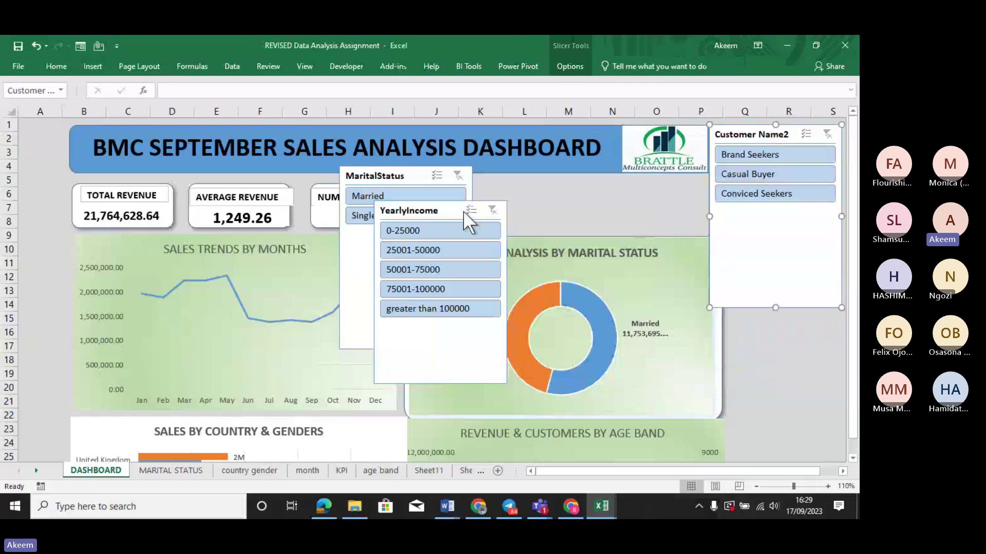
{"action": "left_click_drag", "start_coordinate": [431, 211], "coordinate": [757, 237]}
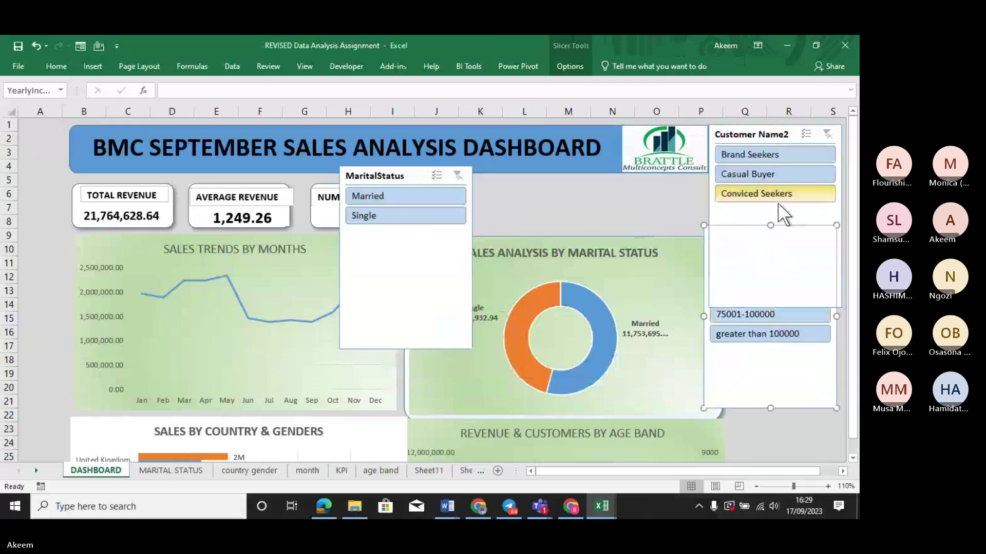
{"action": "left_click", "coordinate": [781, 292]}
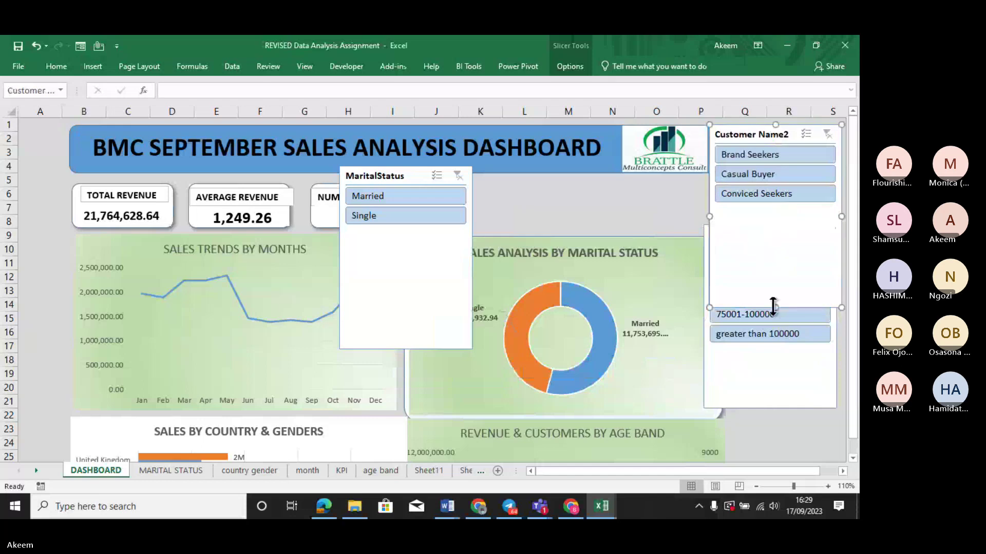
{"action": "left_click_drag", "start_coordinate": [774, 307], "coordinate": [776, 222]}
{"action": "left_click_drag", "start_coordinate": [410, 173], "coordinate": [489, 183]}
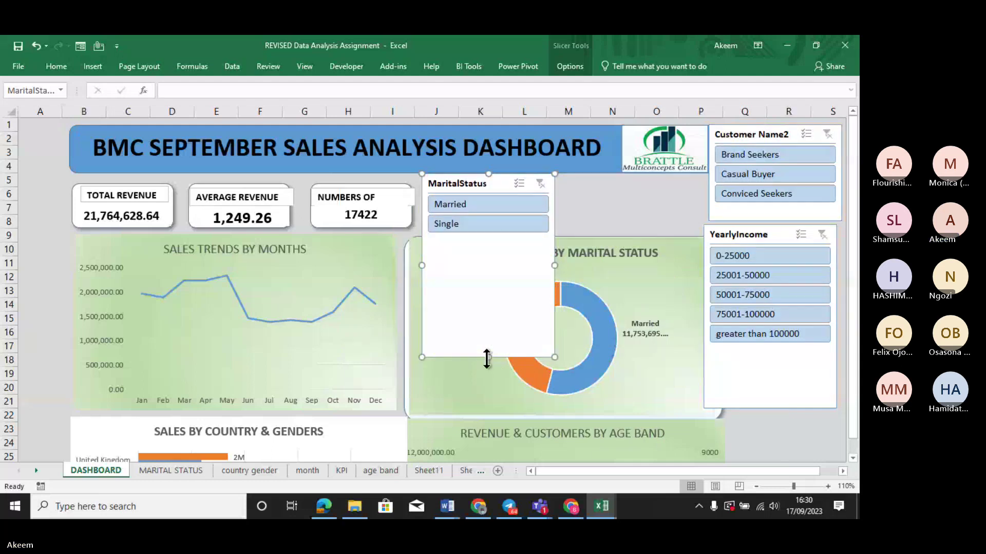
{"action": "left_click_drag", "start_coordinate": [488, 357], "coordinate": [489, 236]}
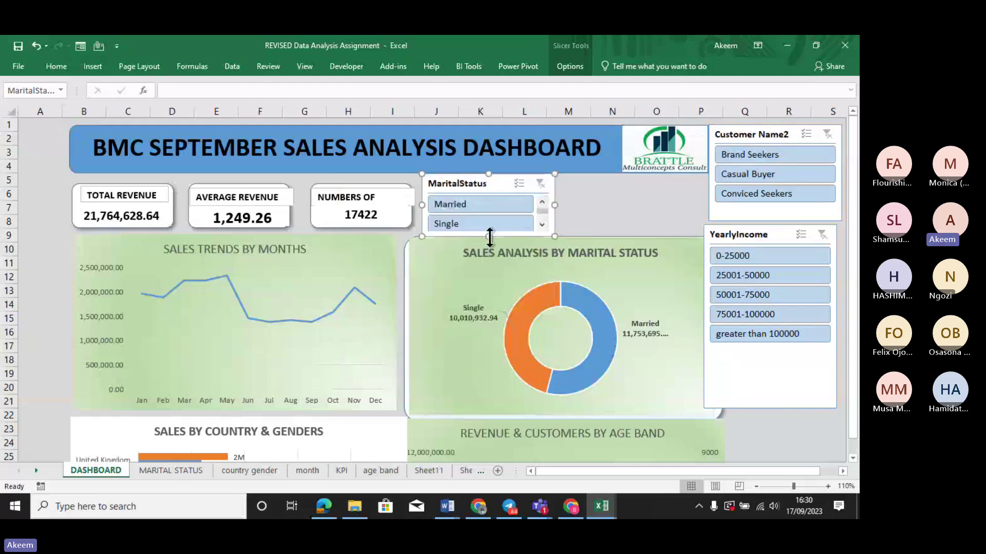
Test the MaritalStatus slicer on the sales trend chart with Married and Single, and clear its filter.
{"action": "left_click", "coordinate": [477, 205]}
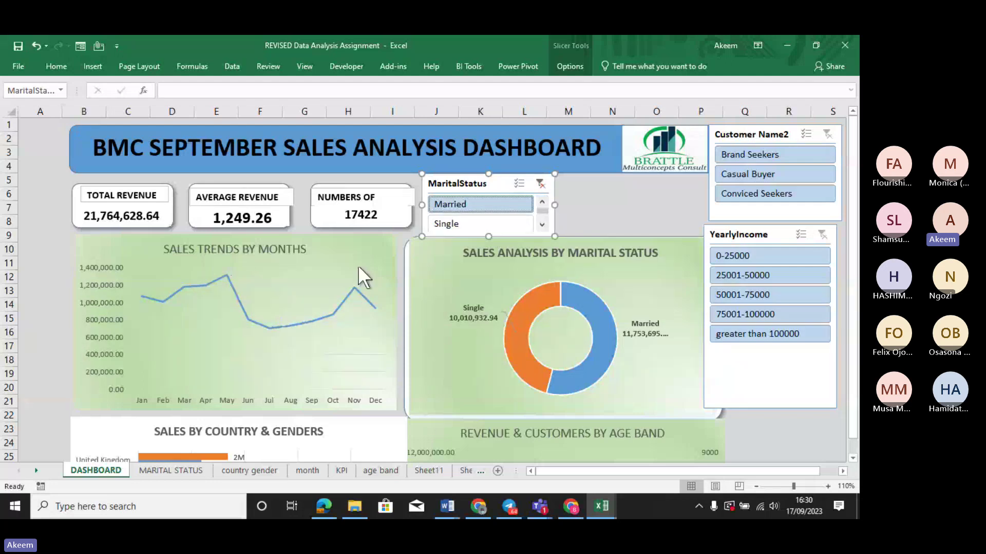
{"action": "left_click", "coordinate": [464, 226]}
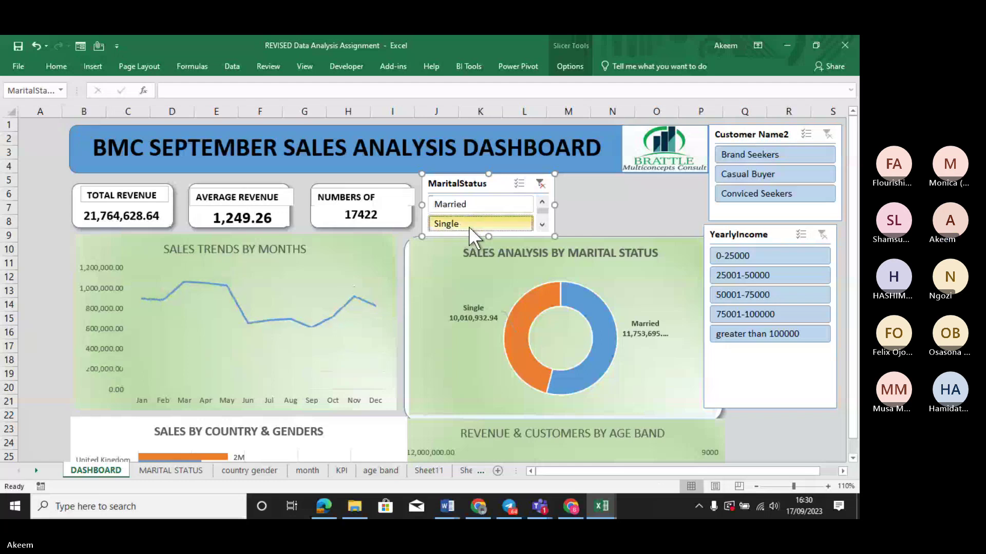
{"action": "left_click", "coordinate": [468, 204]}
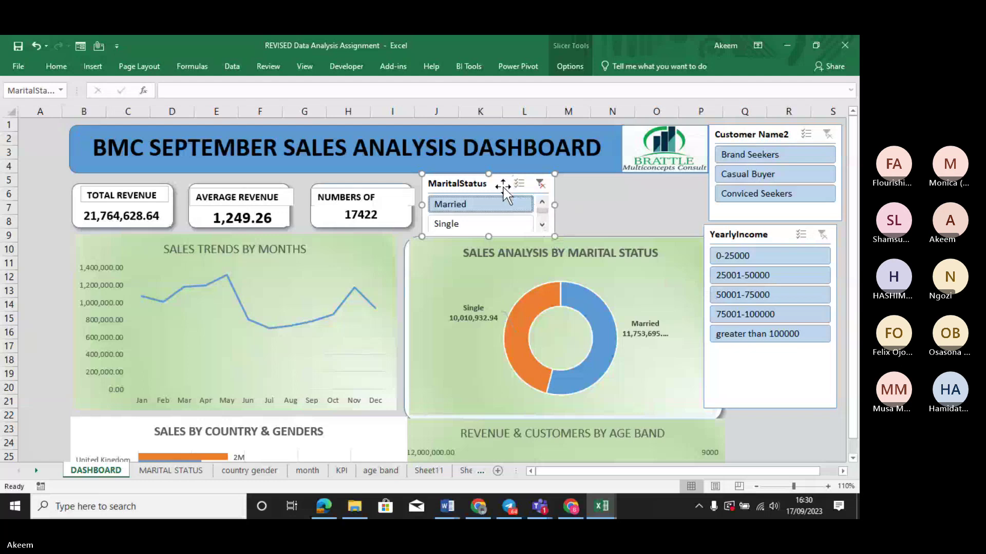
{"action": "left_click", "coordinate": [539, 183]}
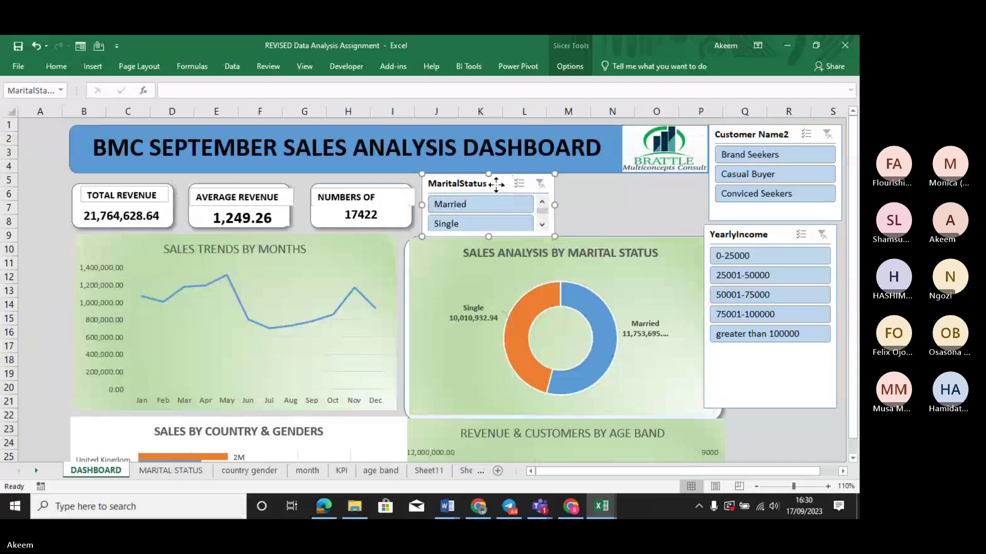
Connect the MaritalStatus slicer to every PivotTable on the age band, country gender, KPI, MARITAL STATUS, month, Sheet11 and Sheet13 sheets.
{"action": "right_click", "coordinate": [496, 186]}
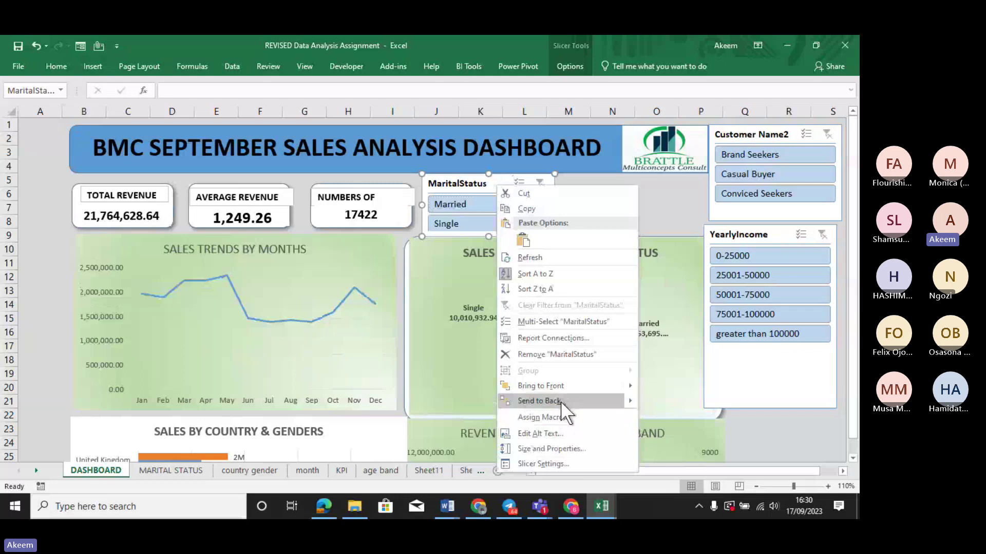
{"action": "left_click", "coordinate": [556, 337]}
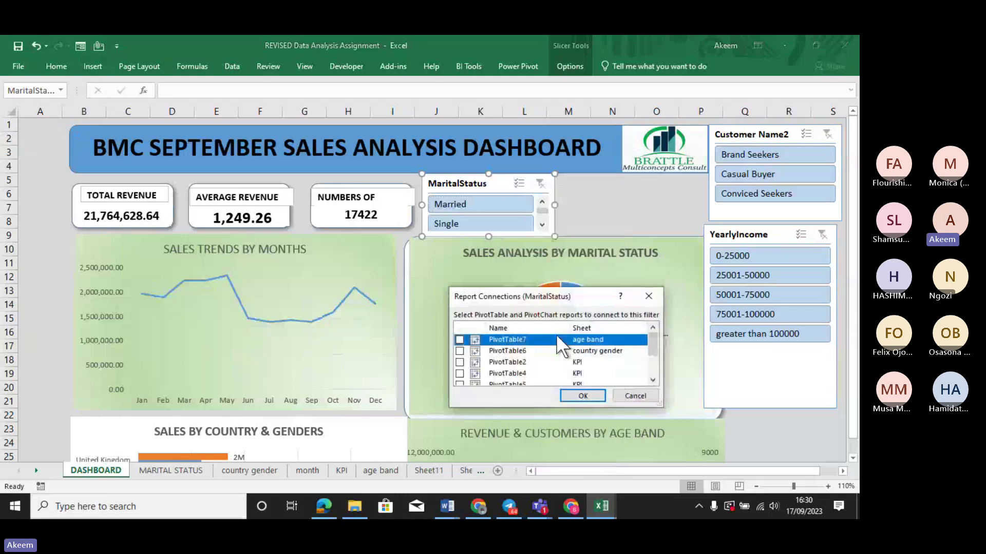
{"action": "left_click_drag", "start_coordinate": [579, 295], "coordinate": [593, 188]}
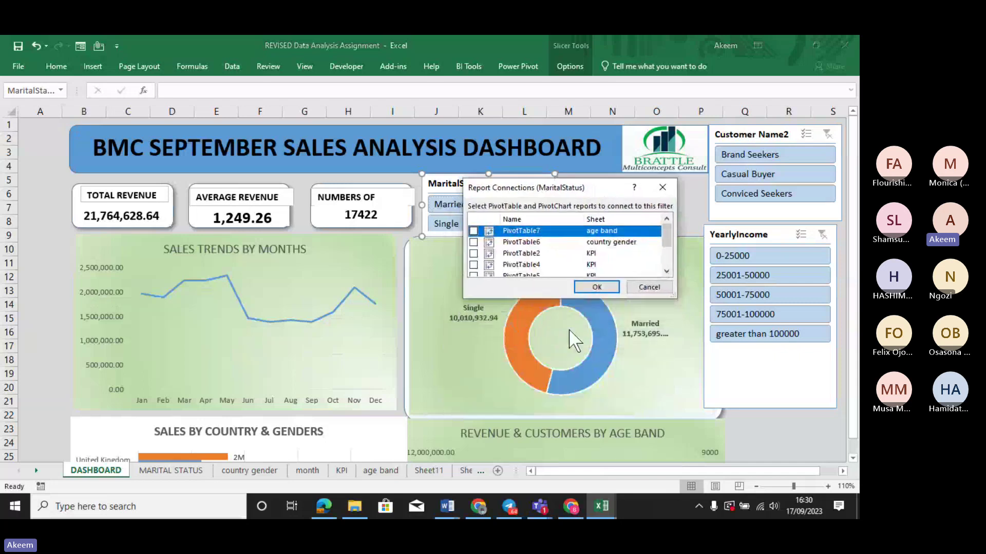
{"action": "left_click_drag", "start_coordinate": [566, 298], "coordinate": [570, 398]}
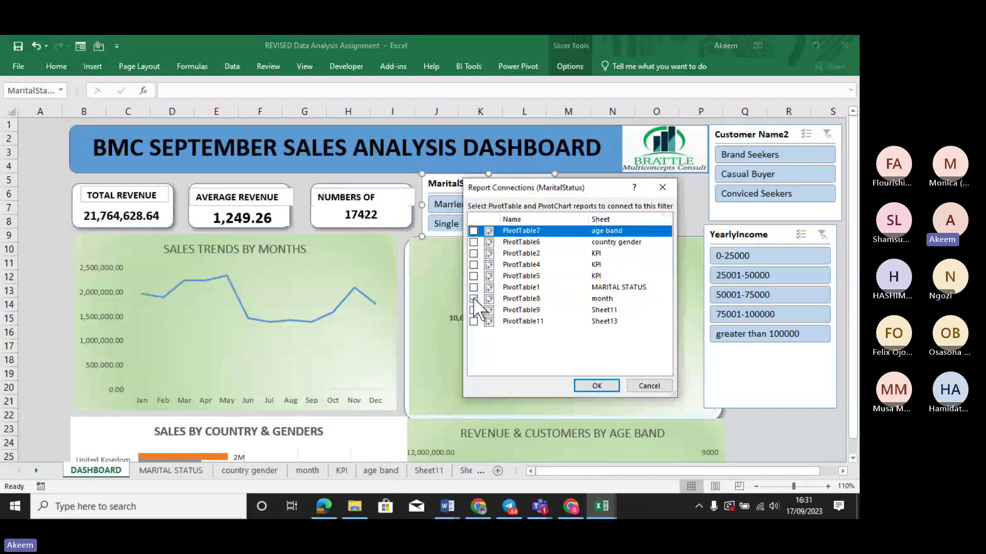
{"action": "left_click", "coordinate": [473, 242]}
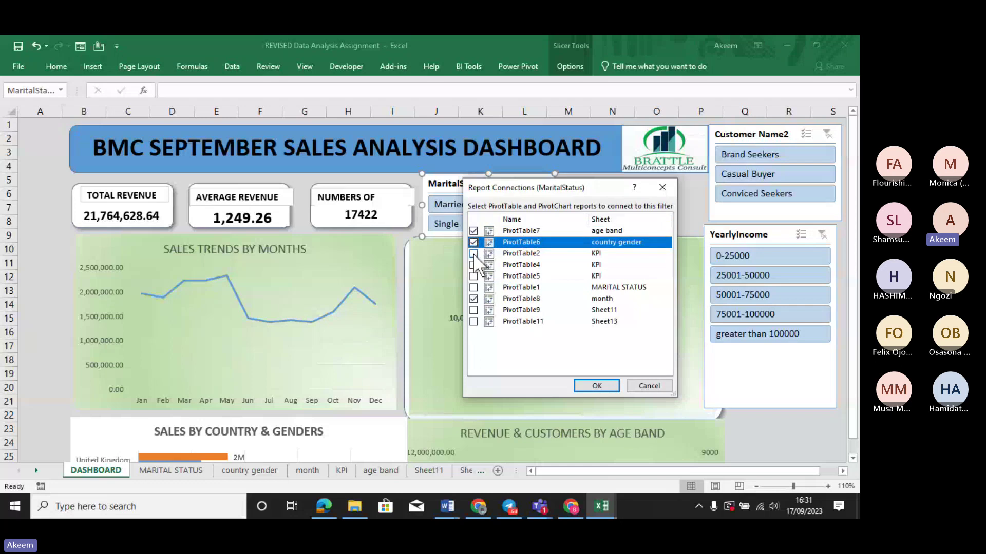
{"action": "left_click", "coordinate": [473, 254]}
{"action": "left_click", "coordinate": [473, 265]}
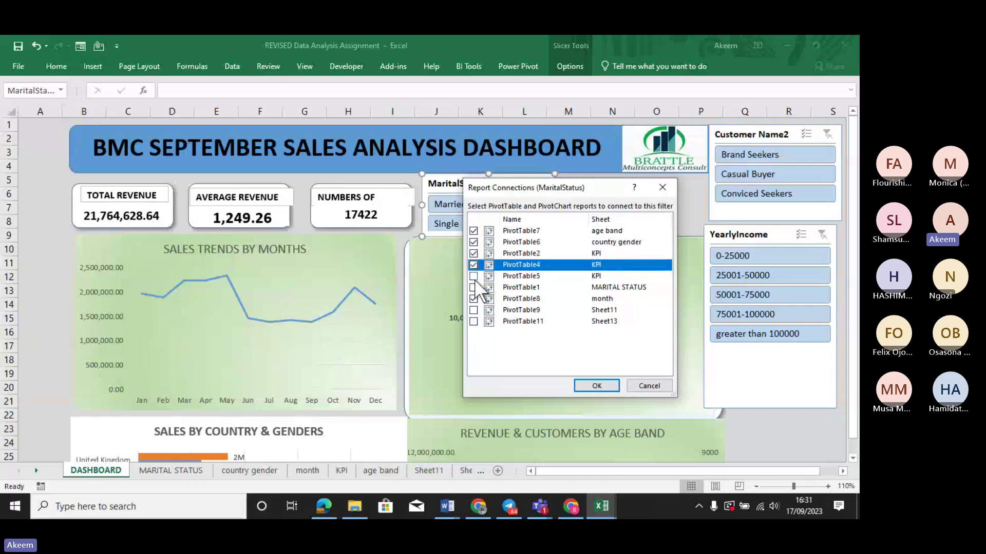
{"action": "left_click", "coordinate": [473, 276]}
{"action": "left_click", "coordinate": [474, 288]}
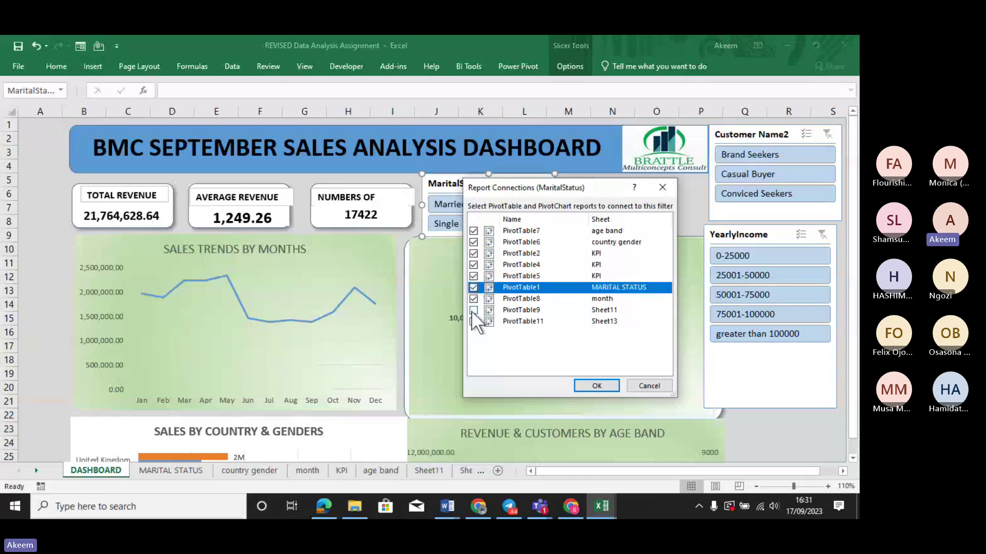
{"action": "left_click", "coordinate": [473, 310]}
{"action": "left_click", "coordinate": [474, 321]}
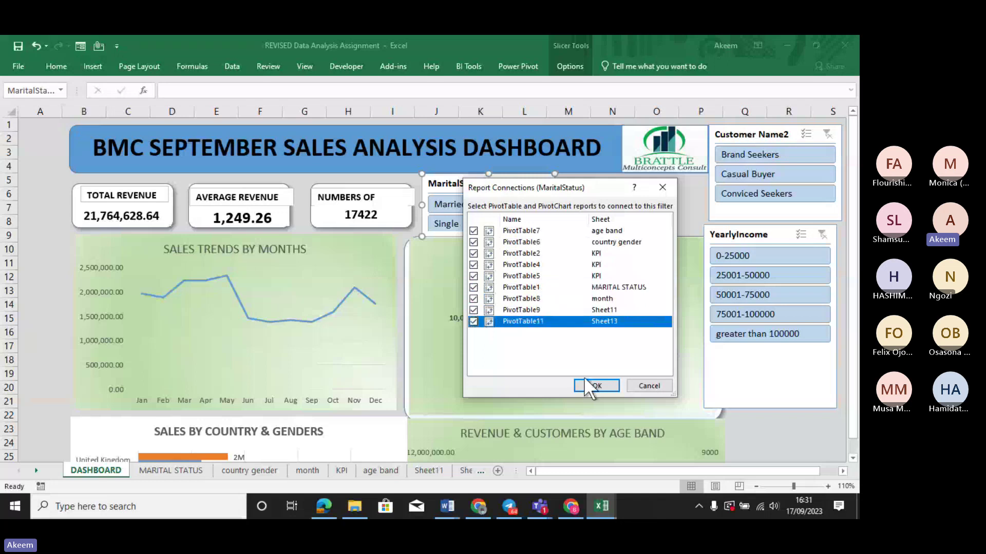
{"action": "left_click", "coordinate": [596, 386]}
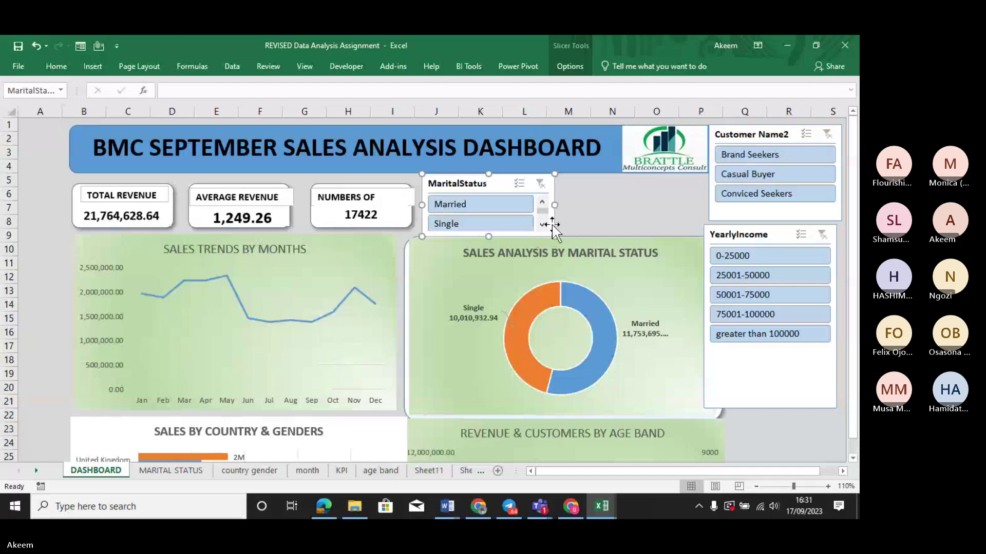
Filter the whole dashboard to Married customers with the MaritalStatus slicer.
{"action": "left_click", "coordinate": [514, 255]}
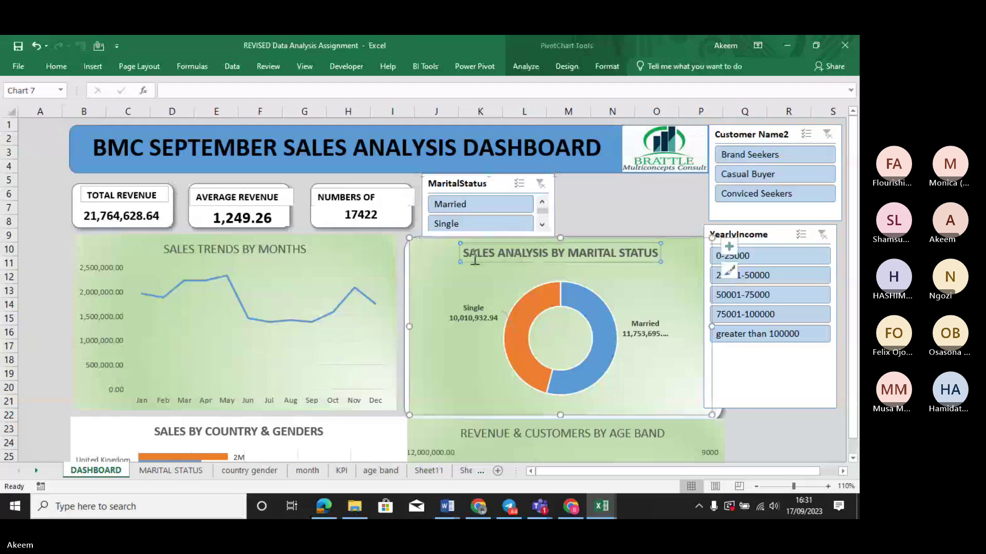
{"action": "left_click", "coordinate": [470, 205]}
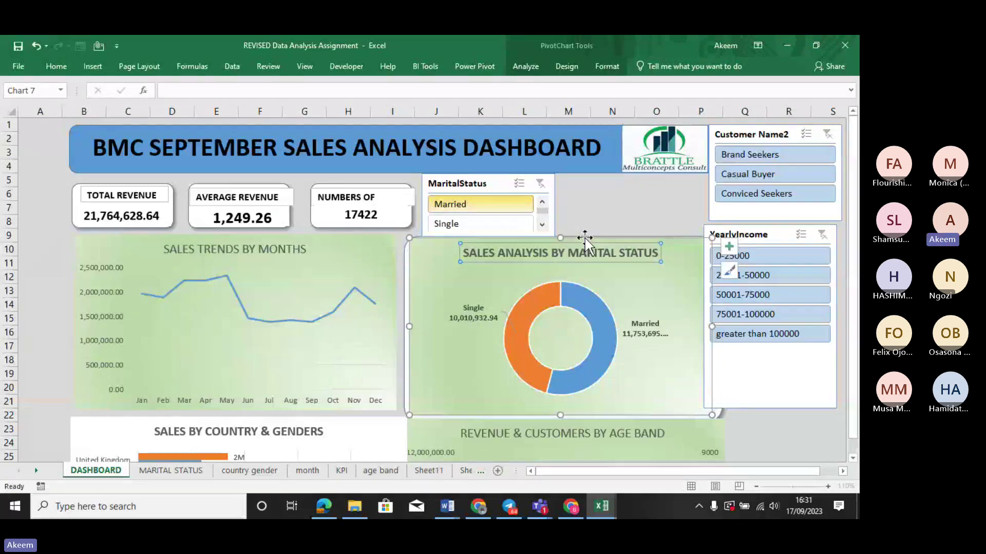
Switch to the Teams meeting, admit the participant waiting in the lobby, and return to the Excel dashboard.
{"action": "mouse_move", "coordinate": [567, 506]}
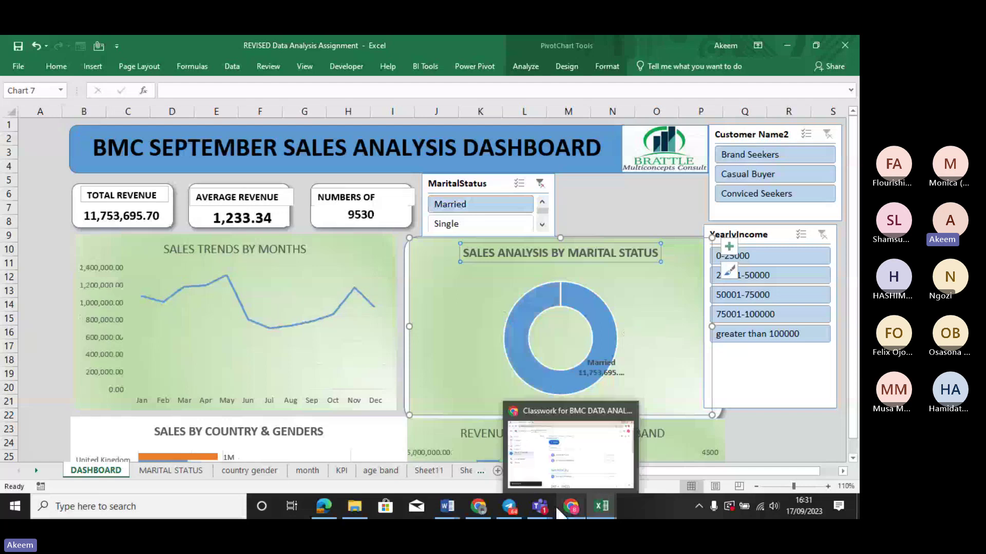
{"action": "left_click", "coordinate": [558, 490]}
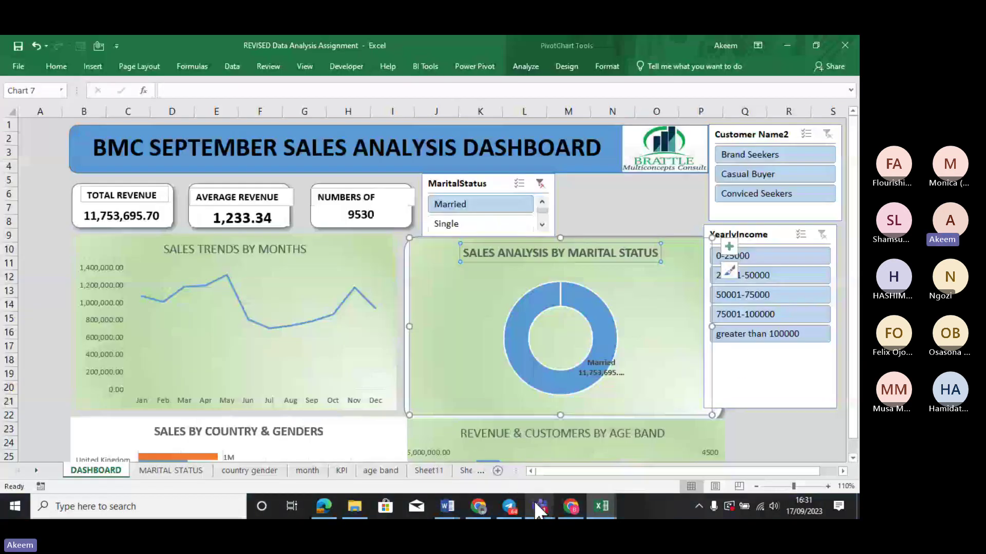
{"action": "mouse_move", "coordinate": [537, 506]}
{"action": "left_click", "coordinate": [637, 447]}
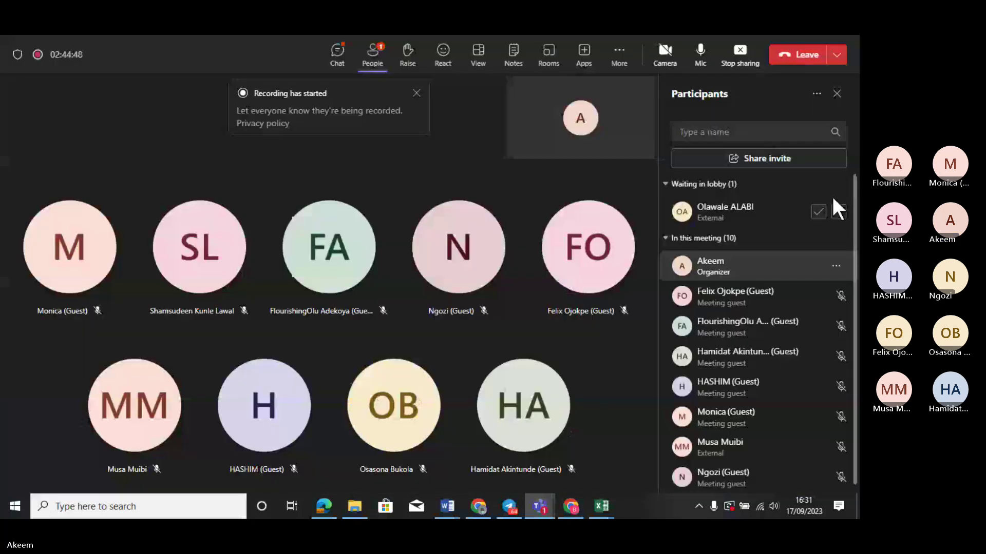
{"action": "left_click", "coordinate": [818, 212]}
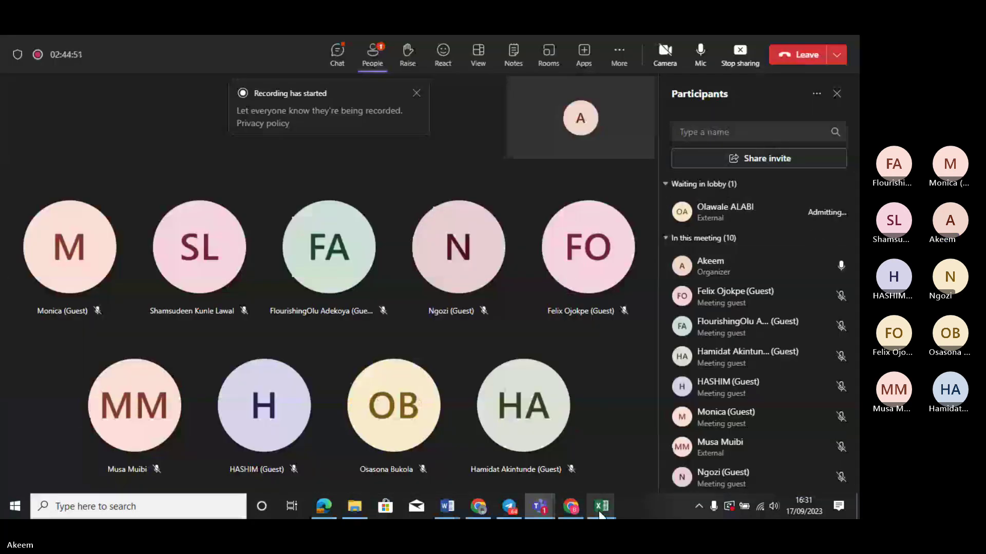
{"action": "mouse_move", "coordinate": [601, 511]}
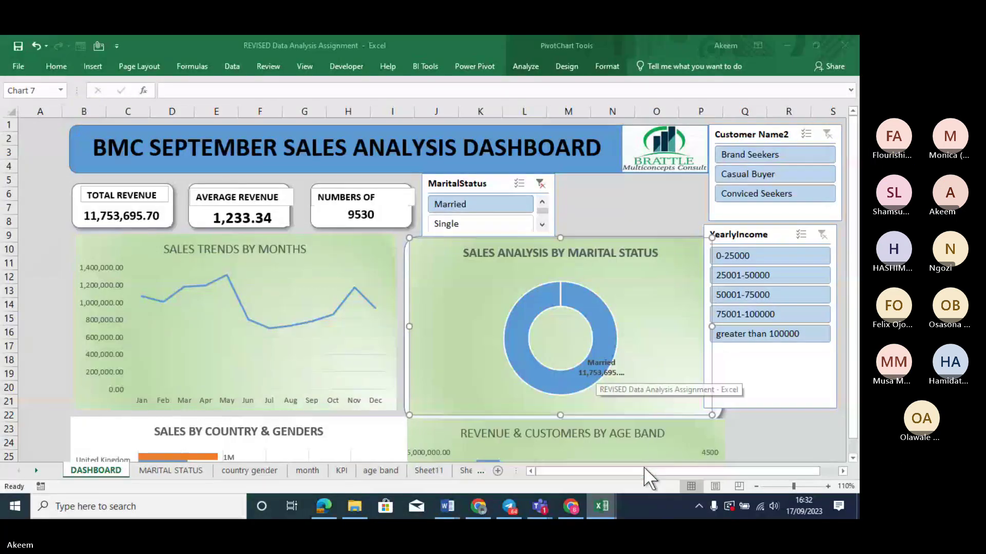
{"action": "left_click", "coordinate": [643, 466]}
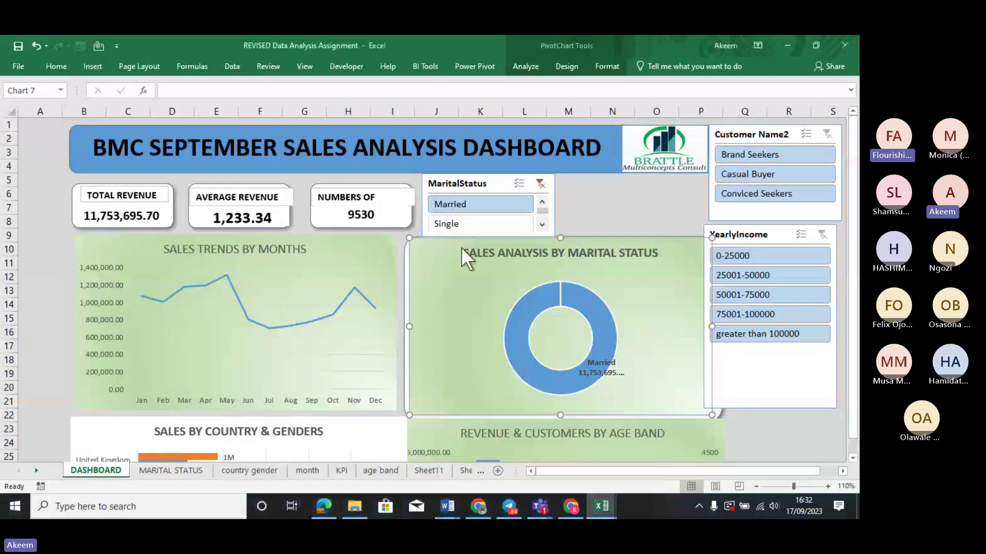
Check that all charts and KPI cards respond to Single and Married in the MaritalStatus slicer, and clear the filter.
{"action": "left_click", "coordinate": [462, 249]}
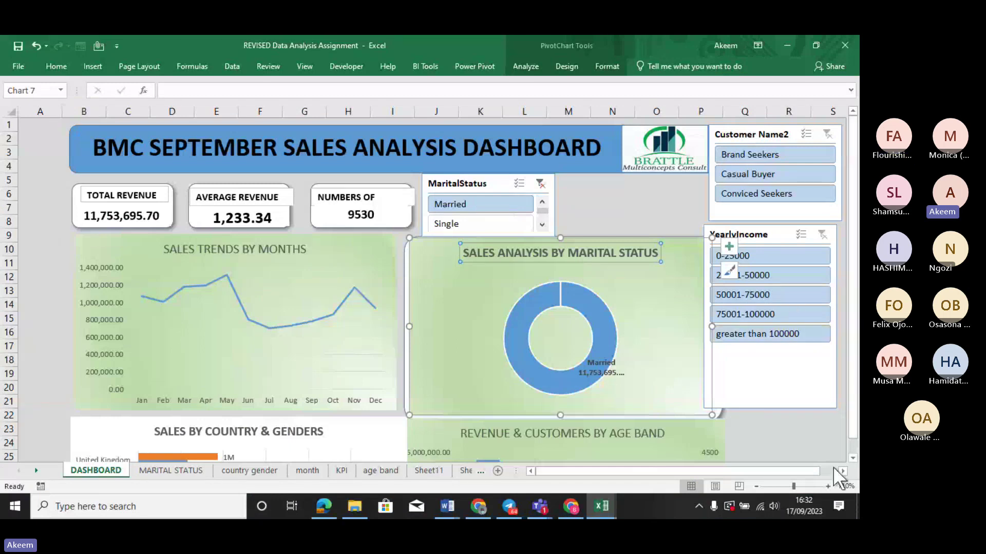
{"action": "left_click", "coordinate": [757, 488]}
{"action": "left_click", "coordinate": [757, 488]}
{"action": "left_click", "coordinate": [757, 488]}
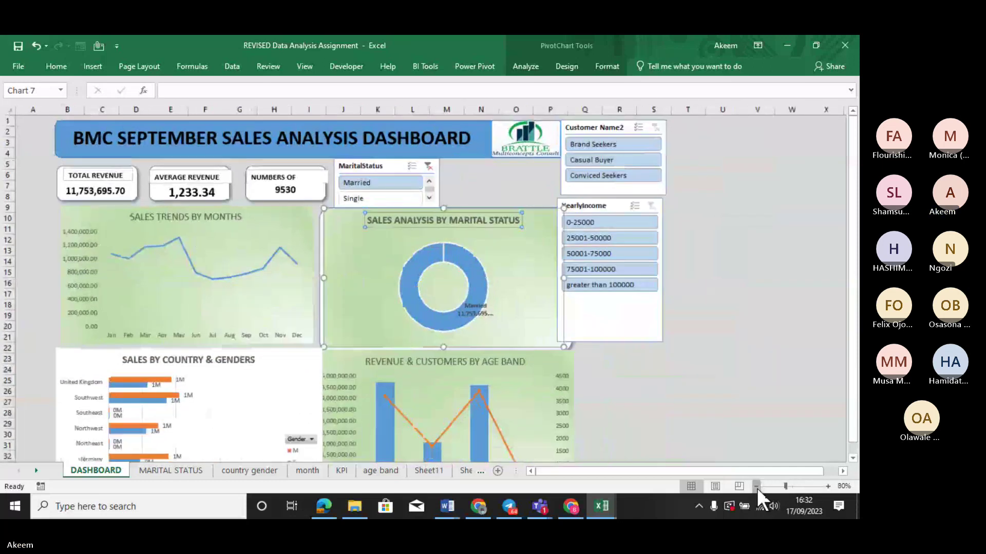
{"action": "left_click", "coordinate": [757, 487]}
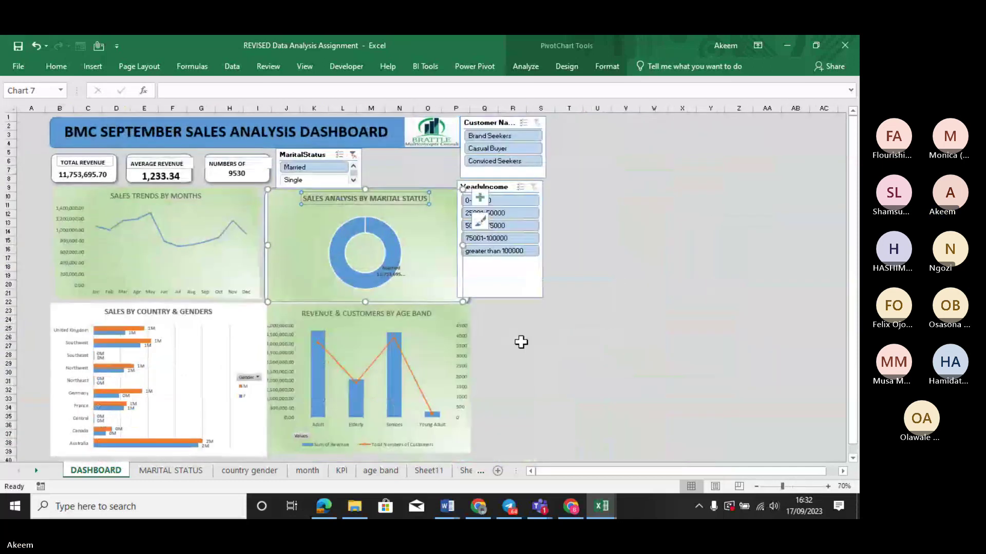
{"action": "left_click", "coordinate": [300, 178]}
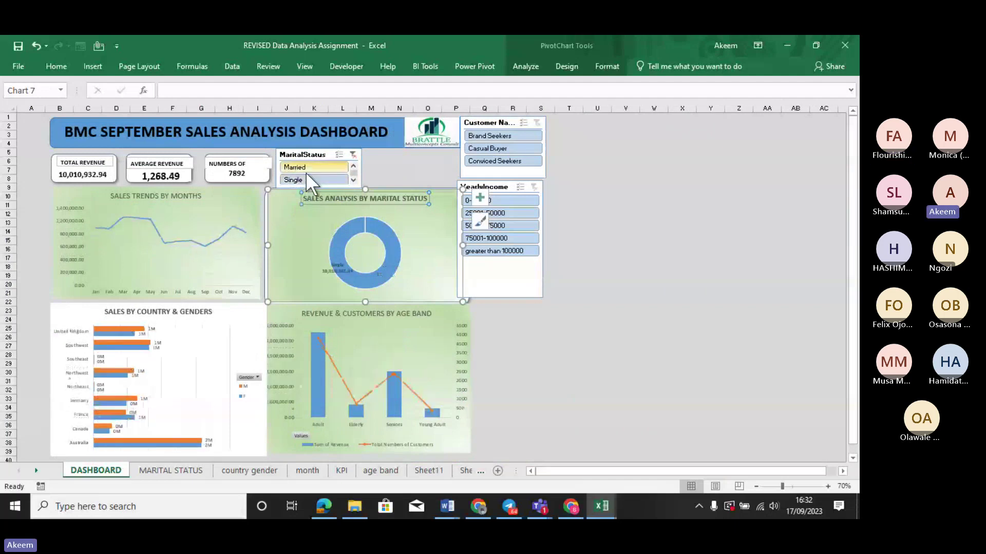
{"action": "left_click", "coordinate": [306, 167]}
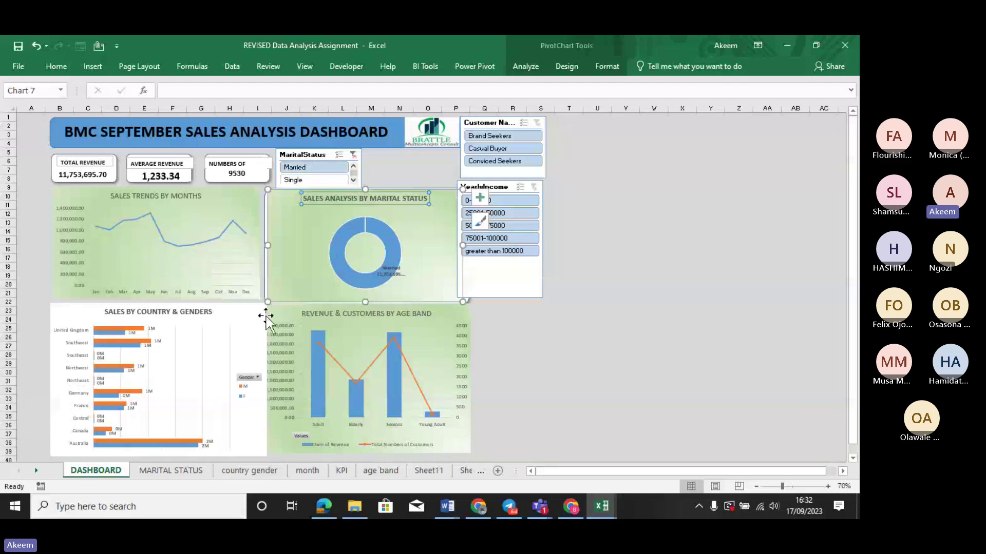
{"action": "left_click", "coordinate": [352, 154]}
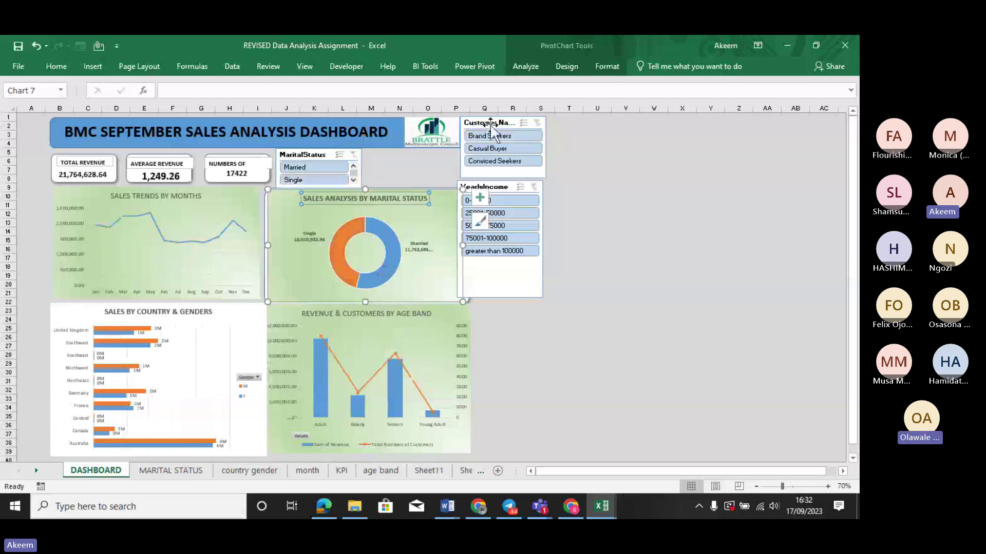
Check the PivotTable names of the Sum of Revenue, Count of CustomerID and Average of Revenue tables on the KPI sheet.
{"action": "mouse_move", "coordinate": [483, 124]}
{"action": "left_mouse_down"}
{"action": "mouse_move", "coordinate": [431, 150]}
{"action": "mouse_move", "coordinate": [391, 150]}
{"action": "mouse_move", "coordinate": [506, 136]}
{"action": "mouse_move", "coordinate": [542, 107]}
{"action": "mouse_move", "coordinate": [503, 127]}
{"action": "left_mouse_up"}
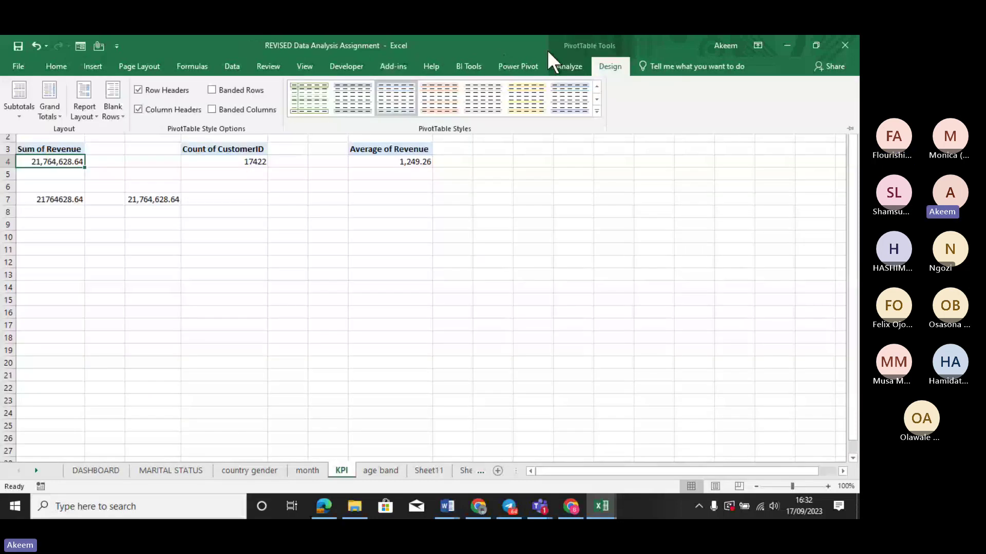
{"action": "left_click", "coordinate": [573, 66]}
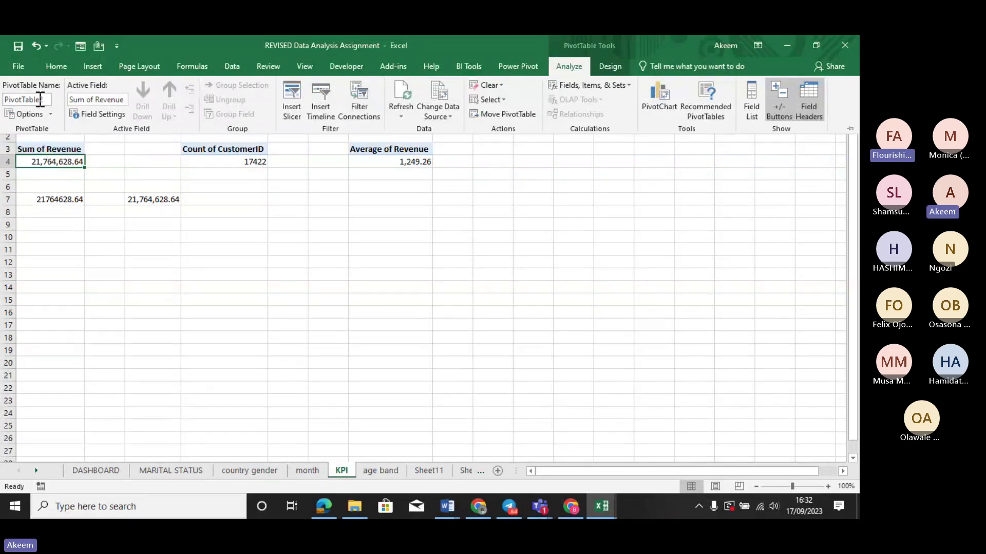
{"action": "left_click", "coordinate": [242, 155]}
{"action": "left_click", "coordinate": [243, 160]}
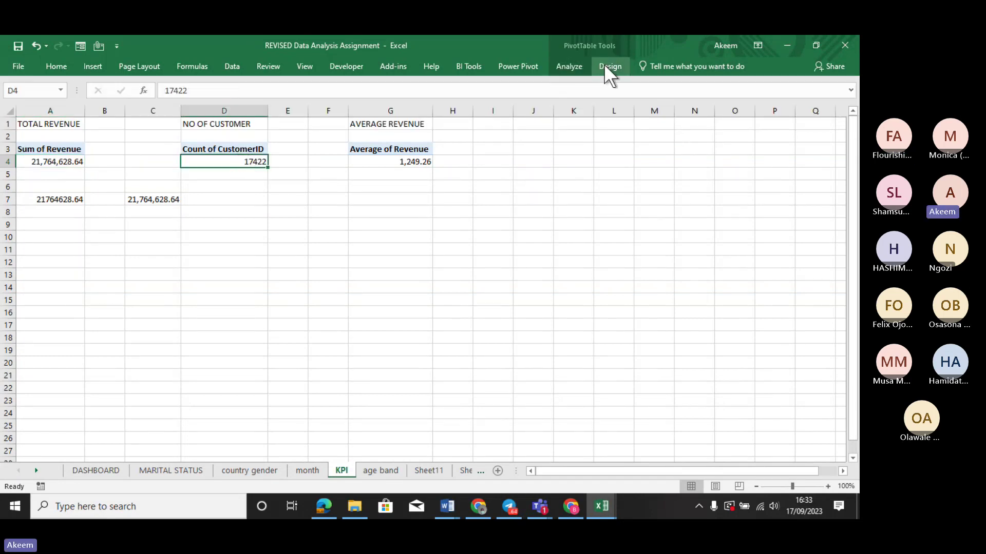
{"action": "left_click", "coordinate": [571, 66]}
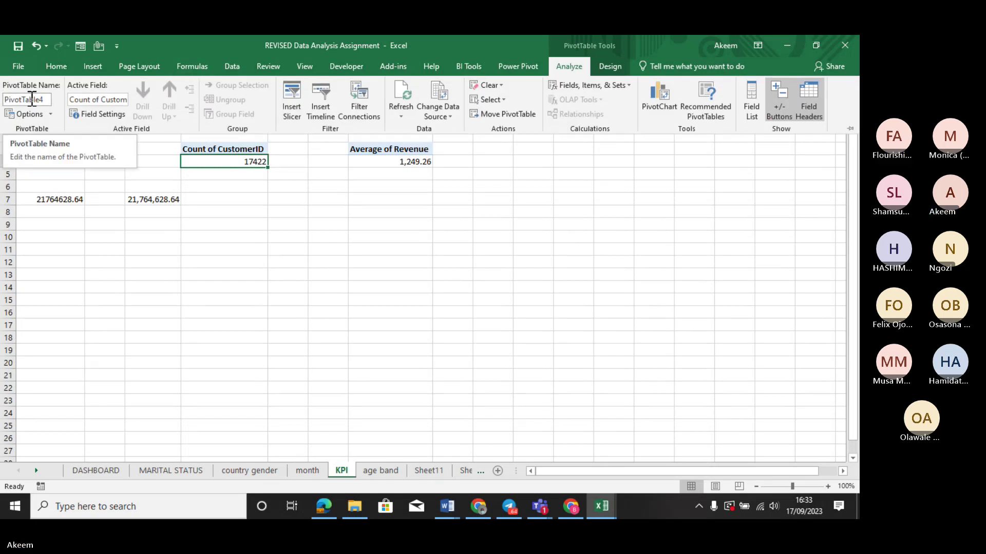
{"action": "left_click", "coordinate": [400, 160]}
{"action": "left_click", "coordinate": [401, 160]}
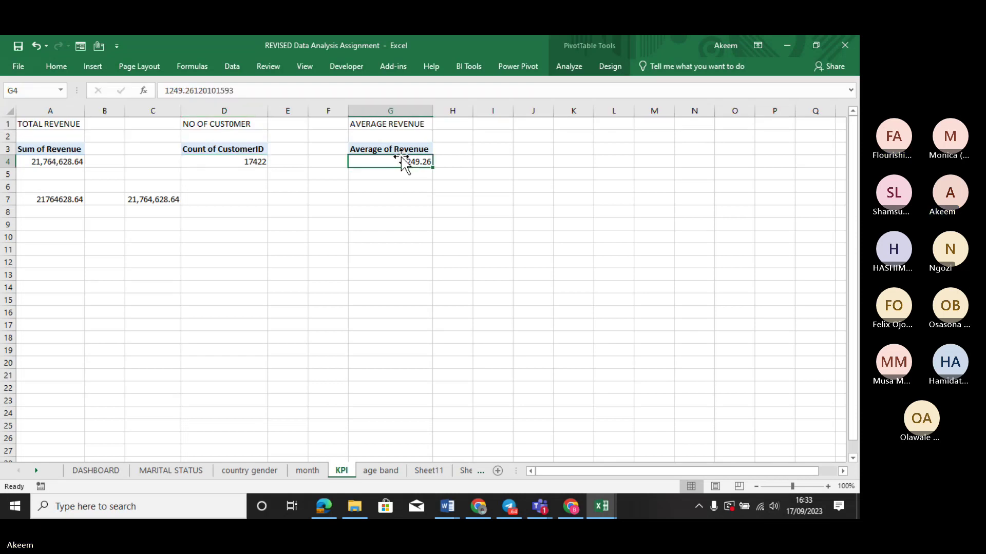
{"action": "left_click", "coordinate": [569, 66]}
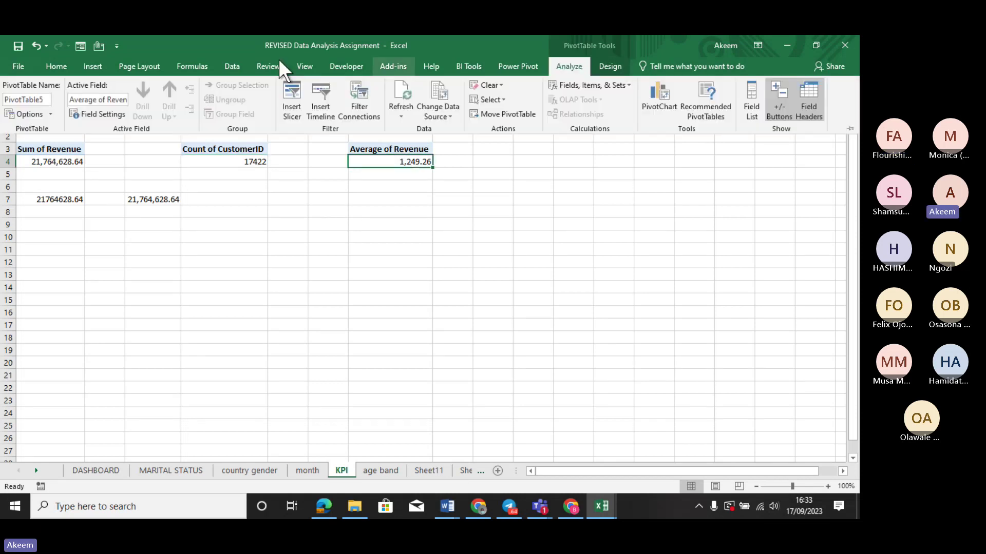
{"action": "left_click", "coordinate": [46, 98]}
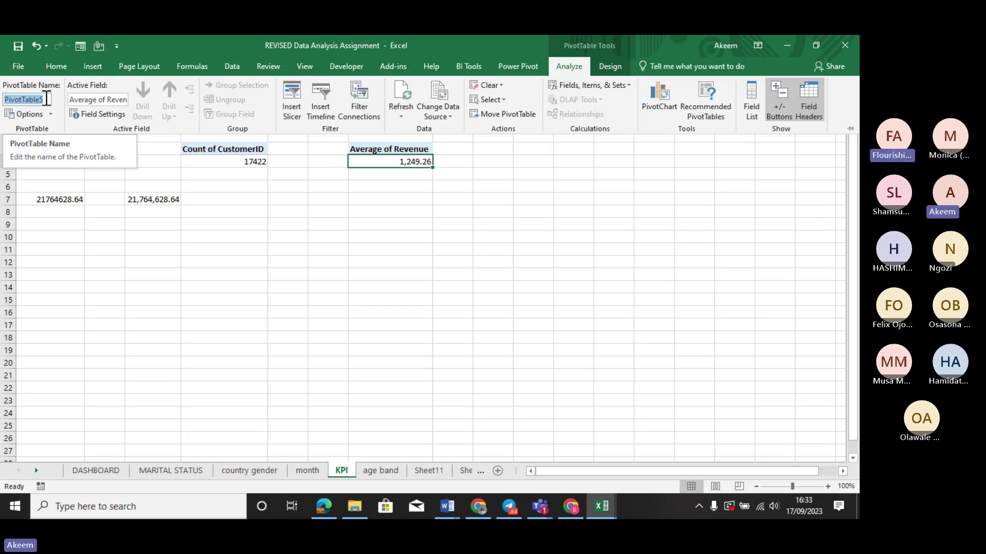
{"action": "key", "text": "Escape"}
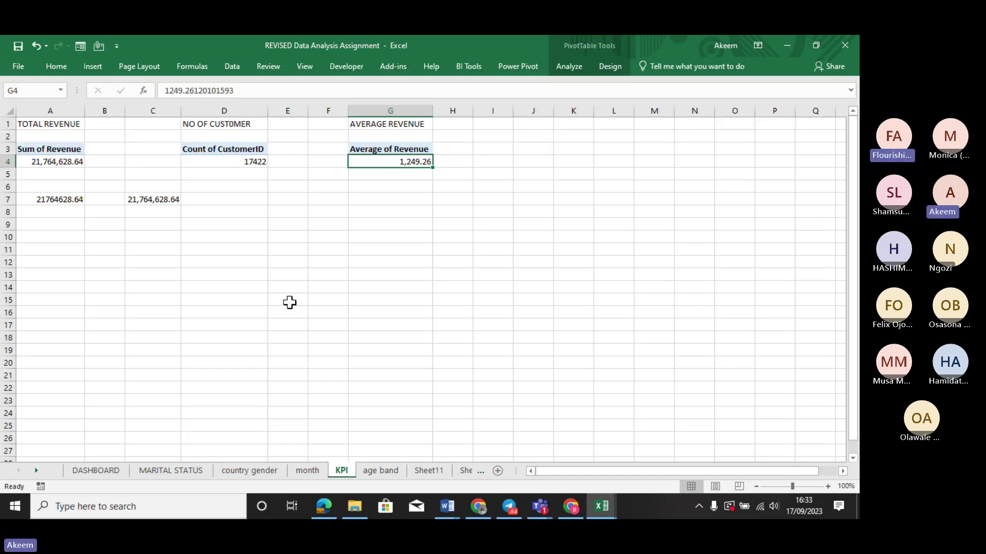
Return to the DASHBOARD sheet, shorten the Customer Name slicer and move it to the blank area beside the title banner.
{"action": "left_click", "coordinate": [105, 469]}
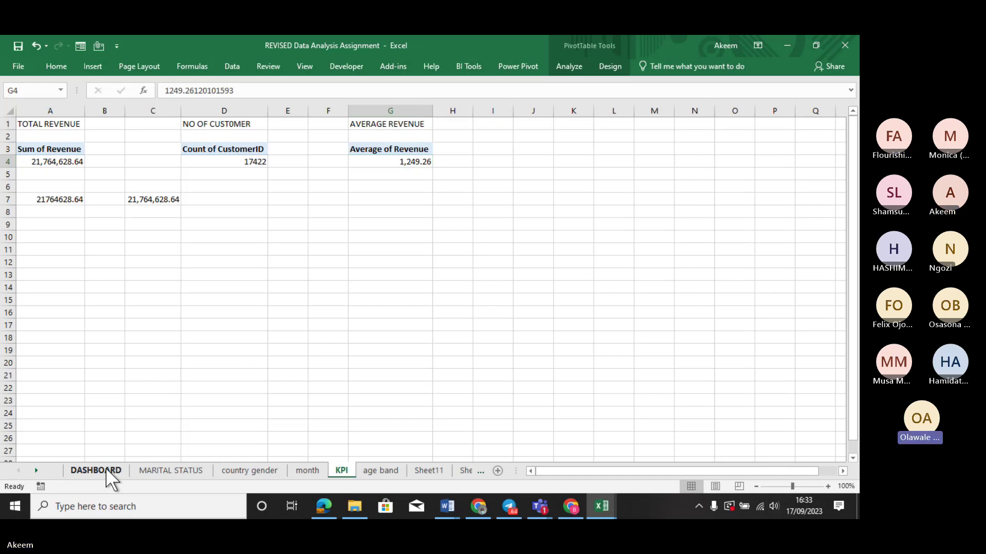
{"action": "left_click", "coordinate": [106, 469]}
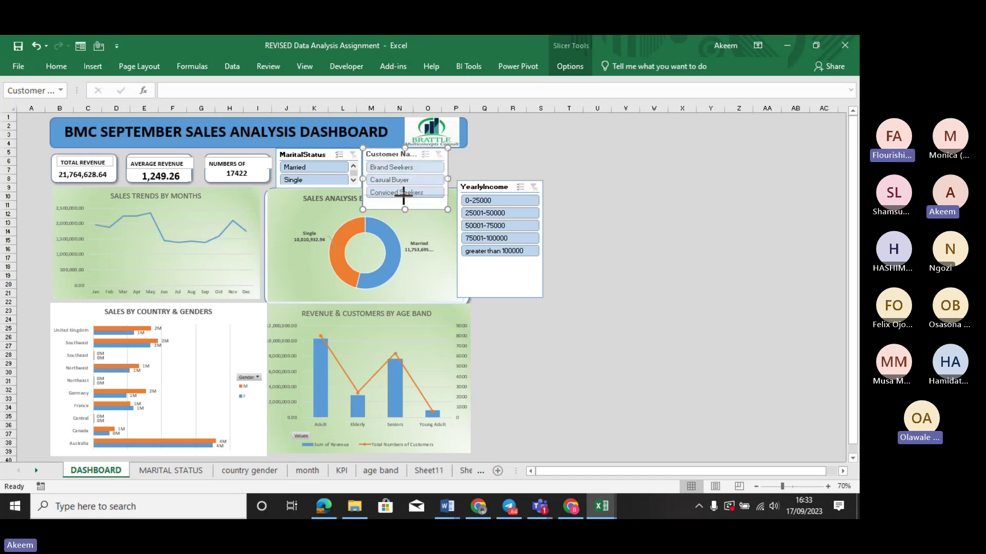
{"action": "left_click_drag", "start_coordinate": [405, 195], "coordinate": [405, 195]}
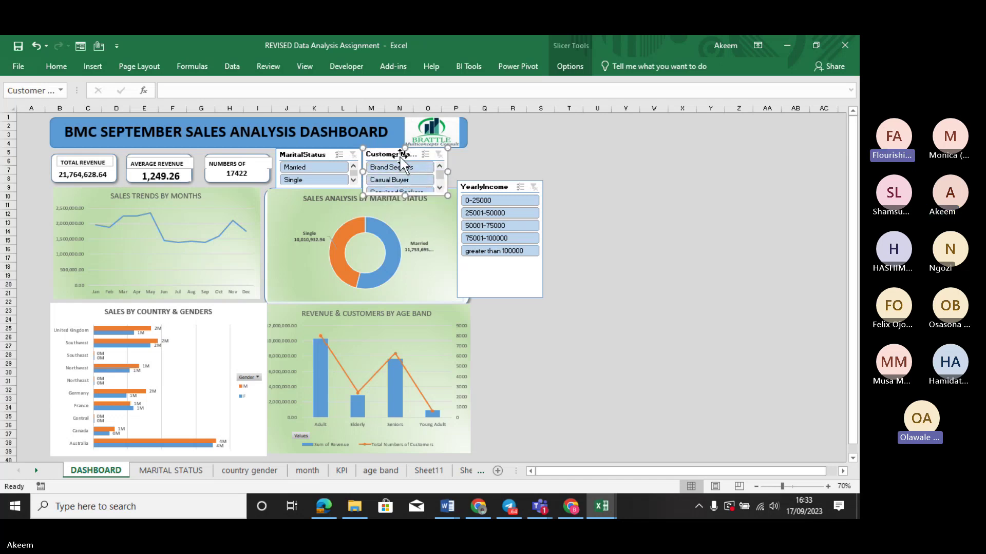
{"action": "left_click_drag", "start_coordinate": [475, 153], "coordinate": [539, 139]}
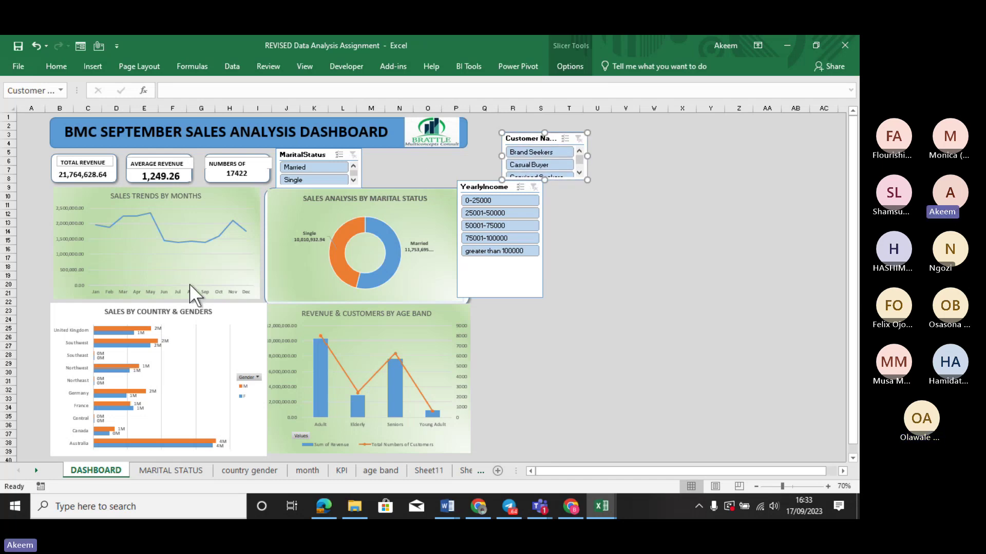
Look over the fields offered for inserting a slicer from the Sales Trends by Months chart, without adding one.
{"action": "left_click", "coordinate": [162, 262]}
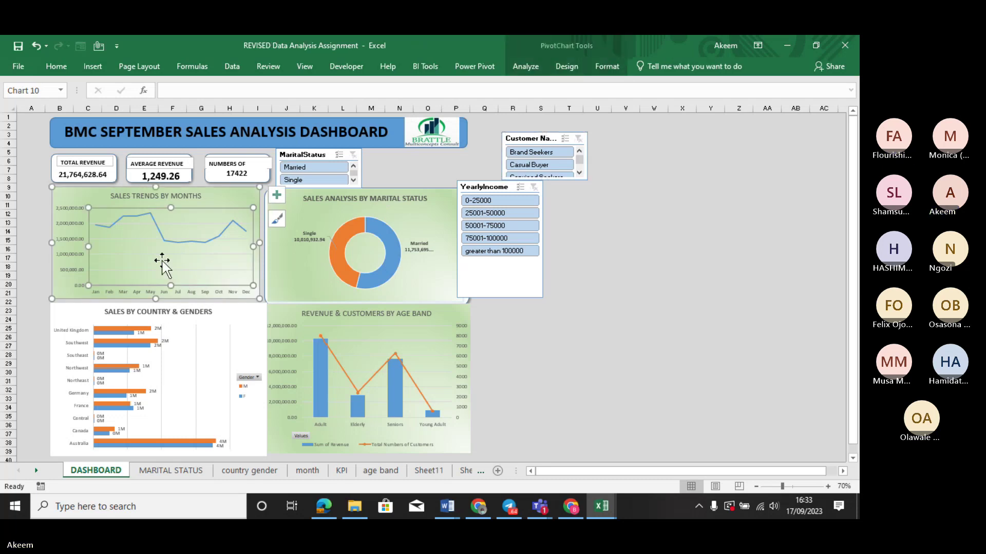
{"action": "right_click", "coordinate": [161, 261]}
{"action": "left_click", "coordinate": [89, 222]}
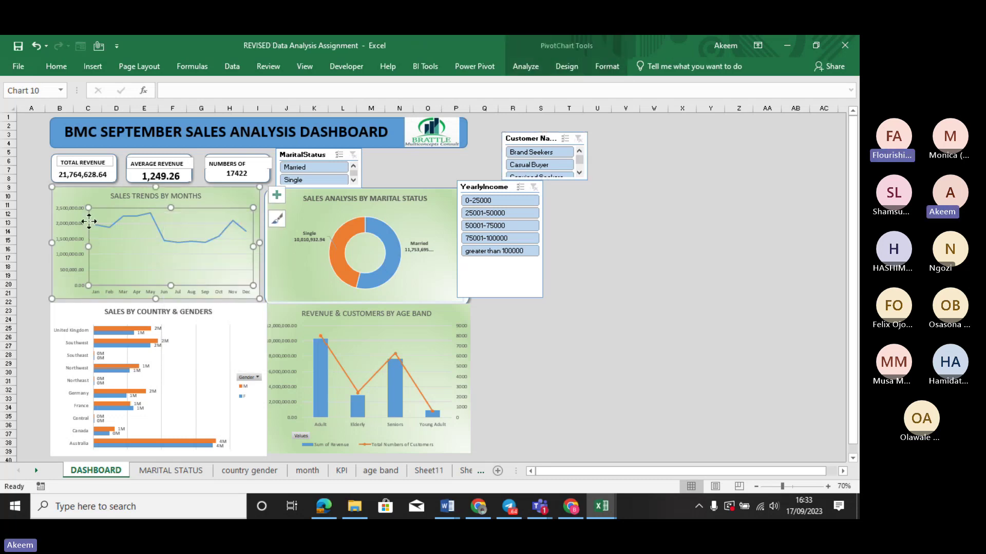
{"action": "left_click", "coordinate": [528, 66]}
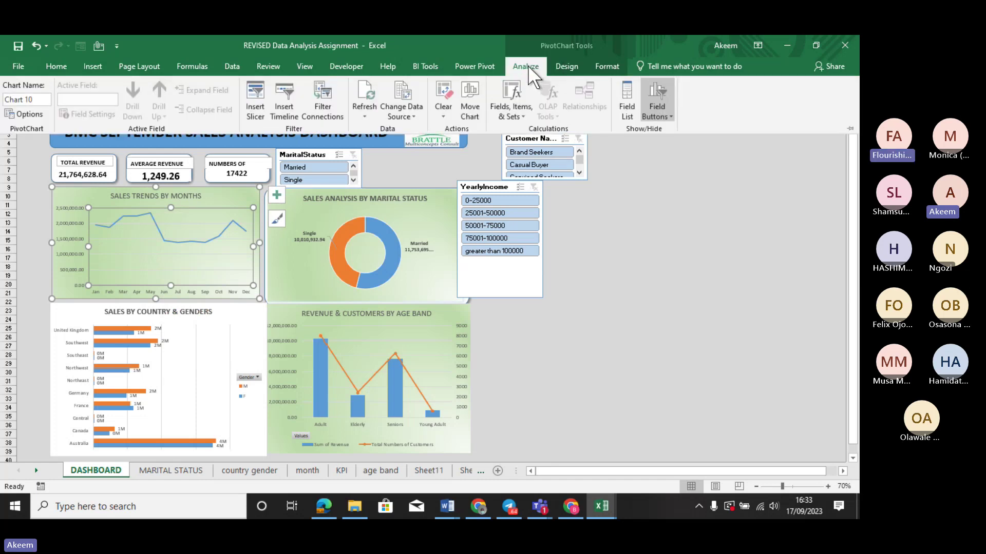
{"action": "left_click", "coordinate": [259, 97]}
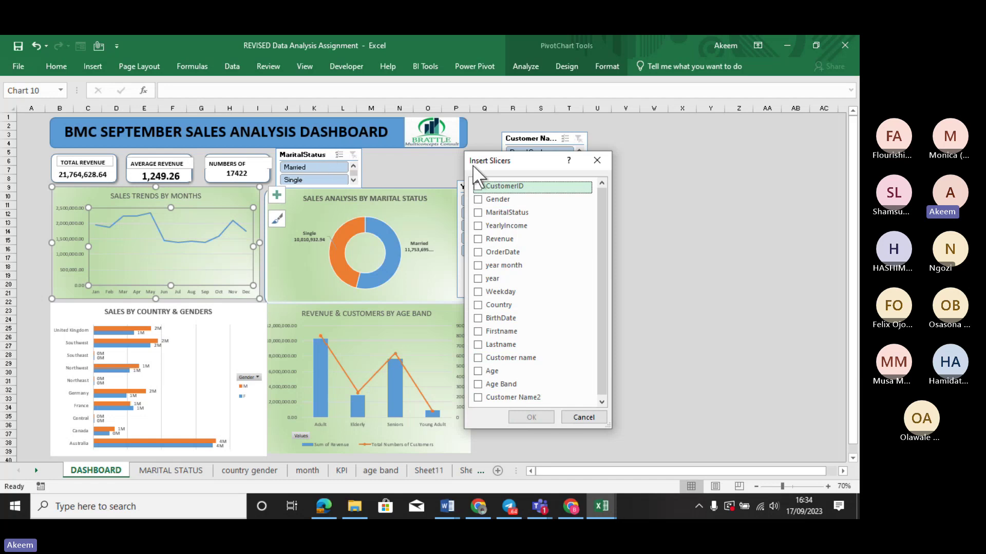
{"action": "left_click", "coordinate": [596, 160]}
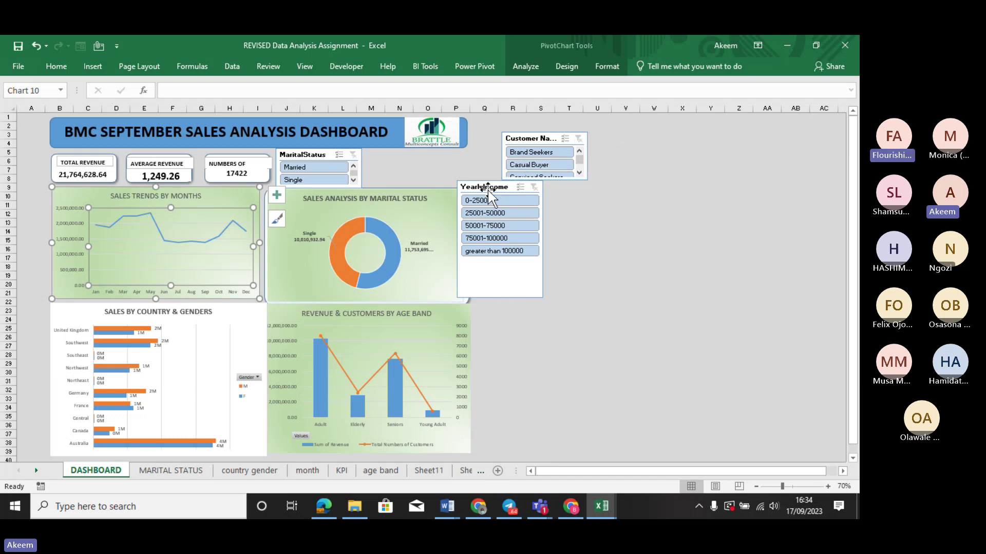
Shorten the YearlyIncome slicer to fit its five buttons beside the marital status chart, and place the Customer Name slicer directly above it.
{"action": "mouse_move", "coordinate": [497, 188]}
{"action": "left_mouse_down"}
{"action": "mouse_move", "coordinate": [455, 167]}
{"action": "mouse_move", "coordinate": [508, 189]}
{"action": "left_mouse_up"}
{"action": "left_click_drag", "start_coordinate": [514, 304], "coordinate": [513, 267]}
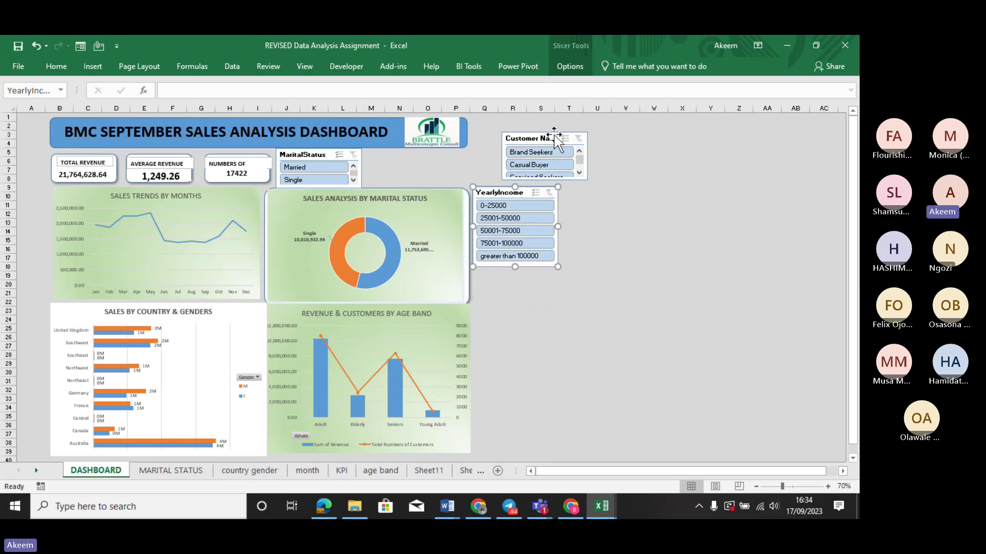
{"action": "left_click_drag", "start_coordinate": [547, 135], "coordinate": [511, 121]}
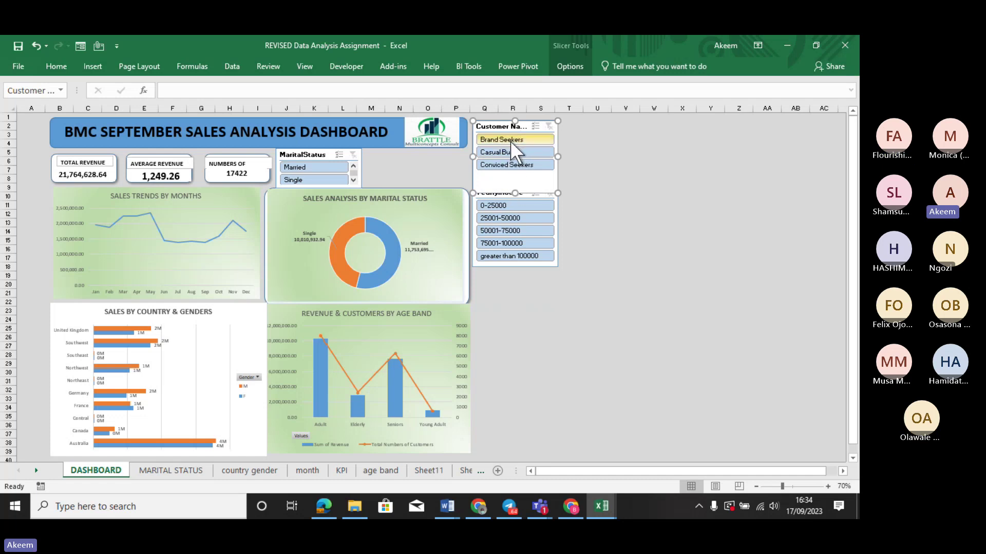
Set the button height of the Customer Name slicer to 1.3 cm.
{"action": "left_click", "coordinate": [571, 66]}
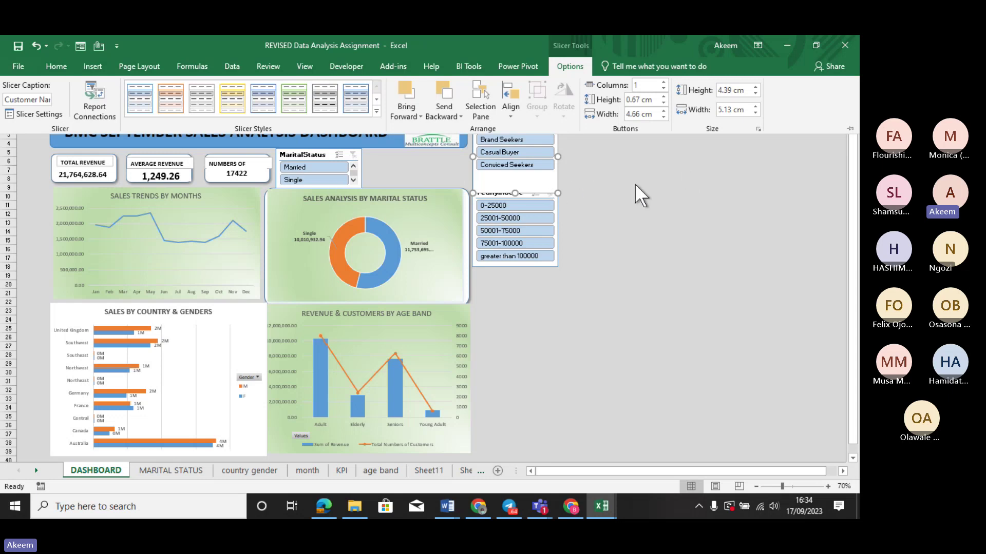
{"action": "left_click", "coordinate": [664, 95]}
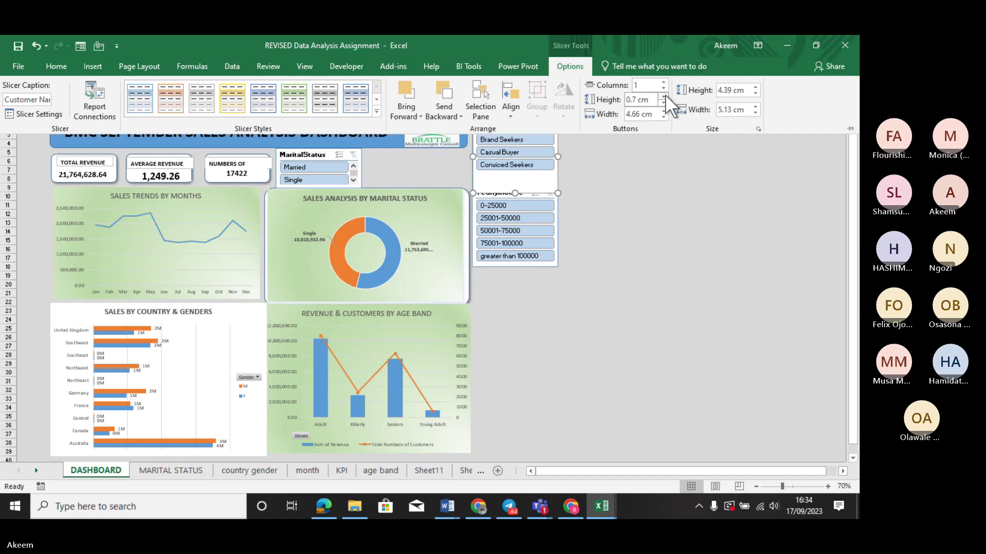
{"action": "left_click", "coordinate": [664, 95]}
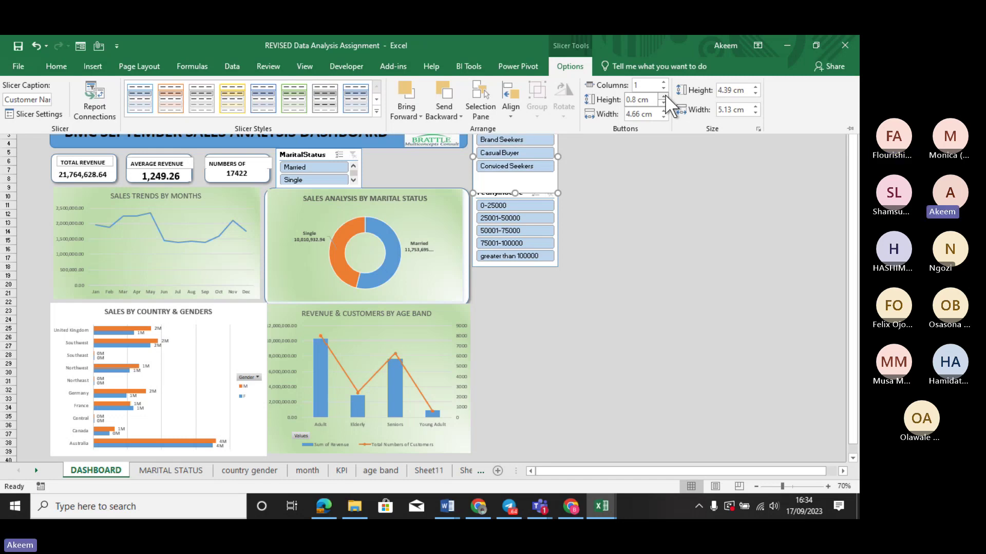
{"action": "left_click", "coordinate": [665, 94]}
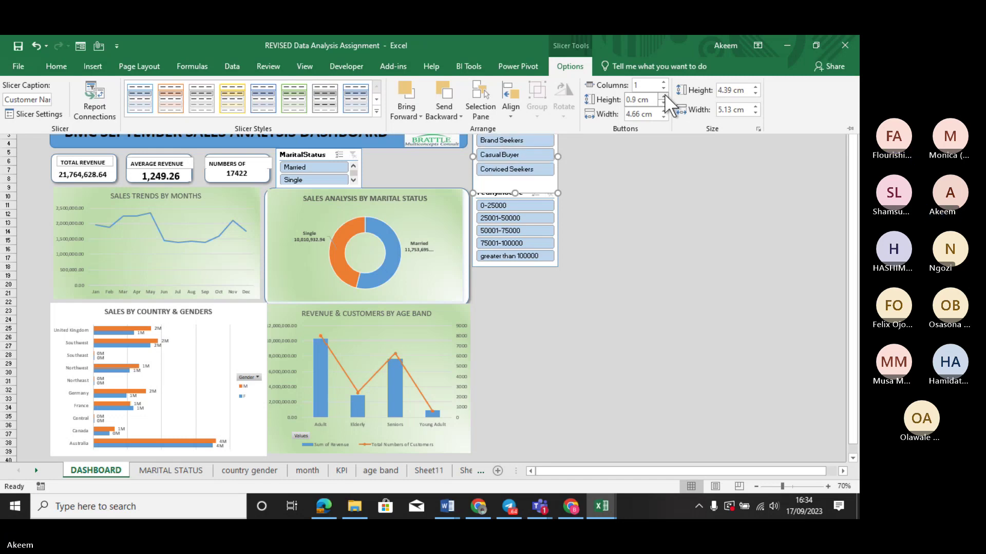
{"action": "left_click", "coordinate": [665, 94]}
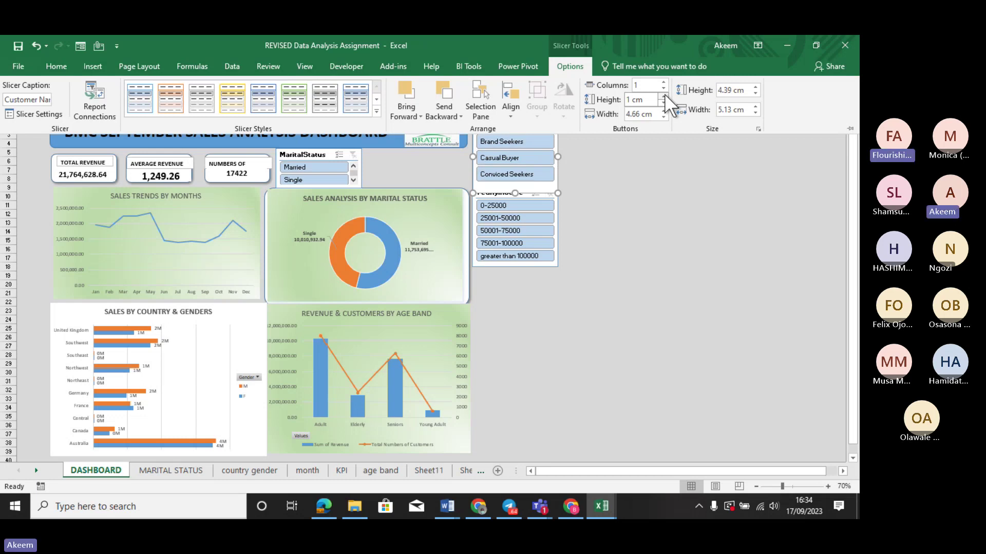
{"action": "left_click", "coordinate": [664, 95]}
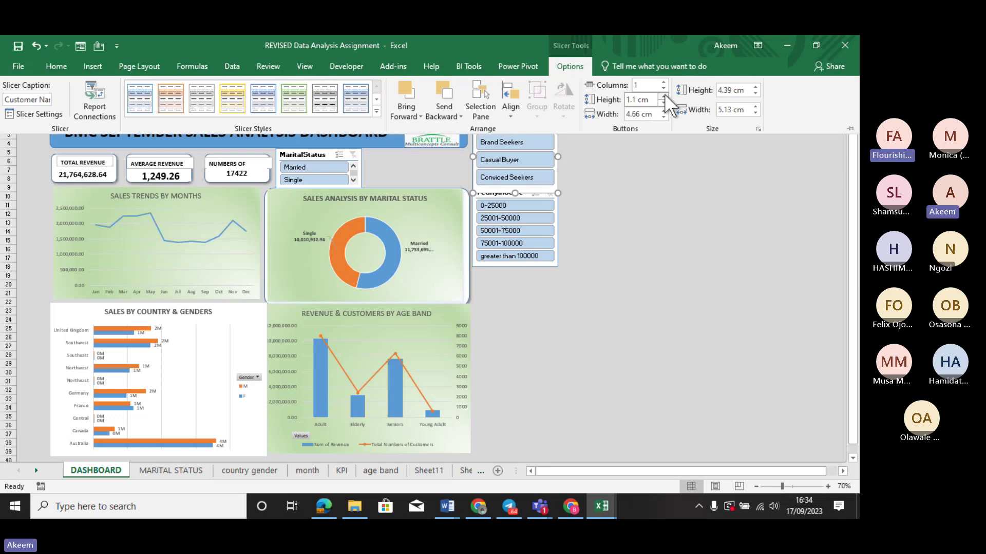
{"action": "left_click", "coordinate": [665, 94]}
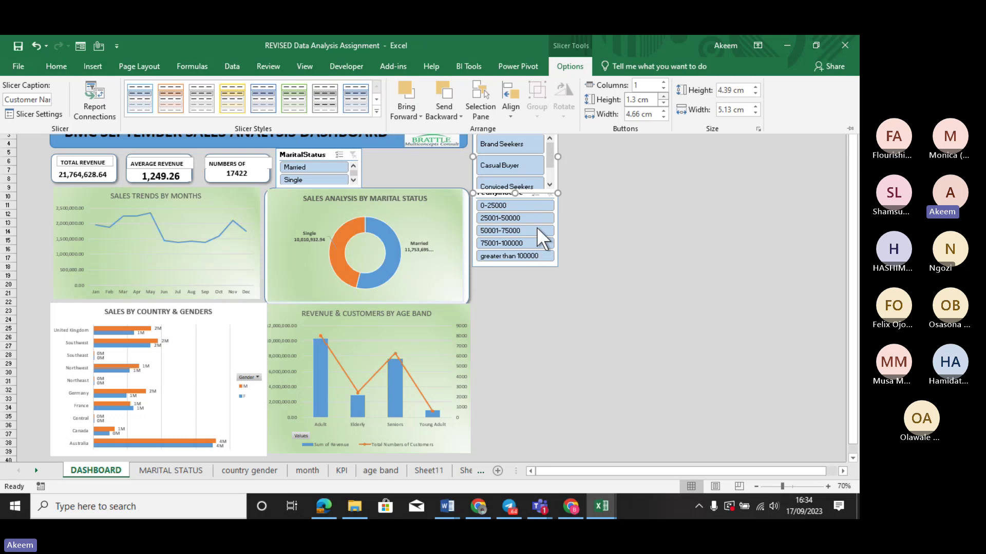
{"action": "left_click", "coordinate": [580, 218]}
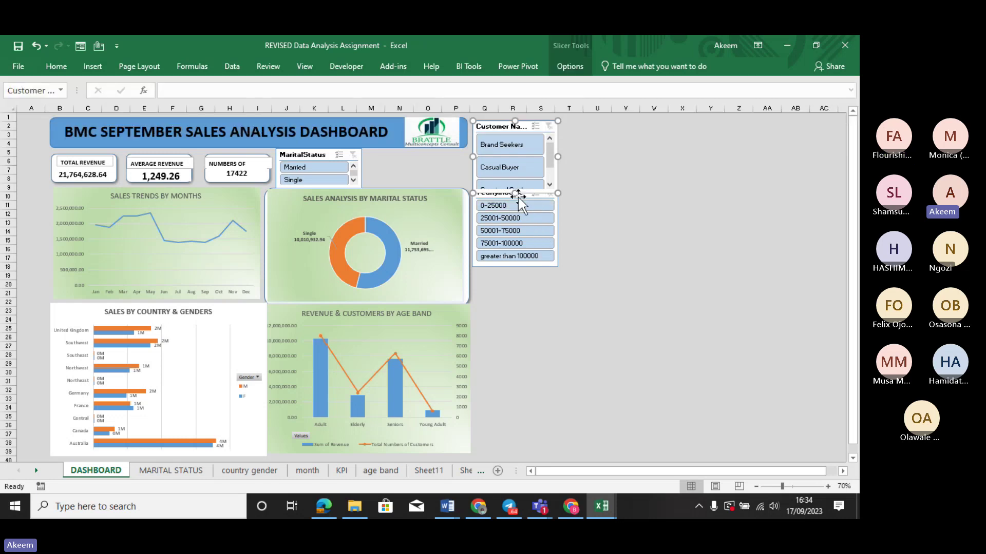
Place the YearlyIncome slicer beside the marital status chart and the Customer Name slicer below it, beside the age band chart.
{"action": "left_click_drag", "start_coordinate": [521, 212], "coordinate": [519, 238]}
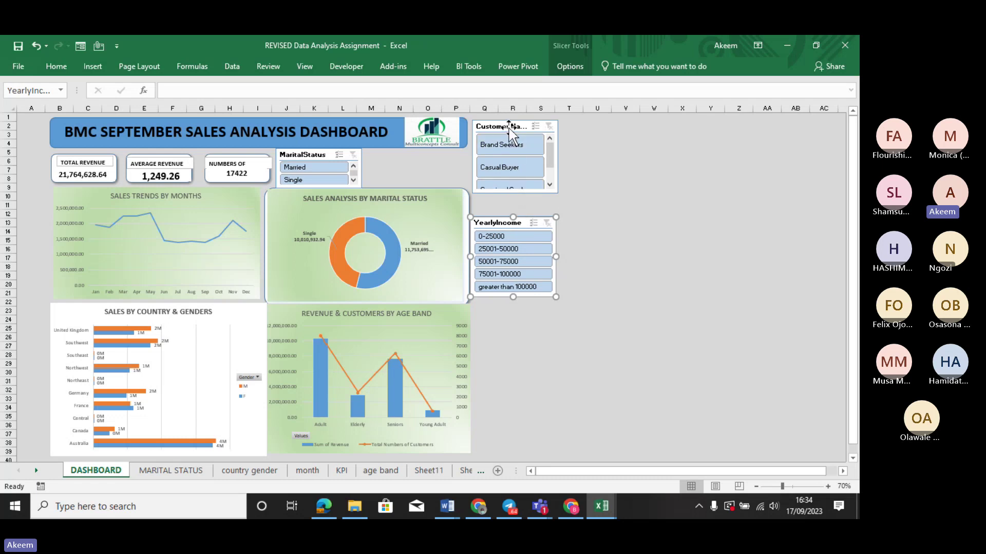
{"action": "left_click_drag", "start_coordinate": [508, 126], "coordinate": [504, 327]}
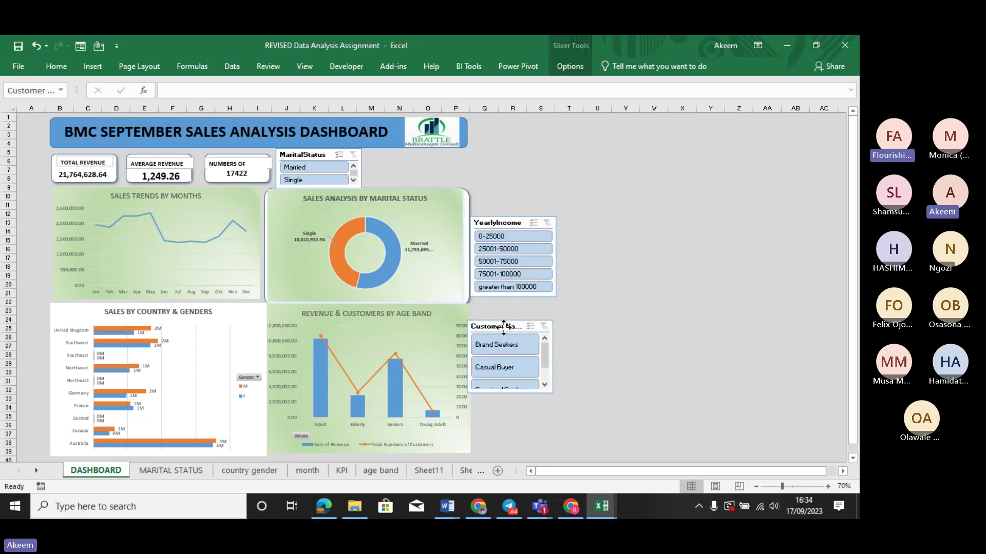
{"action": "left_click", "coordinate": [513, 223]}
{"action": "left_click_drag", "start_coordinate": [513, 223], "coordinate": [513, 193]}
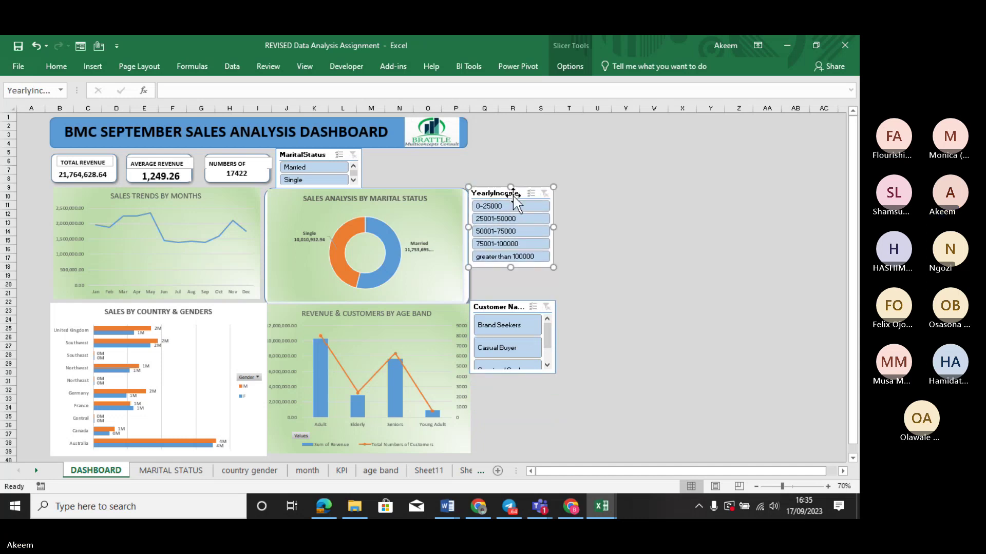
Try a two-column layout in the YearlyIncome slicer, undo it, and increase the slicer's button height instead.
{"action": "left_click", "coordinate": [567, 67]}
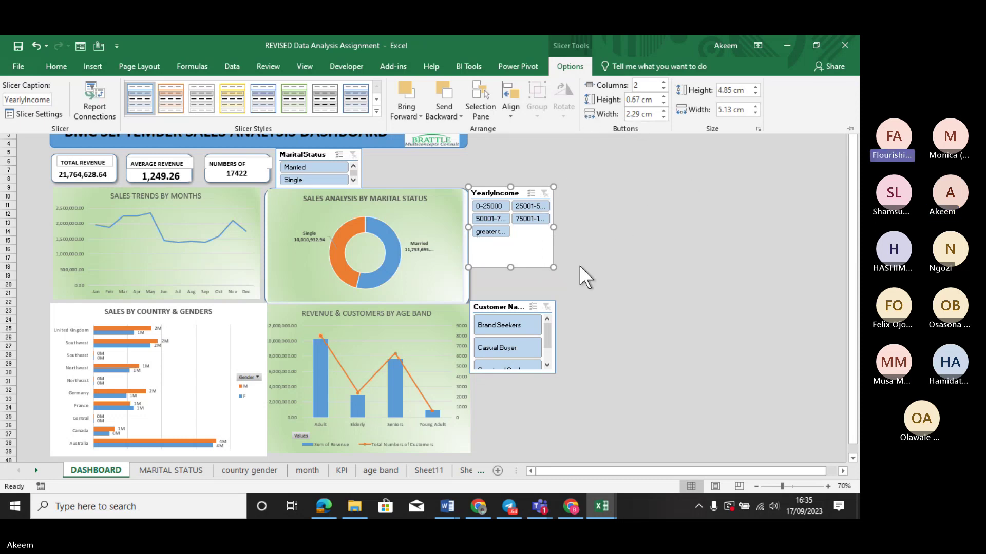
{"action": "key", "text": "ctrl+z"}
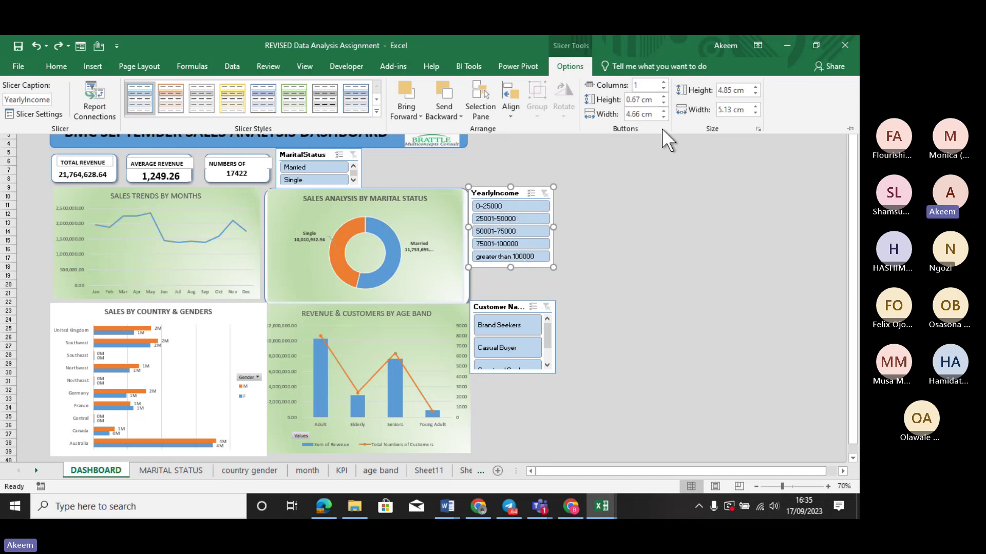
{"action": "left_click", "coordinate": [663, 96]}
{"action": "left_click", "coordinate": [513, 179]}
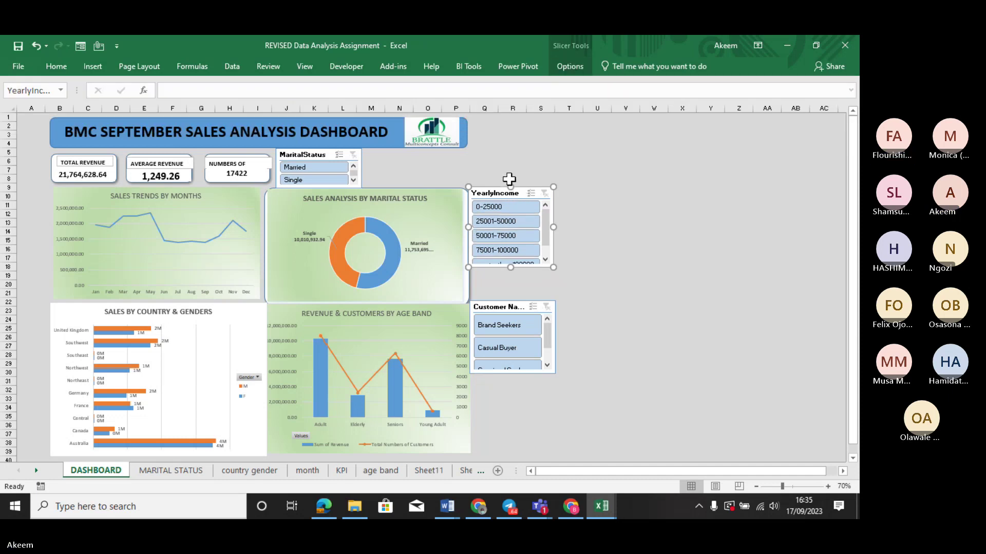
Move the YearlyIncome slicer up to just below the title banner and stack the Customer Name slicer directly beneath it.
{"action": "left_click_drag", "start_coordinate": [514, 195], "coordinate": [508, 154]}
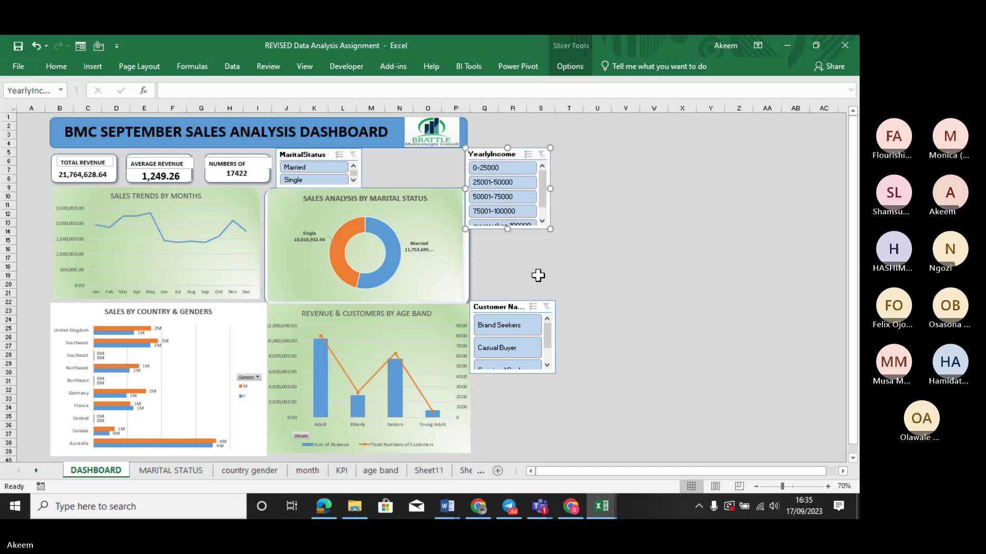
{"action": "left_click_drag", "start_coordinate": [511, 307], "coordinate": [513, 239]}
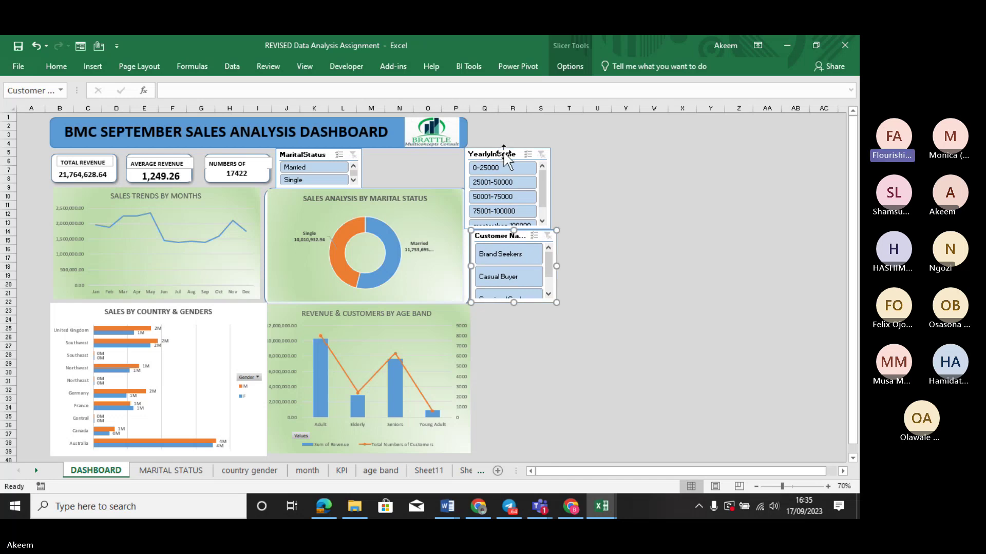
Nudge the YearlyIncome slicer into line with the Customer Name slicer and lengthen the Customer Name slicer to fit its third button.
{"action": "left_click_drag", "start_coordinate": [505, 154], "coordinate": [509, 154]}
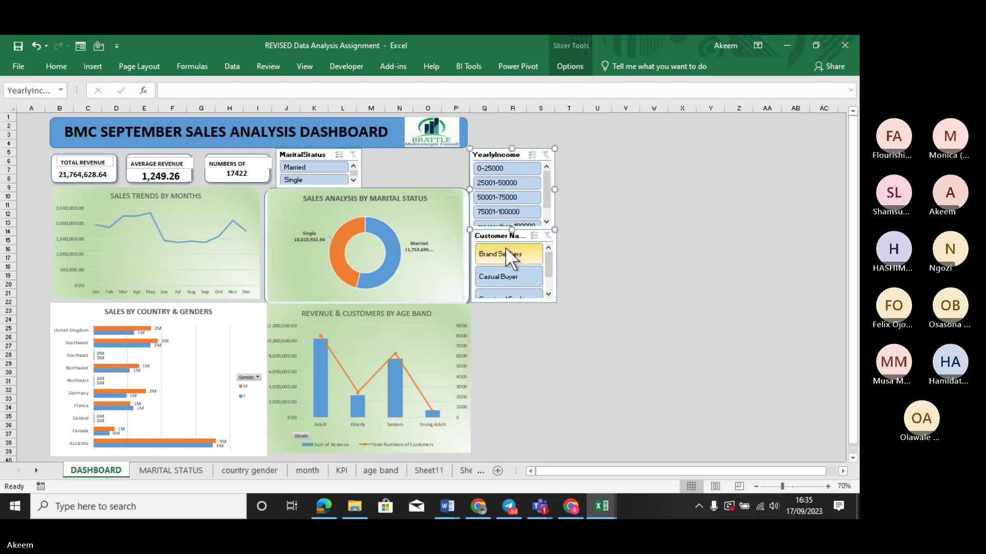
{"action": "left_click_drag", "start_coordinate": [504, 236], "coordinate": [504, 237]}
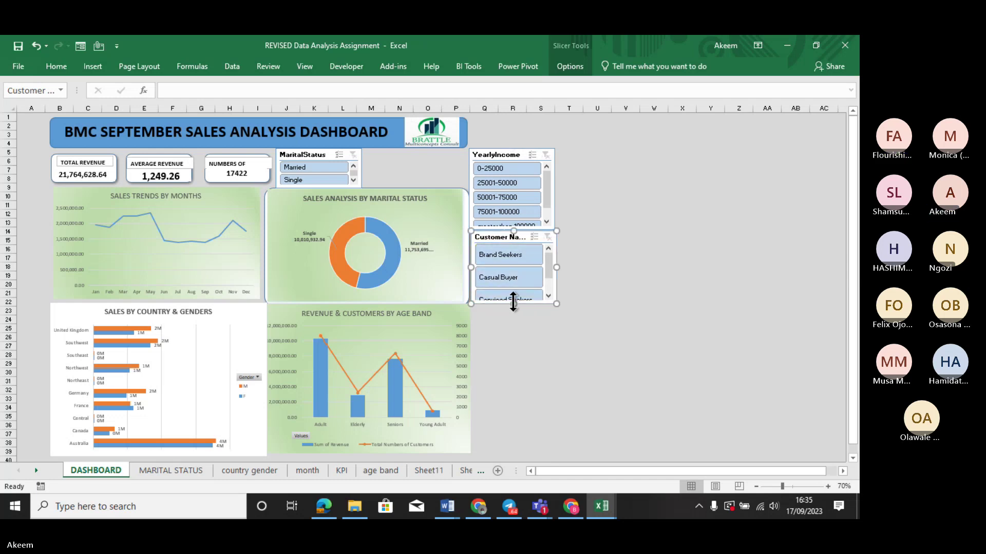
{"action": "left_click_drag", "start_coordinate": [513, 302], "coordinate": [511, 319]}
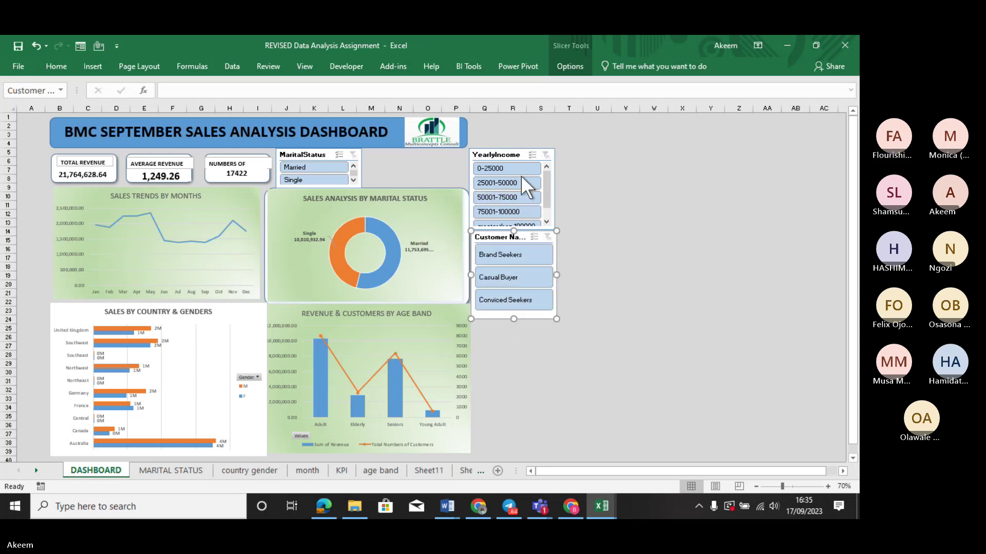
{"action": "left_click", "coordinate": [508, 155]}
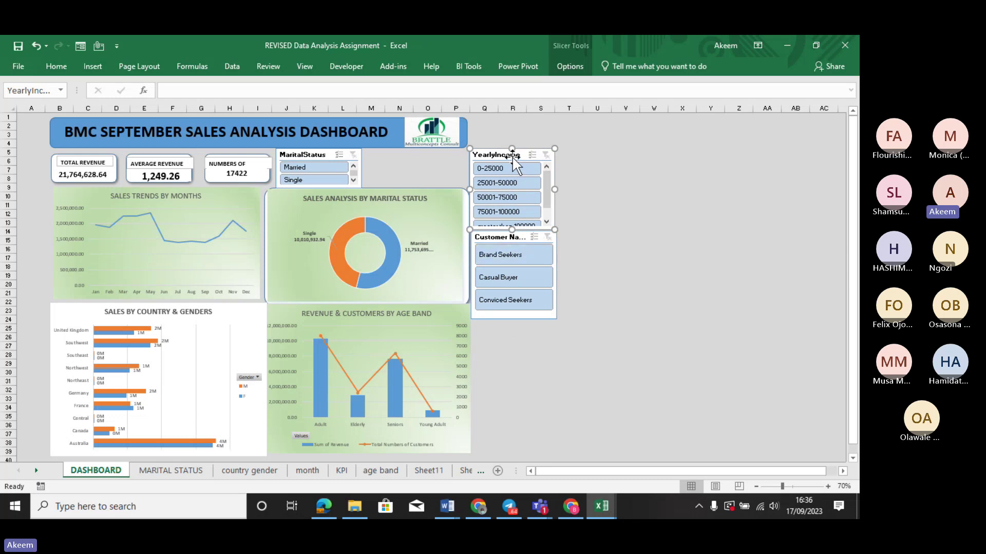
{"action": "left_click", "coordinate": [504, 169]}
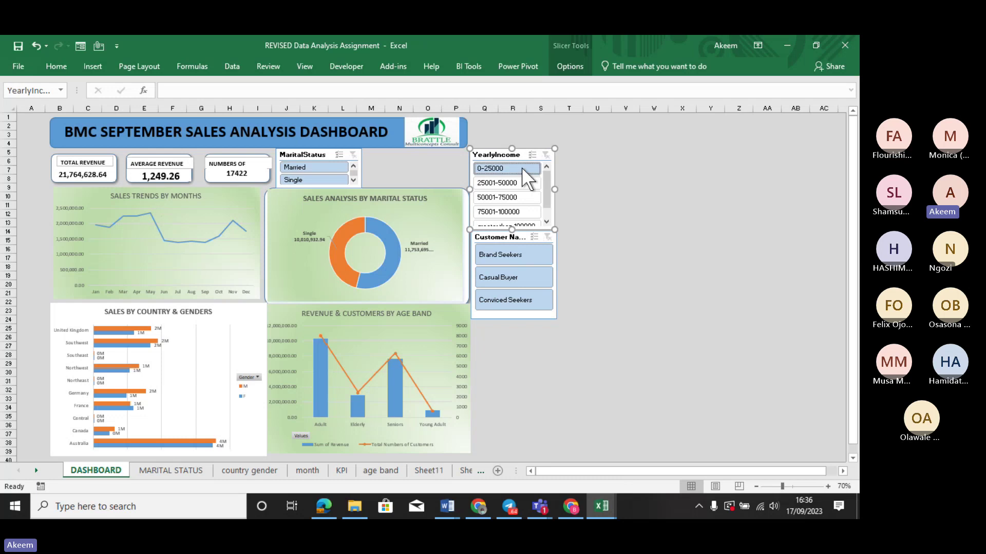
{"action": "left_click", "coordinate": [499, 183]}
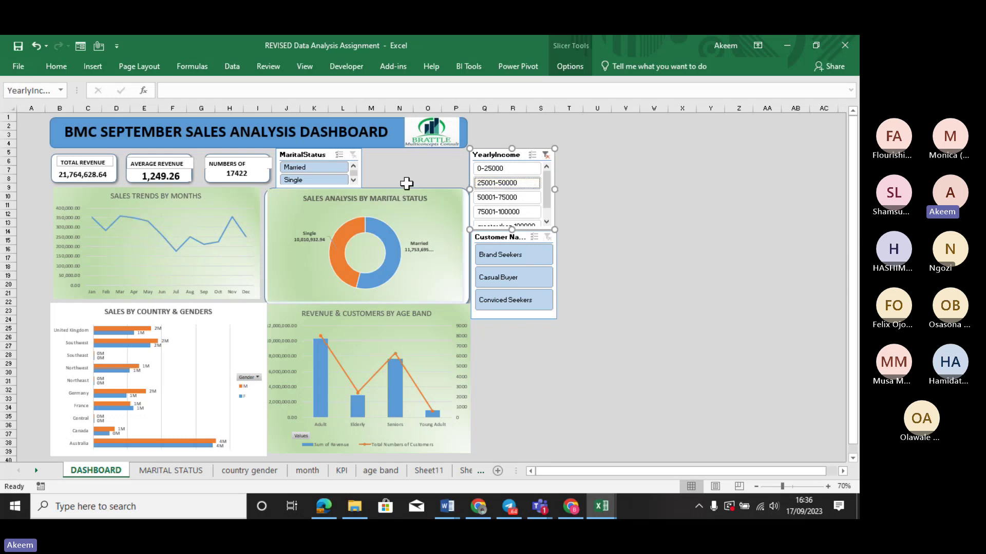
Connect the YearlyIncome slicer to the pivot tables on the age band, country gender, KPI, MARITAL STATUS and Sheet11 sheets.
{"action": "right_click", "coordinate": [506, 169]}
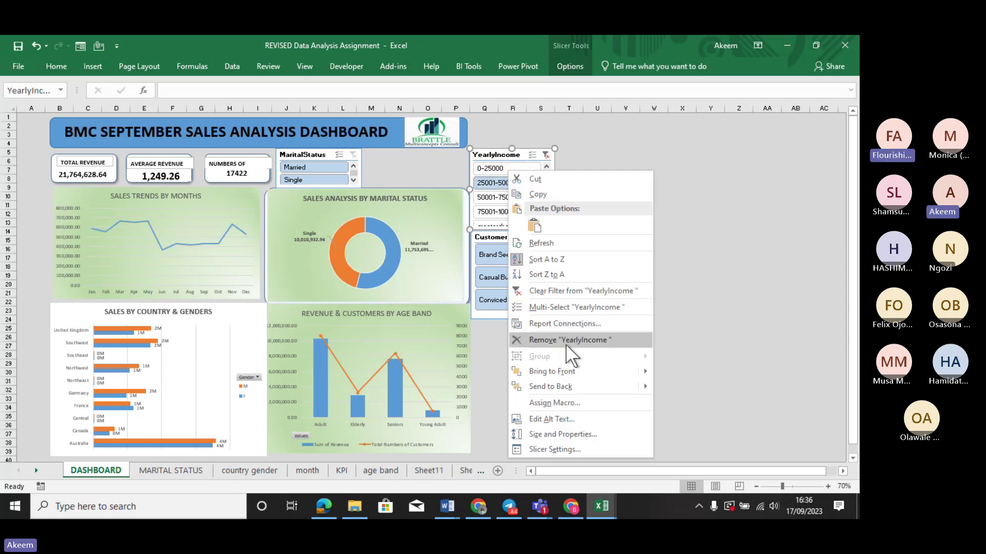
{"action": "left_click", "coordinate": [562, 322]}
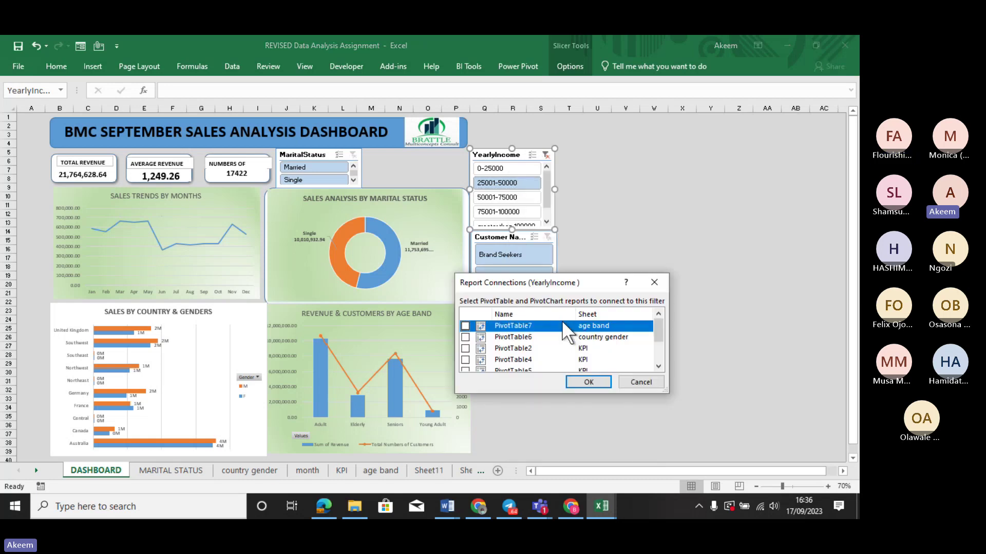
{"action": "left_click", "coordinate": [465, 326]}
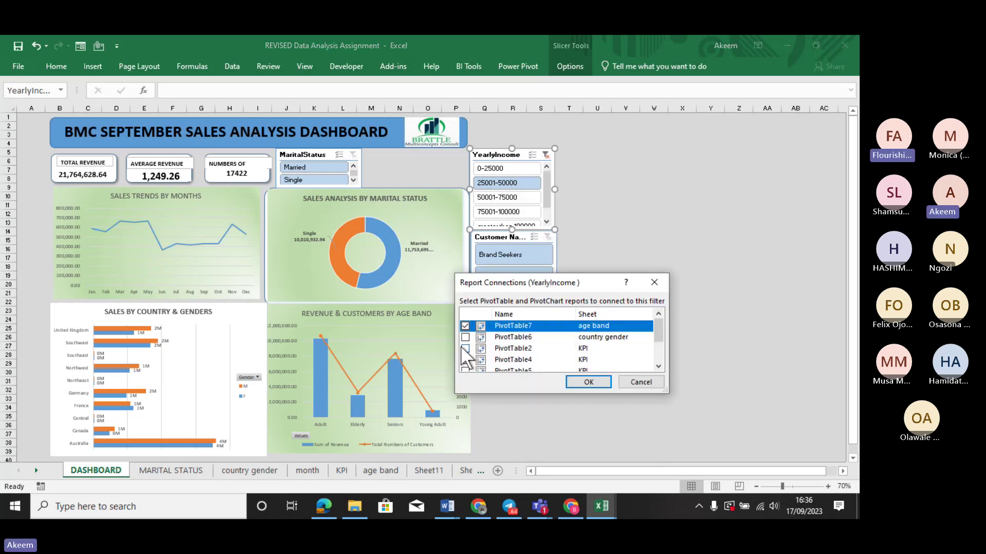
{"action": "left_click", "coordinate": [466, 338]}
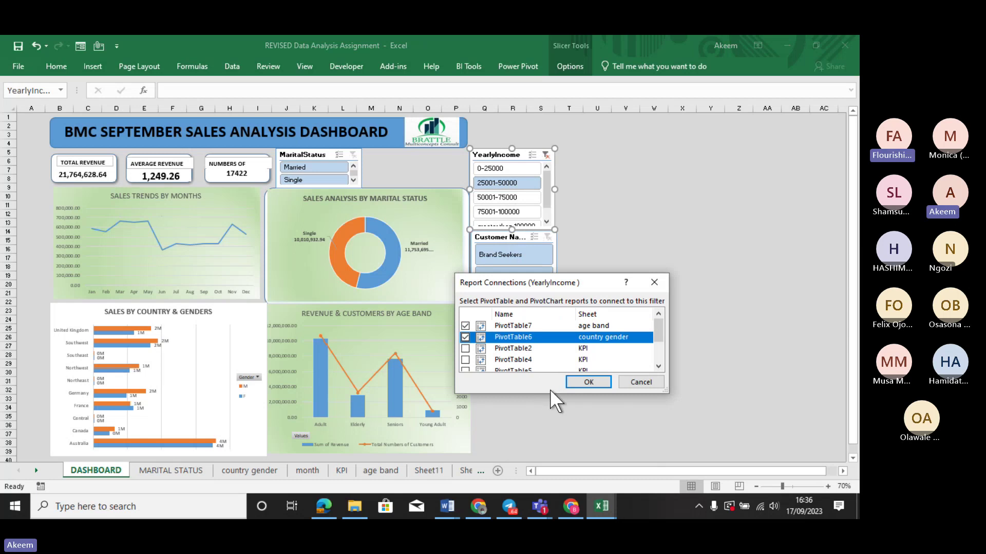
{"action": "left_click_drag", "start_coordinate": [550, 397], "coordinate": [551, 446]}
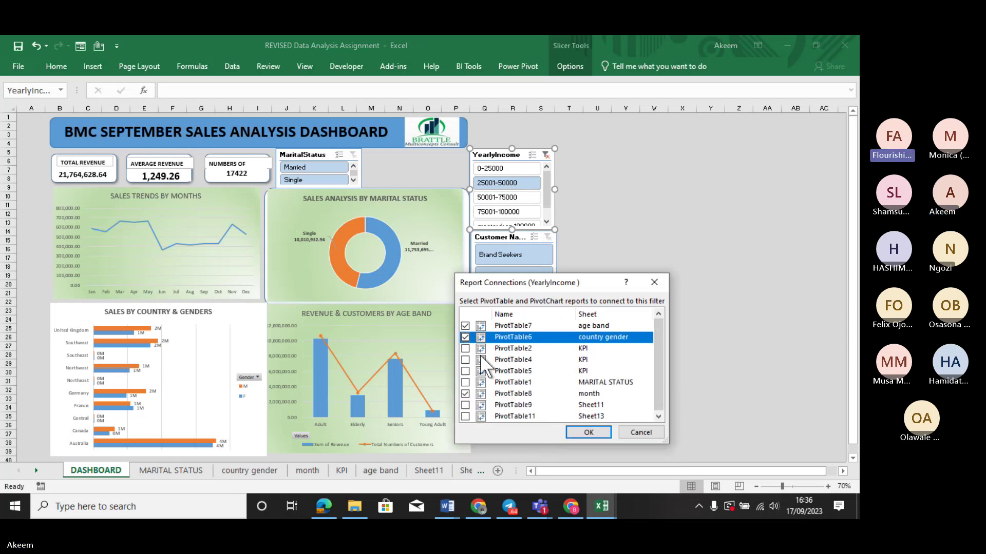
{"action": "left_click", "coordinate": [465, 348]}
{"action": "left_click", "coordinate": [466, 360]}
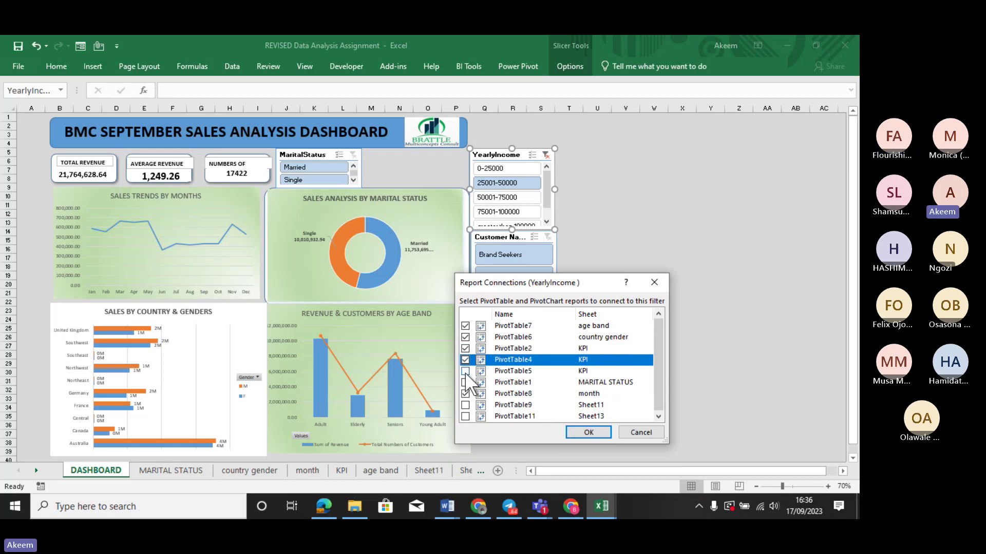
{"action": "left_click", "coordinate": [465, 371]}
{"action": "left_click", "coordinate": [465, 382]}
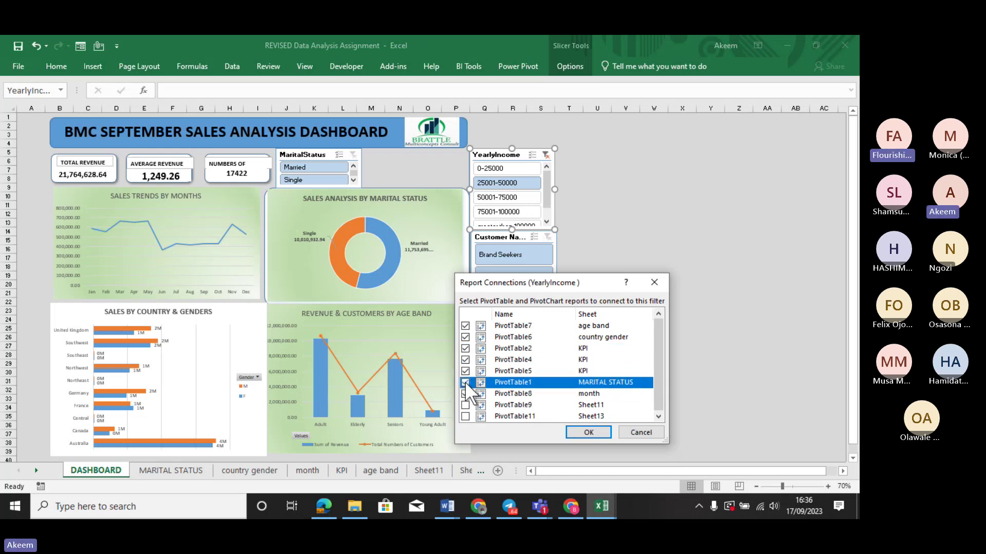
{"action": "left_click", "coordinate": [465, 404]}
{"action": "left_click", "coordinate": [465, 415]}
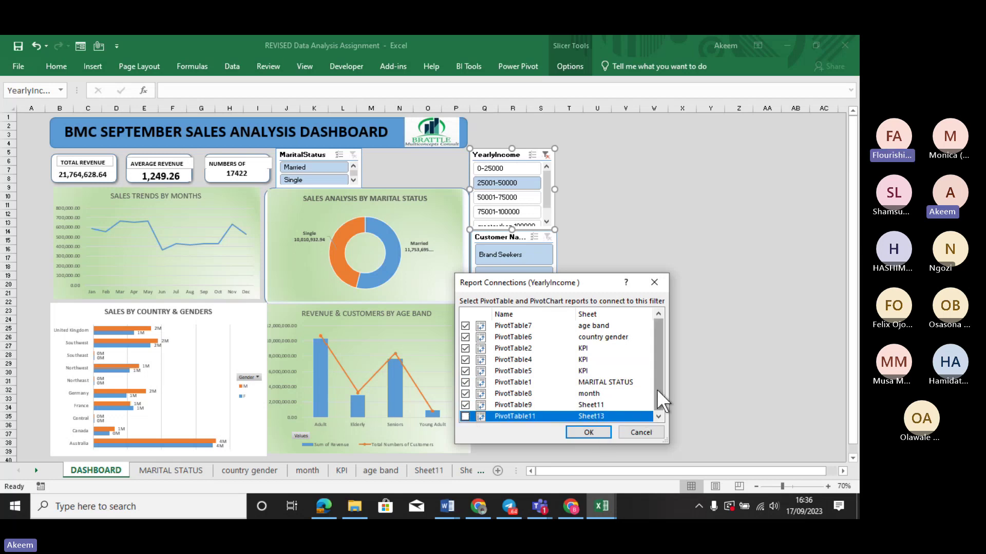
{"action": "left_click_drag", "start_coordinate": [657, 389], "coordinate": [657, 399]}
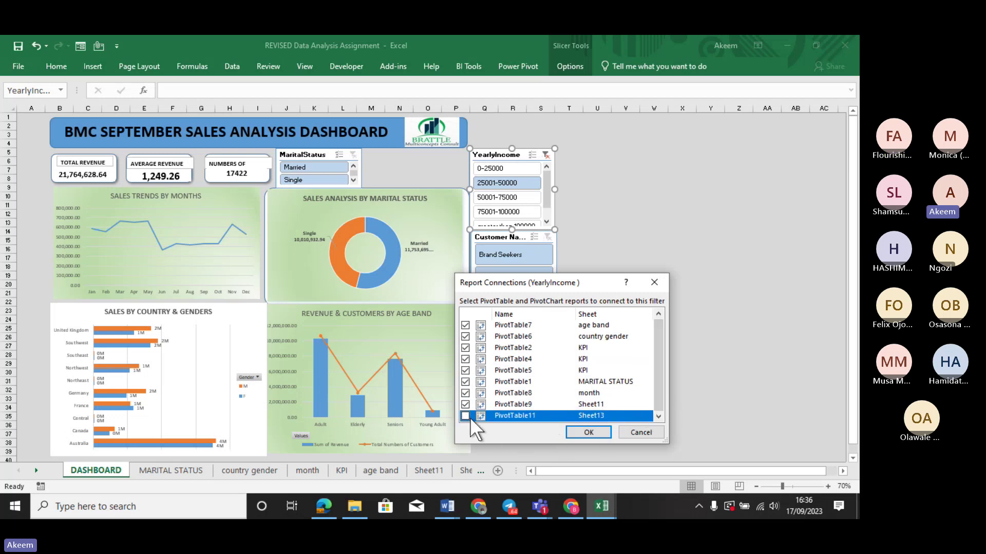
{"action": "left_click", "coordinate": [588, 432]}
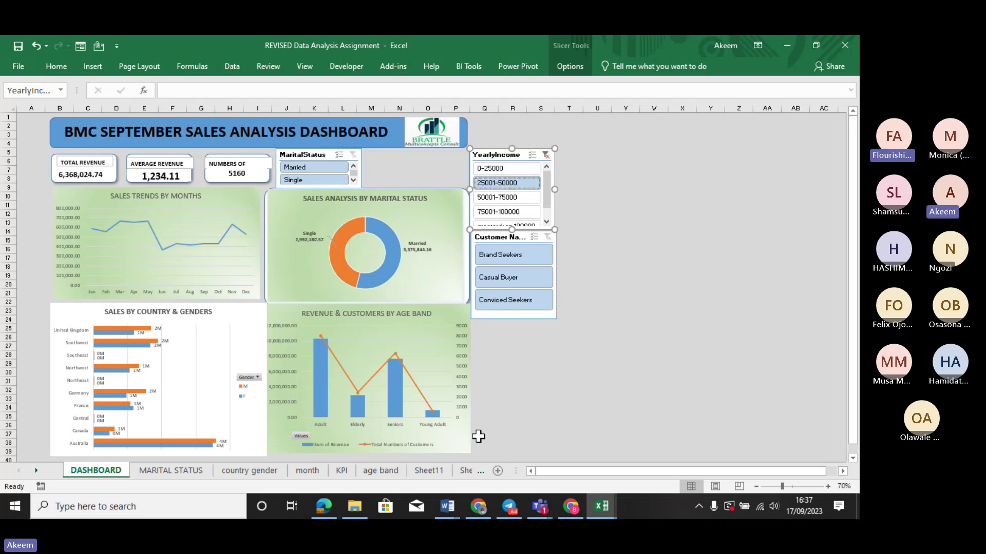
{"action": "left_click", "coordinate": [503, 165]}
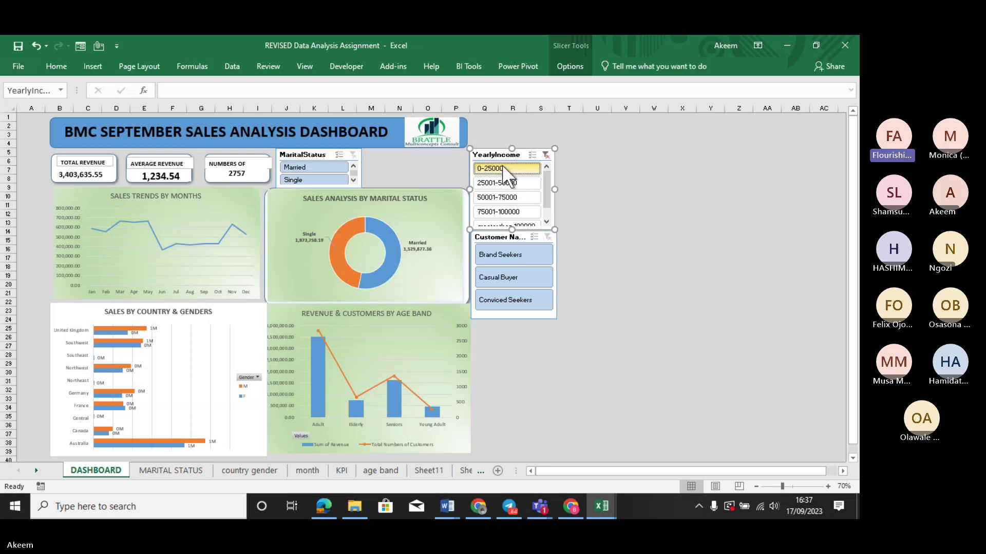
{"action": "left_click", "coordinate": [497, 199]}
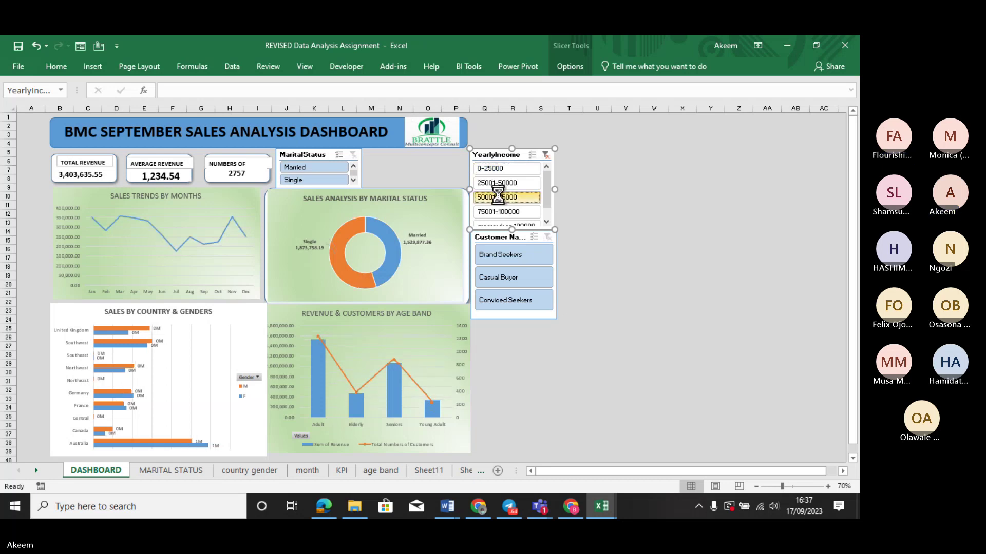
{"action": "left_click", "coordinate": [497, 198]}
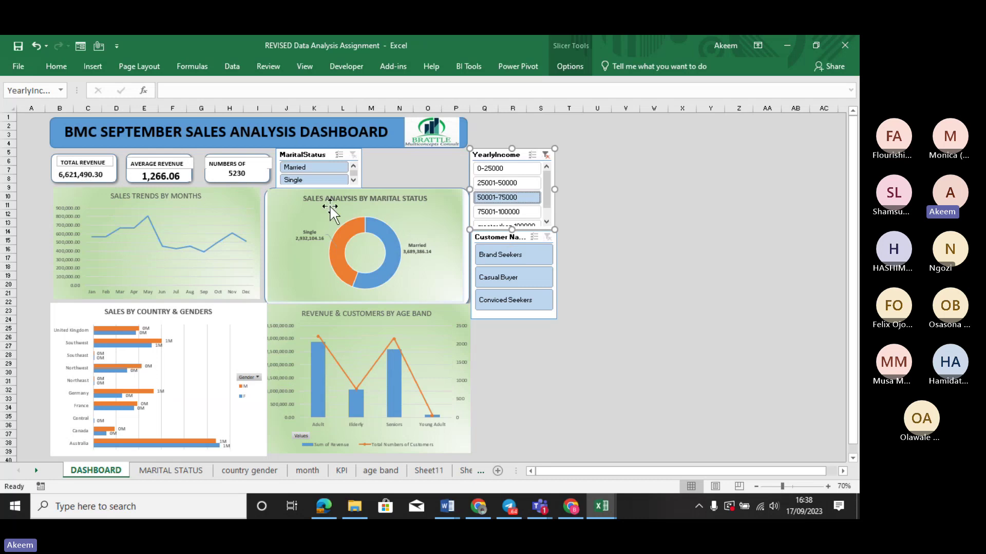
{"action": "left_click", "coordinate": [502, 169]}
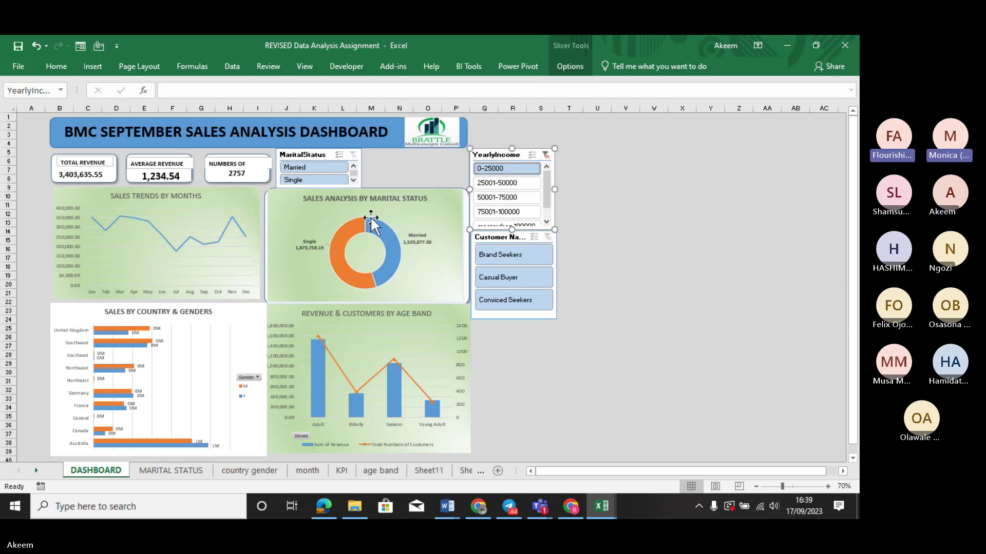
Move the Customer Name slicer down slightly and lengthen the YearlyIncome slicer to fit all its bands, with greater than 100000 selected.
{"action": "left_click_drag", "start_coordinate": [511, 239], "coordinate": [510, 250]}
{"action": "left_click", "coordinate": [507, 224]}
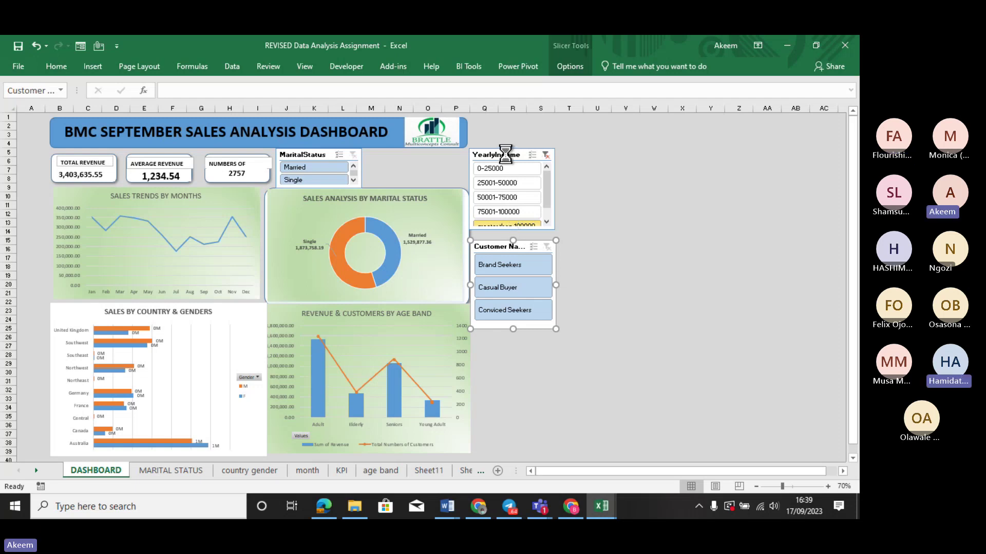
{"action": "left_click", "coordinate": [515, 215]}
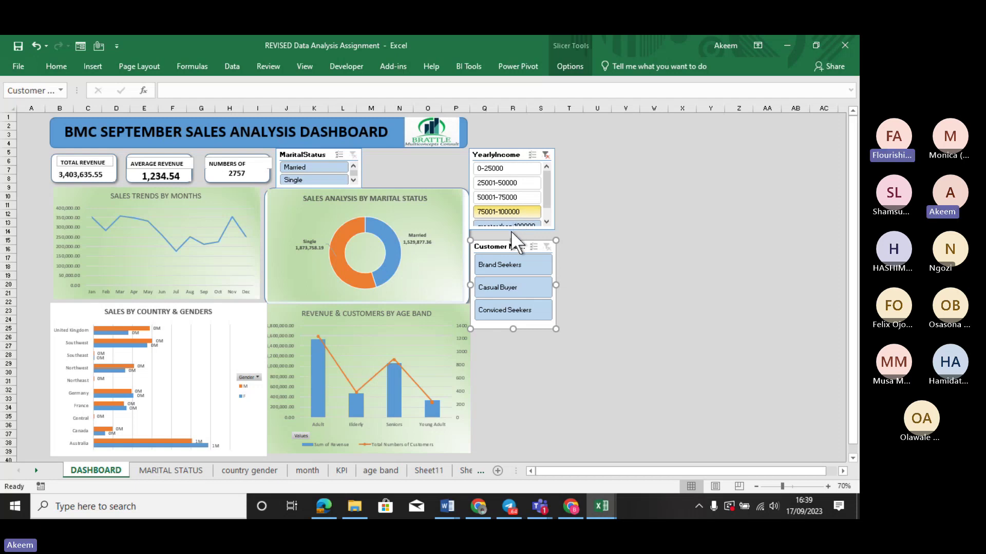
{"action": "left_click", "coordinate": [514, 212]}
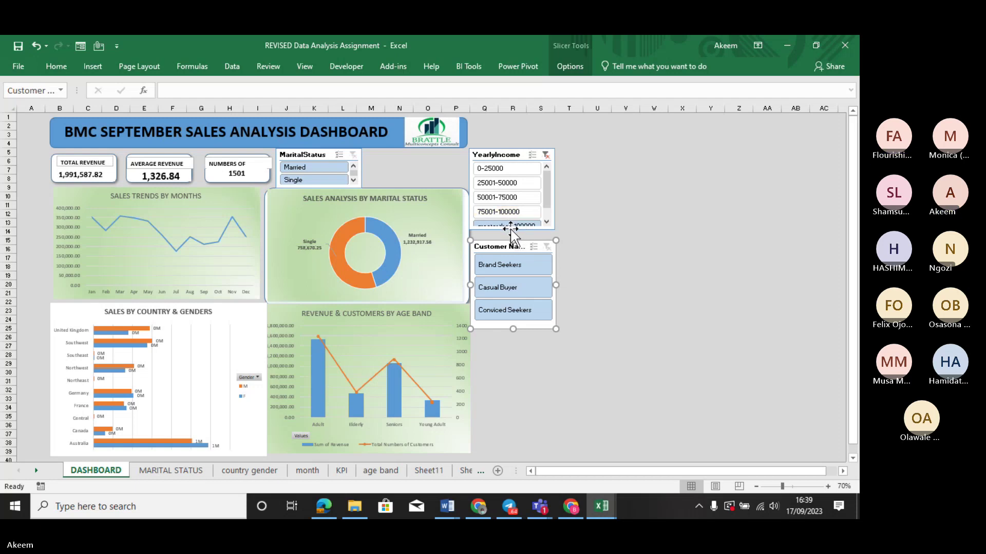
{"action": "left_click", "coordinate": [514, 224]}
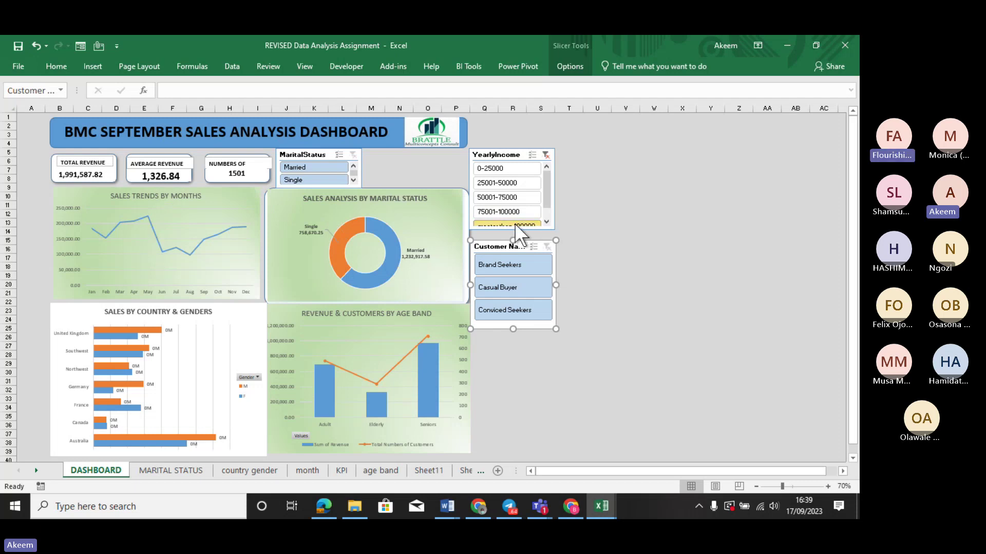
{"action": "left_click", "coordinate": [509, 156]}
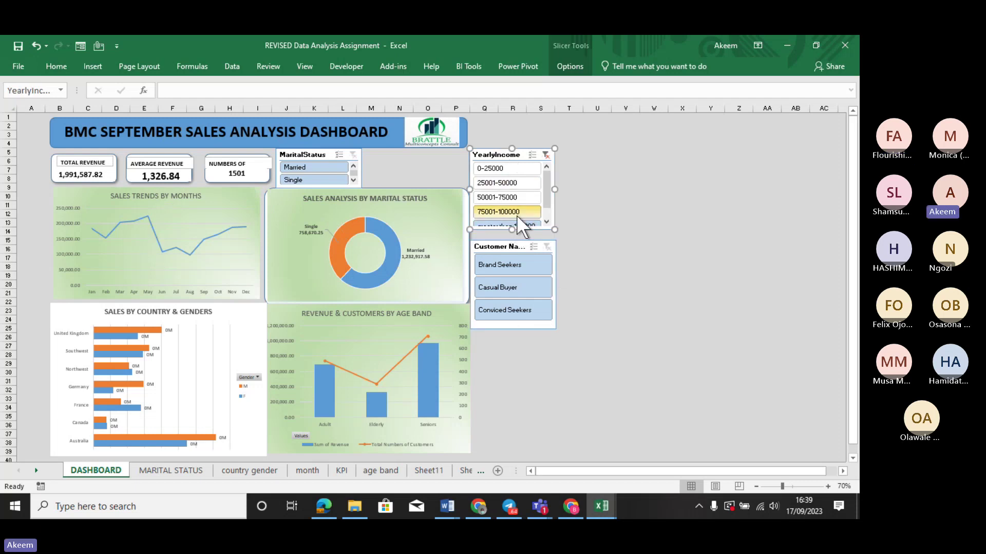
{"action": "left_click_drag", "start_coordinate": [512, 232], "coordinate": [512, 244]}
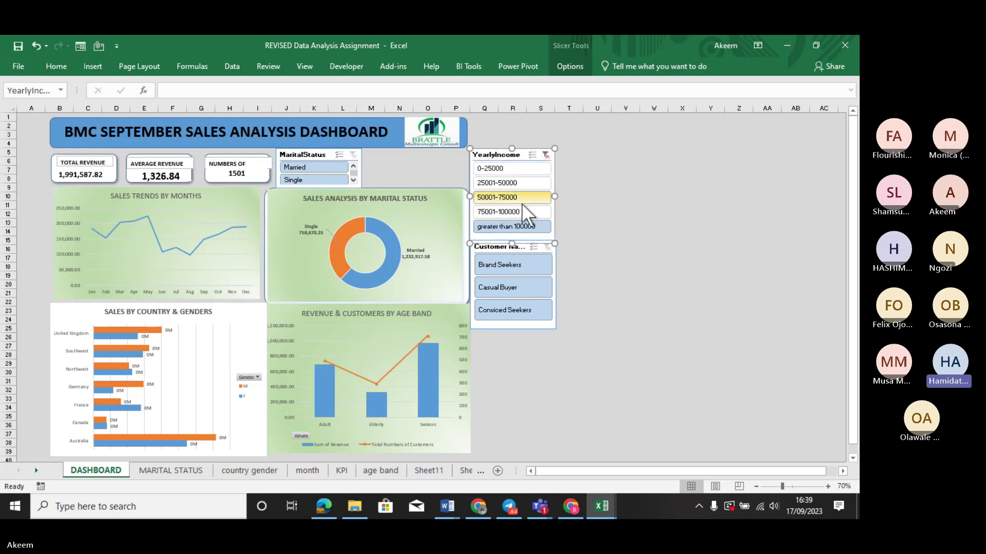
Connect the Customer Name2 slicer to the pivot tables on the age band, country gender, KPI, MARITAL STATUS, Sheet11 and Sheet13 sheets.
{"action": "right_click", "coordinate": [507, 257]}
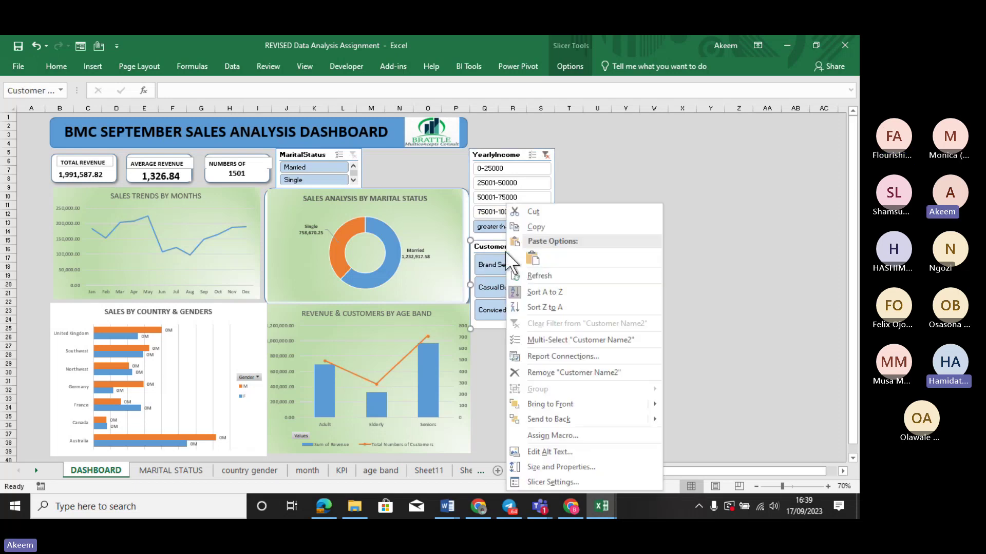
{"action": "left_click", "coordinate": [565, 356]}
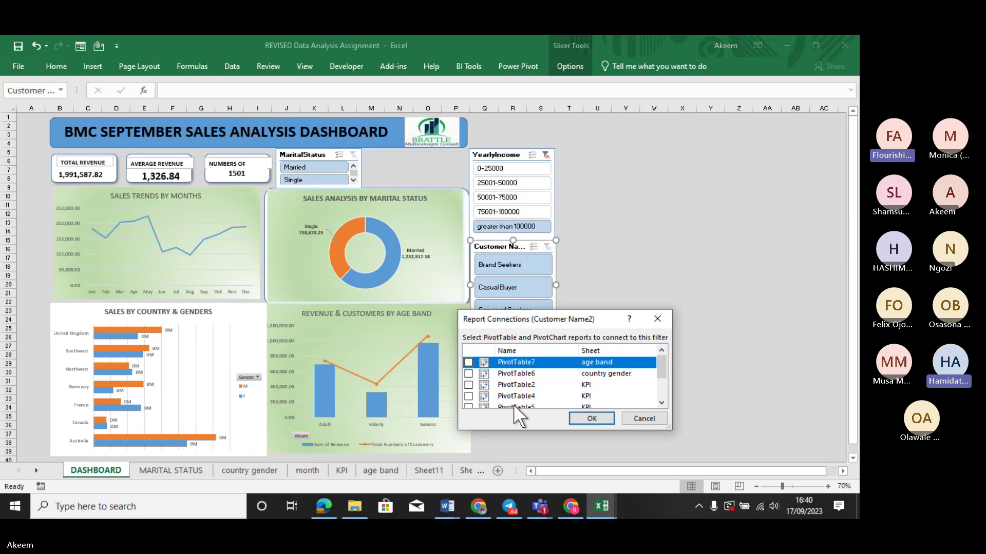
{"action": "left_click", "coordinate": [468, 362]}
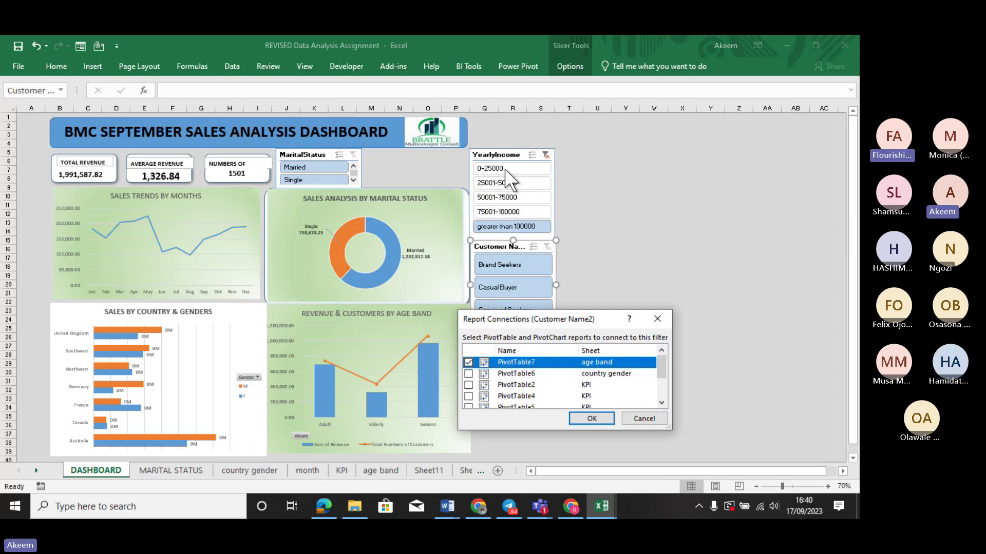
{"action": "left_click", "coordinate": [468, 374]}
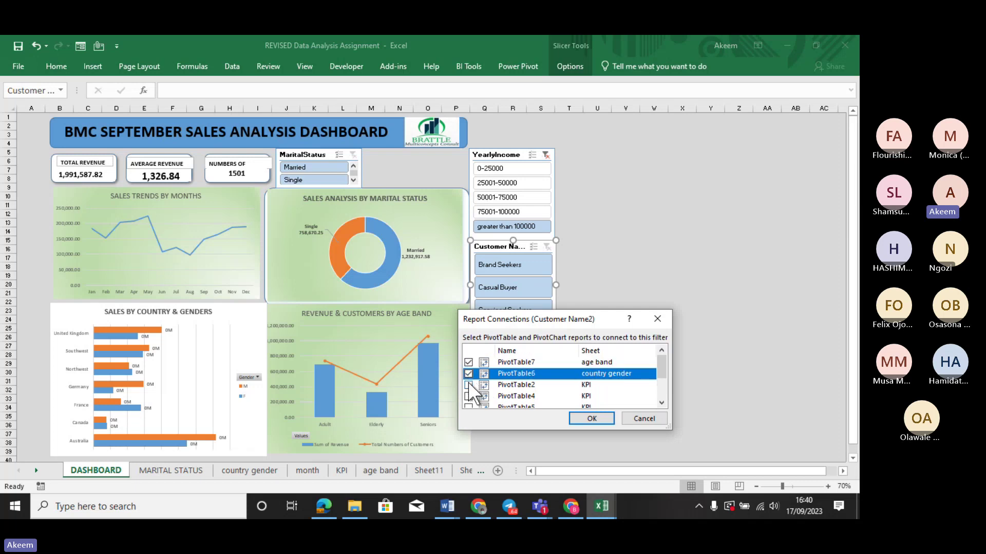
{"action": "left_click", "coordinate": [468, 385]}
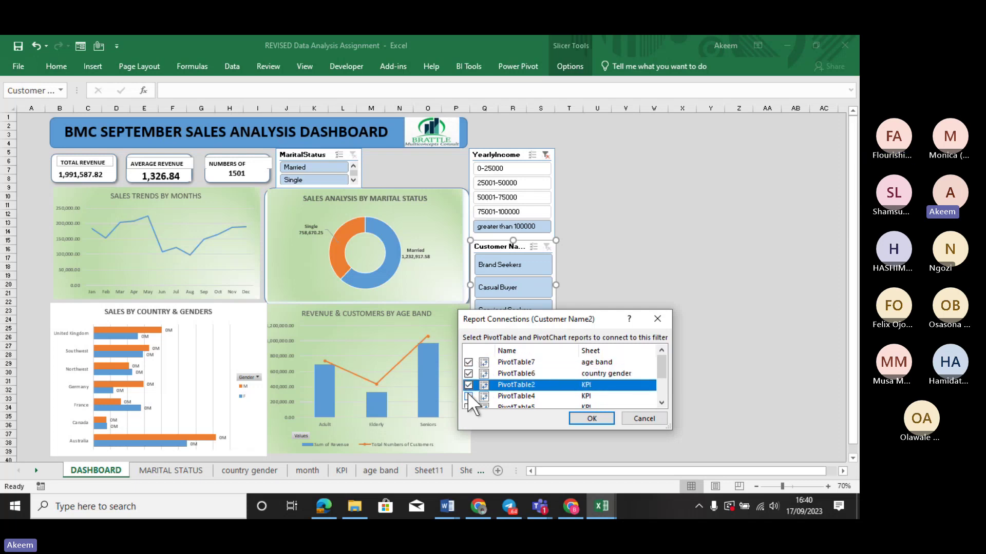
{"action": "left_click", "coordinate": [468, 396]}
{"action": "left_click", "coordinate": [468, 407]}
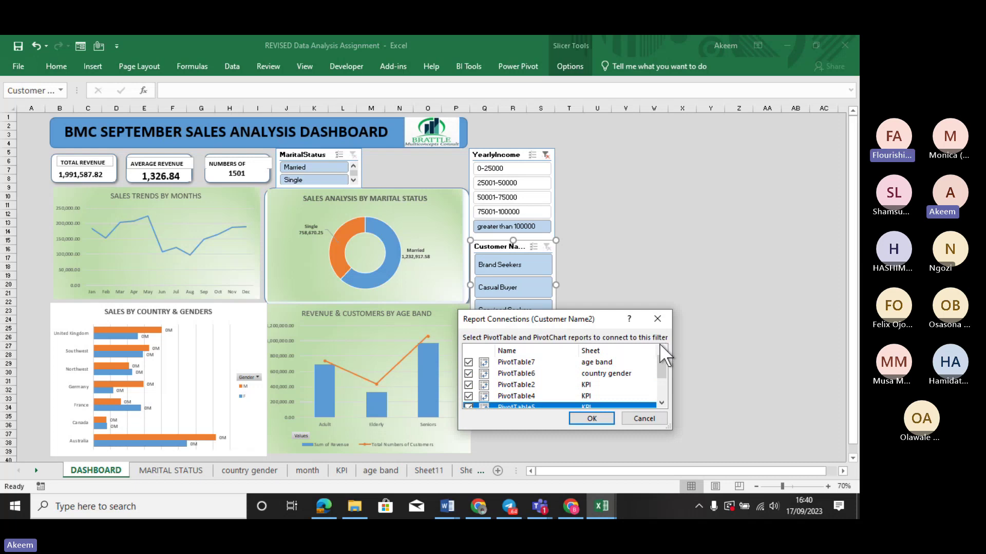
{"action": "left_click_drag", "start_coordinate": [661, 359], "coordinate": [667, 389]}
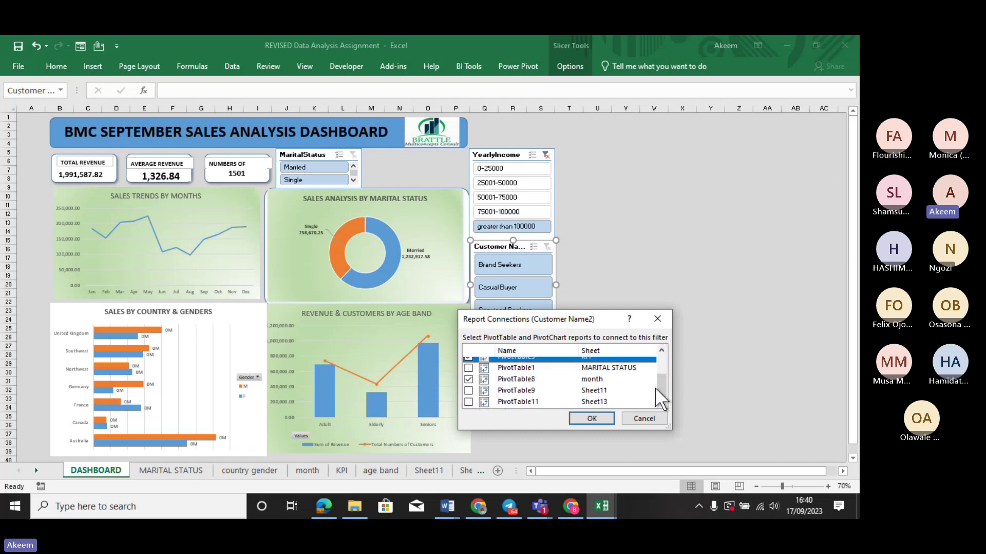
{"action": "left_click", "coordinate": [468, 368]}
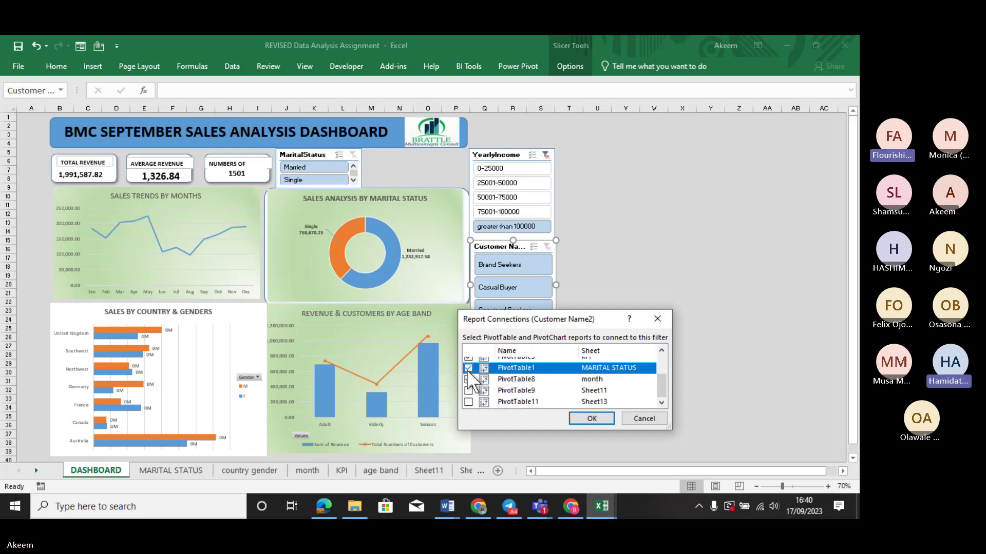
{"action": "left_click", "coordinate": [470, 391]}
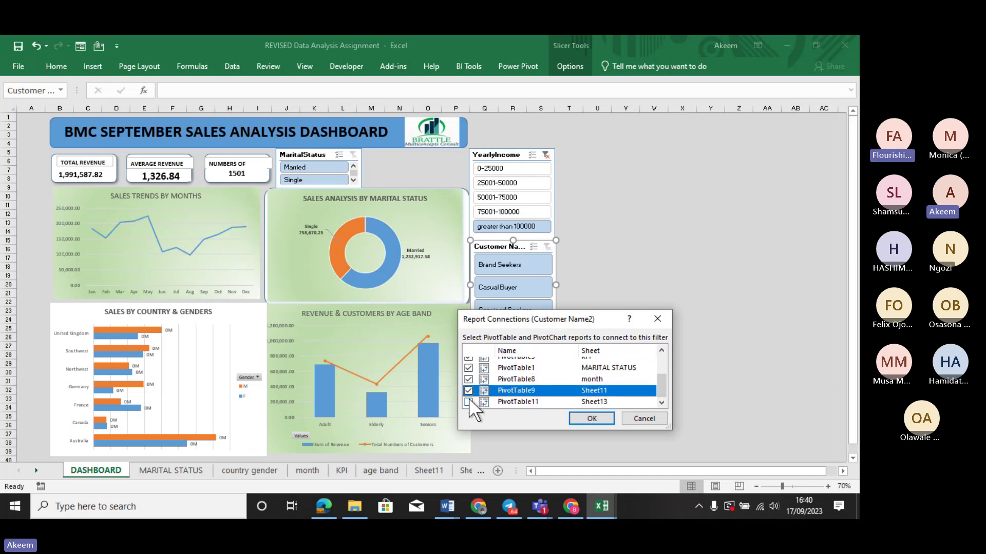
{"action": "left_click", "coordinate": [470, 402]}
{"action": "left_click", "coordinate": [593, 417]}
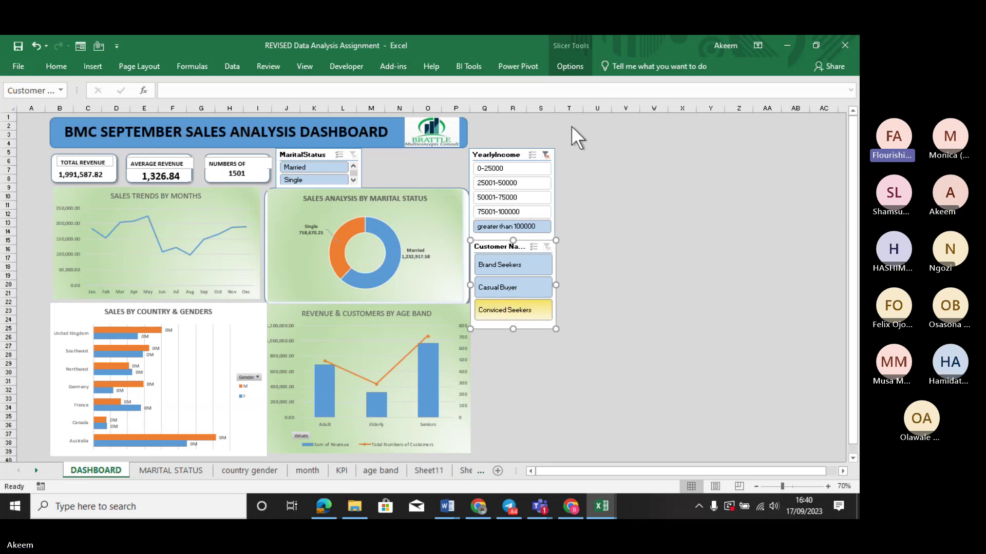
Hide all unused columns of the DASHBOARD sheet from column U through the last column.
{"action": "left_click", "coordinate": [600, 108]}
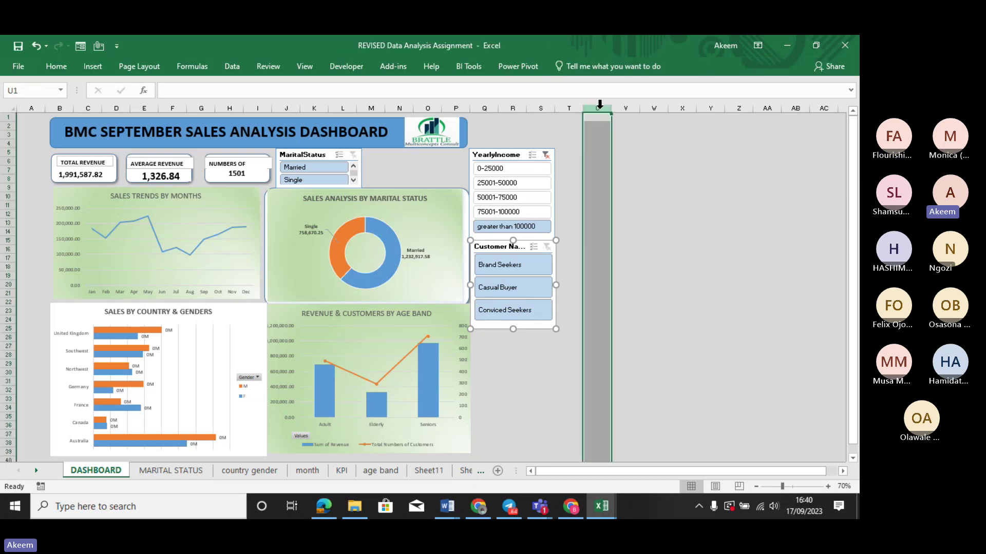
{"action": "key", "text": "ctrl+shift+Right"}
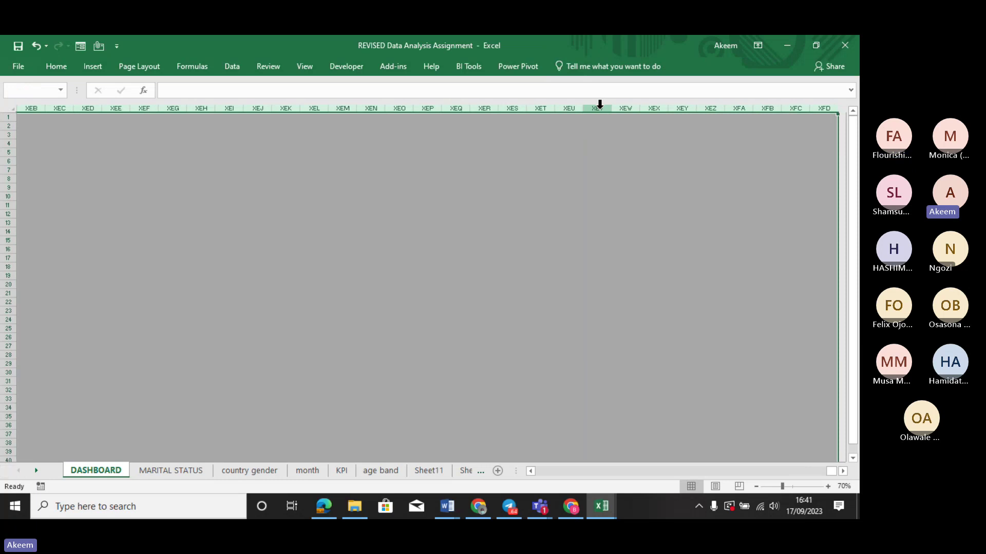
{"action": "right_click", "coordinate": [600, 105]}
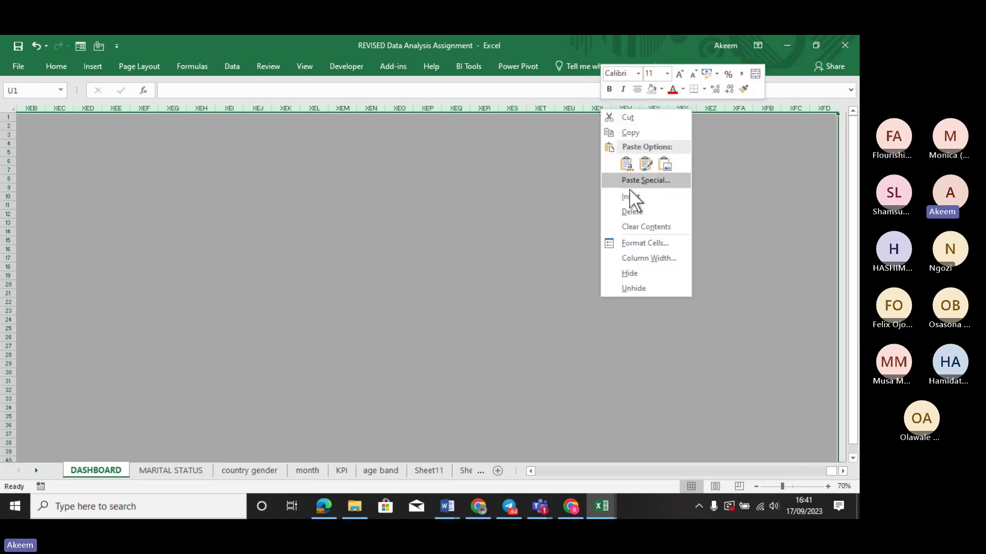
{"action": "left_click", "coordinate": [636, 273]}
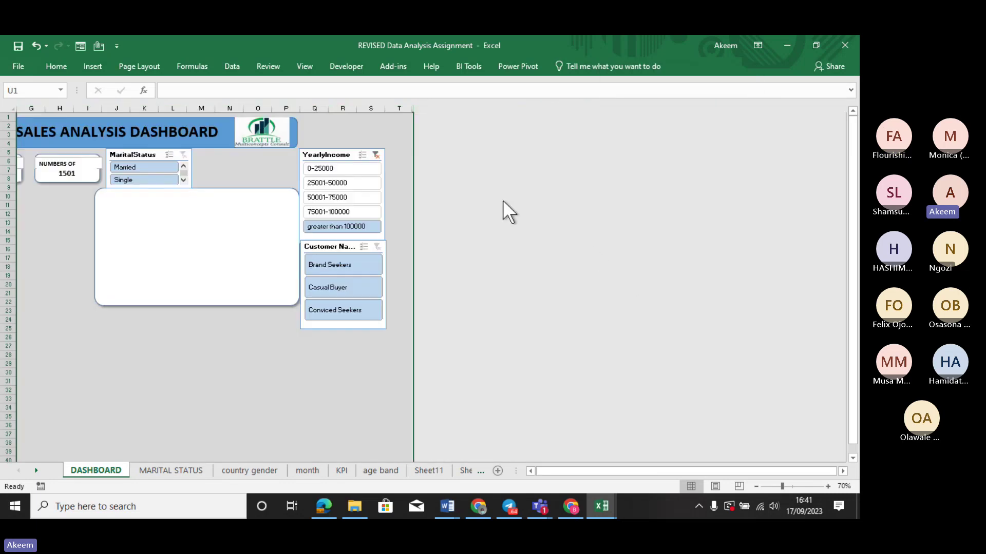
{"action": "left_click", "coordinate": [386, 132]}
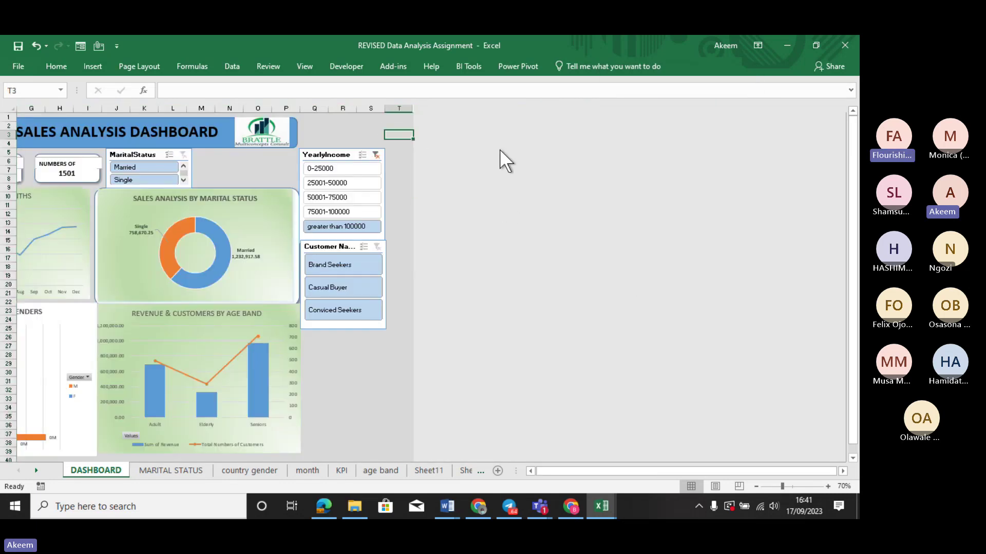
Hide all unused rows below the dashboard charts, from row 42 through the last row of the sheet.
{"action": "left_click", "coordinate": [365, 371]}
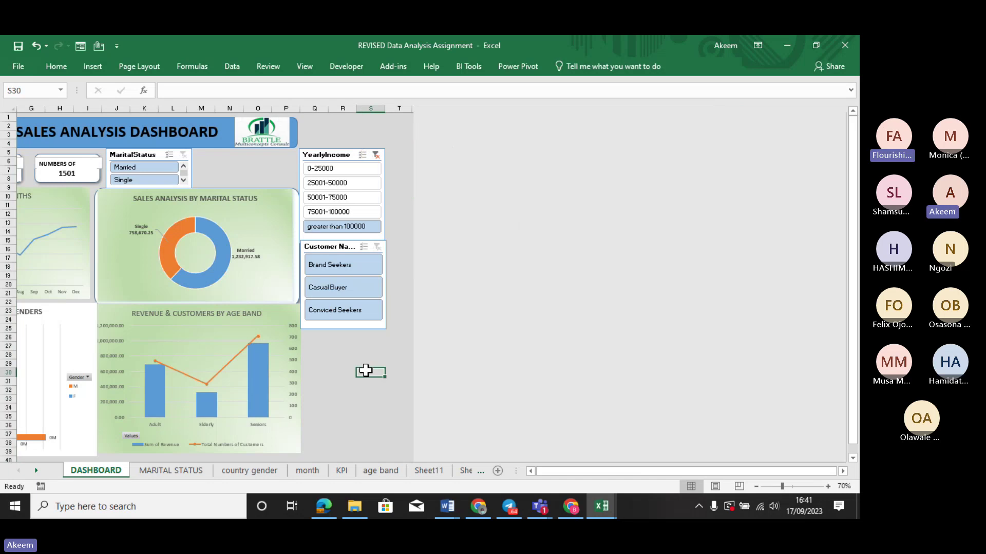
{"action": "key", "text": "Down"}
{"action": "key", "text": "Down"}
{"action": "key", "text": "Down"}
{"action": "key", "text": "Down"}
{"action": "key", "text": "Down"}
{"action": "key", "text": "Down"}
{"action": "key", "text": "Down"}
{"action": "key", "text": "Down"}
{"action": "key", "text": "Down"}
{"action": "key", "text": "Down"}
{"action": "key", "text": "Down"}
{"action": "key", "text": "Down"}
{"action": "key", "text": "Down"}
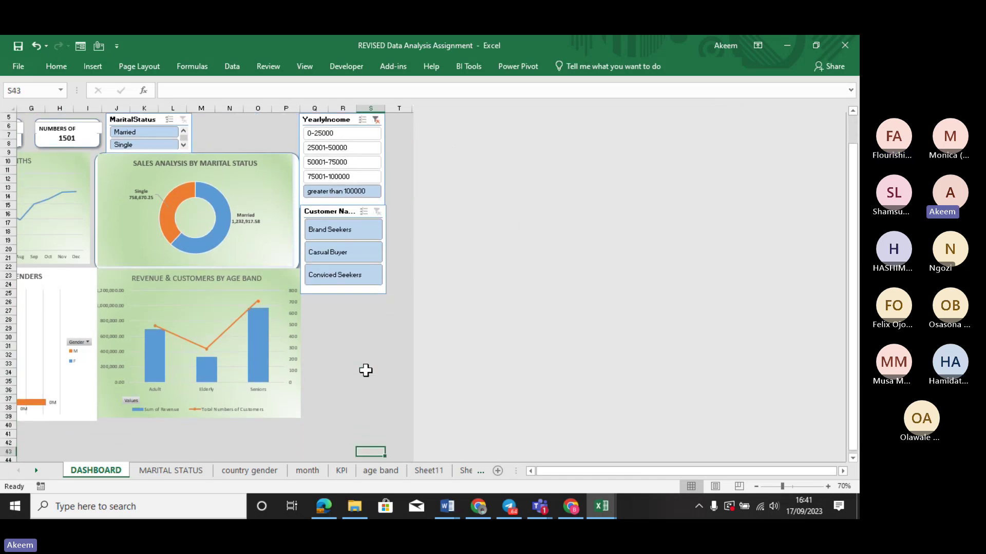
{"action": "left_click", "coordinate": [4, 442]}
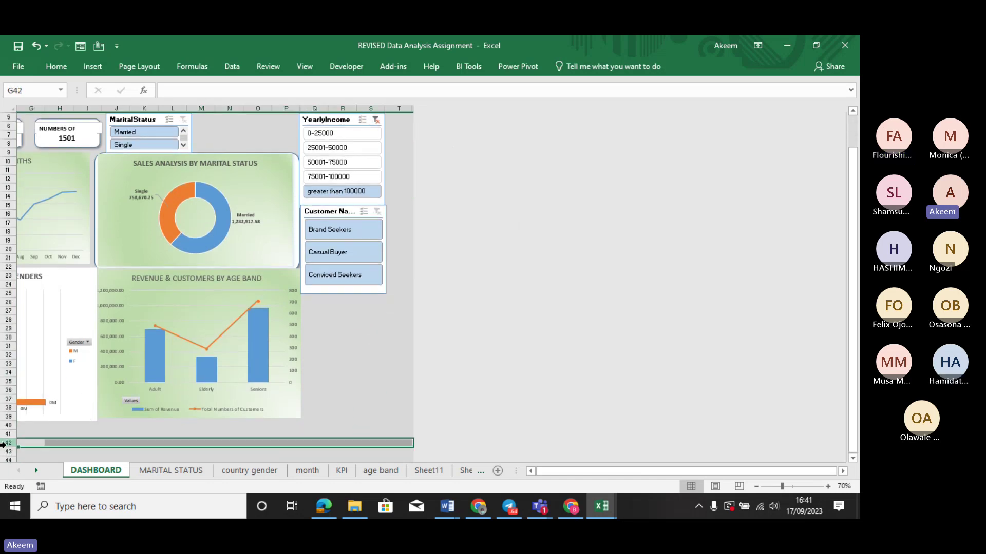
{"action": "key", "text": "ctrl+shift+Down"}
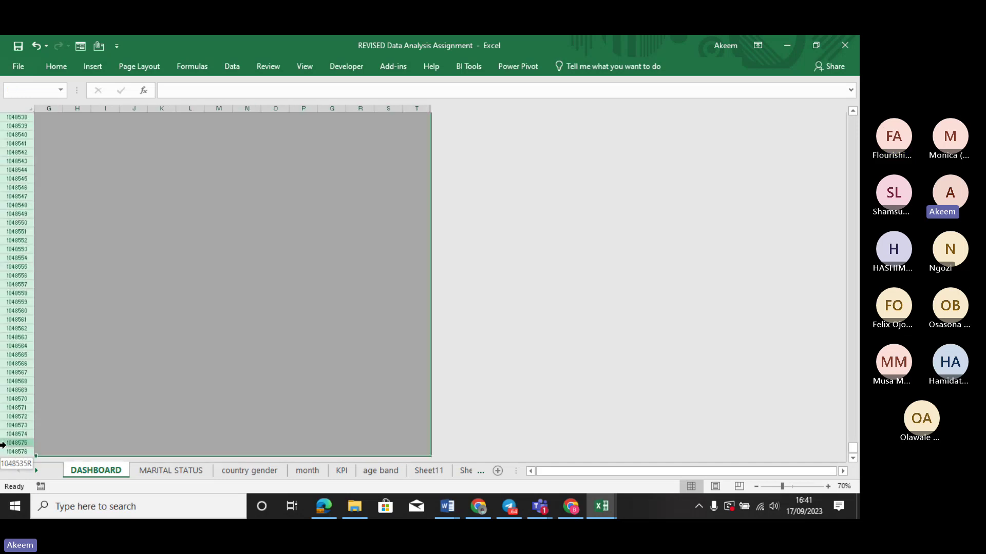
{"action": "right_click", "coordinate": [13, 364]}
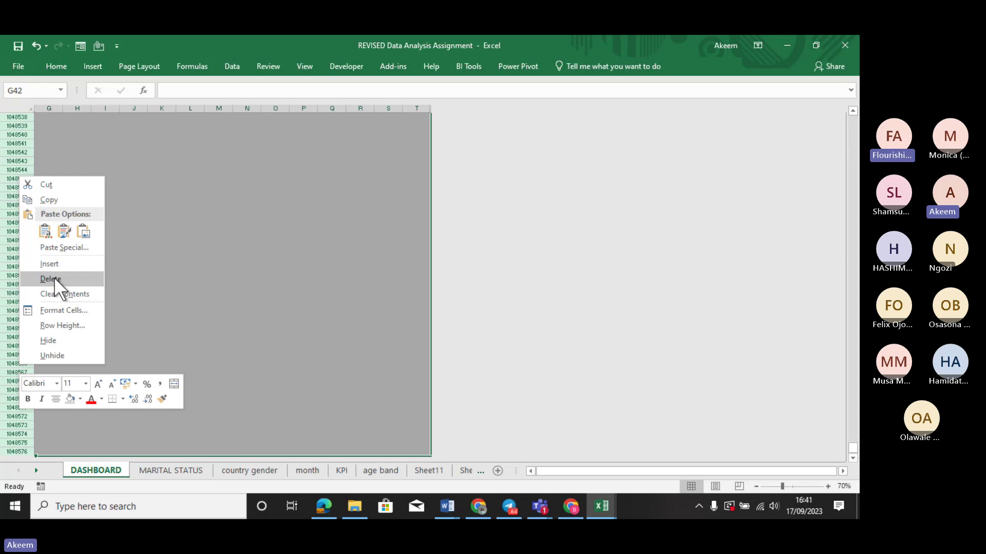
{"action": "left_click", "coordinate": [59, 339]}
{"action": "left_click", "coordinate": [311, 238]}
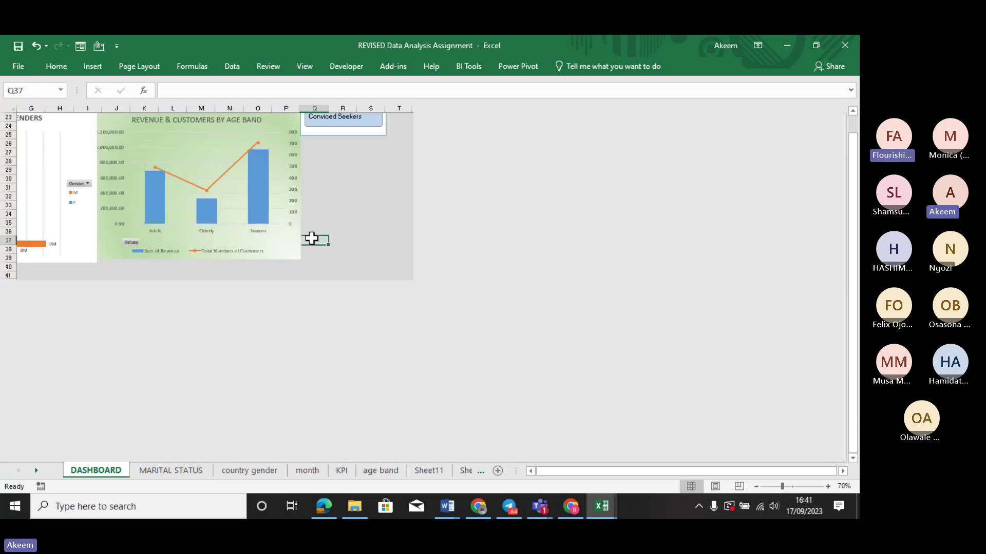
Test the Customer Name2 slicer by filtering on Brand Seekers, Casual Buyer and Conviced Seekers, ending on Casual Buyer.
{"action": "key", "text": "Home"}
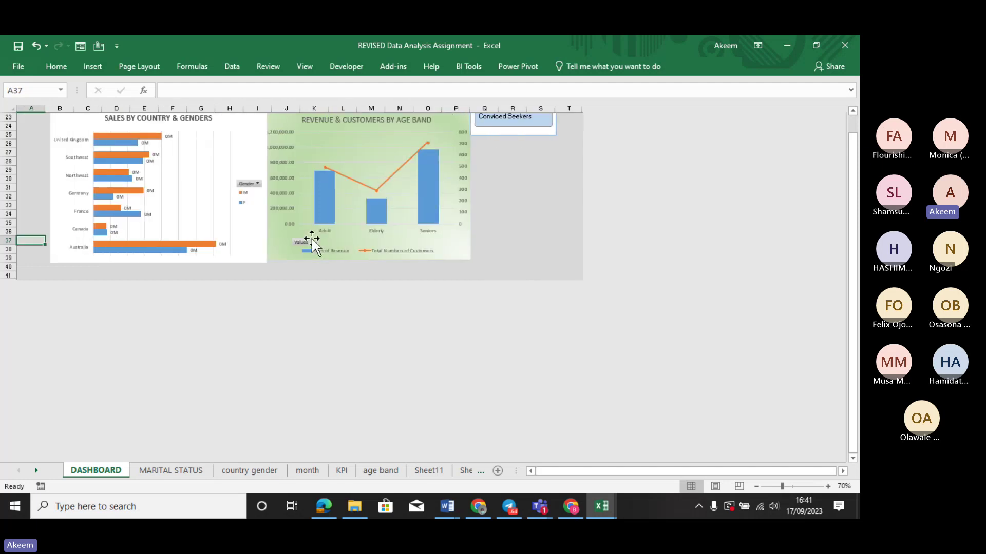
{"action": "key", "text": "Page_Up"}
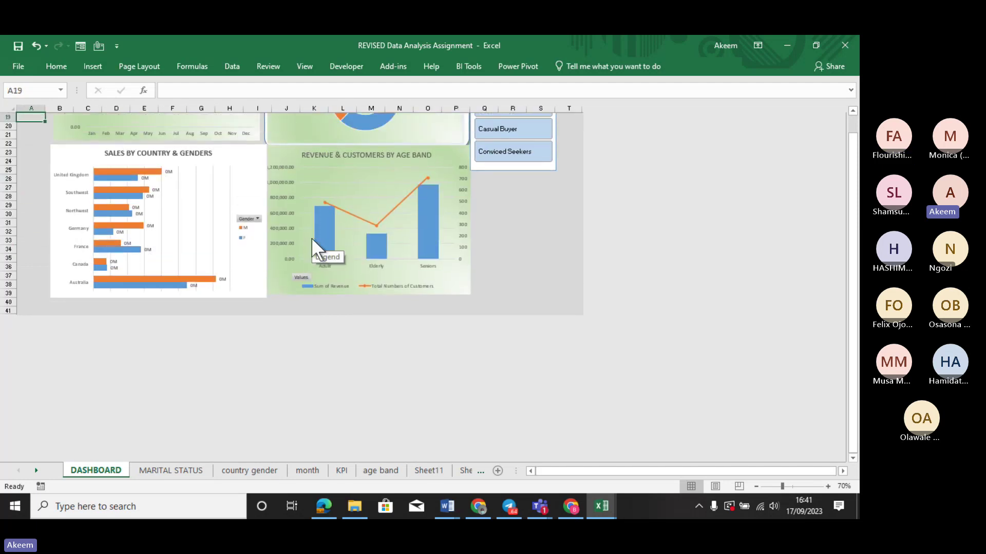
{"action": "key", "text": "Page_Up"}
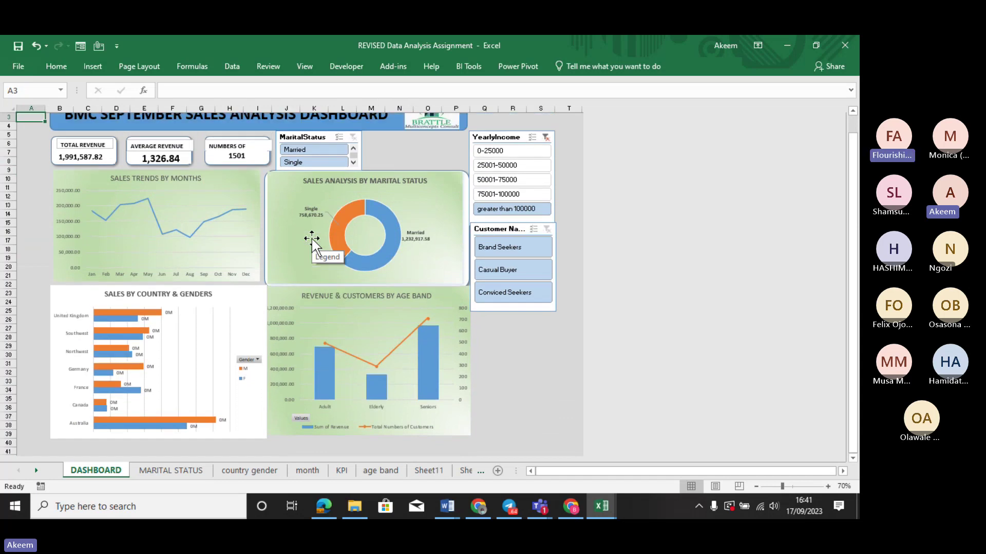
{"action": "key", "text": "Page_Up"}
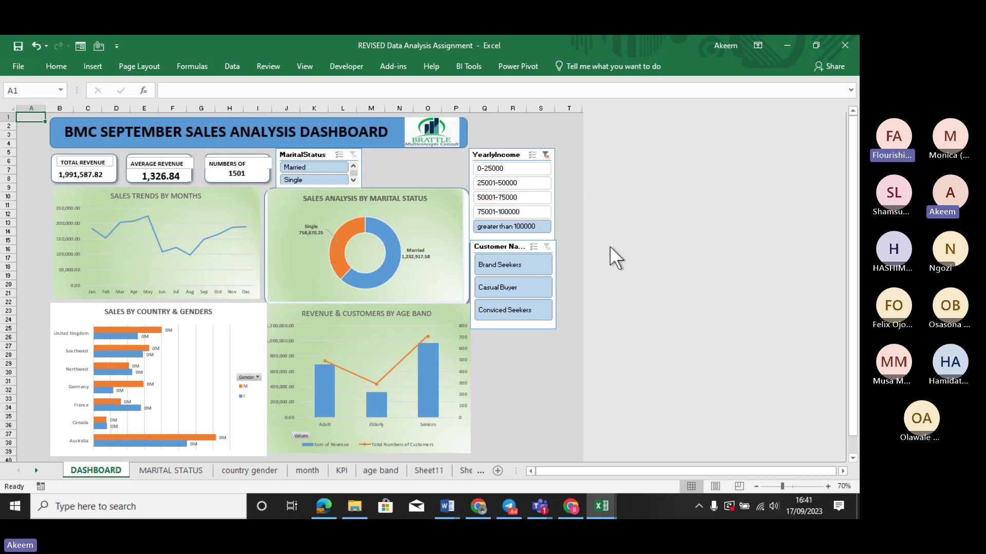
{"action": "left_click", "coordinate": [524, 263]}
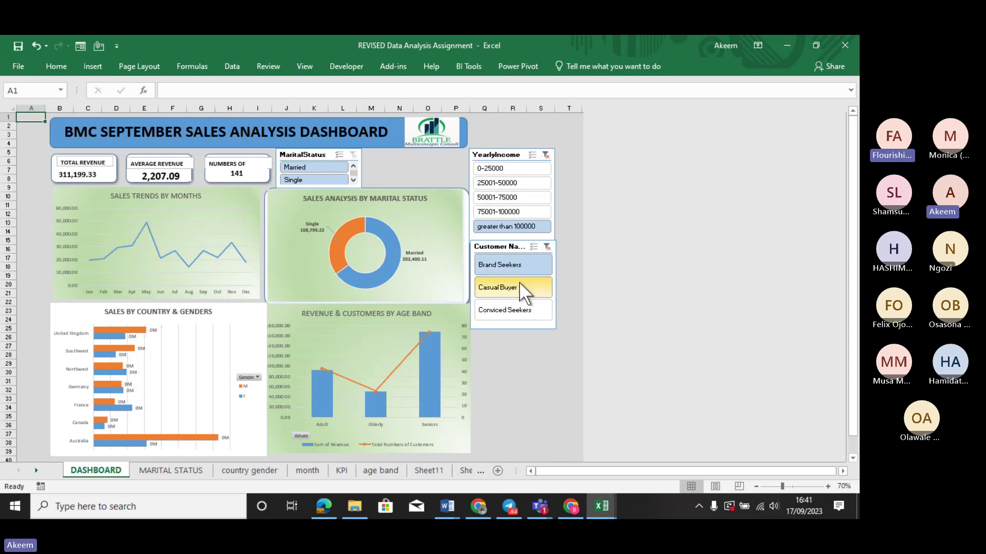
{"action": "left_click", "coordinate": [519, 286]}
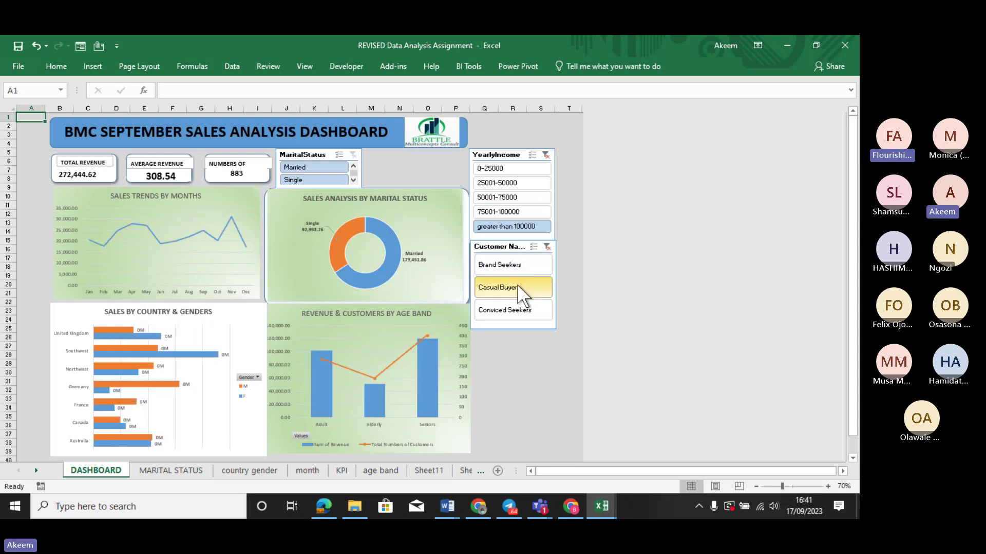
{"action": "left_click", "coordinate": [511, 309]}
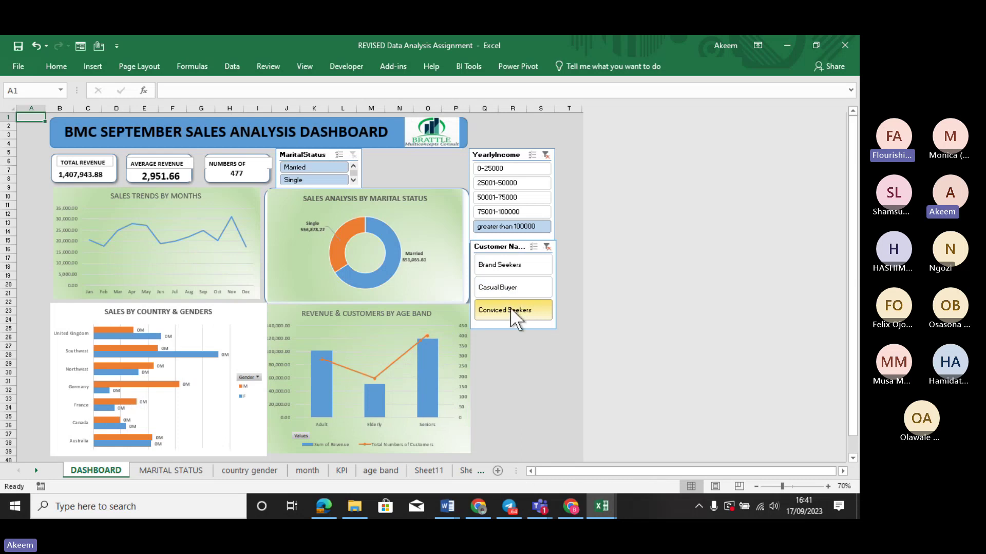
{"action": "left_click", "coordinate": [501, 267]}
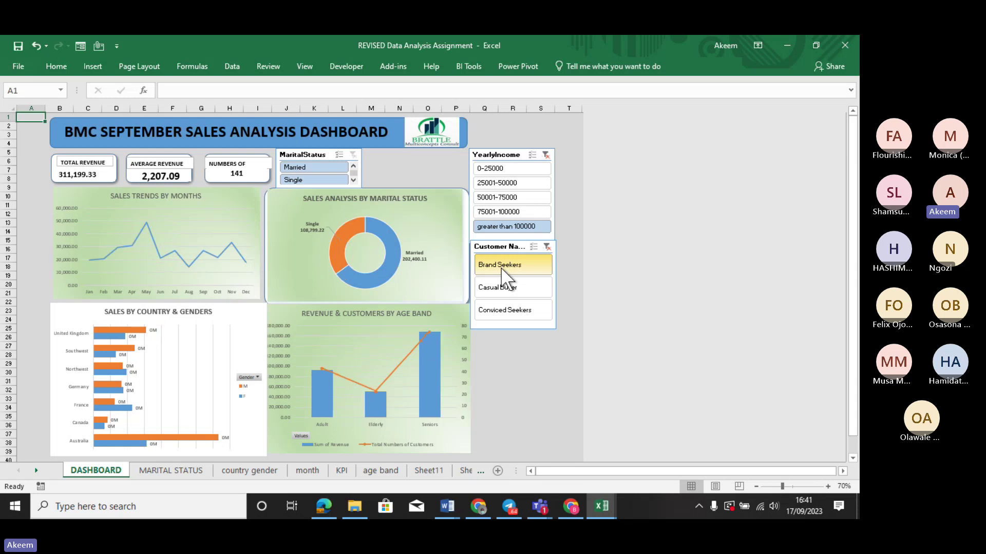
{"action": "left_click", "coordinate": [498, 286]}
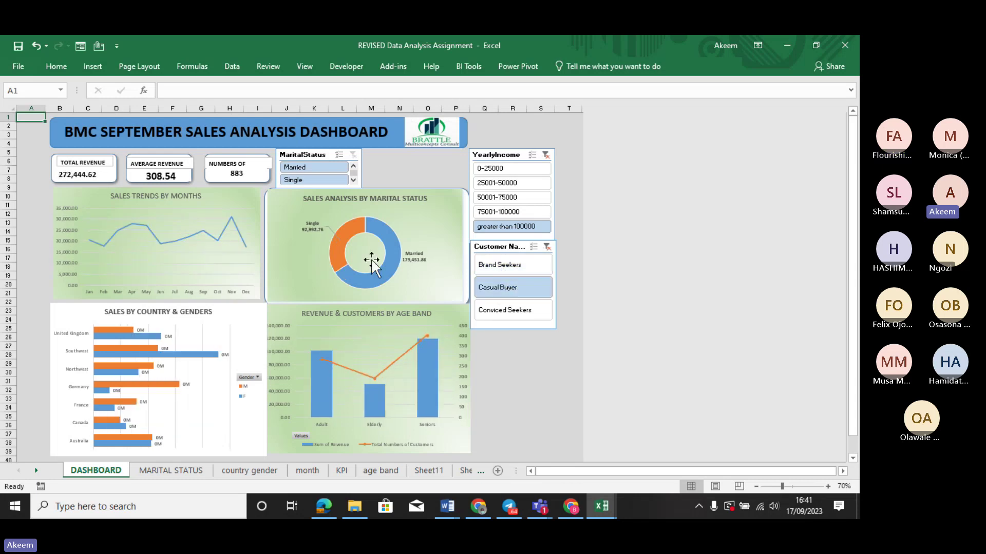
Insert a Weekday slicer from the Revenue & Customers by Age Band chart and place it directly below the Customer Name2 slicer.
{"action": "left_click", "coordinate": [370, 323]}
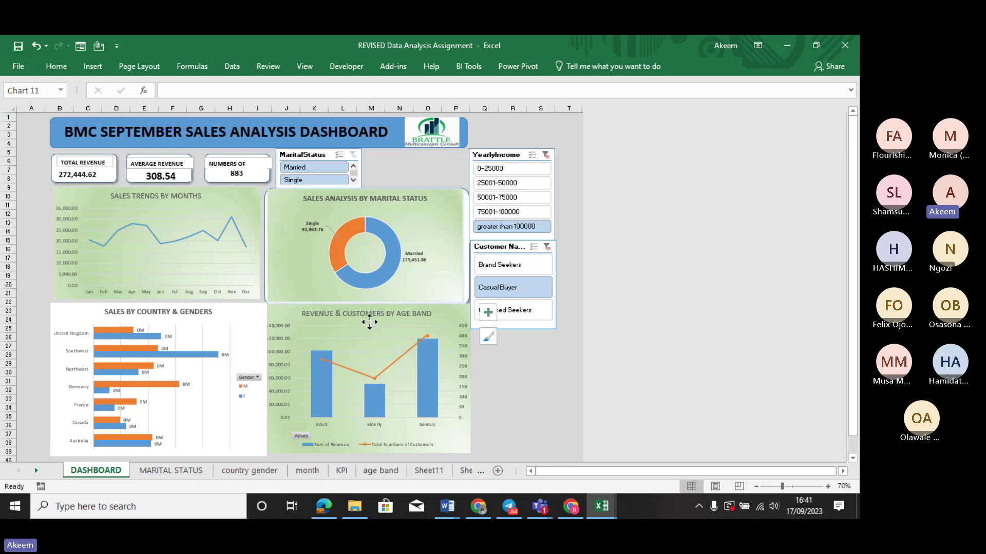
{"action": "right_click", "coordinate": [369, 321]}
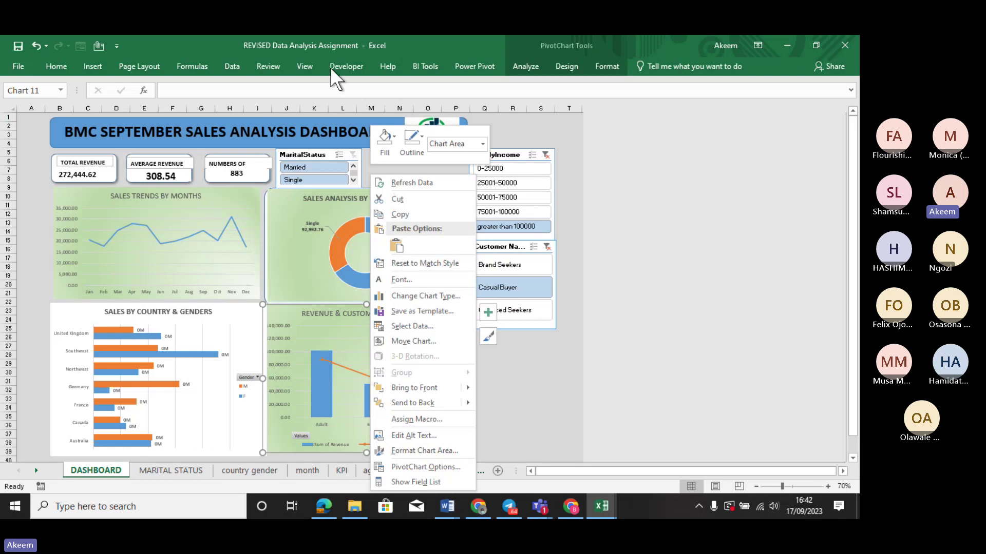
{"action": "left_click", "coordinate": [530, 64]}
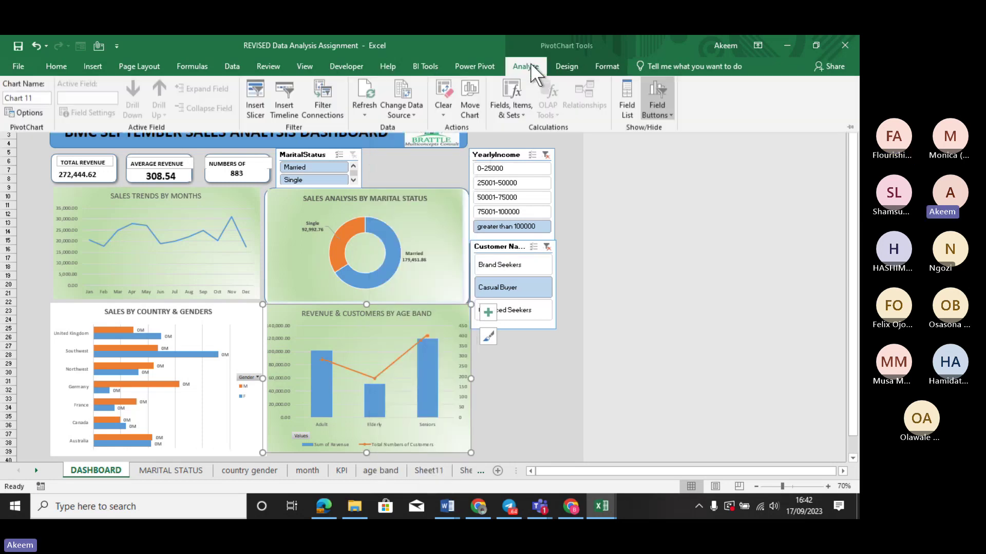
{"action": "left_click", "coordinate": [260, 97]}
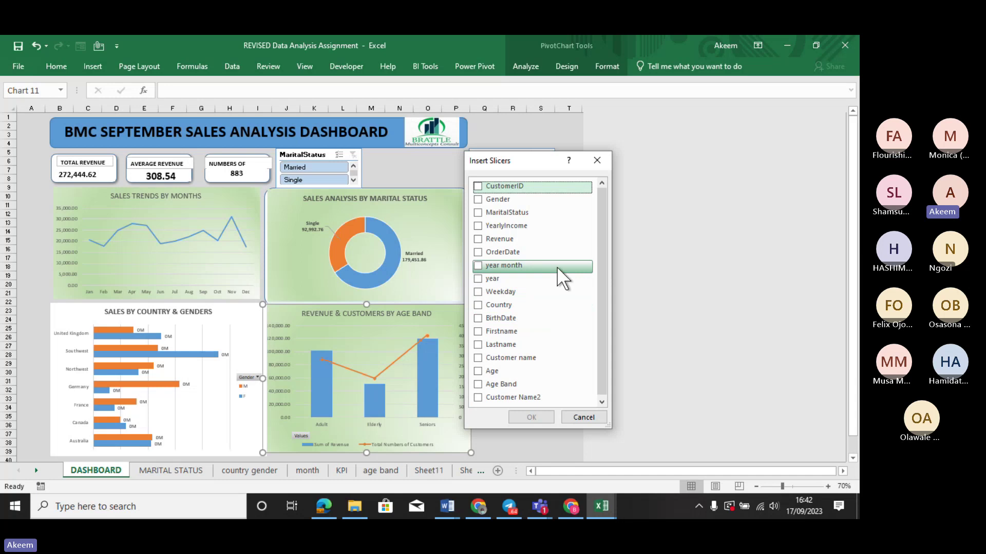
{"action": "left_click_drag", "start_coordinate": [601, 251], "coordinate": [603, 281]}
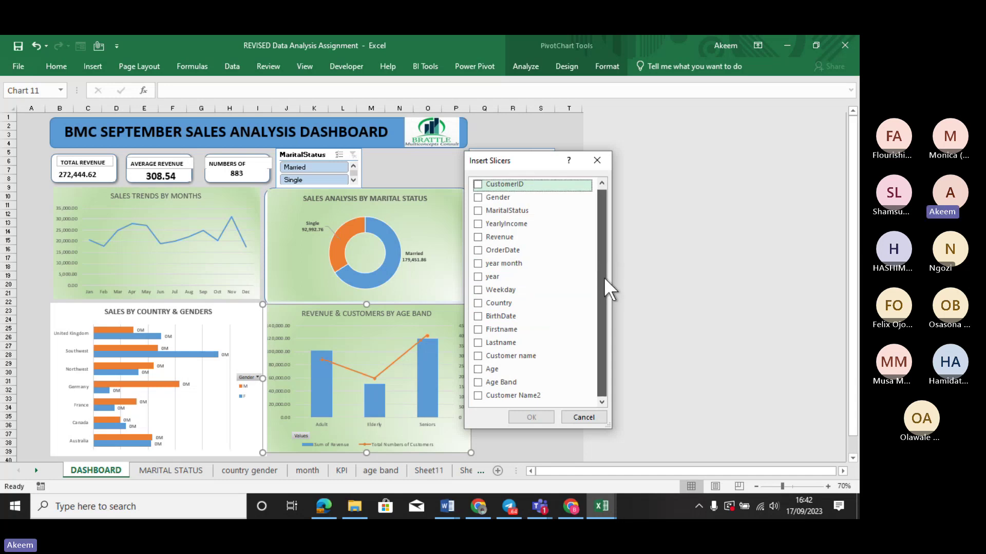
{"action": "left_click_drag", "start_coordinate": [604, 275], "coordinate": [602, 266]}
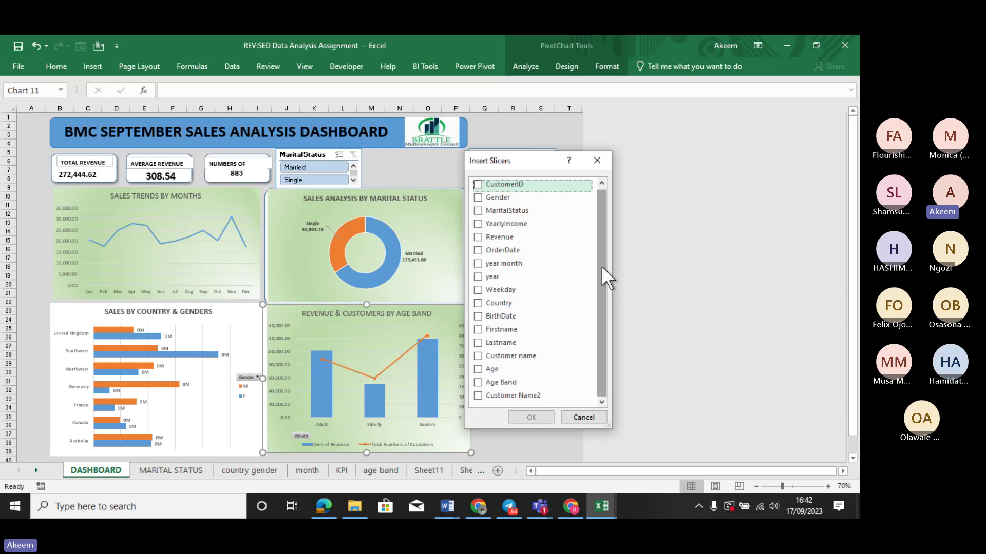
{"action": "left_click", "coordinate": [477, 289]}
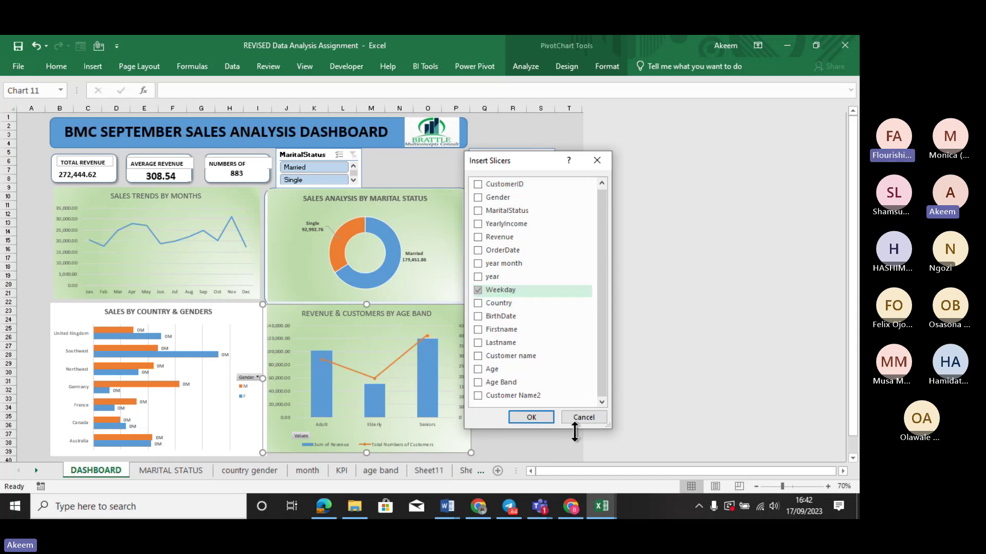
{"action": "left_click", "coordinate": [531, 417]}
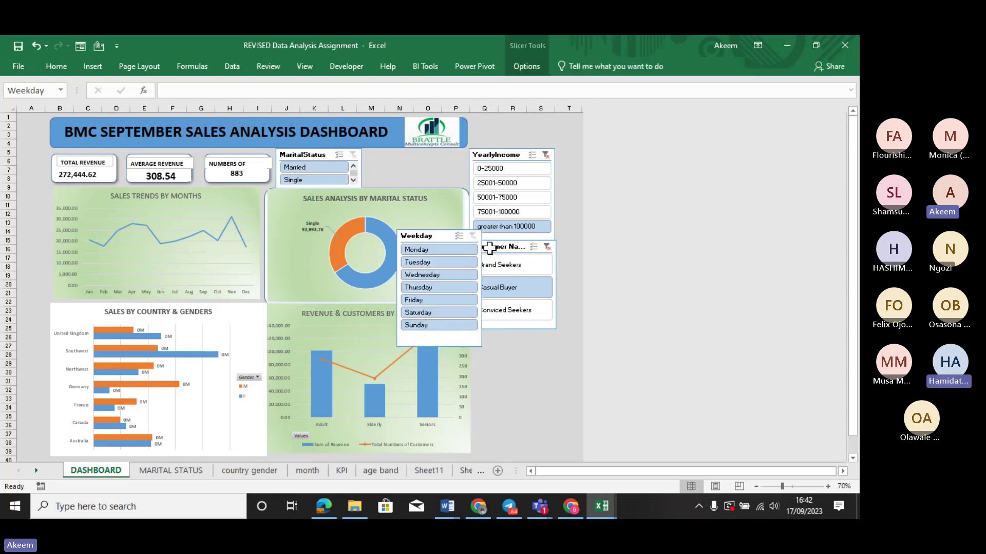
{"action": "left_click", "coordinate": [440, 241]}
{"action": "left_click_drag", "start_coordinate": [440, 240], "coordinate": [521, 340]}
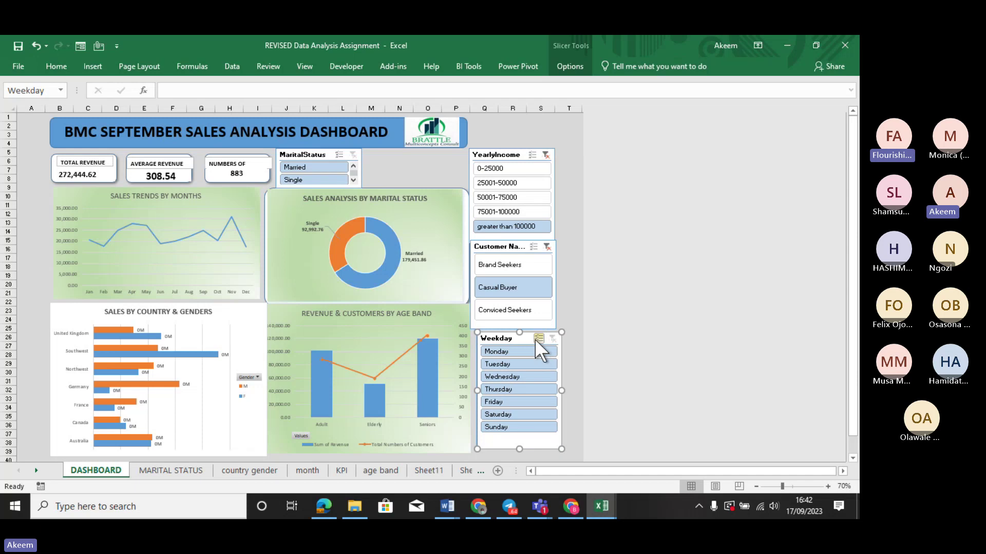
Clear the filters of the Customer Name2 and YearlyIncome slicers.
{"action": "left_click", "coordinate": [546, 248]}
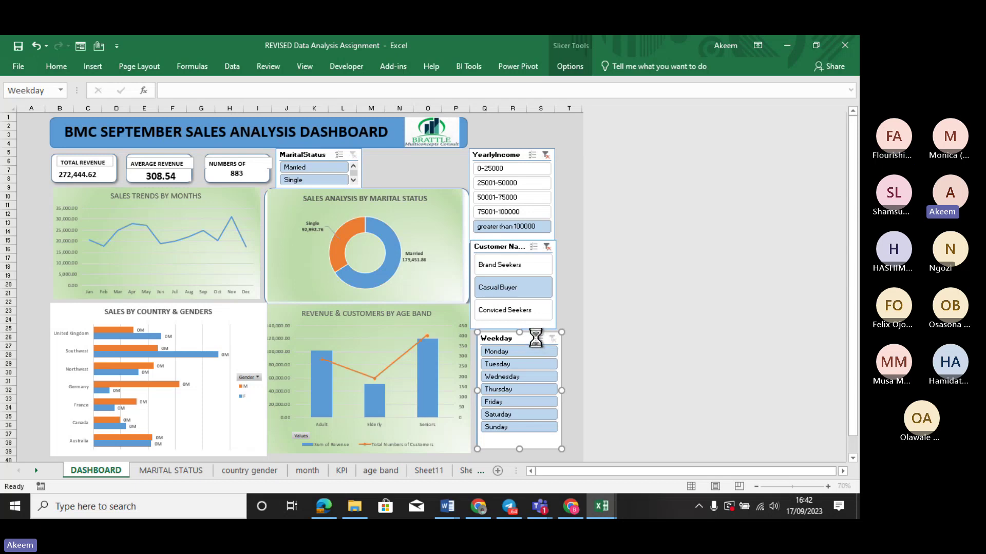
{"action": "left_click", "coordinate": [545, 247]}
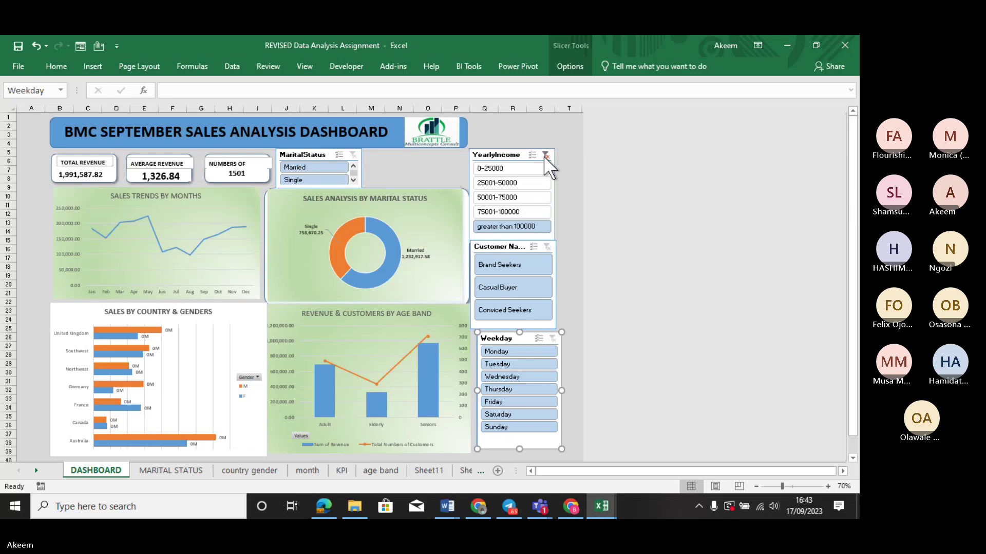
{"action": "left_click", "coordinate": [546, 156]}
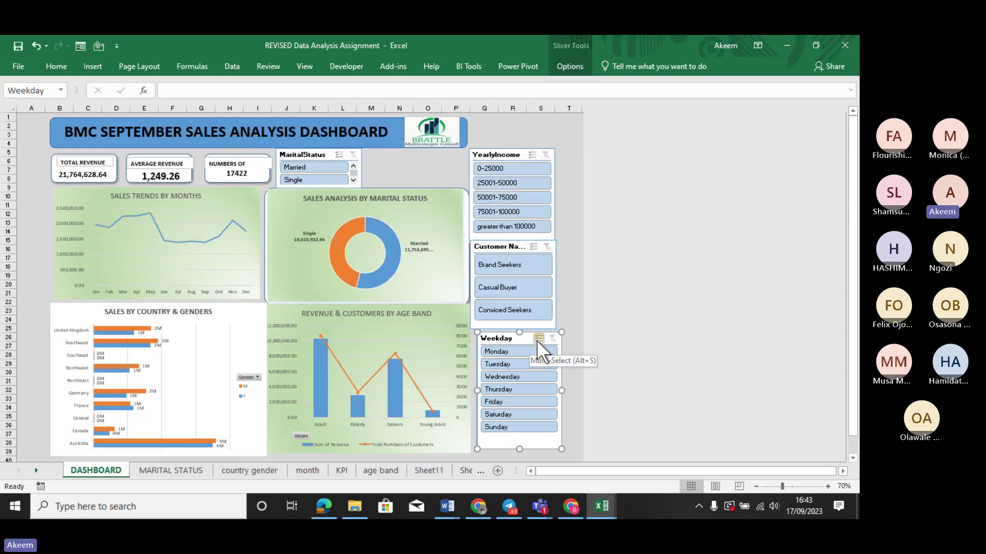
Test multiple selection in the Weekday slicer, ending with Monday through Friday selected.
{"action": "left_click", "coordinate": [537, 340]}
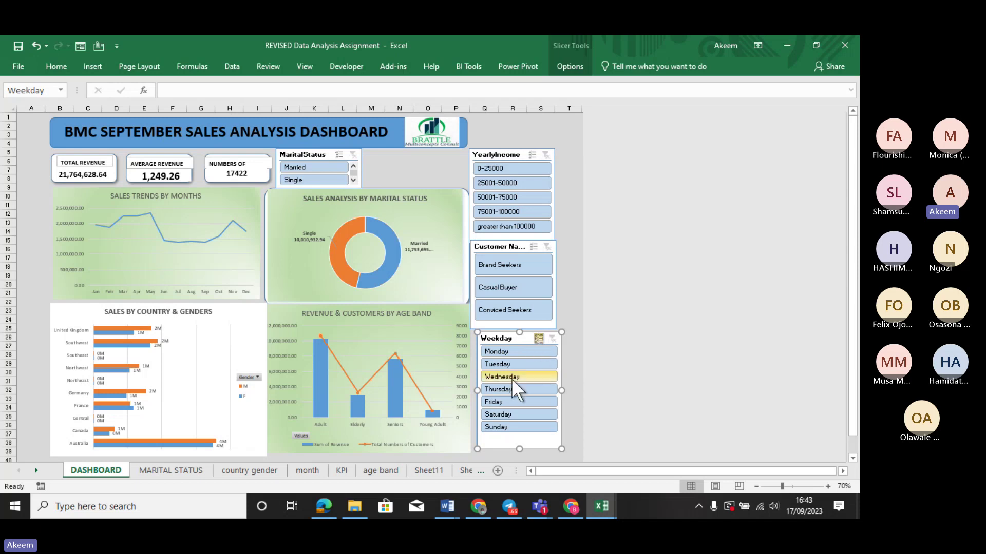
{"action": "left_click", "coordinate": [512, 351]}
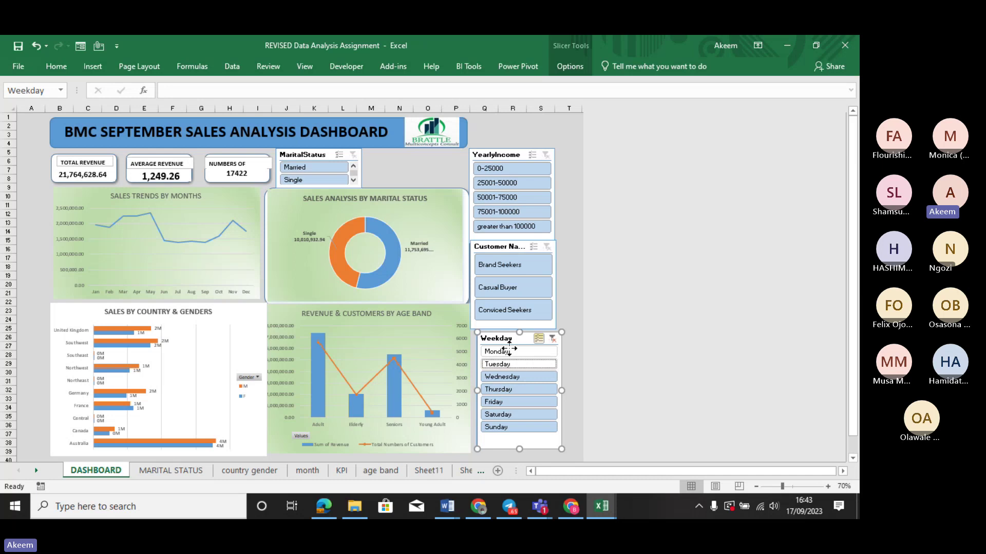
{"action": "left_click", "coordinate": [514, 414]}
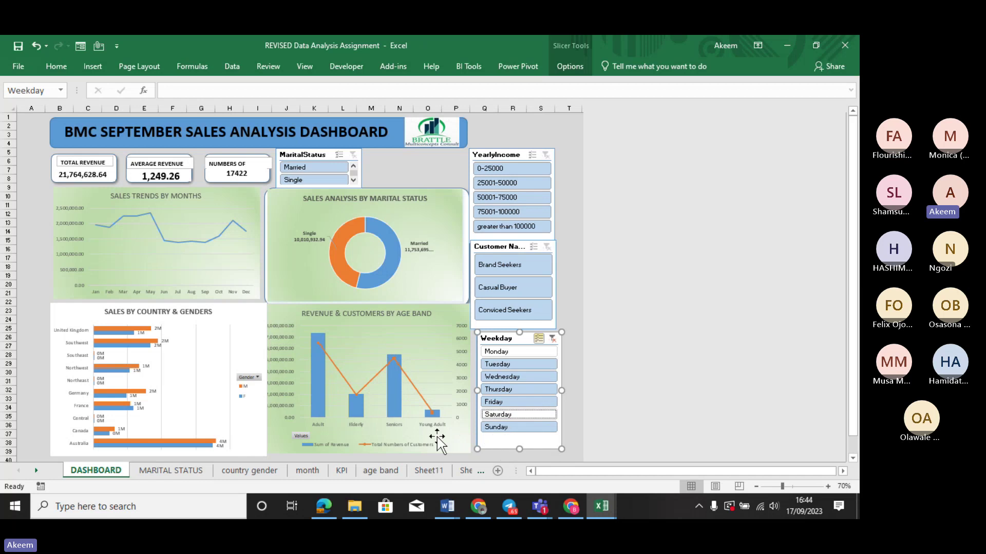
{"action": "left_click", "coordinate": [510, 428]}
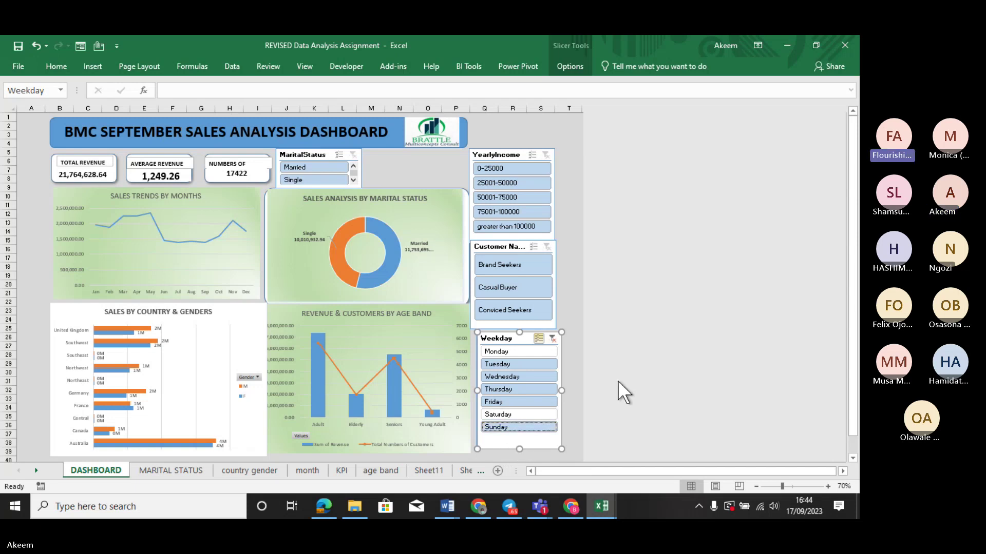
{"action": "left_click", "coordinate": [519, 349]}
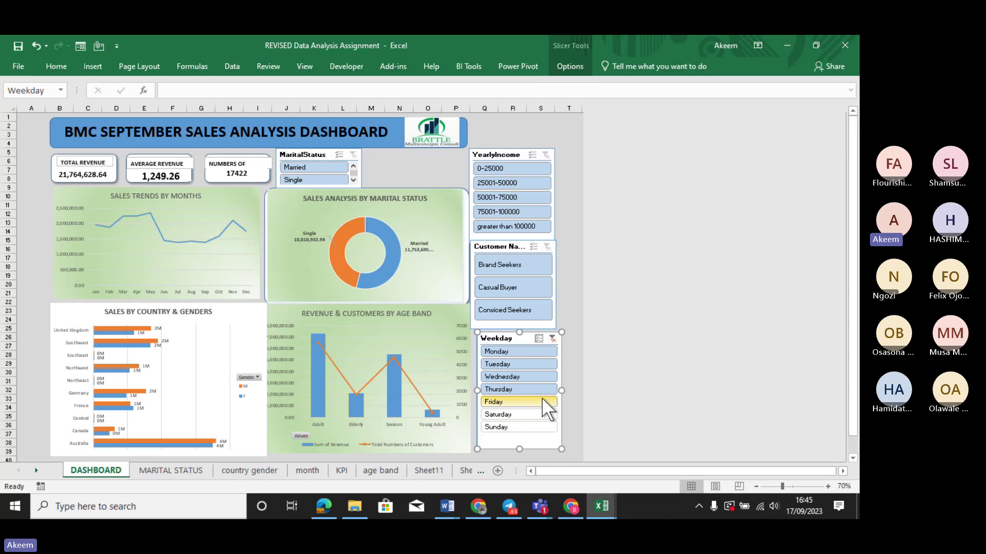
{"action": "left_click", "coordinate": [541, 397]}
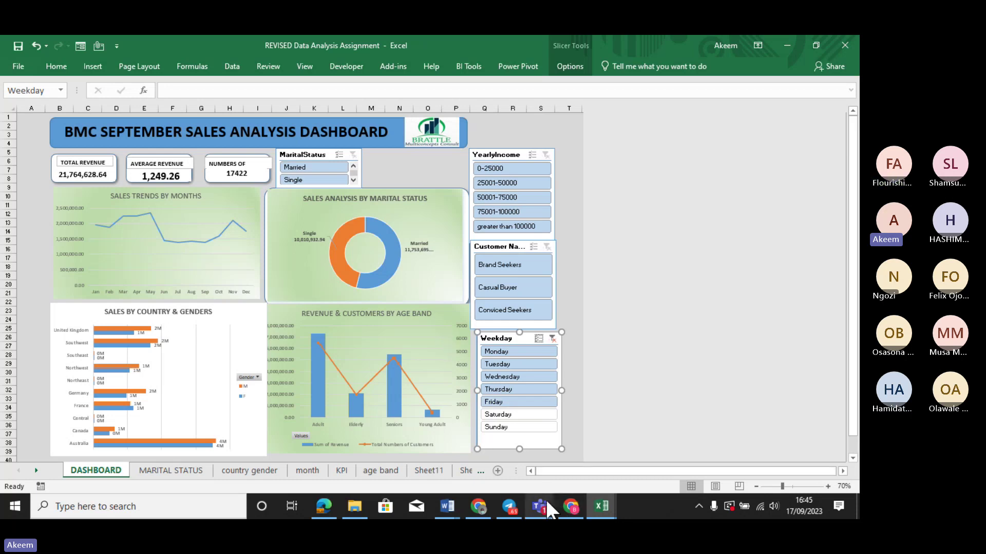
Look over the Sales, Data Model and Product Details sheets of the EXCELDAY 4B workbook, then return to the REVISED Data Analysis Assignment dashboard.
{"action": "mouse_move", "coordinate": [602, 501]}
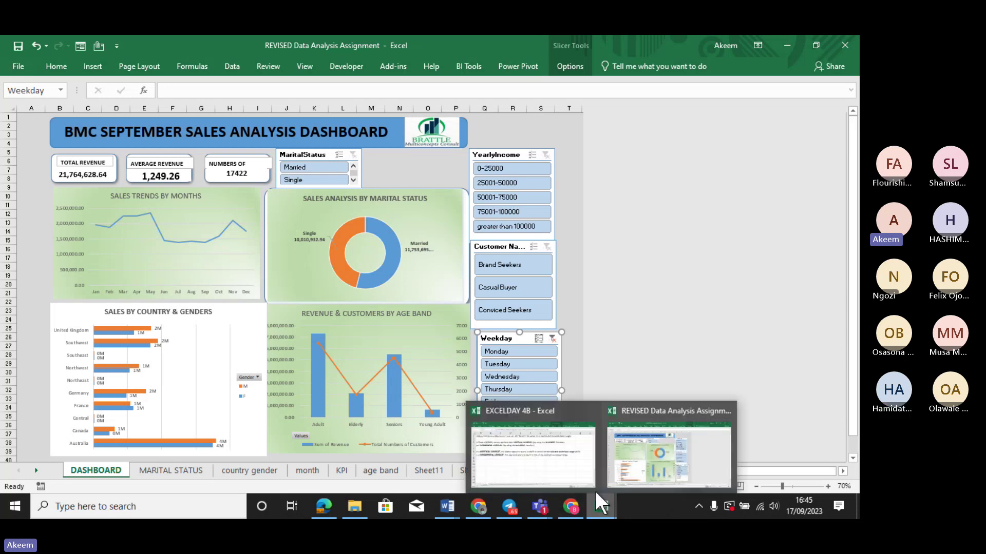
{"action": "left_click", "coordinate": [563, 469]}
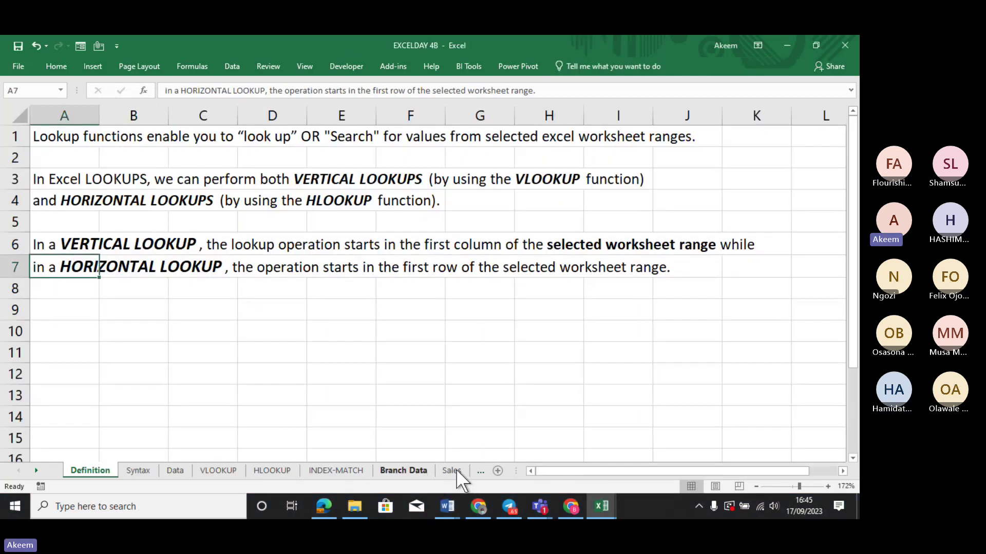
{"action": "left_click", "coordinate": [452, 470]}
{"action": "left_click", "coordinate": [310, 373]}
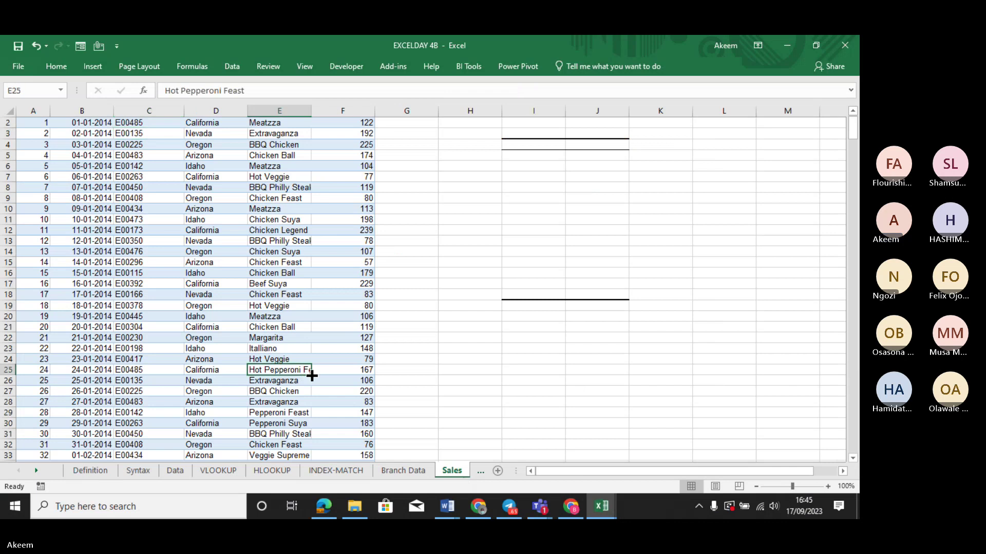
{"action": "left_click", "coordinate": [480, 471]}
{"action": "left_click", "coordinate": [470, 471]}
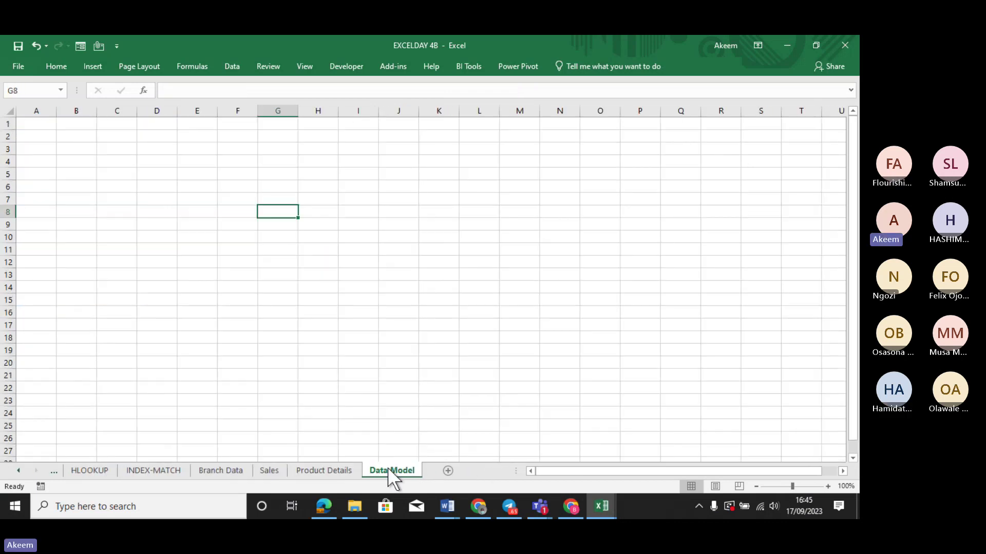
{"action": "left_click", "coordinate": [345, 471]}
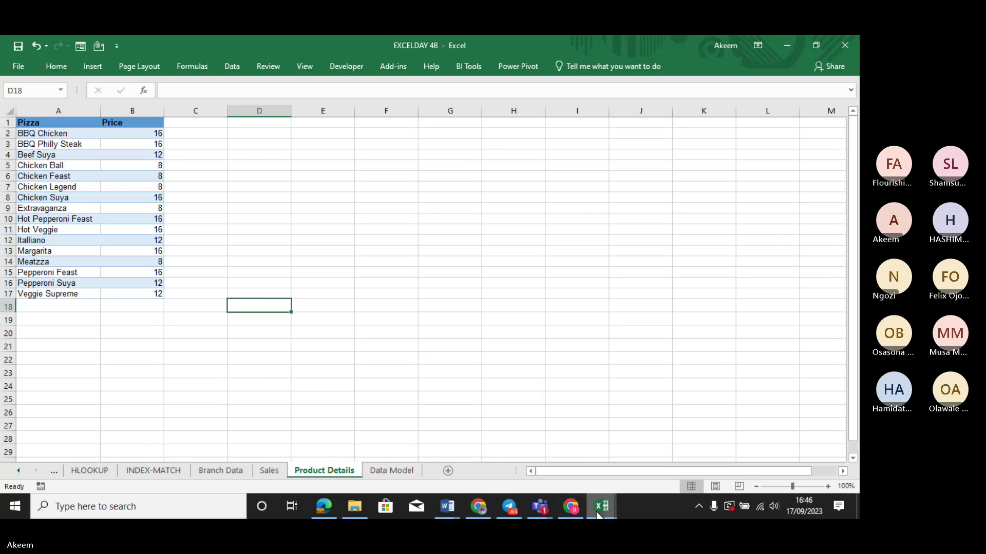
{"action": "mouse_move", "coordinate": [599, 515]}
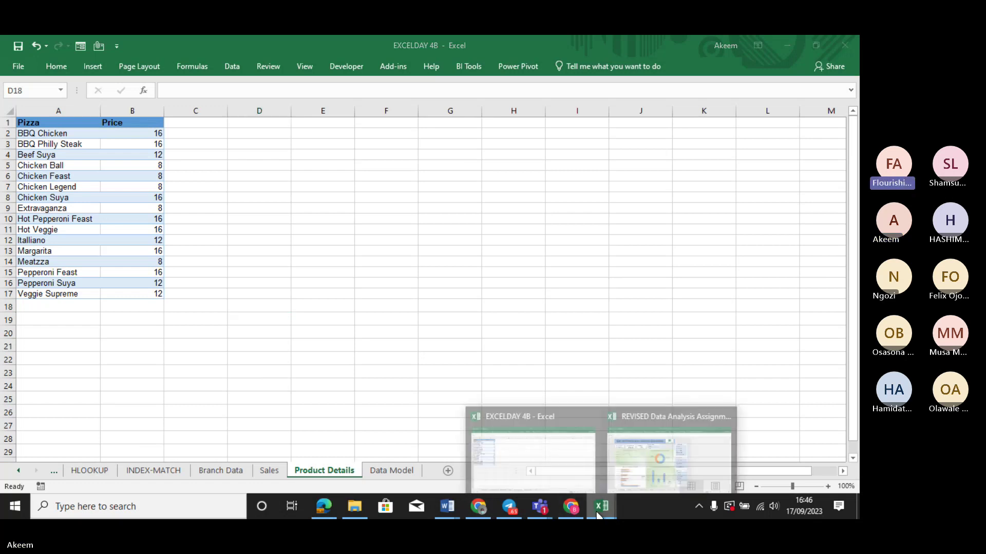
{"action": "left_click", "coordinate": [639, 469]}
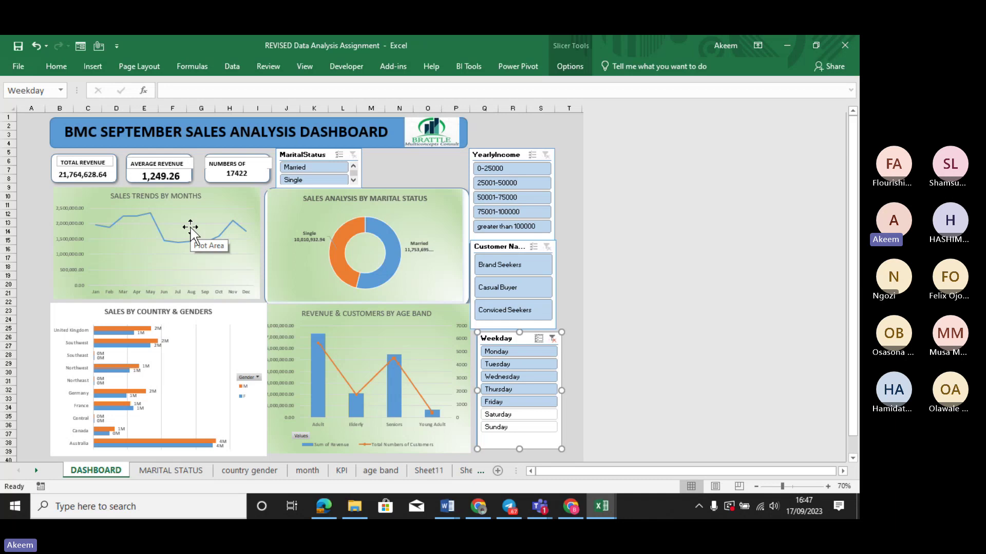
Open the print settings for the DASHBOARD sheet and set the scaling to Fit Sheet on One Page.
{"action": "left_click", "coordinate": [15, 65]}
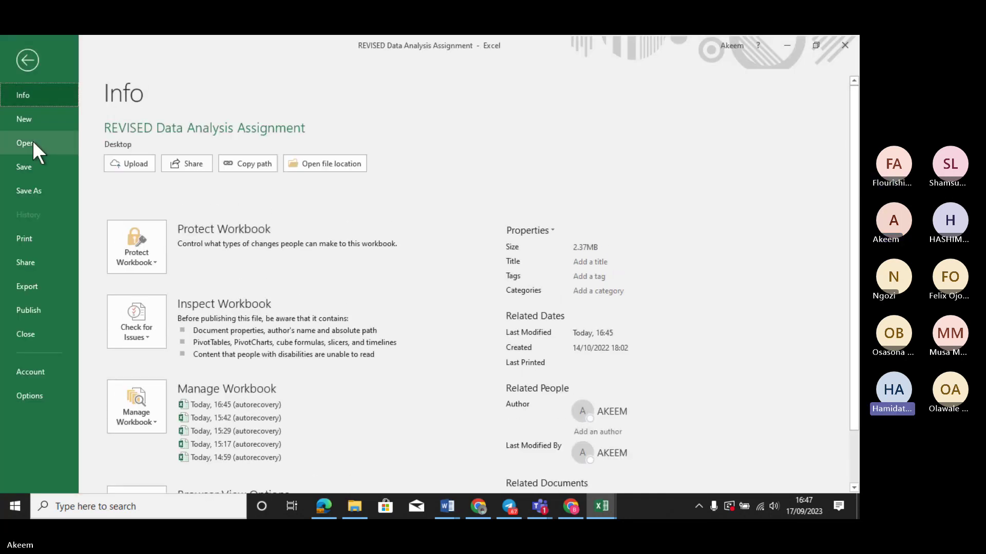
{"action": "left_click", "coordinate": [26, 60]}
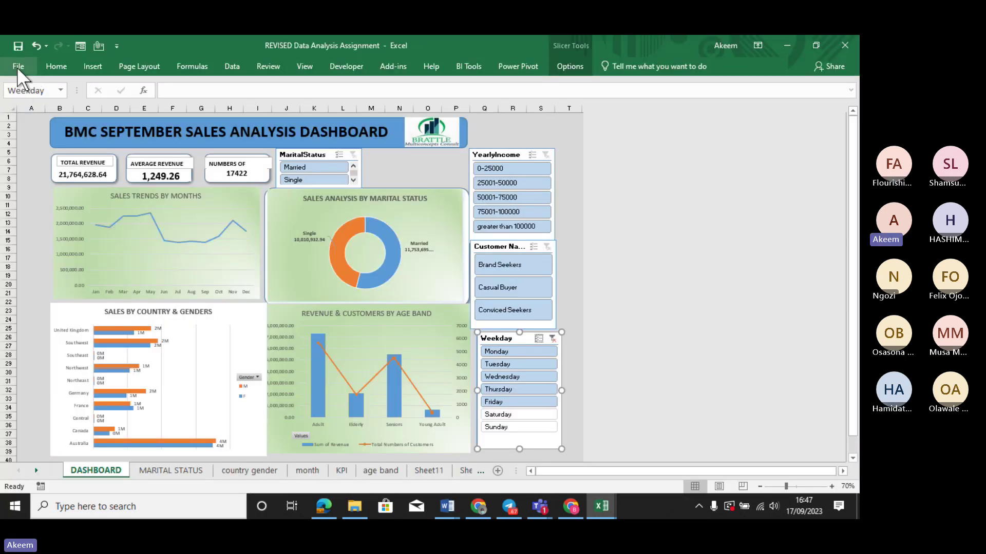
{"action": "left_click", "coordinate": [18, 67]}
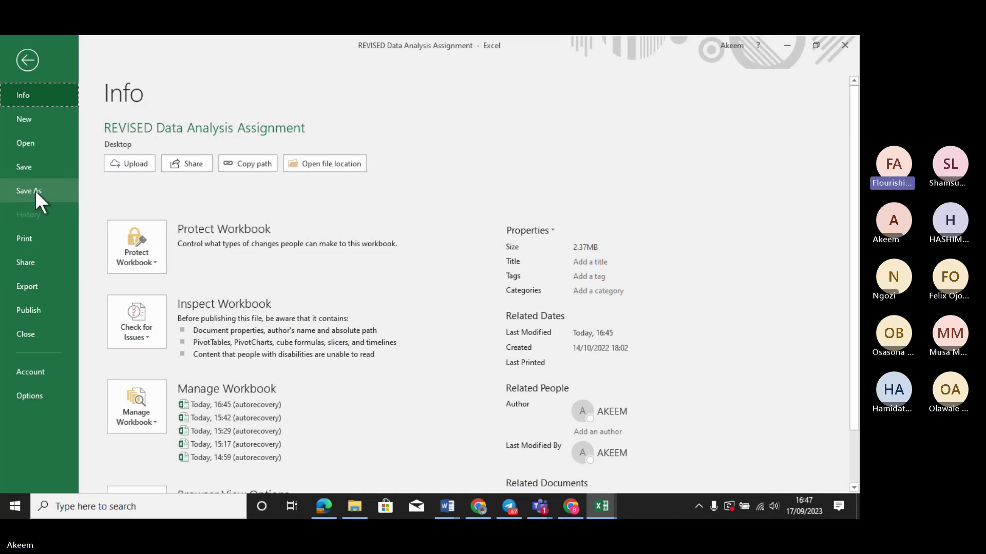
{"action": "left_click", "coordinate": [29, 245]}
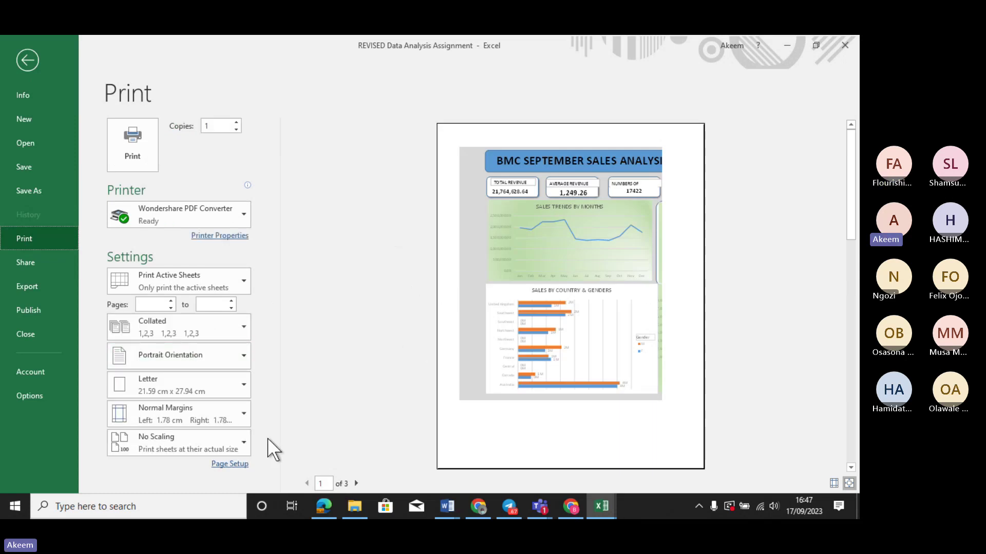
{"action": "left_click", "coordinate": [232, 446]}
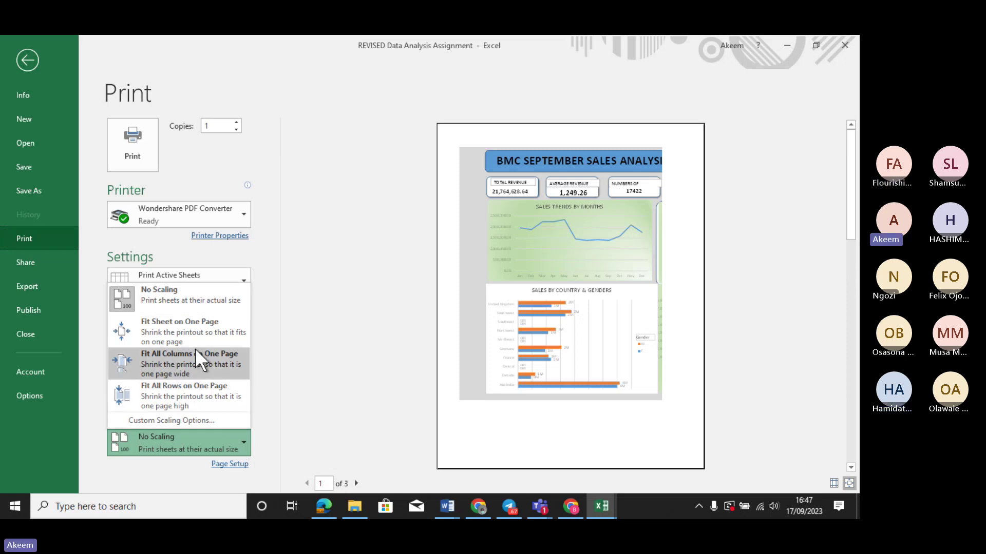
{"action": "left_click", "coordinate": [190, 329]}
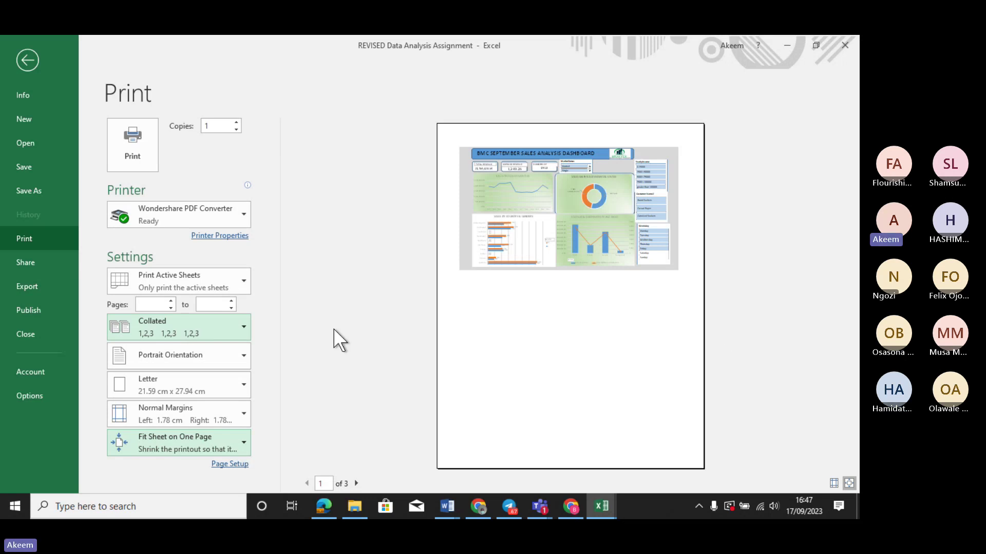
Set the dashboard's print orientation to Landscape, keeping Print Active Sheets as the print range.
{"action": "left_click", "coordinate": [232, 283]}
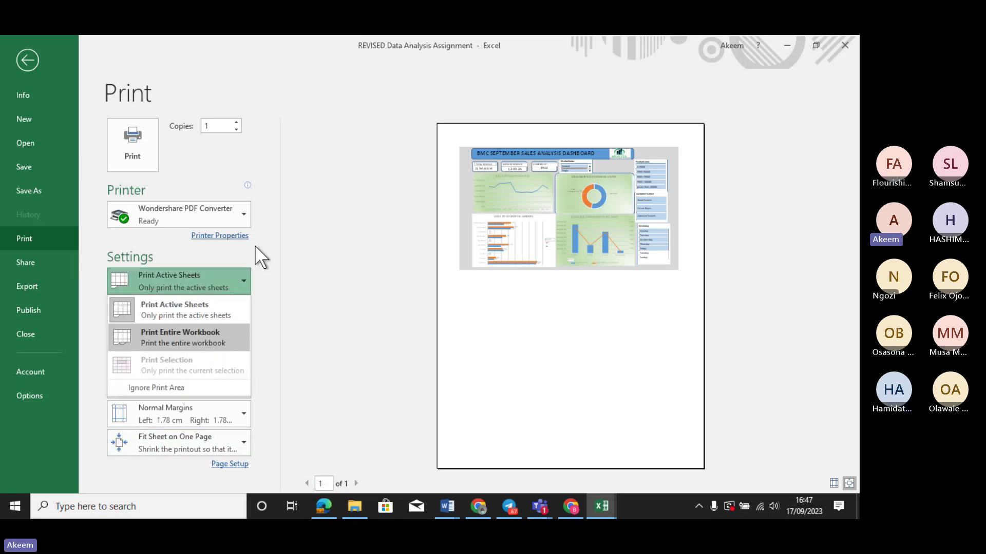
{"action": "left_click", "coordinate": [313, 240]}
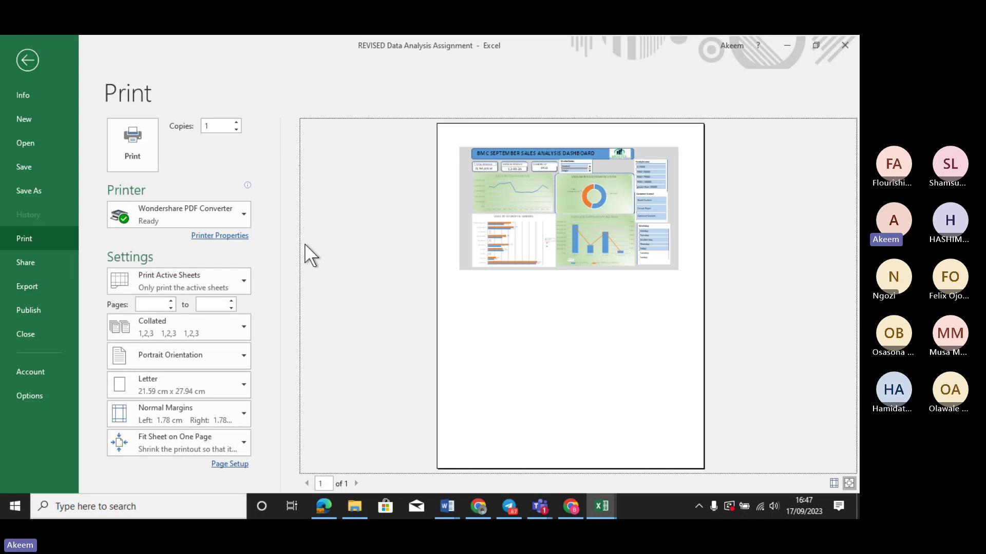
{"action": "left_click", "coordinate": [233, 353]}
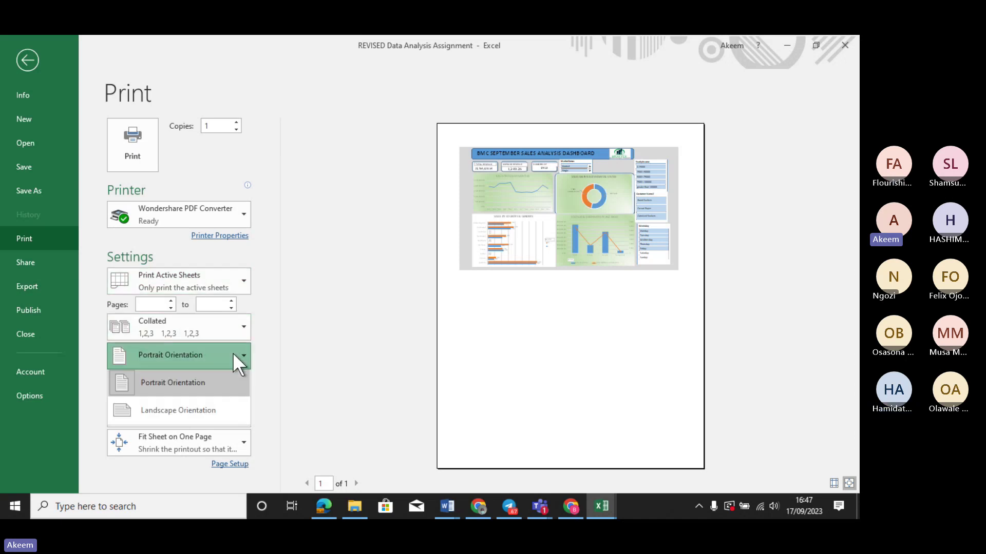
{"action": "left_click", "coordinate": [204, 412]}
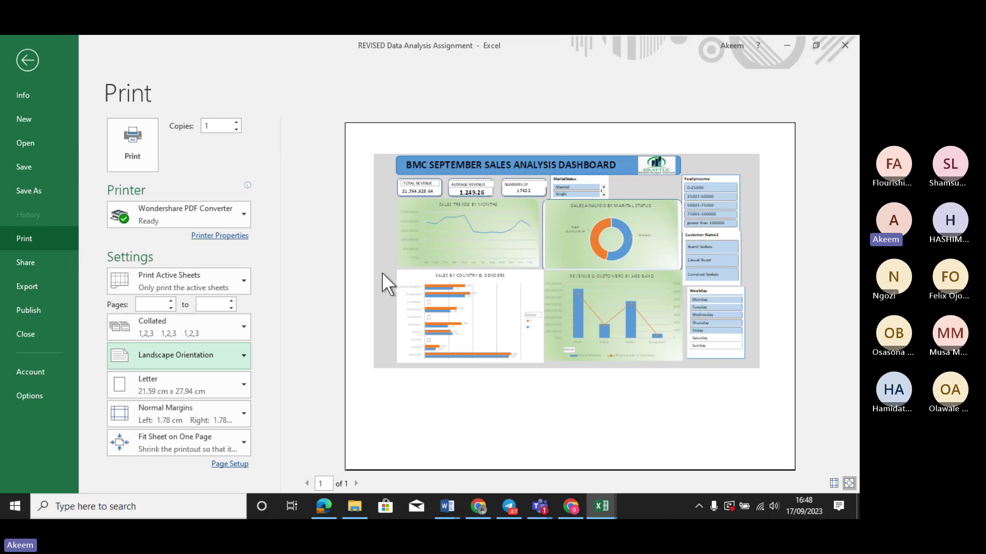
Print the DASHBOARD sheet with the current print settings.
{"action": "left_click", "coordinate": [137, 152]}
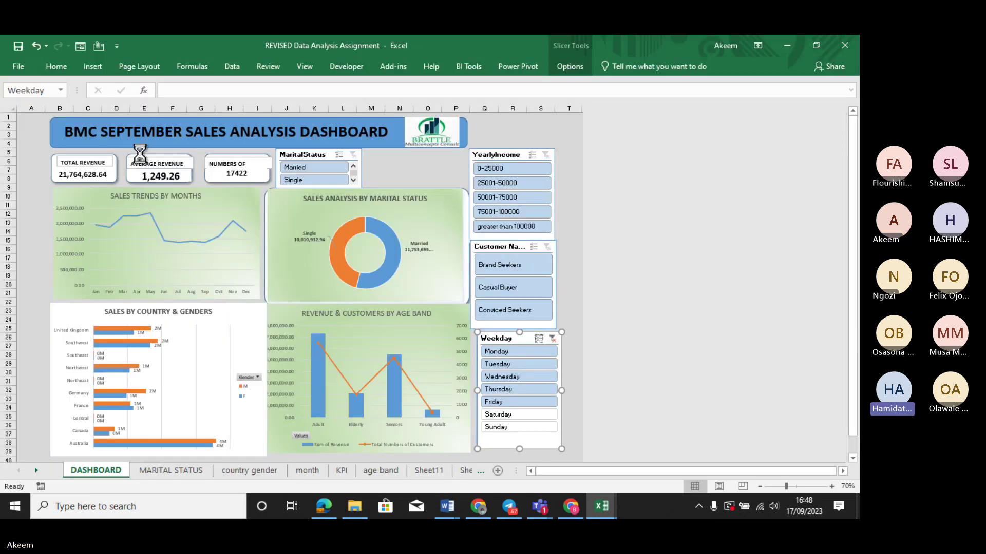
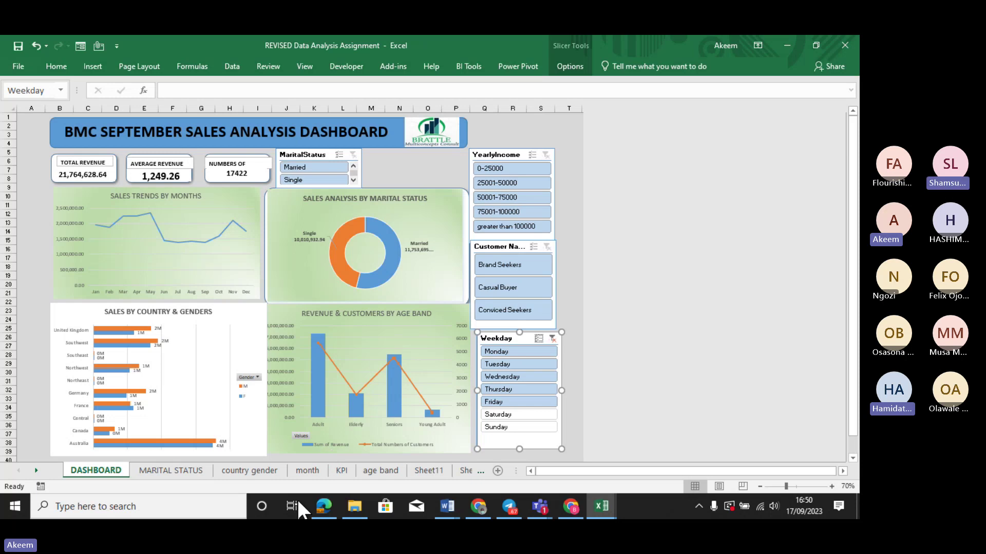
Hide the formula bar while viewing the DASHBOARD sheet.
{"action": "mouse_move", "coordinate": [354, 506]}
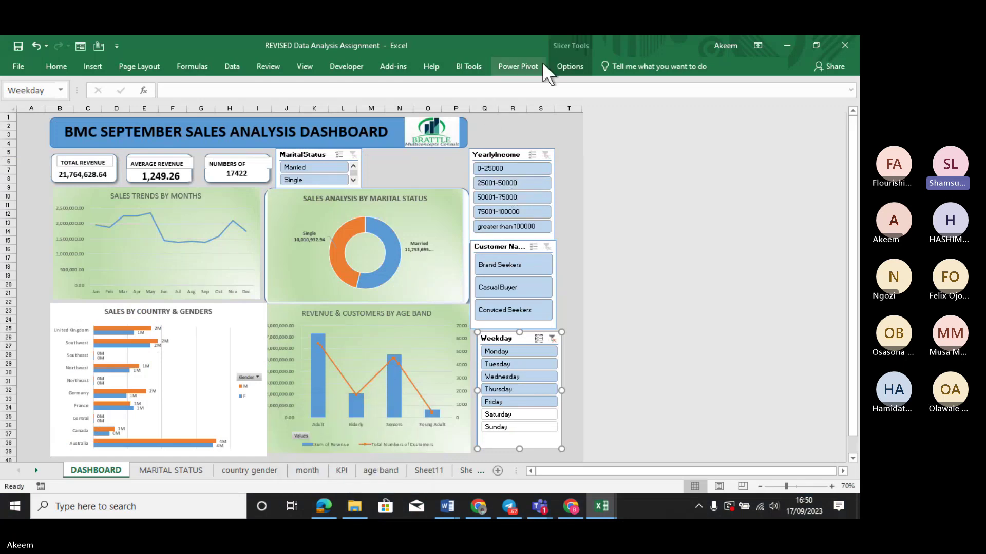
{"action": "left_click", "coordinate": [306, 66]}
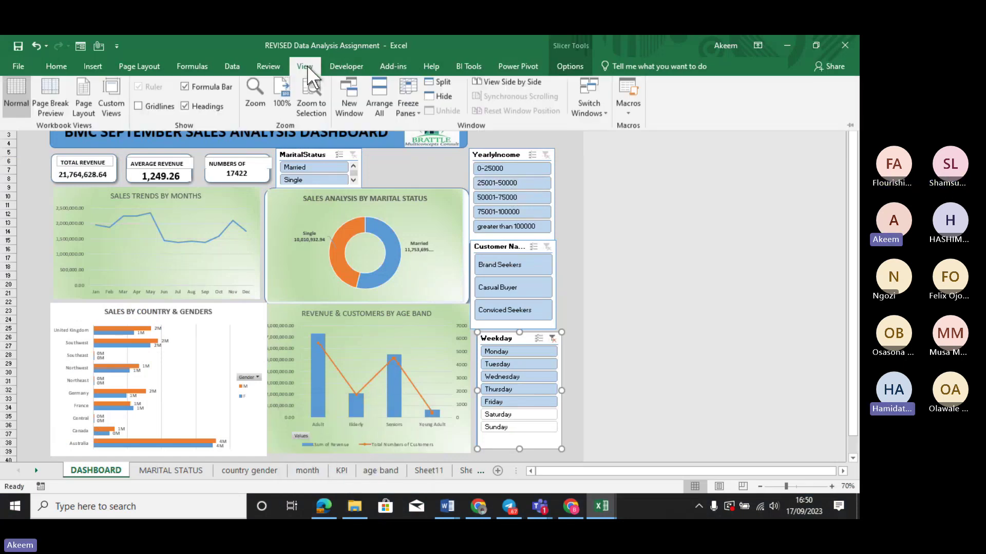
{"action": "left_click", "coordinate": [138, 109]}
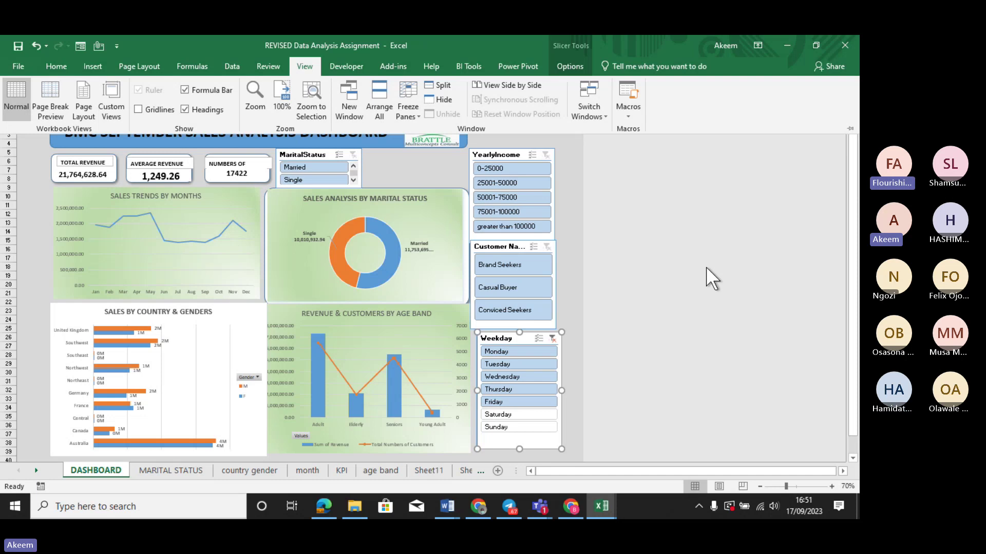
{"action": "left_click", "coordinate": [186, 91]}
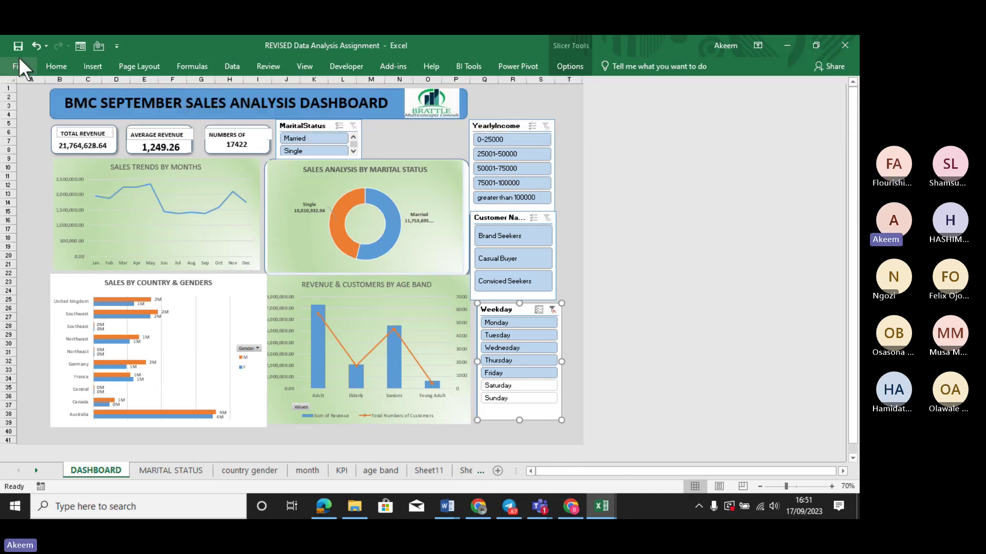
Open the MARITAL STATUS sheet and check how cell selection looks with the formula bar hidden.
{"action": "left_click", "coordinate": [171, 471]}
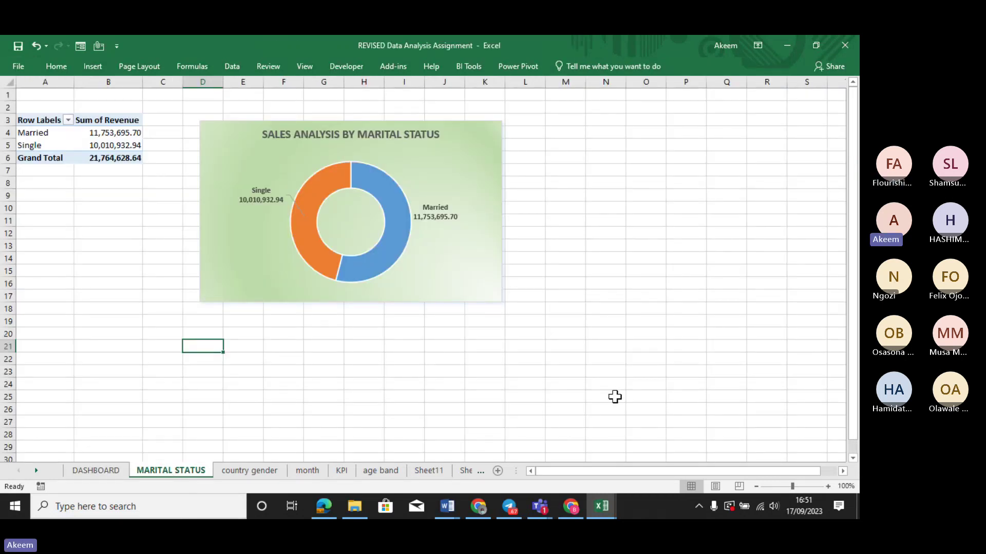
{"action": "left_click", "coordinate": [711, 132]}
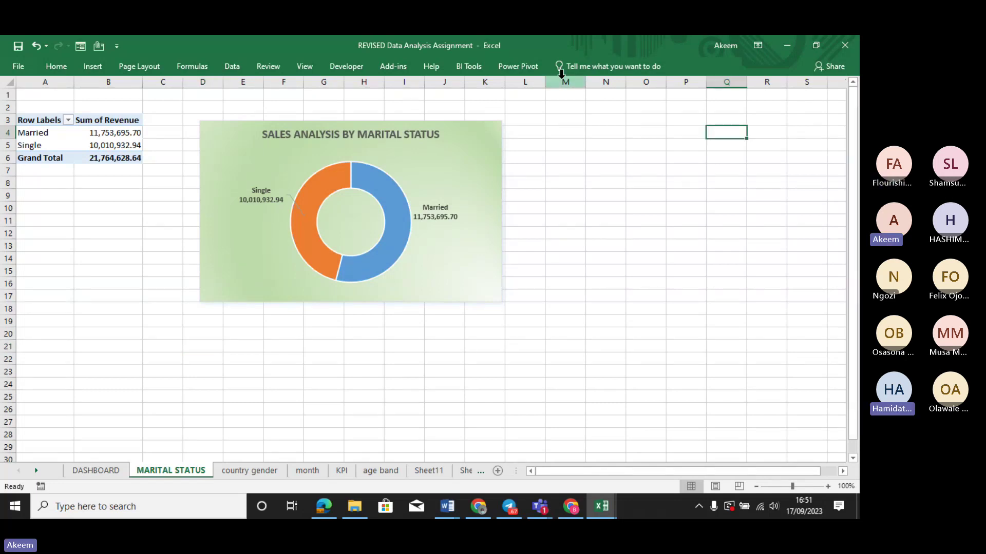
{"action": "left_click", "coordinate": [188, 115]}
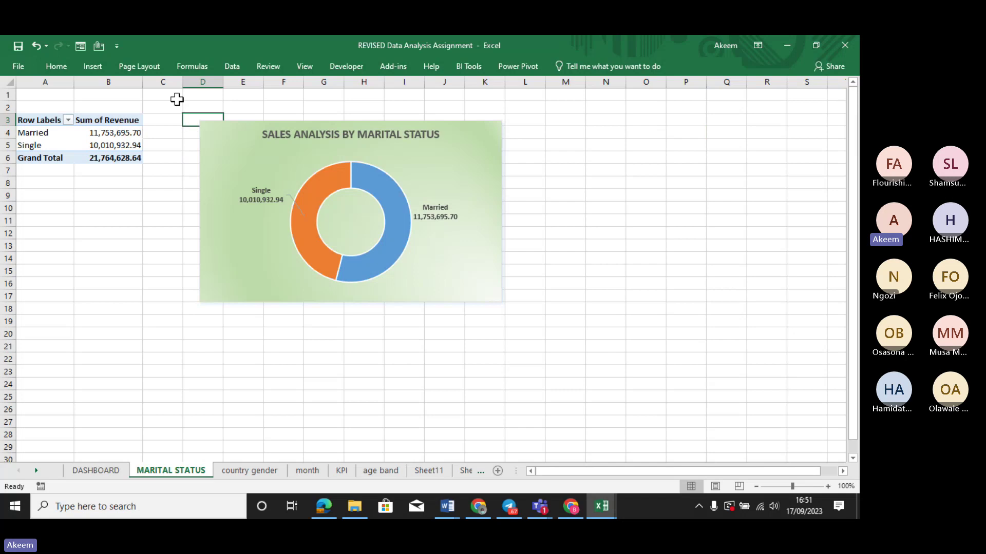
{"action": "left_click", "coordinate": [175, 96]}
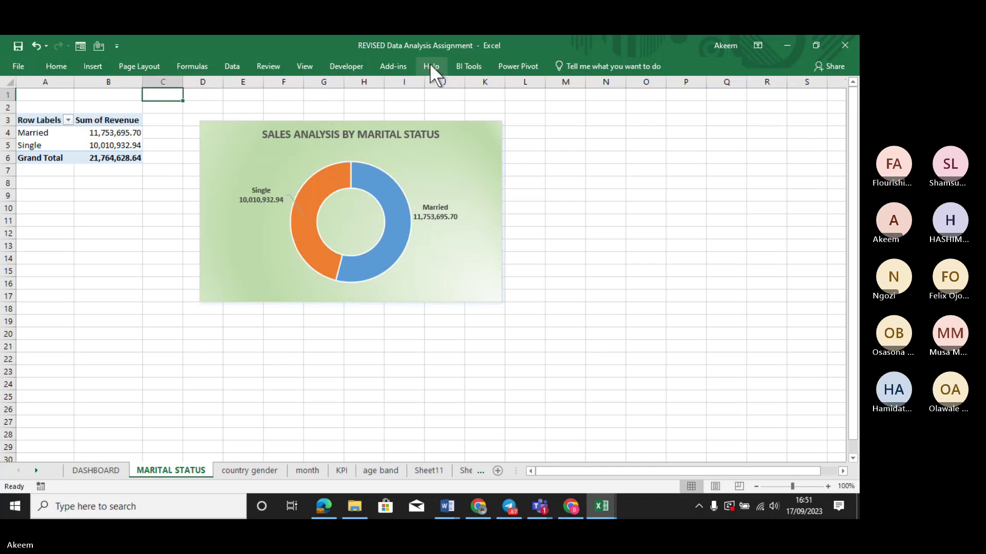
Show the formula bar again and try it out on cell C1 of the MARITAL STATUS sheet.
{"action": "left_click", "coordinate": [305, 67]}
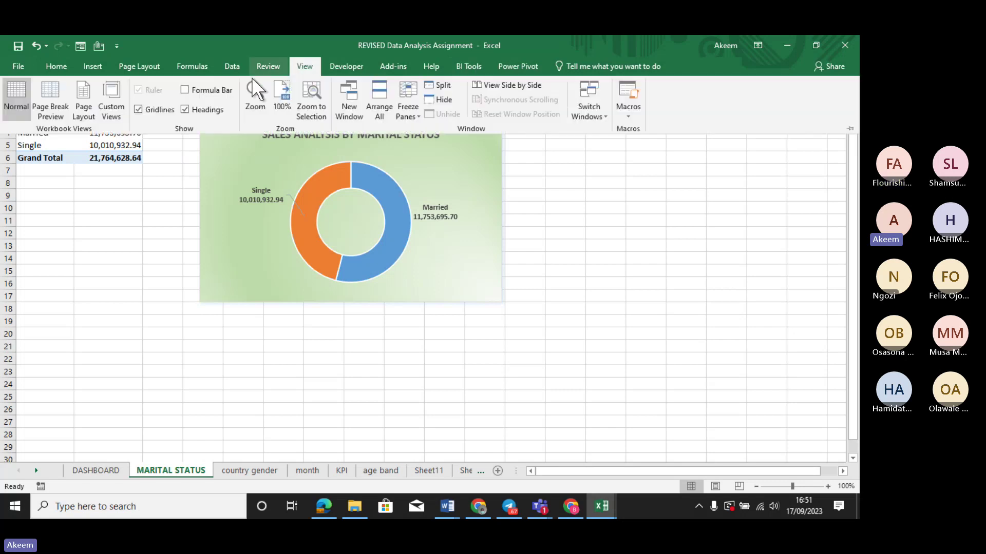
{"action": "left_click", "coordinate": [184, 89]}
{"action": "left_click", "coordinate": [154, 231]}
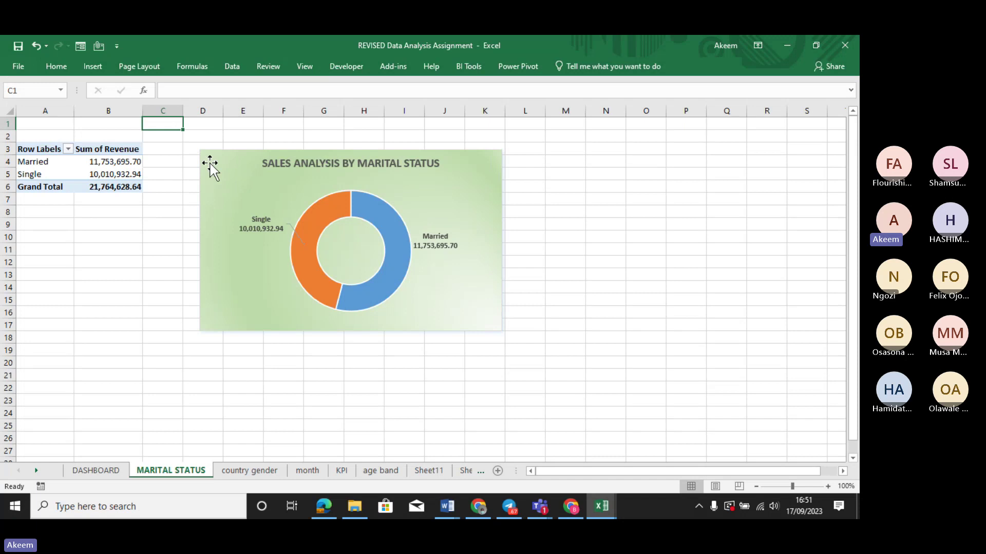
{"action": "left_click", "coordinate": [256, 86]}
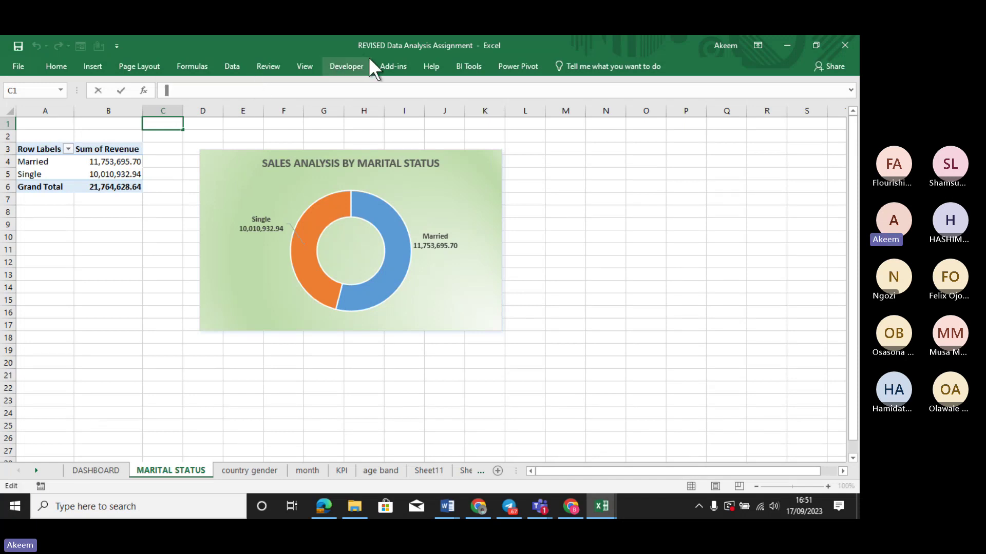
{"action": "left_click", "coordinate": [303, 69]}
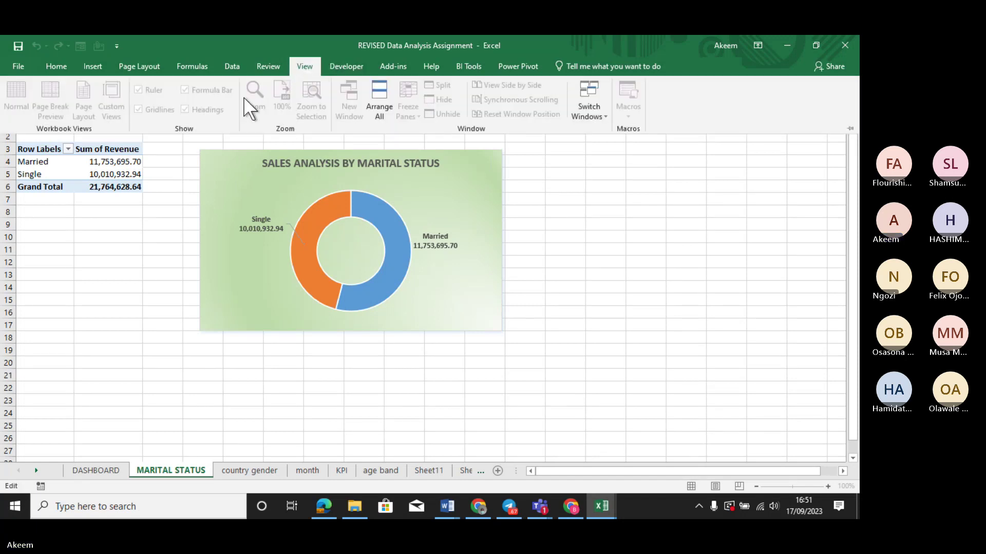
{"action": "left_click", "coordinate": [179, 212]}
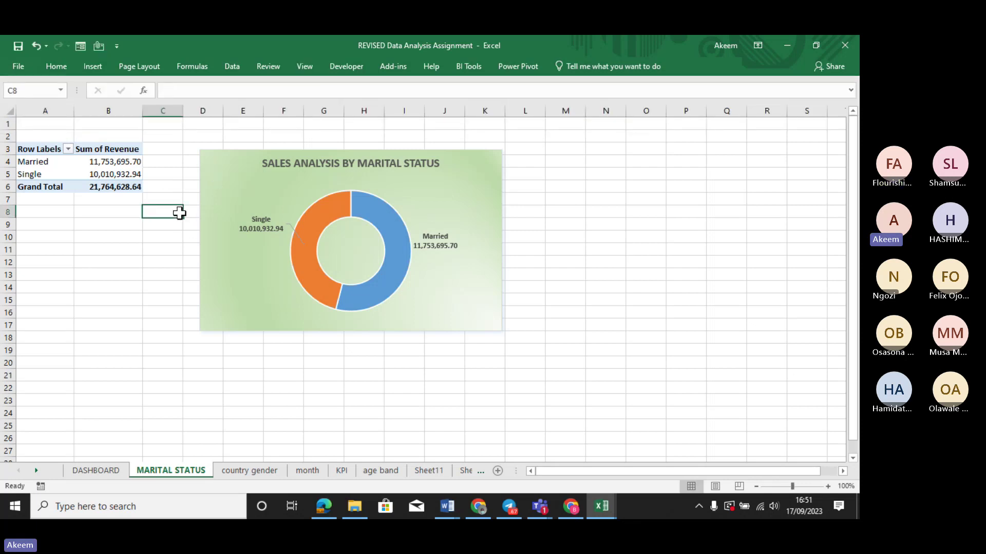
Hide the formula bar and turn off the gridlines on the MARITAL STATUS sheet, leaving the ribbon collapsed.
{"action": "left_click", "coordinate": [302, 70]}
{"action": "left_click", "coordinate": [206, 90]}
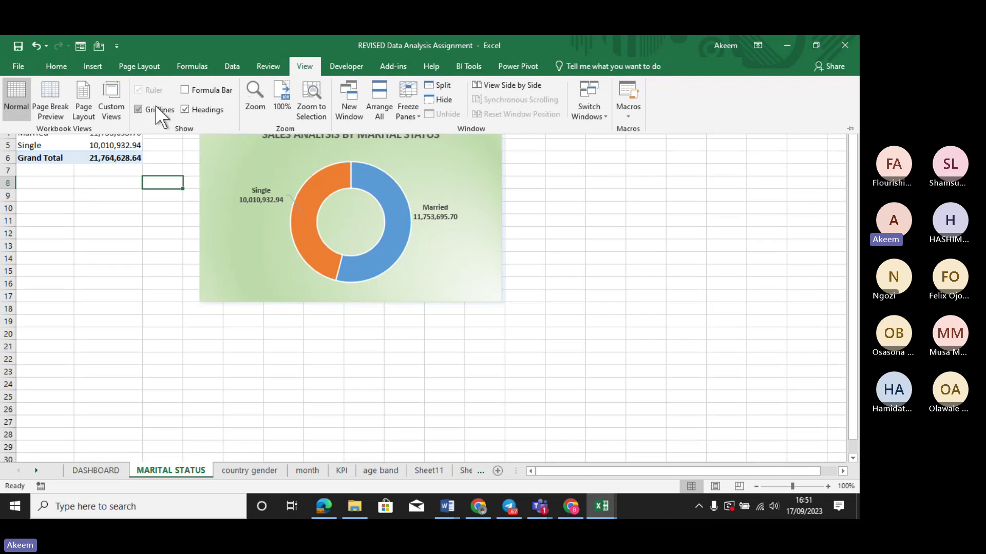
{"action": "left_click", "coordinate": [149, 110]}
{"action": "key", "text": "ctrl+F1"}
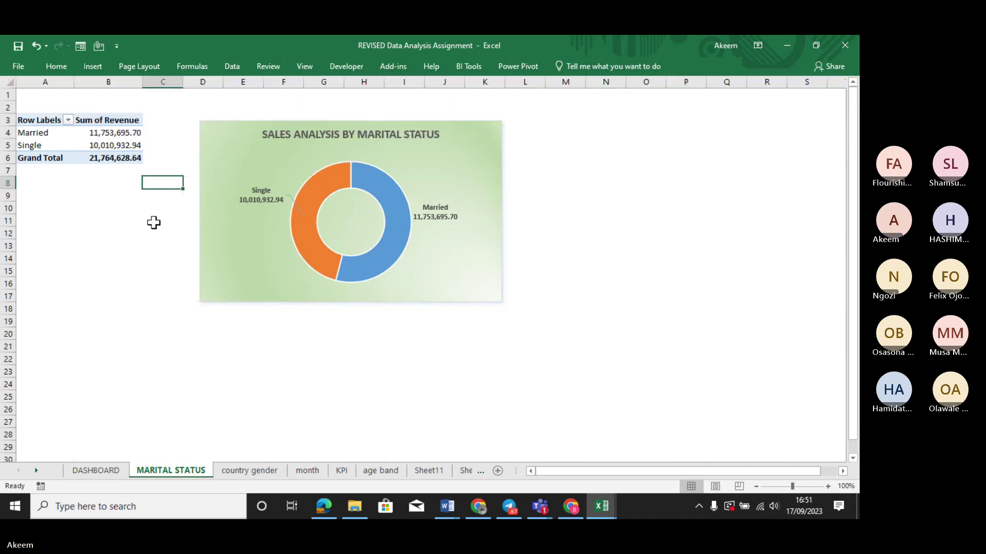
Test entering MMMMM in cell C2 of the MARITAL STATUS sheet, clear it, and leave an empty cell below the chart selected.
{"action": "left_click", "coordinate": [727, 171]}
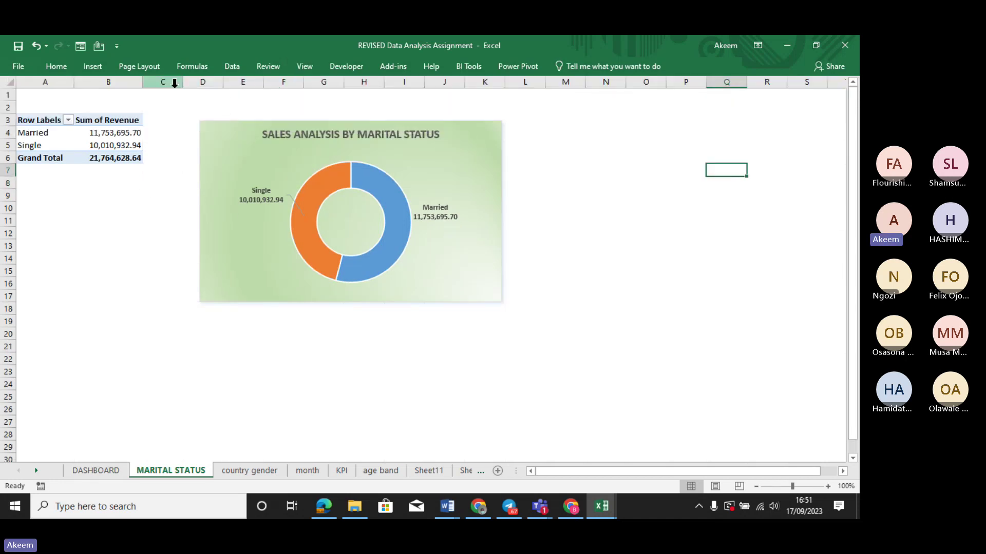
{"action": "left_click", "coordinate": [174, 108]}
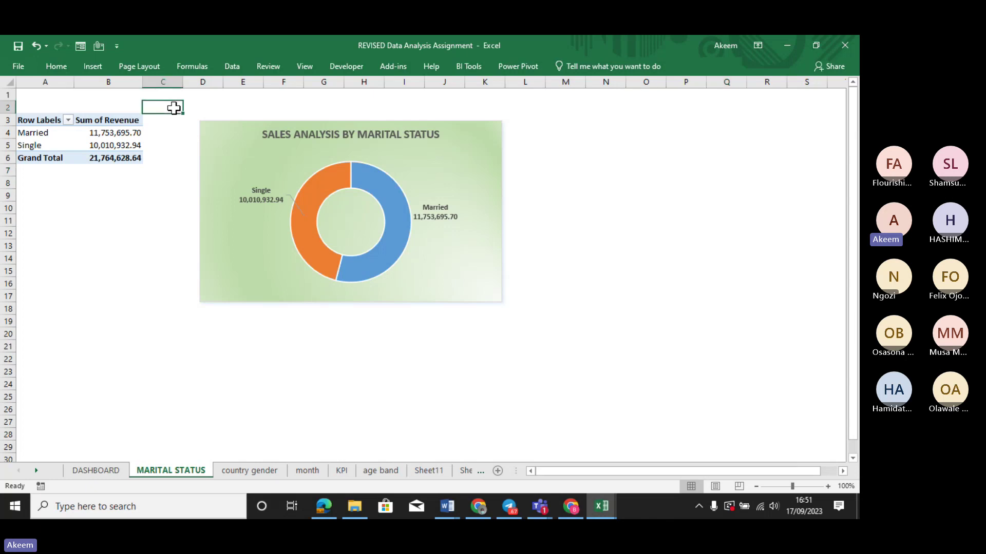
{"action": "type", "text": "MMMMM"}
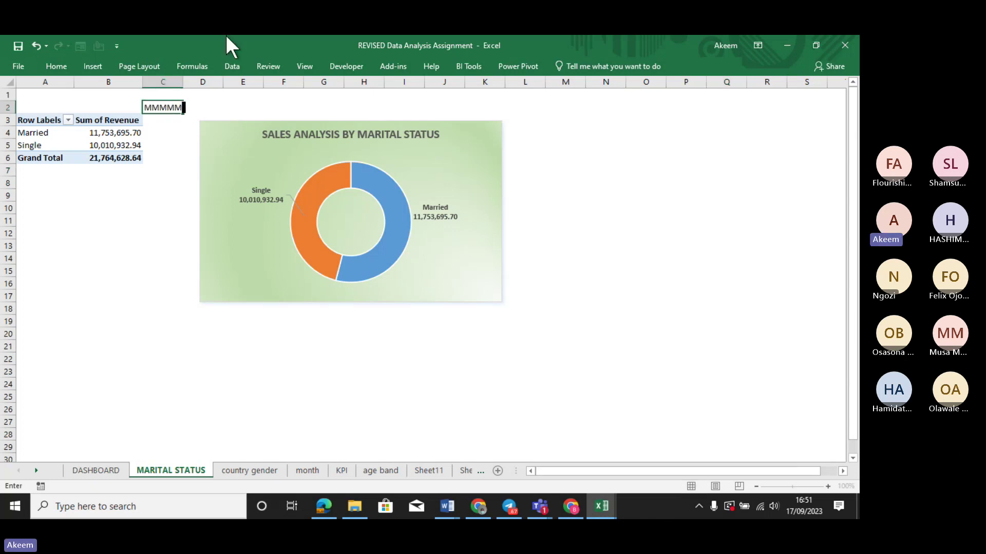
{"action": "key", "text": "BackSpace"}
{"action": "key", "text": "BackSpace"}
{"action": "key", "text": "BackSpace"}
{"action": "key", "text": "BackSpace"}
{"action": "key", "text": "BackSpace"}
{"action": "key", "text": "Return"}
{"action": "left_click", "coordinate": [209, 282]}
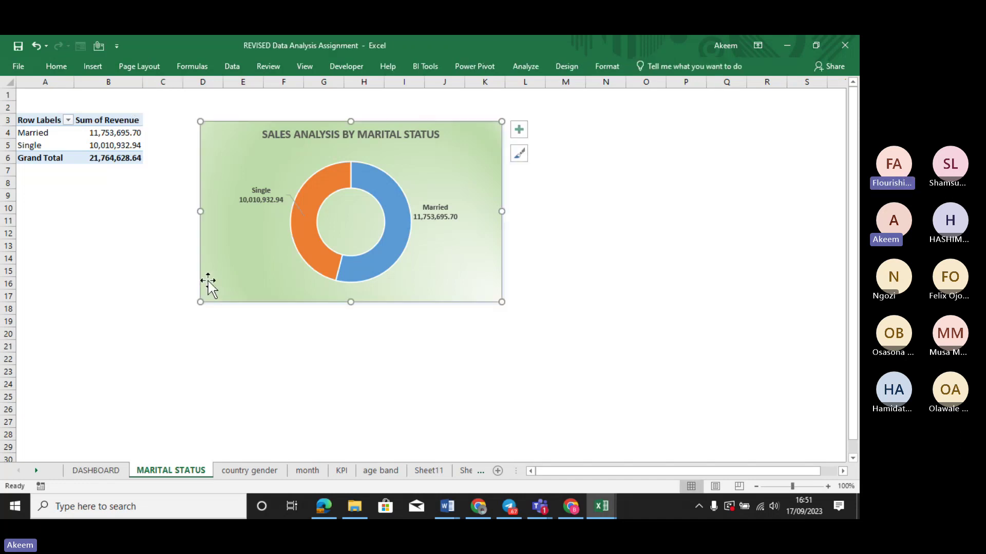
{"action": "left_click", "coordinate": [255, 372]}
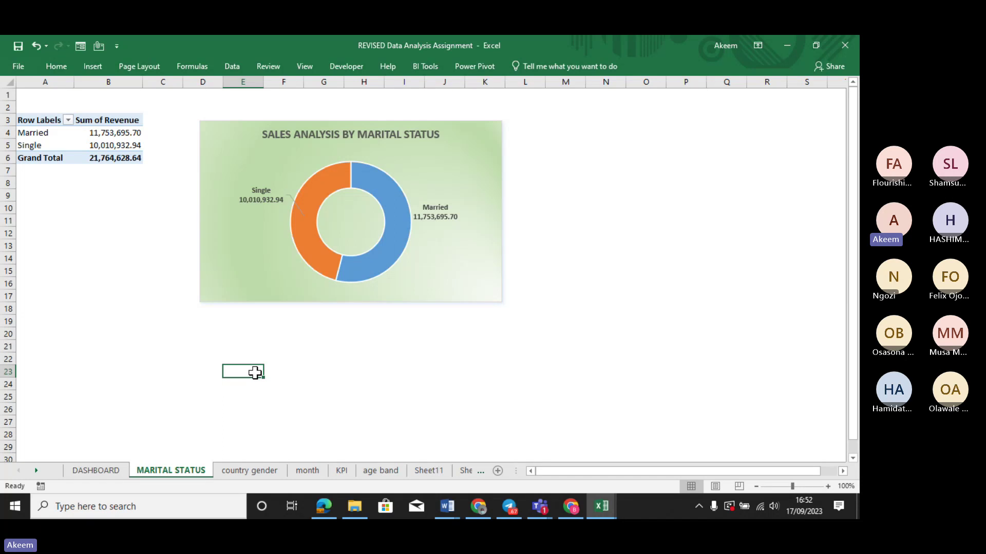
Return to the DASHBOARD sheet and align the YearlyIncome and Weekday slicers with the customer name slicer.
{"action": "left_click", "coordinate": [106, 470]}
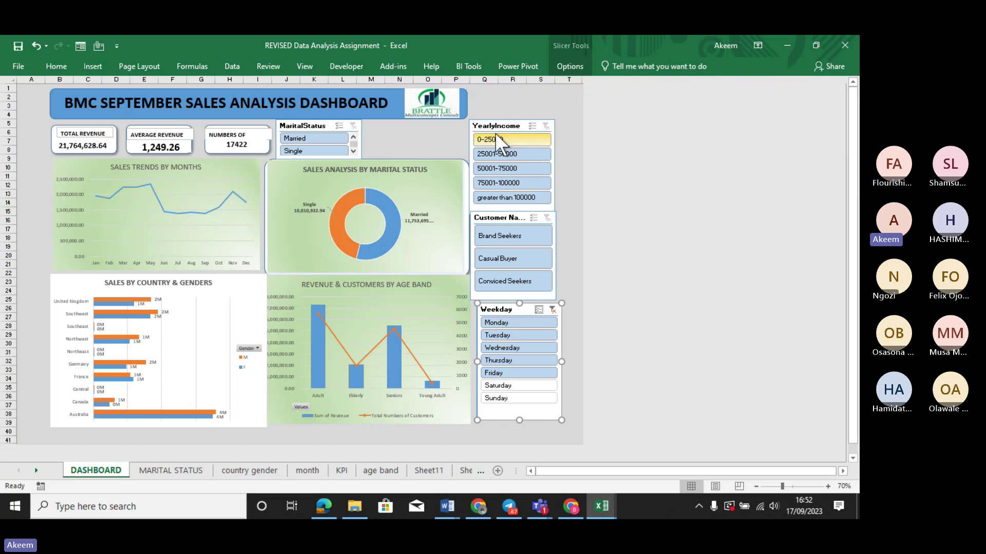
{"action": "left_click_drag", "start_coordinate": [499, 129], "coordinate": [518, 130]}
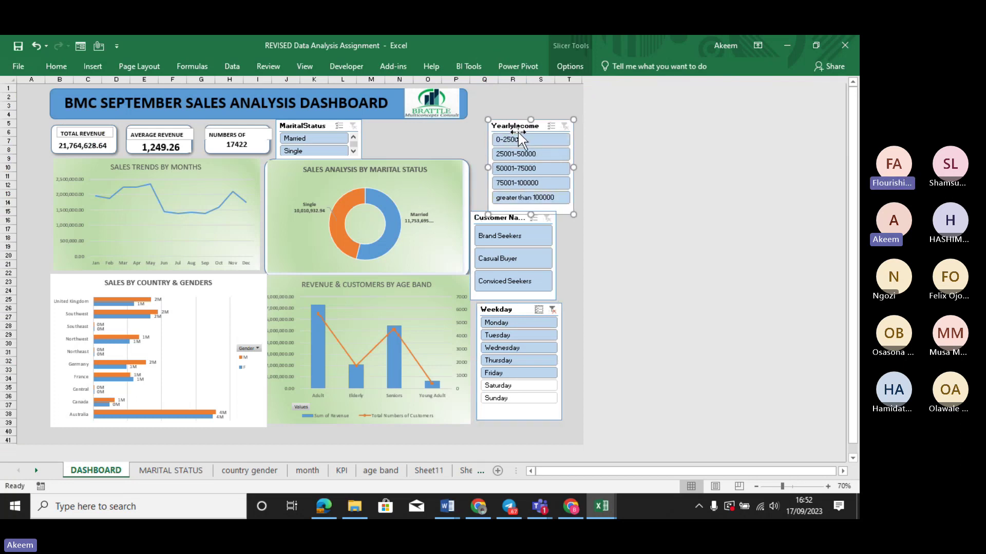
{"action": "left_click_drag", "start_coordinate": [519, 128], "coordinate": [504, 126]}
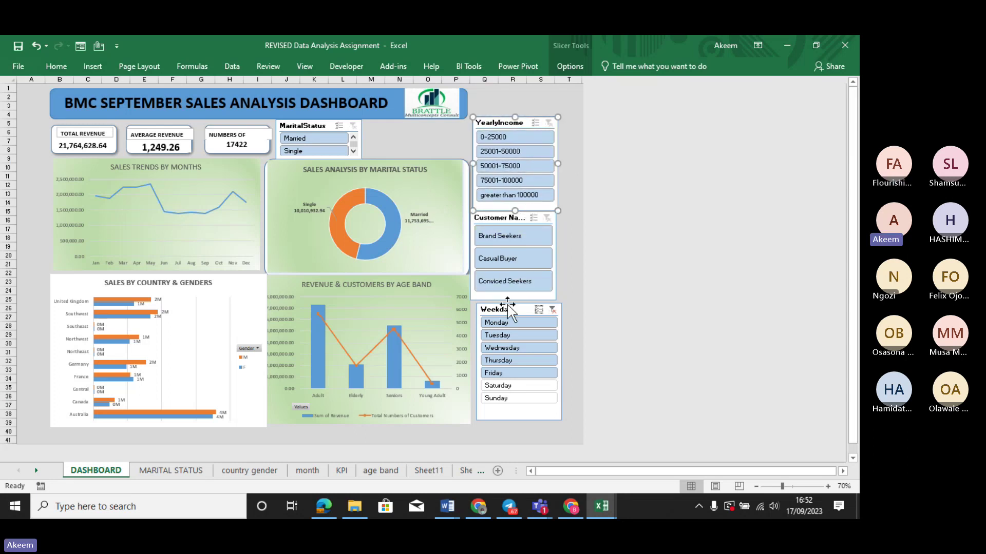
{"action": "left_click_drag", "start_coordinate": [512, 310], "coordinate": [504, 308]}
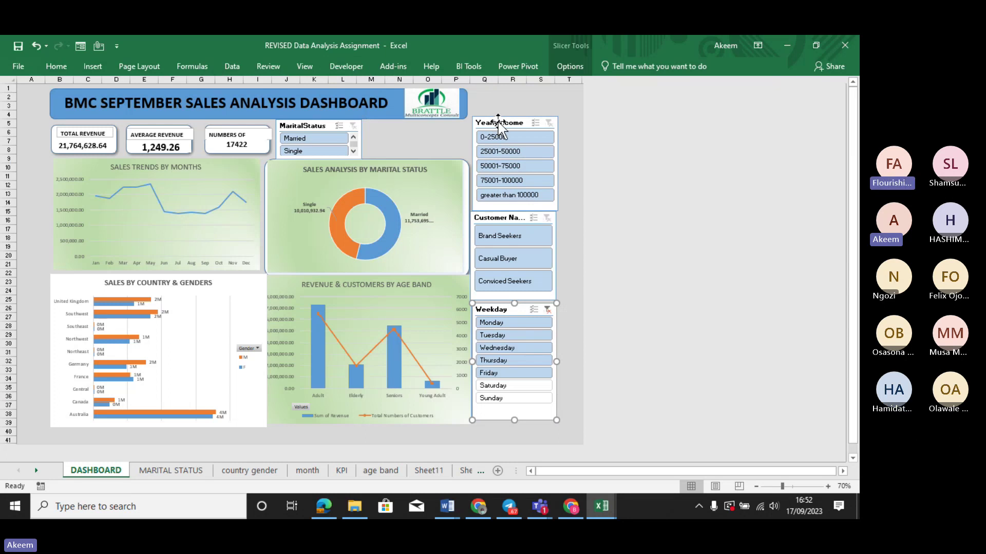
Protect the DASHBOARD sheet without a password, allowing selection of locked and unlocked cells, and test the protection on the sales trends chart.
{"action": "left_click", "coordinate": [270, 66]}
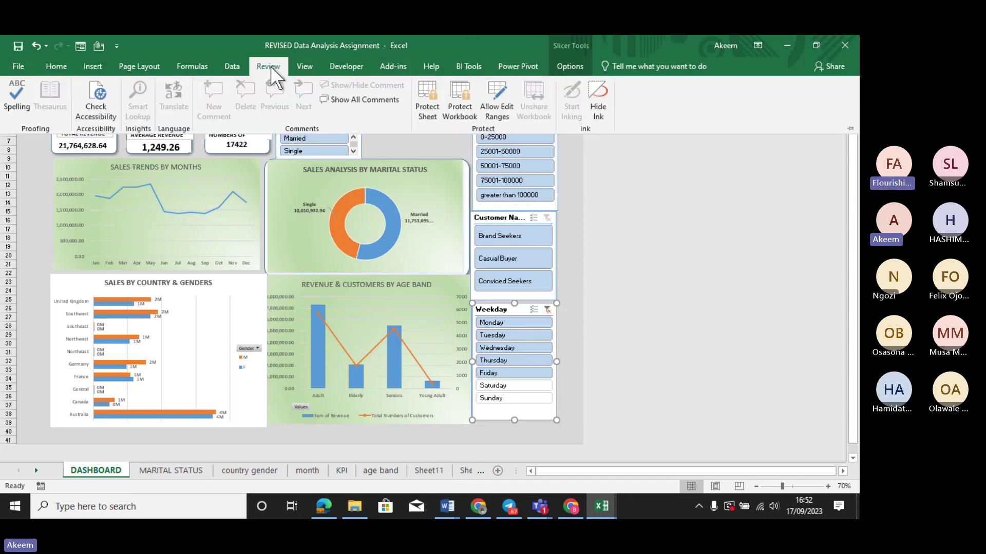
{"action": "left_click", "coordinate": [429, 103]}
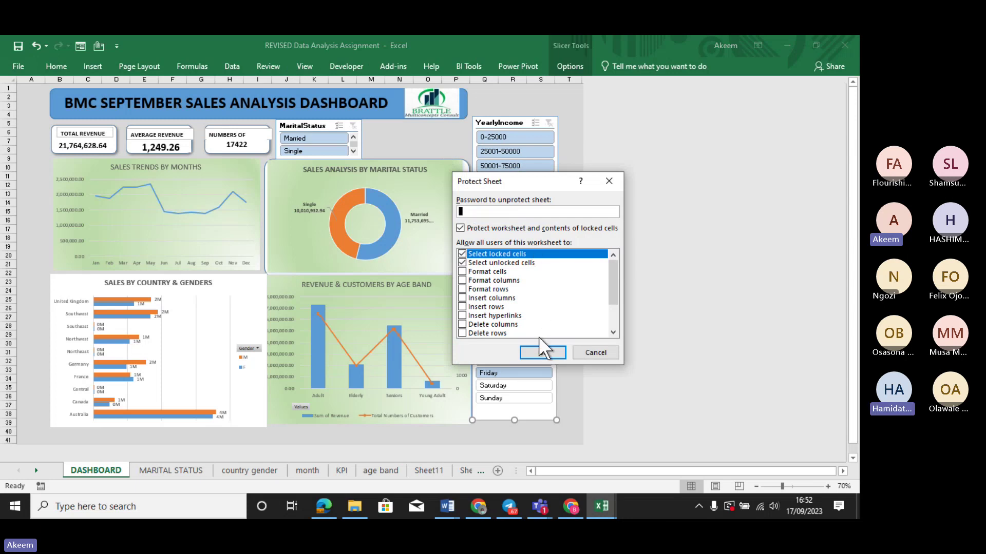
{"action": "left_click", "coordinate": [544, 353]}
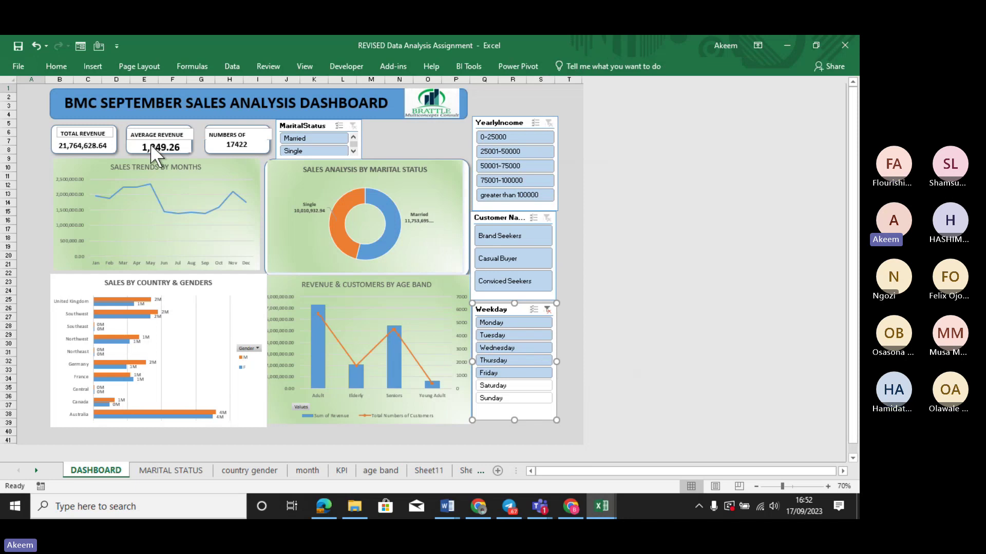
{"action": "left_click", "coordinate": [152, 210]}
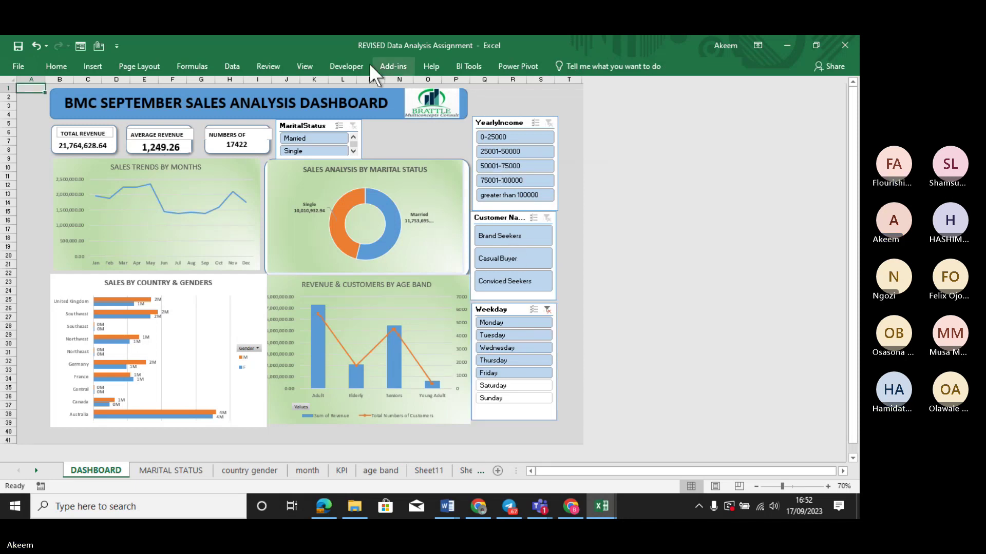
Unprotect the DASHBOARD sheet and collapse the ribbon.
{"action": "left_click", "coordinate": [271, 67]}
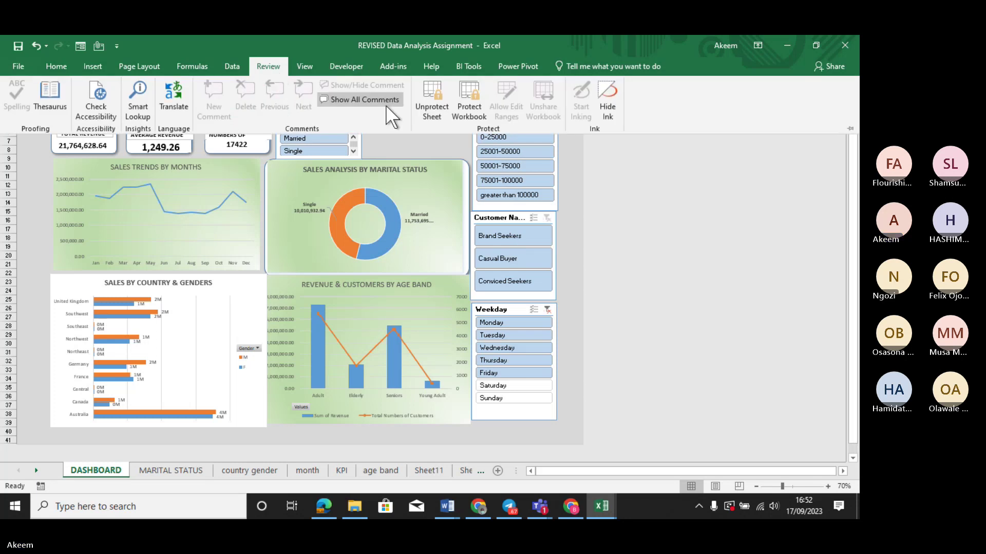
{"action": "left_click", "coordinate": [430, 100]}
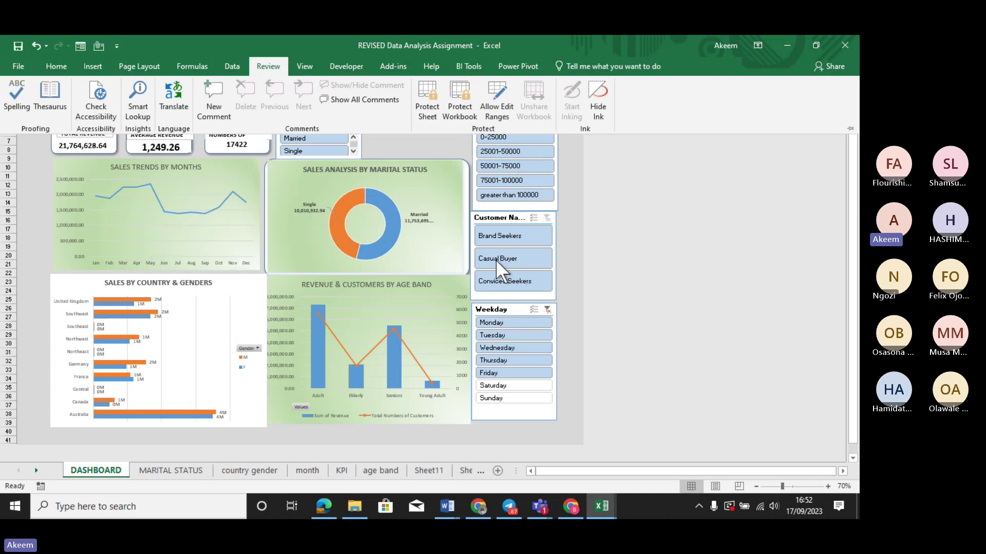
{"action": "key", "text": "ctrl+F1"}
Turn off the Locked property in the Weekday slicer's size and properties settings.
{"action": "right_click", "coordinate": [507, 309]}
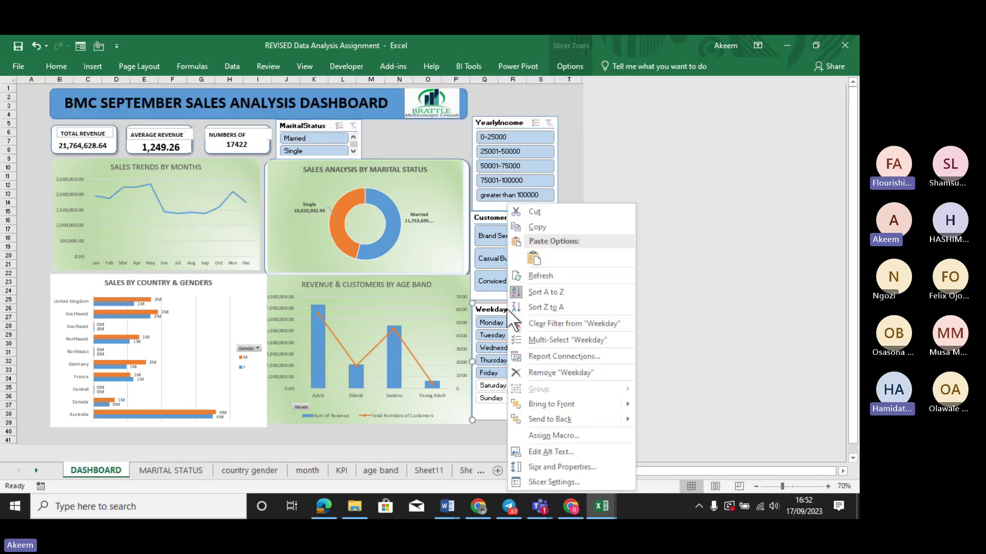
{"action": "left_click", "coordinate": [554, 467]}
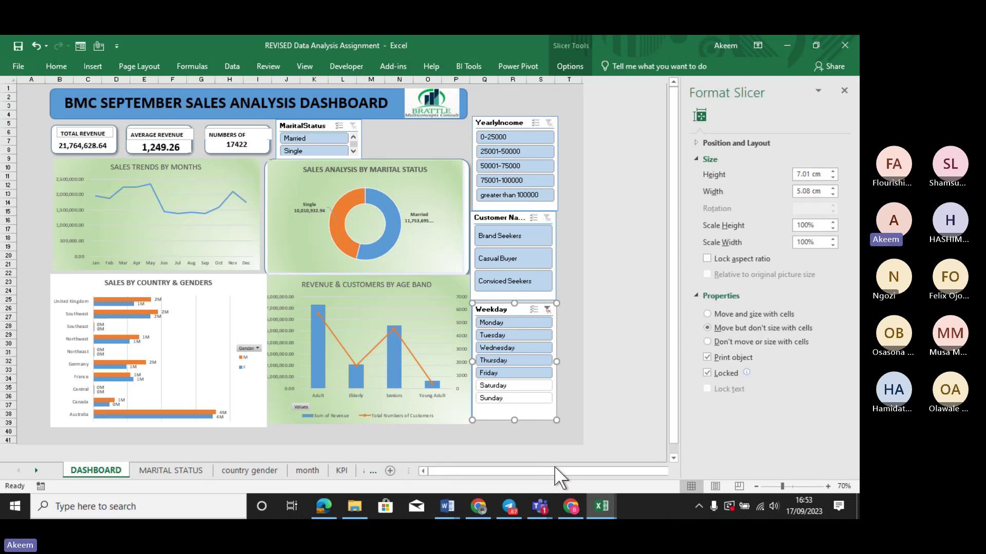
{"action": "left_click", "coordinate": [707, 372]}
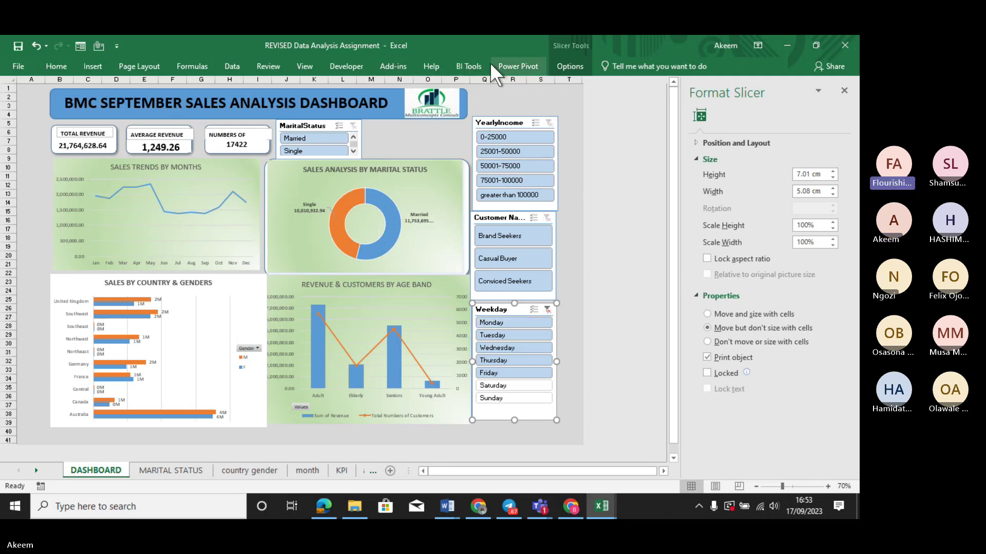
Protect the DASHBOARD sheet without a password, keeping selection of locked and unlocked cells allowed.
{"action": "left_click", "coordinate": [272, 67]}
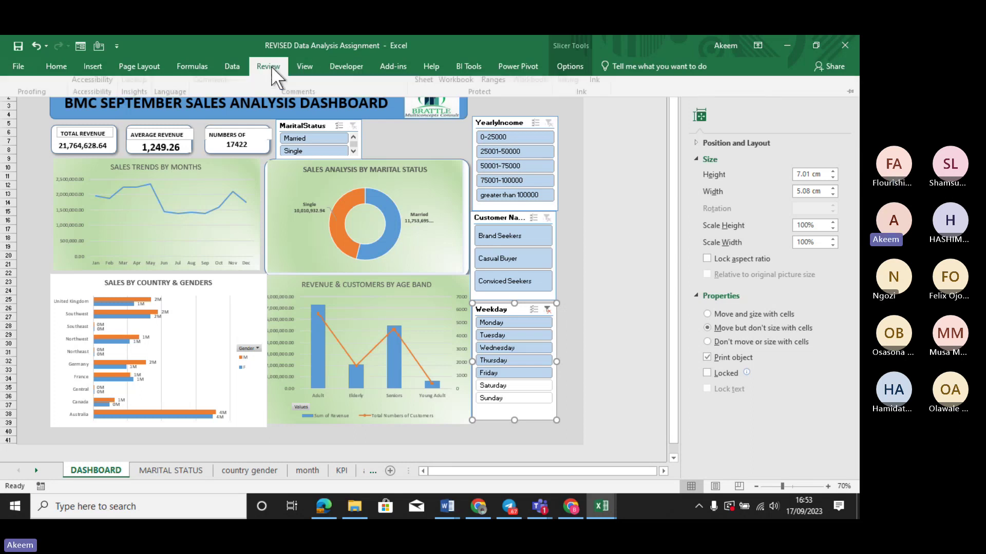
{"action": "left_click", "coordinate": [430, 94]}
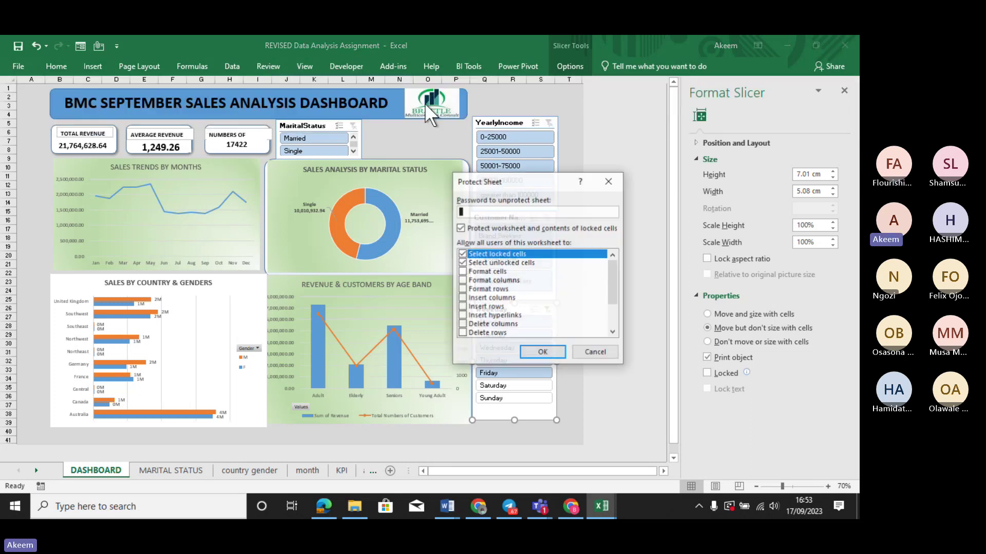
{"action": "left_click", "coordinate": [540, 351]}
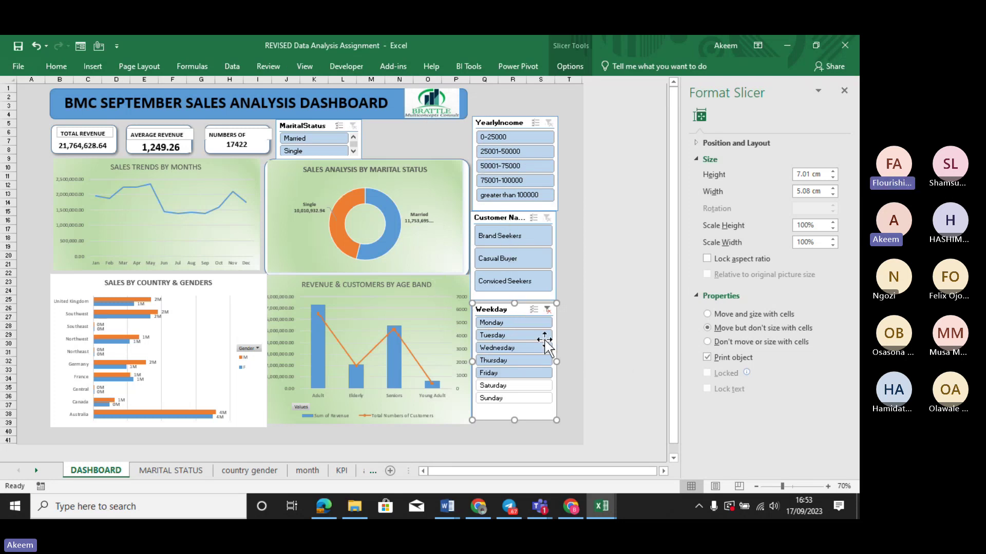
Test the unlocked Weekday slicer on the protected sheet by filtering to Monday, Tuesday and Wednesday, and back to Monday.
{"action": "left_click", "coordinate": [508, 322]}
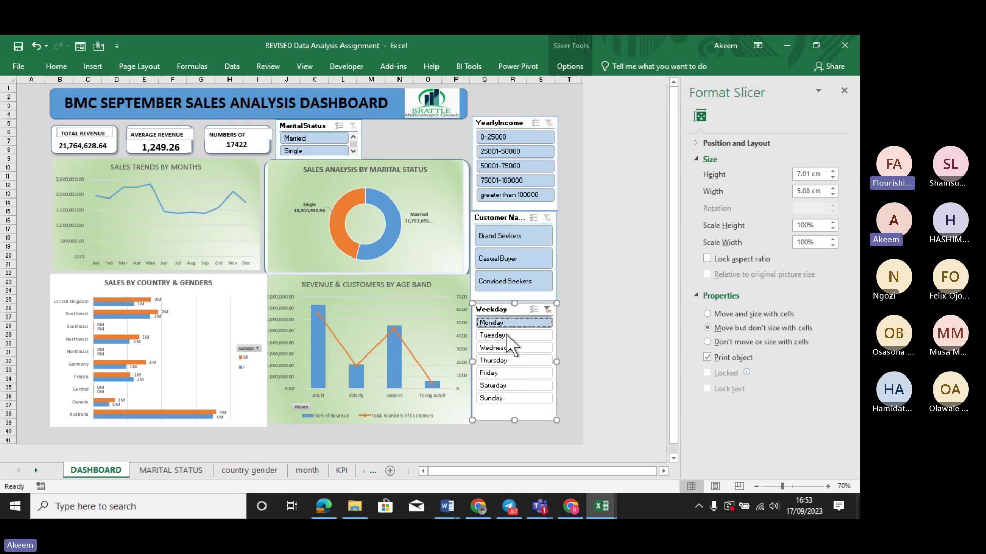
{"action": "left_click", "coordinate": [506, 336]}
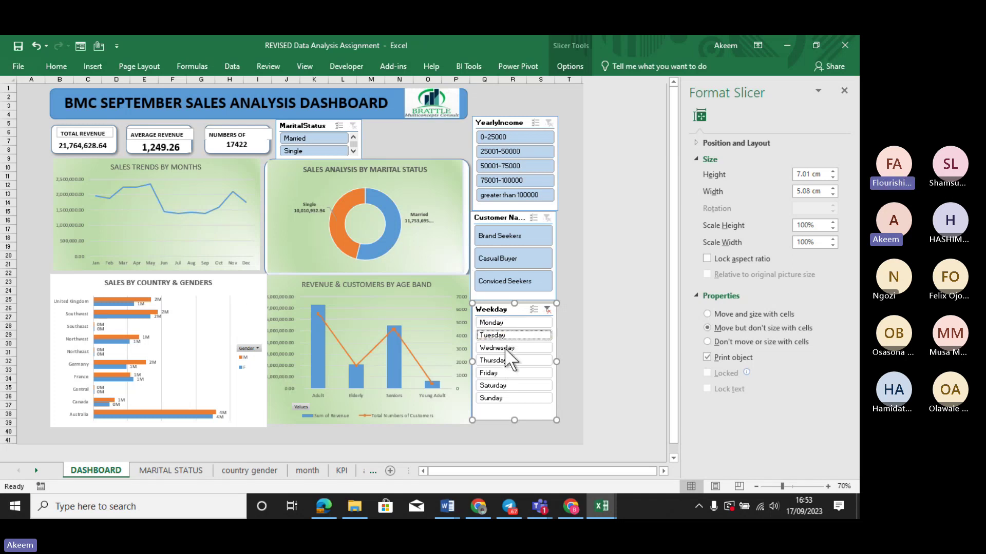
{"action": "left_click", "coordinate": [506, 349]}
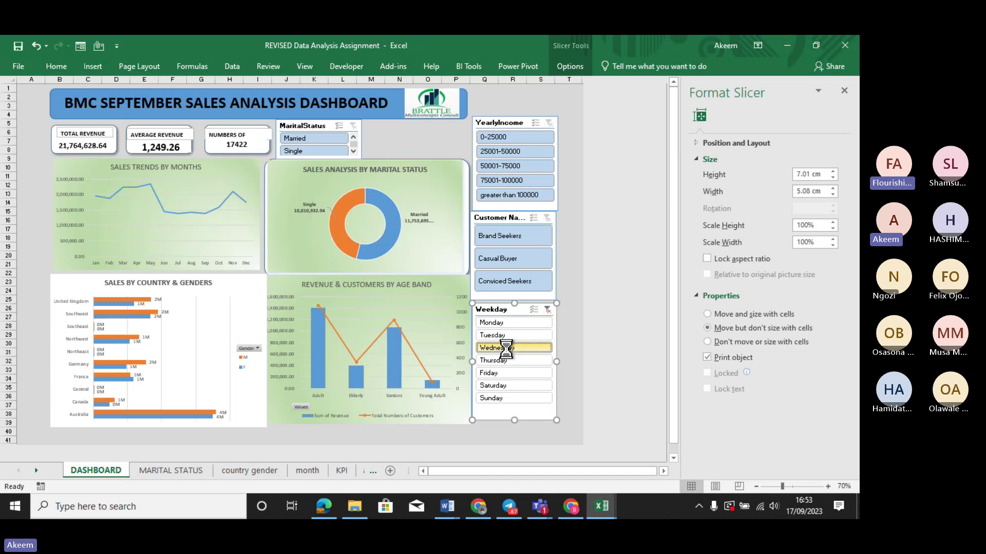
{"action": "left_click", "coordinate": [503, 322]}
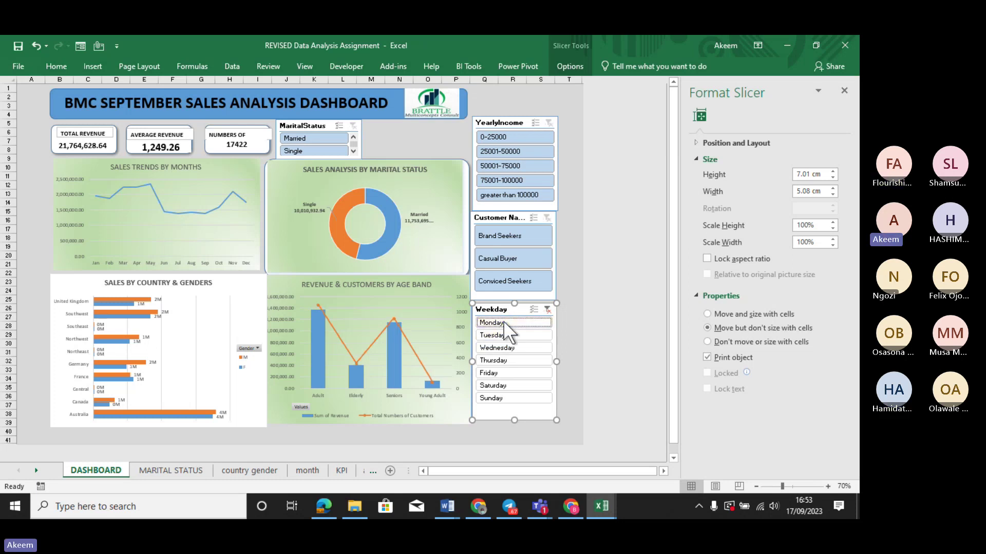
{"action": "left_click", "coordinate": [503, 320]}
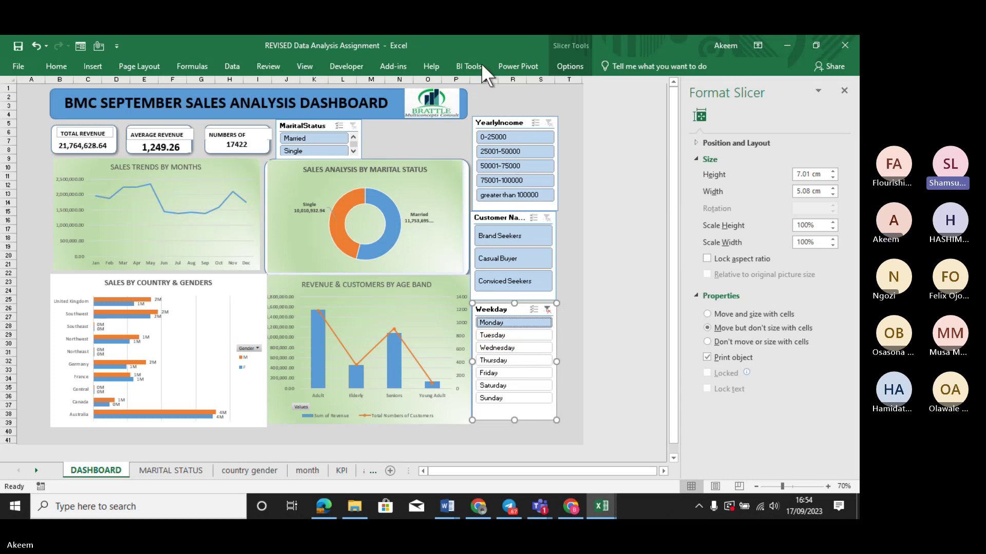
Deselect the Weekday slicer and look through the shapes gallery without inserting a shape.
{"action": "left_click", "coordinate": [98, 66]}
{"action": "left_click", "coordinate": [559, 323]}
{"action": "left_click", "coordinate": [576, 332]}
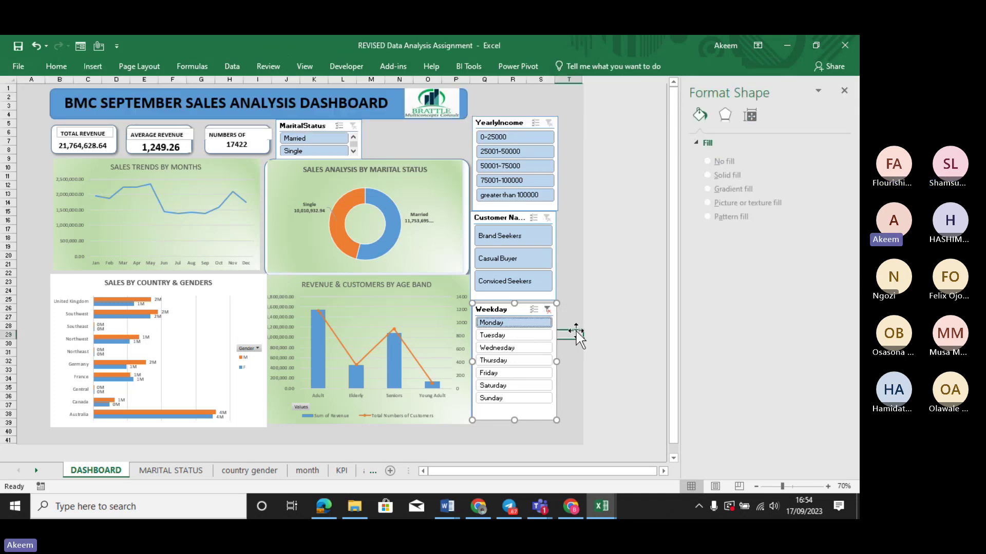
{"action": "left_click", "coordinate": [271, 66]}
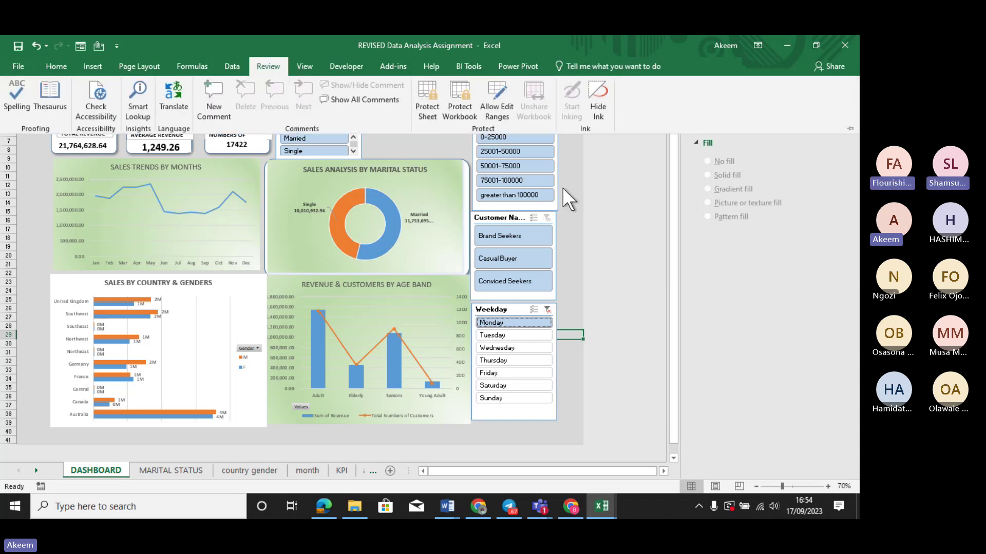
{"action": "left_click", "coordinate": [92, 65]}
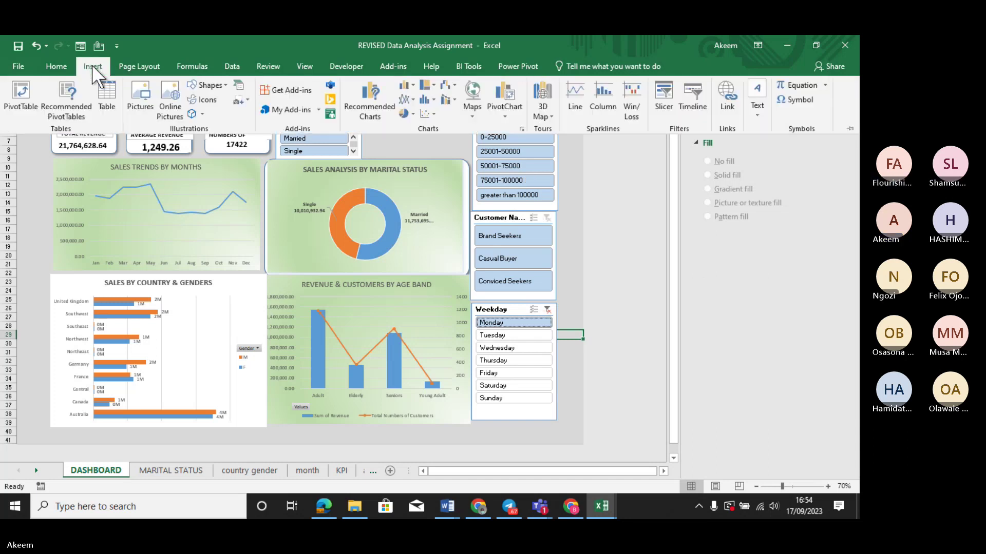
{"action": "left_click", "coordinate": [204, 85]}
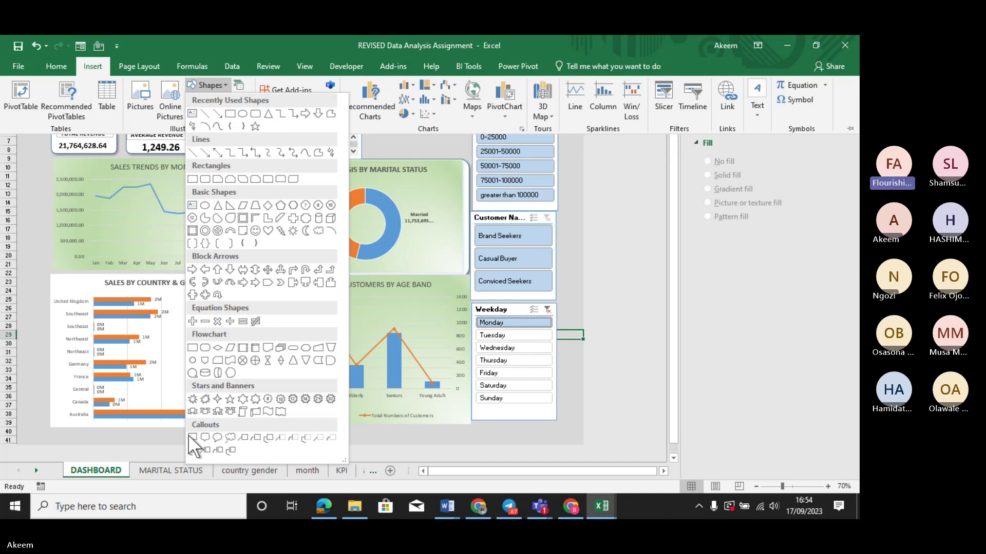
{"action": "left_click", "coordinate": [658, 365]}
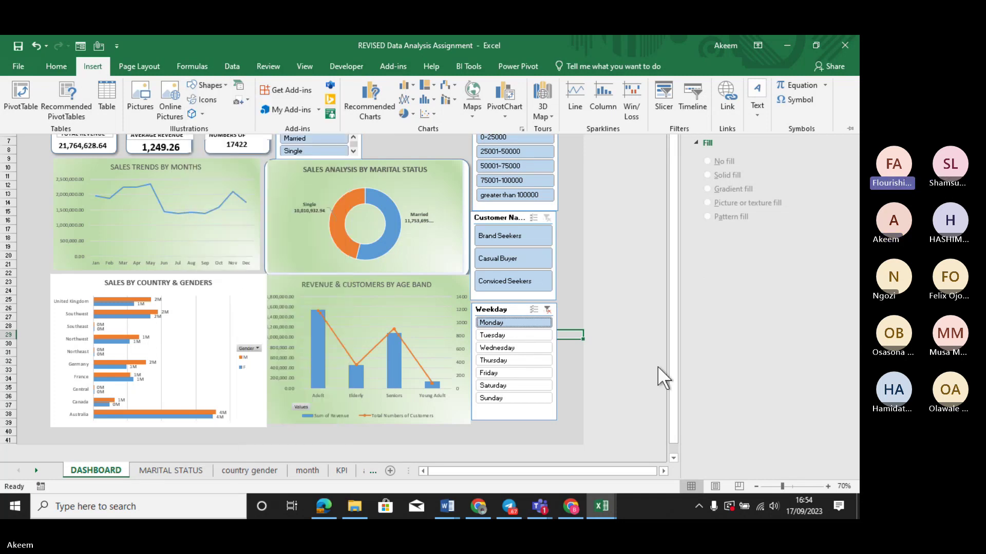
{"action": "left_click", "coordinate": [635, 356]}
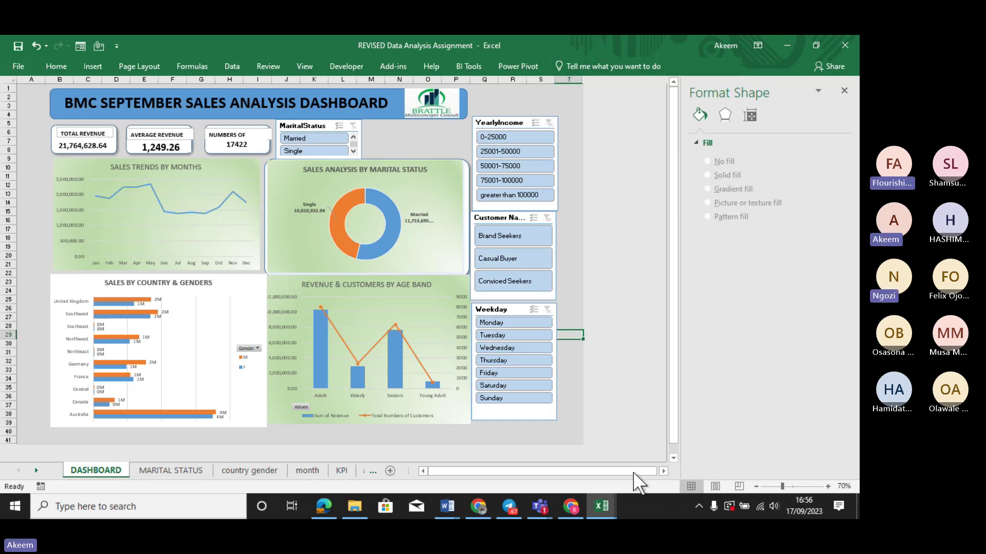
Switch to the Microsoft Teams meeting window and stop the meeting recording.
{"action": "left_click", "coordinate": [542, 504]}
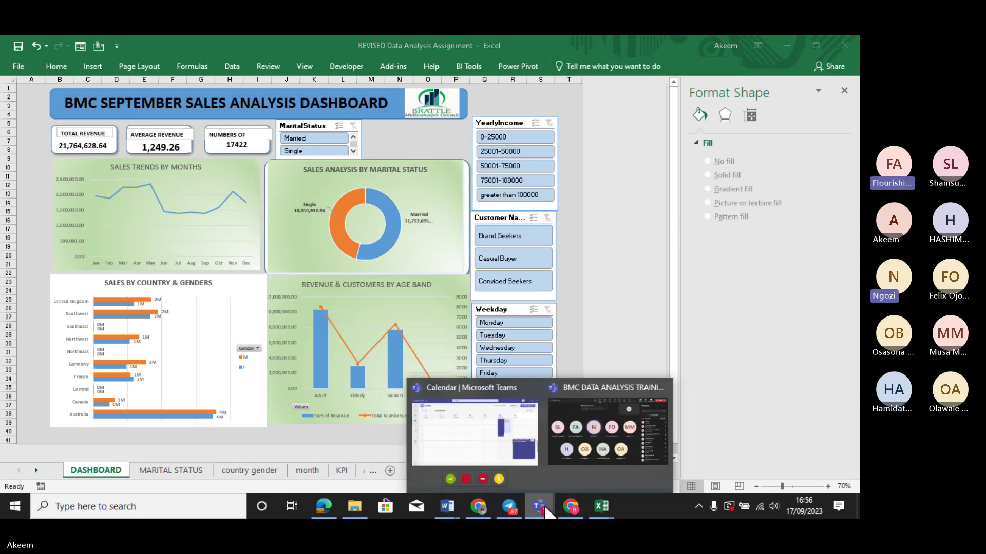
{"action": "left_click", "coordinate": [602, 450]}
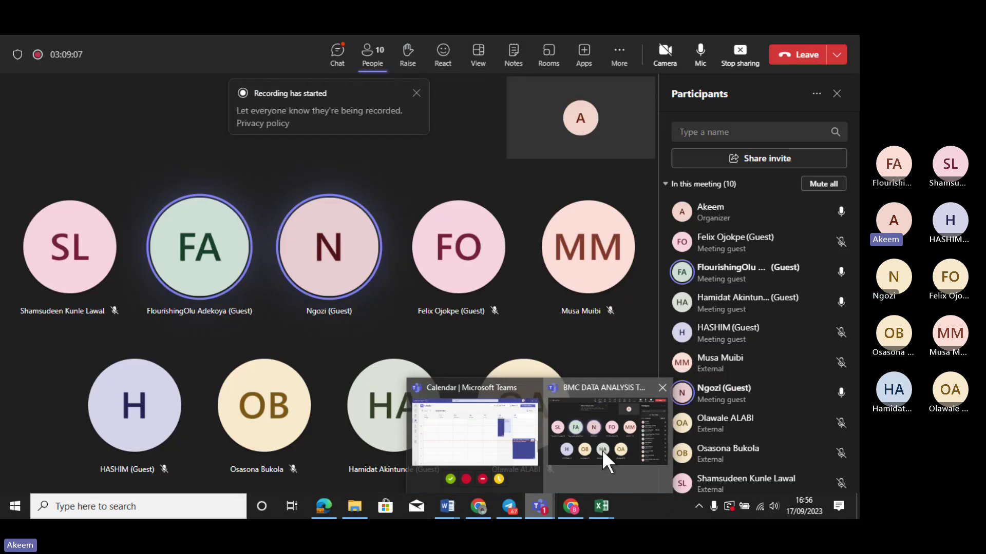
{"action": "left_click", "coordinate": [620, 58]}
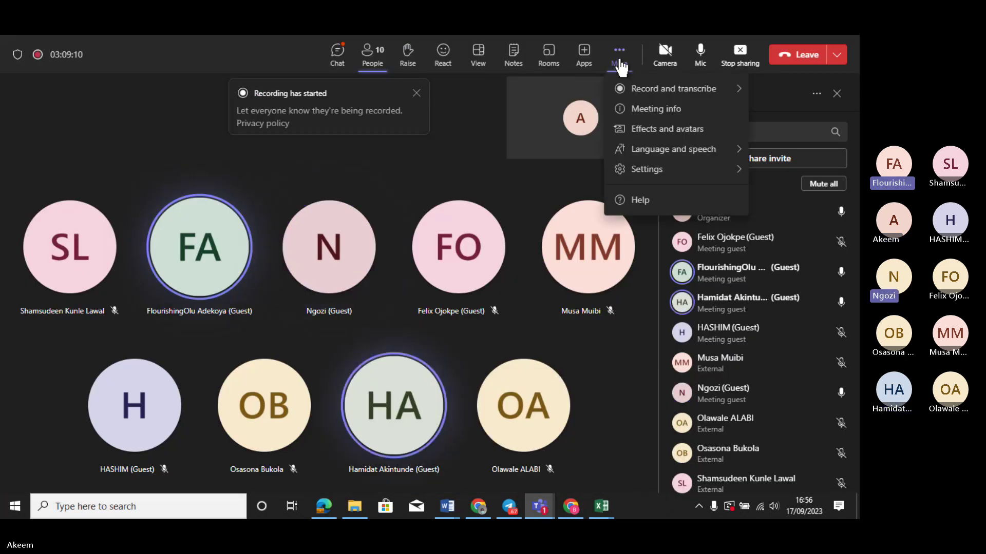
{"action": "left_click", "coordinate": [637, 97]}
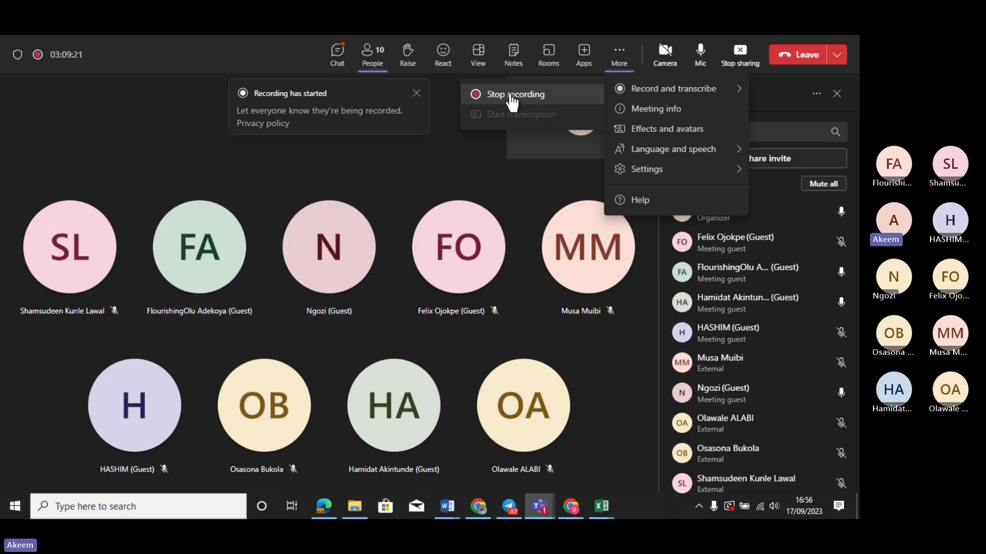
{"action": "left_click", "coordinate": [512, 95]}
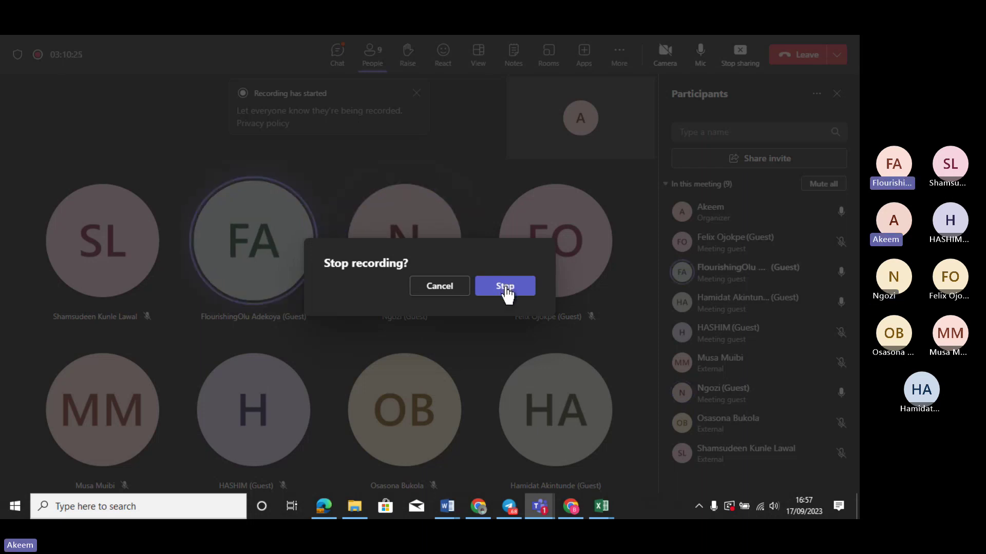
{"action": "left_click", "coordinate": [505, 288]}
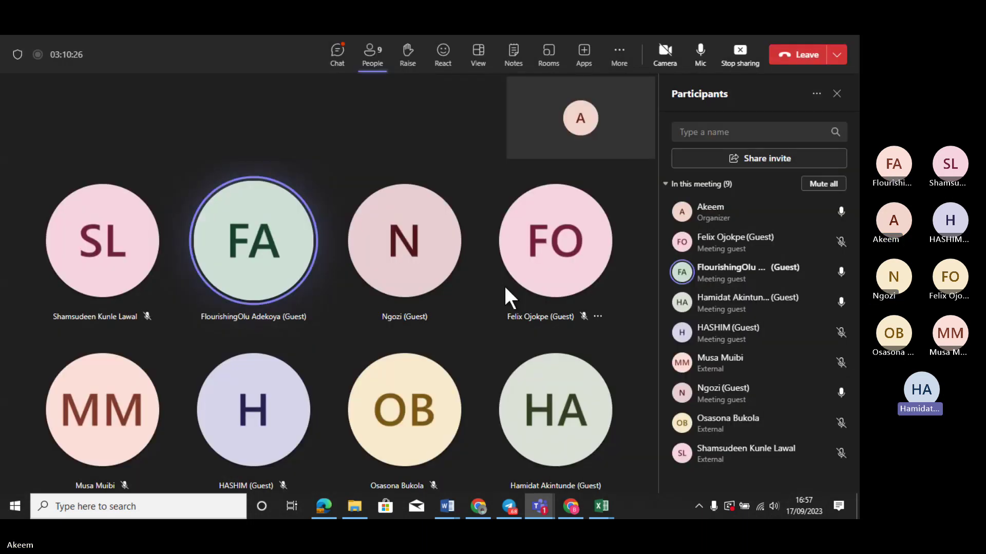